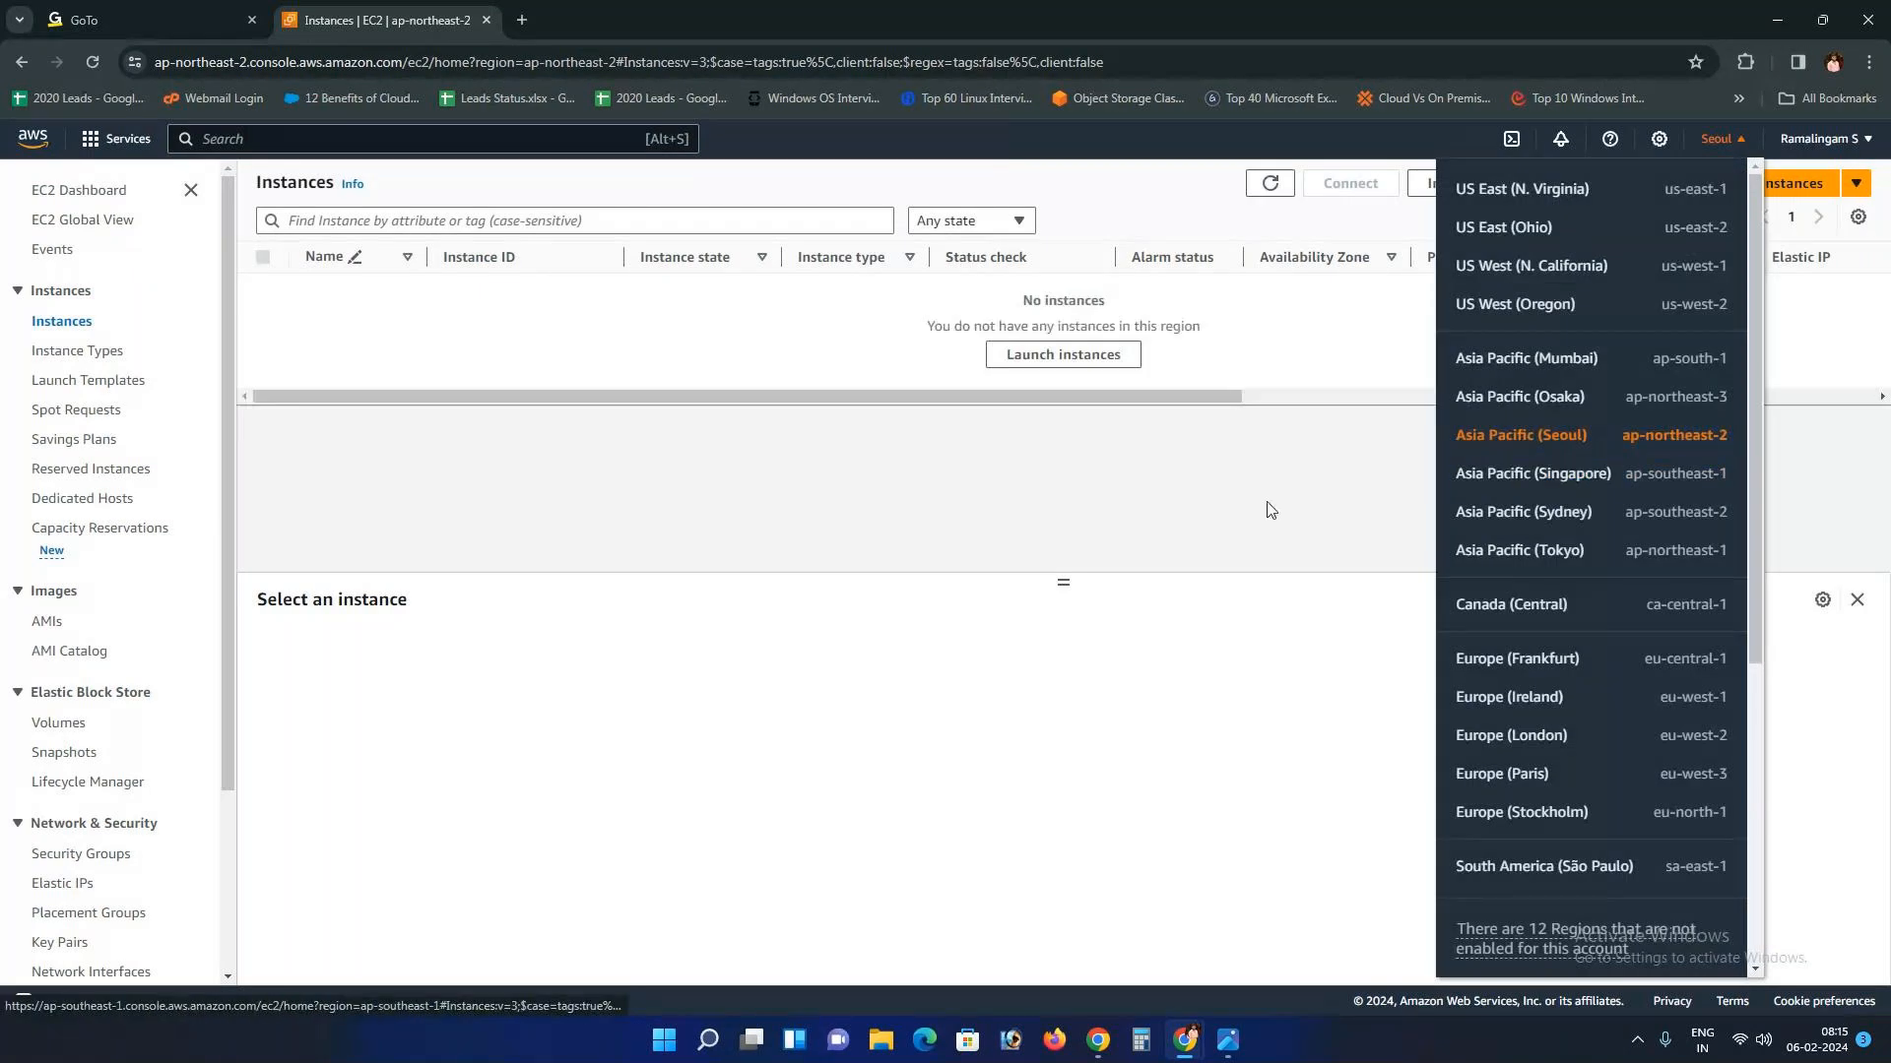
Step: Start a new instance launch named Autoscaling_Server1
left_click(1778, 161)
left_click(1750, 187)
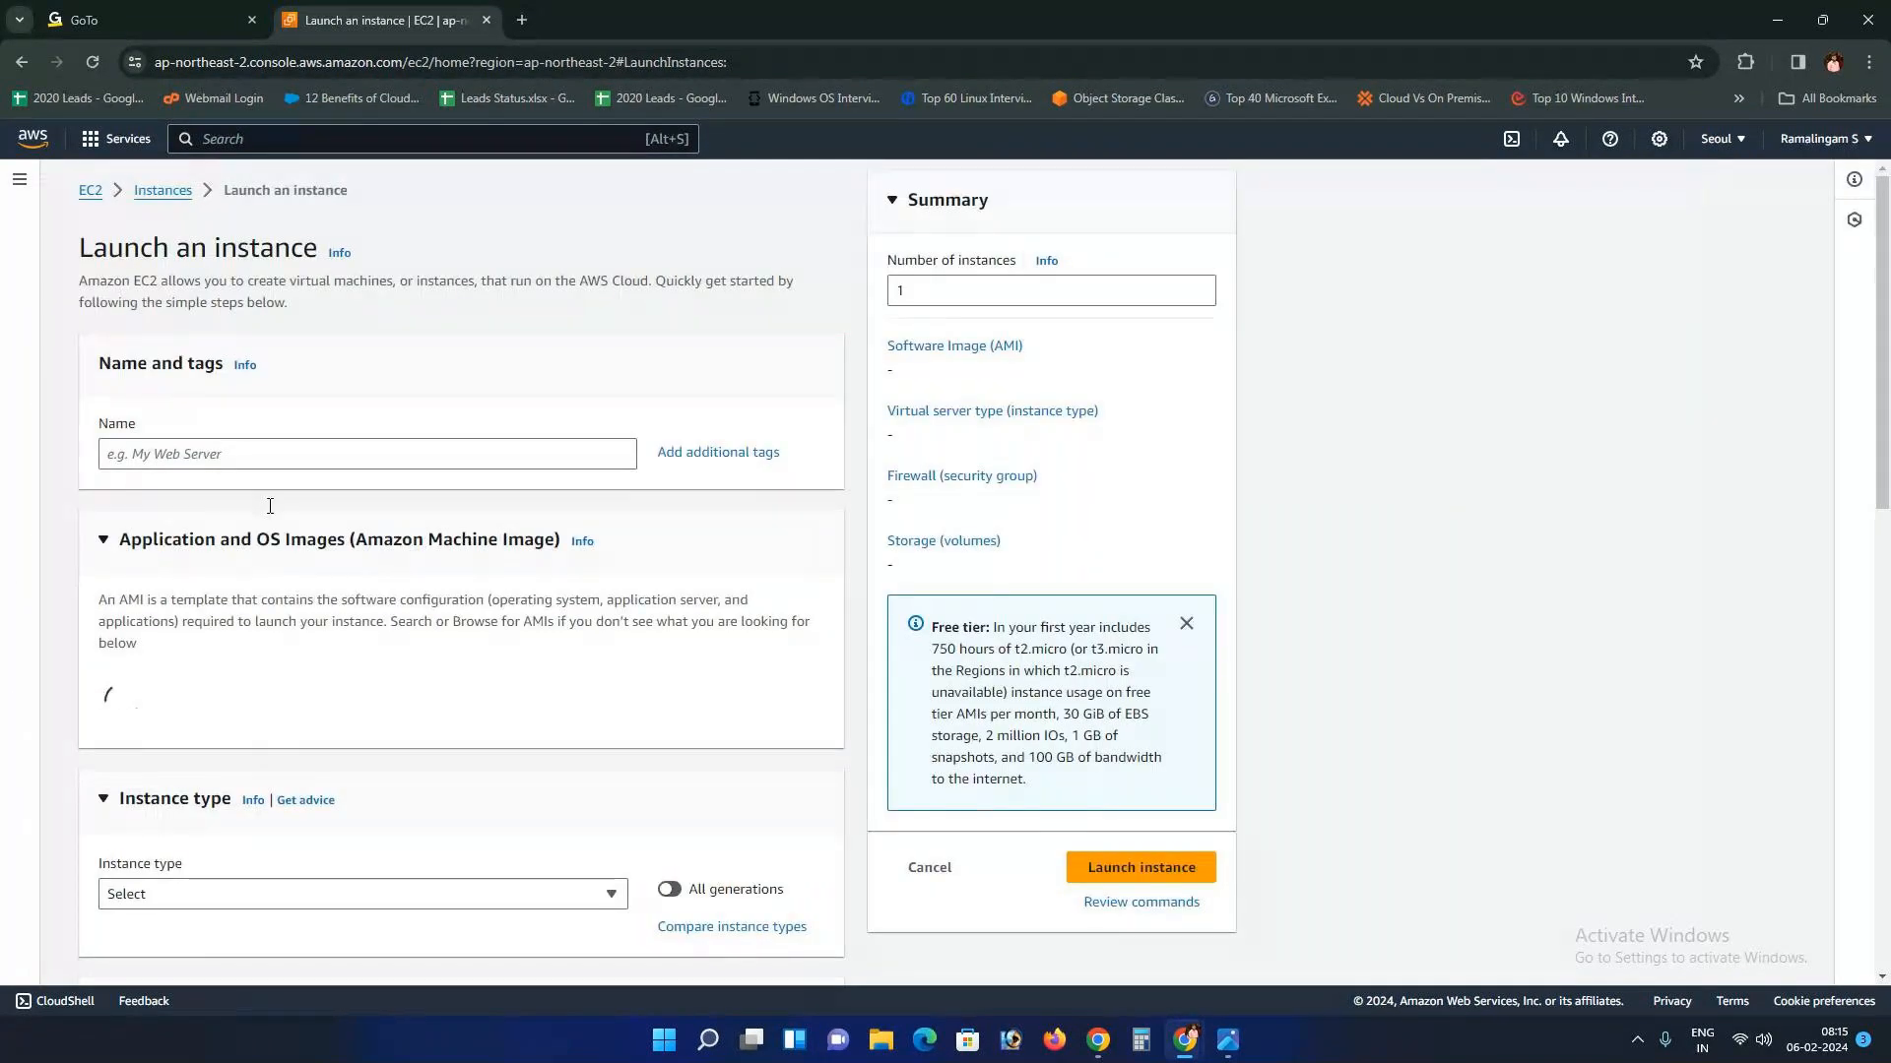
left_click(256, 455)
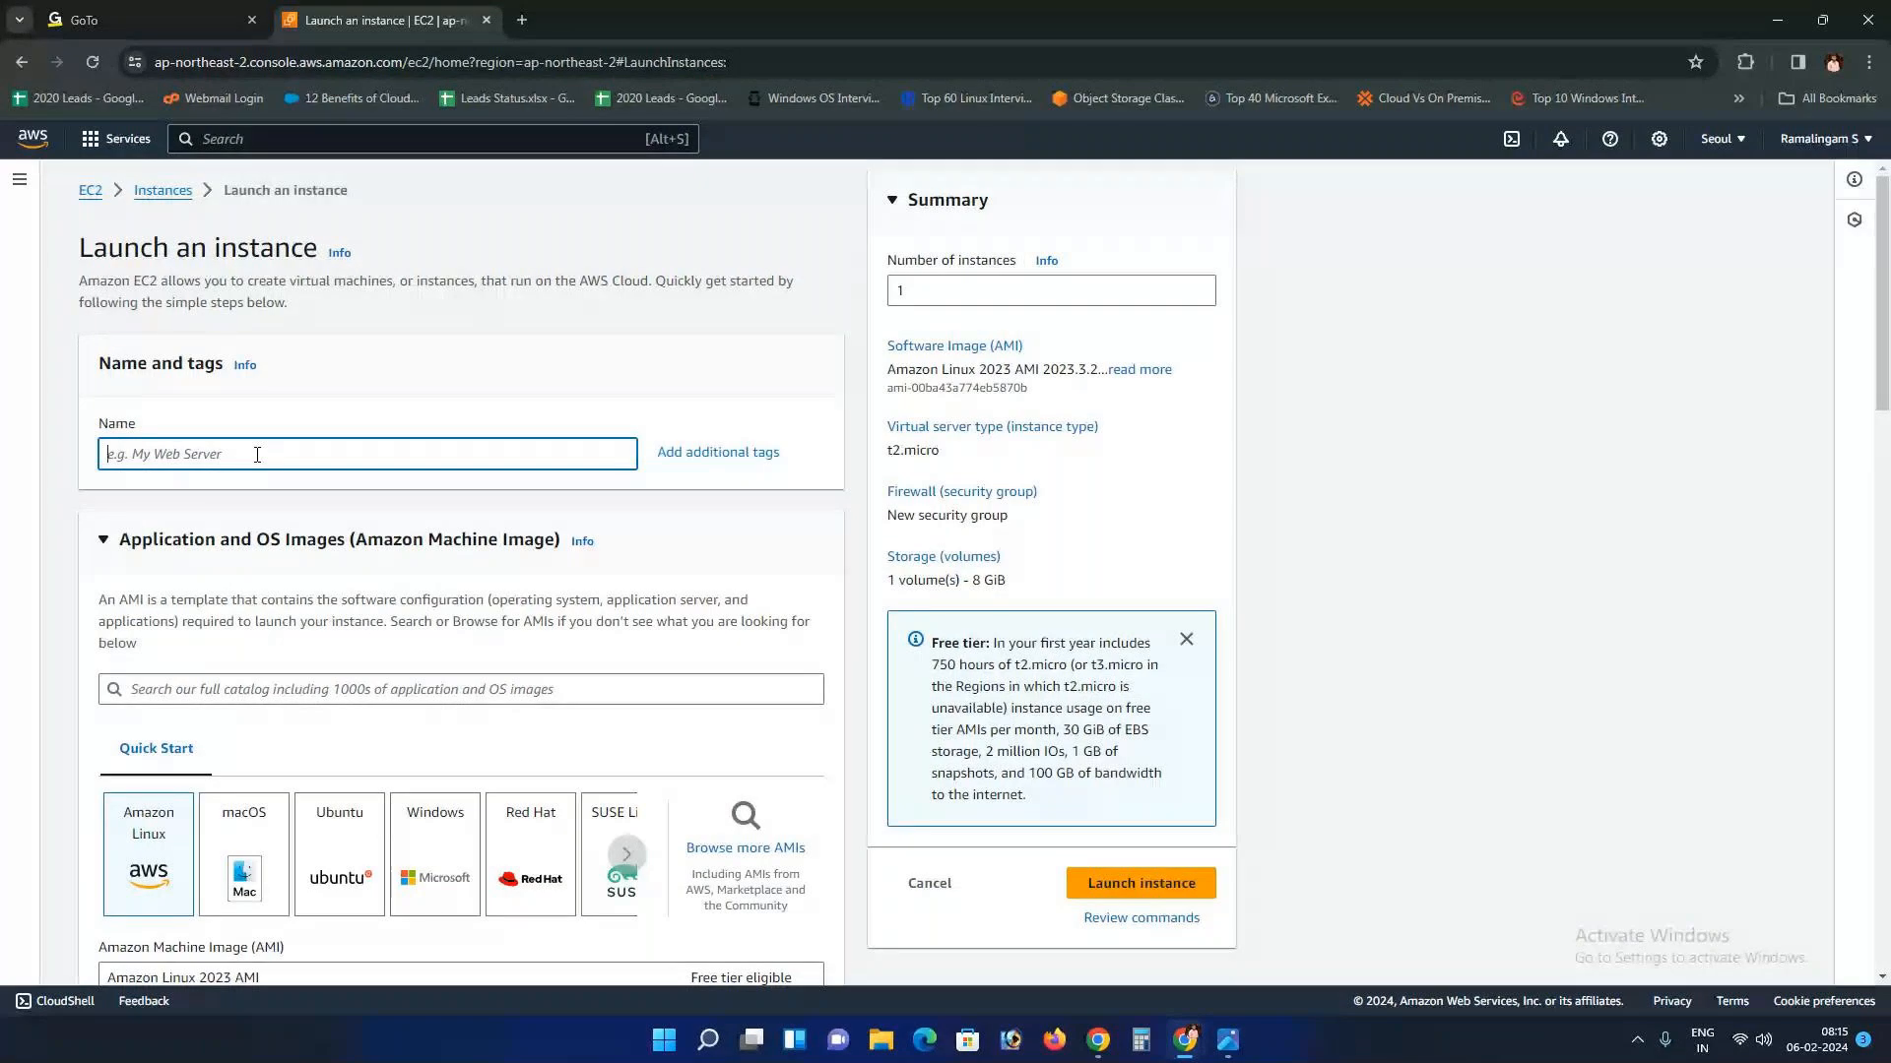
type("Autoscalig")
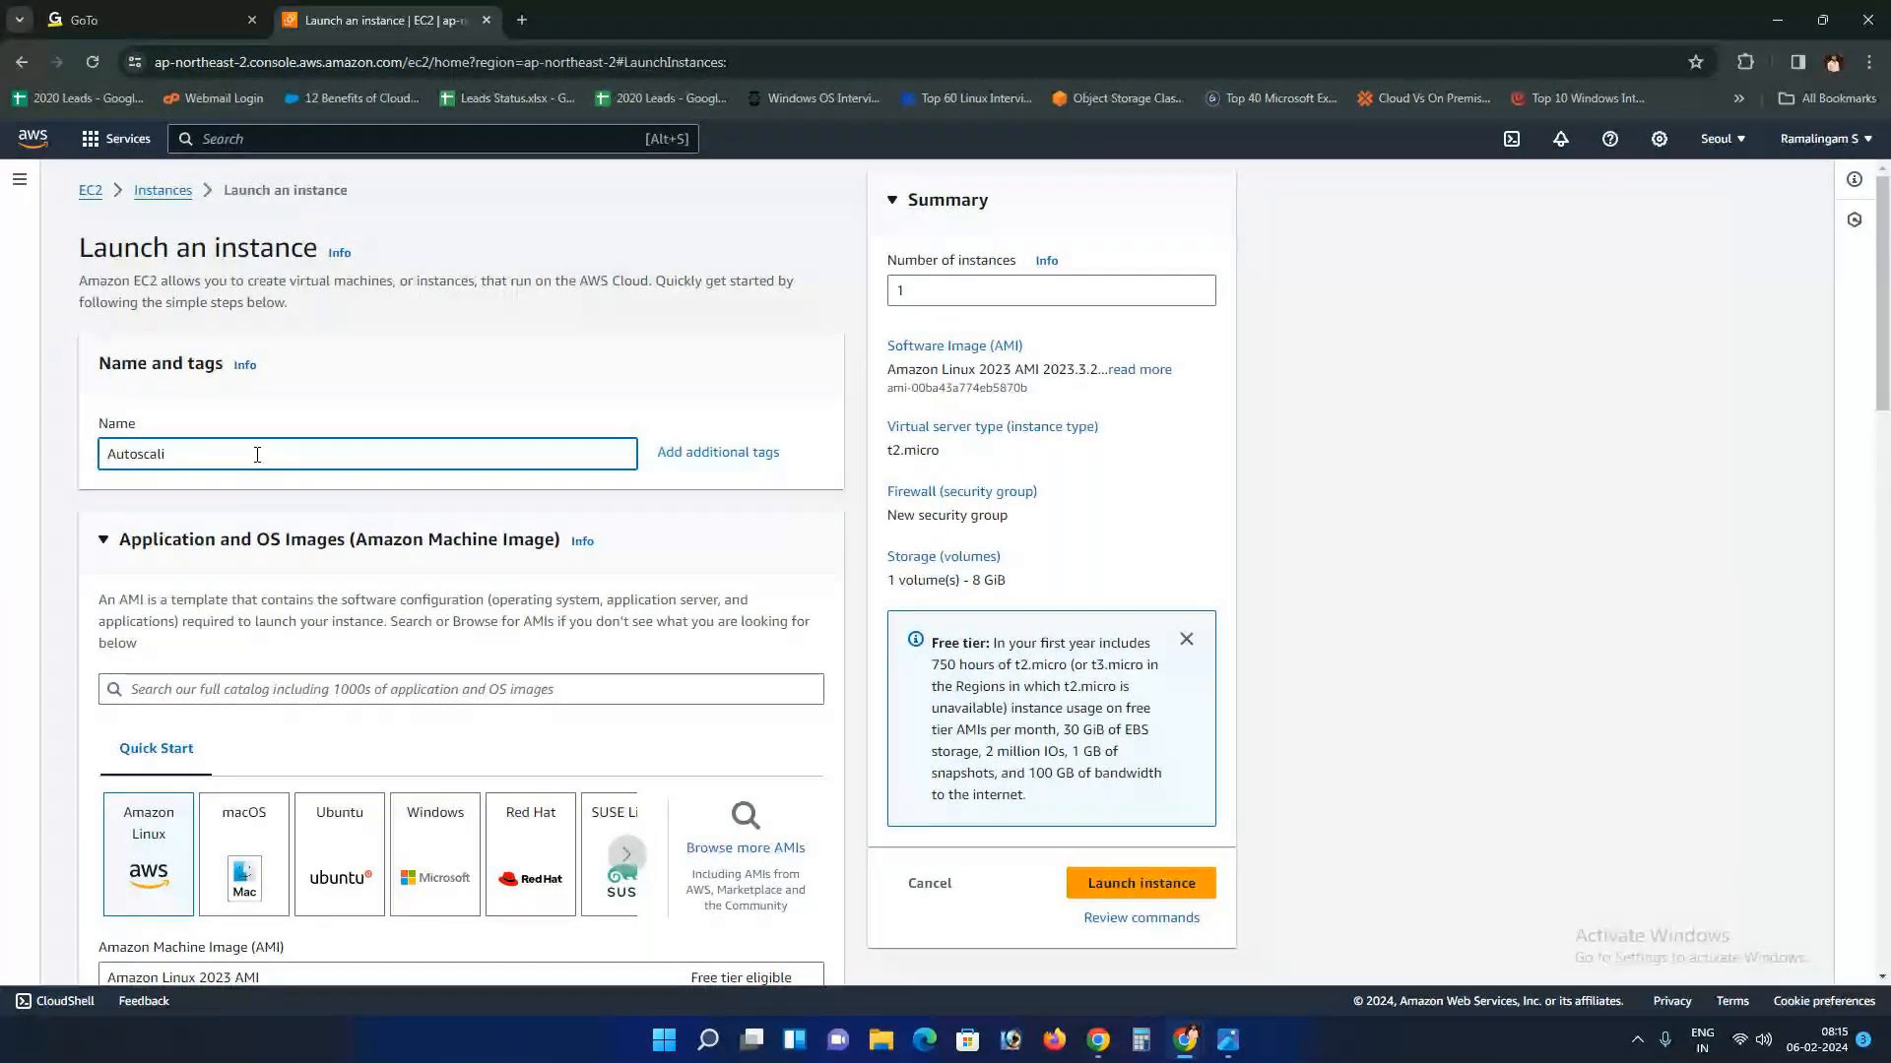
key("BackSpace")
type("ng_Server1")
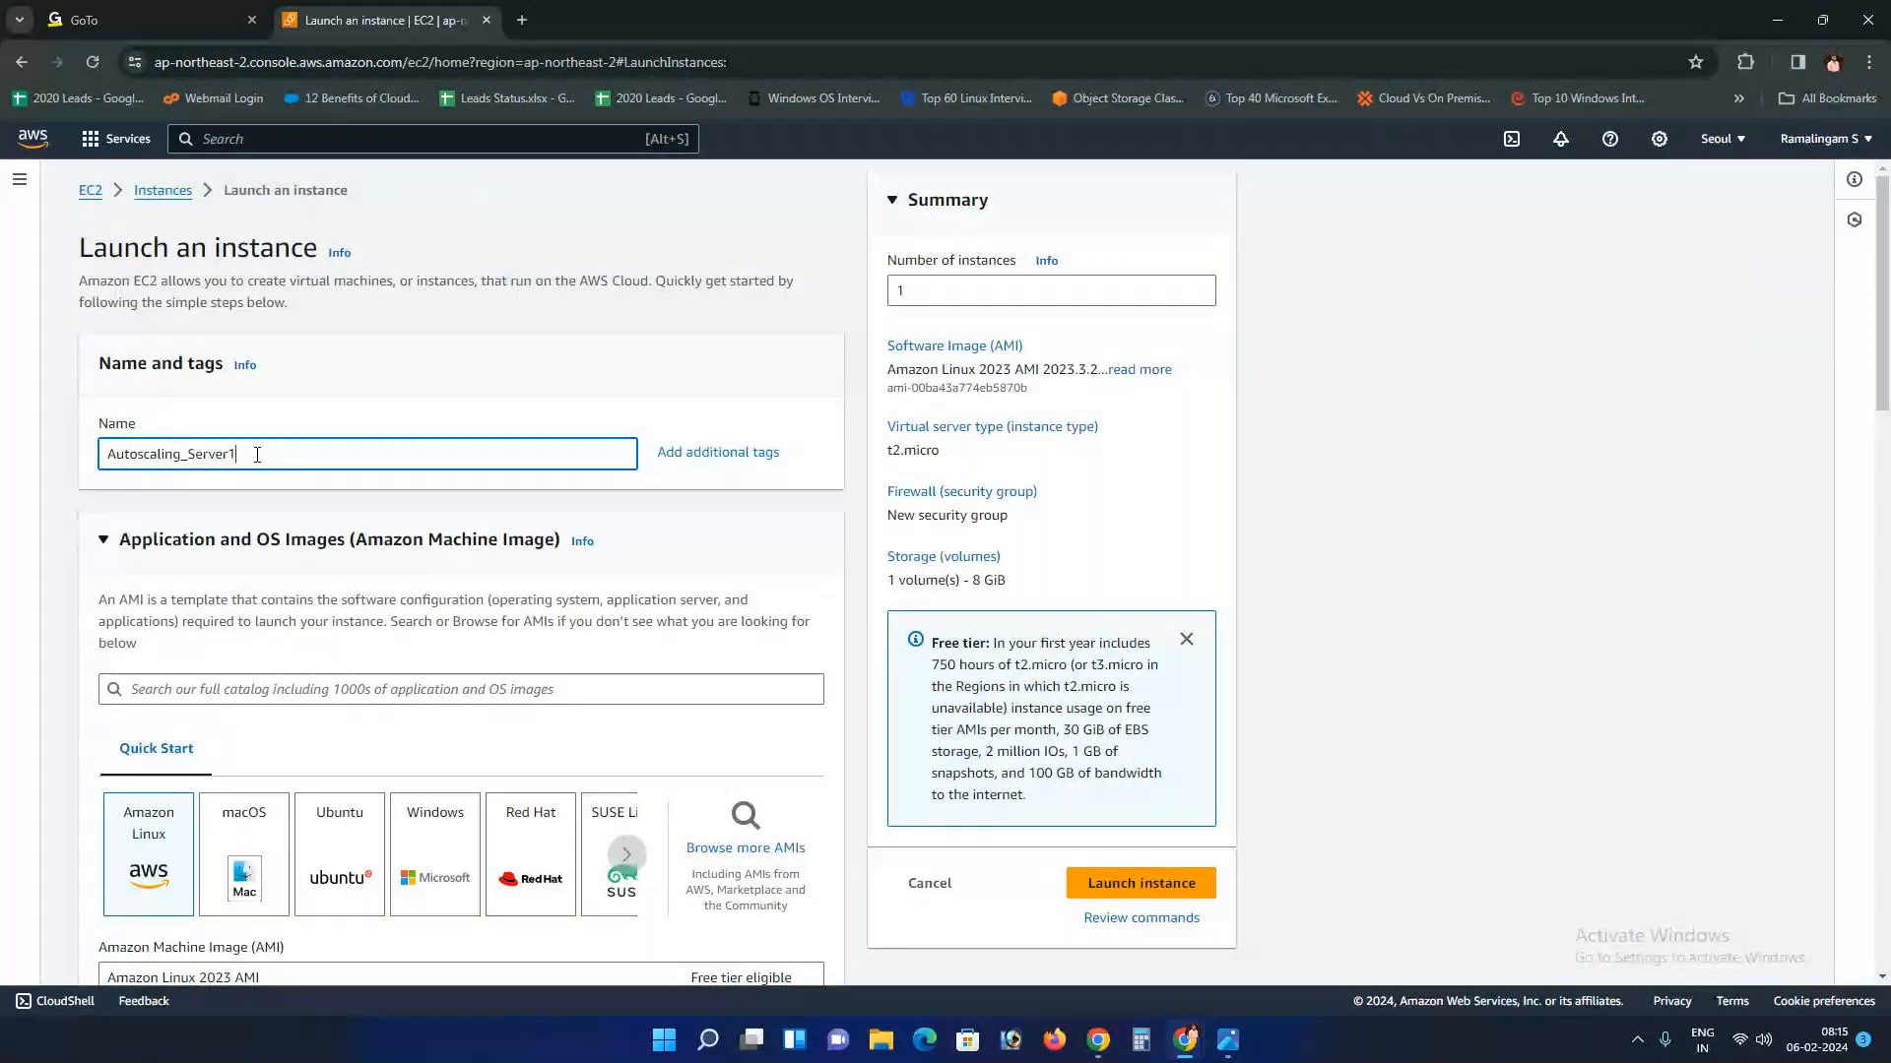
Step: Select the existing key pair, checking the saved key files in Downloads
scroll(257, 454, "down", 10)
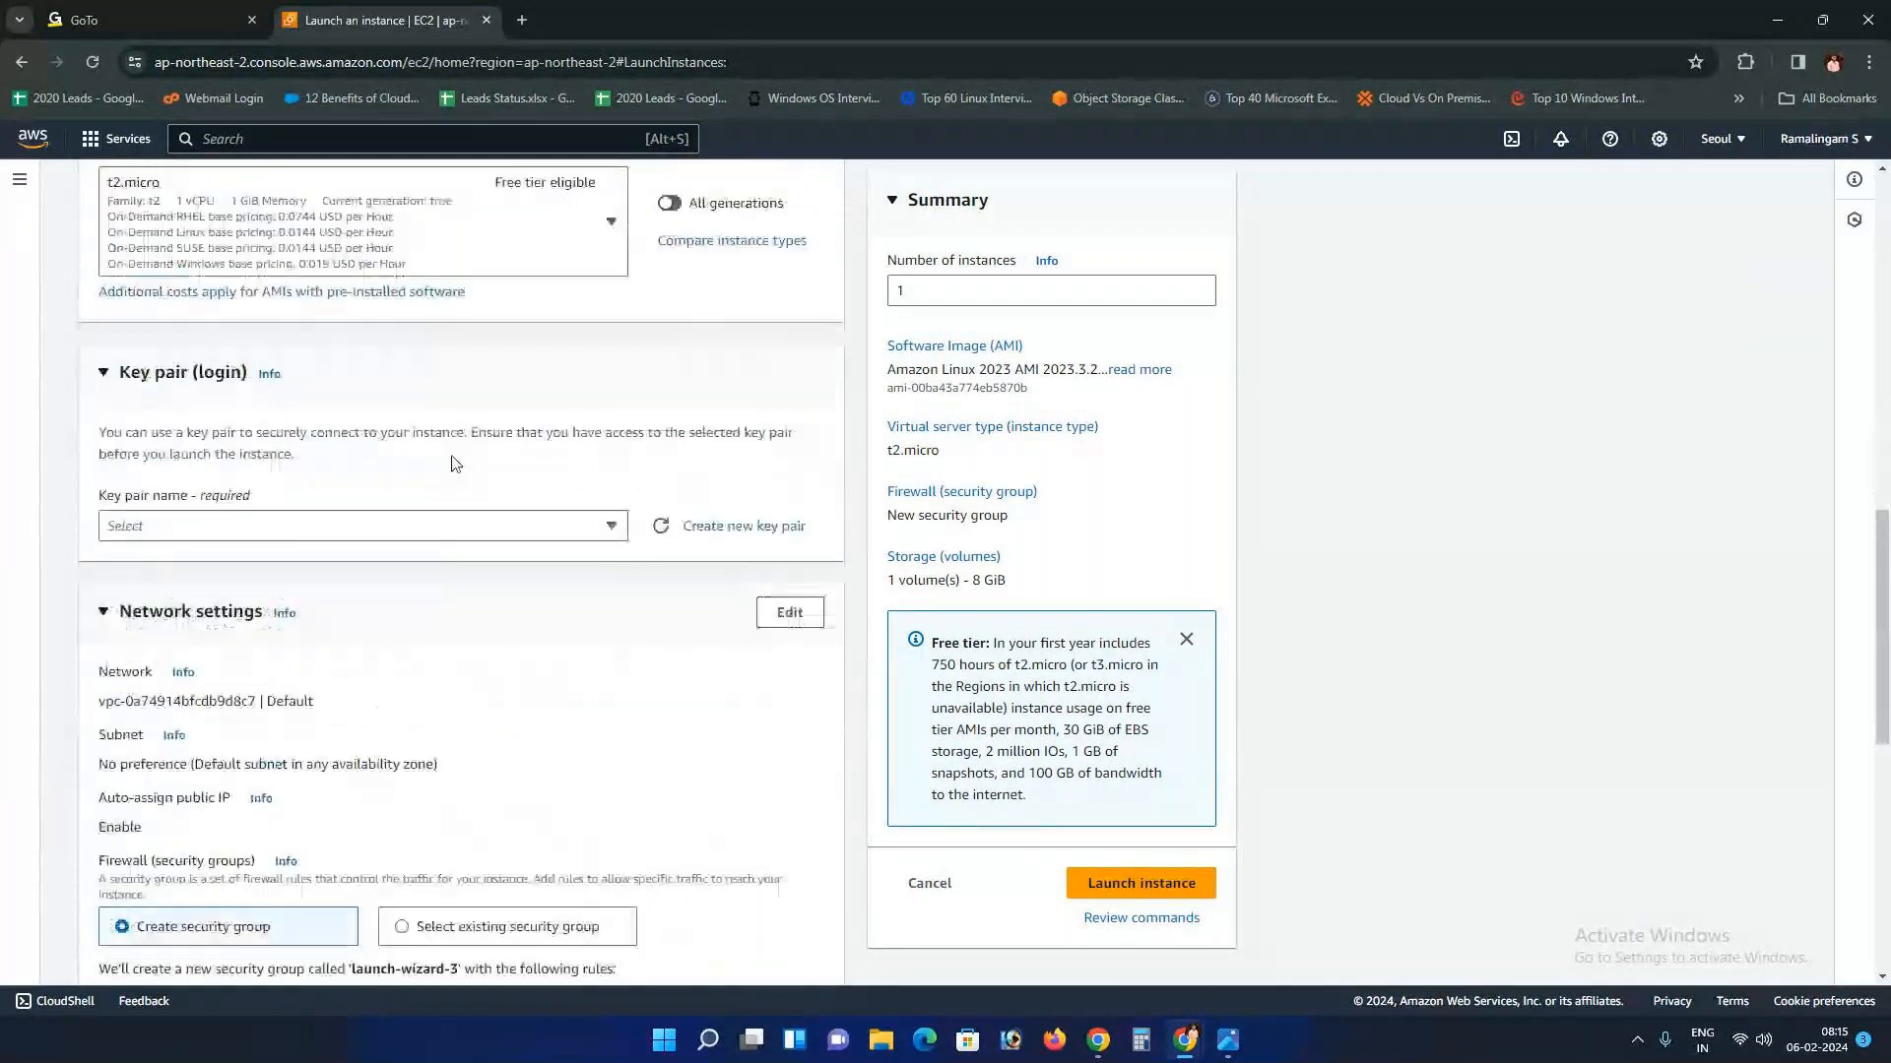
left_click(525, 528)
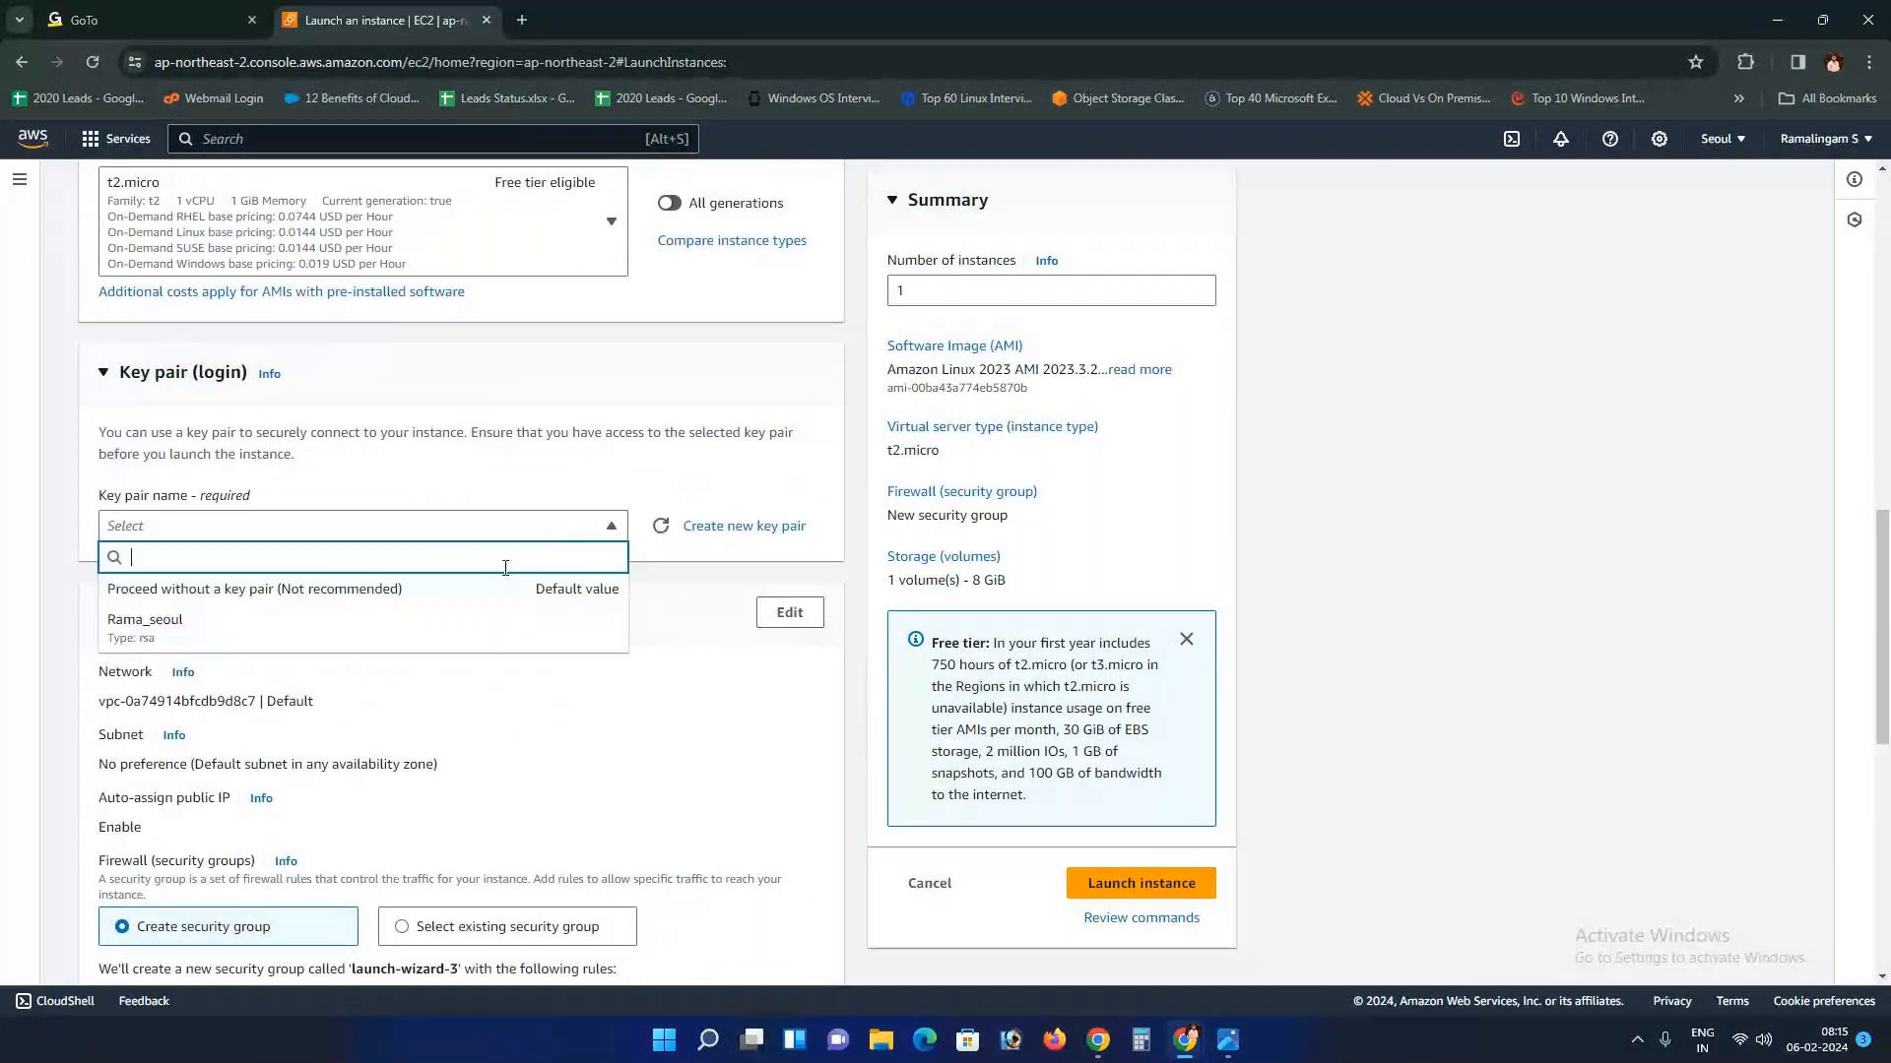
left_click(505, 622)
scroll(641, 439, "down", 2)
left_click(611, 331)
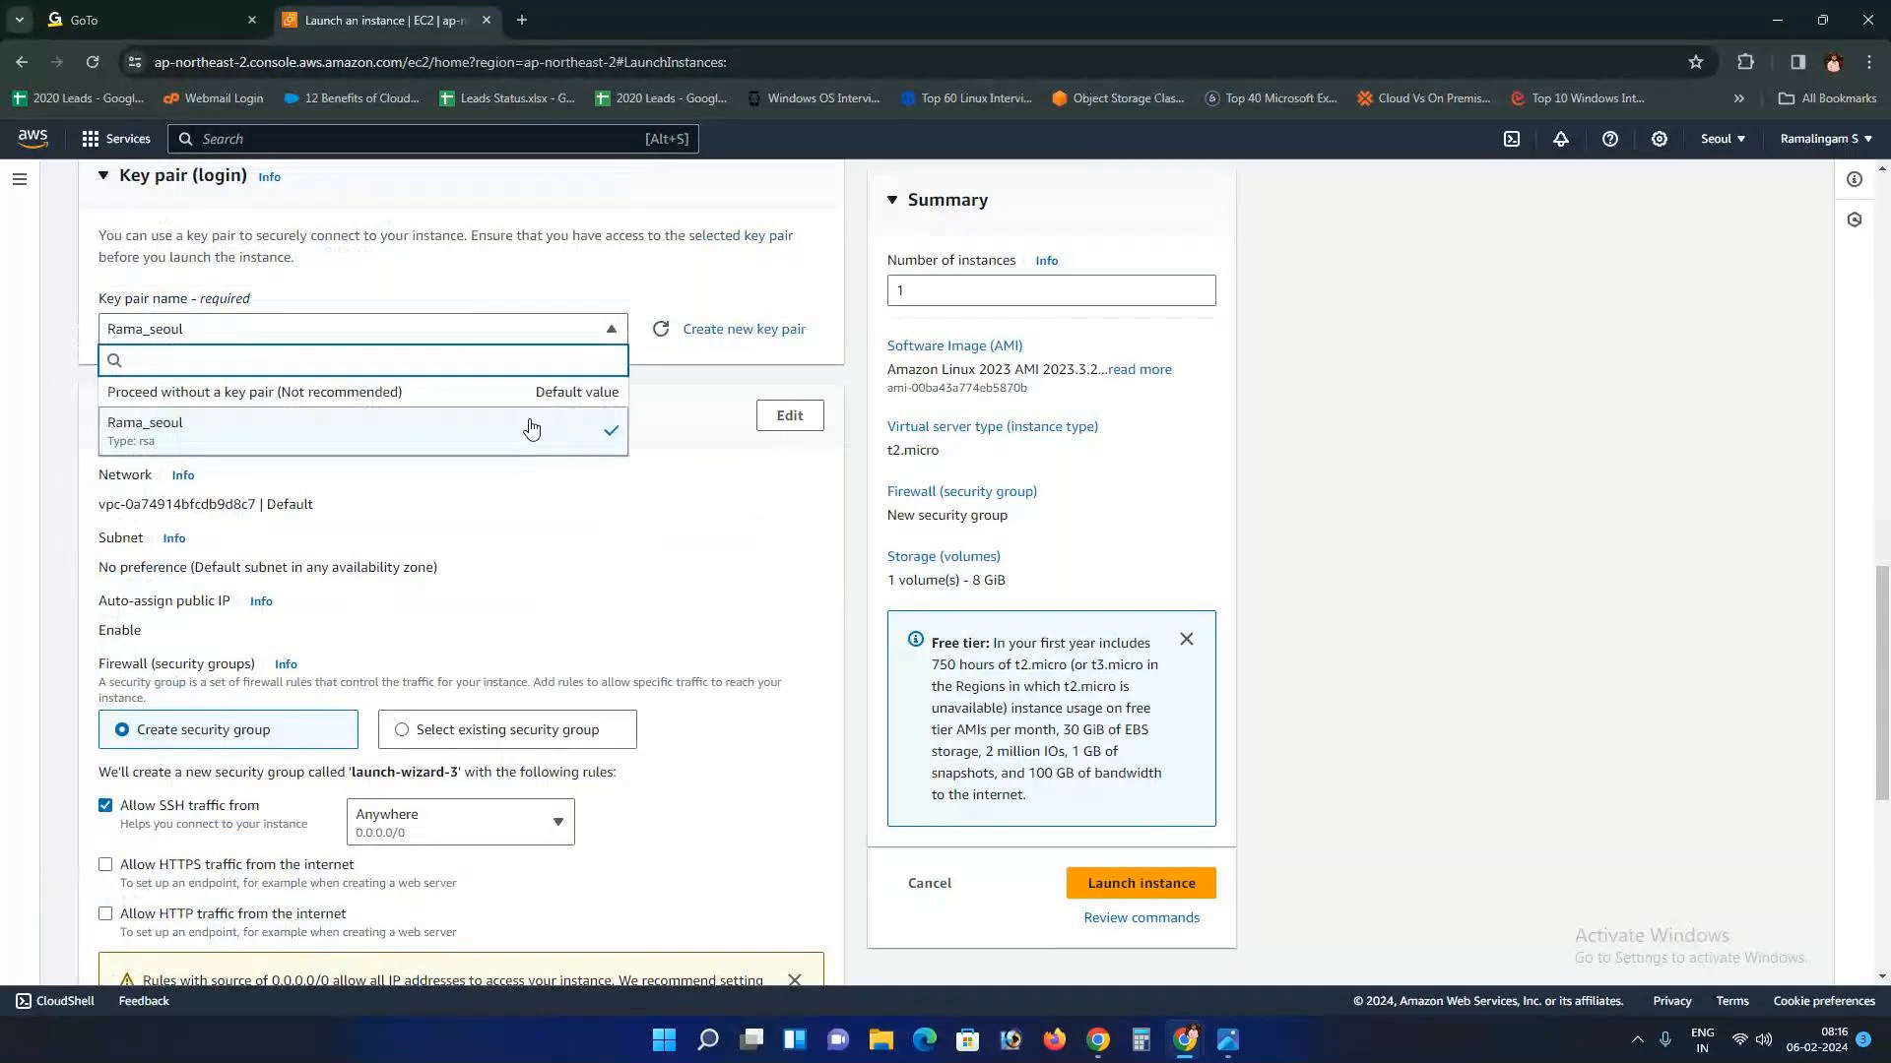
left_click(880, 1040)
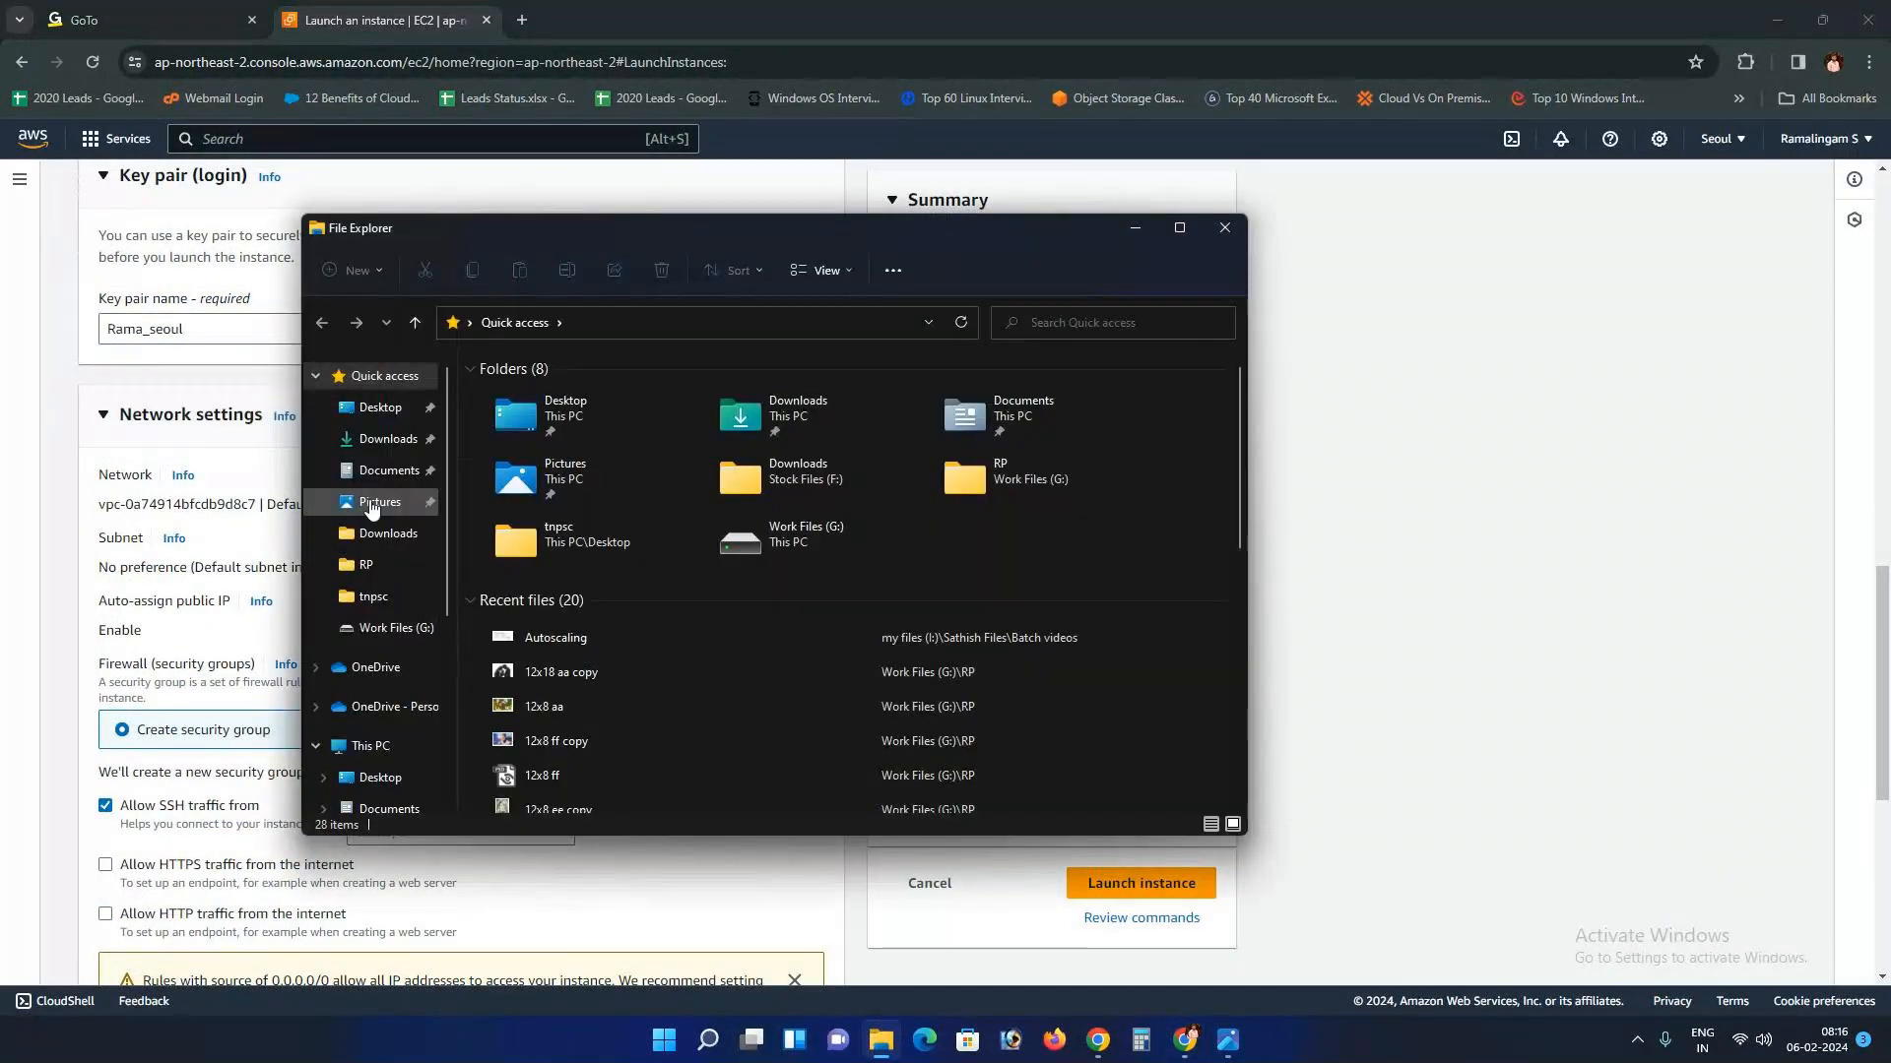
left_click(392, 439)
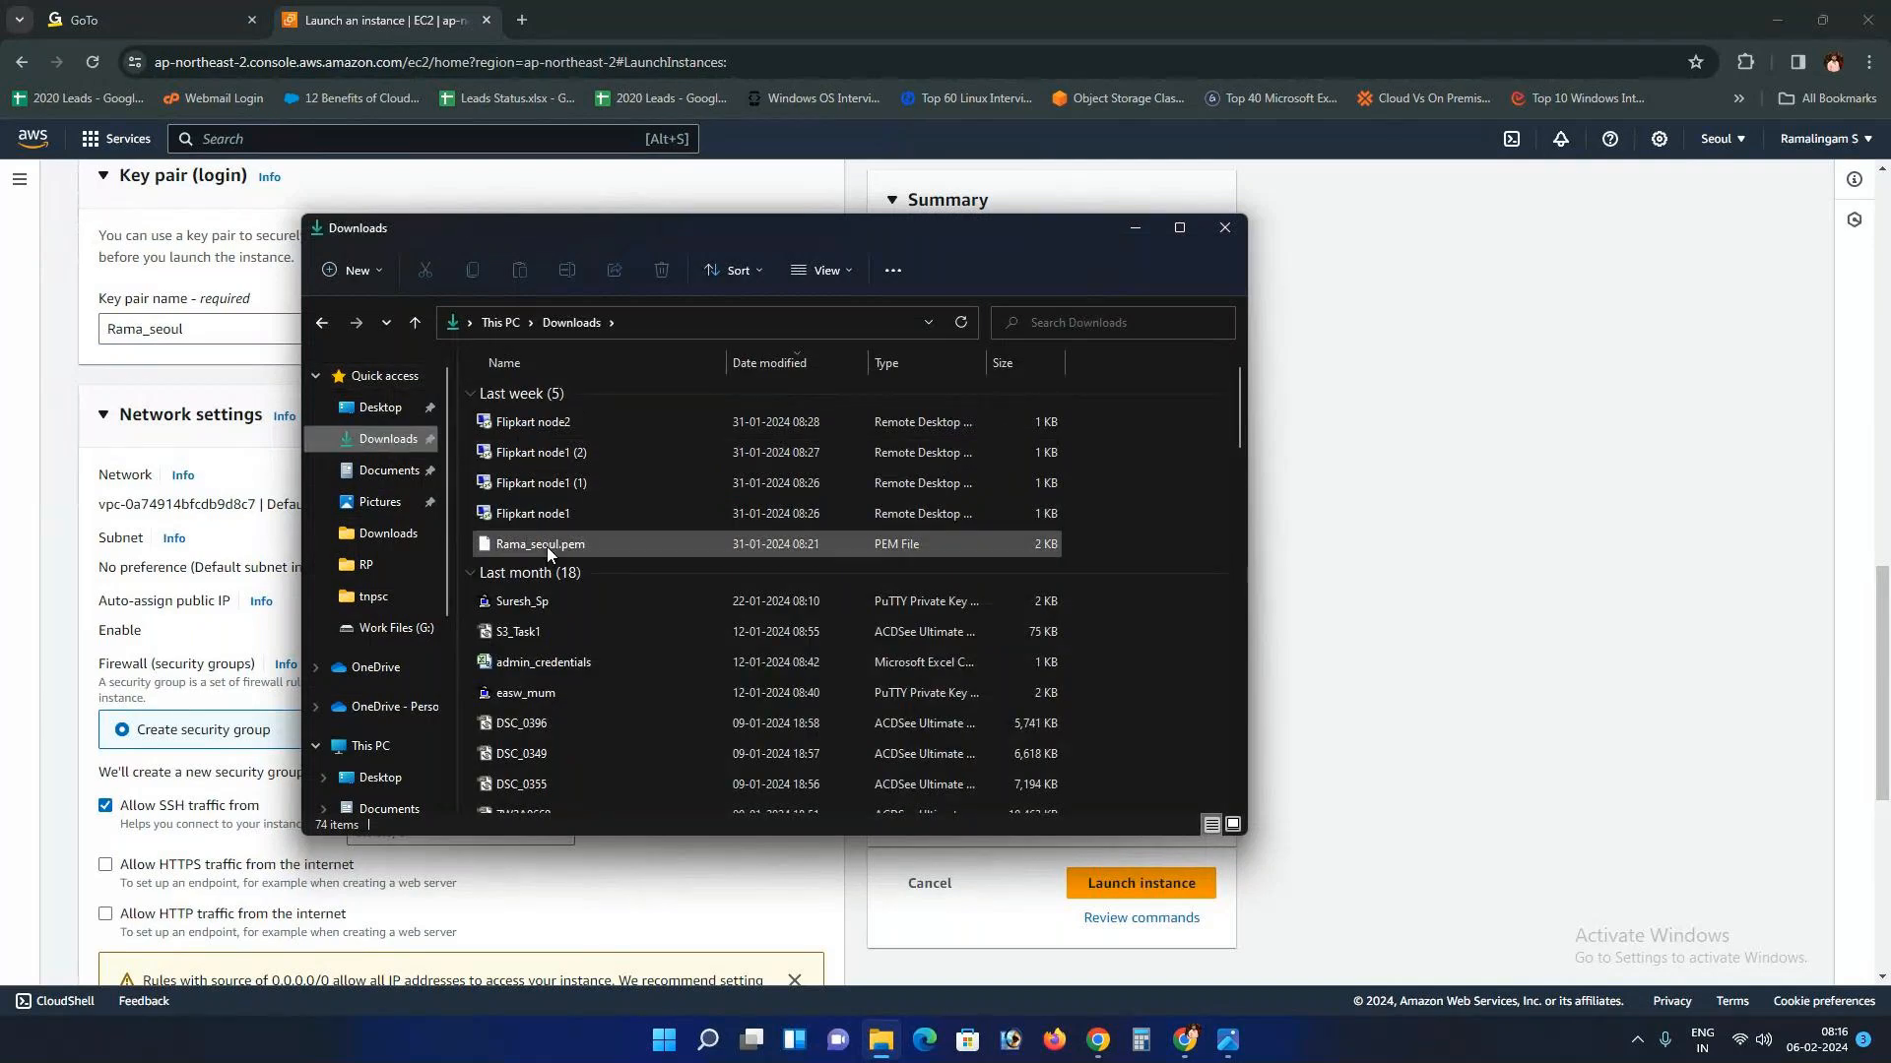
left_click(1378, 546)
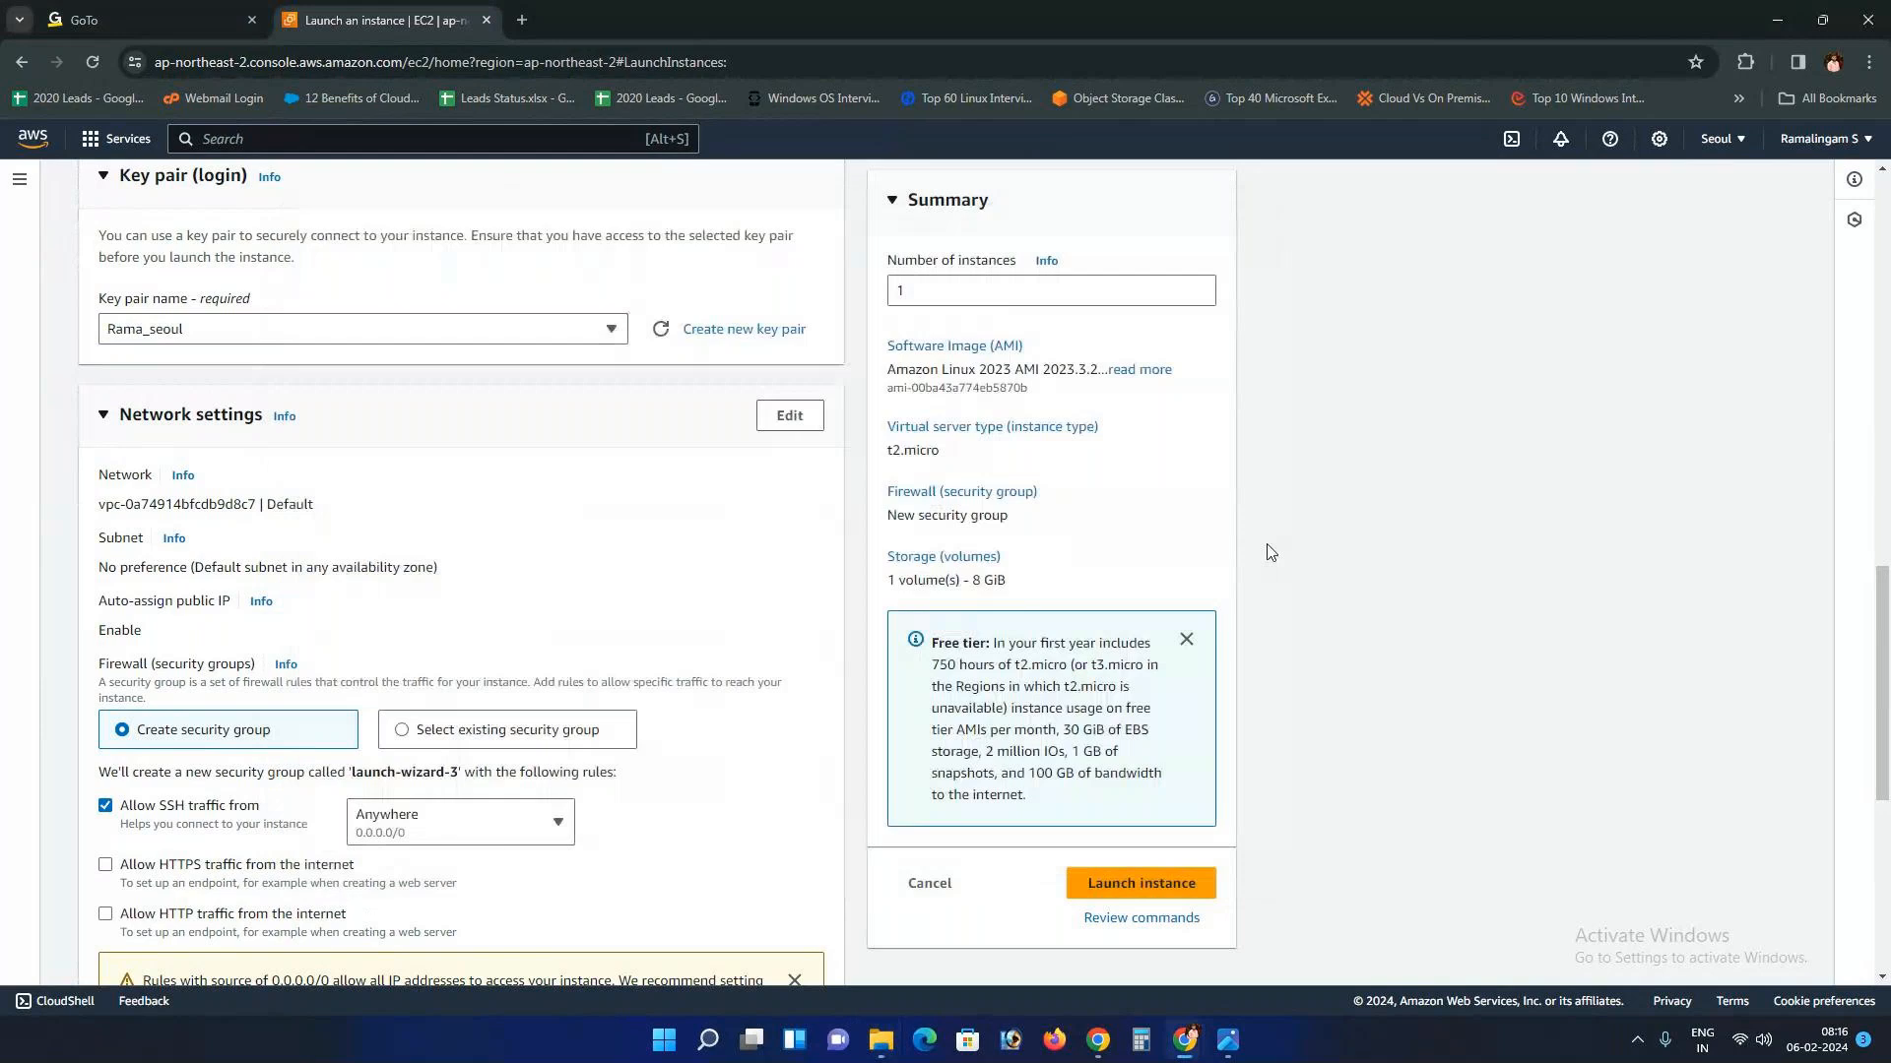
Step: Create and download a new key pair in PuTTY .ppk format
left_click(748, 328)
left_click(790, 401)
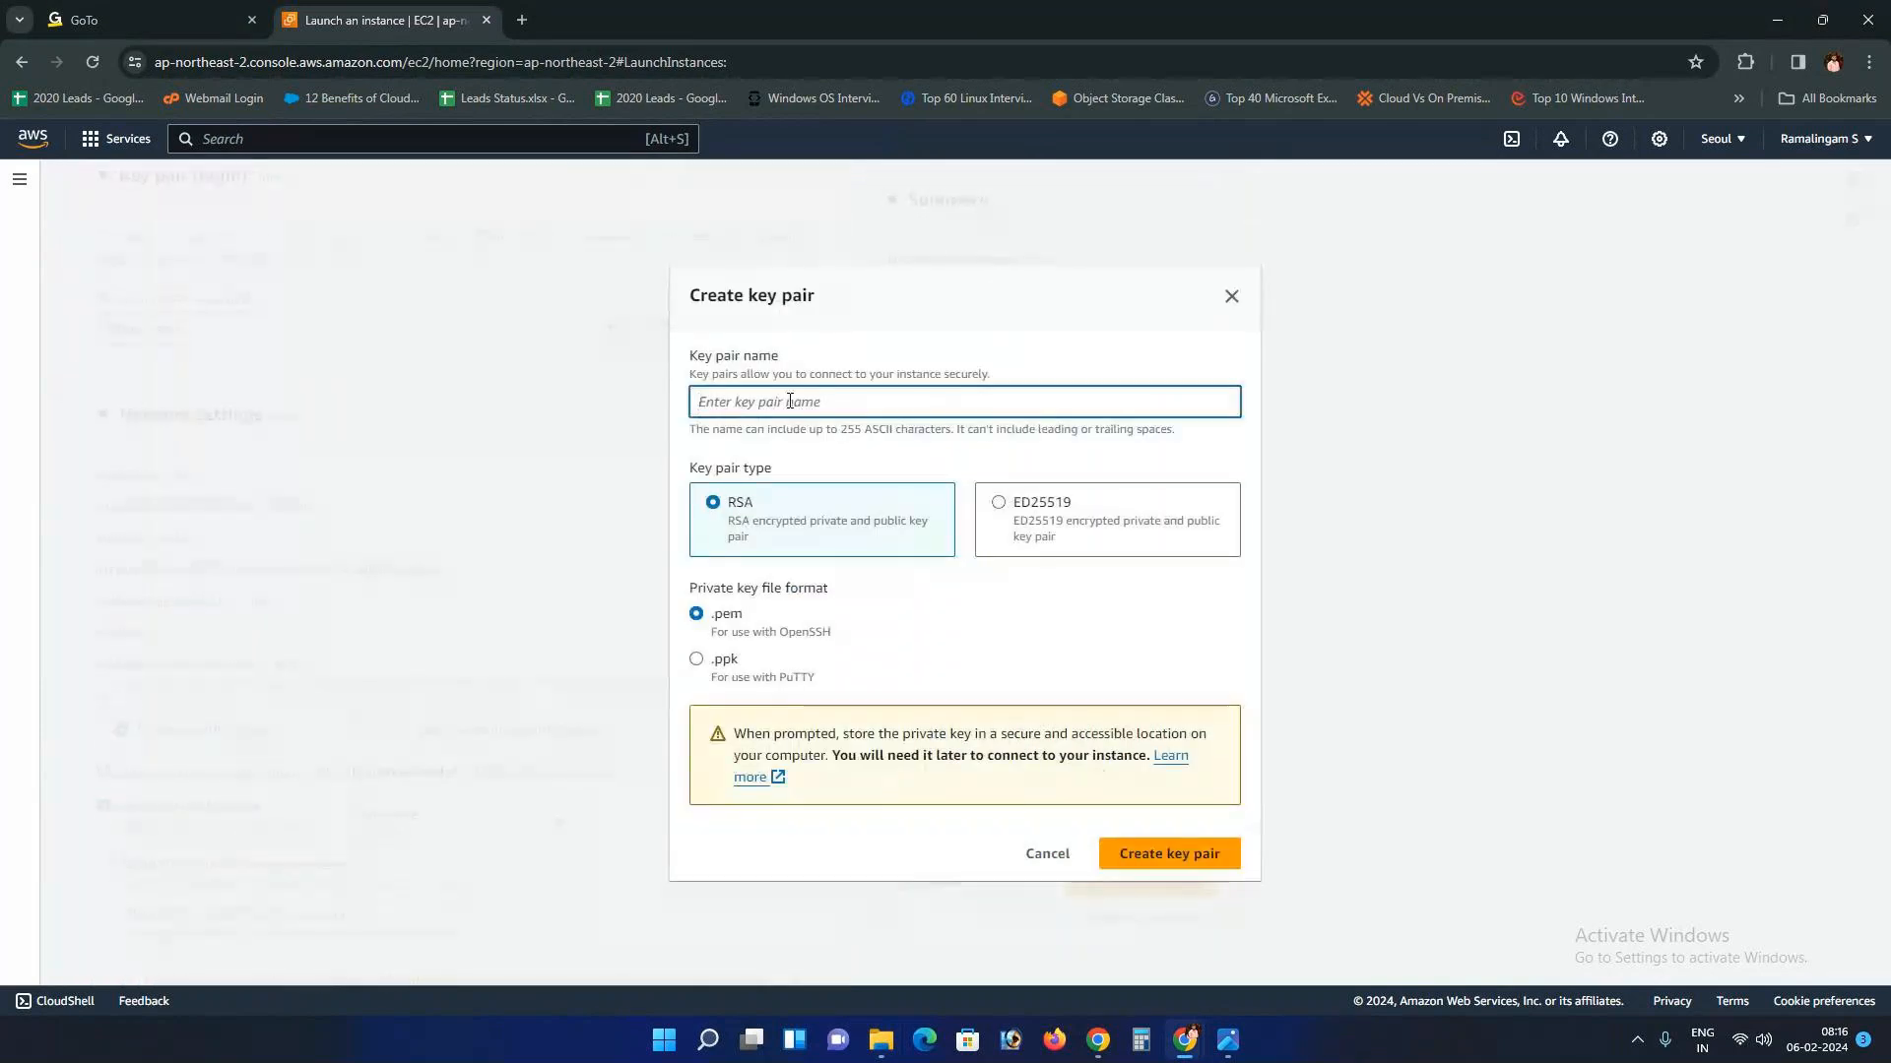
type("rama_seoul")
left_click(695, 661)
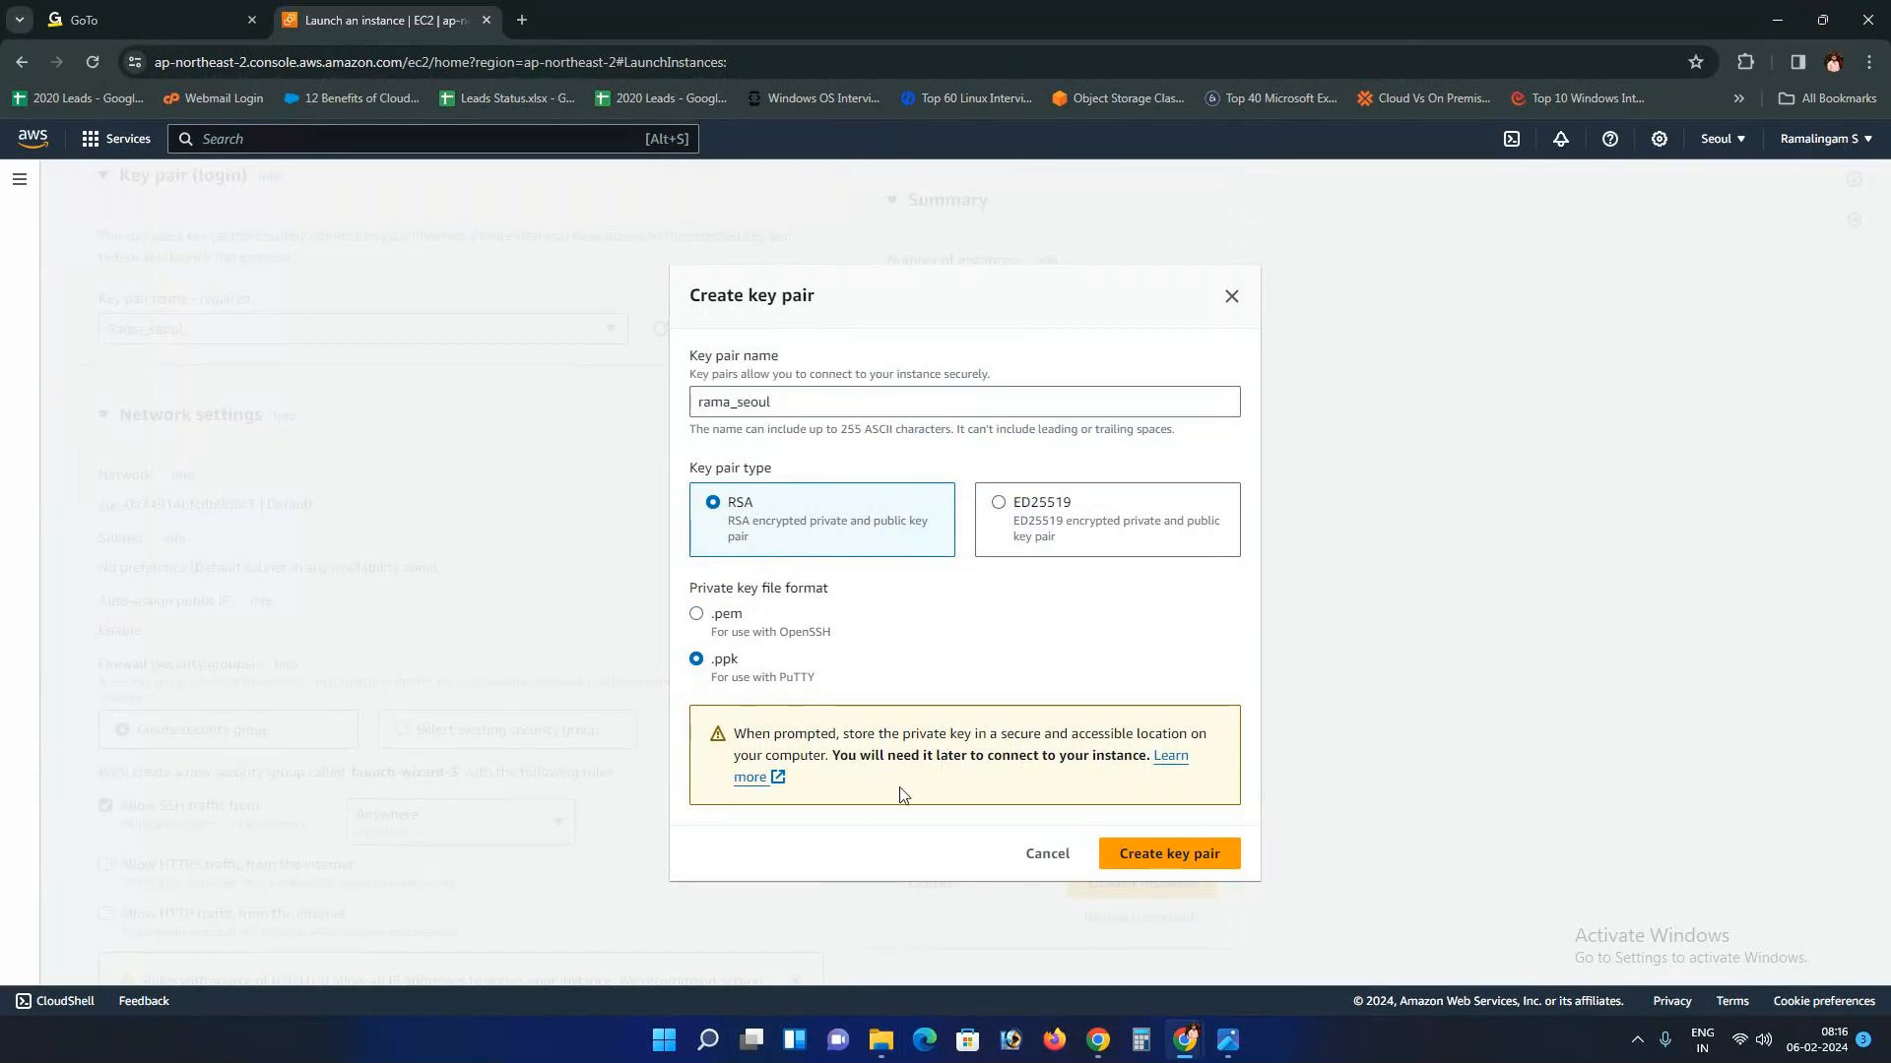
left_click(1162, 859)
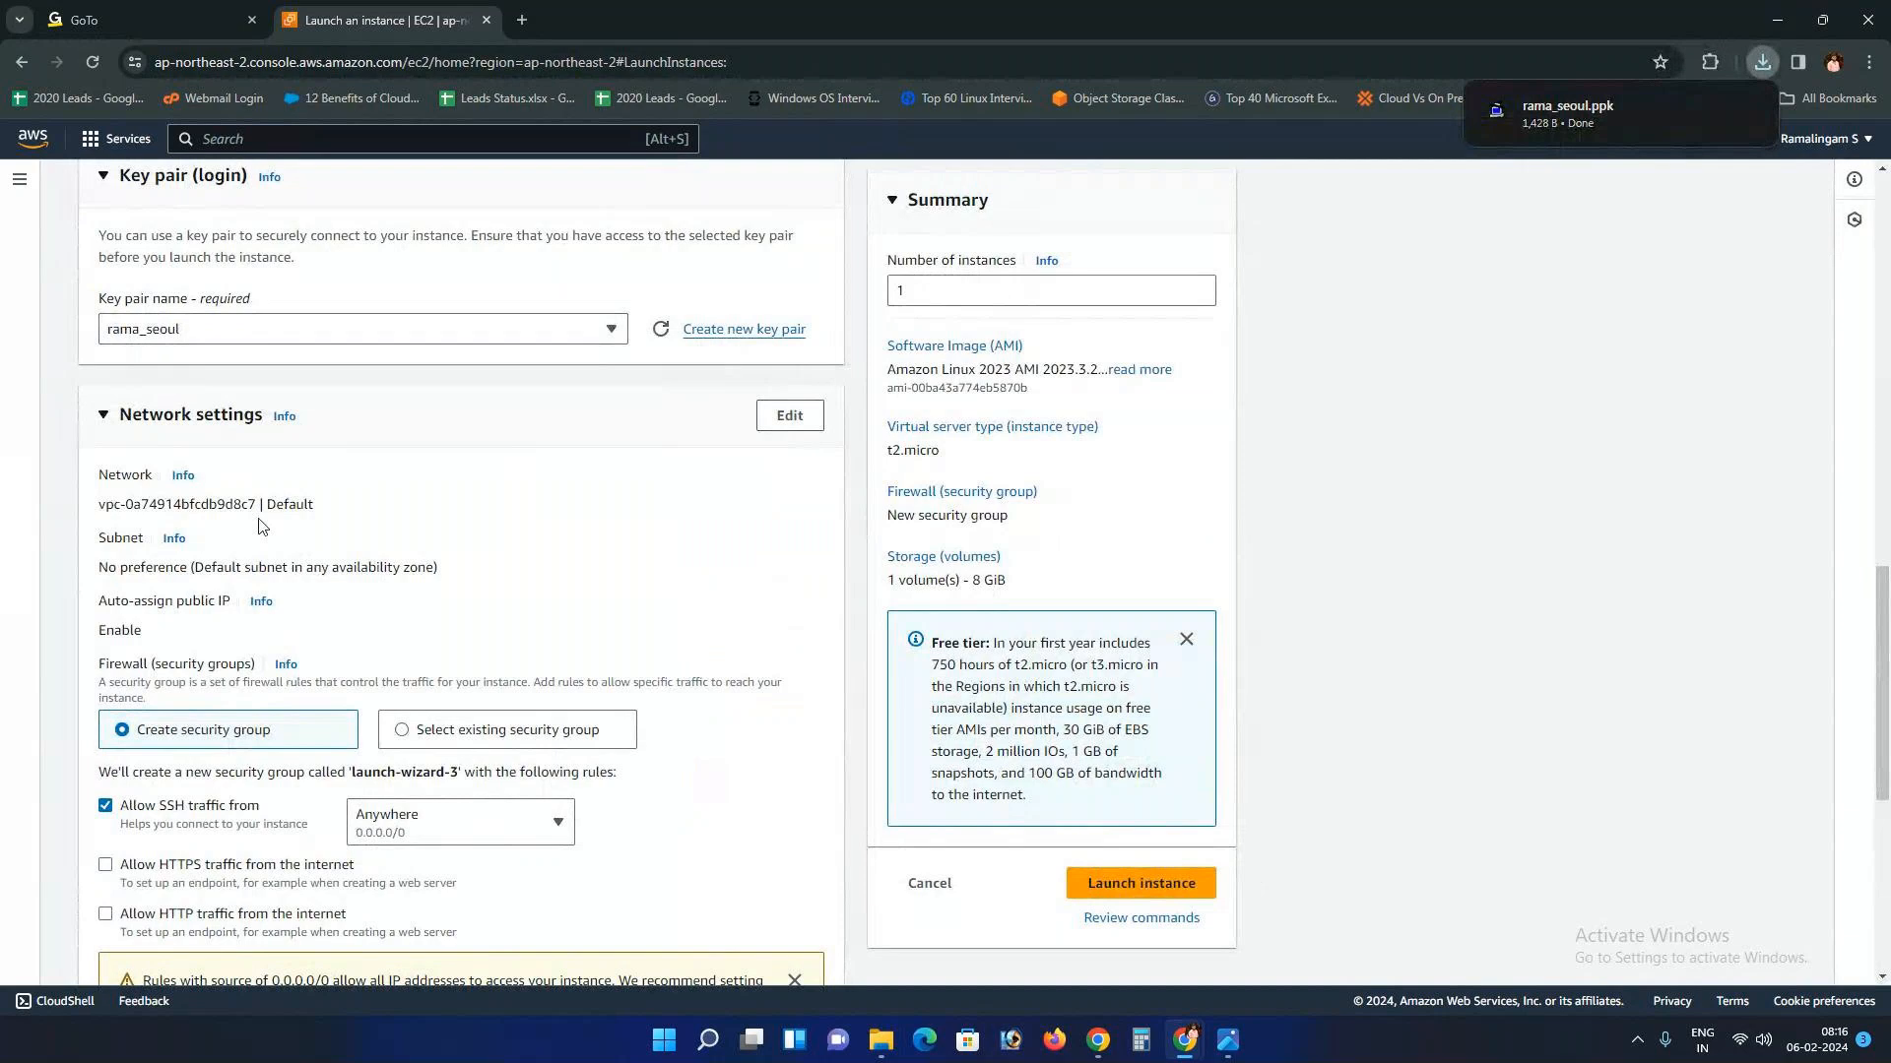
Step: Launch the Autoscaling_Server1 instance
scroll(369, 584, "down", 4)
scroll(369, 584, "down", 2)
scroll(295, 492, "up", 2)
scroll(226, 434, "down", 2)
scroll(212, 414, "up", 2)
scroll(232, 443, "down", 2)
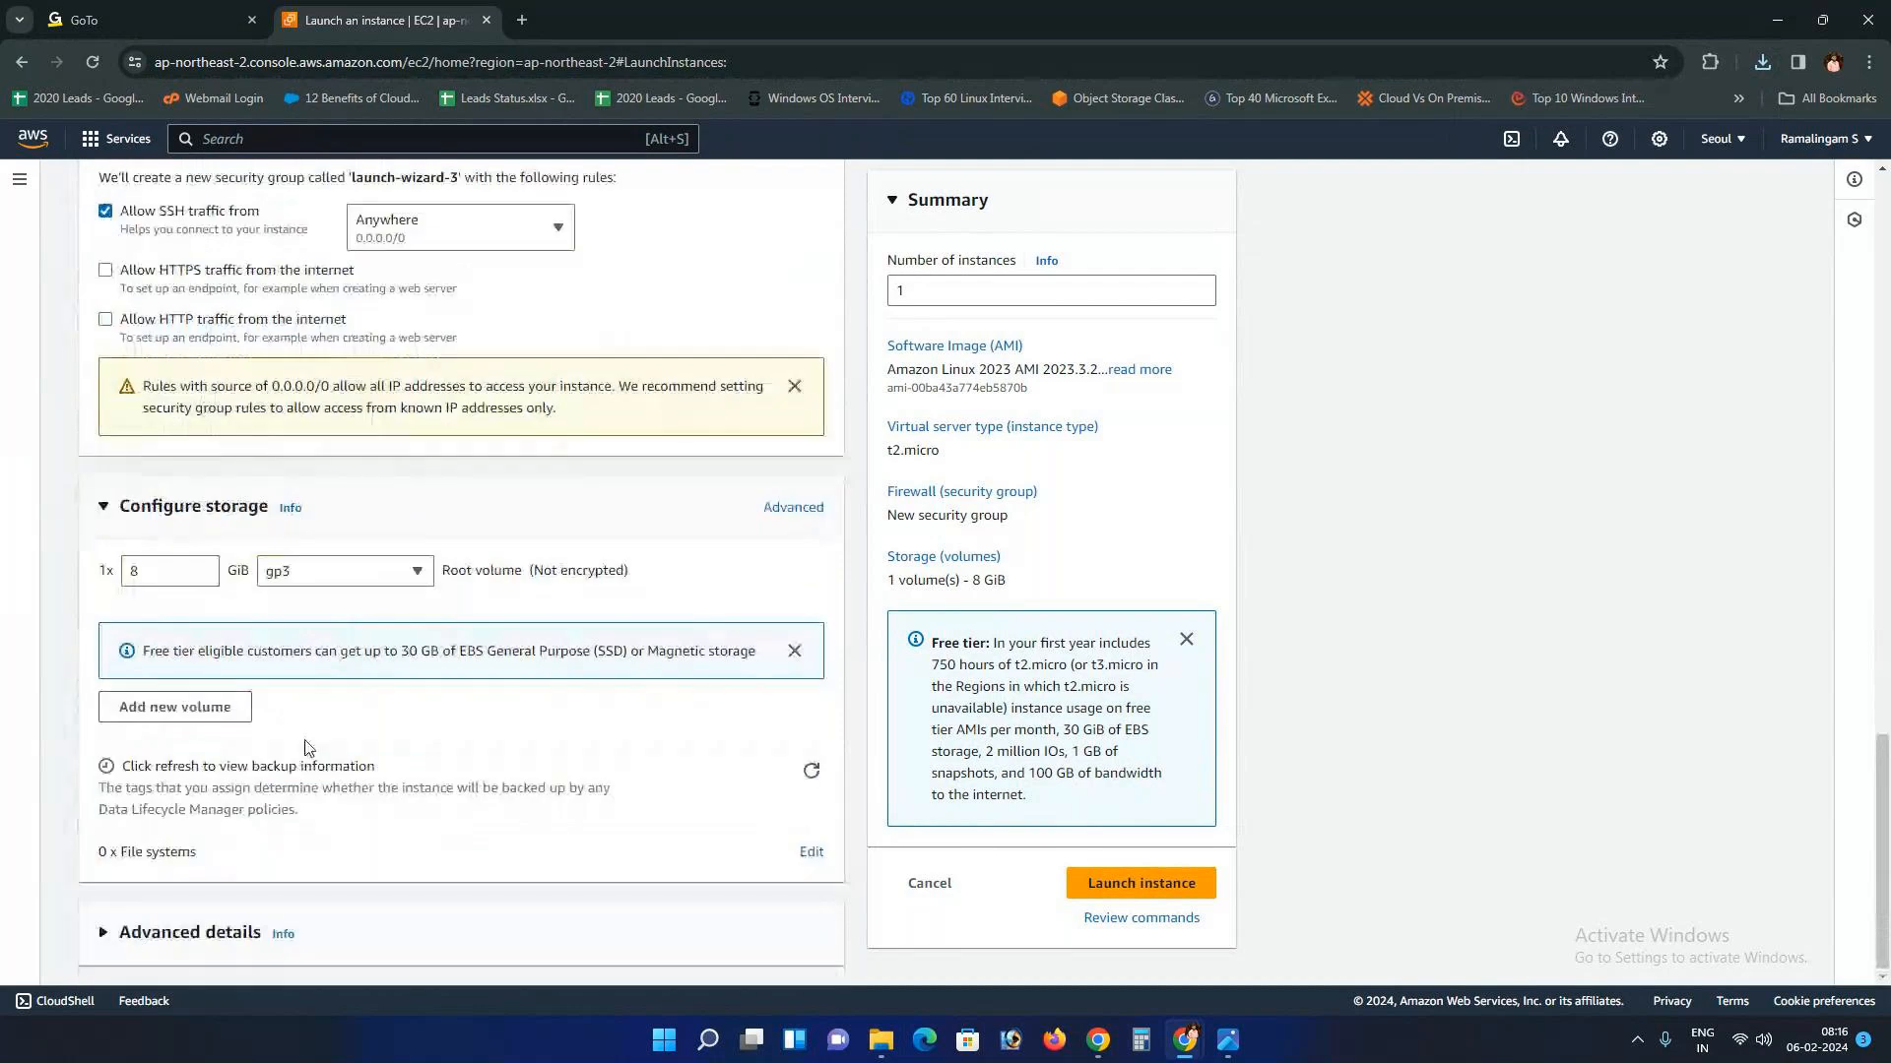
left_click(1146, 886)
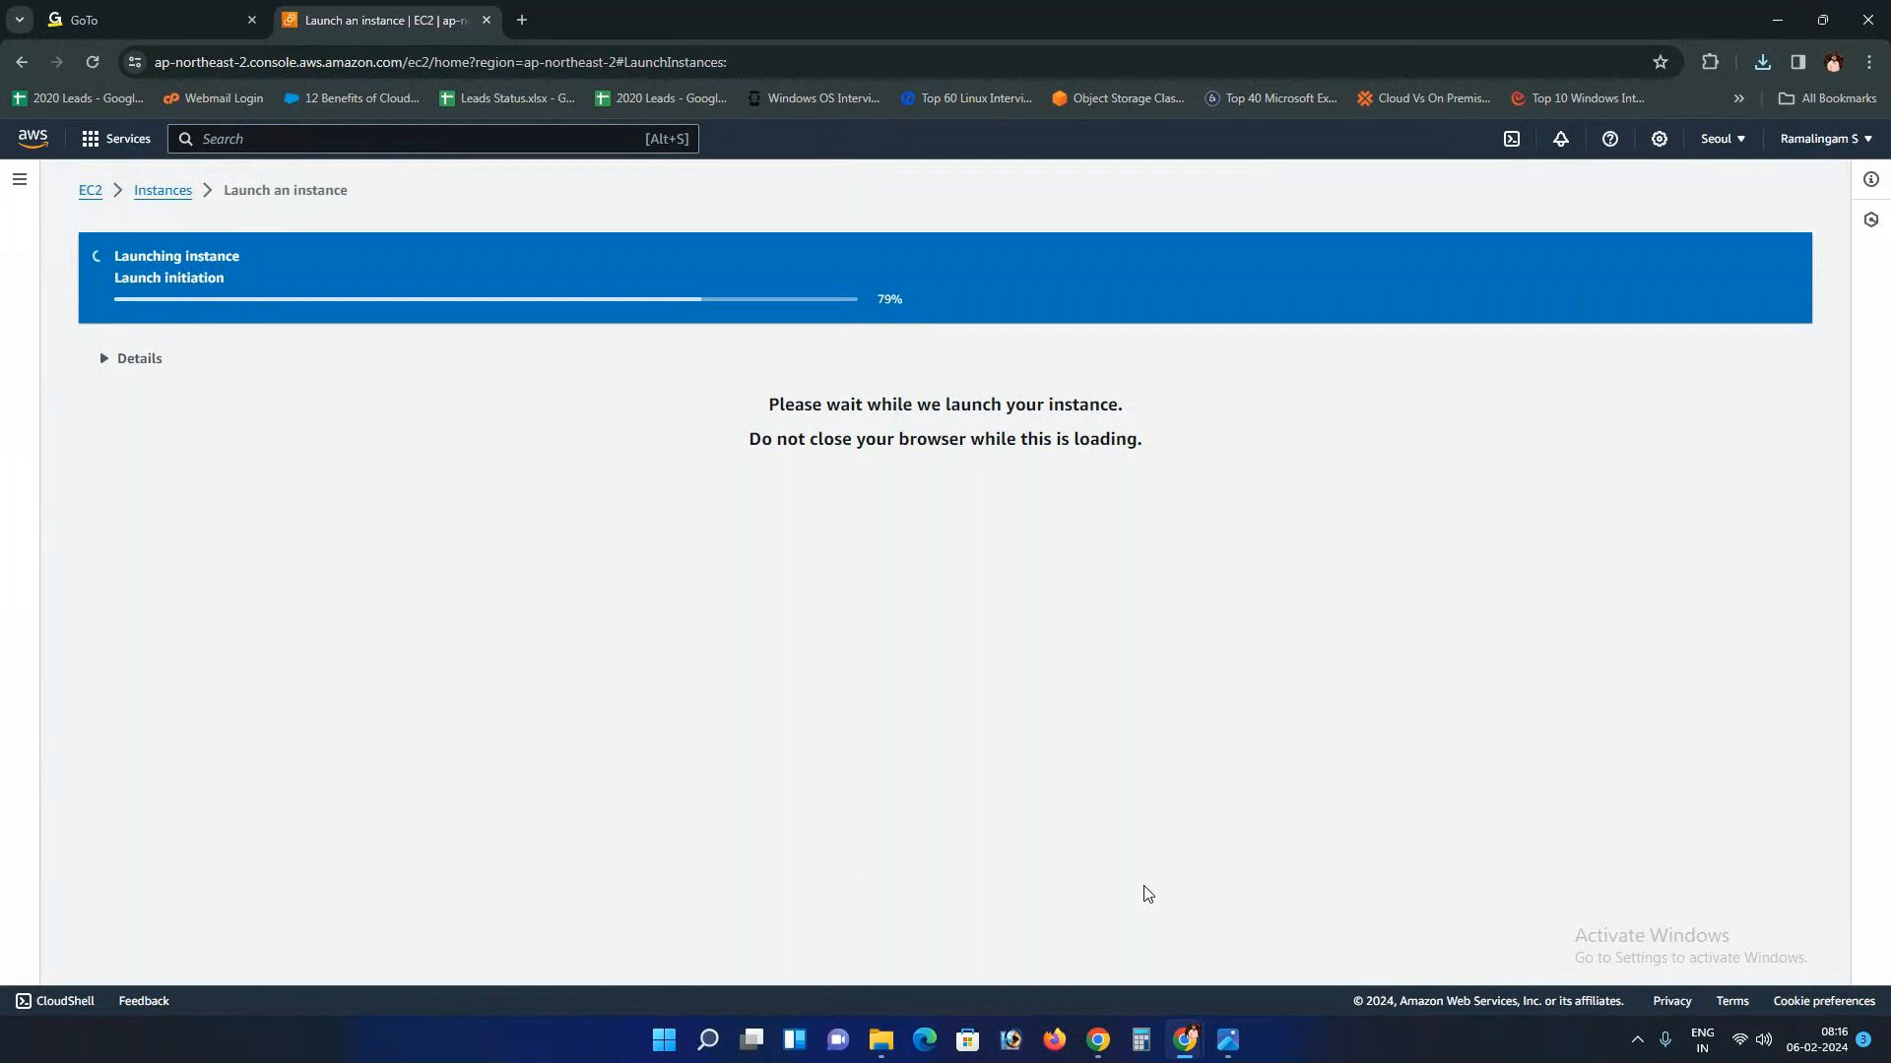
Step: Open the instances list and widen the Name and Instance ID columns
scroll(1224, 778, "down", 1)
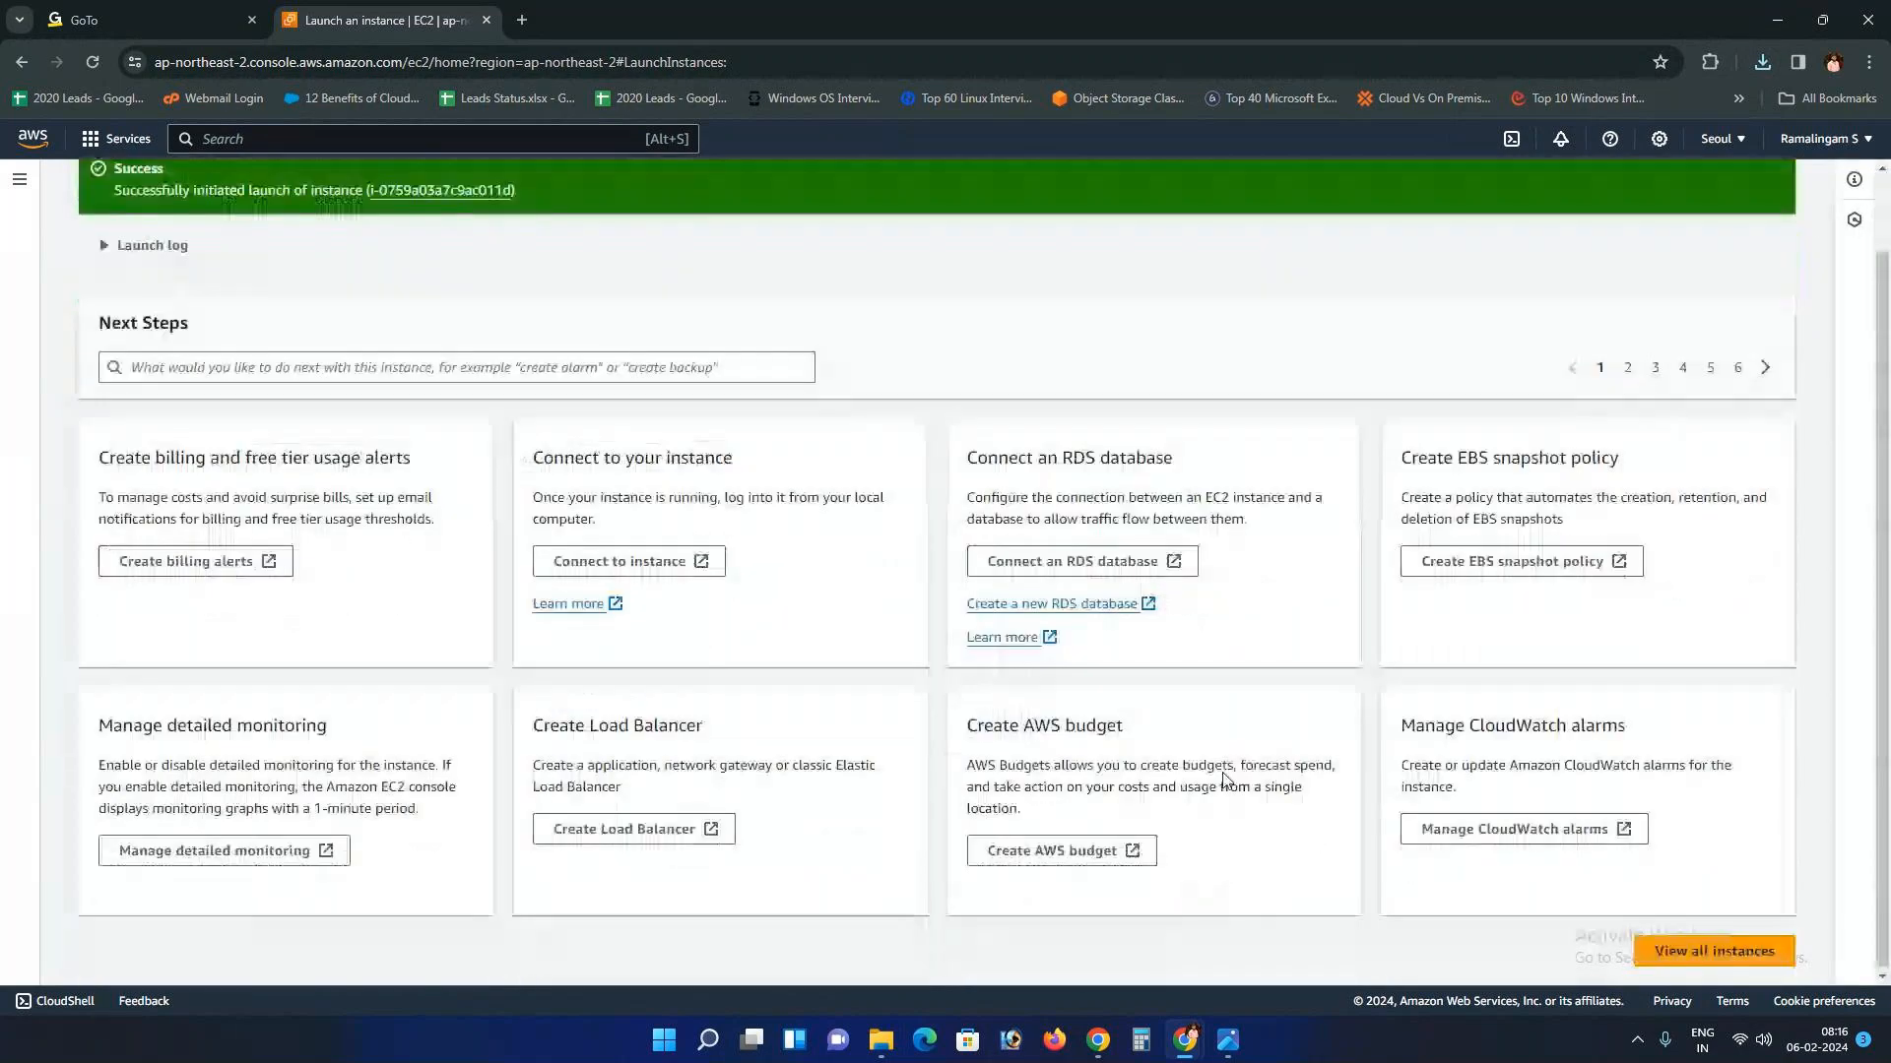
left_click(1718, 951)
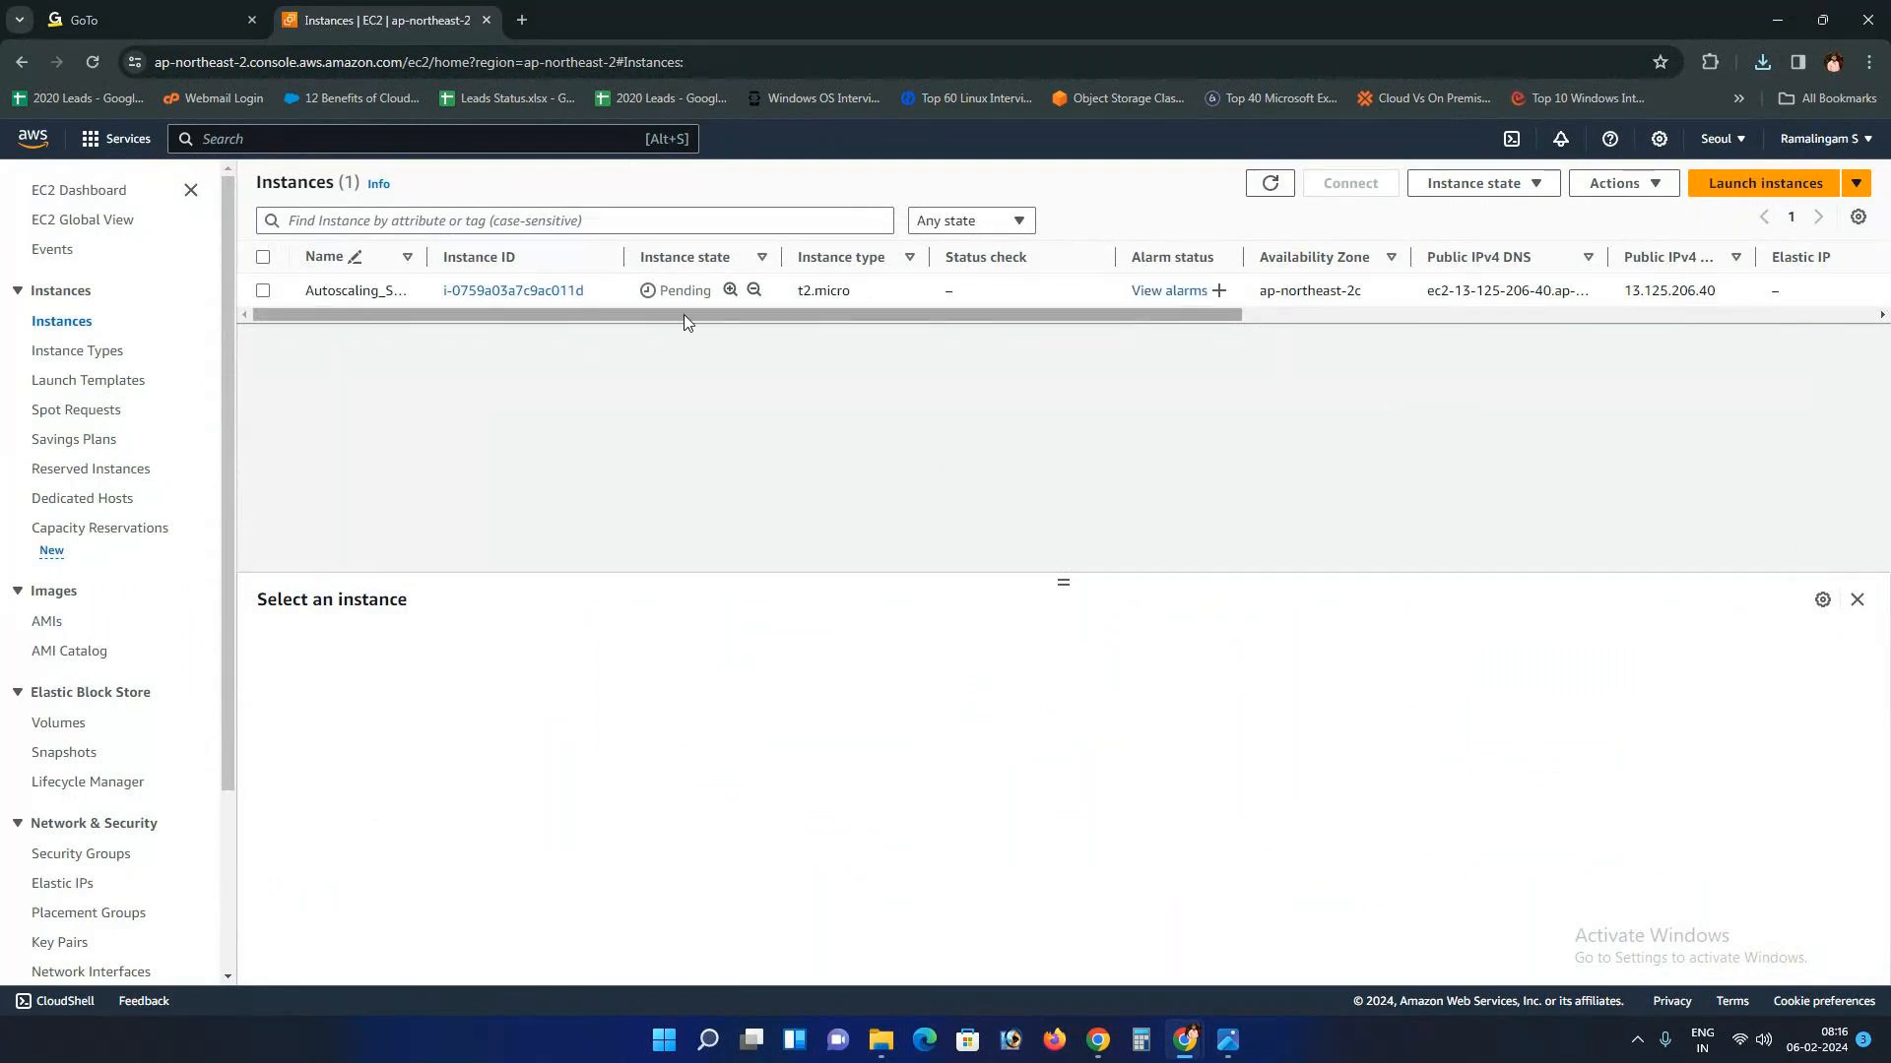
left_click_drag(630, 257, 647, 258)
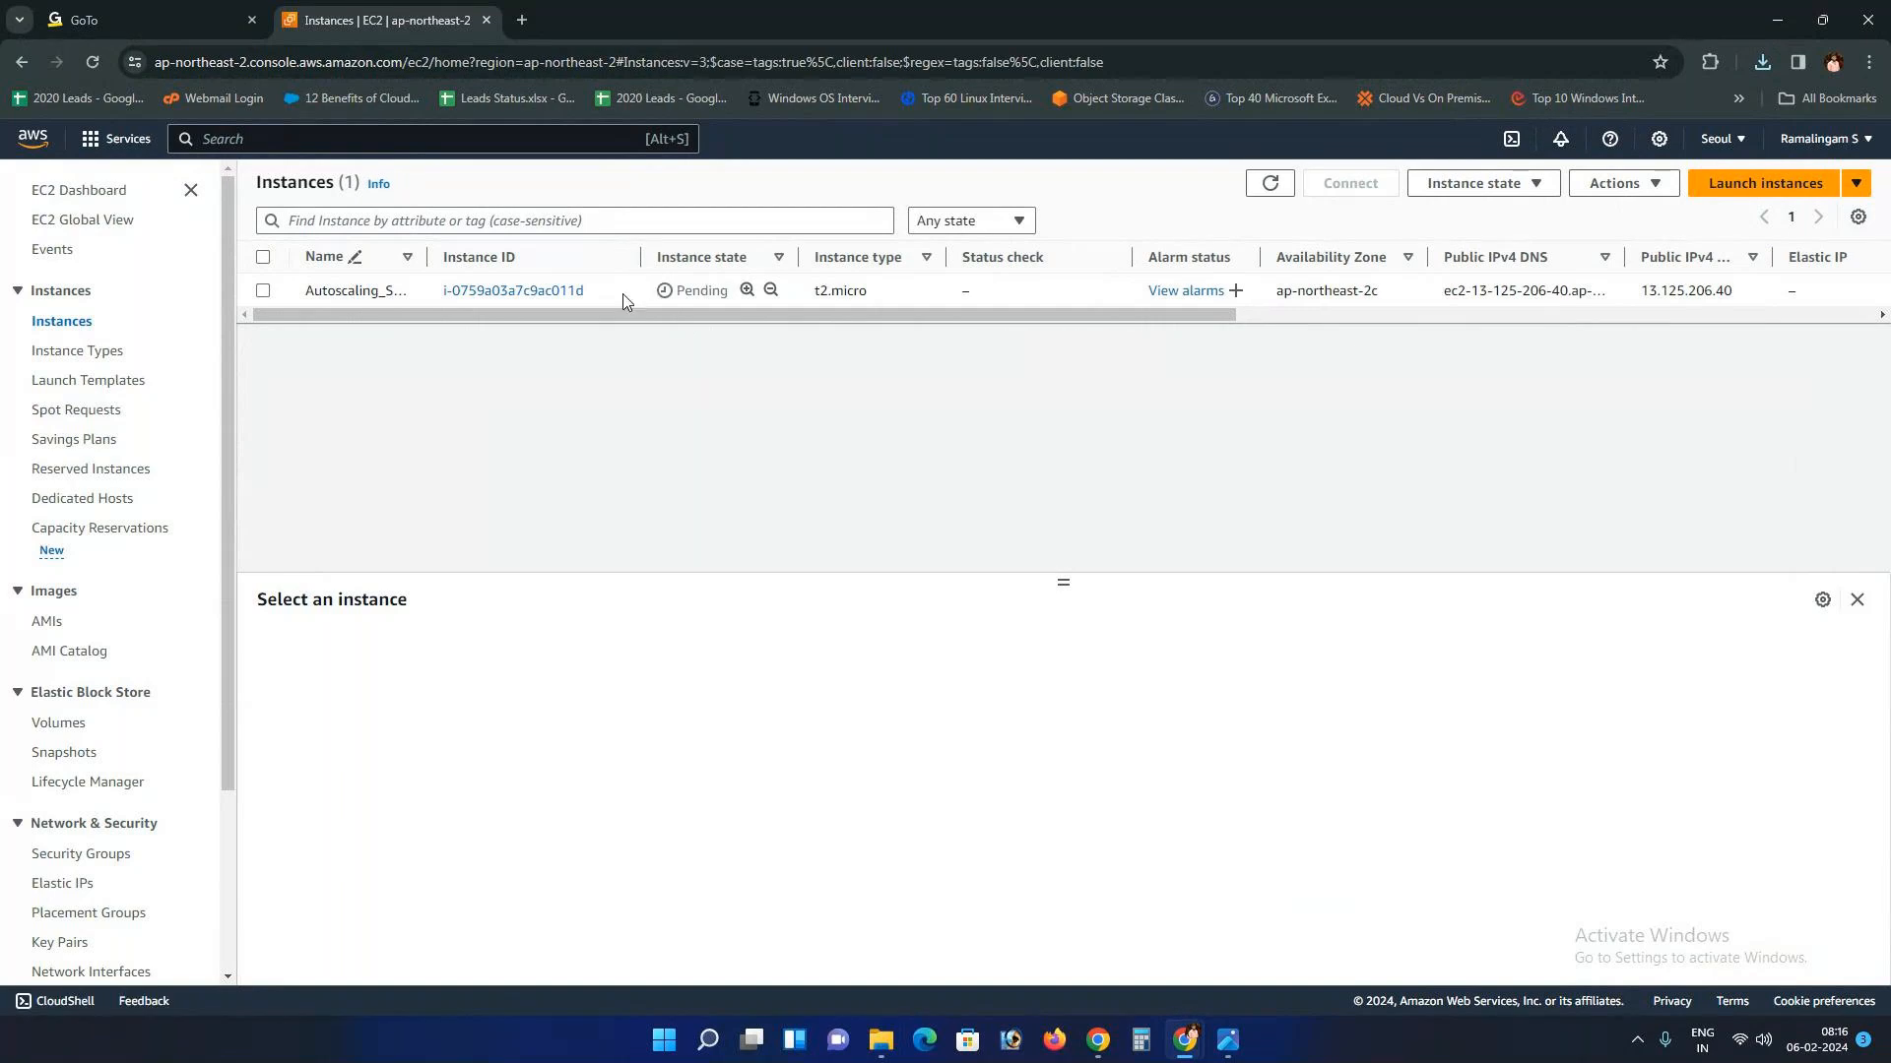
left_click_drag(427, 257, 492, 258)
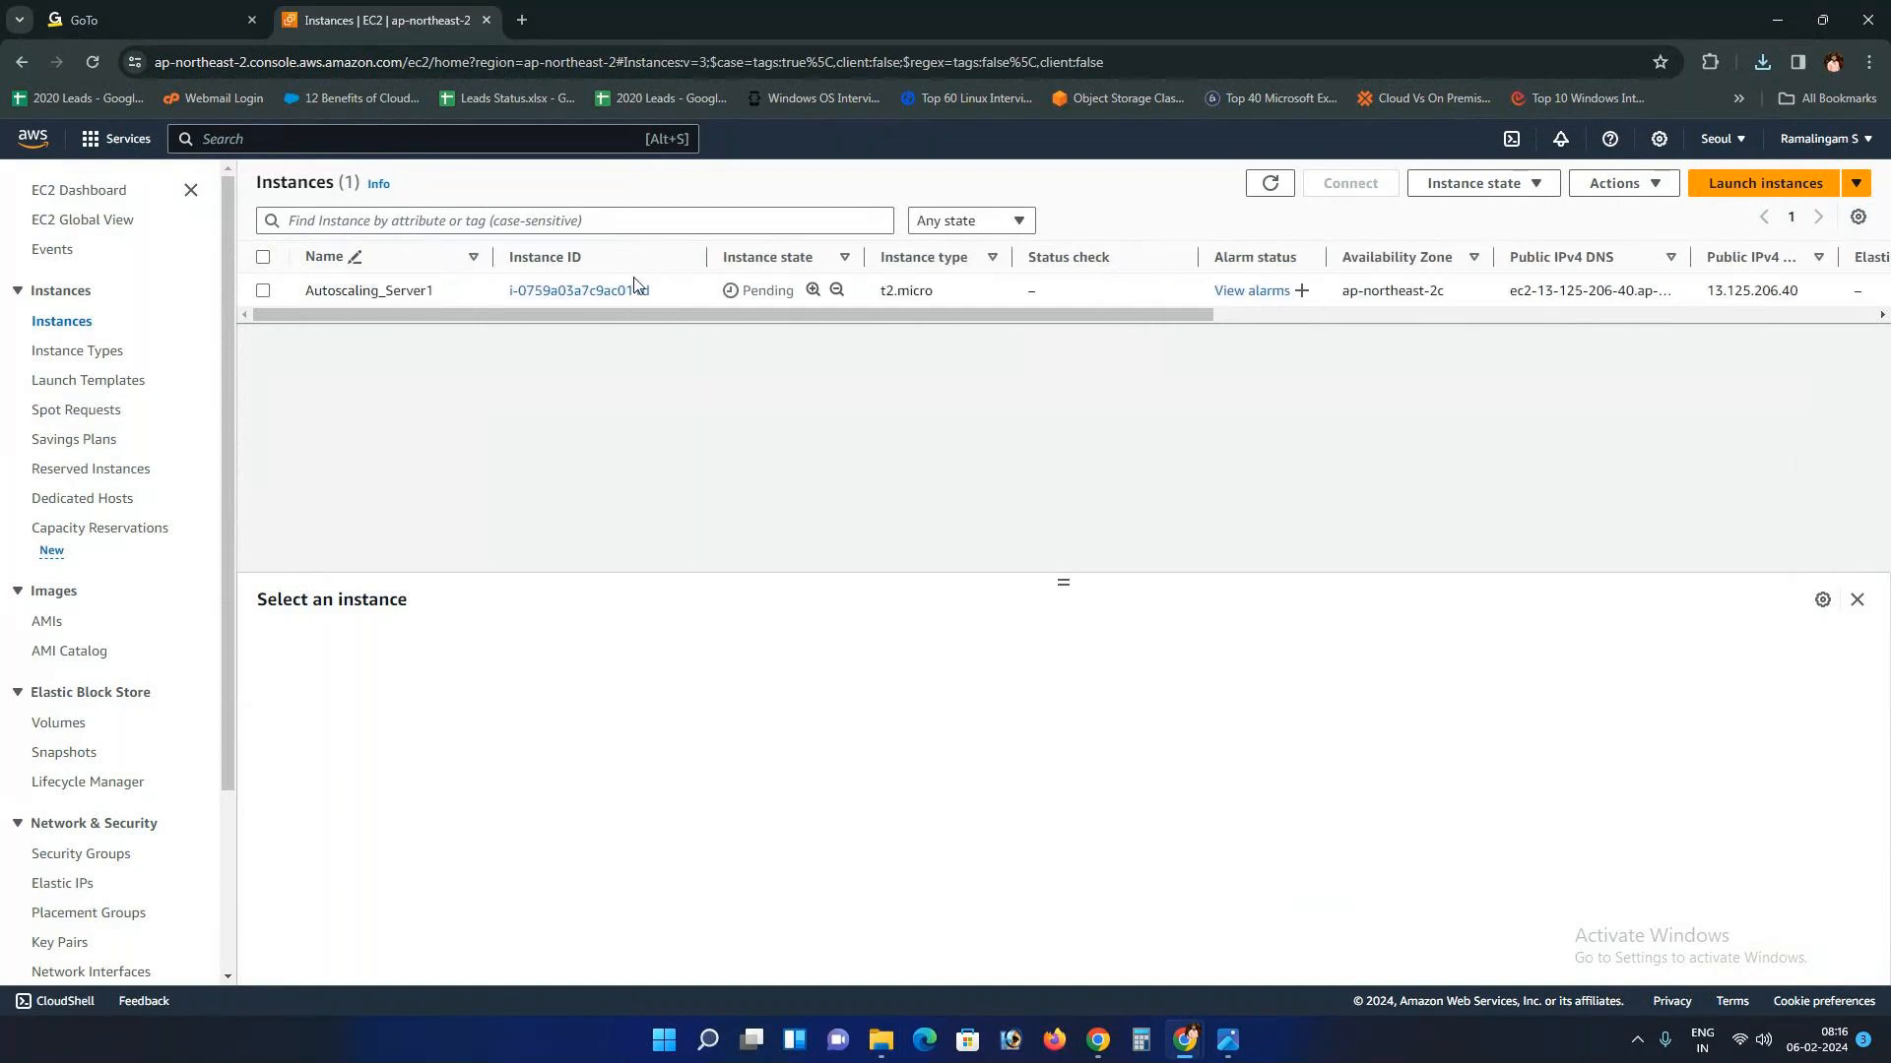
Step: Refresh the list until Autoscaling_Server1 shows Running
left_click(1270, 185)
left_click(1231, 942)
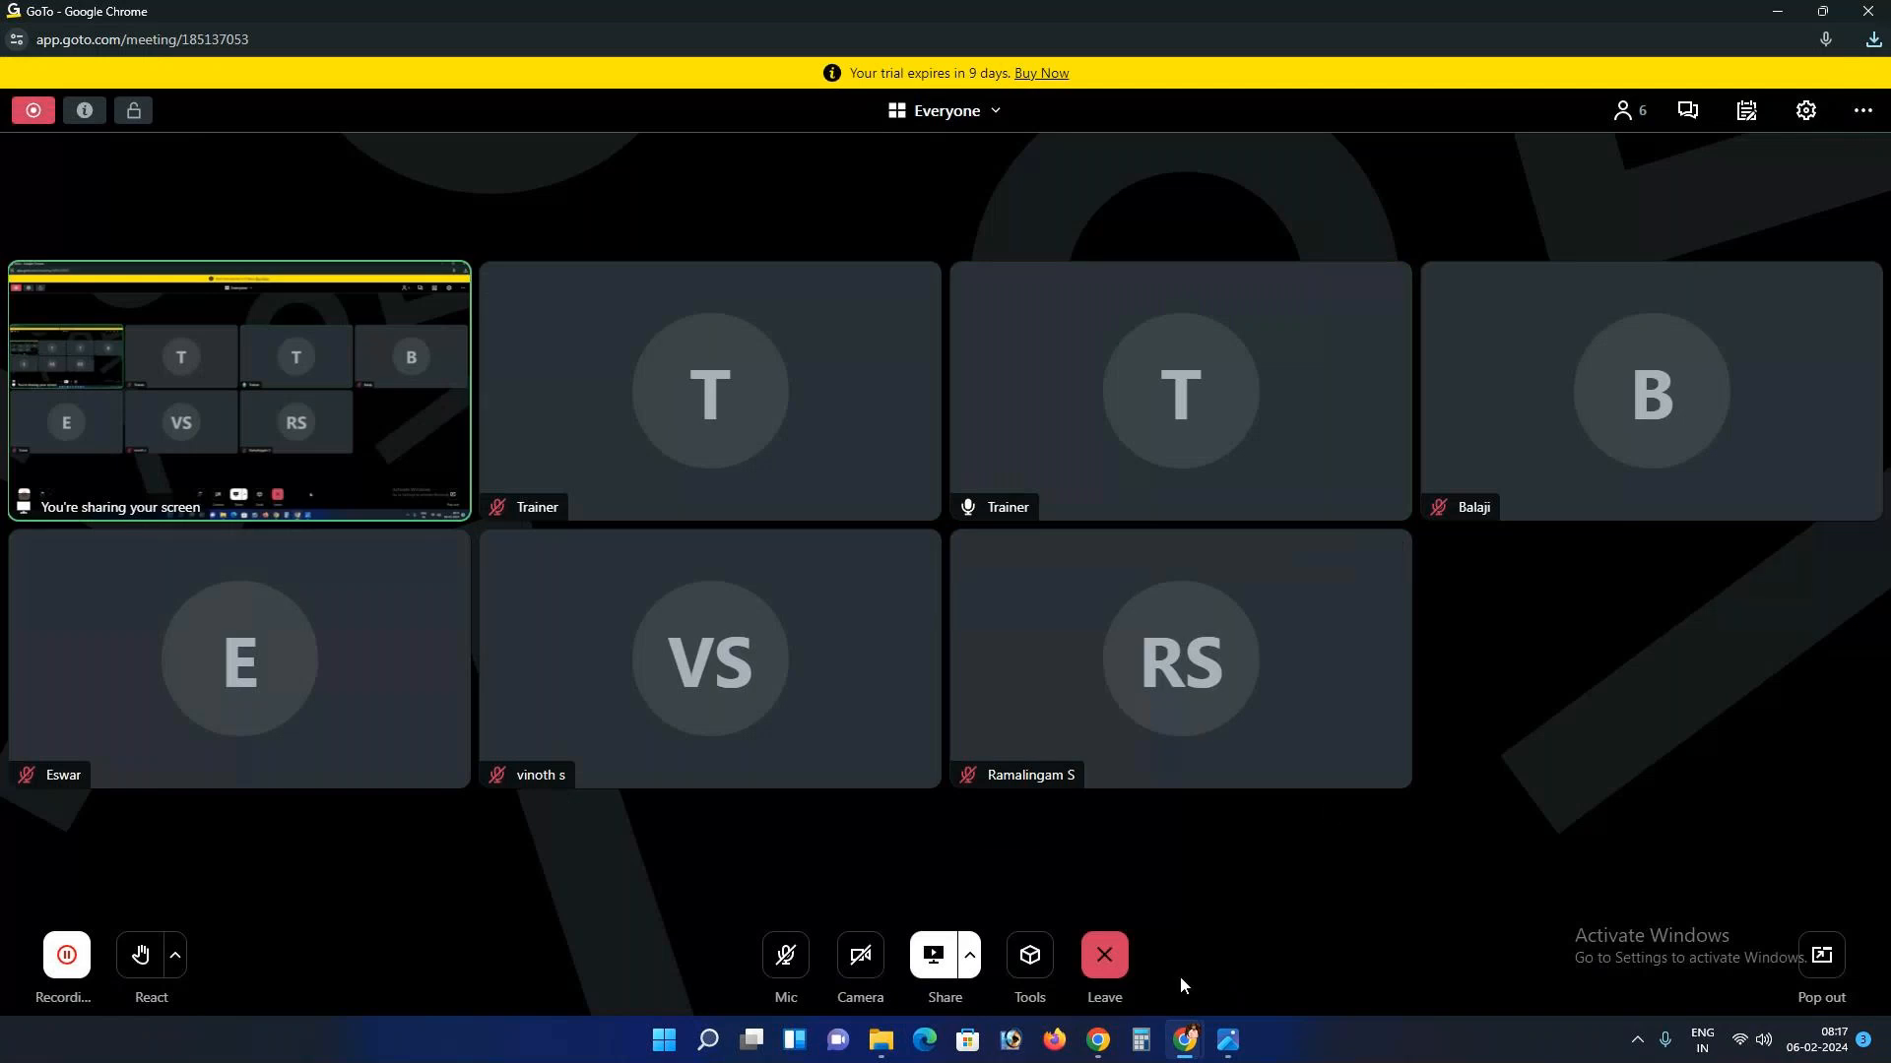
mouse_move(1189, 1041)
left_click(1103, 947)
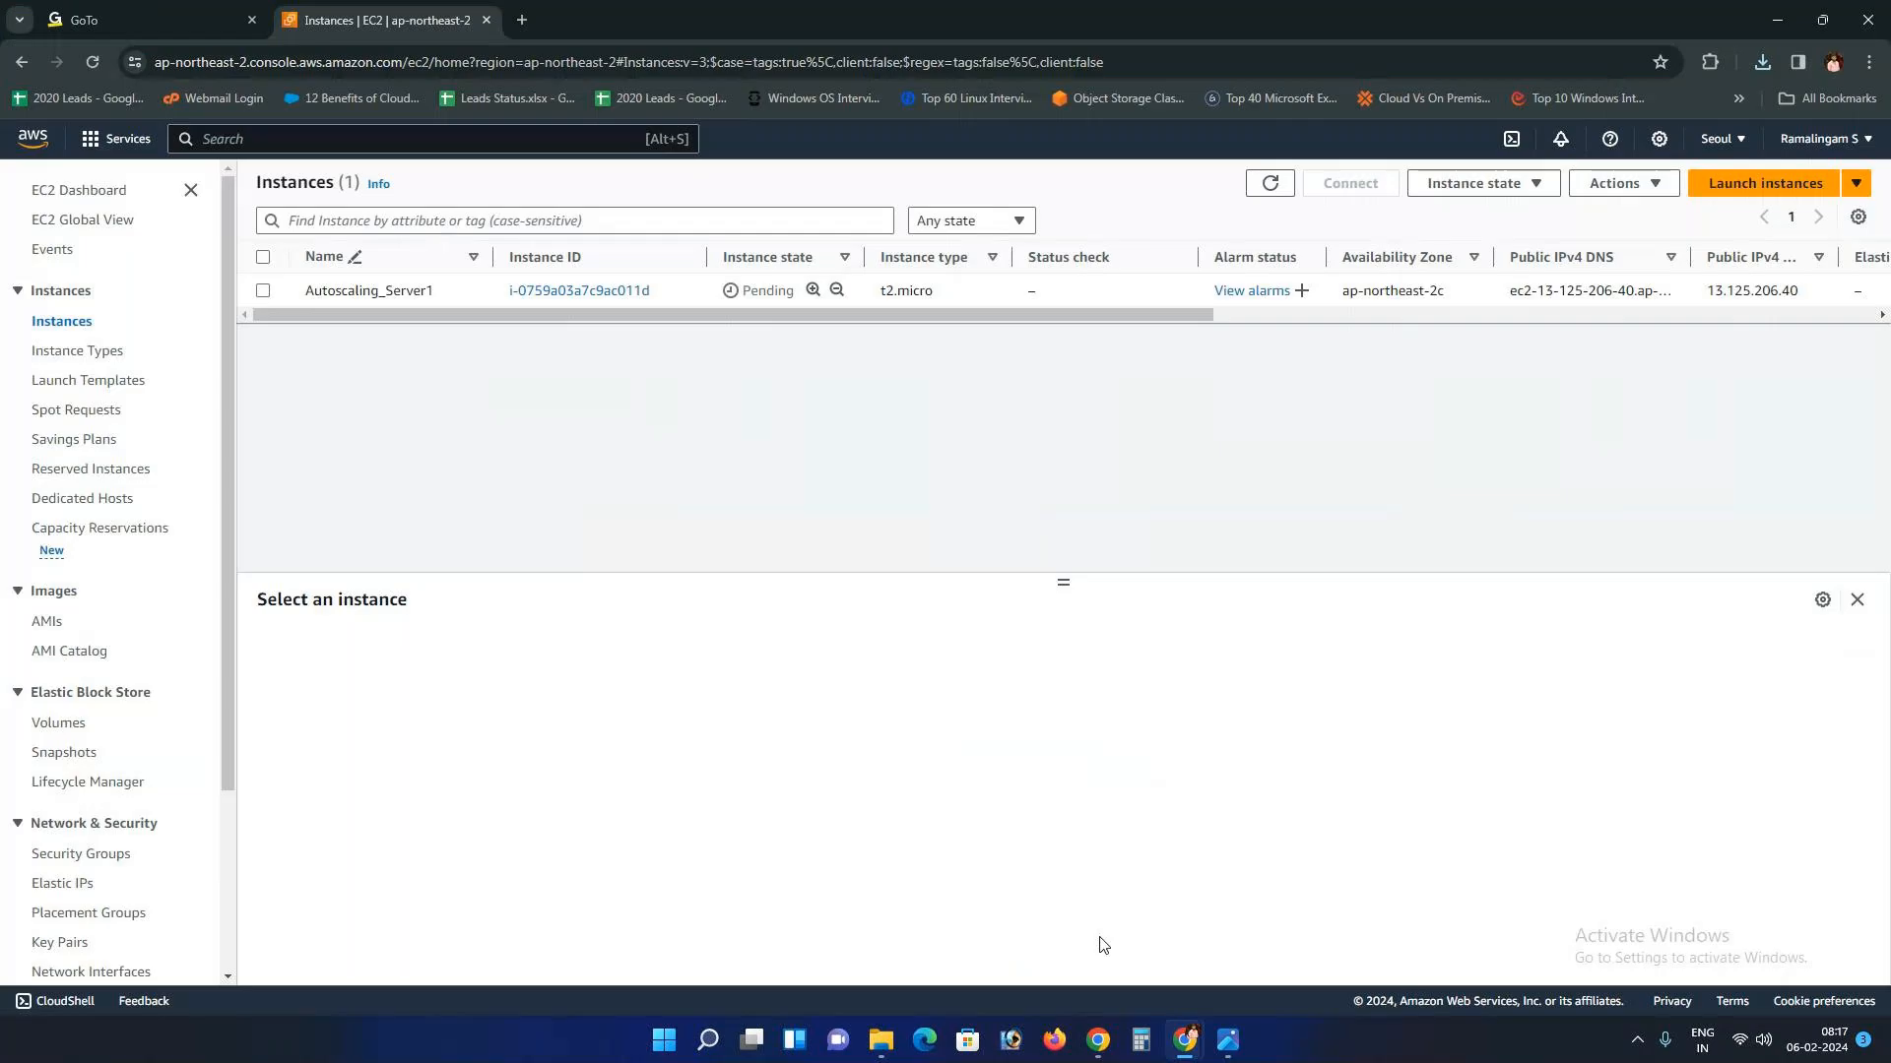
left_click(1269, 186)
left_click(1228, 1040)
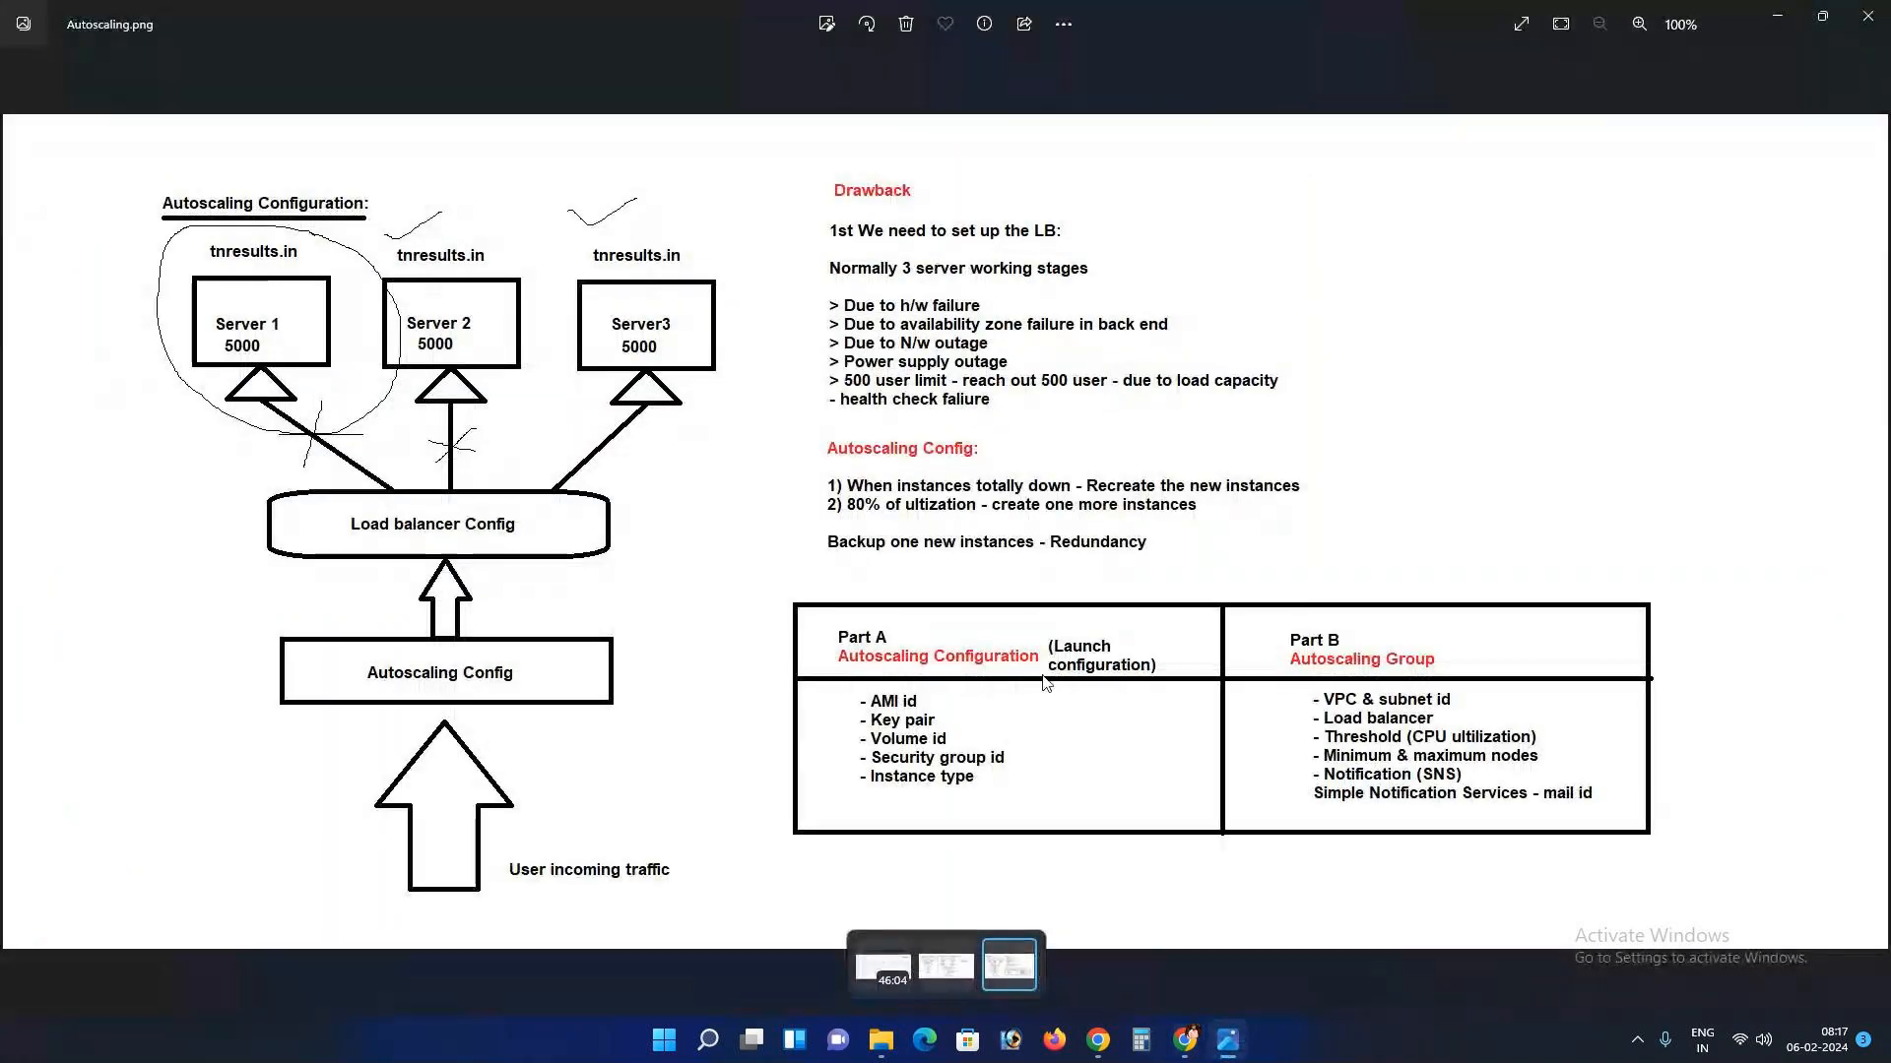
left_click(1226, 1040)
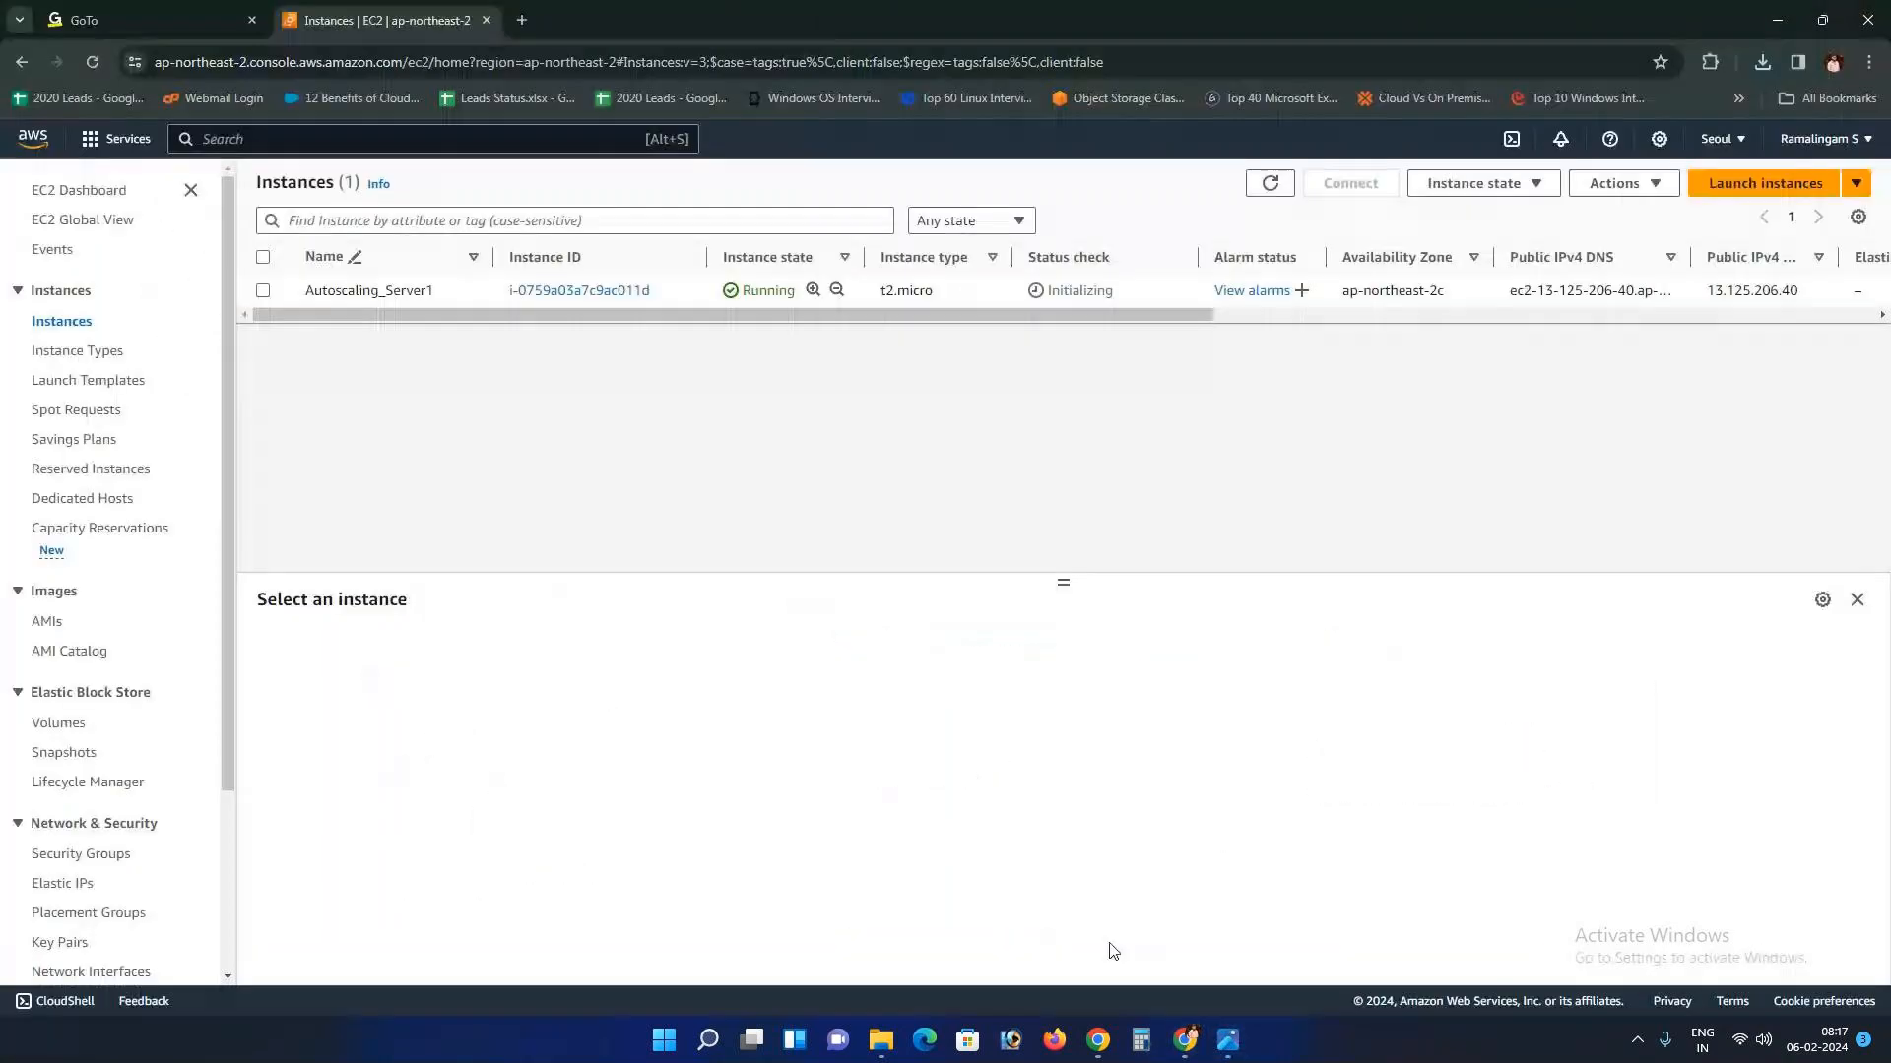
scroll(79, 464, "down", 3)
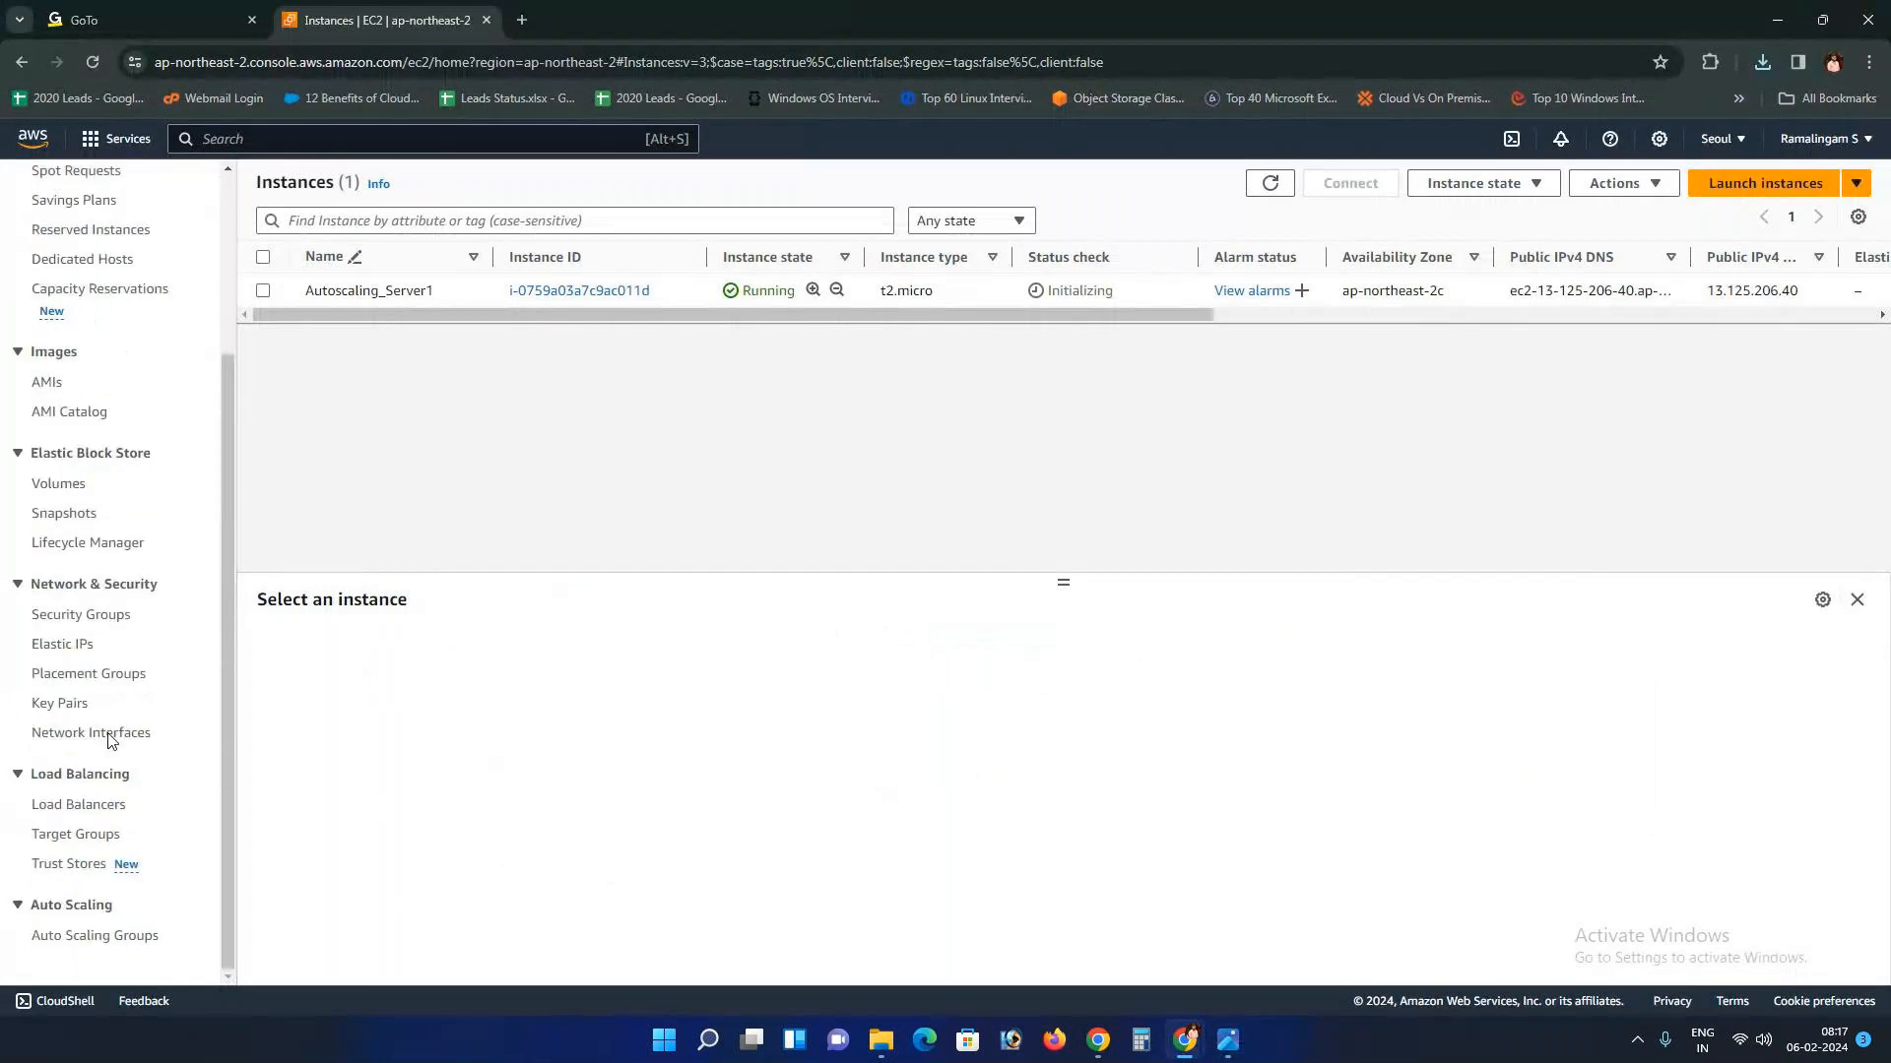
left_click(83, 900)
left_click(49, 935)
scroll(54, 970, "down", 1)
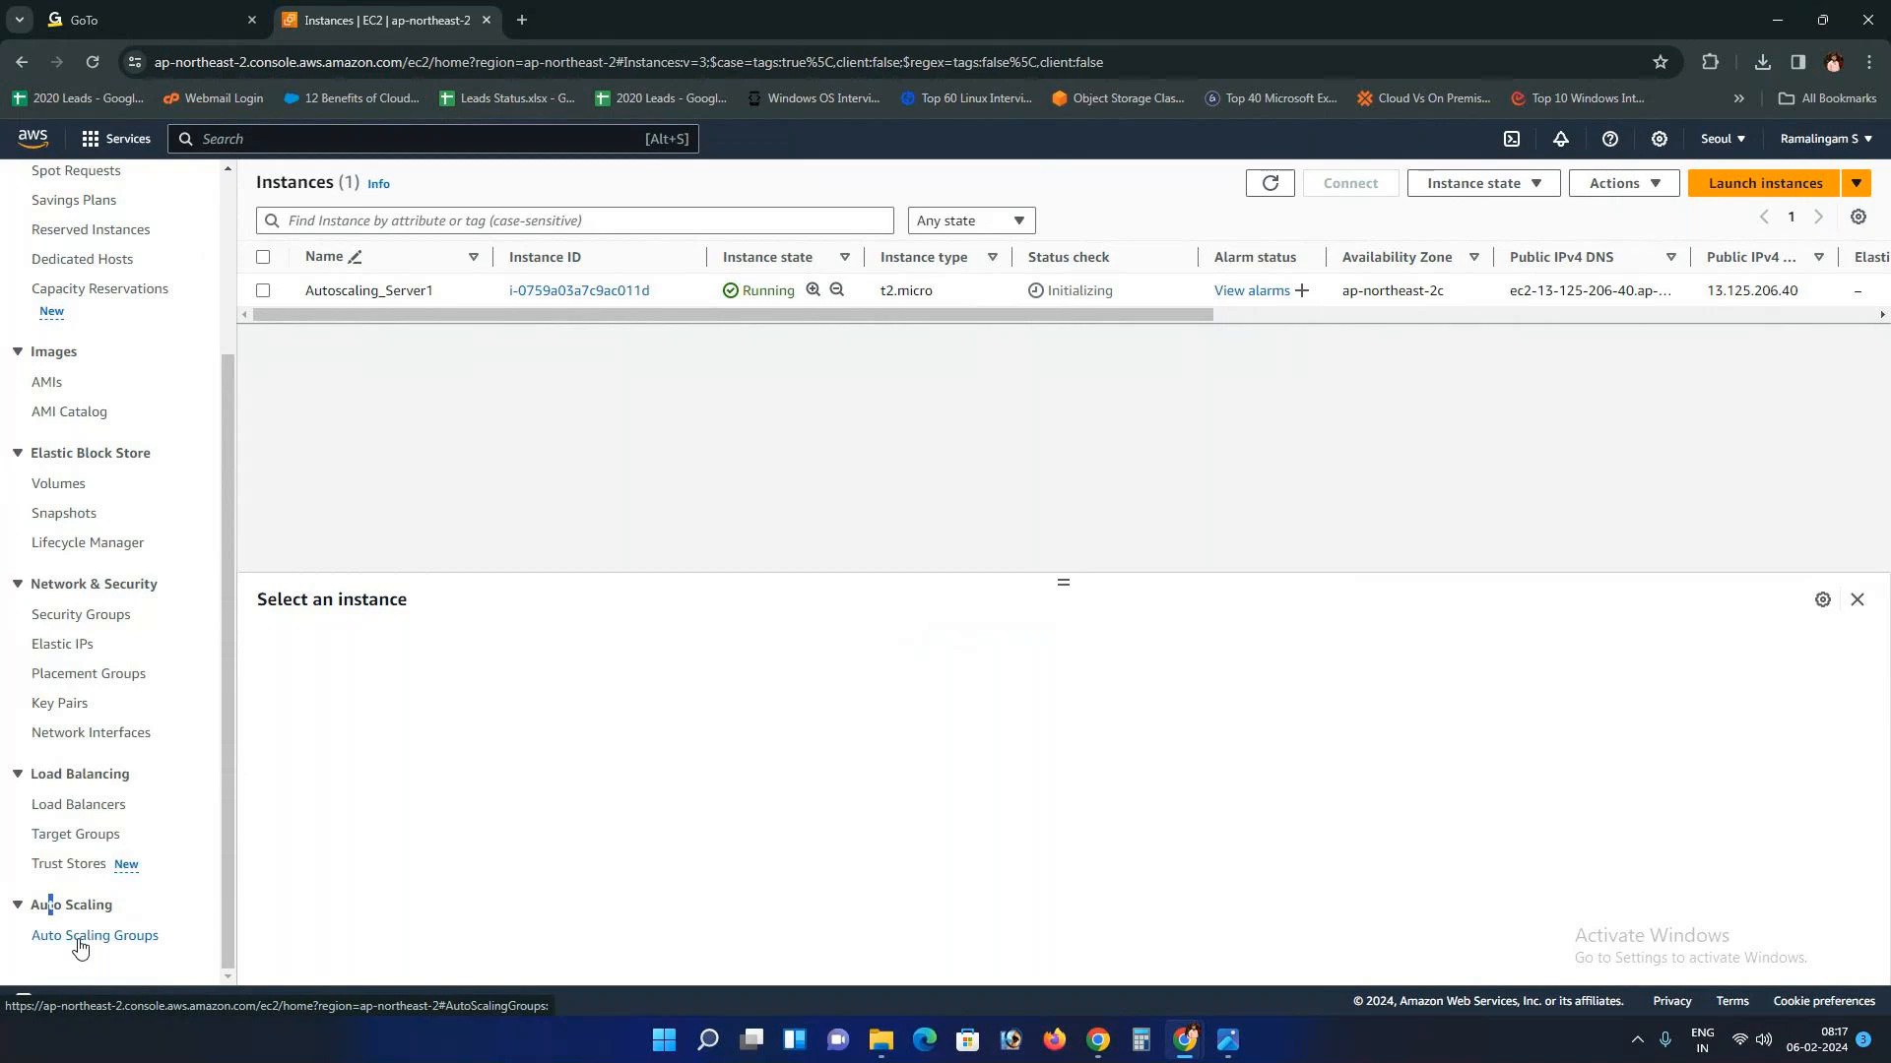
left_click(79, 937)
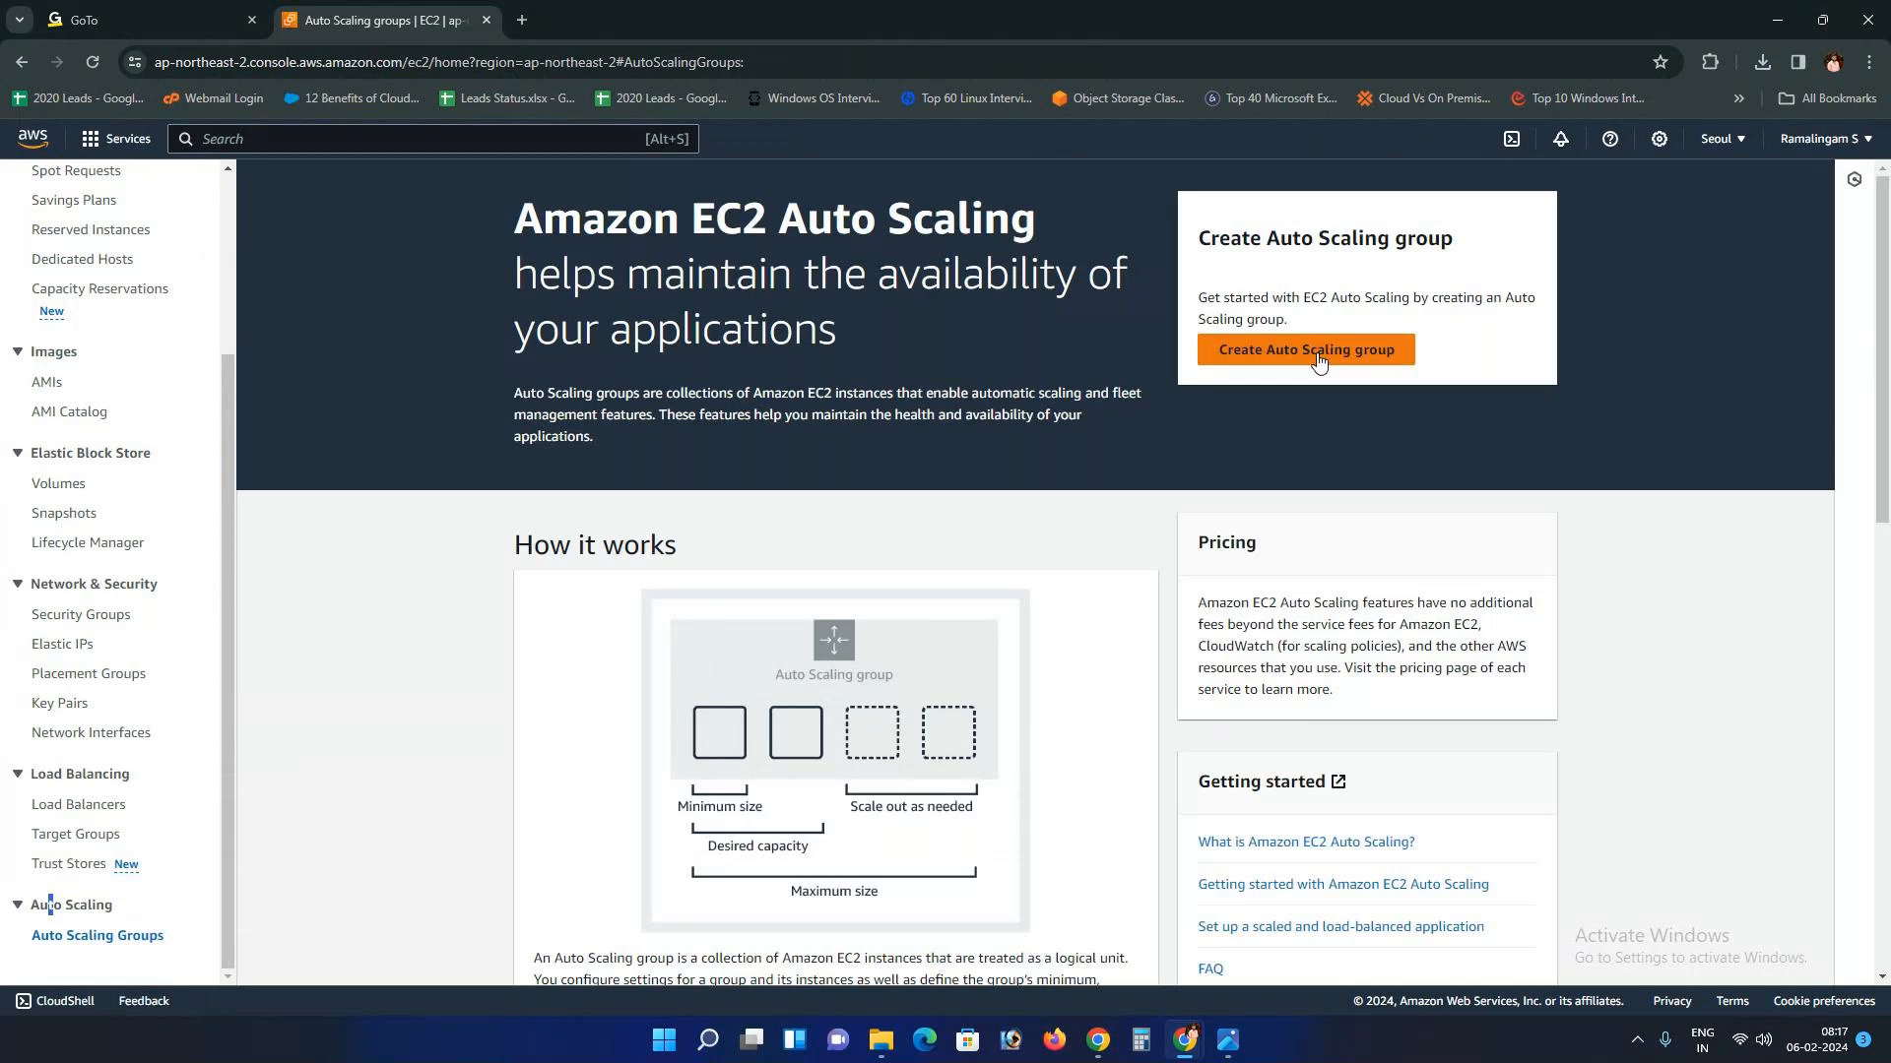
left_click(1317, 353)
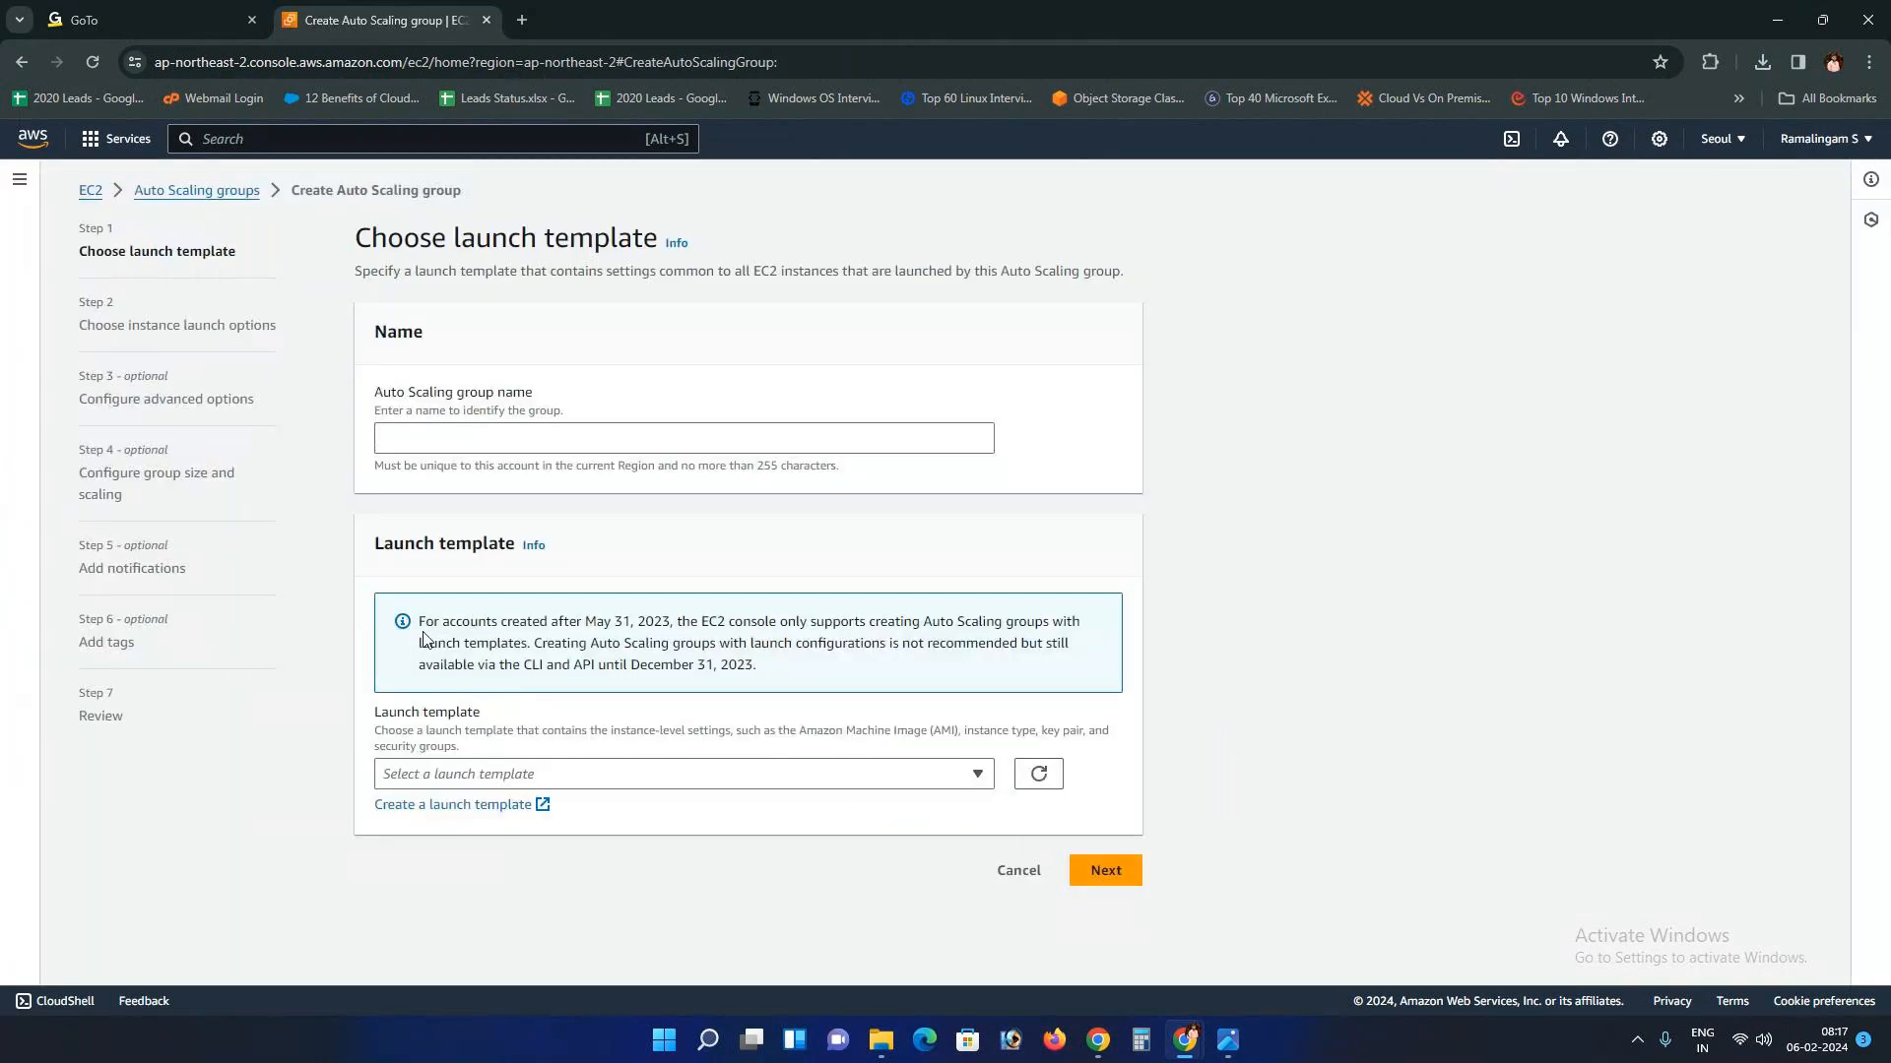
left_click(89, 191)
scroll(108, 866, "down", 3)
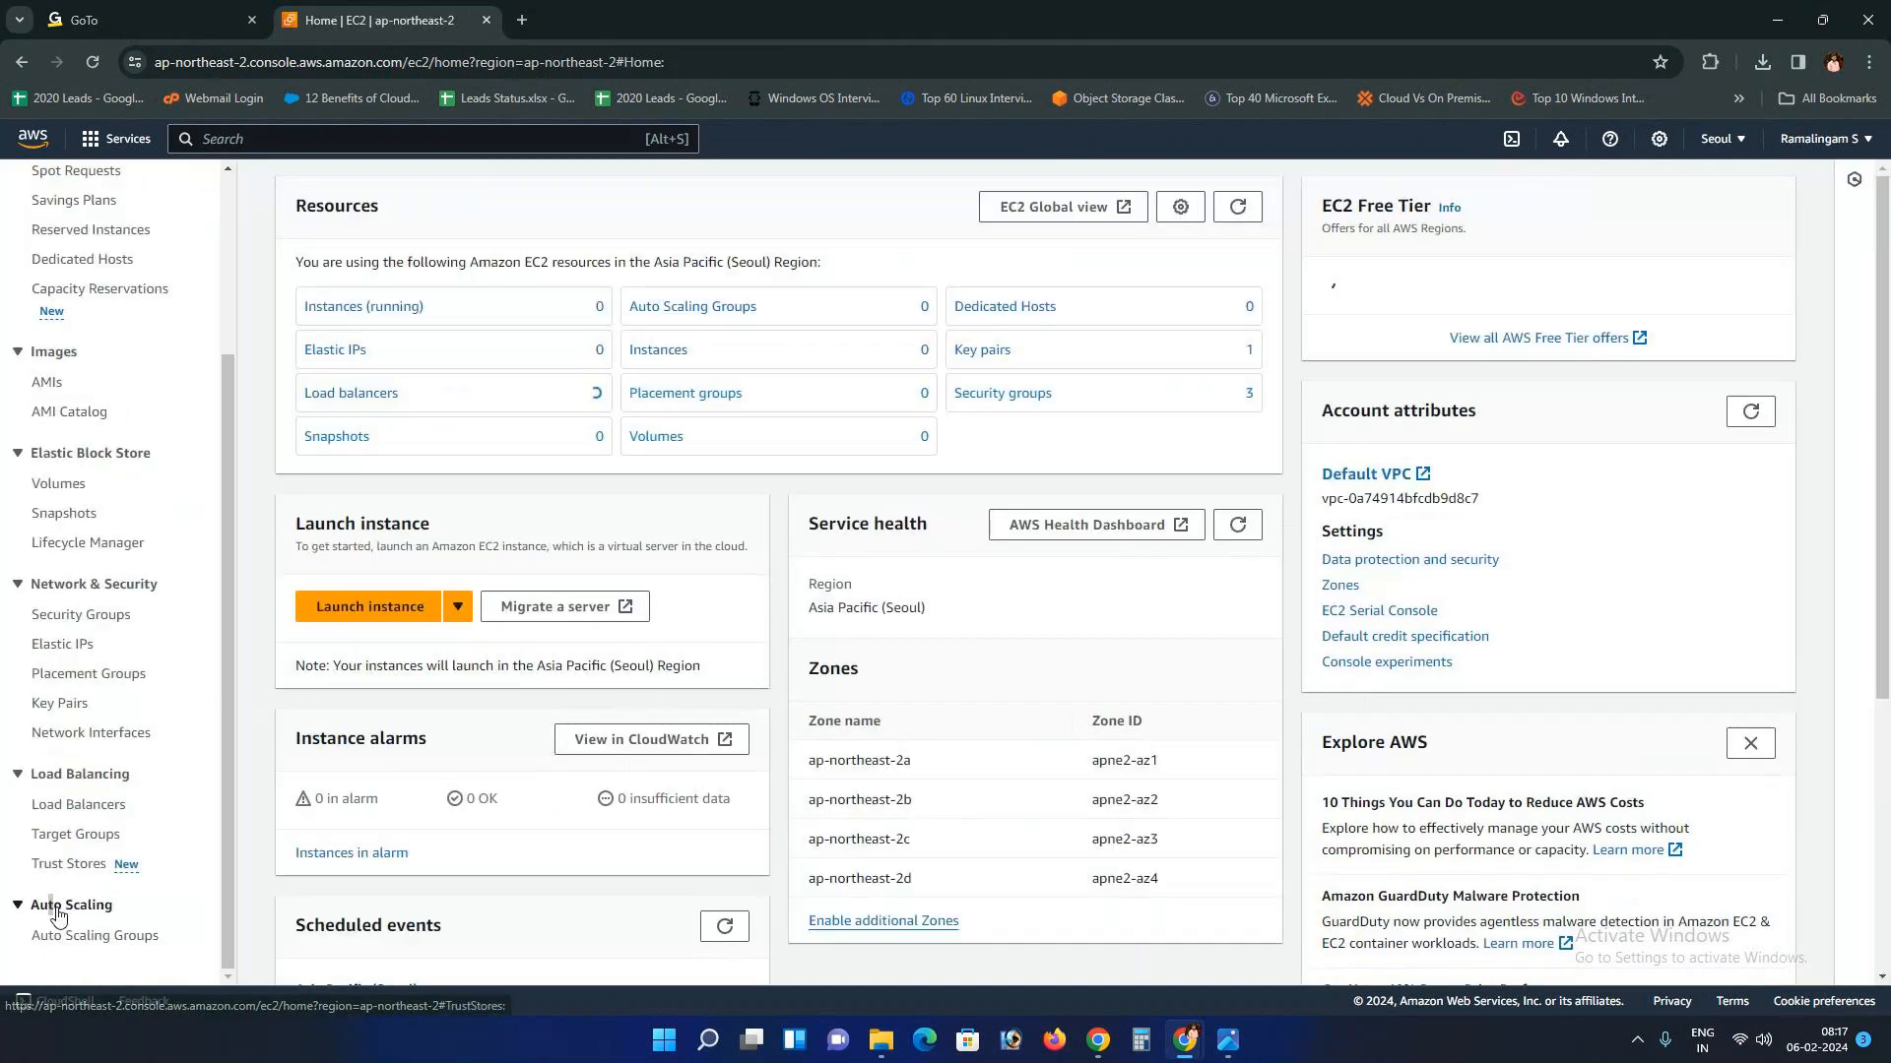
left_click(77, 937)
left_click(1339, 349)
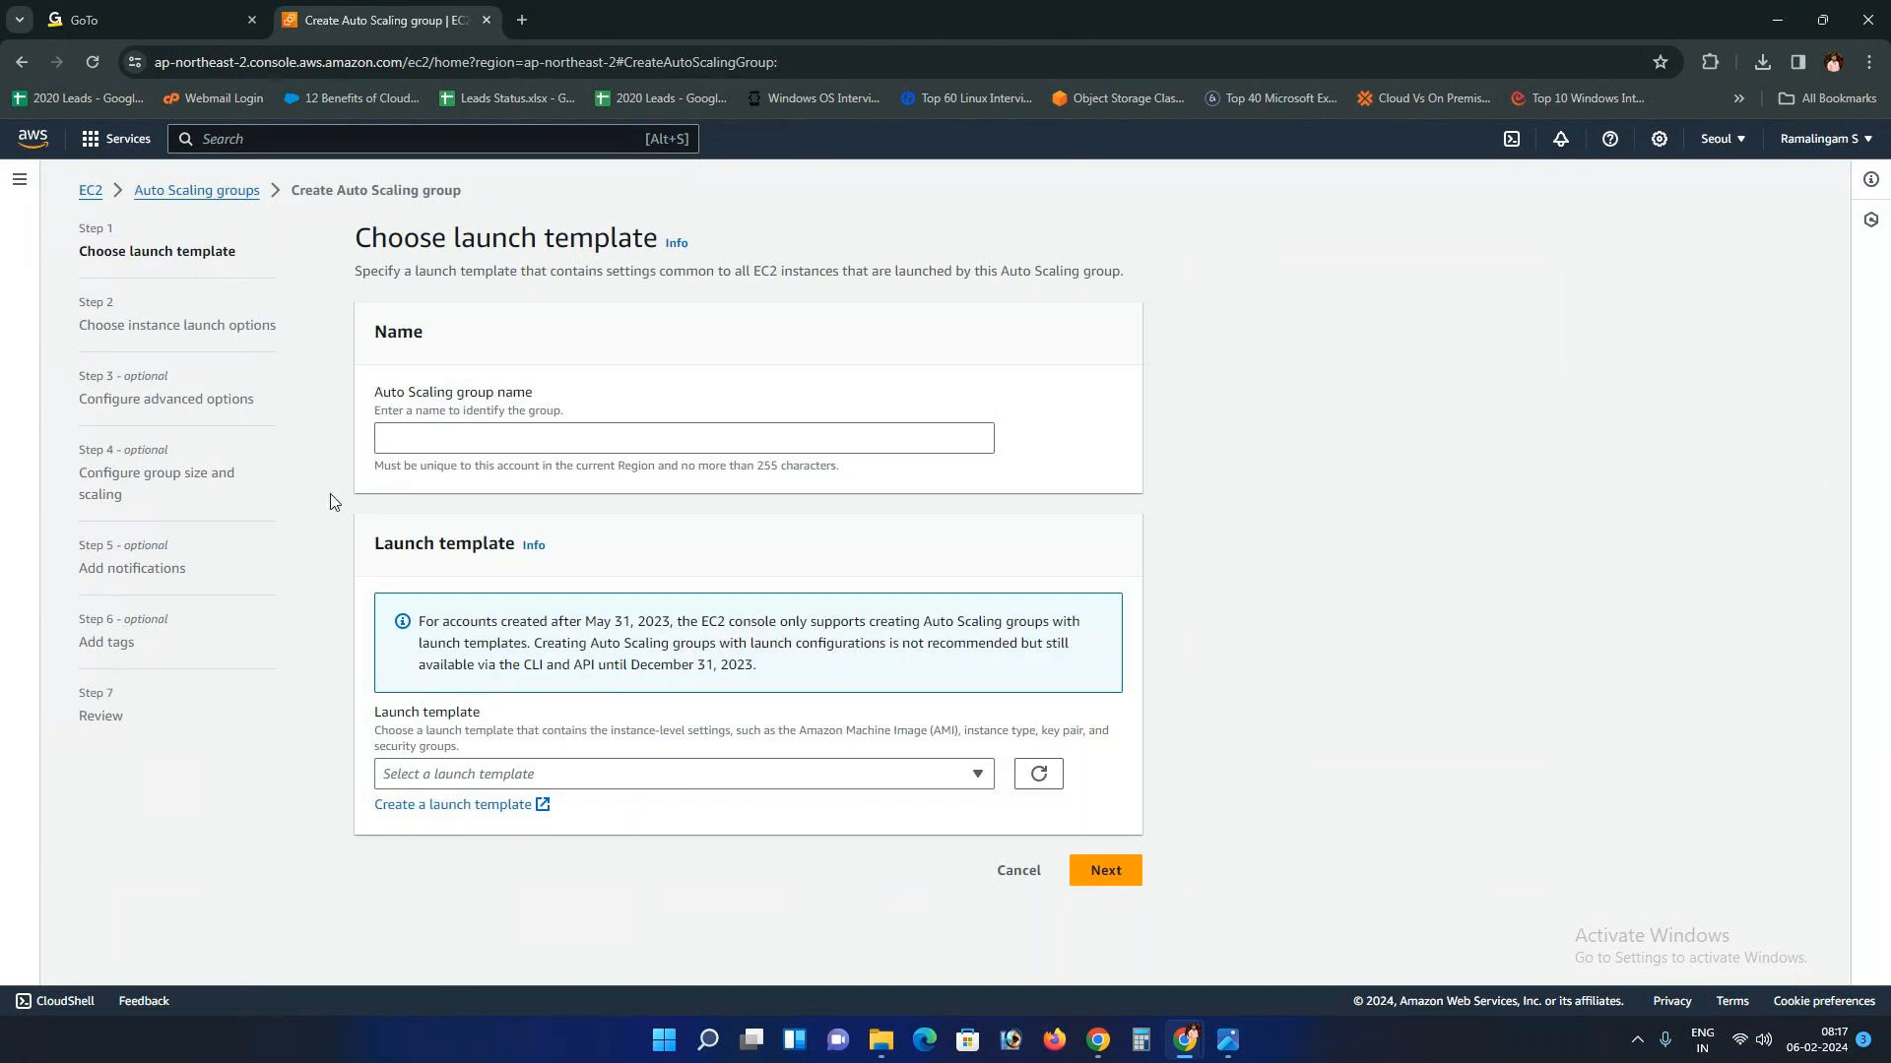
left_click(436, 441)
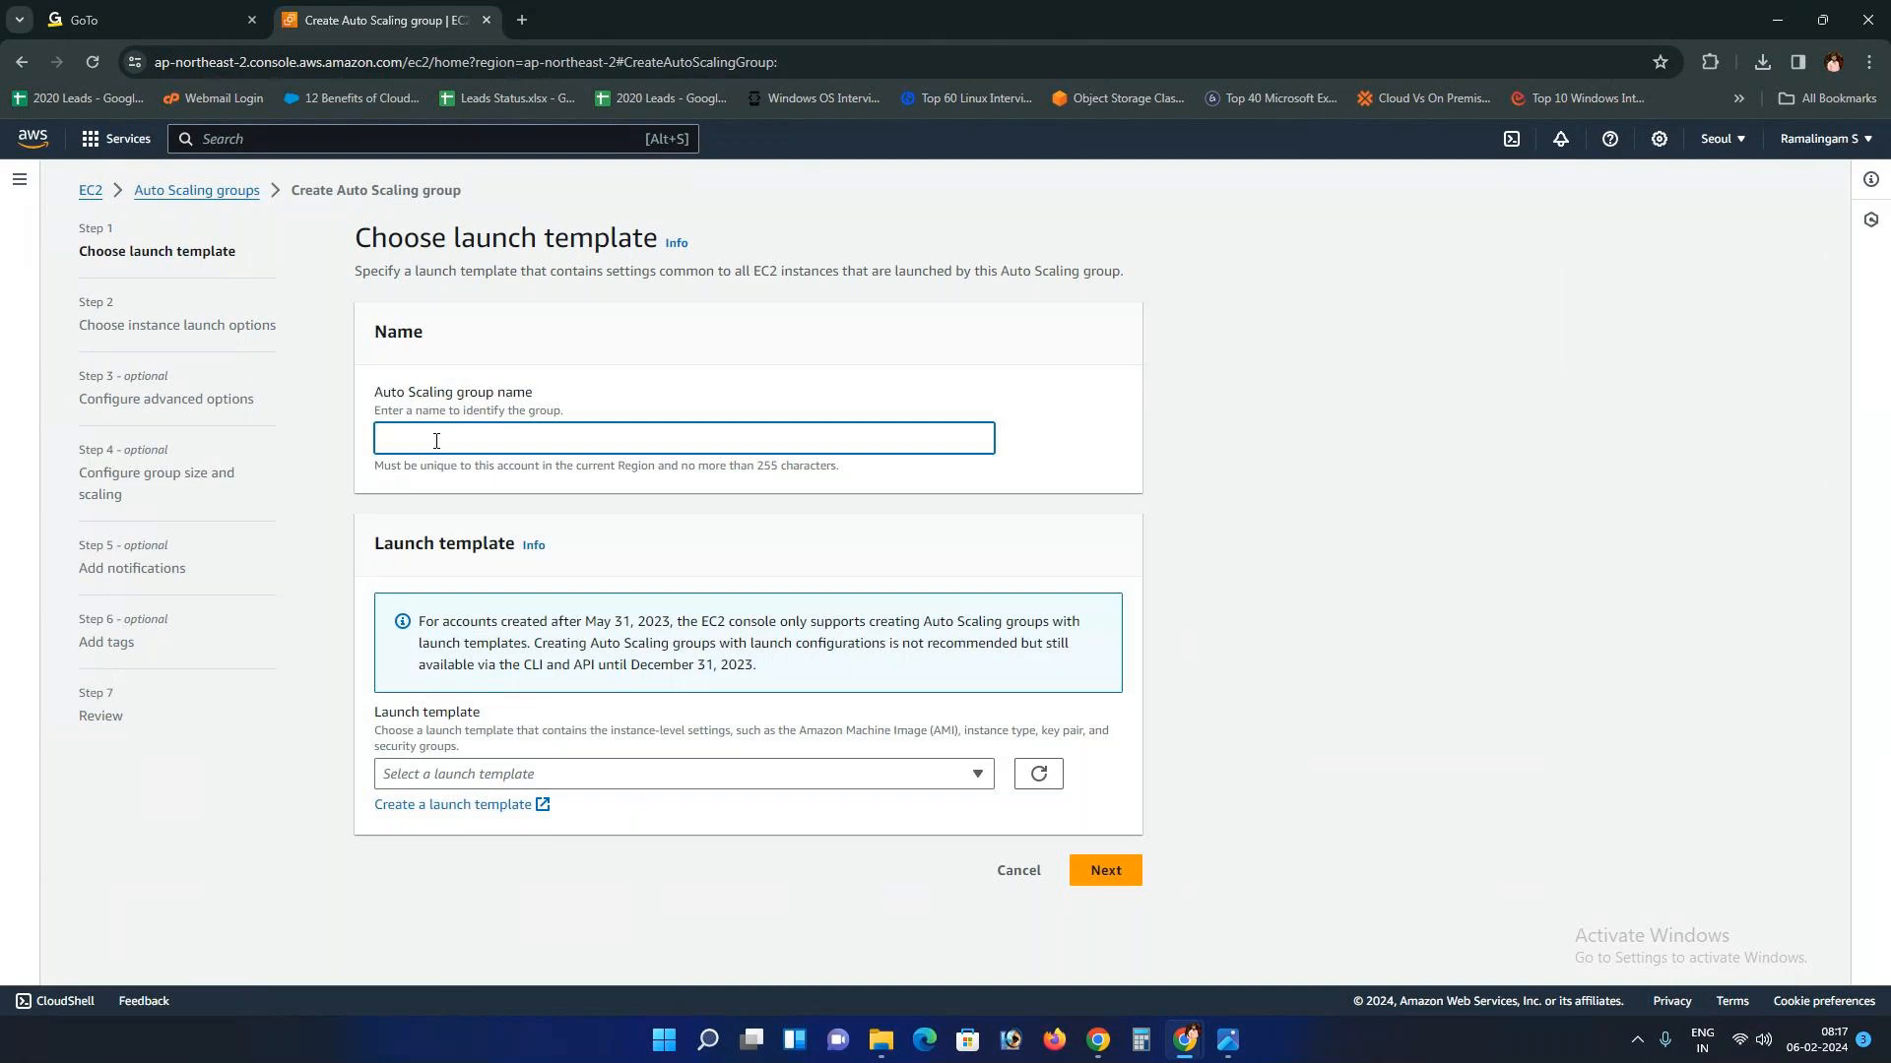
left_click_drag(362, 561, 570, 548)
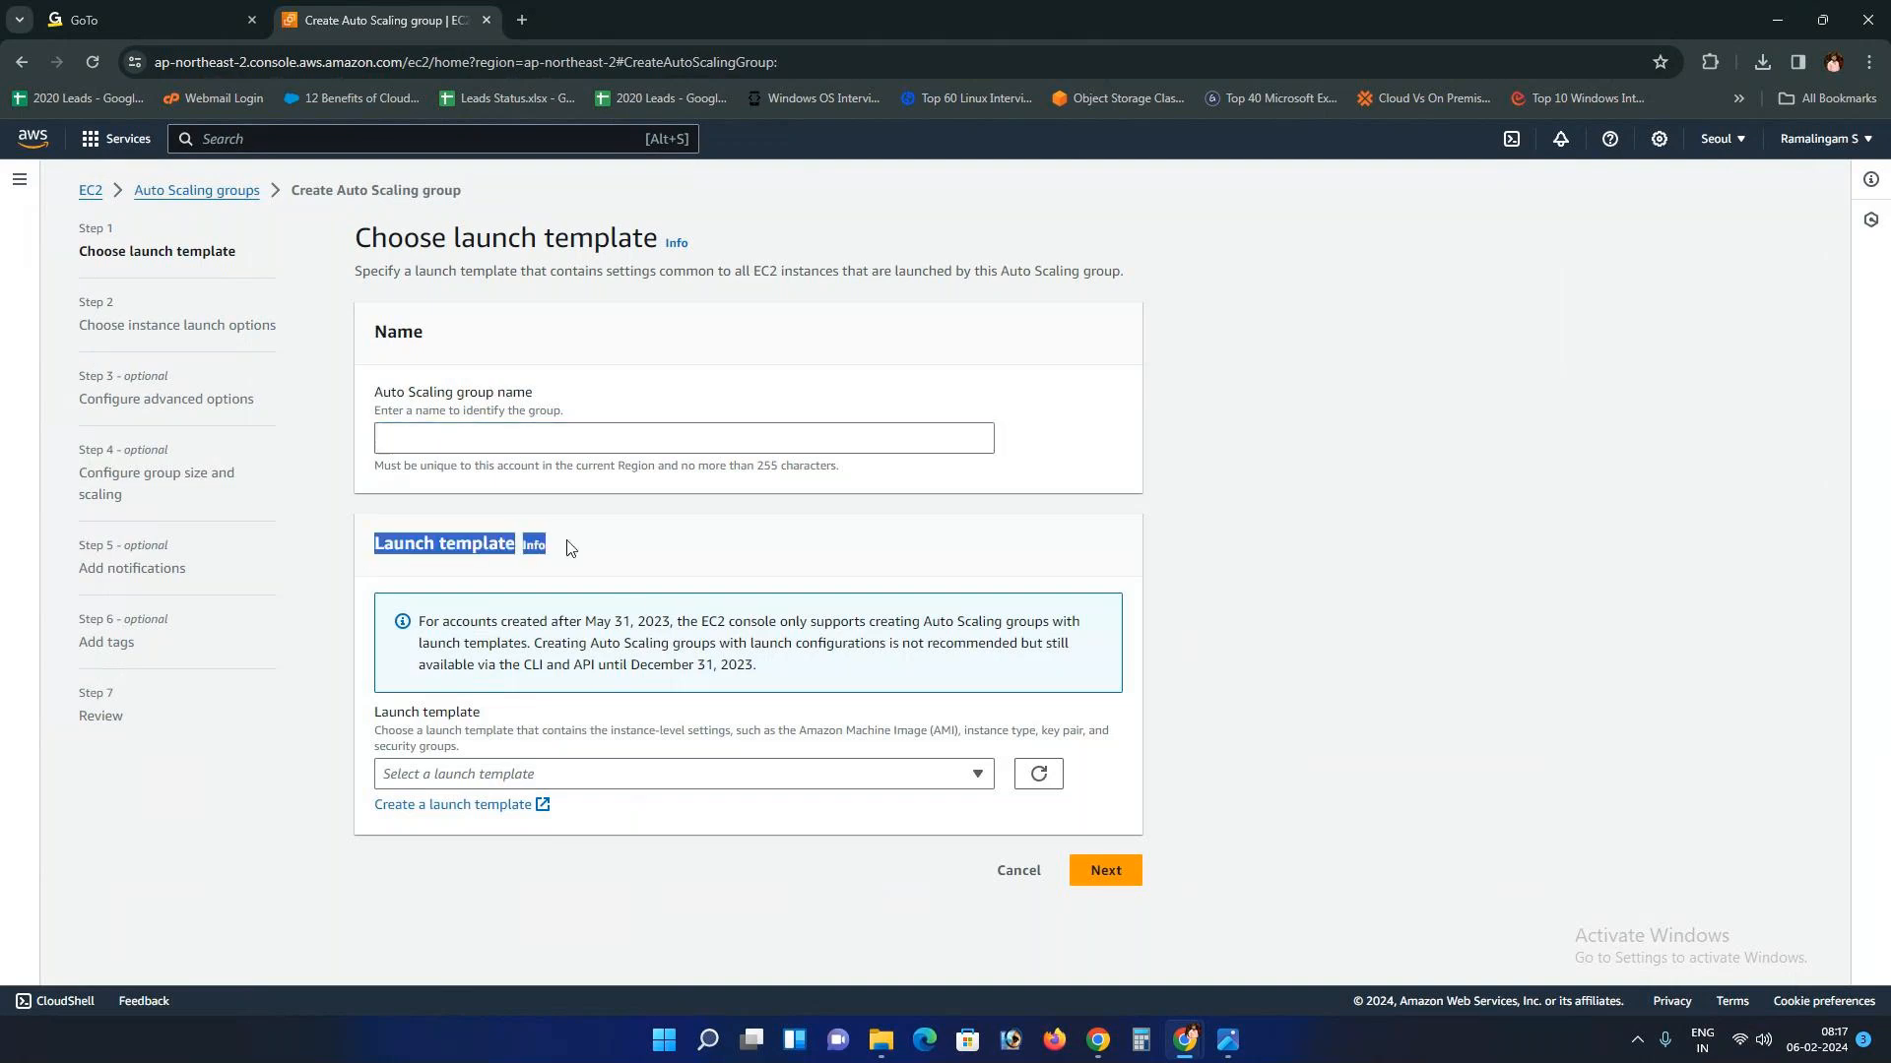
left_click(755, 778)
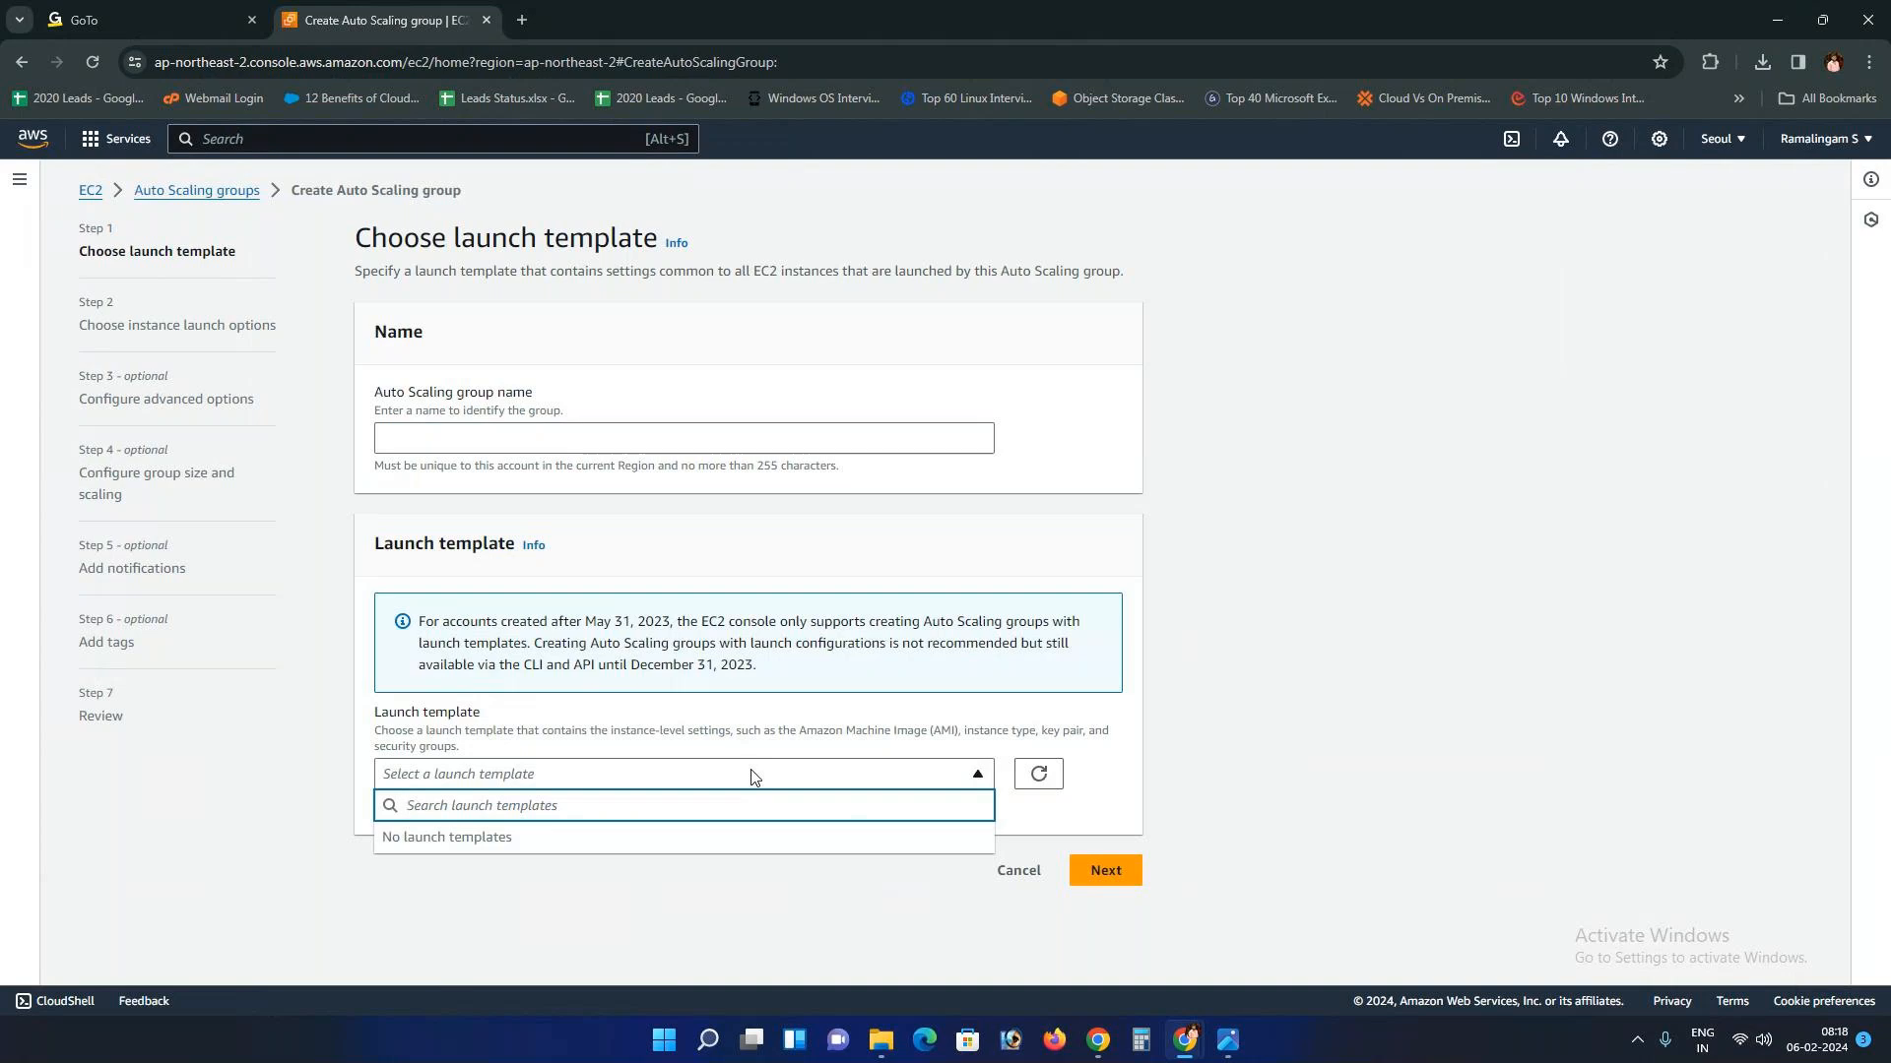
left_click(1225, 1036)
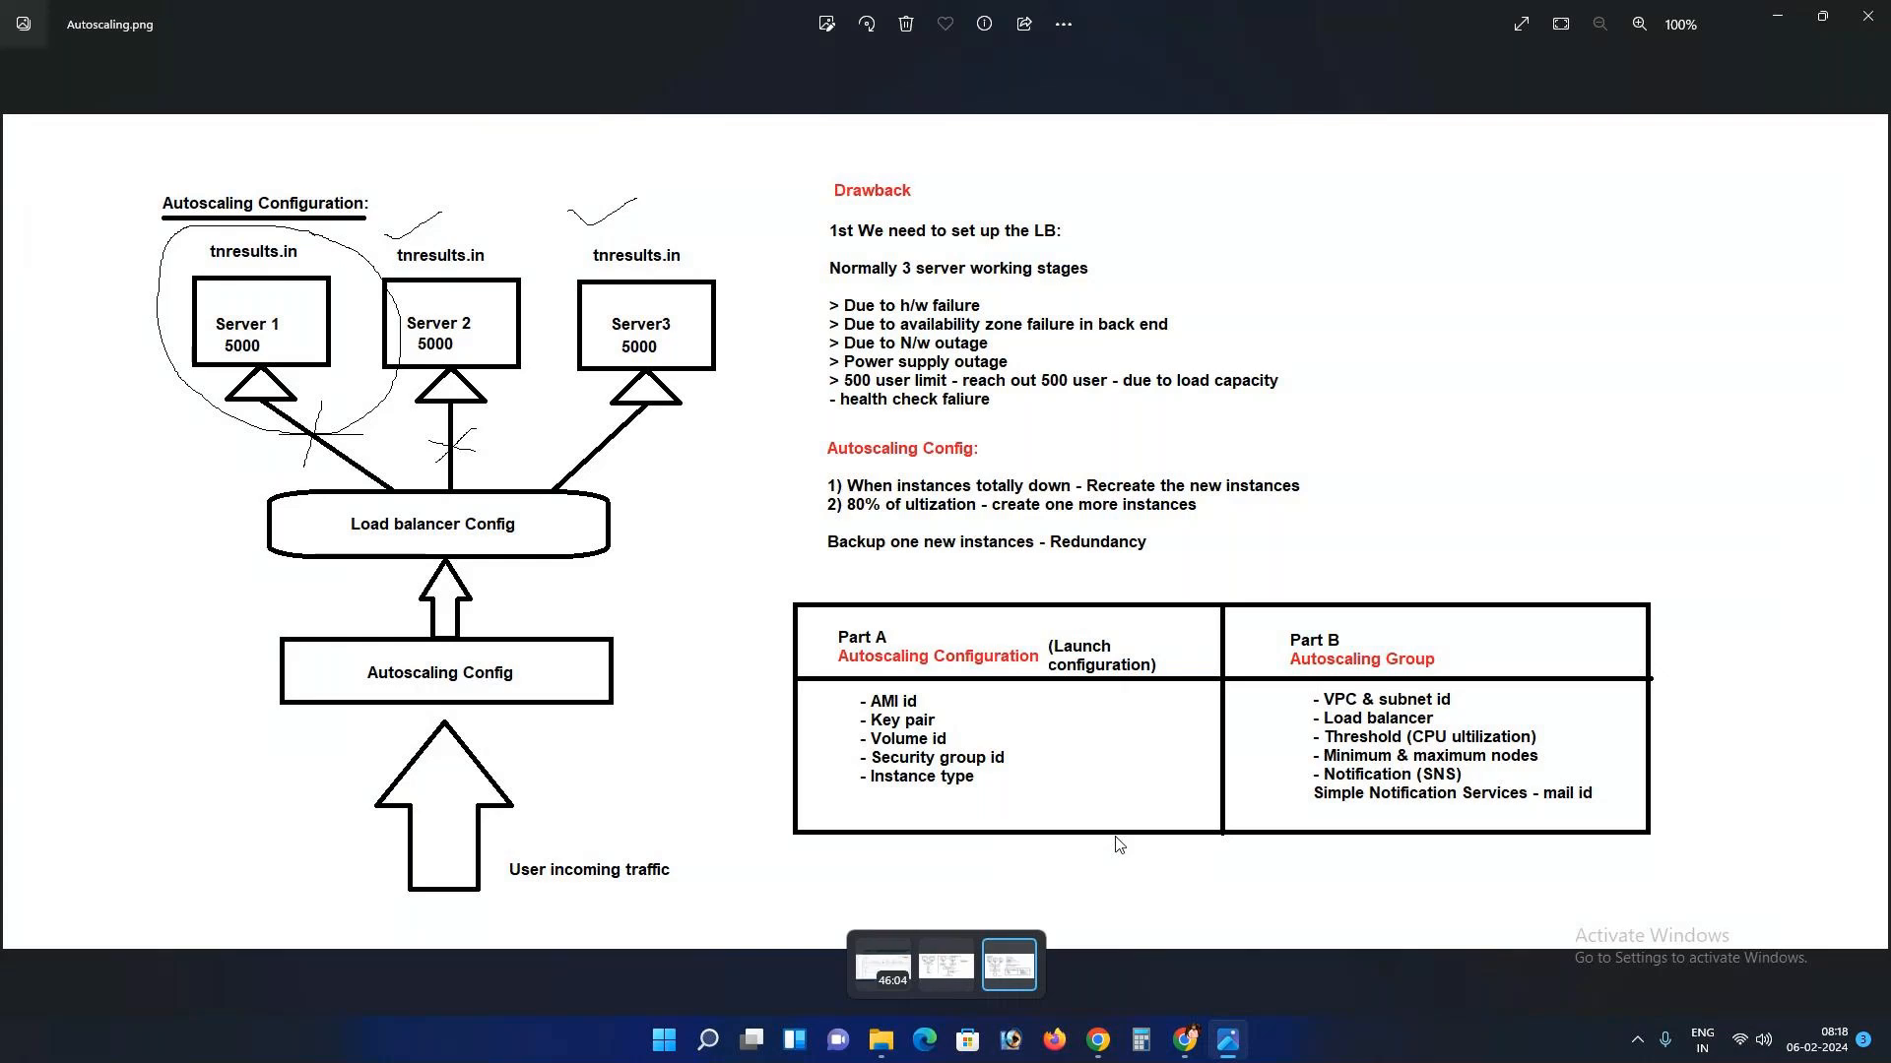
mouse_move(1185, 1040)
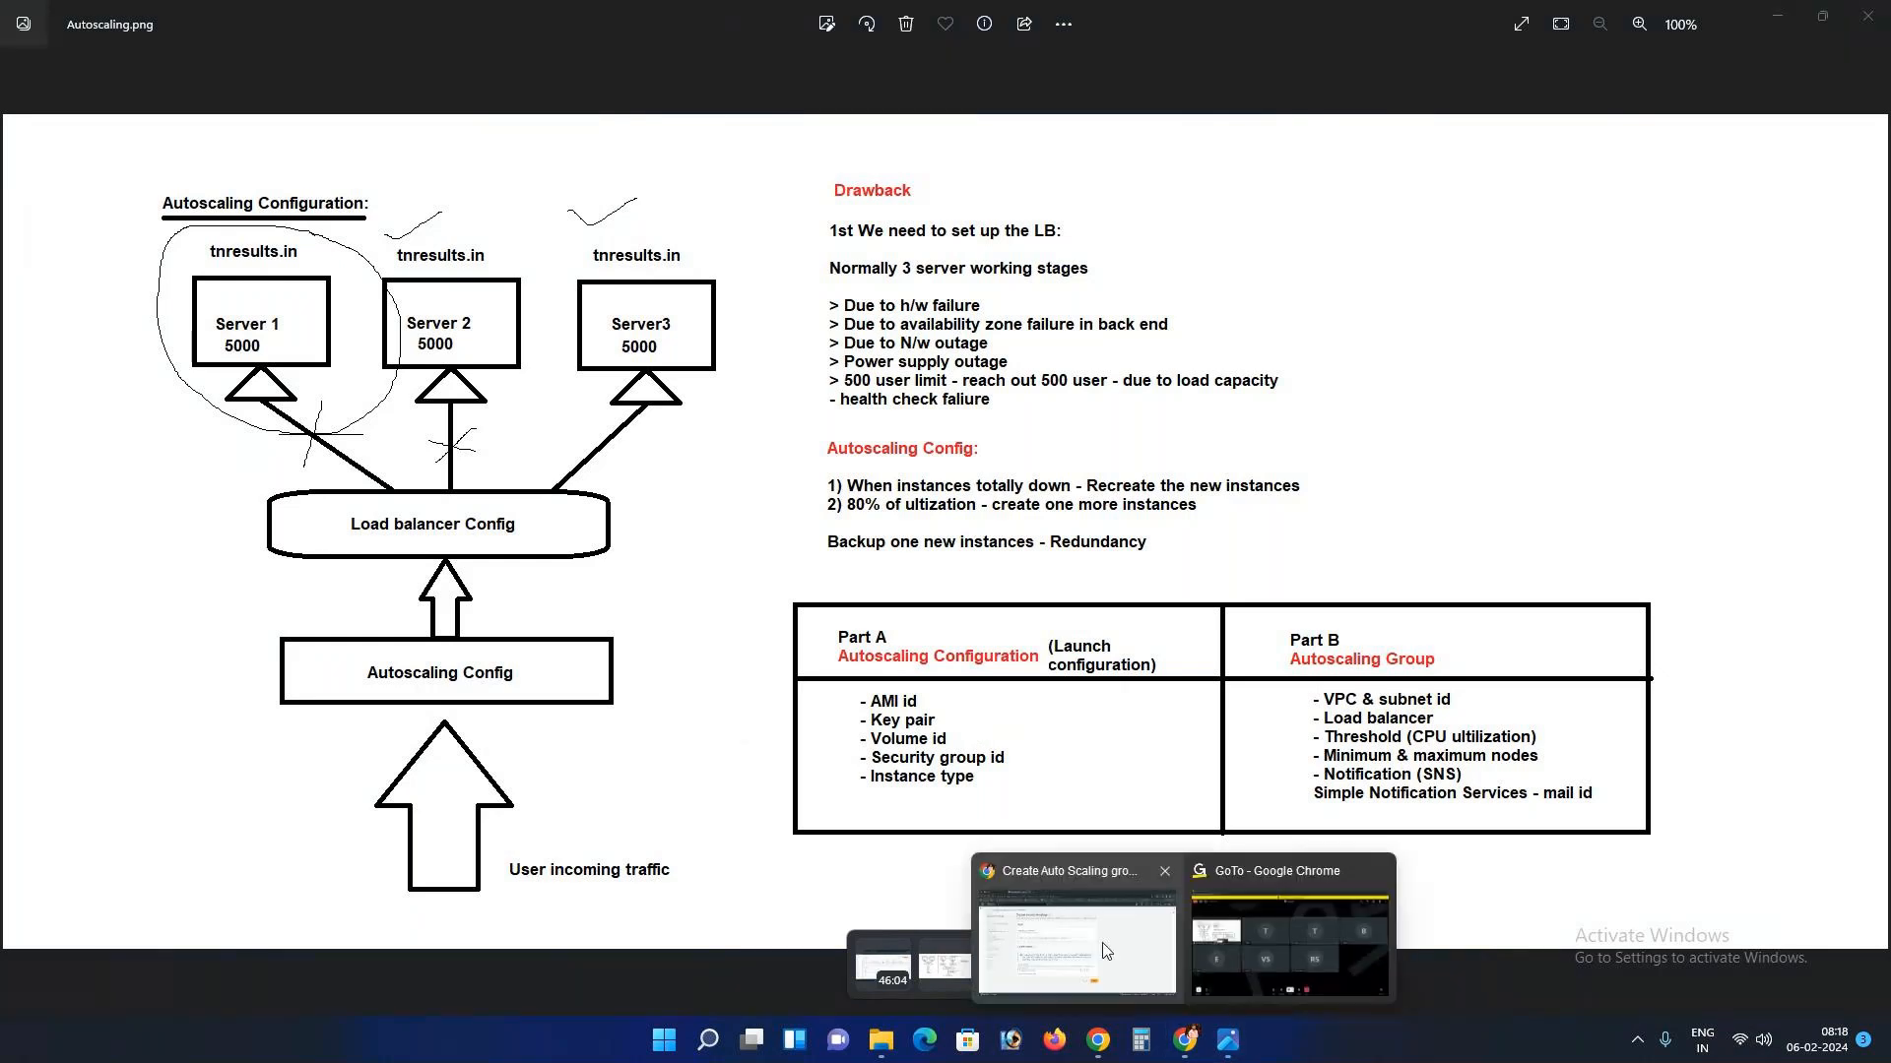
left_click(1104, 950)
left_click(647, 775)
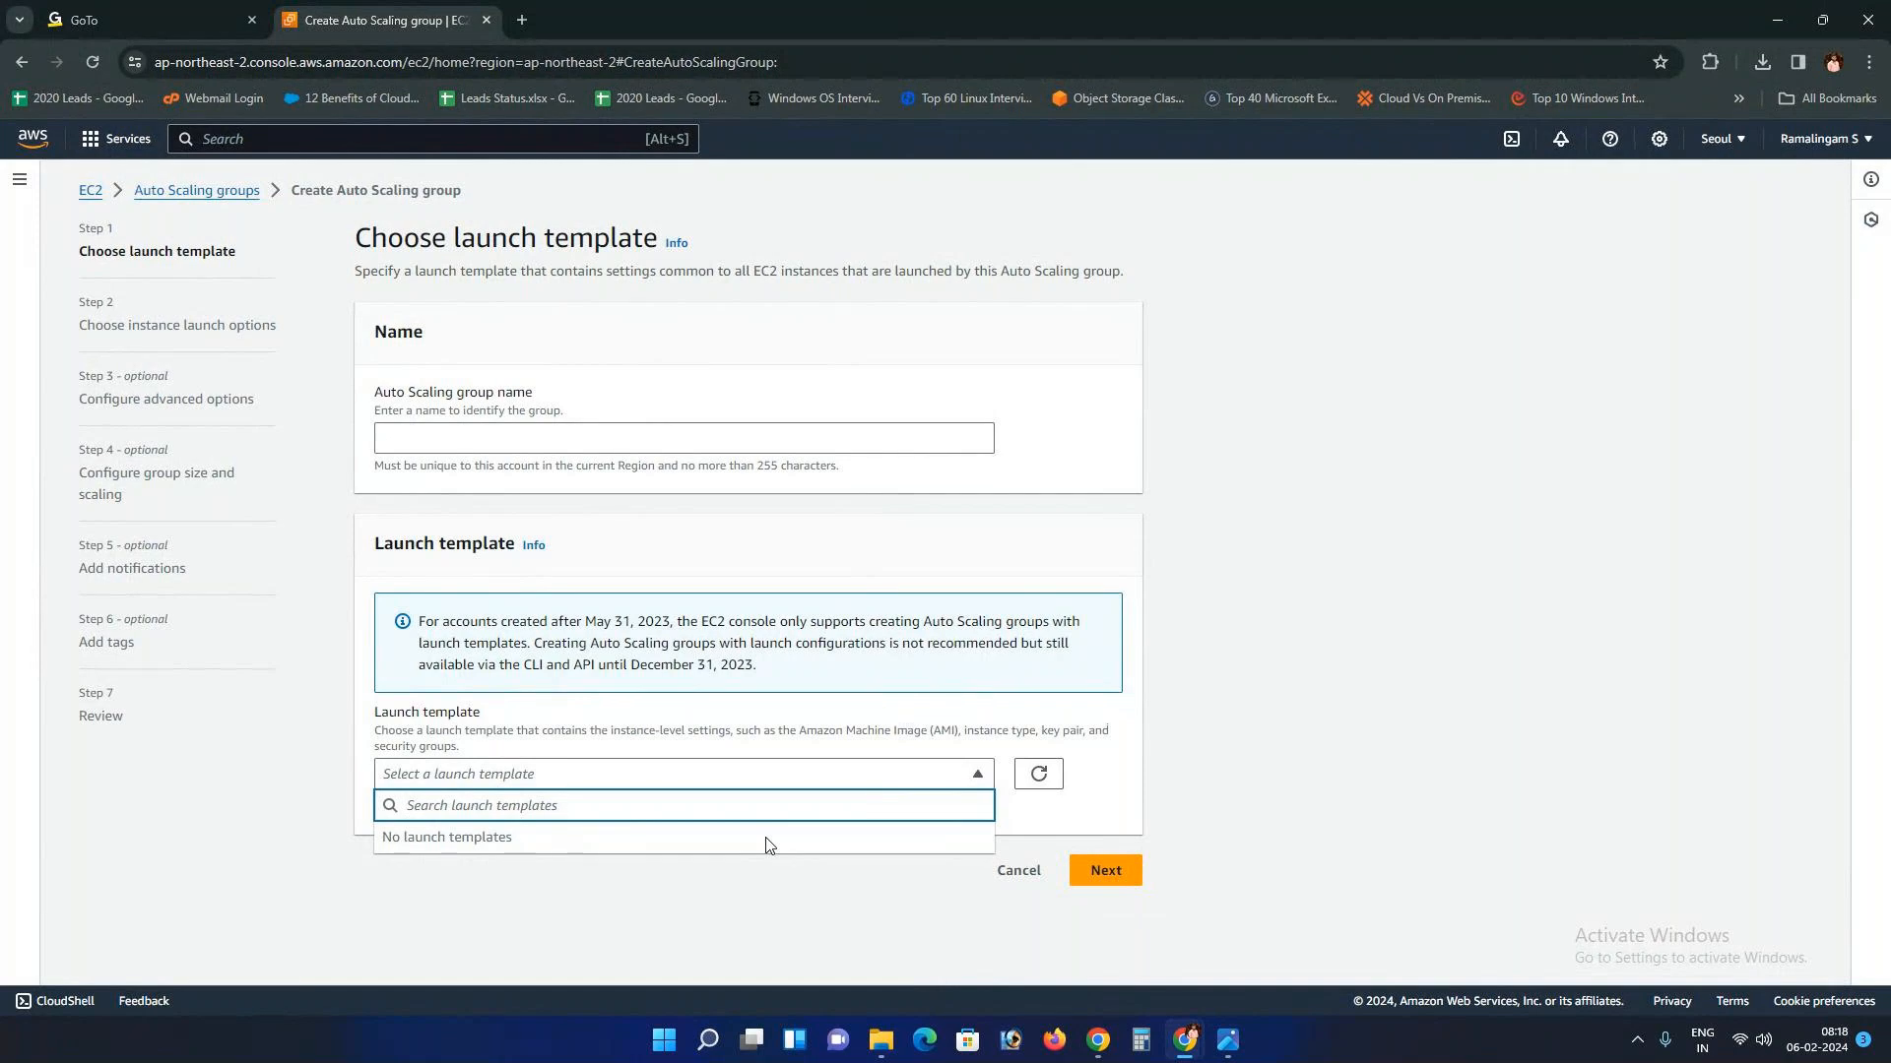
left_click(866, 727)
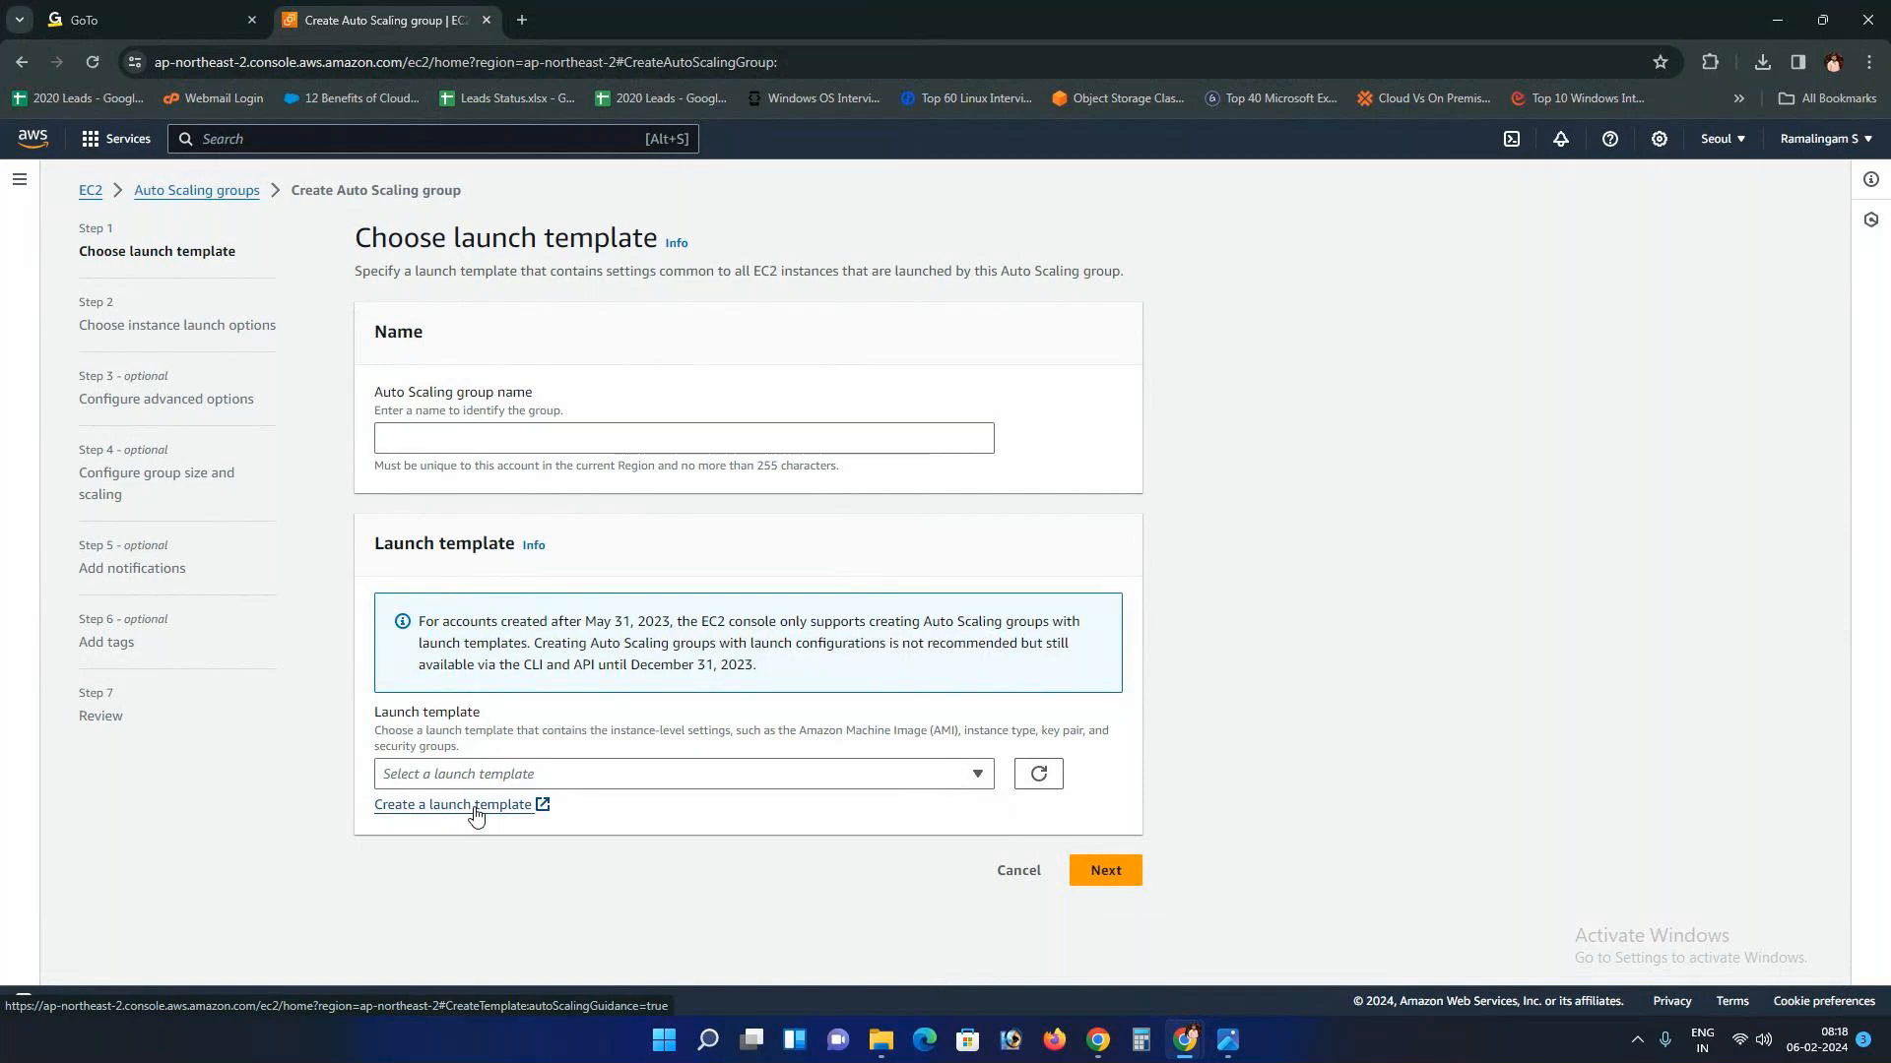
left_click(624, 772)
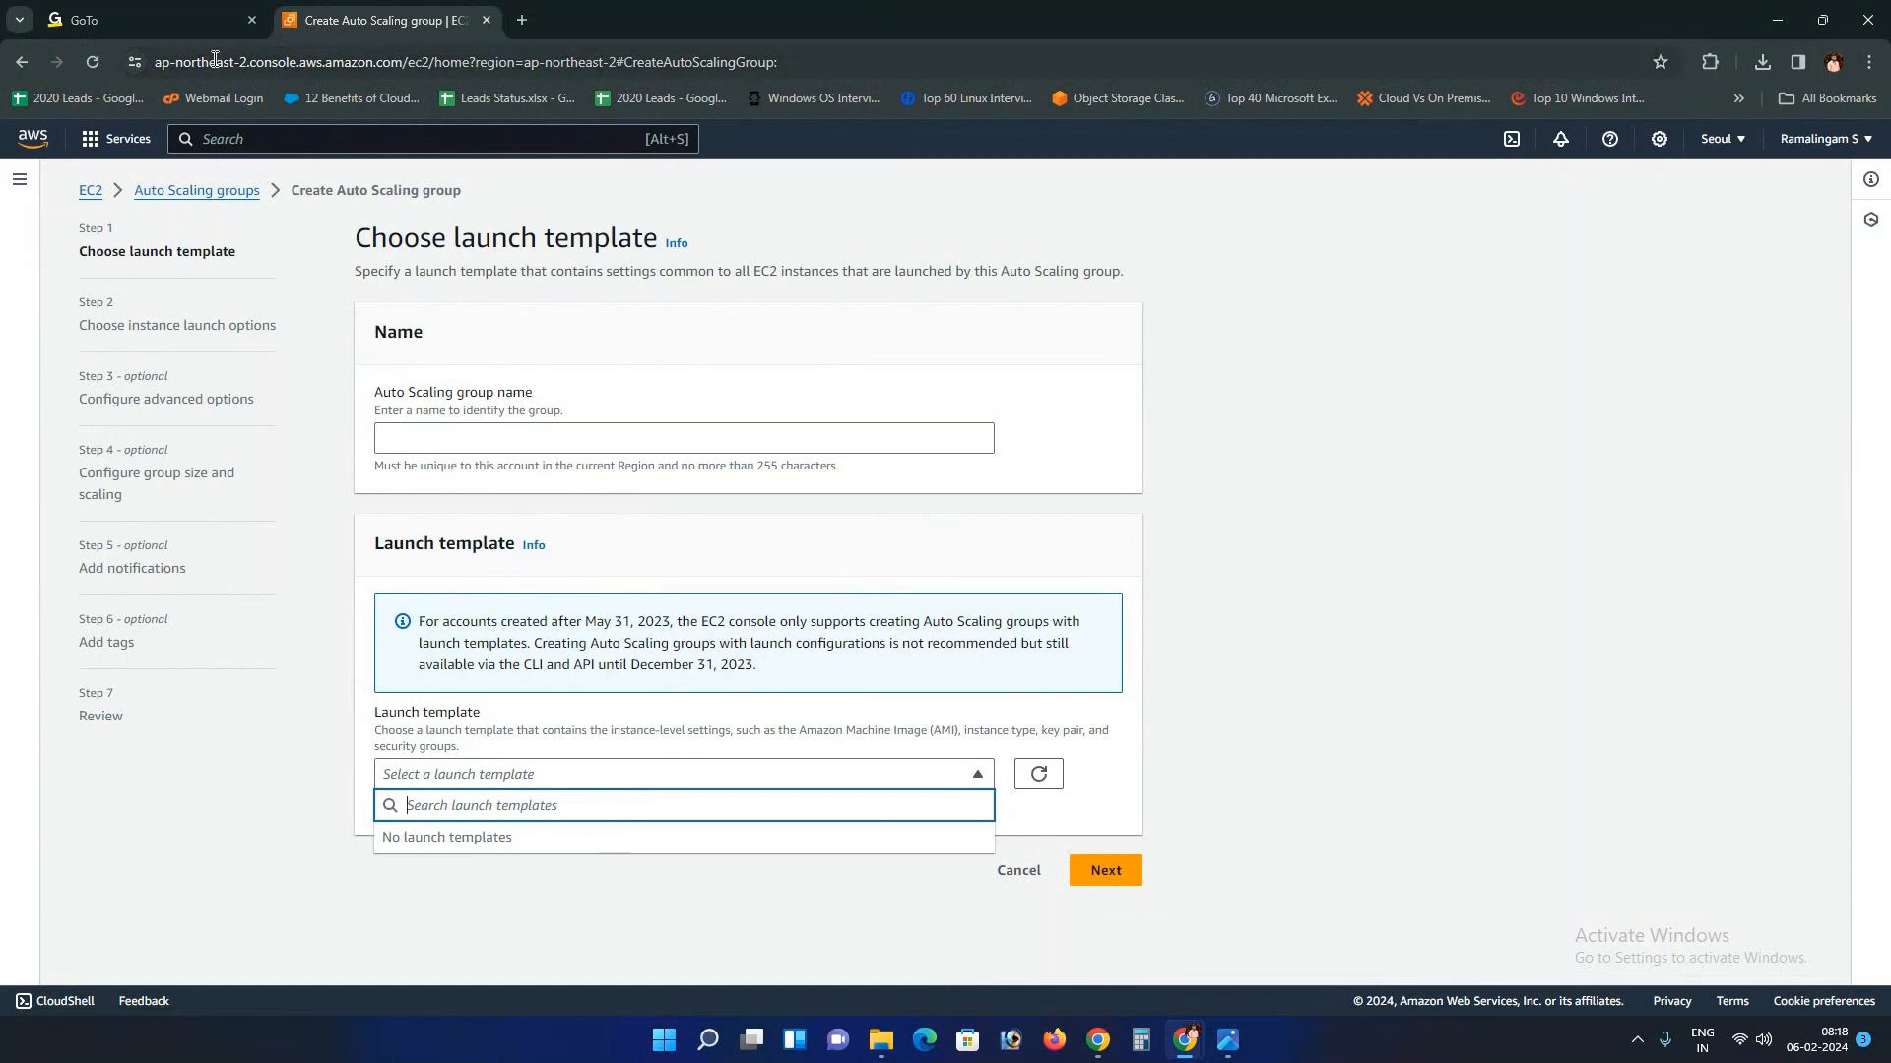
left_click(90, 190)
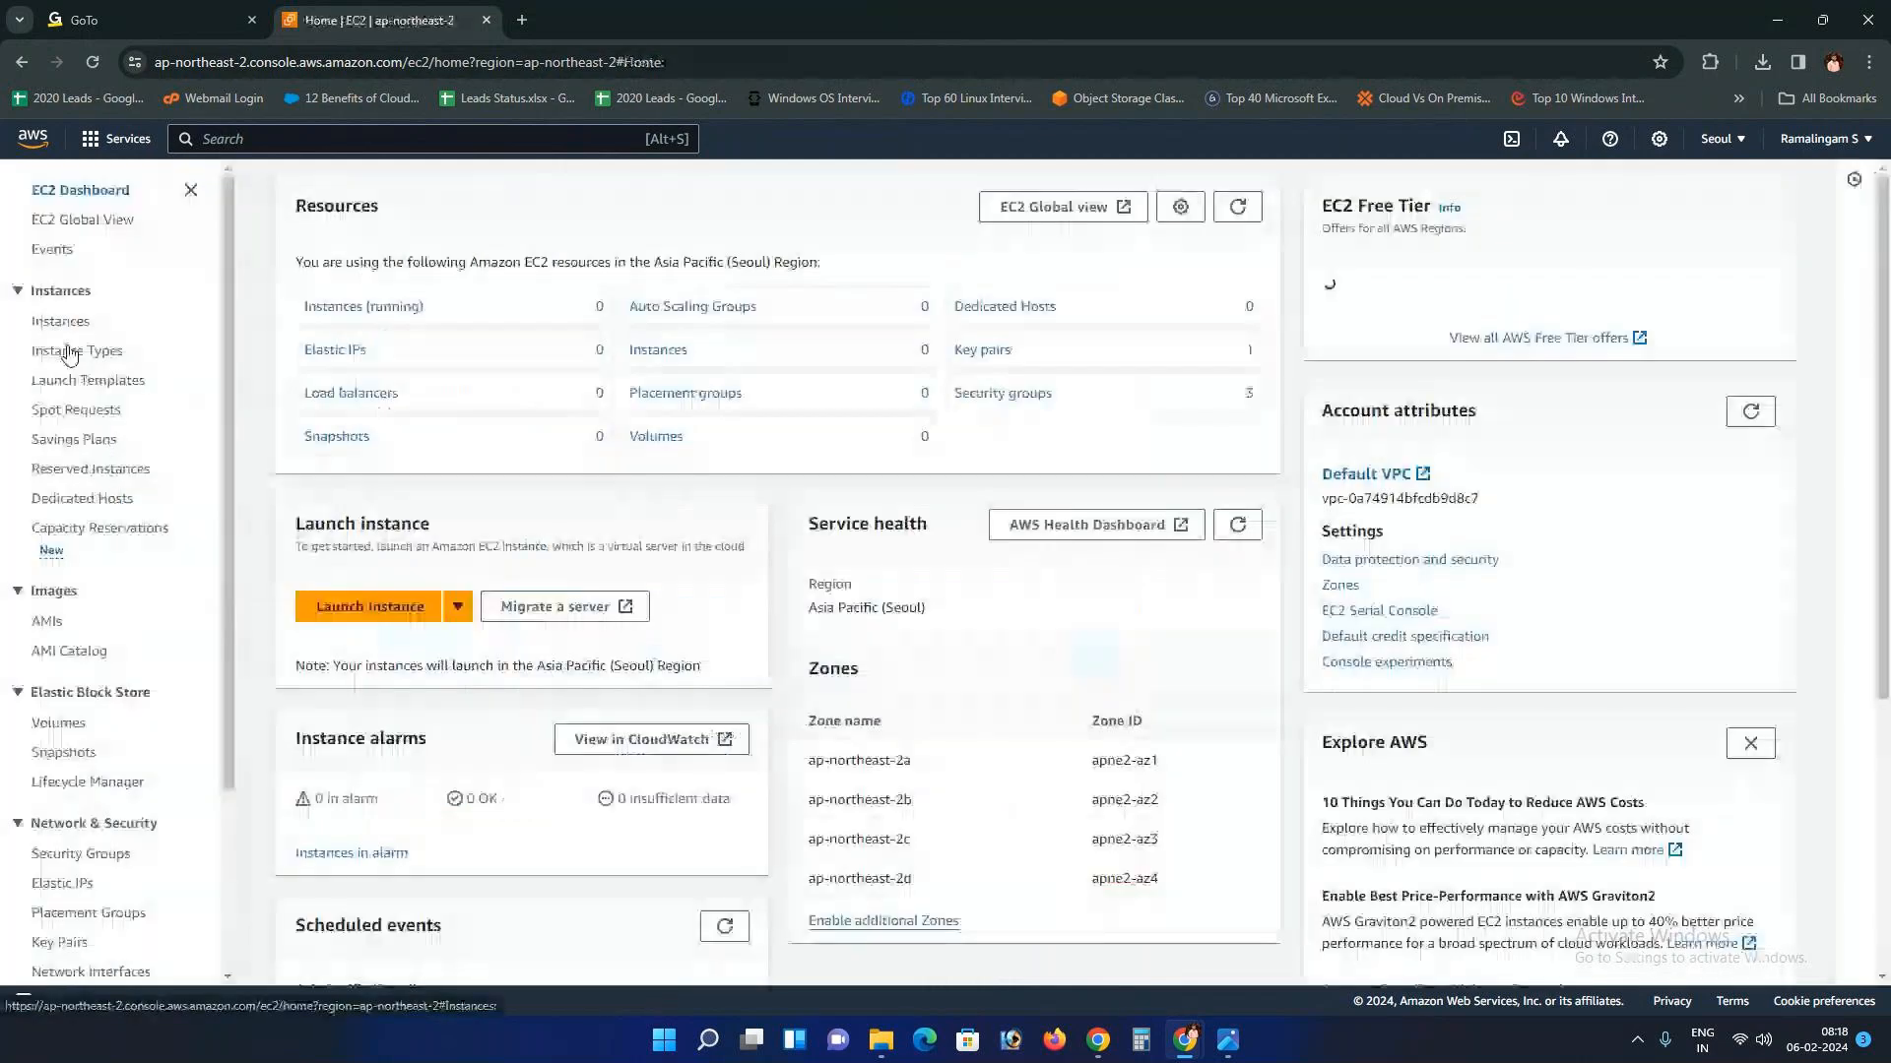
Step: View Autoscaling_Server1's security group on its Security tab
left_click(59, 321)
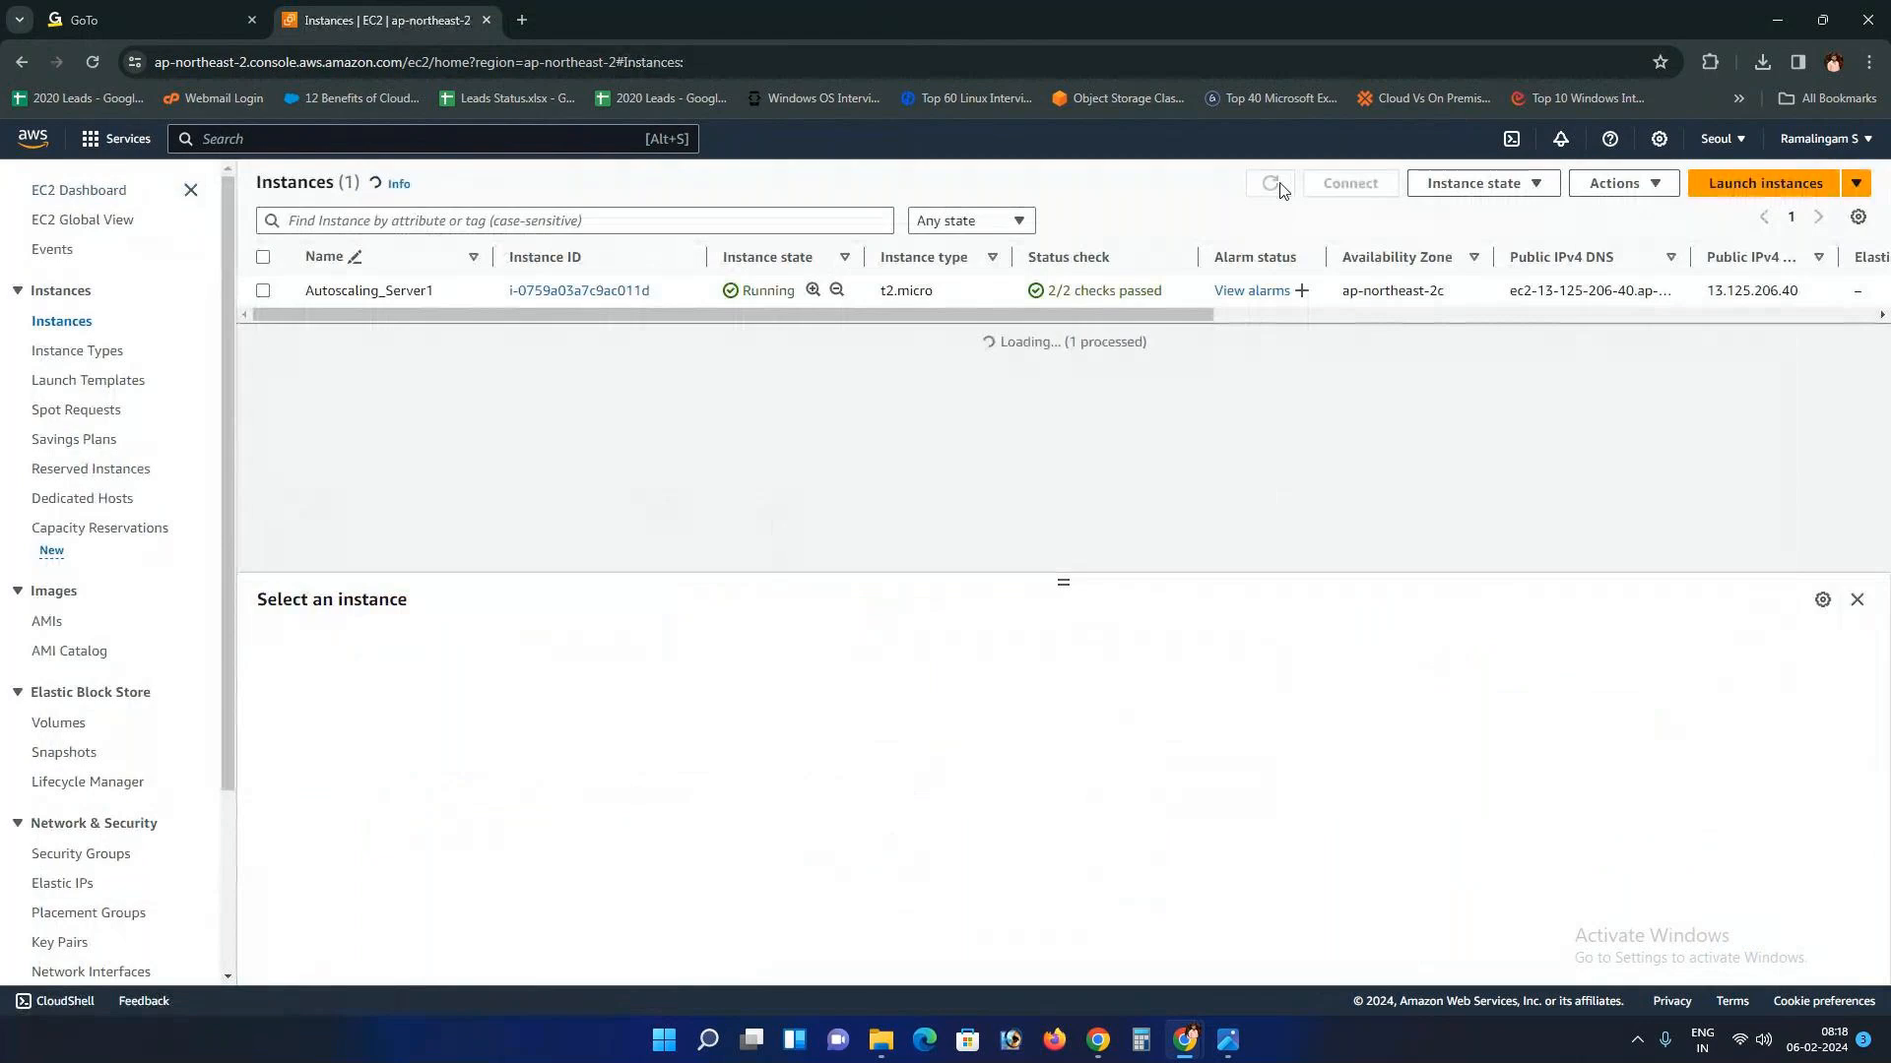
left_click(263, 291)
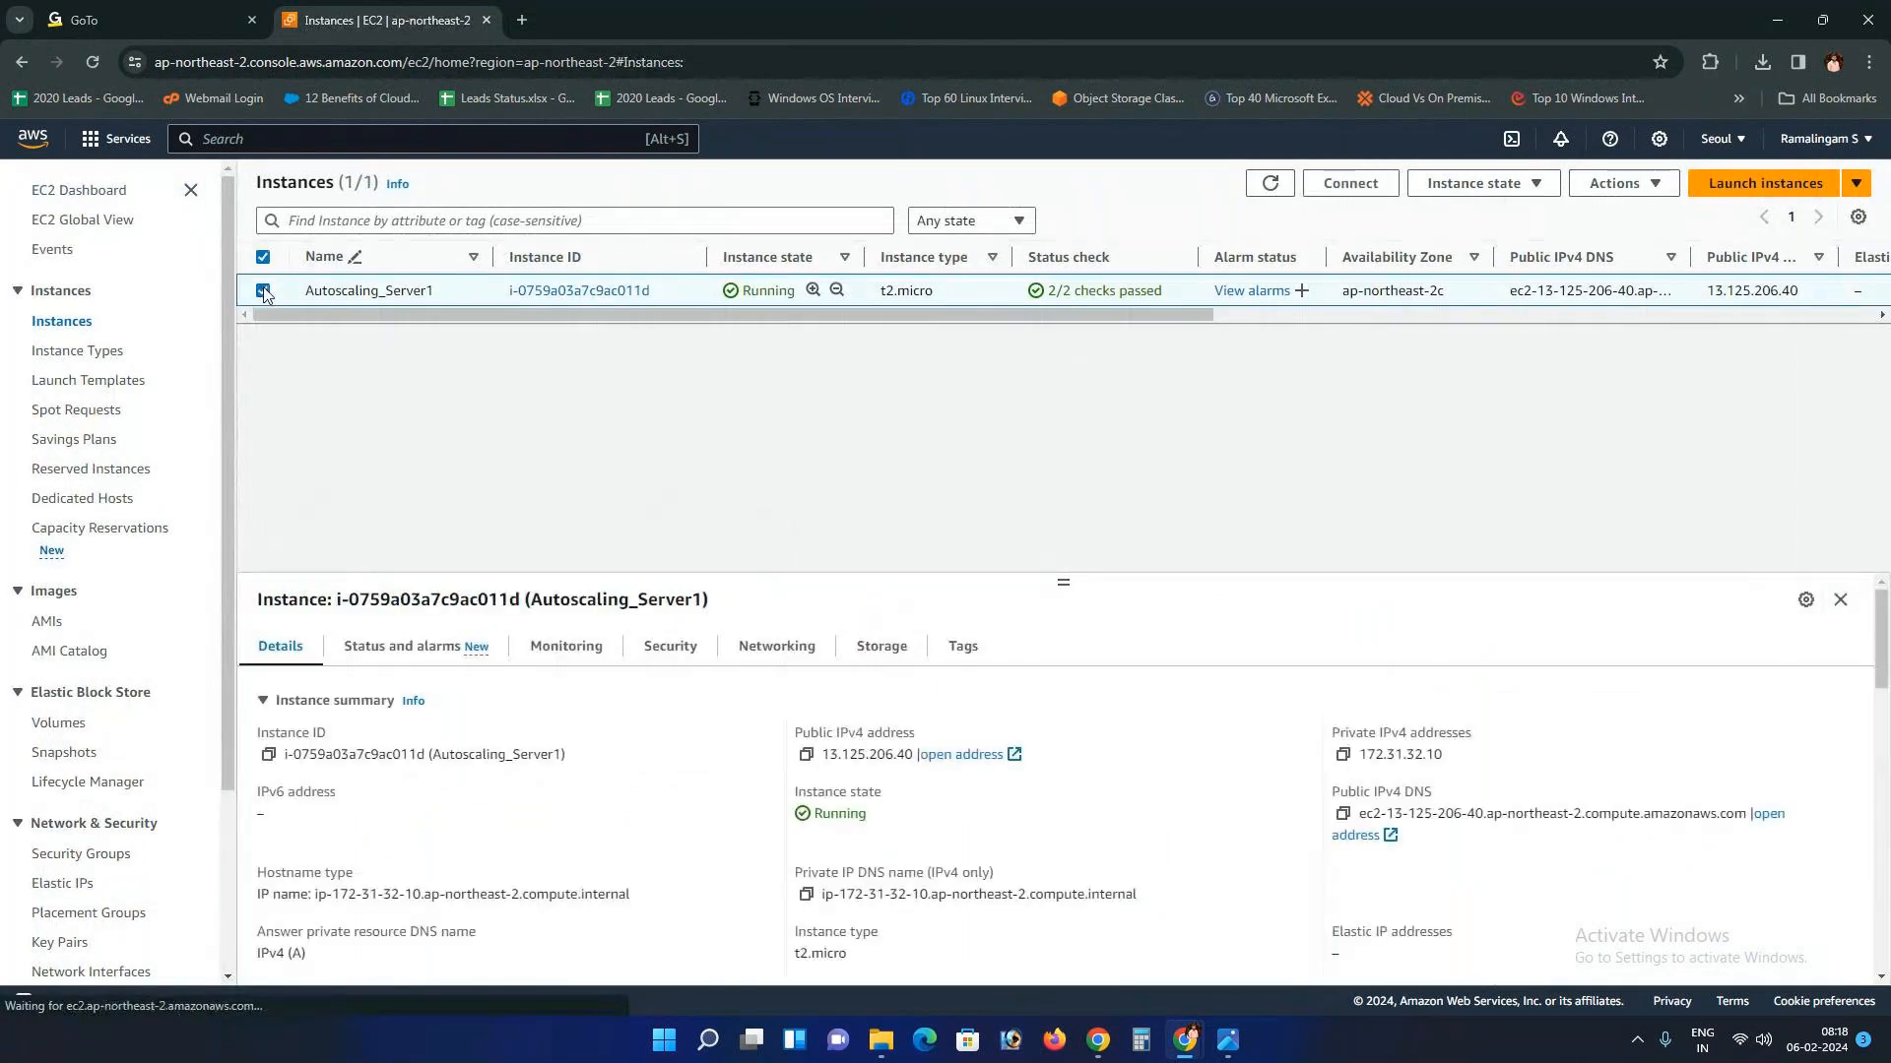
left_click(670, 650)
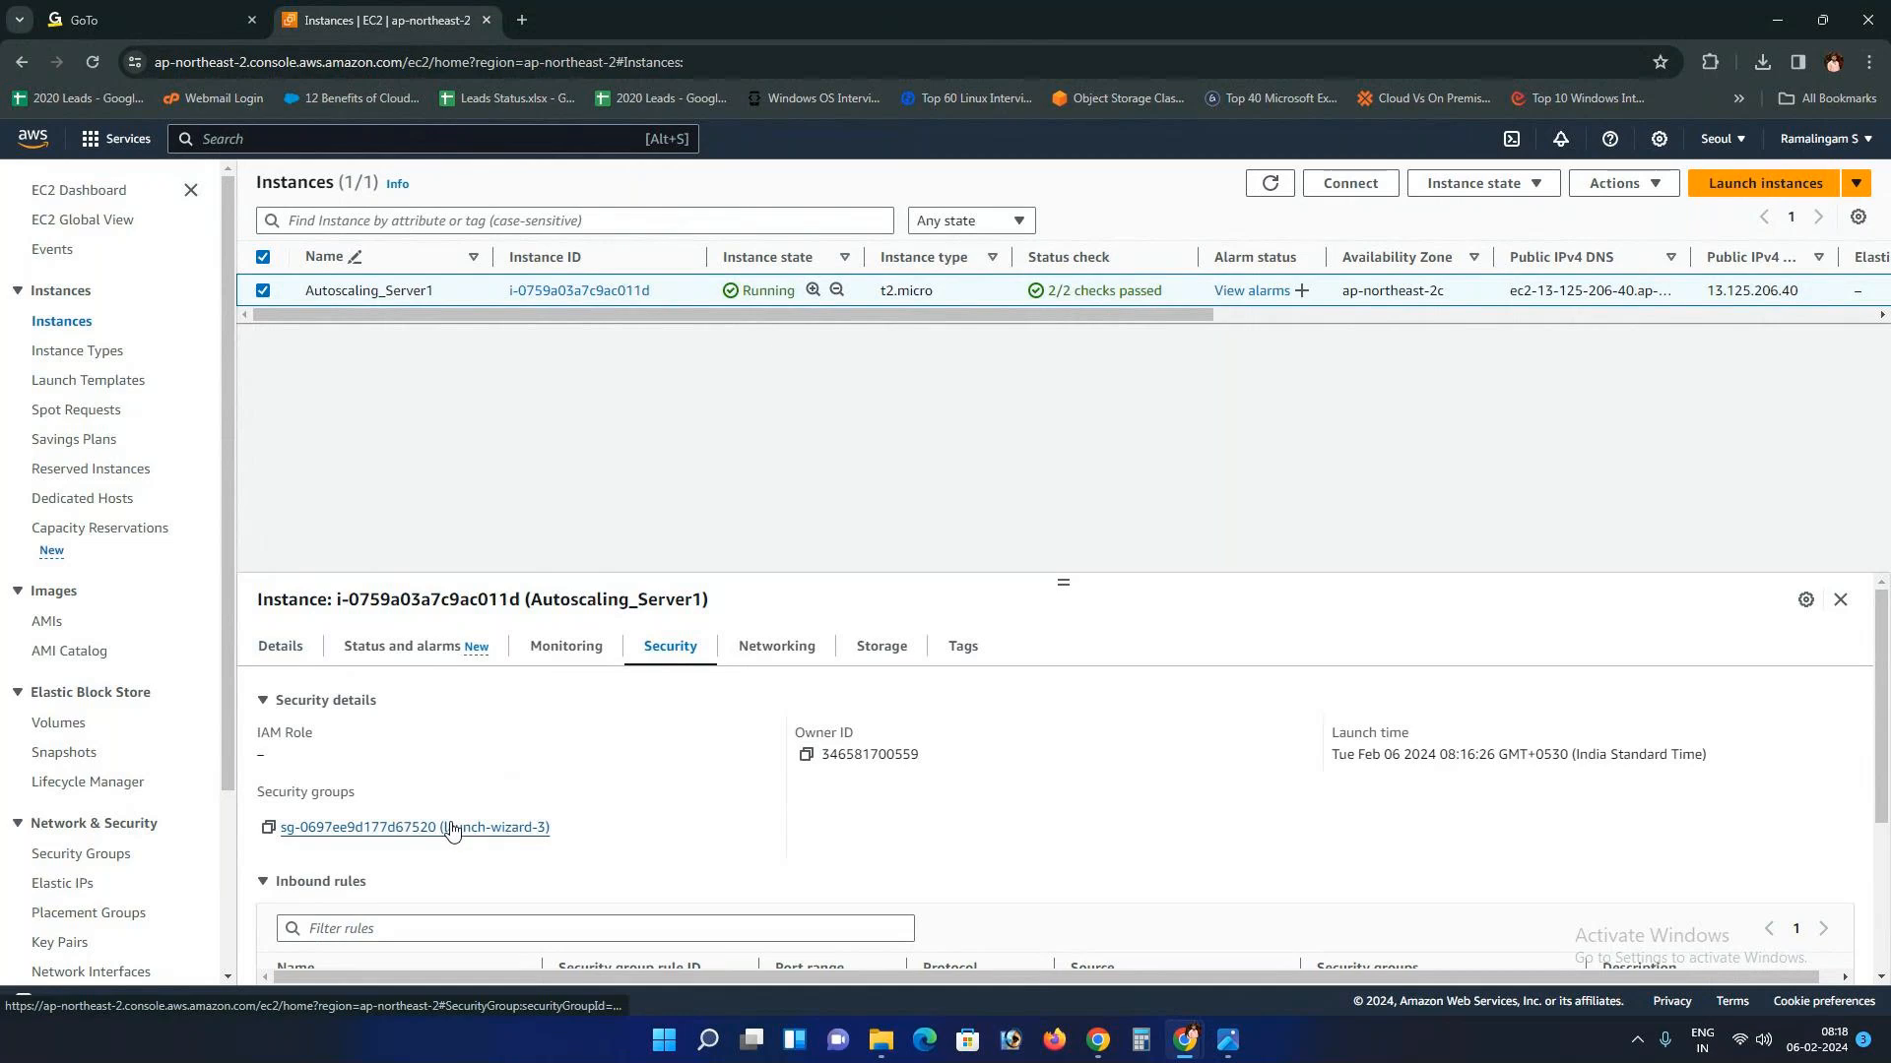
scroll(73, 887, "down", 3)
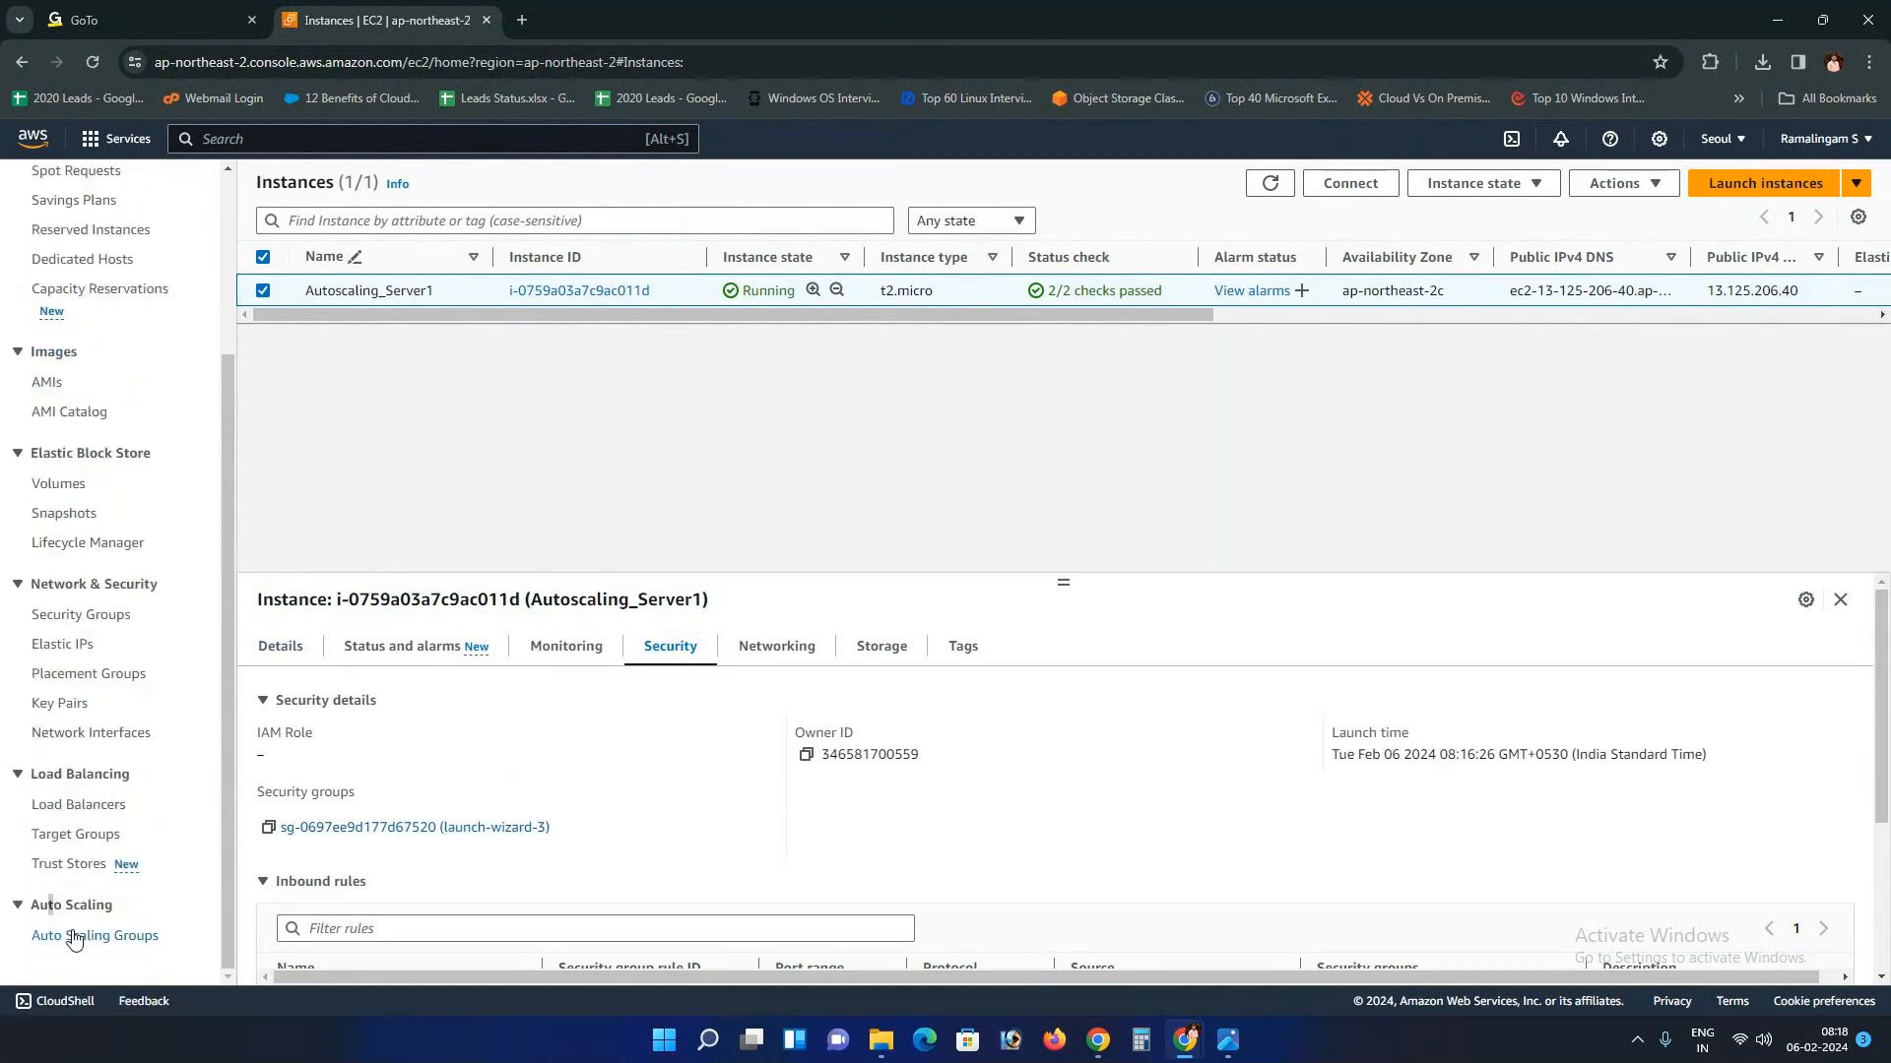
left_click(74, 937)
Step: Start a new Auto Scaling group and name it ASG
left_click(1307, 347)
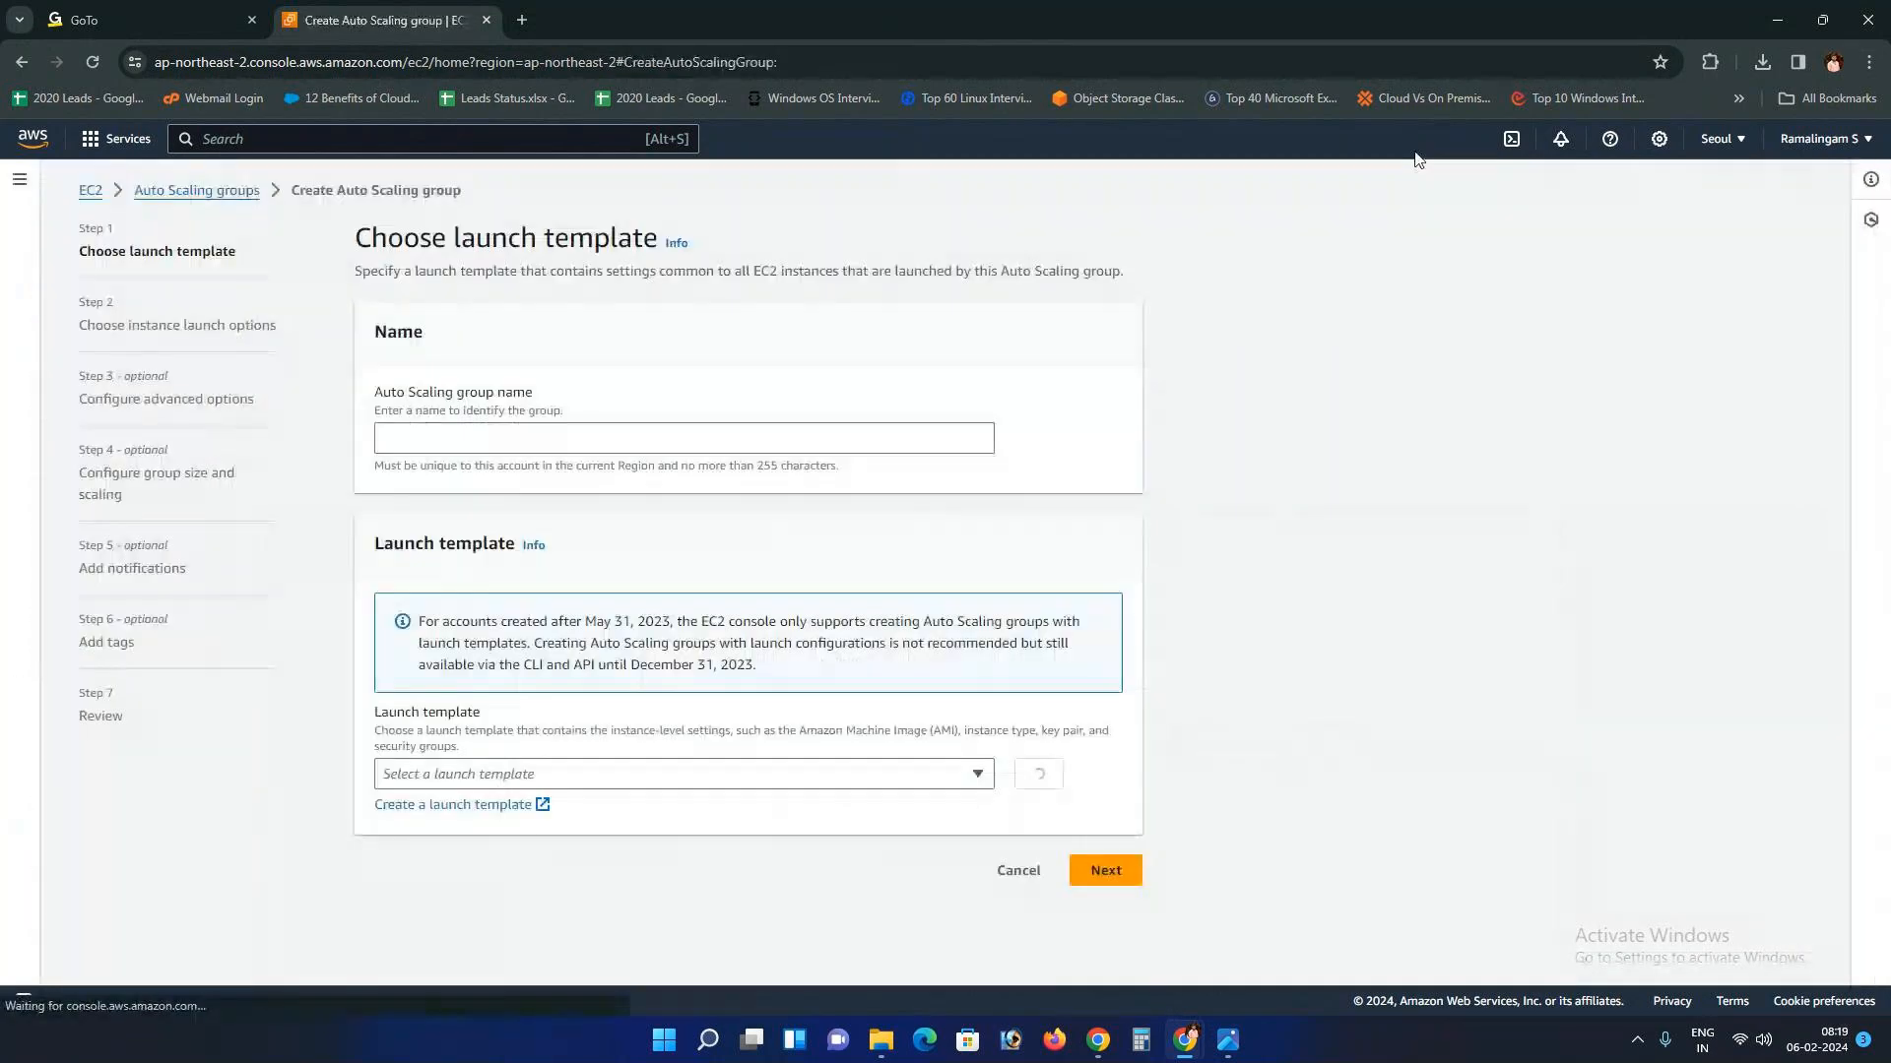
left_click(532, 445)
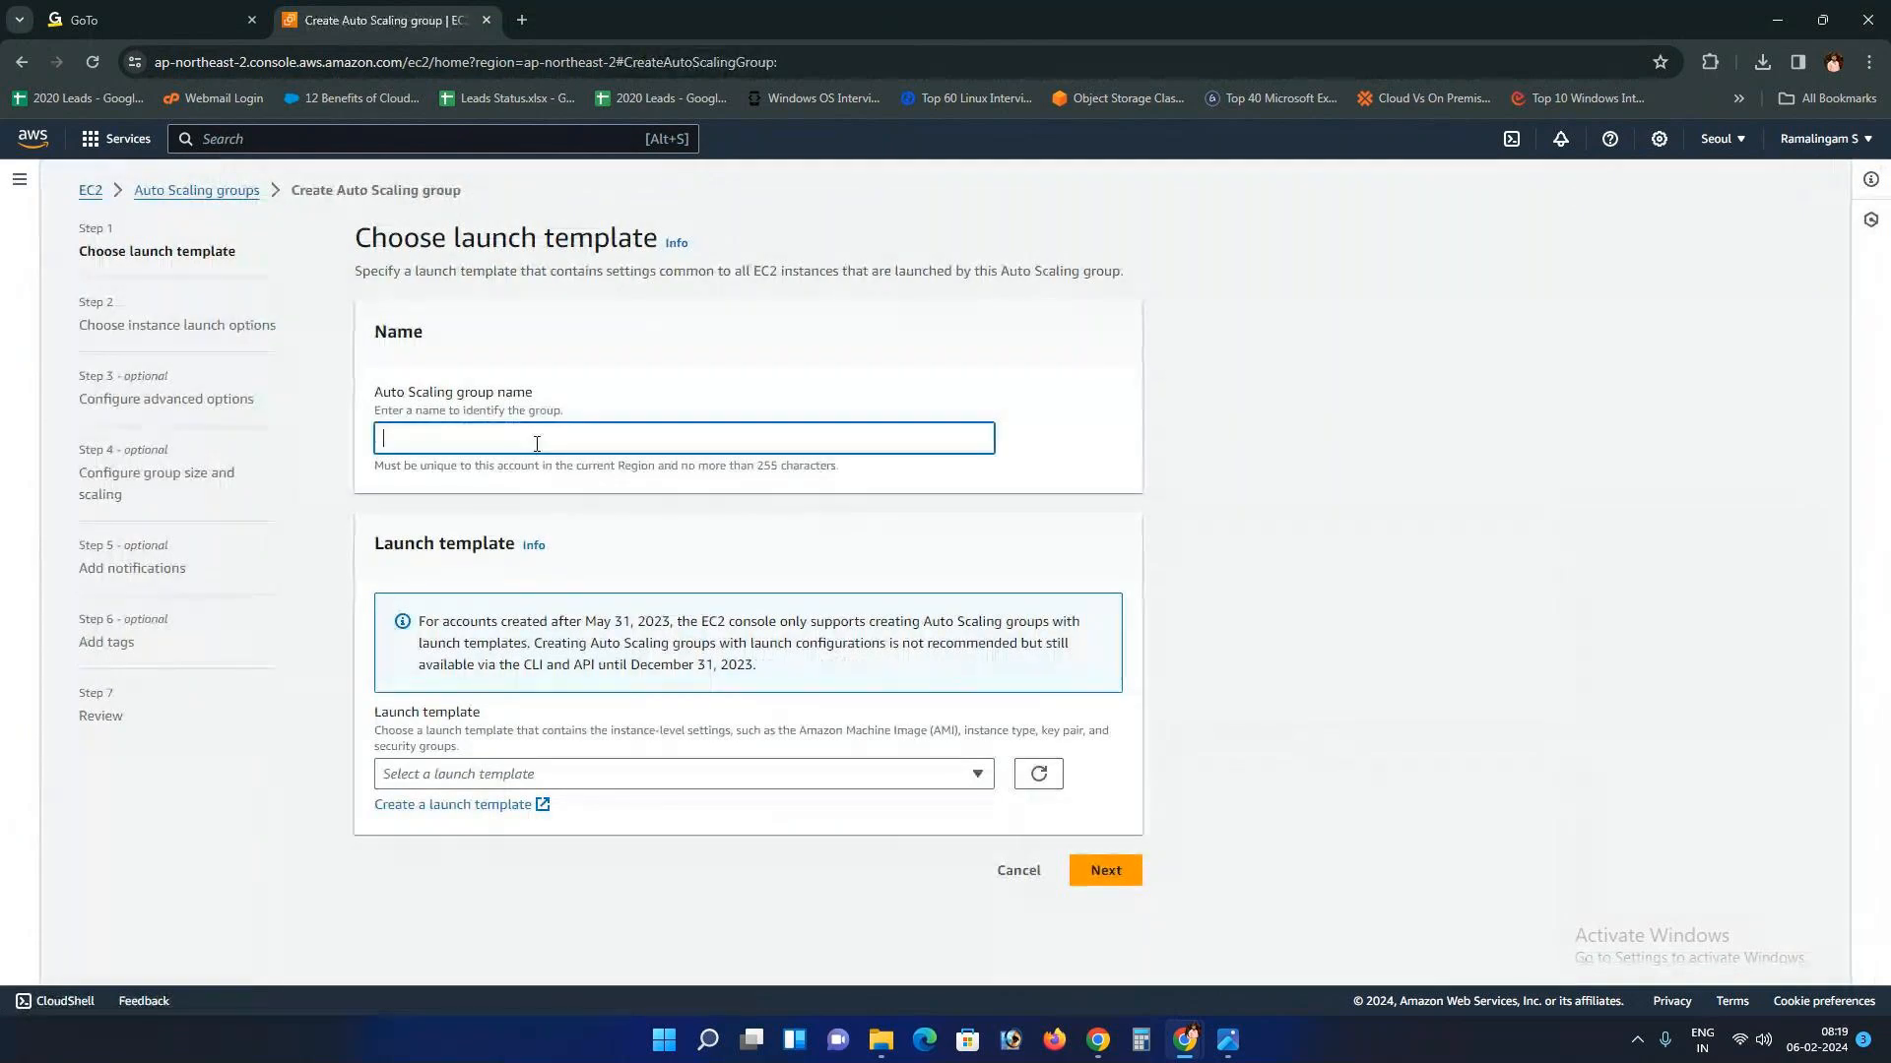
type("AS1")
key("BackSpace")
type("G")
Step: Open a Create launch template form in a new tab
left_click(557, 778)
left_click(507, 882)
left_click(465, 805)
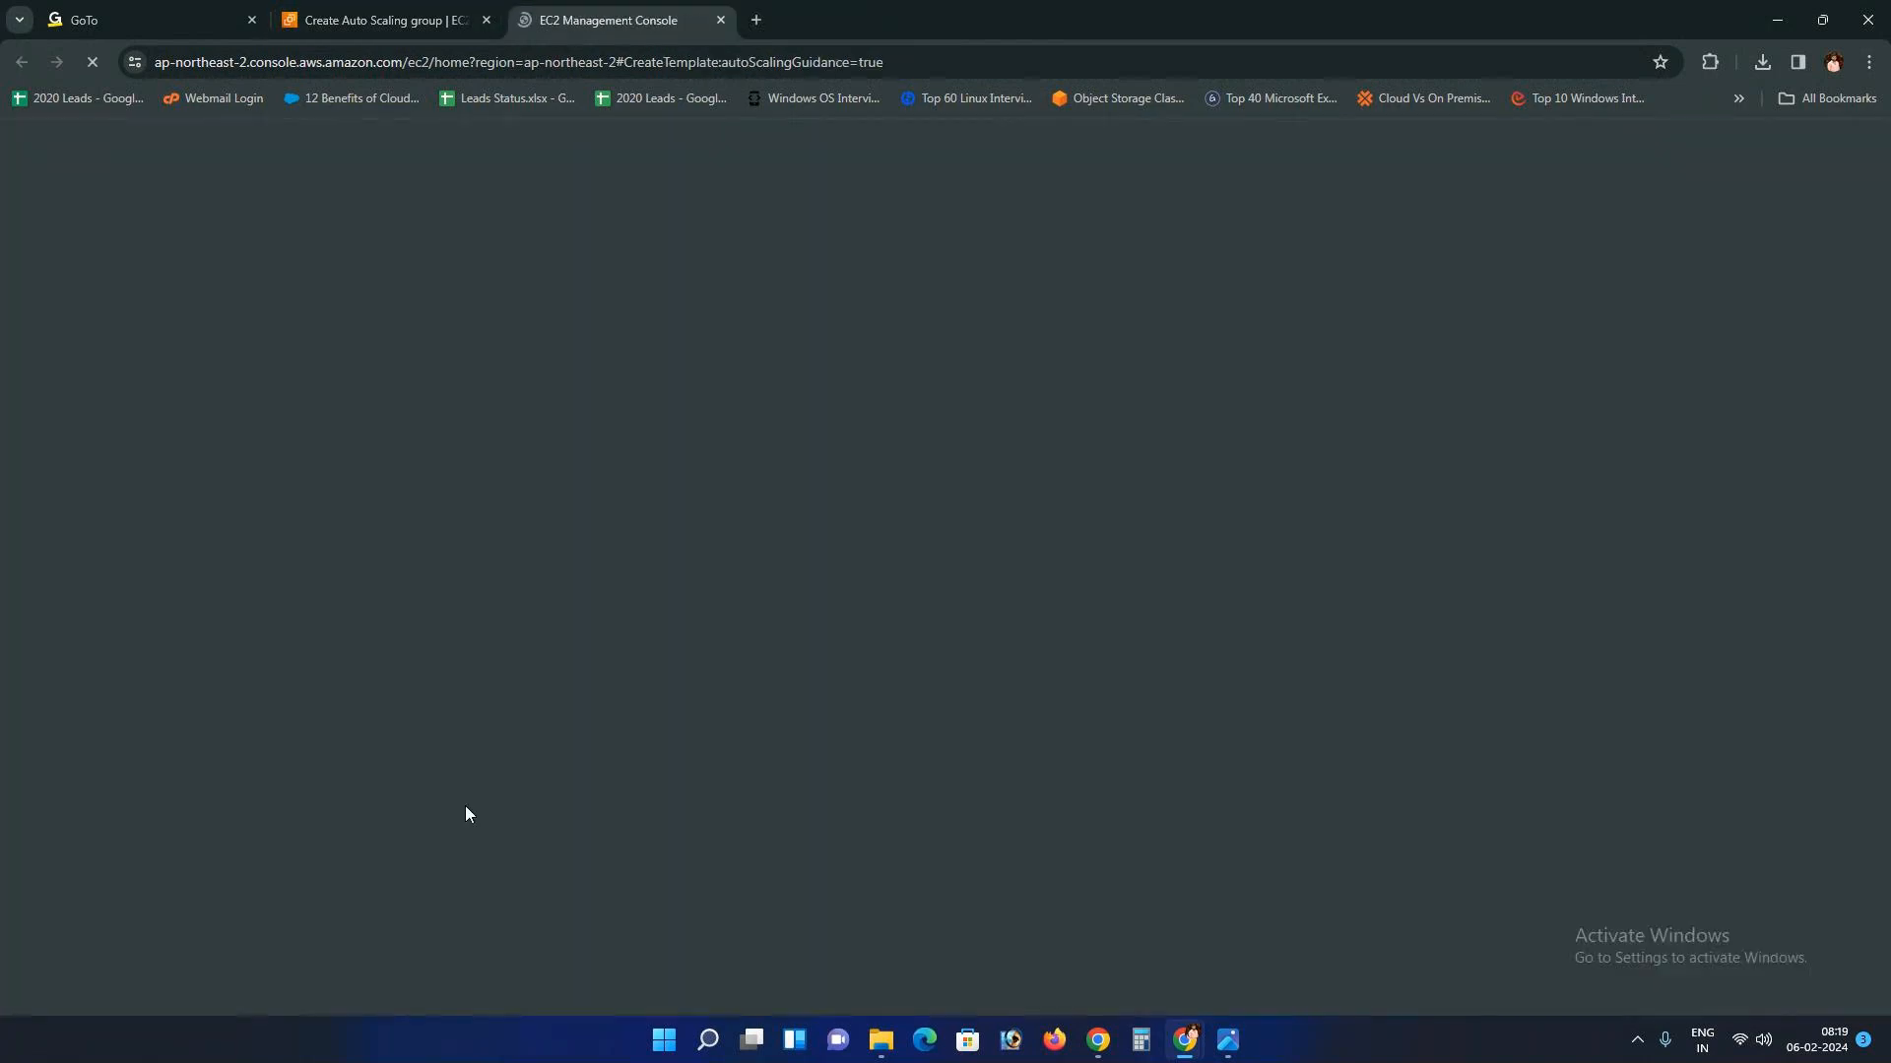
left_click(1221, 1044)
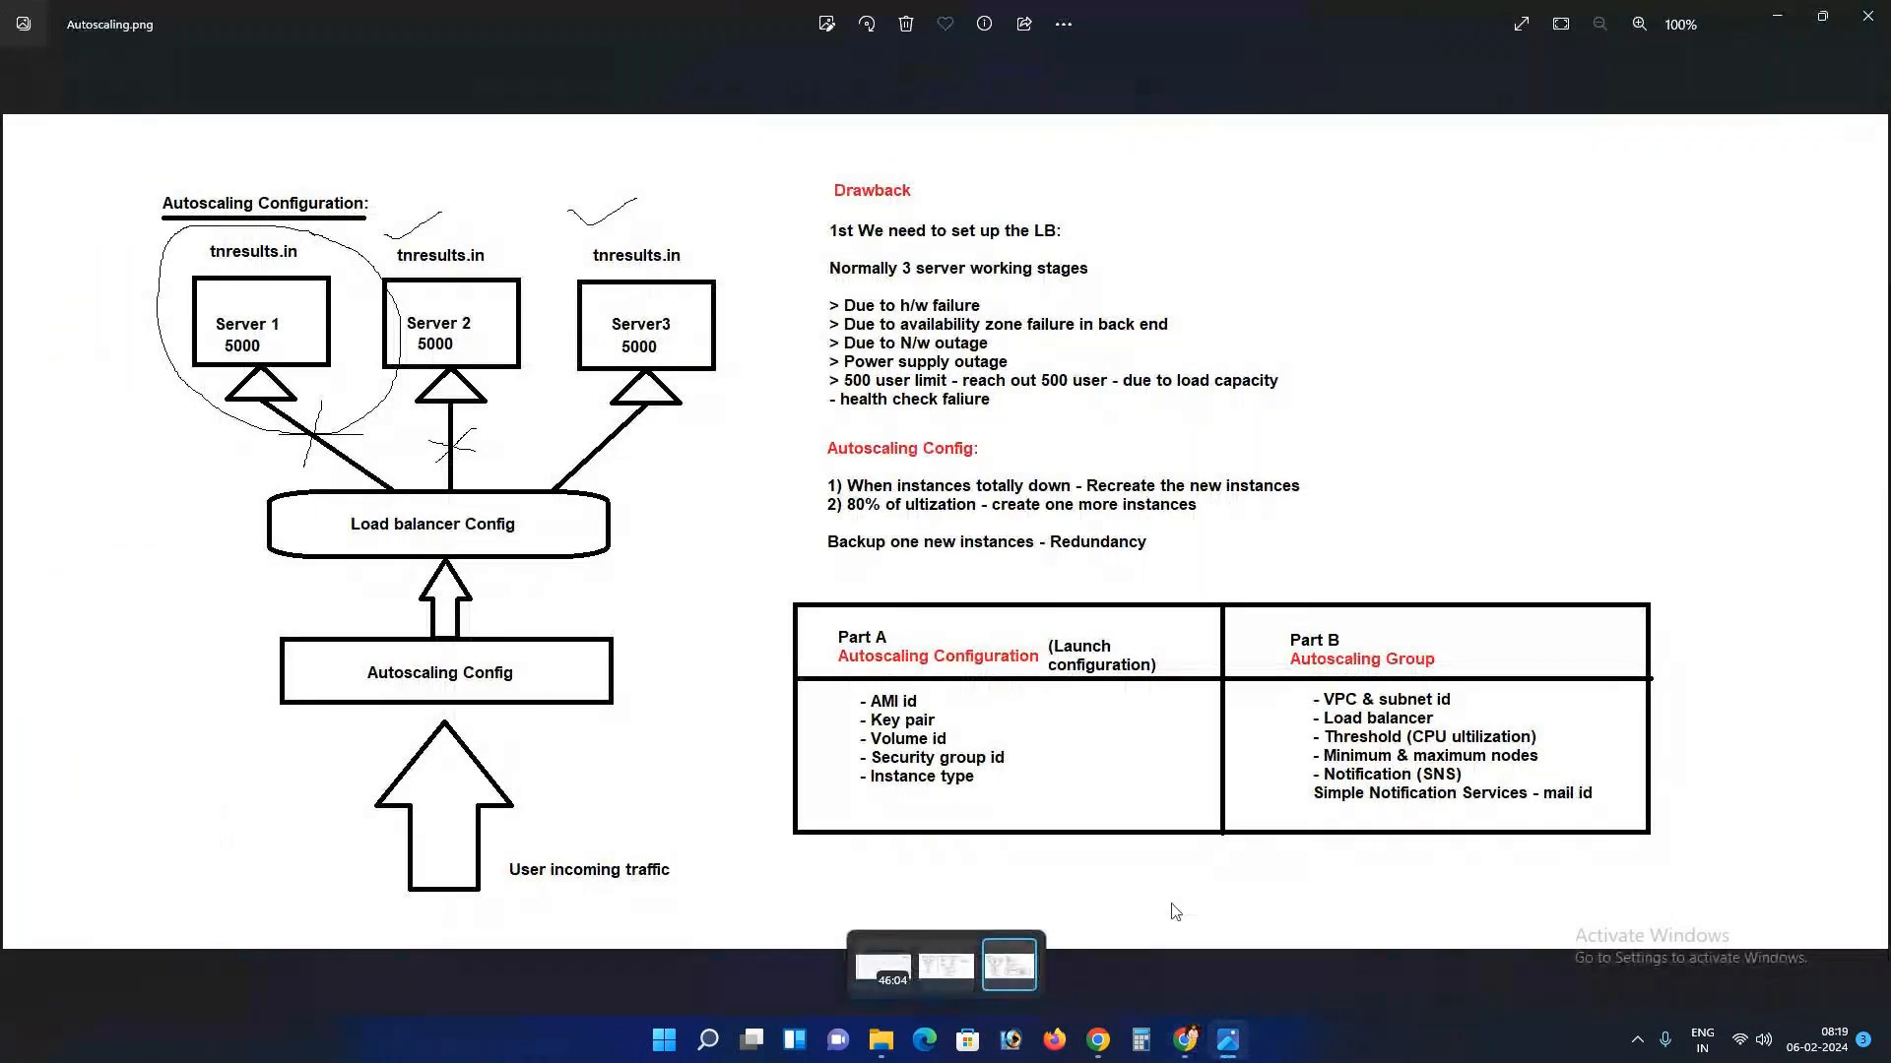
left_click(1185, 1042)
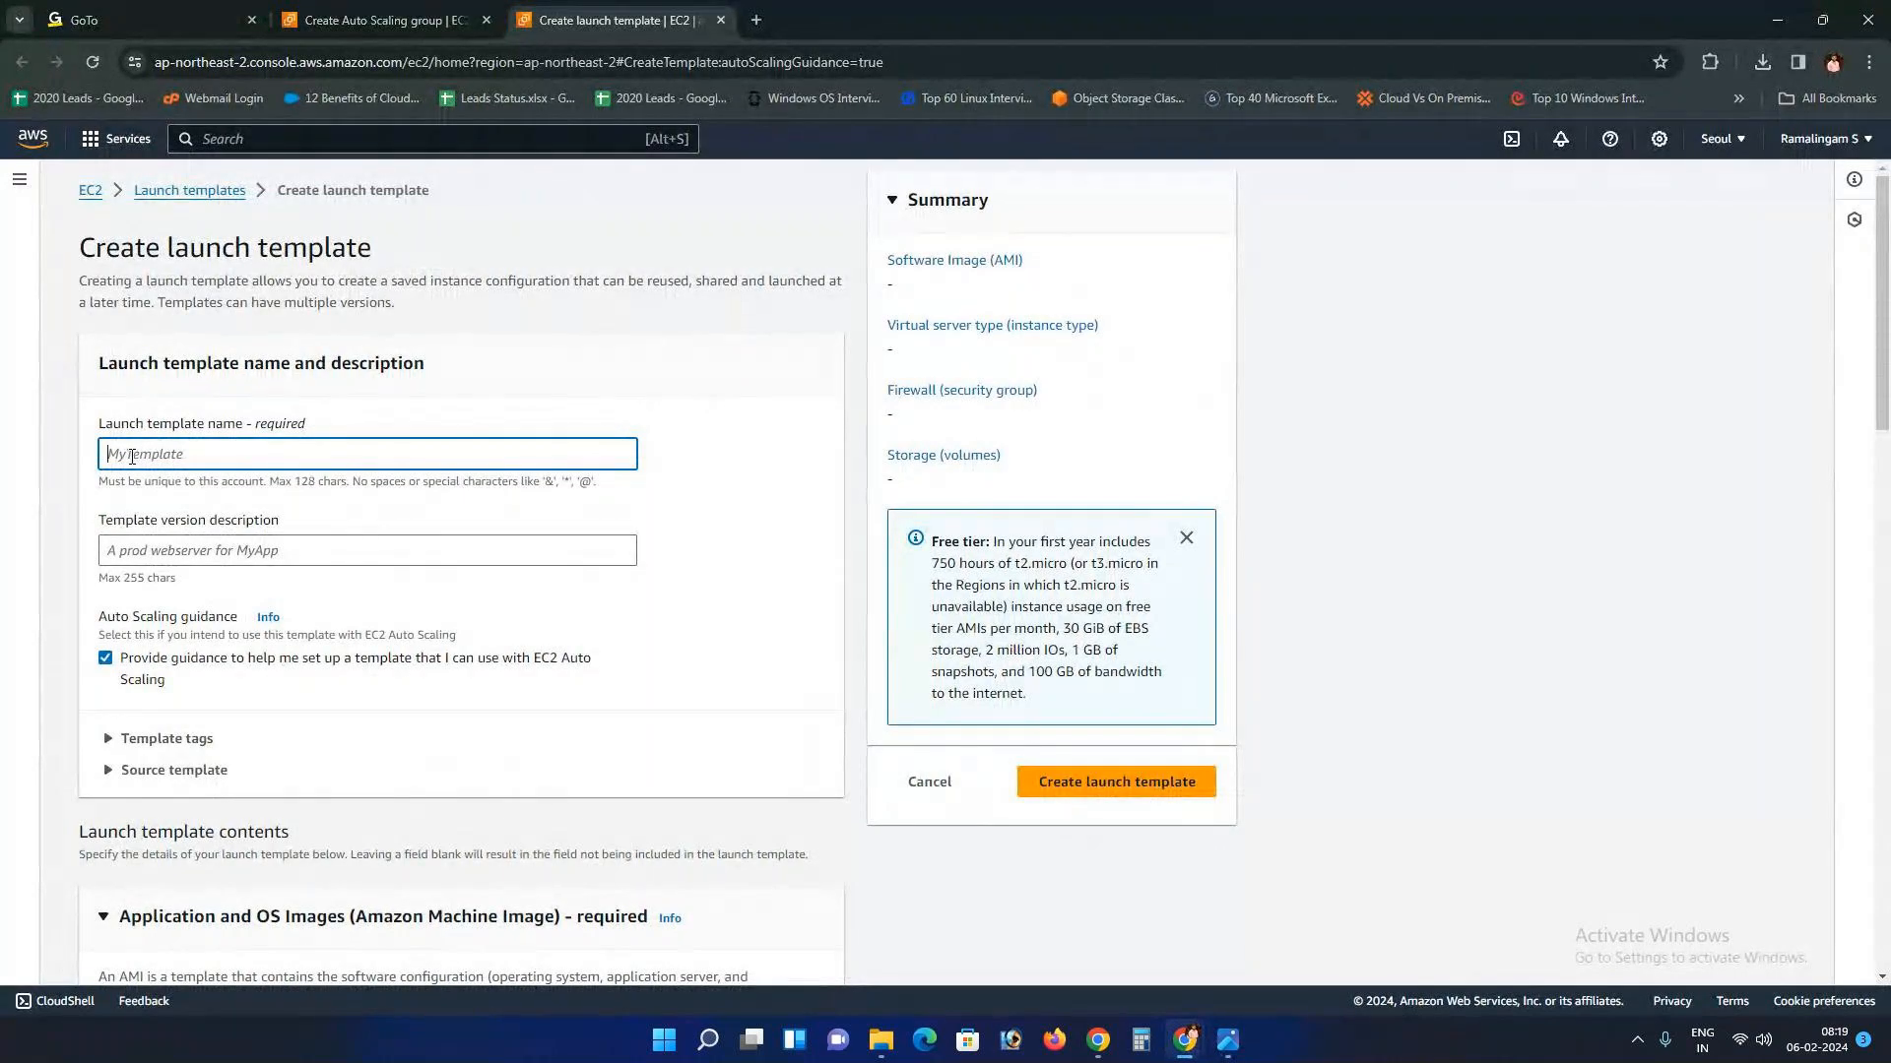
Step: Name the launch template Backup with version description 'for web server'
type("B")
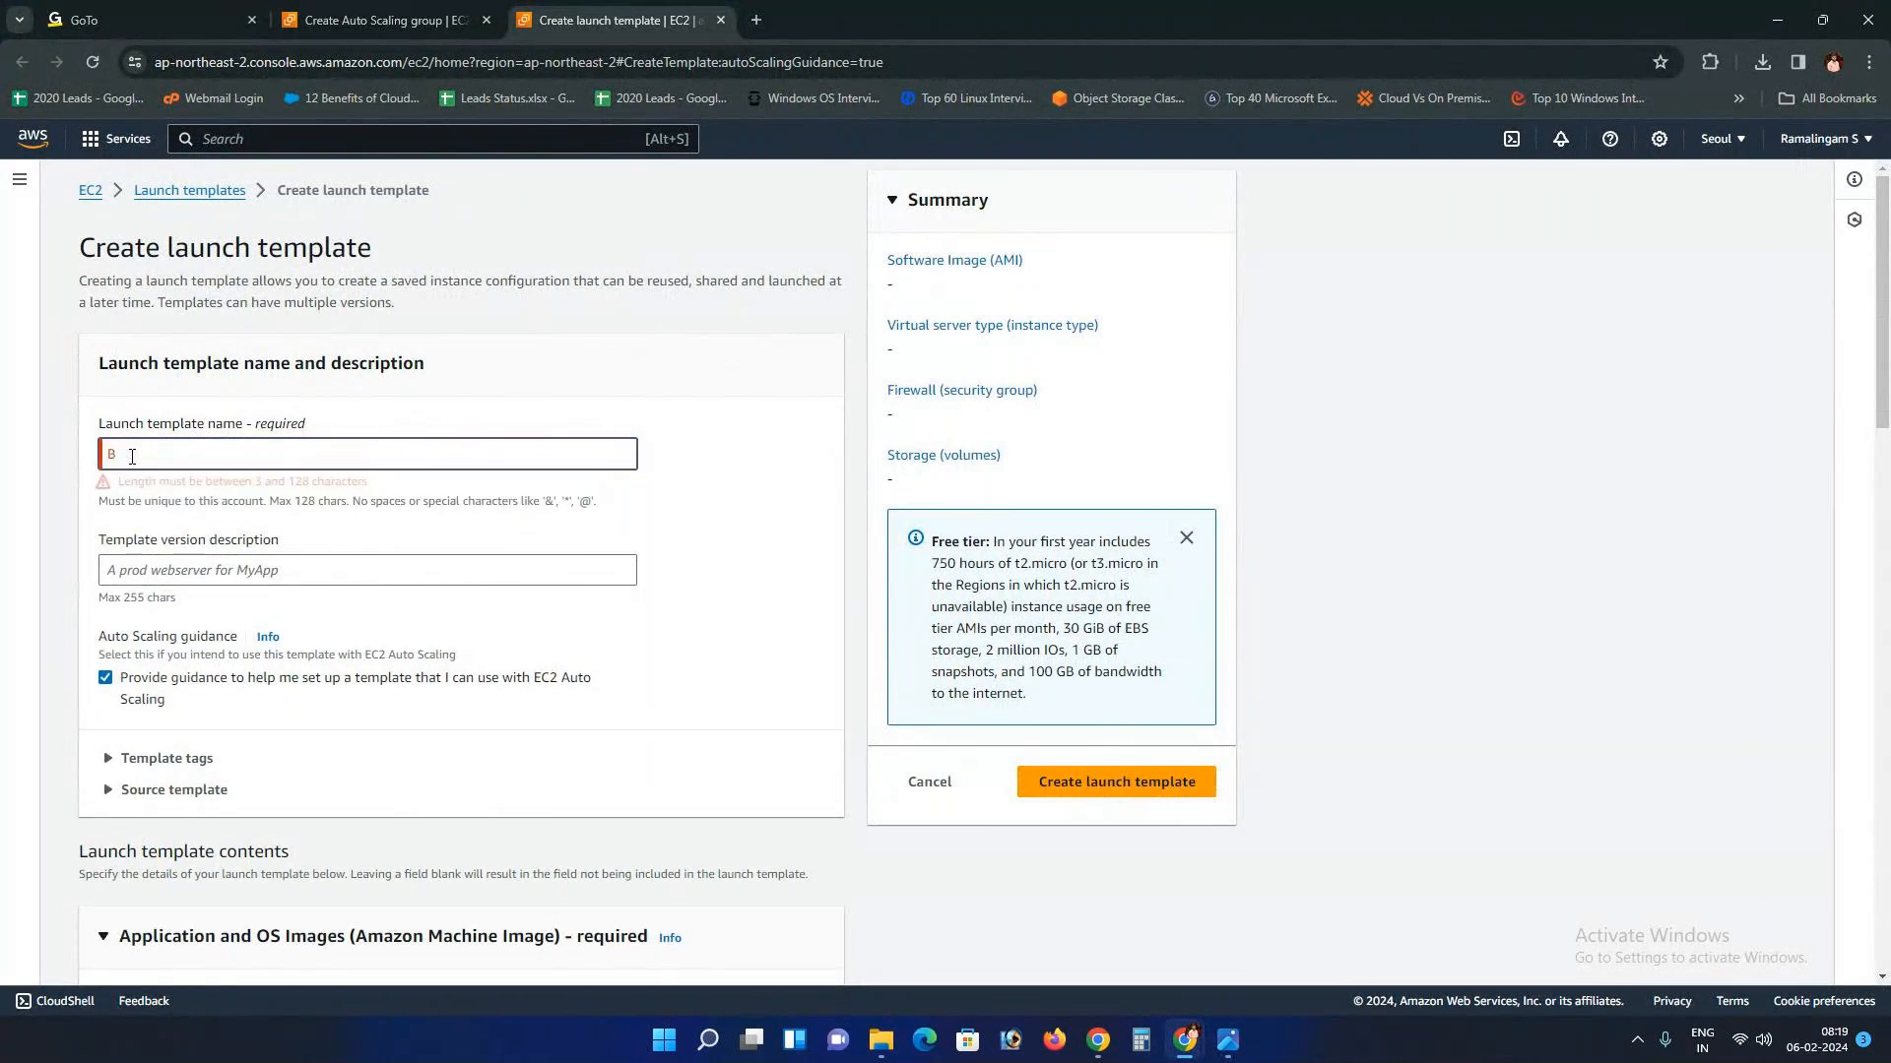
type("ackup")
left_click(197, 551)
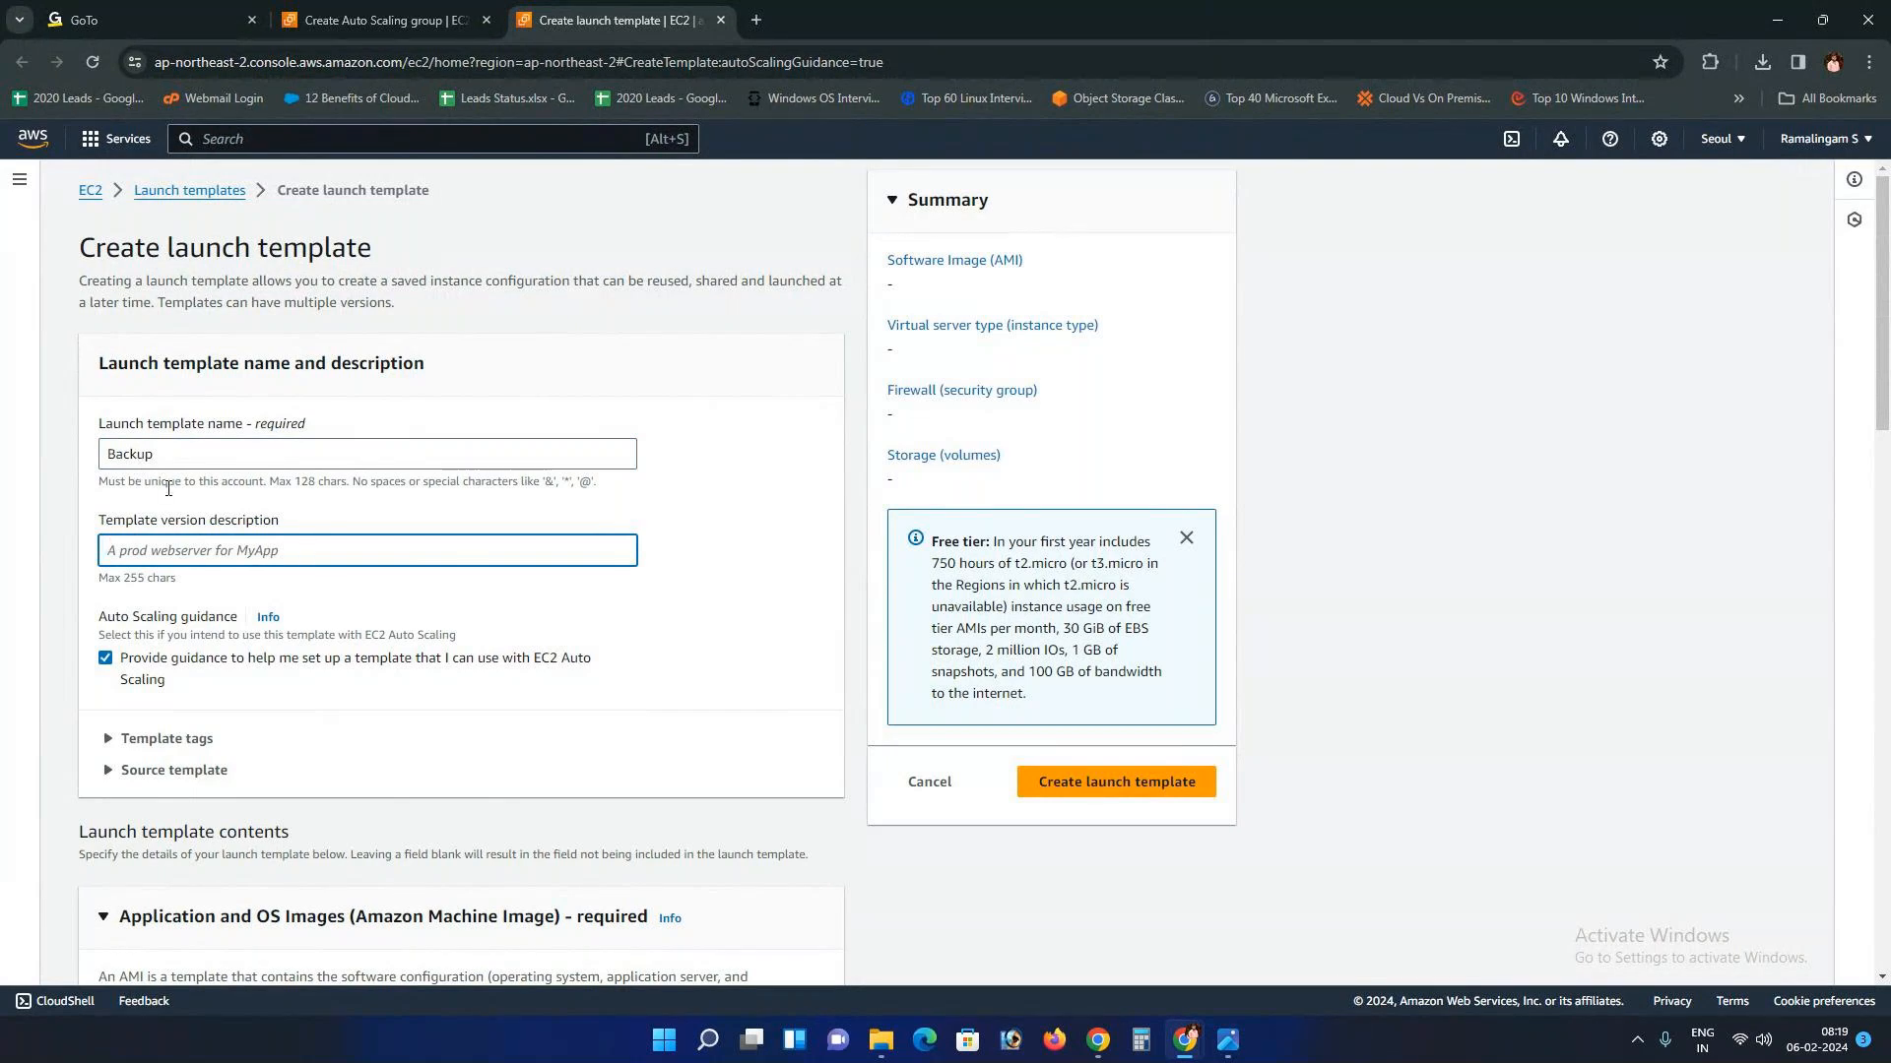
type("for webserver")
Step: Pick the currently-in-use machine image in the AMI section
scroll(158, 556, "down", 2)
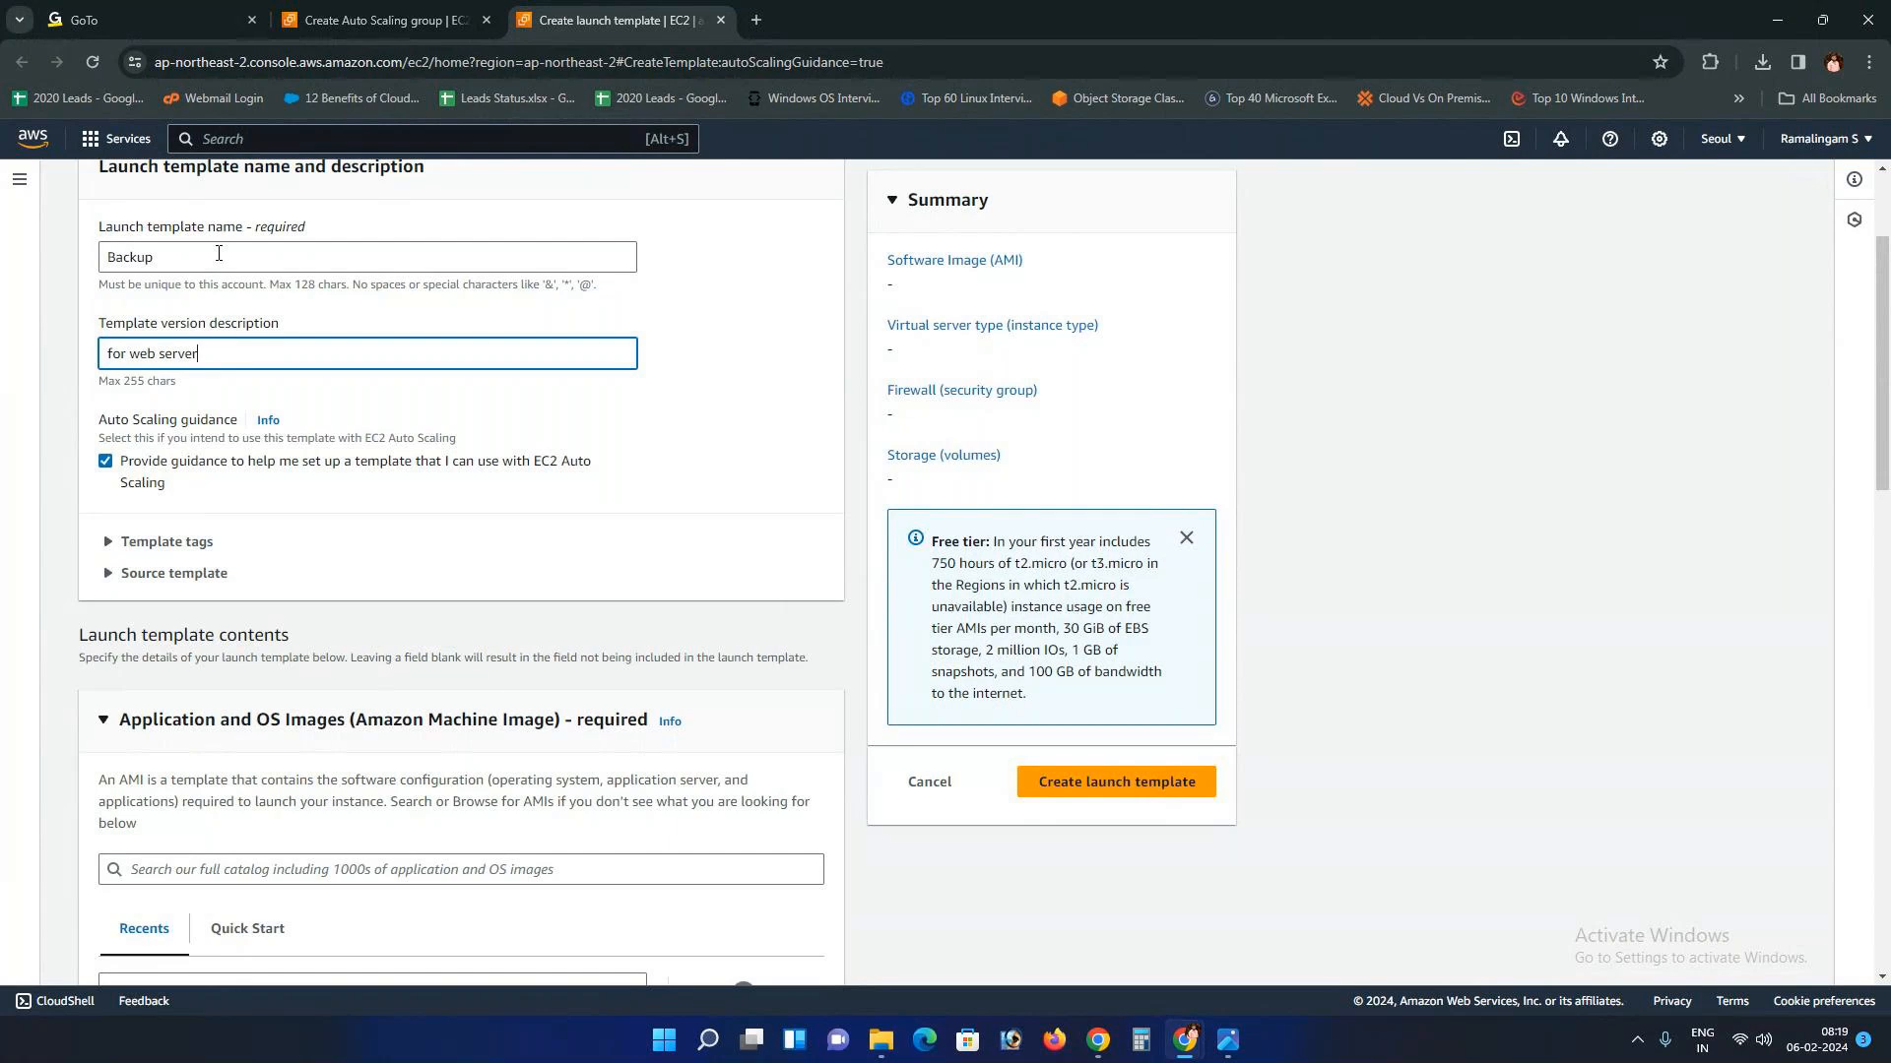
scroll(217, 286, "down", 2)
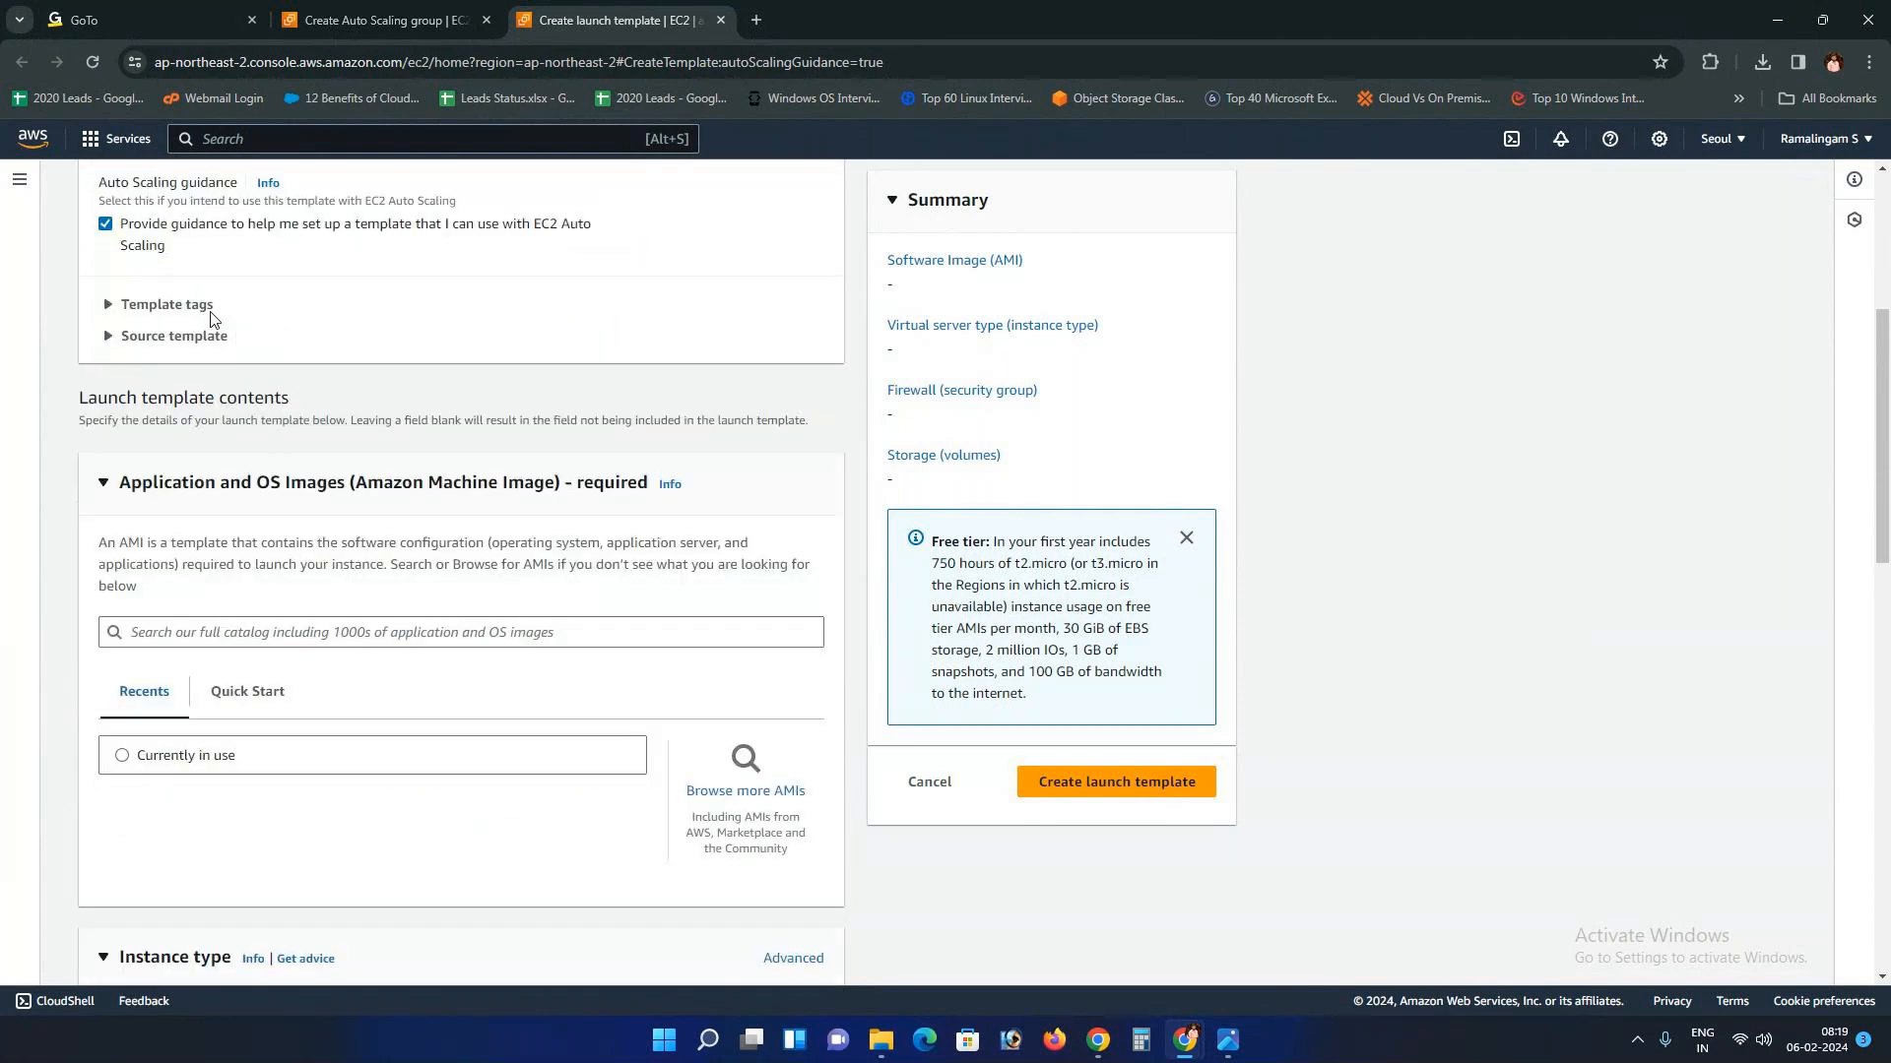
scroll(214, 319, "down", 2)
left_click(191, 483)
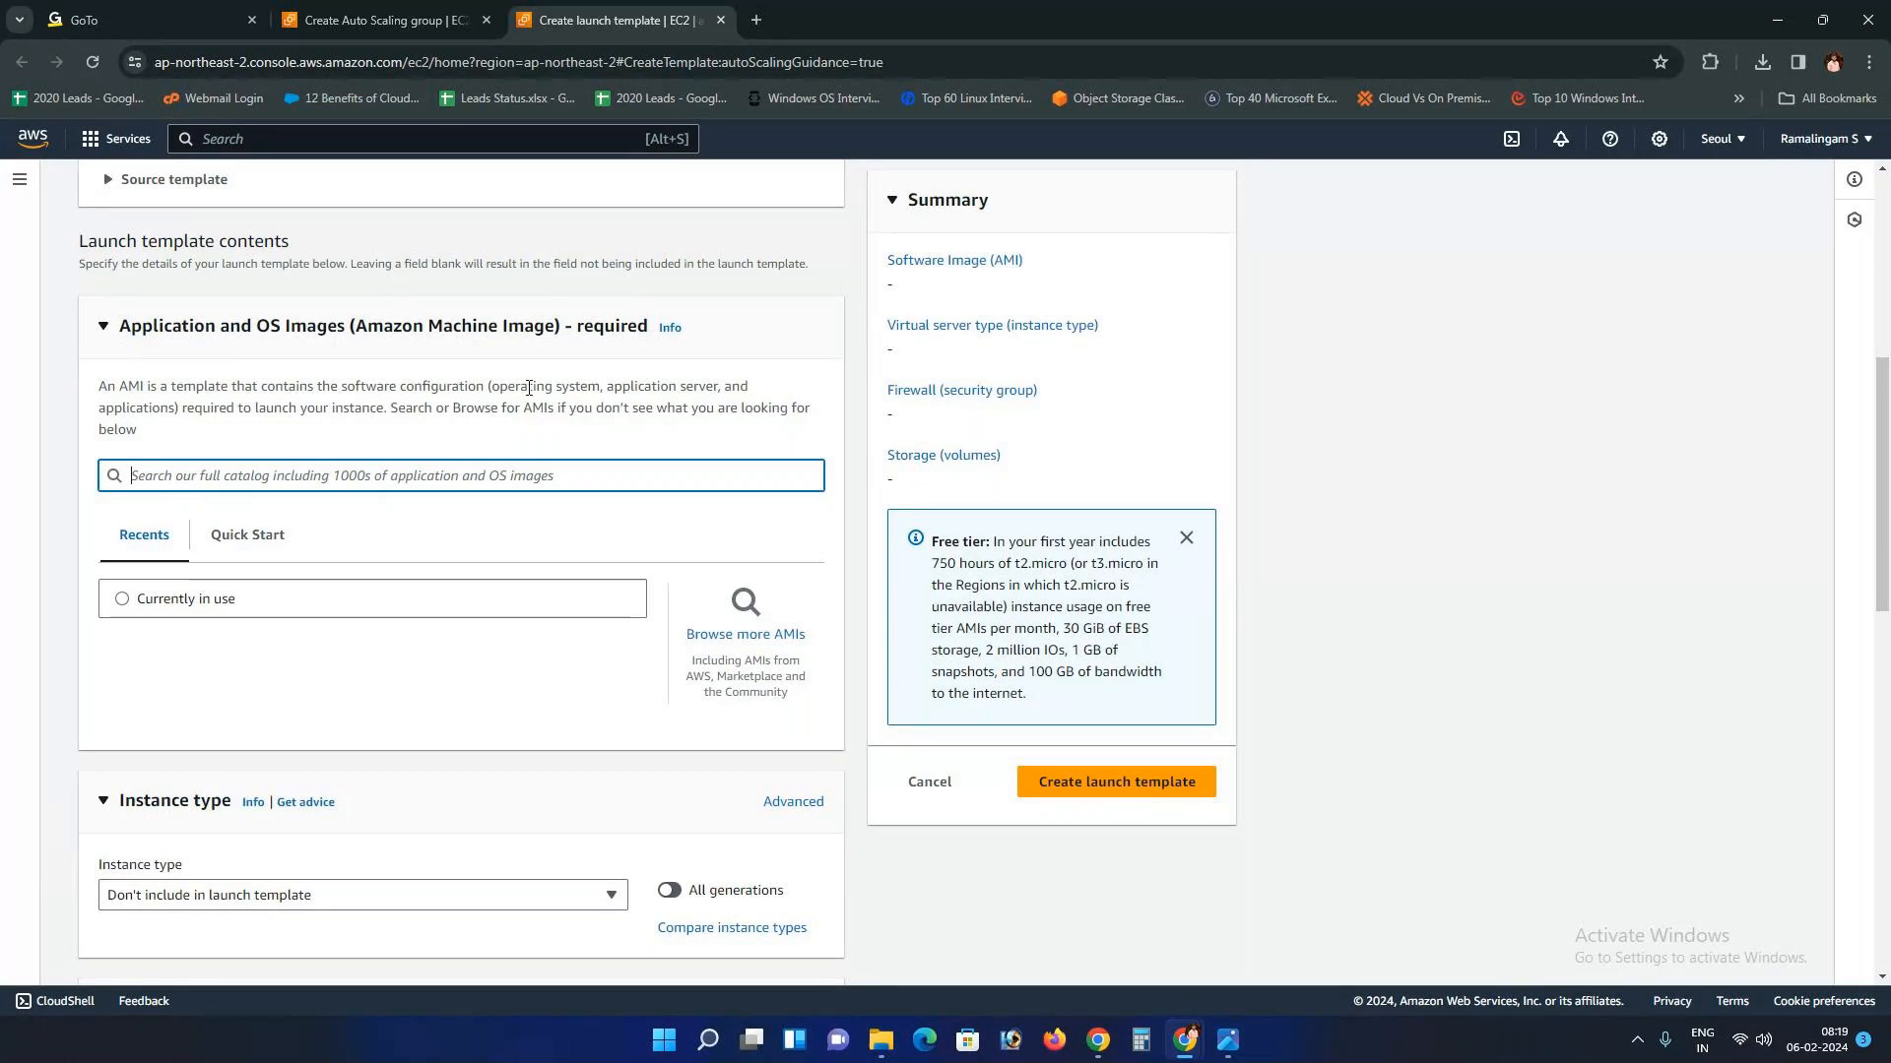
key("alt+Tab")
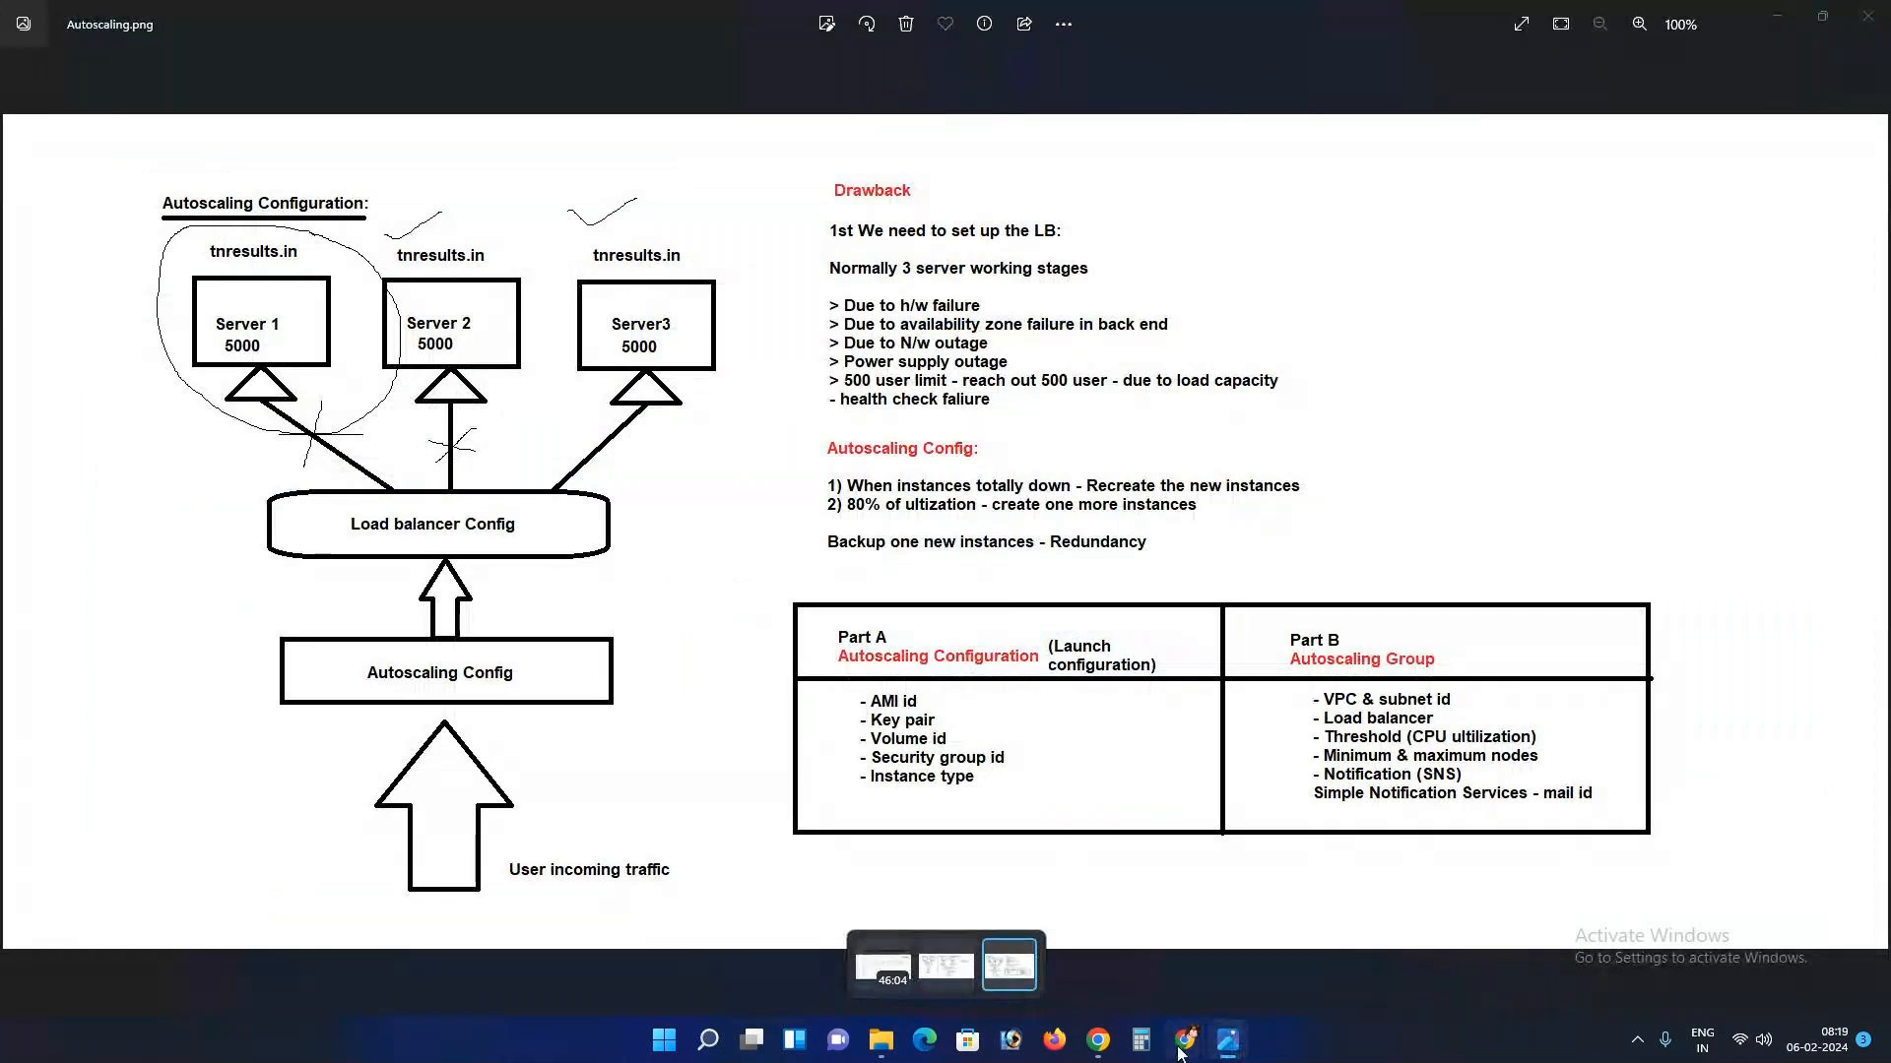
key("alt+Tab")
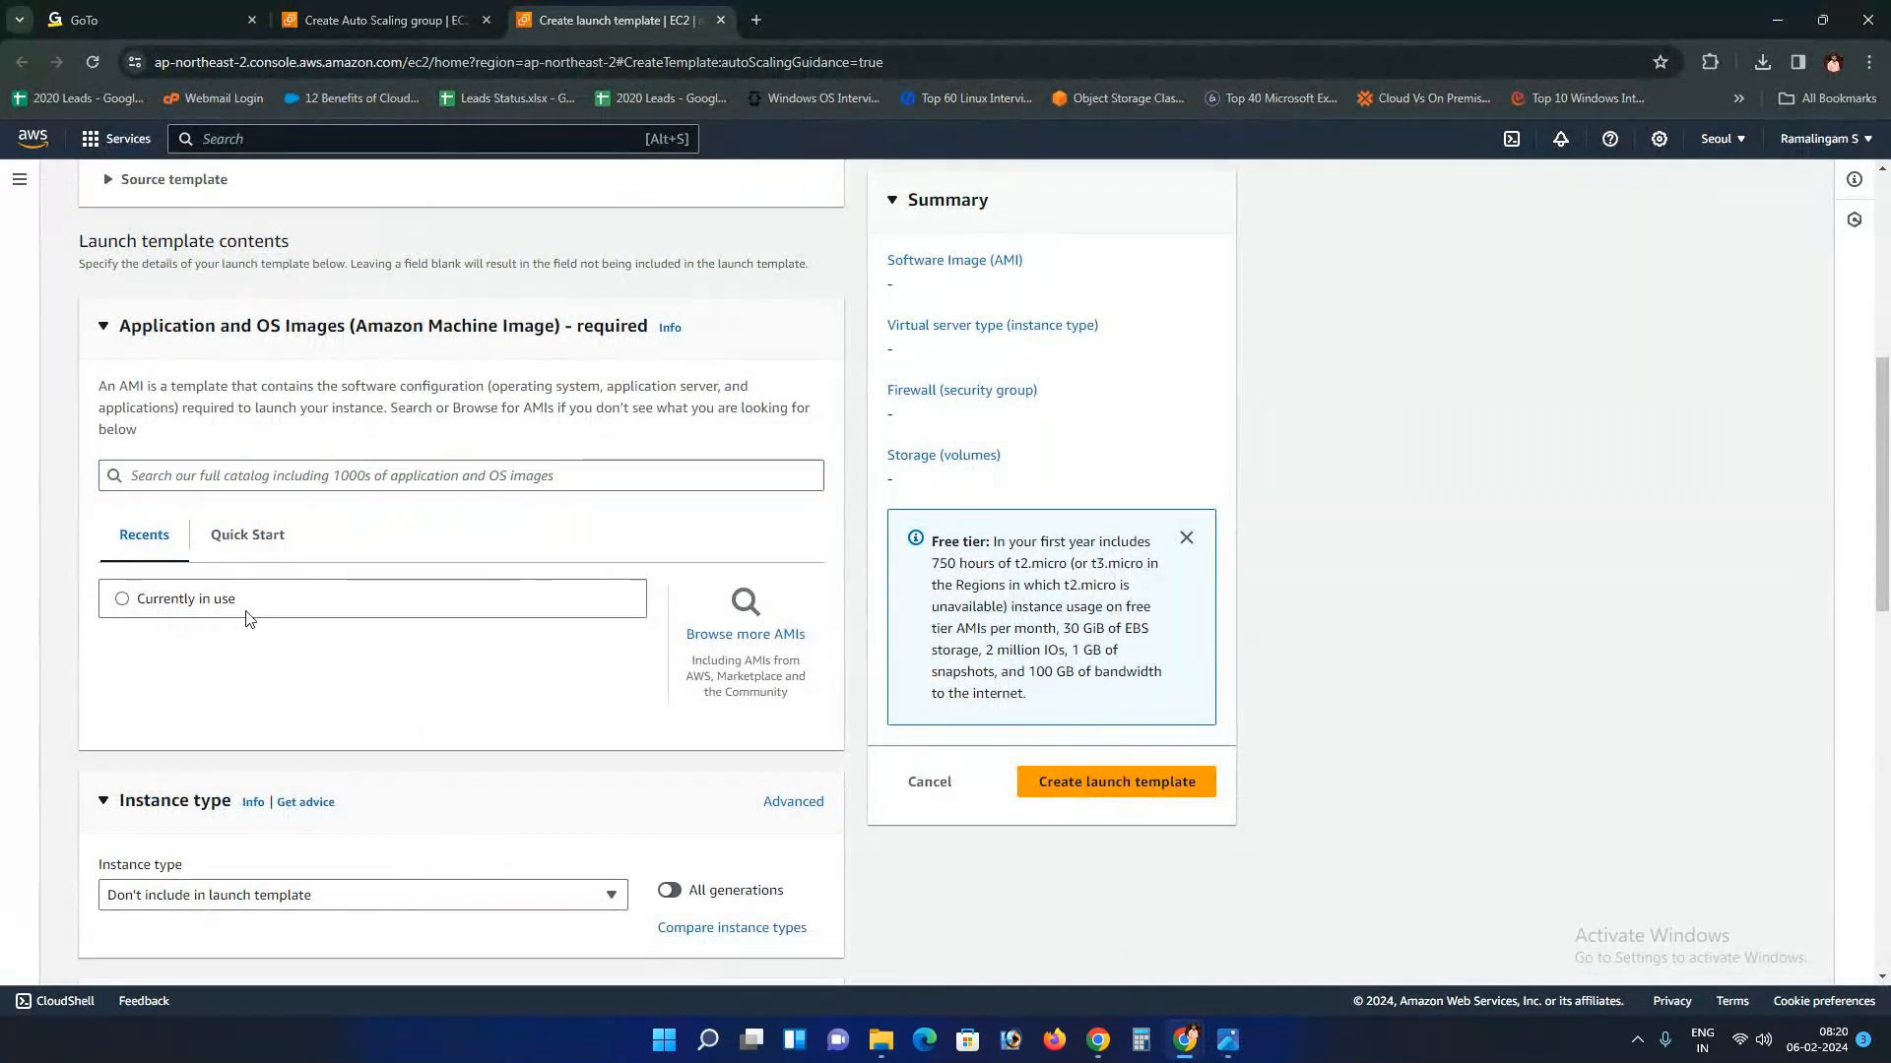
left_click(125, 601)
Step: Note the template's AMI ID and open the EC2 Instances list in a new tab
scroll(295, 645, "down", 3)
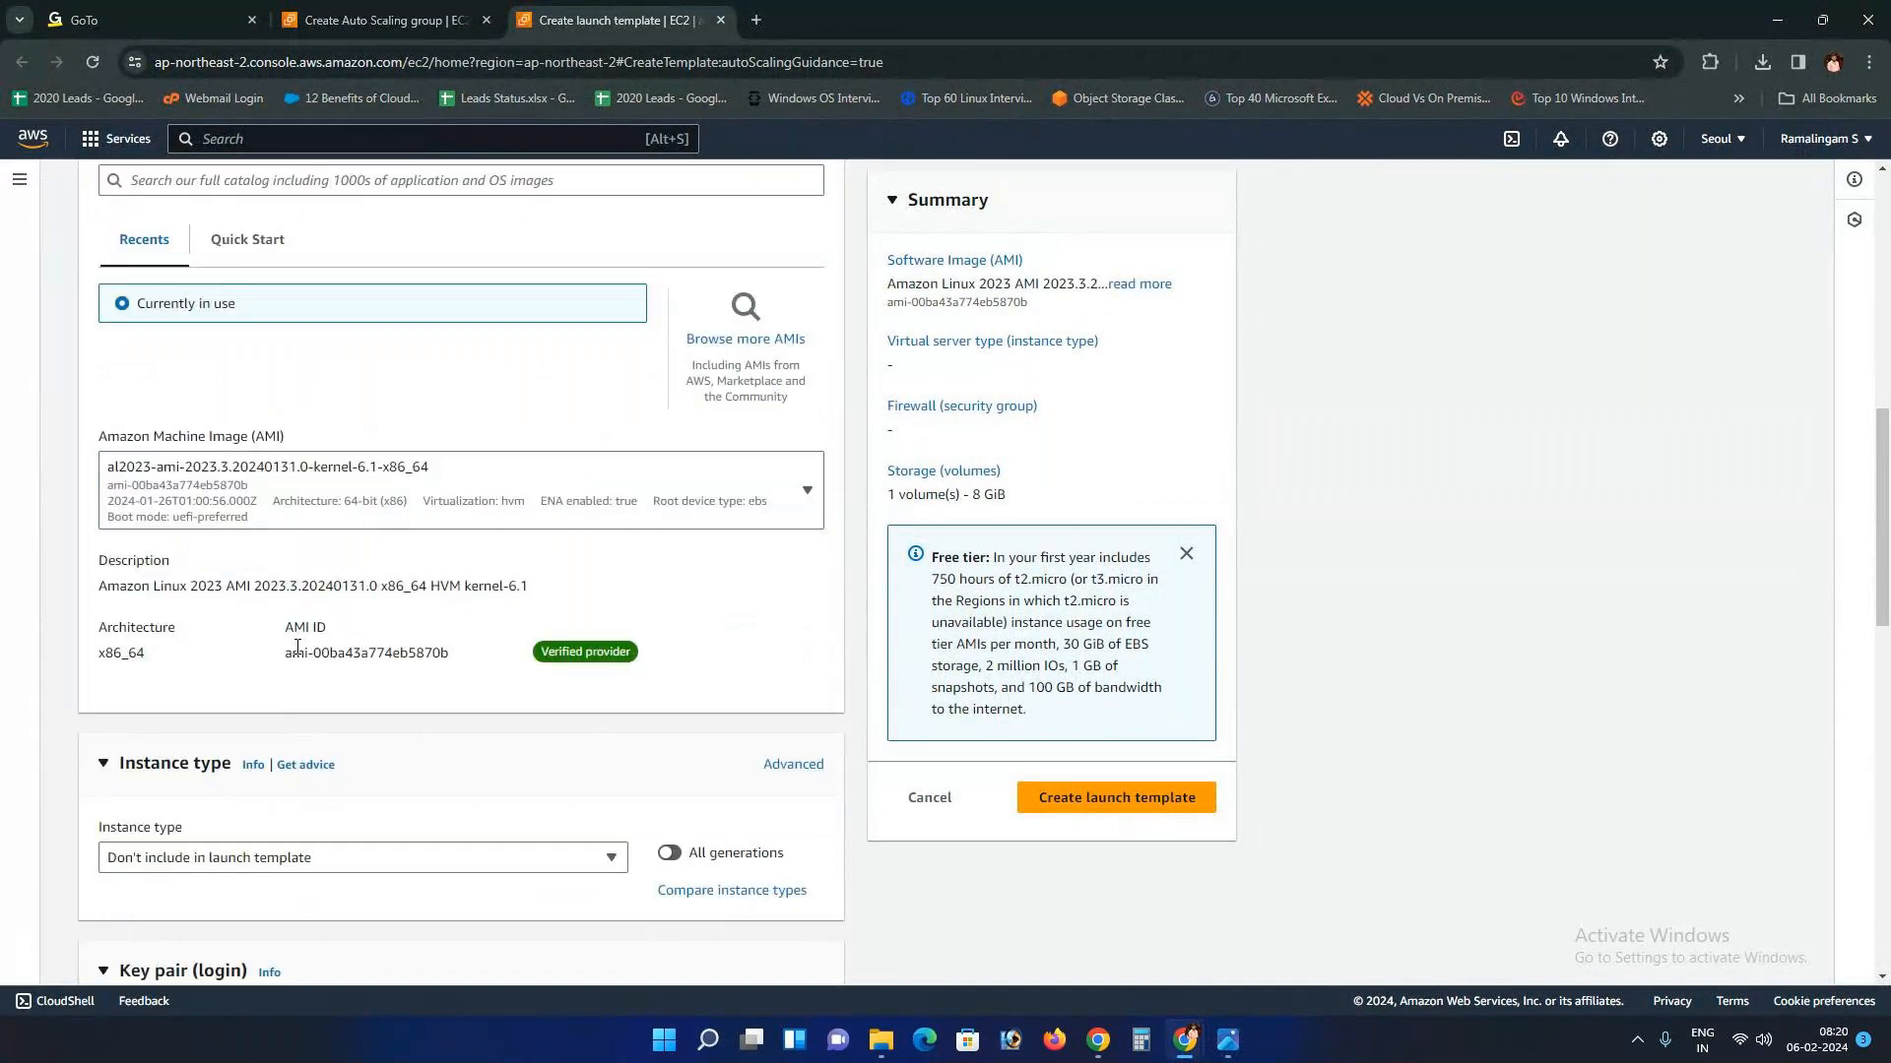
left_click_drag(291, 661, 450, 662)
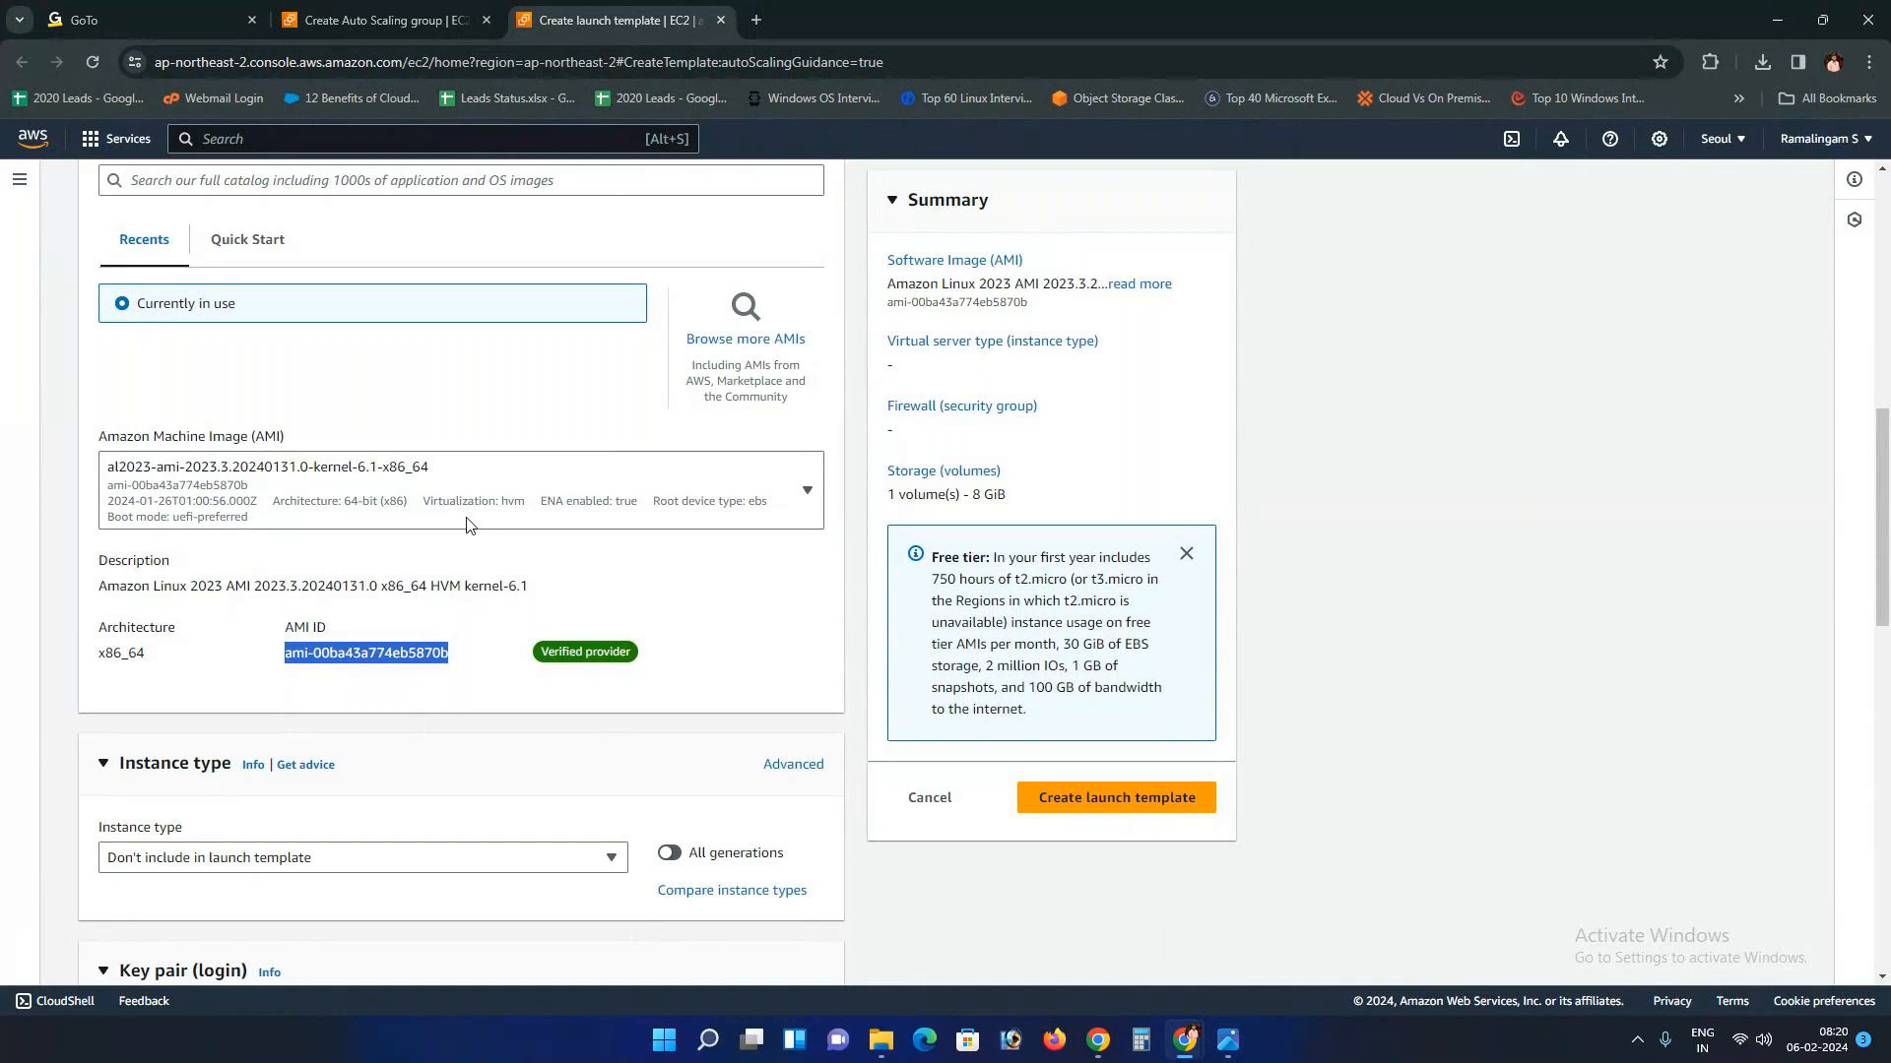
left_click(304, 146)
type("ec2")
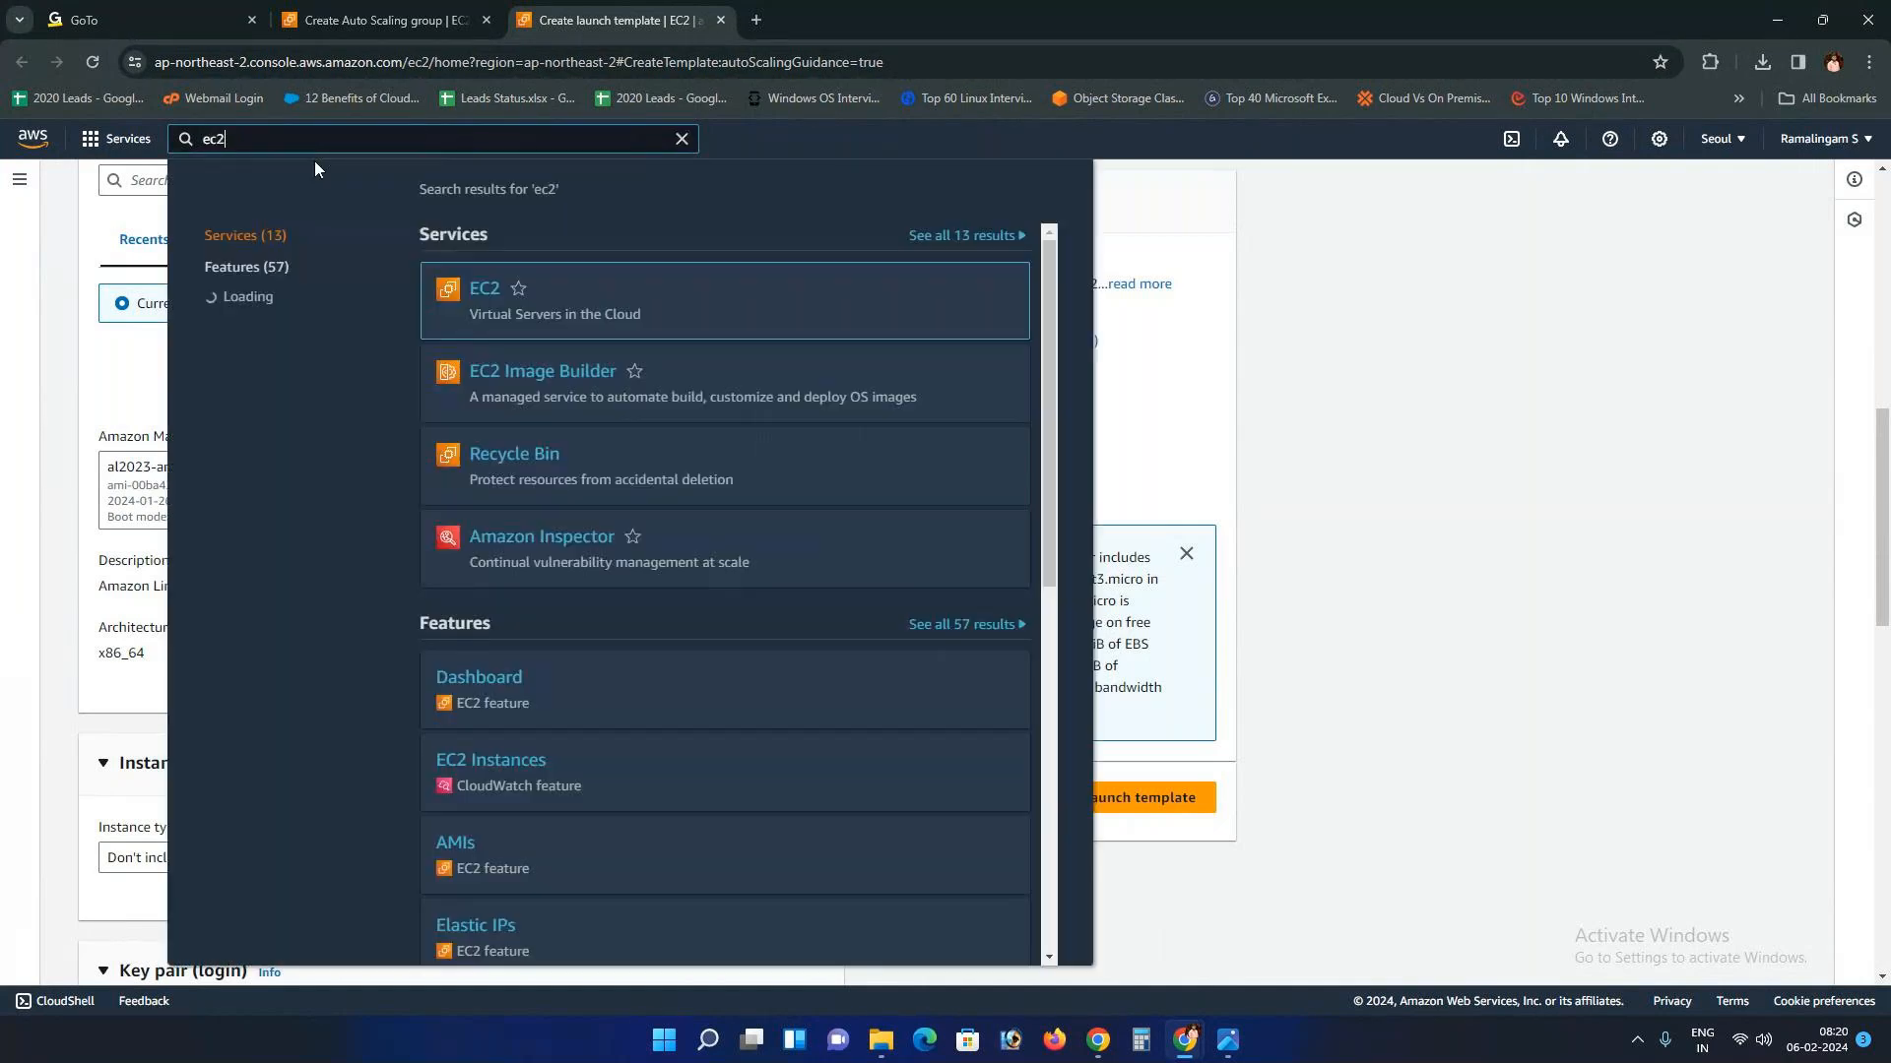
right_click(487, 291)
left_click(540, 303)
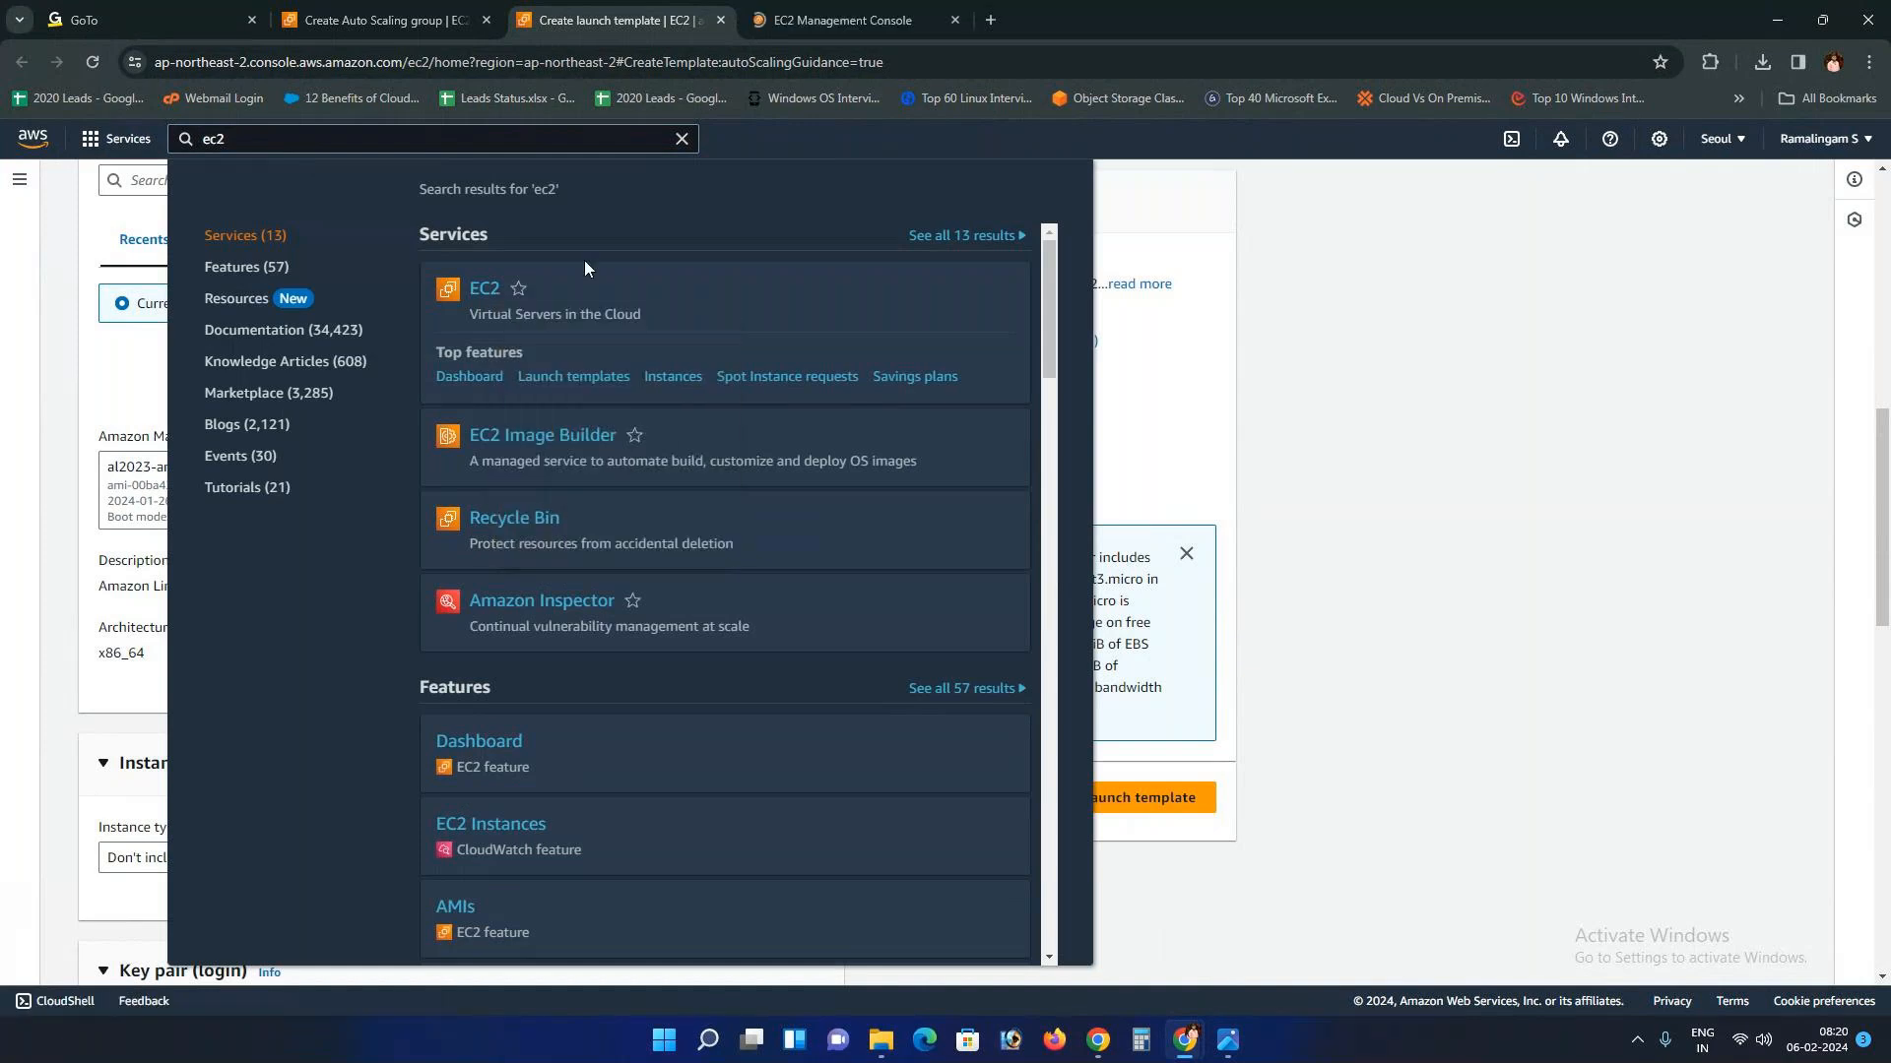
left_click(809, 9)
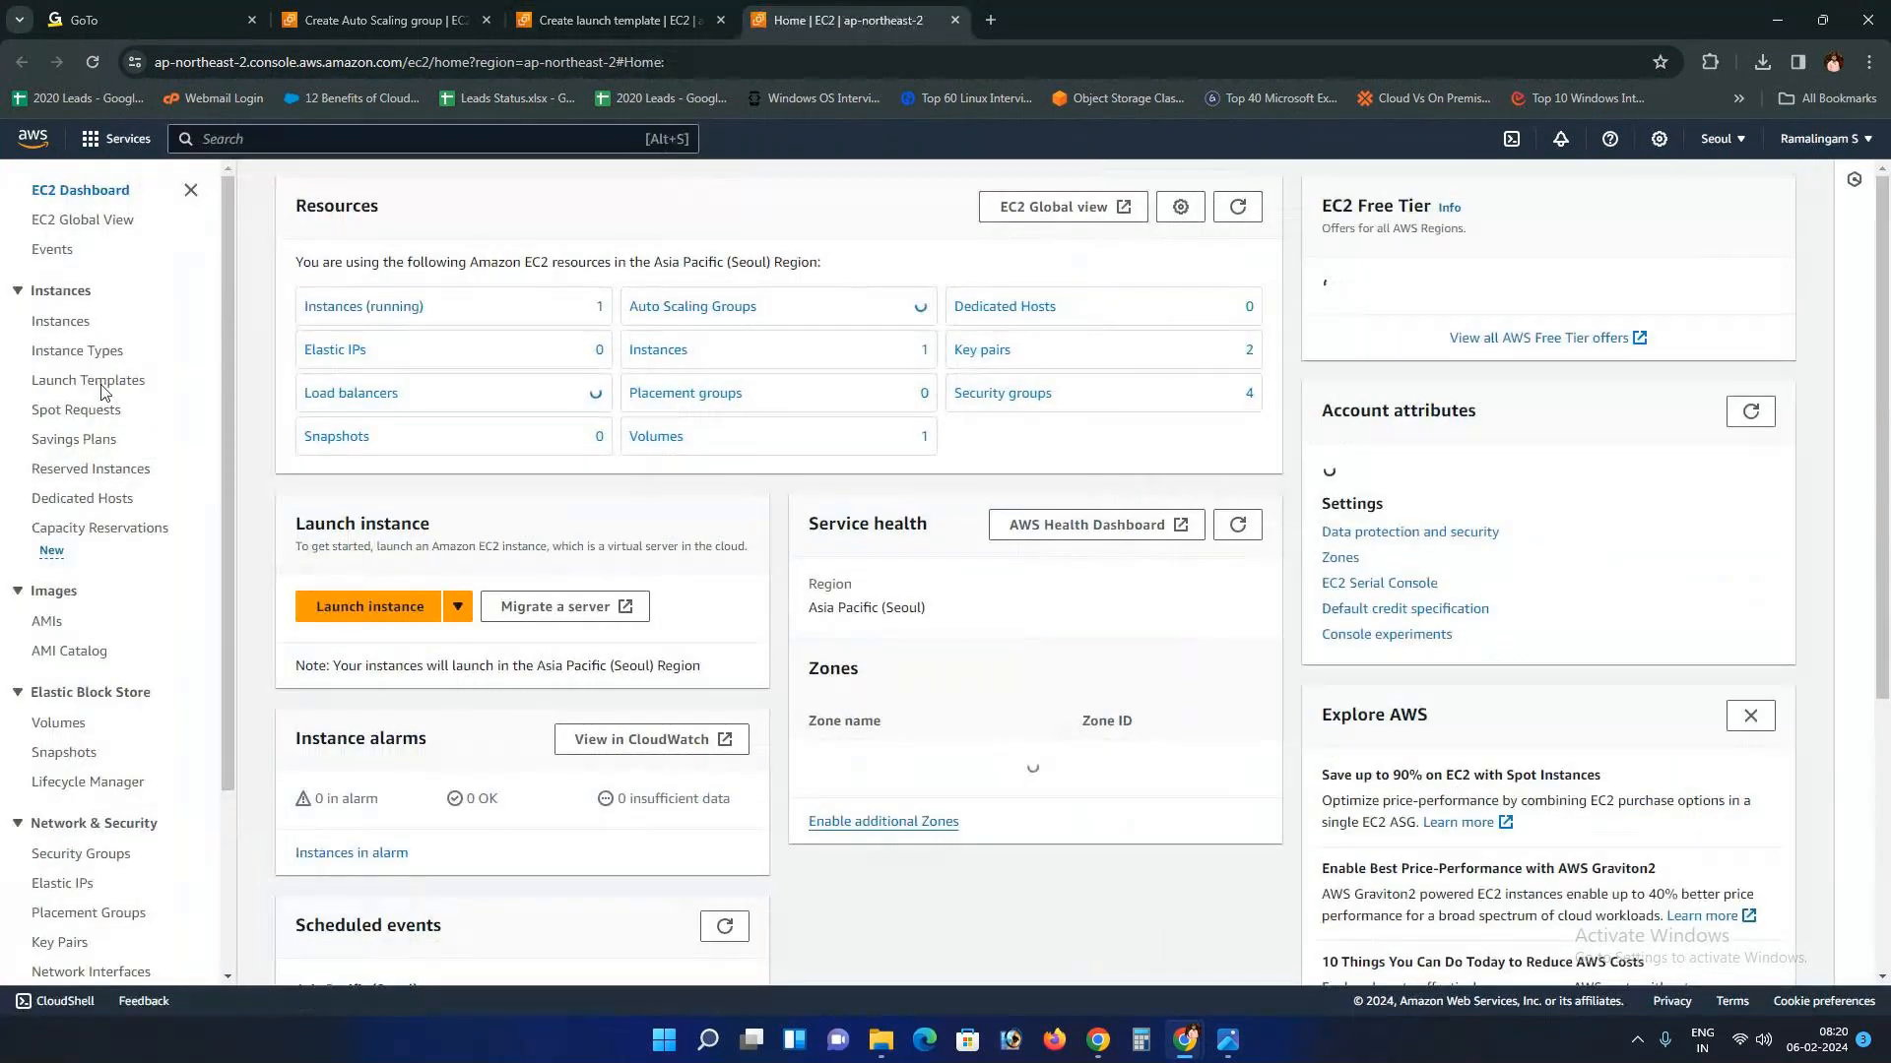
left_click(59, 323)
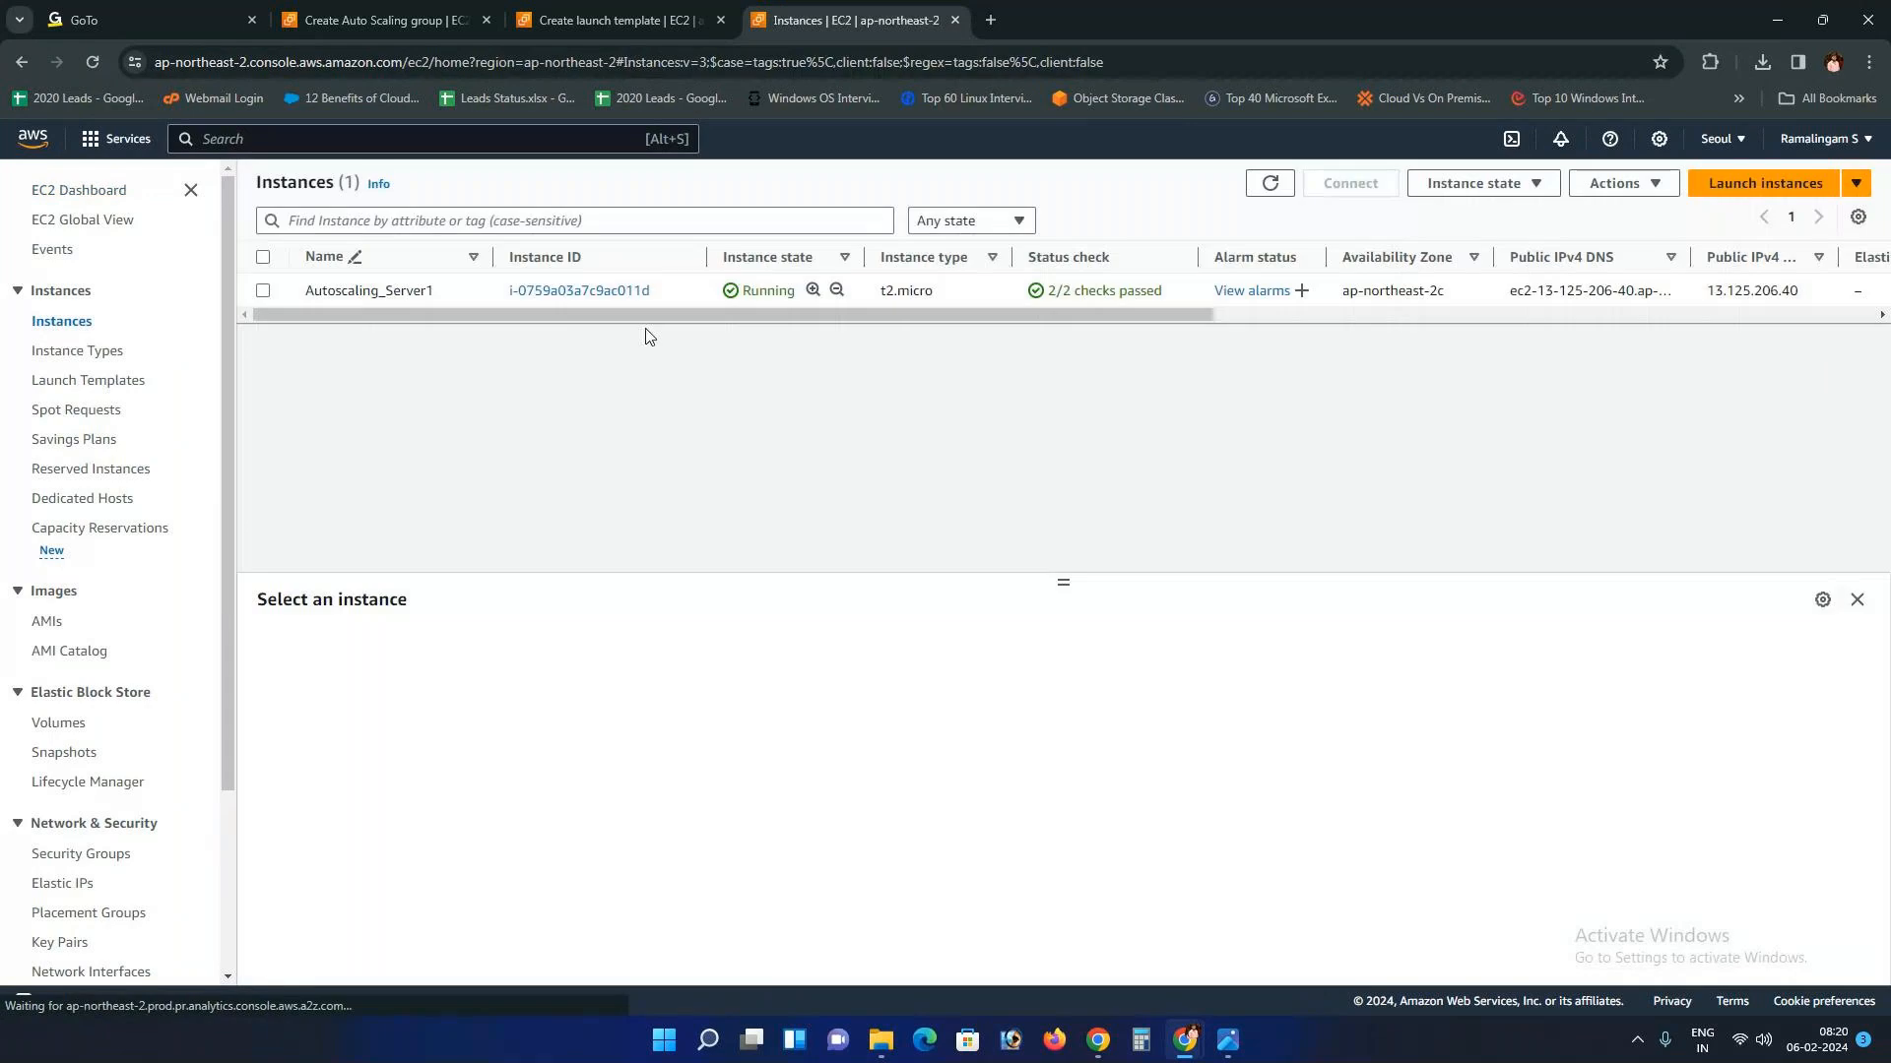
left_click(616, 8)
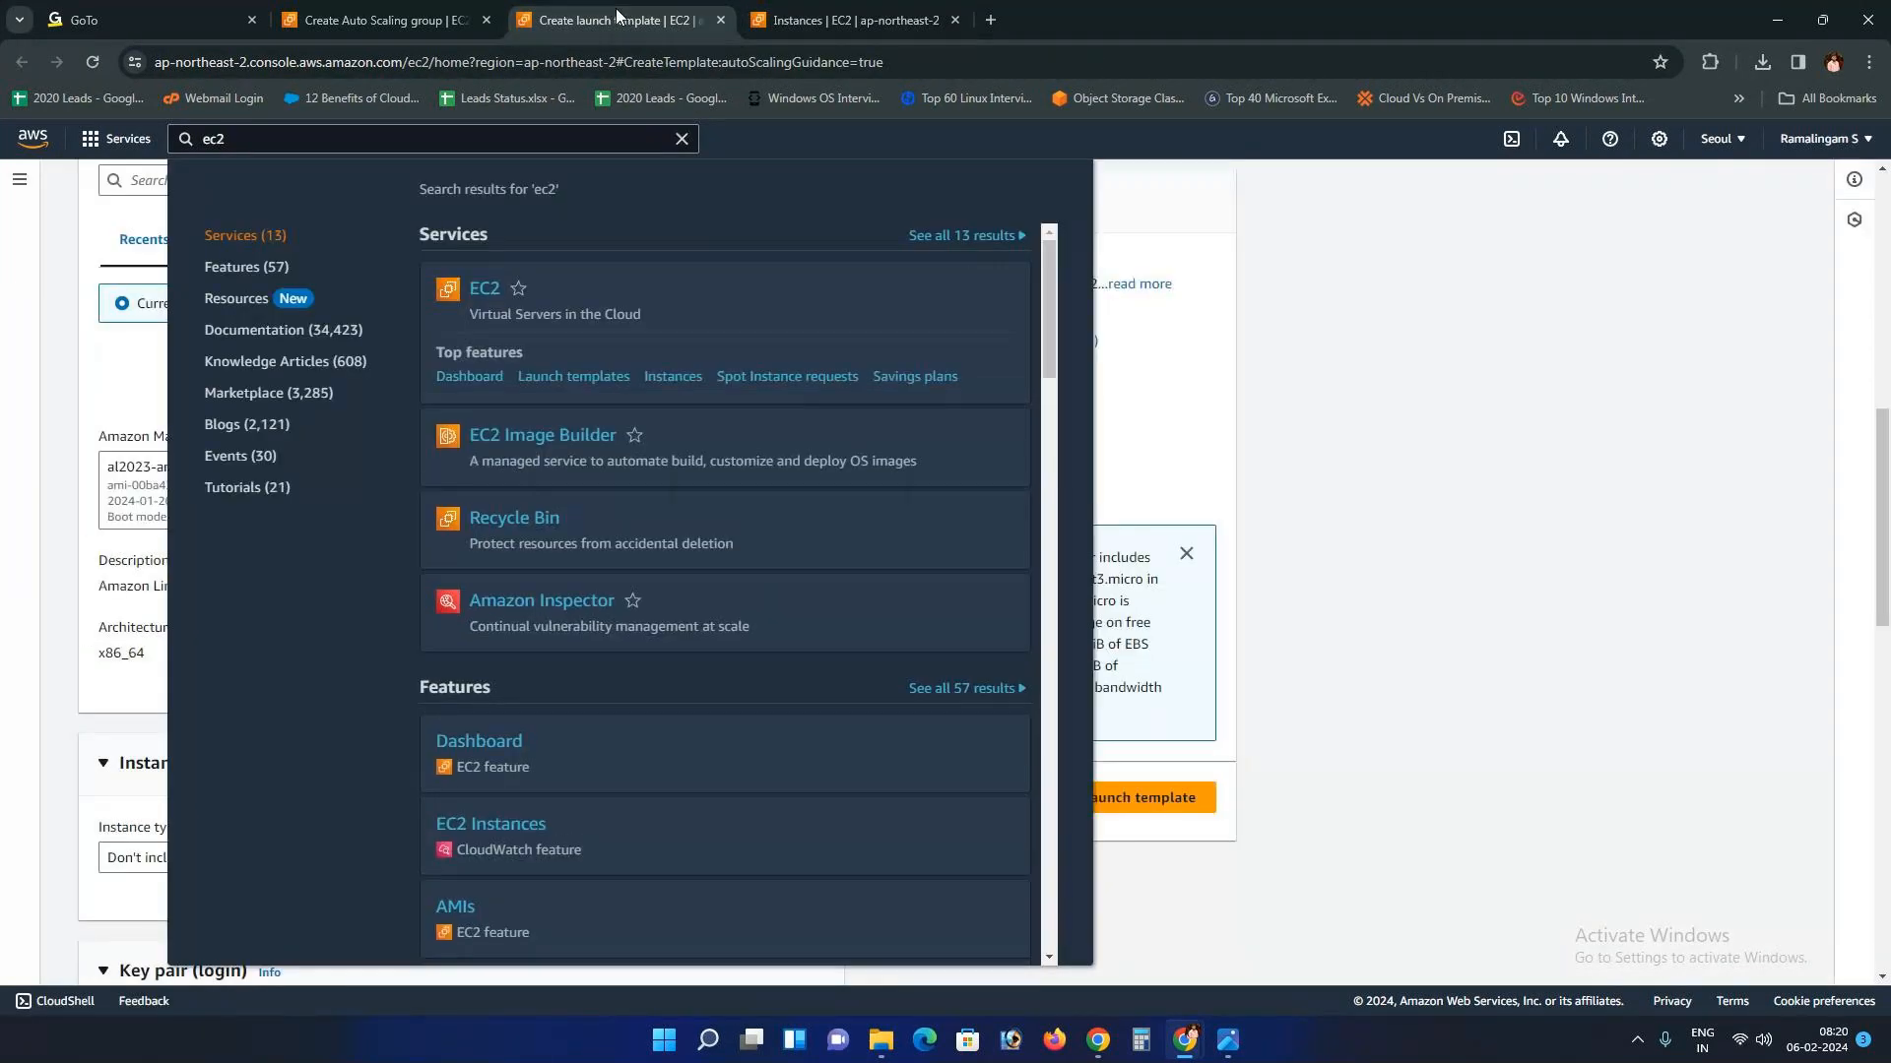
left_click(539, 364)
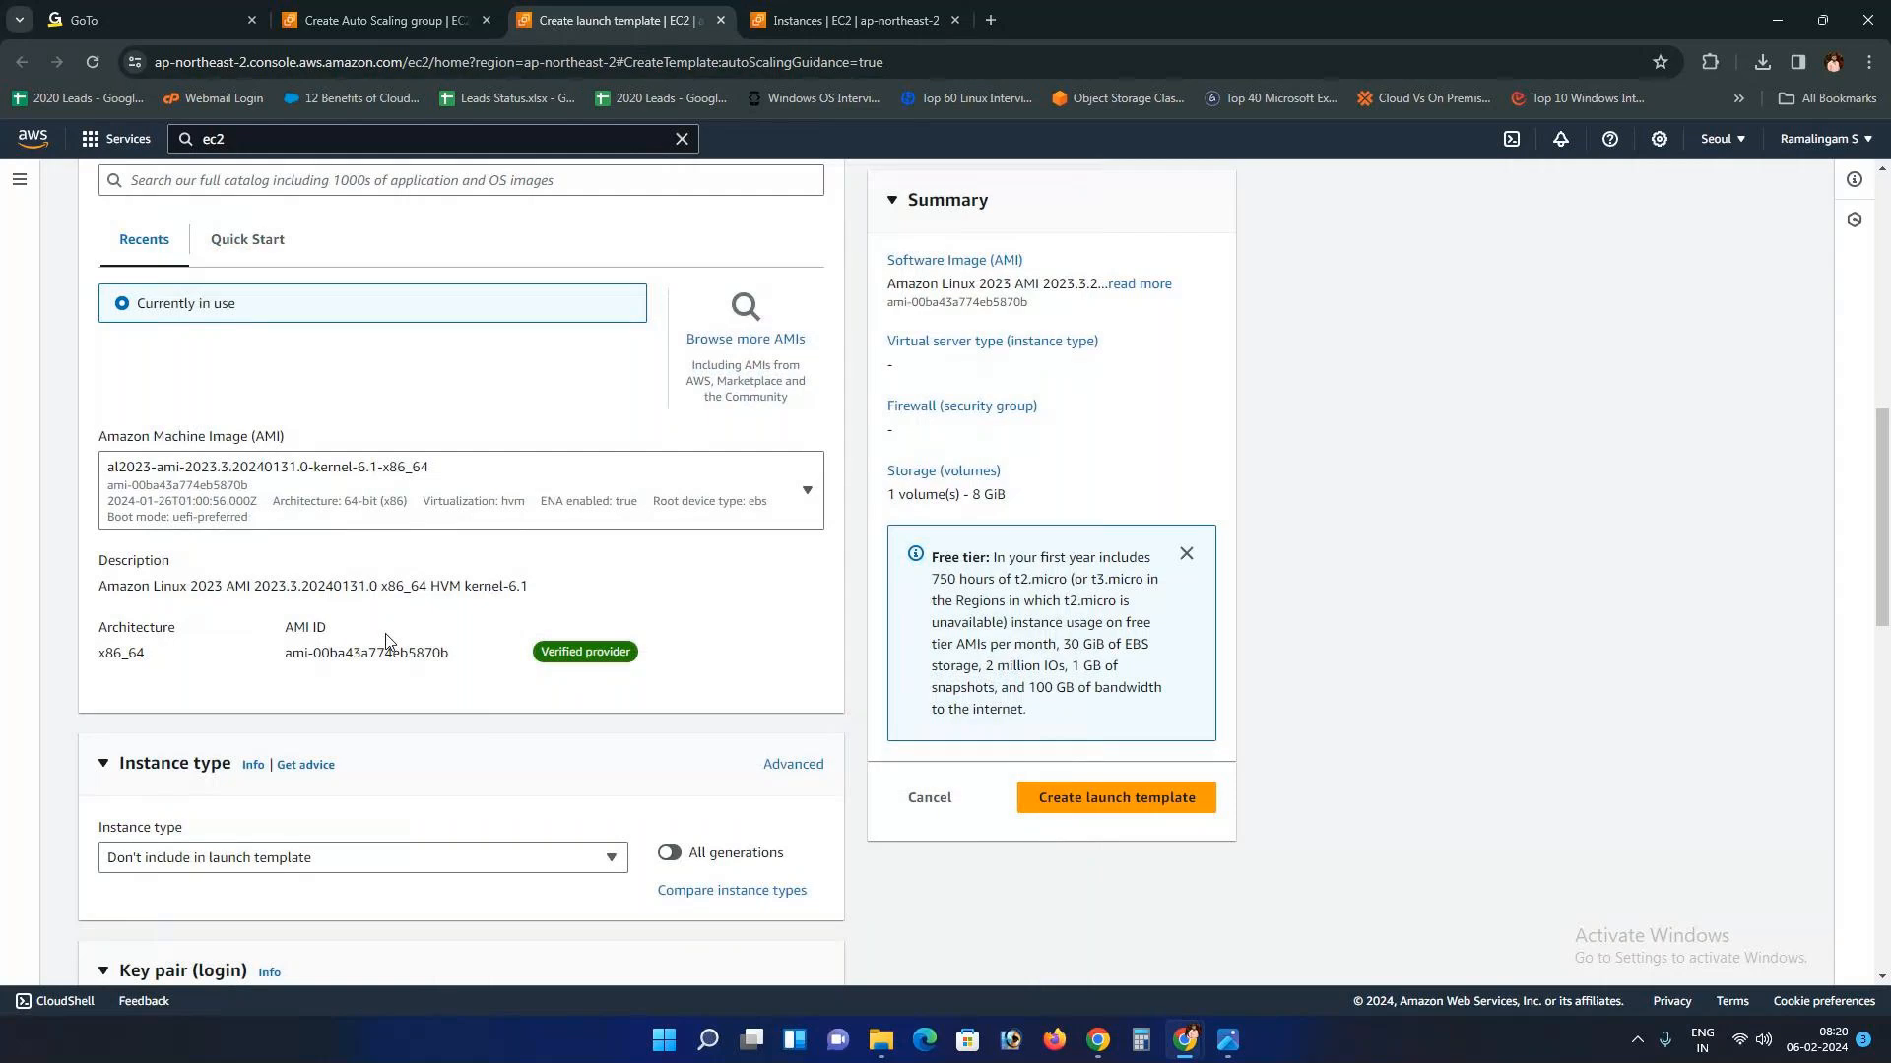
Step: Browse the template's Quick Start and currently-used AMI options
scroll(403, 640, "up", 2)
scroll(433, 658, "down", 2)
scroll(357, 675, "up", 3)
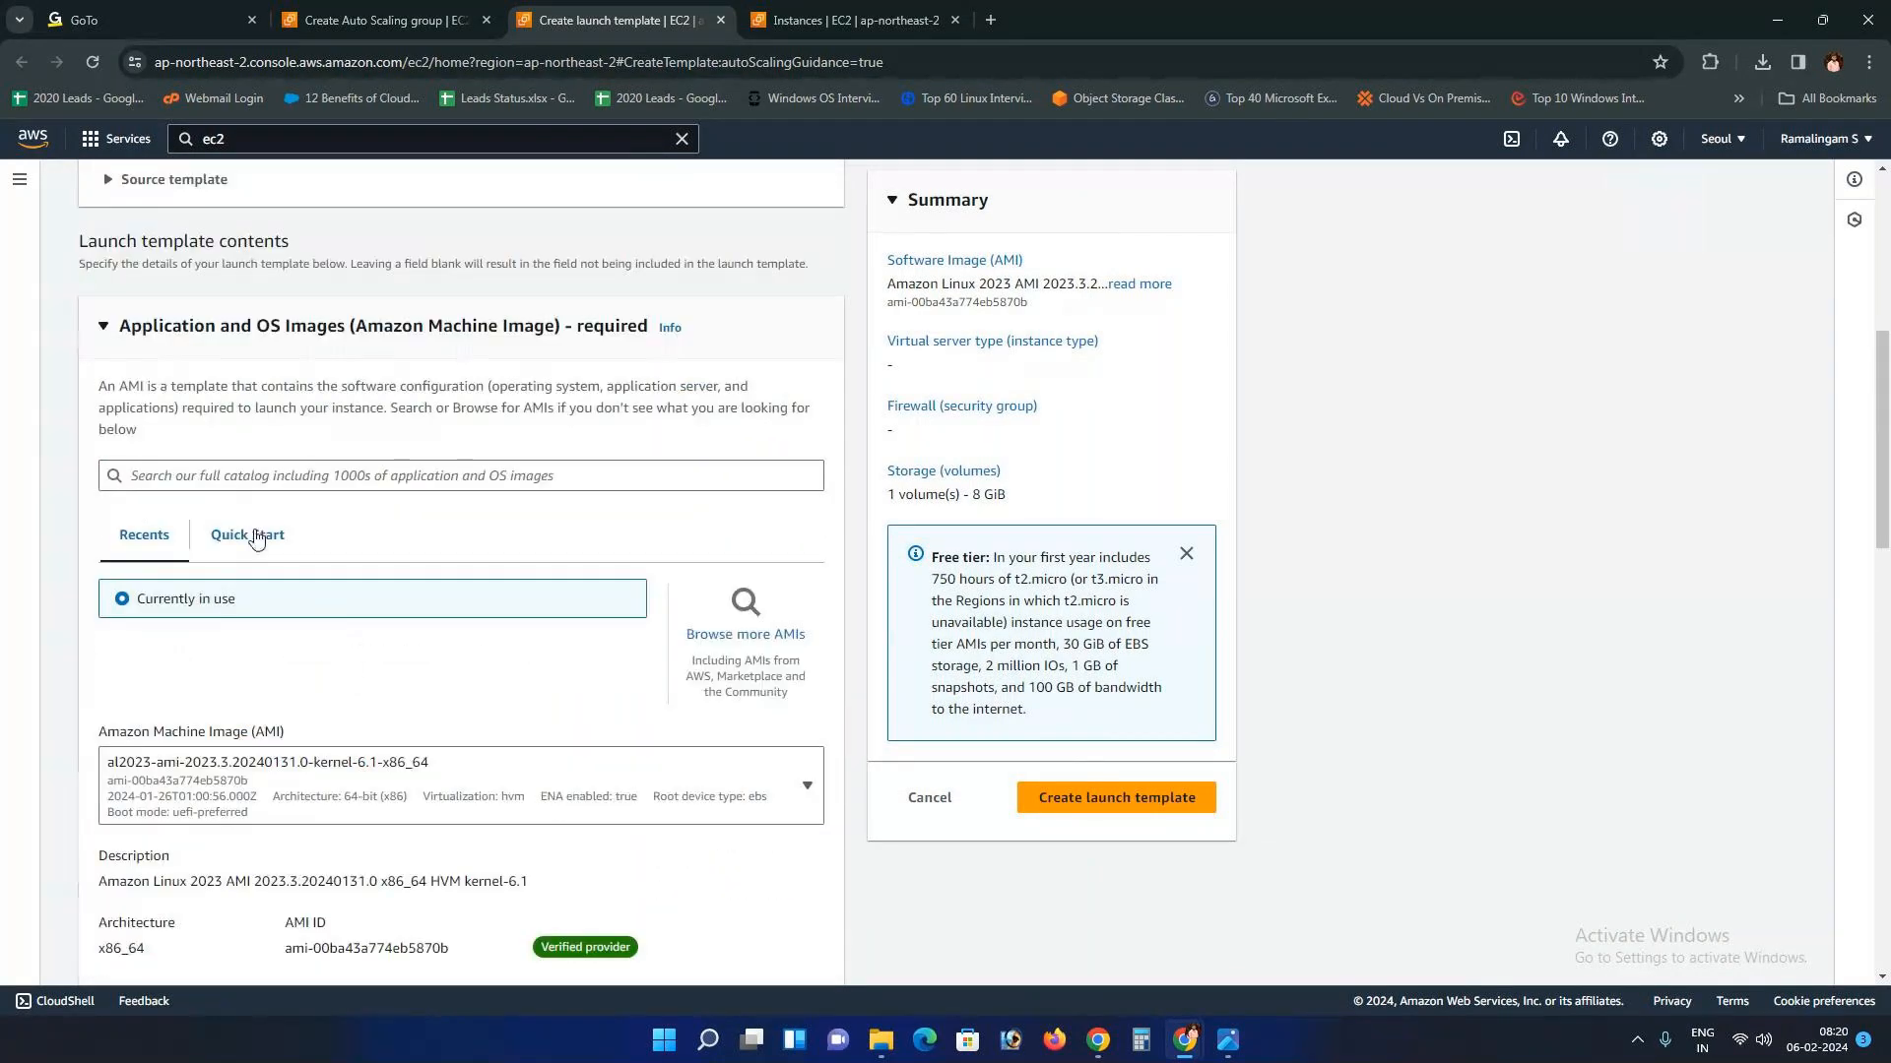
left_click(253, 534)
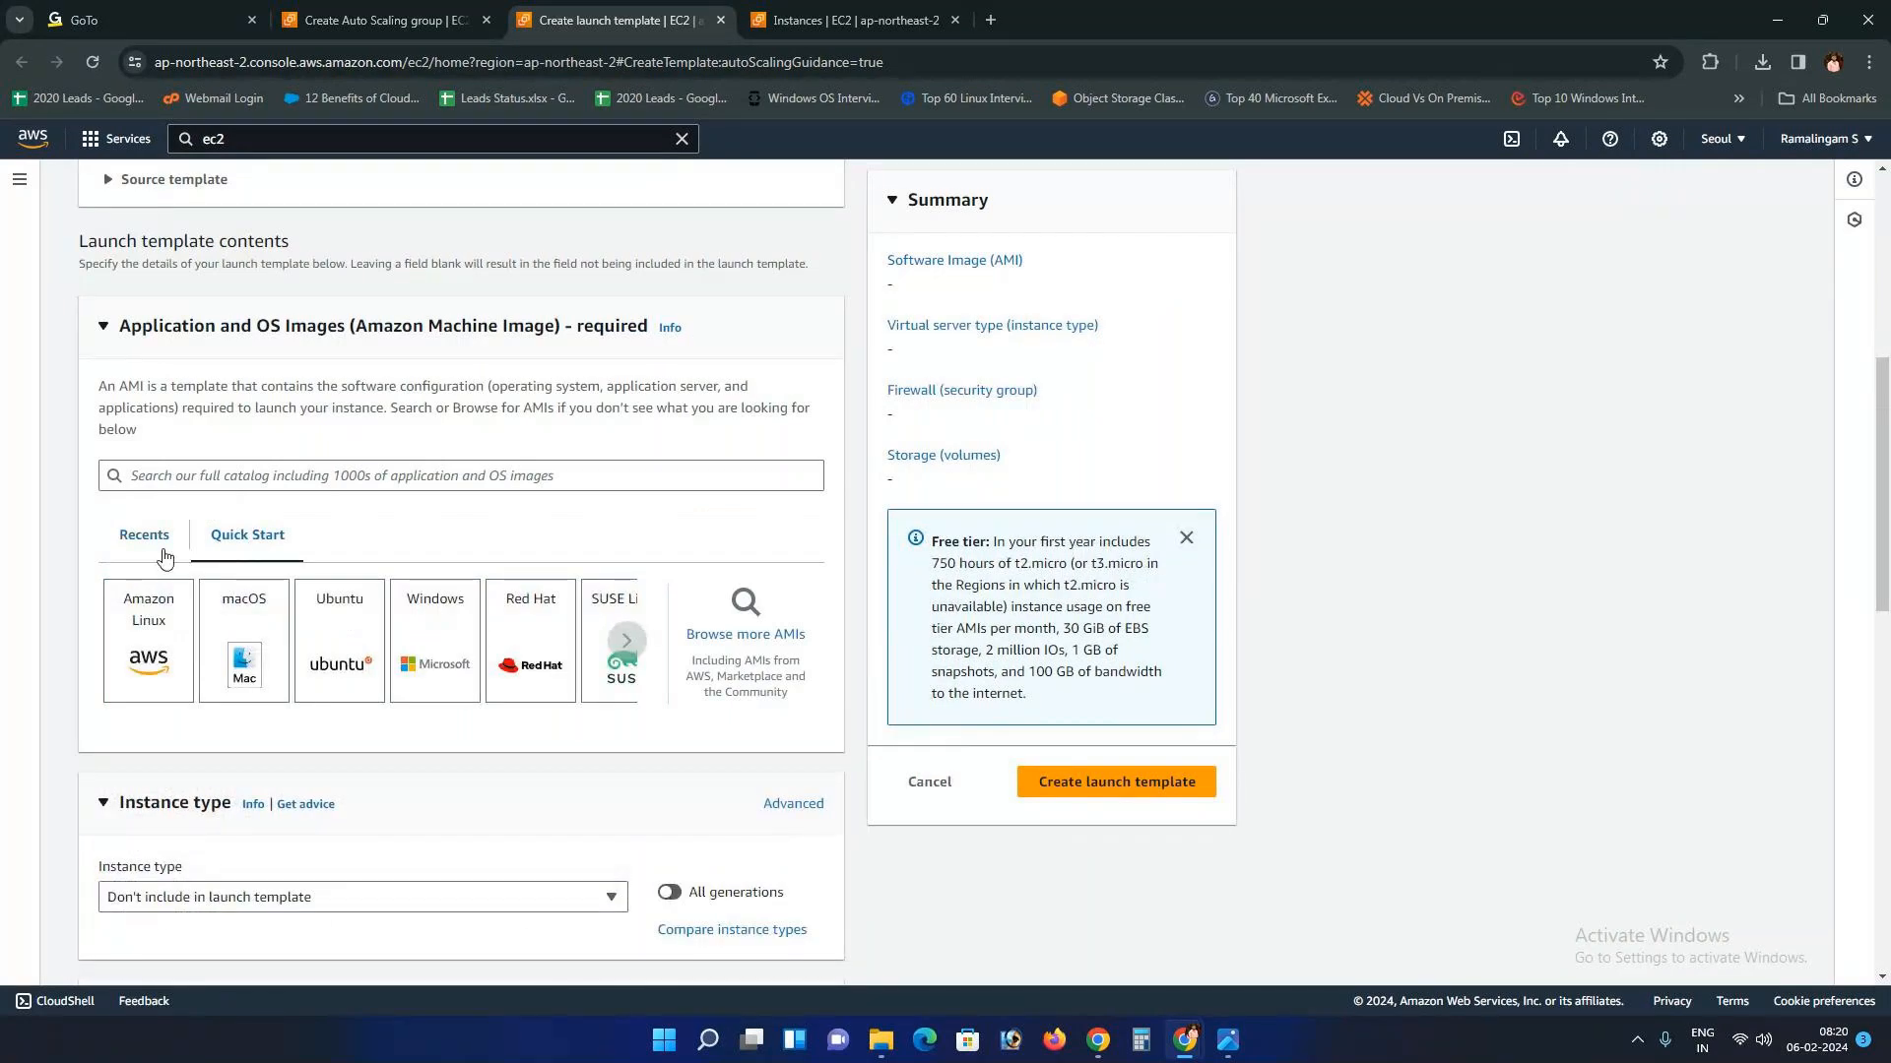
left_click(155, 547)
scroll(325, 611, "down", 3)
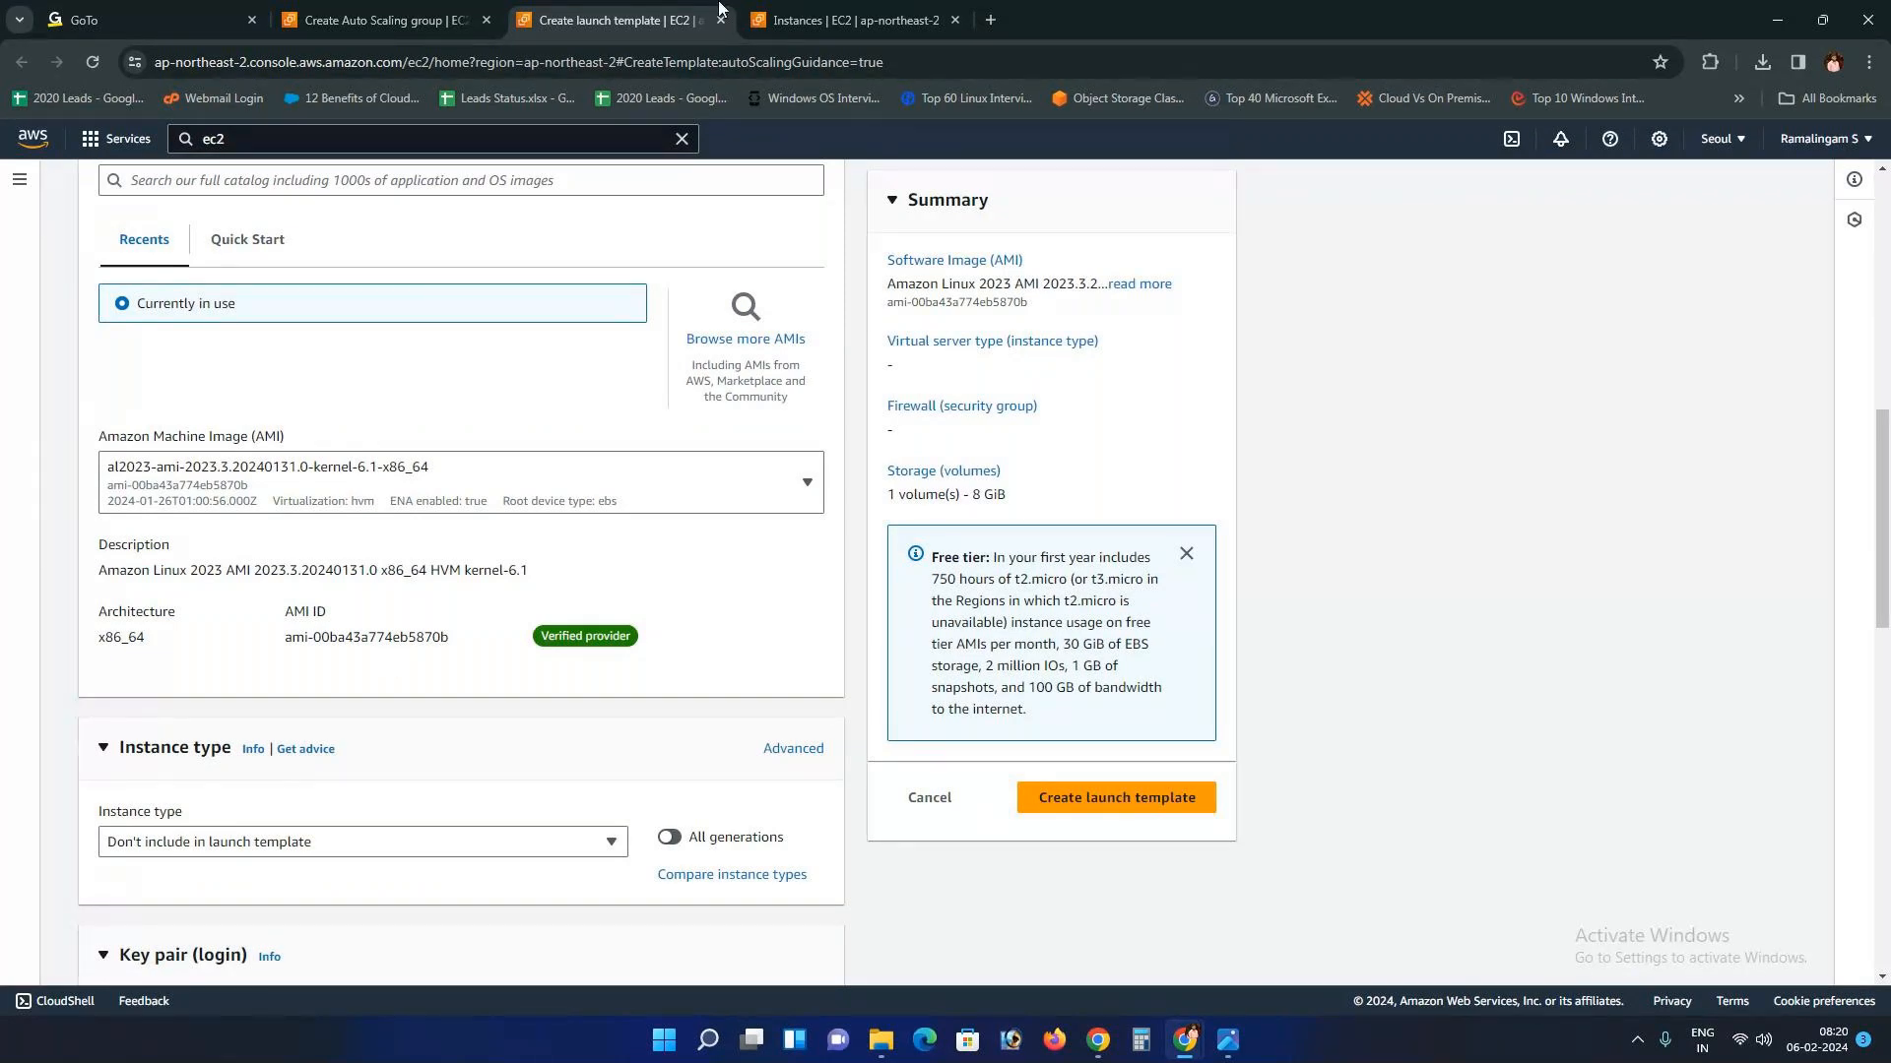
Step: Open Launch instances in the second tab and compare its AMI ID with the template's
left_click(847, 20)
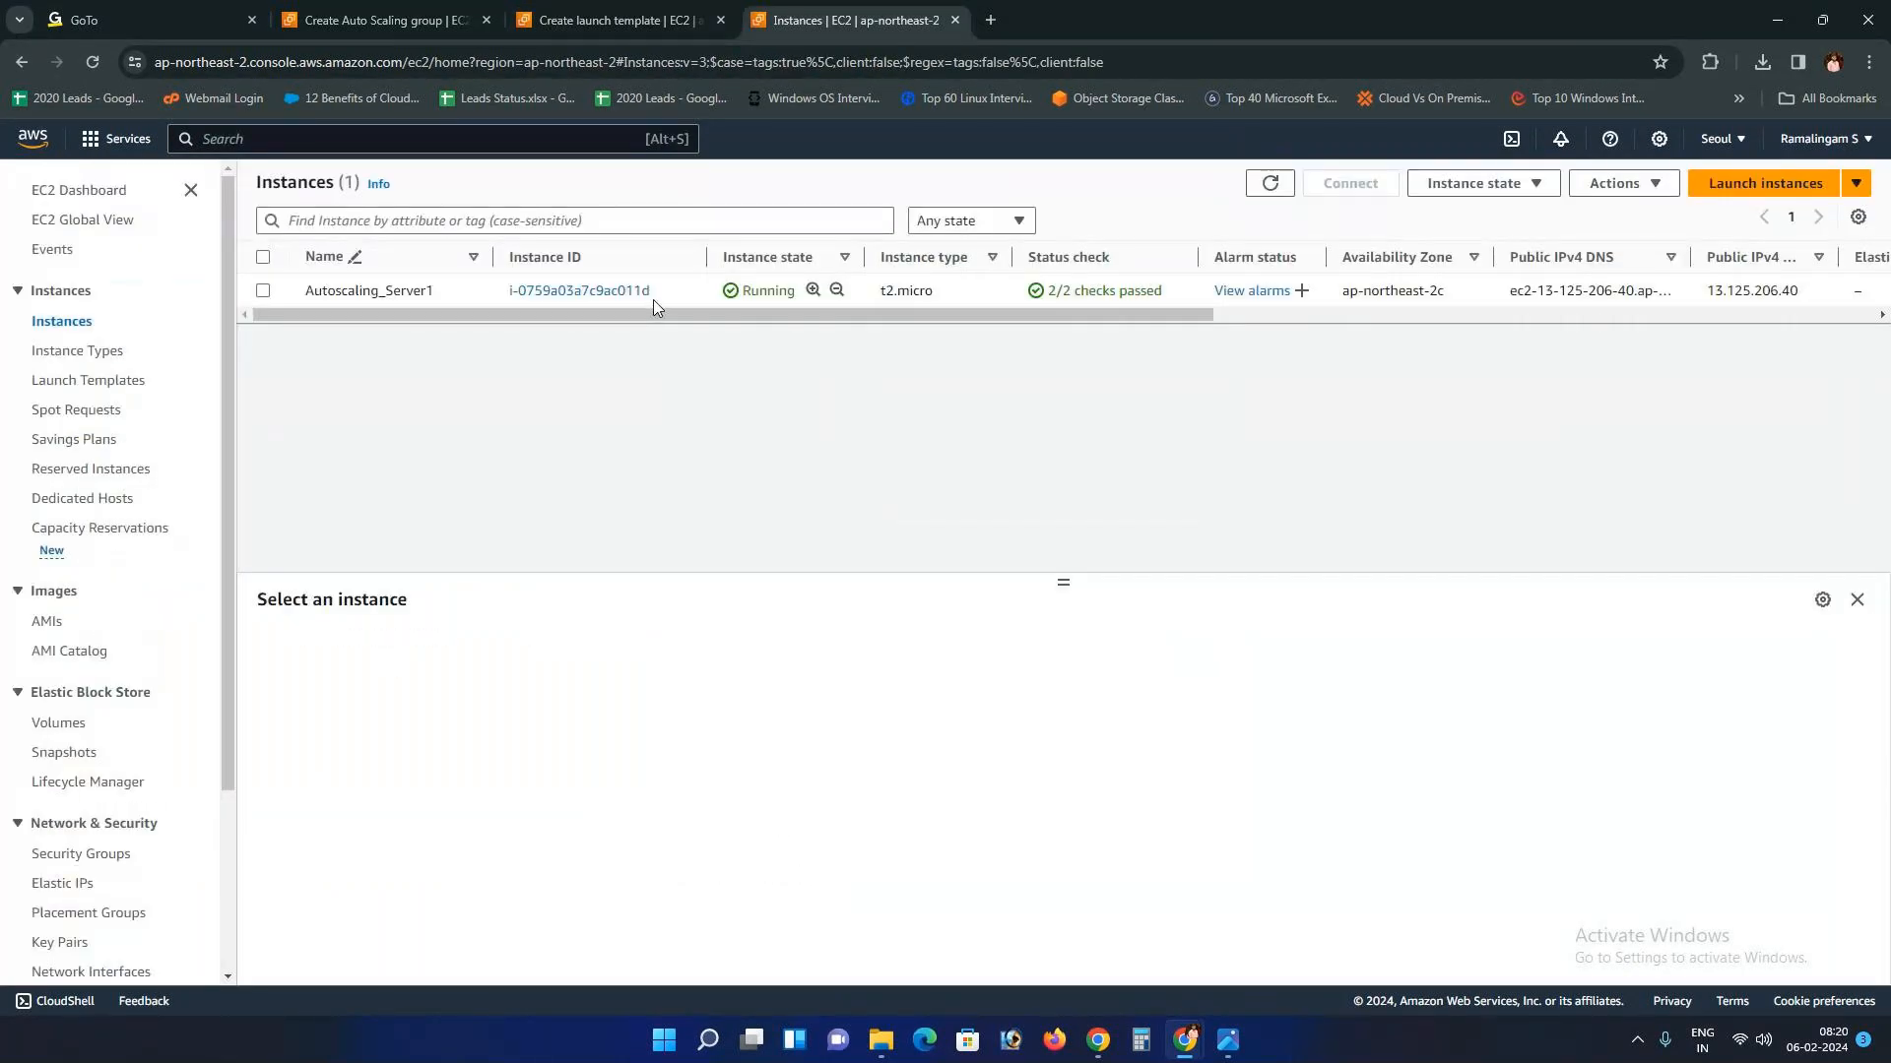
left_click(576, 18)
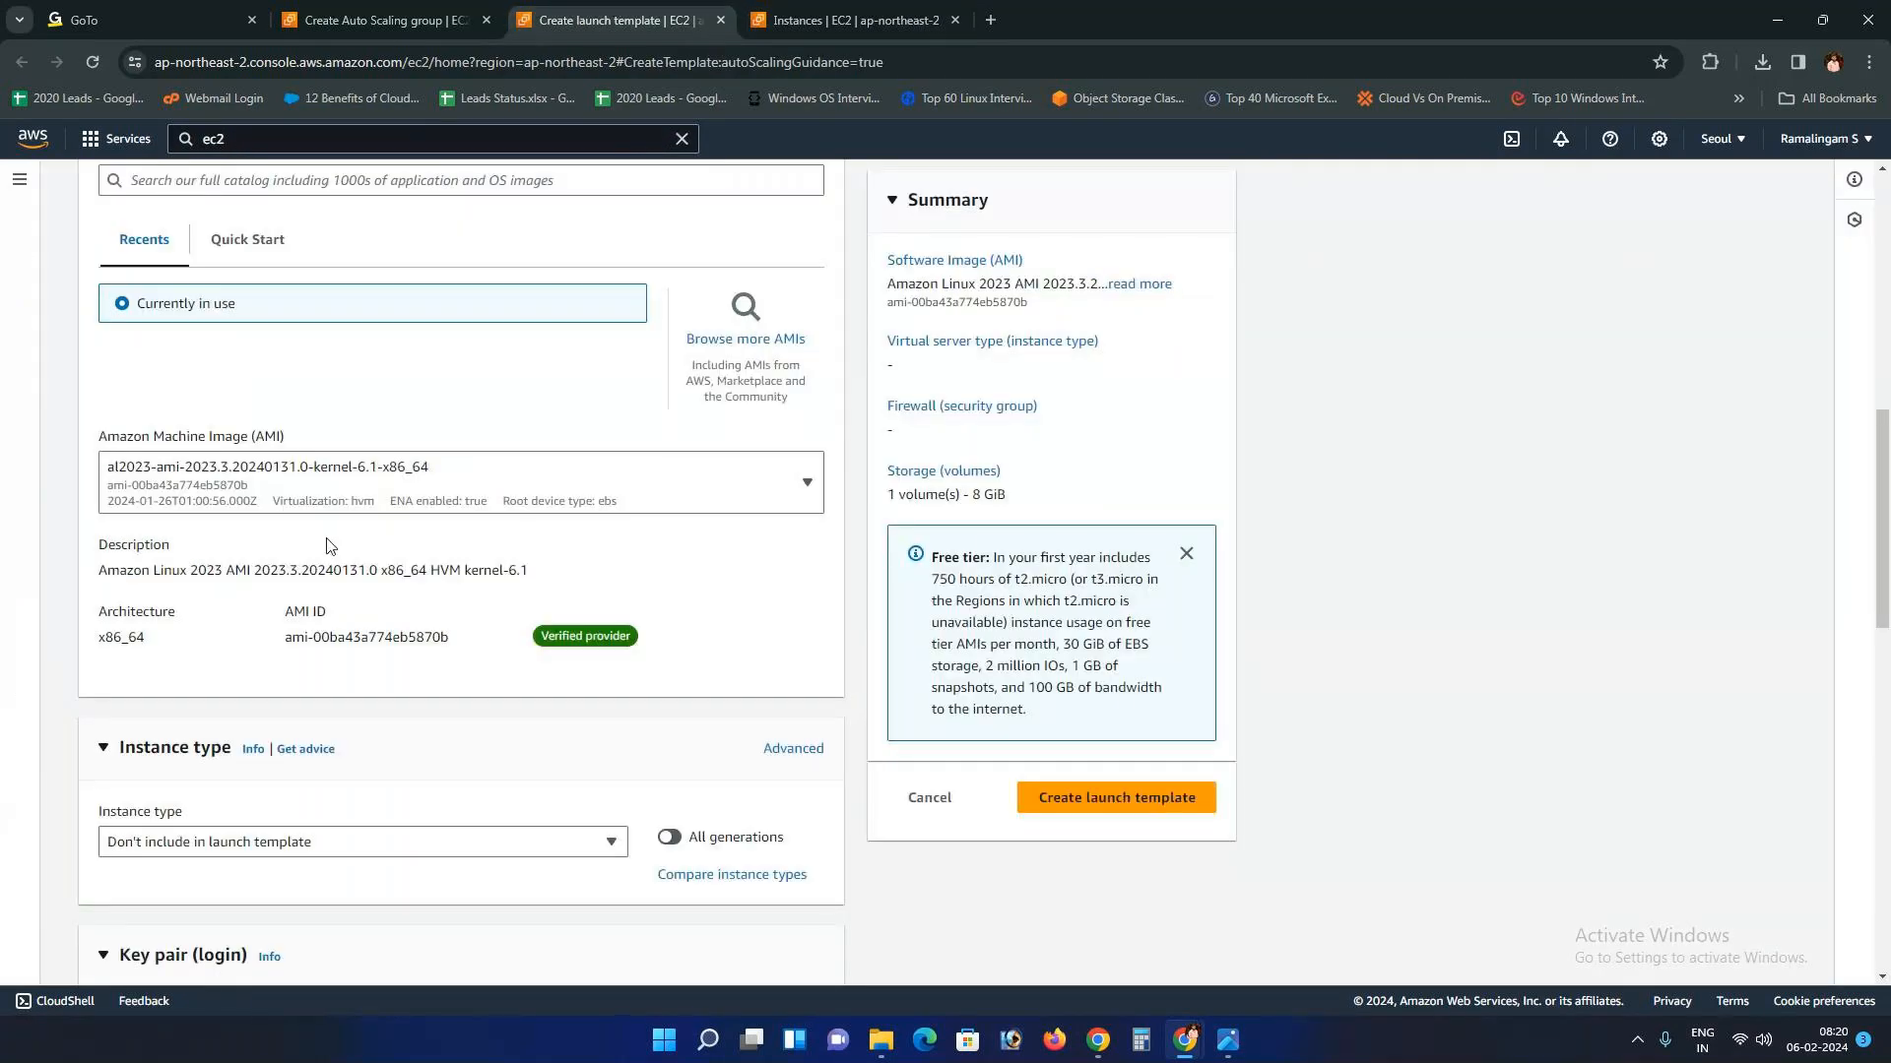
left_click(847, 20)
left_click(1753, 186)
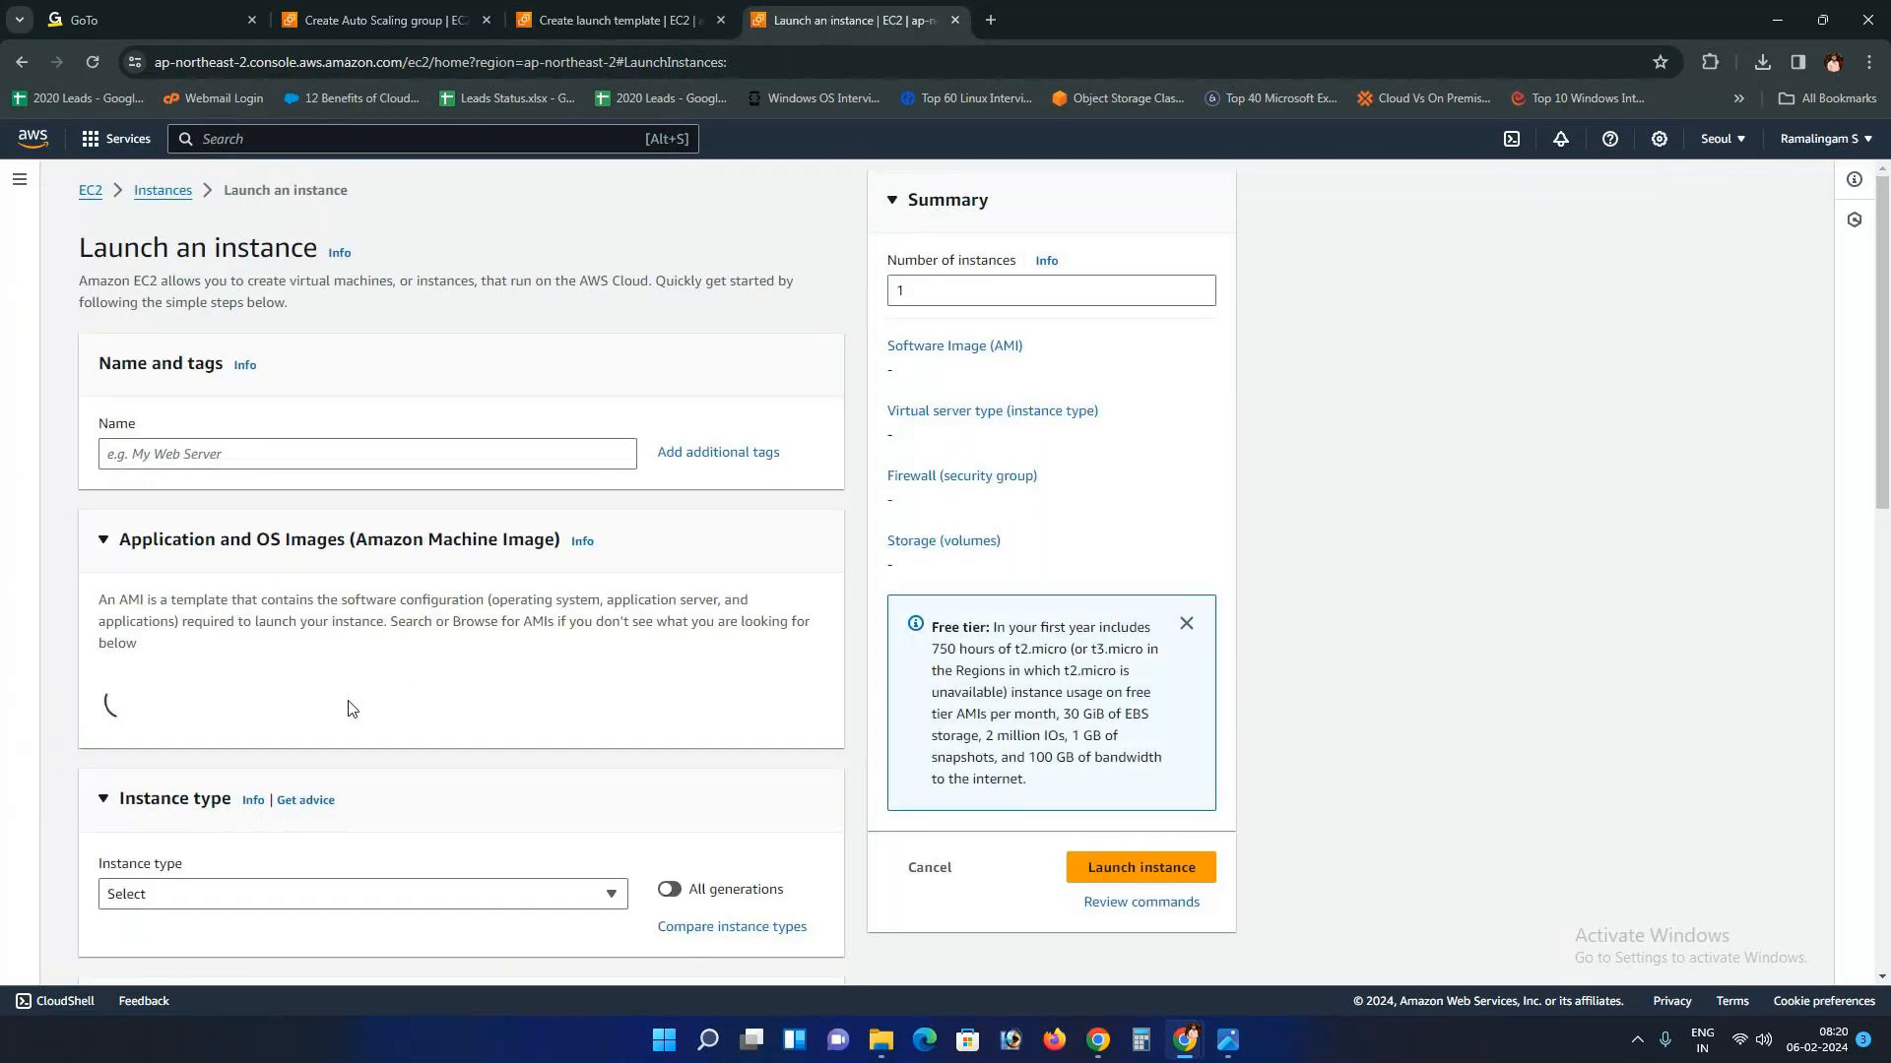
scroll(548, 806, "down", 4)
left_click_drag(583, 757, 407, 757)
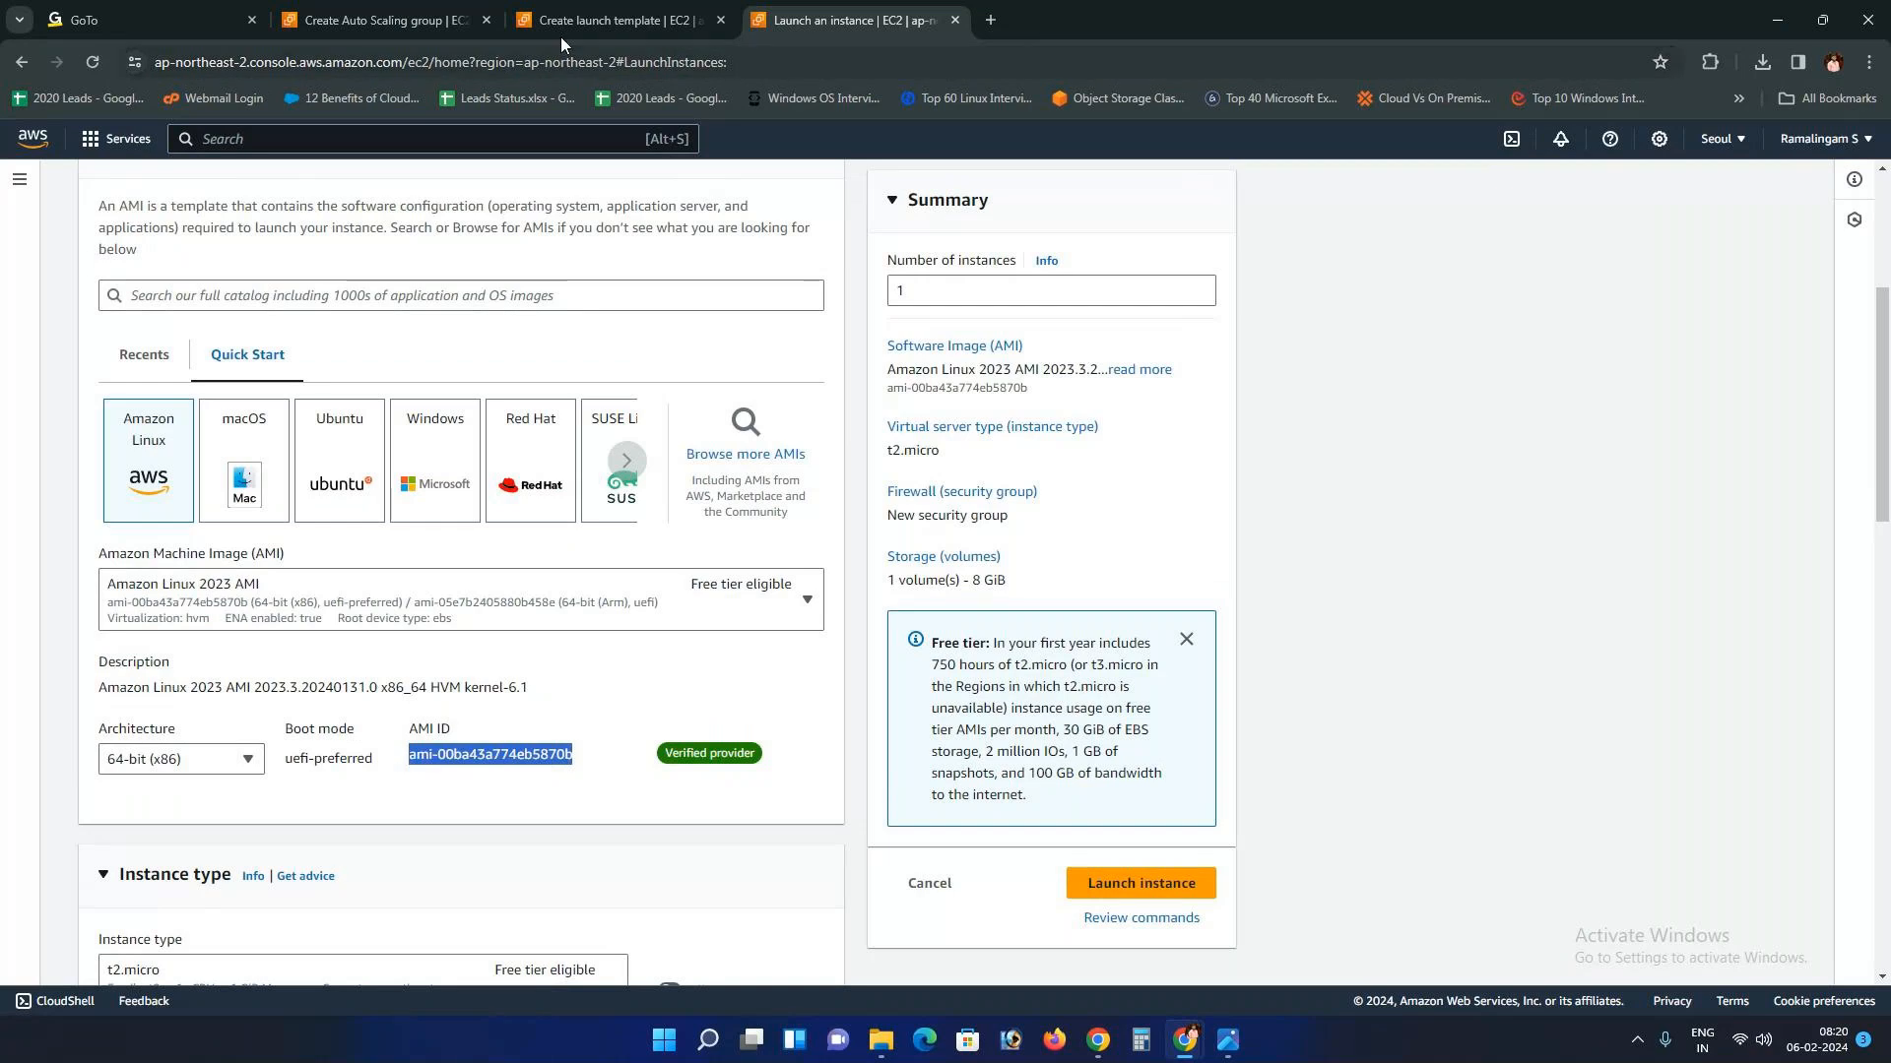
left_click(583, 12)
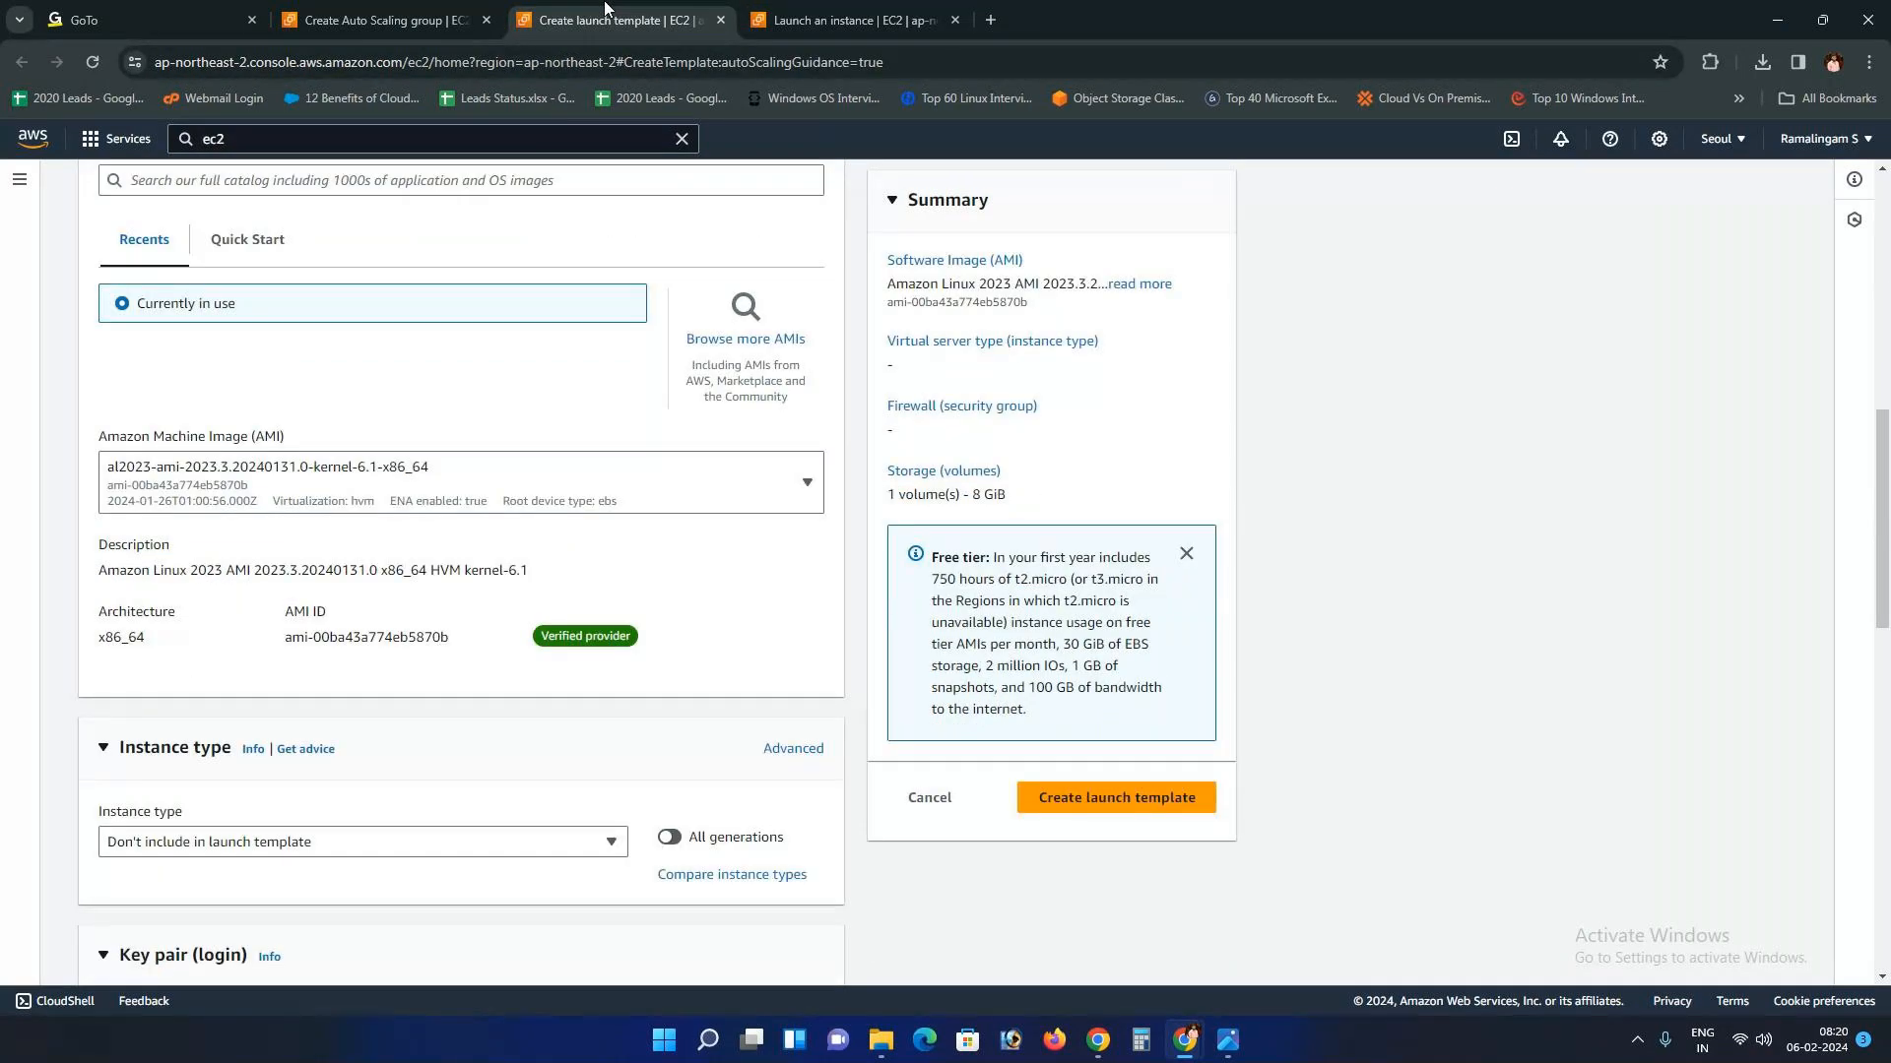
left_click(847, 20)
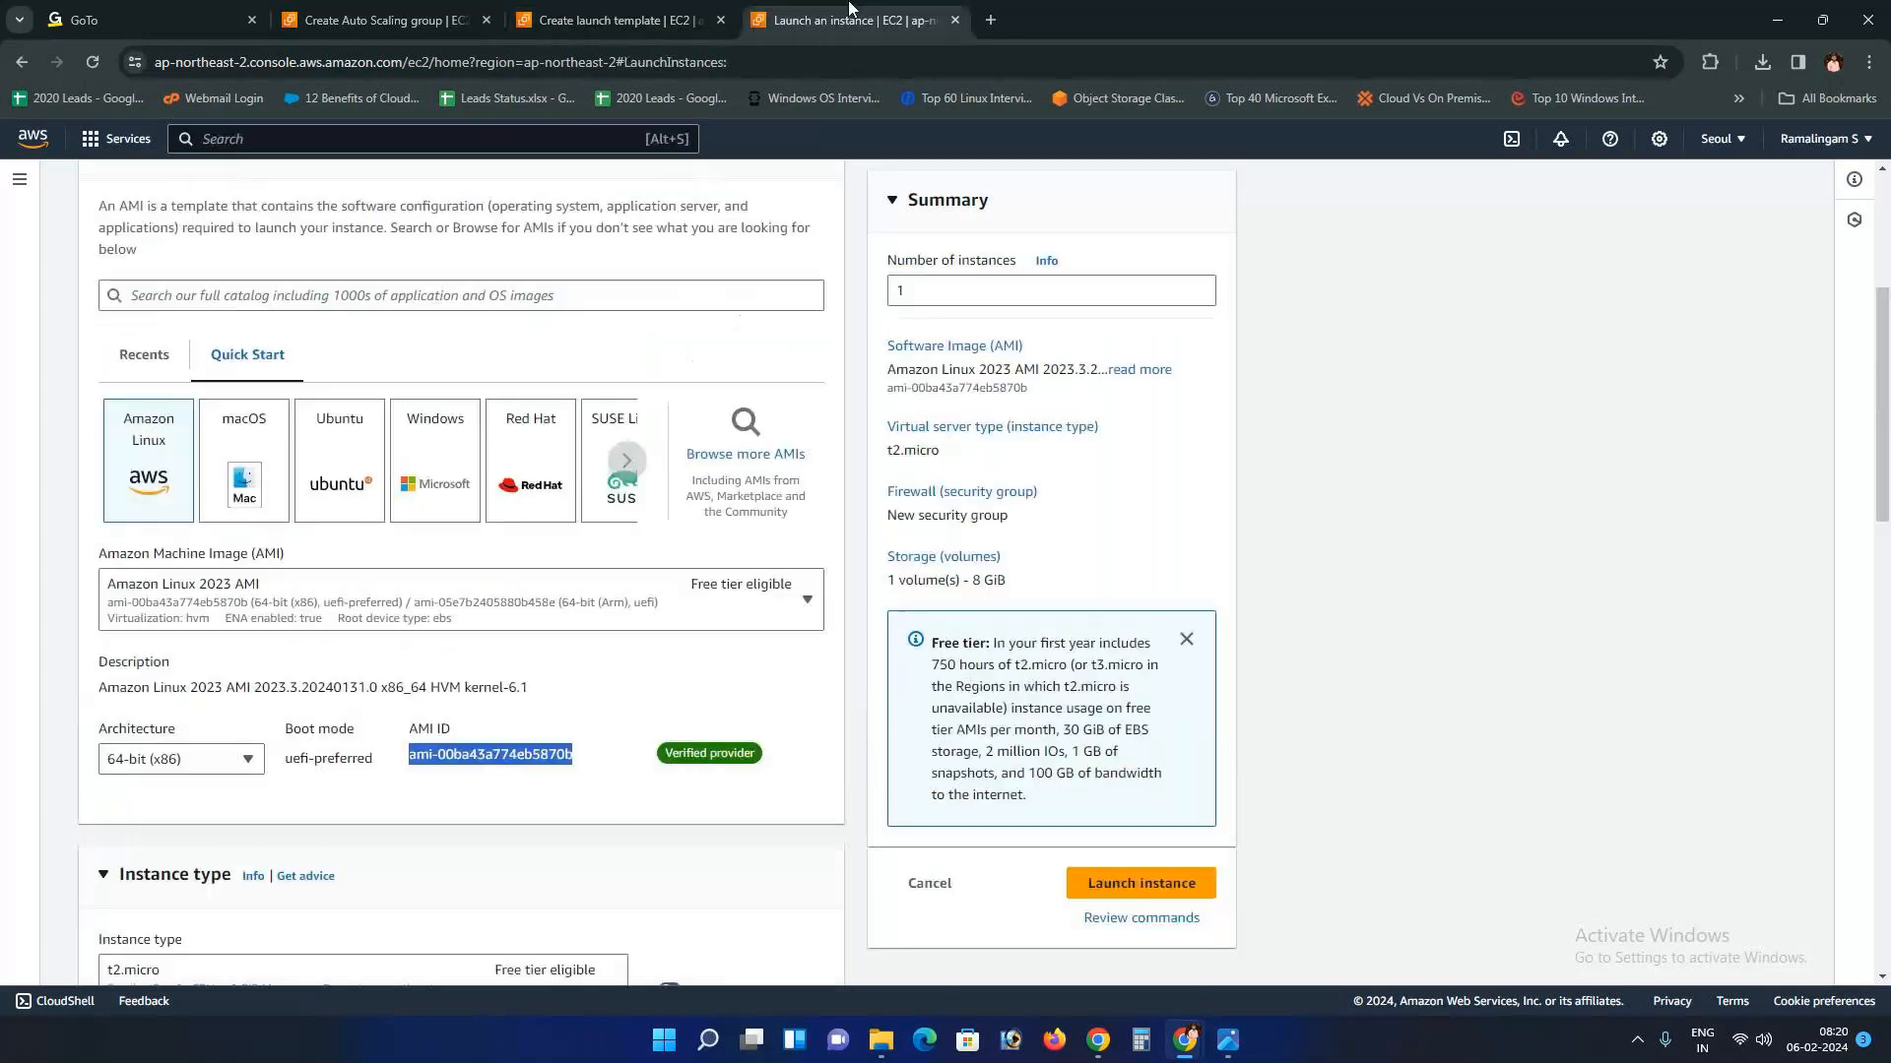
scroll(1192, 419, "up", 4)
scroll(1191, 418, "down", 2)
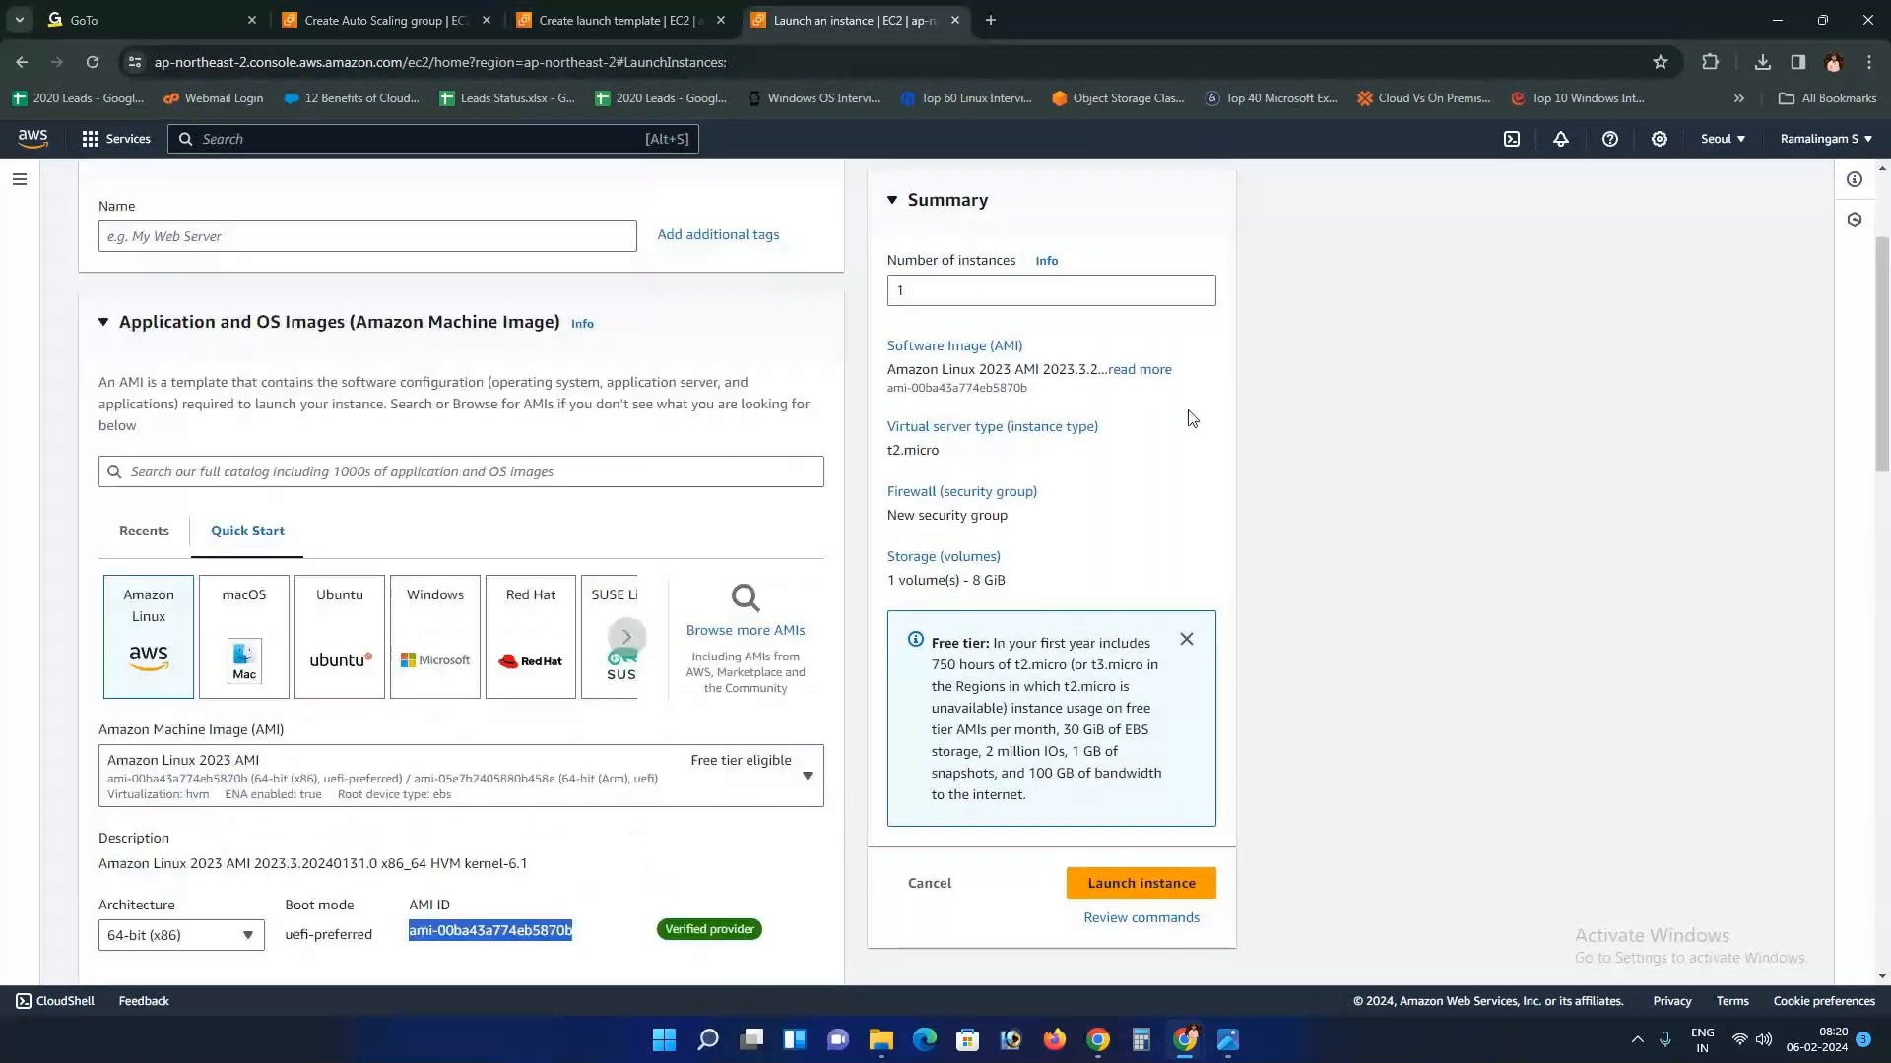
key("ctrl+shift+Tab")
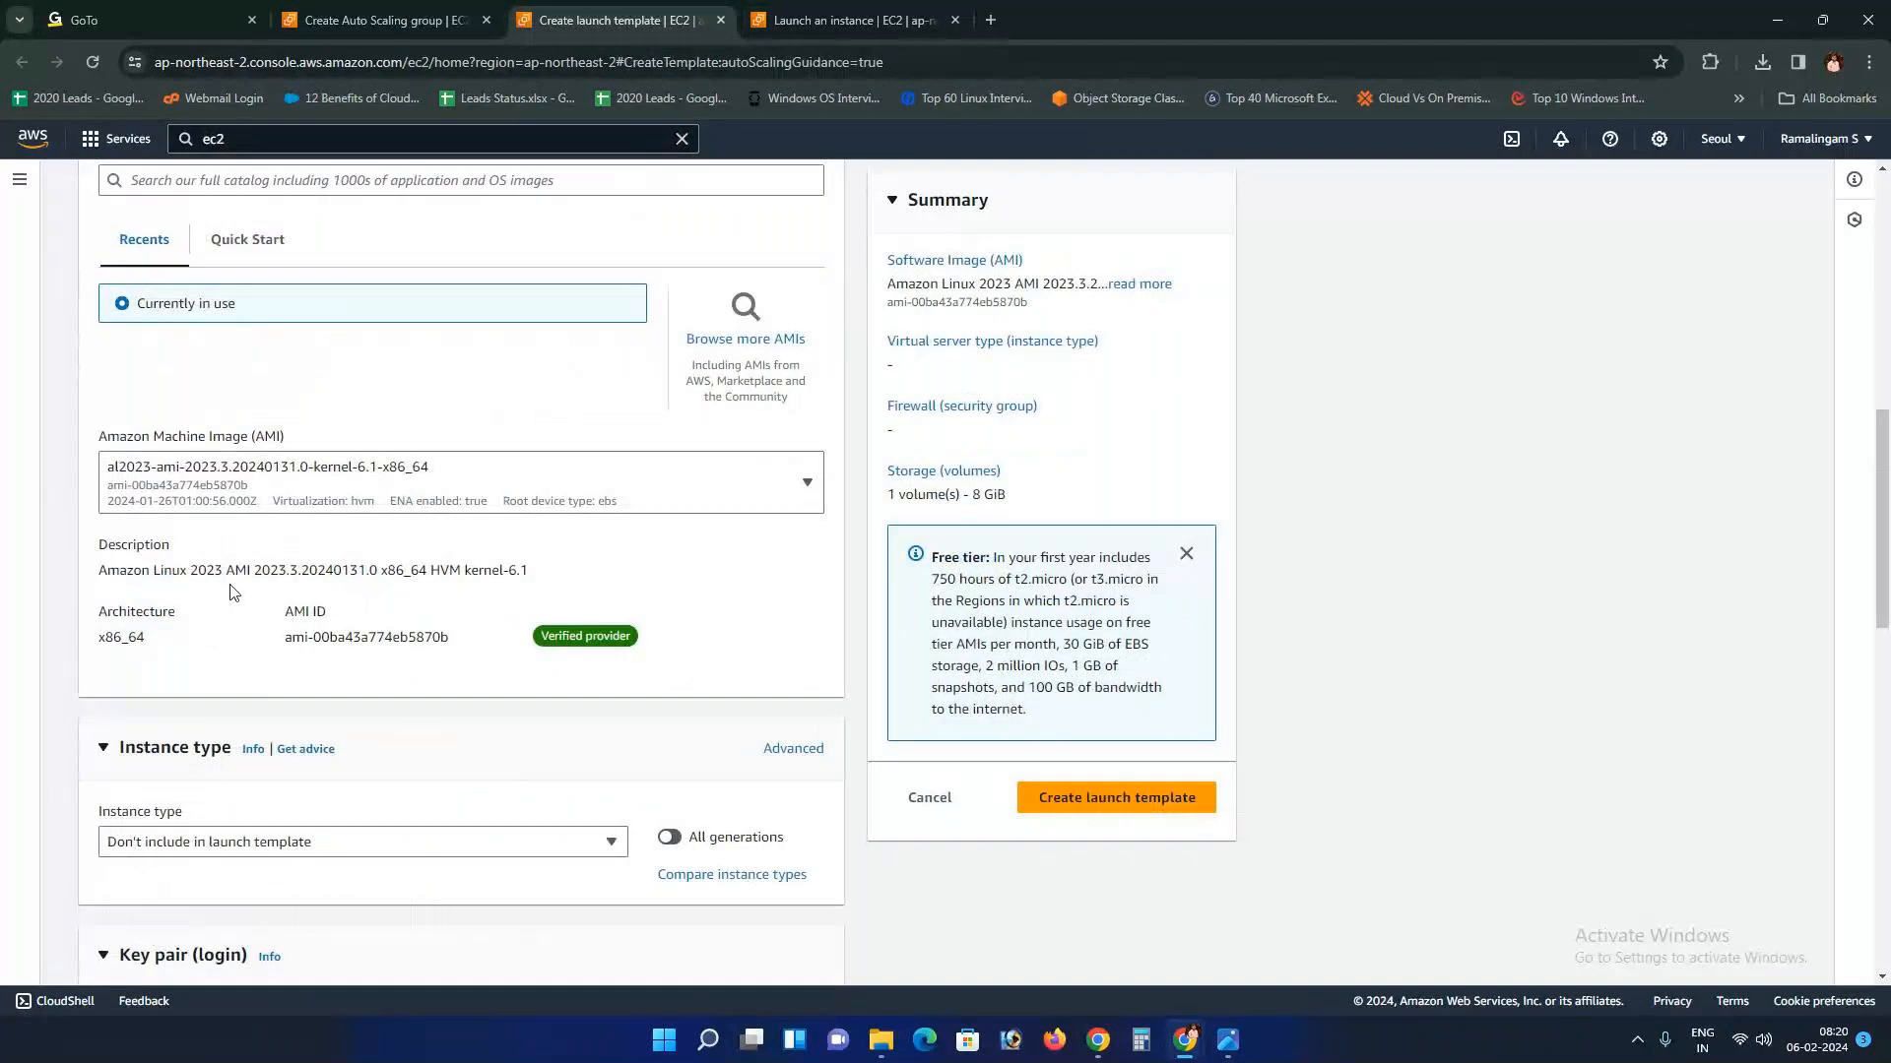
scroll(234, 591, "up", 1)
scroll(287, 539, "down", 2)
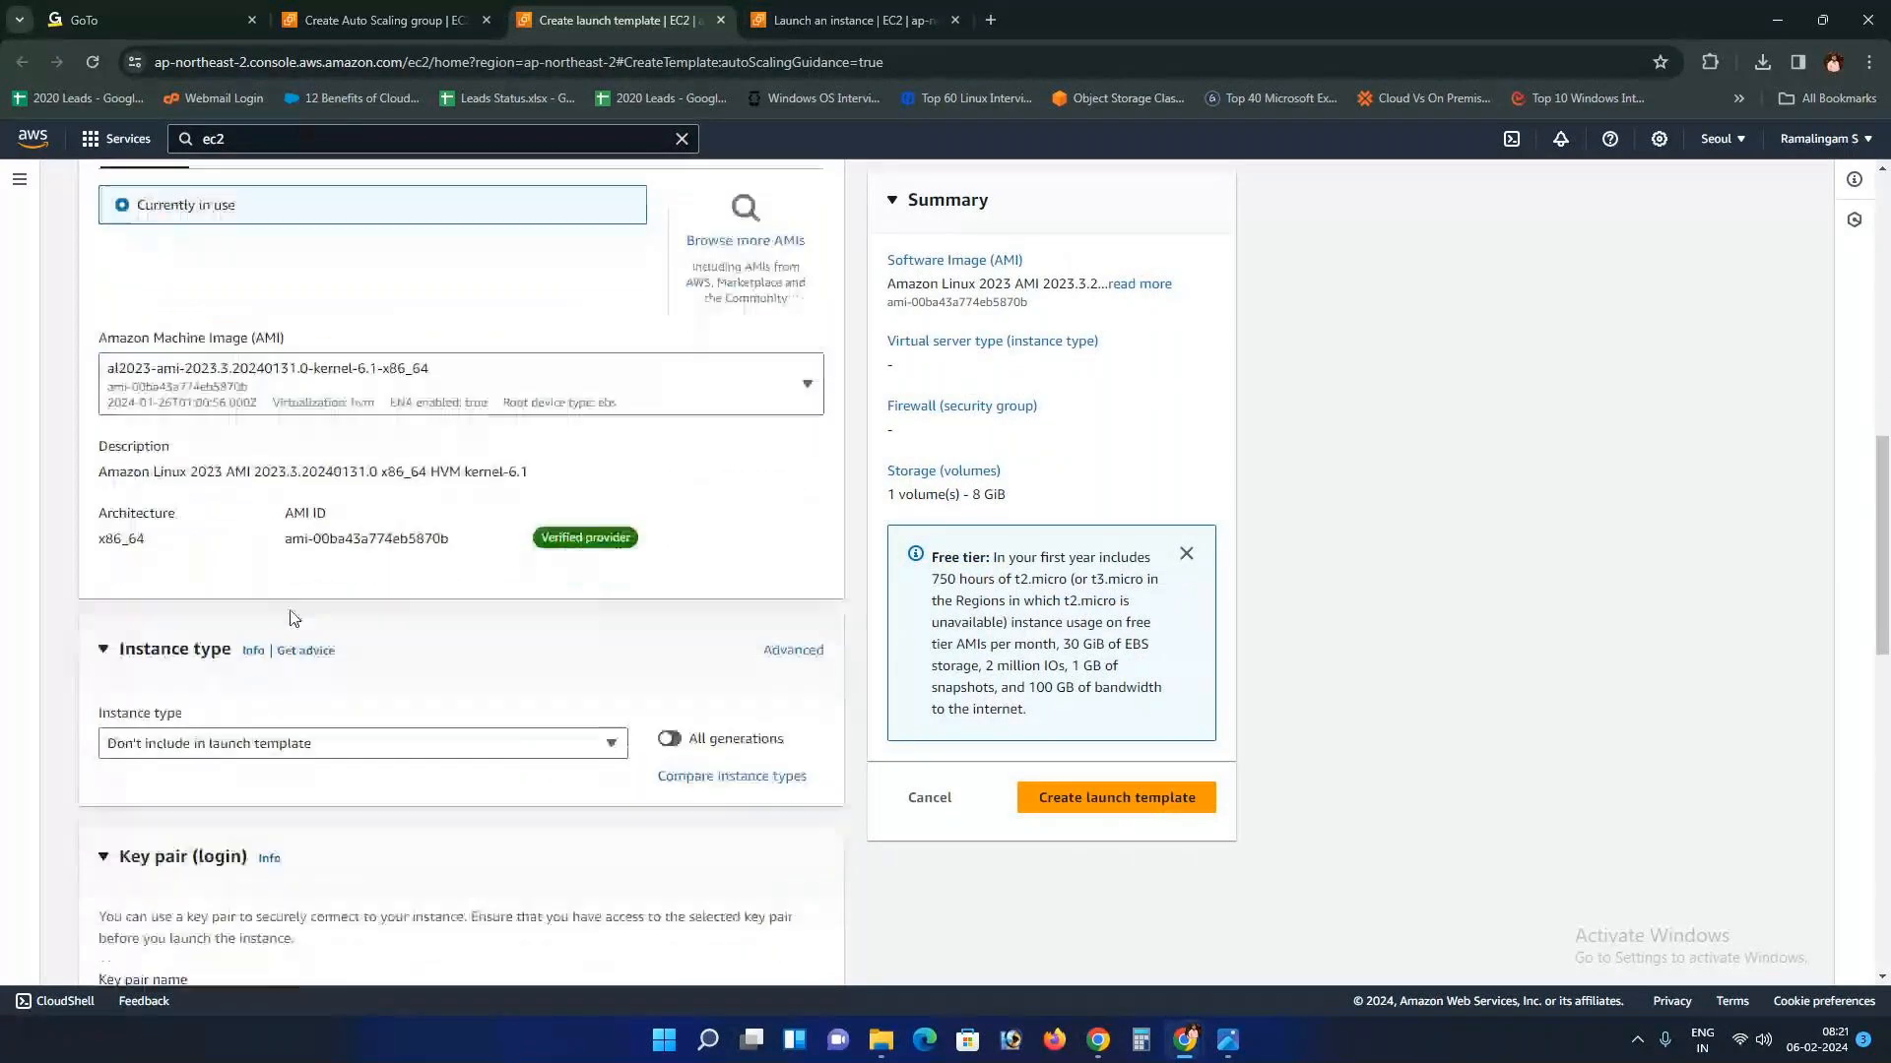
left_click_drag(286, 540, 449, 540)
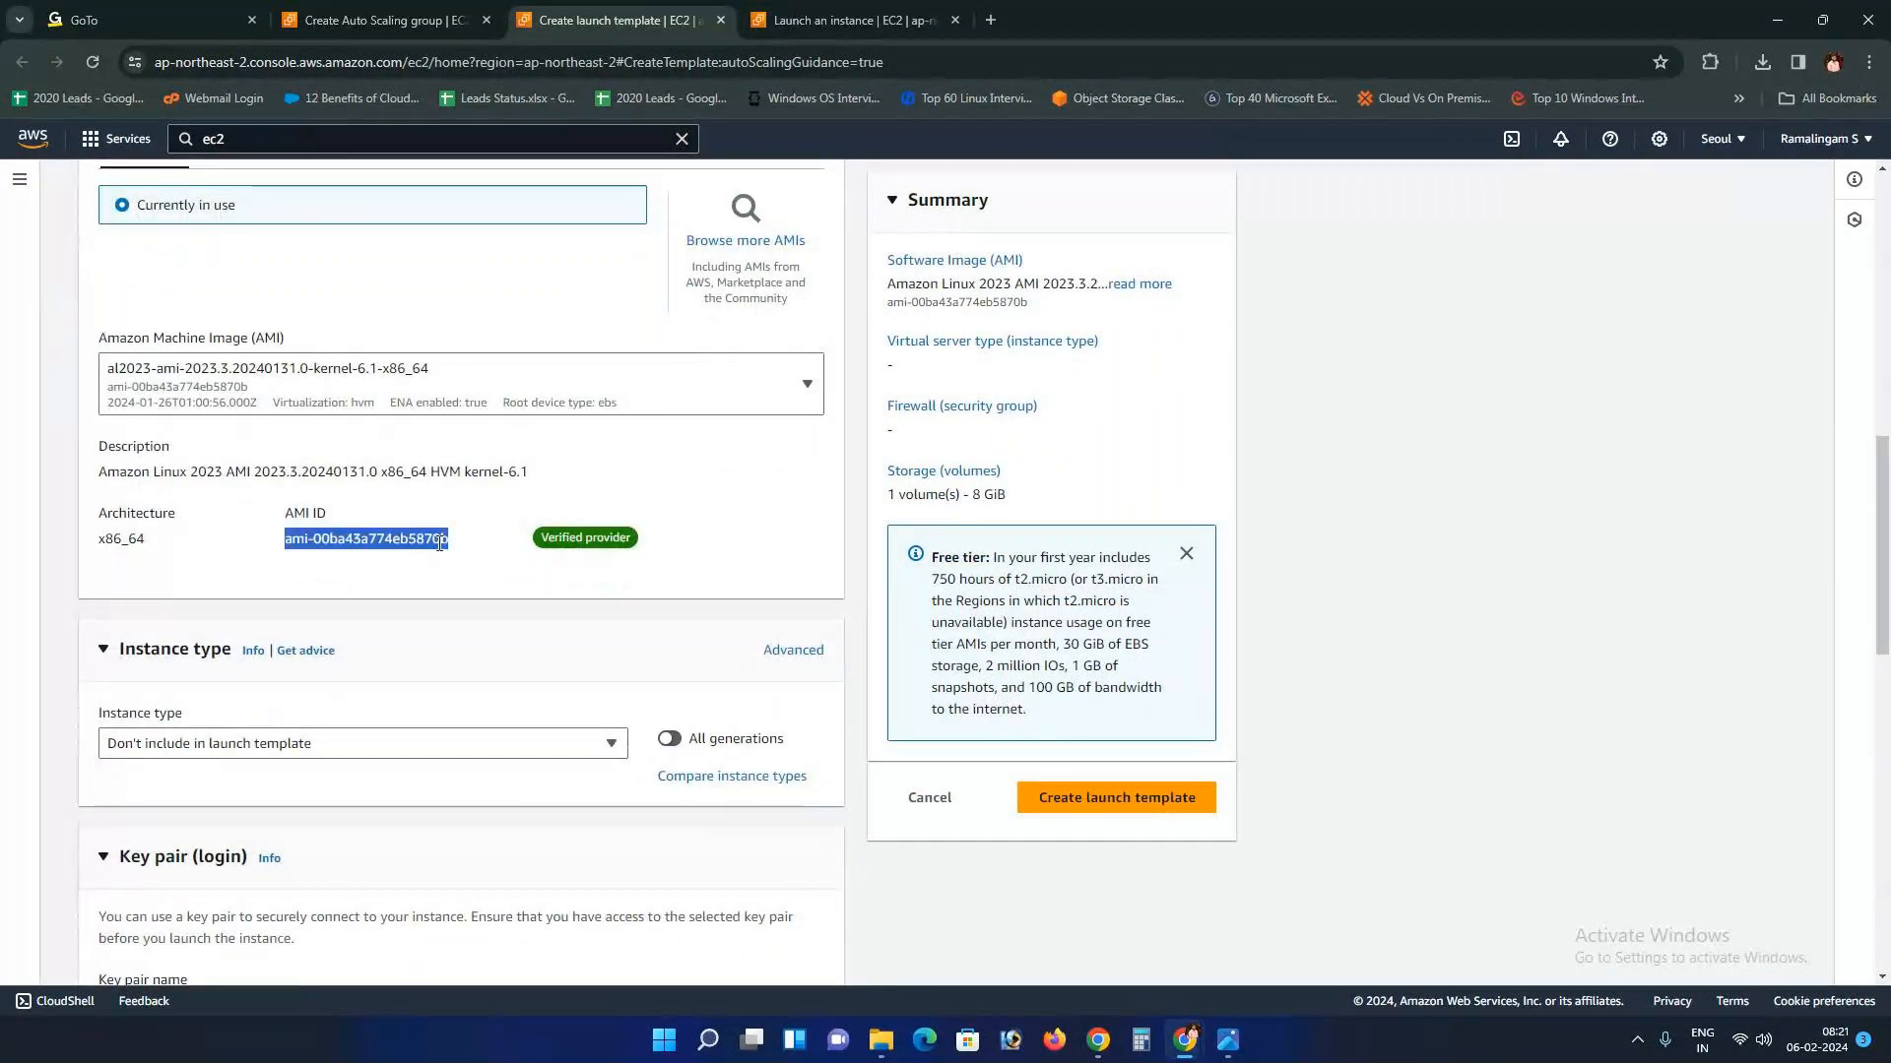
Step: Confirm both tabs use the Amazon Linux 2023 AMI
left_click(853, 18)
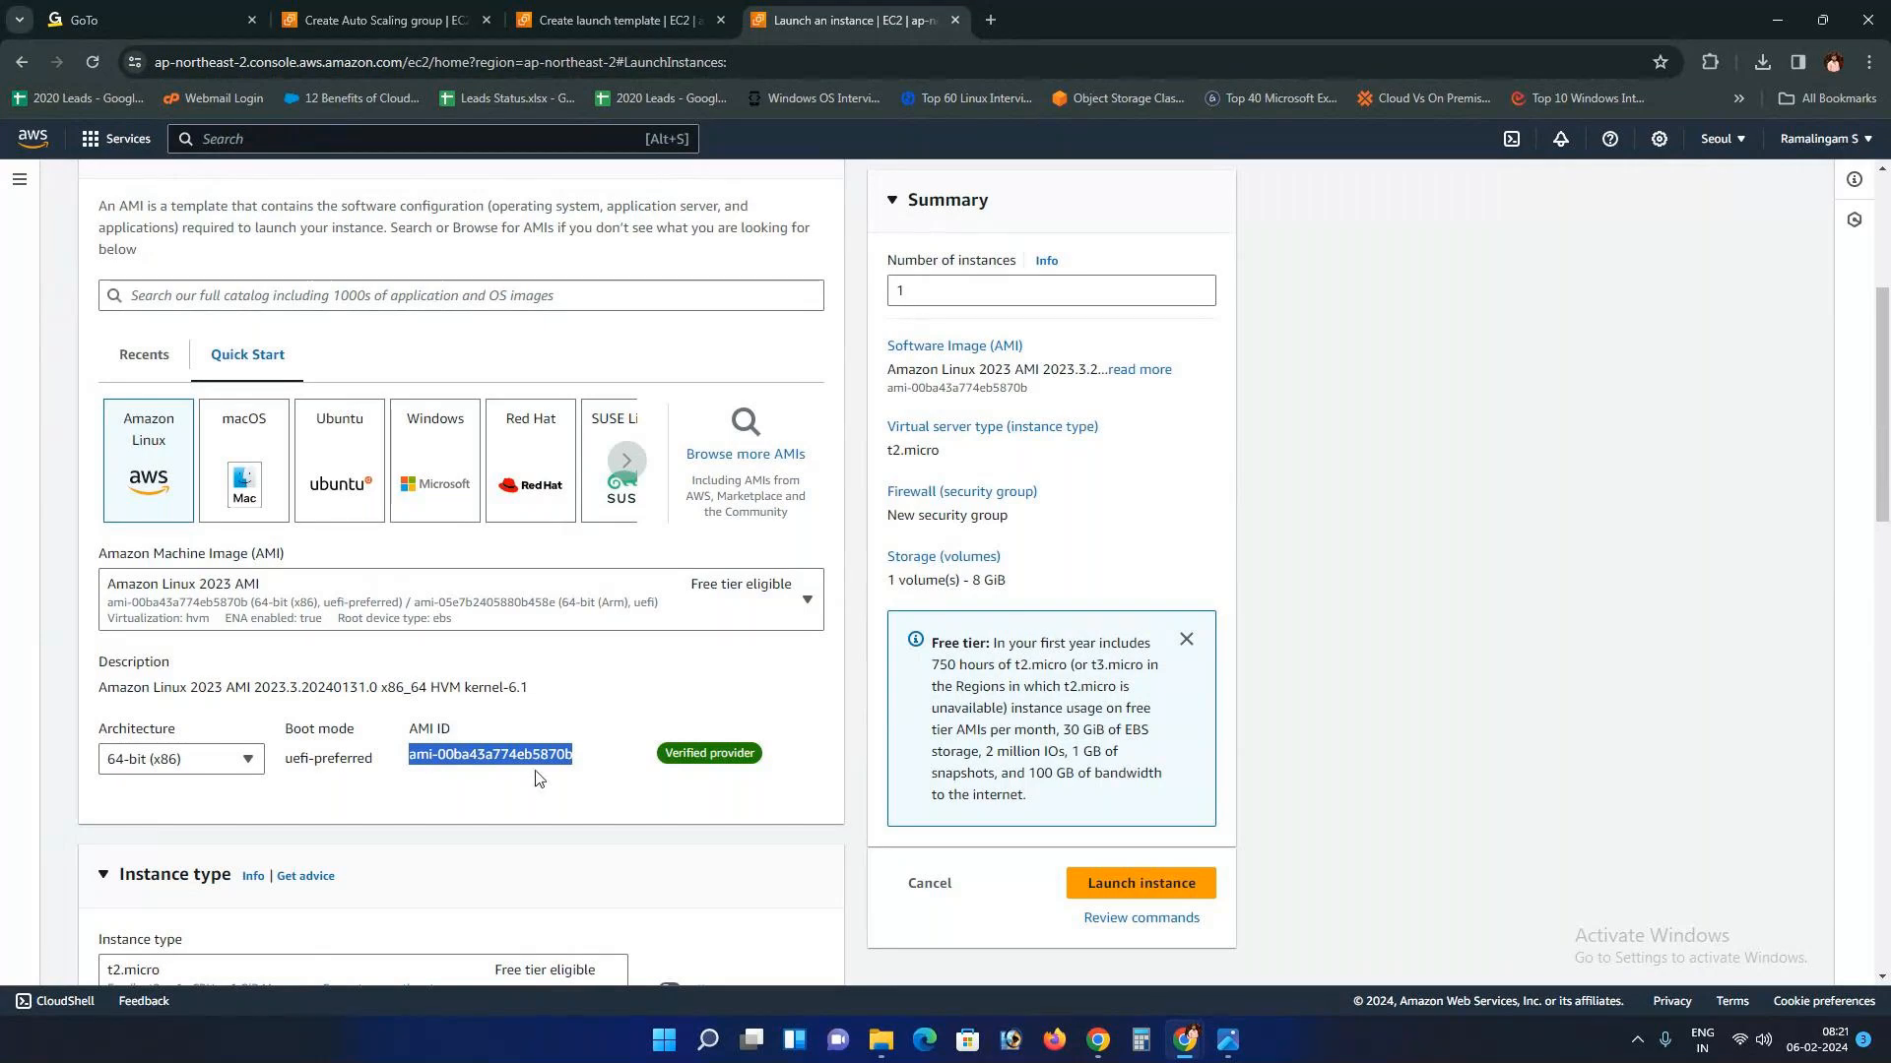
left_click(156, 363)
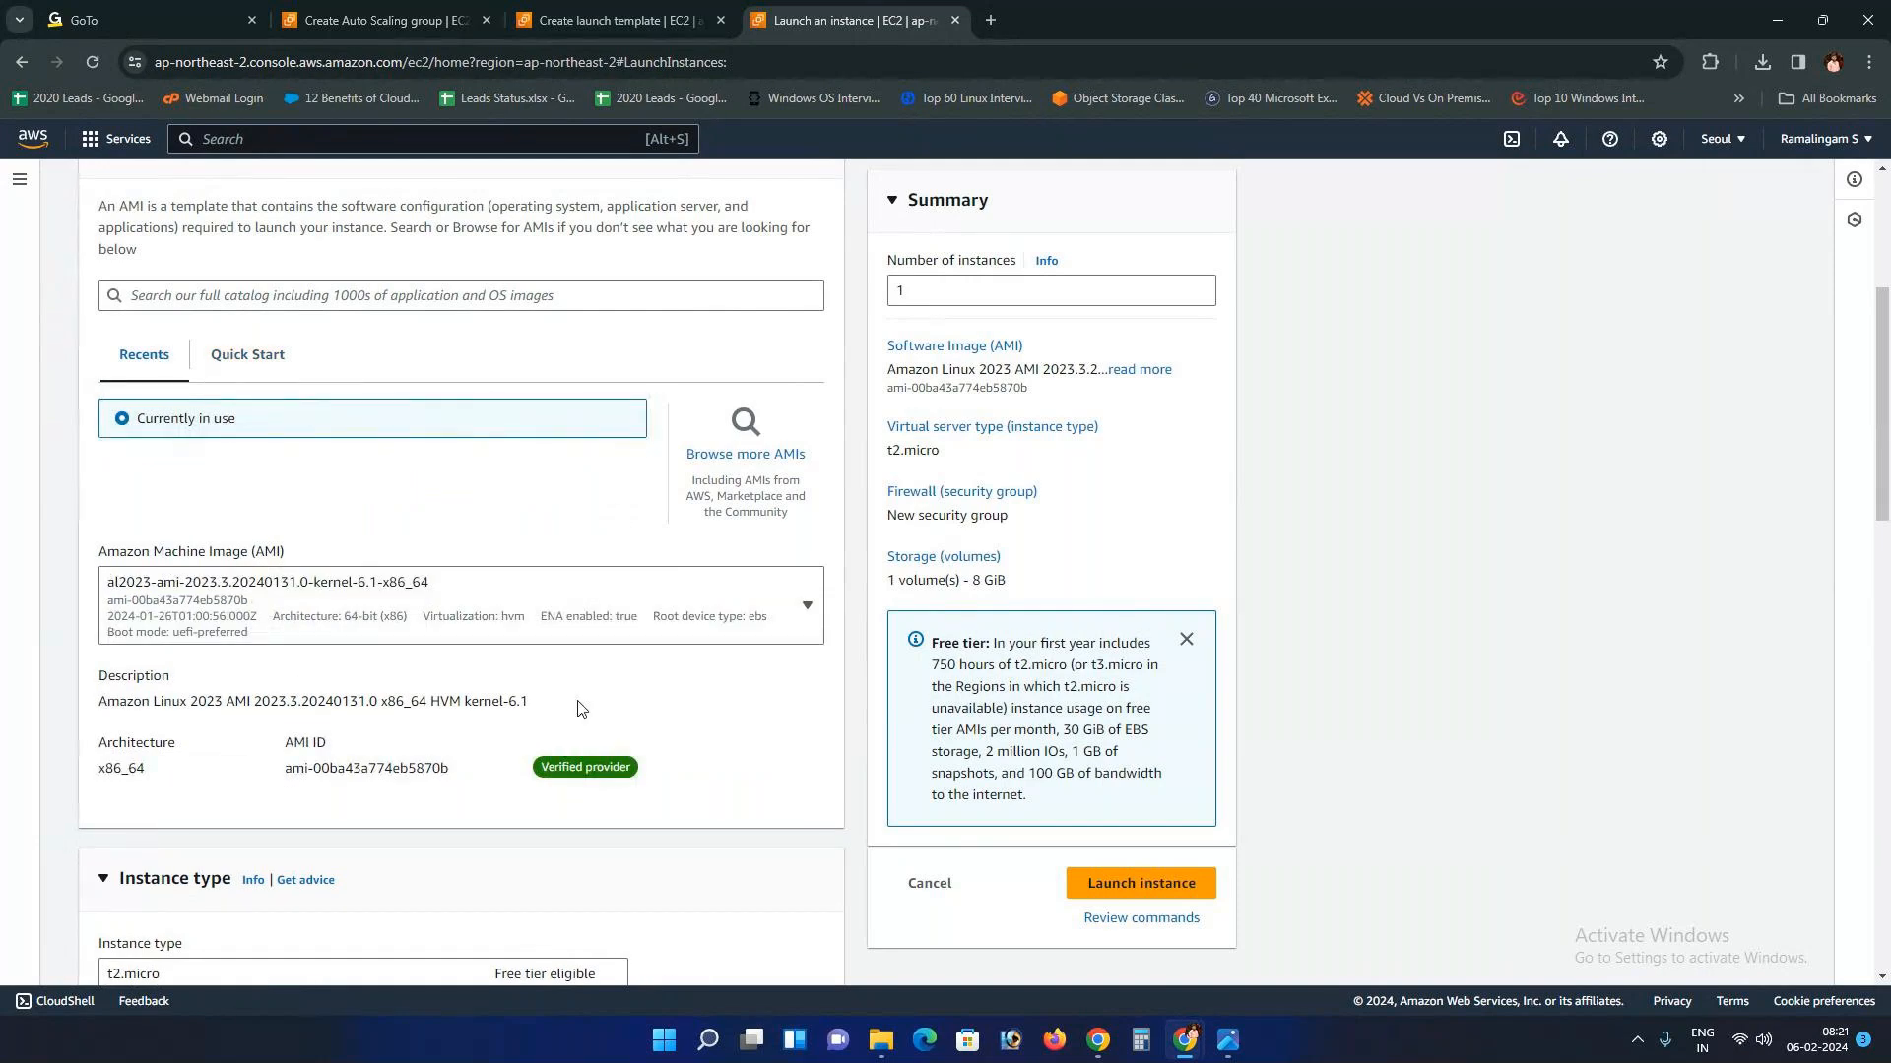
scroll(325, 630, "up", 2)
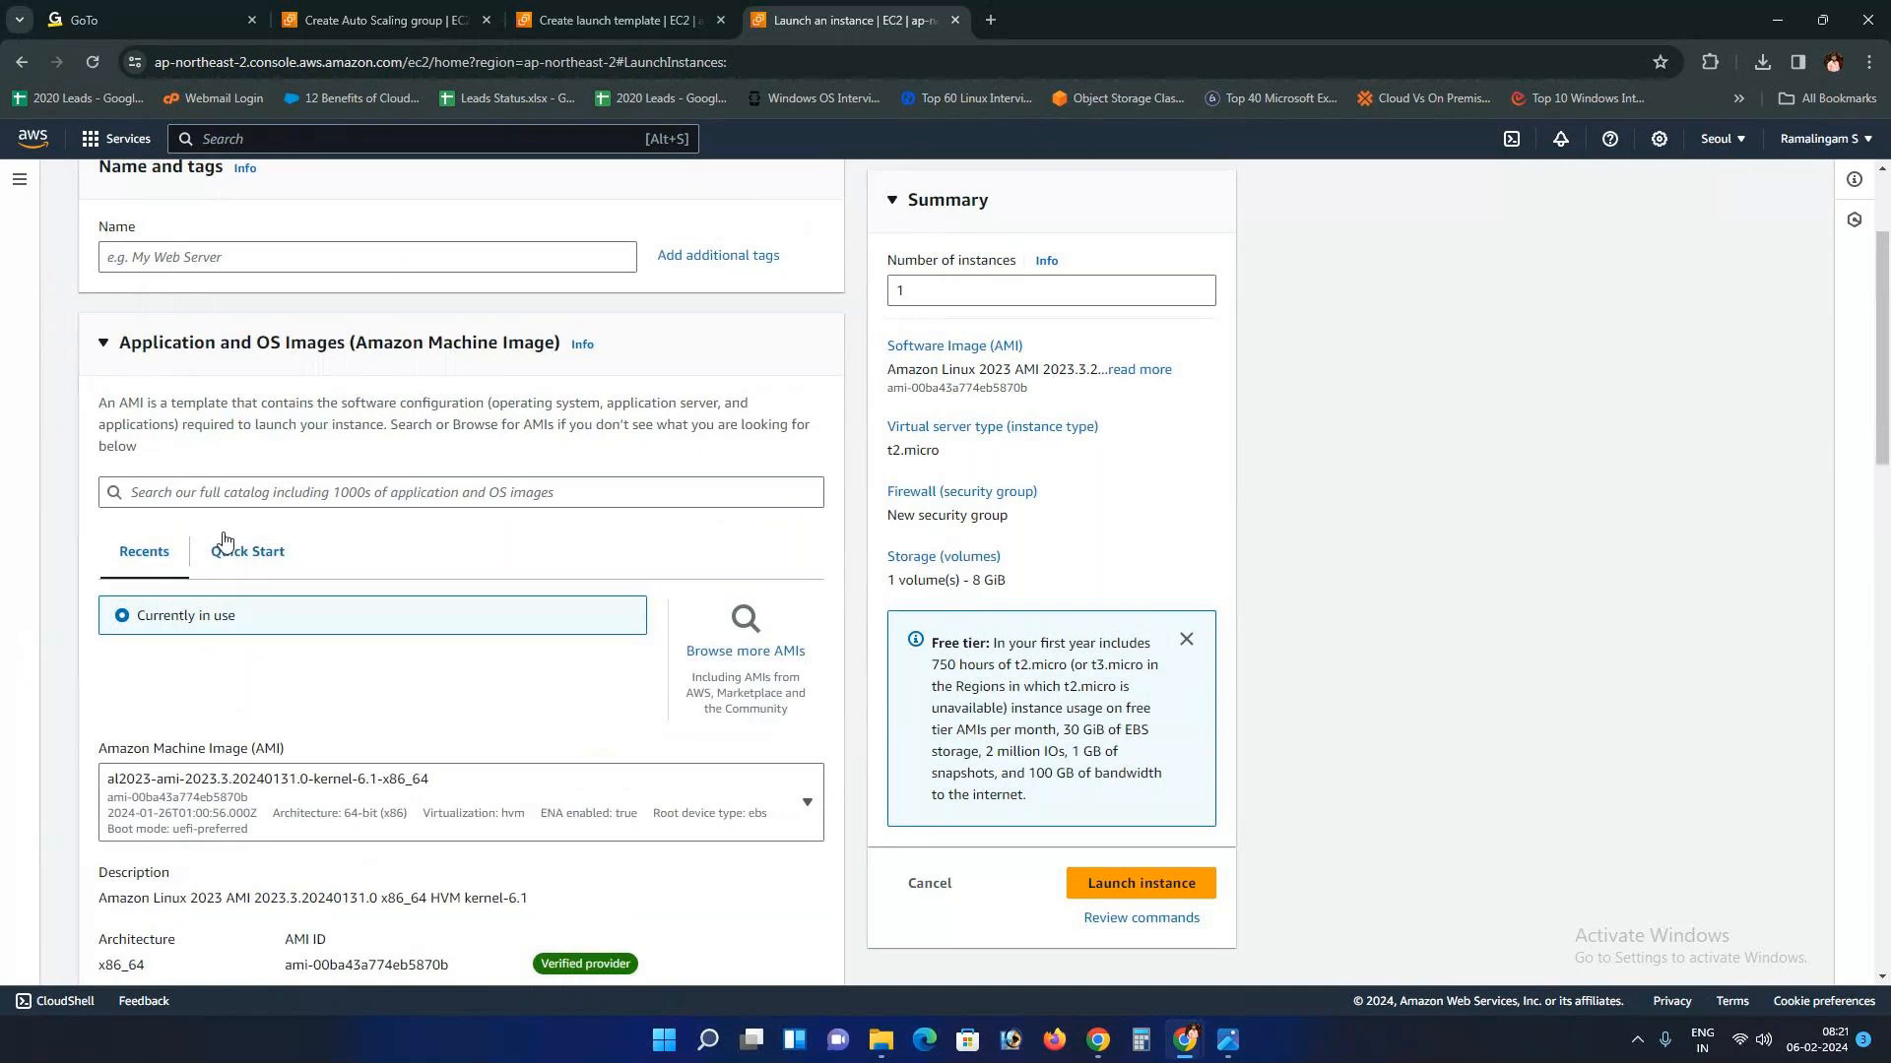
left_click(254, 493)
left_click(574, 8)
scroll(254, 172, "up", 10)
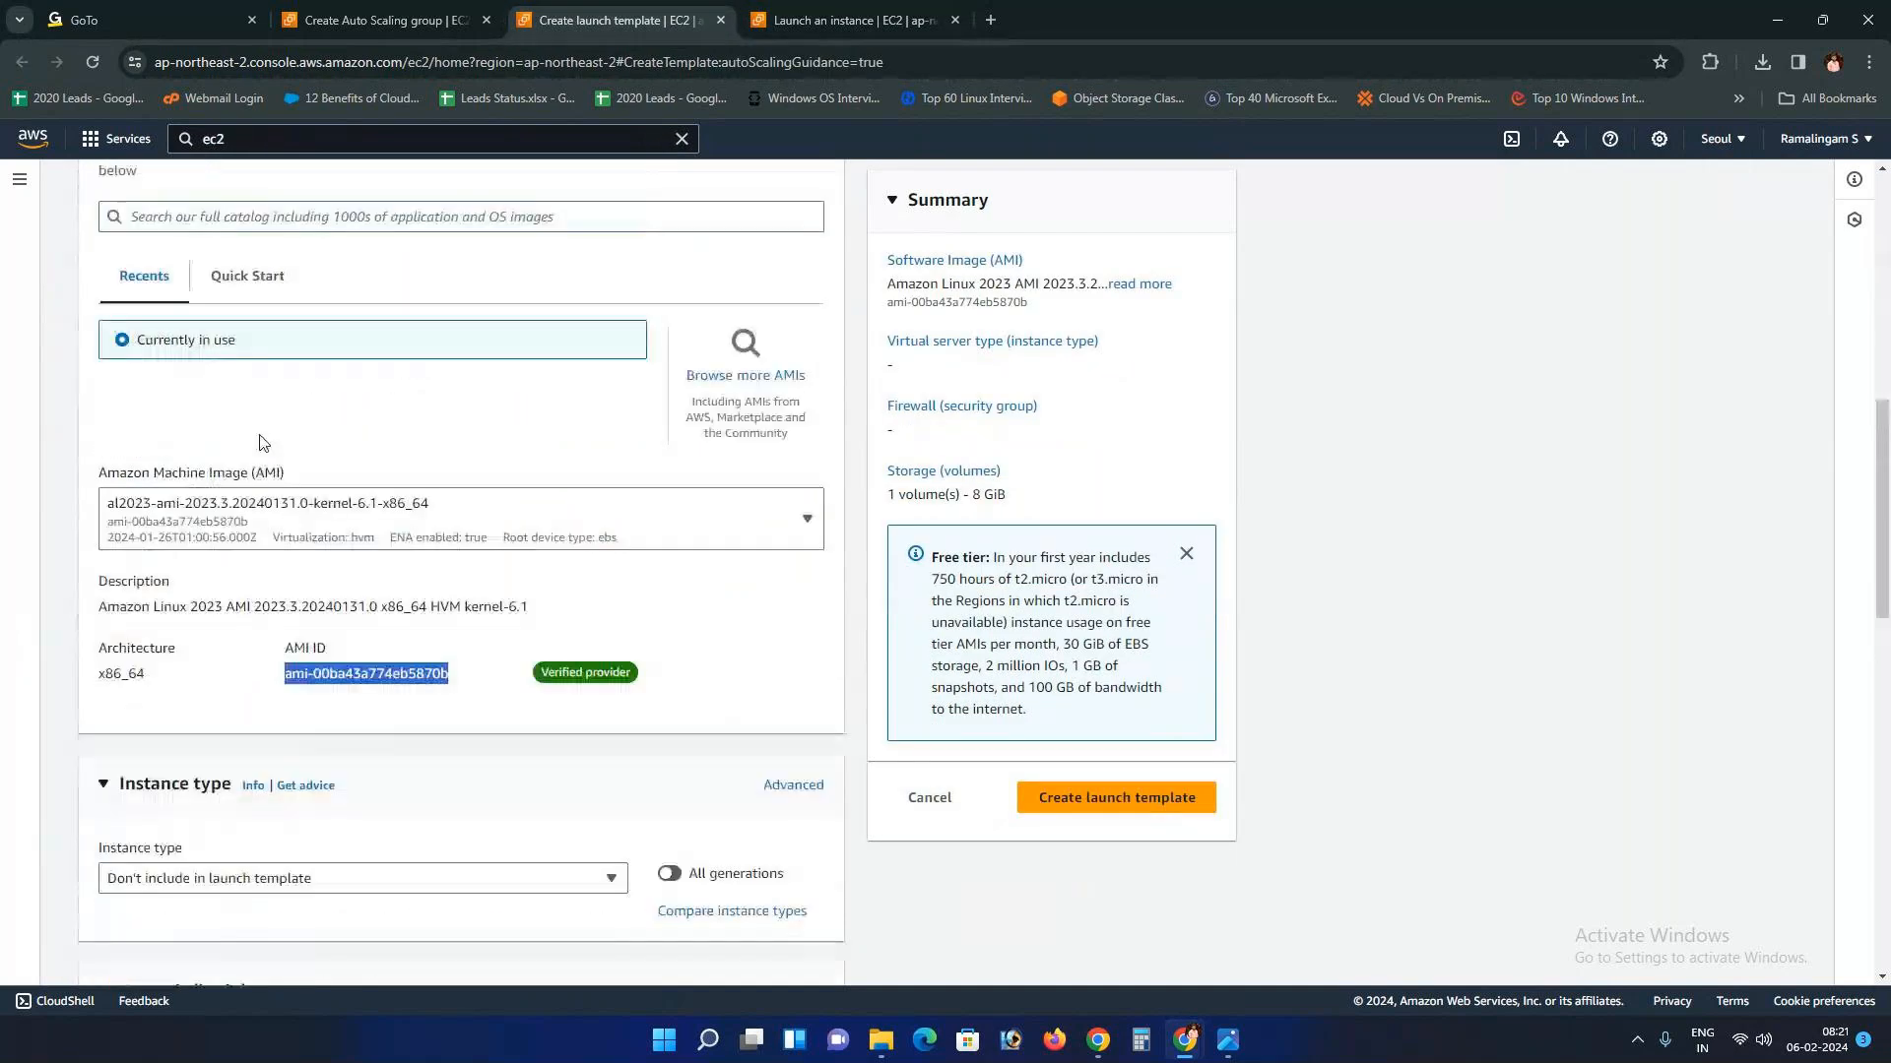
key("ctrl+Tab")
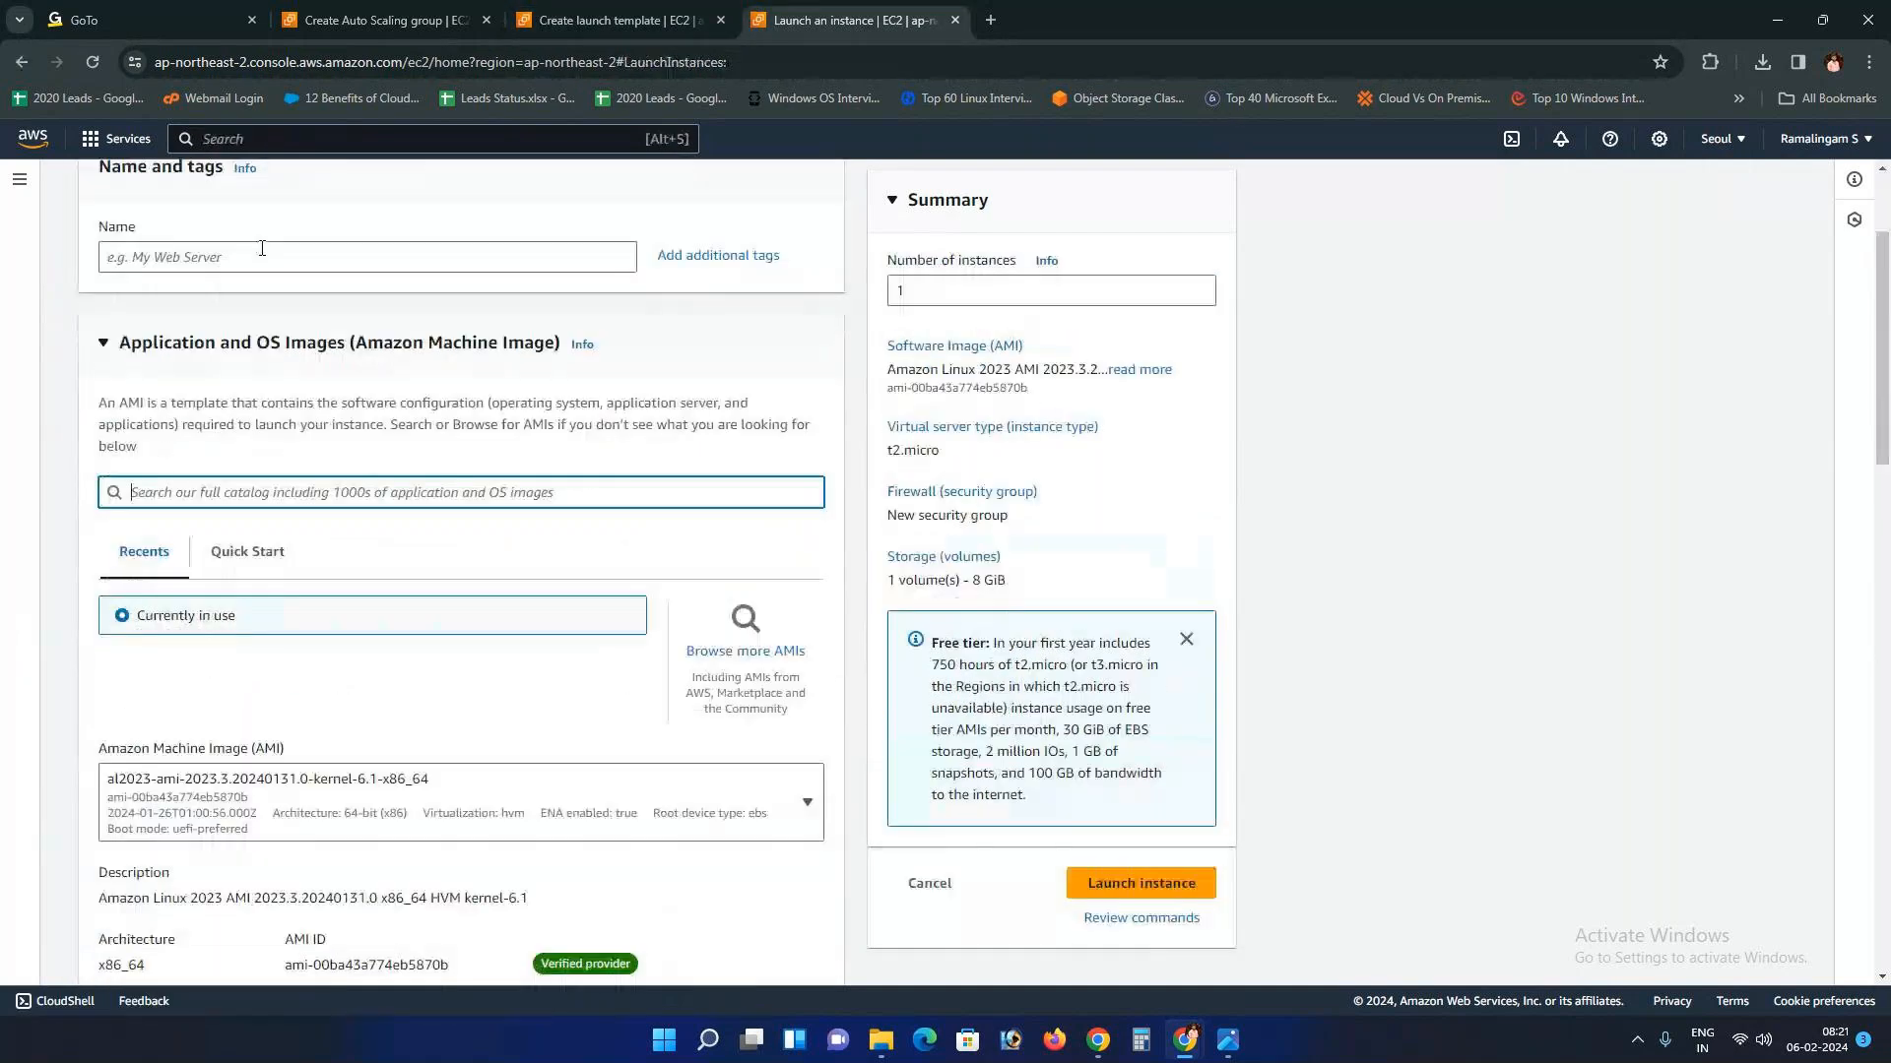
scroll(159, 269, "up", 2)
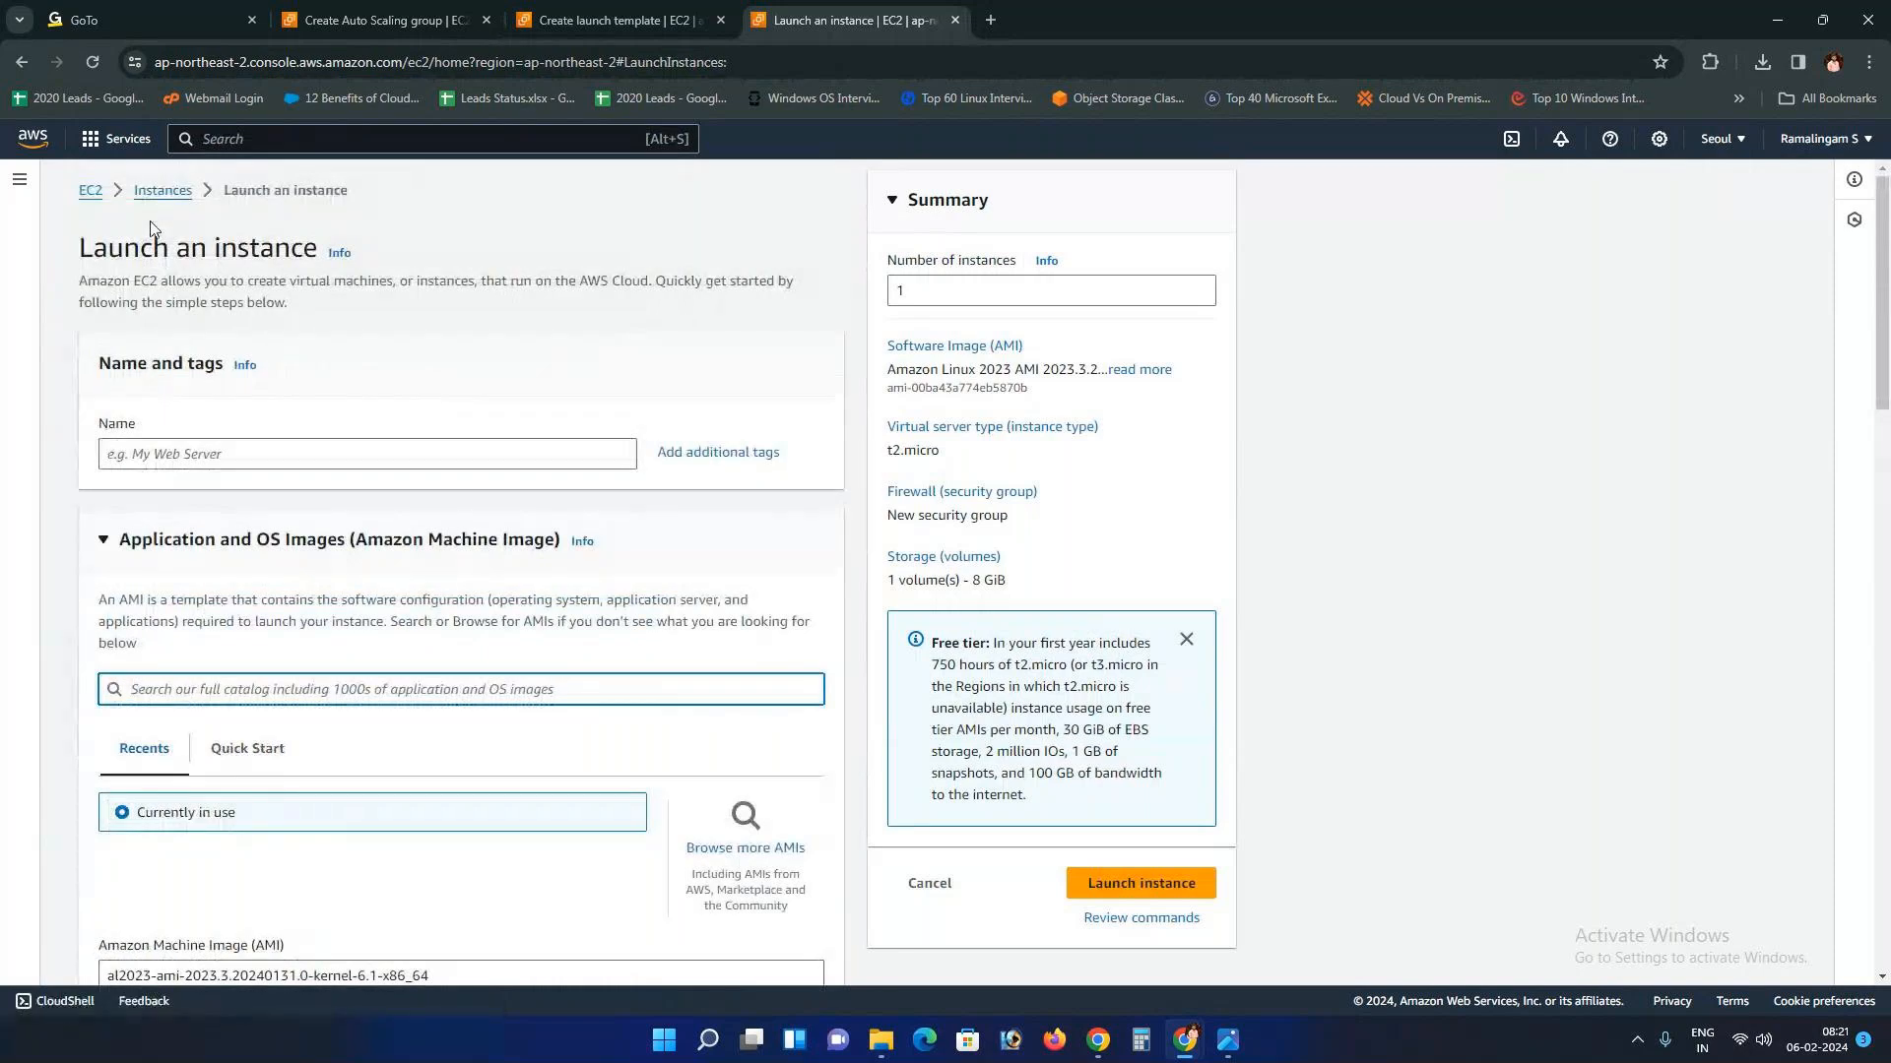
left_click(661, 12)
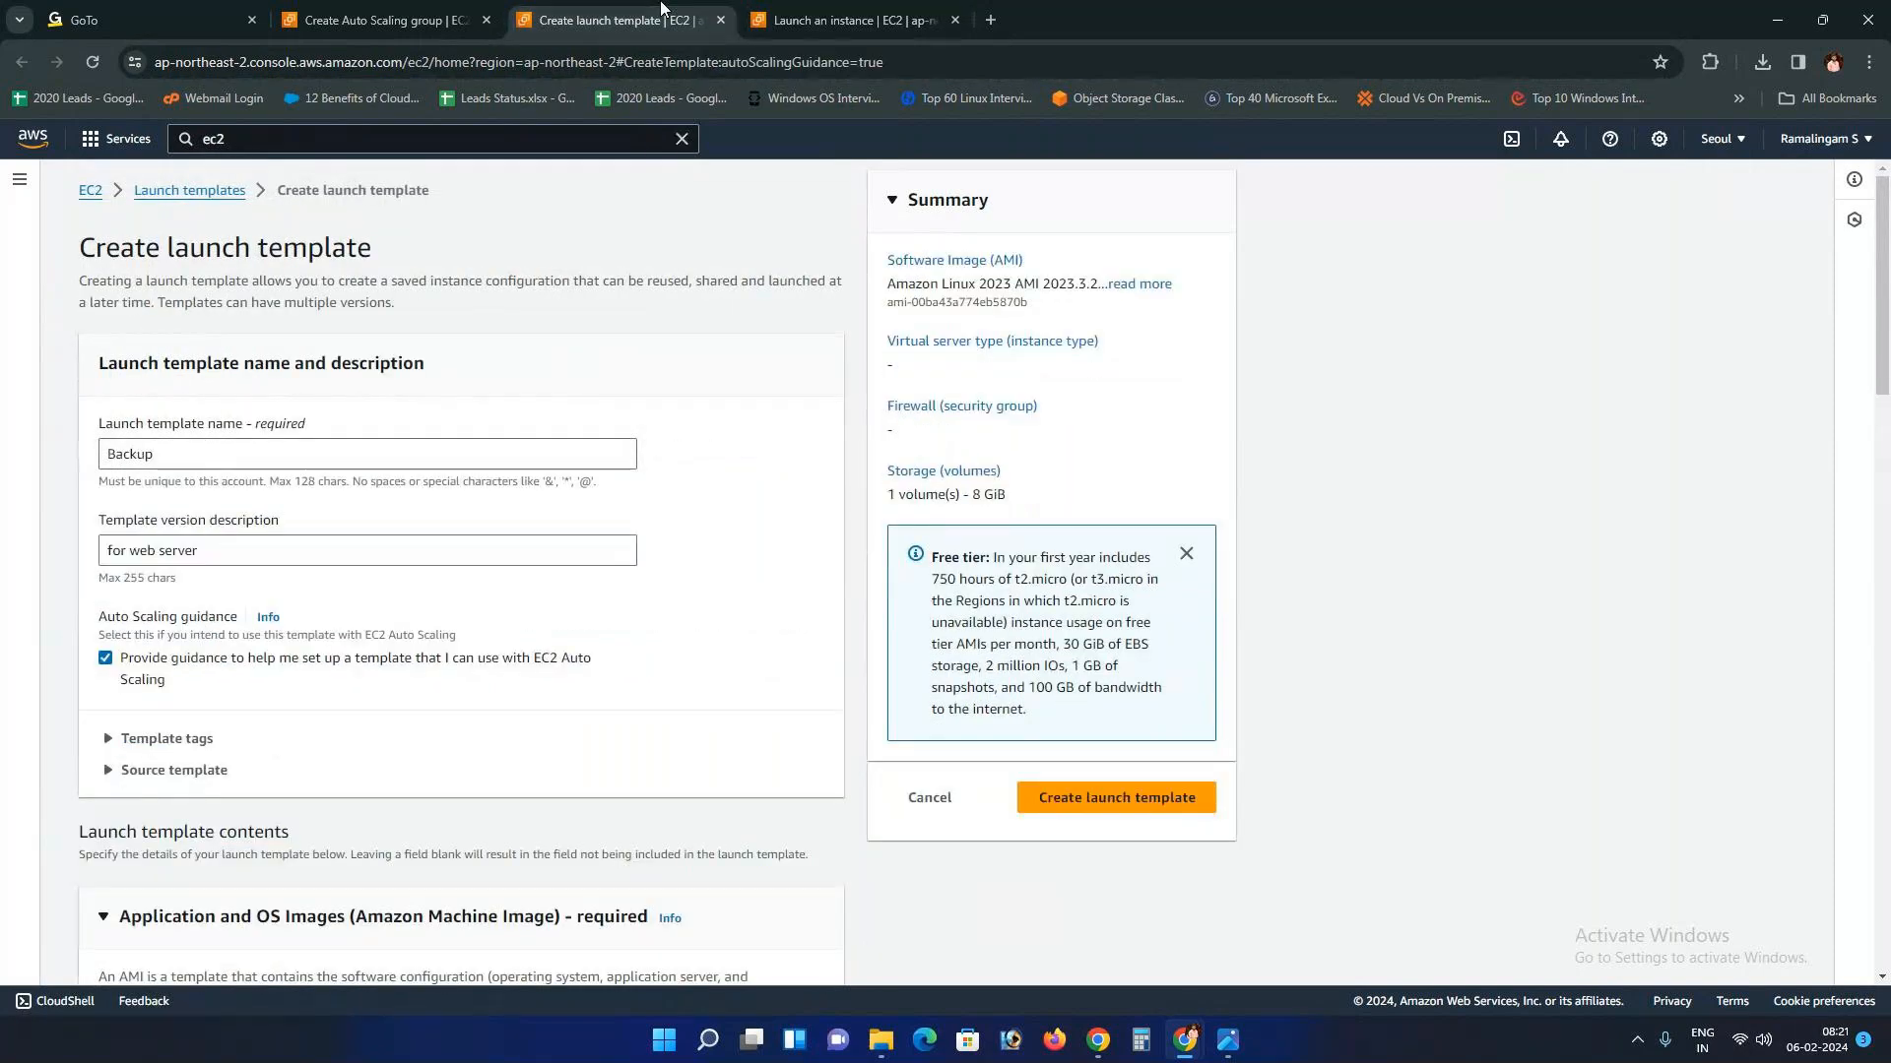
Step: Set the launch template's instance type to t2.micro
scroll(224, 676, "down", 3)
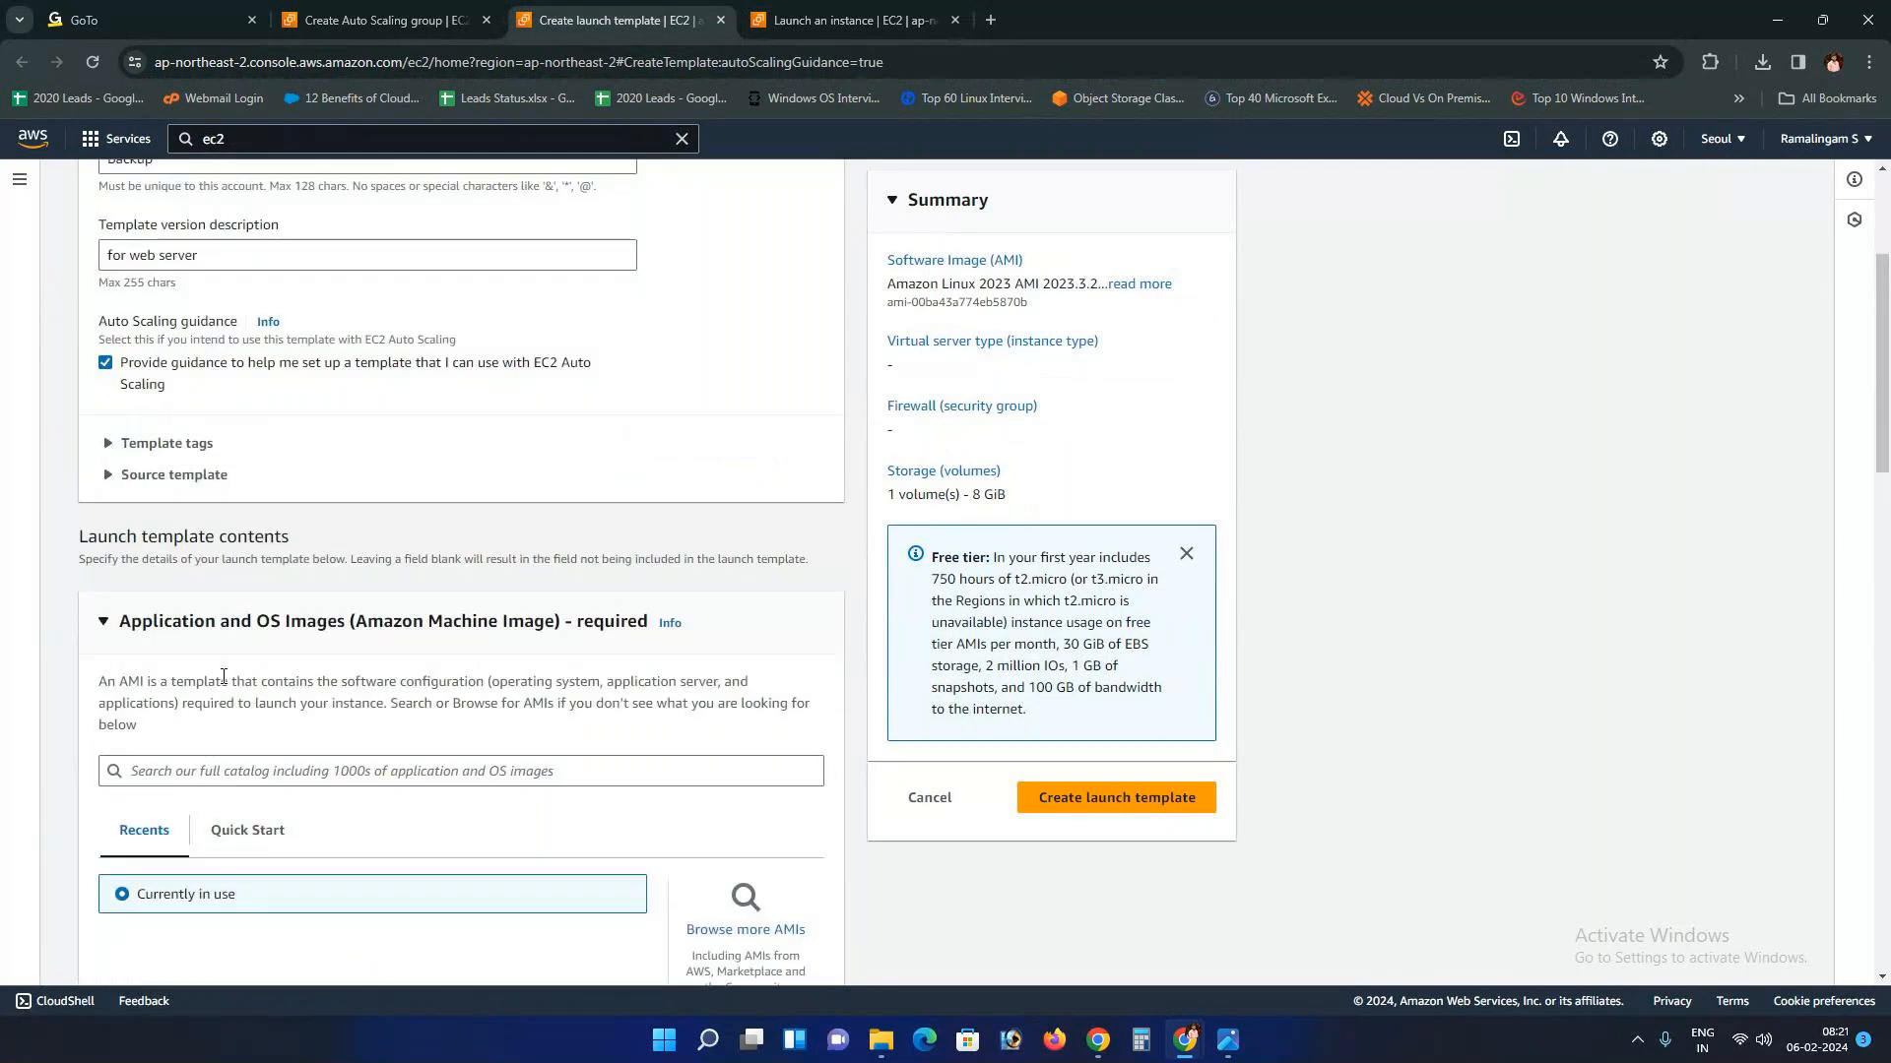
scroll(224, 676, "down", 7)
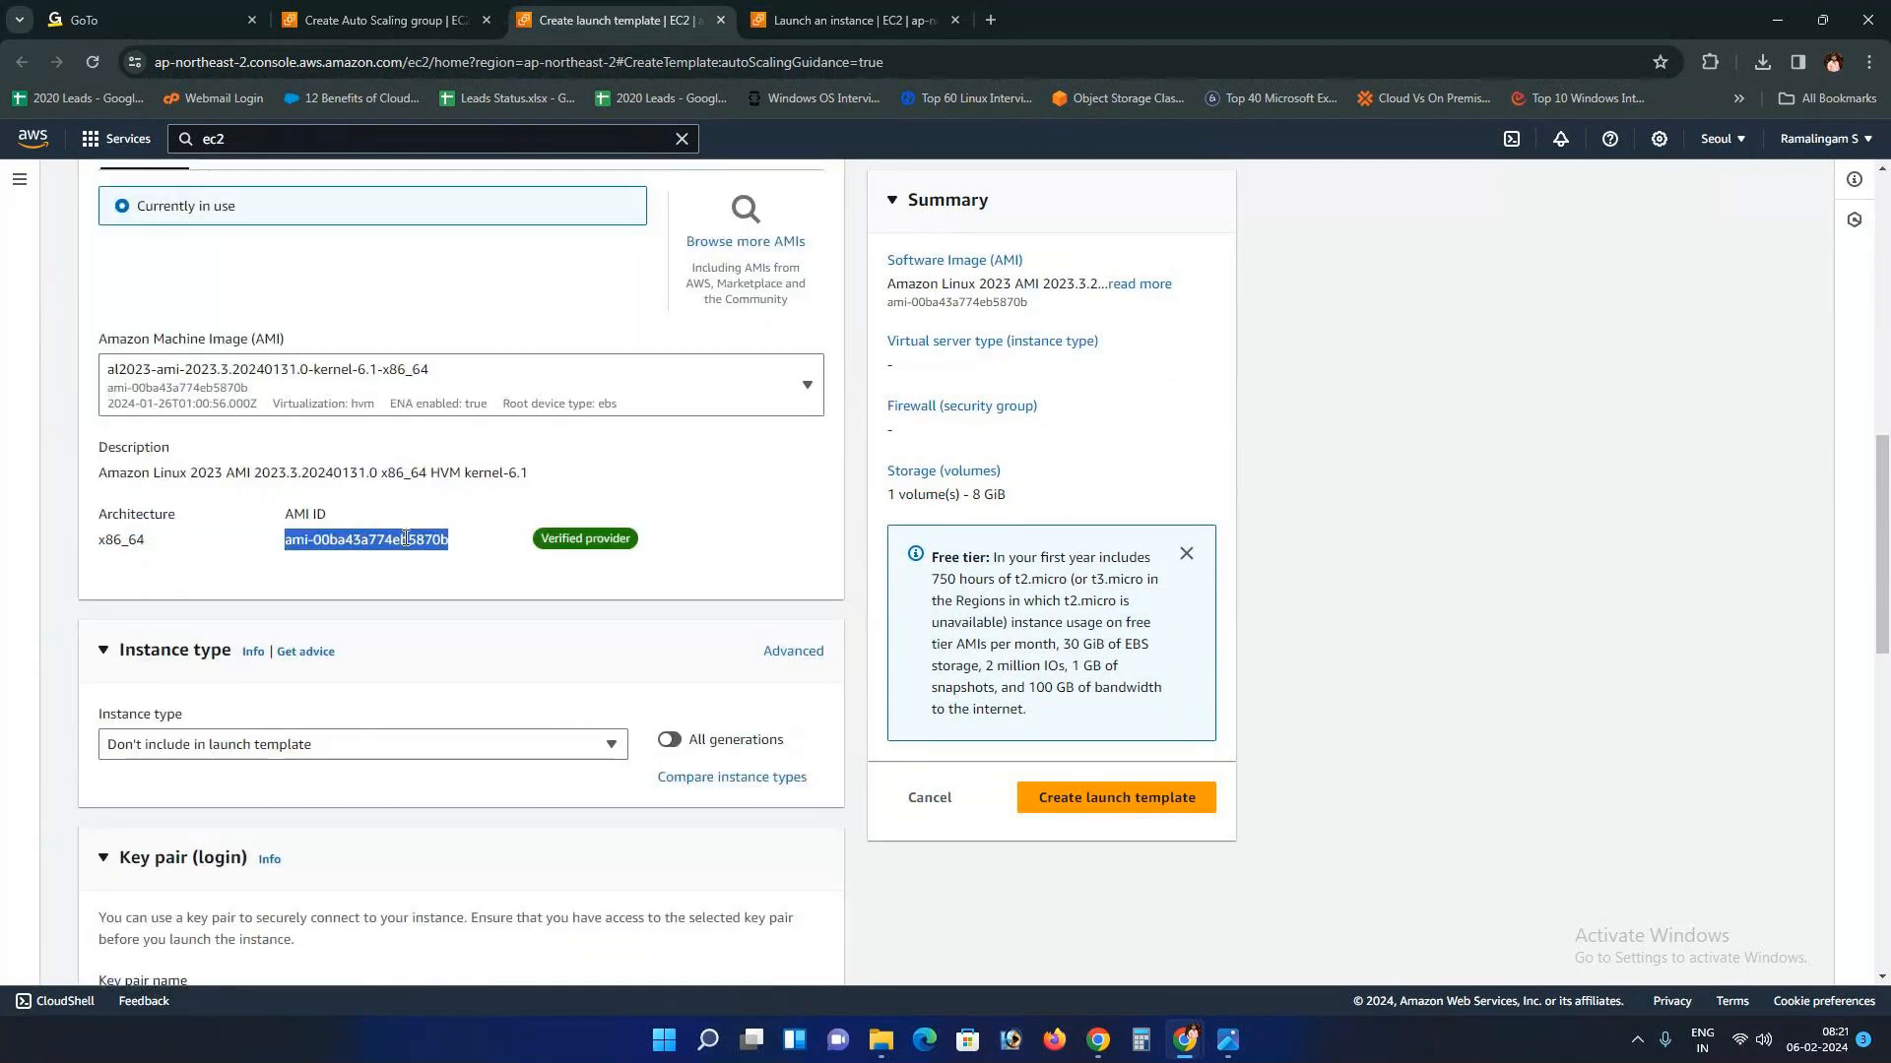
scroll(404, 538, "up", 1)
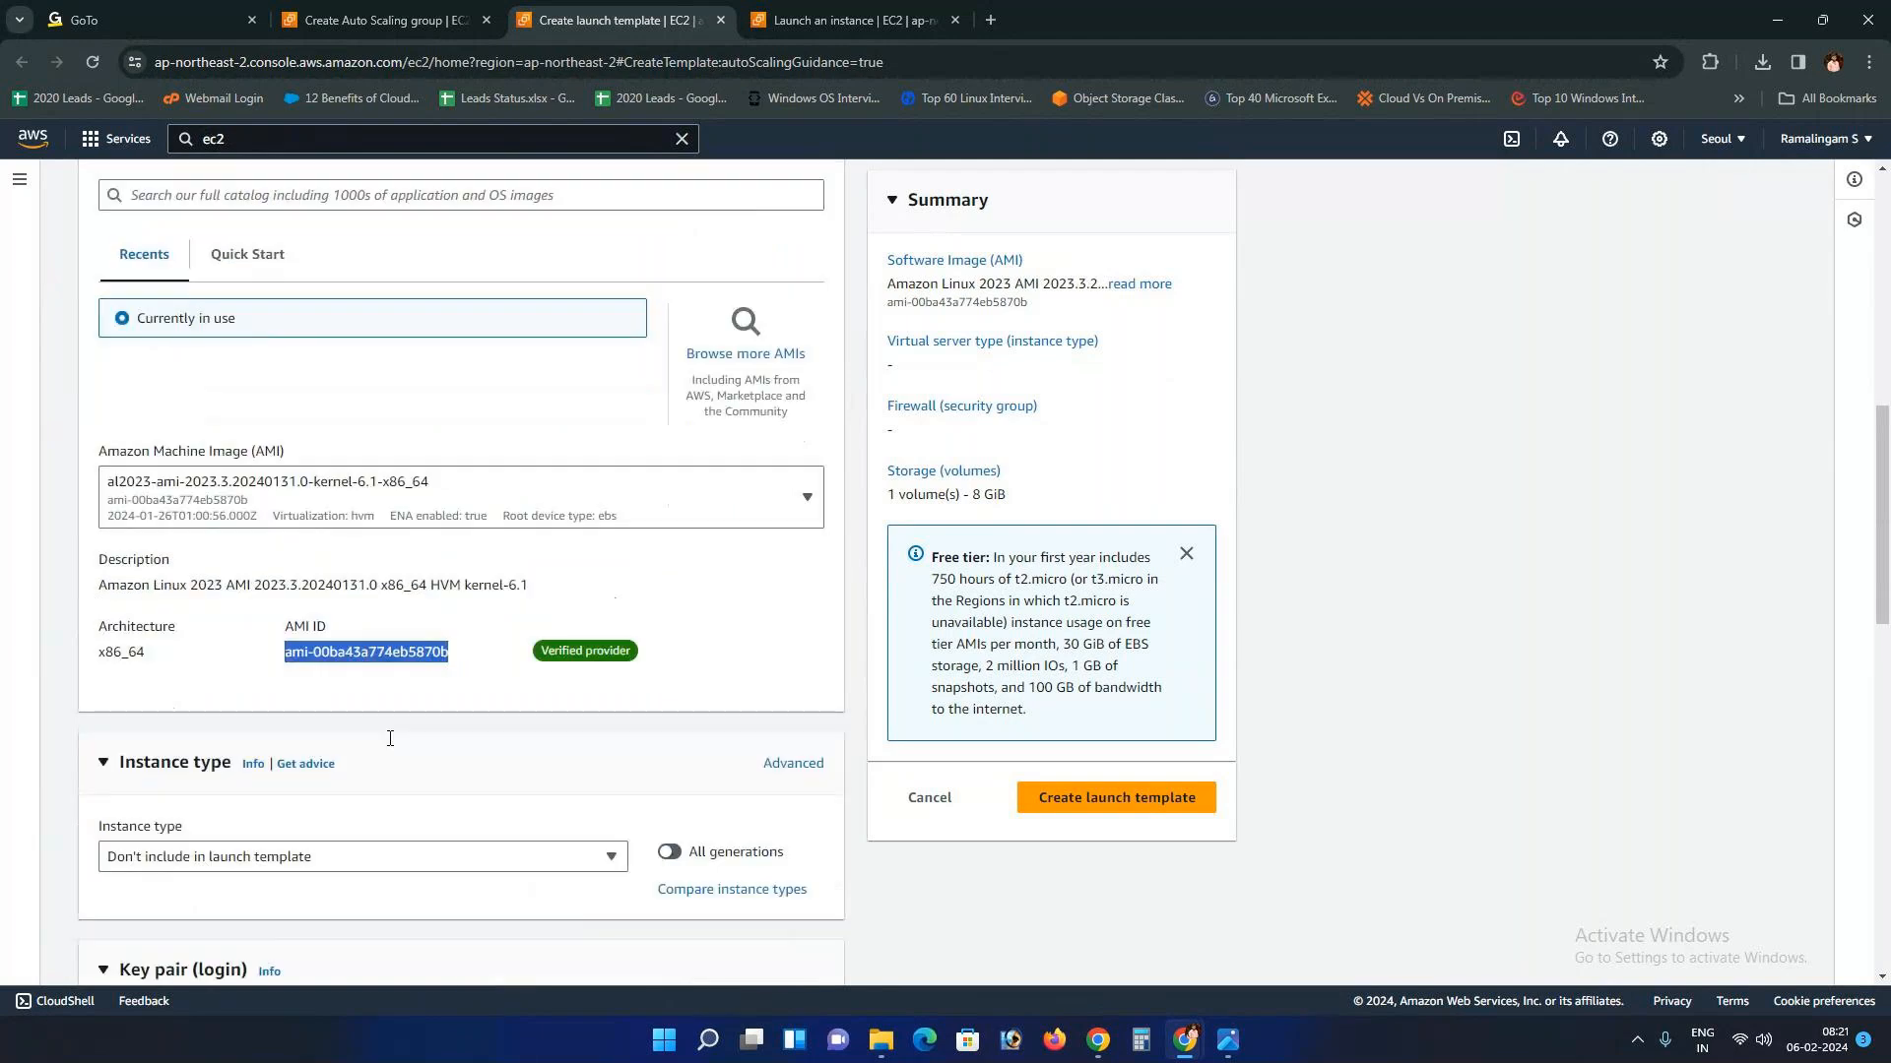
scroll(390, 739, "down", 1)
scroll(371, 528, "up", 1)
scroll(295, 620, "down", 2)
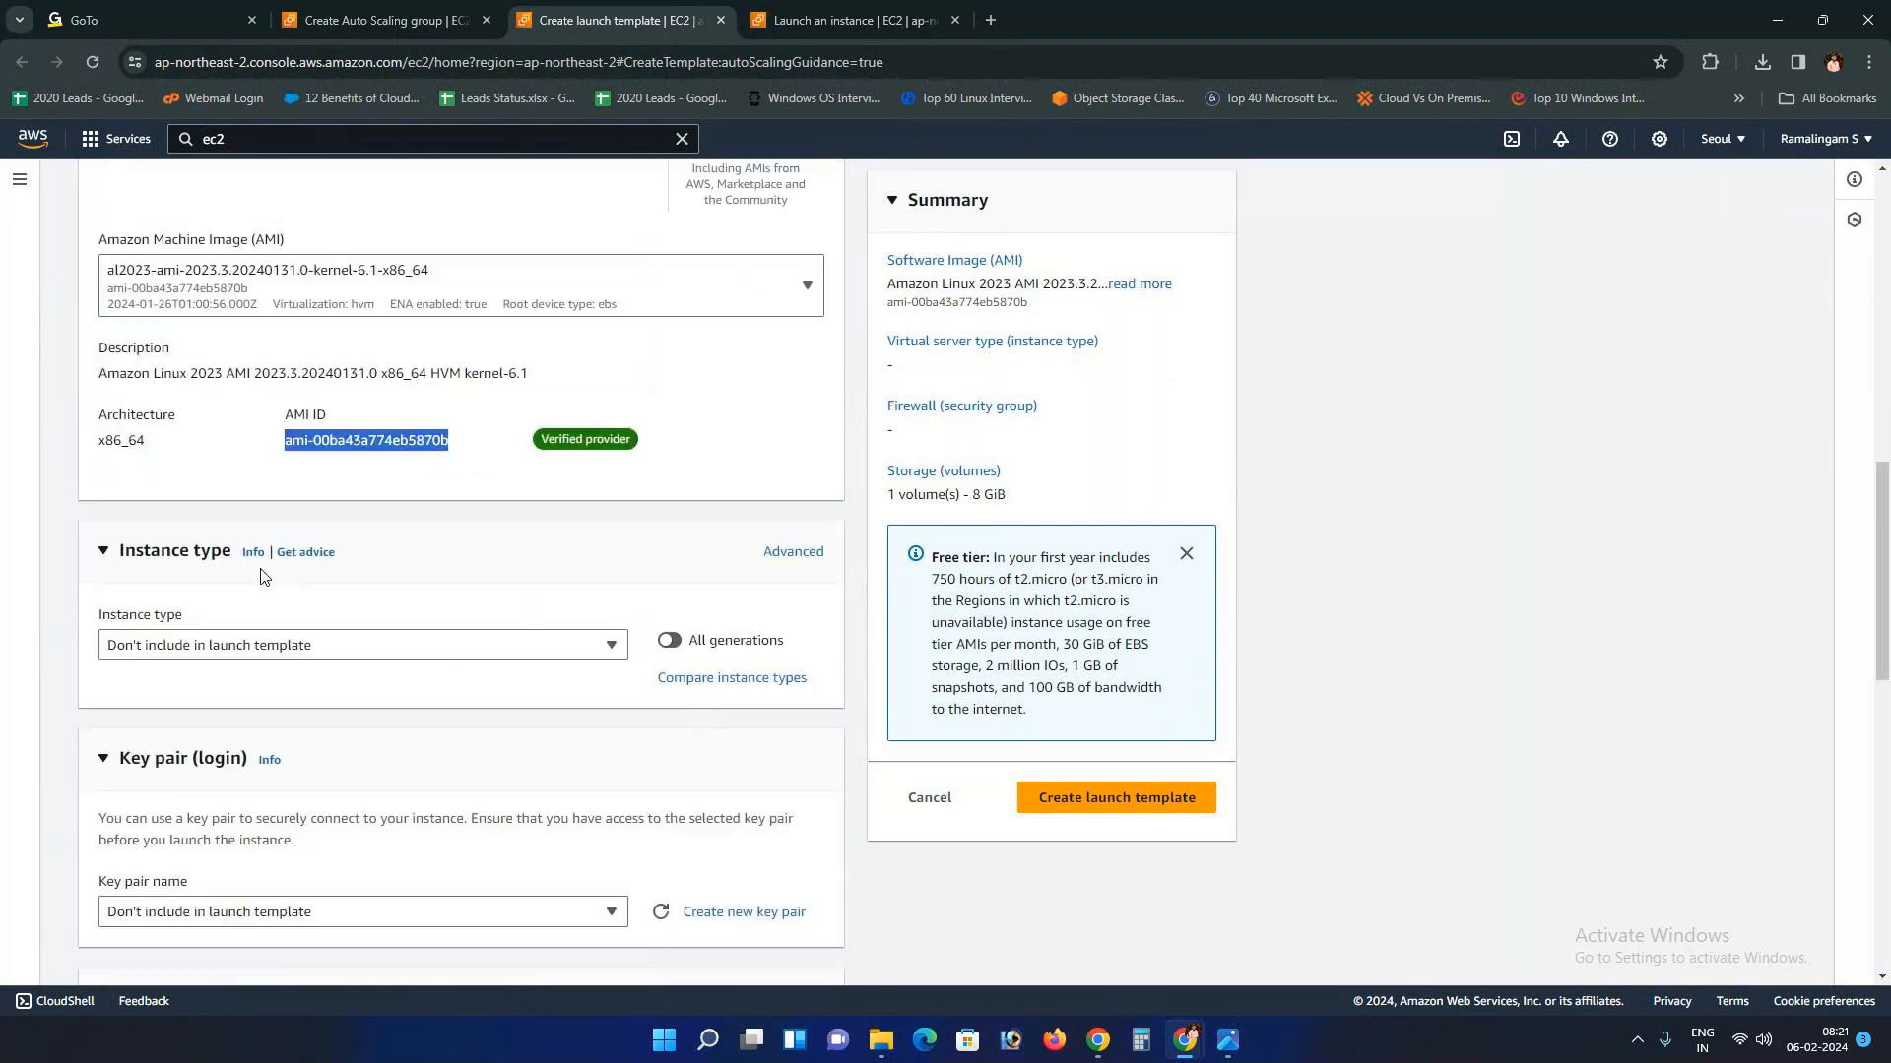
left_click(545, 655)
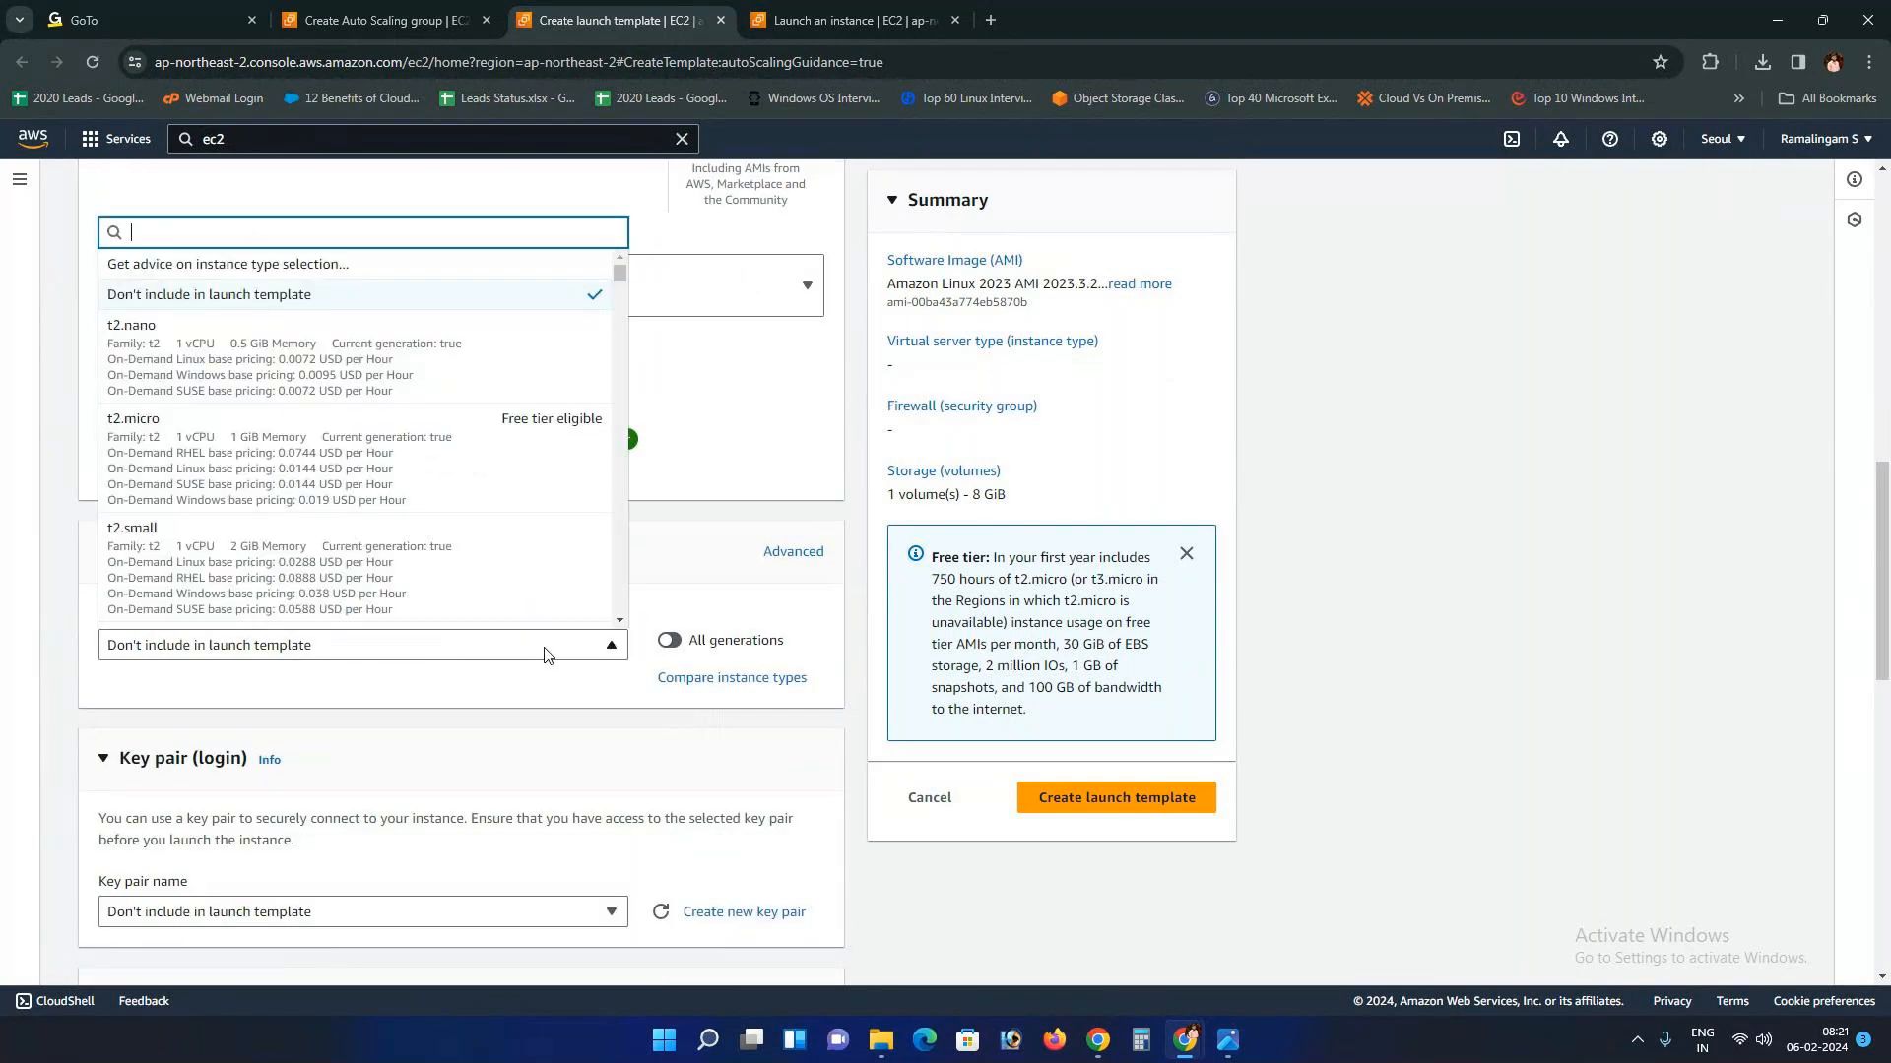
left_click(375, 444)
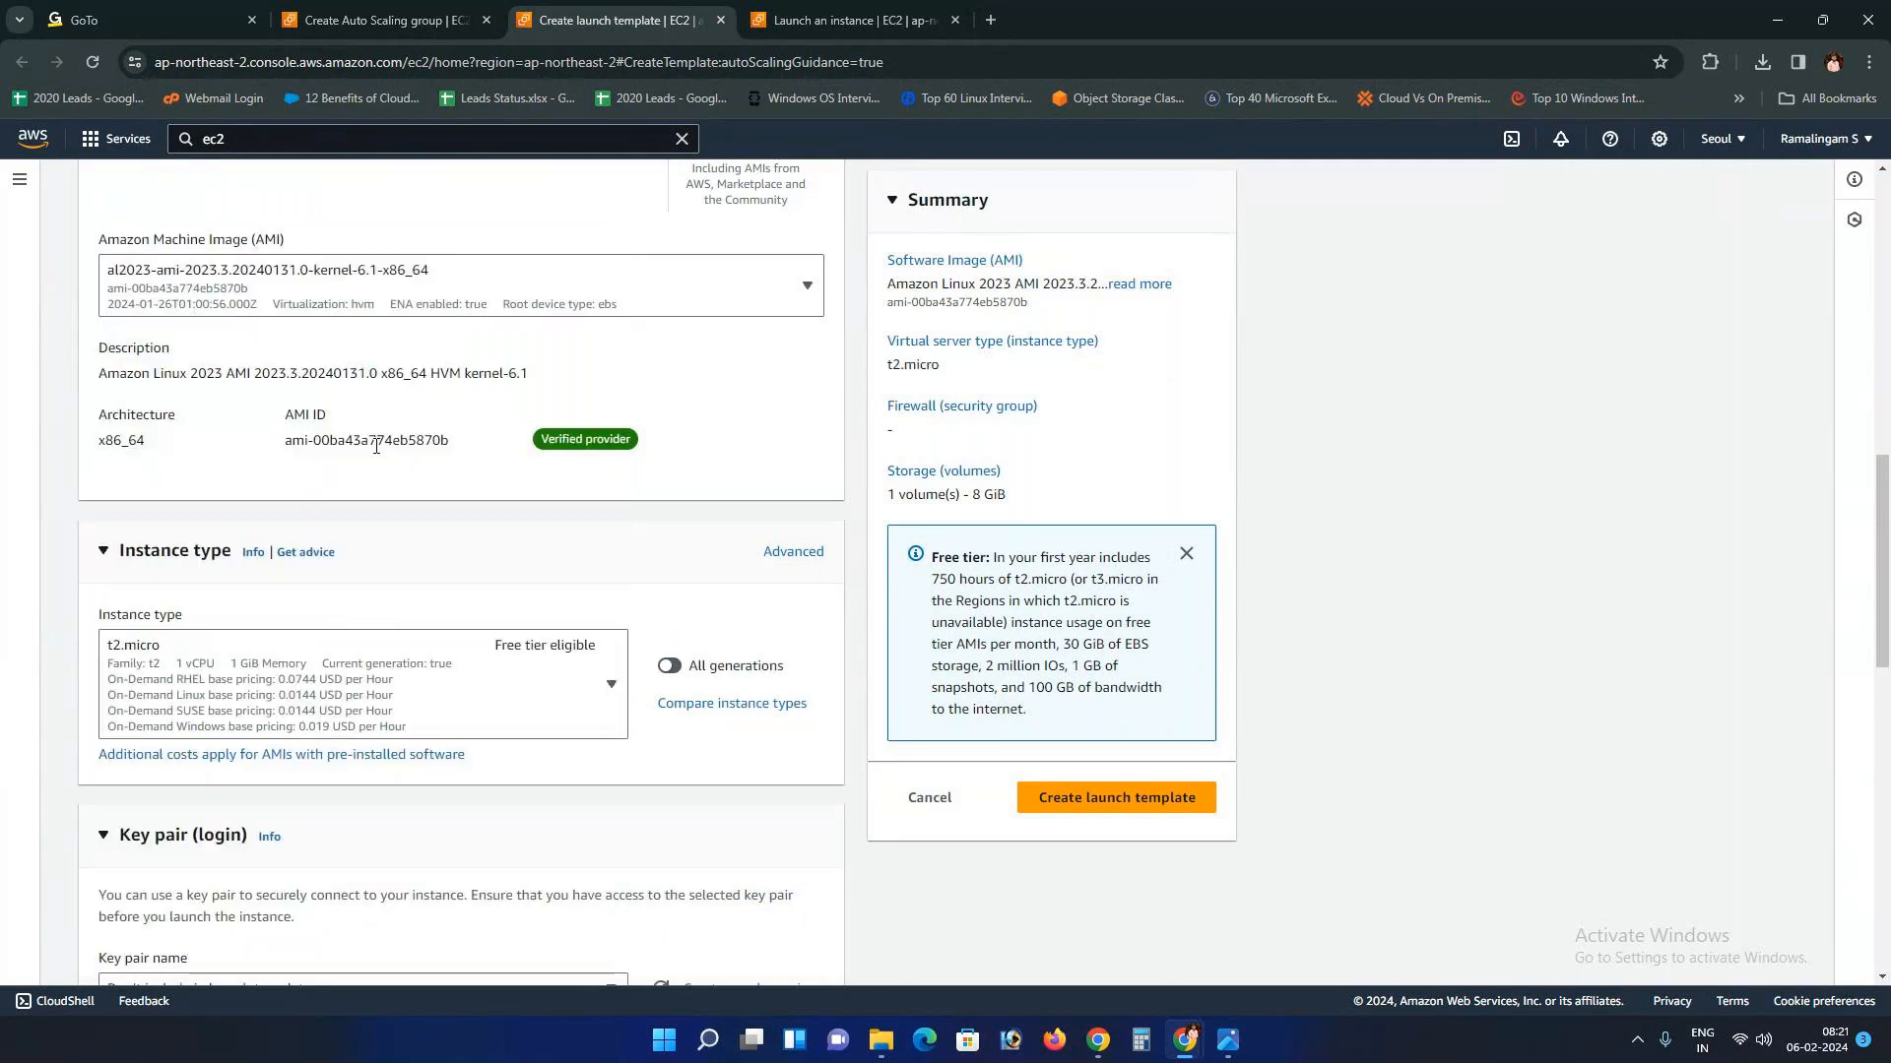
left_click(1226, 1041)
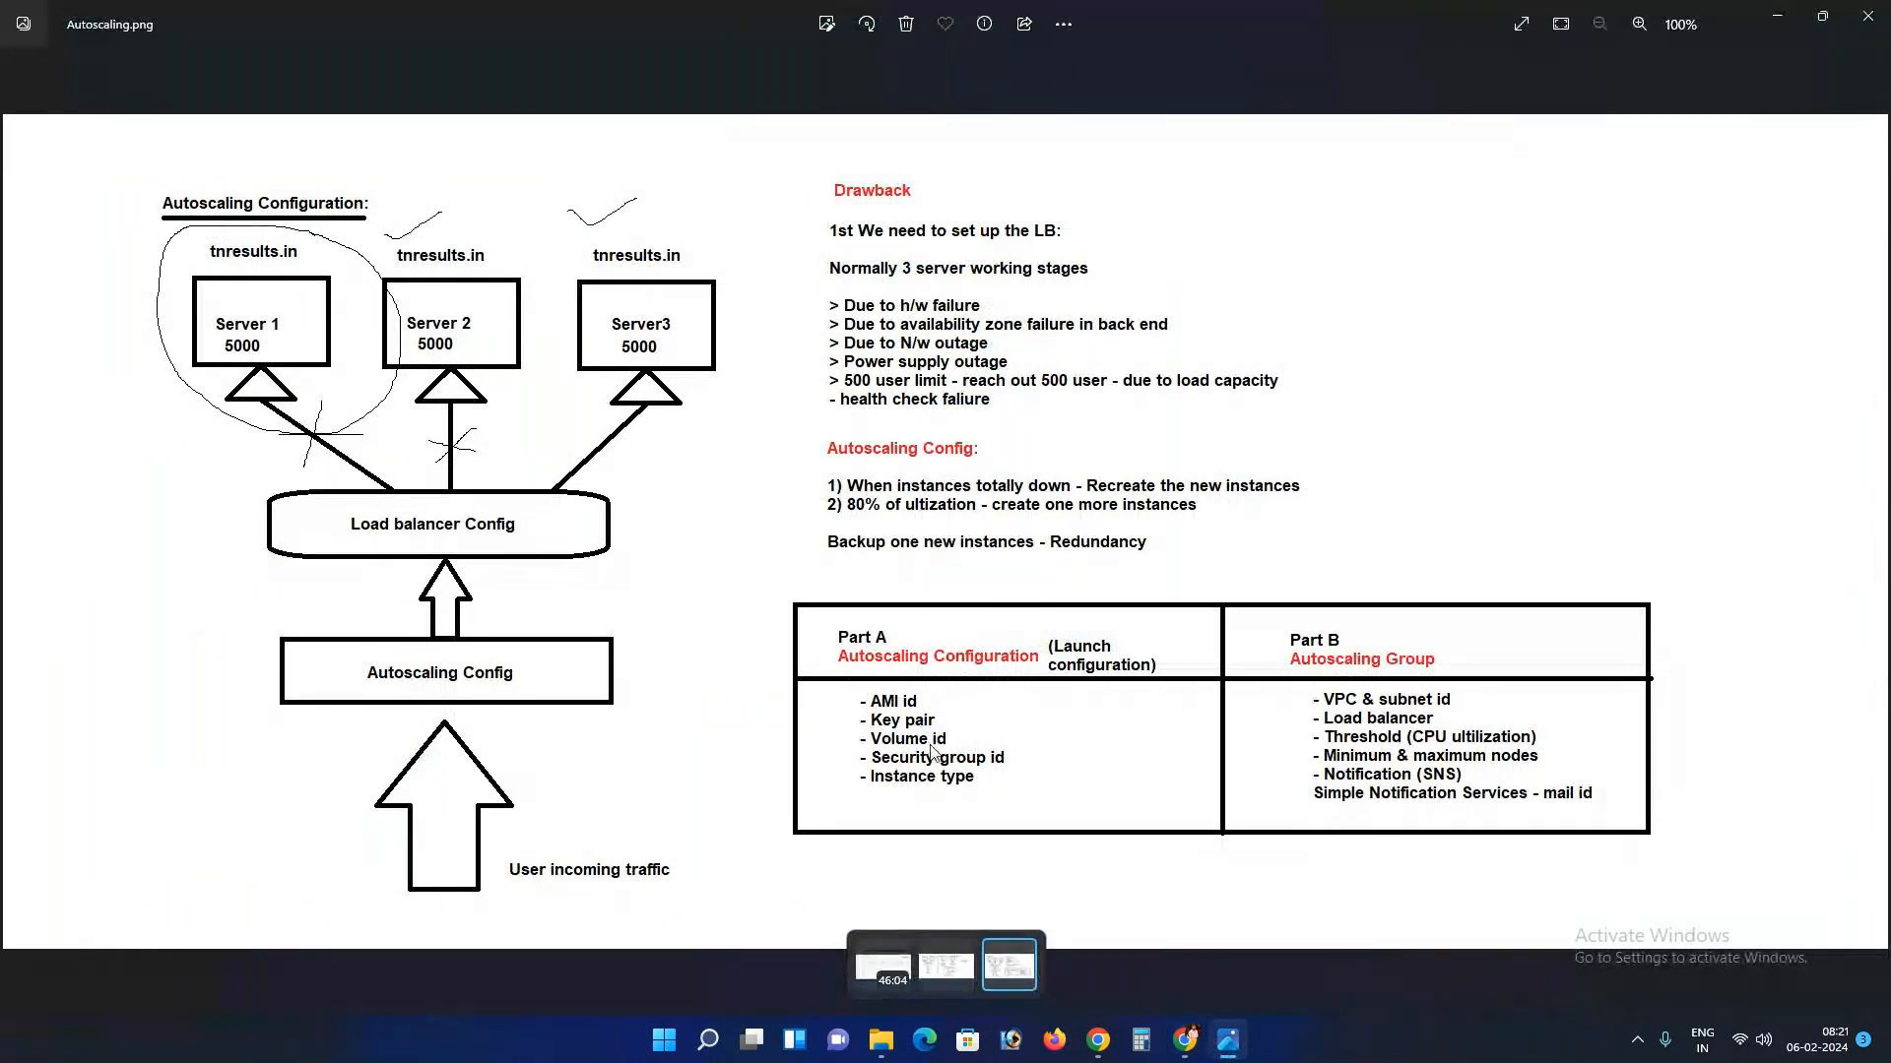
key("alt+Tab")
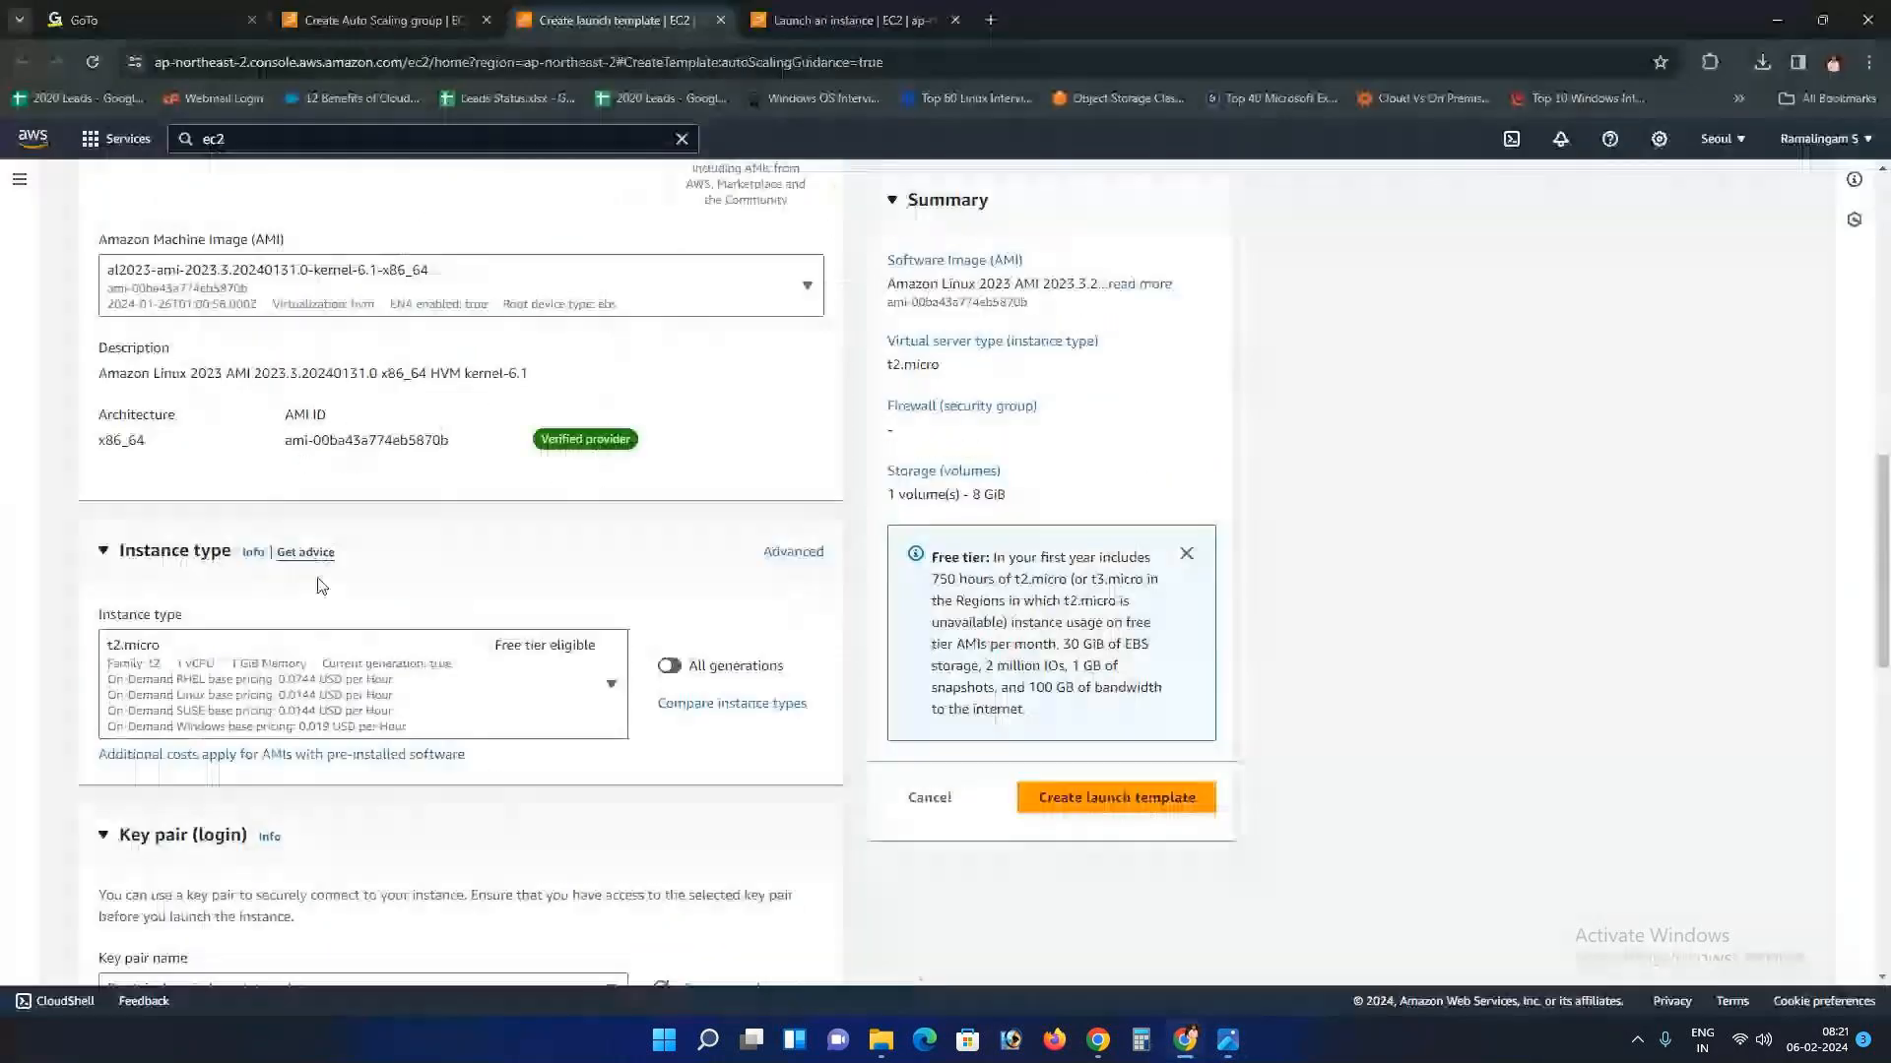
scroll(320, 586, "down", 3)
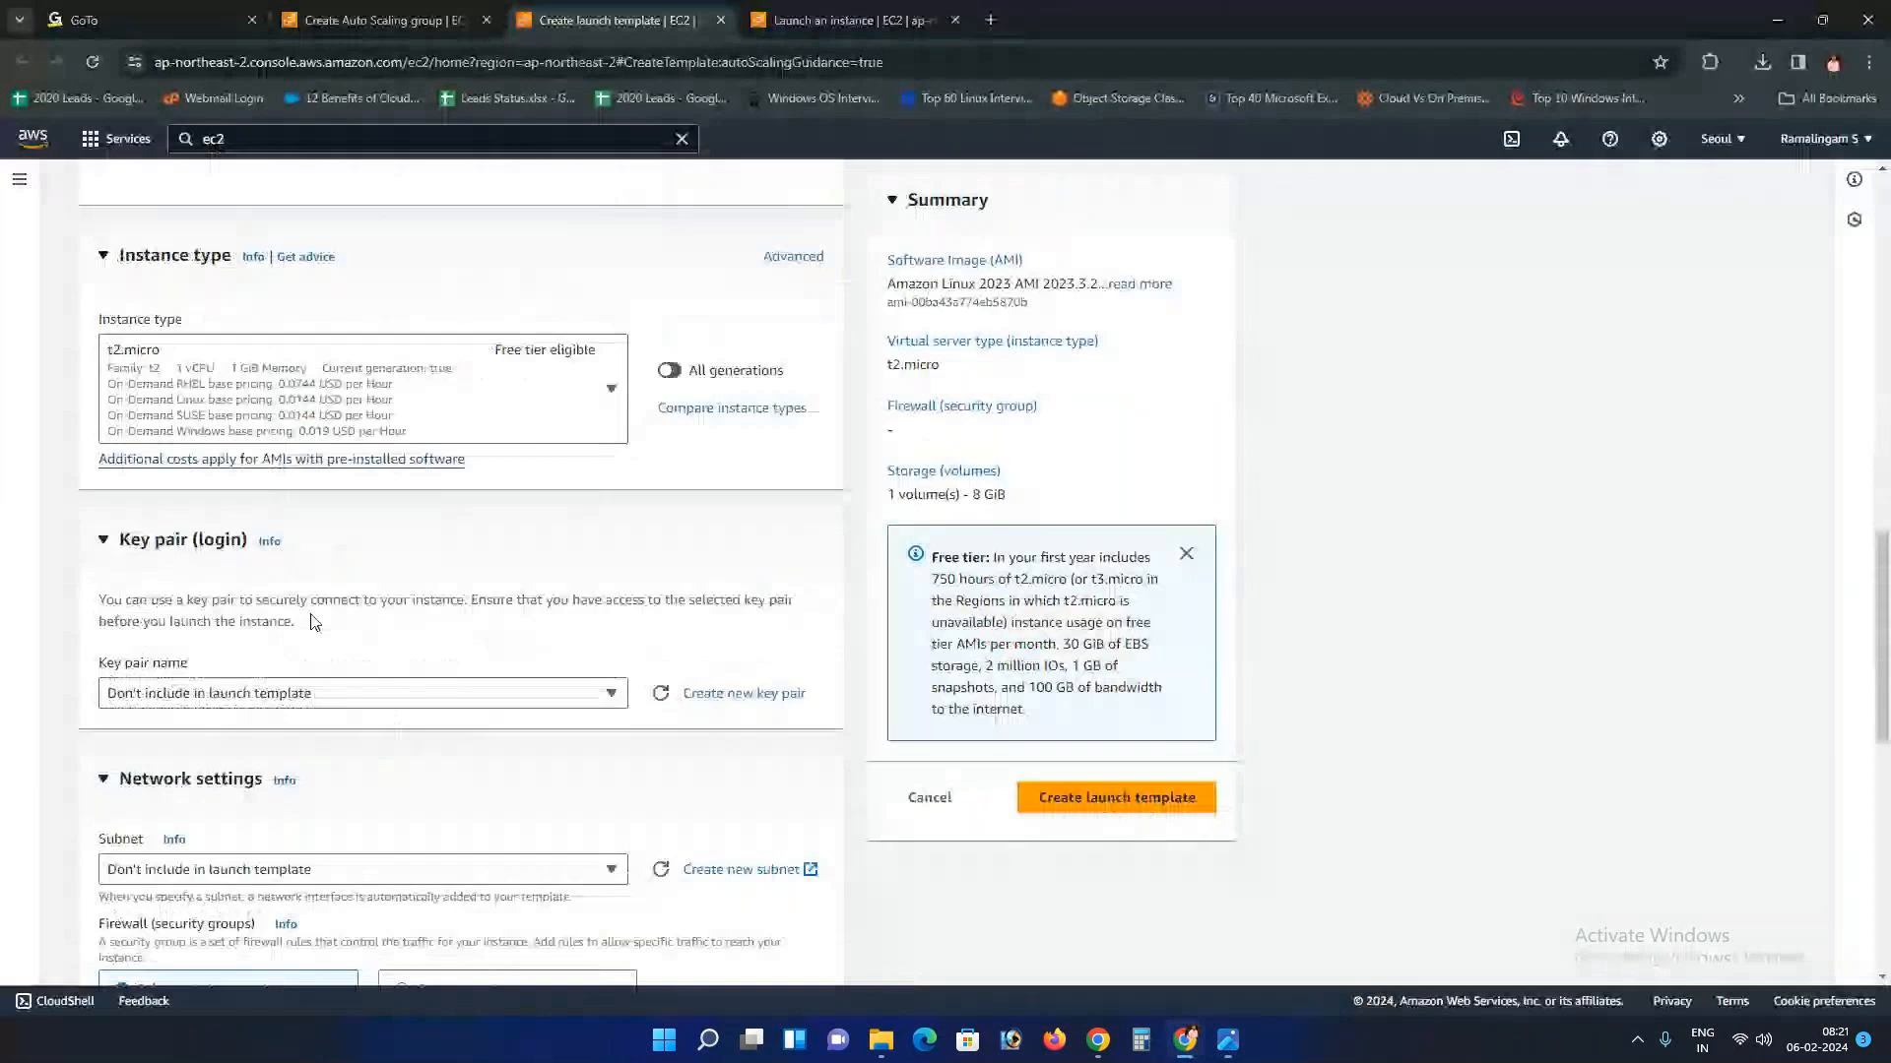
Step: Choose the lowercase seoul key pair for the template
left_click(526, 699)
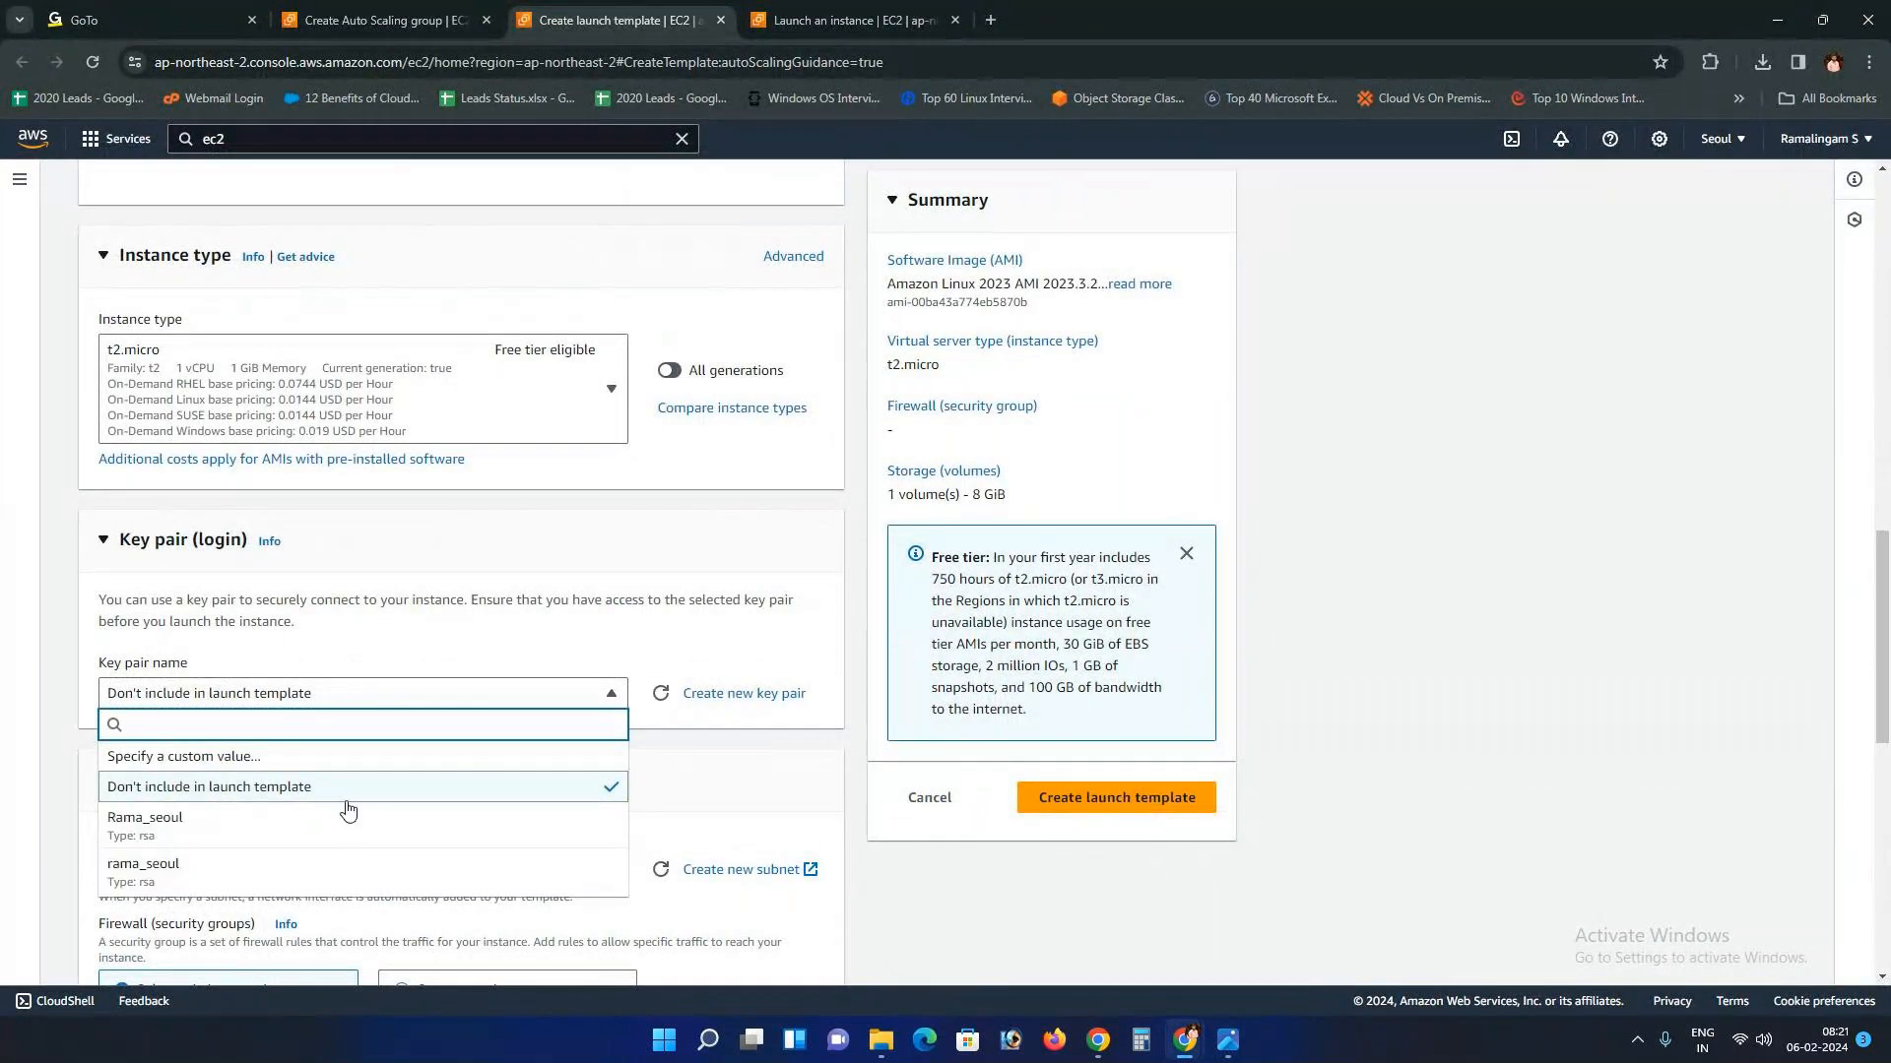
scroll(203, 401, "up", 4)
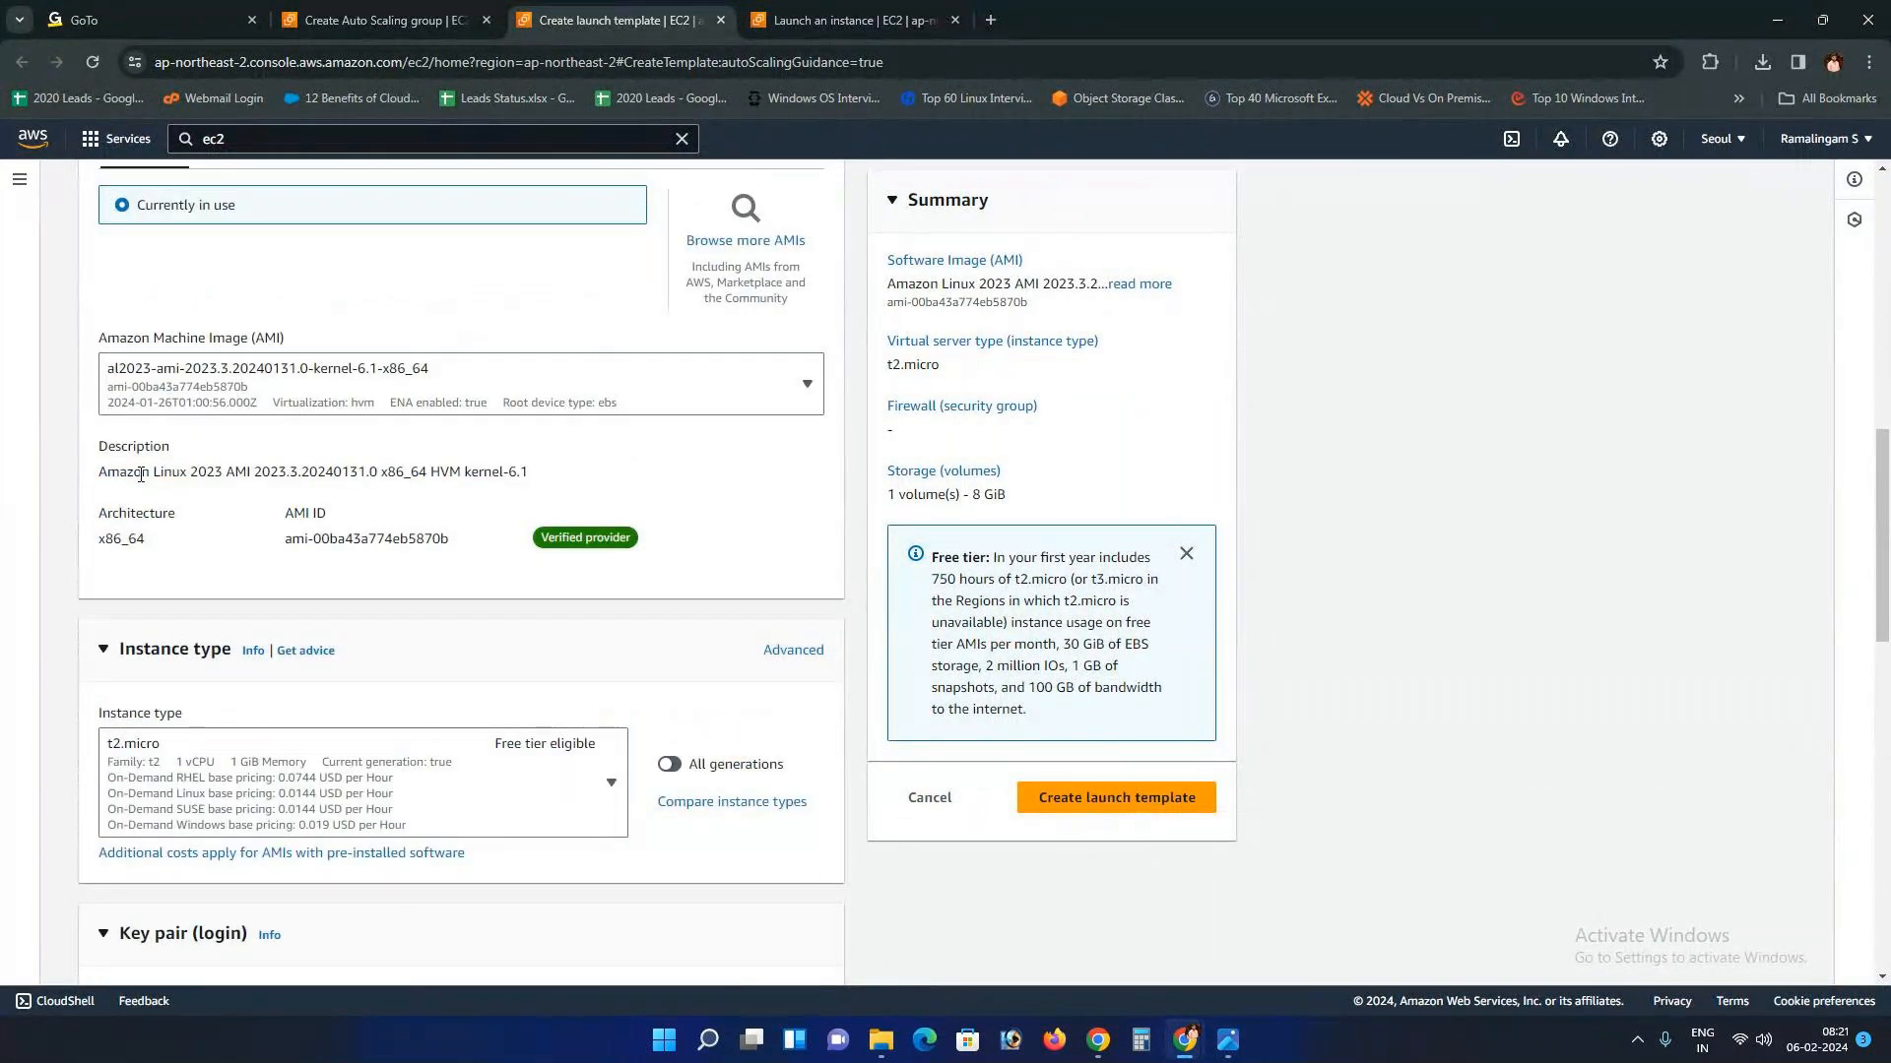
scroll(313, 639, "down", 6)
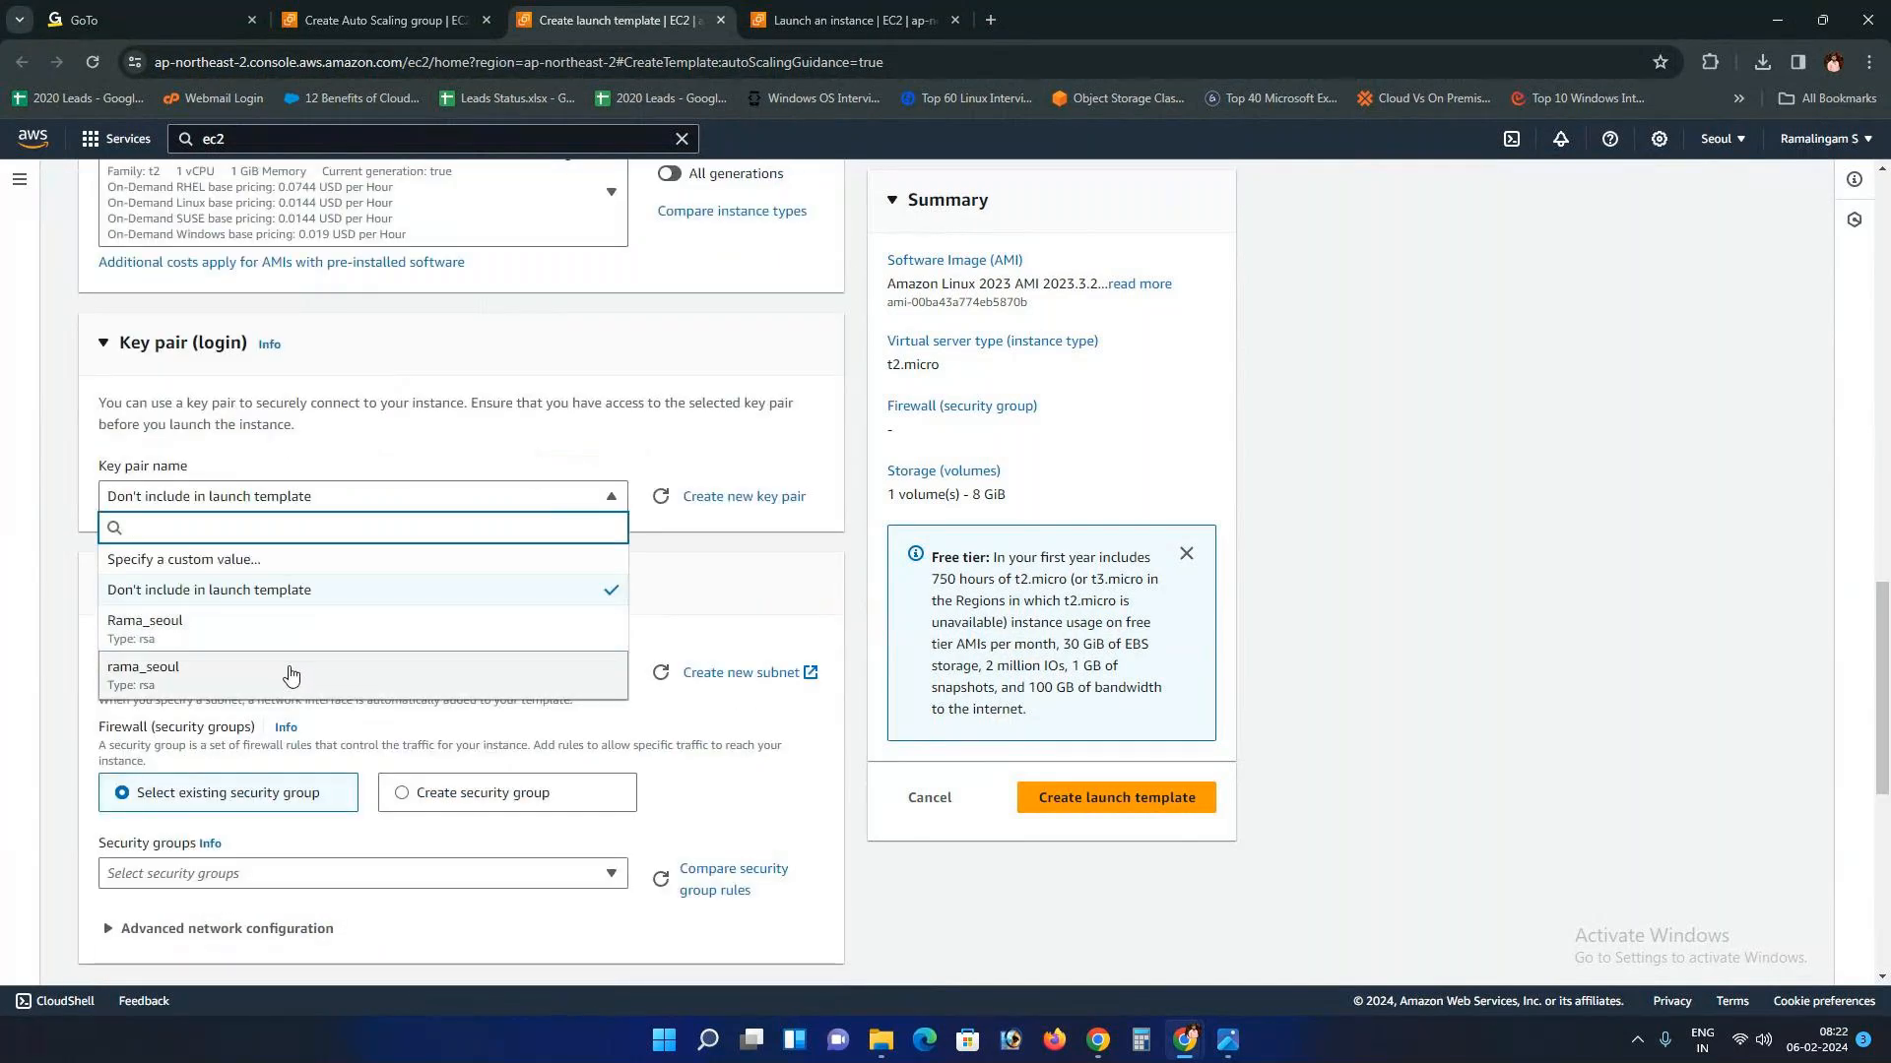
left_click(291, 674)
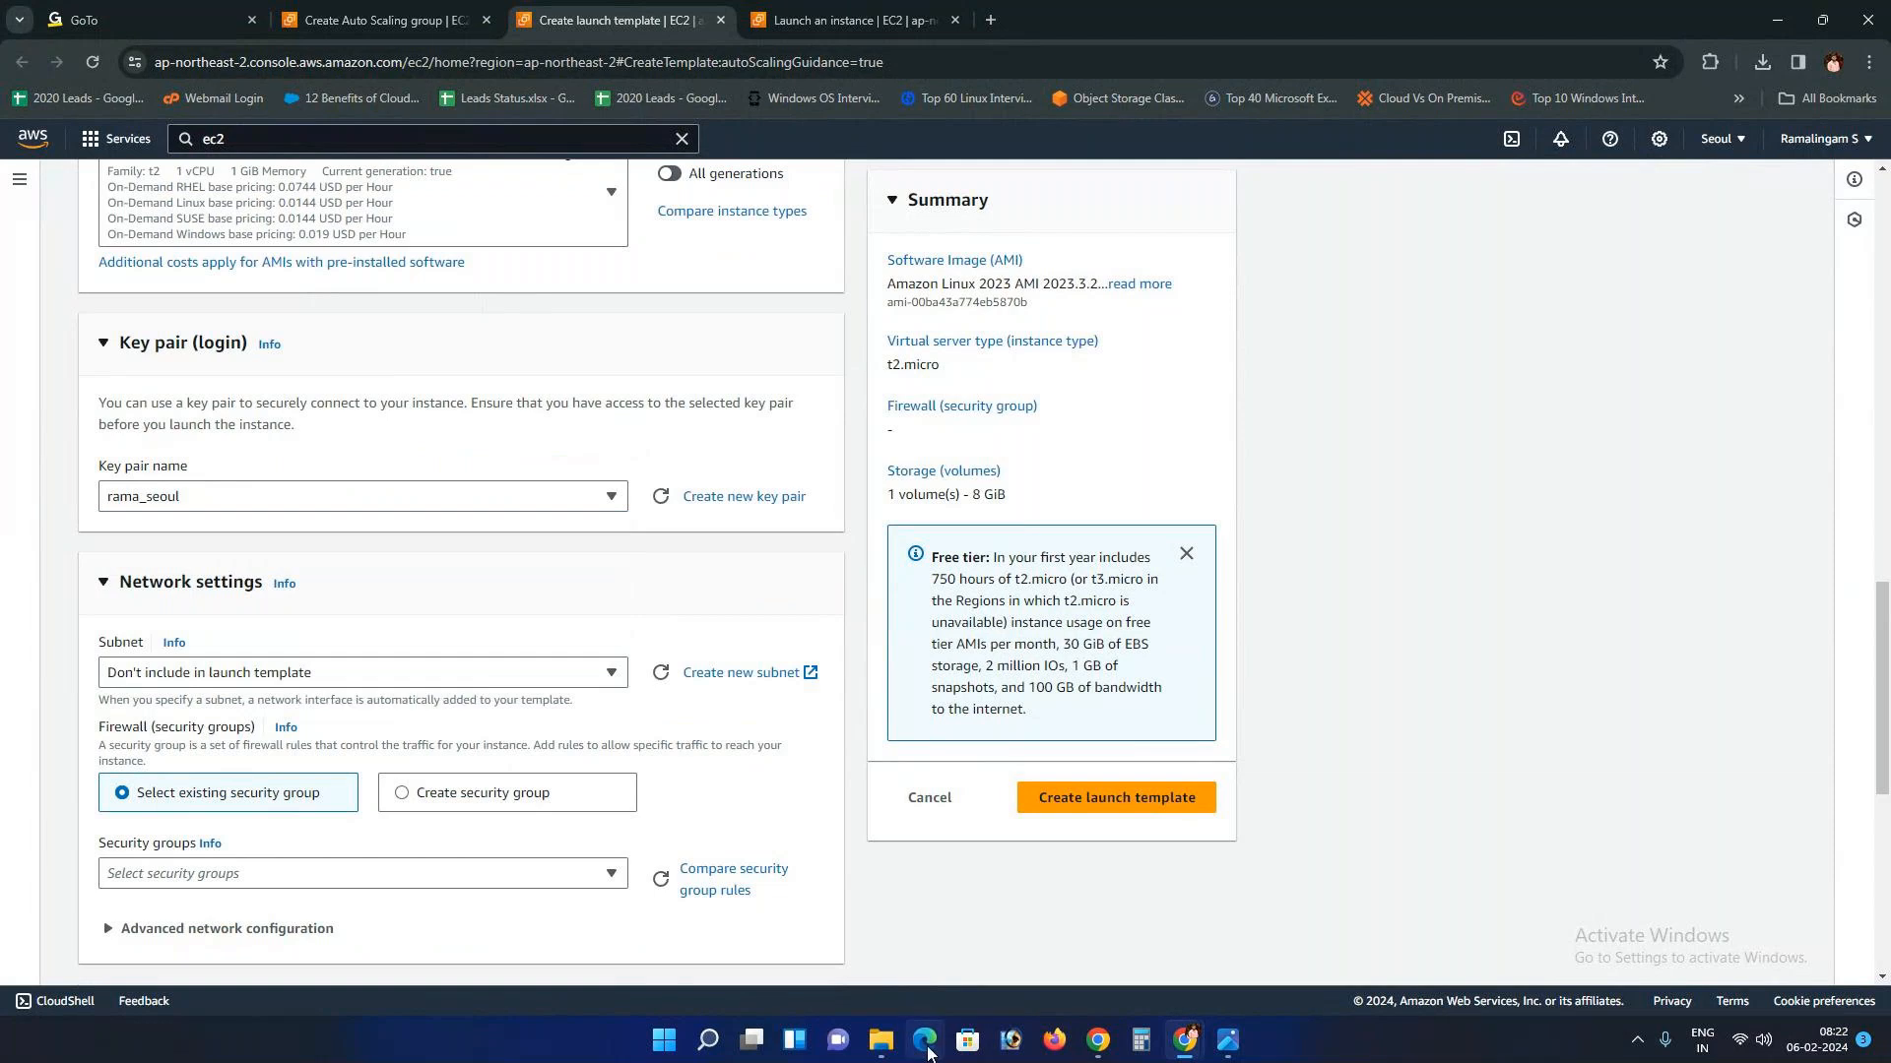
left_click(880, 1040)
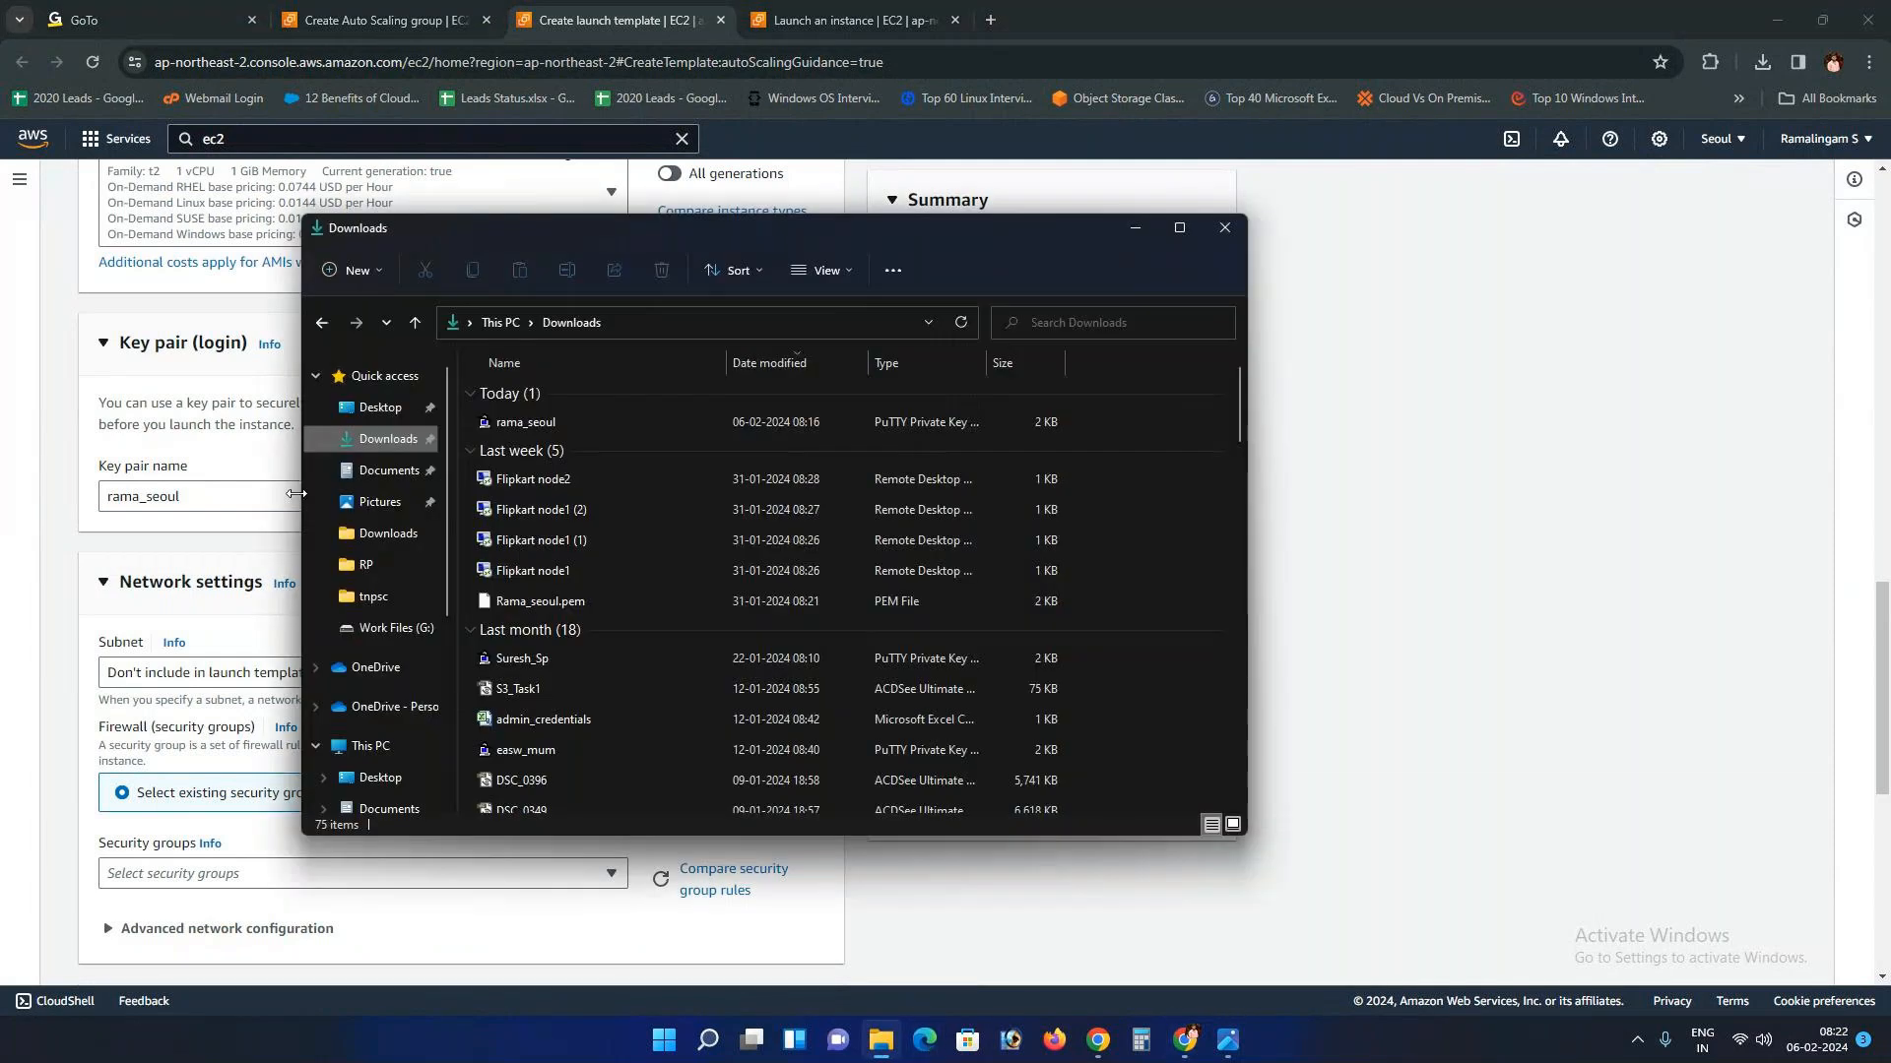
left_click(254, 546)
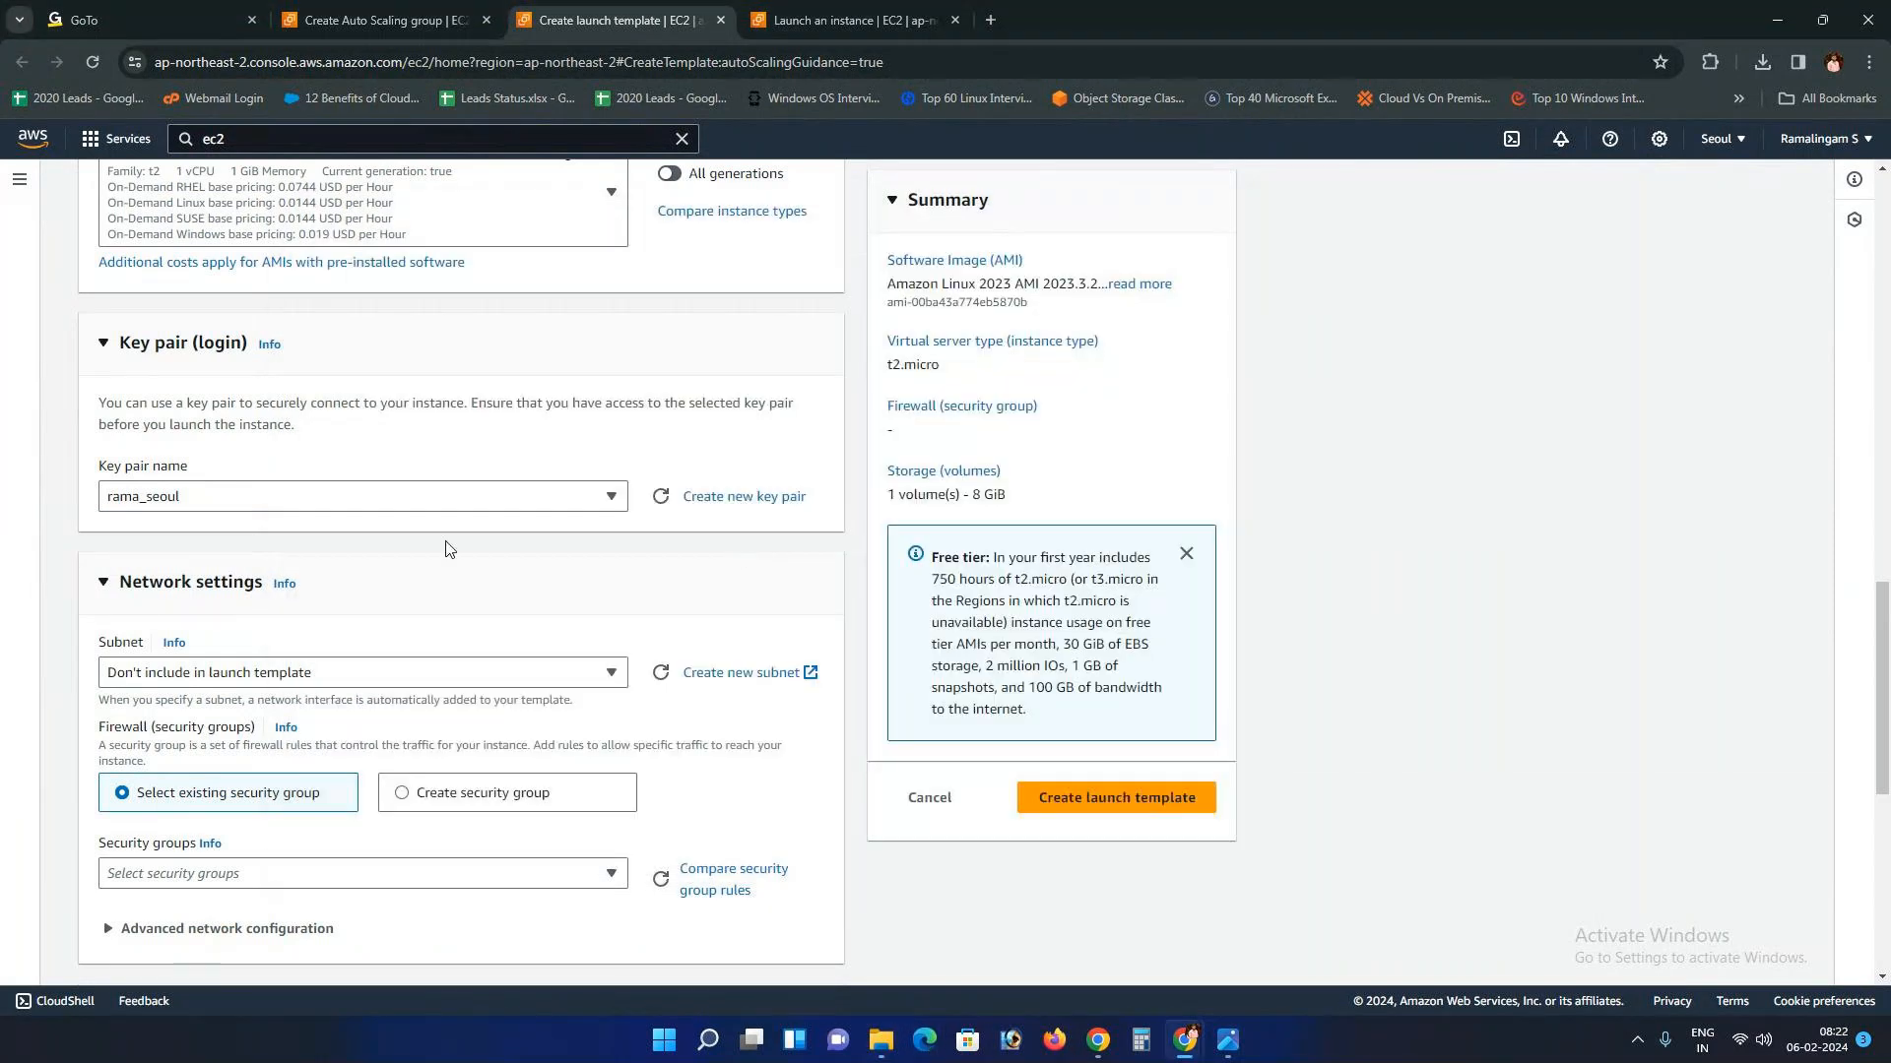
scroll(446, 548, "down", 2)
left_click(589, 483)
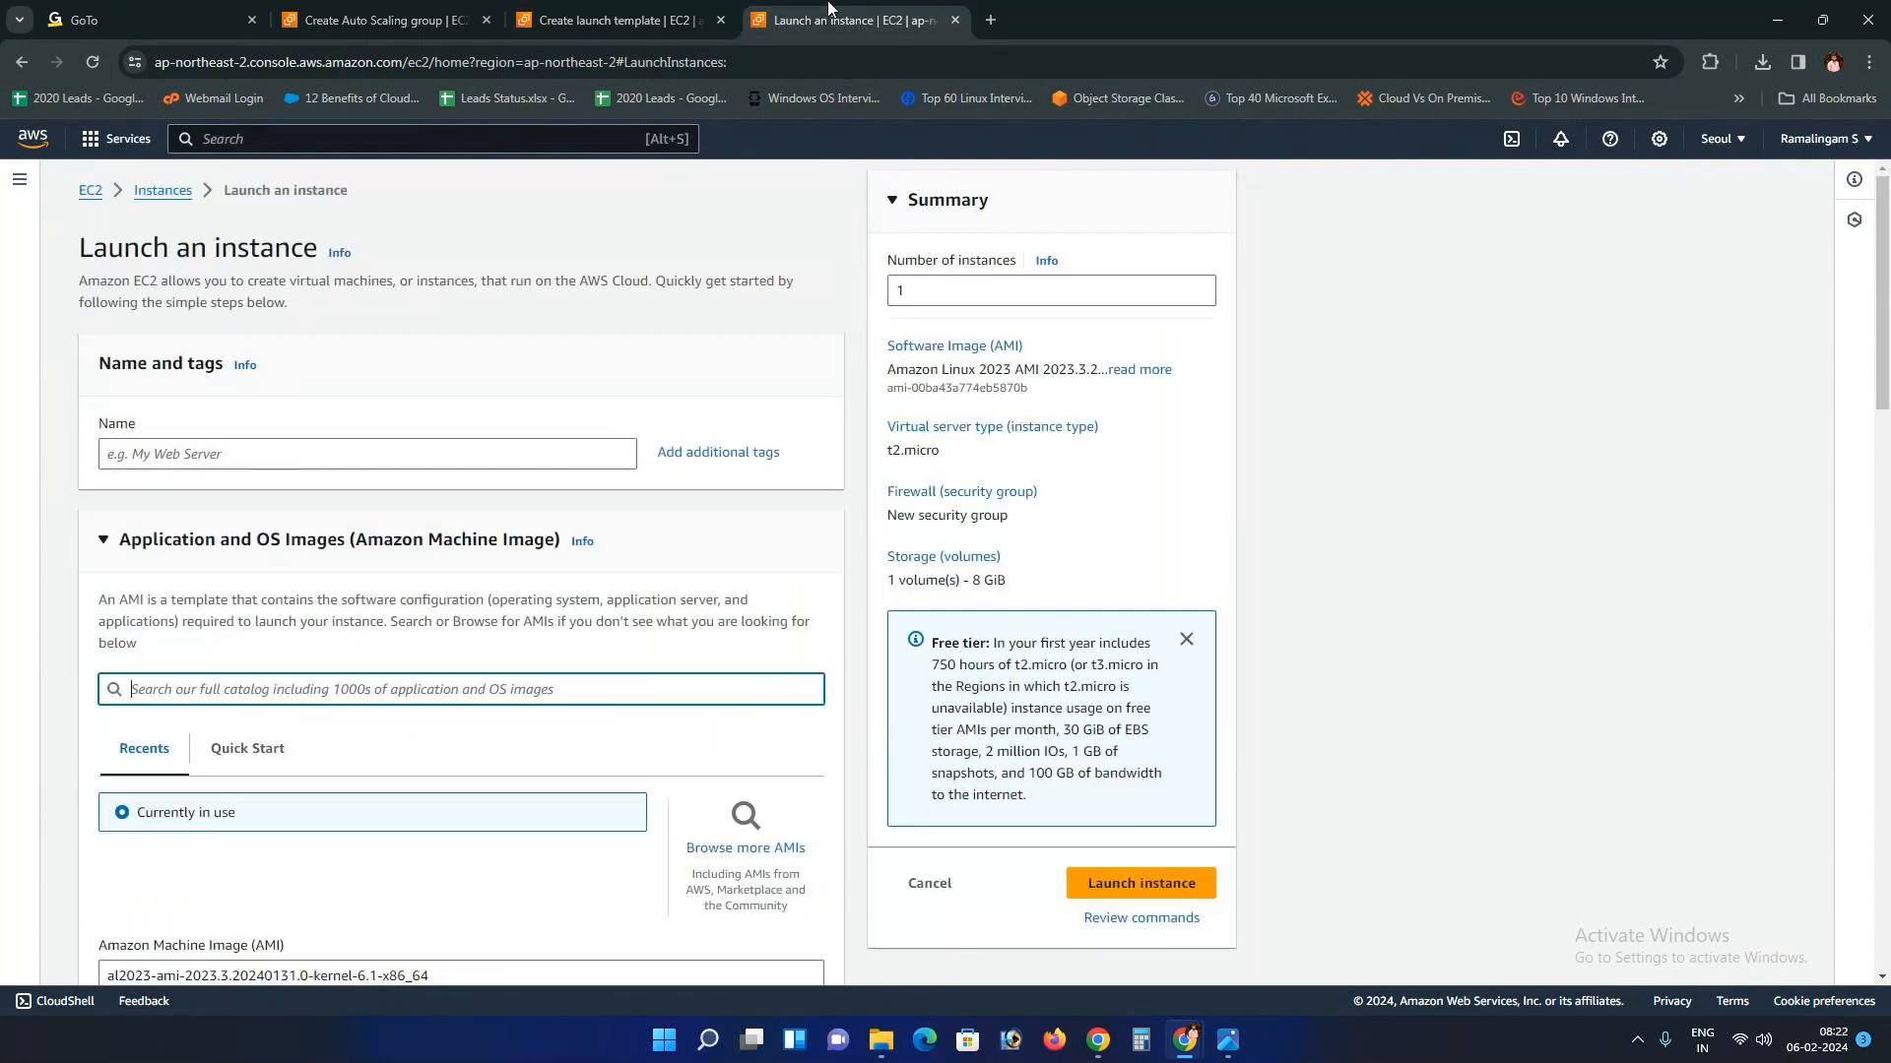
Step: Select subnet-0935373a044a2189e (ap-northeast-2a) in the template's network settings
scroll(367, 726, "down", 15)
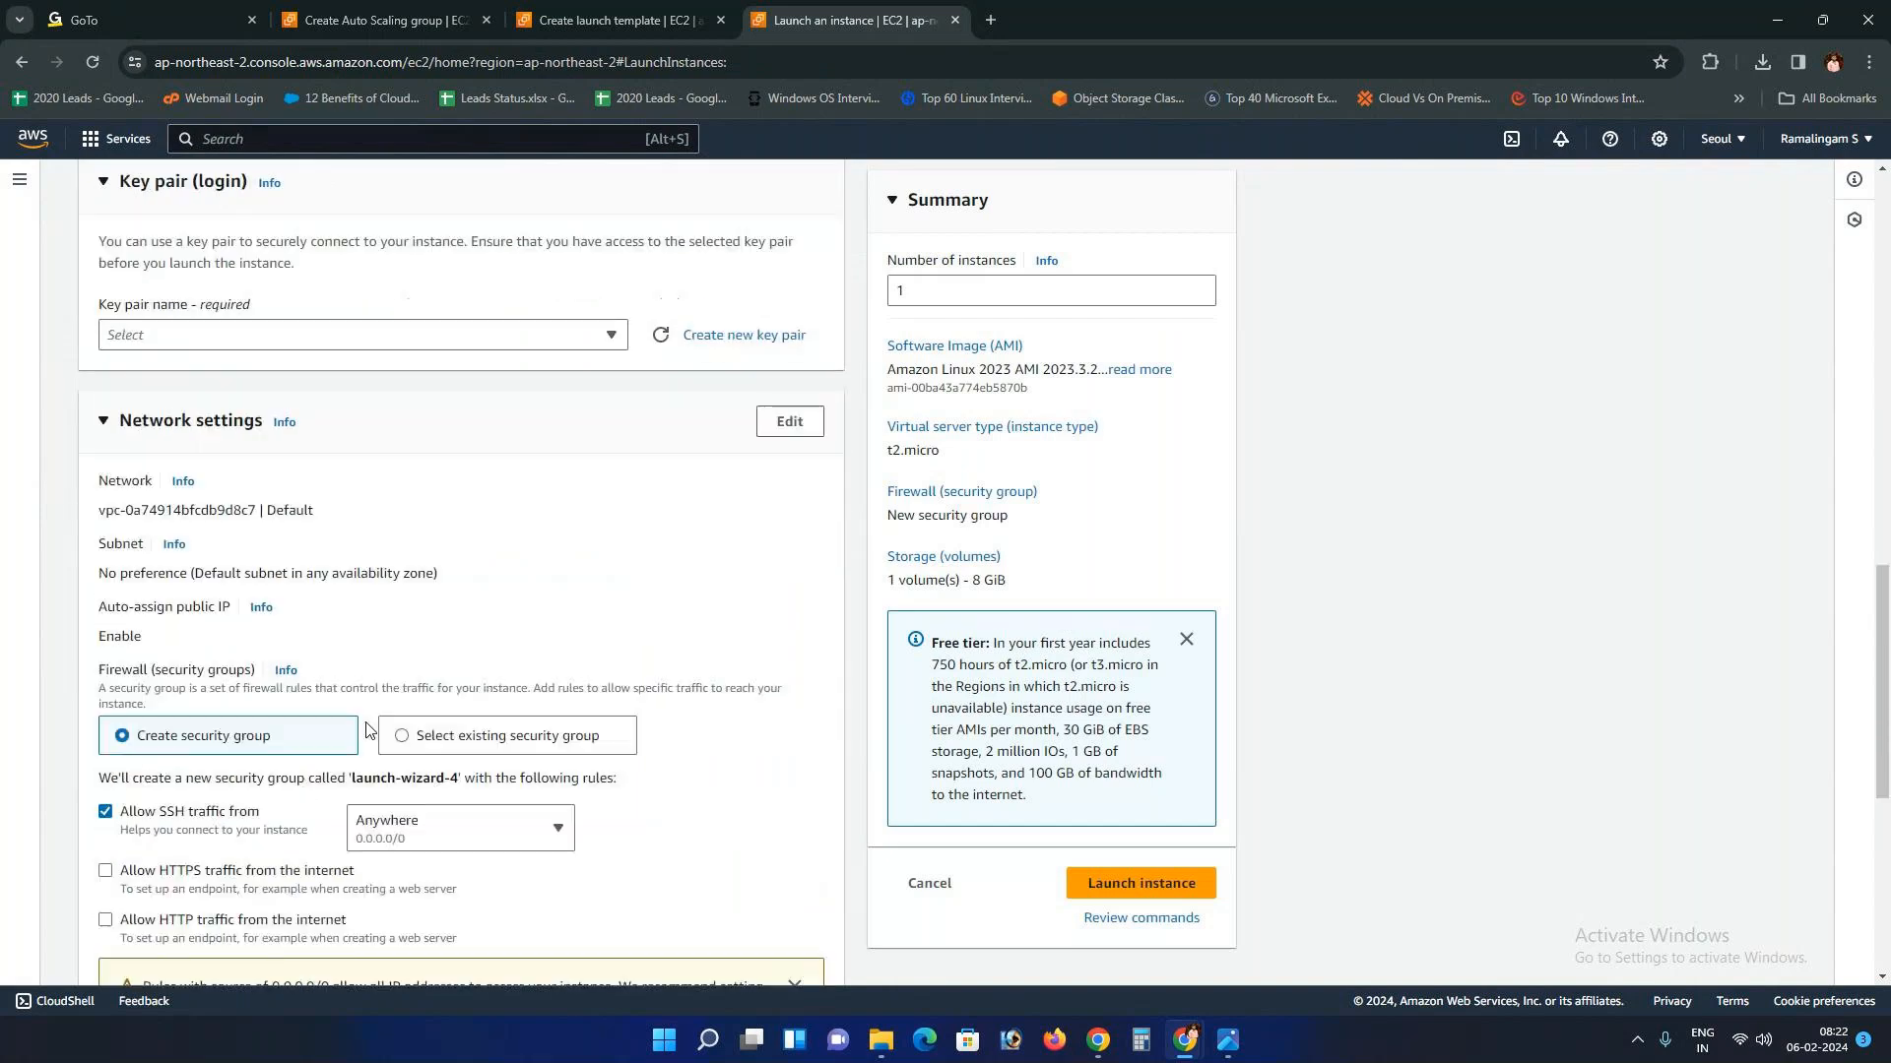
left_click(790, 422)
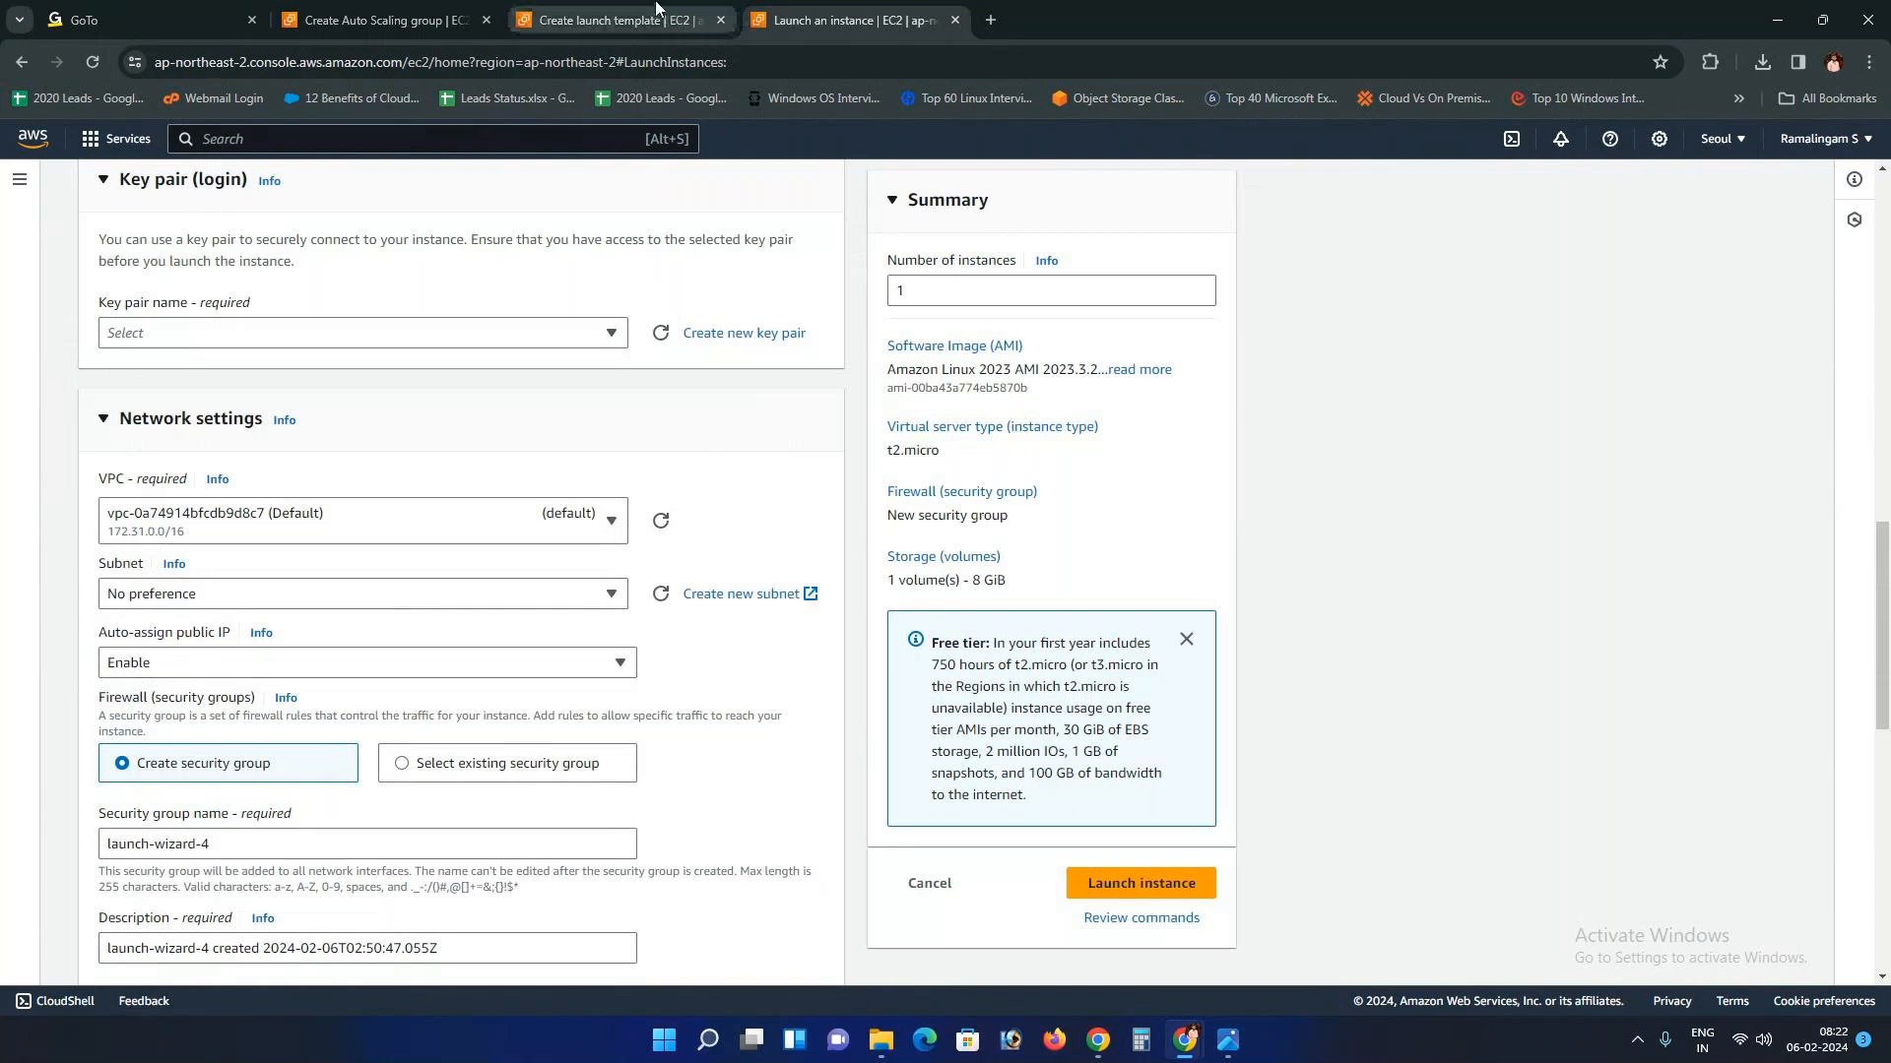
left_click(621, 20)
left_click(325, 676)
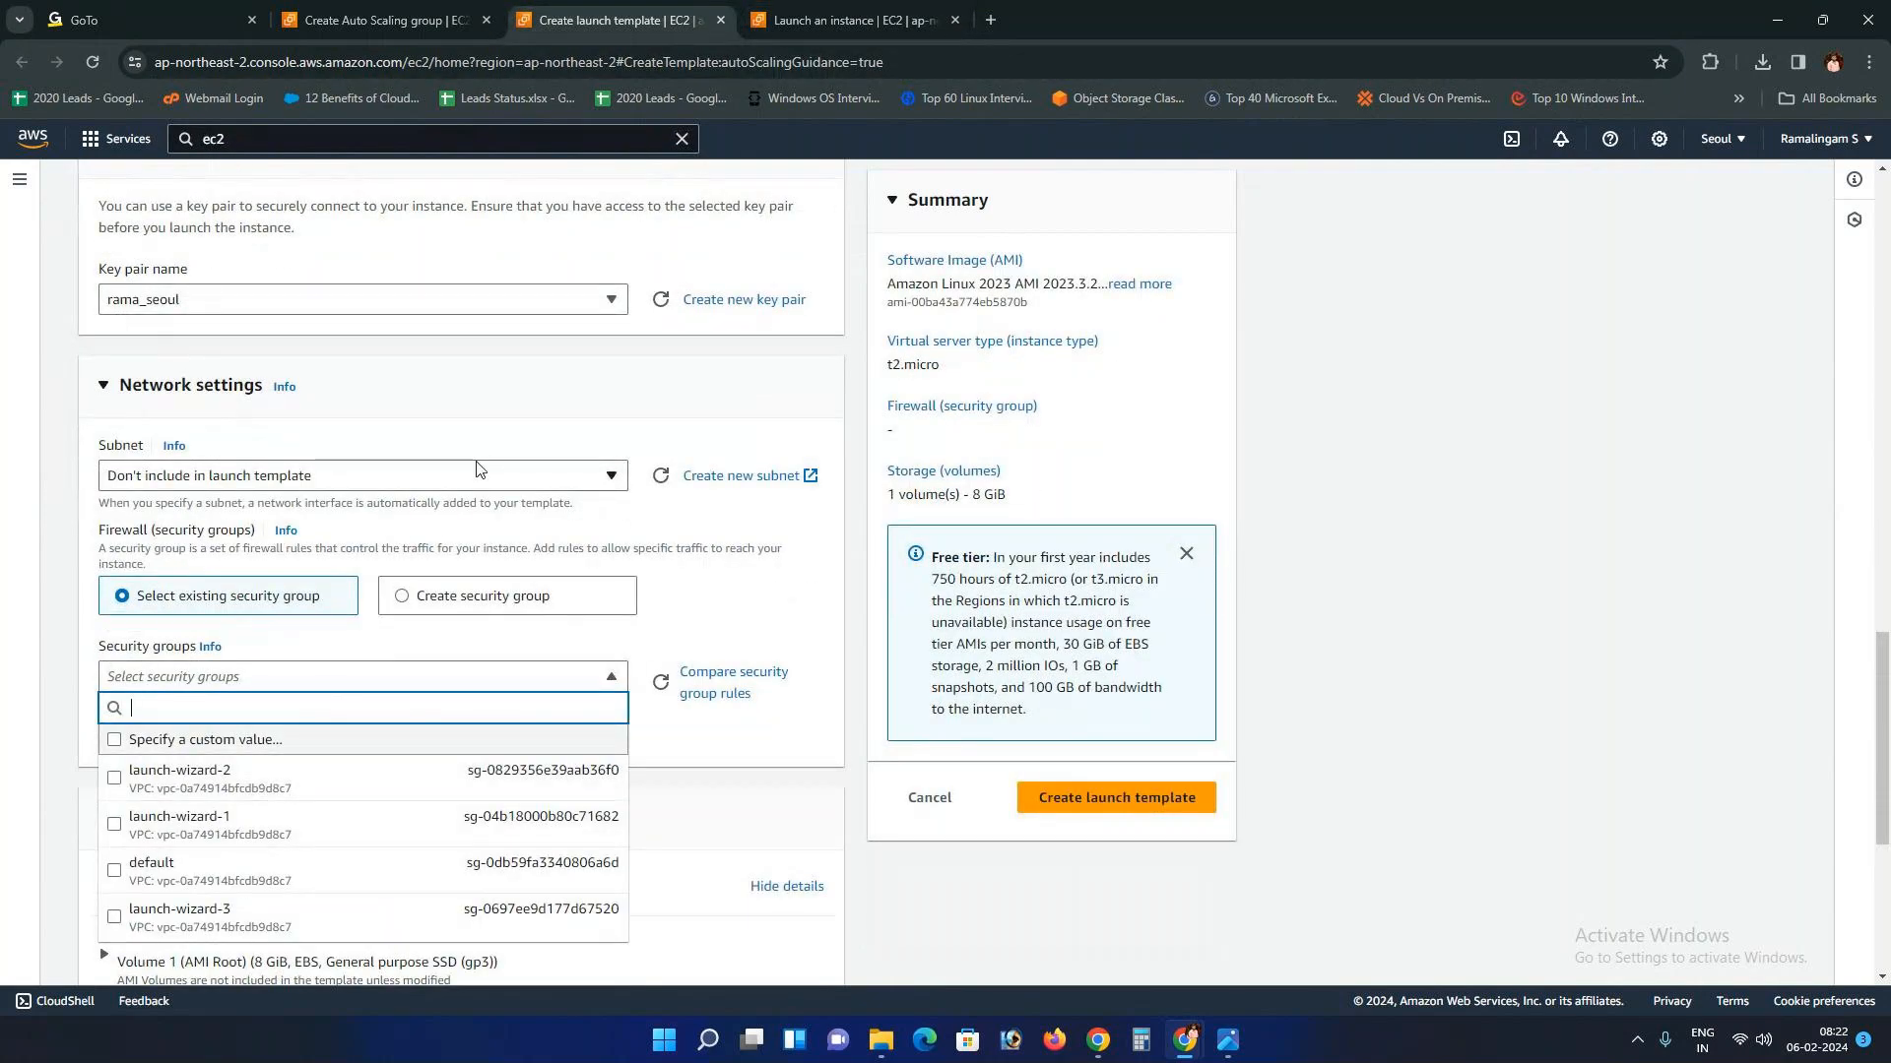
left_click(570, 476)
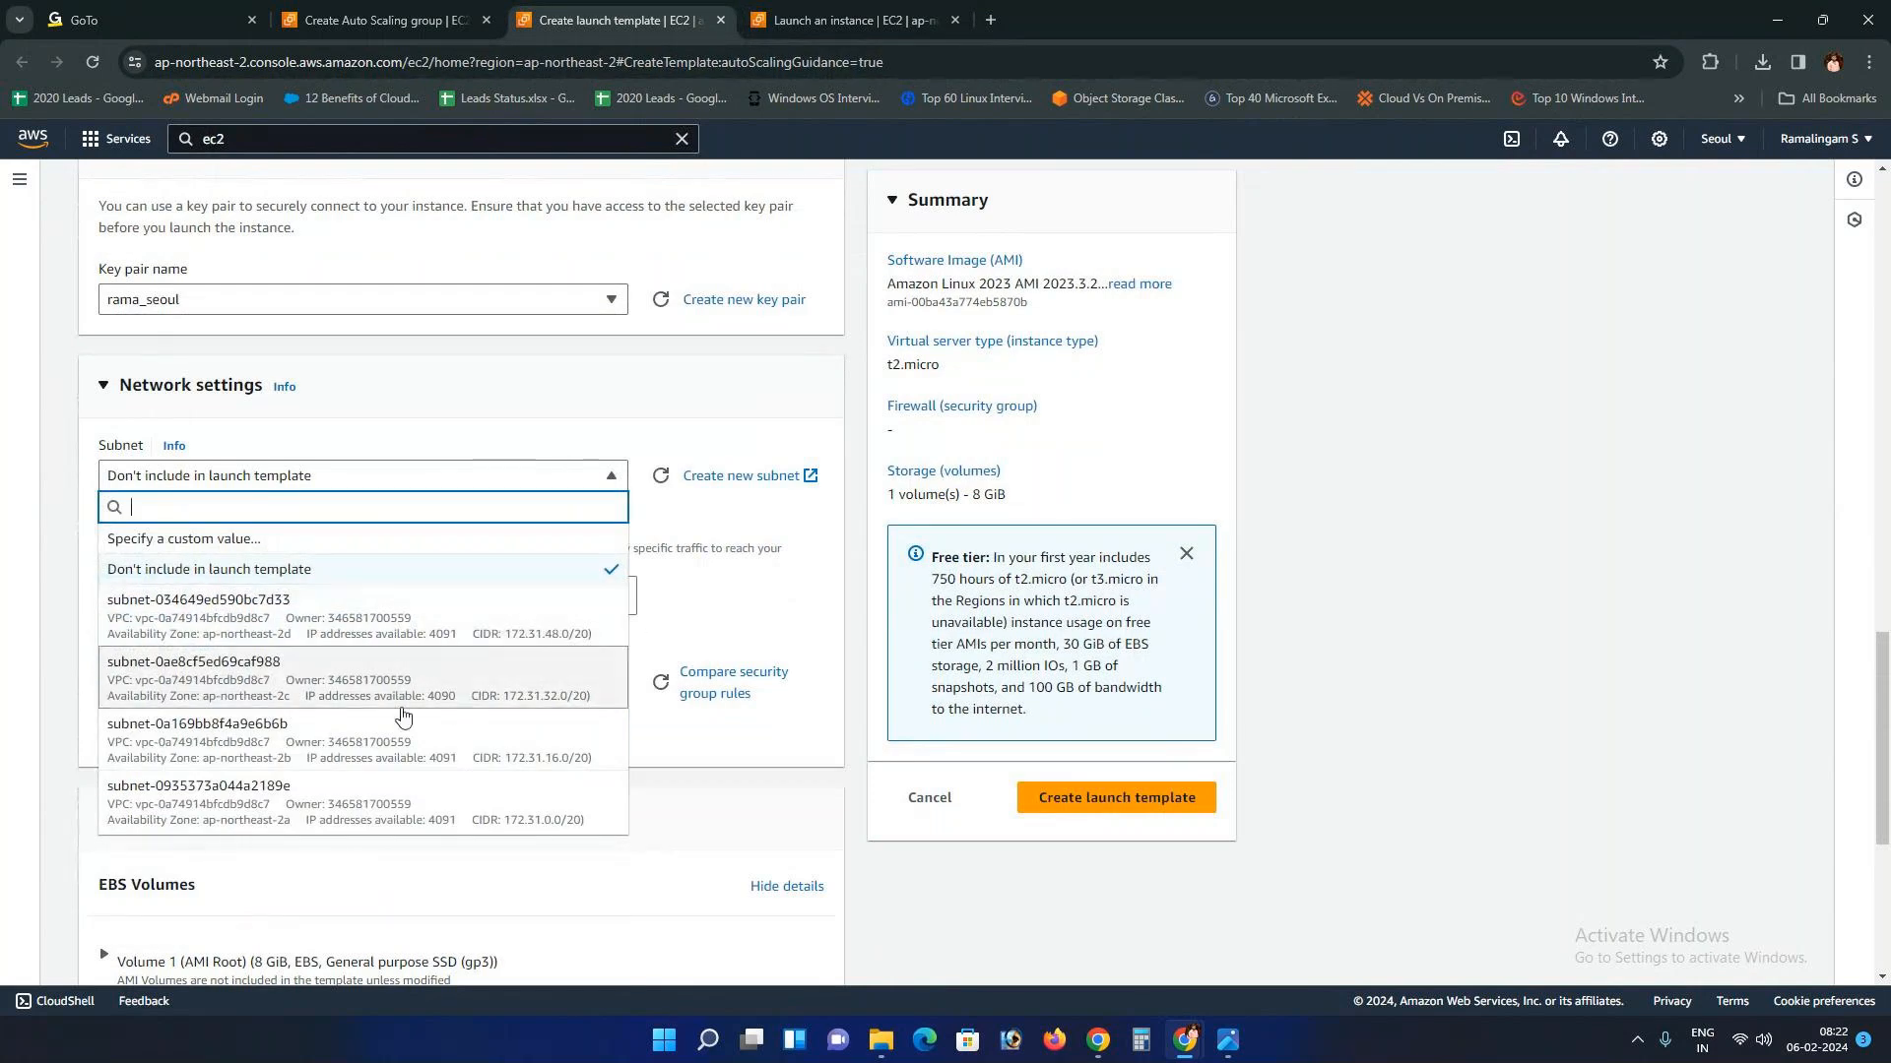
left_click(404, 793)
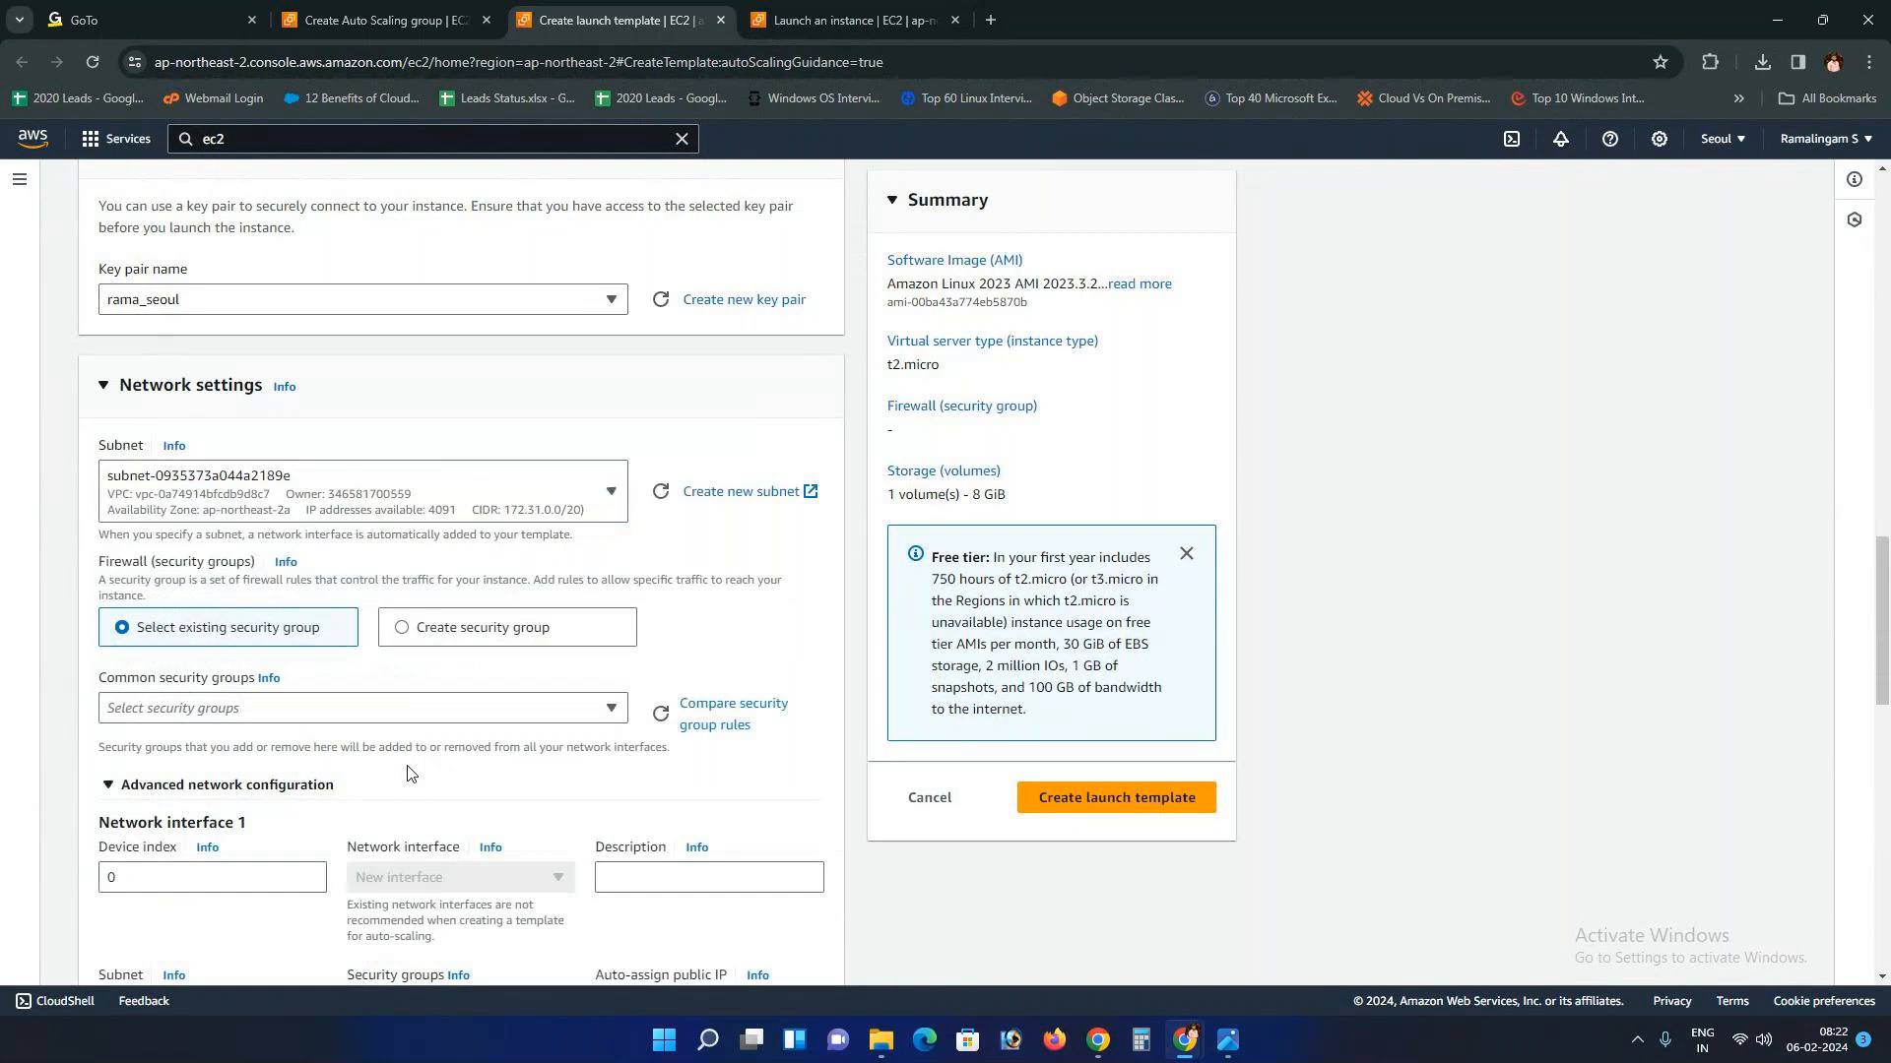
left_click(609, 507)
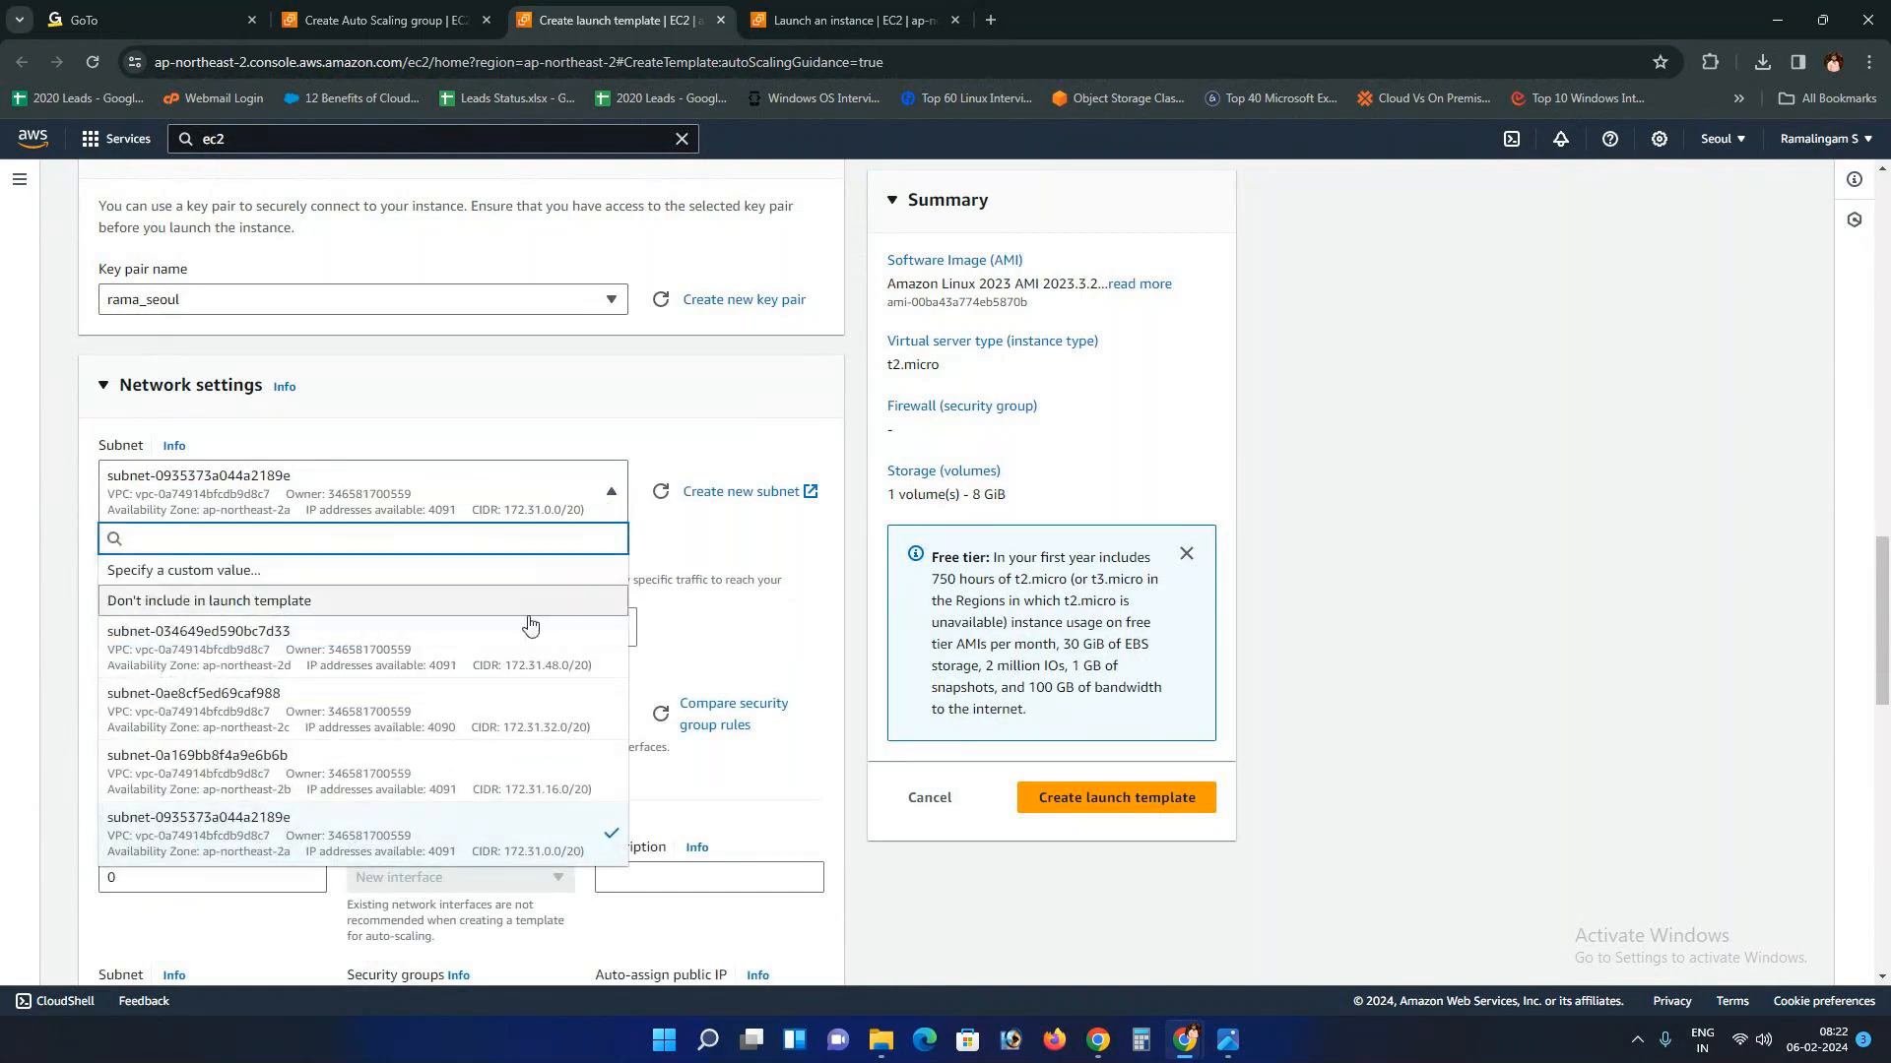
left_click(728, 539)
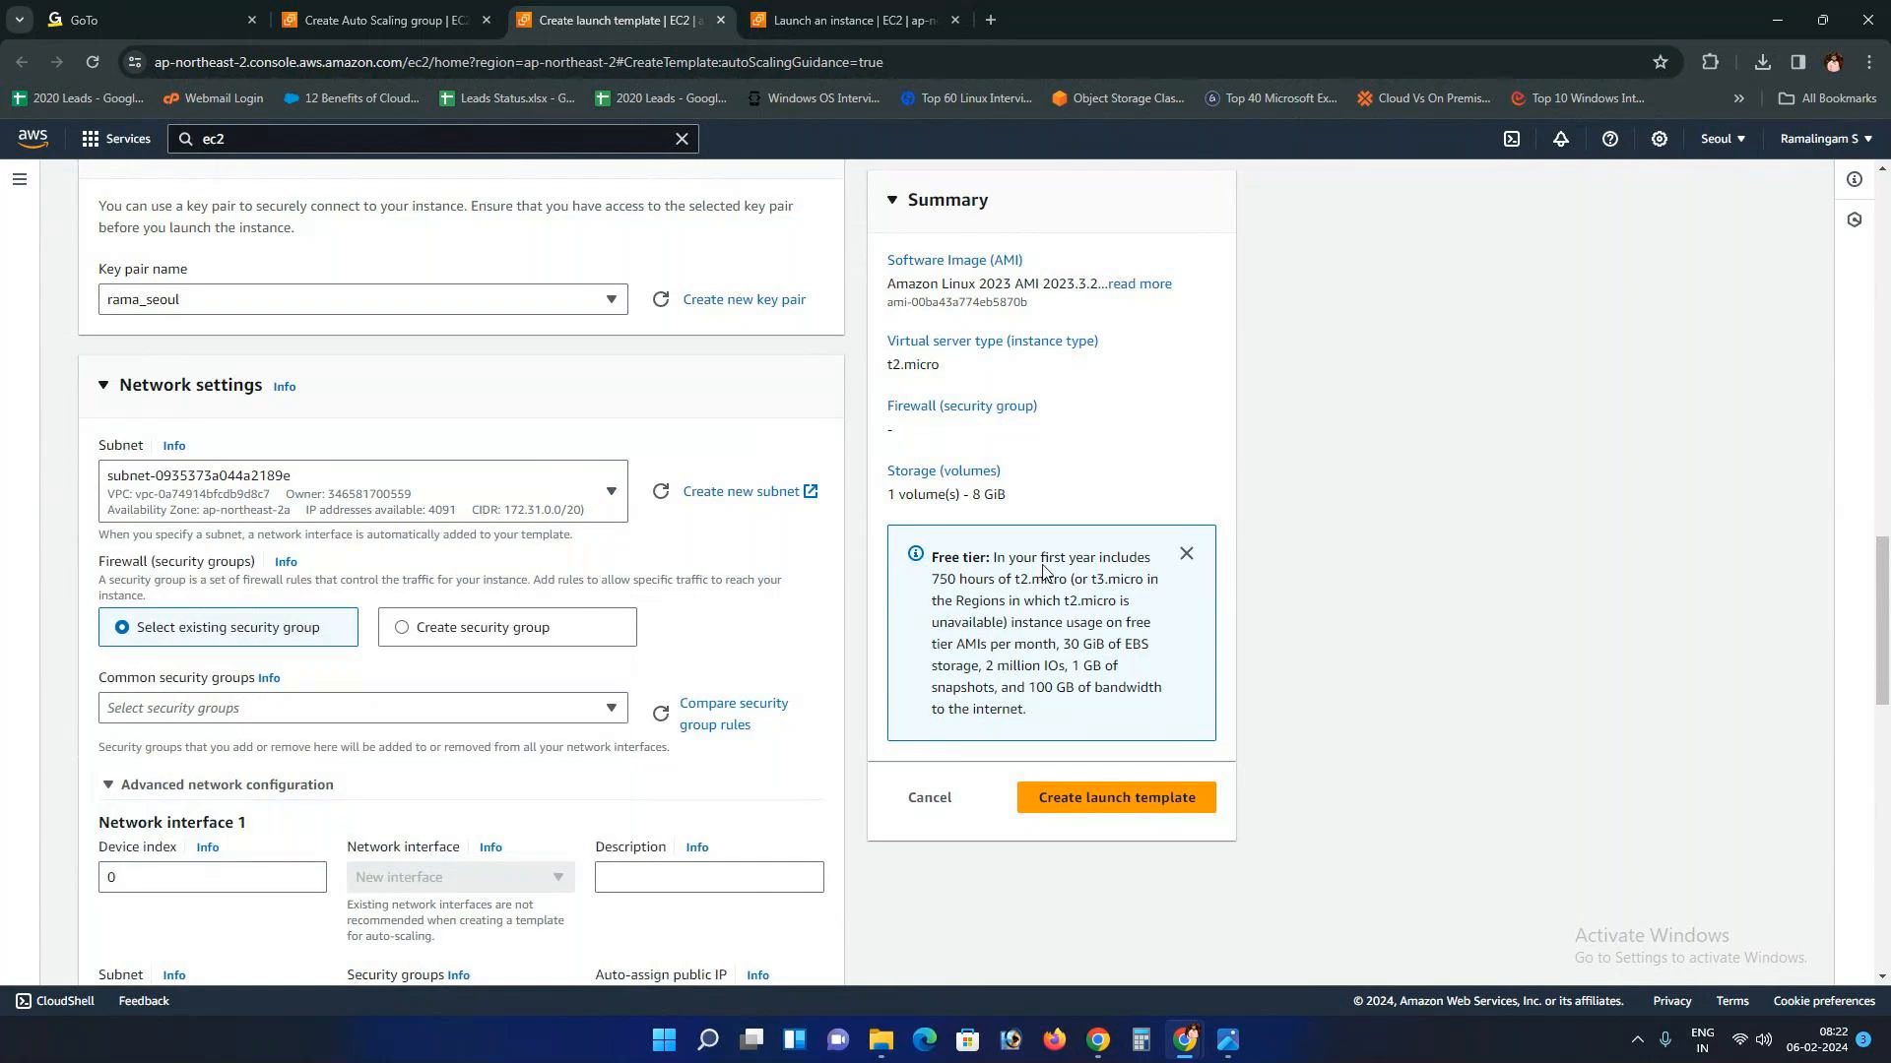
left_click(487, 509)
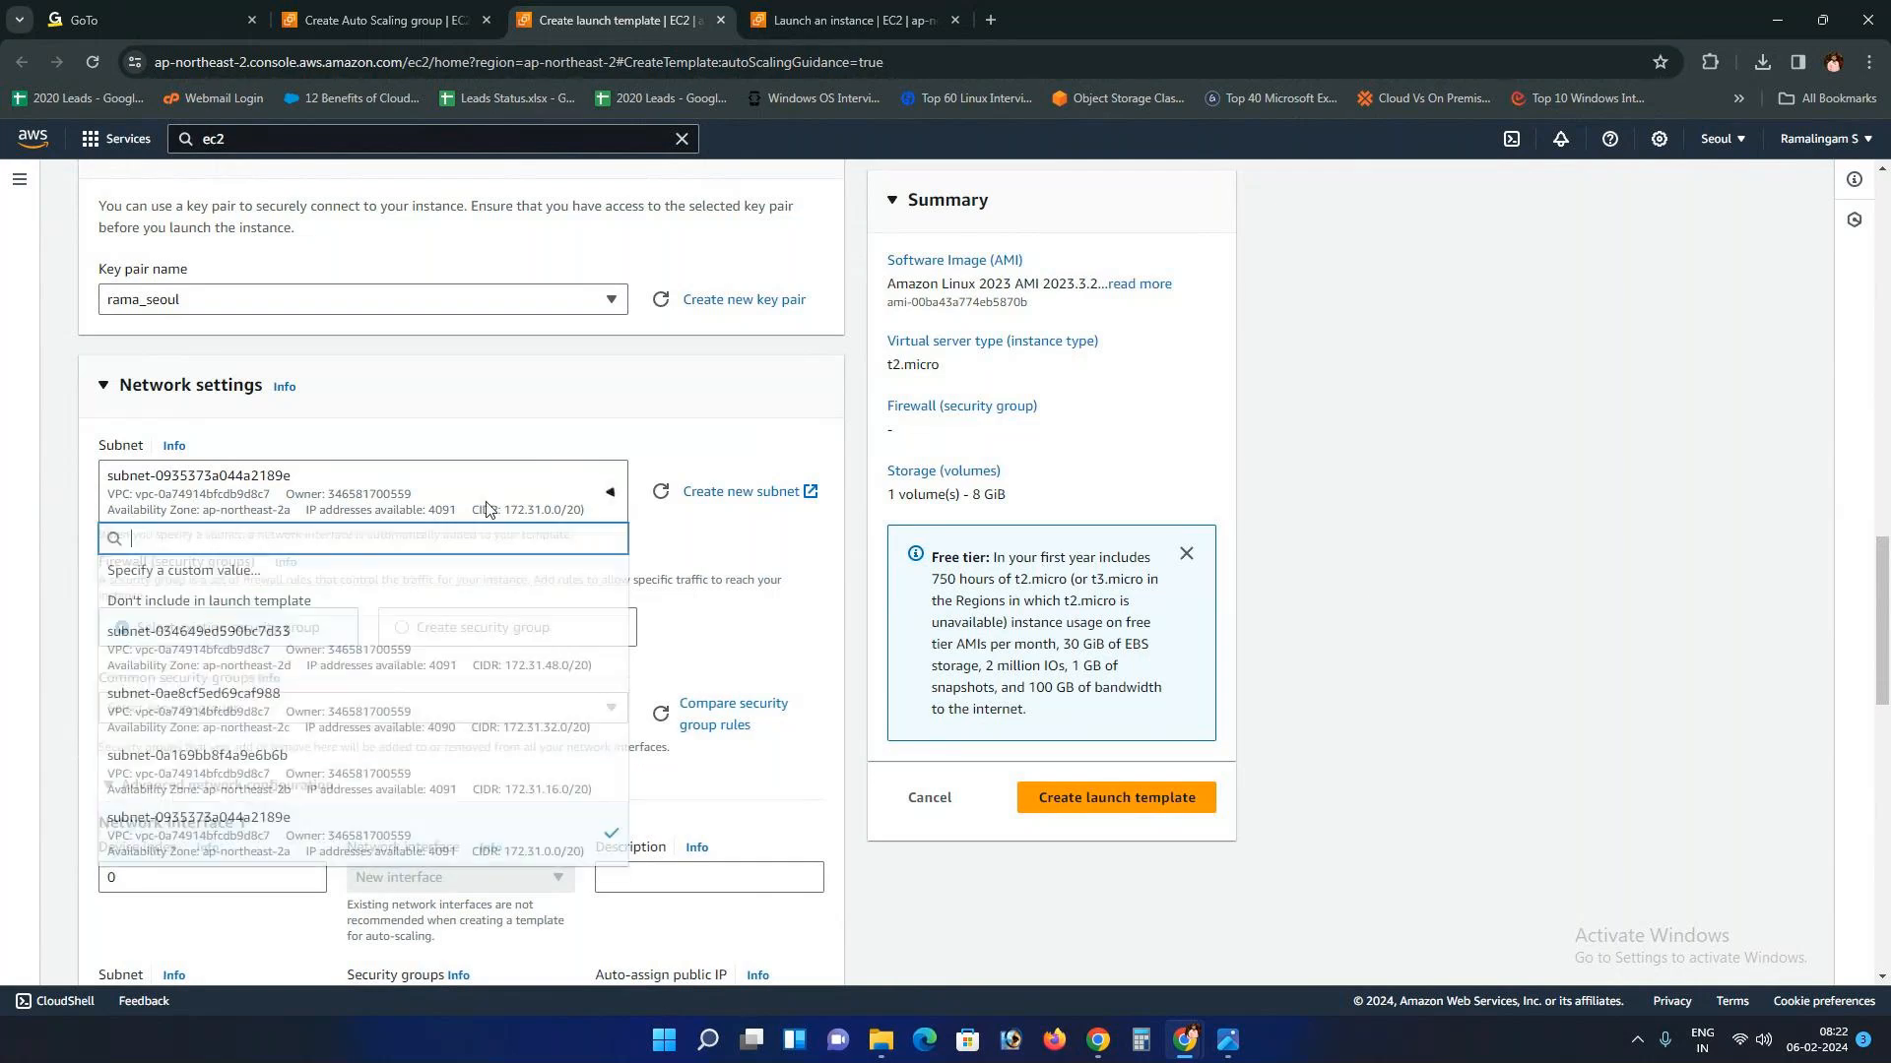
left_click(280, 574)
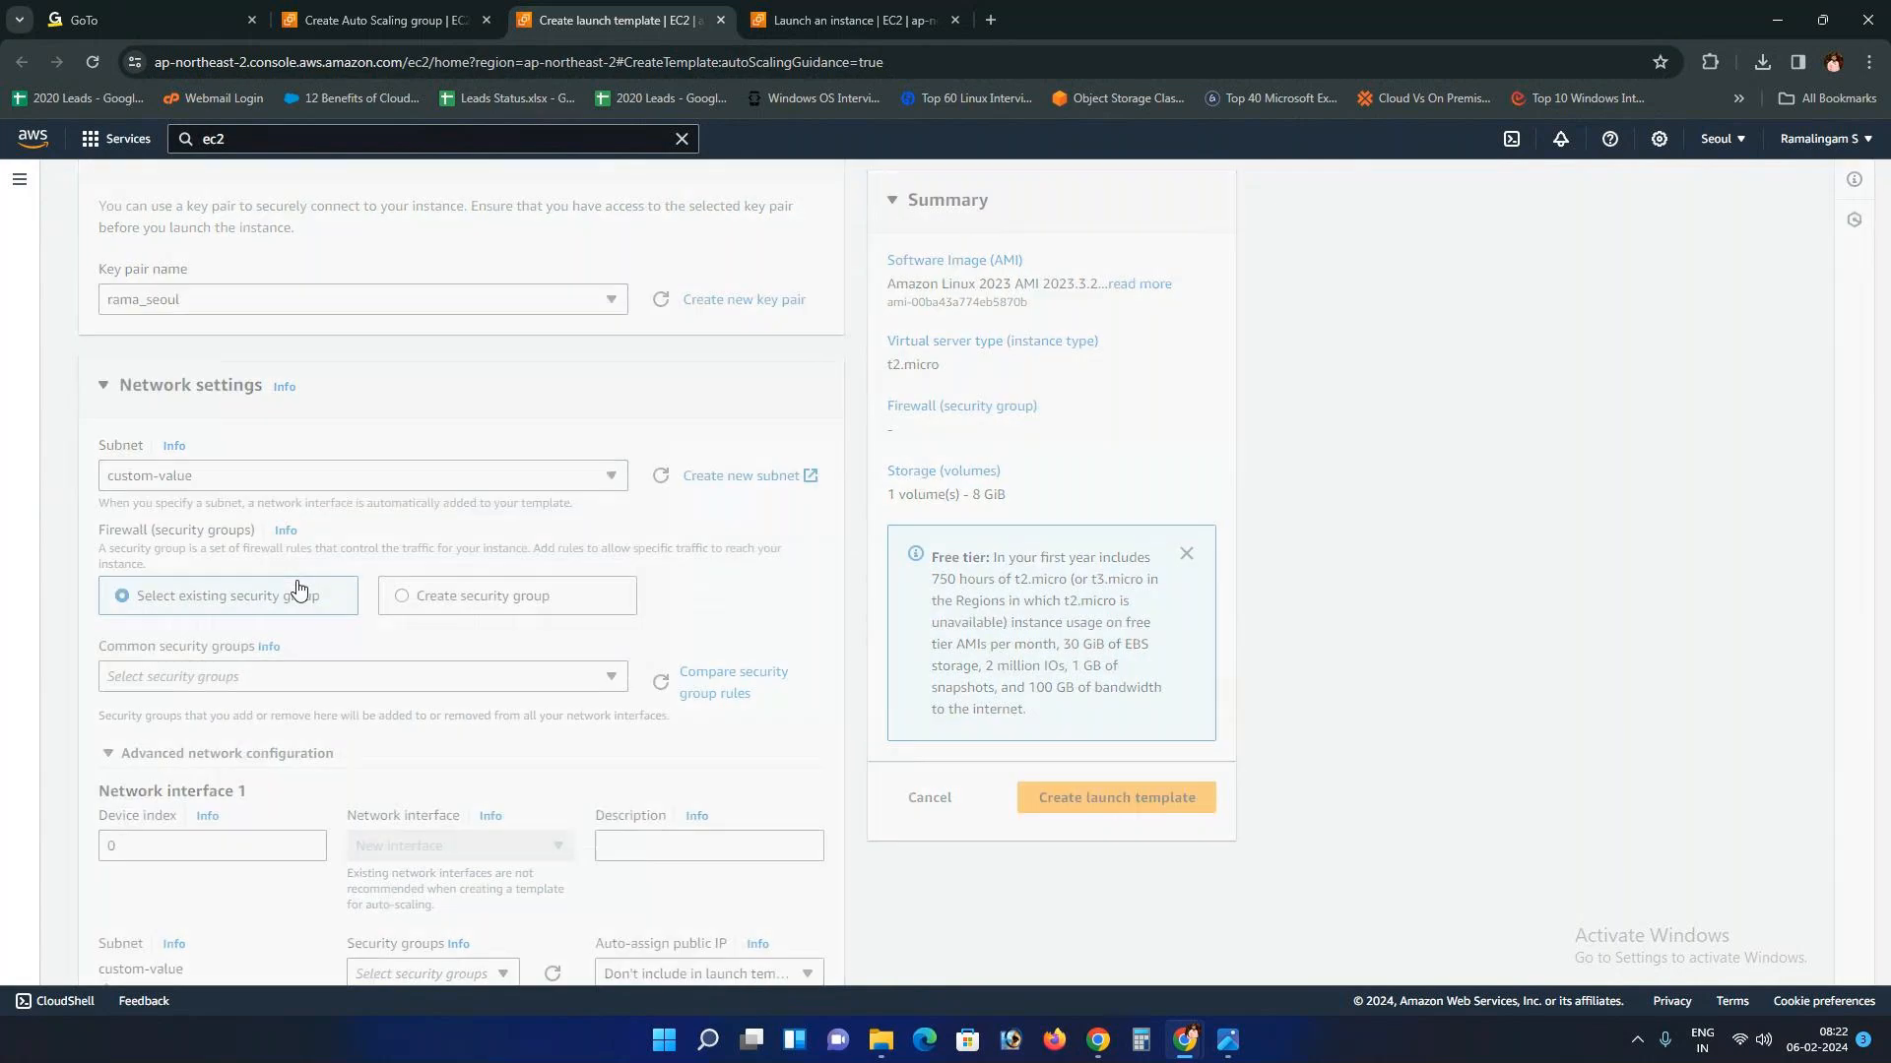
left_click(1231, 467)
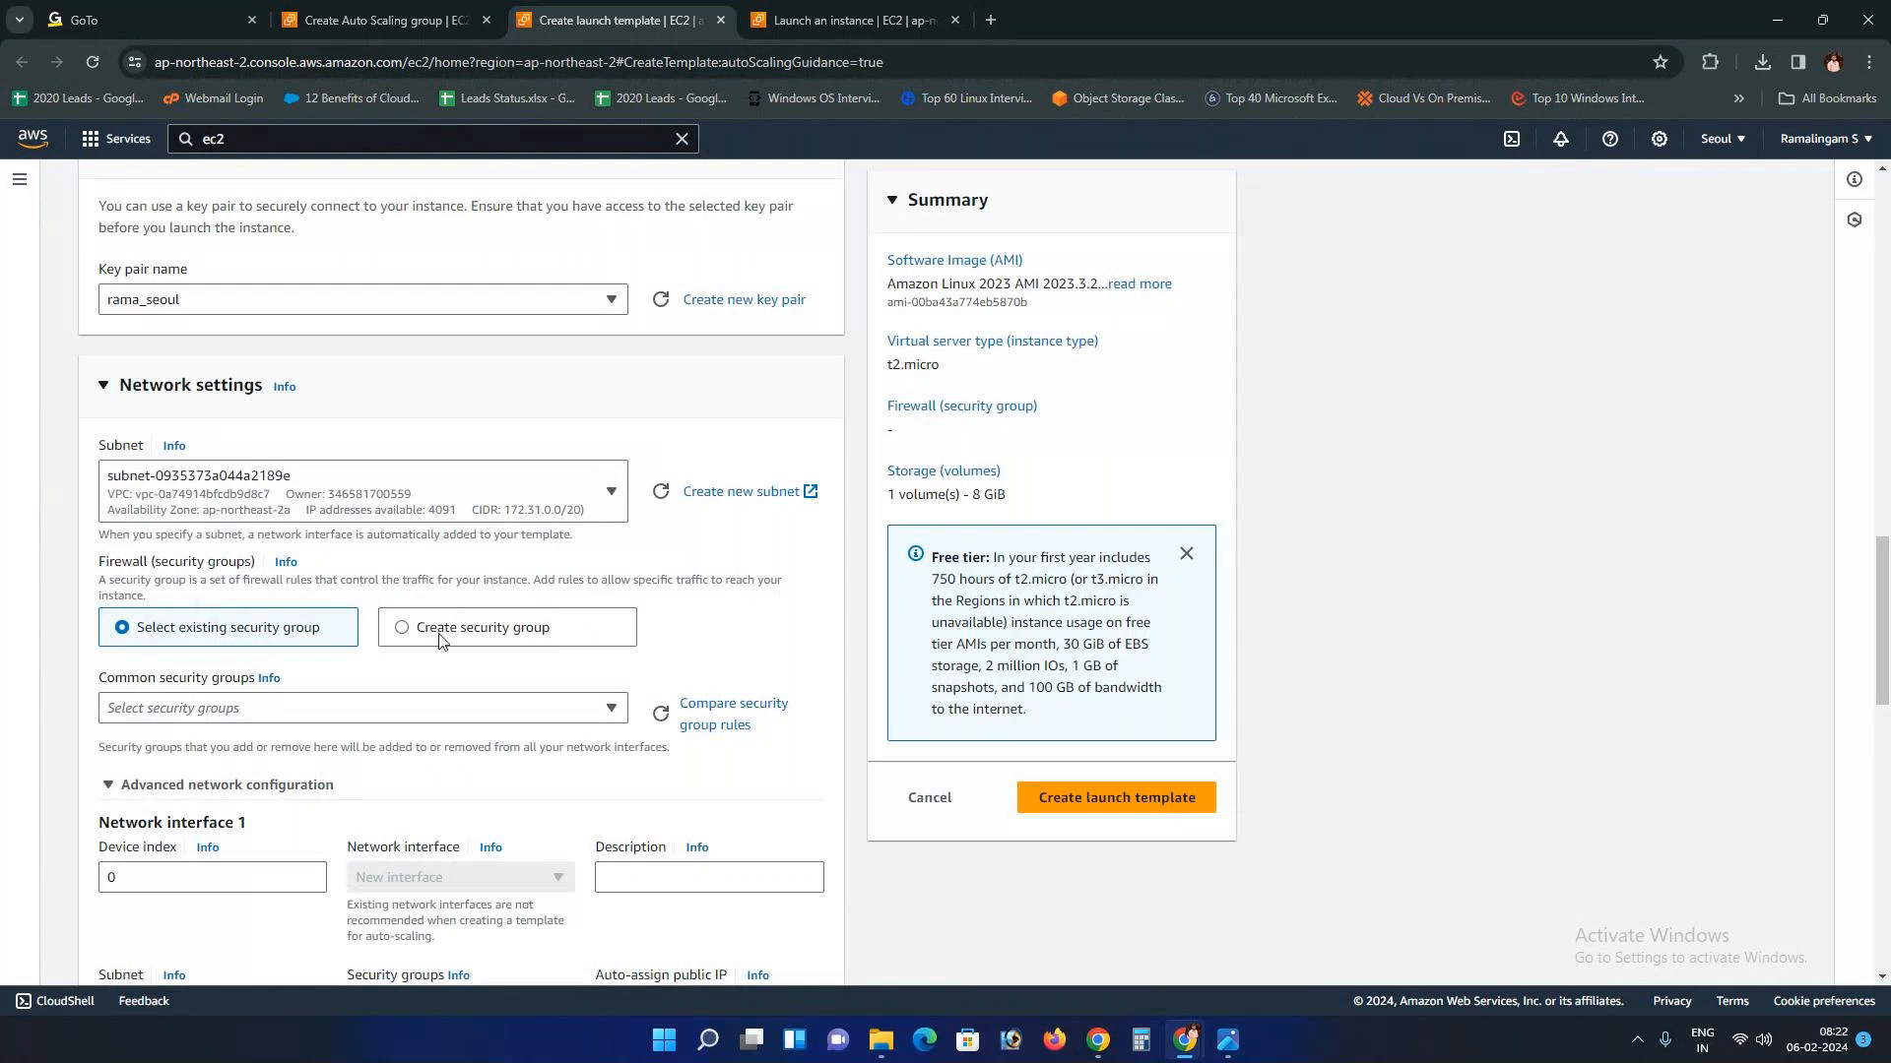
left_click(457, 708)
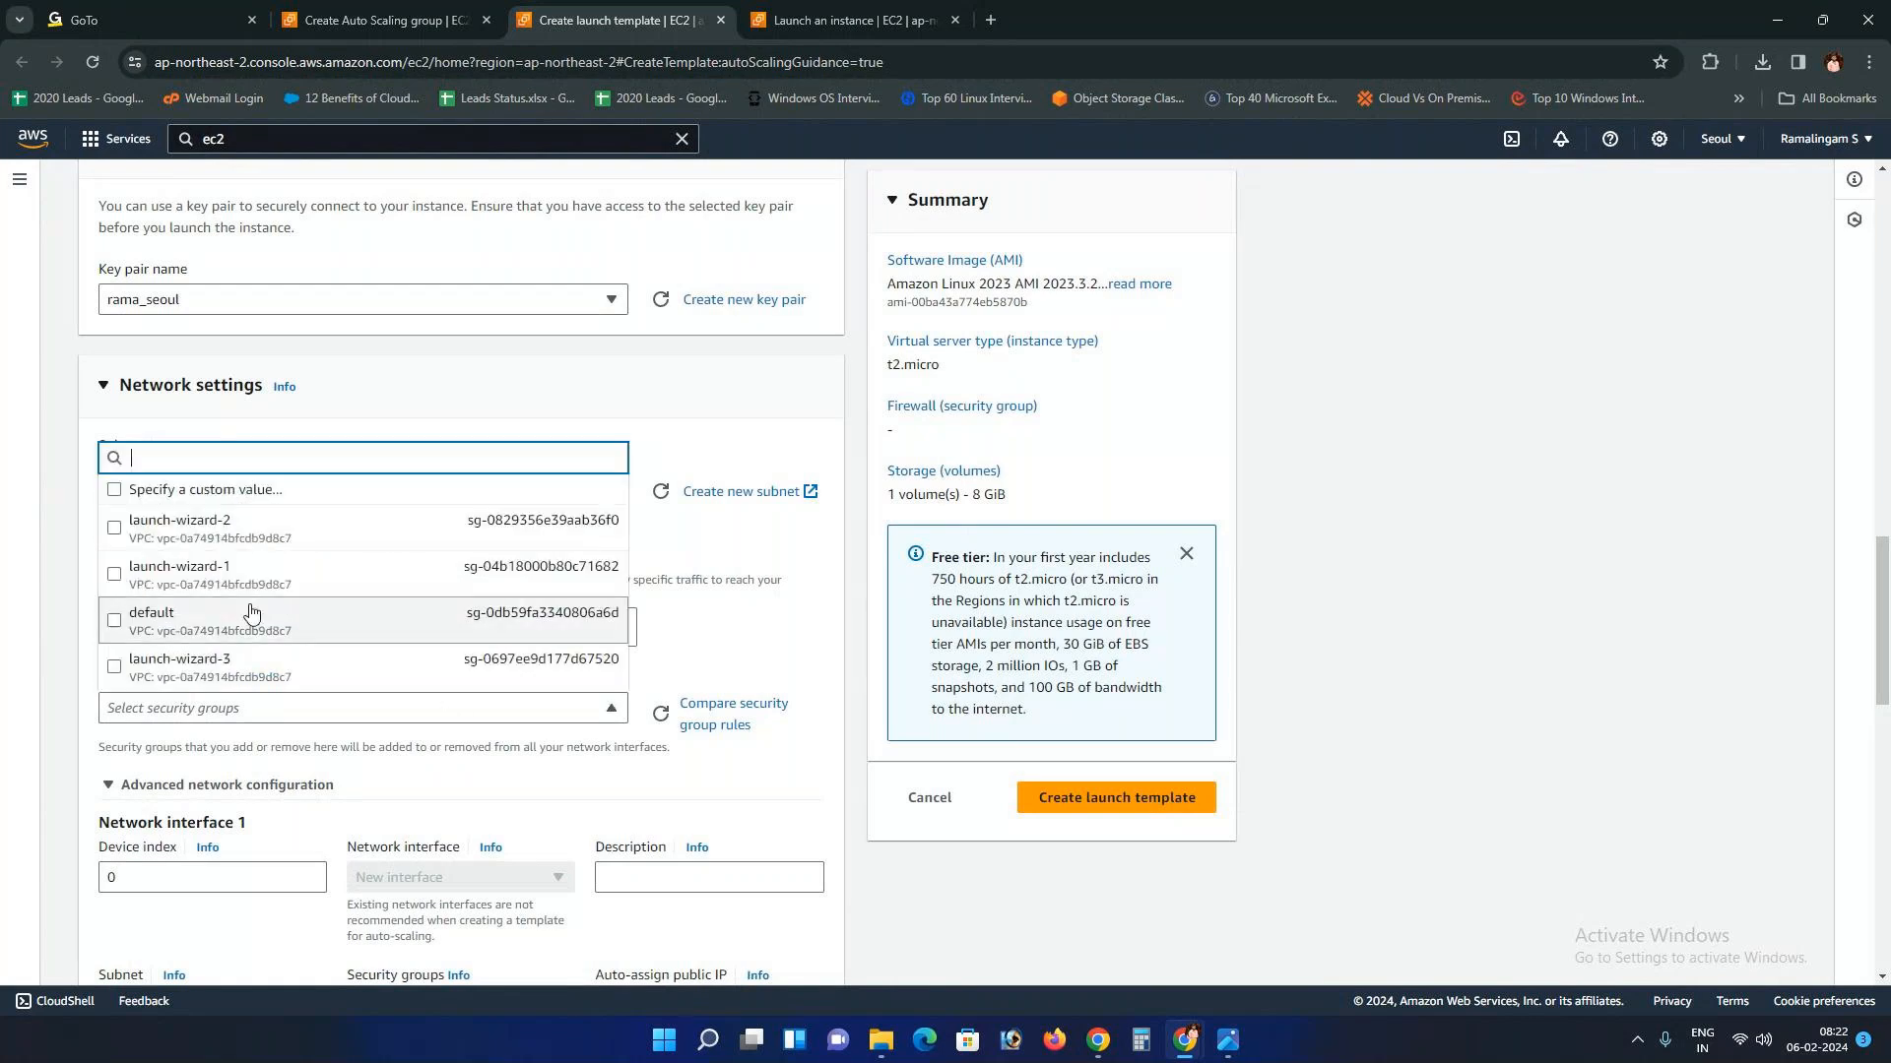
left_click(261, 490)
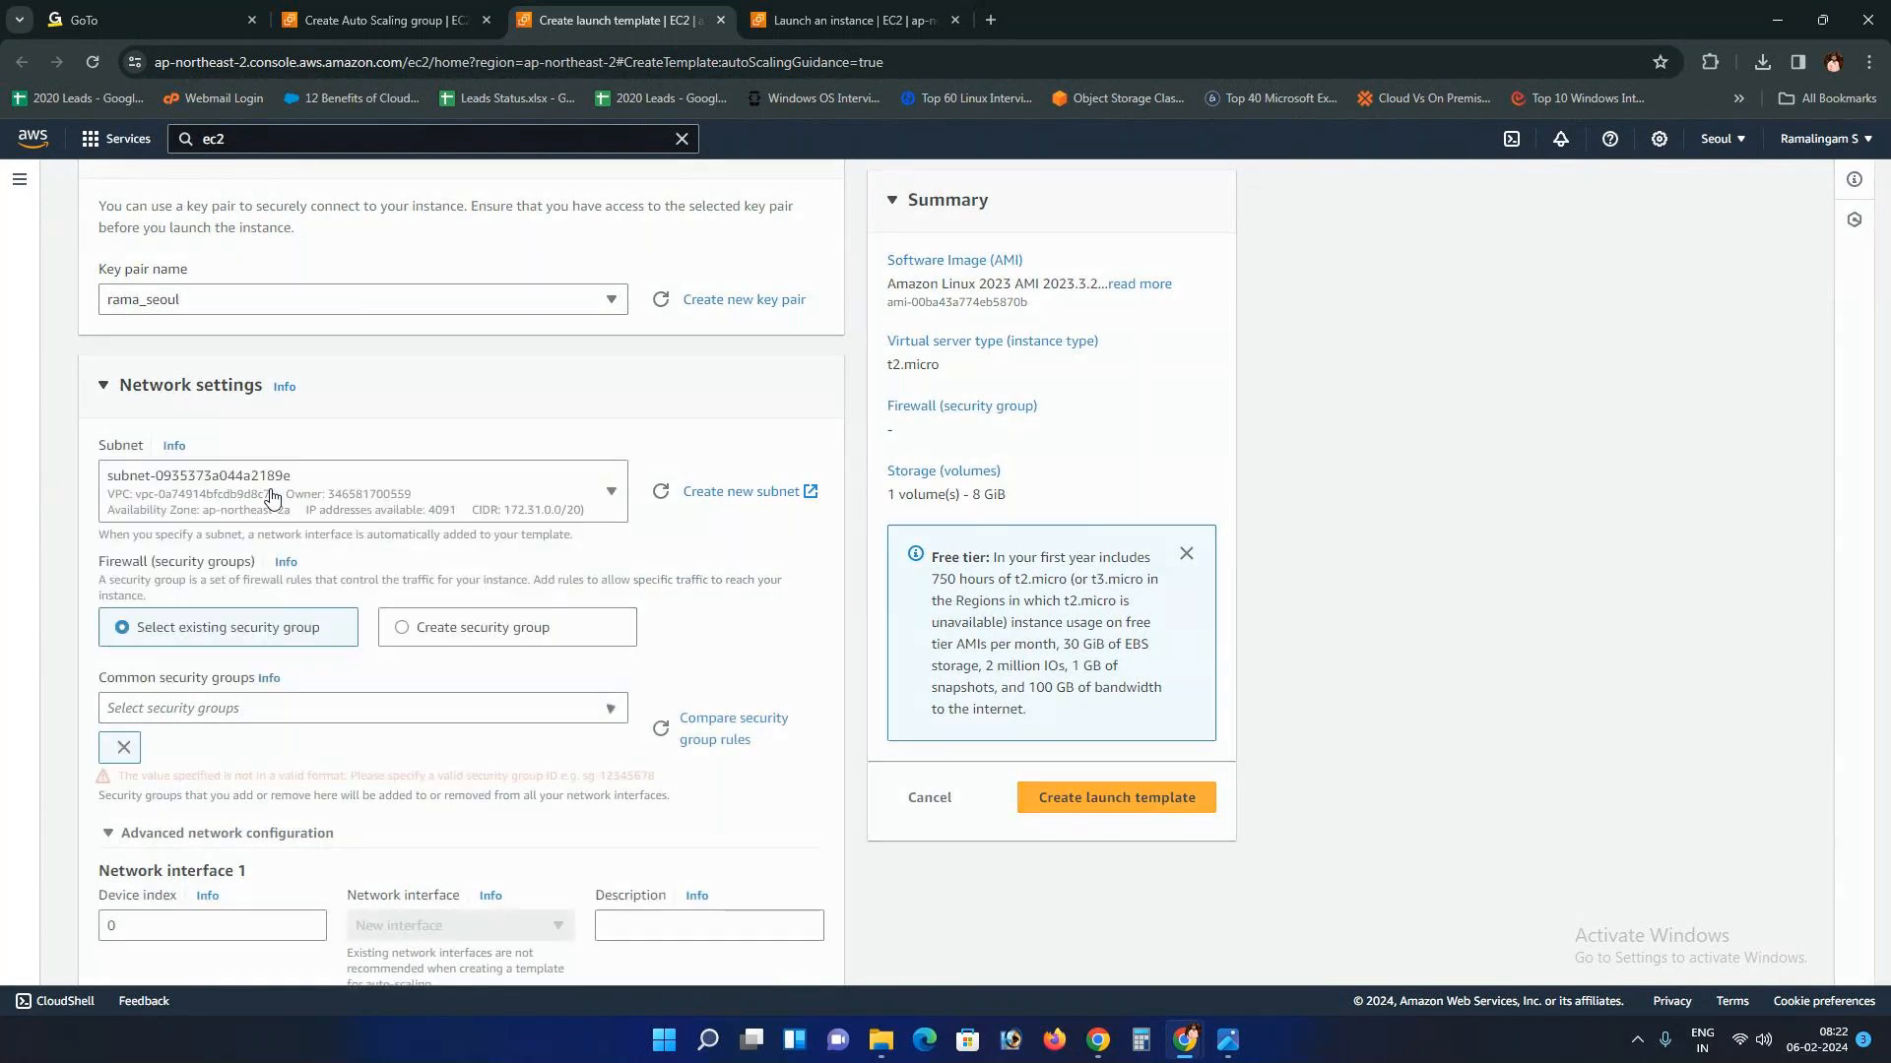
left_click(829, 623)
left_click(1124, 686)
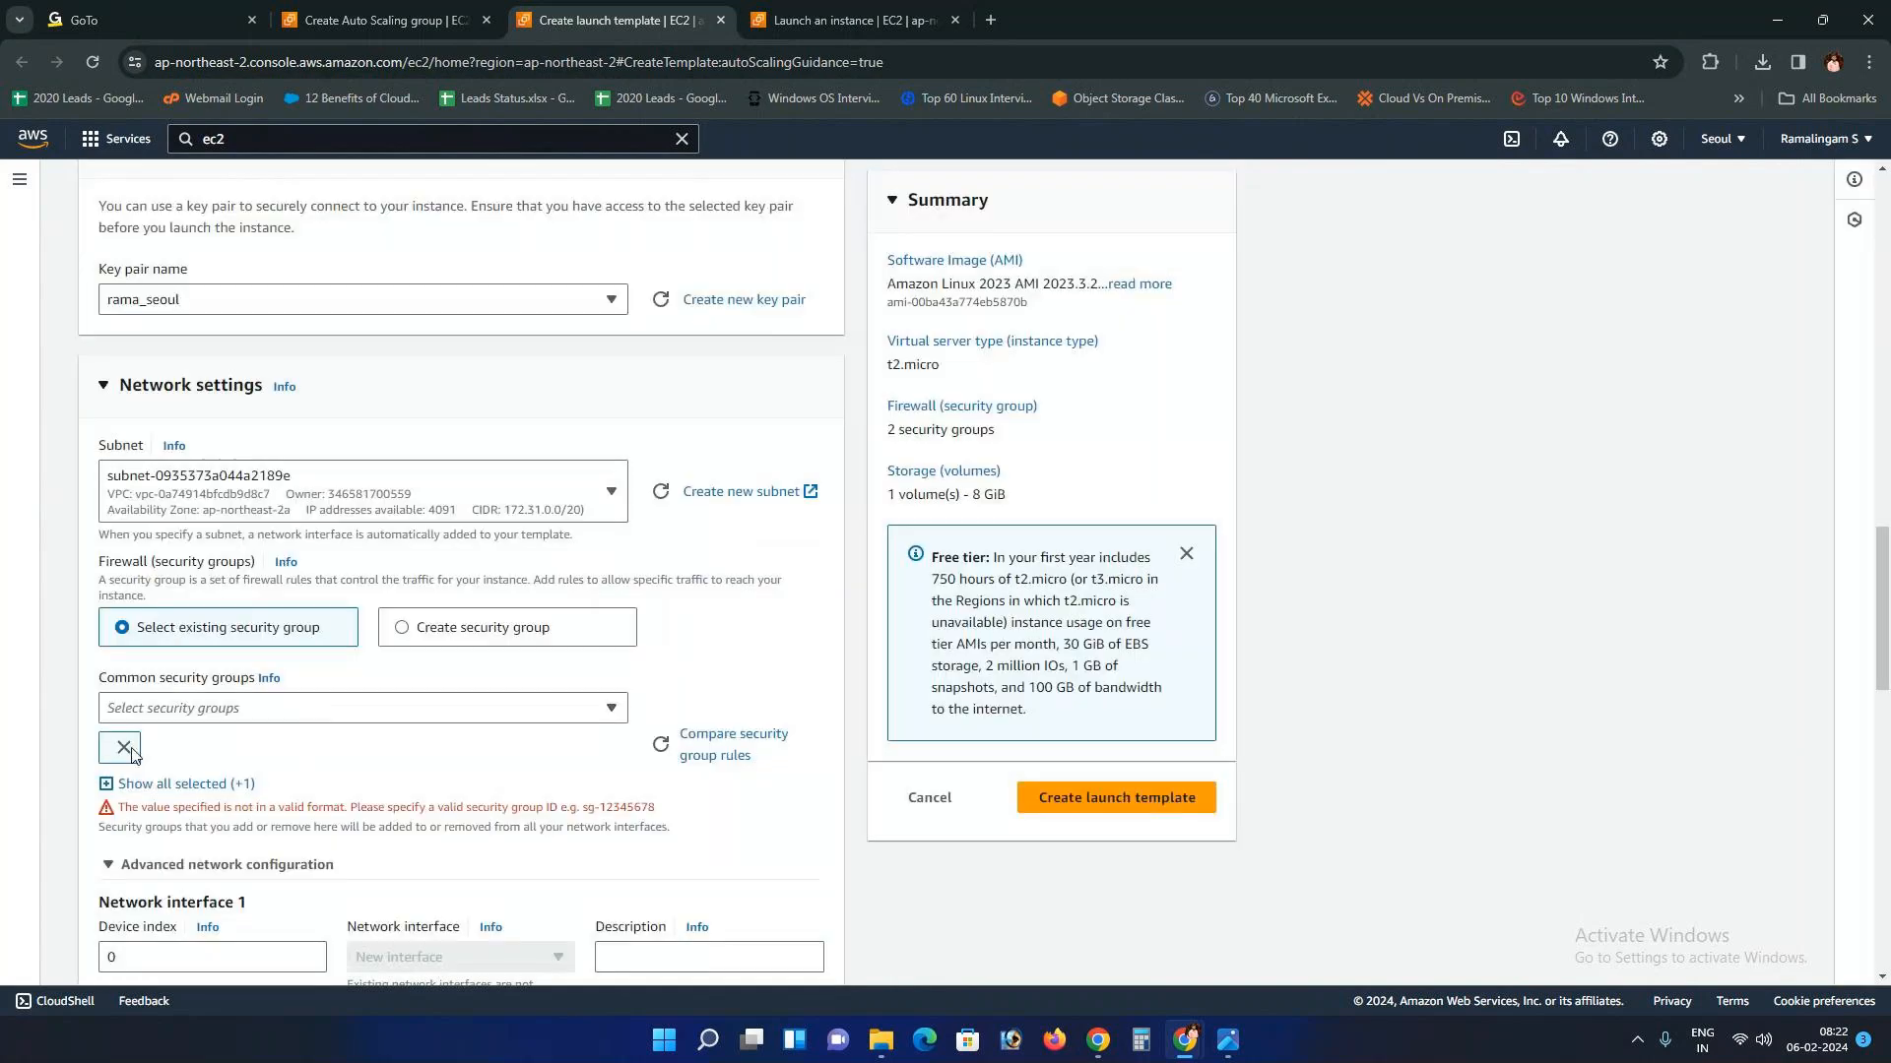
left_click(129, 750)
left_click(571, 710)
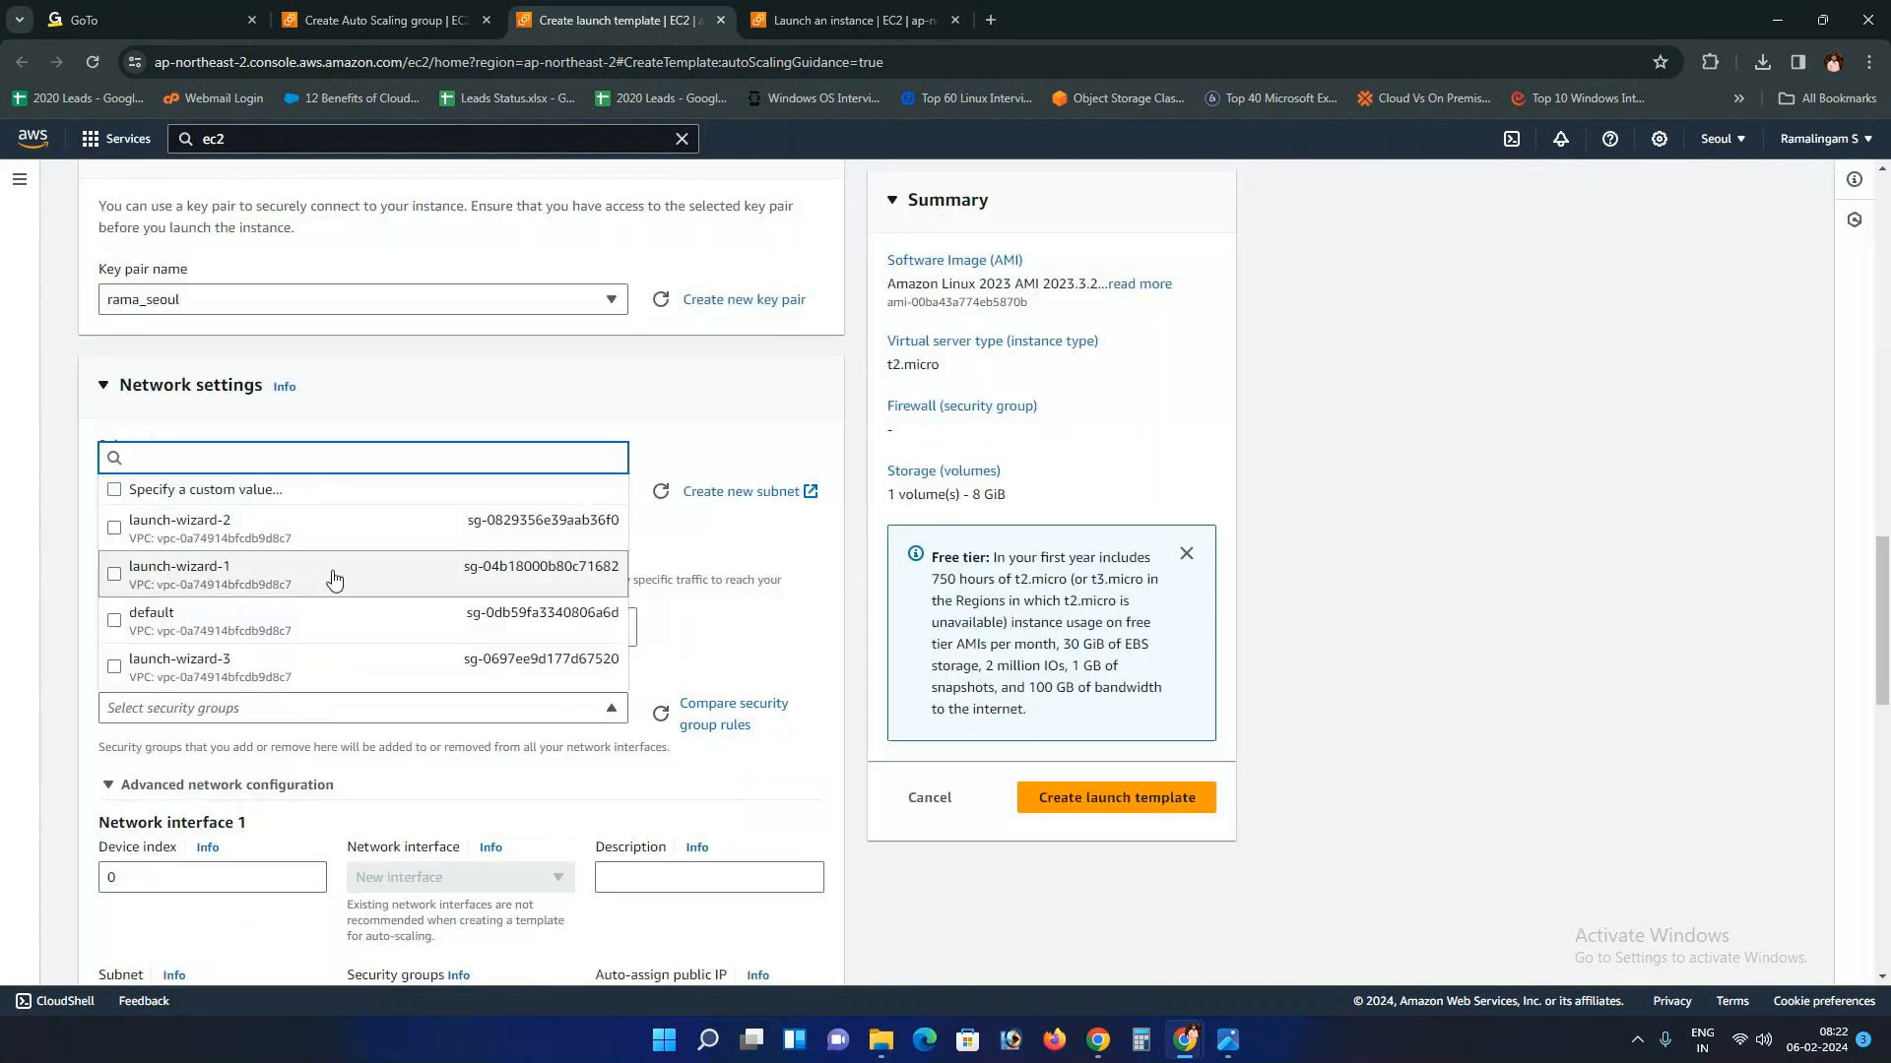
left_click(304, 620)
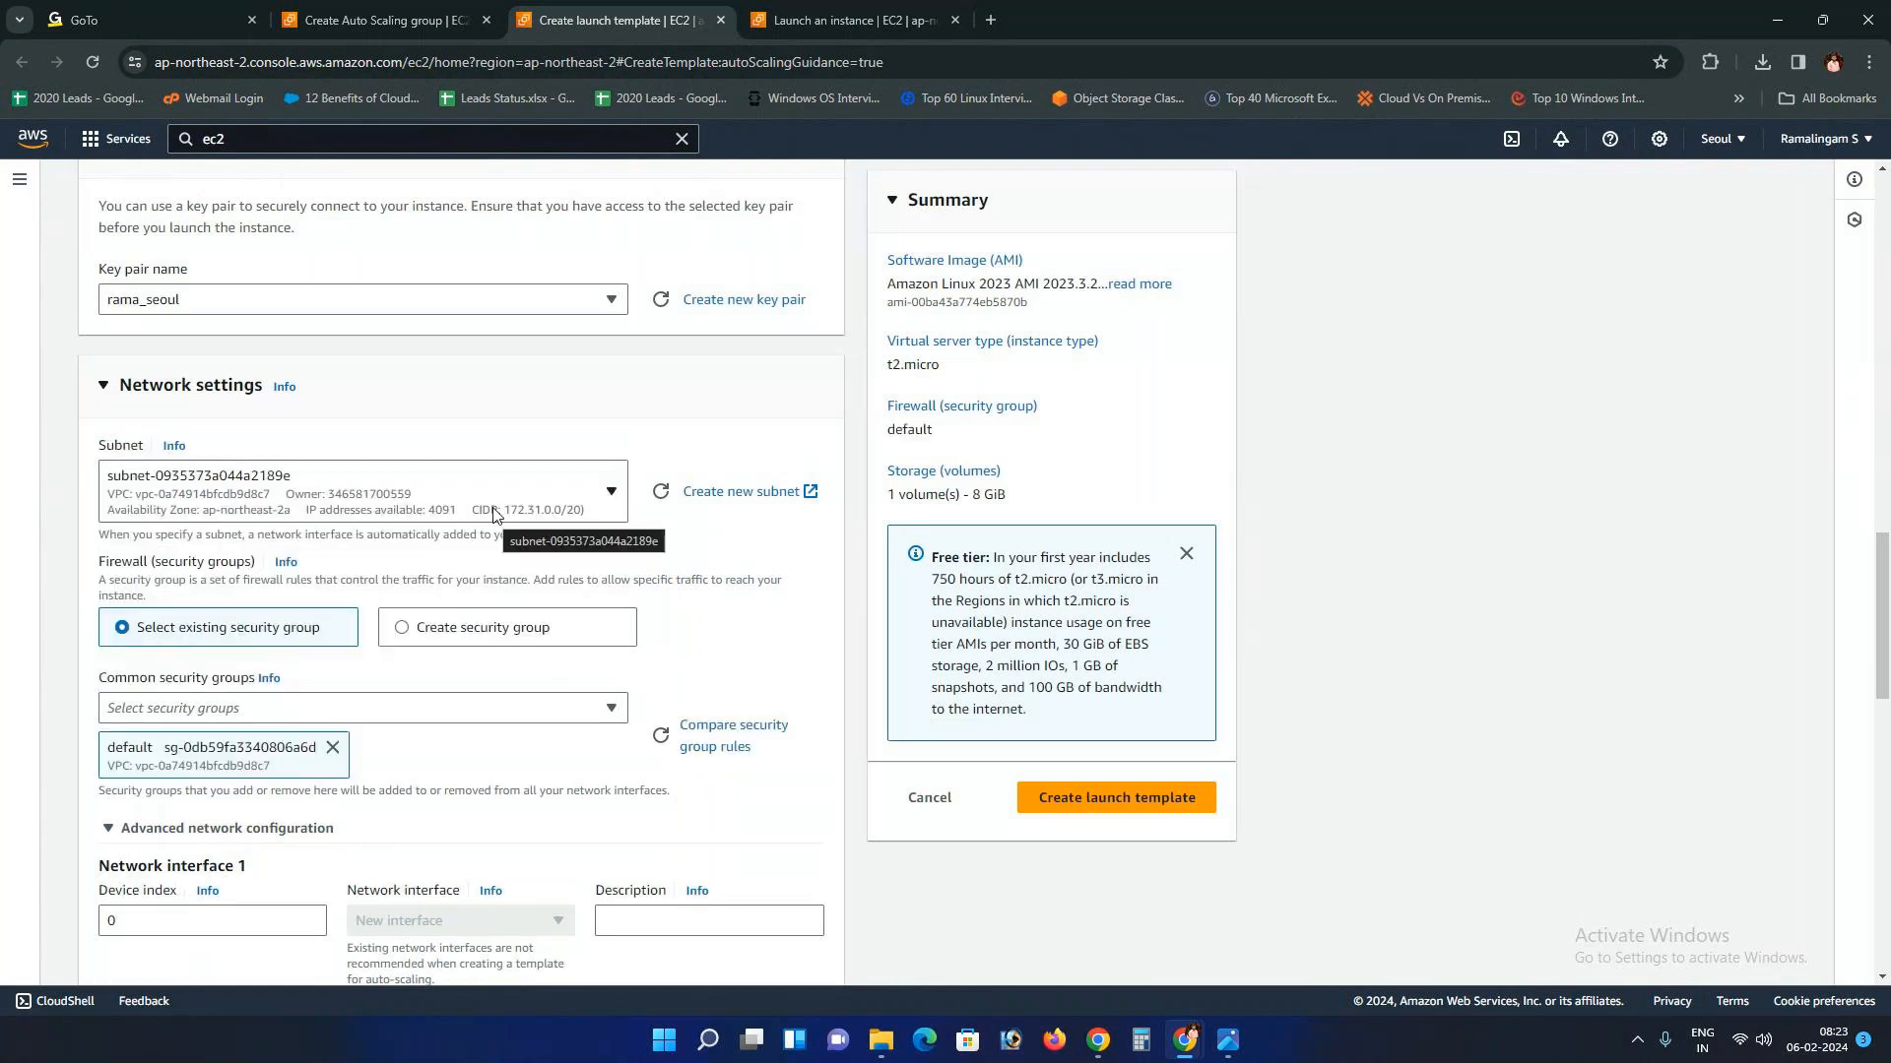
left_click(847, 19)
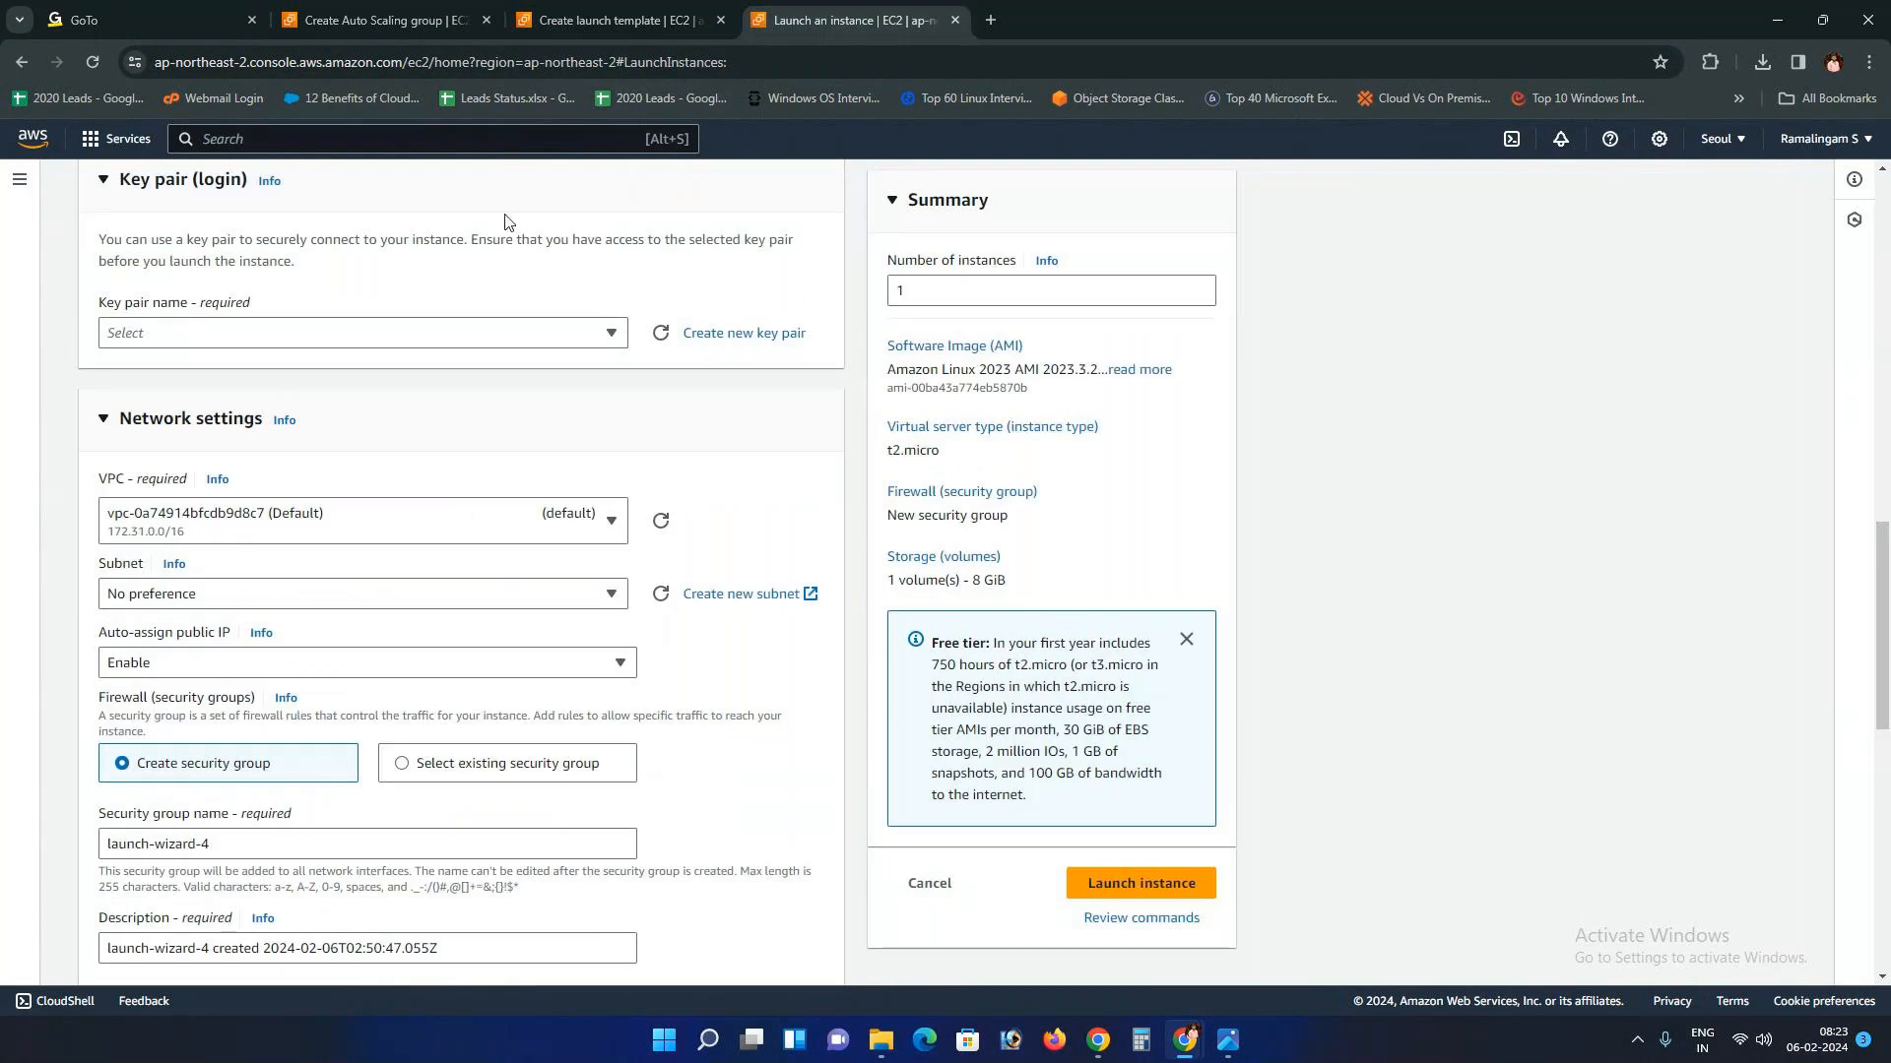
left_click(601, 20)
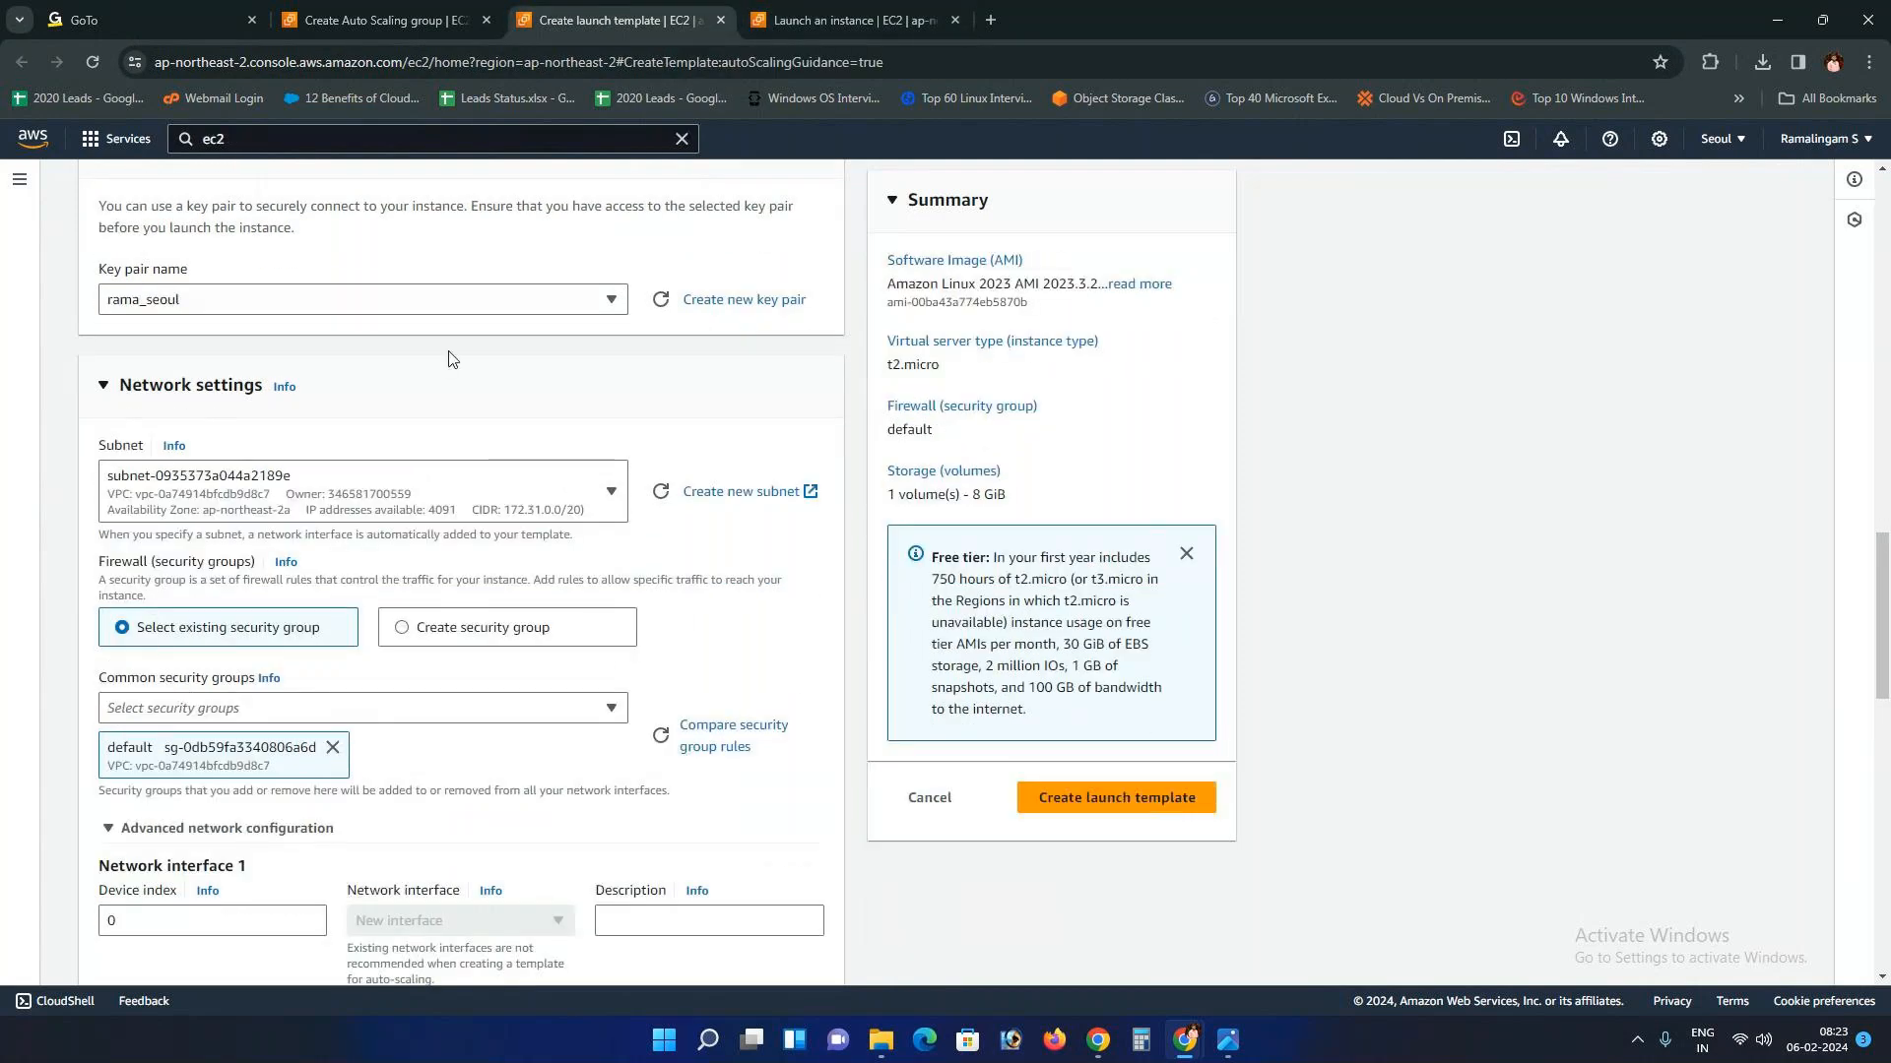
scroll(255, 705, "down", 4)
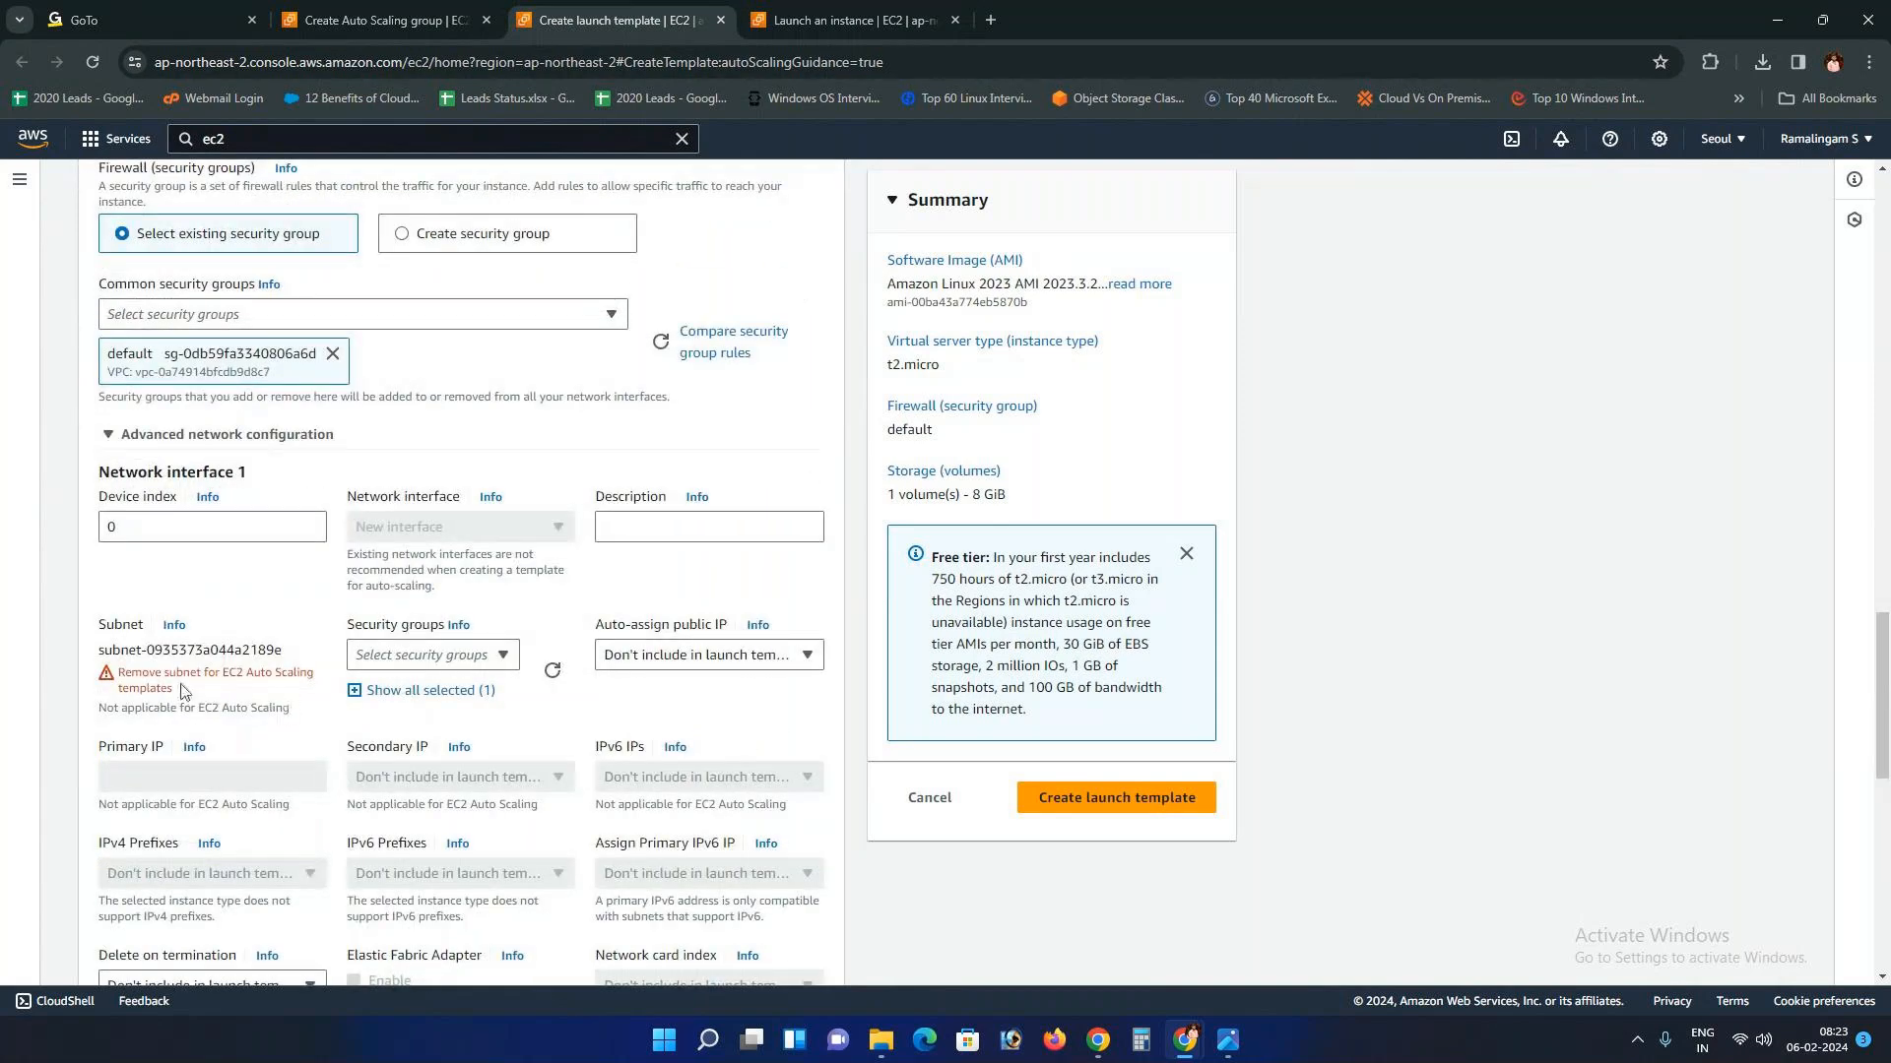
scroll(180, 690, "up", 1)
scroll(180, 690, "up", 3)
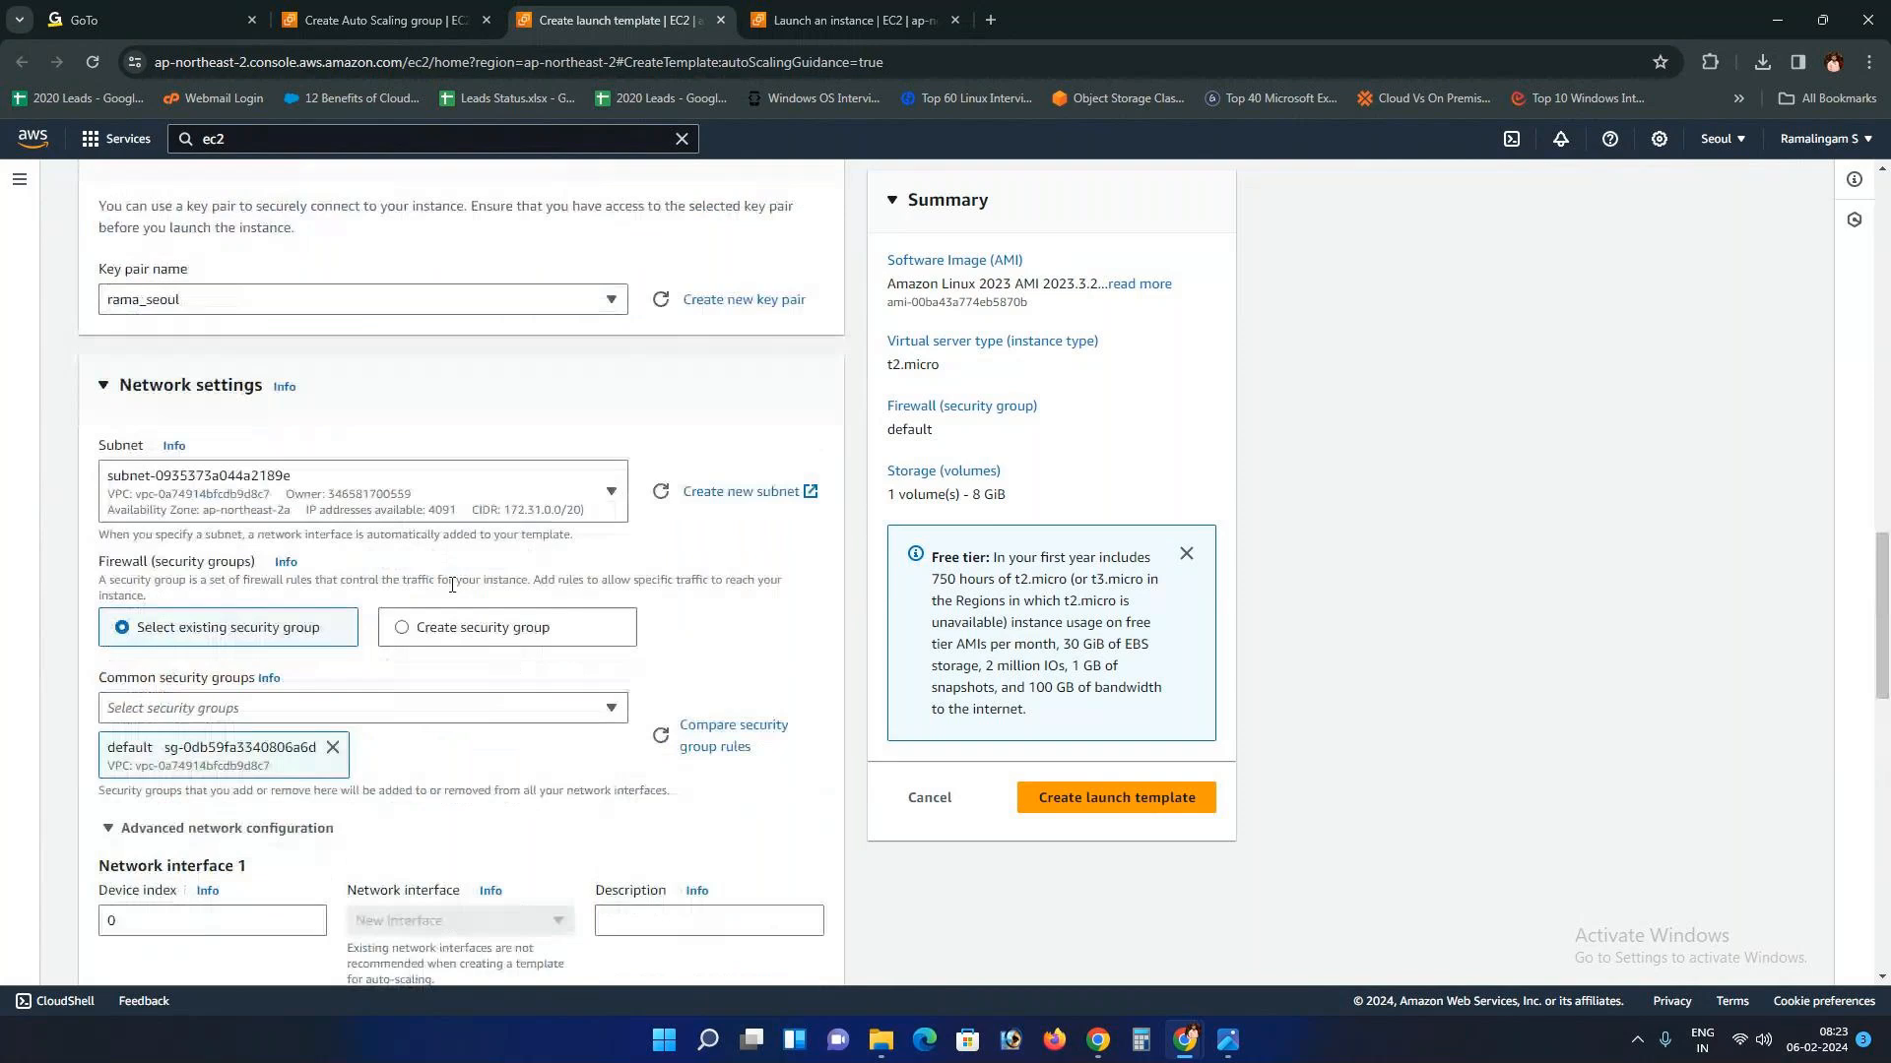
Step: Set the launch template's Subnet to "Don't include in launch template"
left_click(604, 505)
left_click(364, 608)
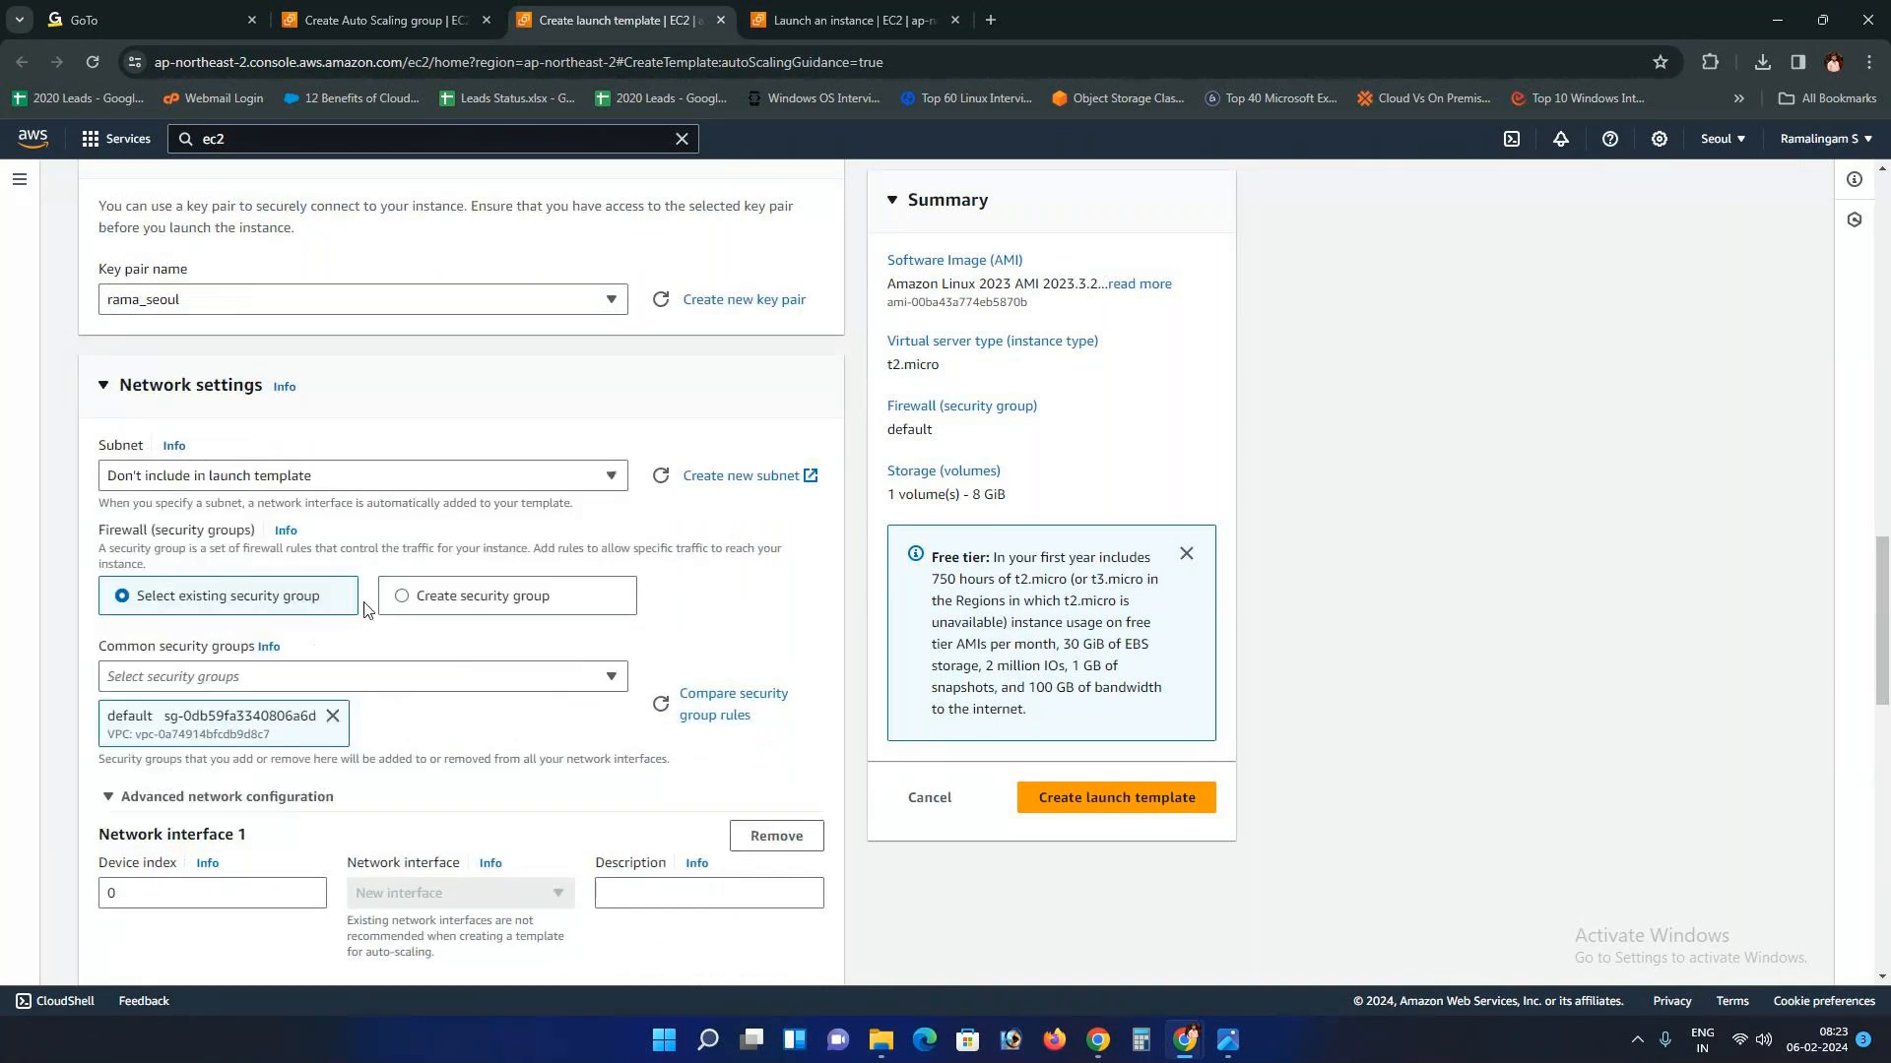
scroll(364, 609, "down", 3)
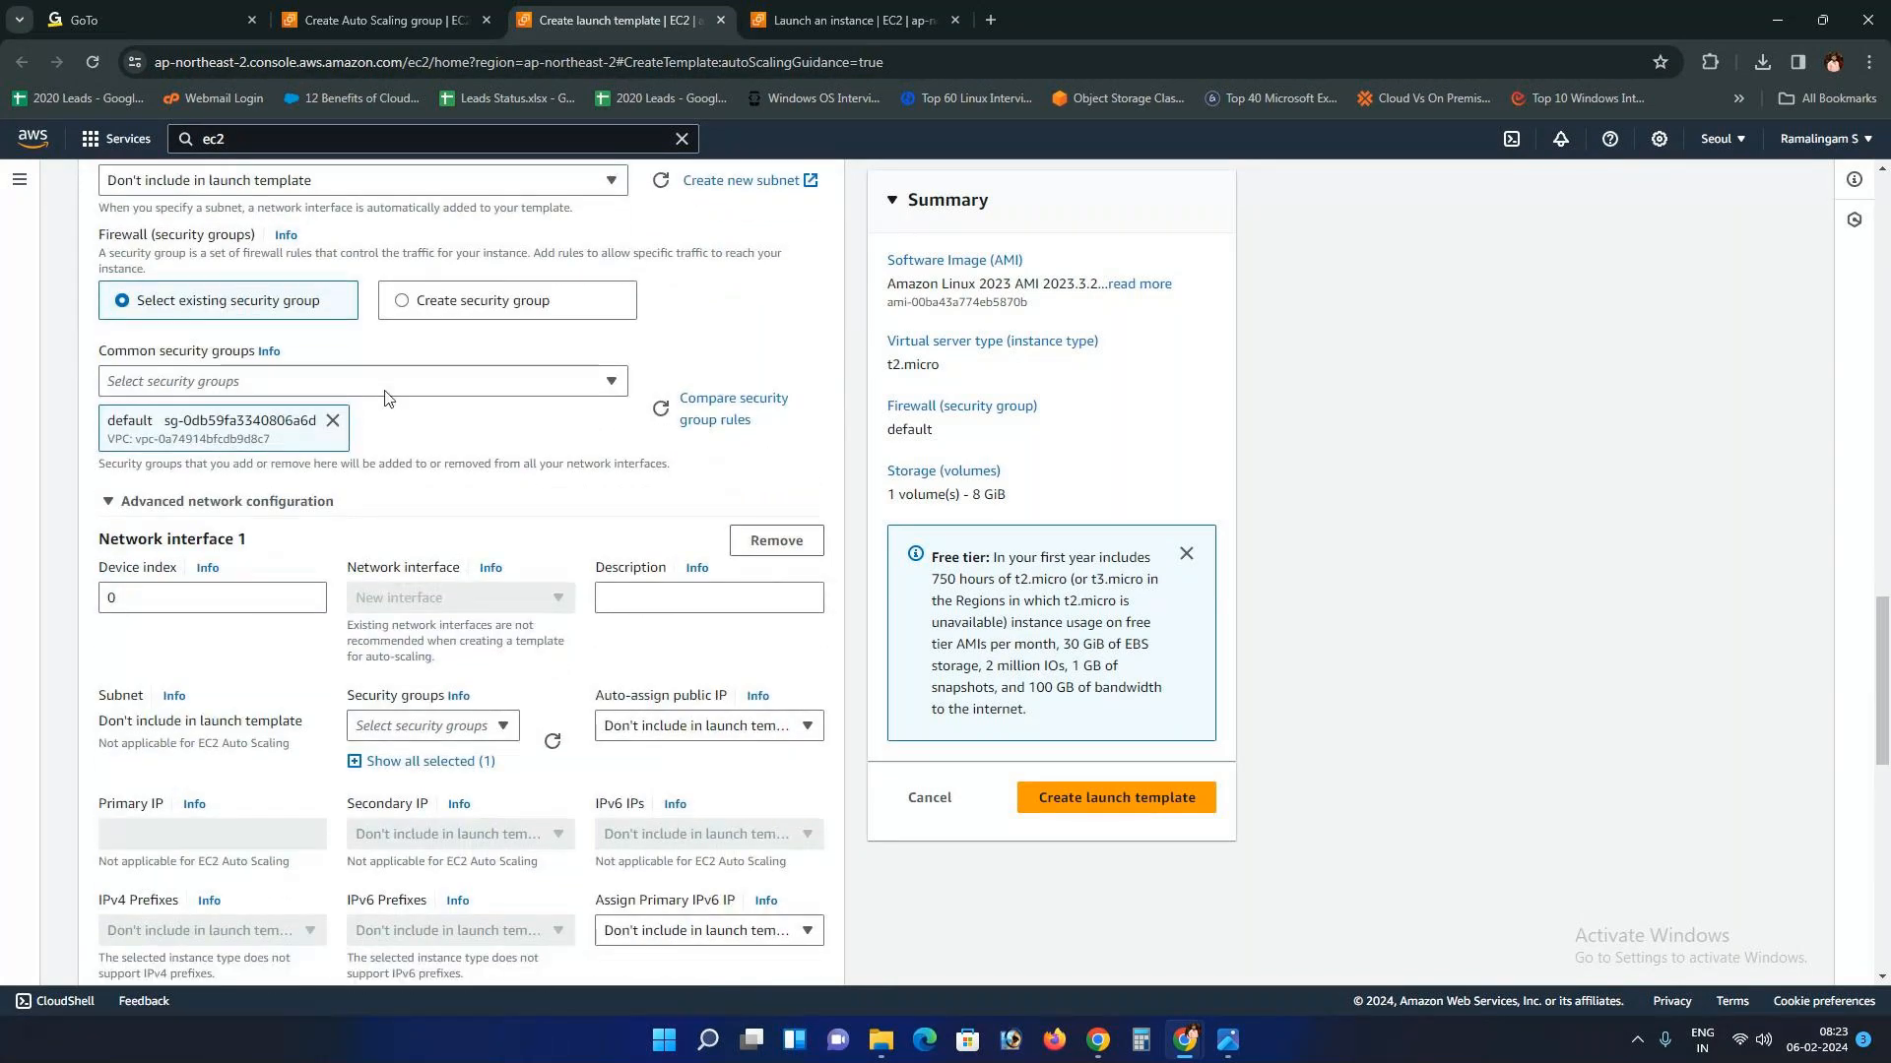
scroll(384, 398, "up", 2)
Step: Compare the template's subnet choices with the Launch an instance form's subnet list
left_click(477, 378)
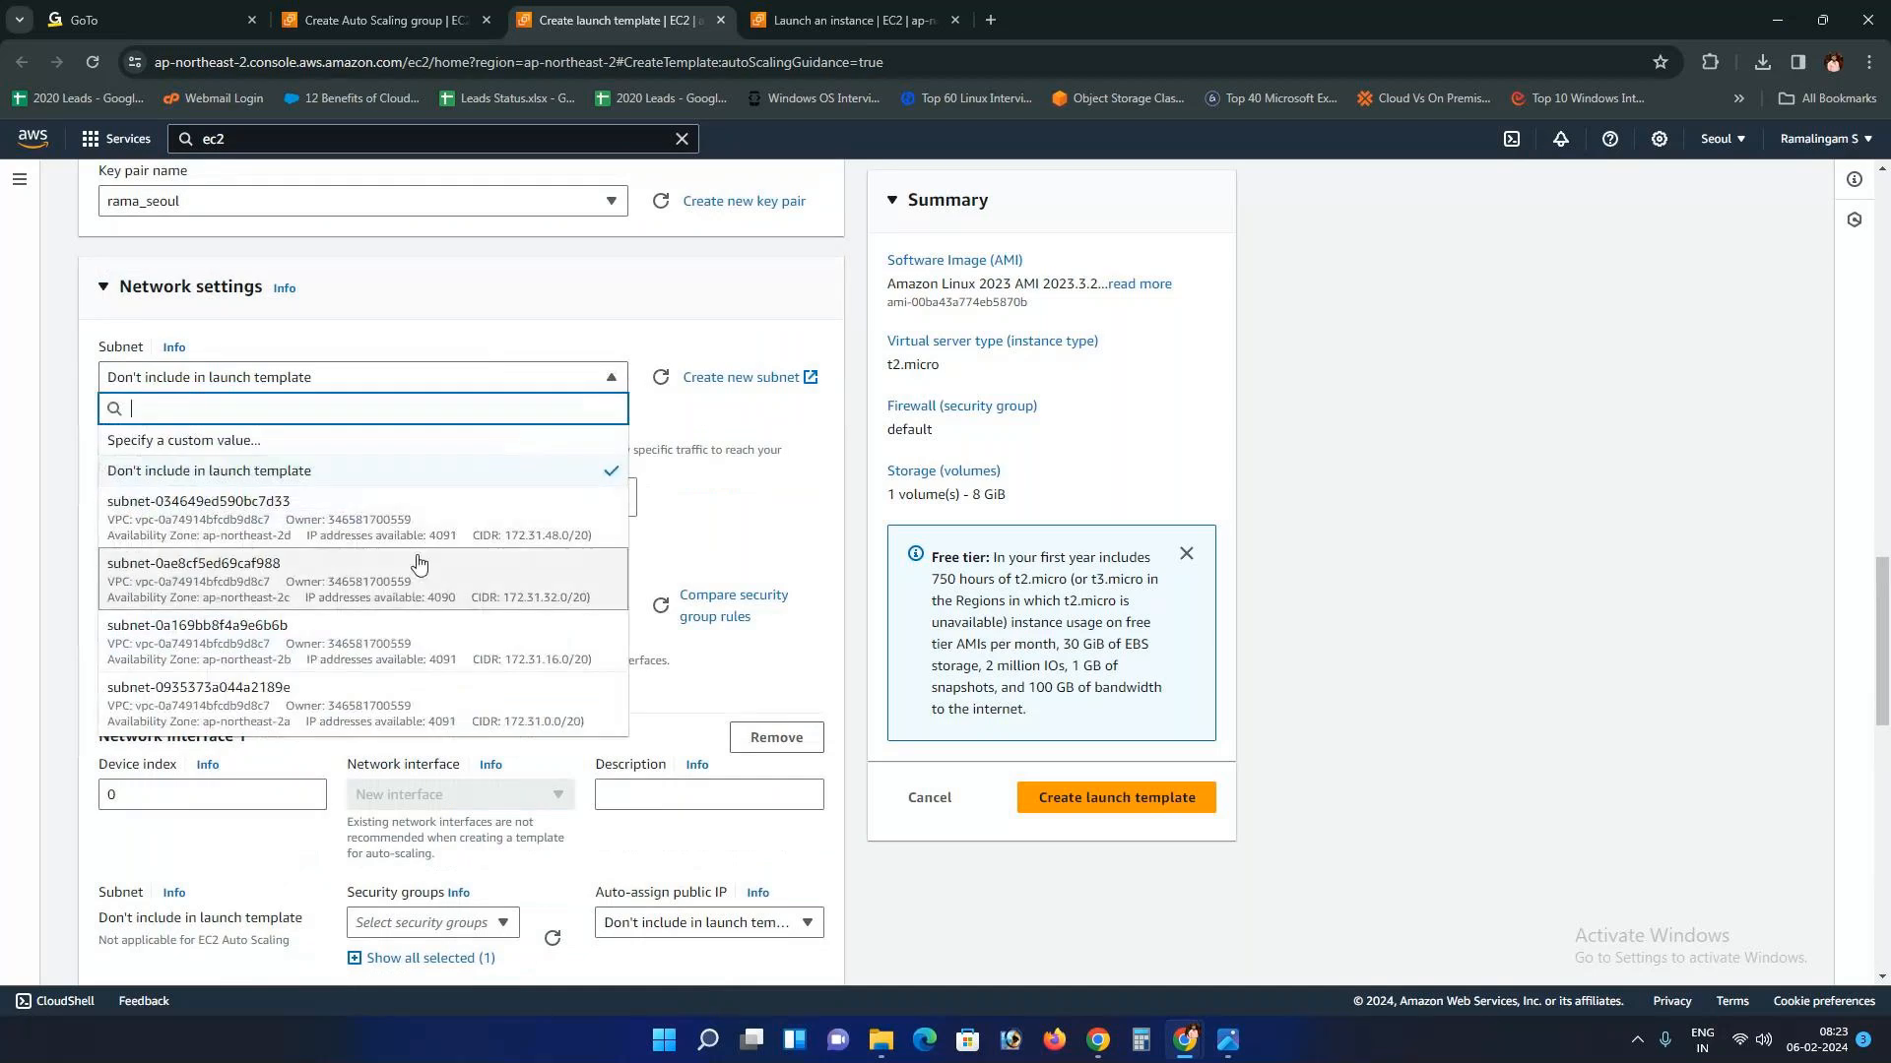
left_click(825, 8)
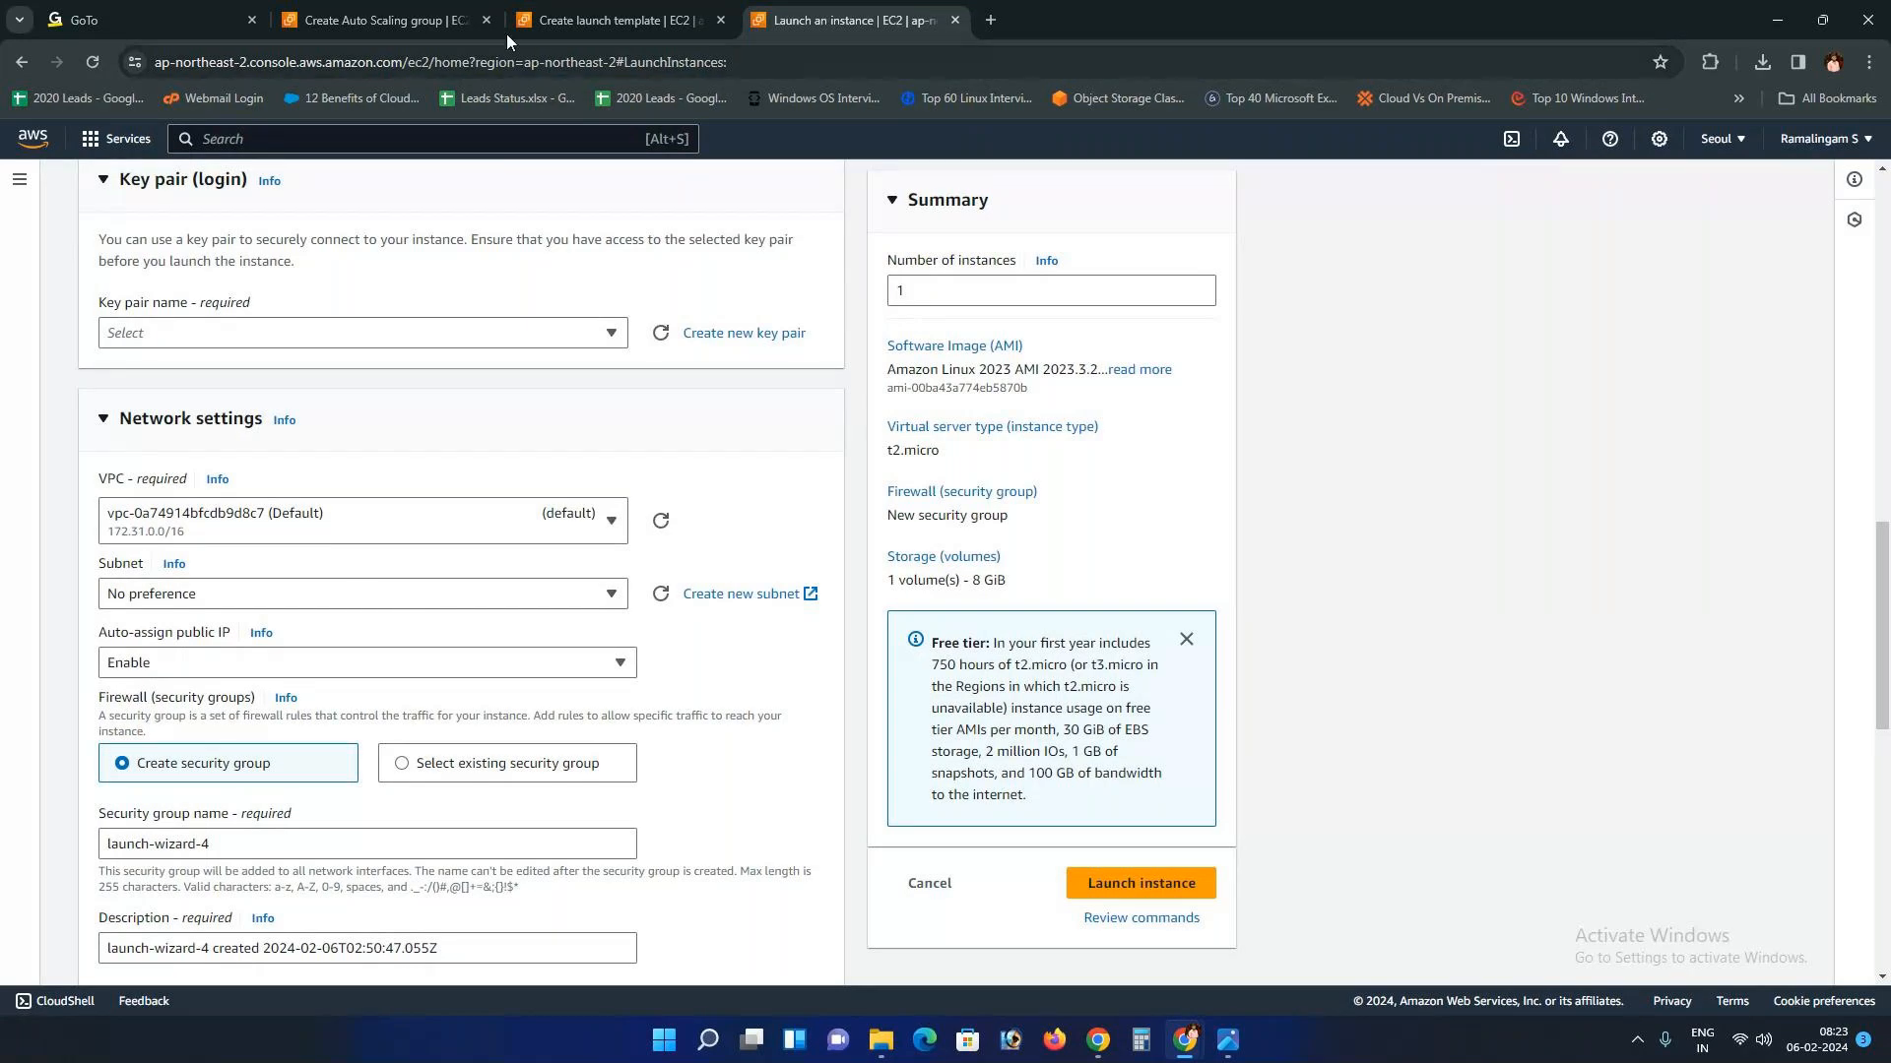
left_click(595, 10)
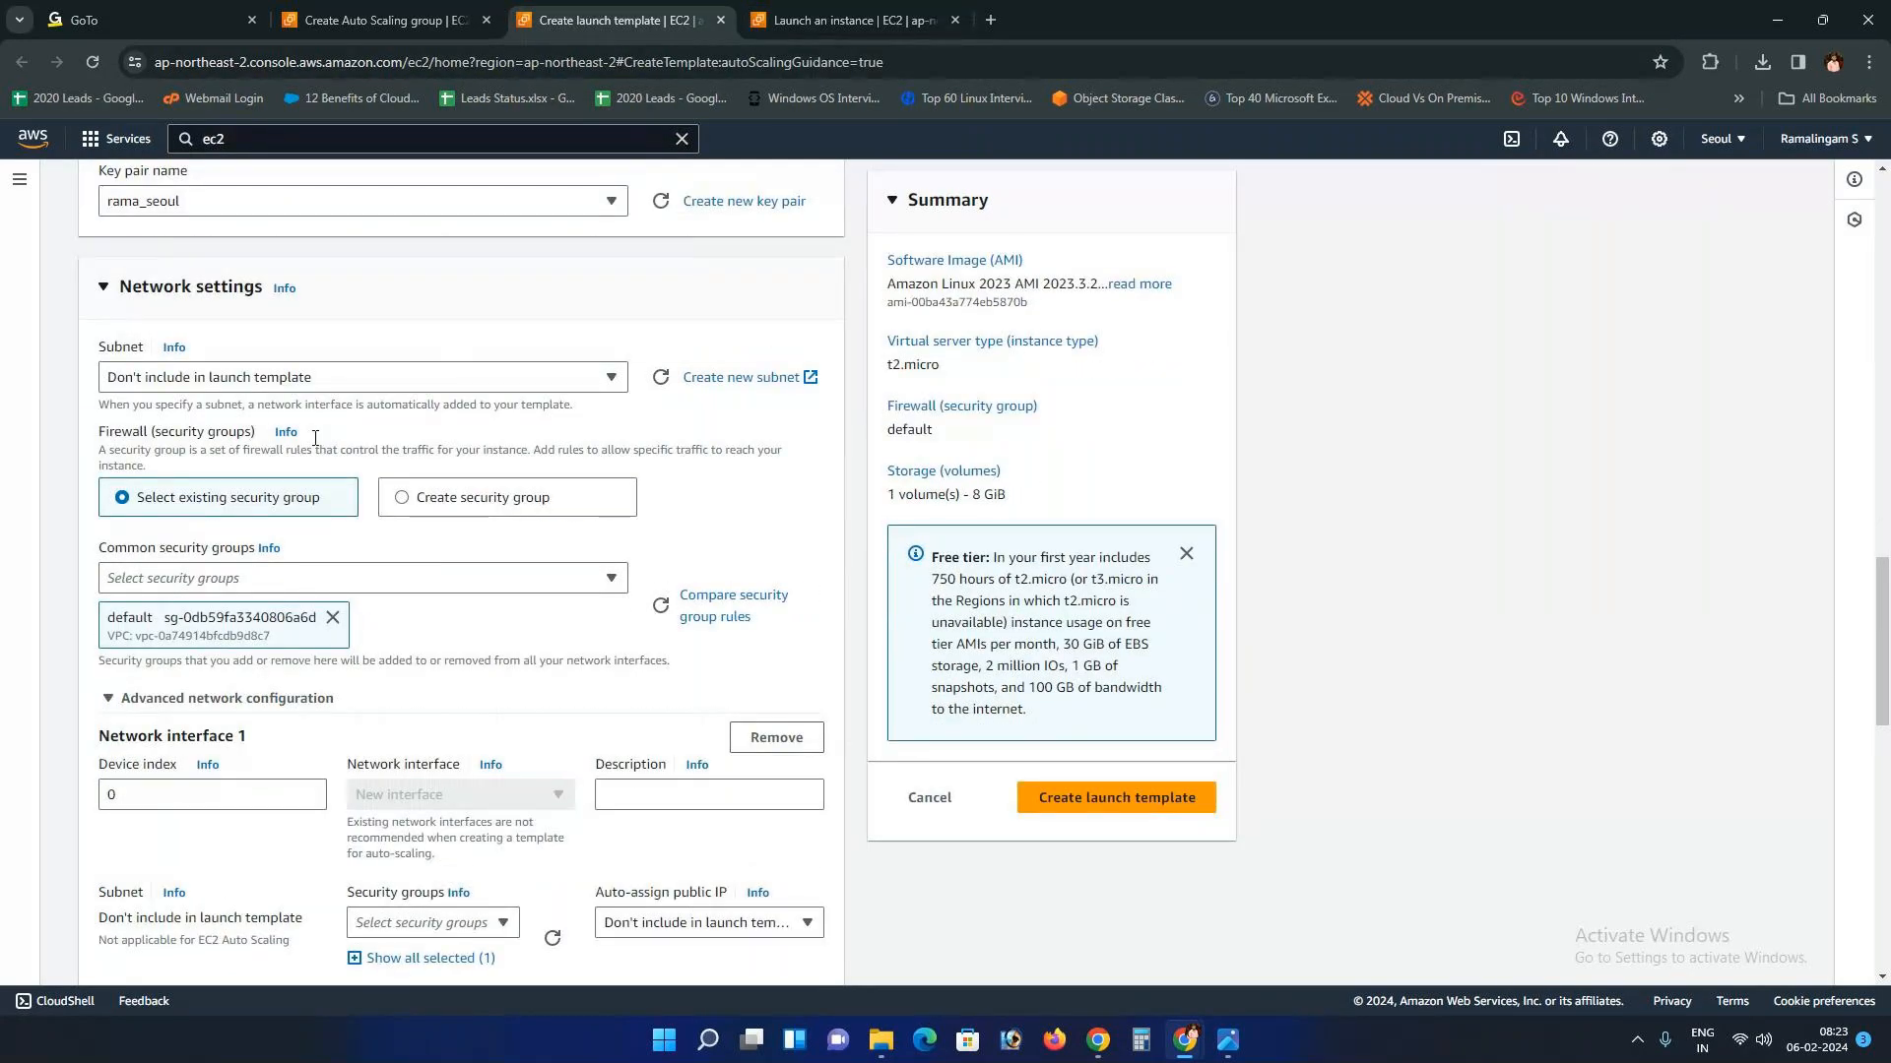
key("ctrl+Tab")
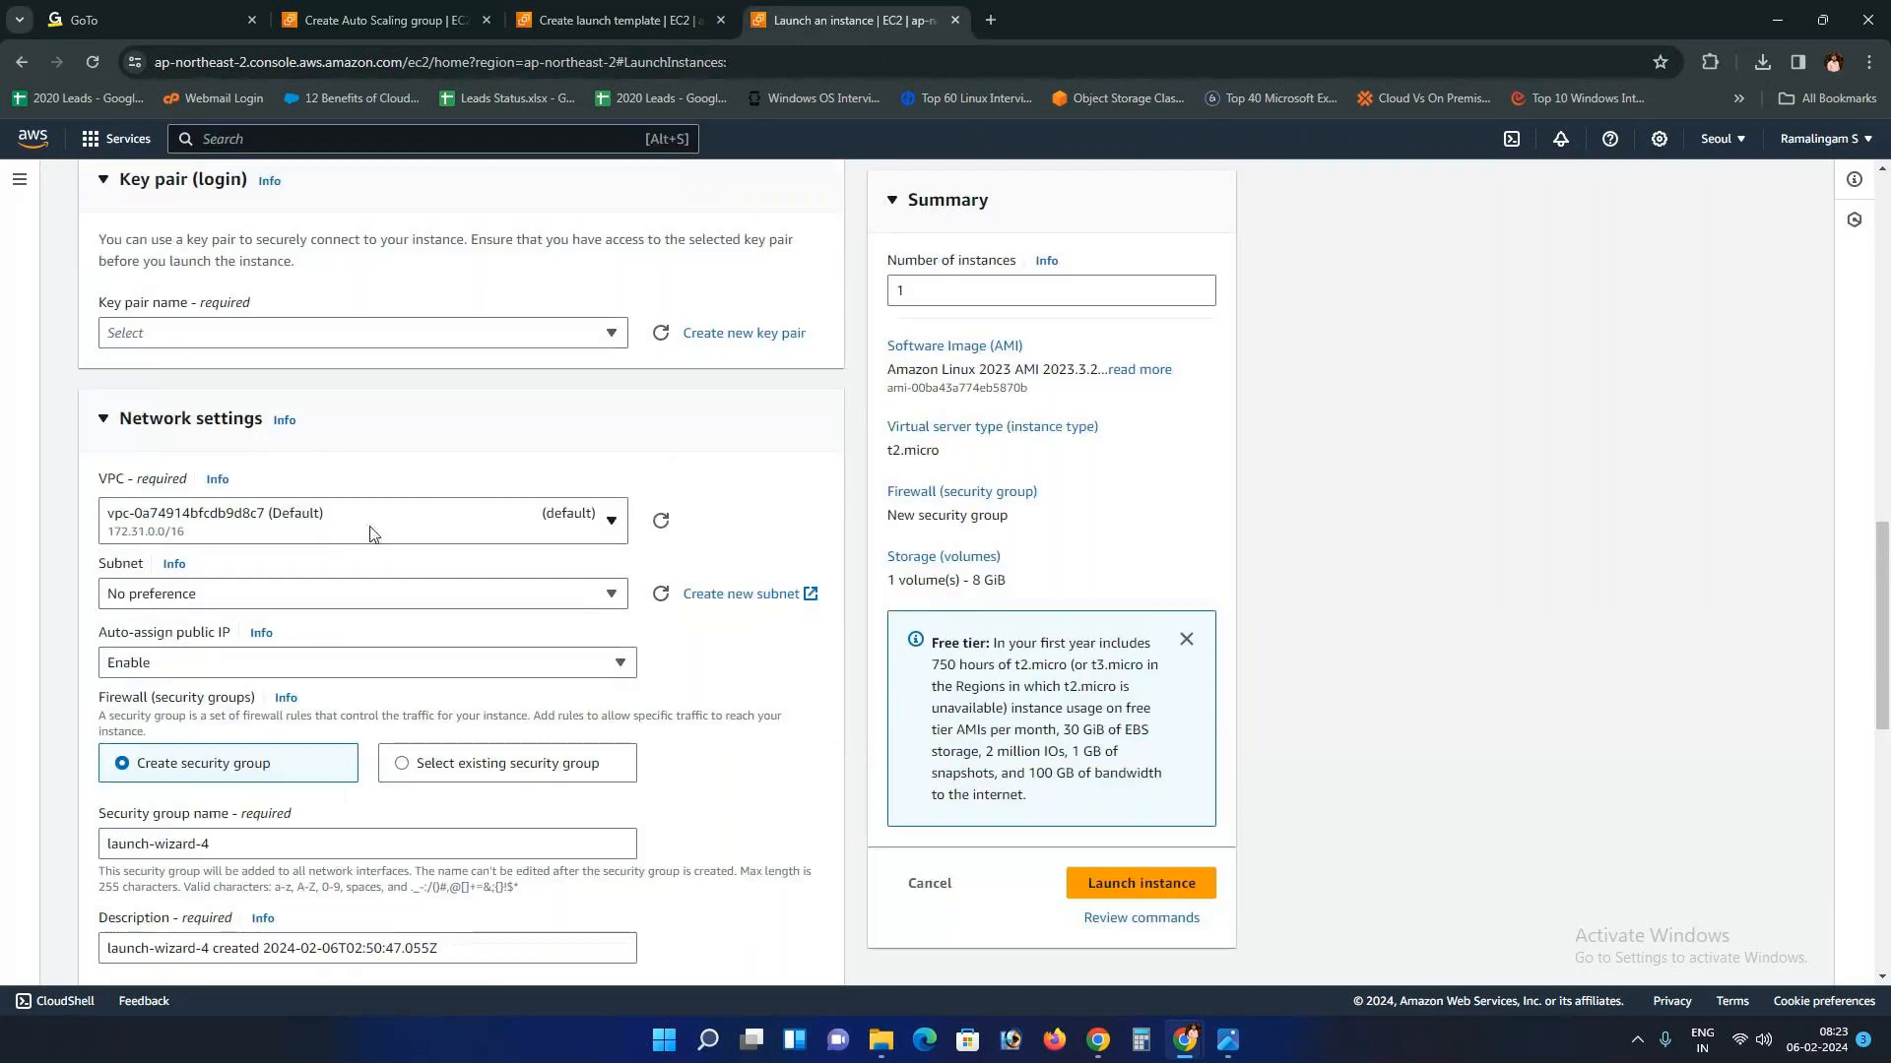
left_click(346, 595)
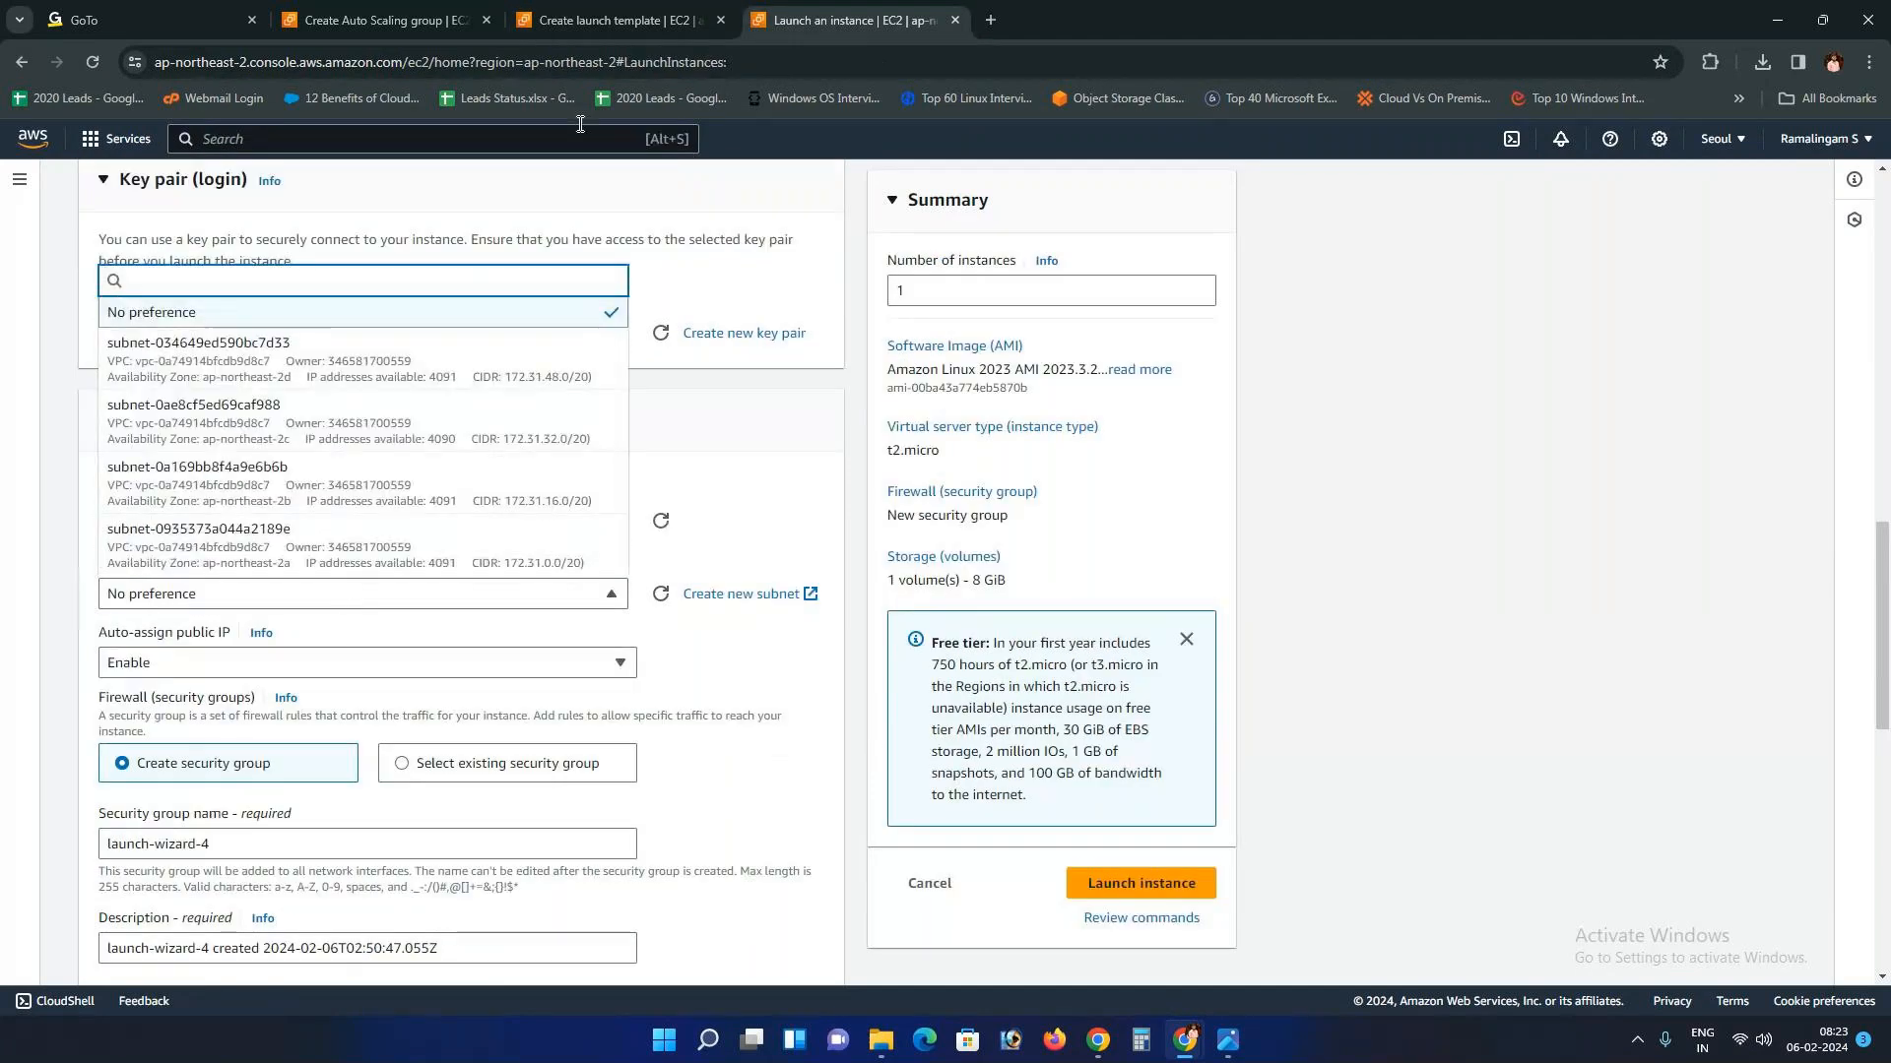
key("ctrl+shift+Tab")
scroll(305, 652, "down", 5)
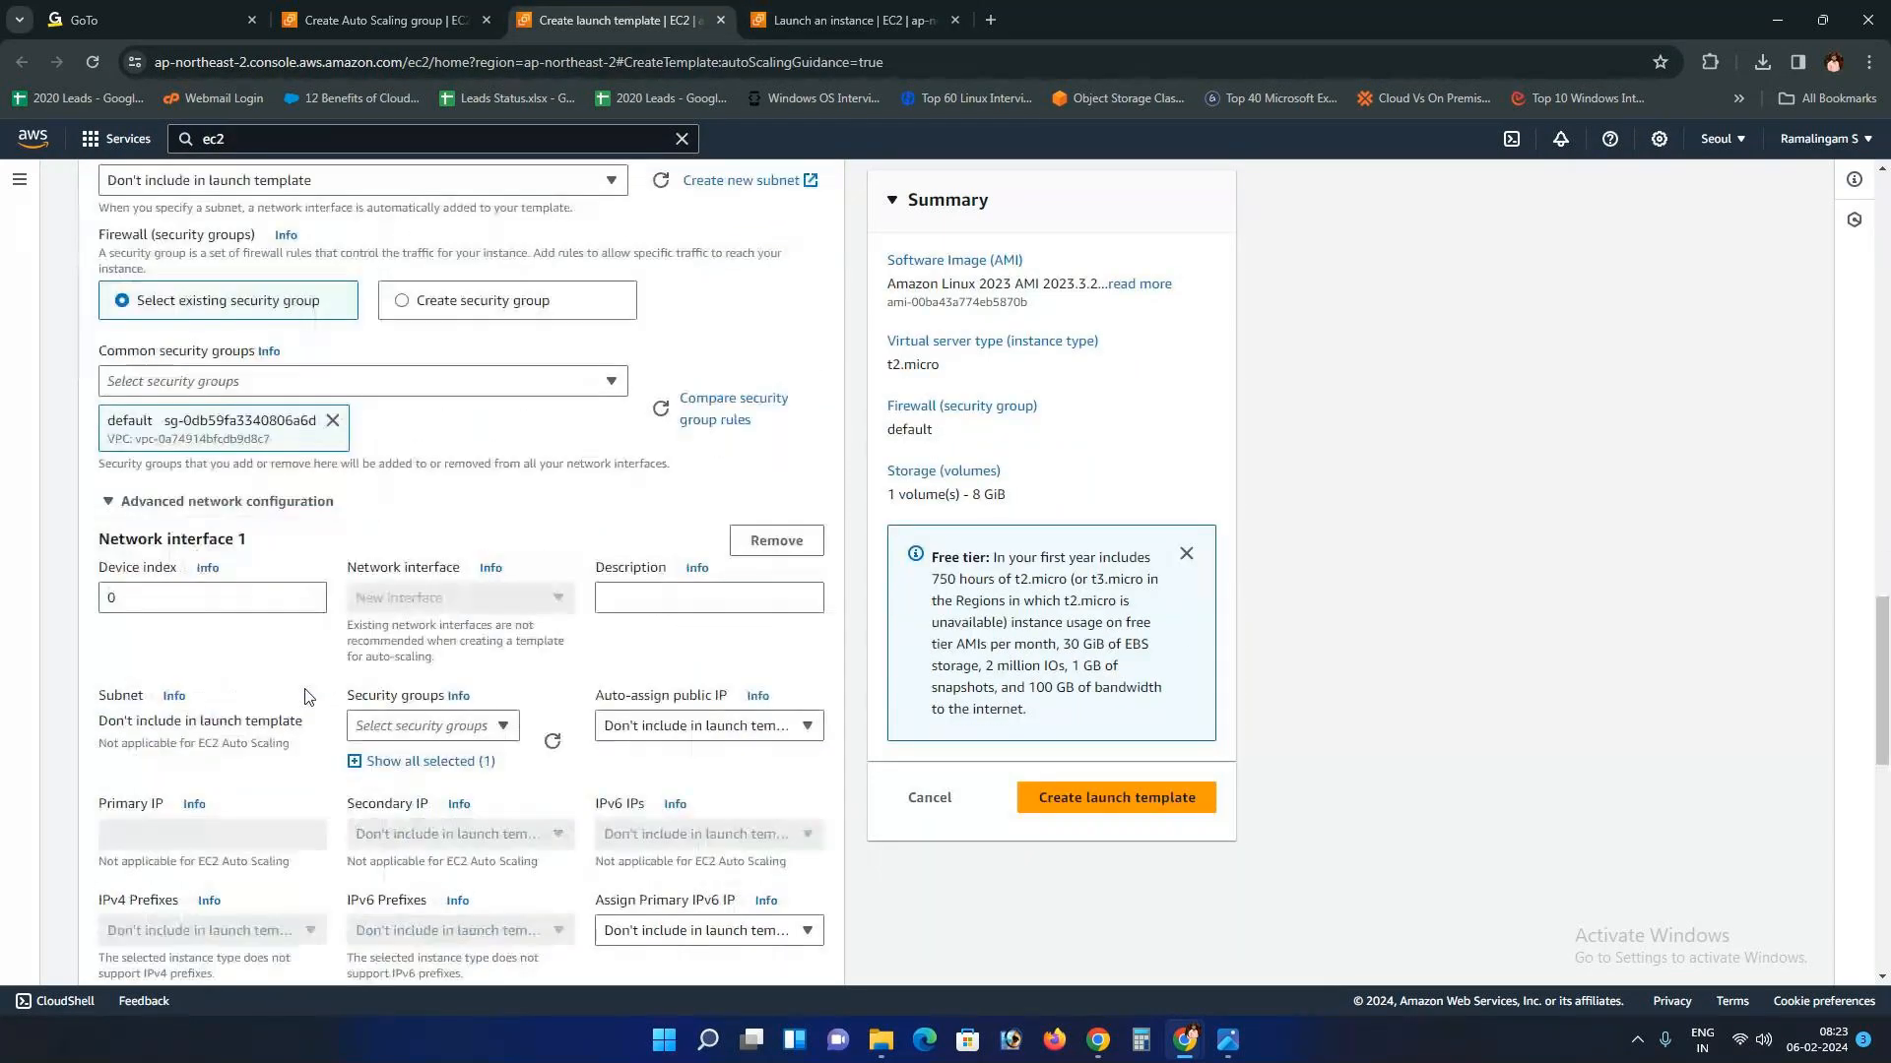
scroll(306, 697, "down", 5)
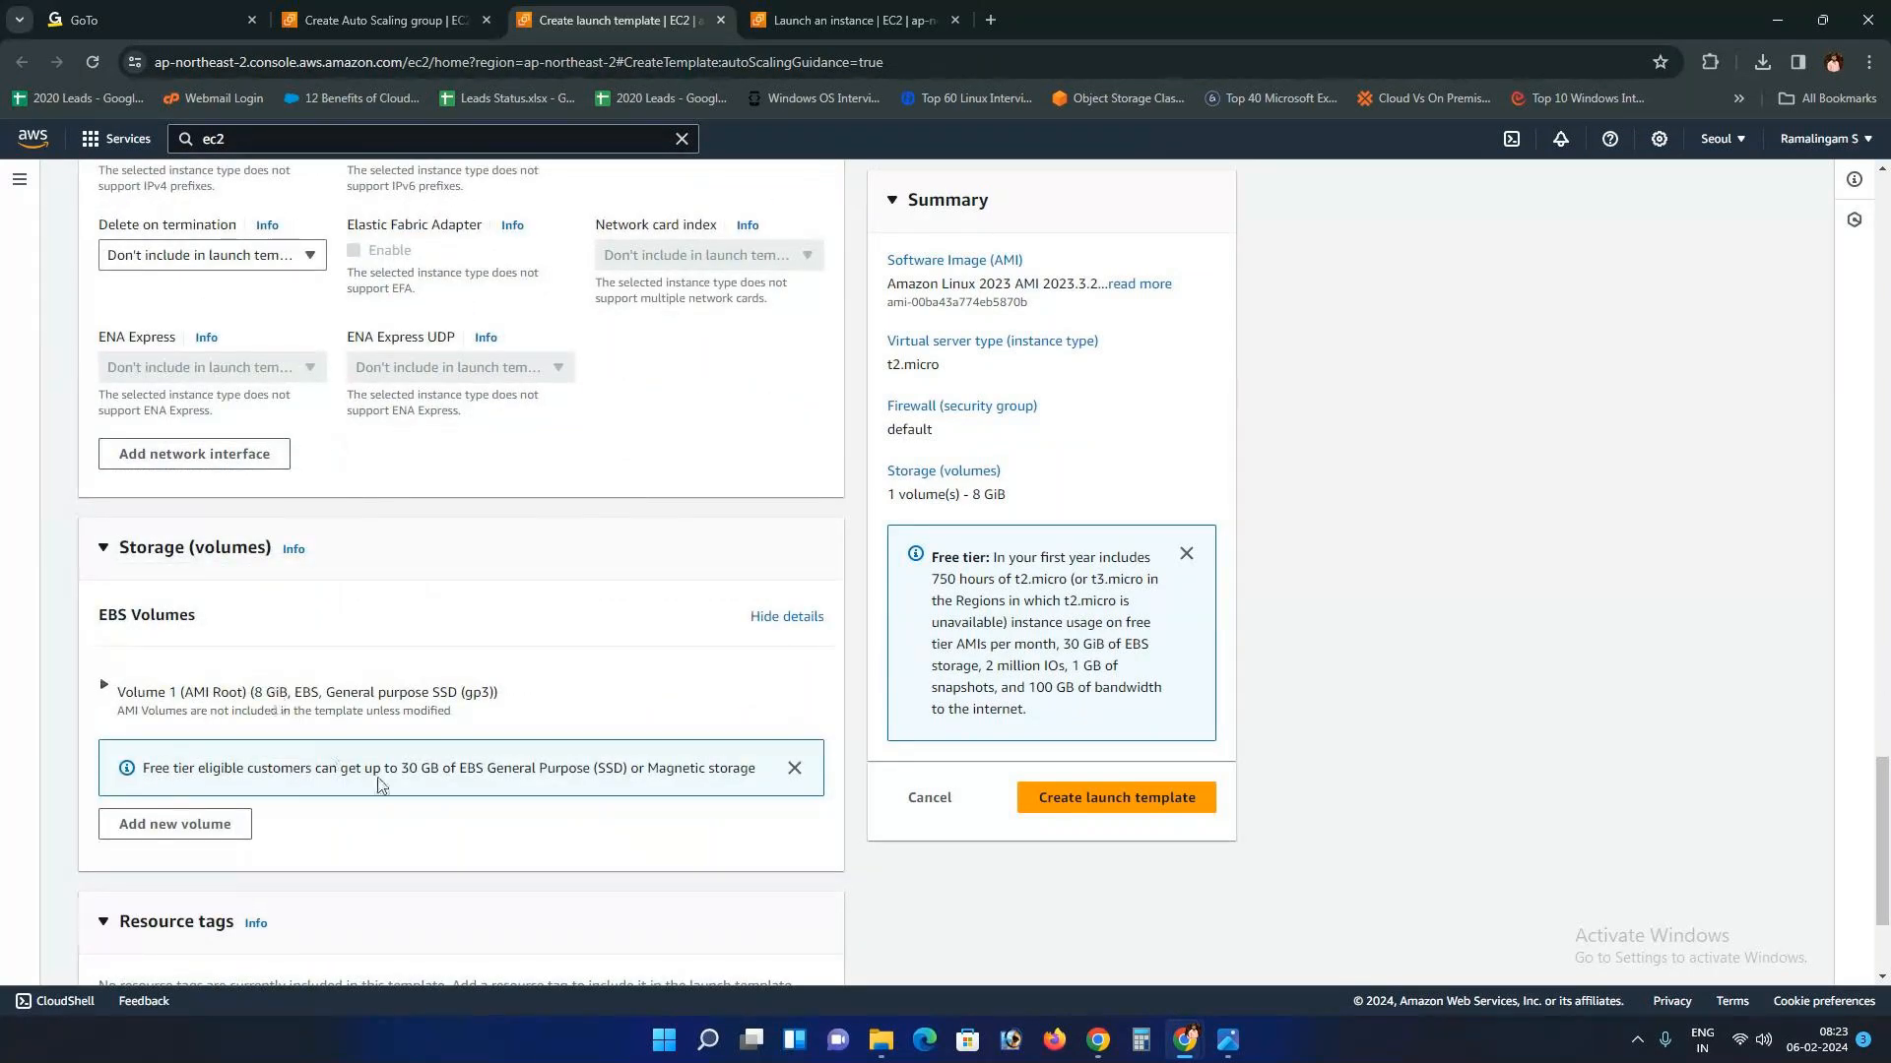
Step: Review the template settings: Amazon Linux 2023, t2.micro, default security group, 8 GiB gp3 volume
scroll(374, 785, "down", 2)
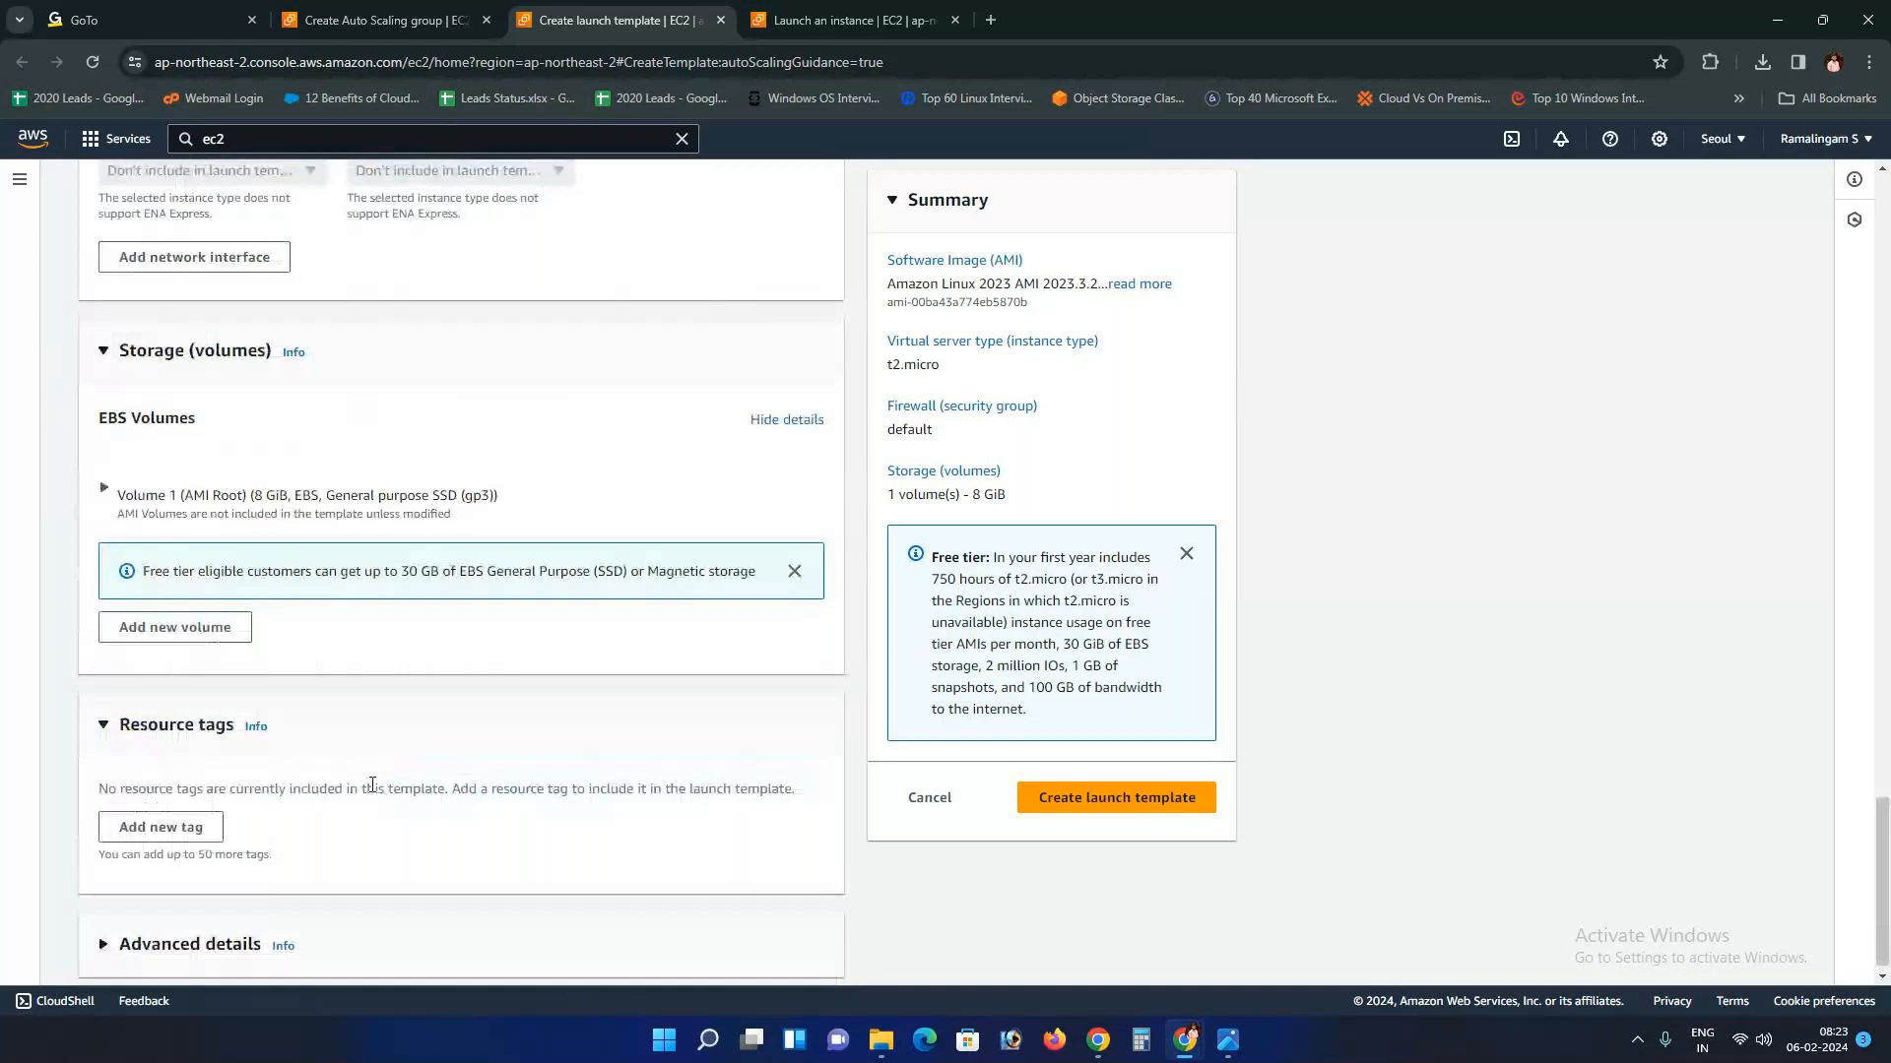
scroll(332, 778, "up", 20)
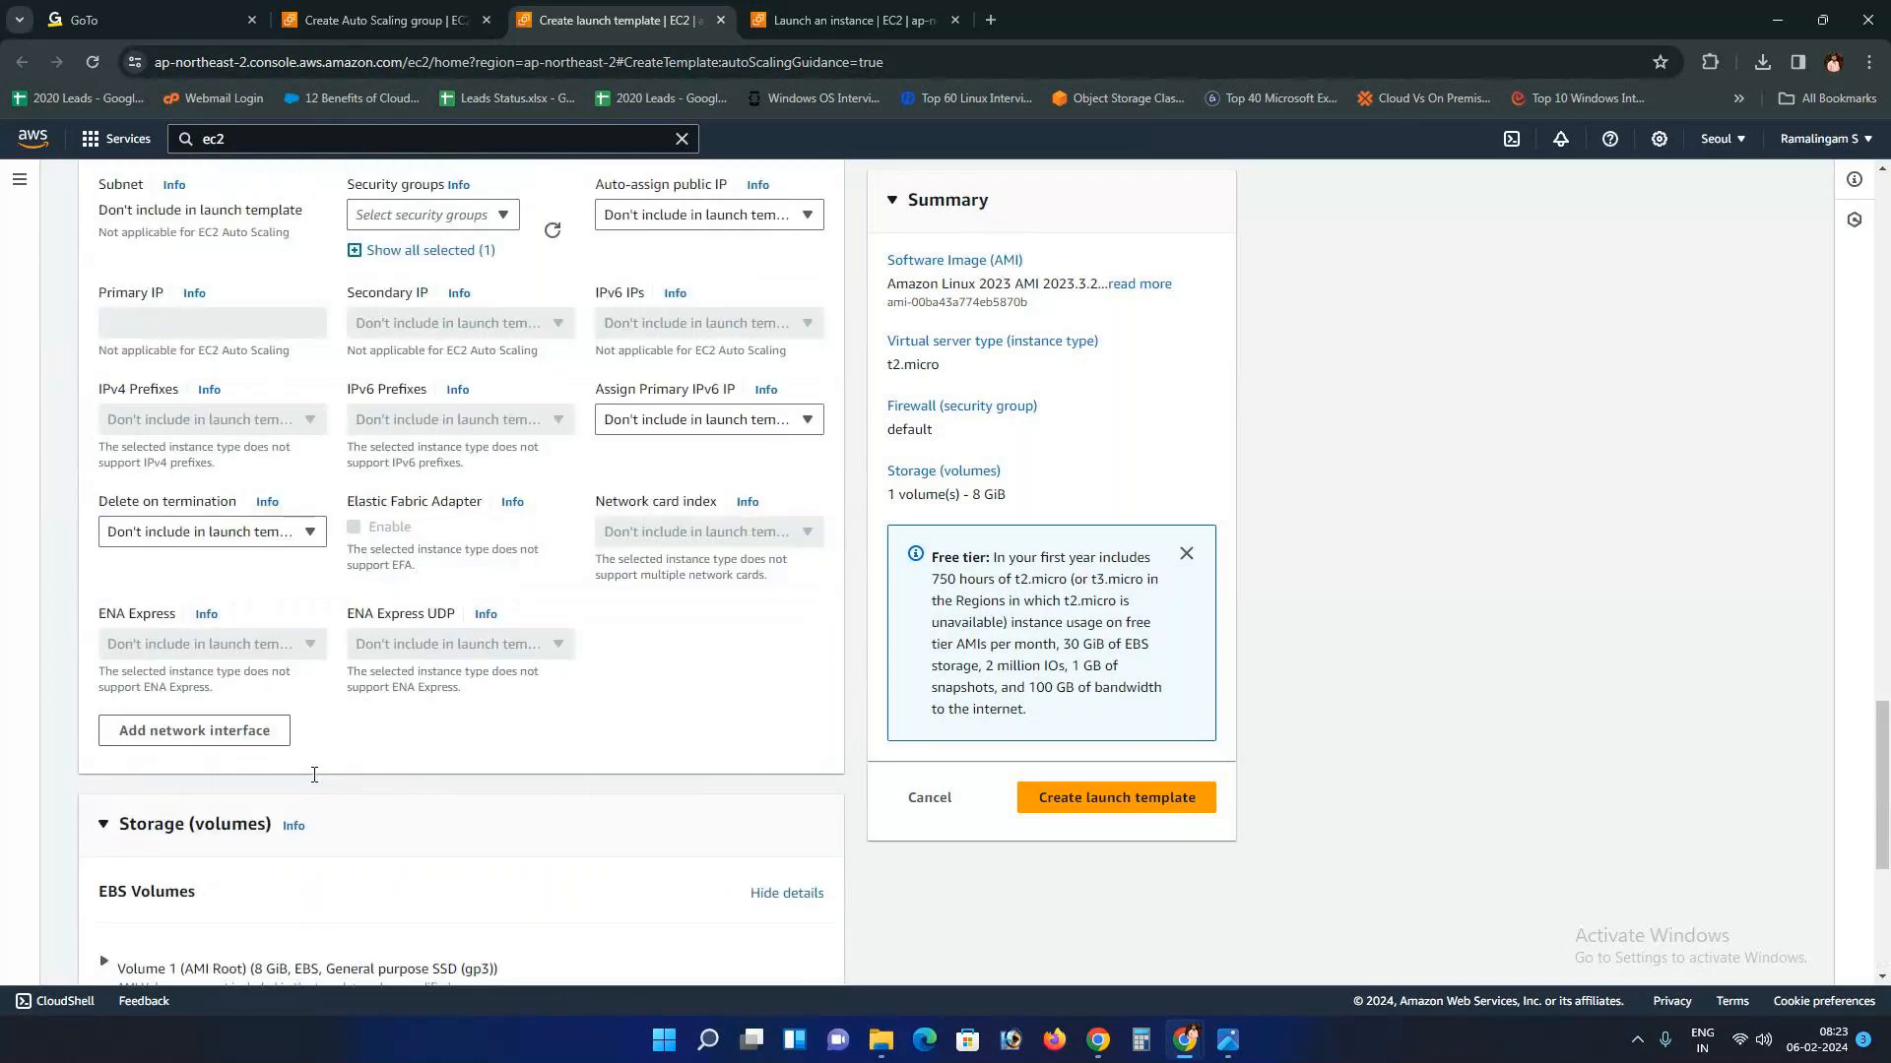
scroll(314, 781, "up", 9)
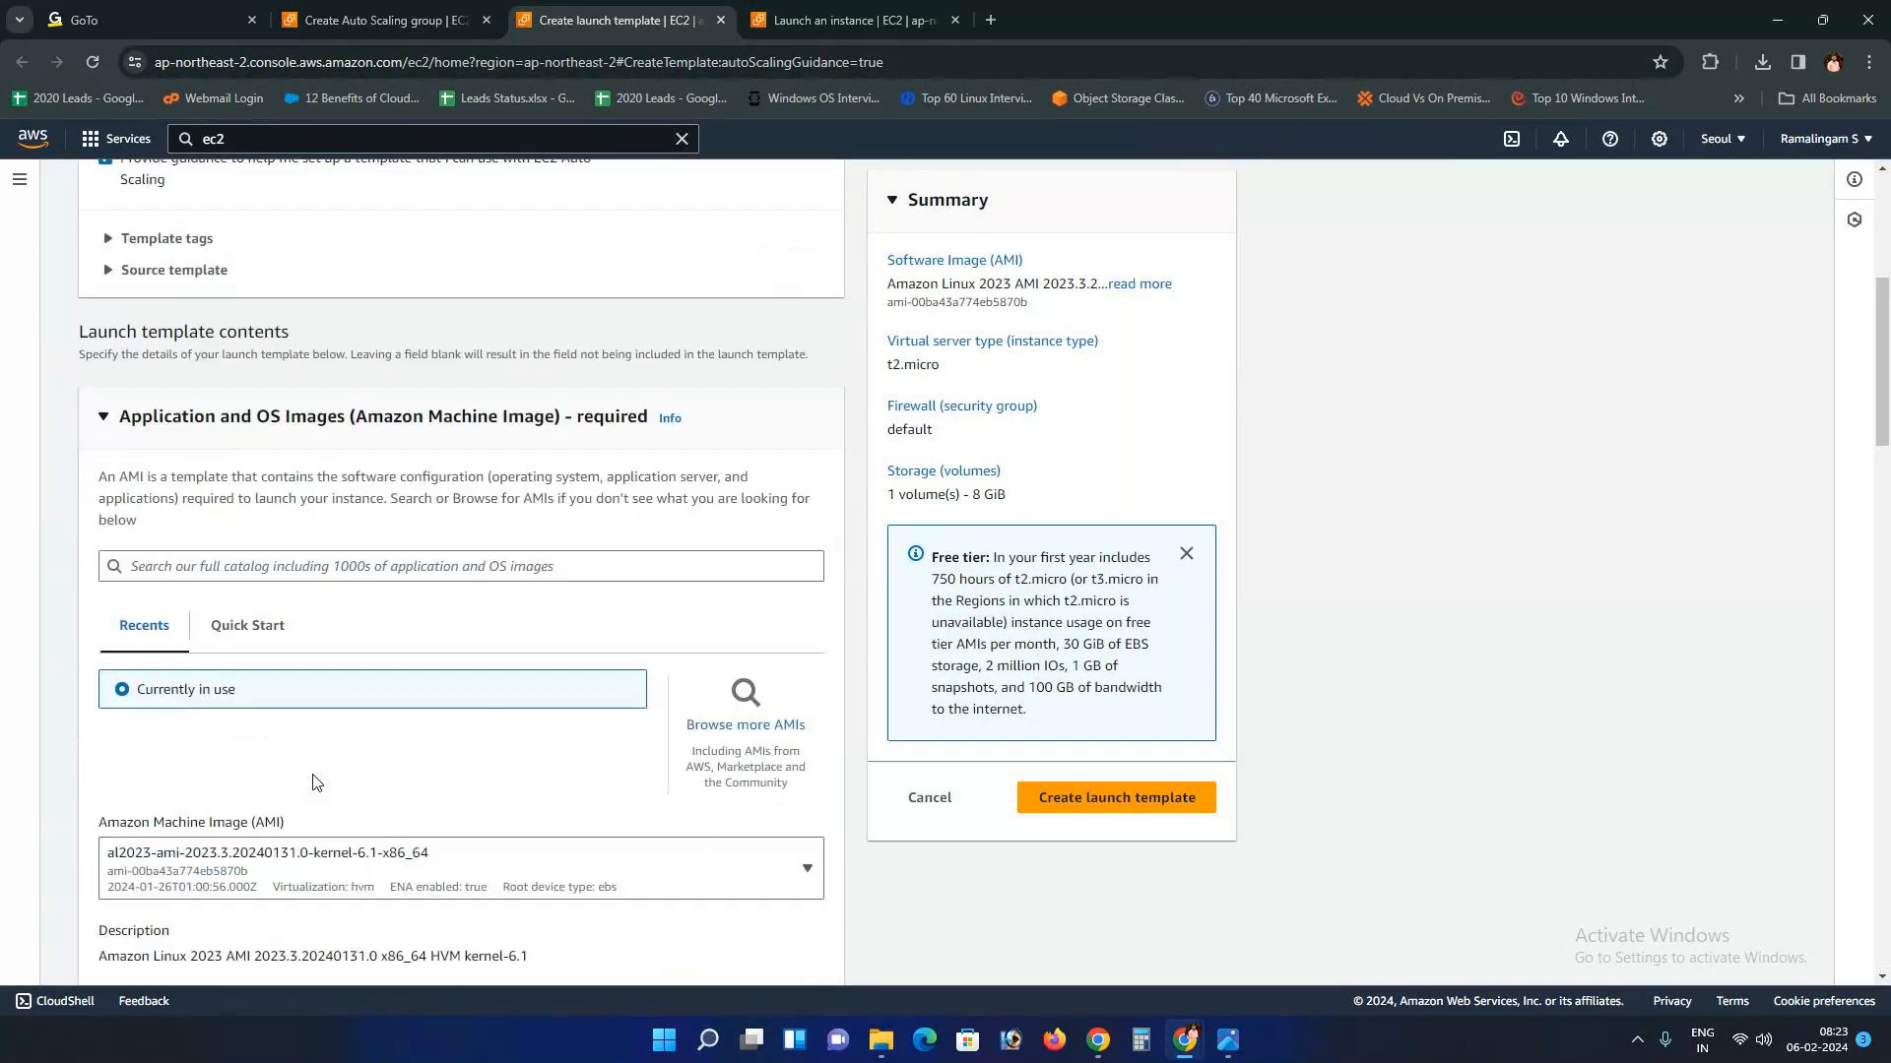
scroll(197, 566, "down", 10)
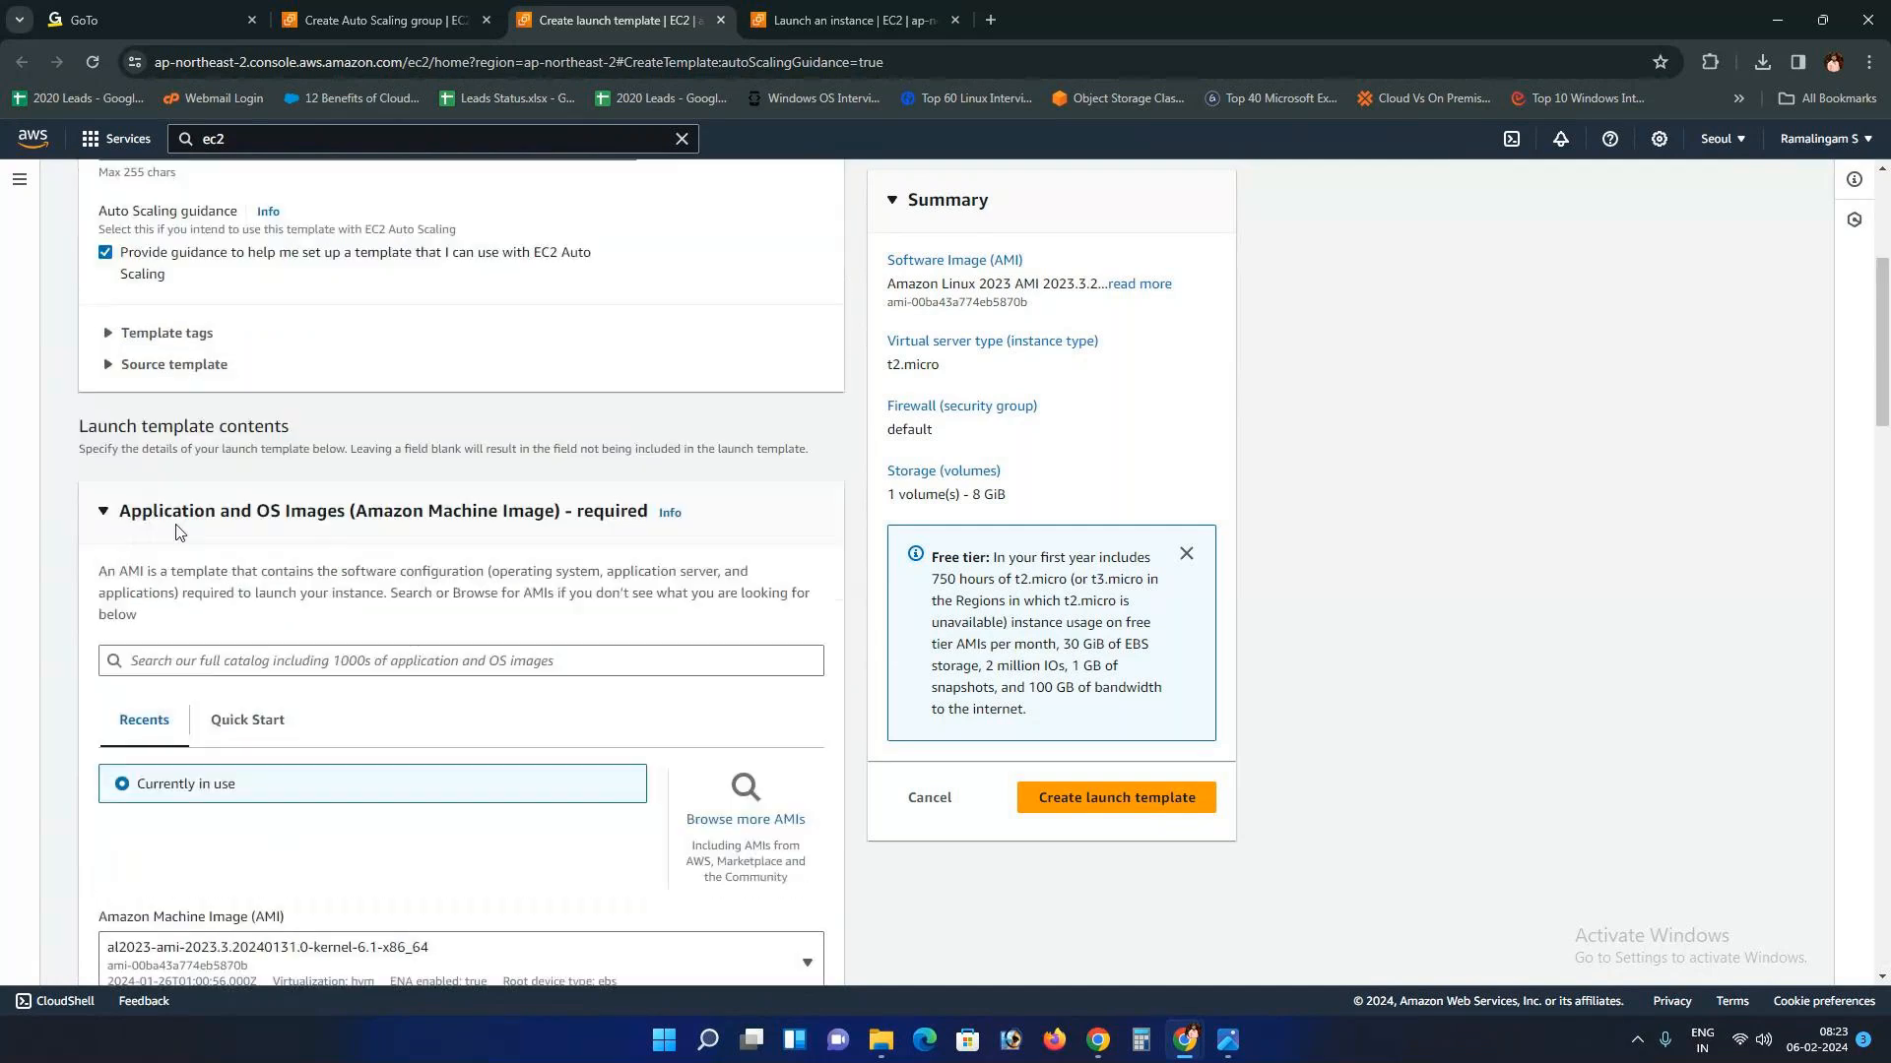
scroll(226, 582, "down", 9)
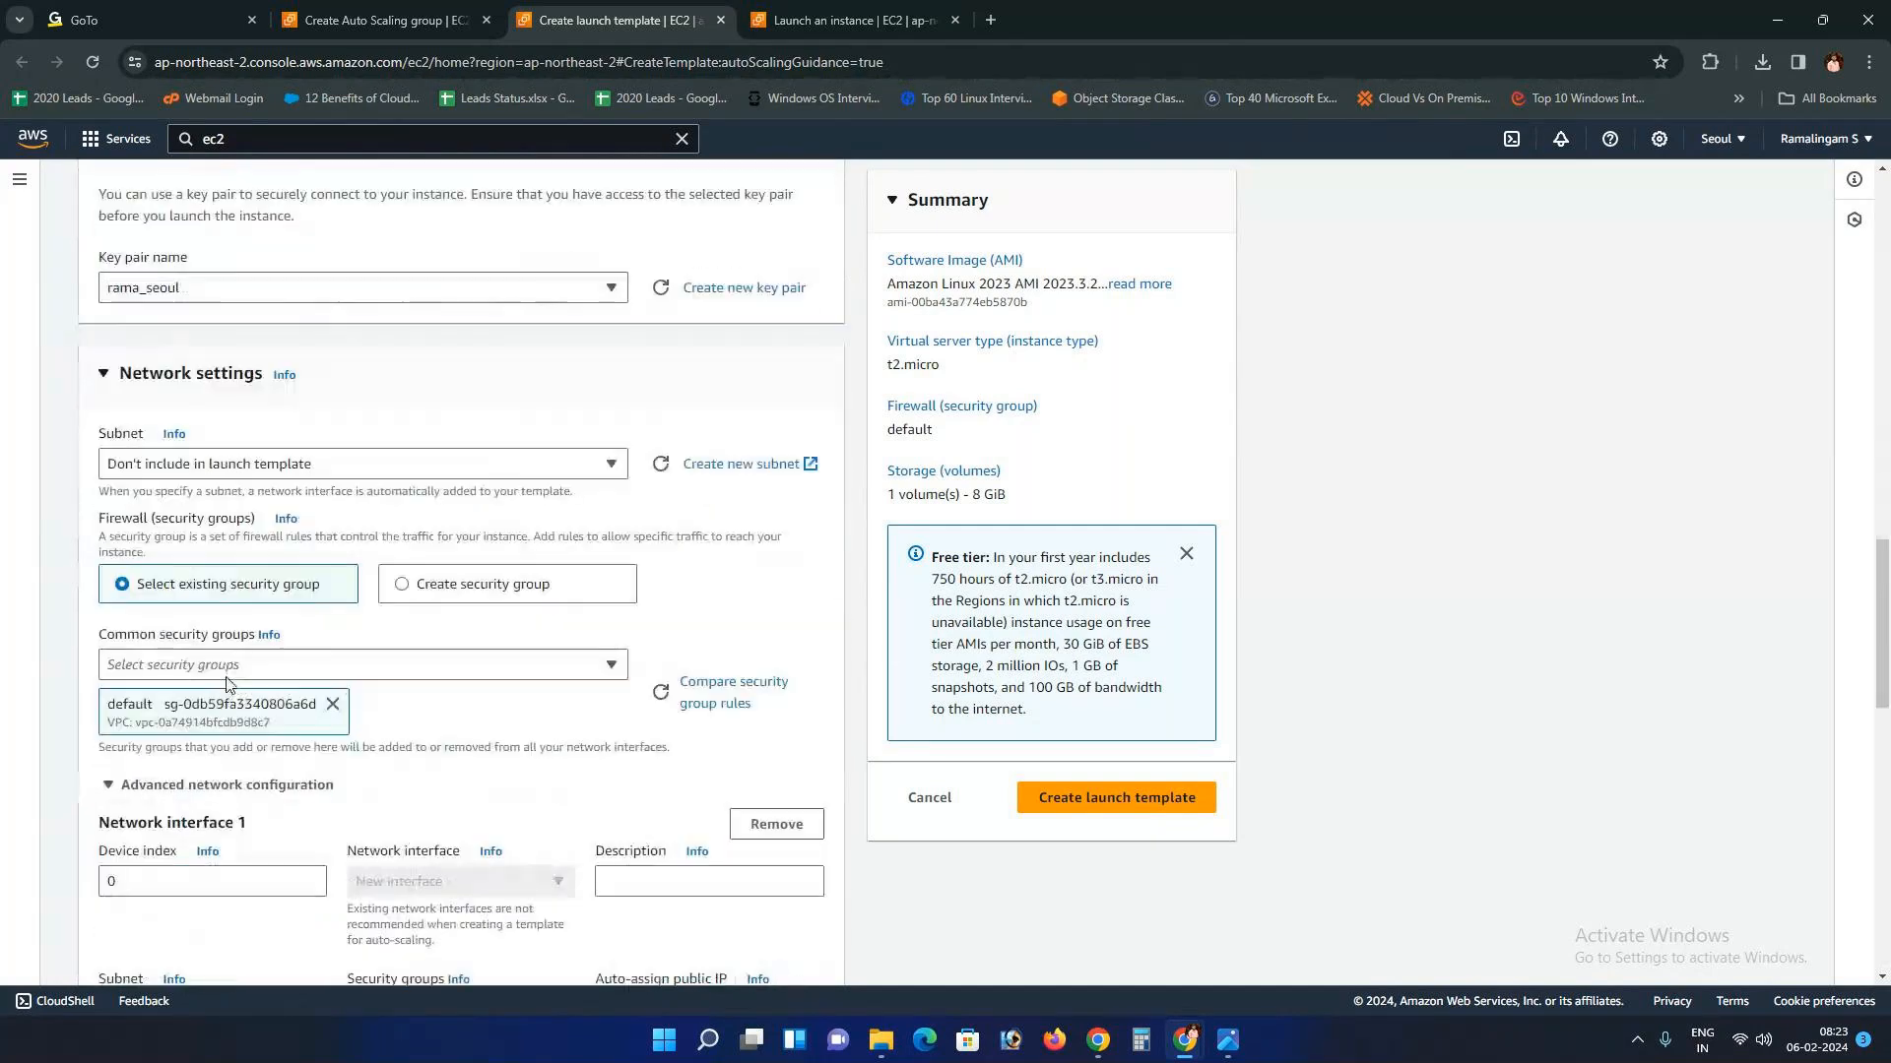
scroll(254, 682, "down", 10)
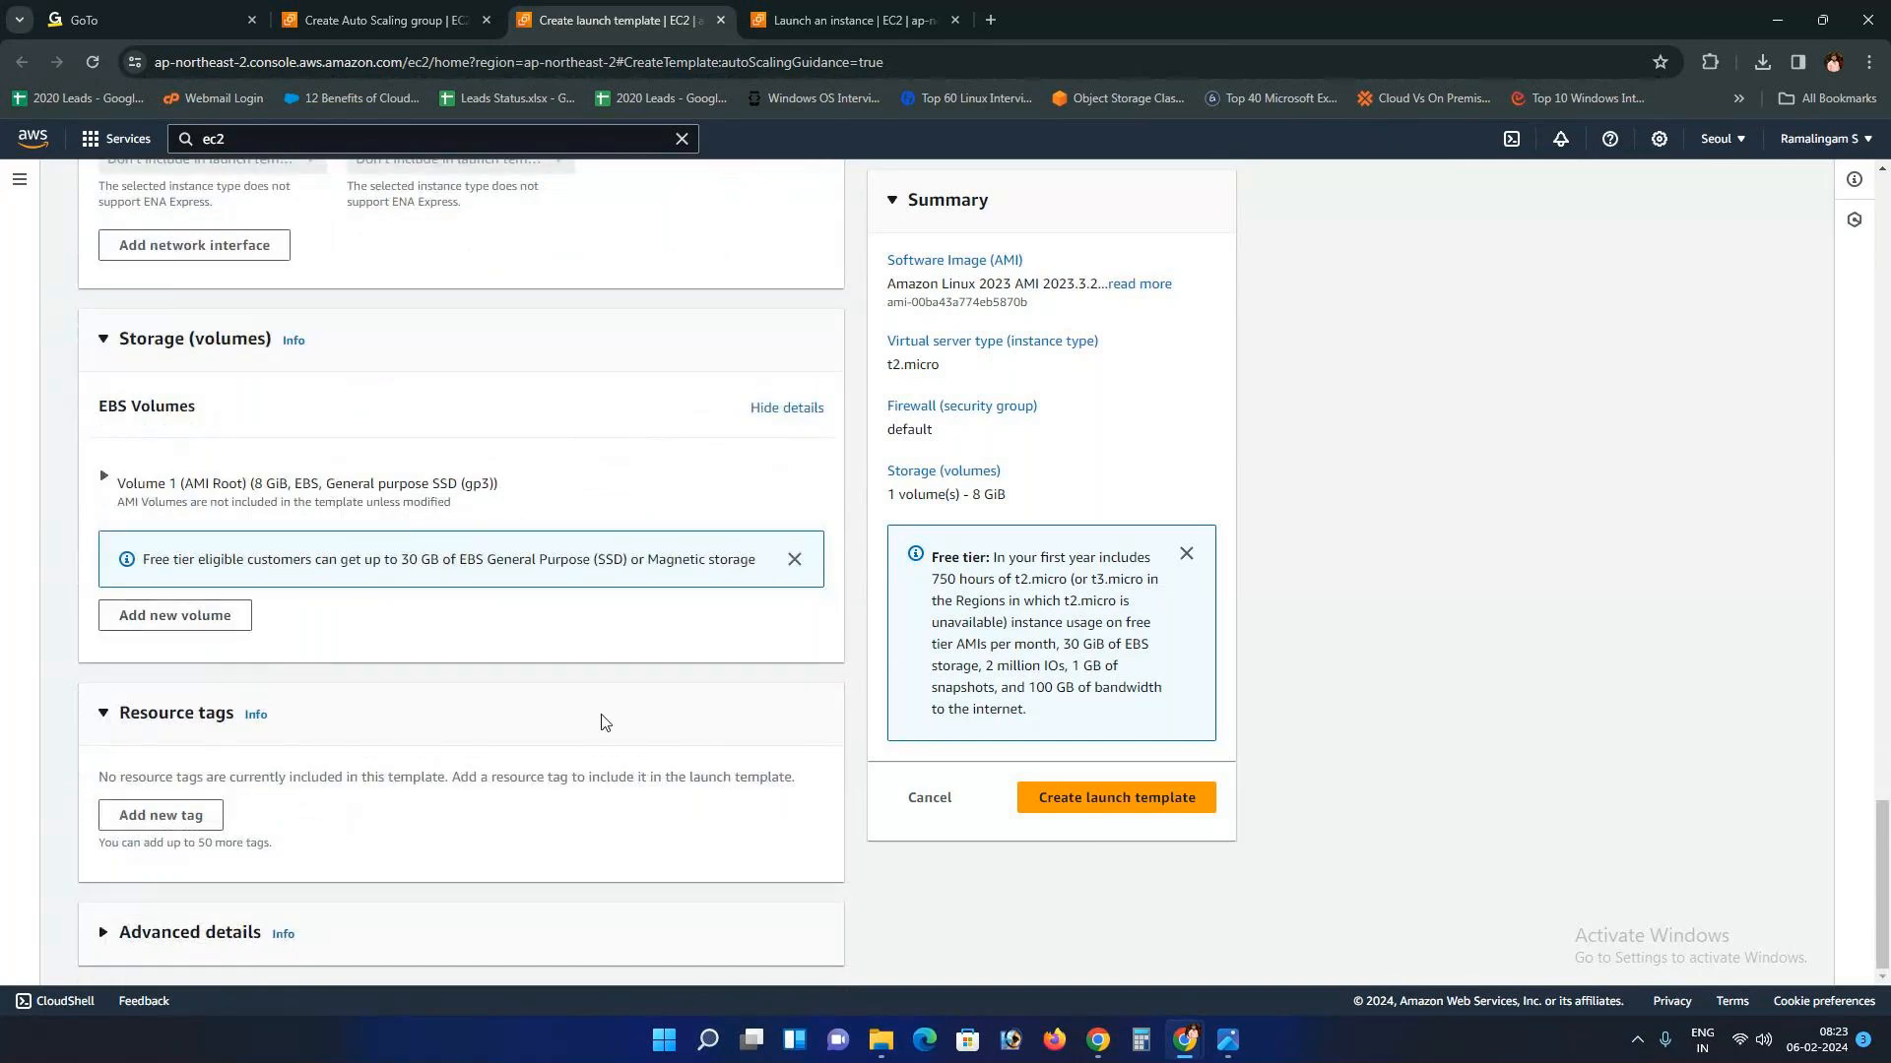
scroll(418, 637, "up", 8)
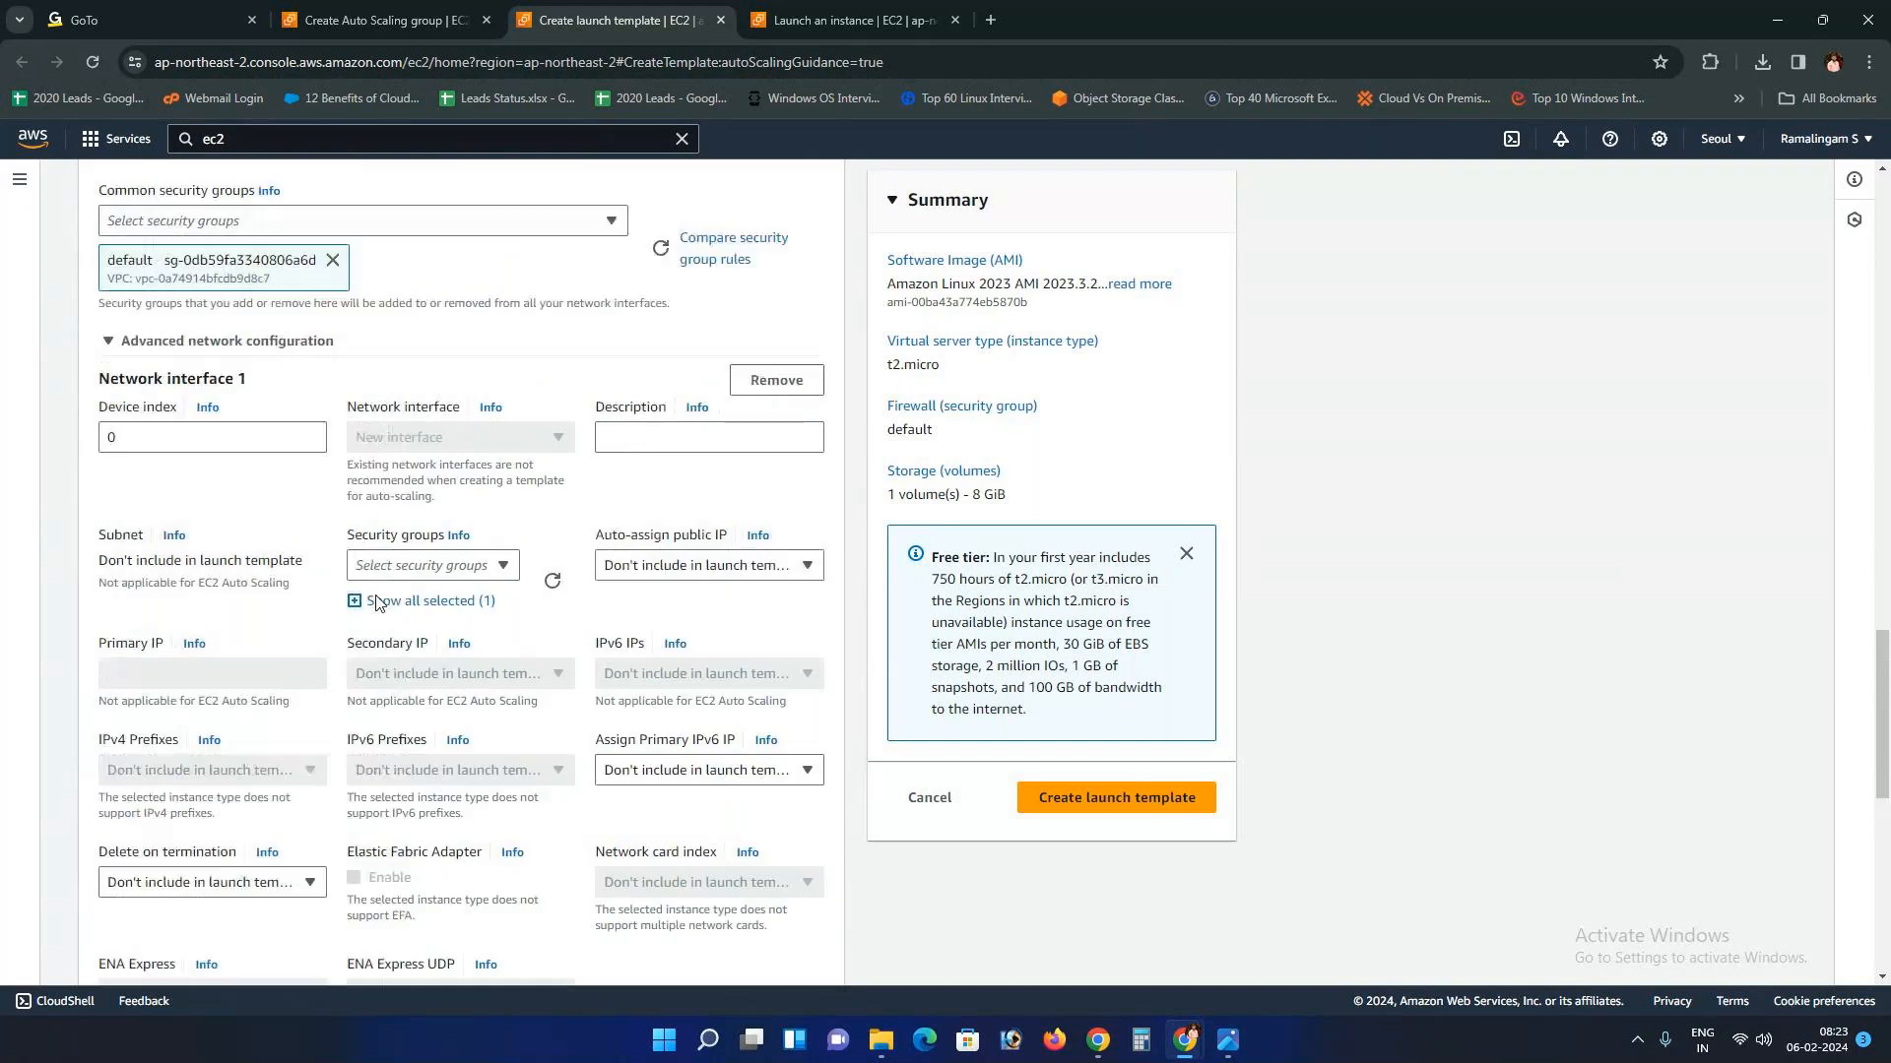
scroll(379, 603, "up", 3)
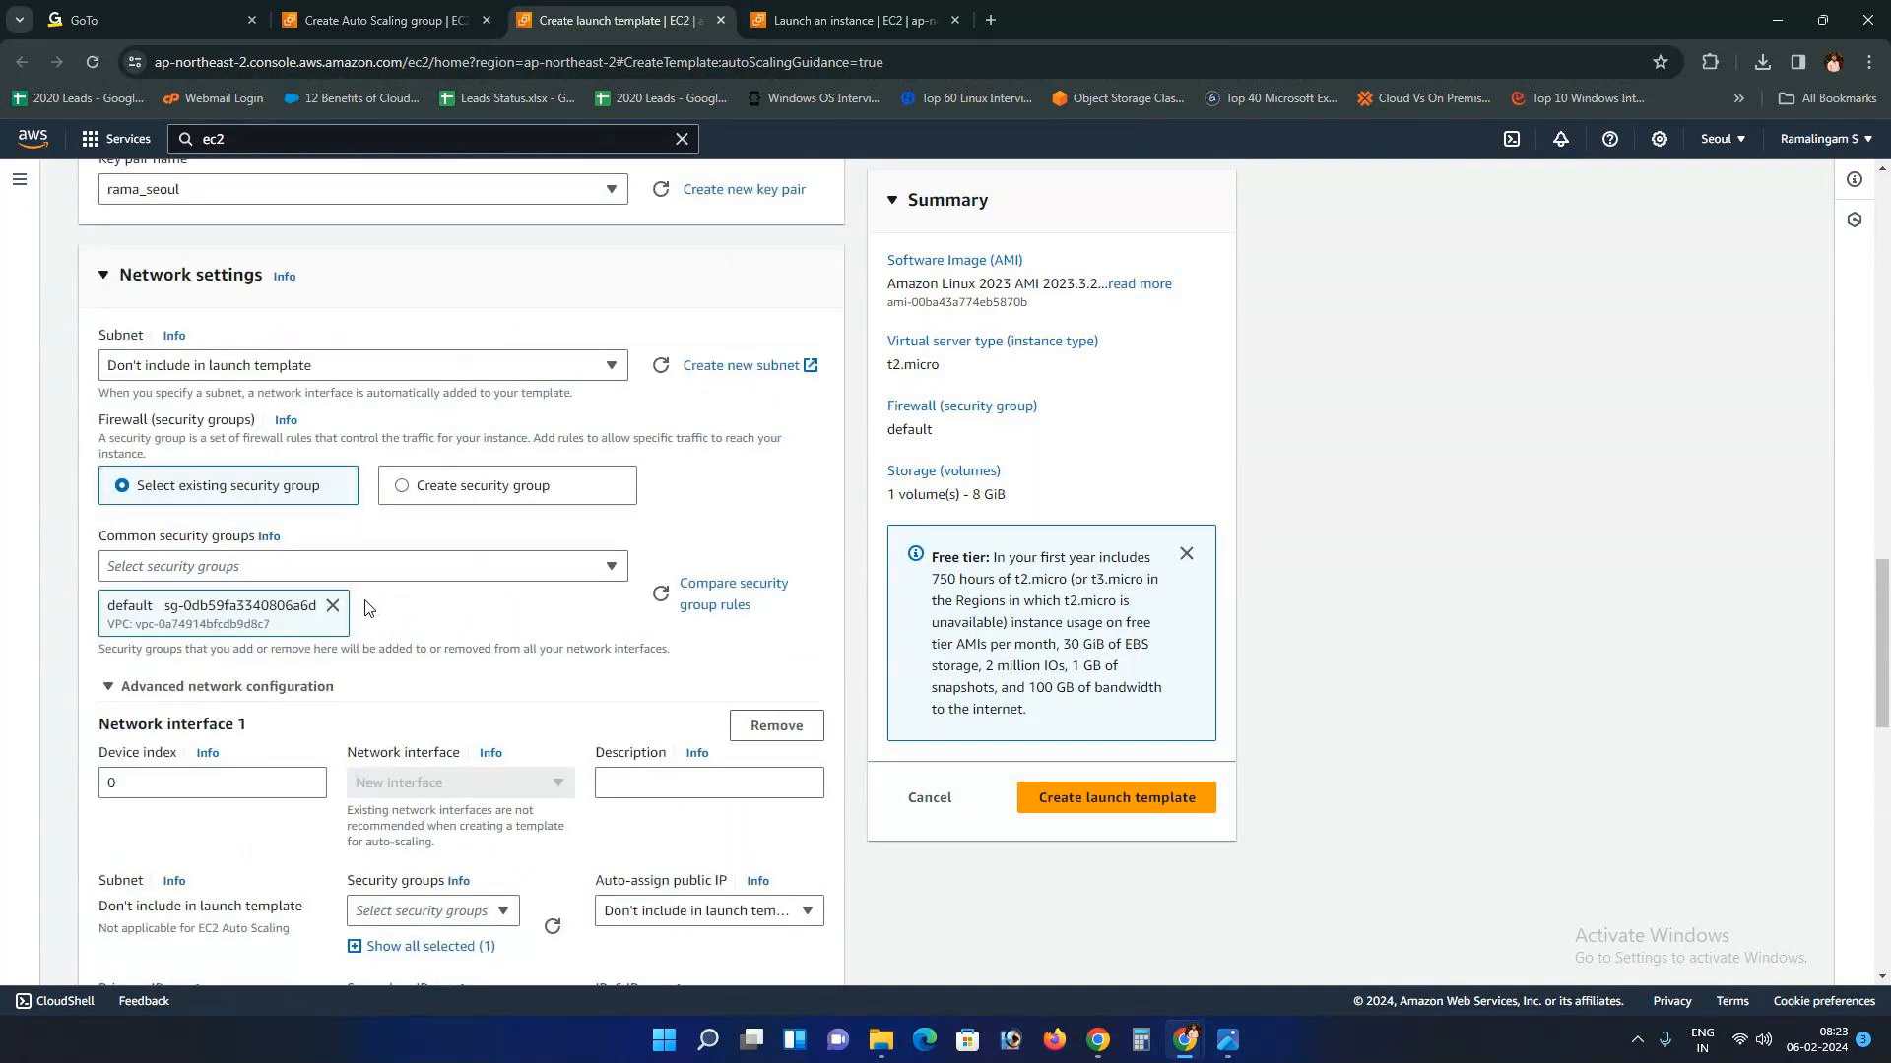
Step: Recheck the instance form's subnet list, then create the launch template
left_click(884, 8)
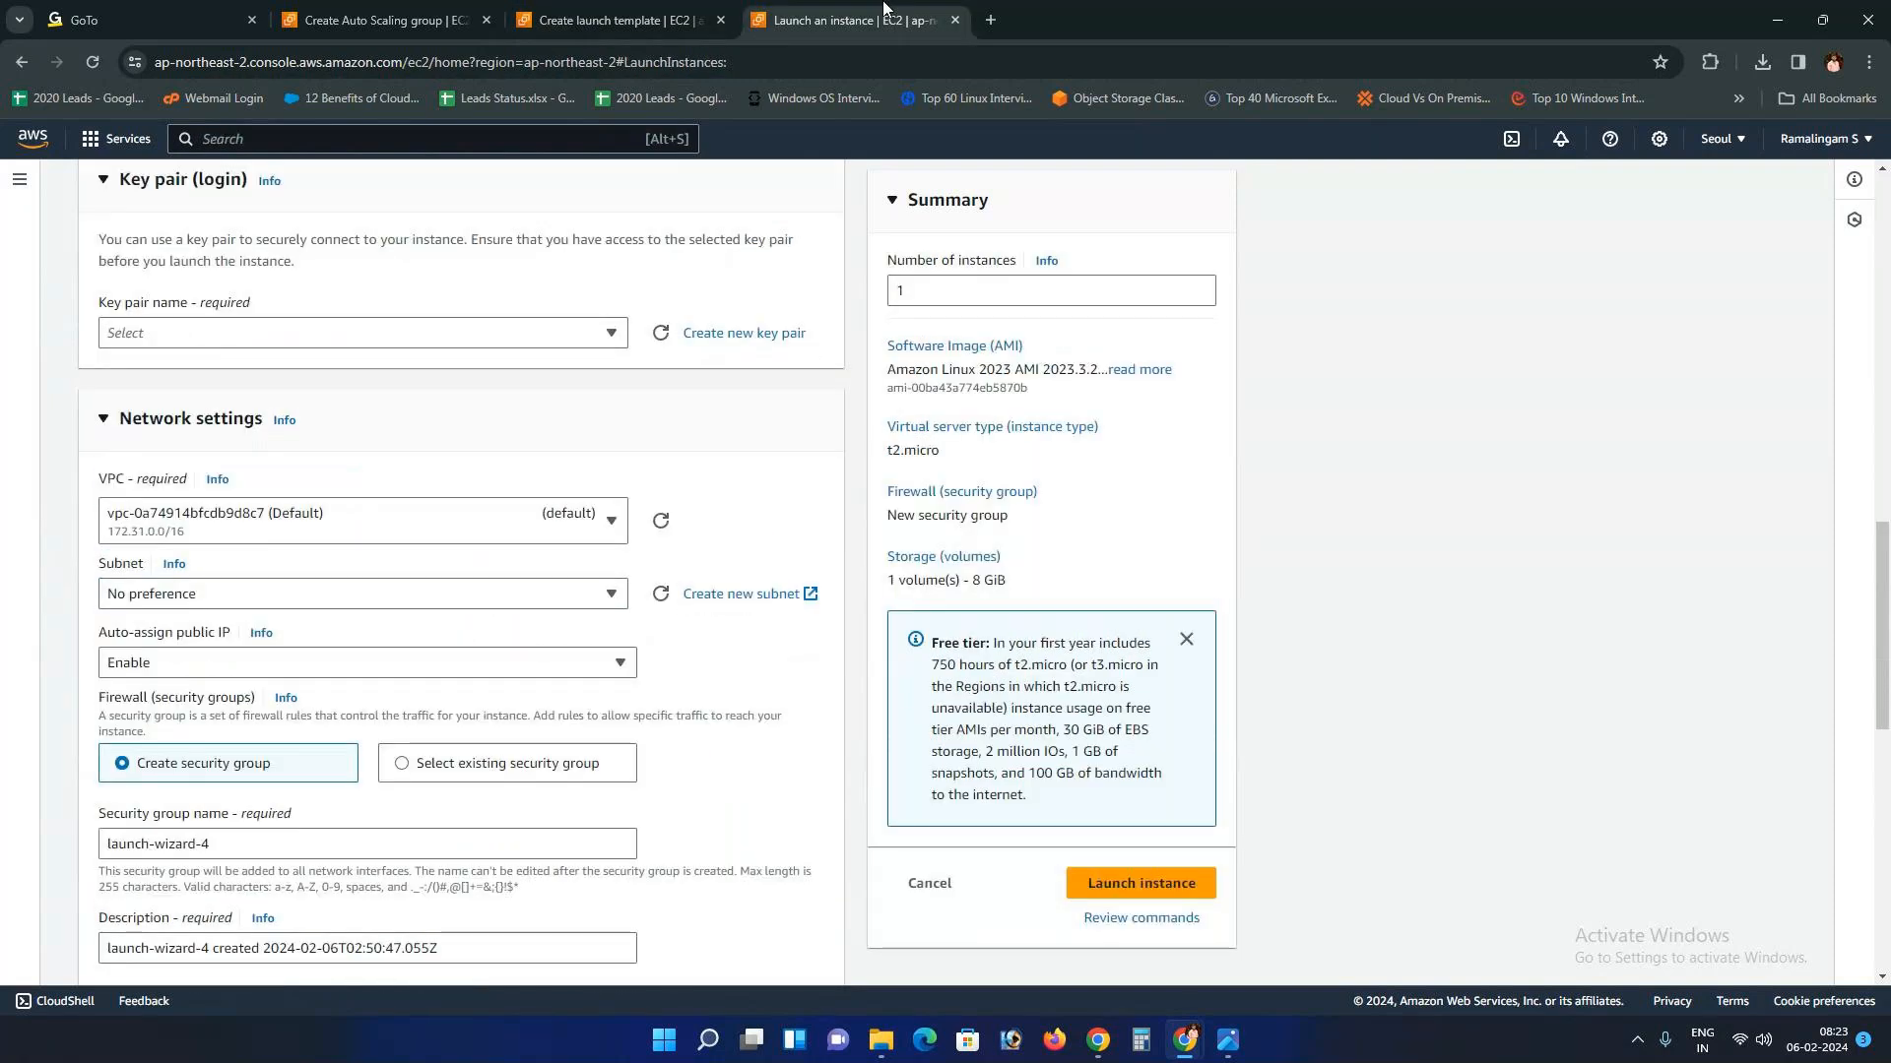
left_click(501, 608)
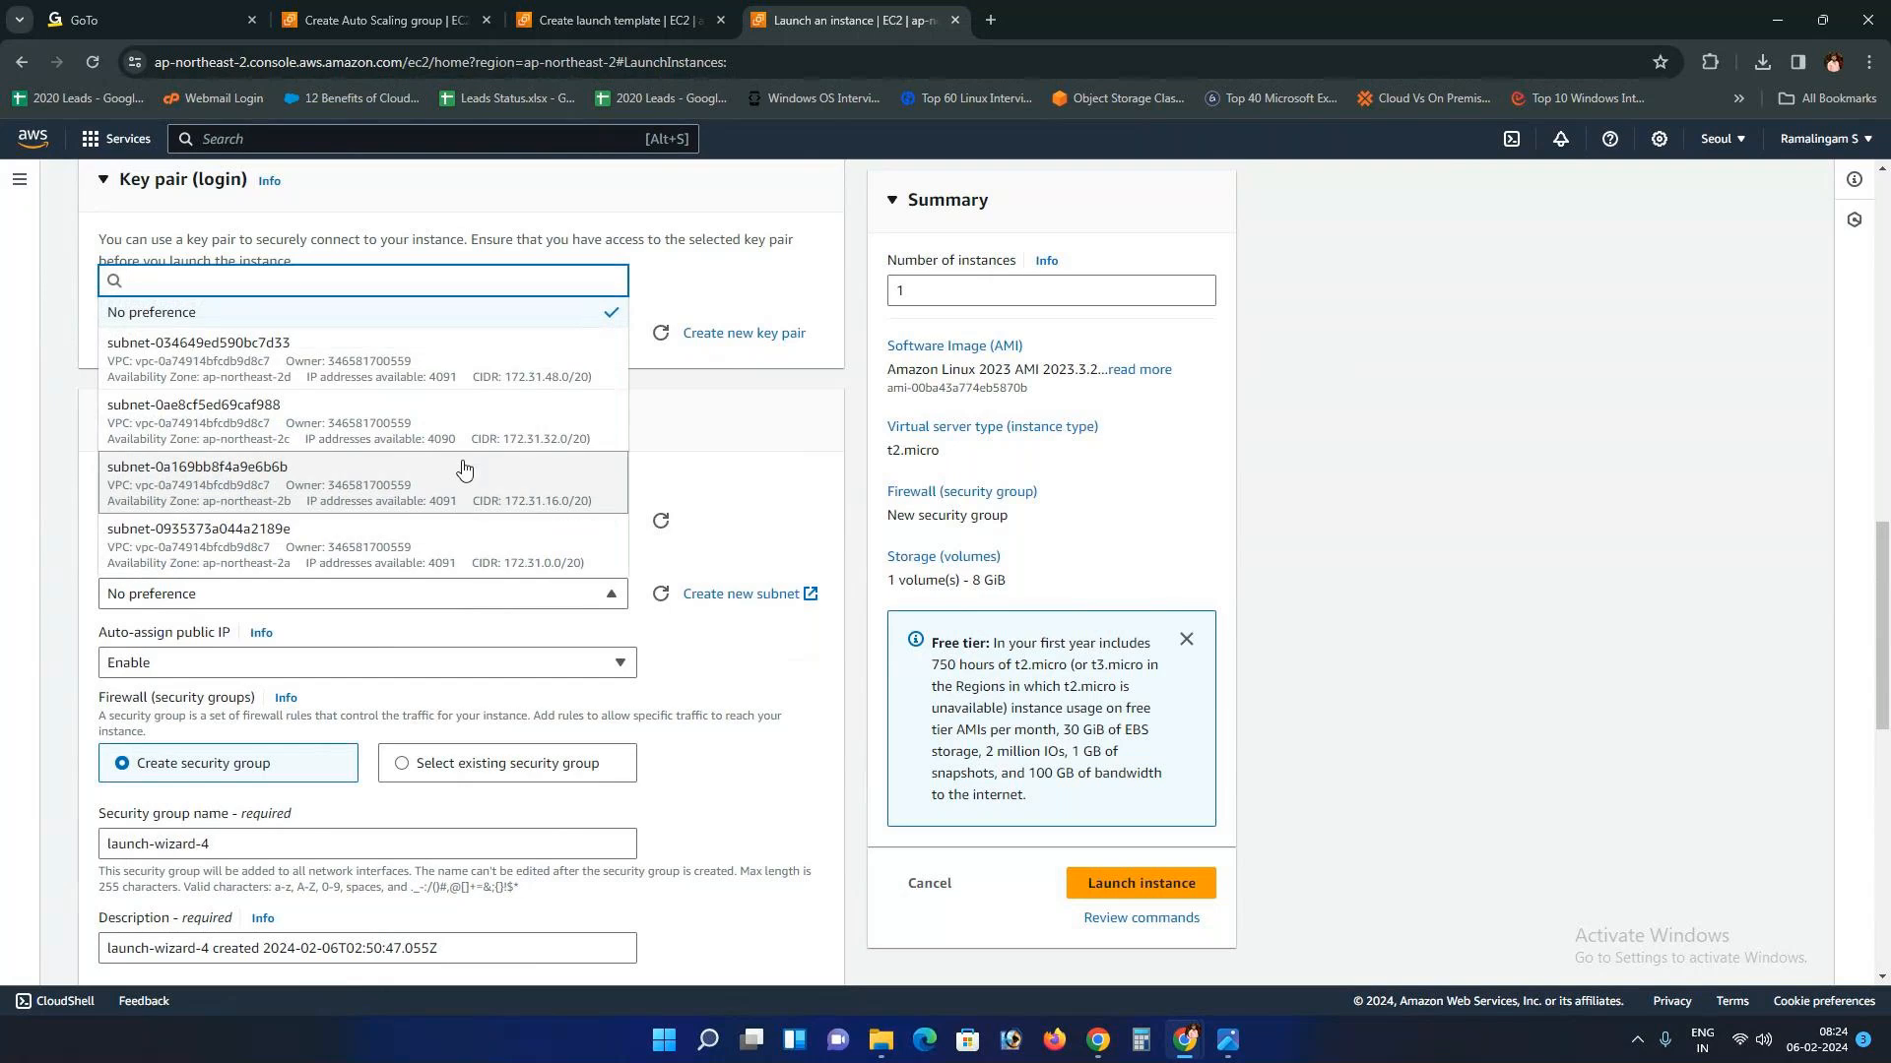
key("ctrl+shift+Tab")
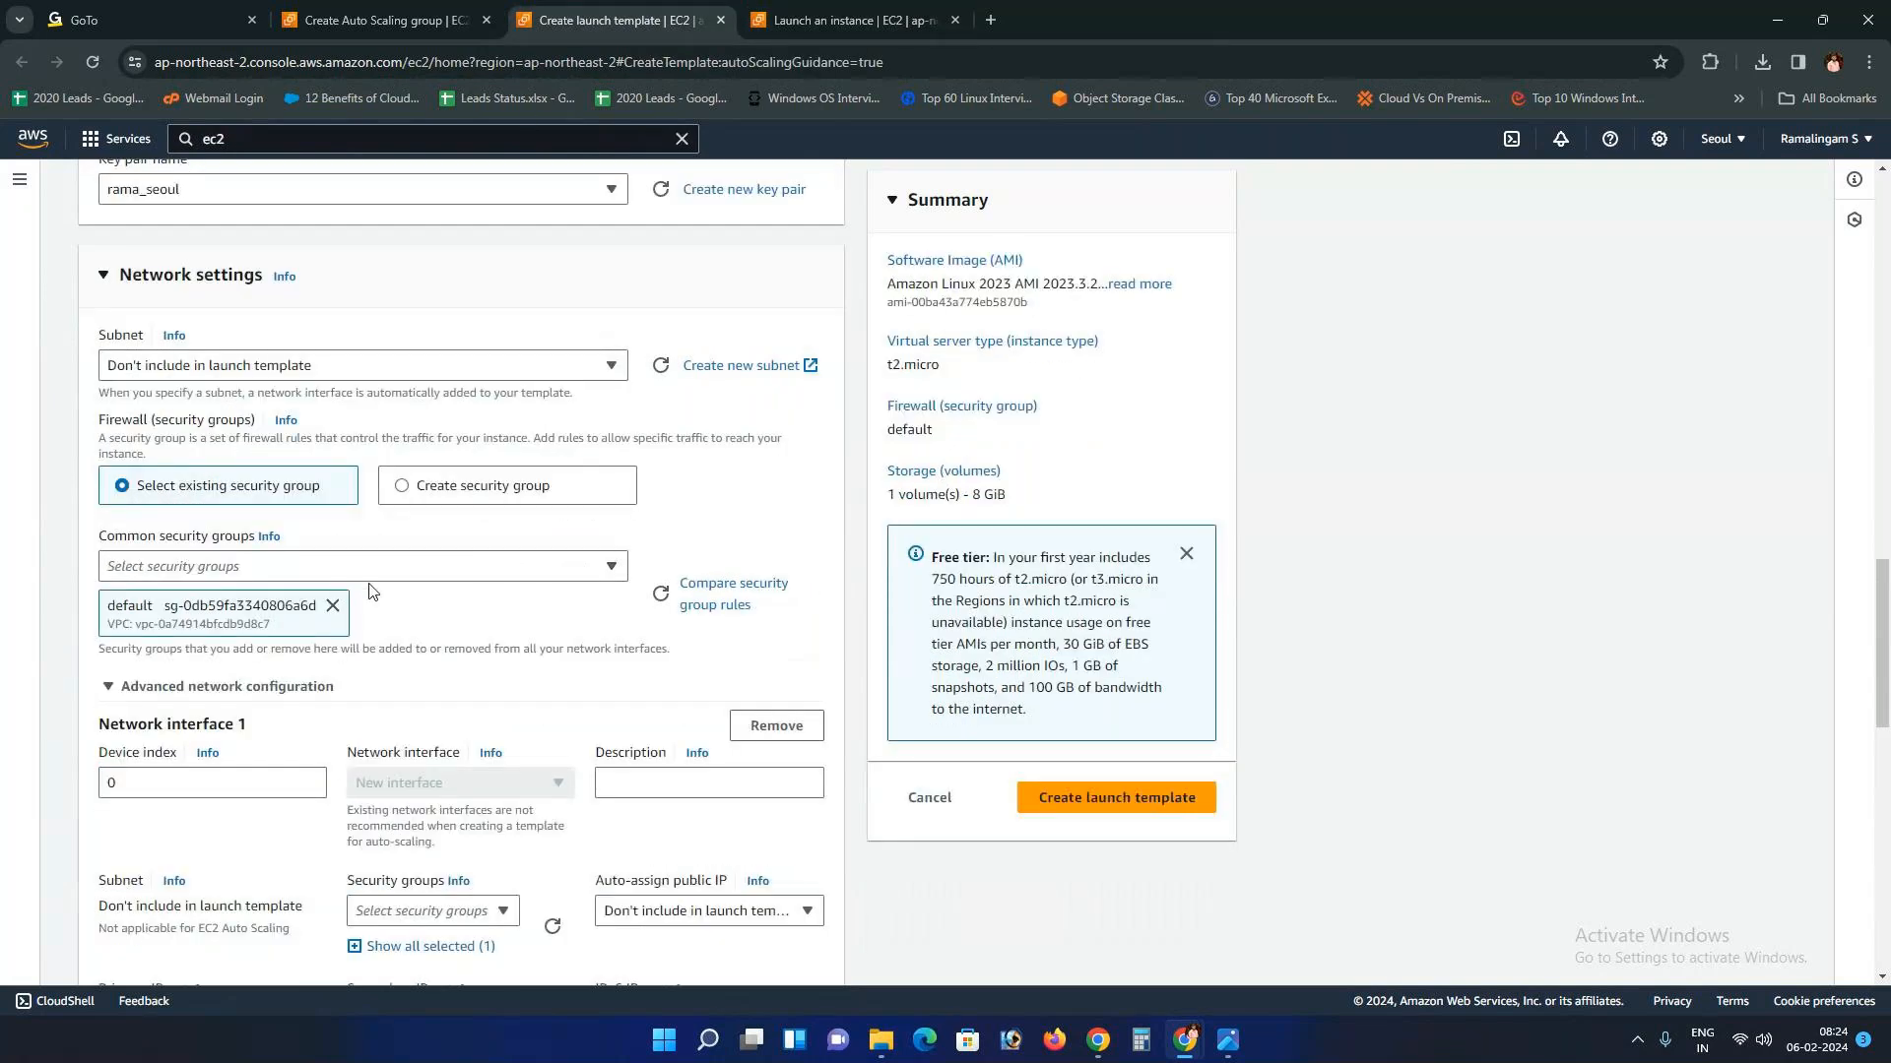
scroll(404, 578, "down", 4)
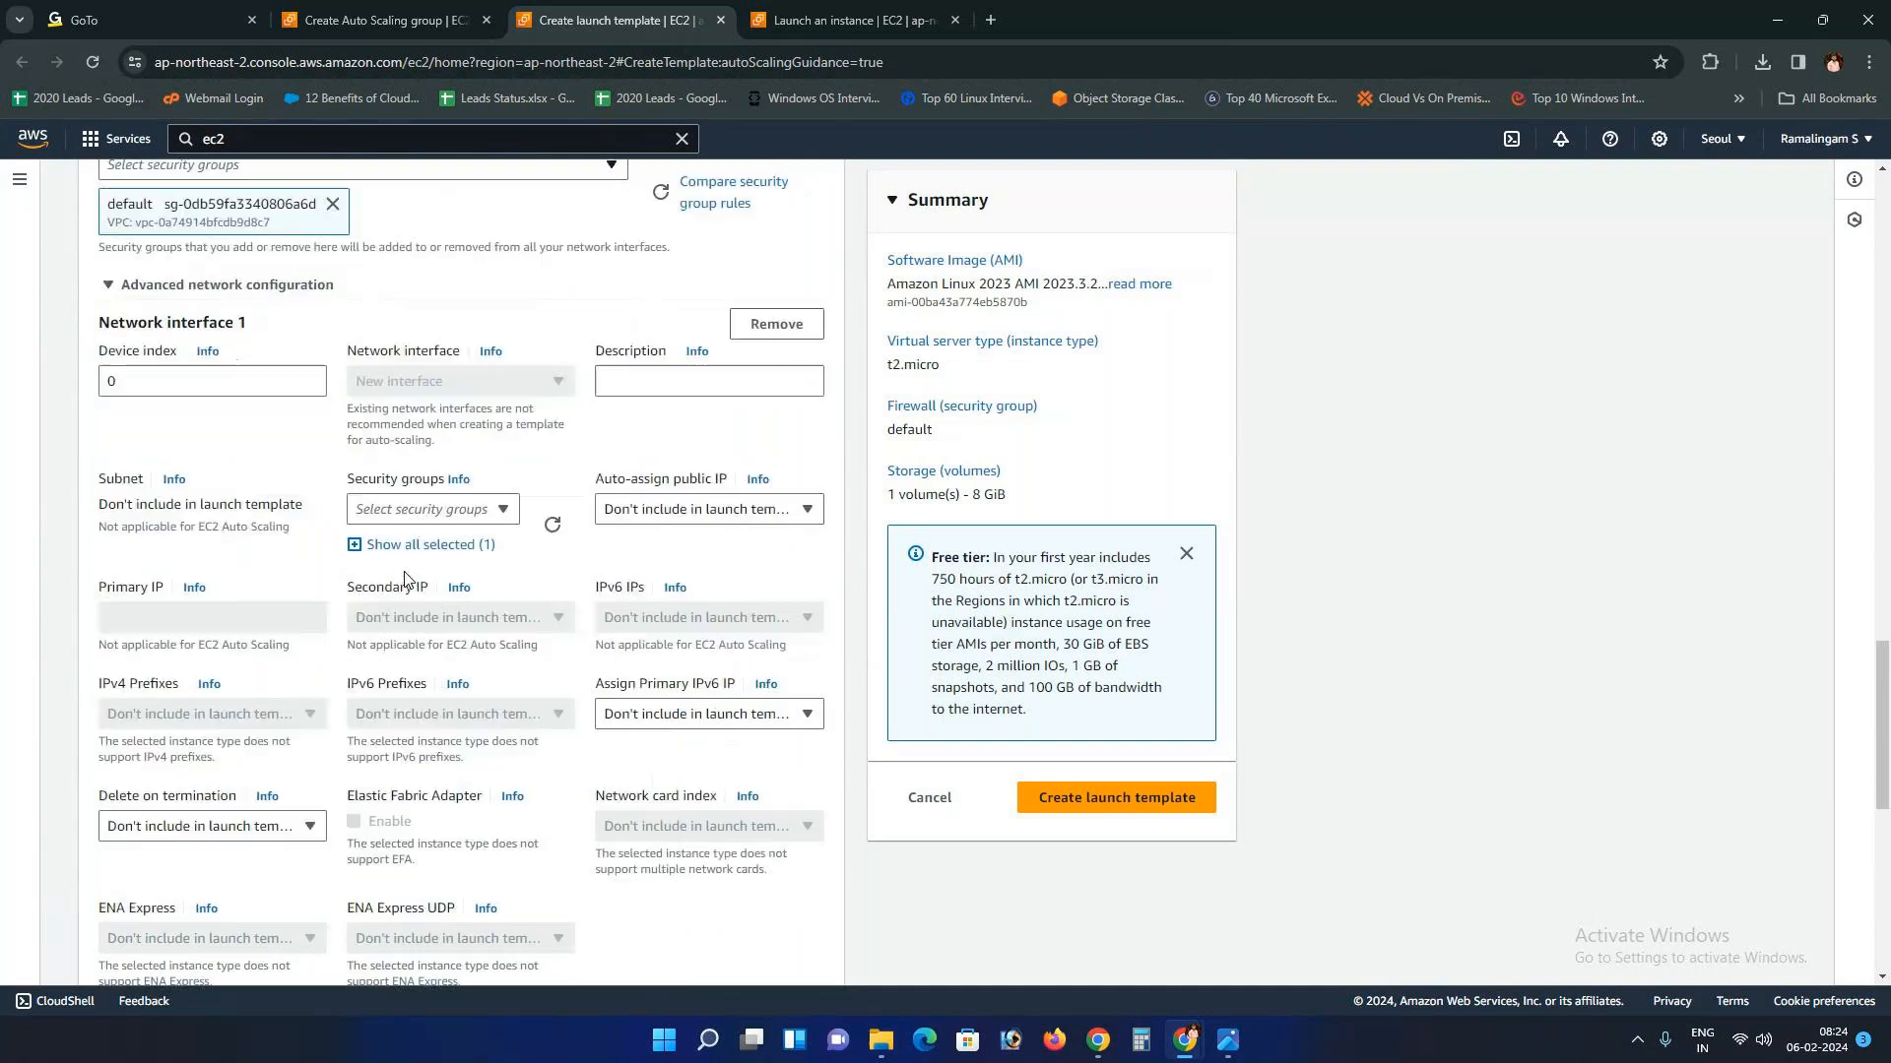
scroll(404, 578, "down", 8)
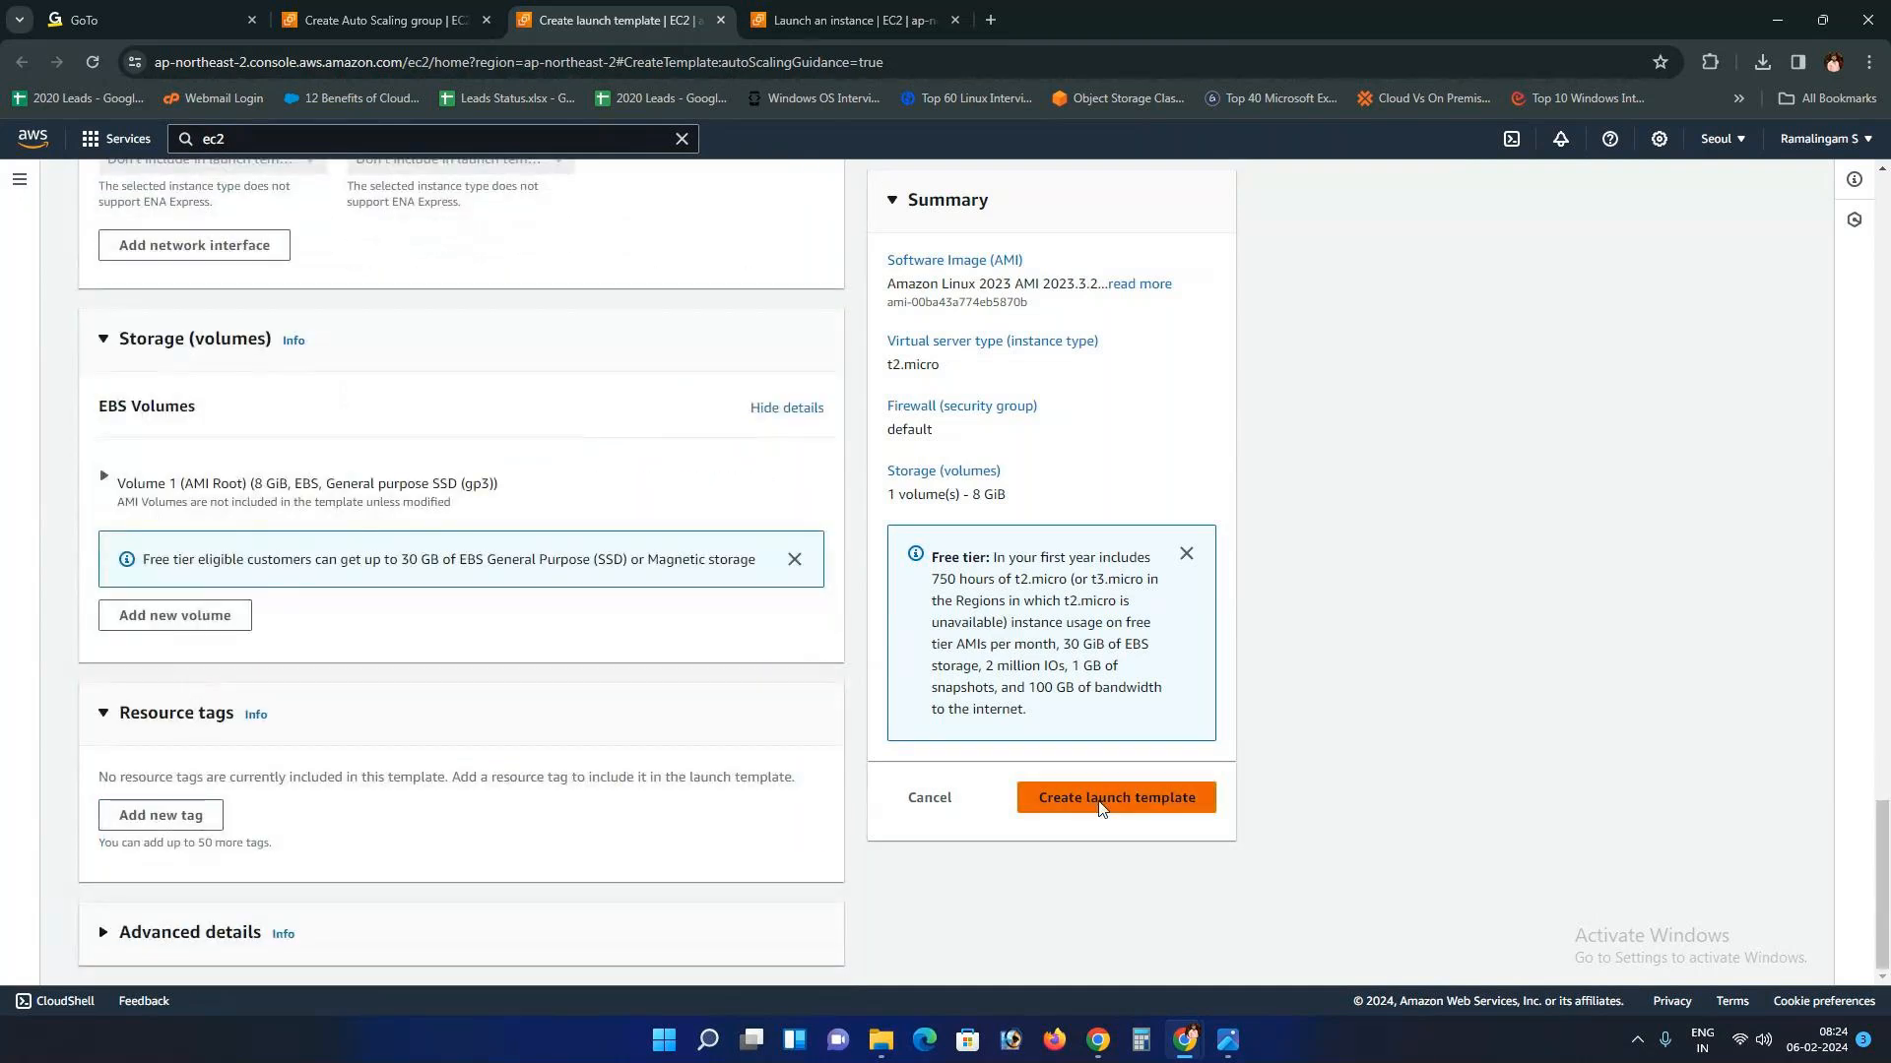
left_click(1101, 806)
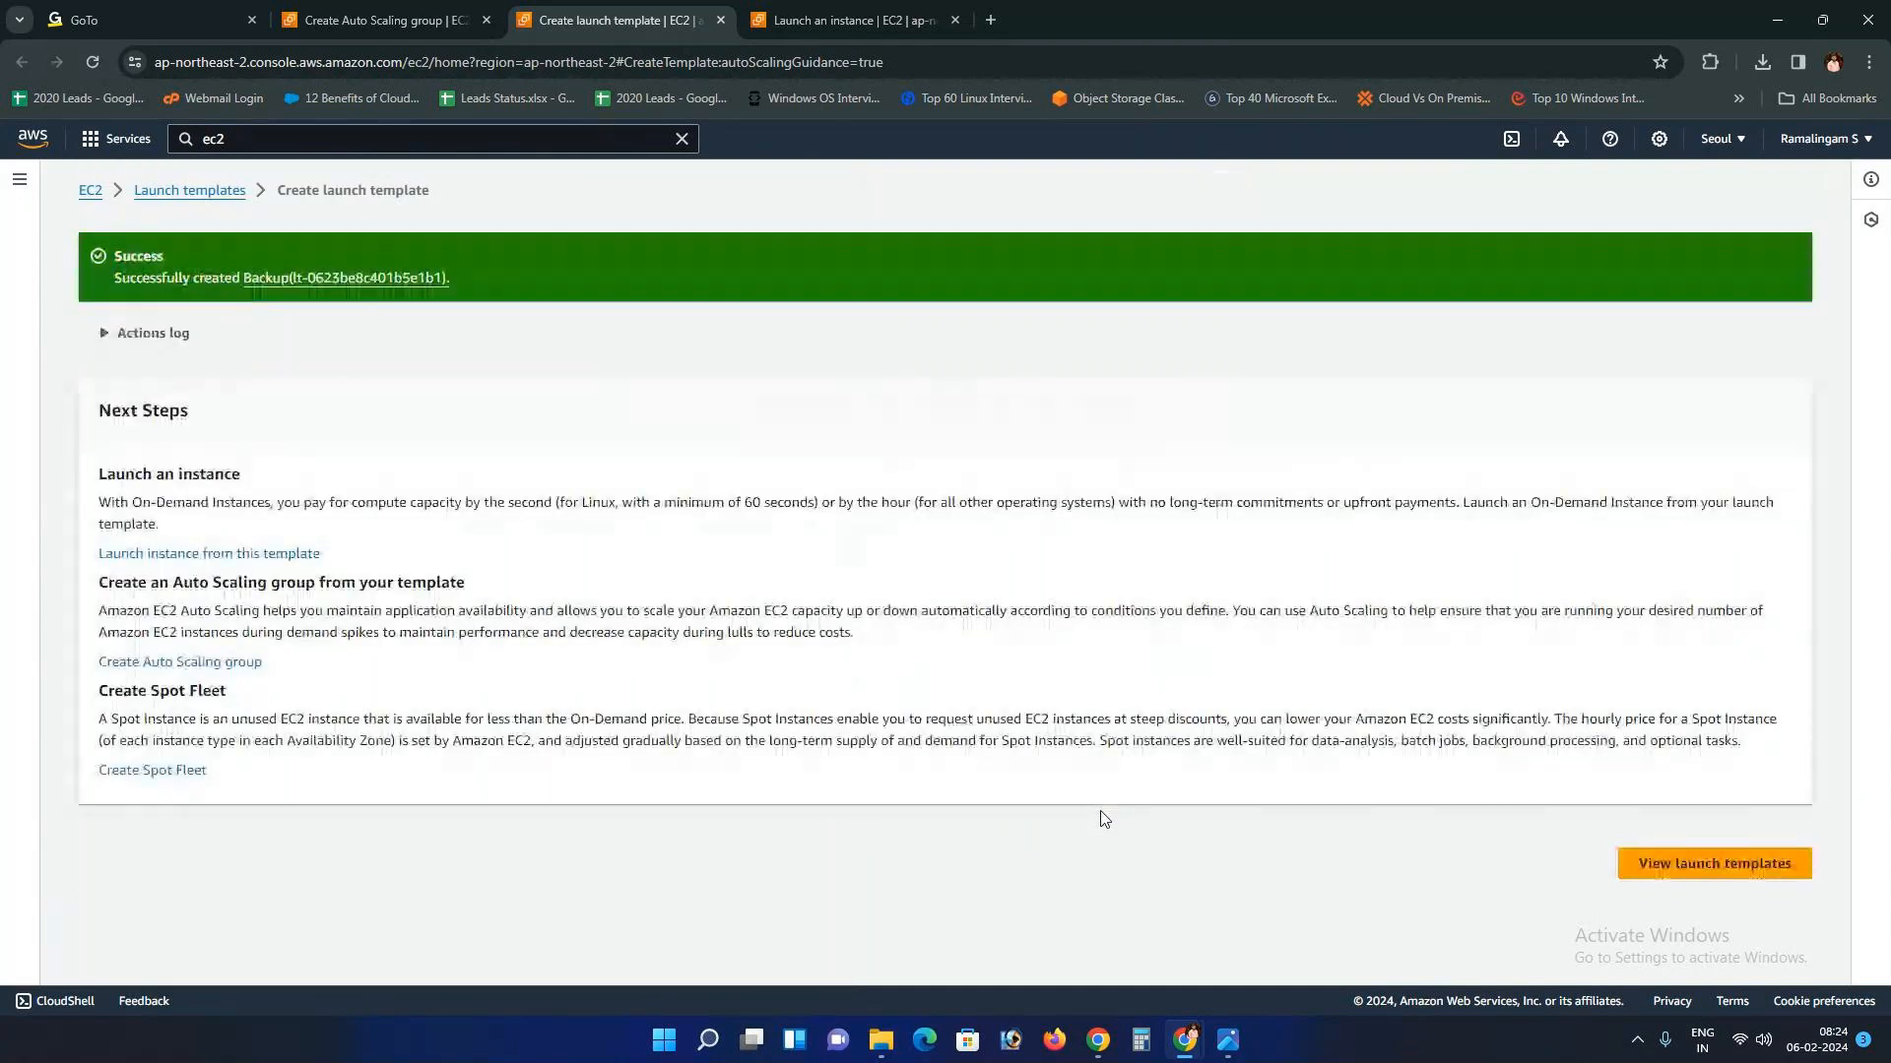
Step: In Launch Templates, inspect the Backup template's details and open its Actions menu
left_click(1699, 884)
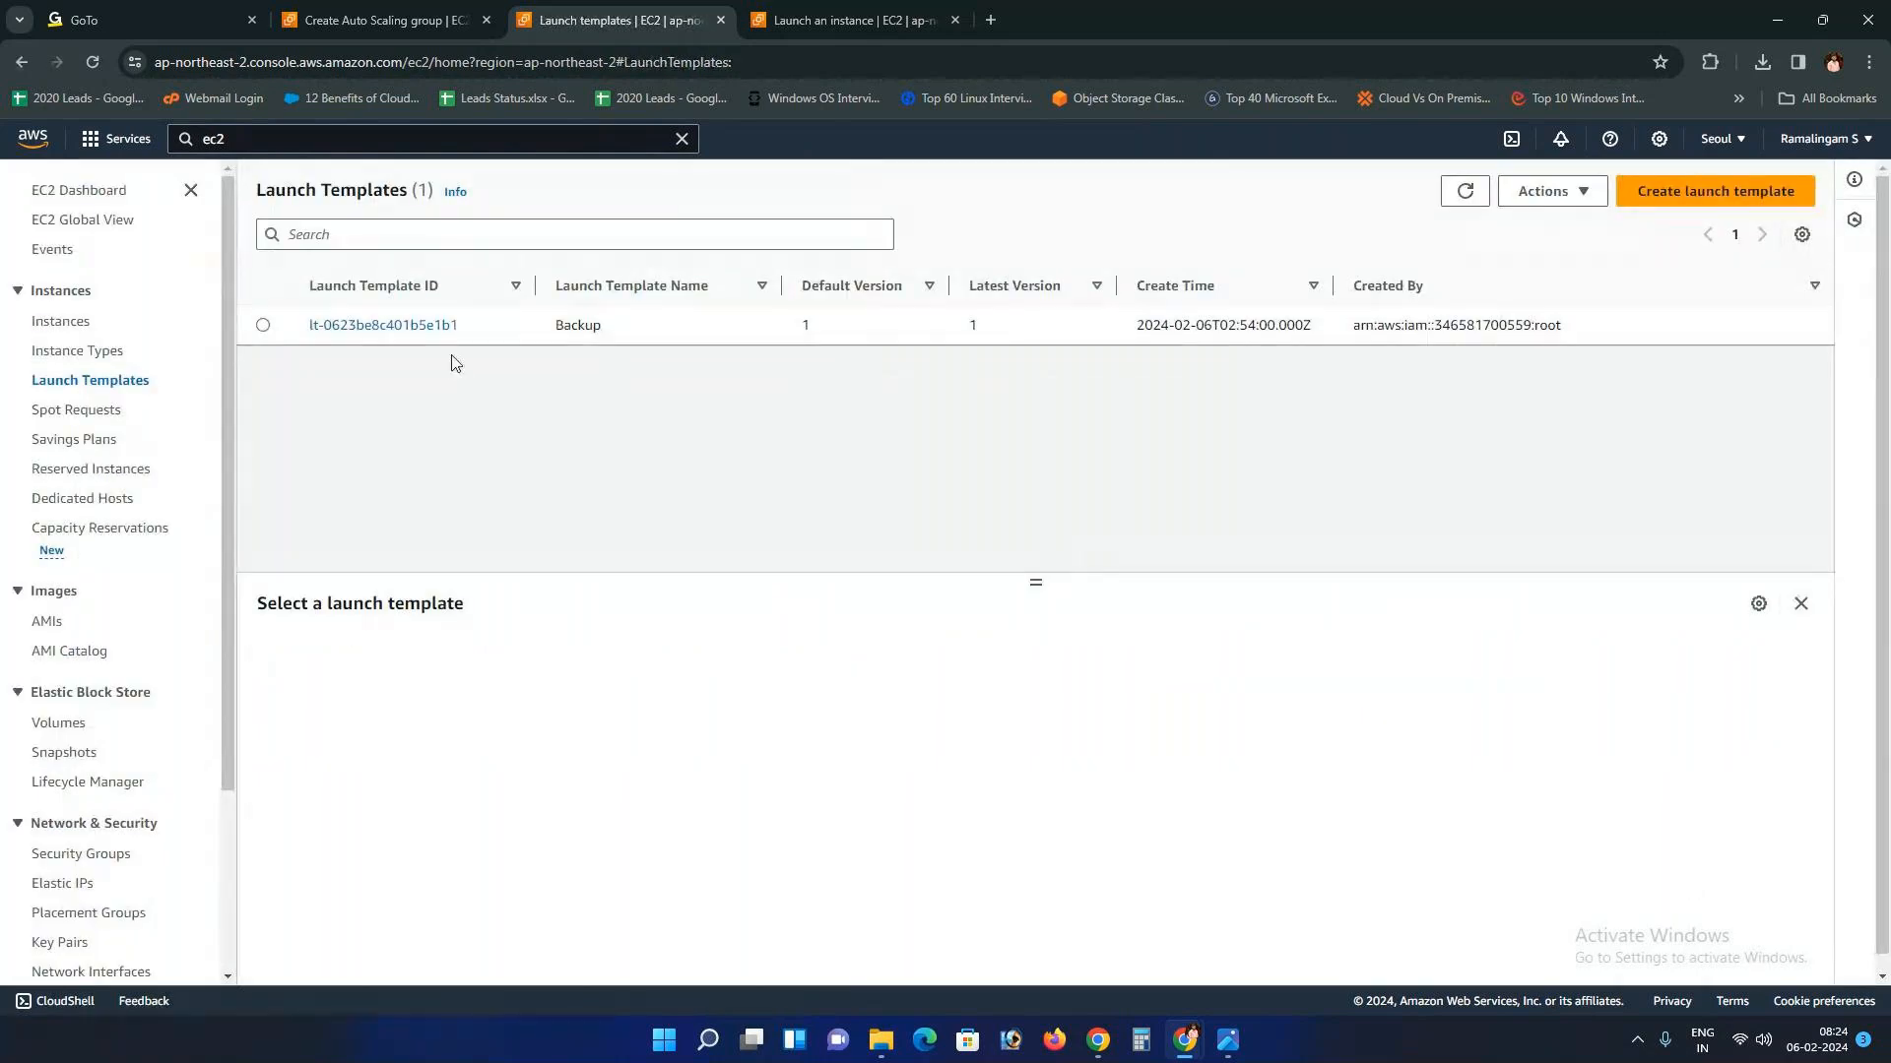
left_click(263, 325)
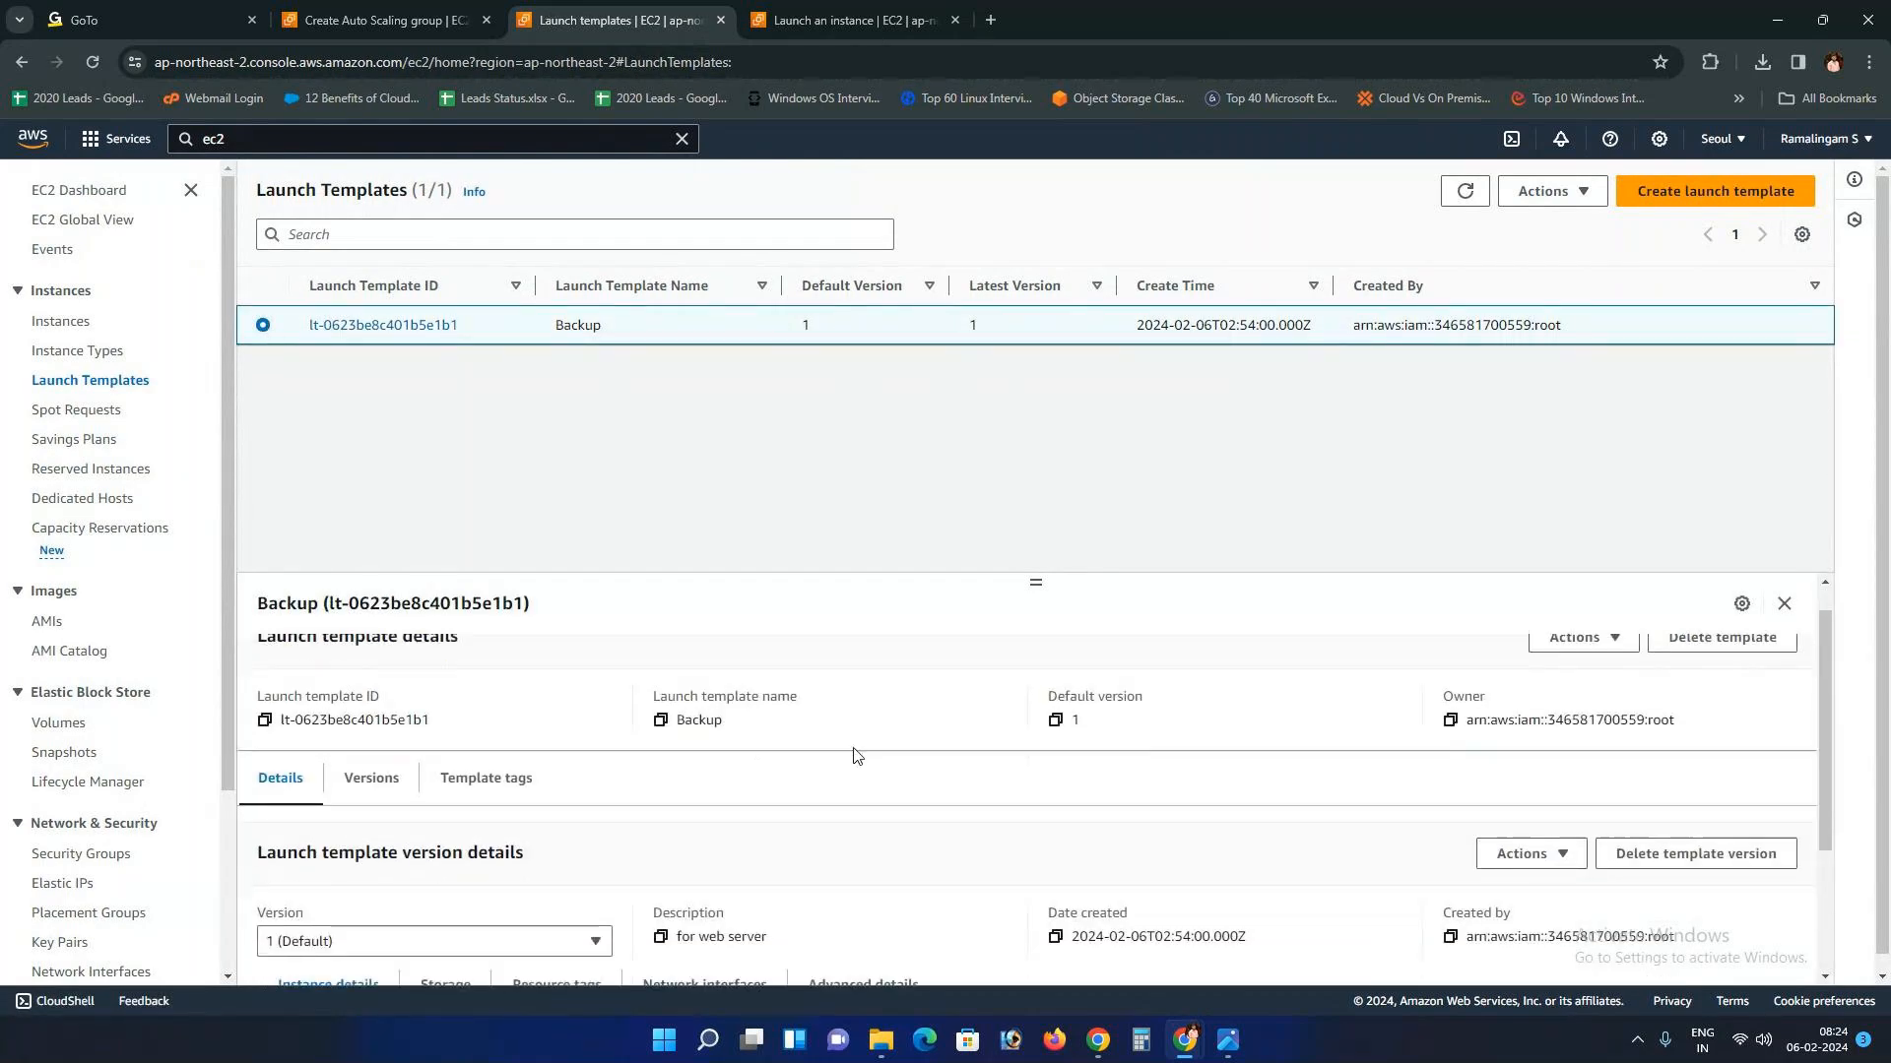
scroll(1009, 873, "down", 2)
scroll(1008, 874, "down", 2)
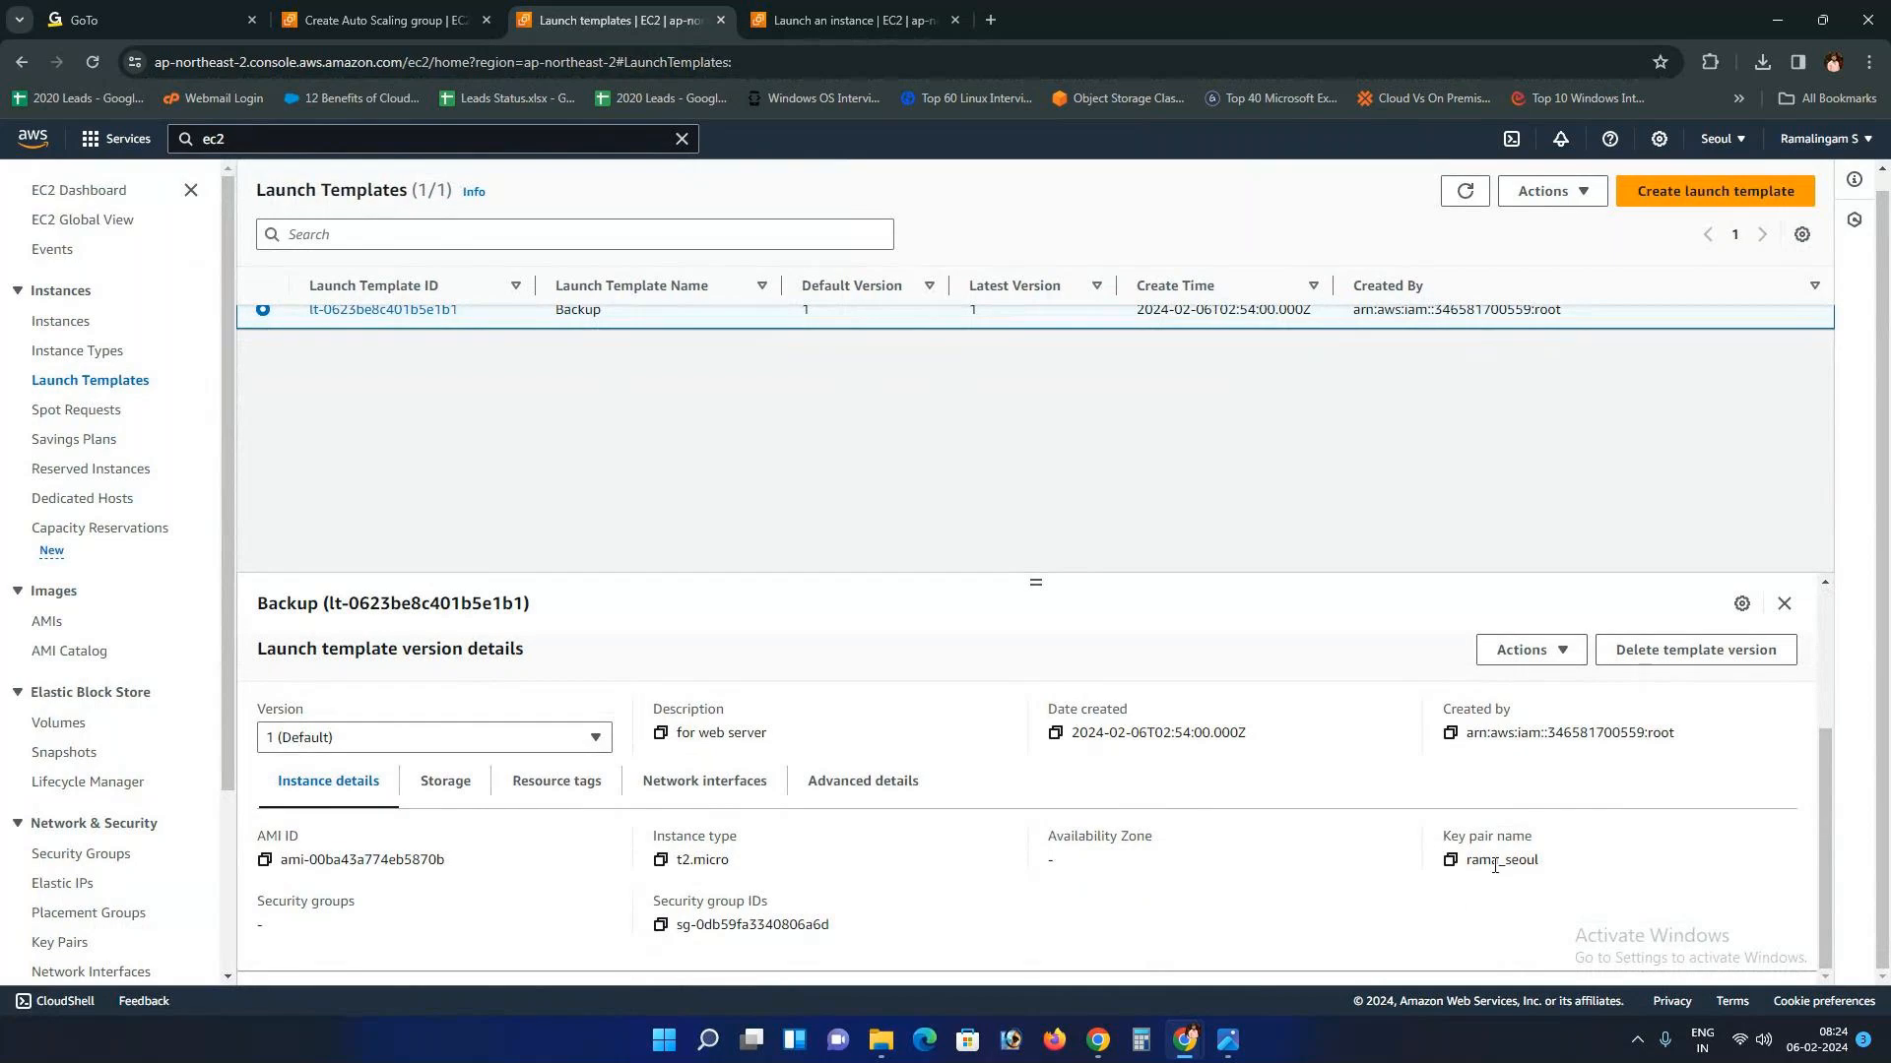
scroll(799, 859, "up", 1)
scroll(799, 859, "up", 2)
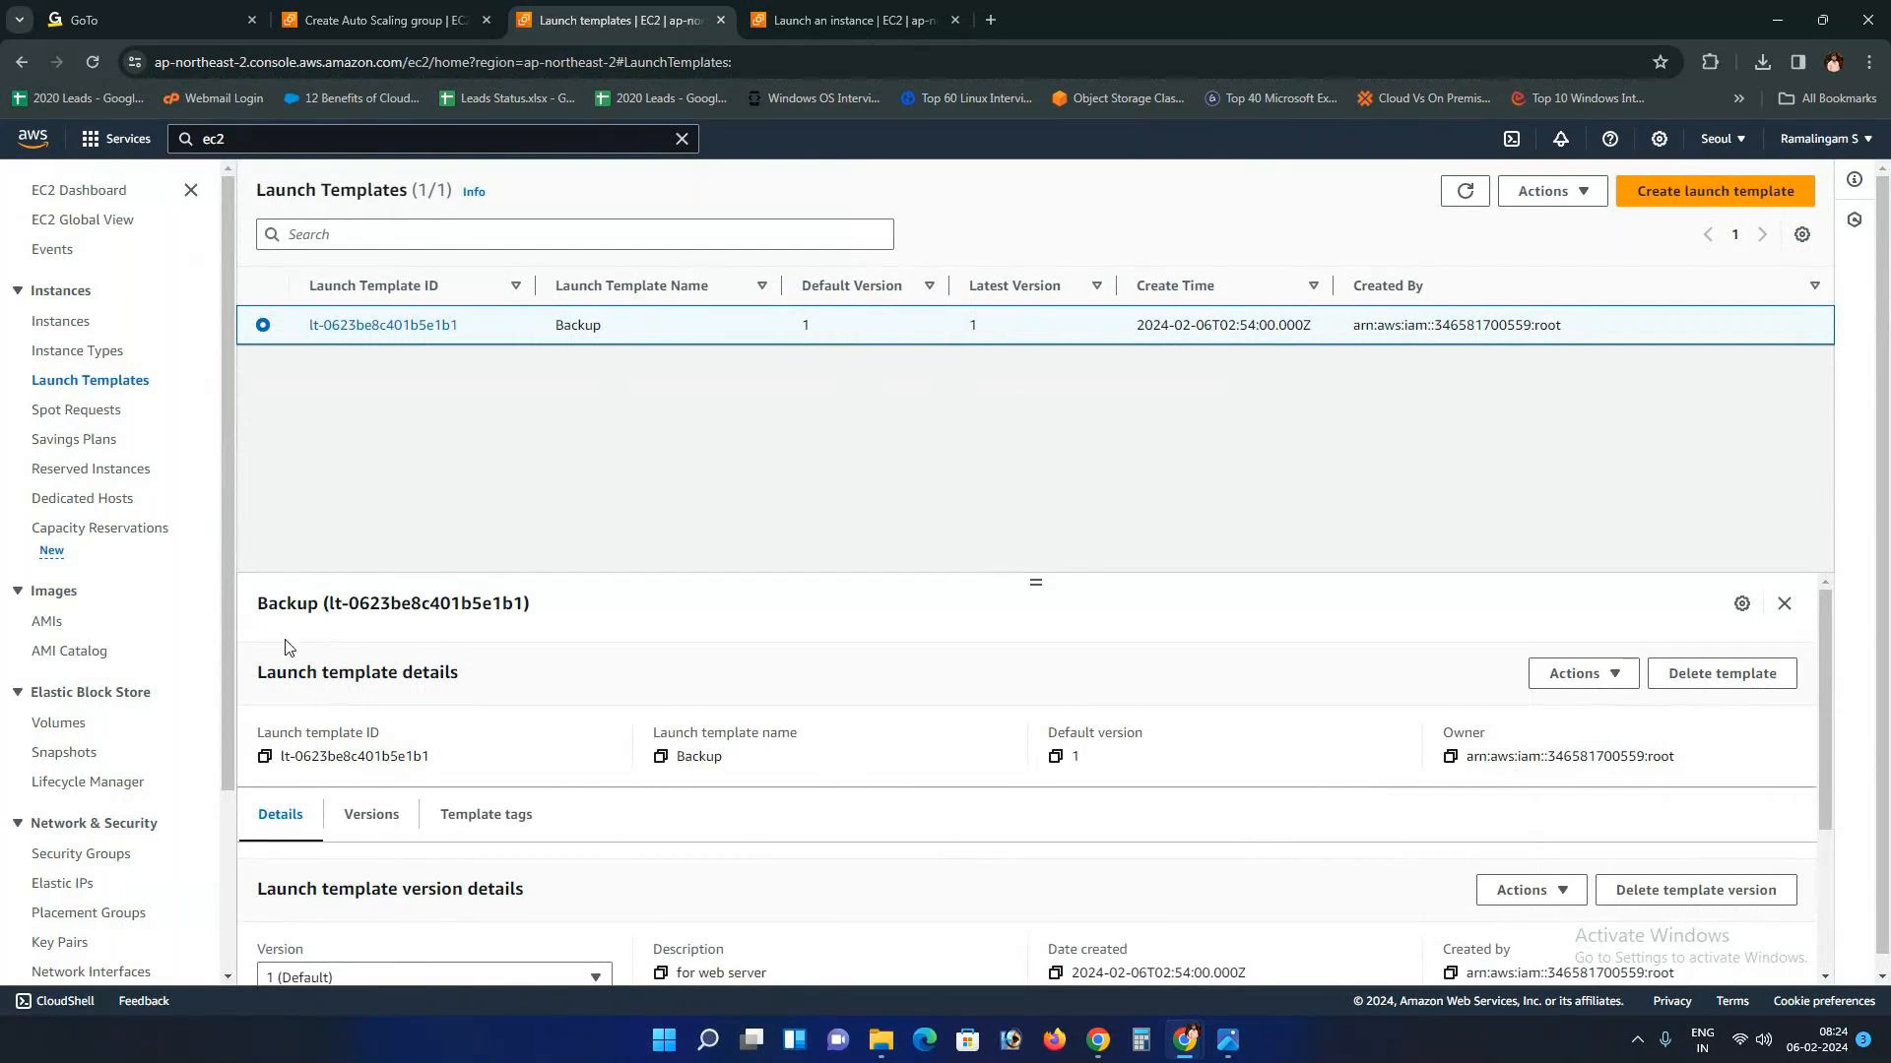
left_click(1552, 190)
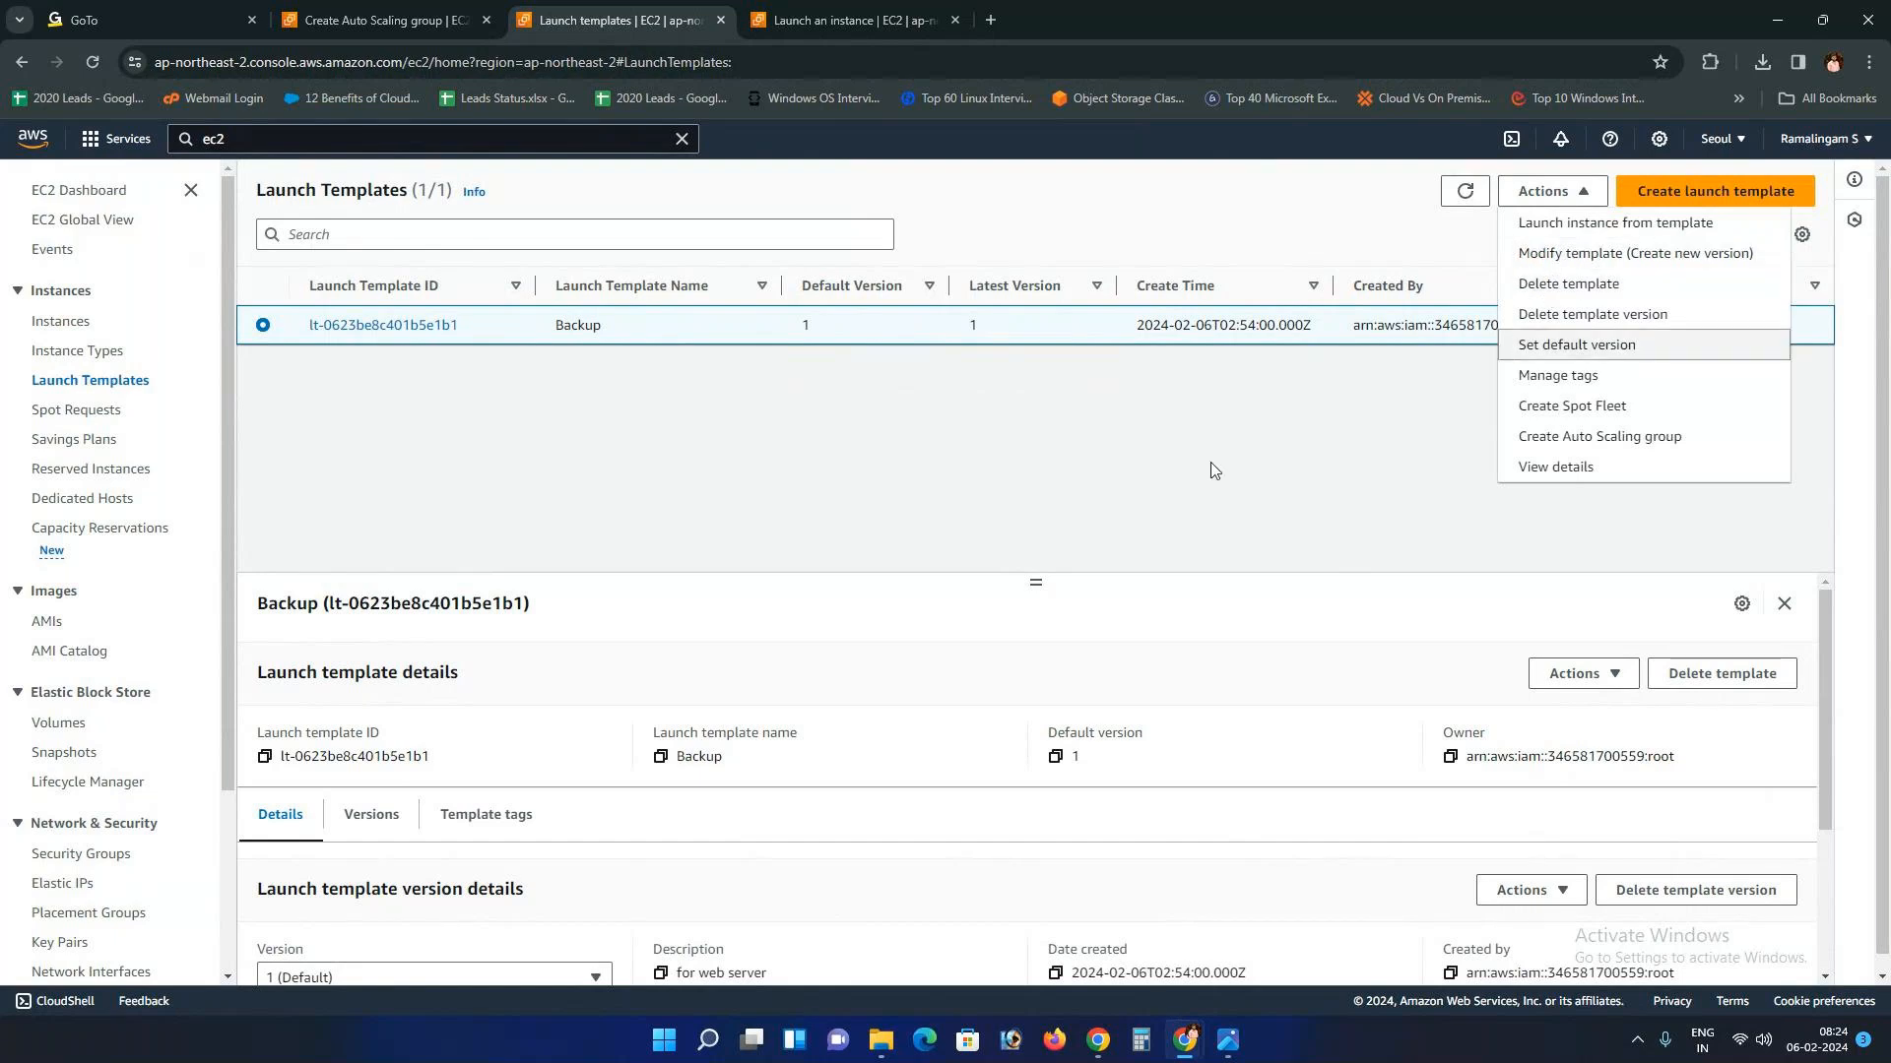
Step: Choose Create Auto Scaling group from the Backup template's Actions menu
left_click(51, 678)
scroll(52, 678, "down", 1)
scroll(47, 678, "down", 2)
left_click(1552, 191)
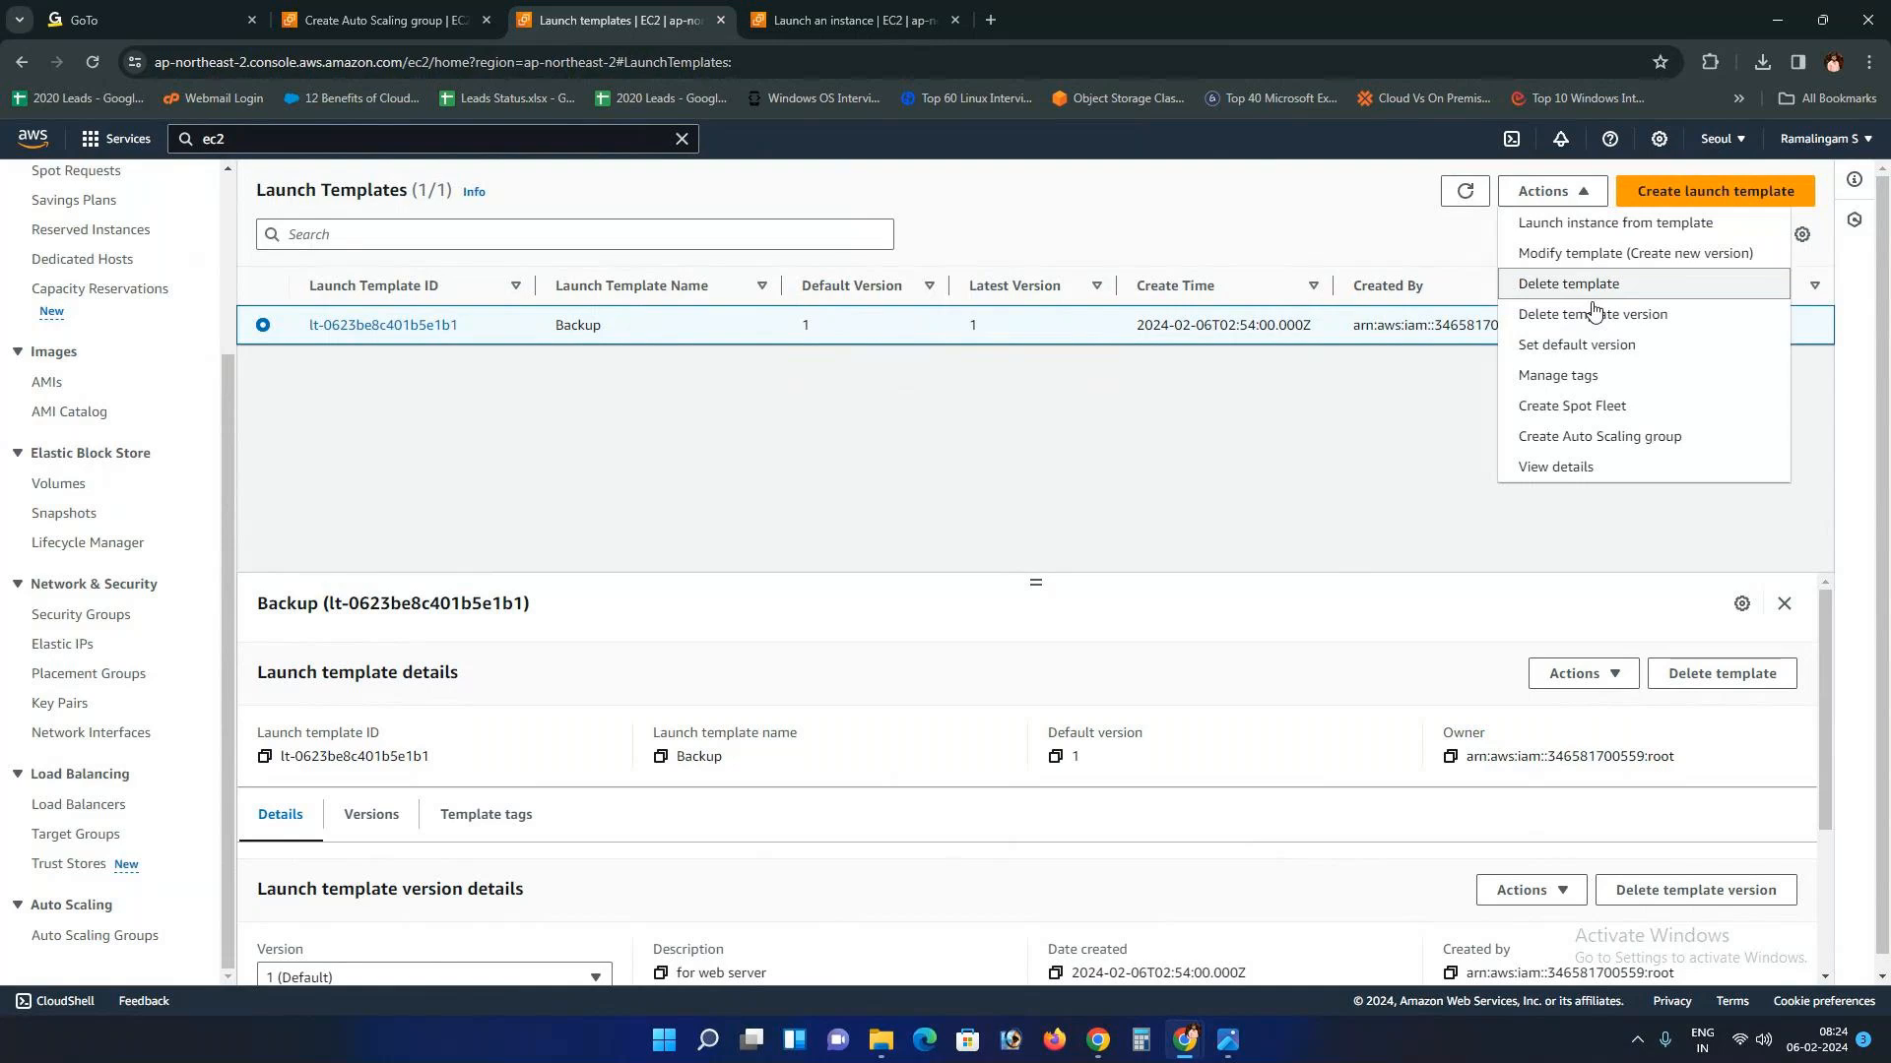
left_click(1600, 436)
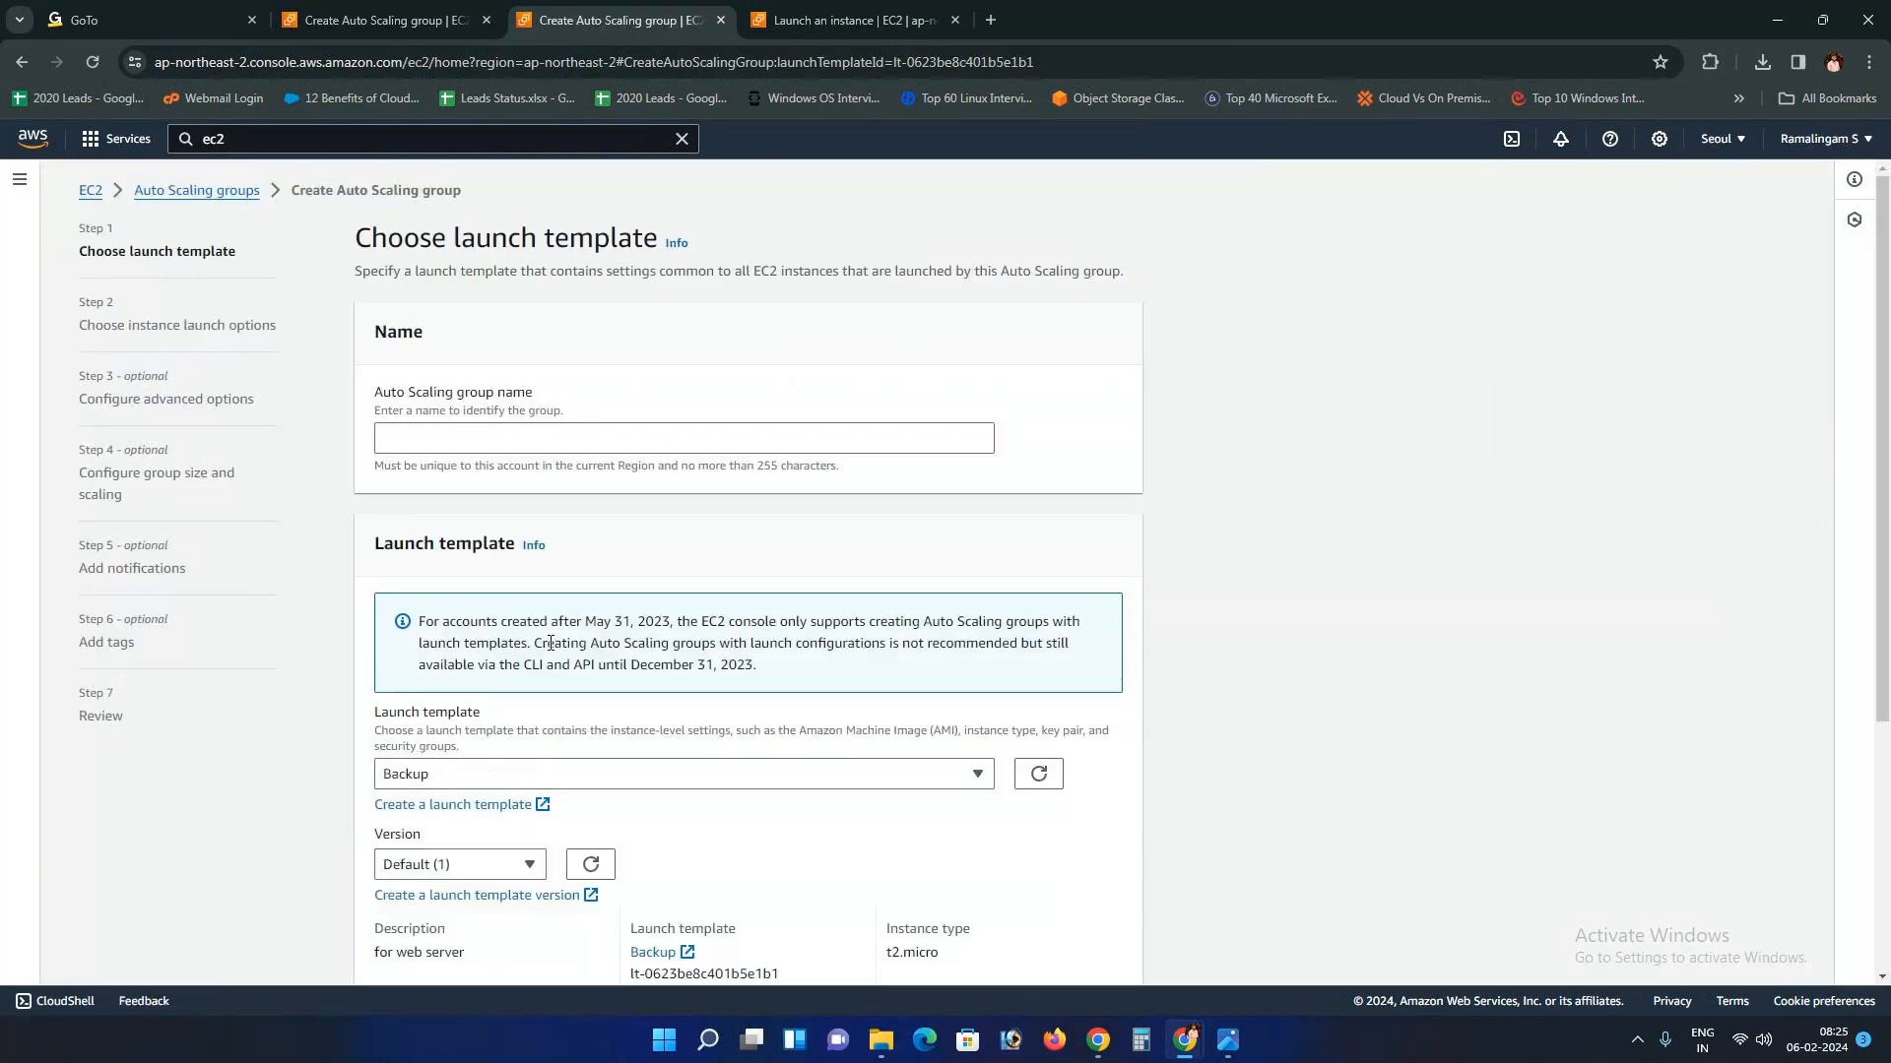
Step: Name the Auto Scaling group 'Asg' and look over the launch template choices
left_click(487, 20)
left_click(502, 439)
type("Asg")
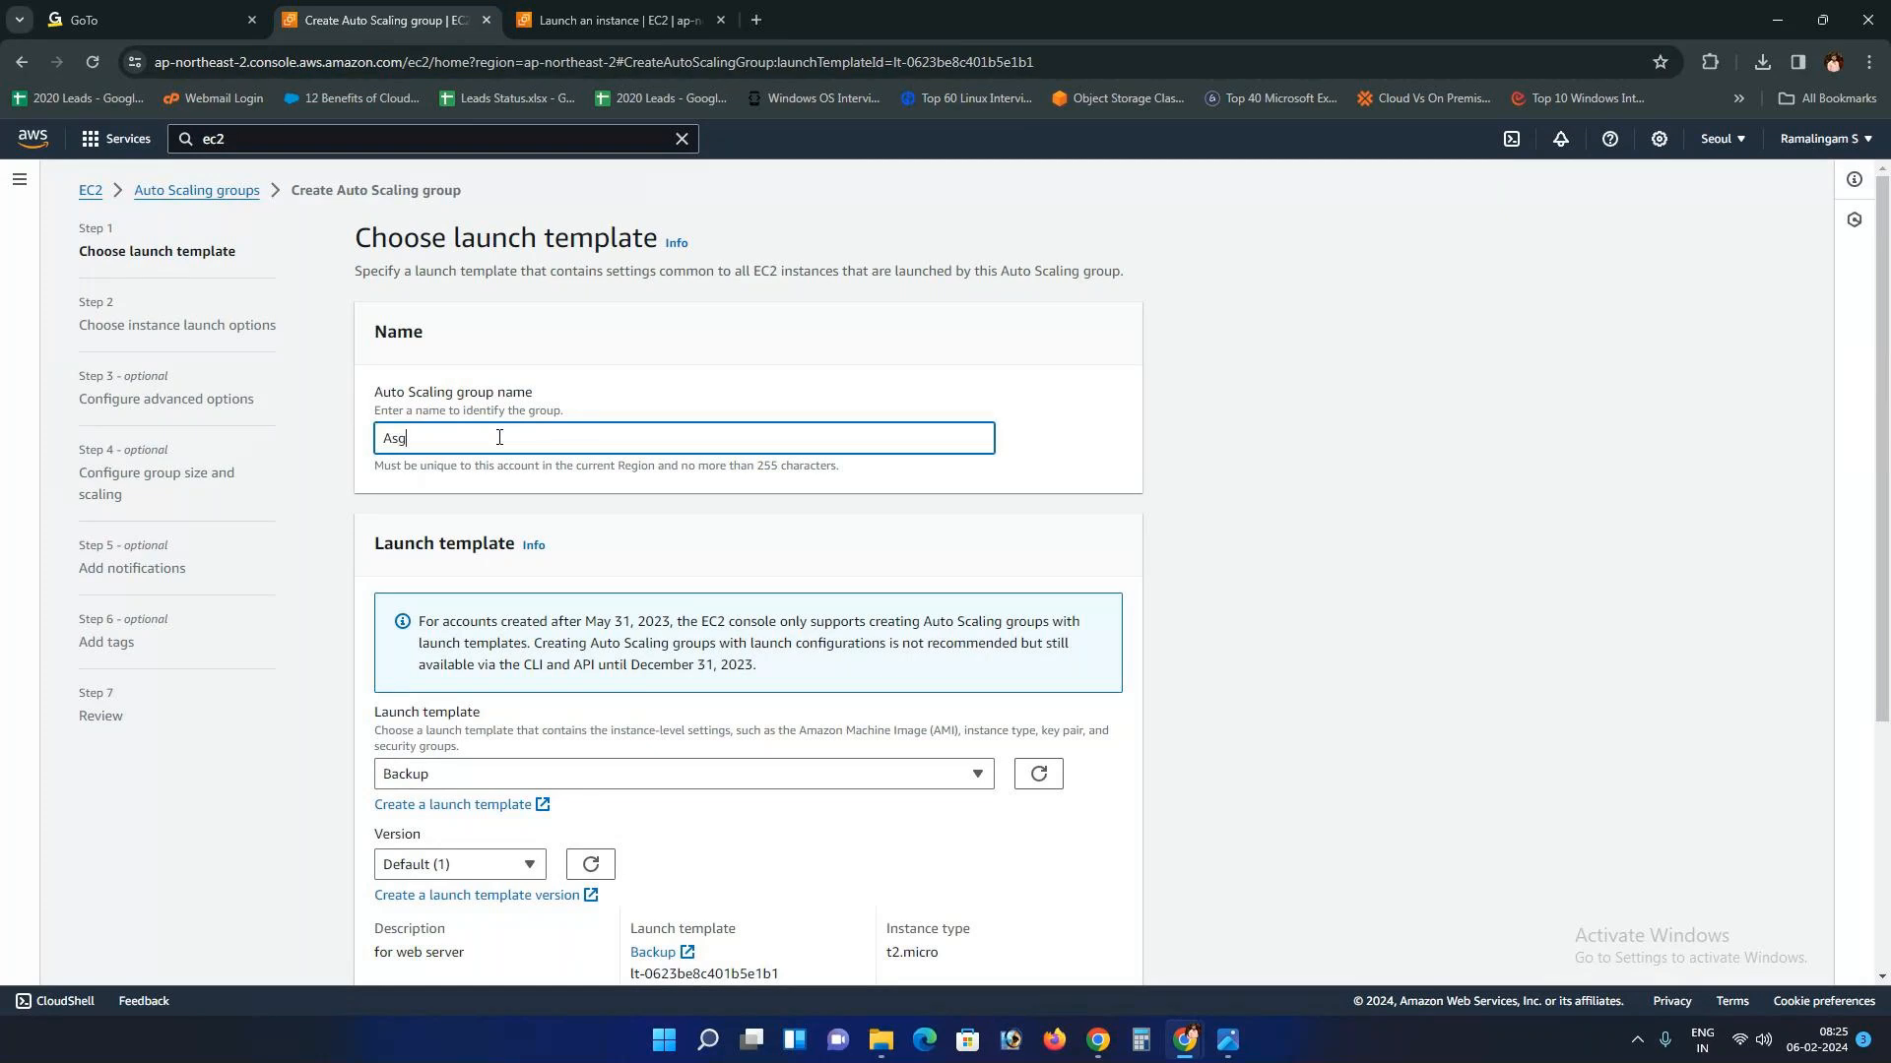
left_click(872, 778)
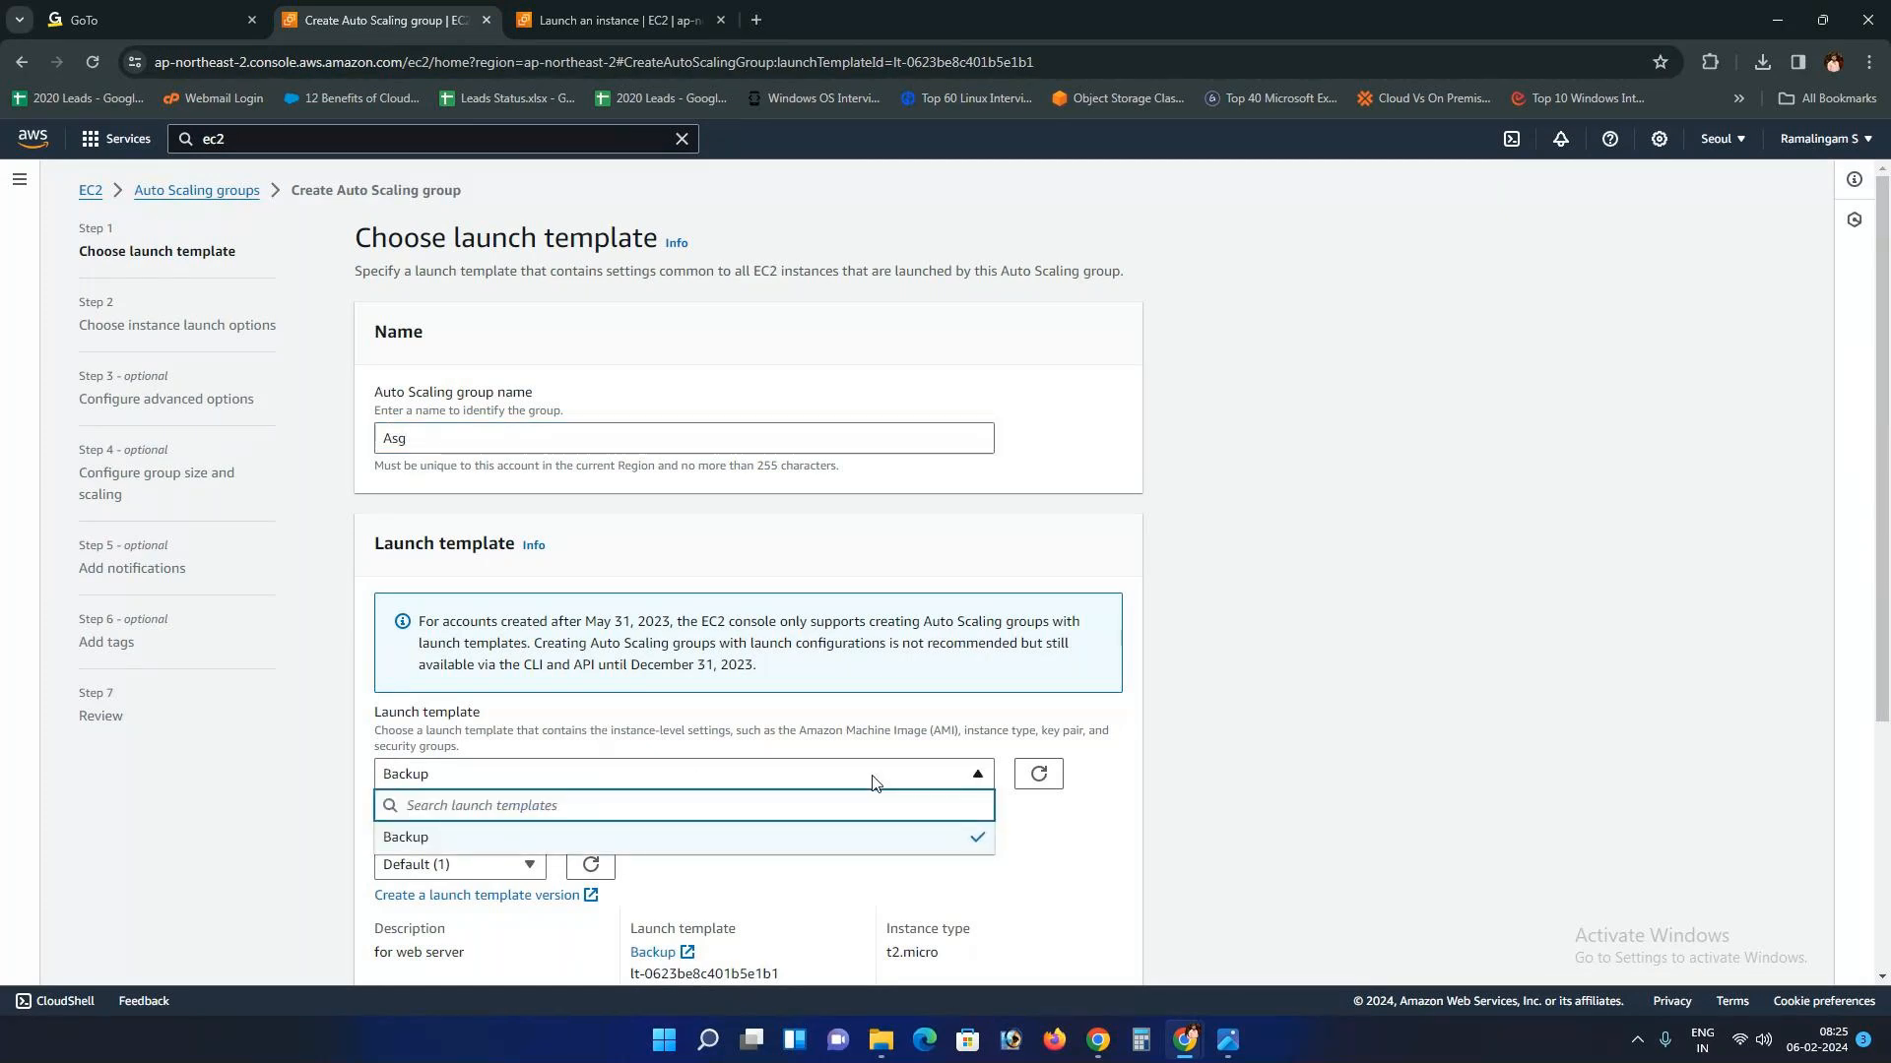
left_click(1029, 818)
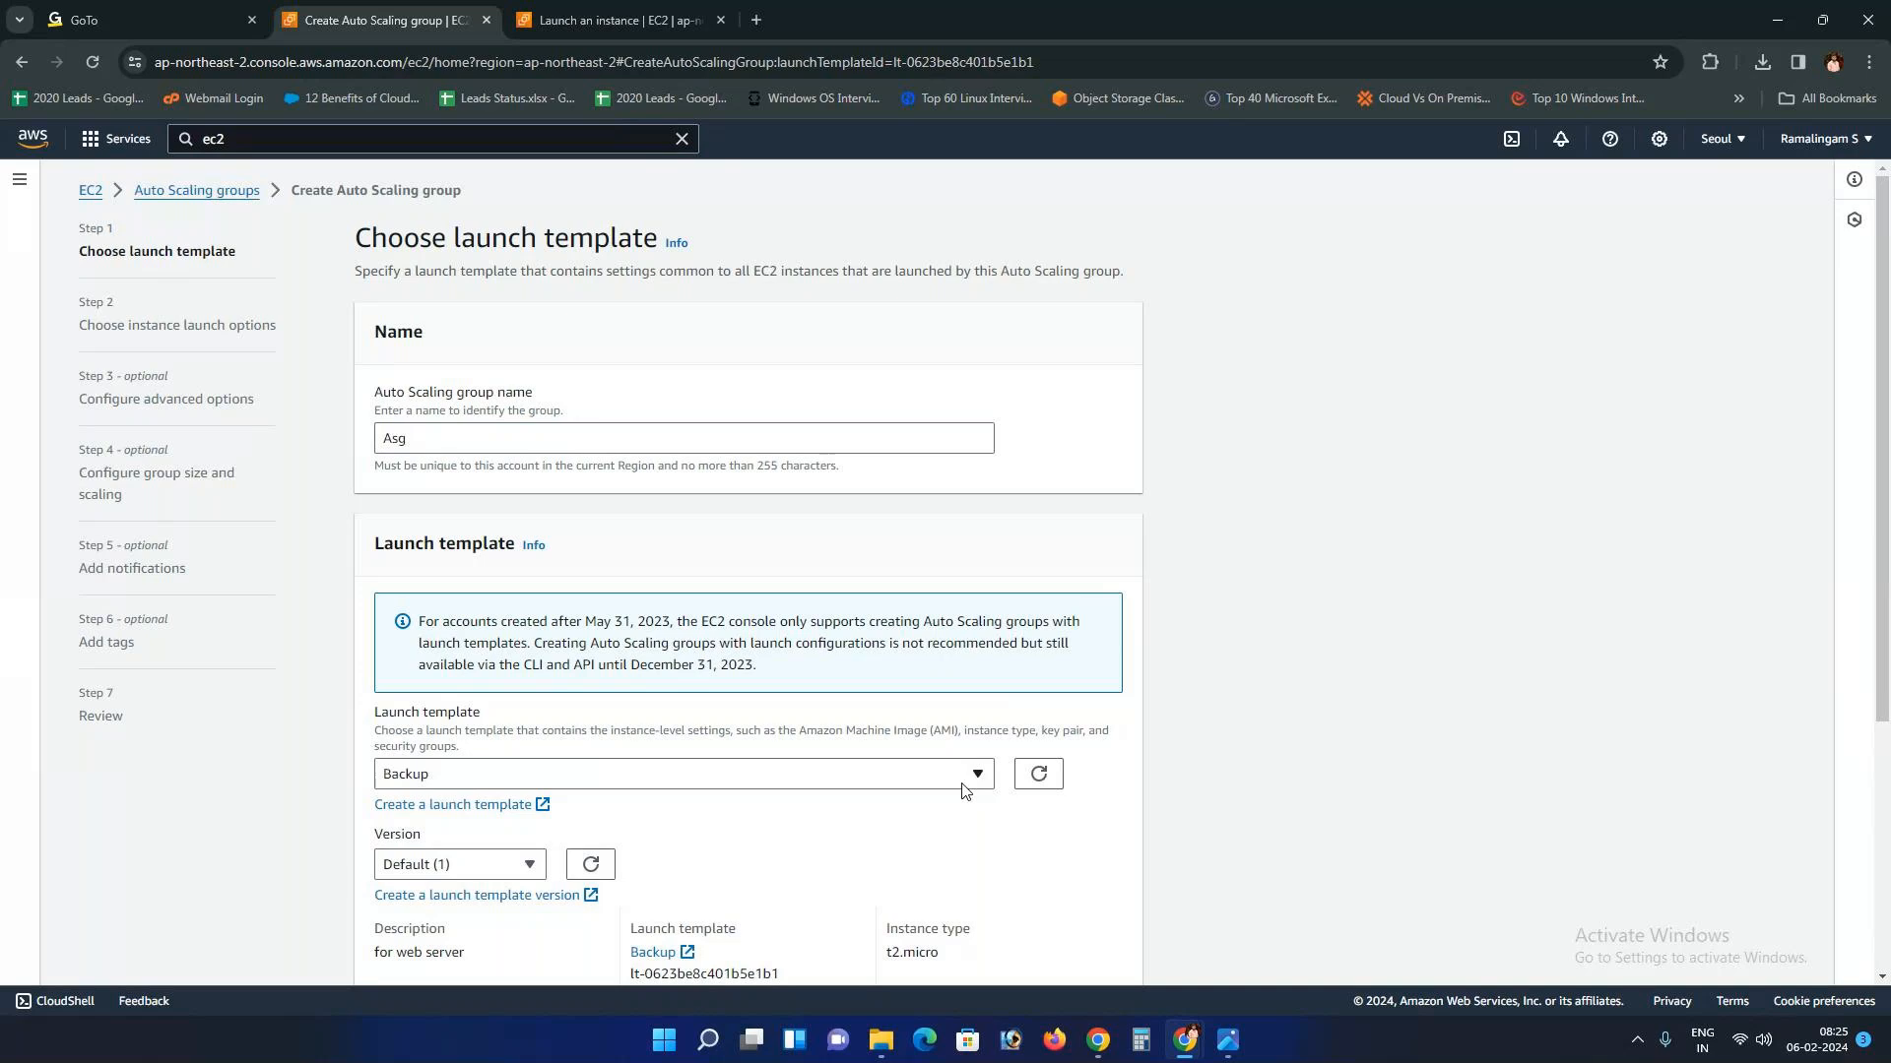
left_click(945, 783)
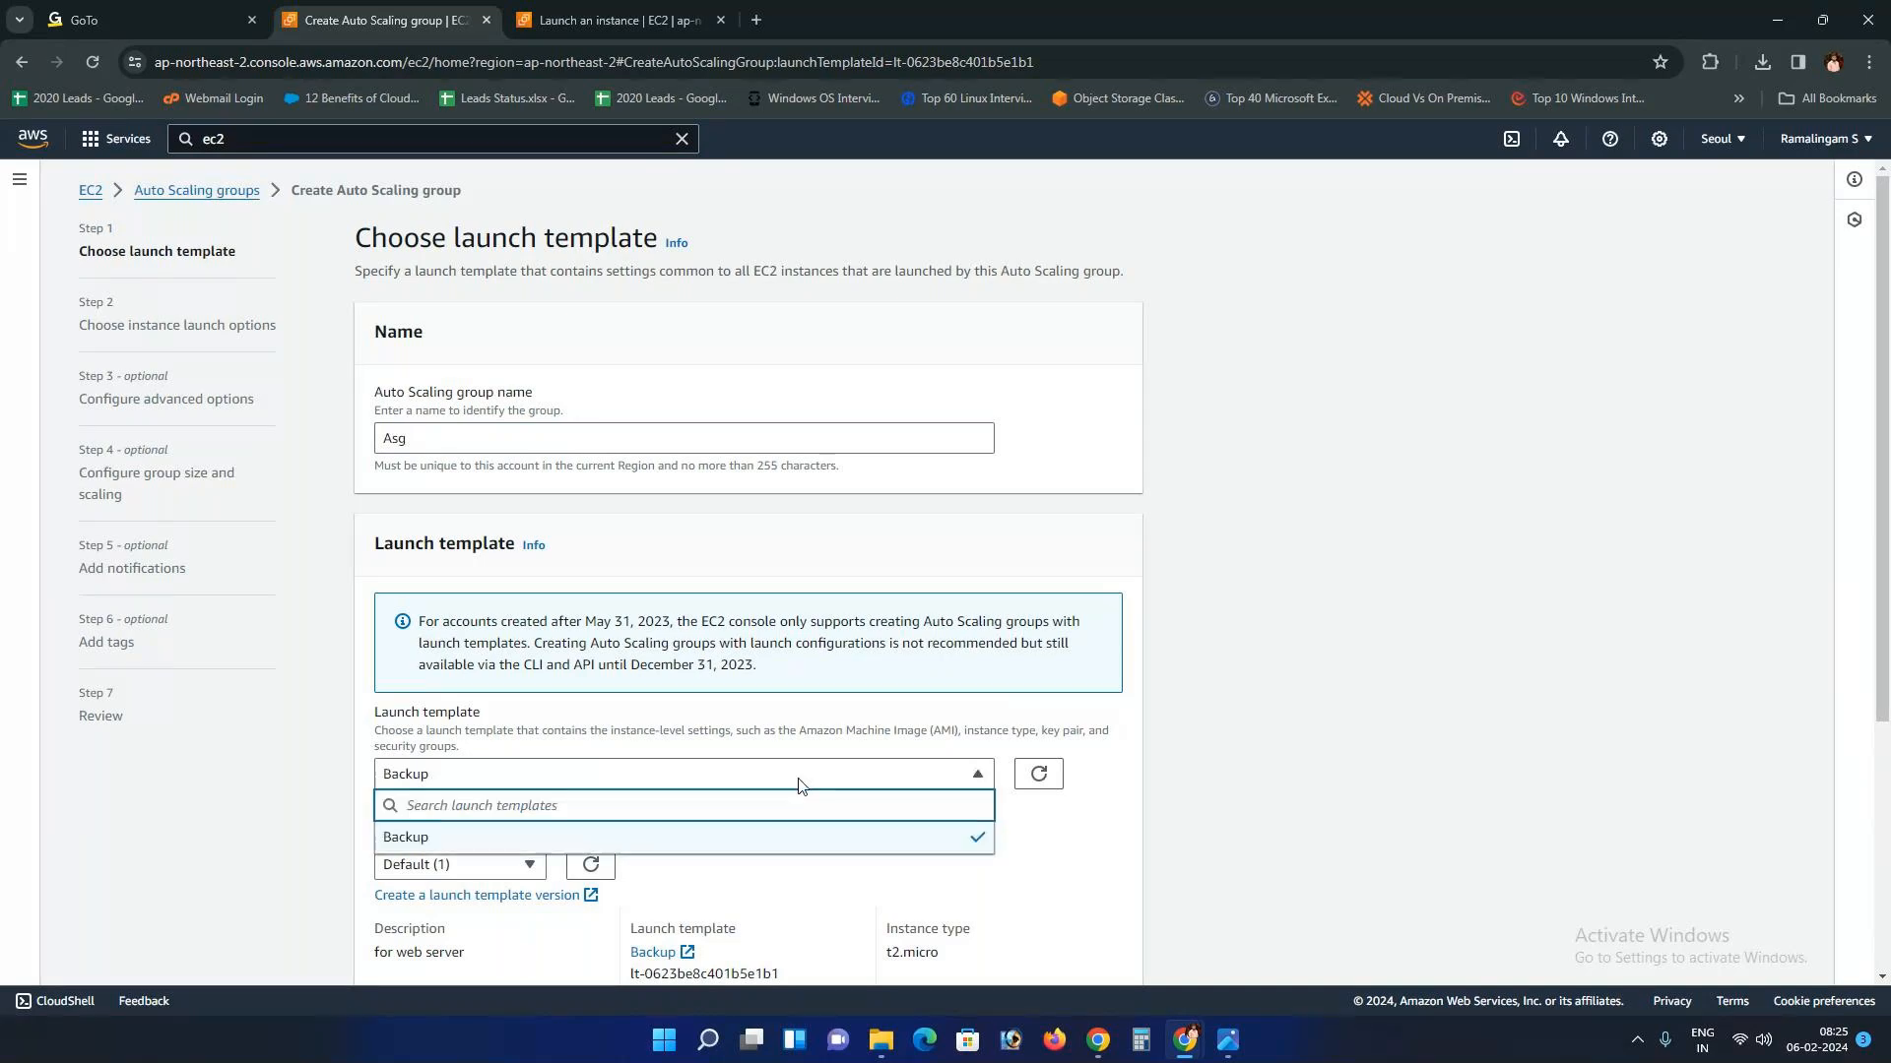
Step: Consult the EC2 dashboard, then keep Backup as the group's launch template
left_click(612, 7)
scroll(143, 197, "up", 15)
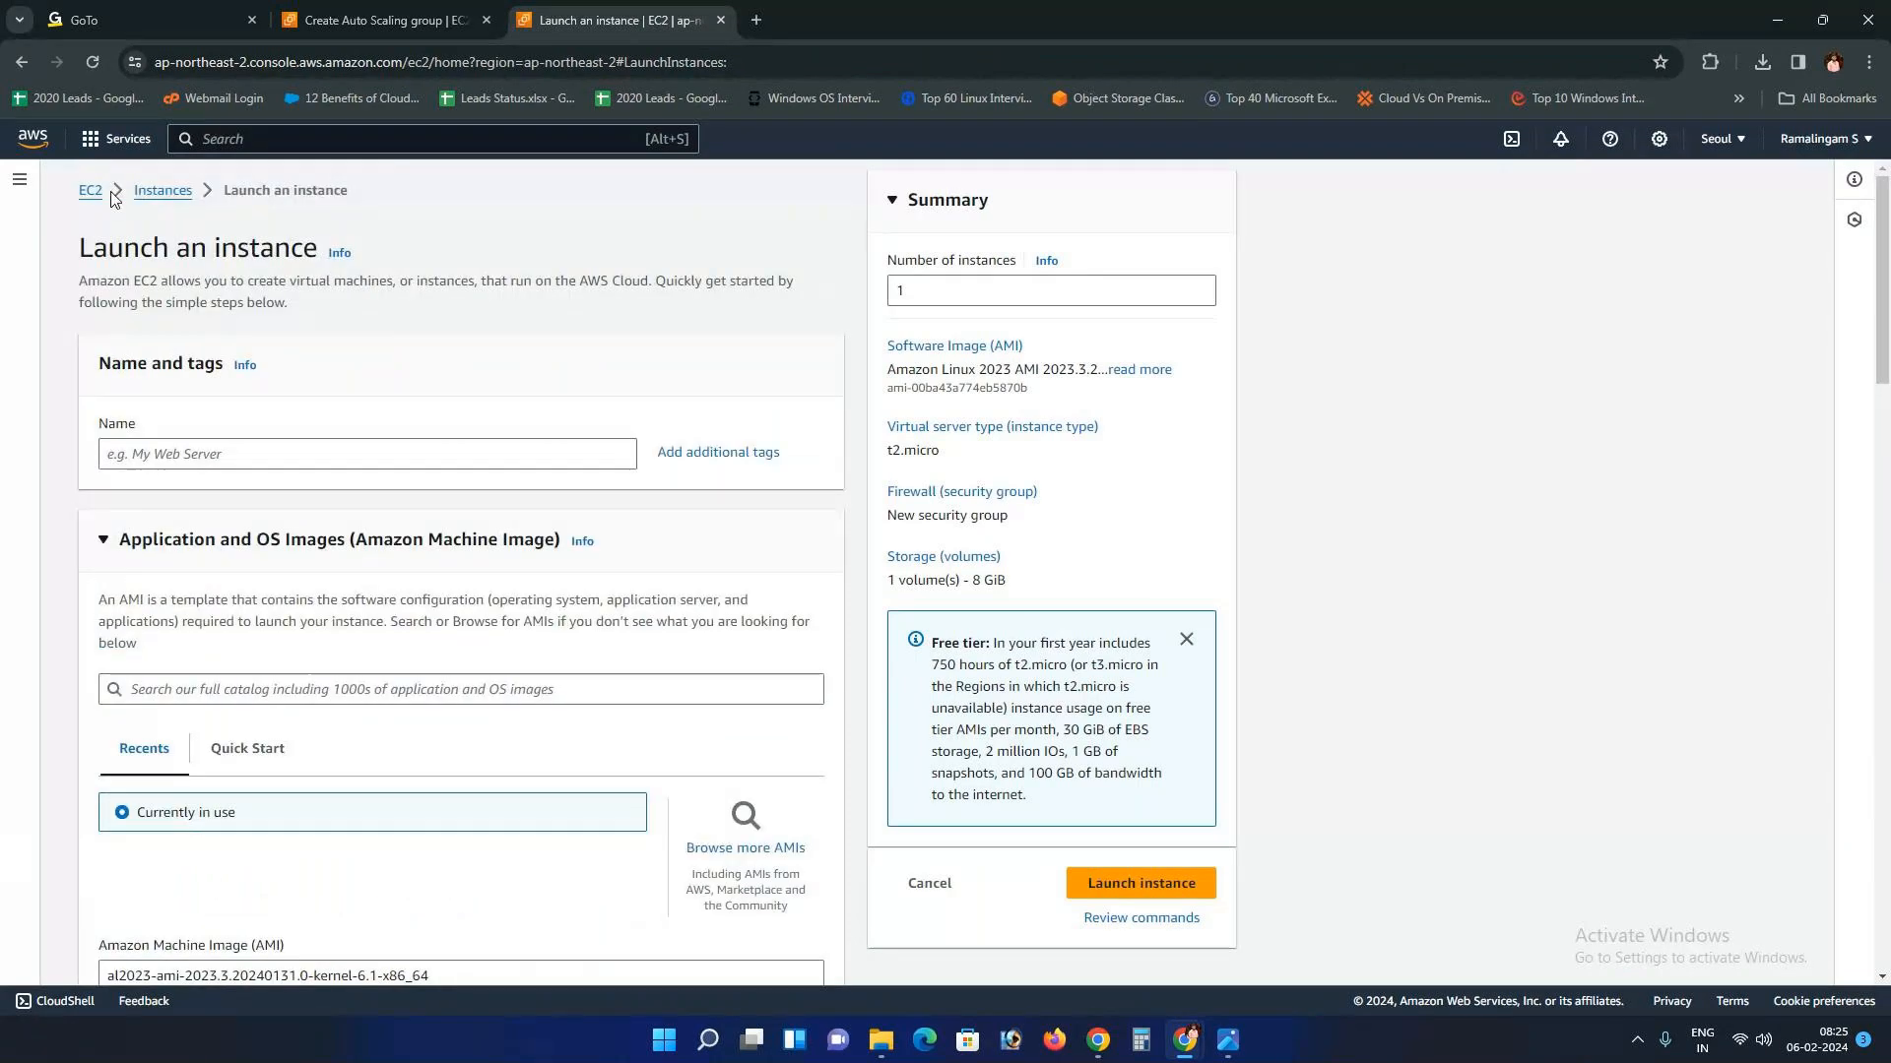
left_click(93, 191)
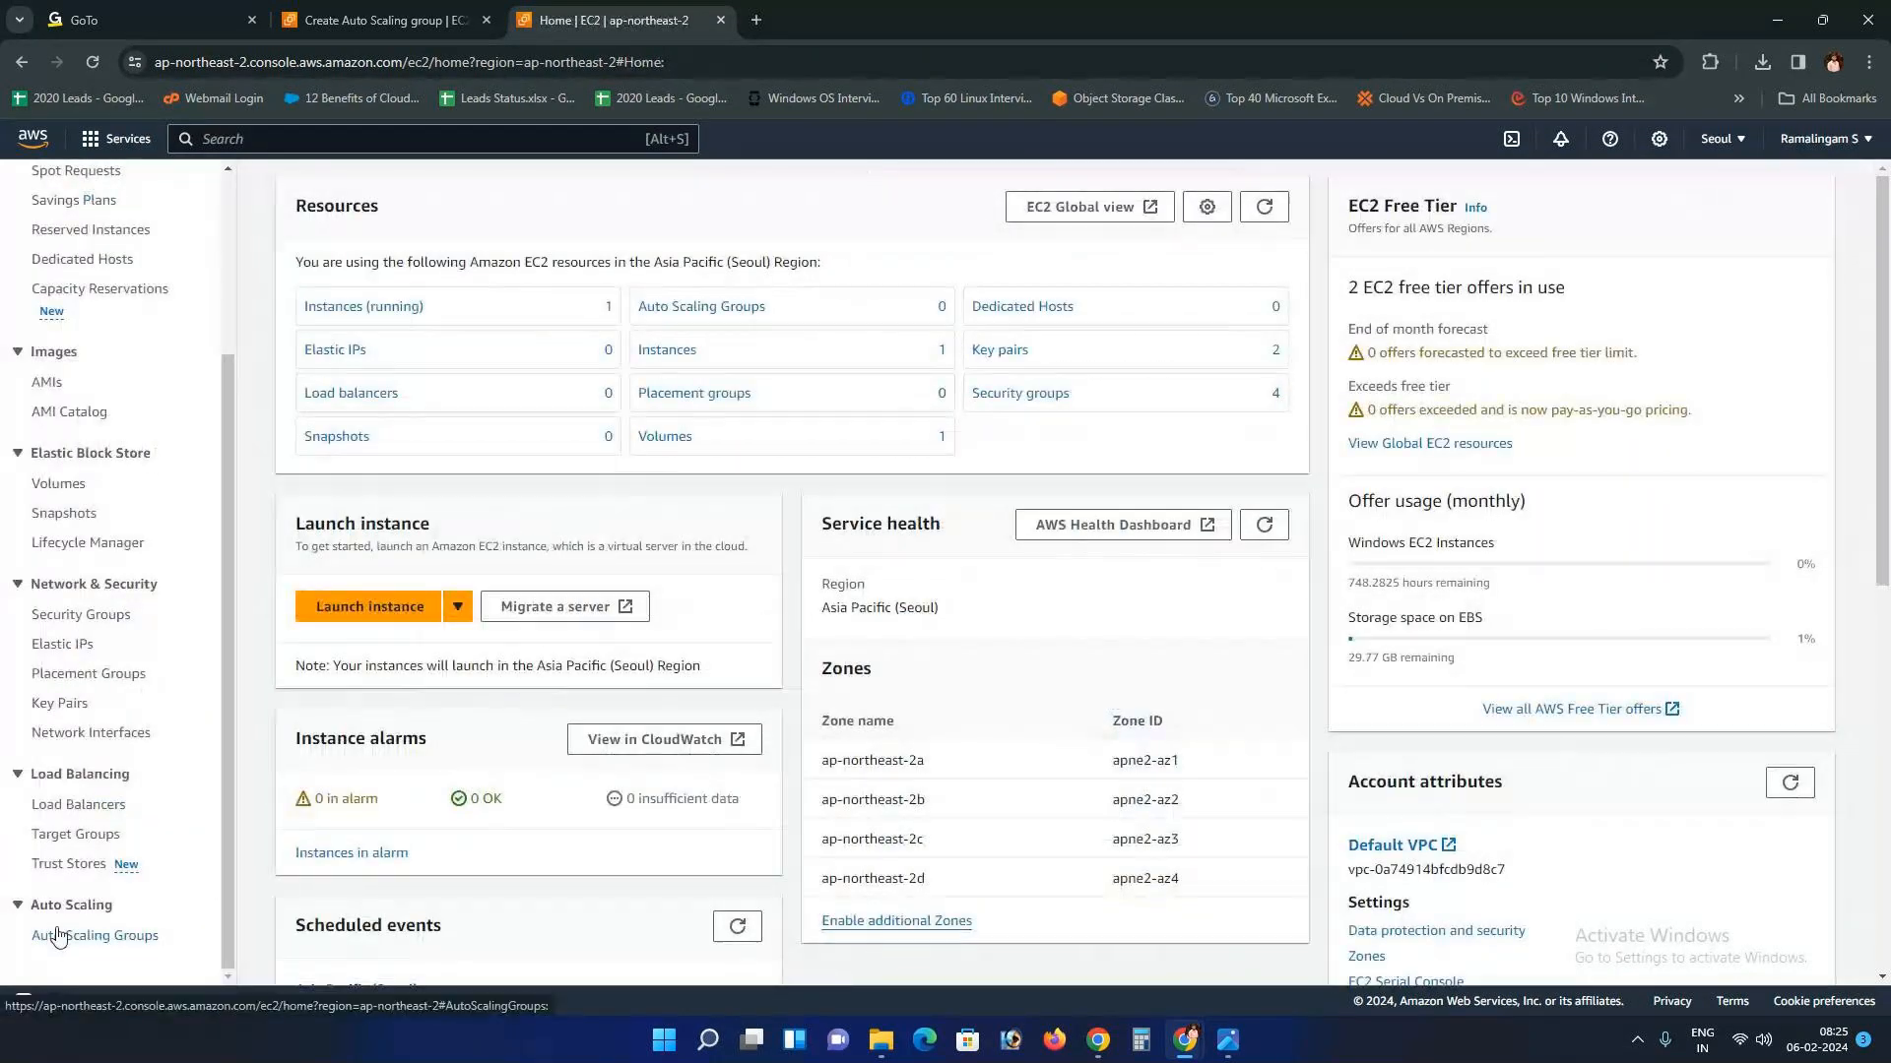
scroll(121, 901, "up", 3)
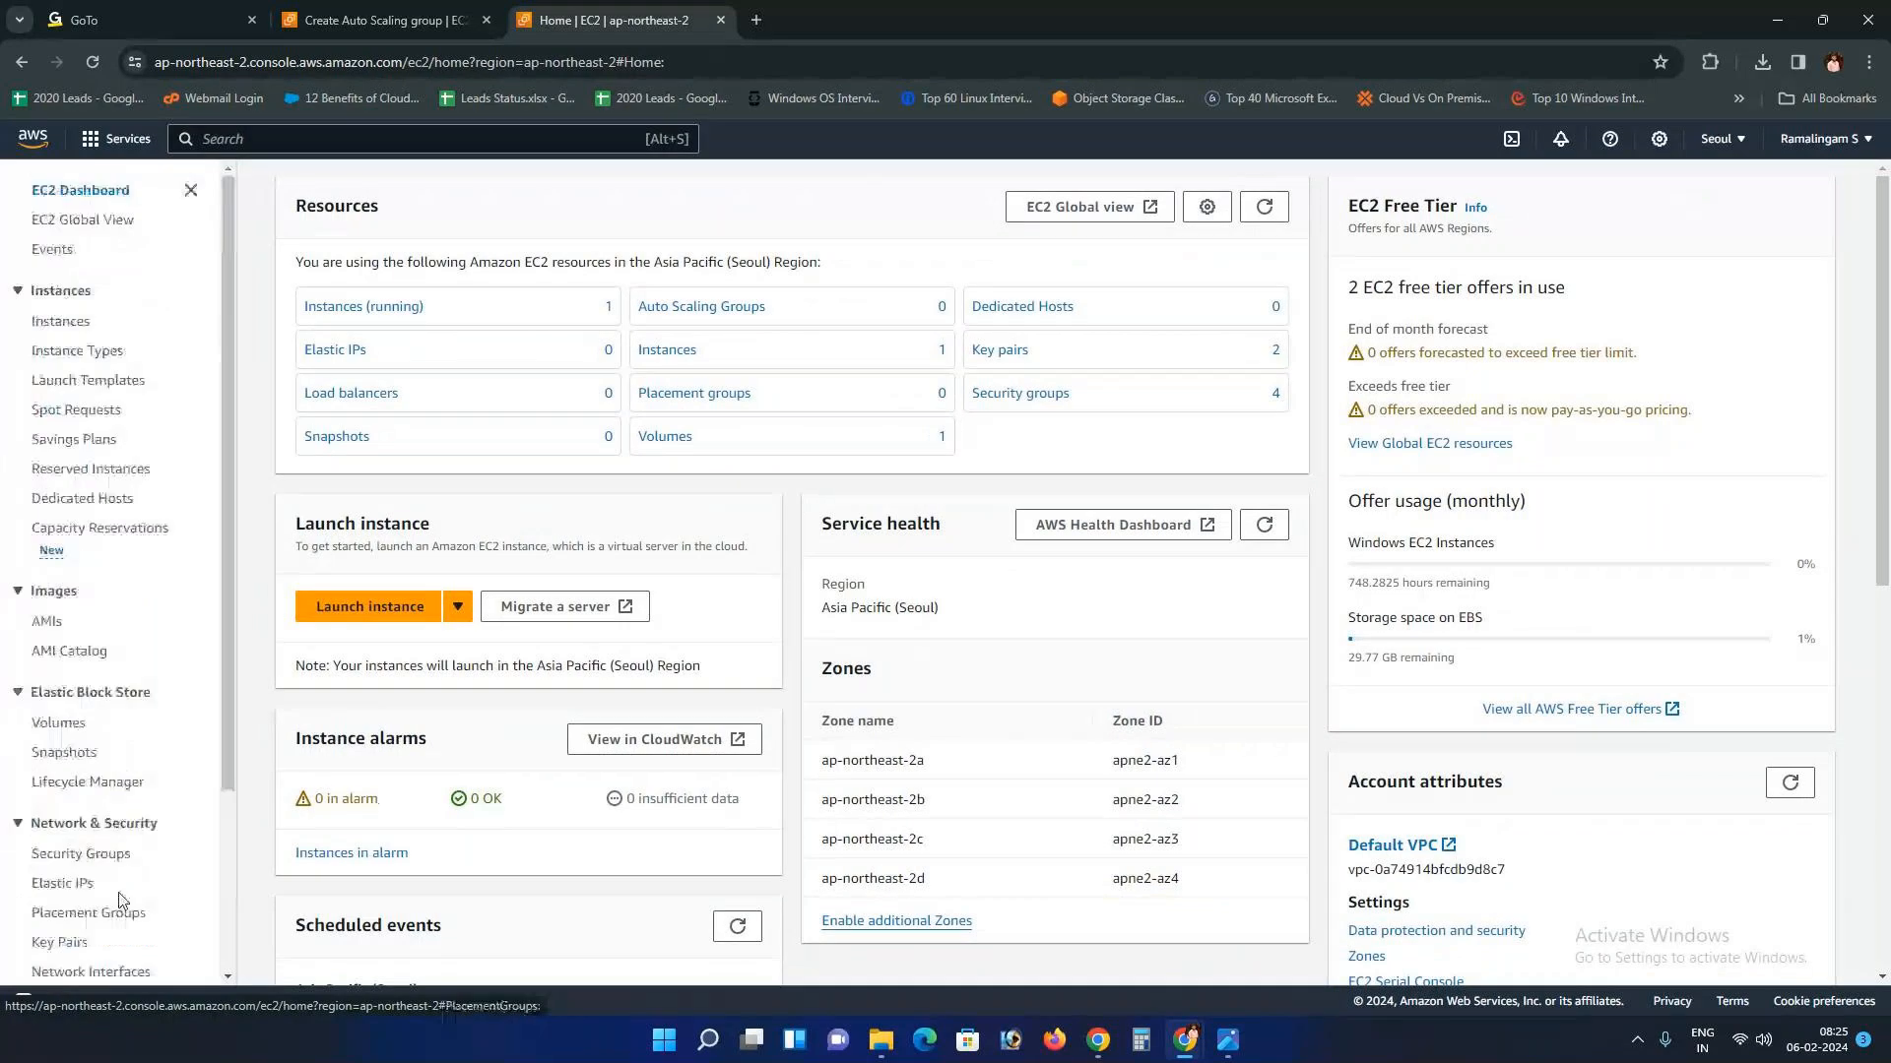
left_click(458, 8)
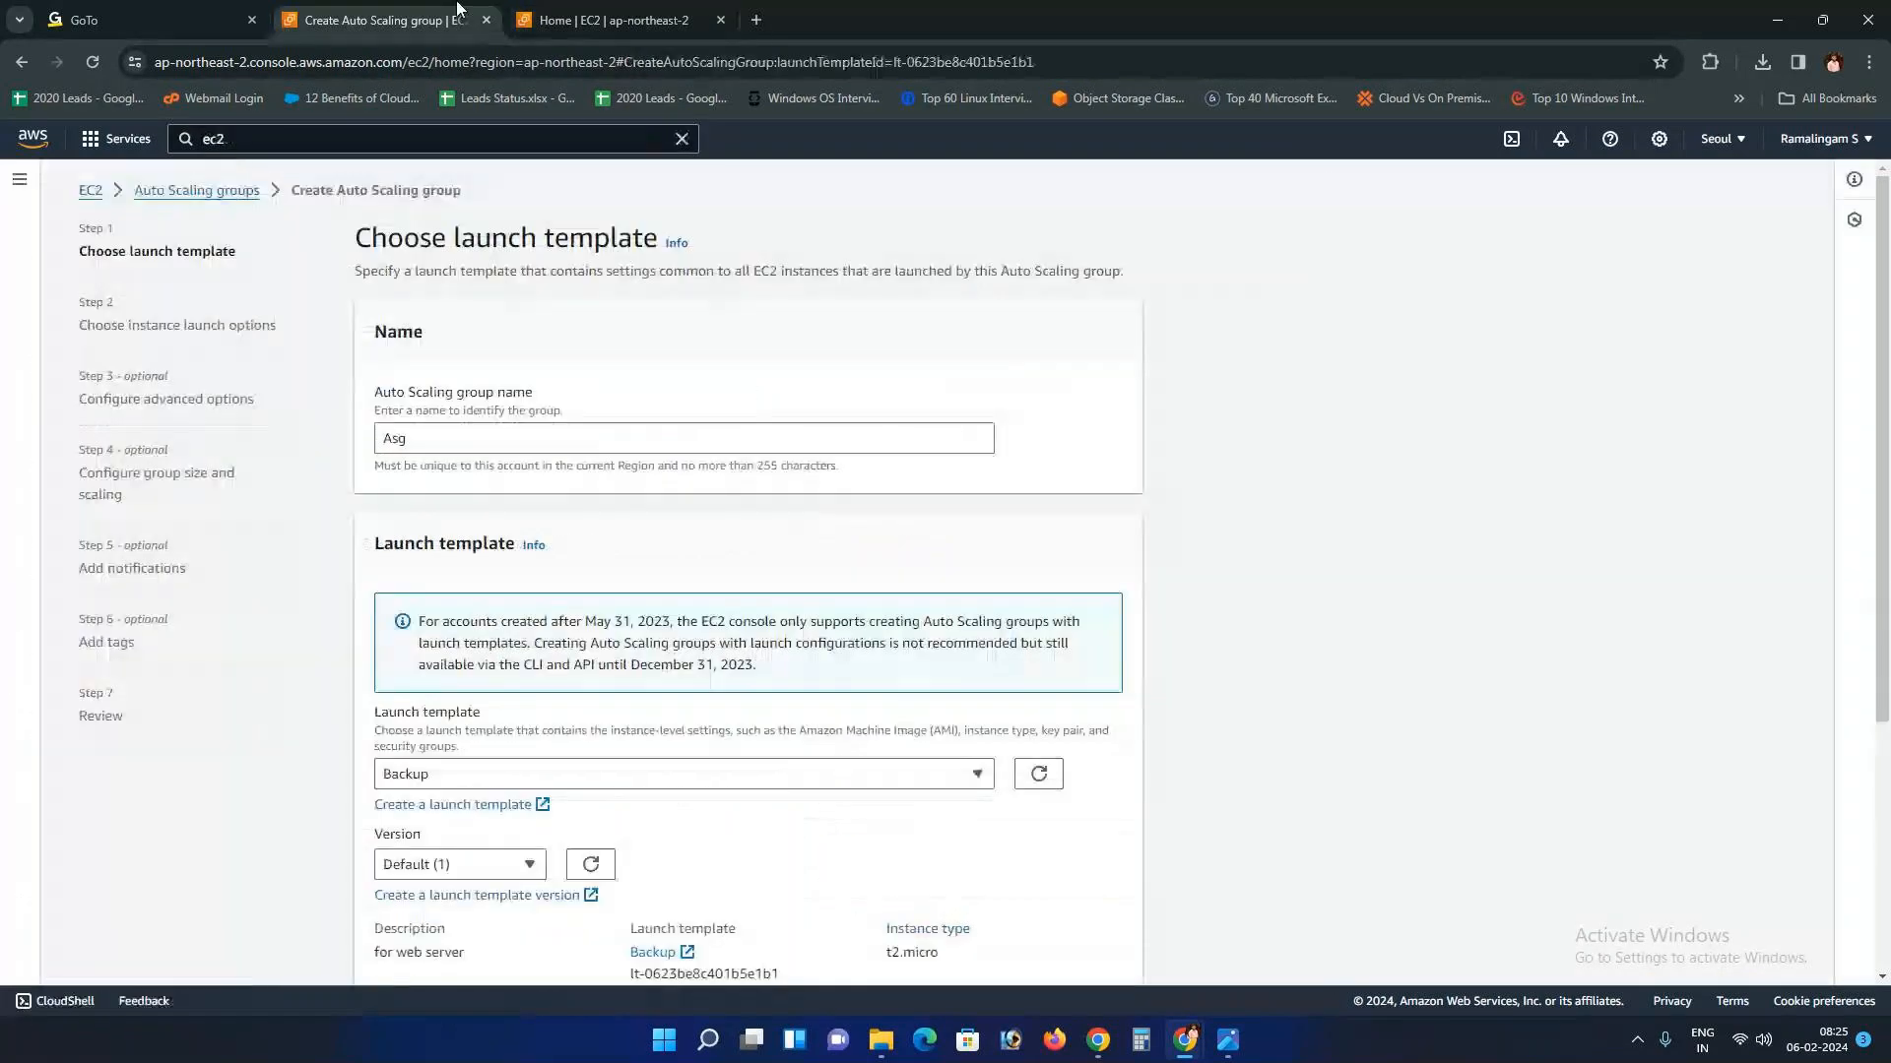
left_click(729, 768)
left_click(1027, 800)
left_click(905, 777)
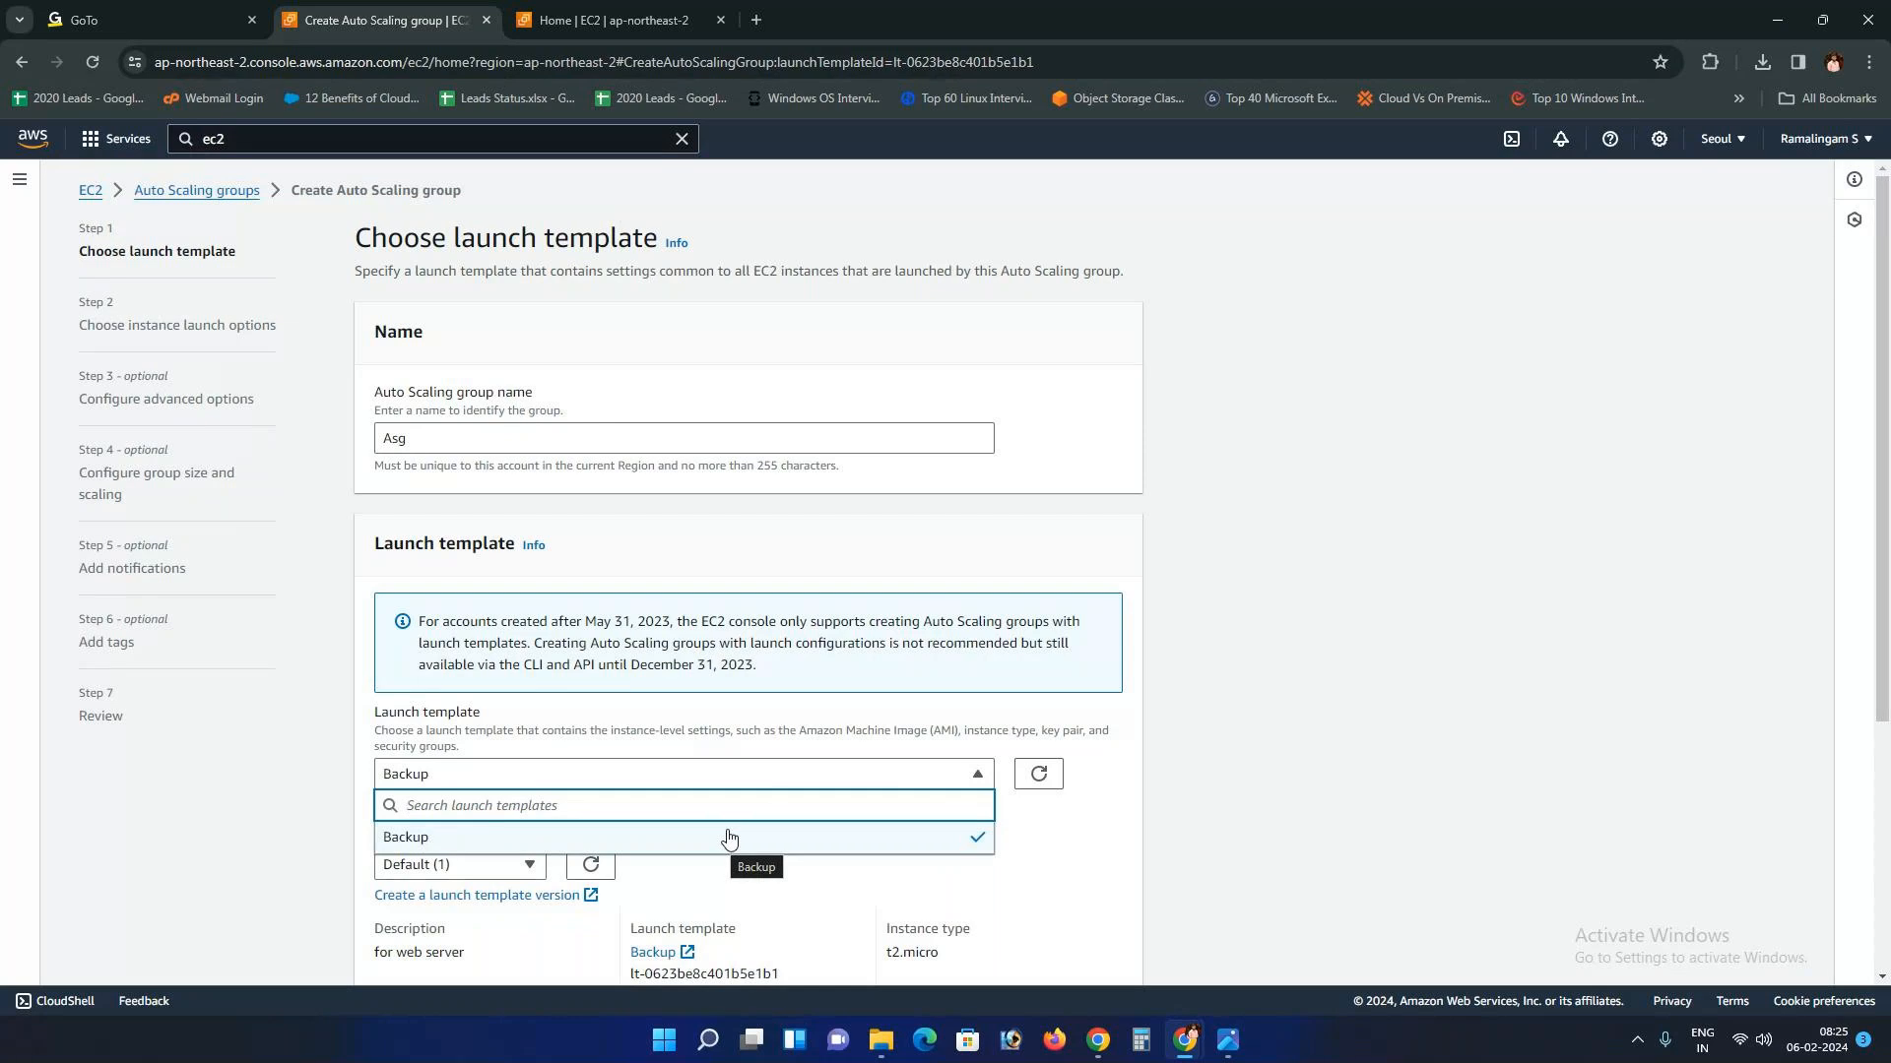
left_click(1090, 853)
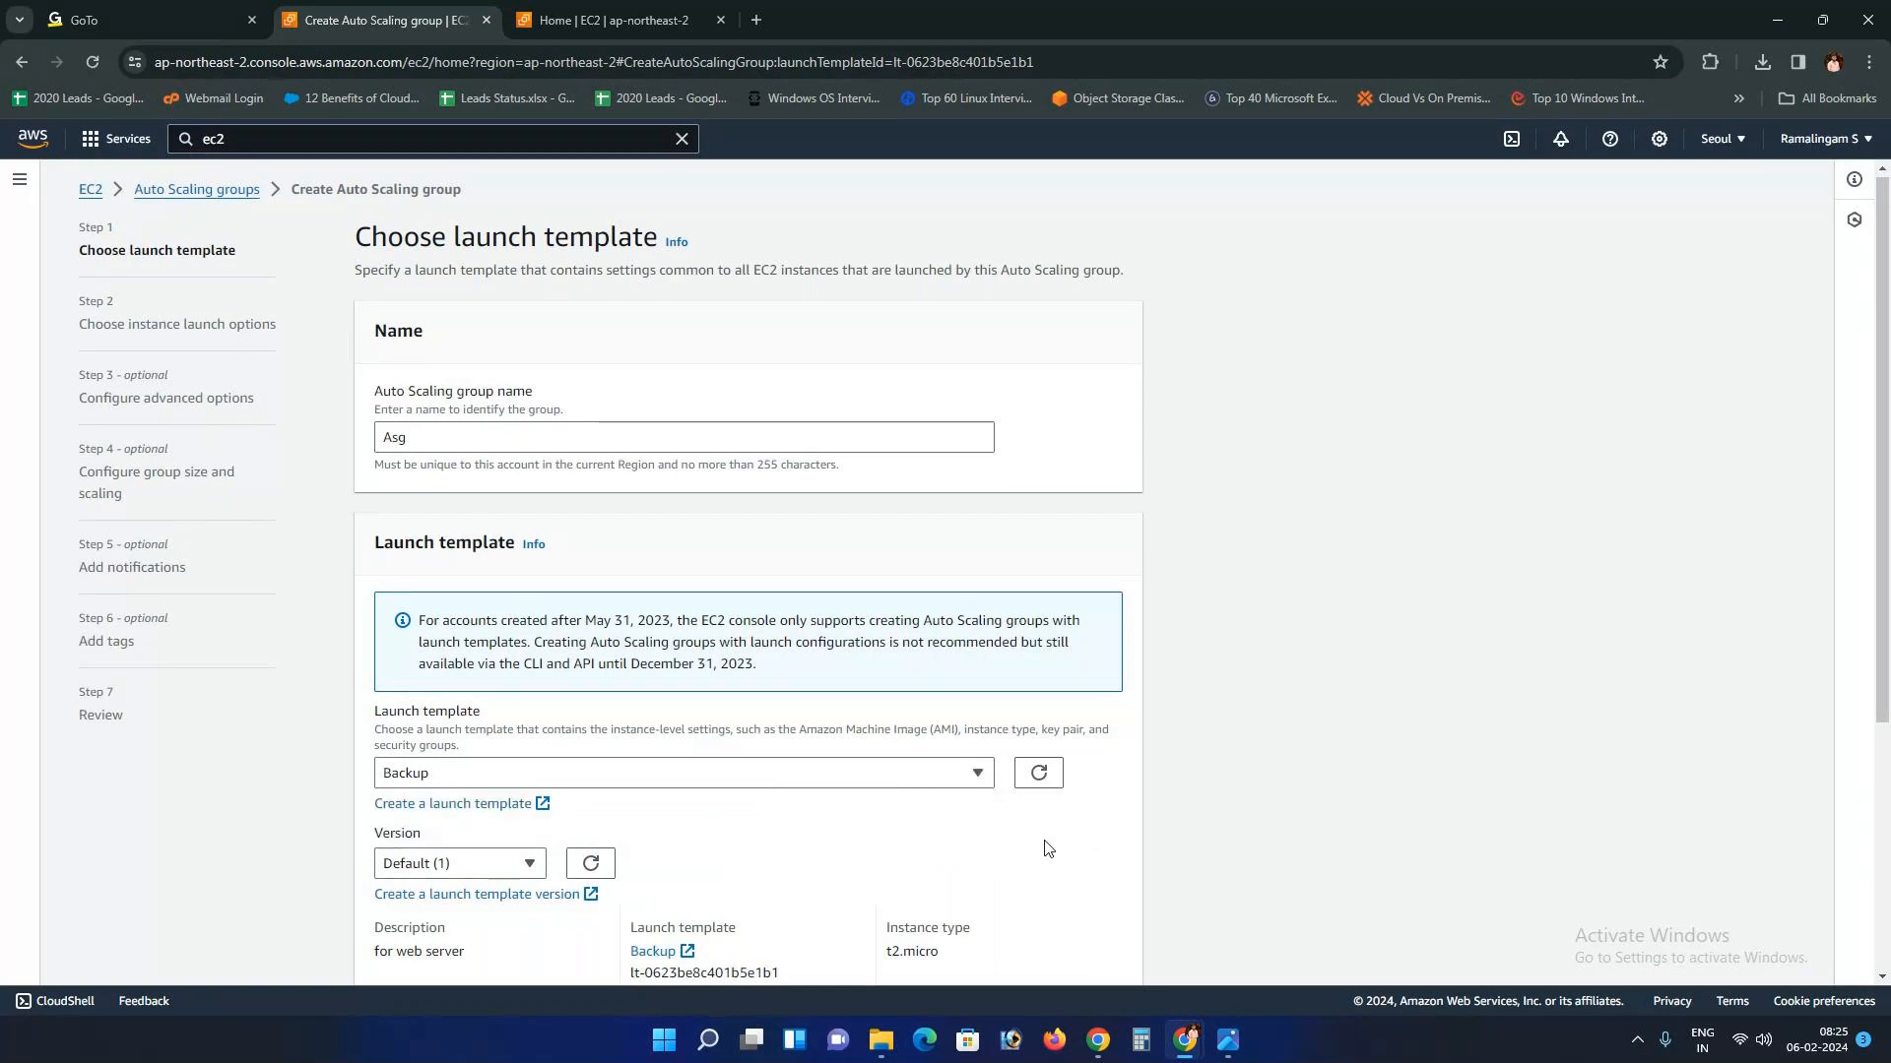
scroll(899, 818, "down", 4)
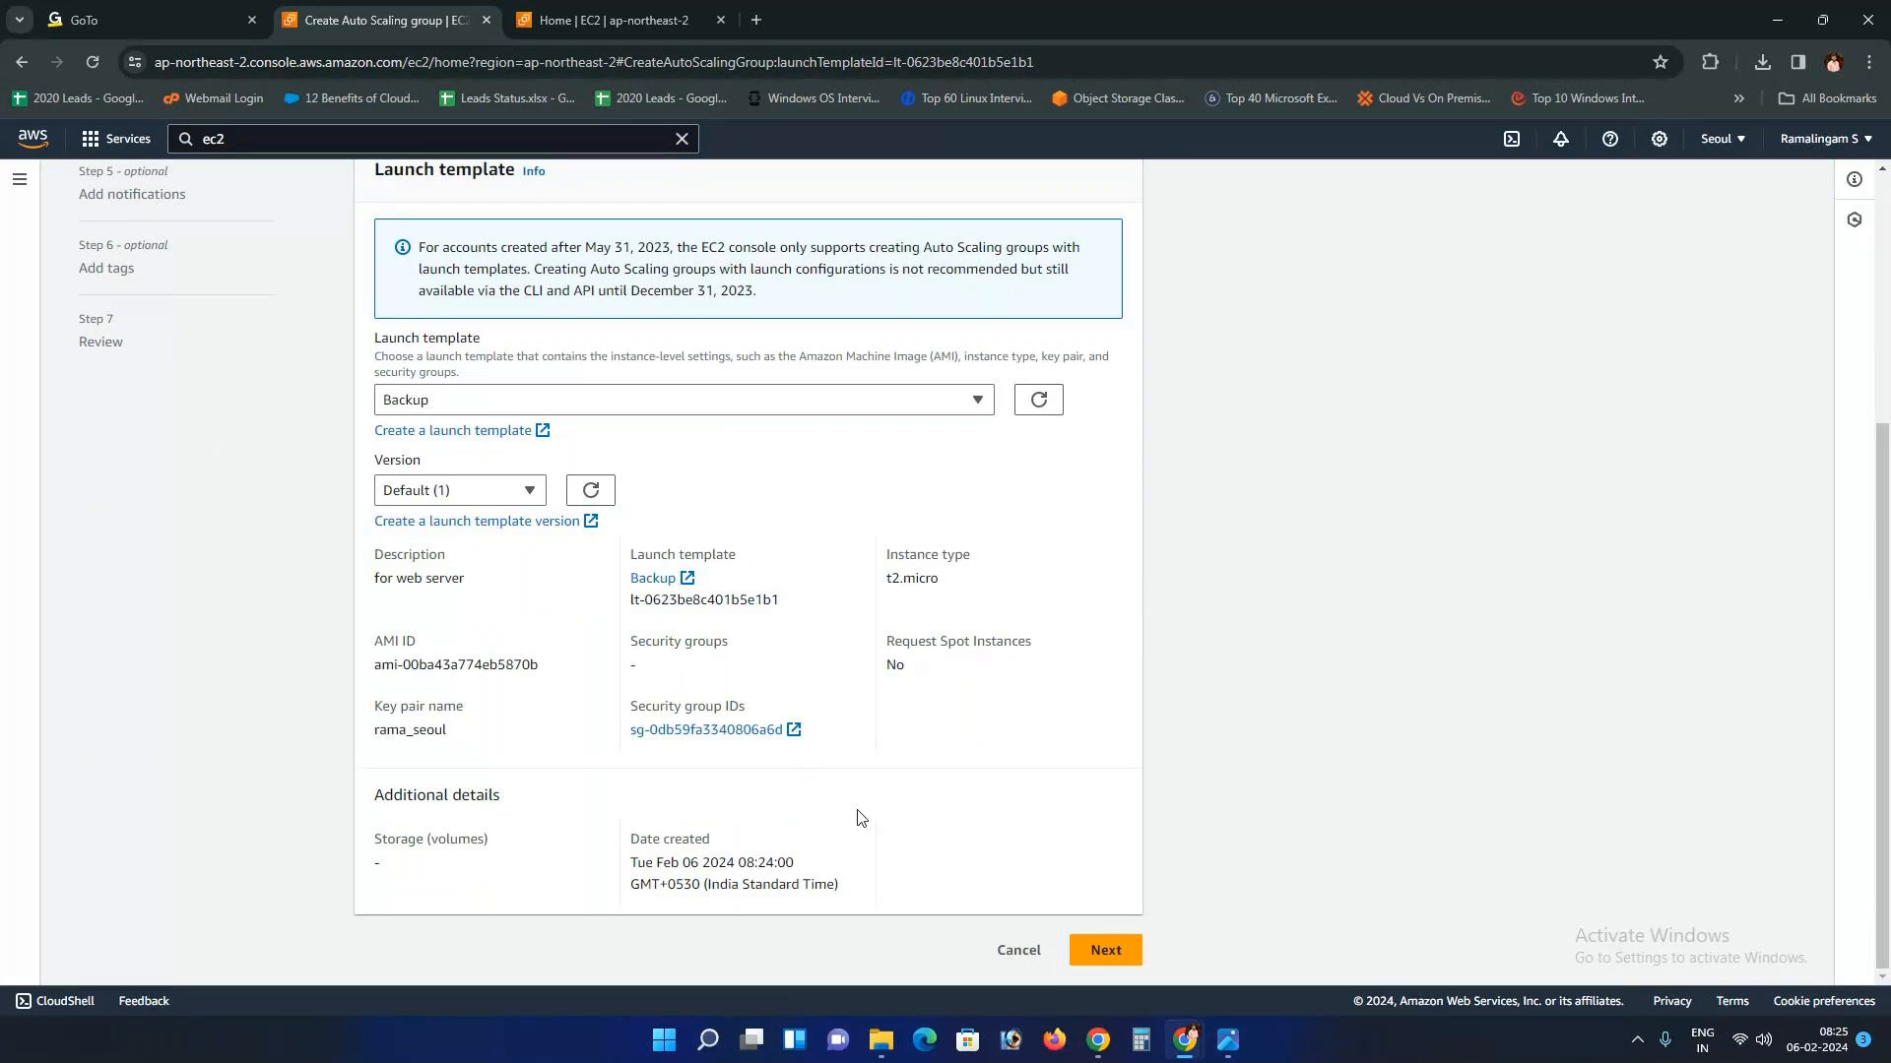
Step: Advance to the instance launch options step and consult the Autoscaling.png diagram
left_click(1098, 969)
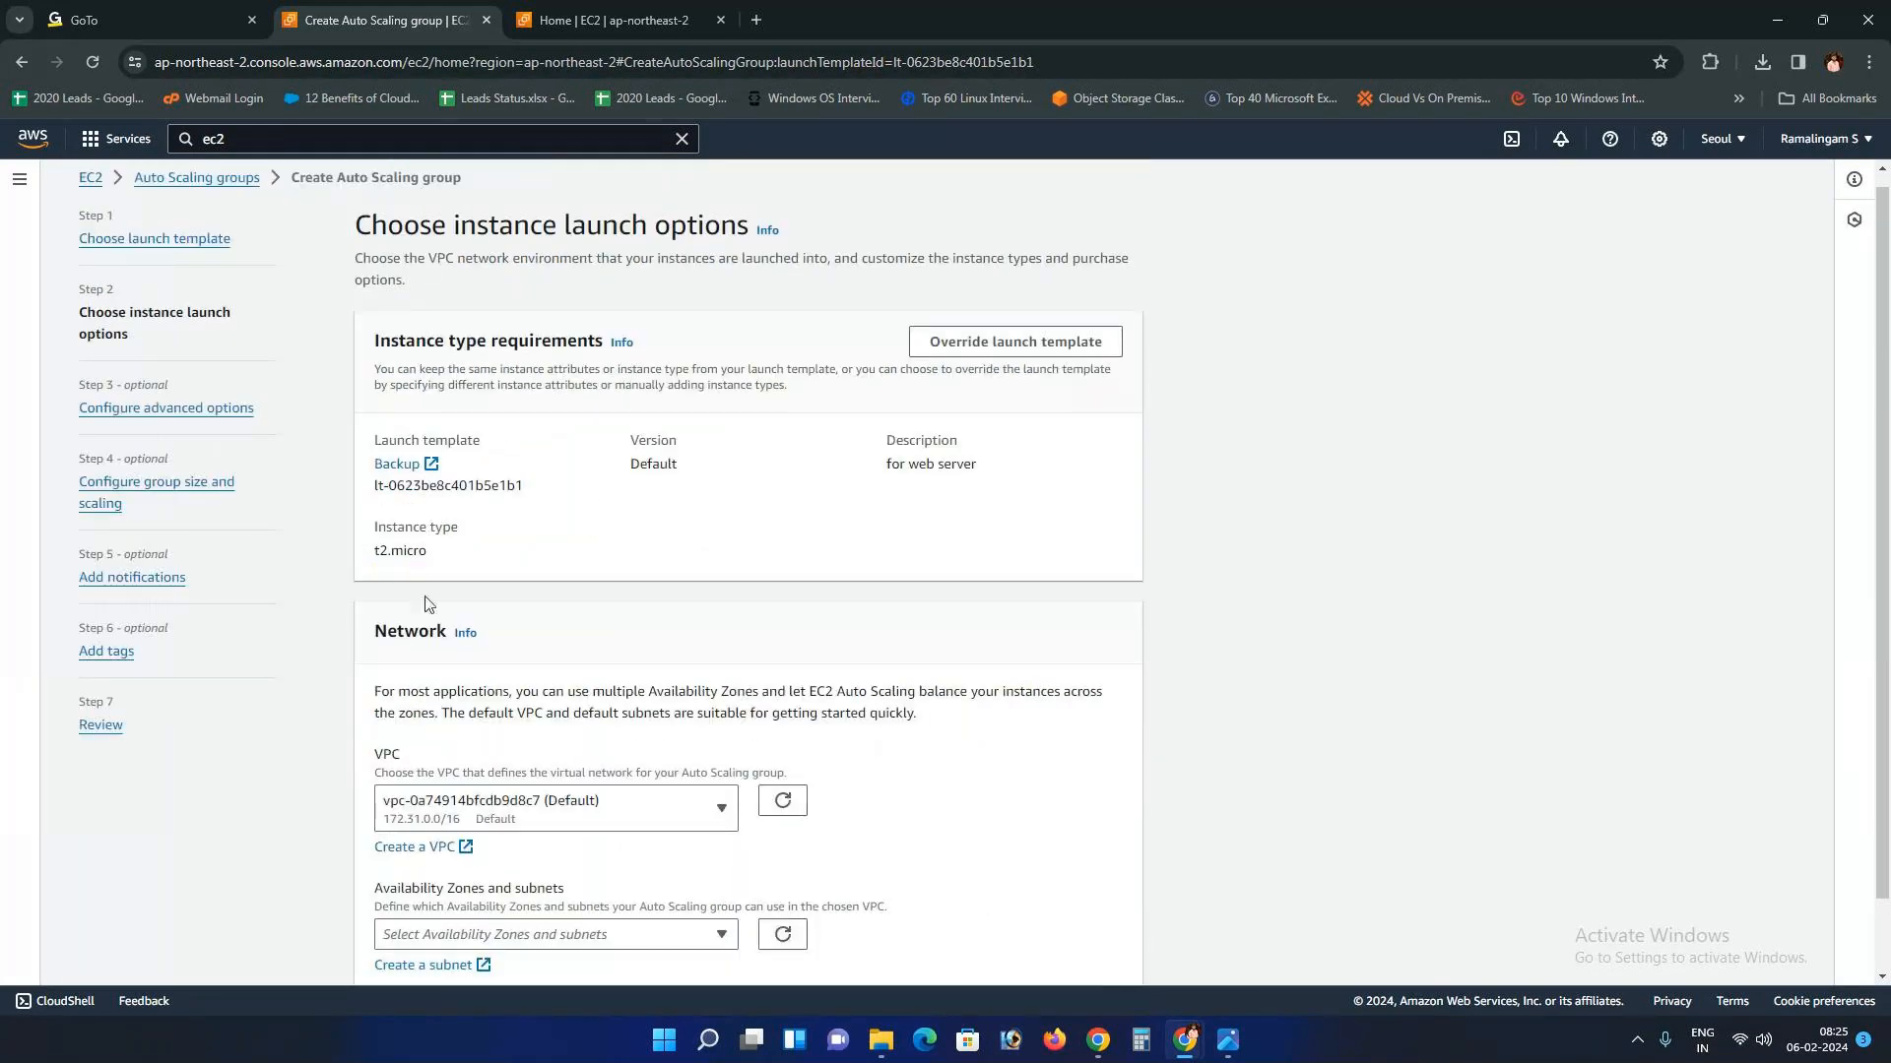
scroll(425, 605, "up", 1)
left_click_drag(88, 329, 225, 373)
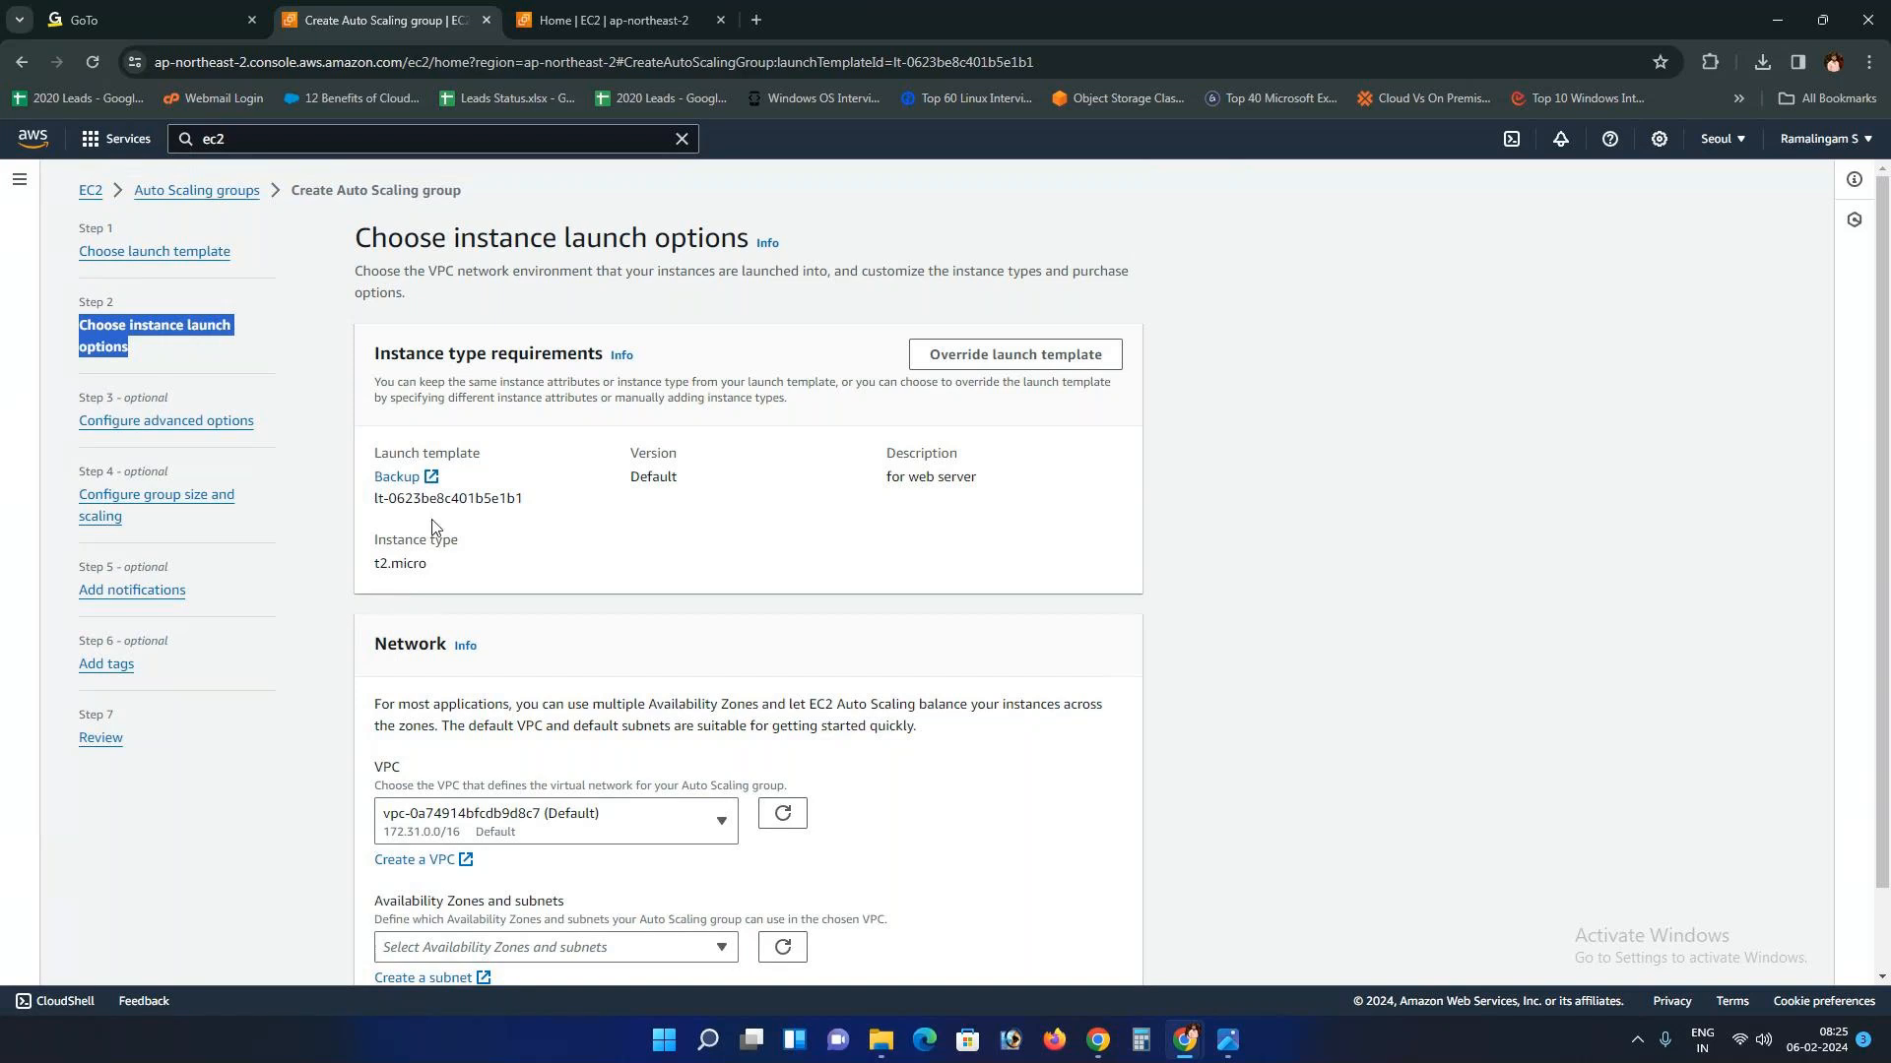
scroll(447, 565, "down", 2)
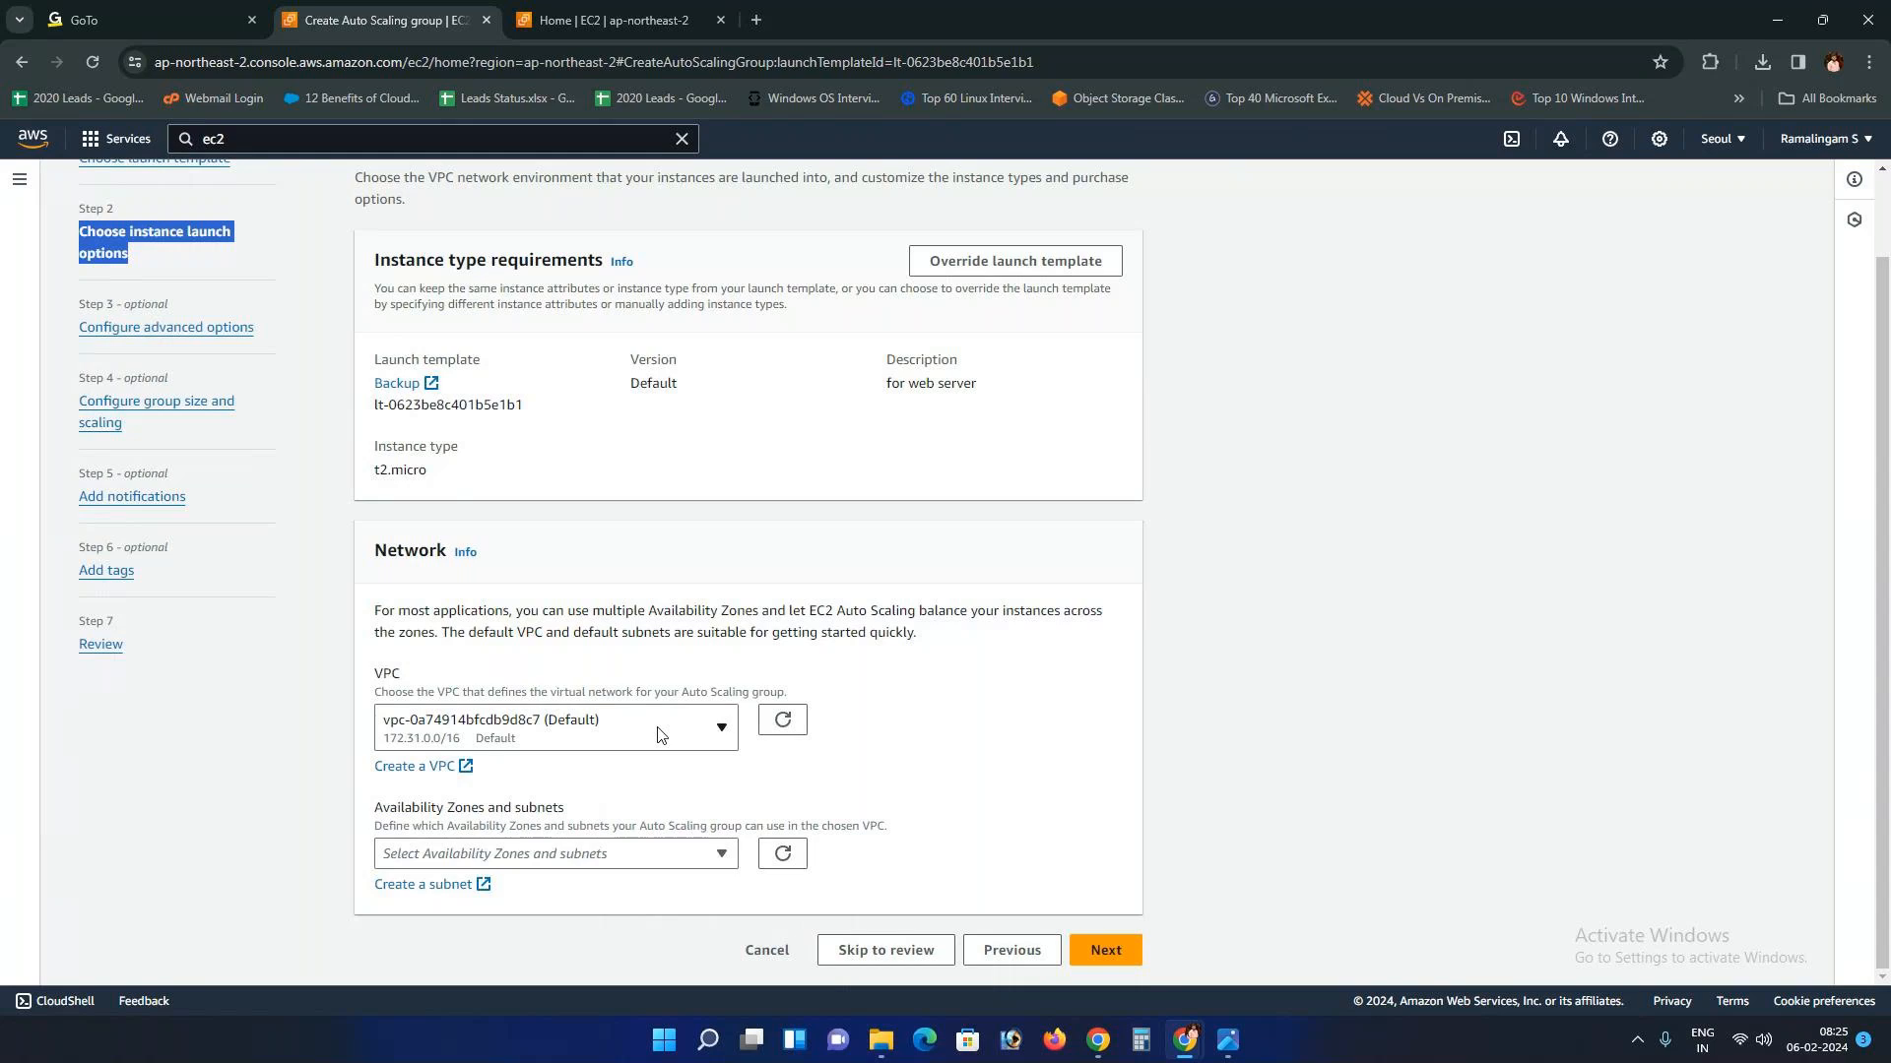
left_click(699, 854)
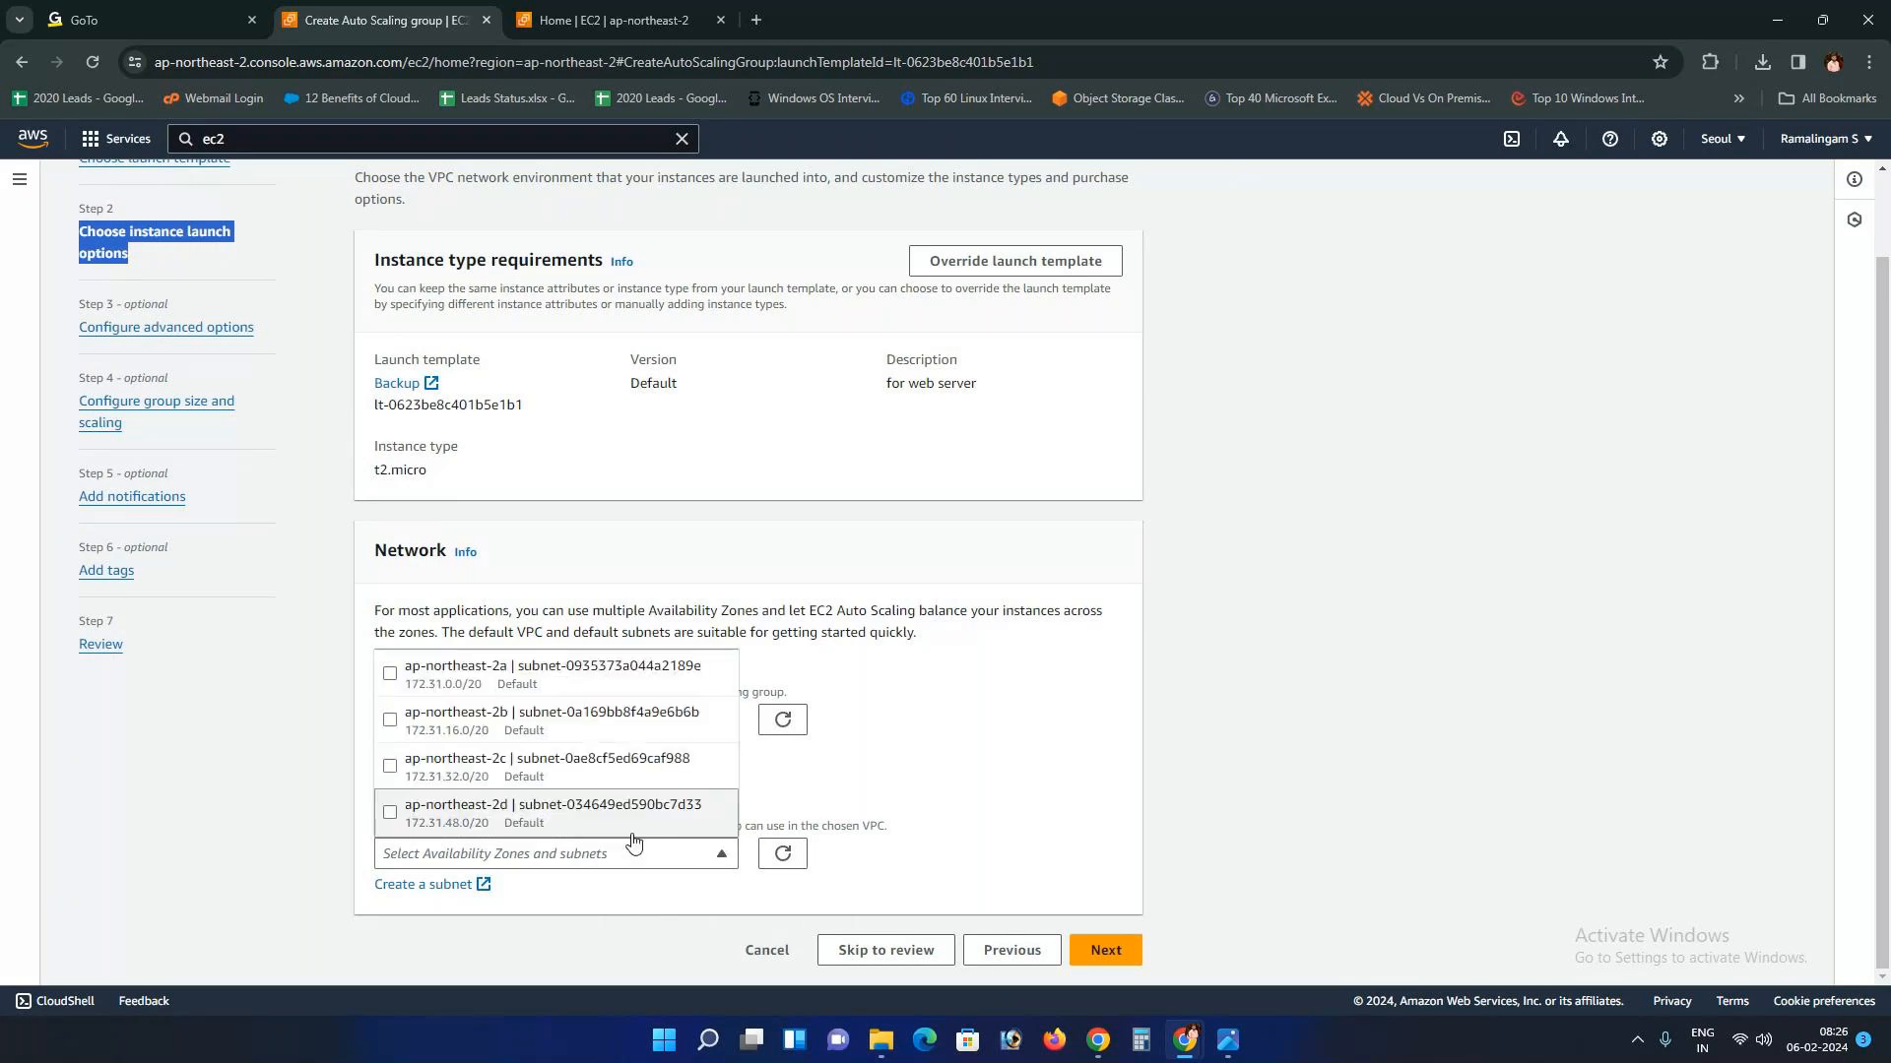
left_click(610, 19)
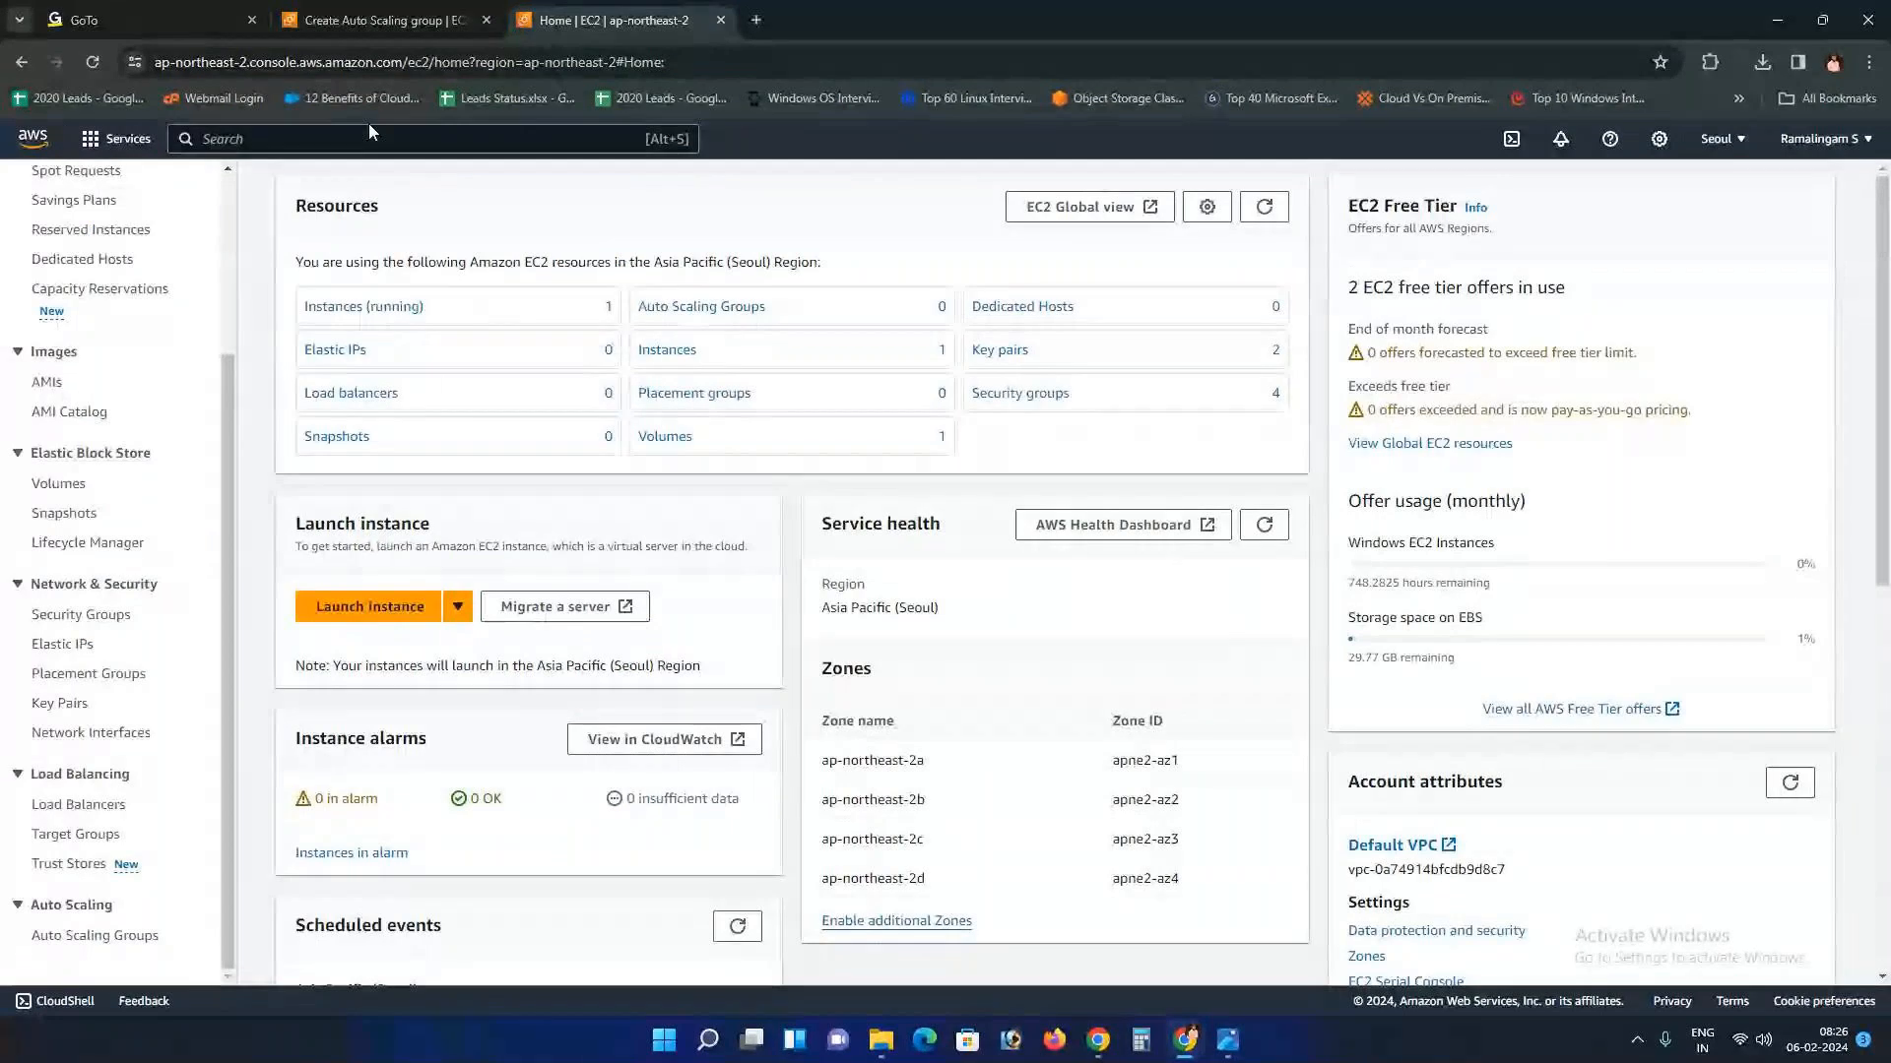
left_click(384, 20)
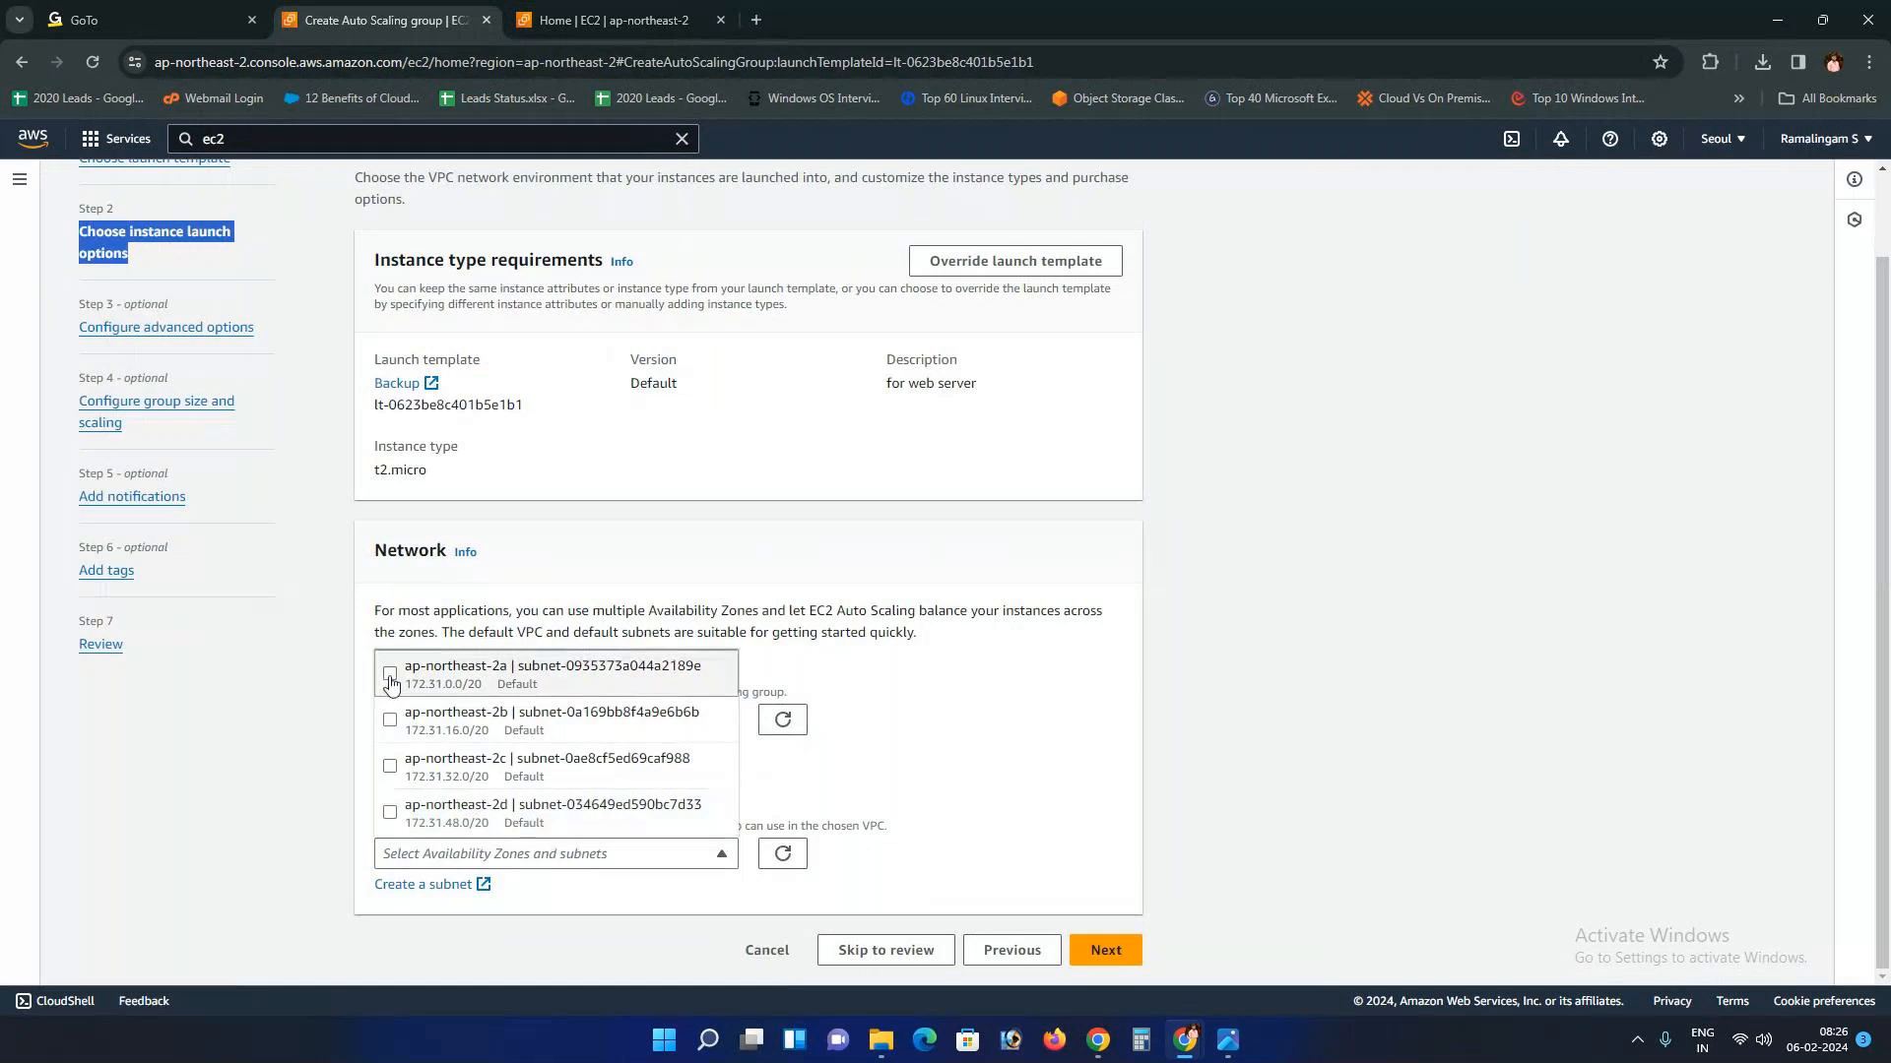
left_click(1230, 1041)
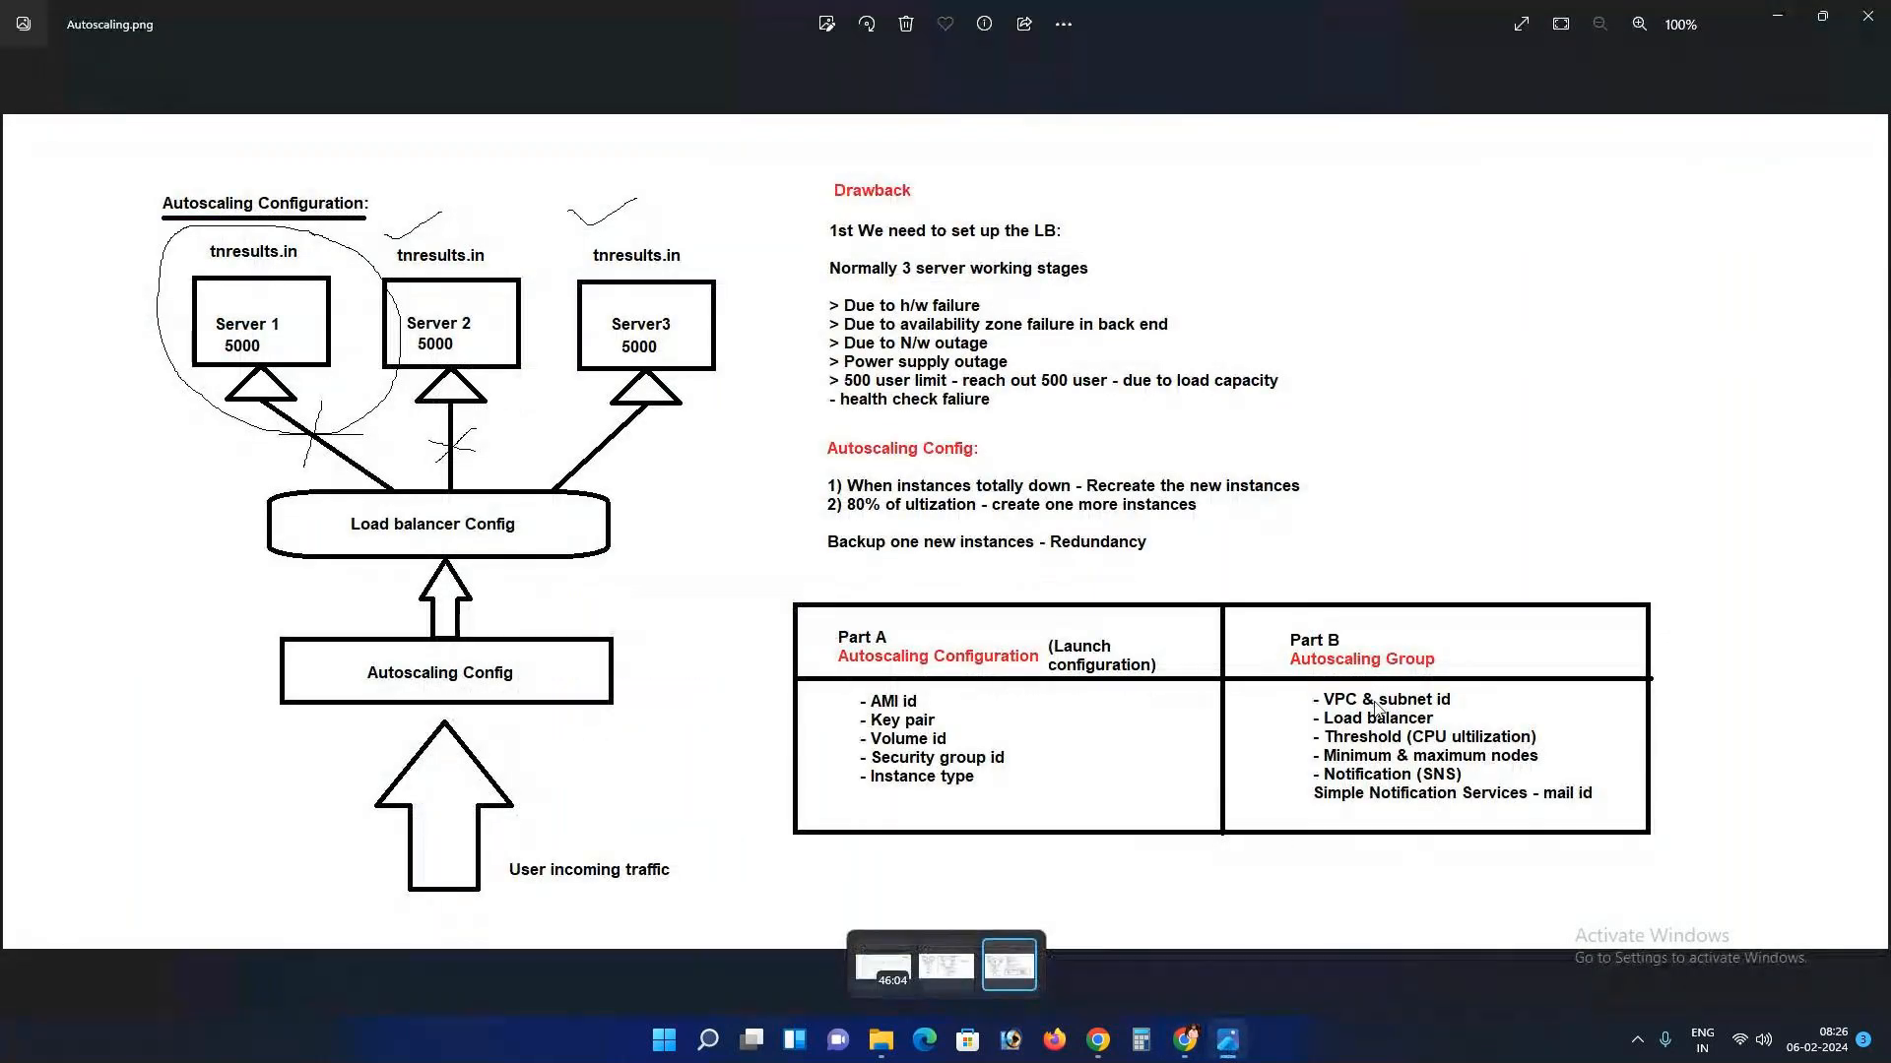
mouse_move(1185, 1041)
left_click(1173, 1003)
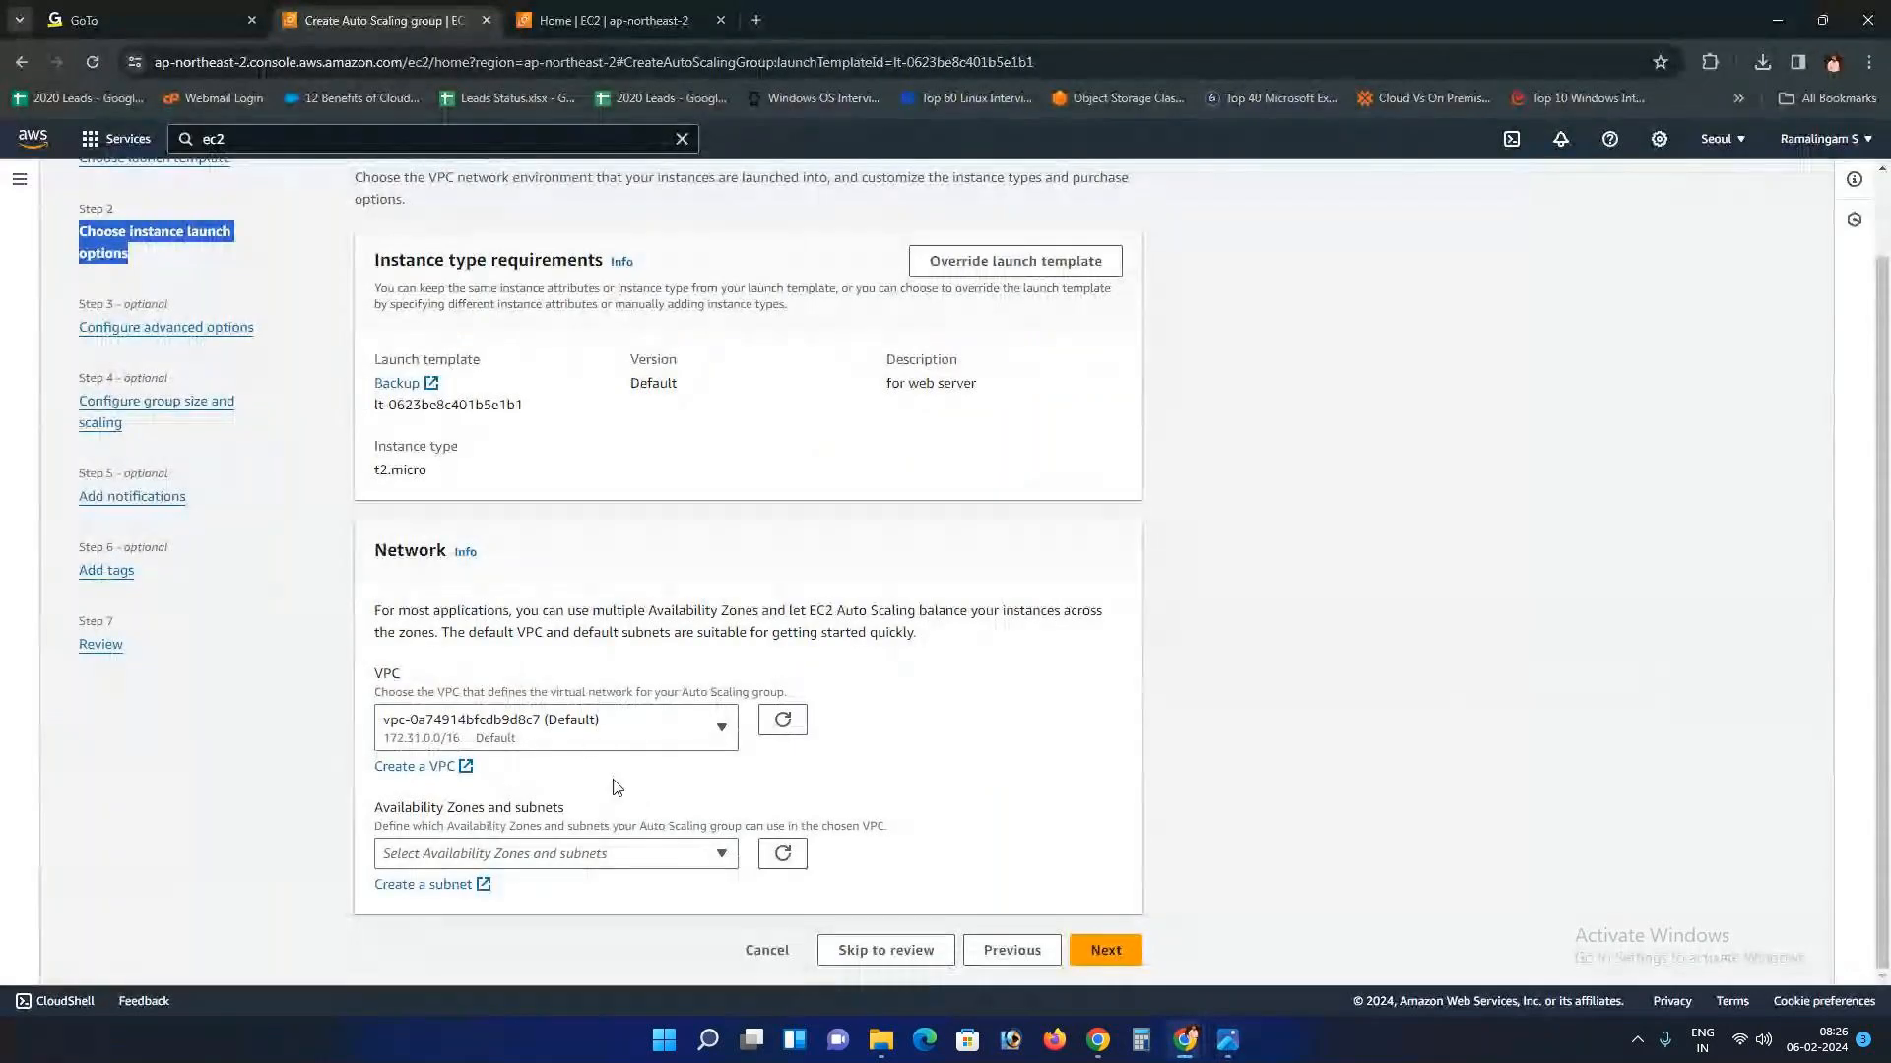
Step: Add the ap-northeast-2a, 2b and 2c subnets, then remove all three
left_click(577, 851)
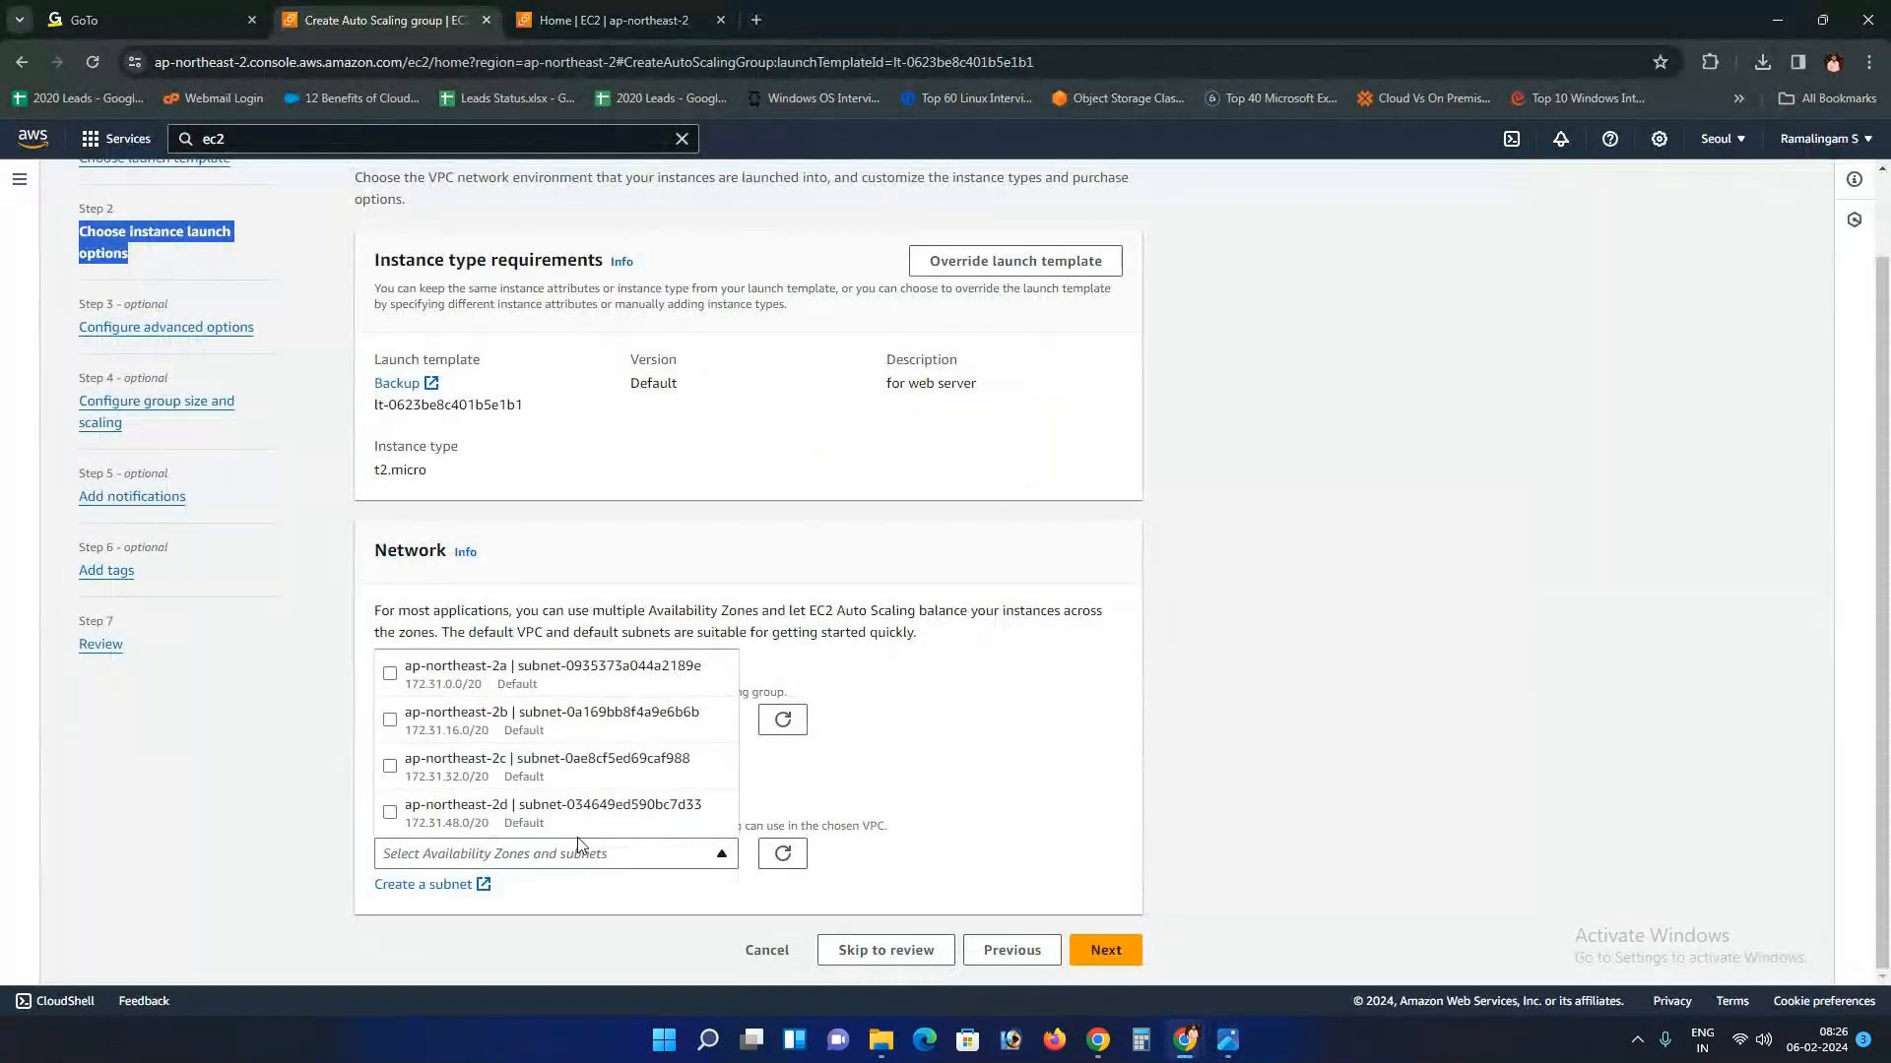
left_click(393, 686)
left_click(390, 720)
left_click(390, 766)
scroll(961, 761, "down", 1)
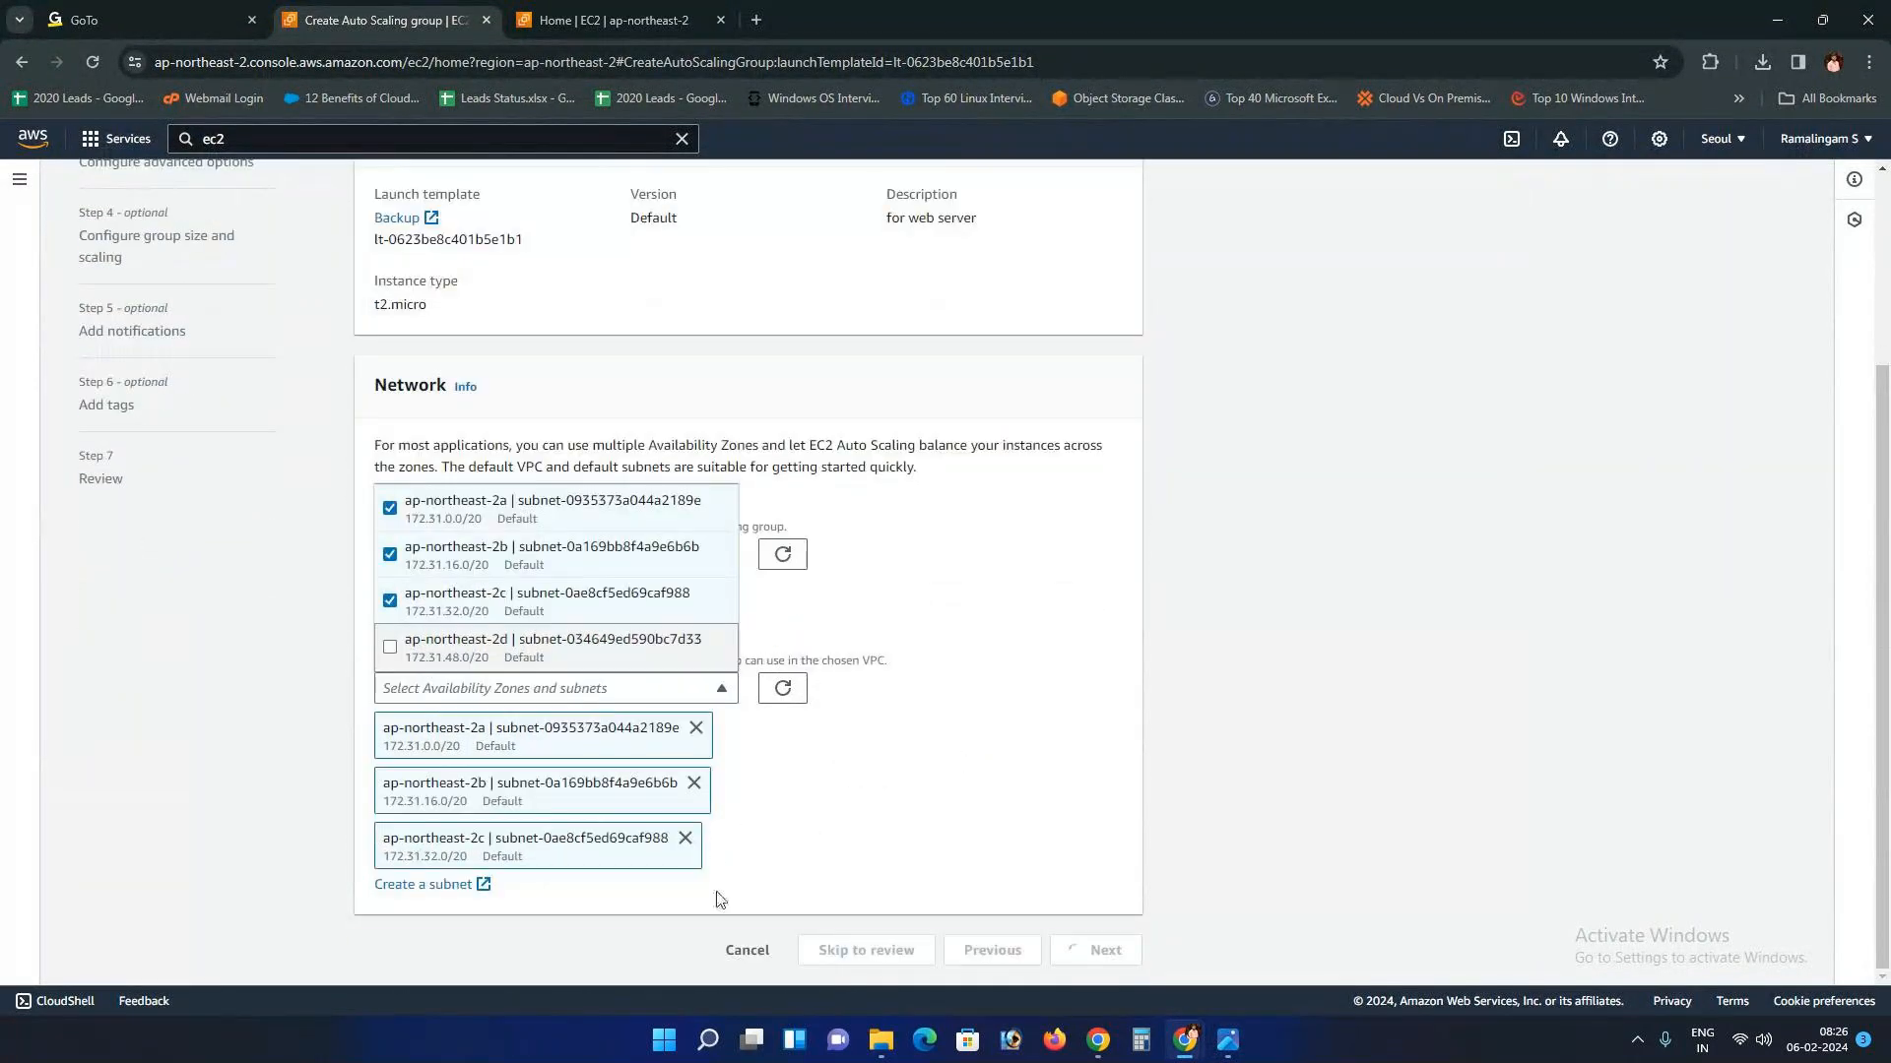
left_click(802, 767)
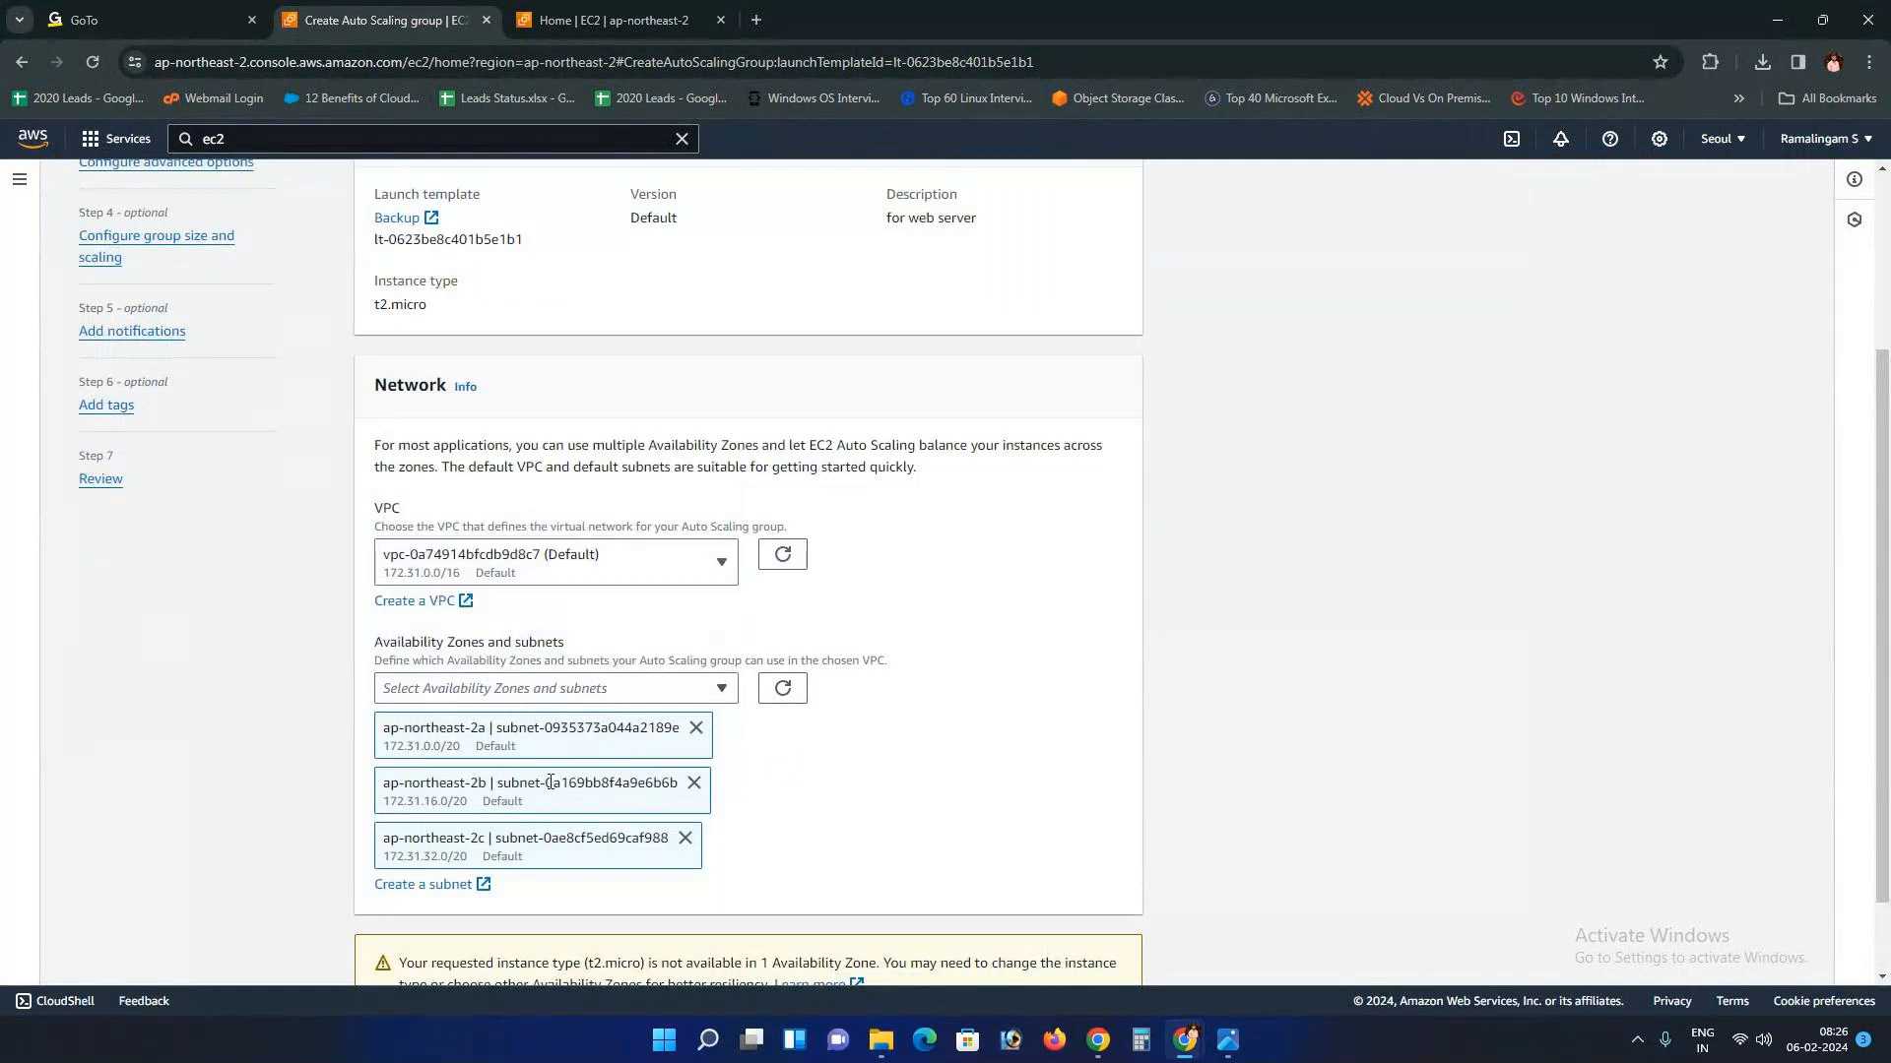
scroll(929, 788, "down", 1)
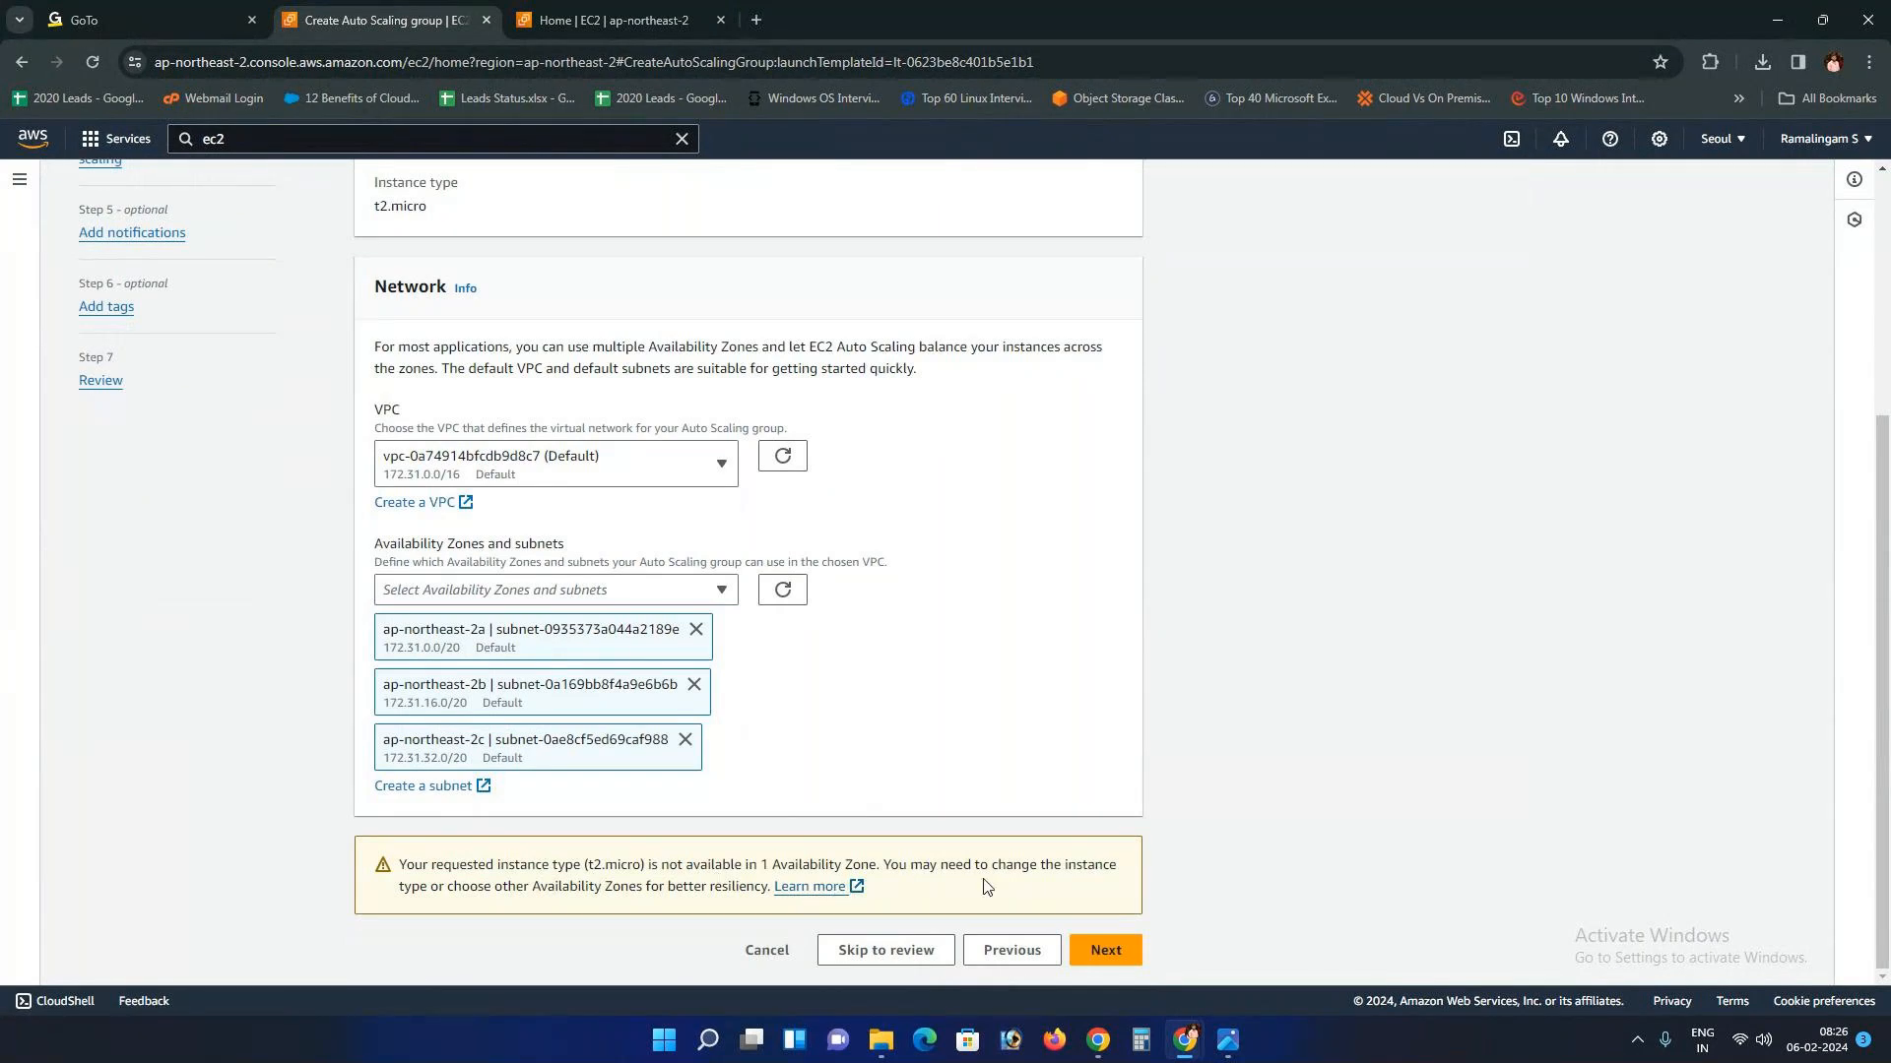
left_click(684, 740)
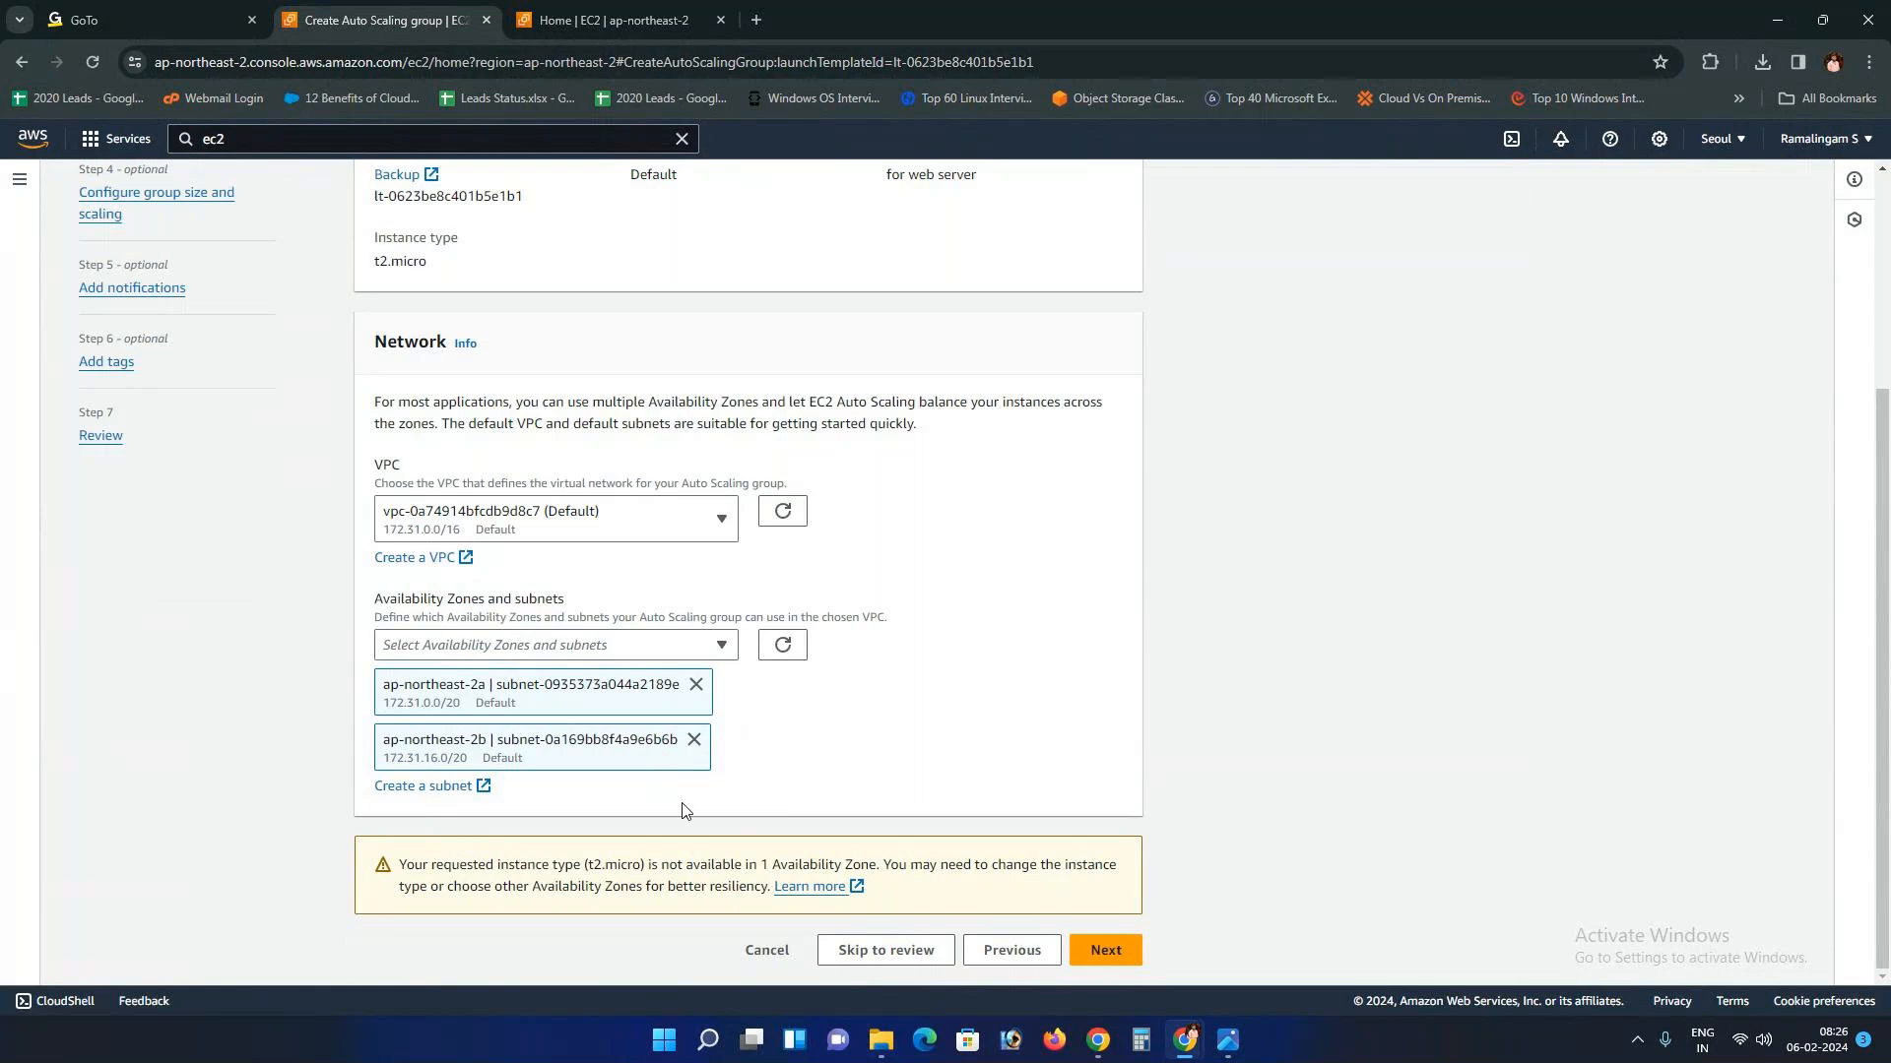
left_click(695, 685)
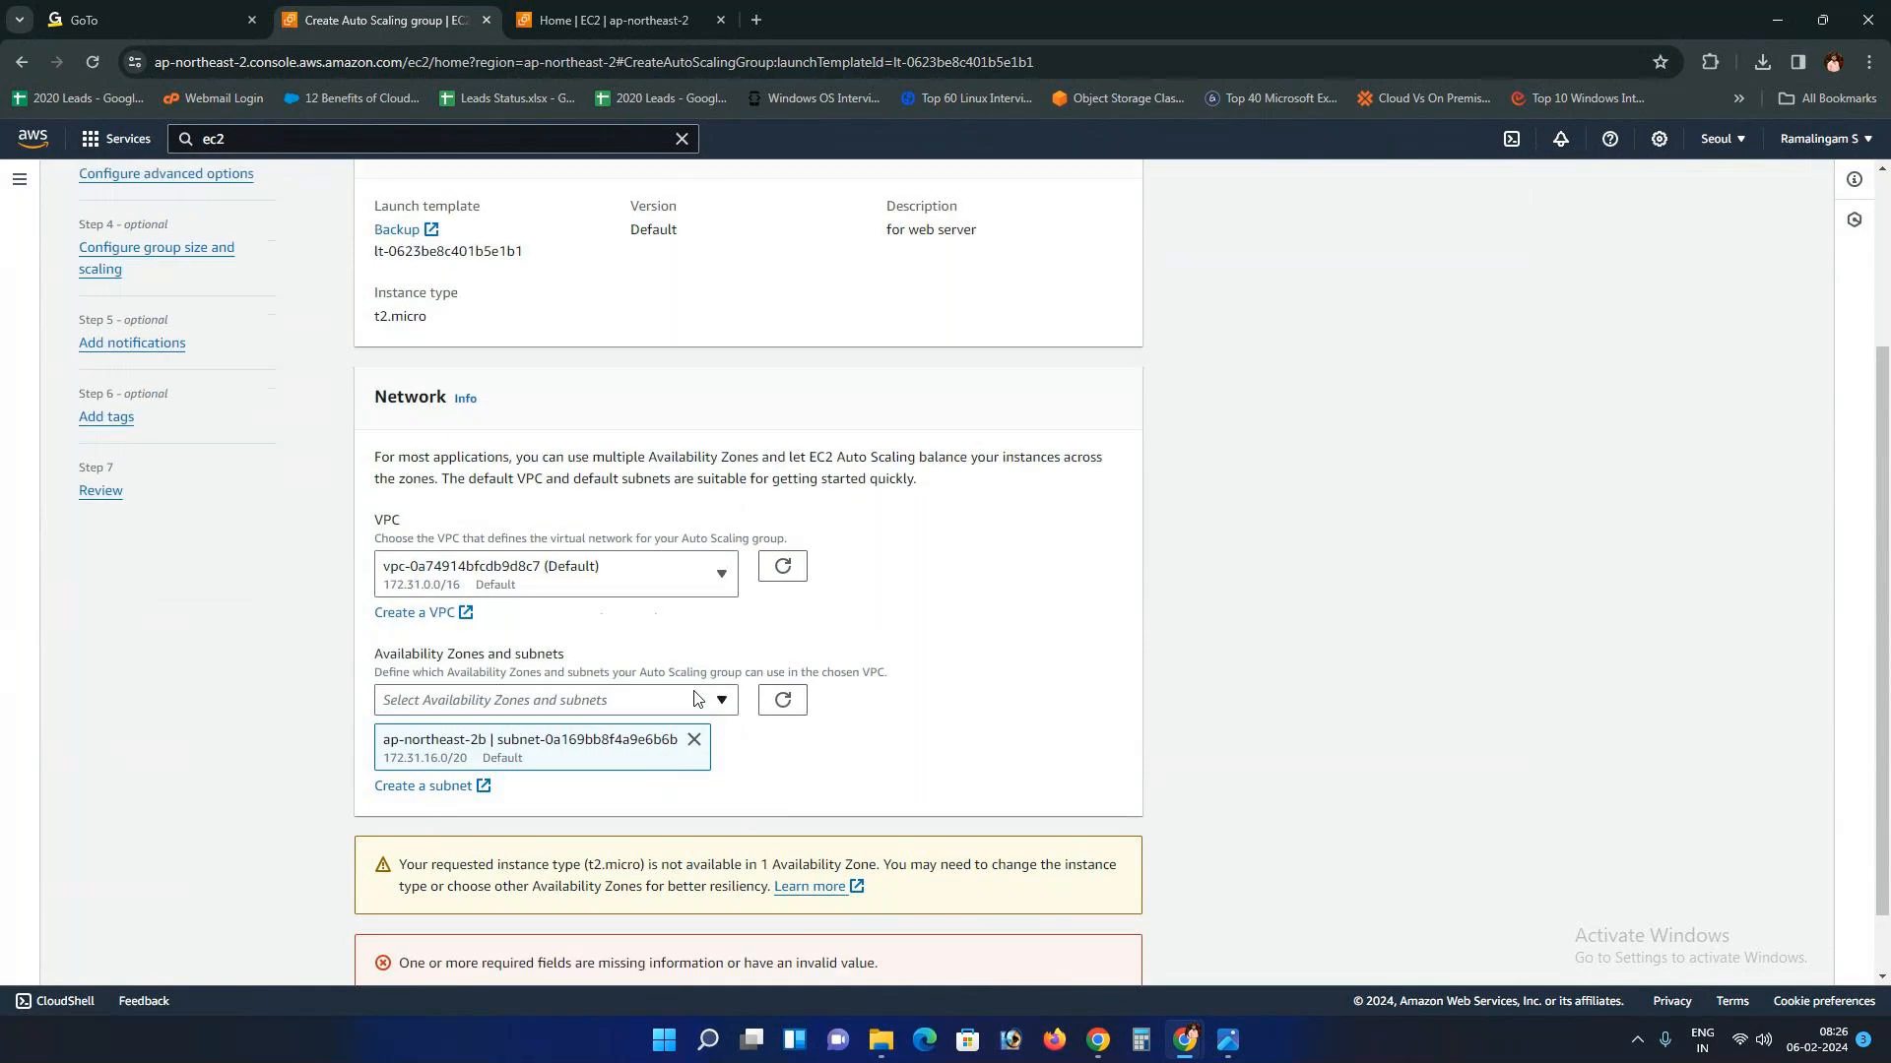
left_click(694, 686)
Step: Select only the ap-northeast-2a default subnet in the default VPC
left_click(711, 851)
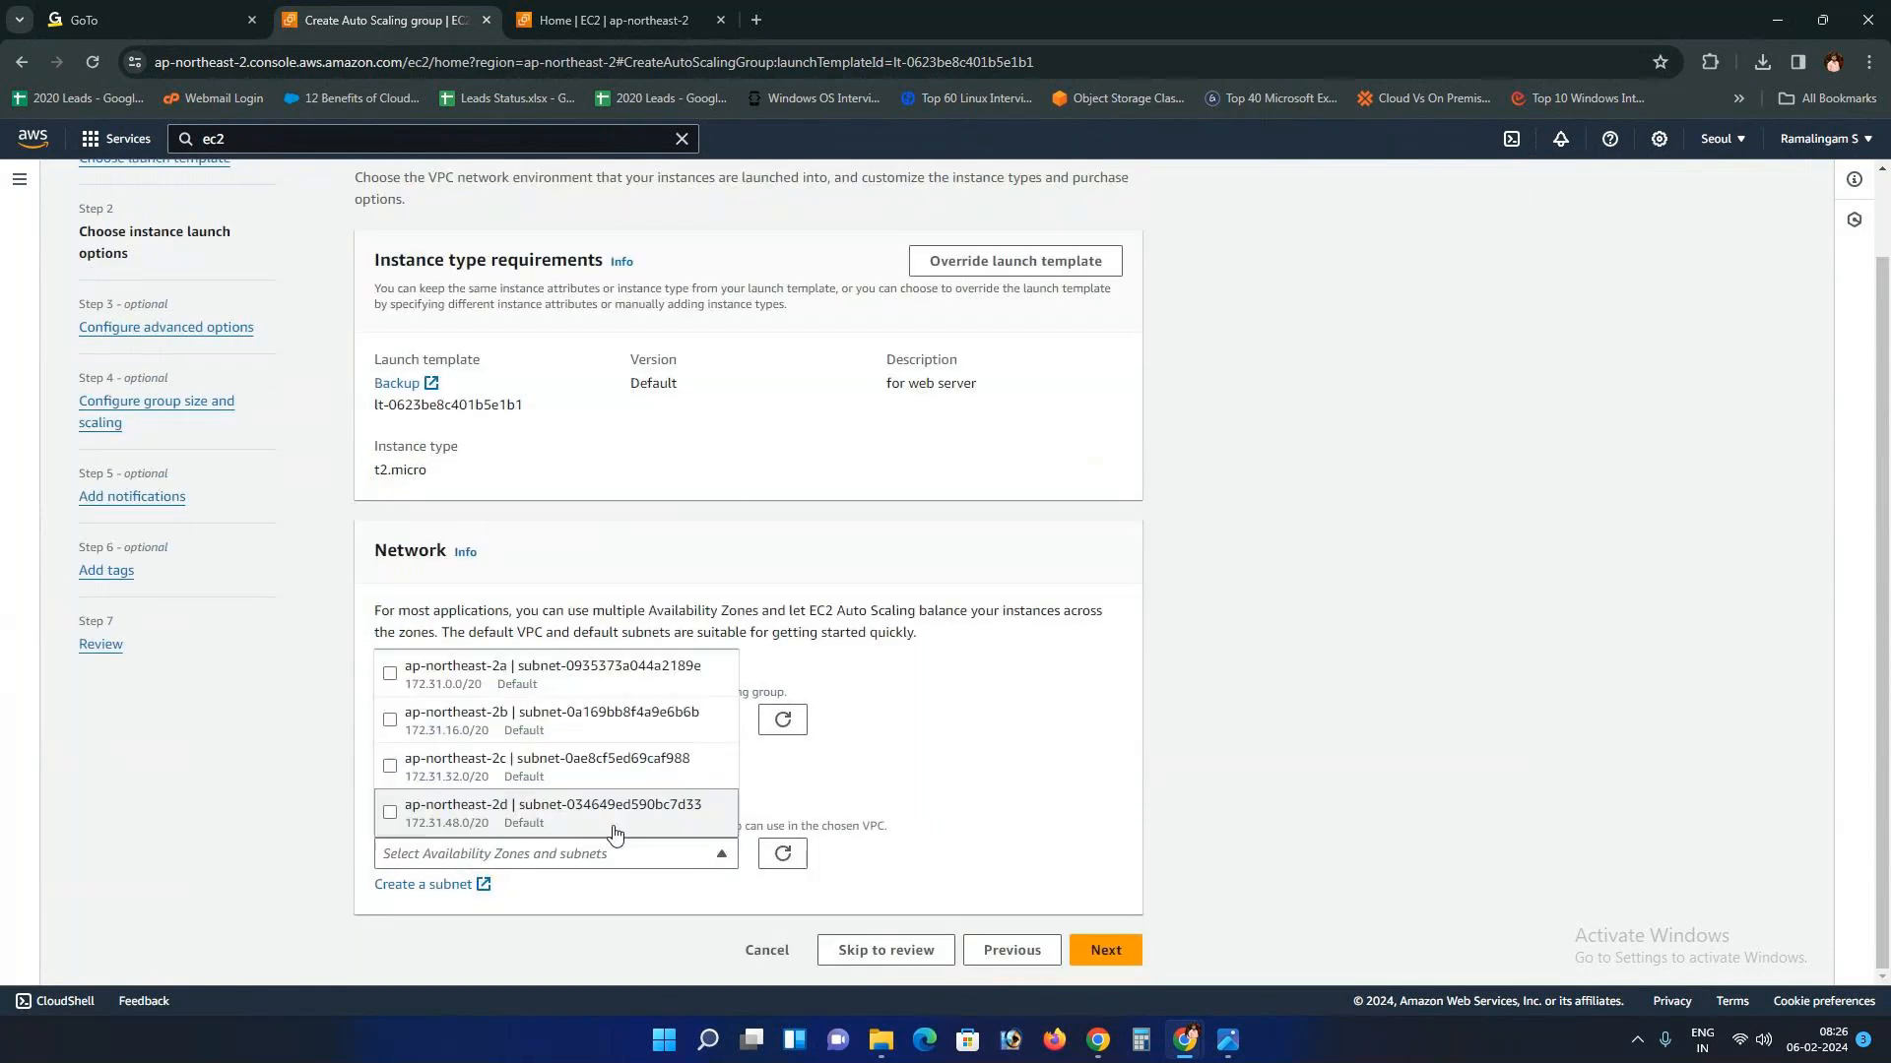
left_click(559, 720)
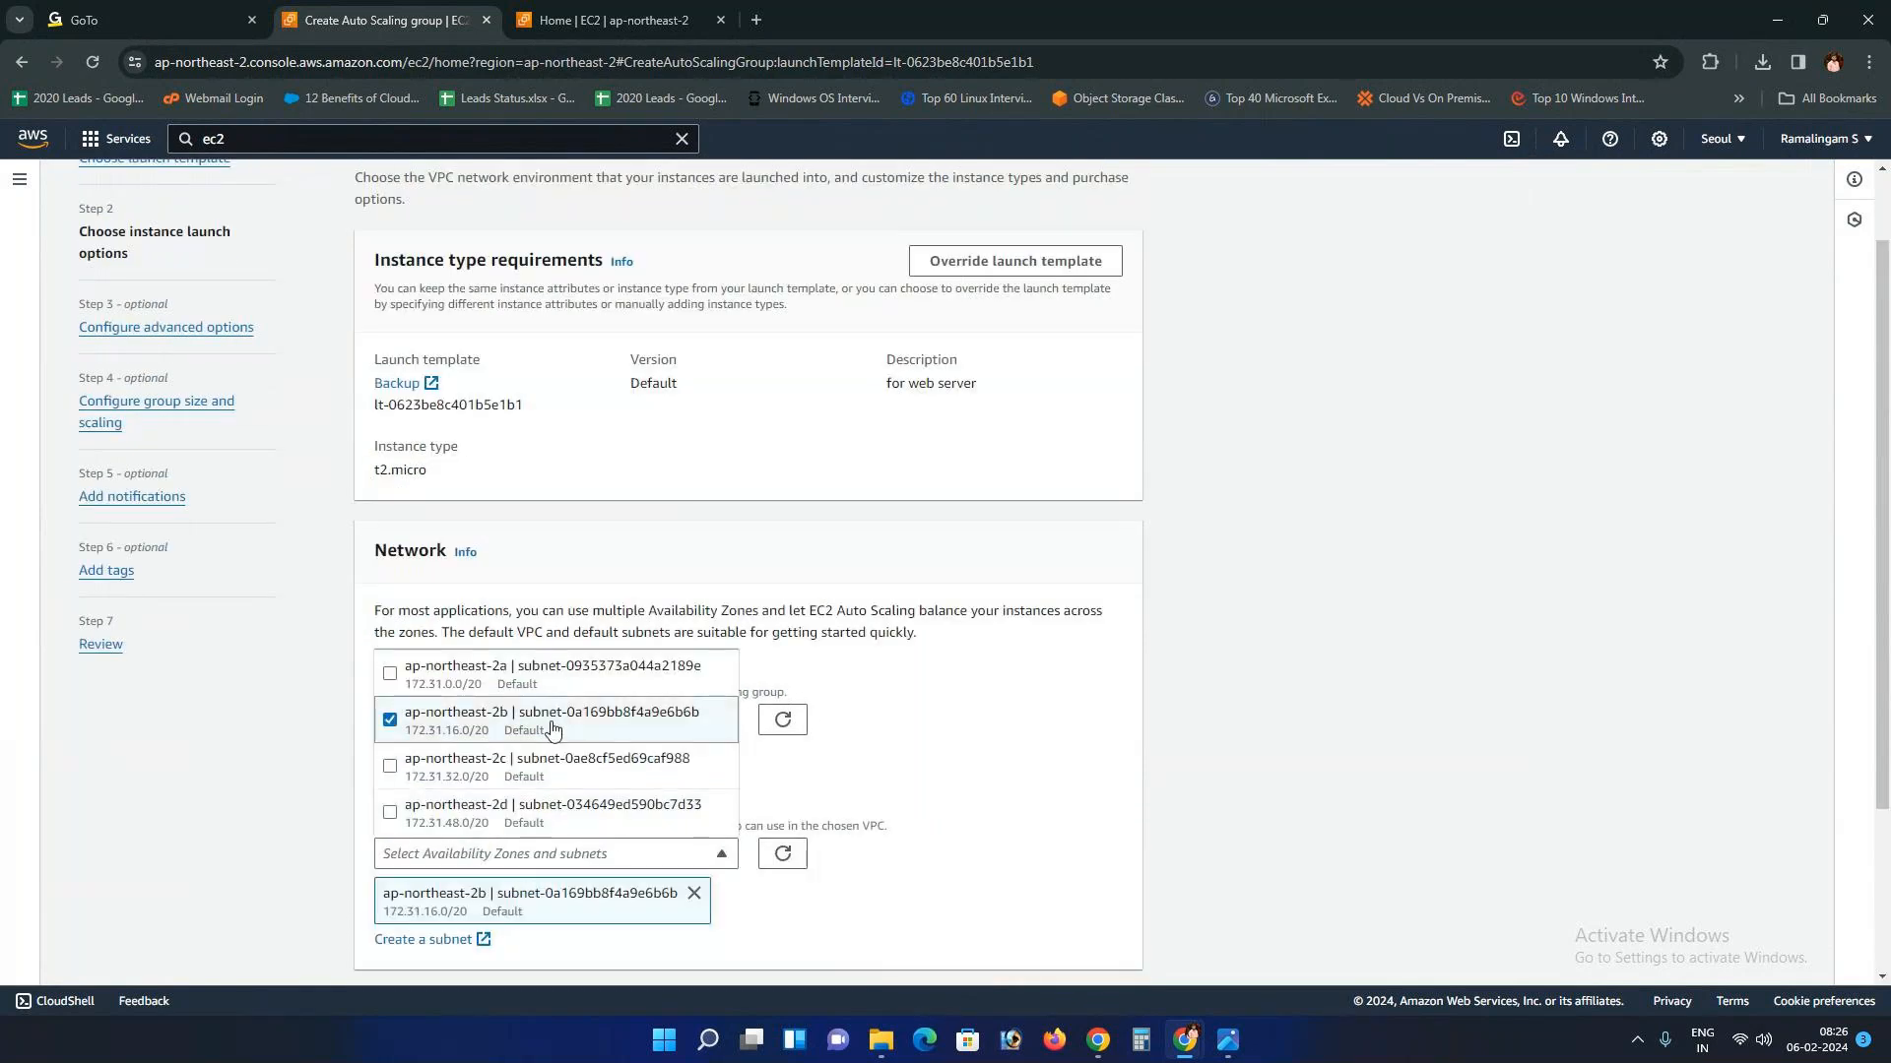
scroll(789, 746, "down", 2)
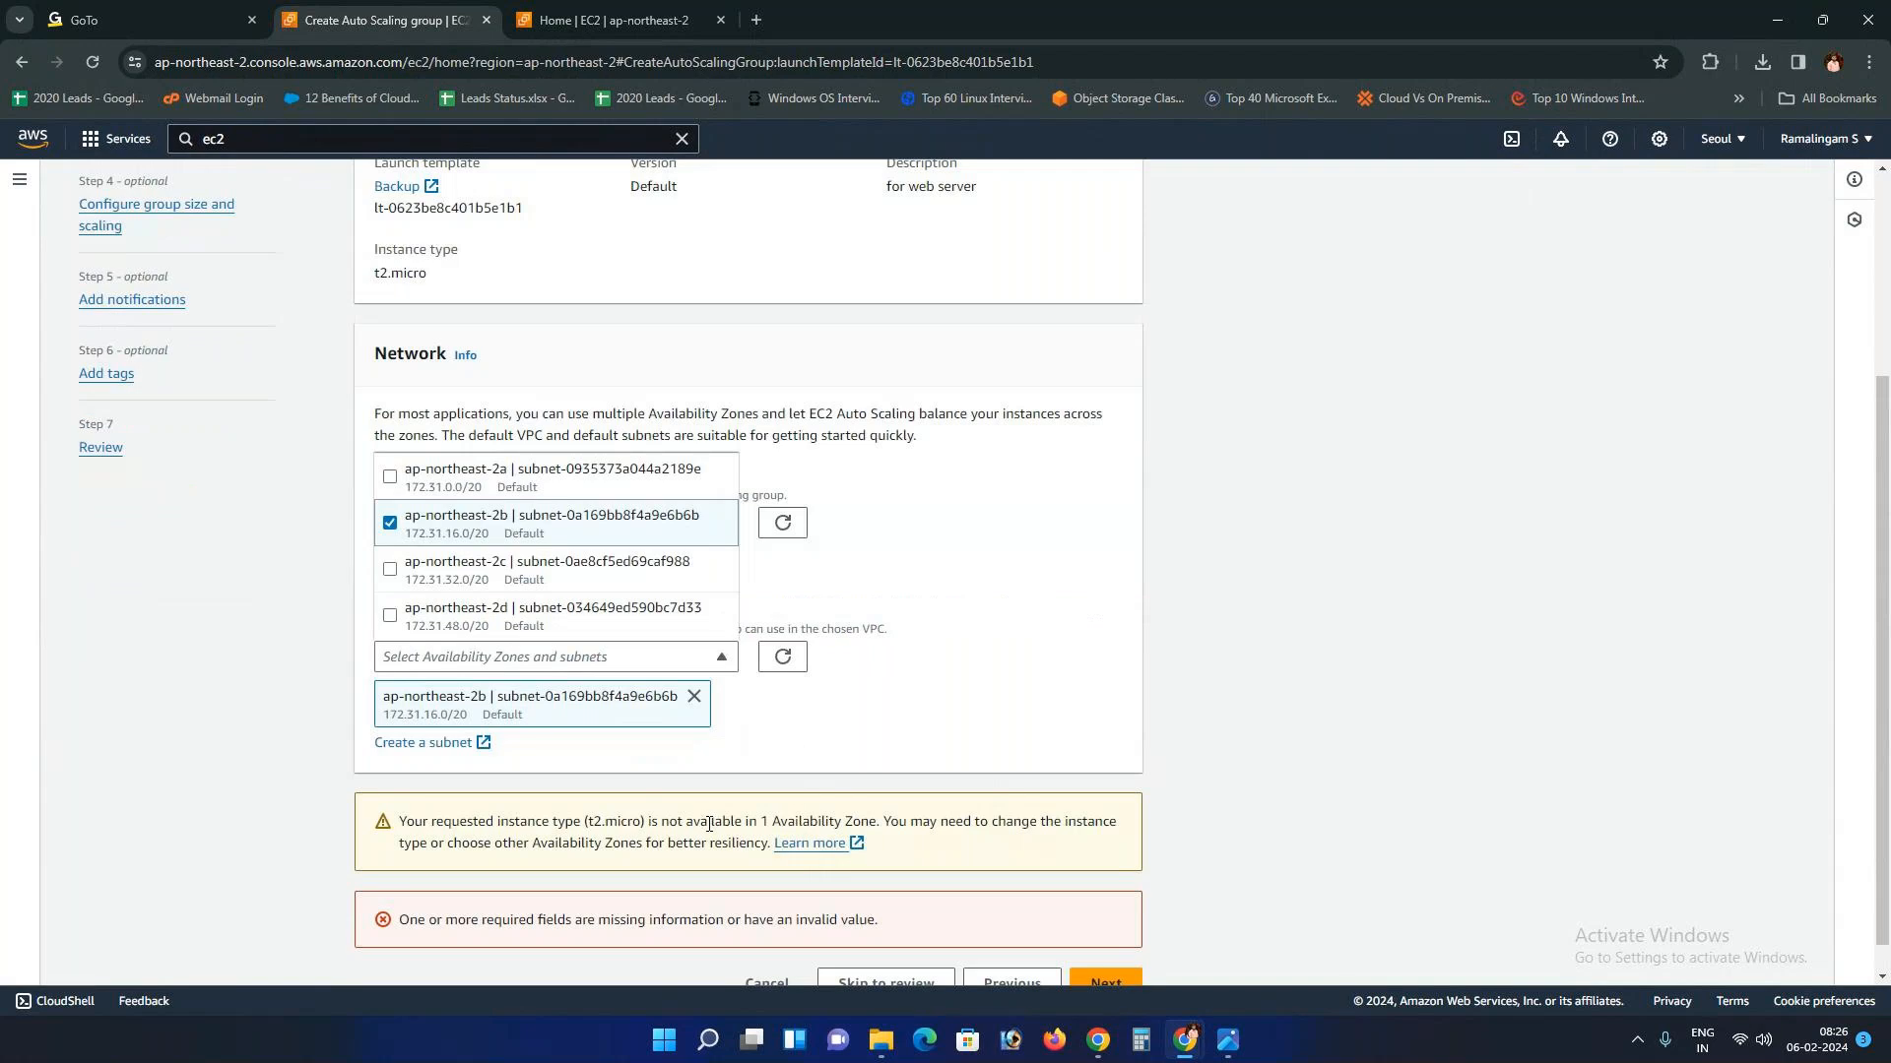
left_click(387, 526)
left_click(392, 674)
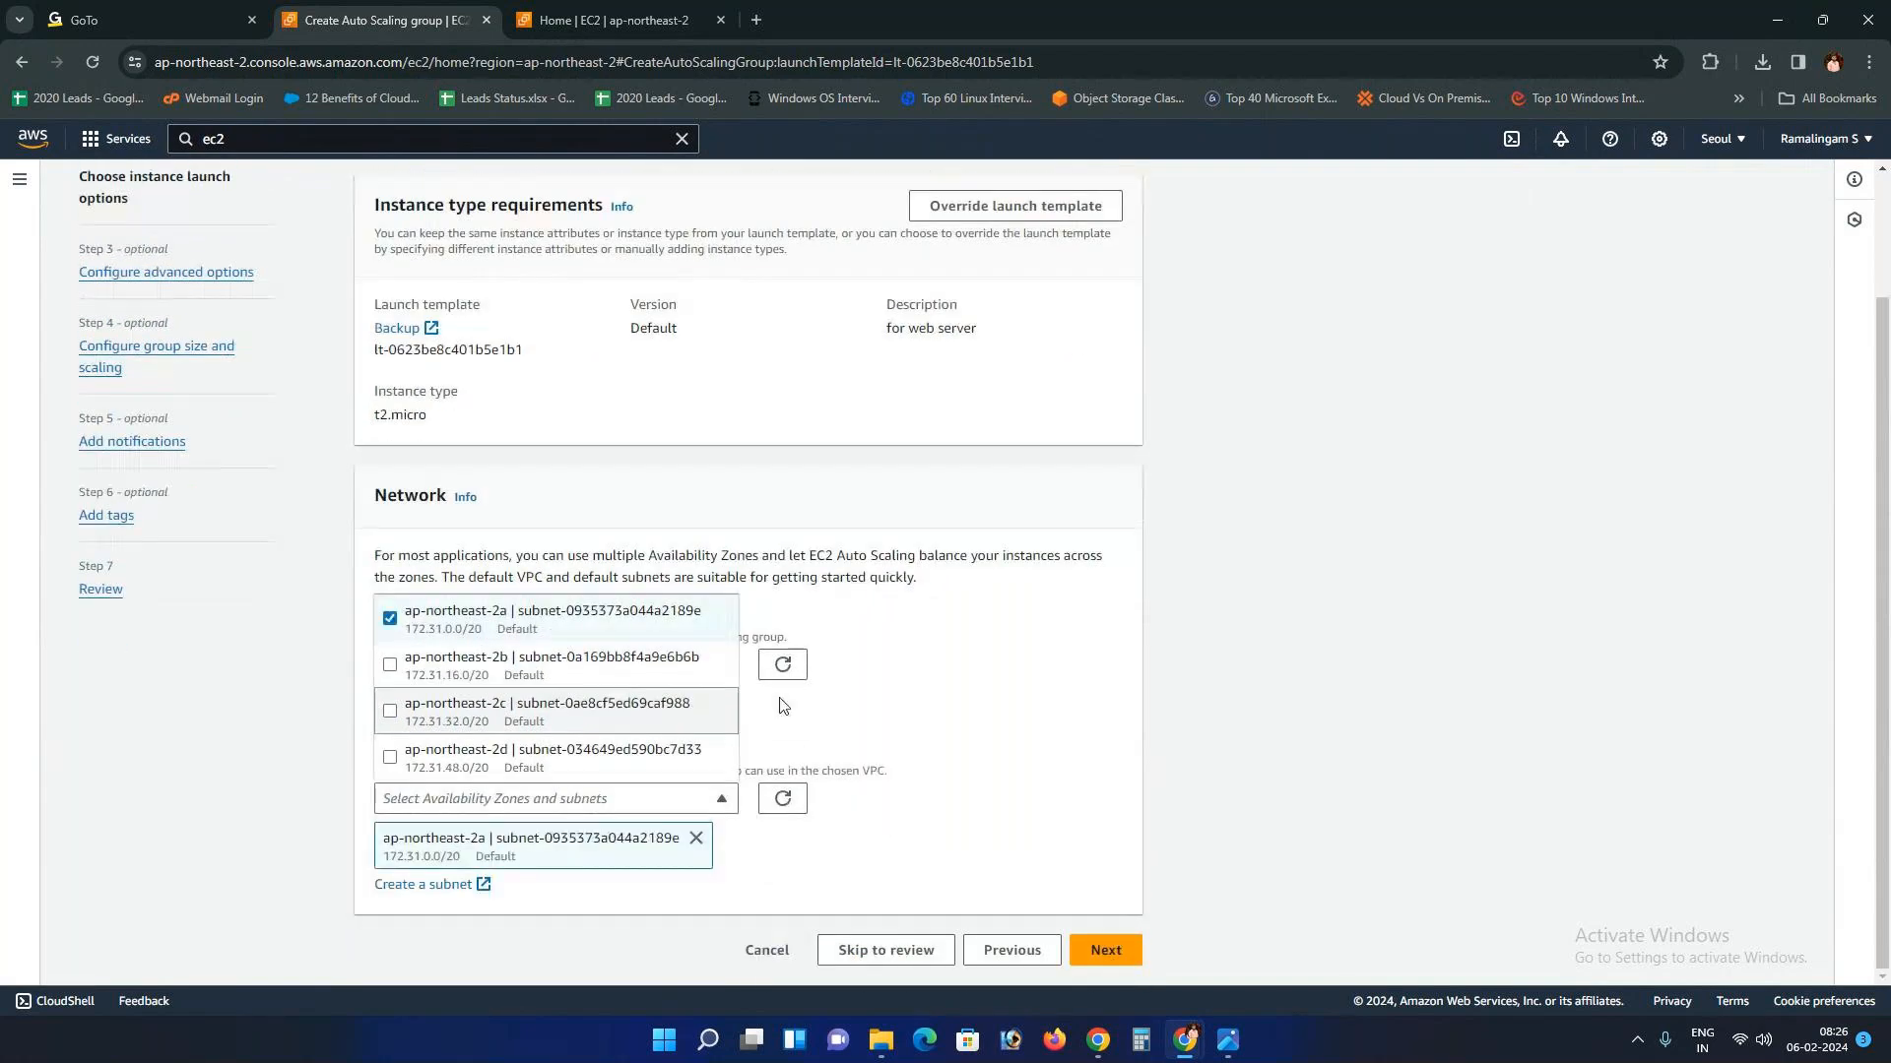
left_click(896, 701)
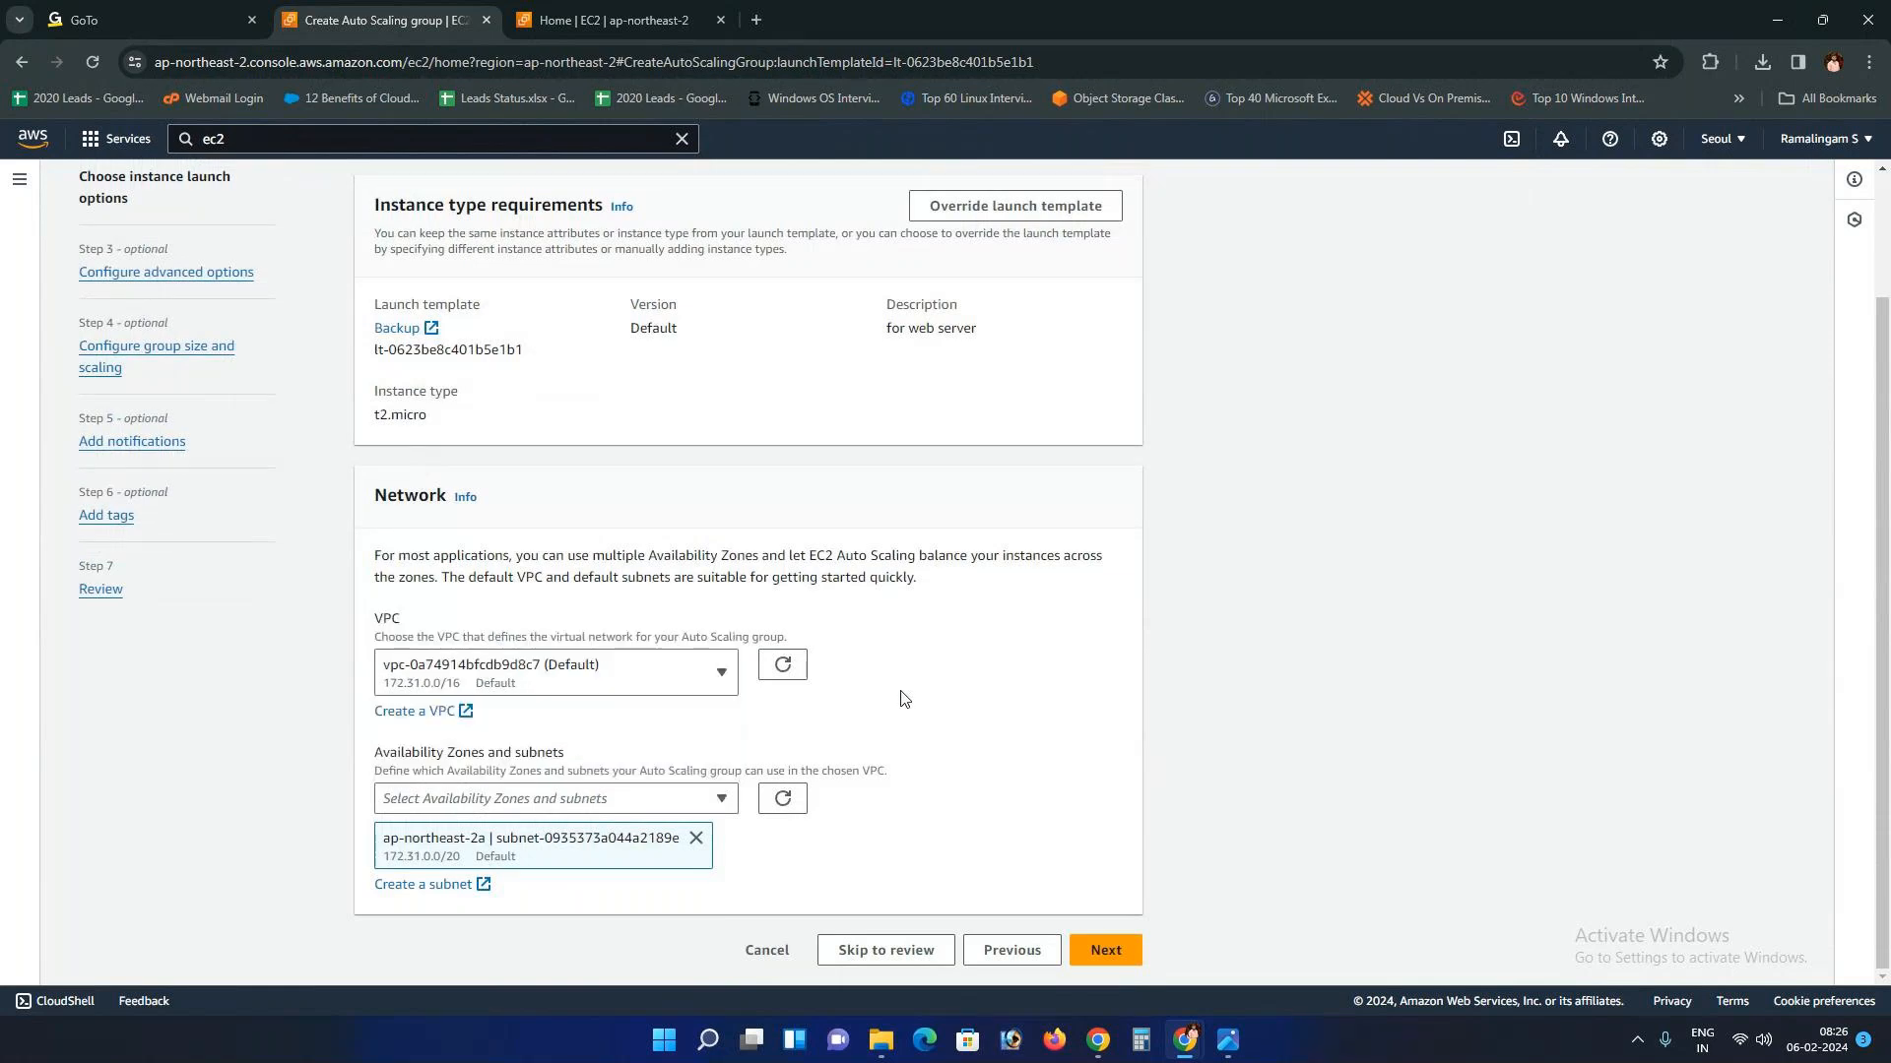
left_click(678, 800)
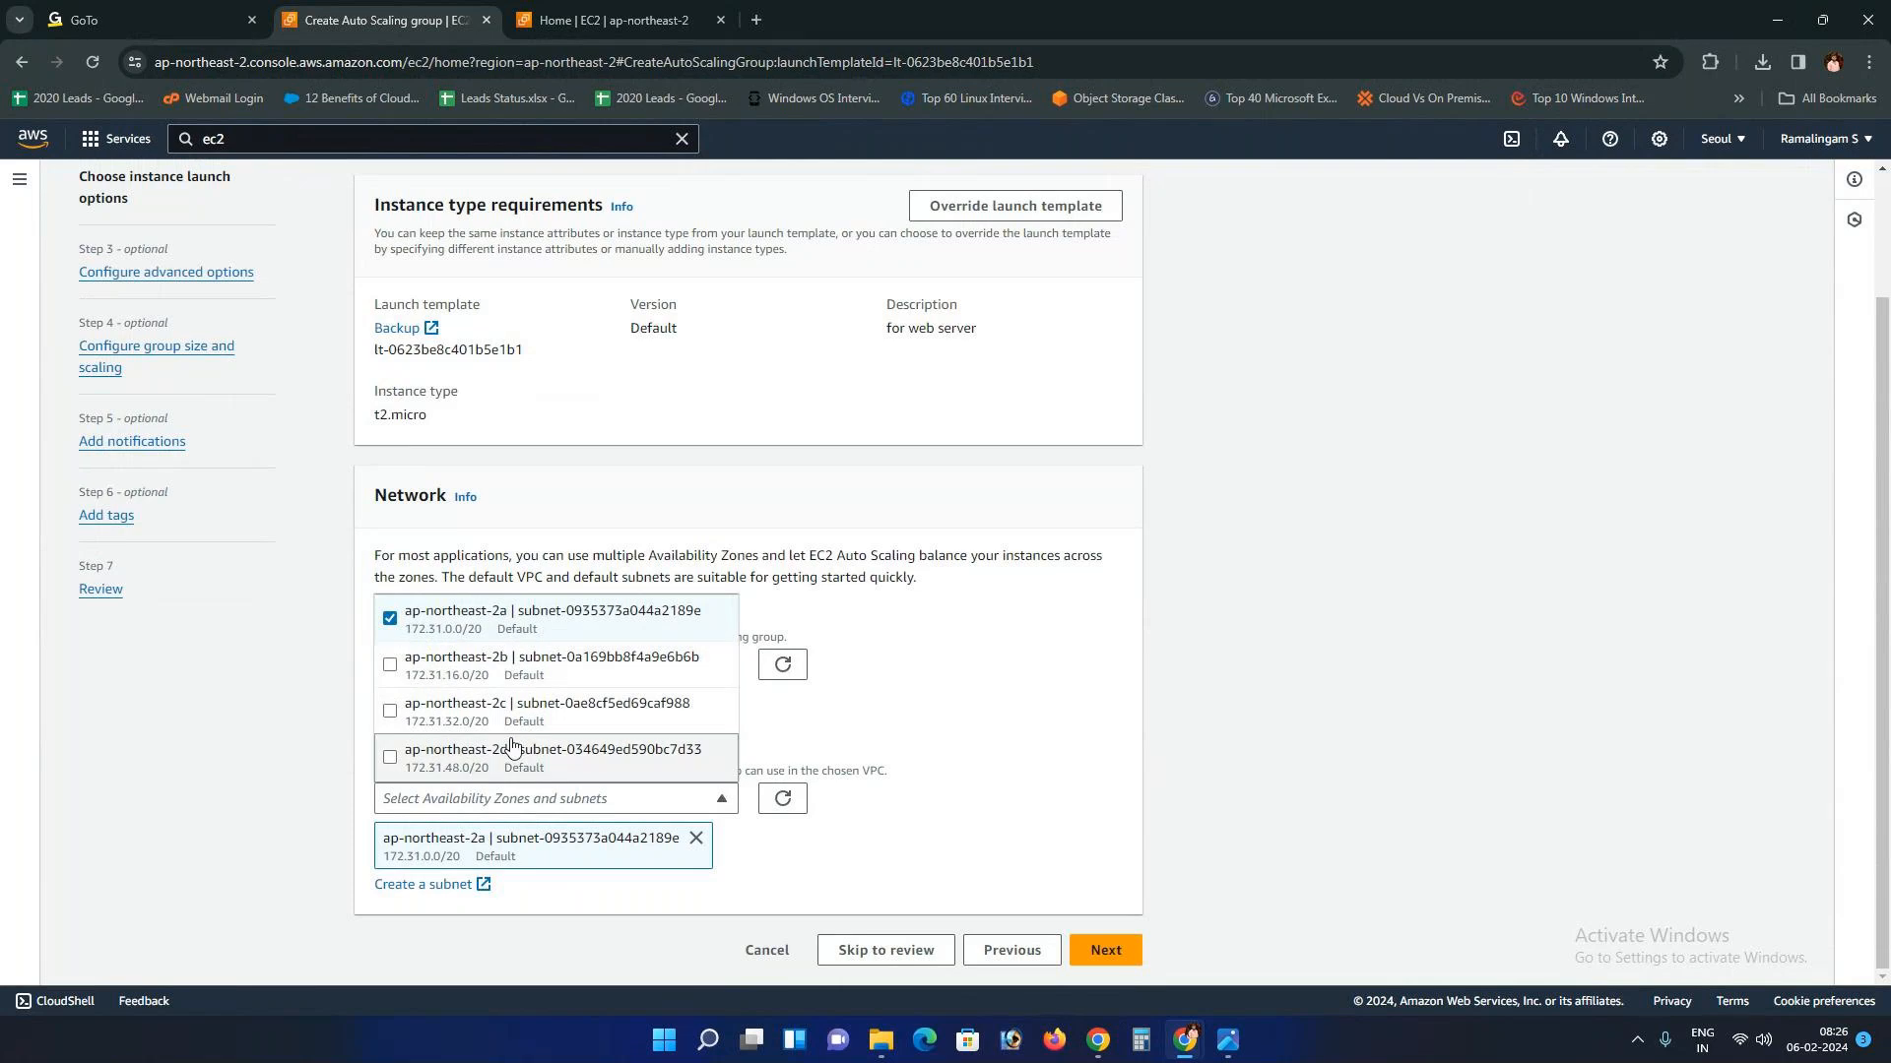
left_click(923, 747)
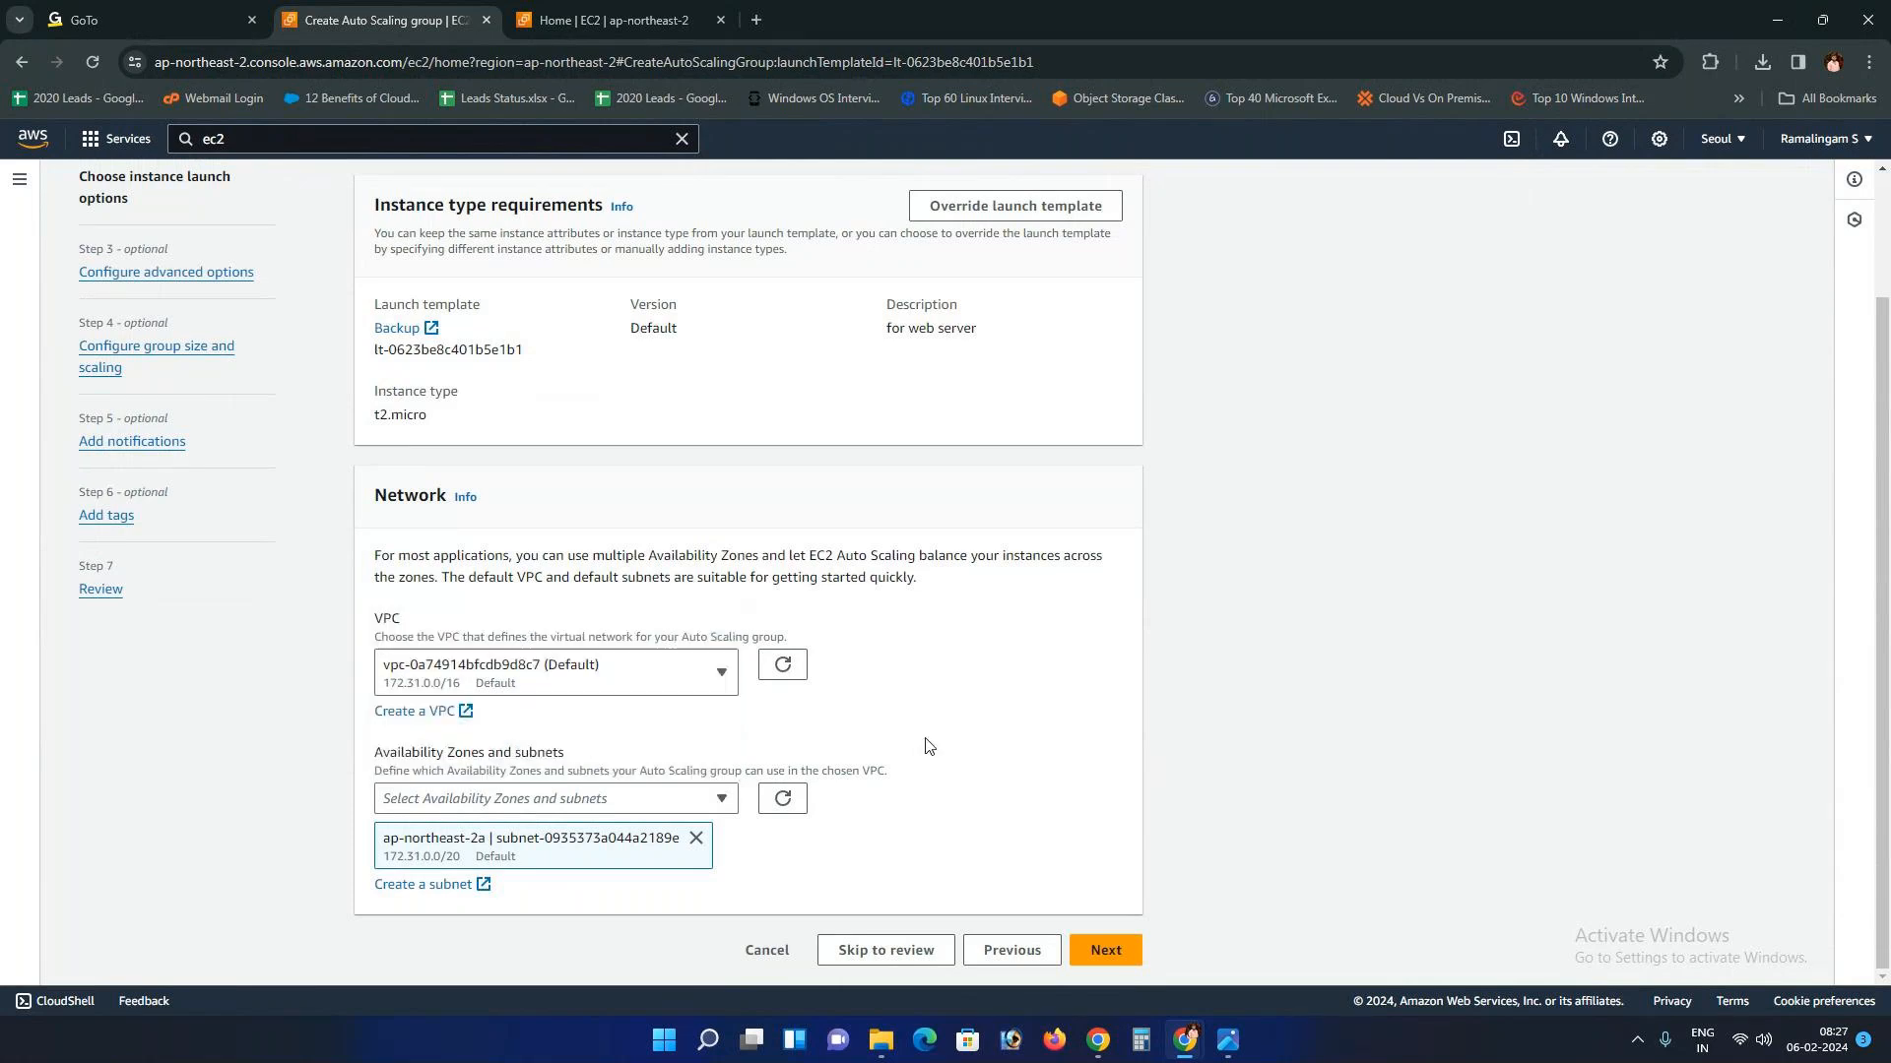
Step: Move to the Configure advanced options step, checking the Autoscaling.png diagram
left_click(1108, 950)
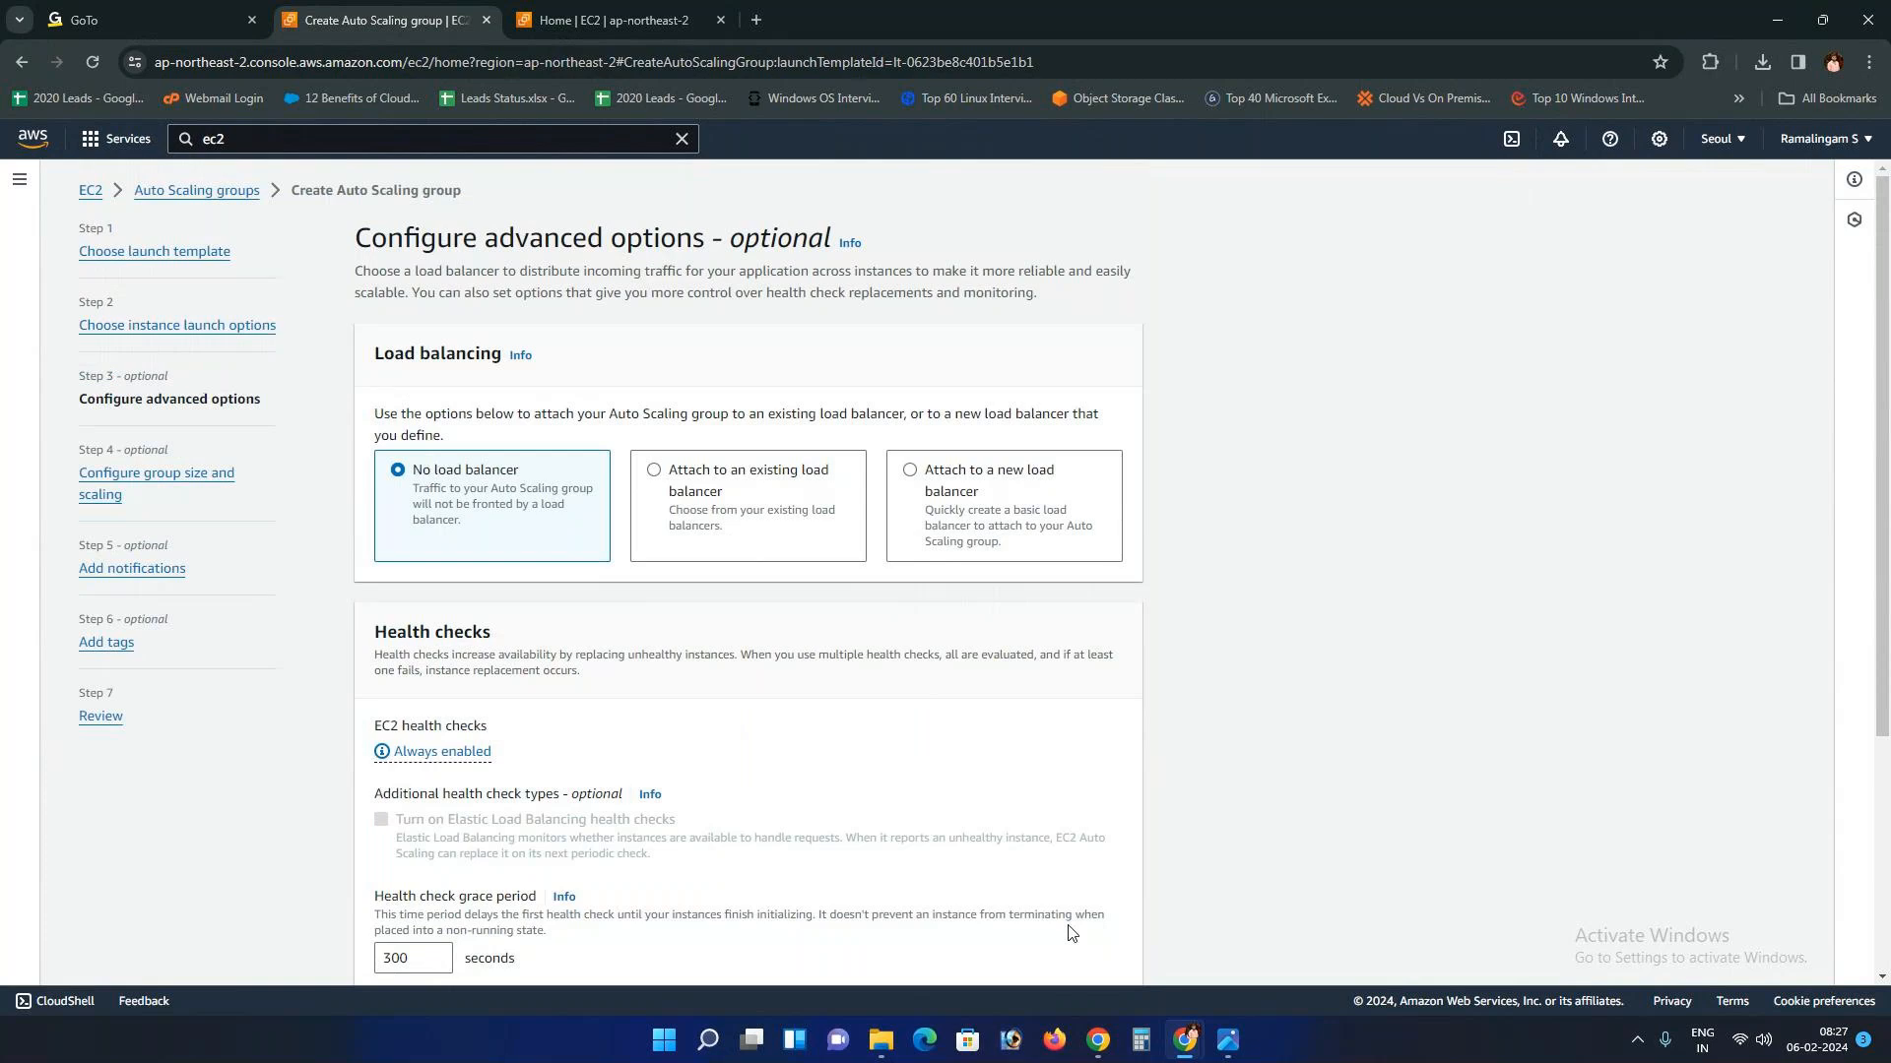
scroll(528, 545, "down", 3)
left_click(1227, 1039)
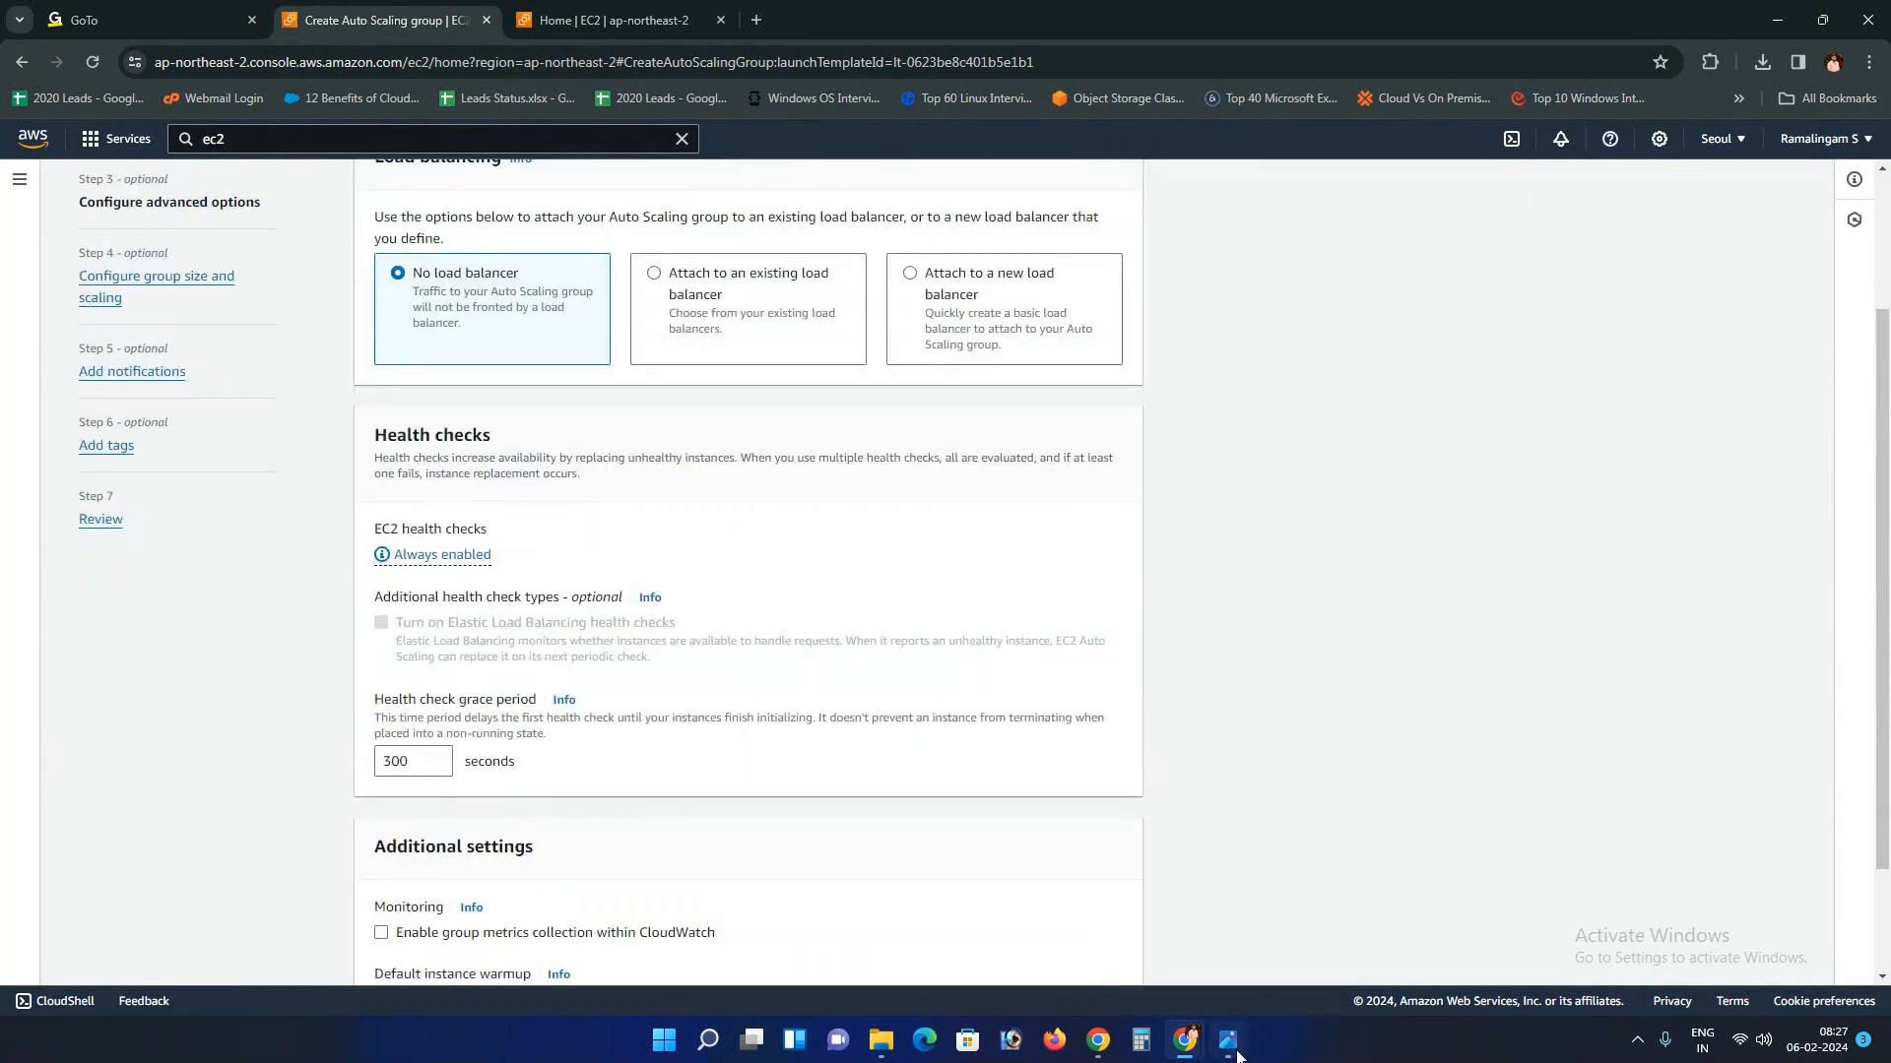
mouse_move(1185, 1039)
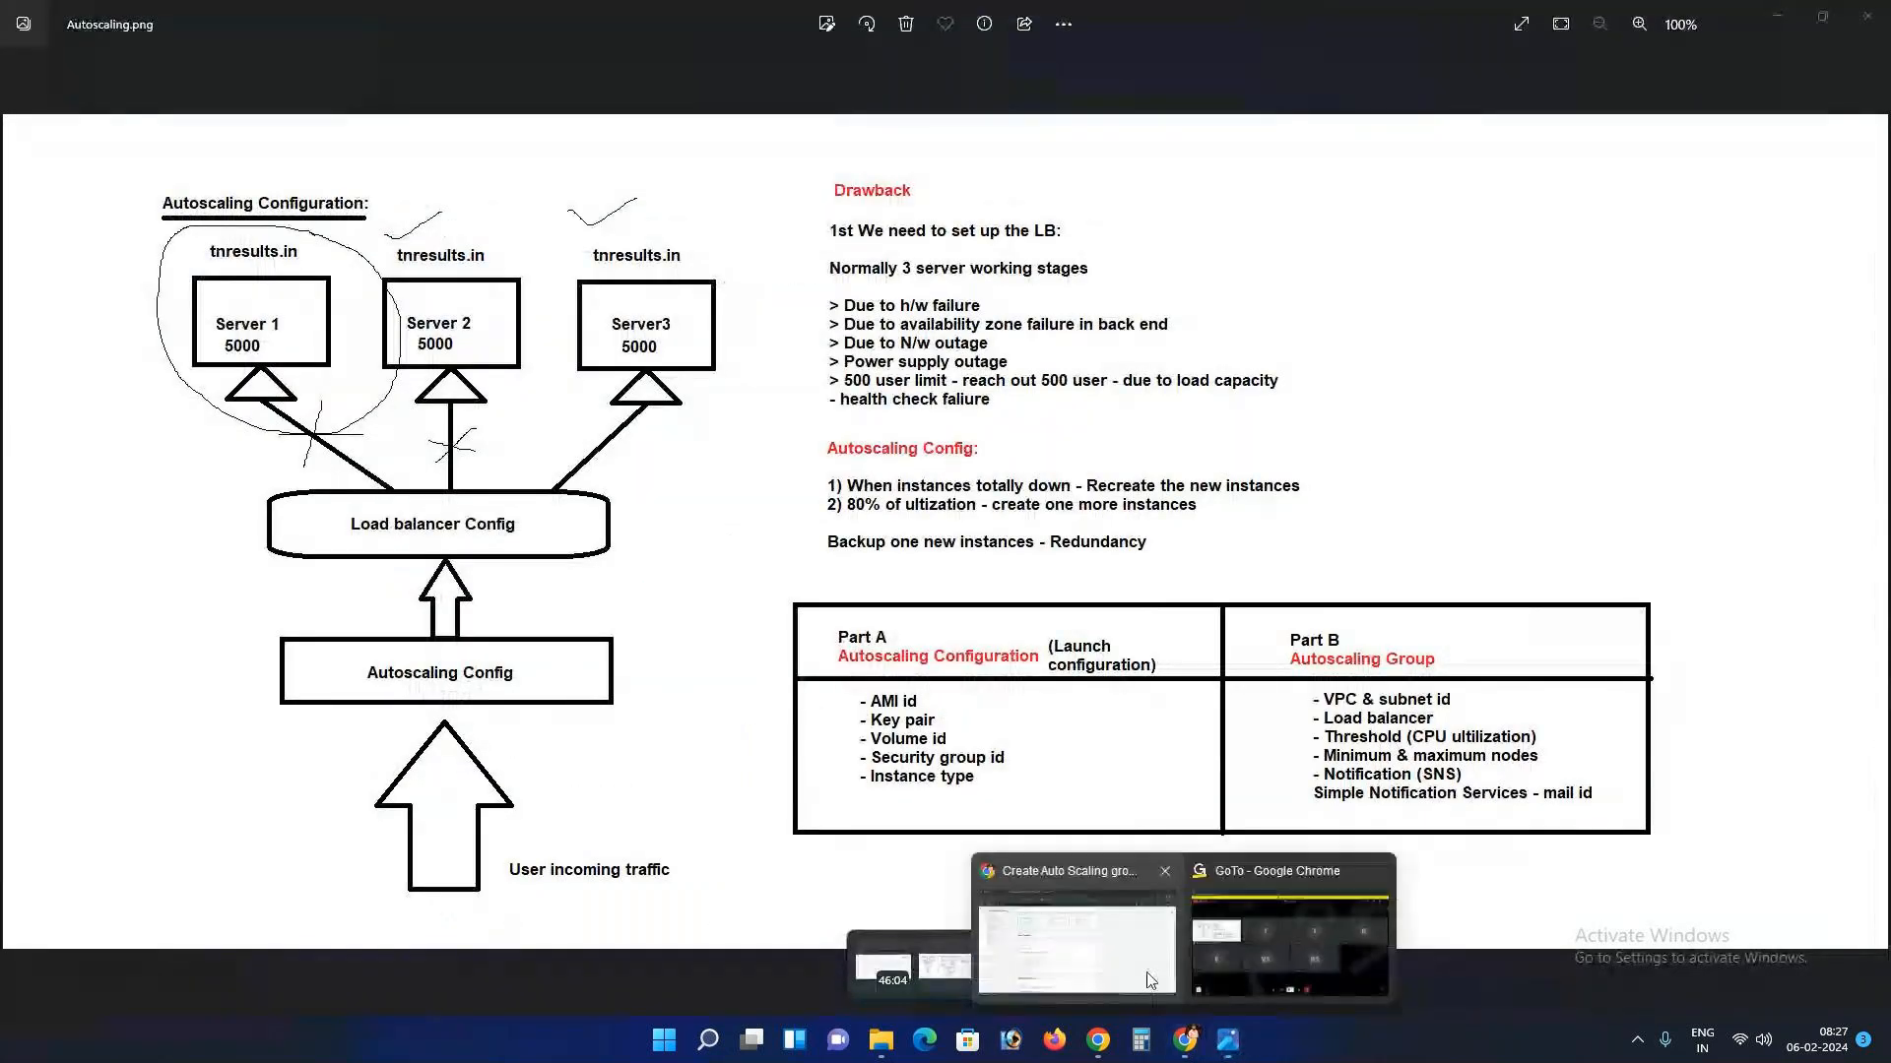
left_click(1146, 972)
scroll(630, 565, "up", 2)
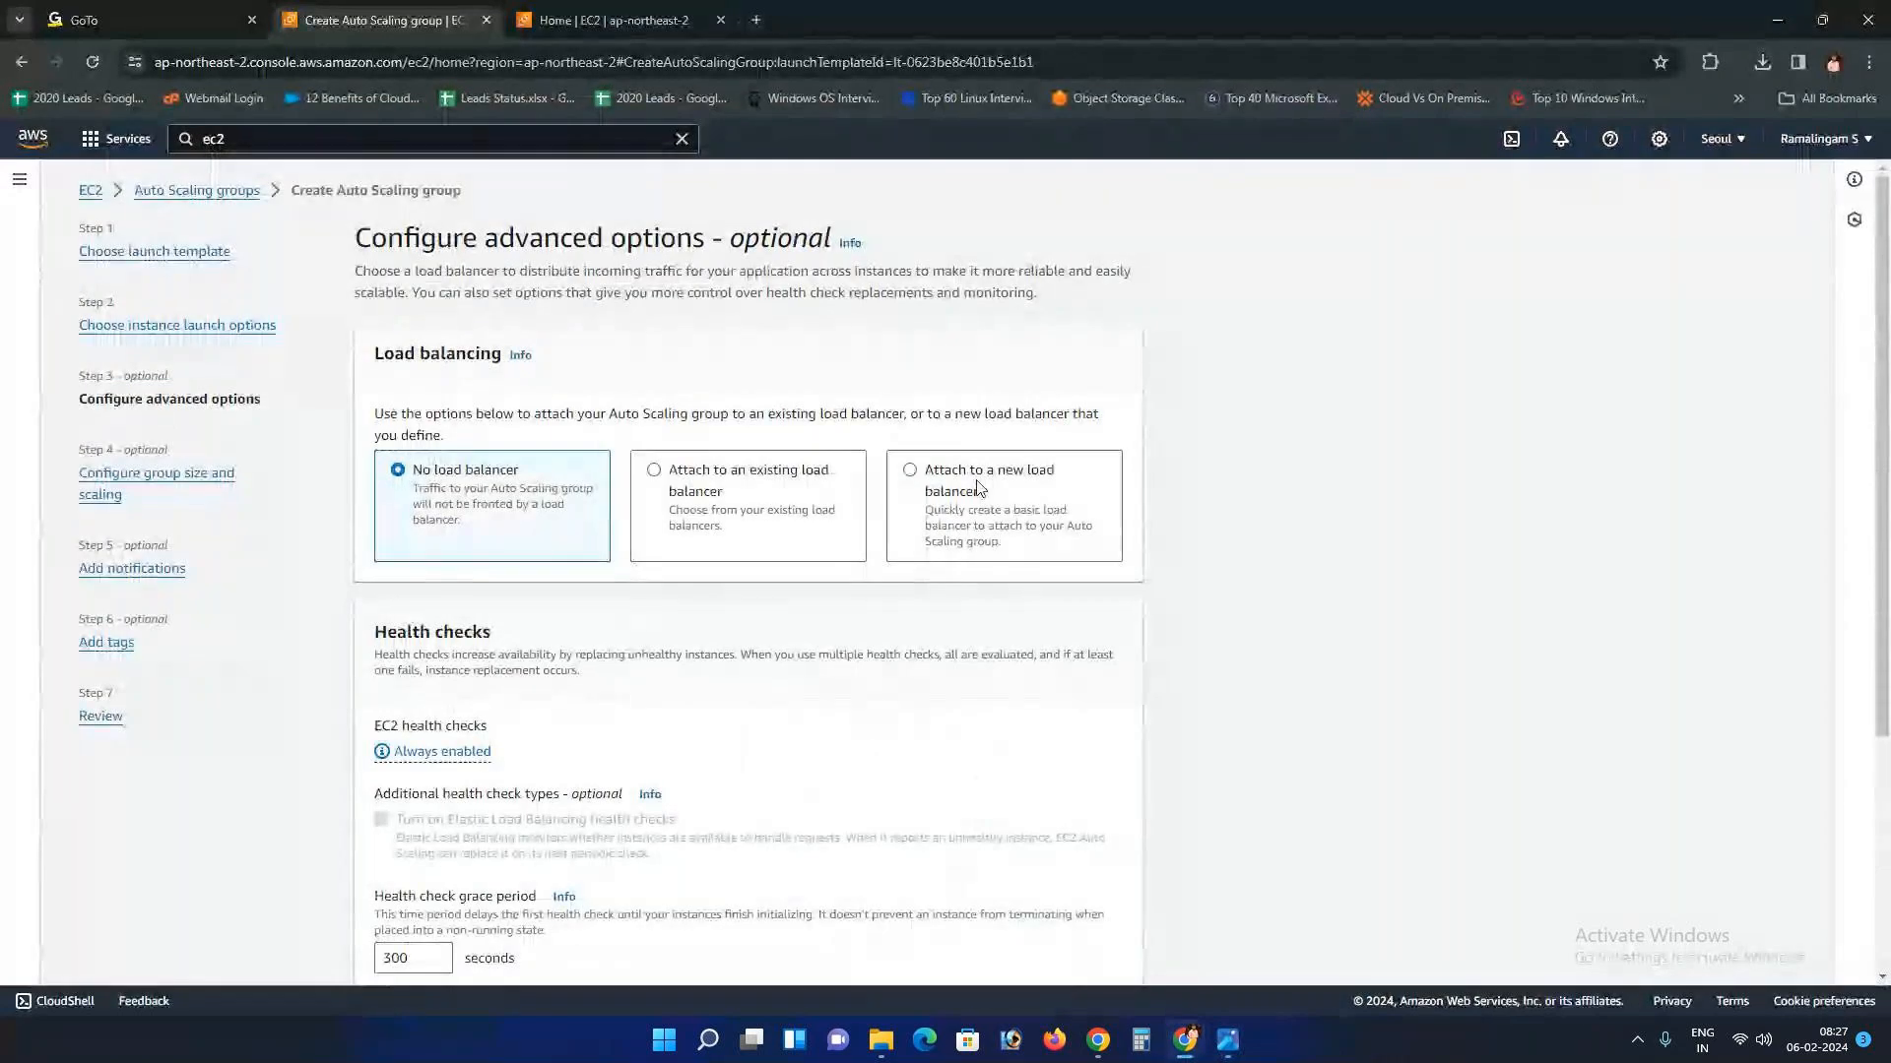
Step: Explore the existing load balancer options (target groups, Classic Load Balancers) and new load balancer settings
left_click(655, 472)
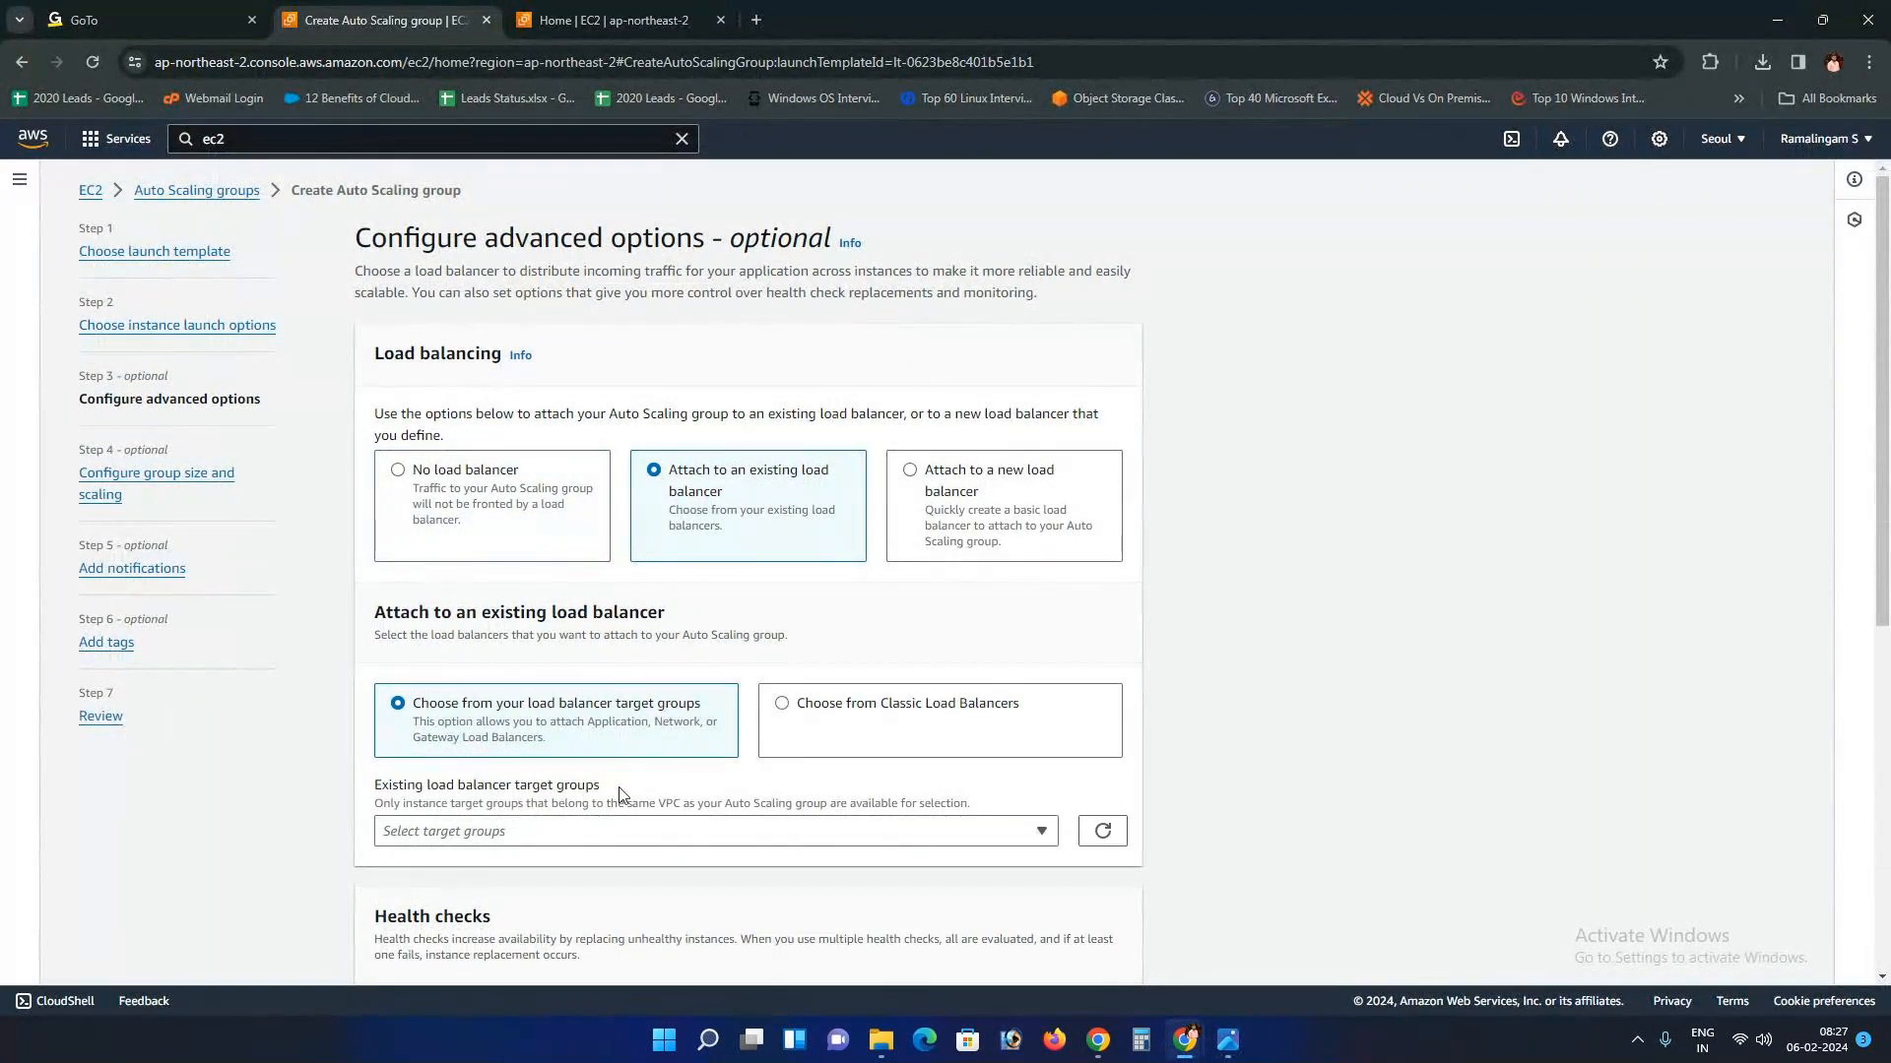
left_click(617, 830)
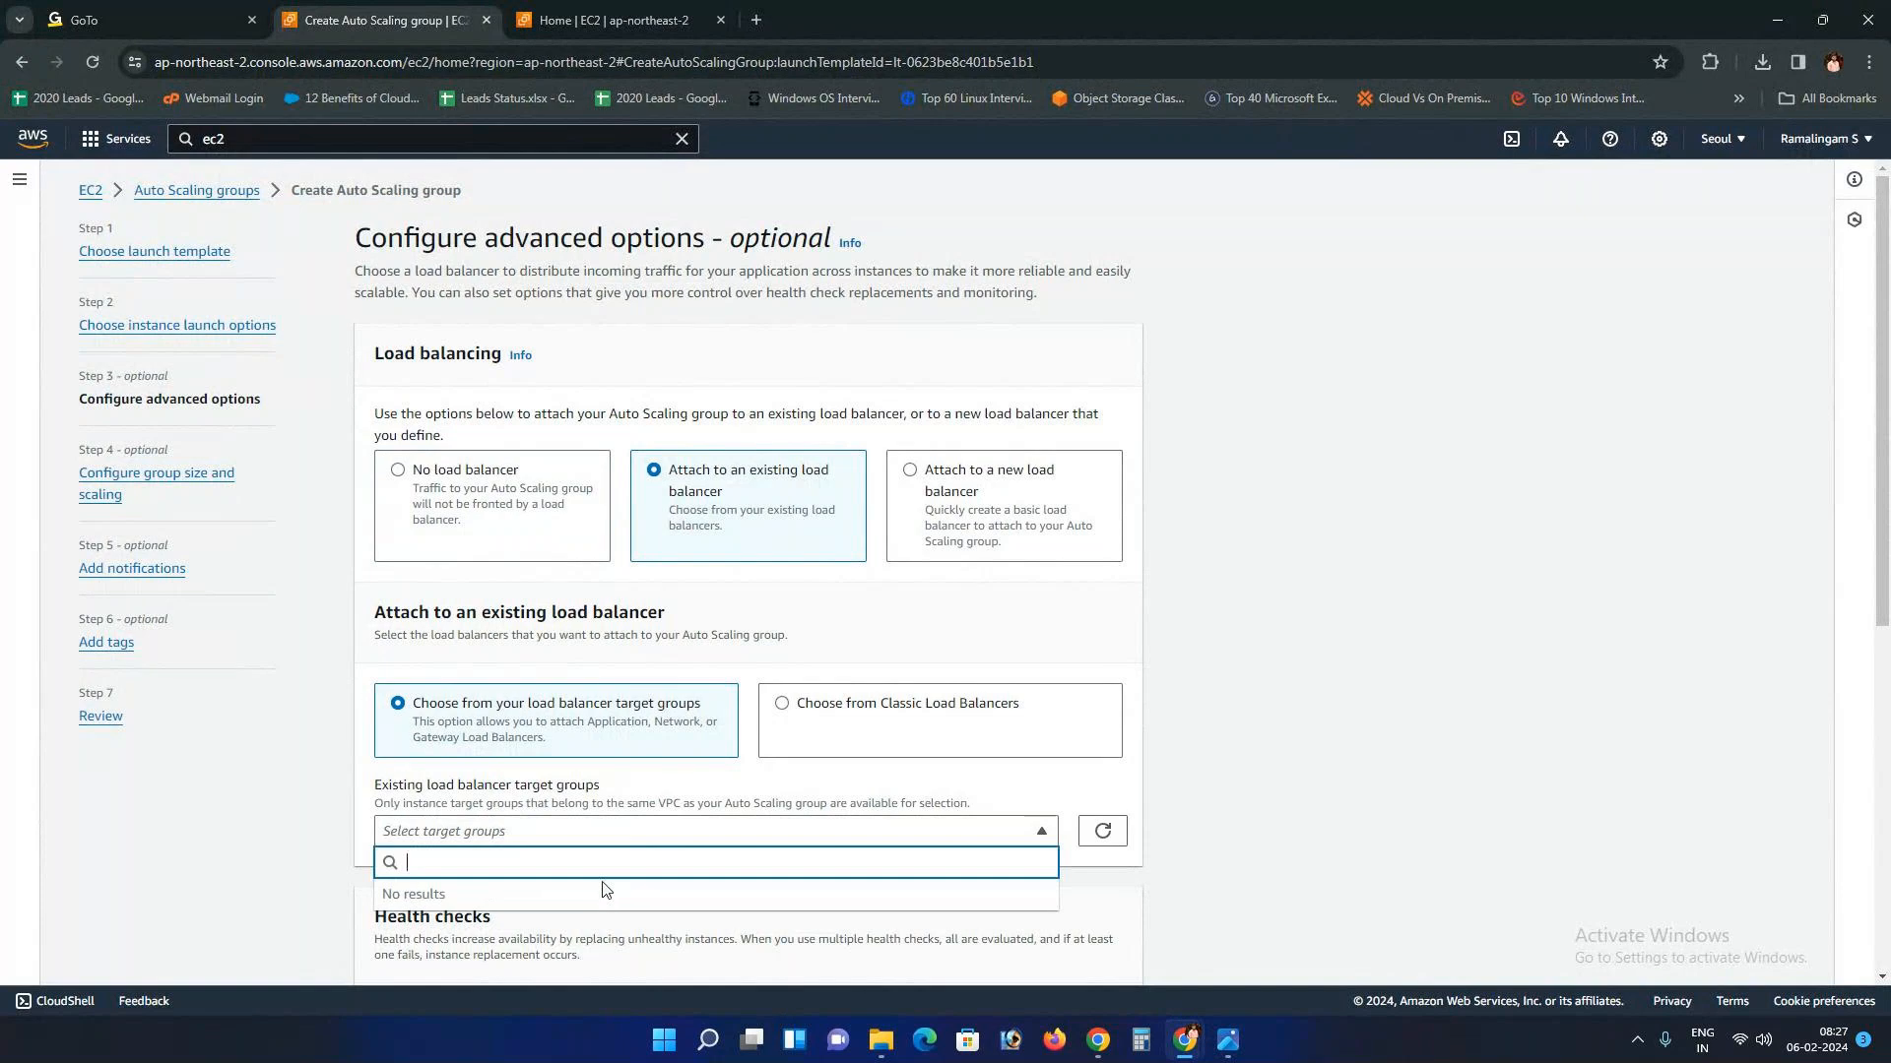
left_click(862, 740)
left_click(875, 728)
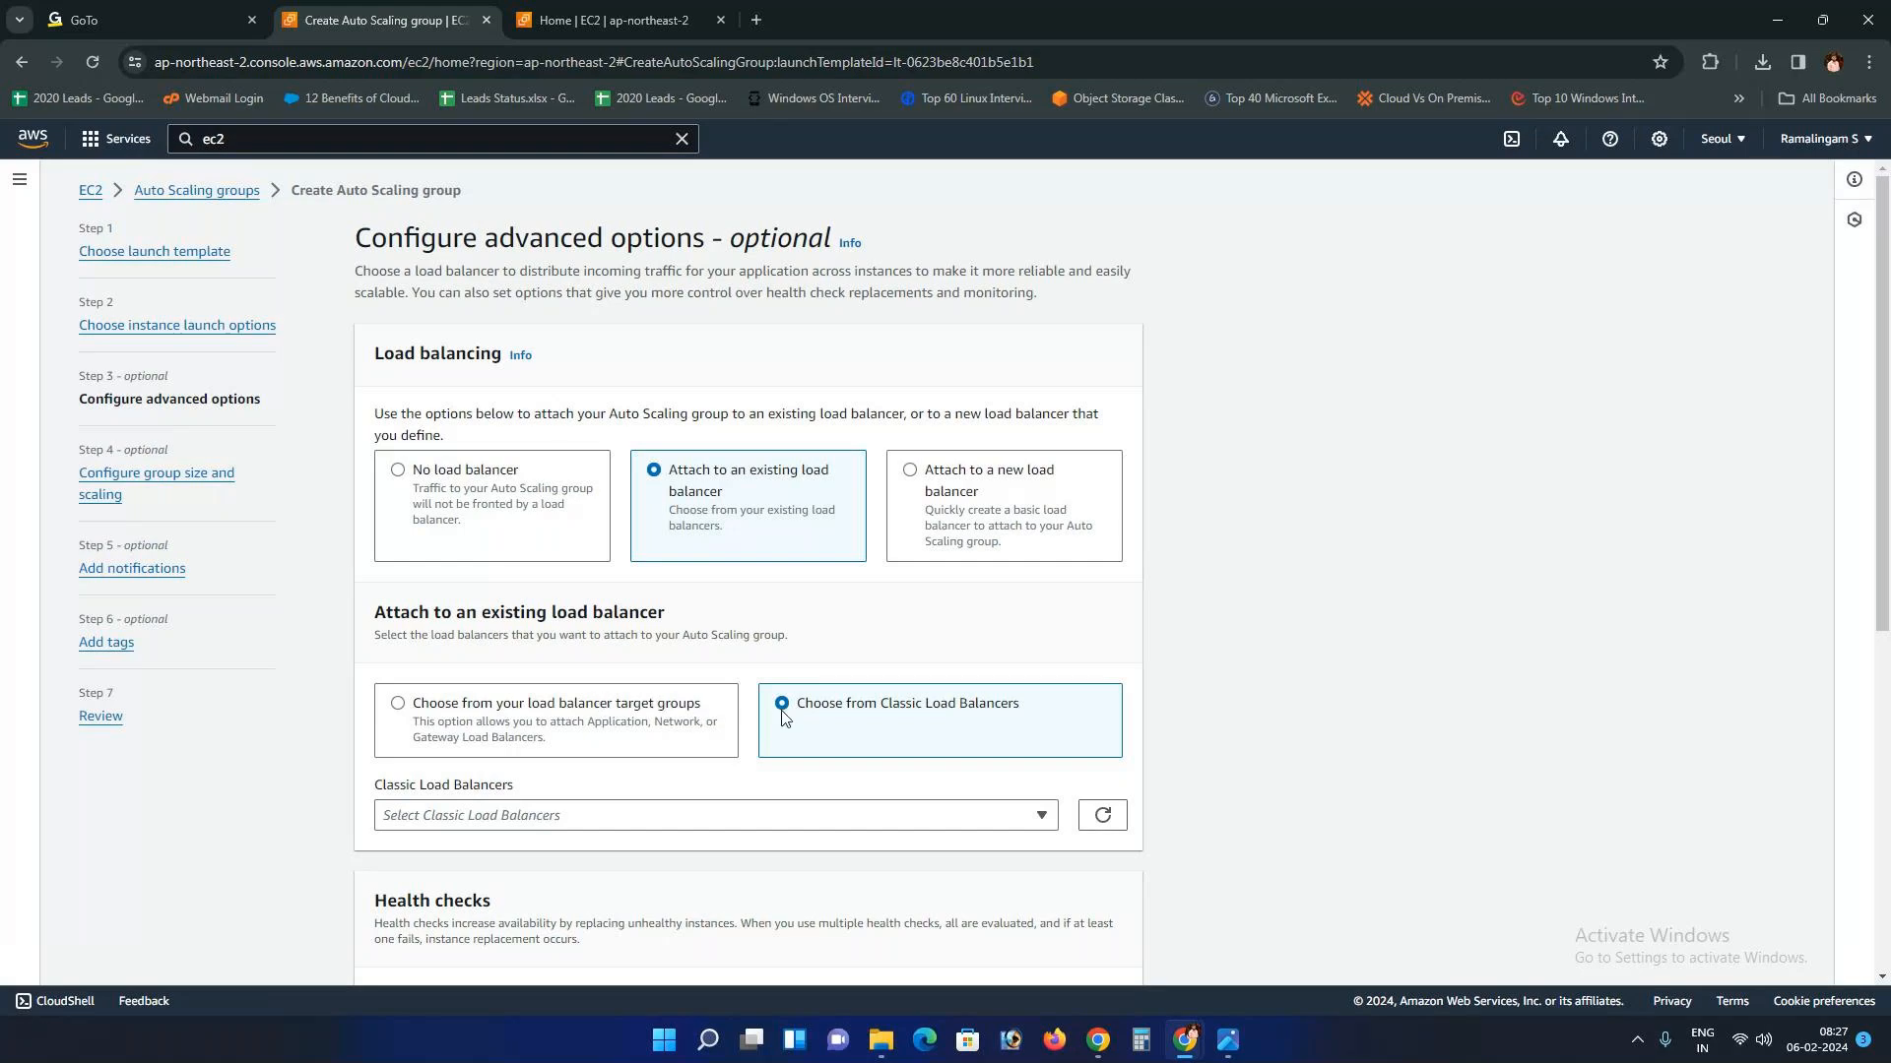
left_click(656, 703)
left_click(853, 707)
left_click(978, 523)
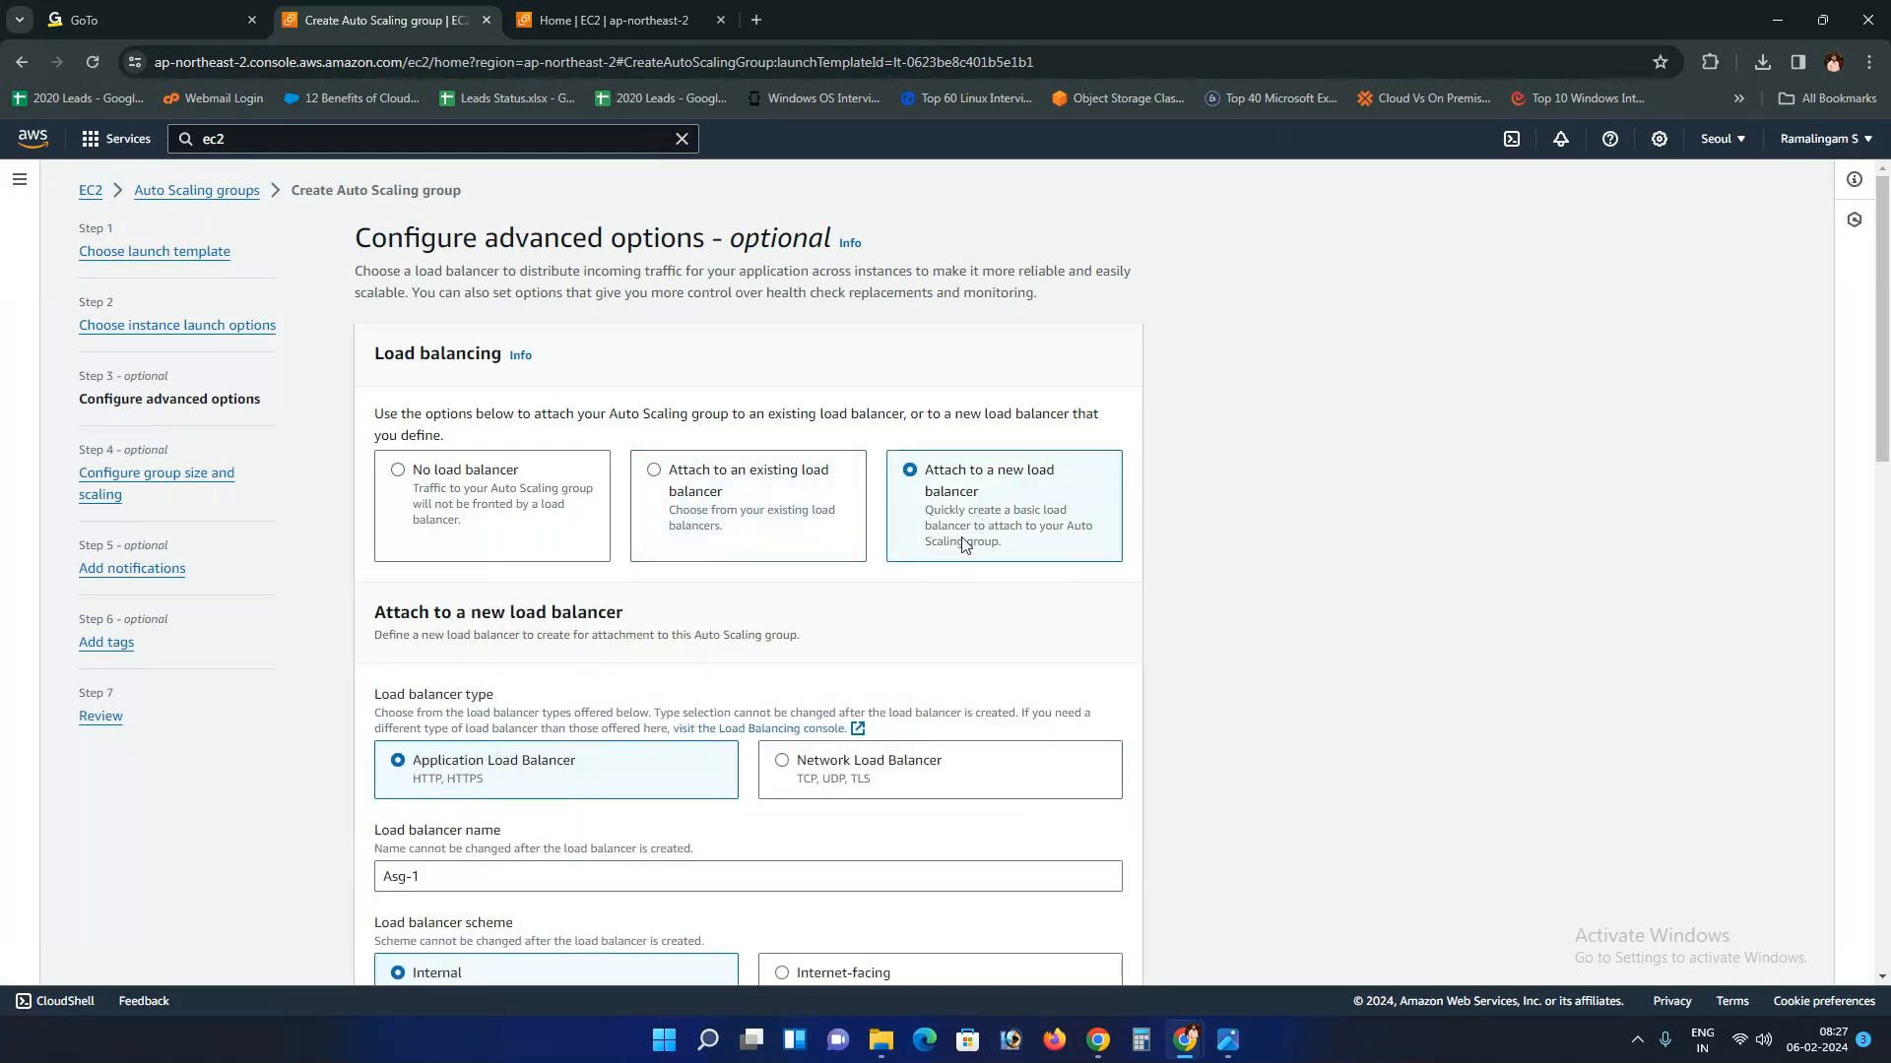
Step: Select No load balancer after comparing the new and existing load balancer options again
left_click(454, 520)
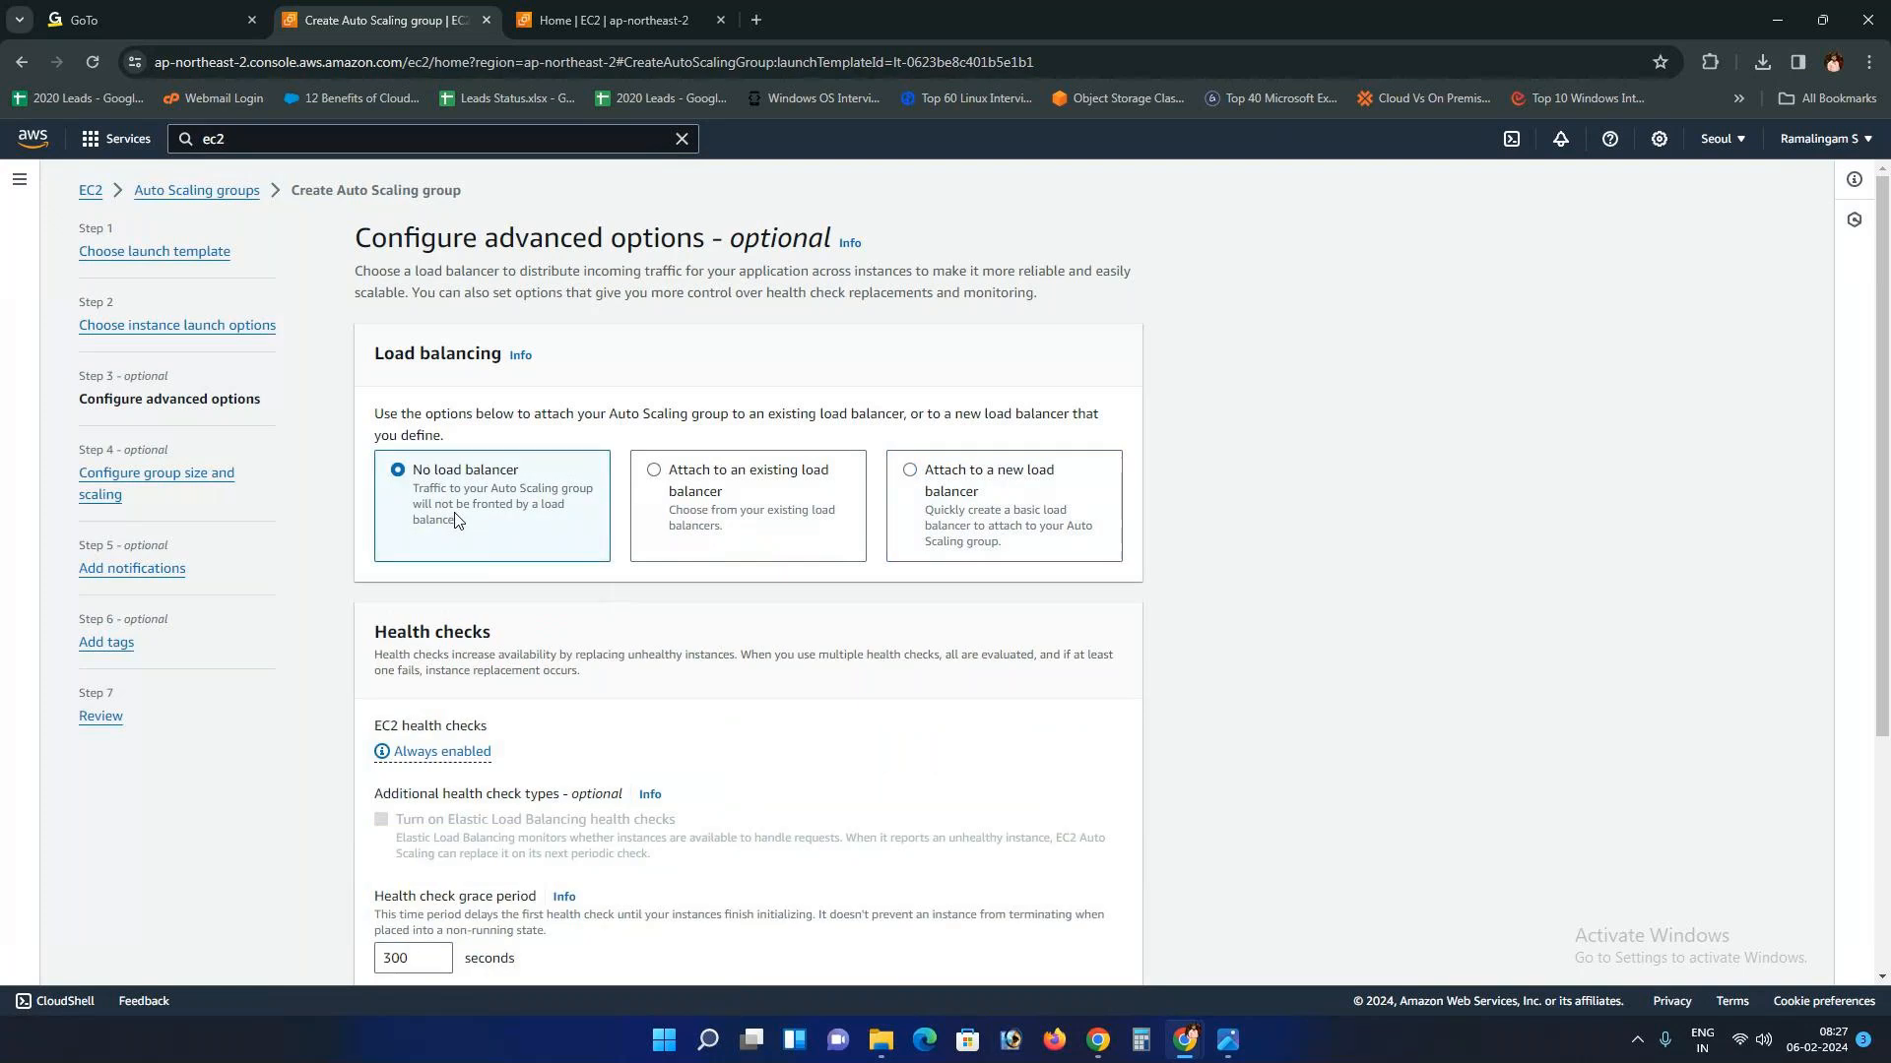
scroll(456, 520, "down", 2)
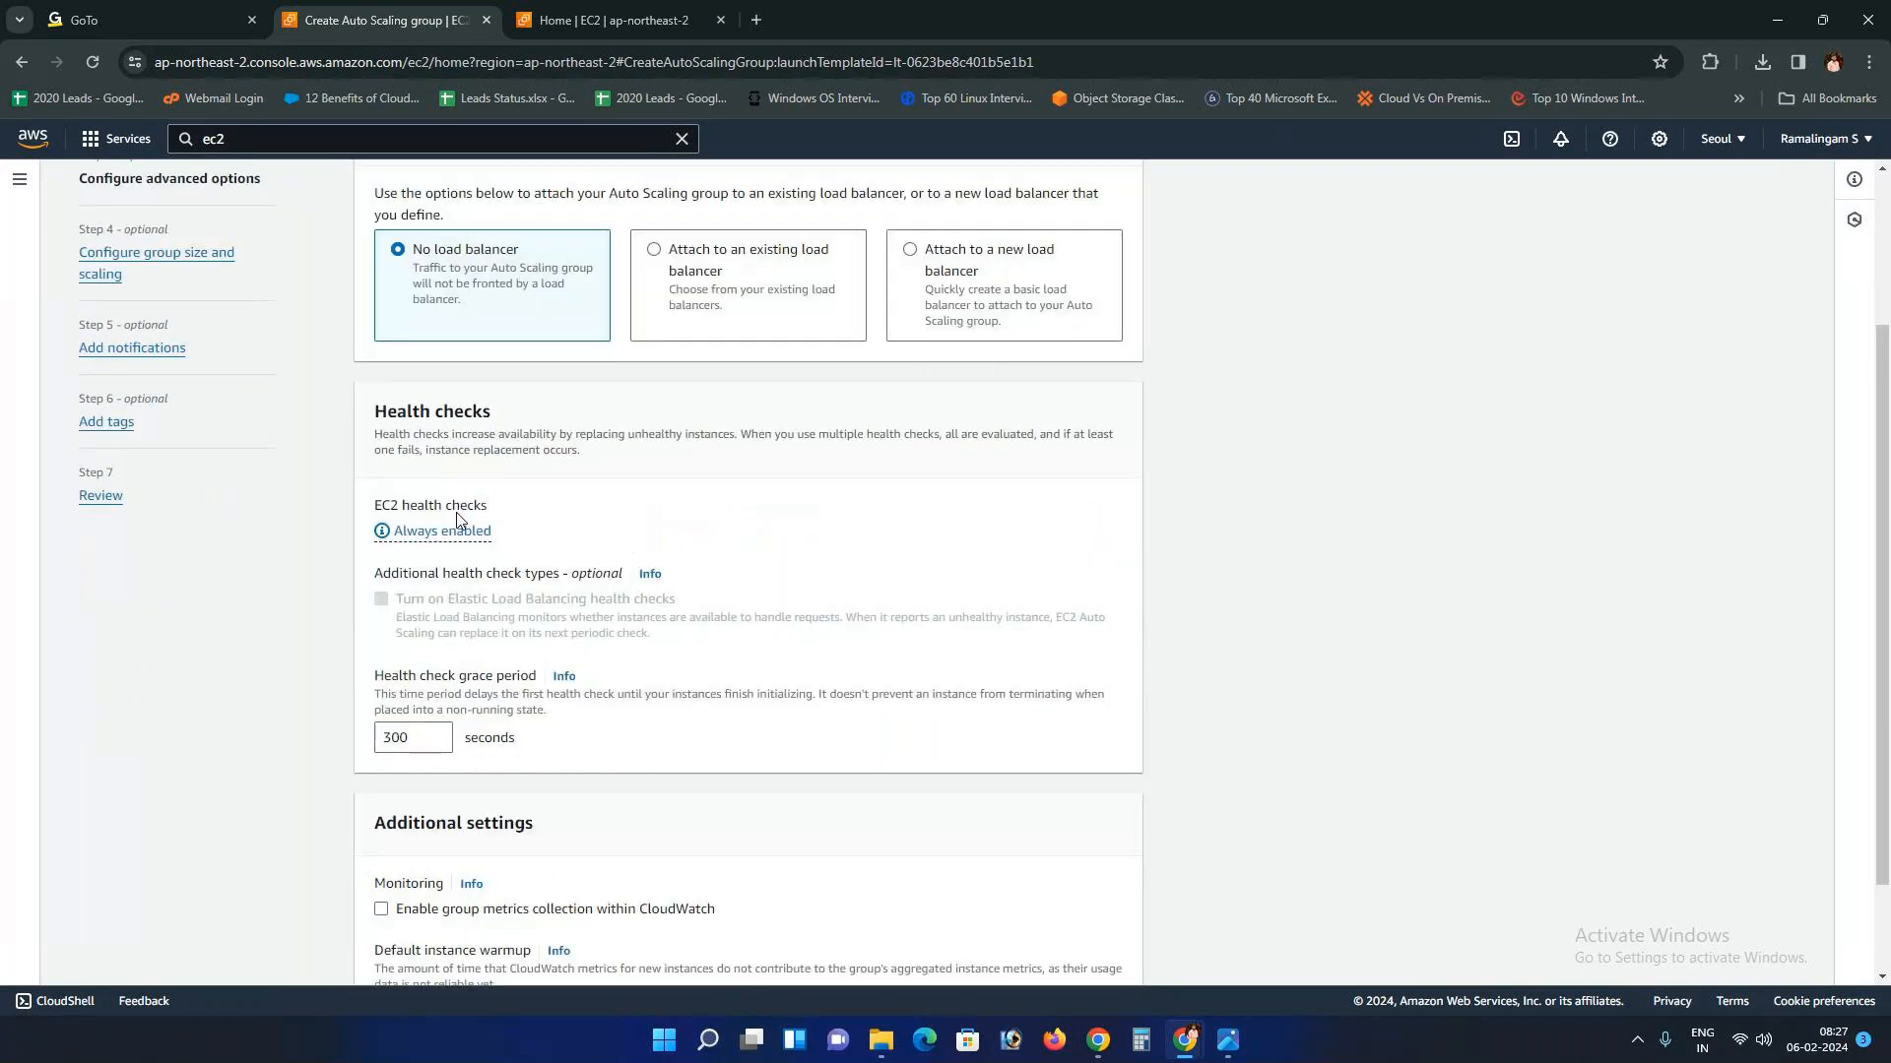
scroll(455, 520, "down", 1)
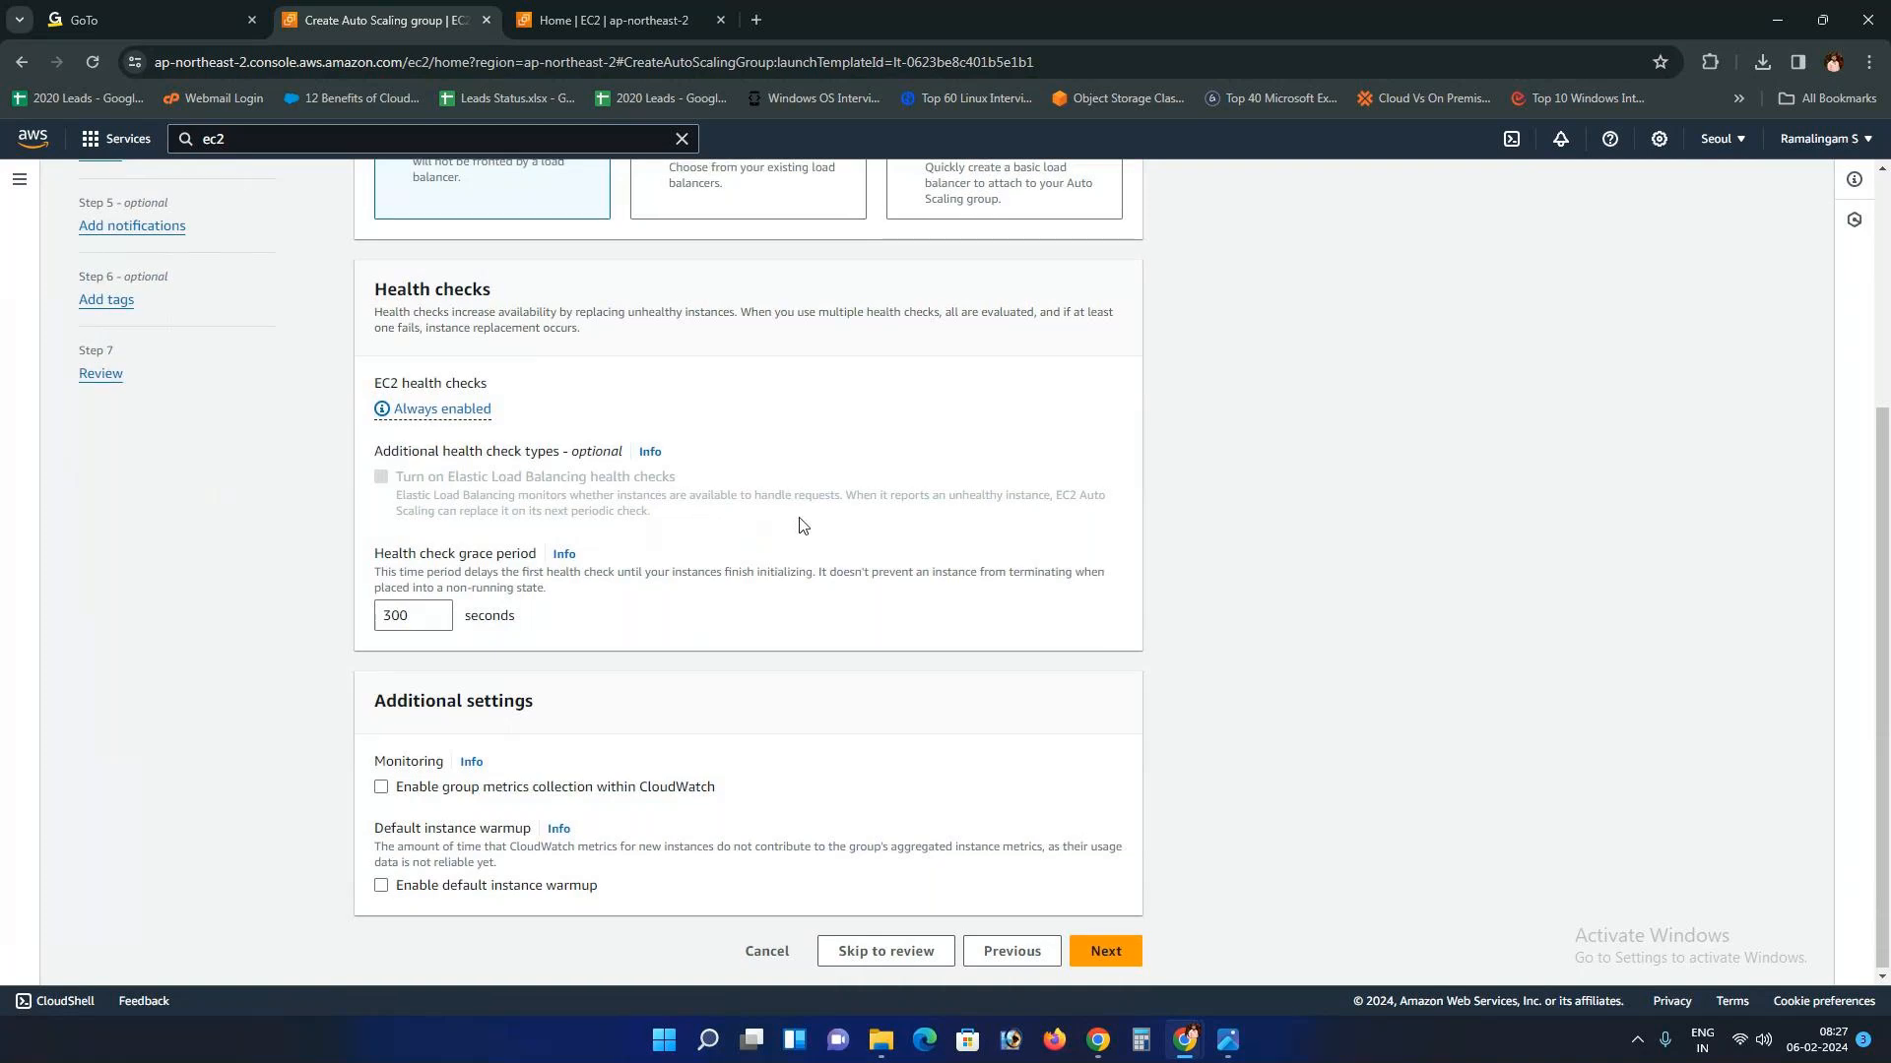
scroll(803, 525, "up", 1)
scroll(802, 525, "up", 1)
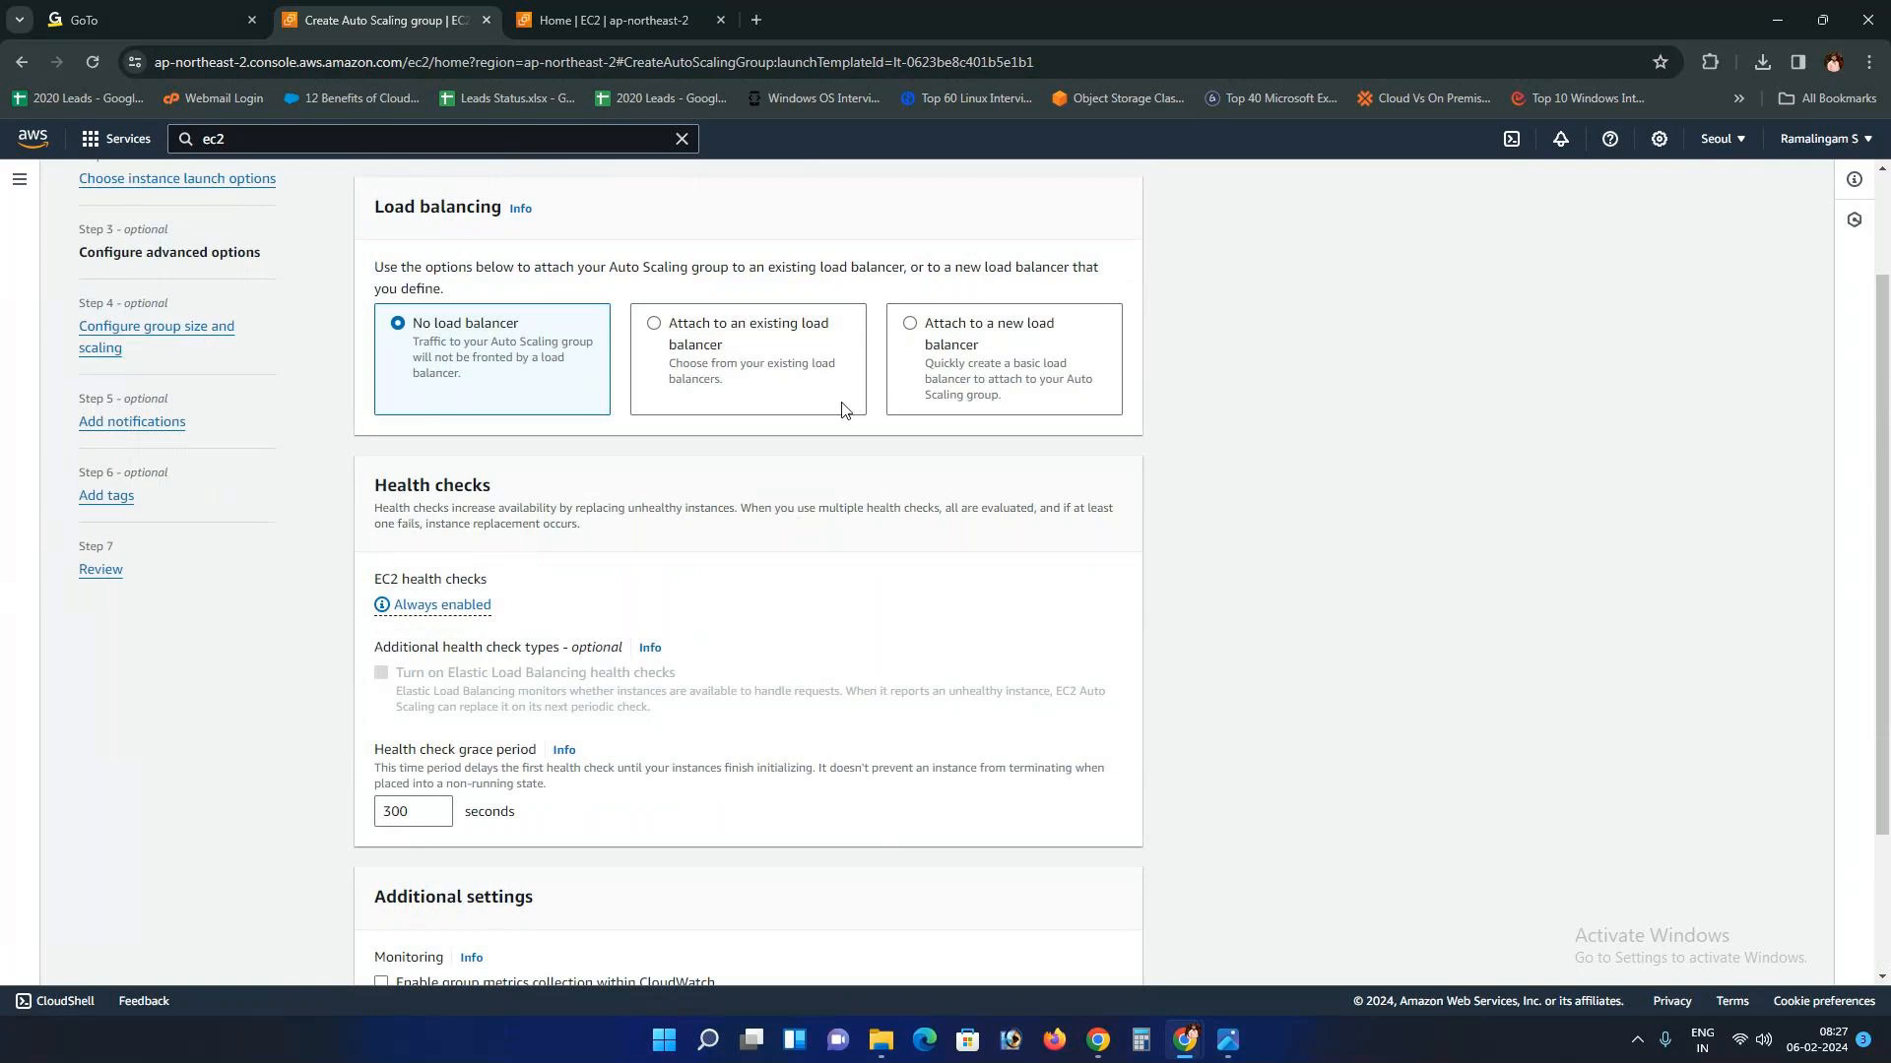
left_click(936, 342)
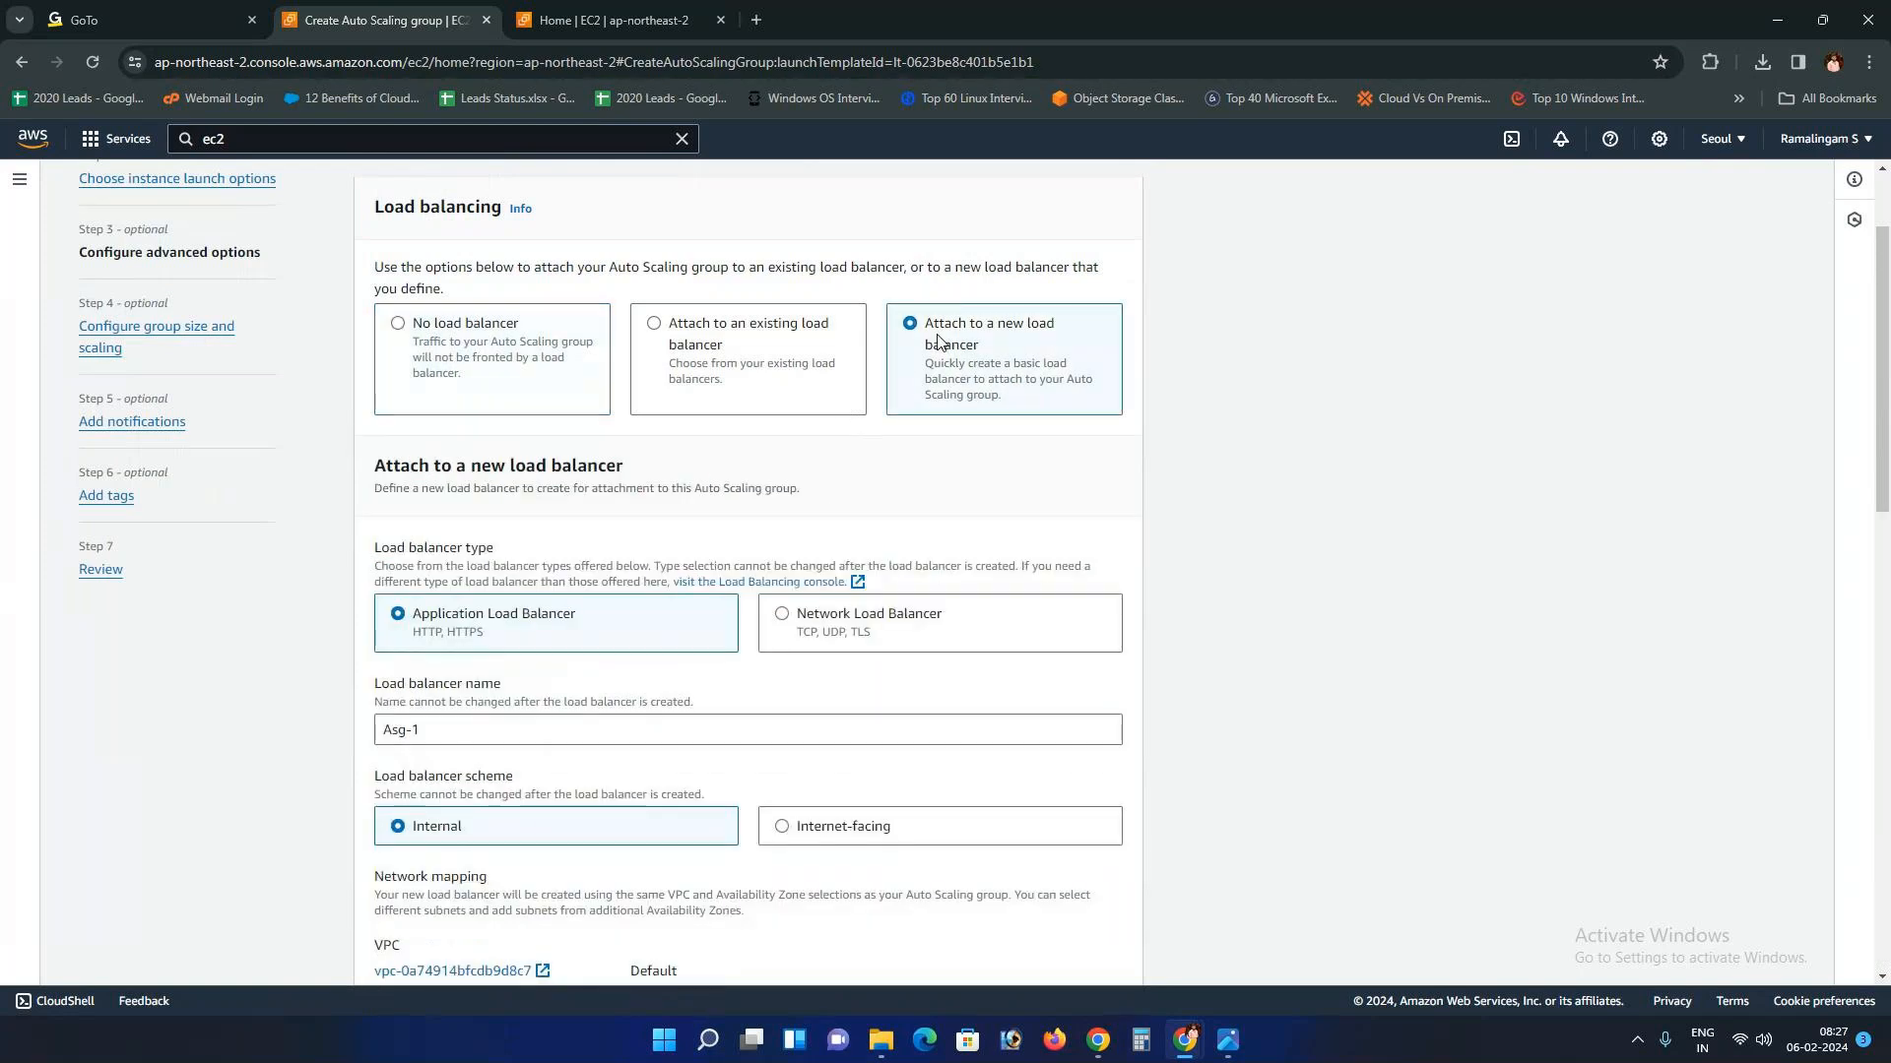
left_click(861, 384)
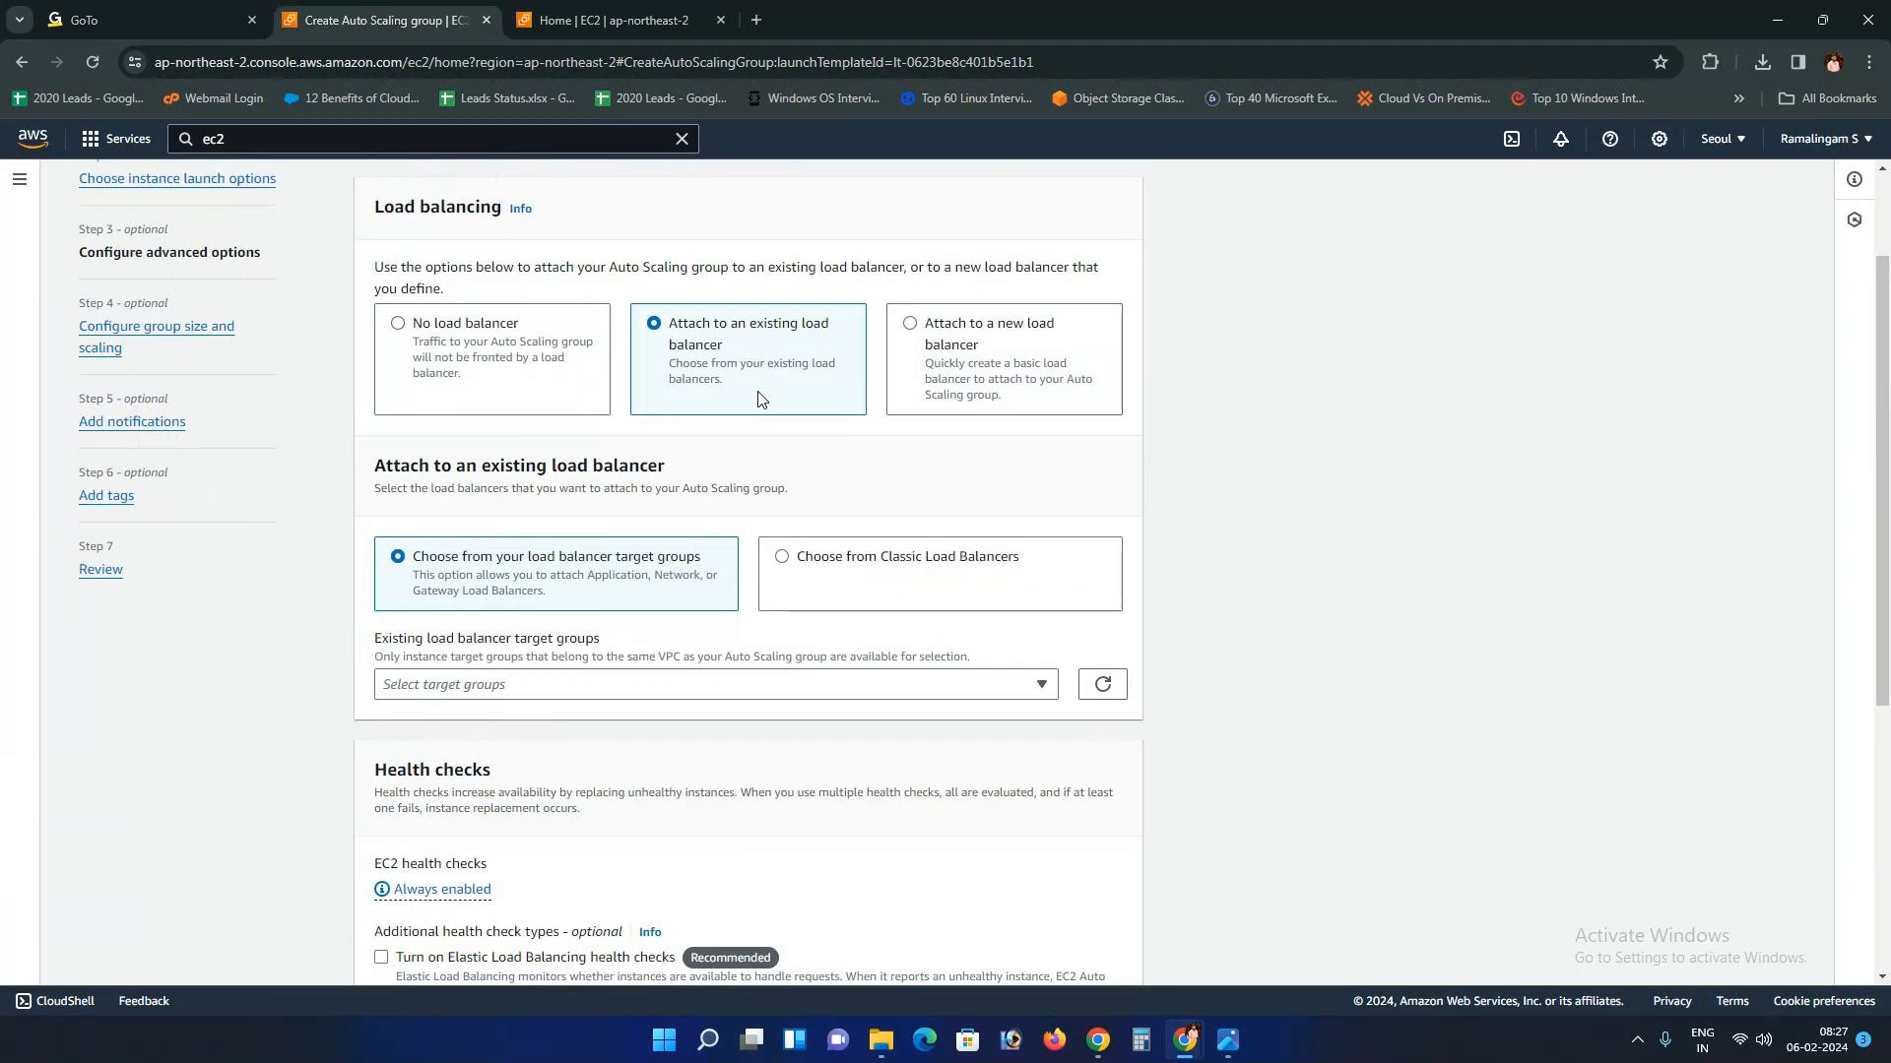
left_click(525, 403)
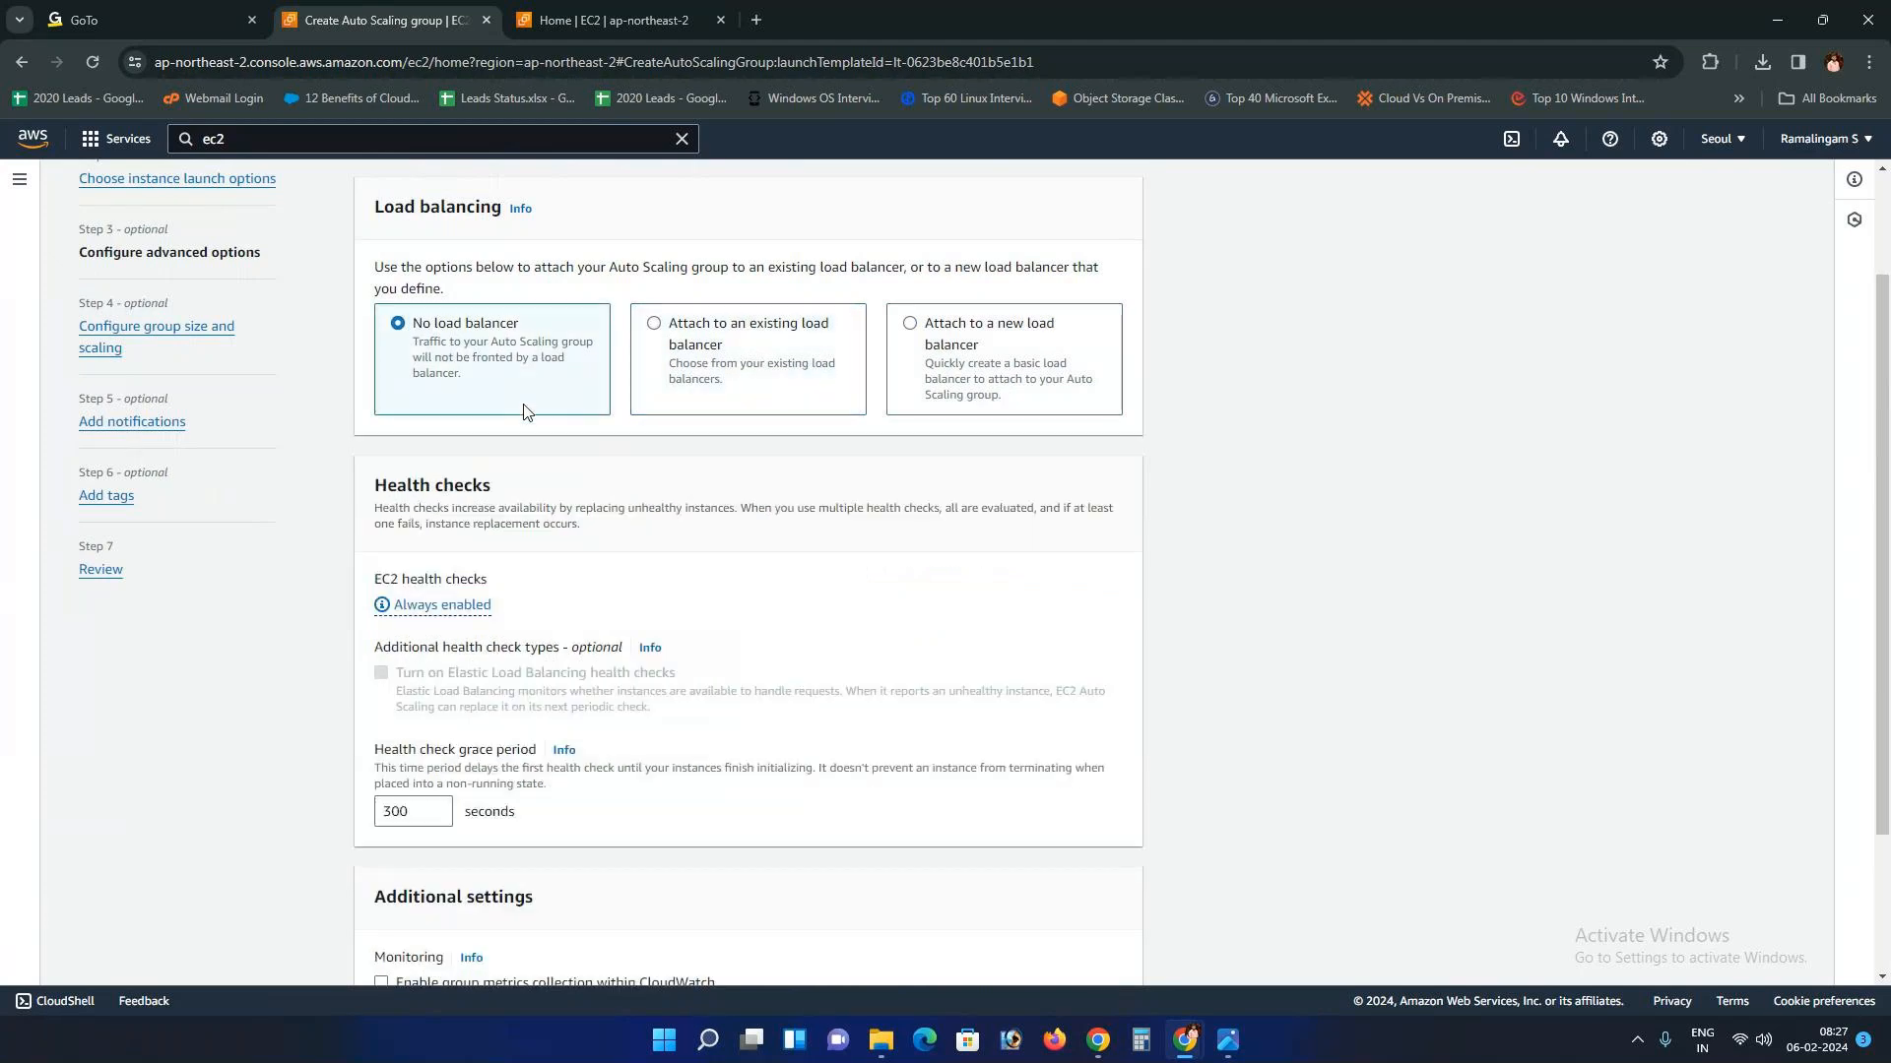
Step: Review the 300-second health check settings, highlighting 'CloudWatch' in the monitoring option
scroll(526, 414, "down", 1)
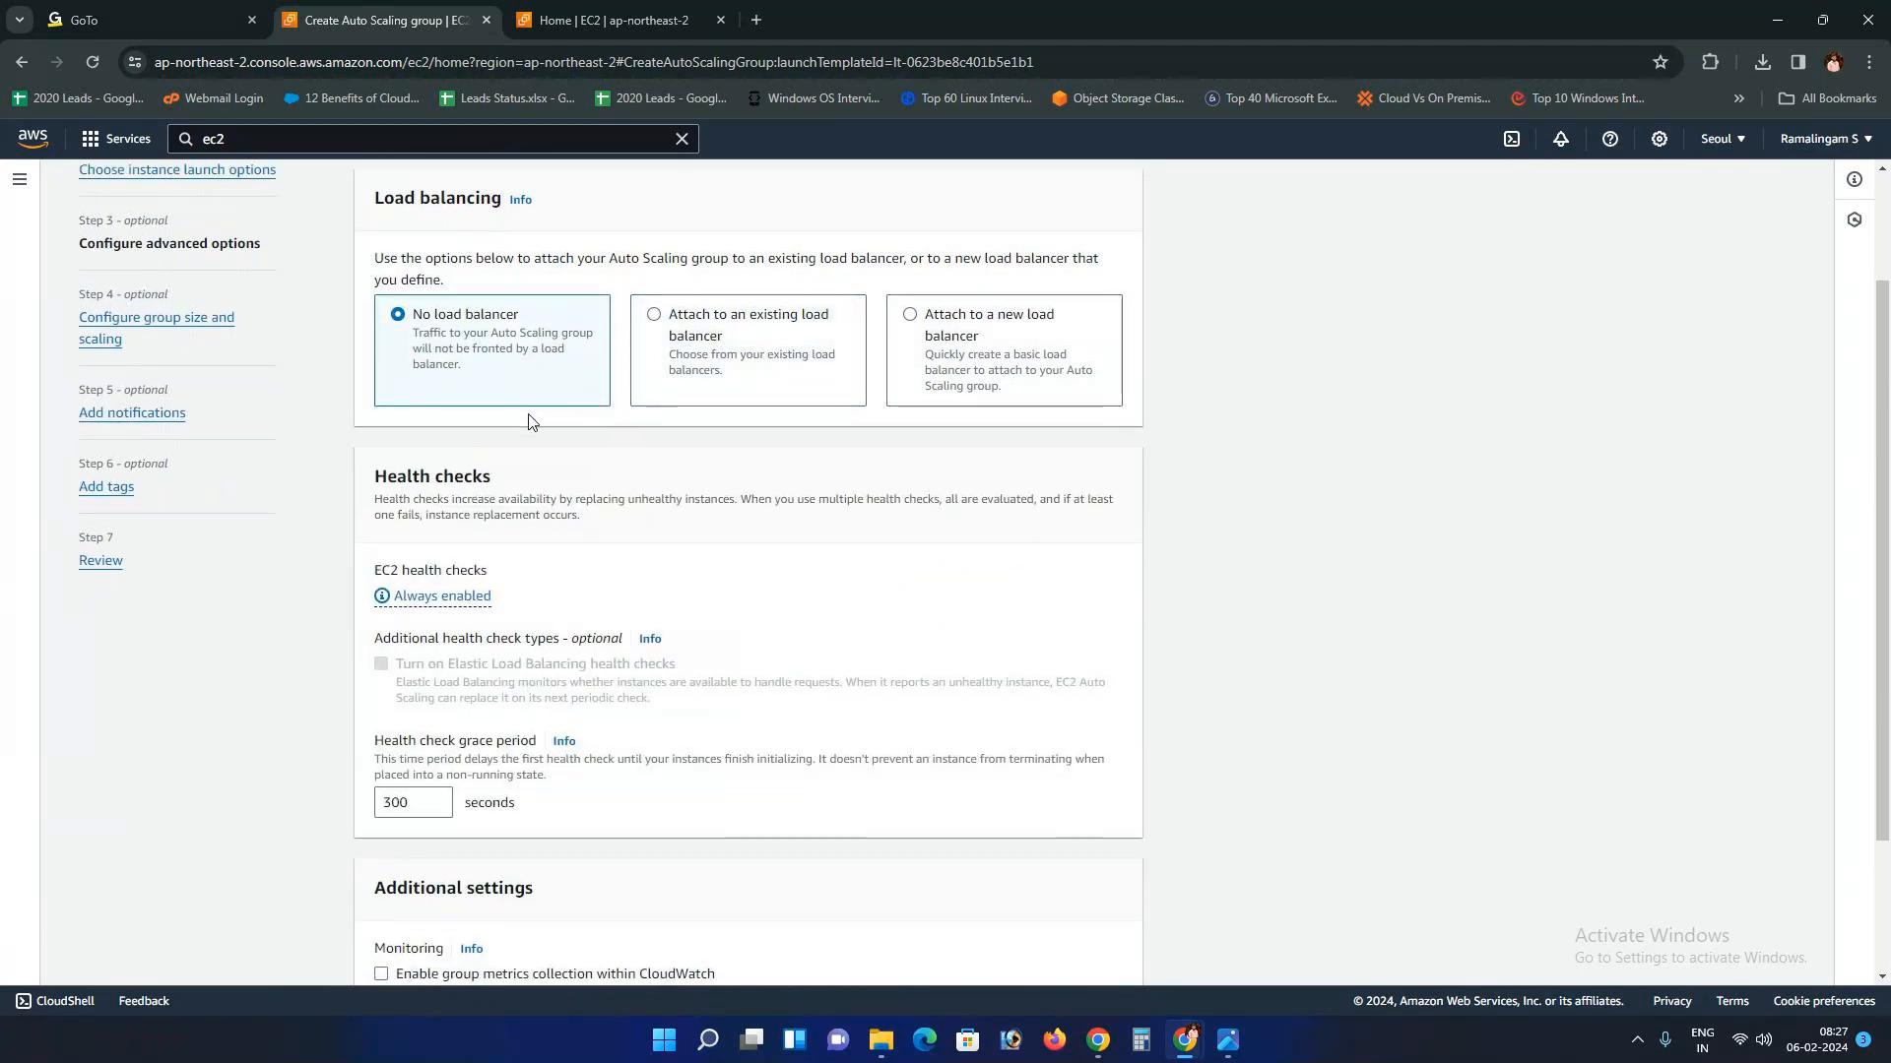
scroll(530, 422, "down", 1)
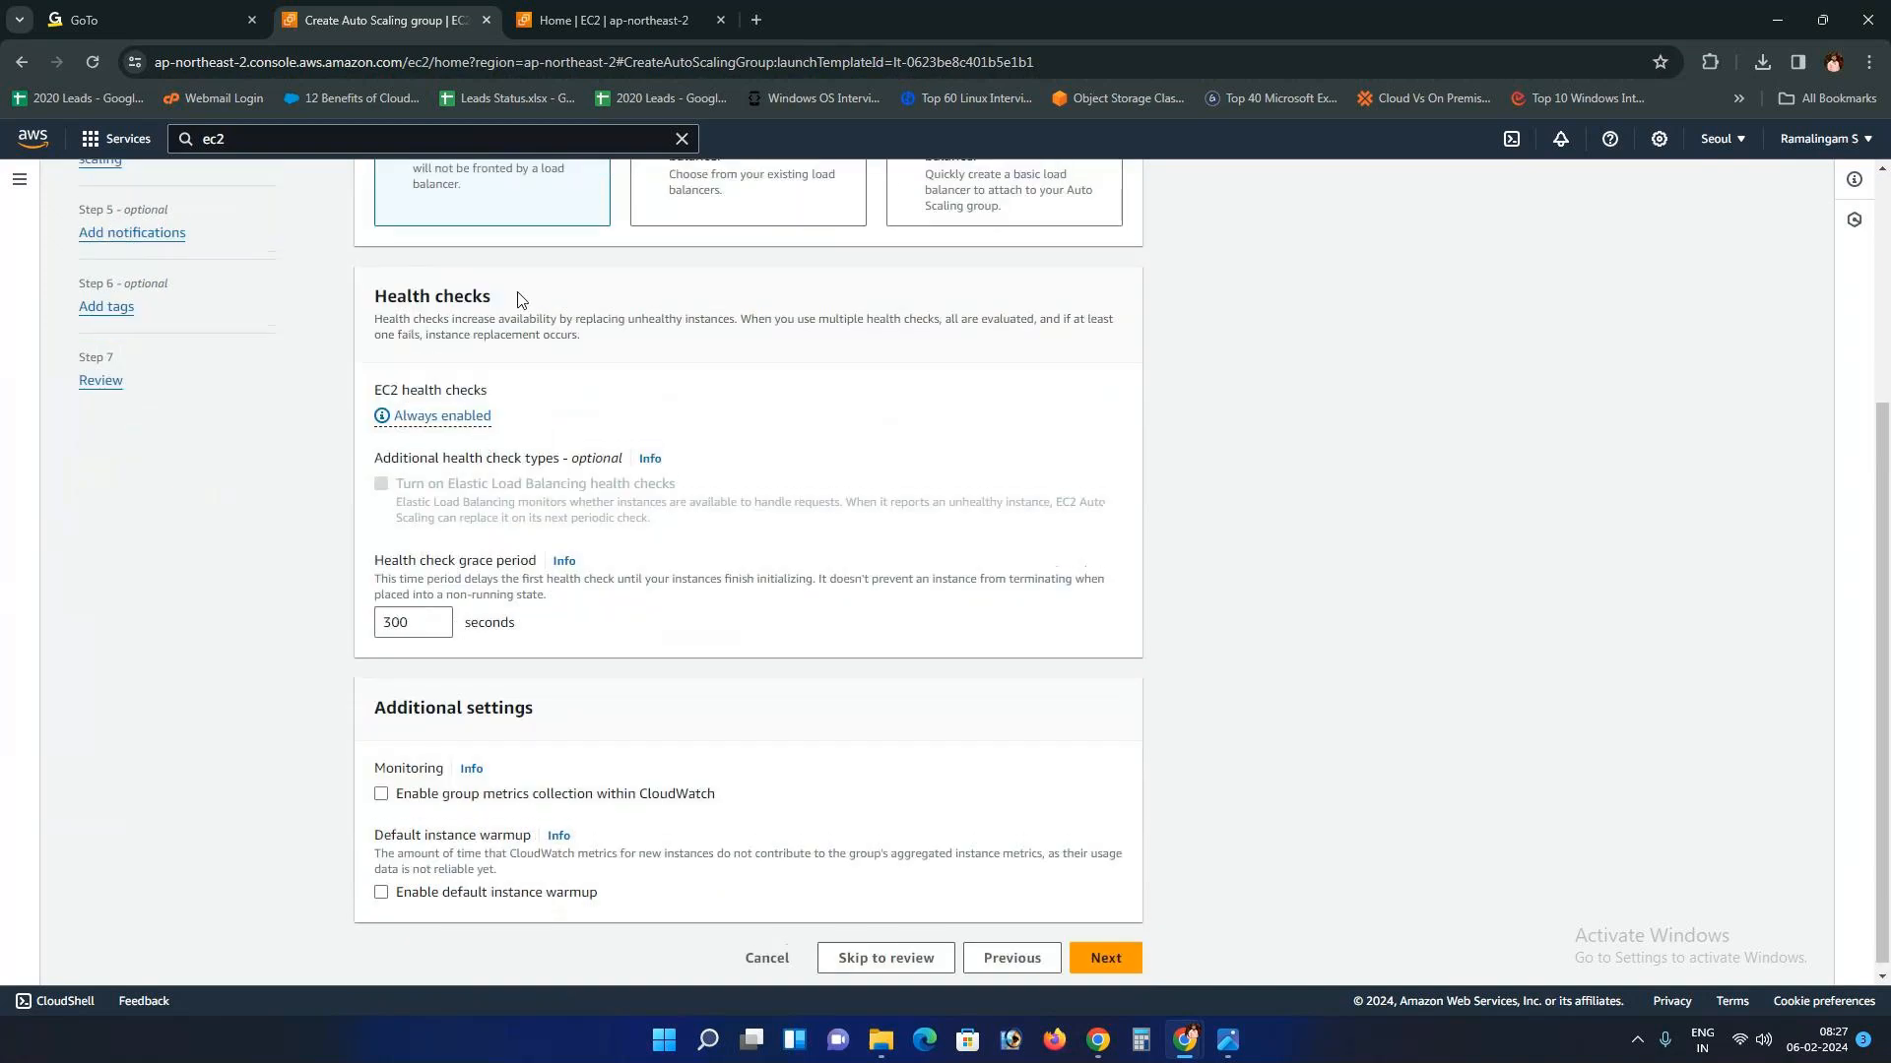
scroll(518, 297, "up", 1)
scroll(522, 299, "up", 2)
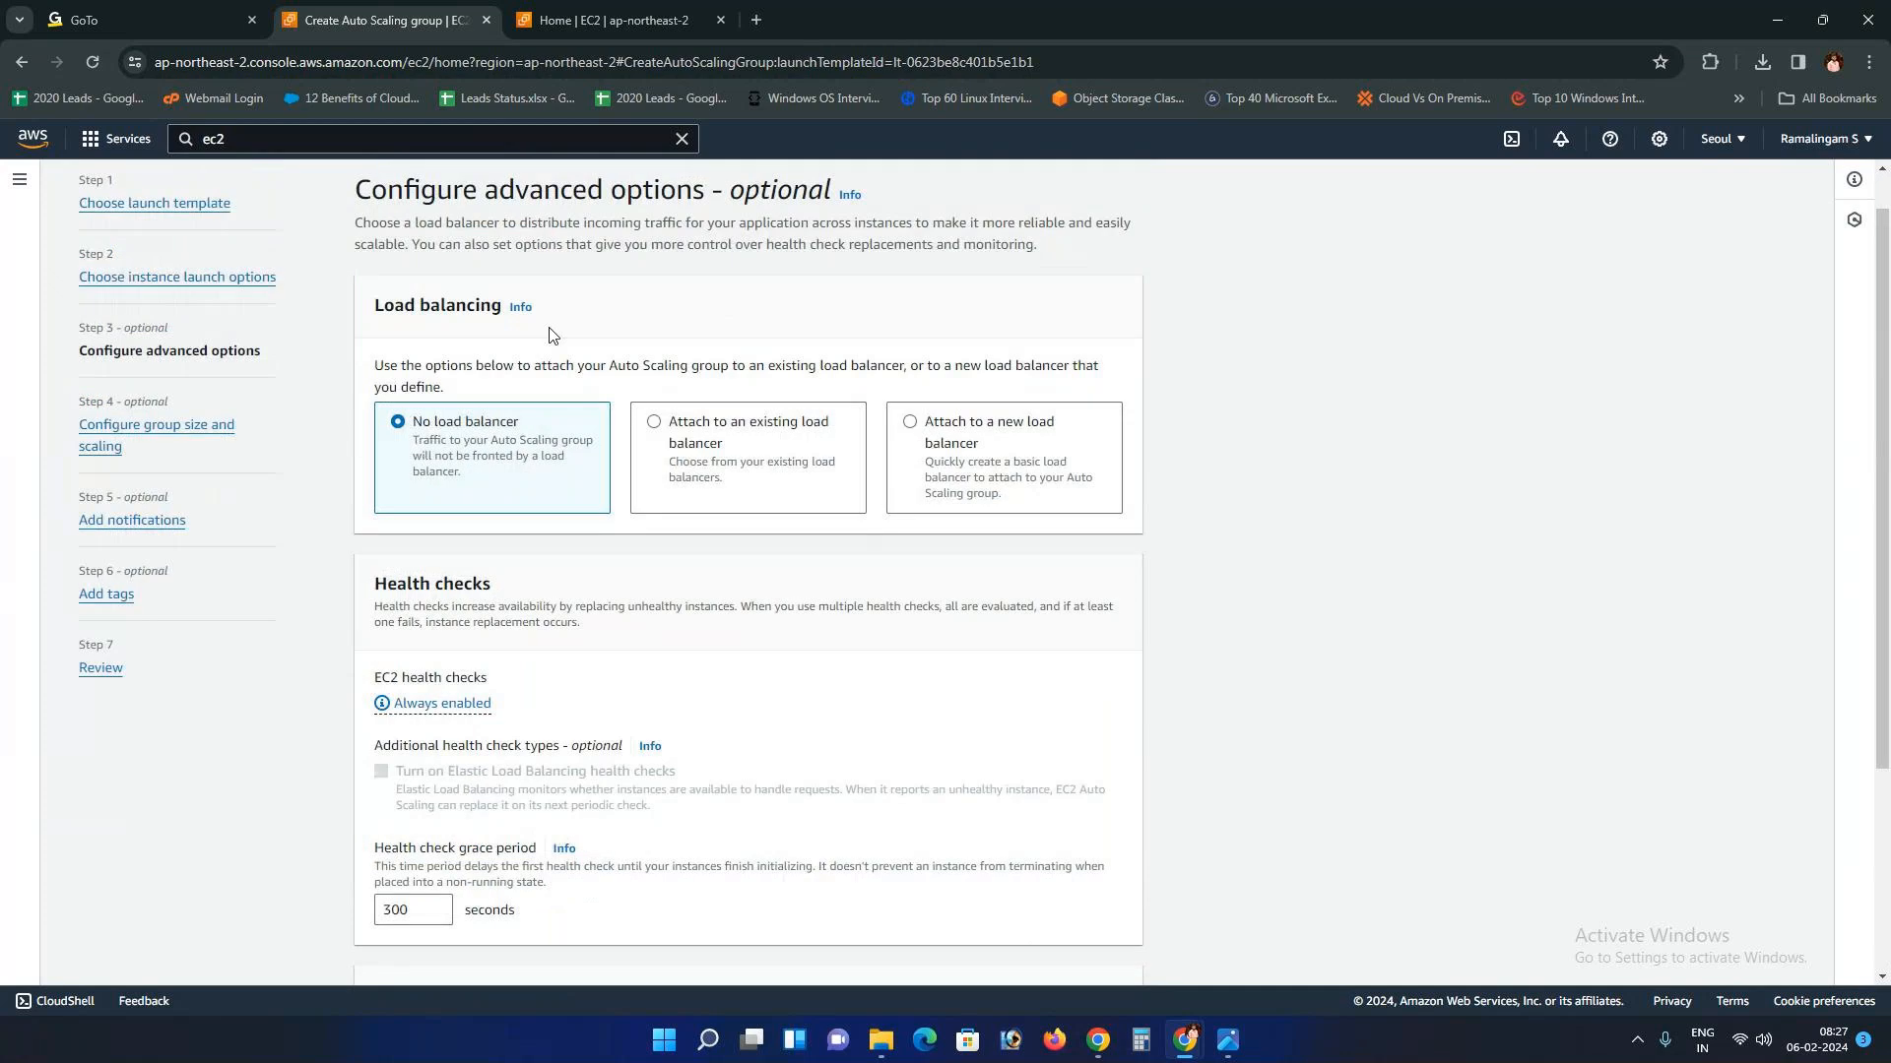
scroll(552, 335, "down", 3)
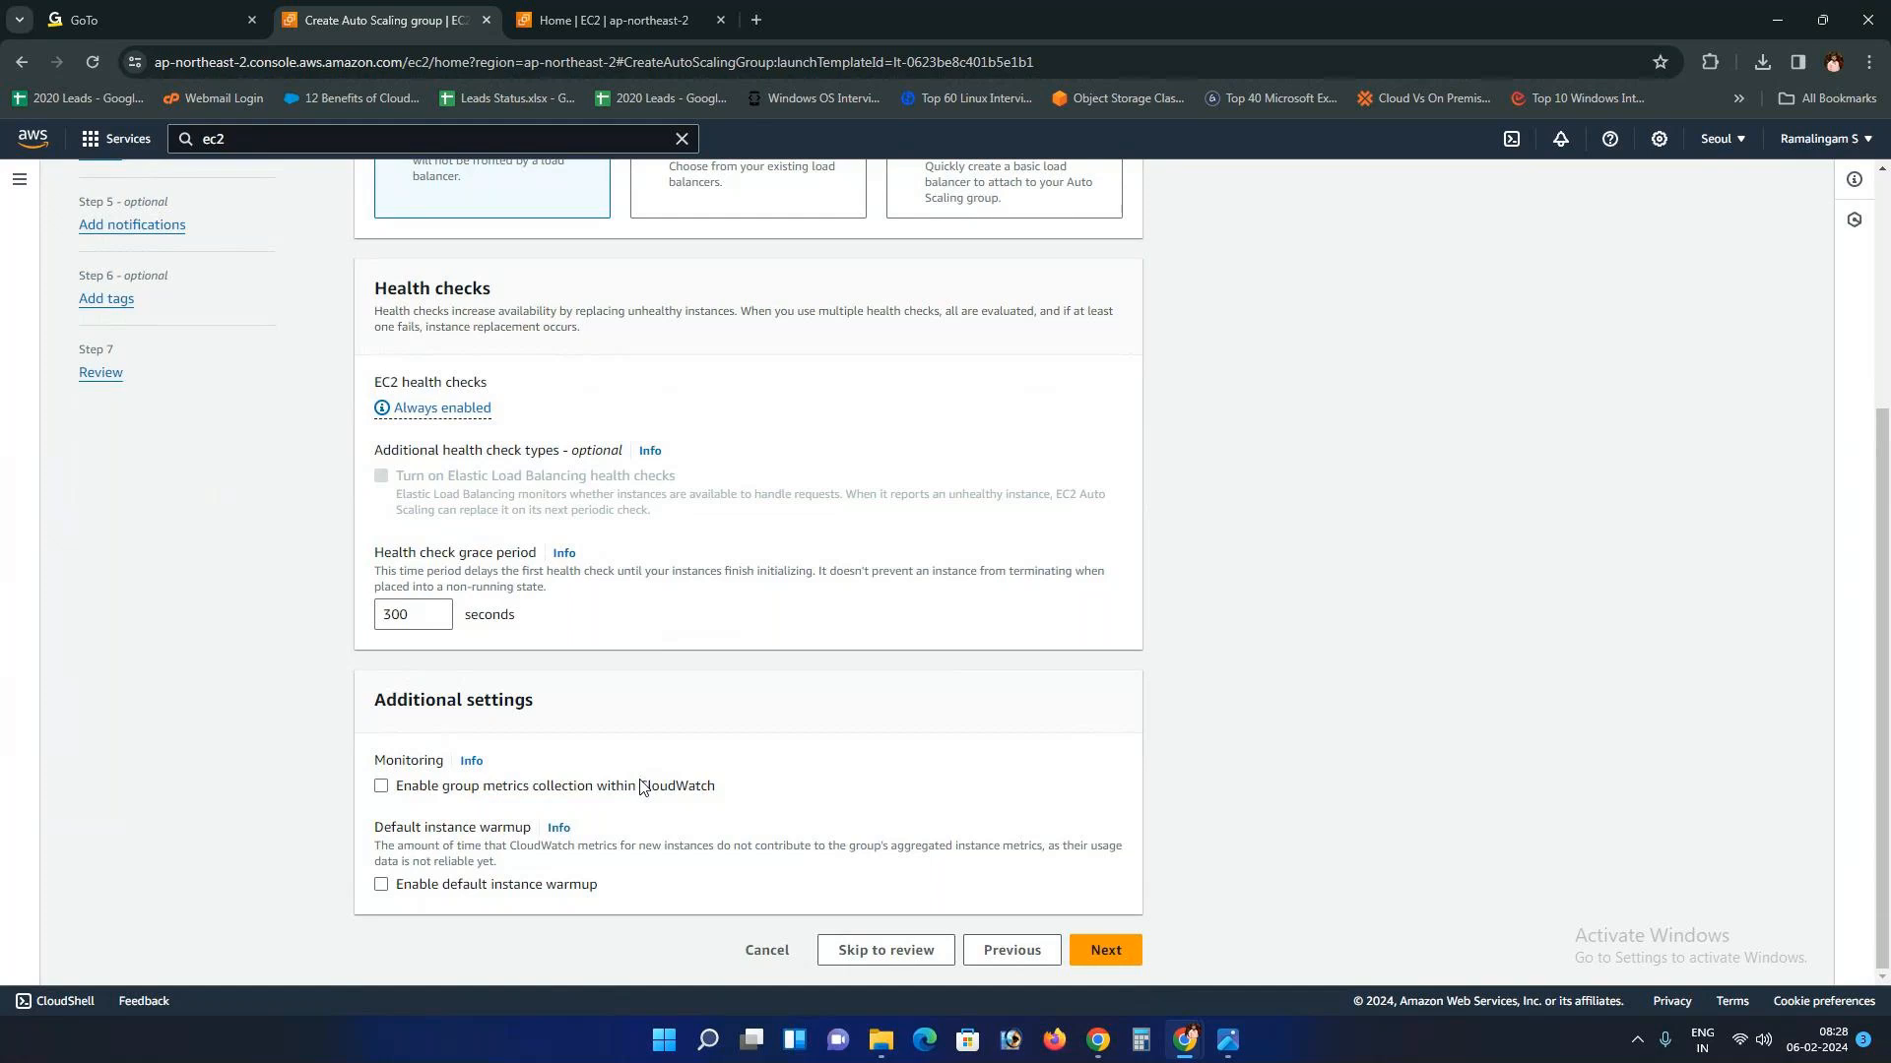
left_click_drag(640, 787, 736, 790)
Step: On the group size step, change the desired capacity to 2
left_click(1103, 954)
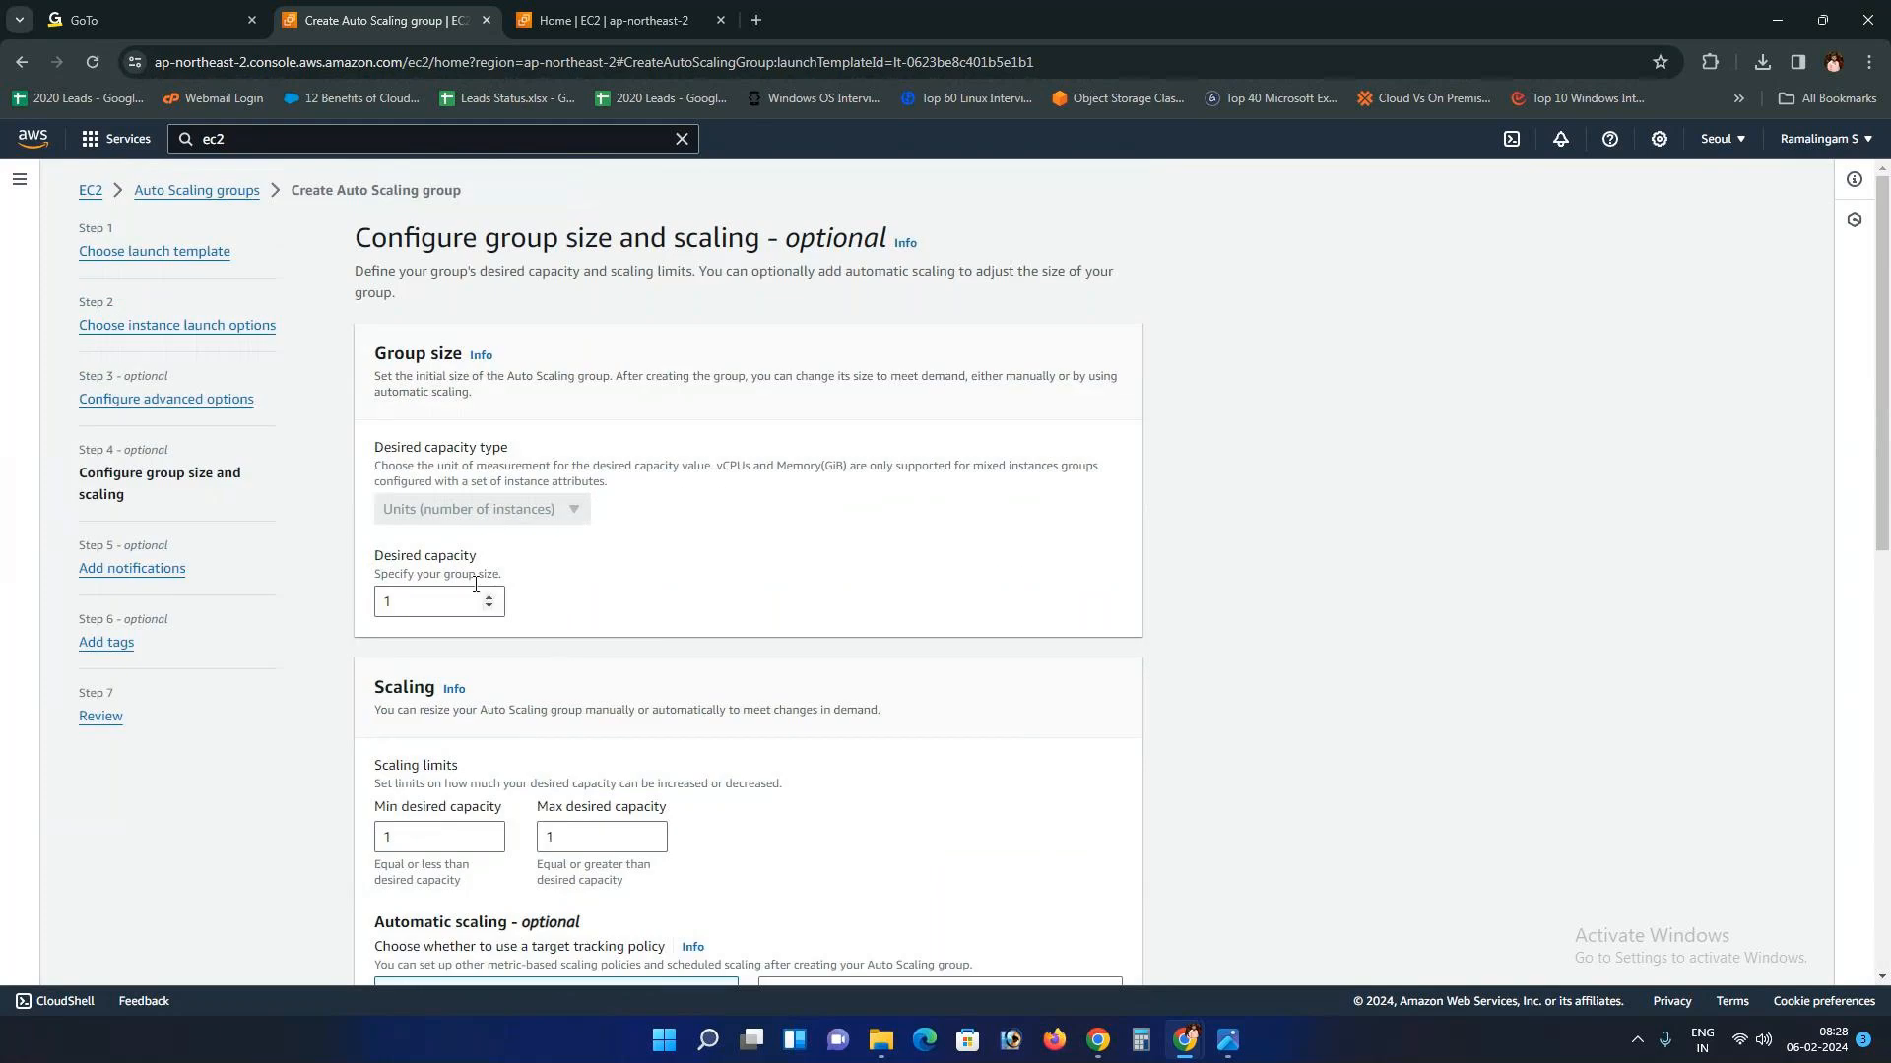
left_click(420, 600)
key("BackSpace")
type("2")
Step: Confirm minimum capacity 1 and maximum 2, then highlight the Automatic scaling heading
scroll(420, 600, "down", 4)
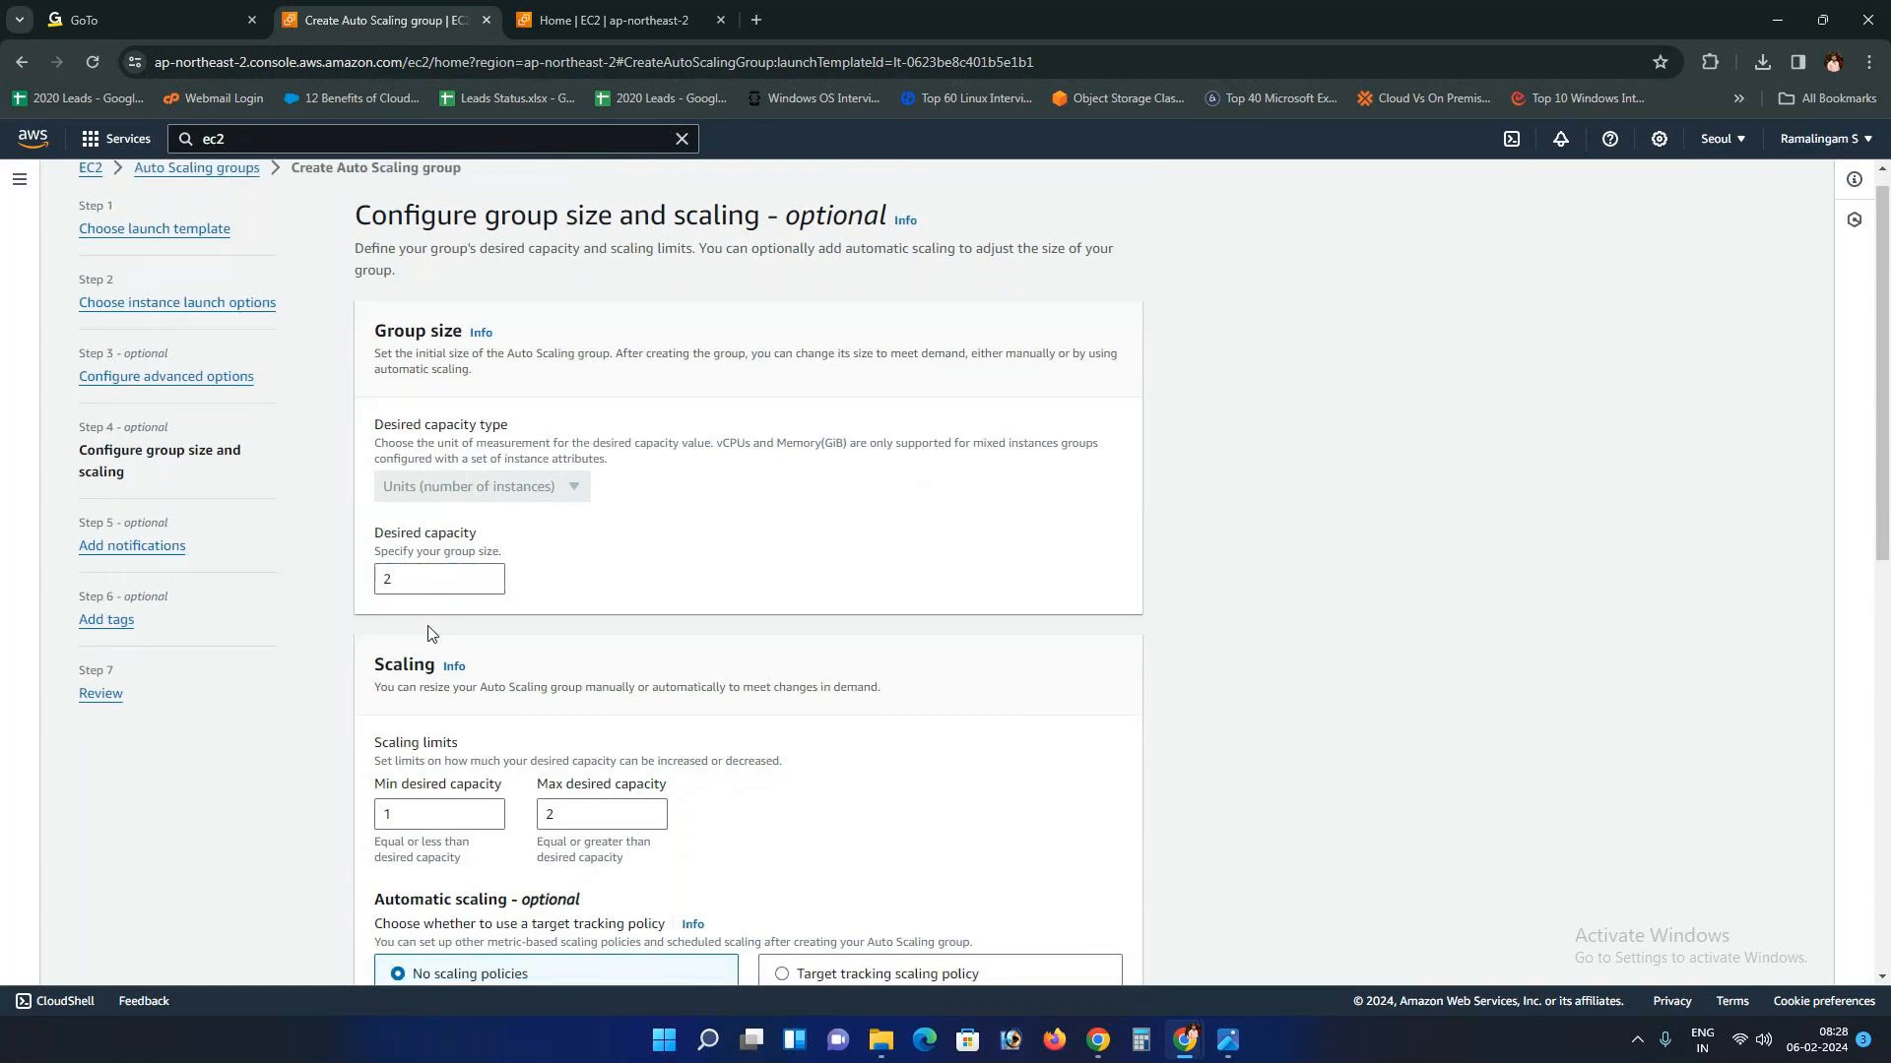
left_click(439, 446)
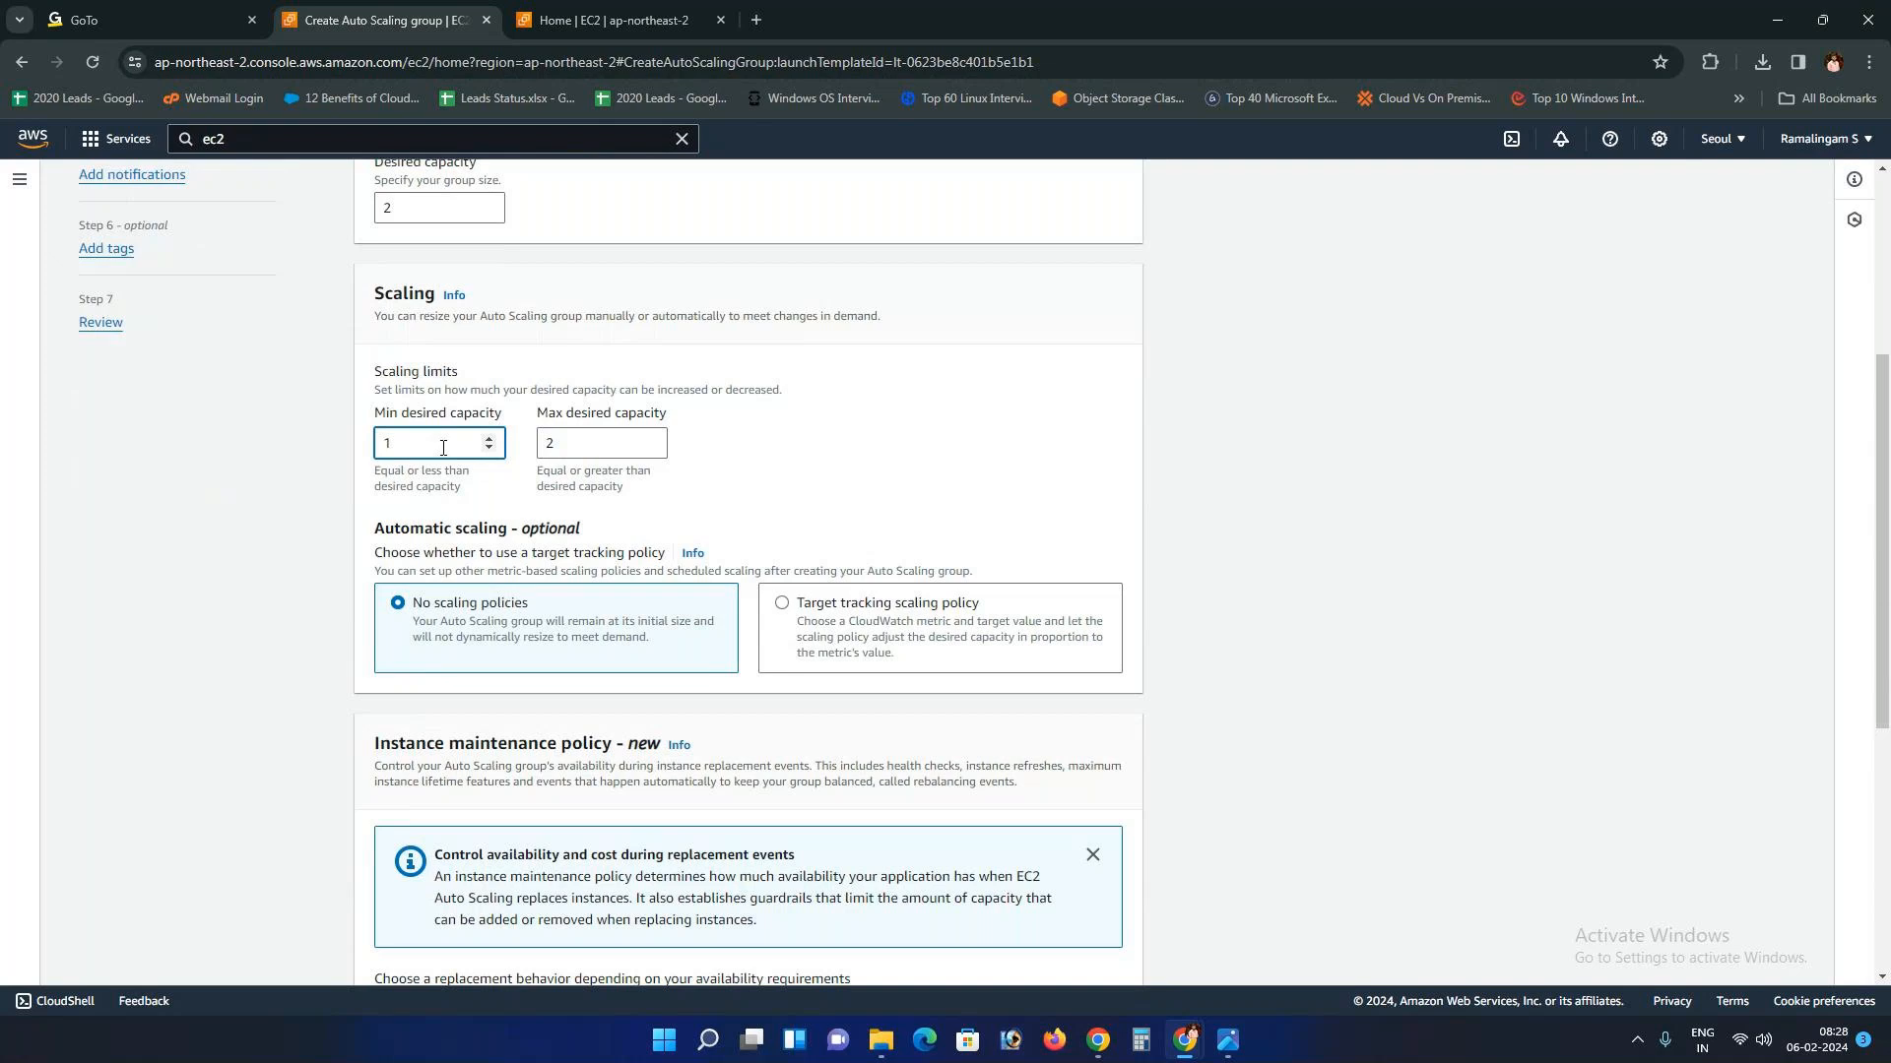
left_click(571, 450)
left_click(424, 441)
left_click(580, 441)
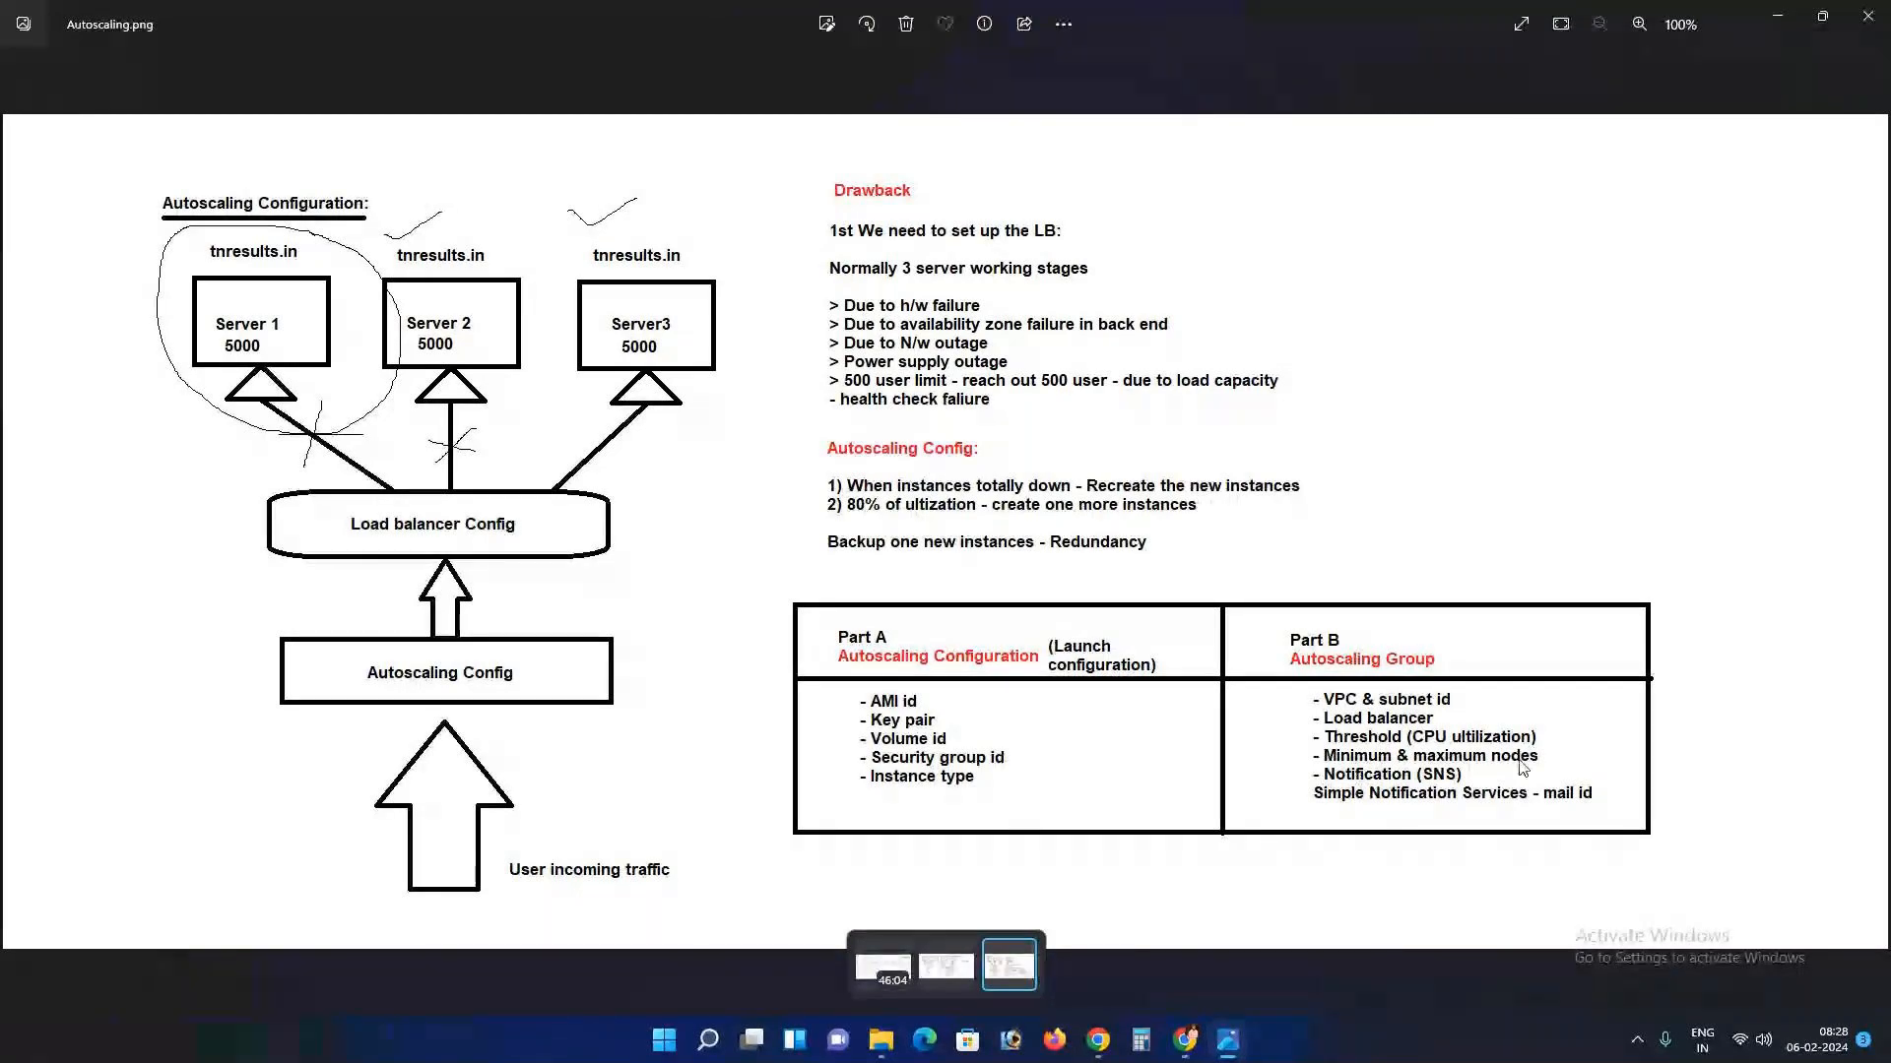
key("alt+Tab")
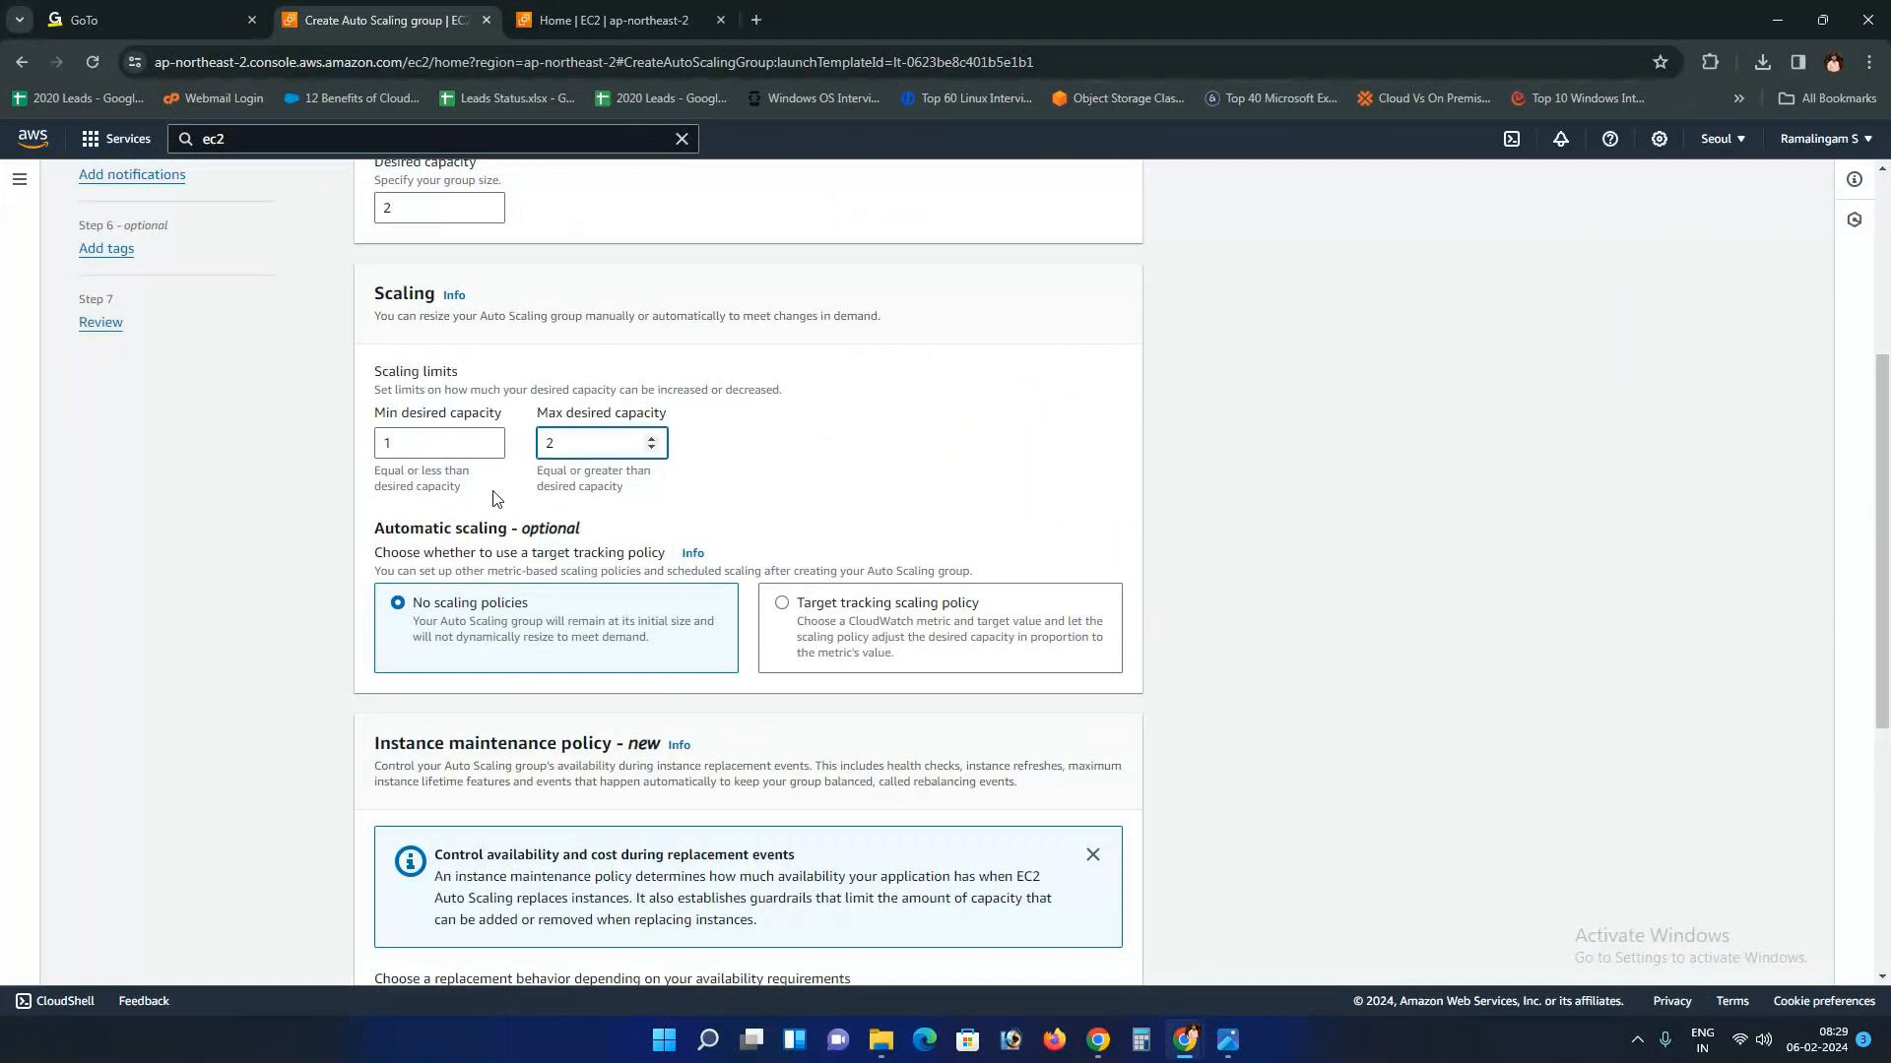
scroll(495, 499, "down", 1)
scroll(494, 499, "down", 2)
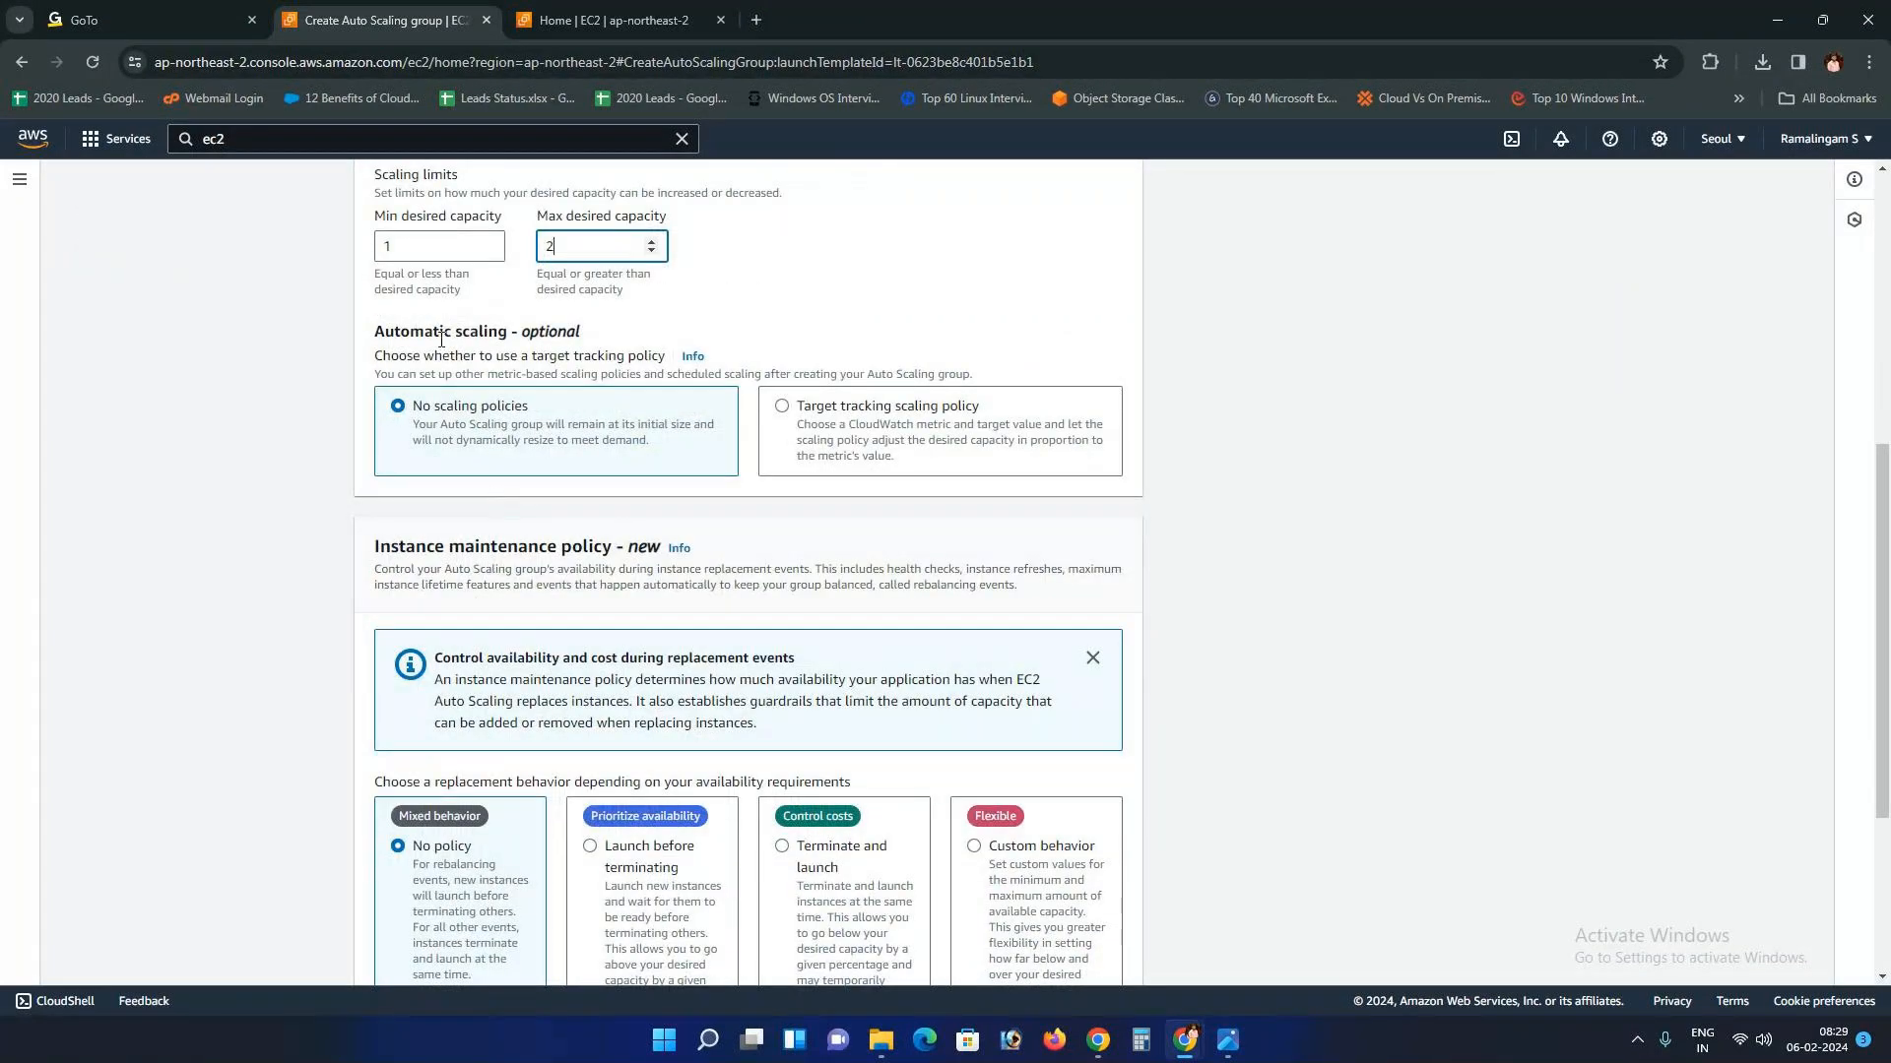
left_click_drag(376, 334, 598, 337)
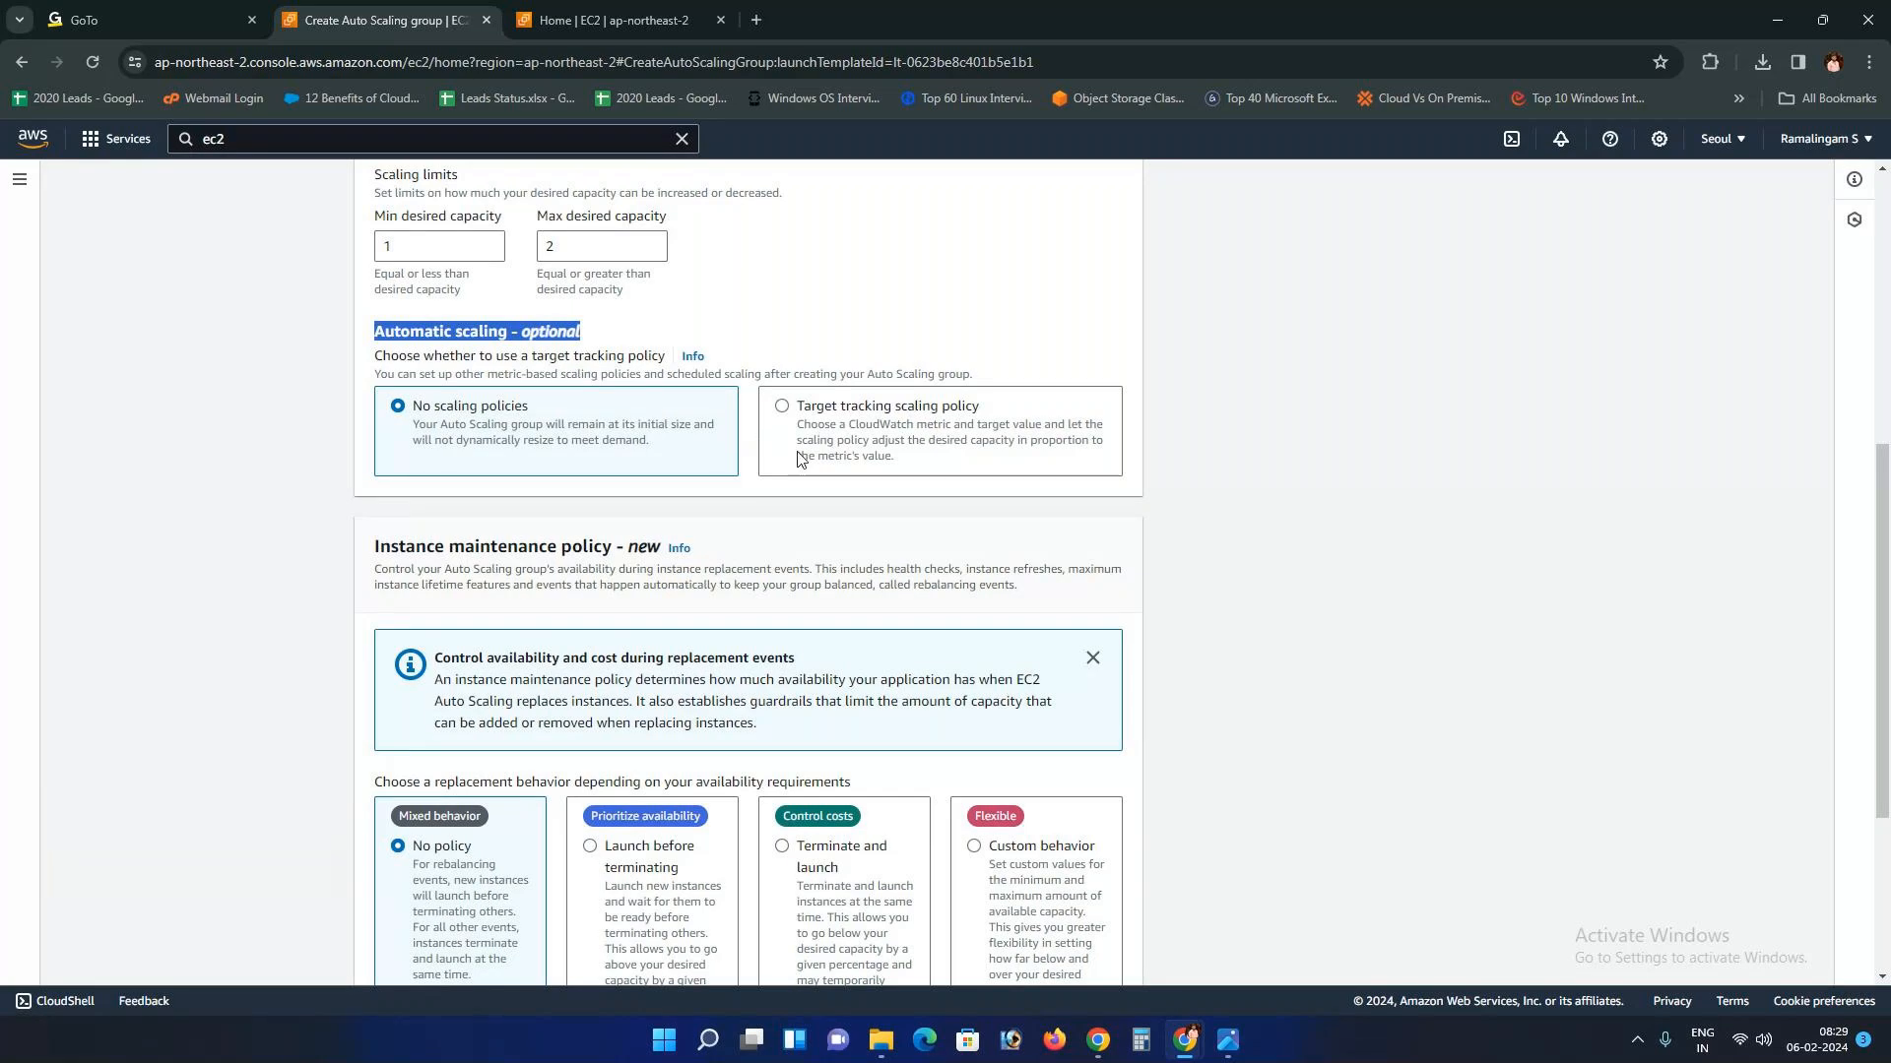
Step: Highlight the Instance maintenance policy heading and its word 'new'
scroll(798, 457, "down", 3)
left_click_drag(374, 251, 707, 260)
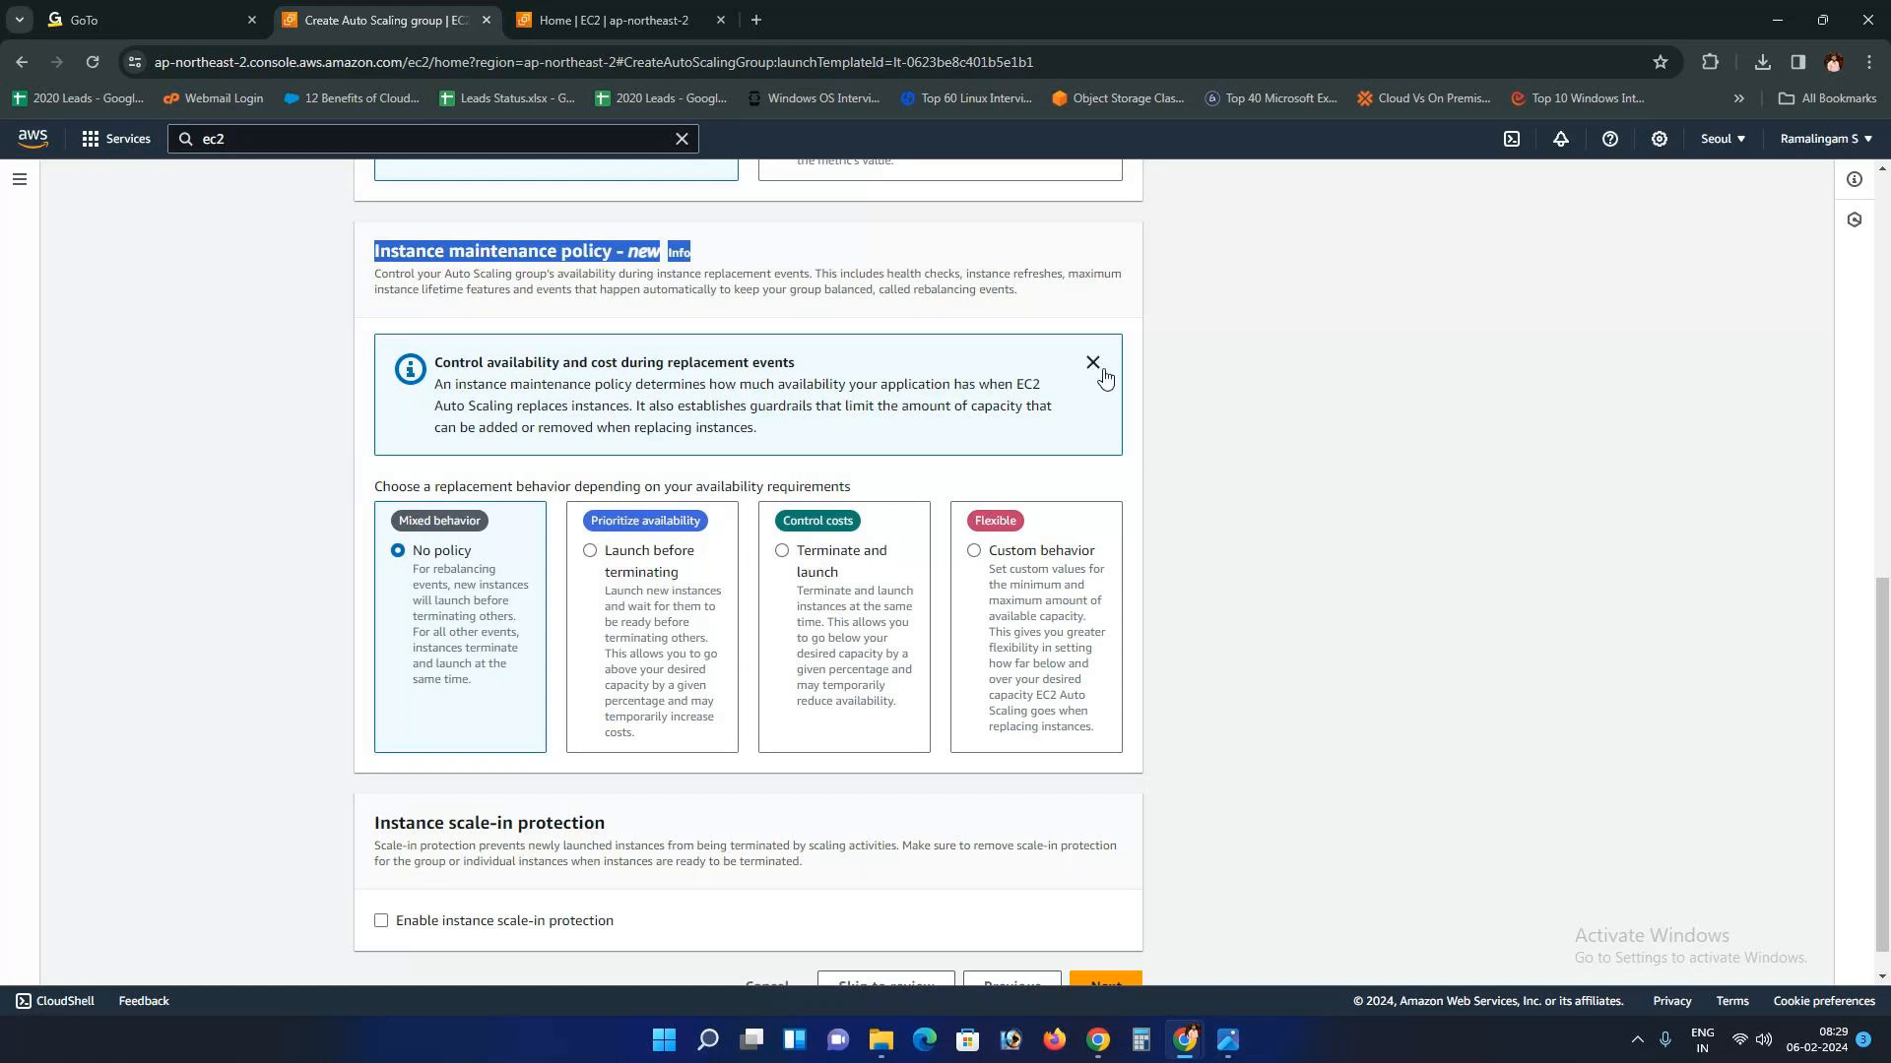
left_click_drag(375, 251, 663, 244)
left_click(631, 256)
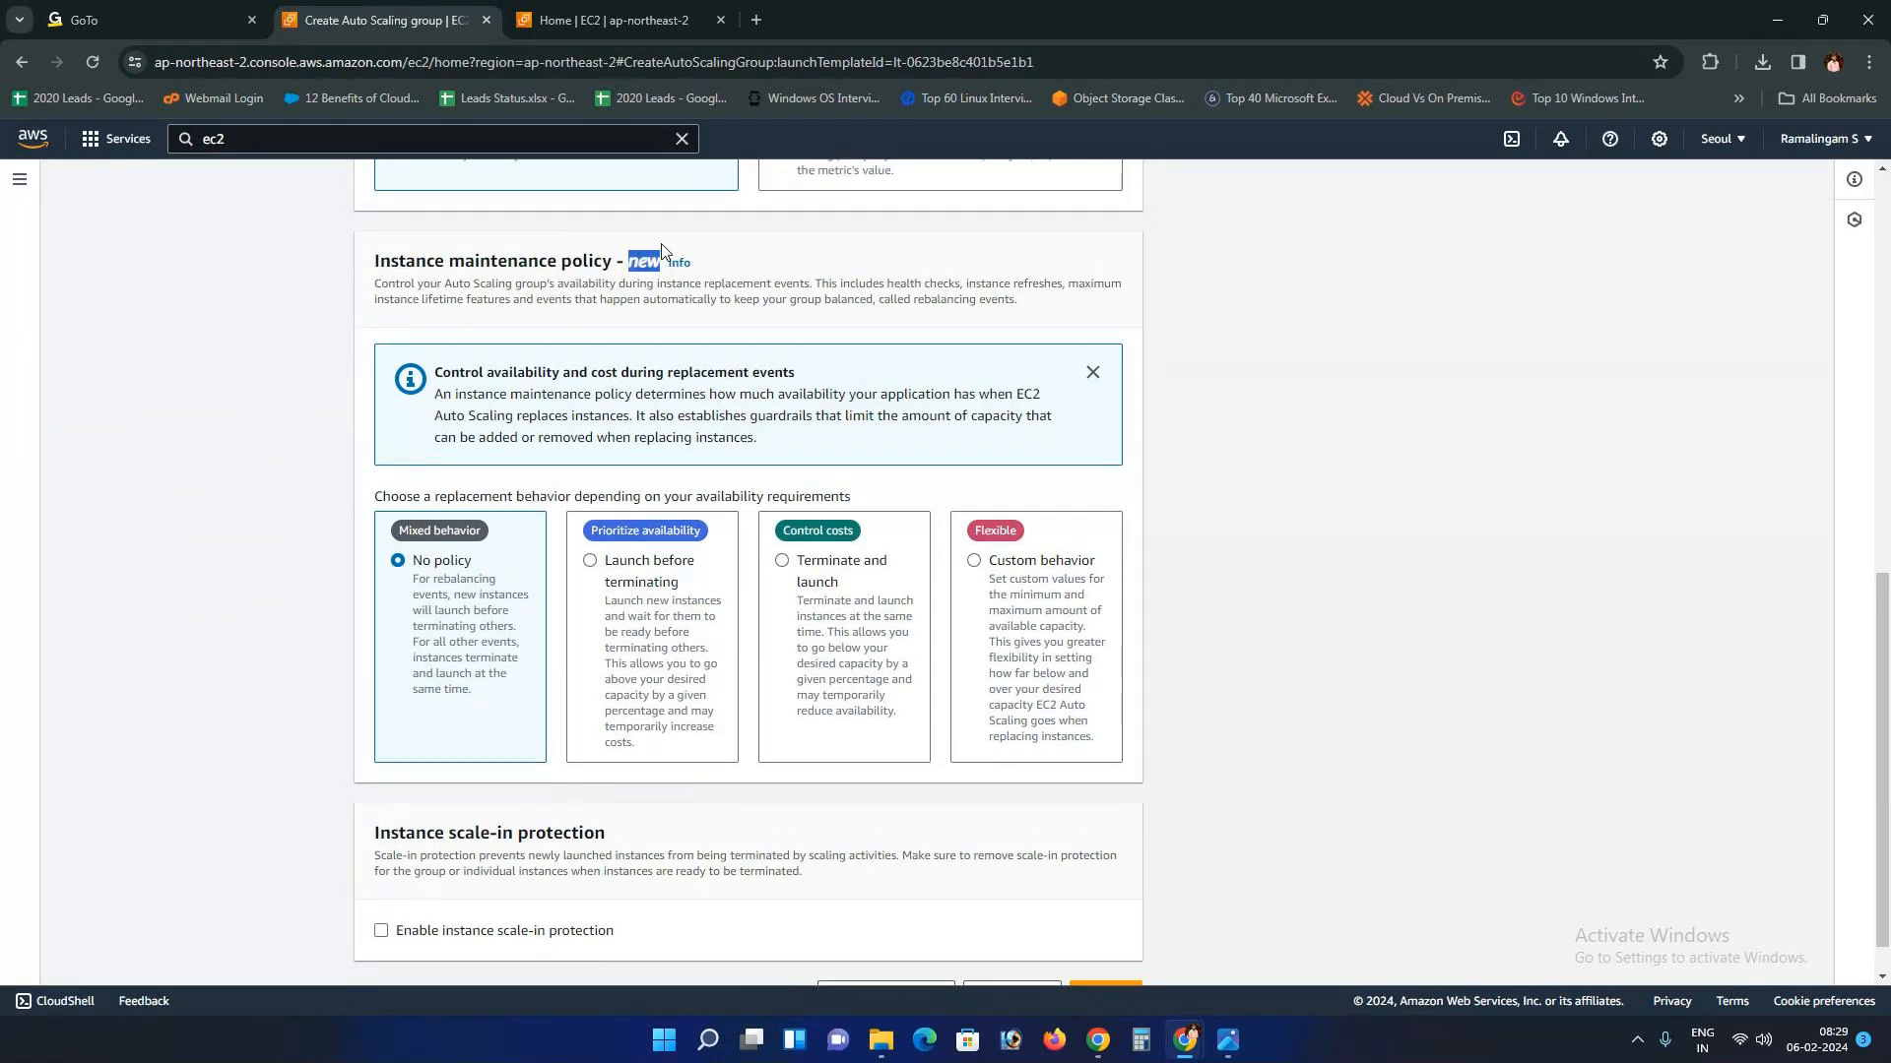
Step: Keep No scaling policies and proceed to the Add notifications step
scroll(659, 246, "up", 8)
scroll(525, 363, "down", 3)
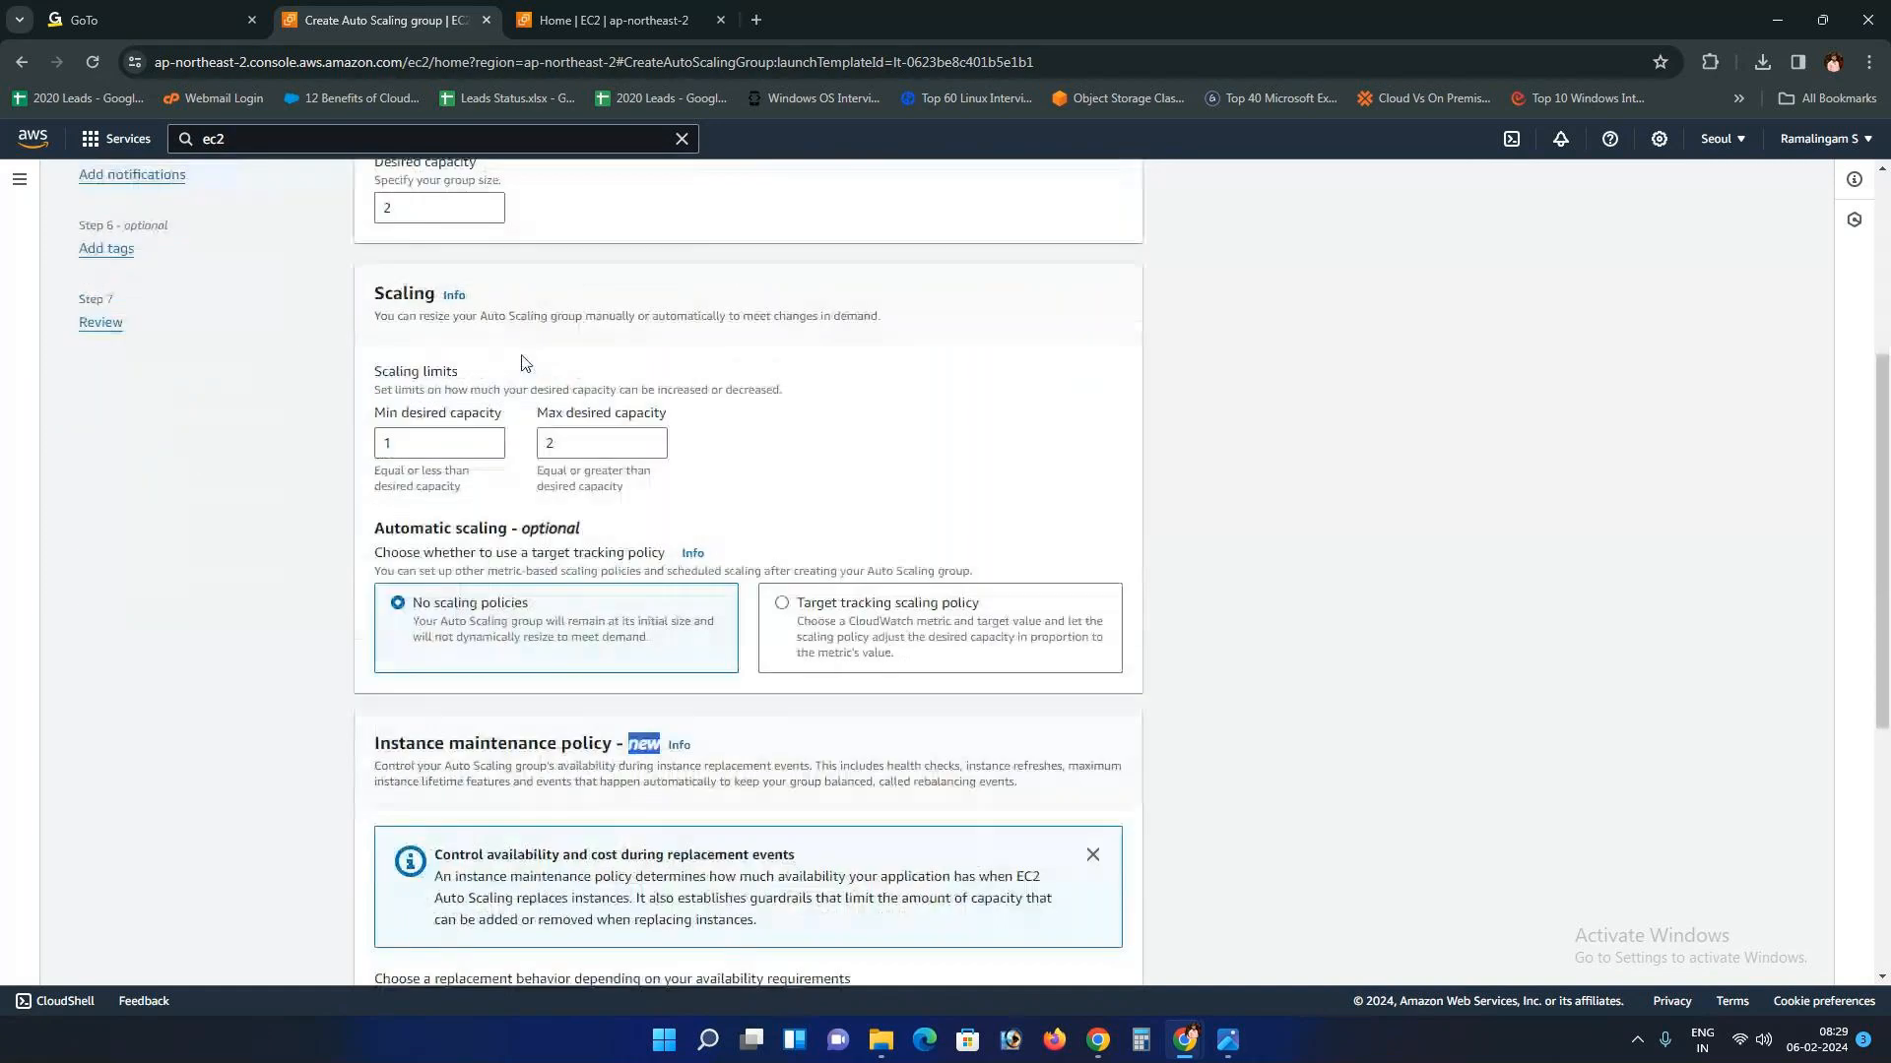
scroll(525, 363, "down", 3)
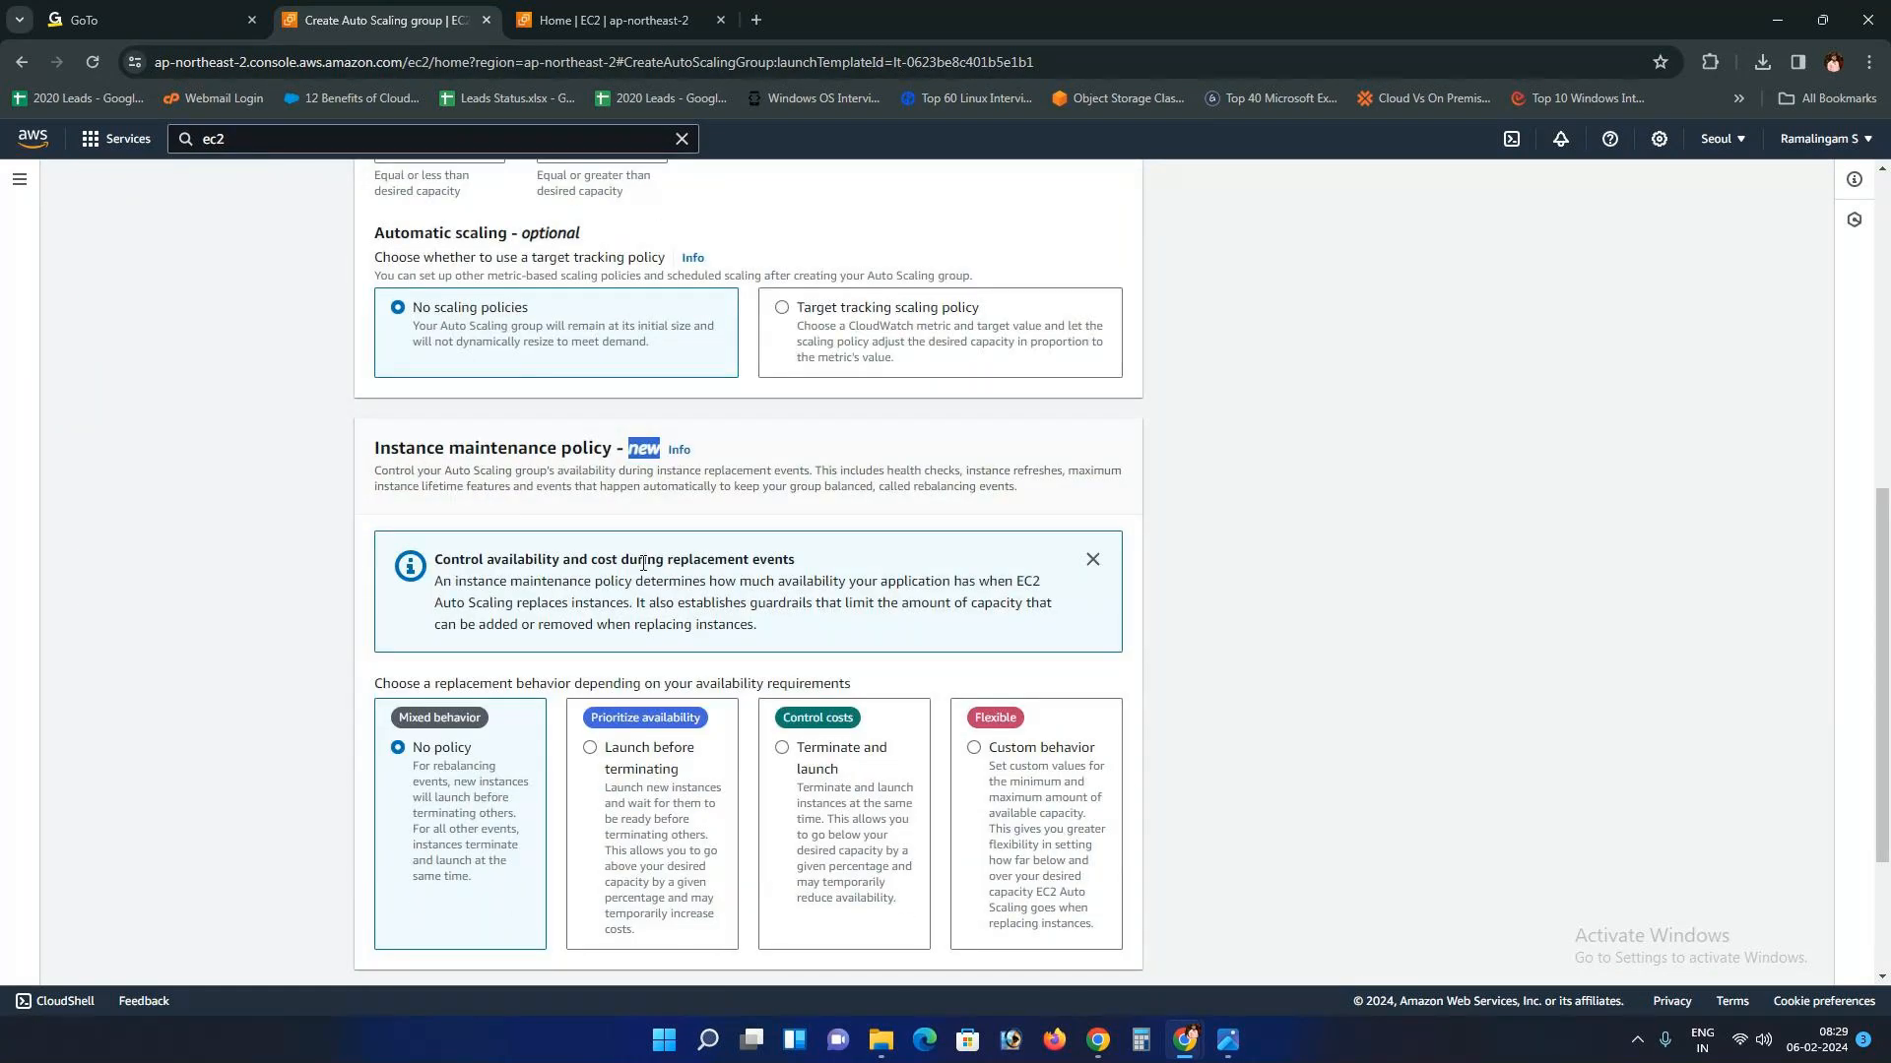
scroll(502, 829, "down", 3)
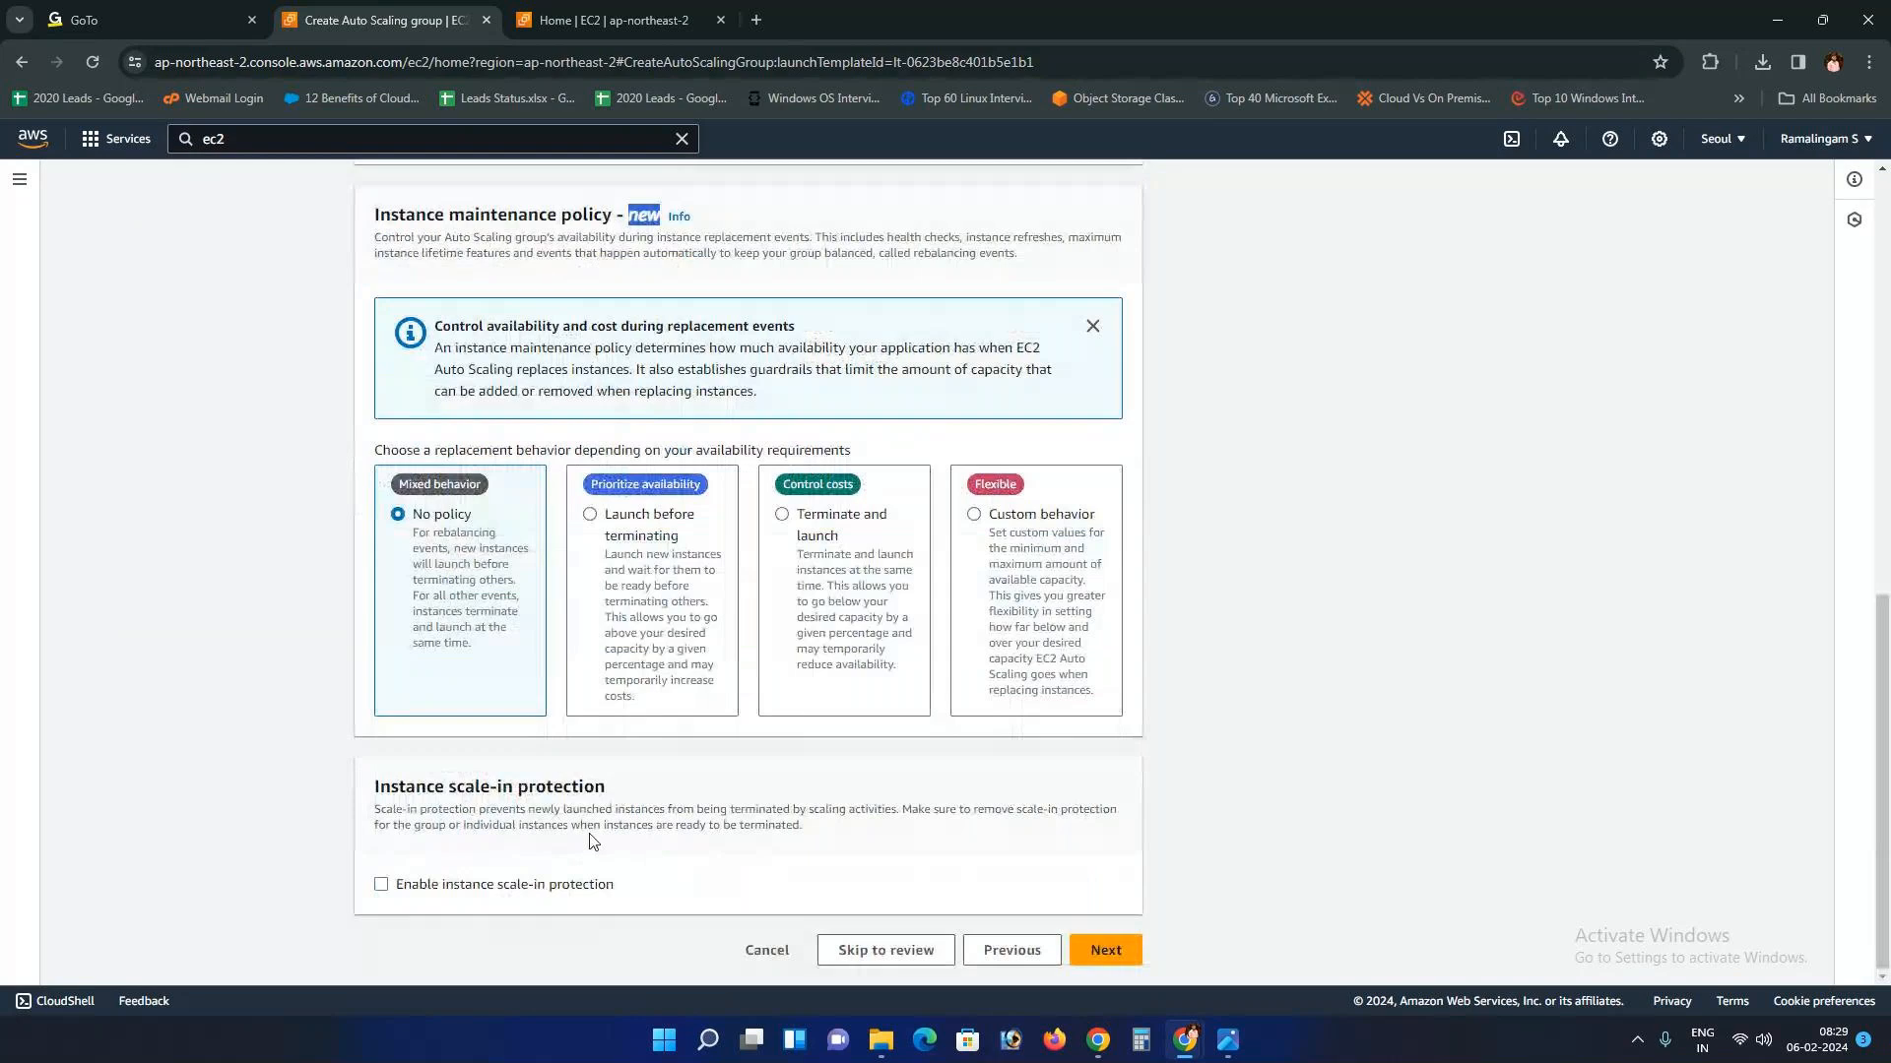
scroll(493, 669, "up", 15)
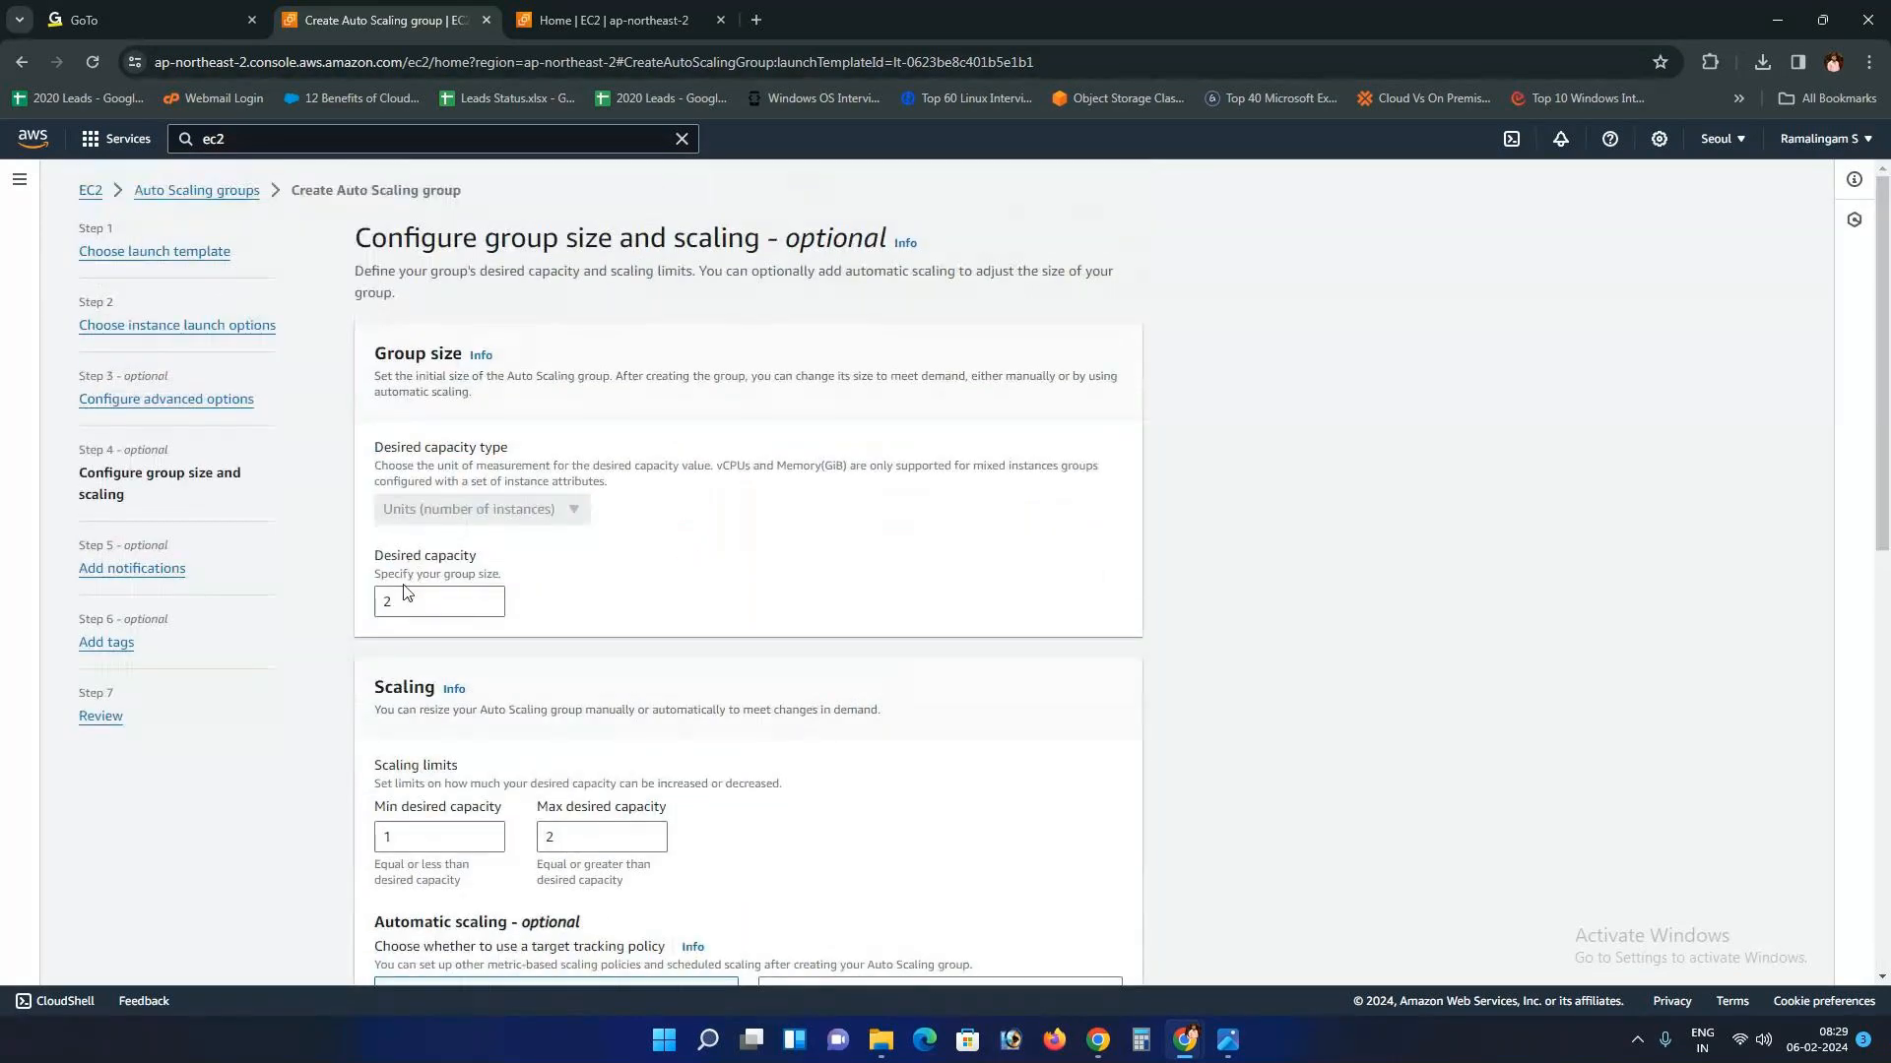
scroll(404, 592, "down", 3)
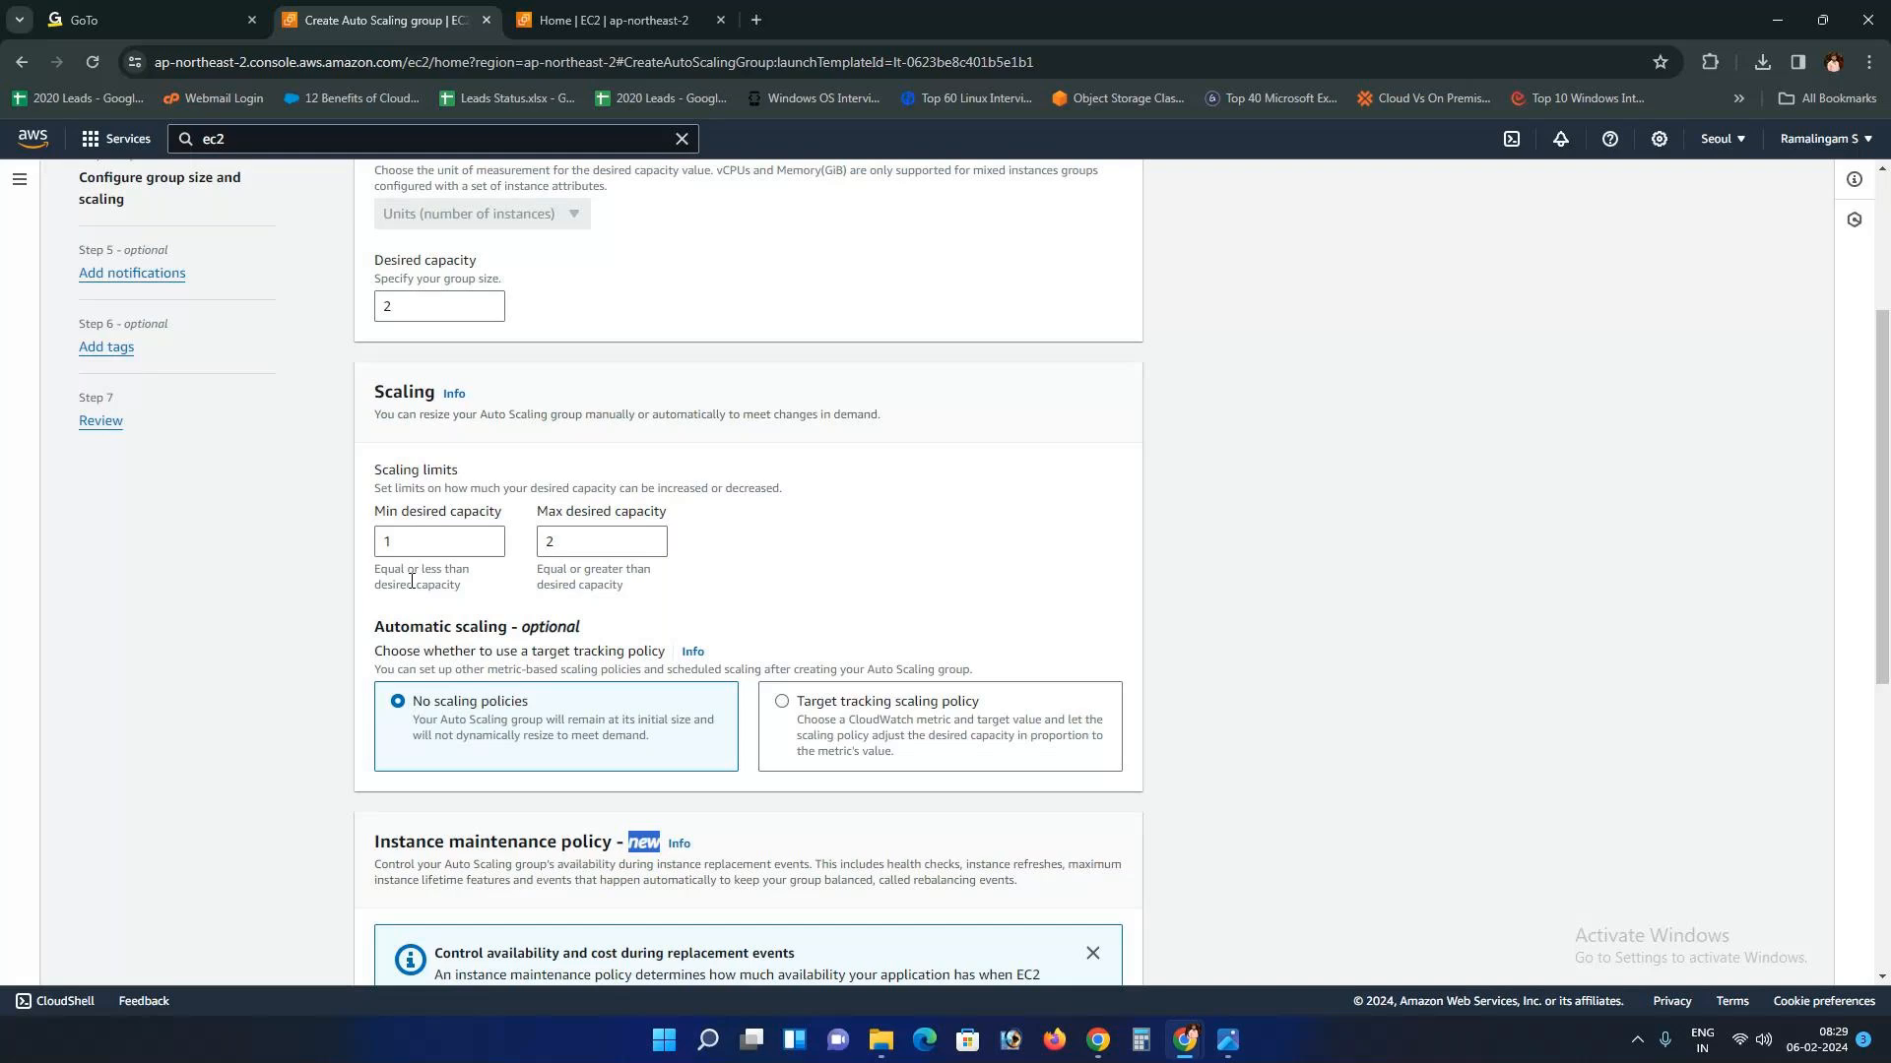
scroll(608, 556, "down", 1)
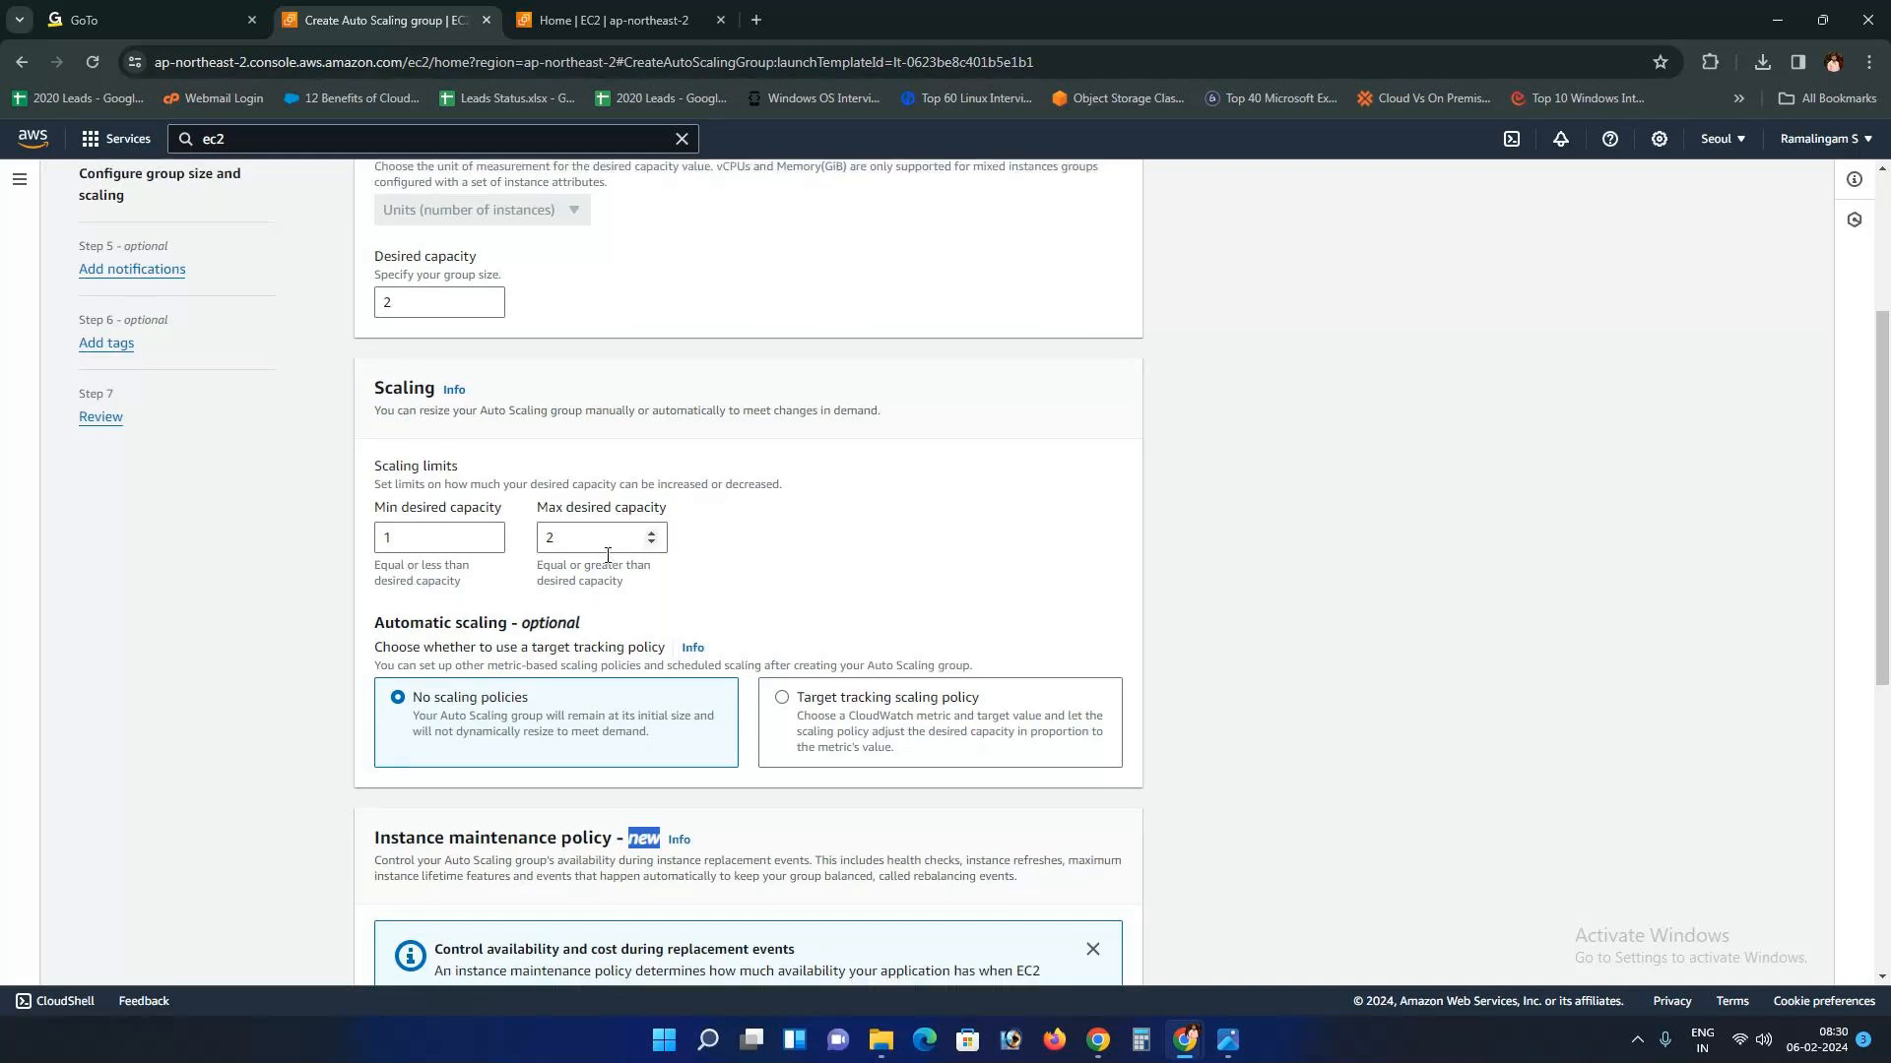
scroll(607, 557, "down", 5)
left_click(1099, 960)
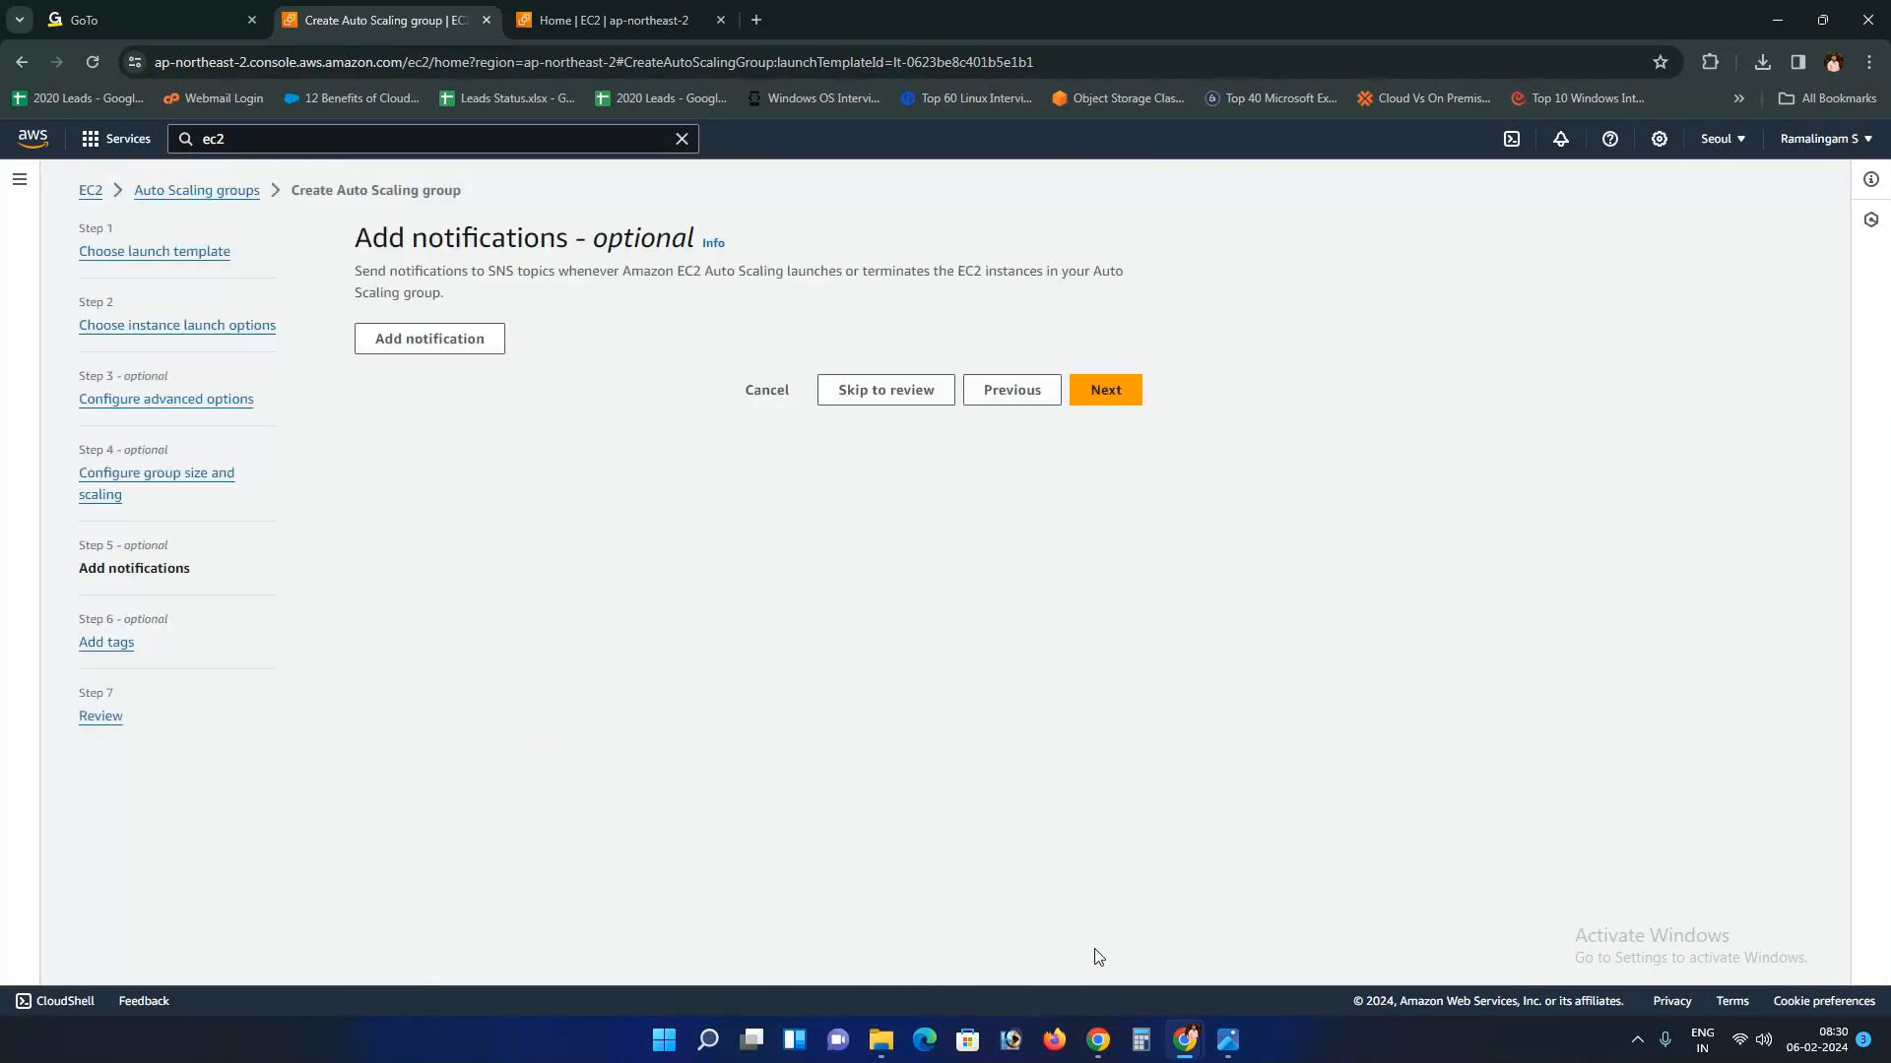
left_click(1228, 1039)
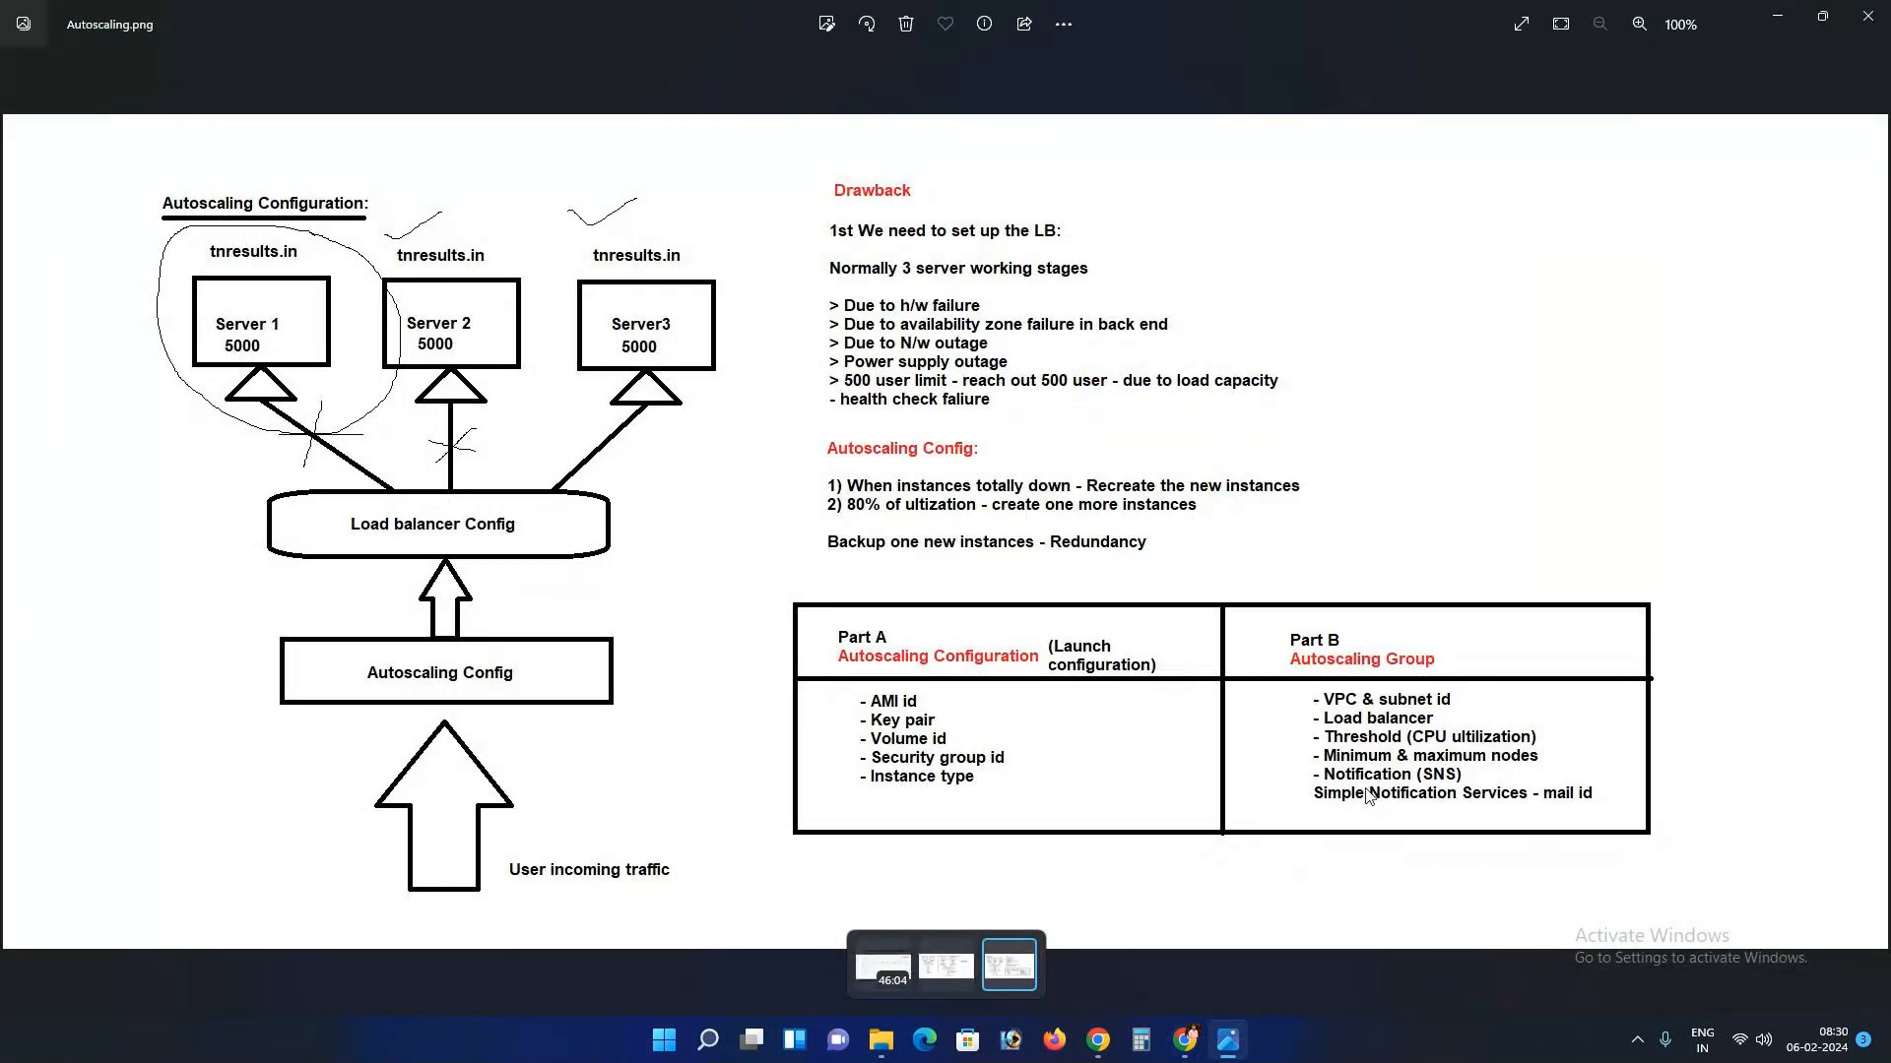
Step: Back in the Auto Scaling group wizard, add a notification and check the SNS topic list
left_click(1185, 1040)
left_click(1153, 963)
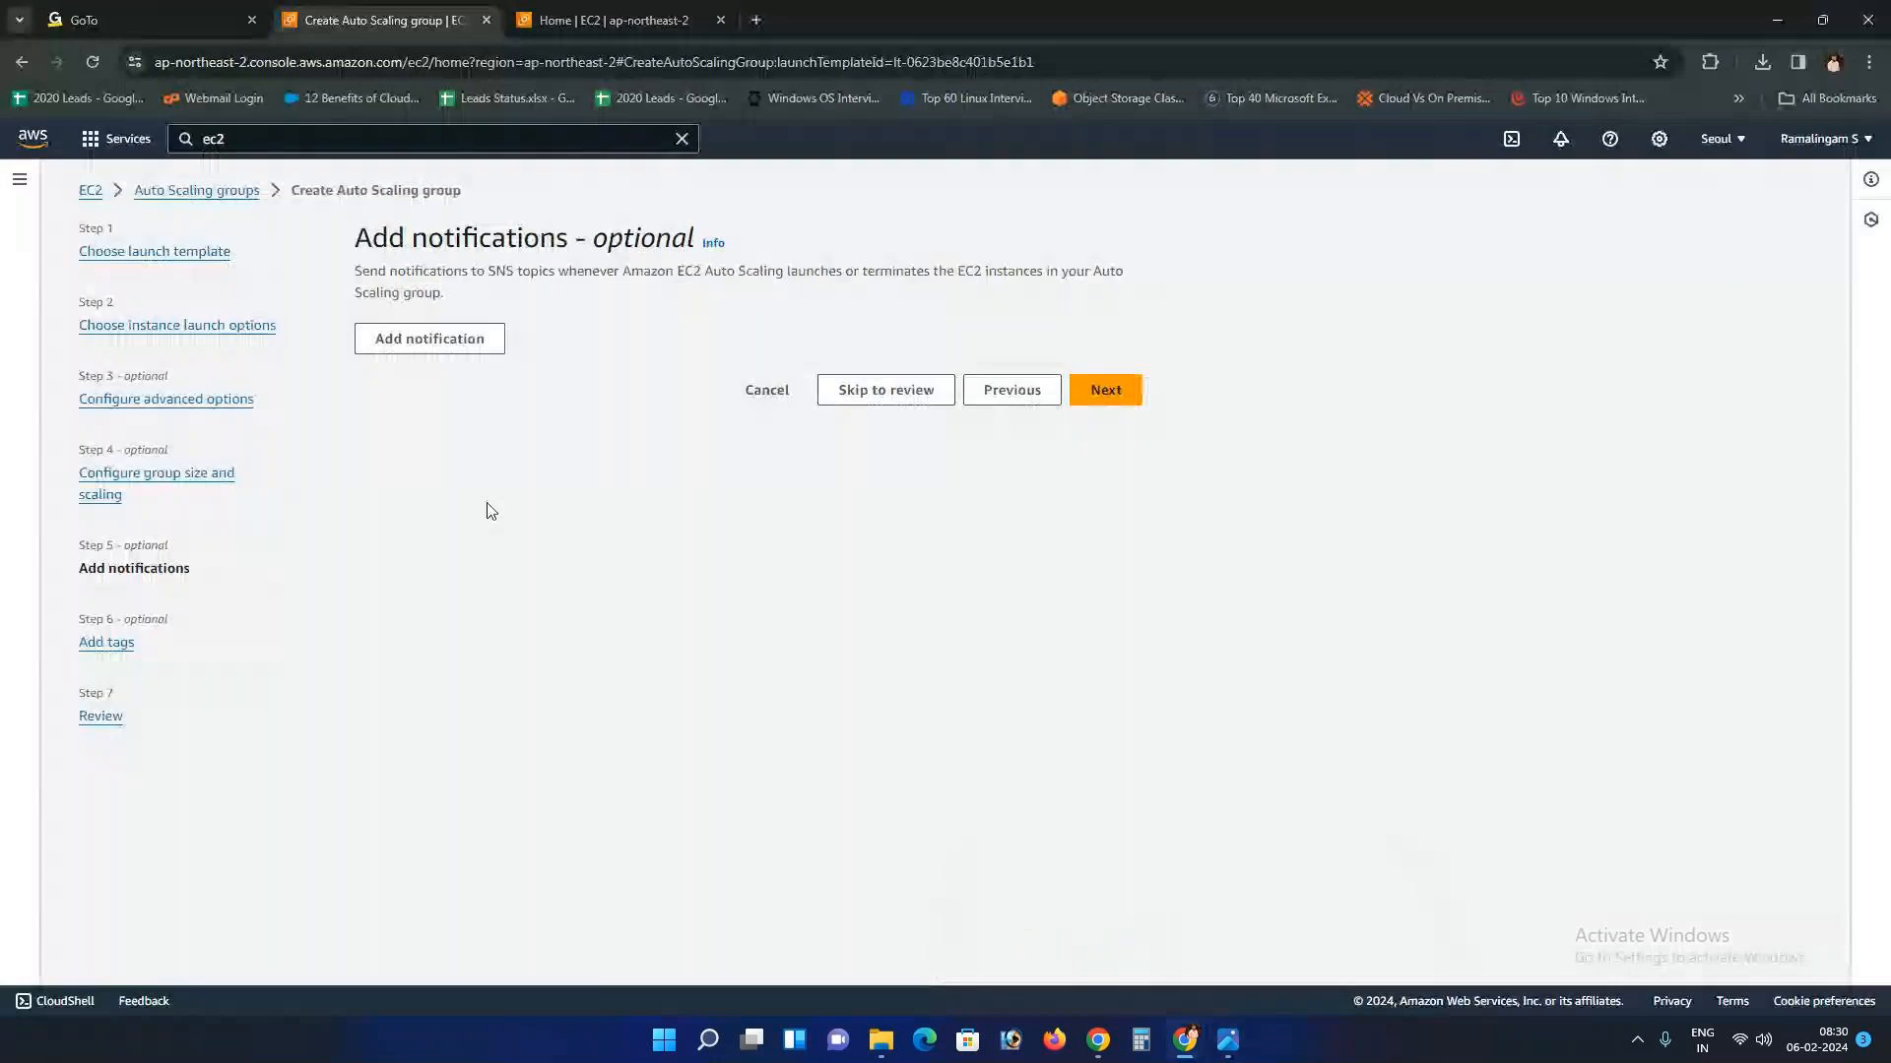
left_click(437, 354)
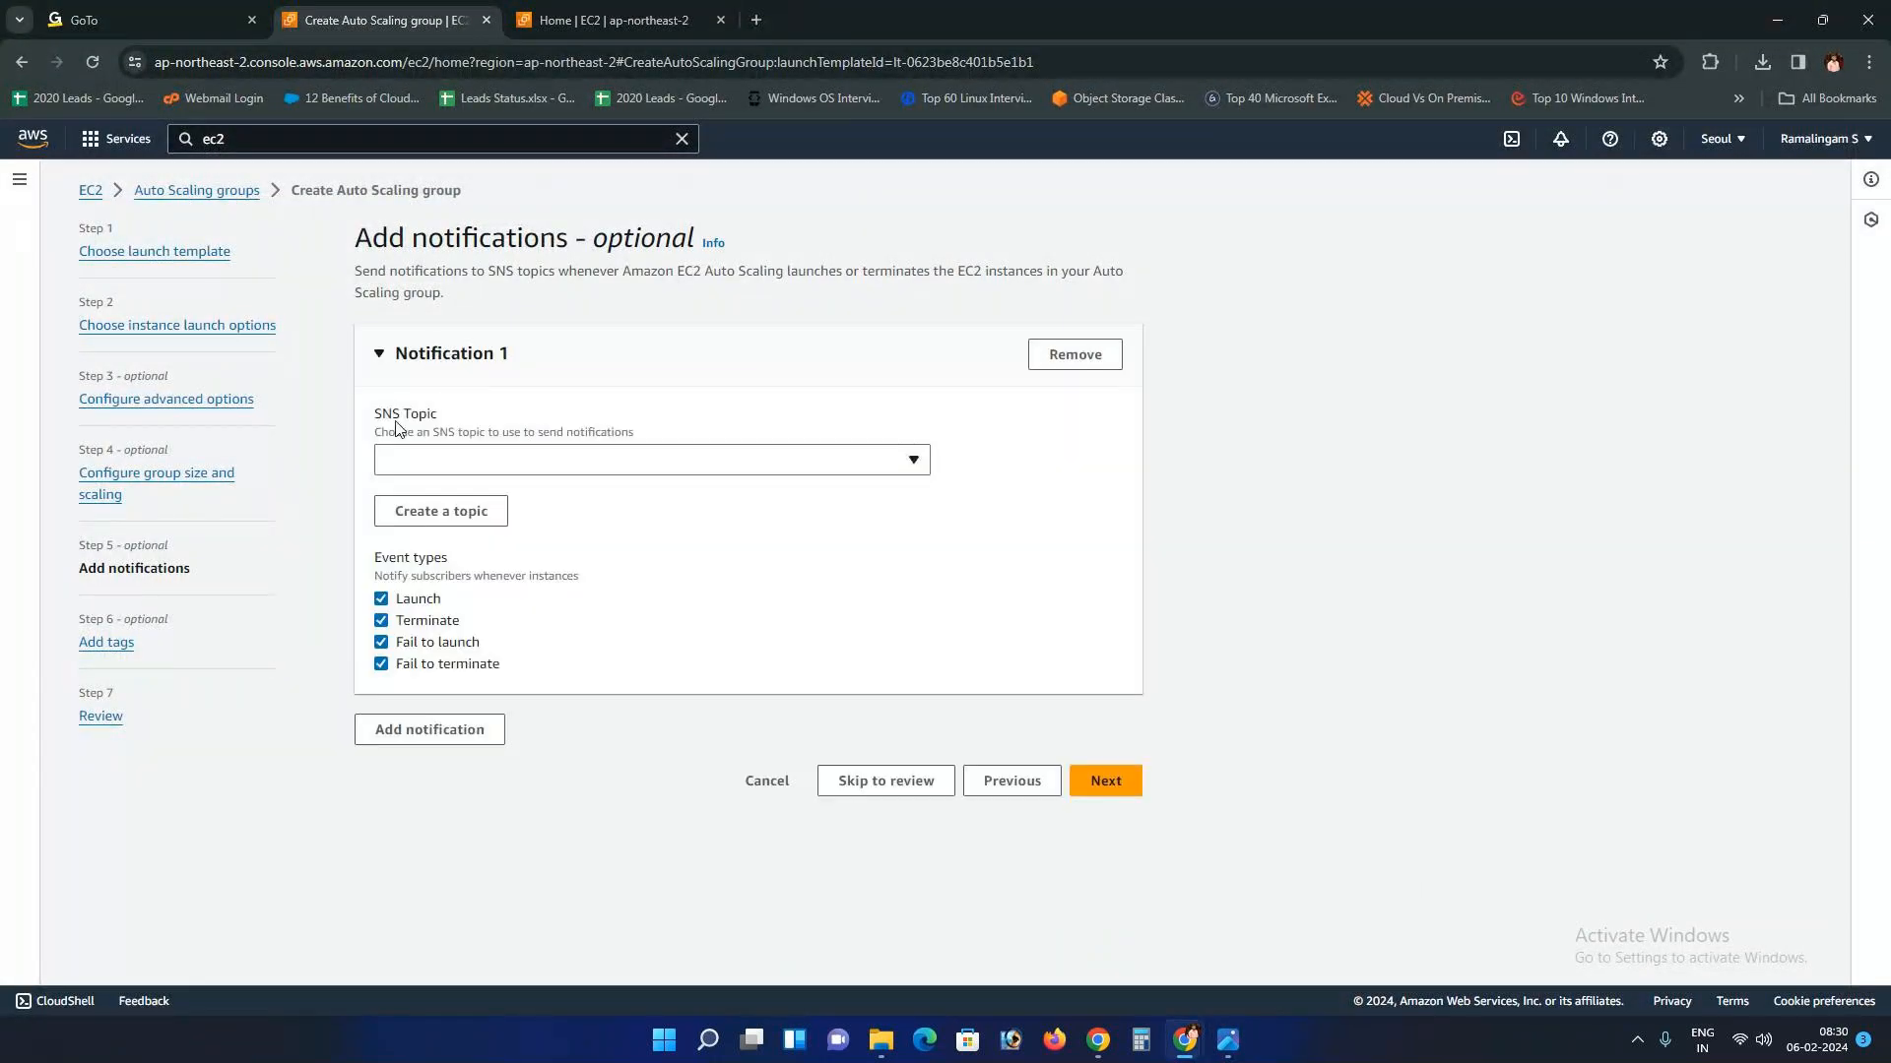
left_click_drag(372, 418, 475, 417)
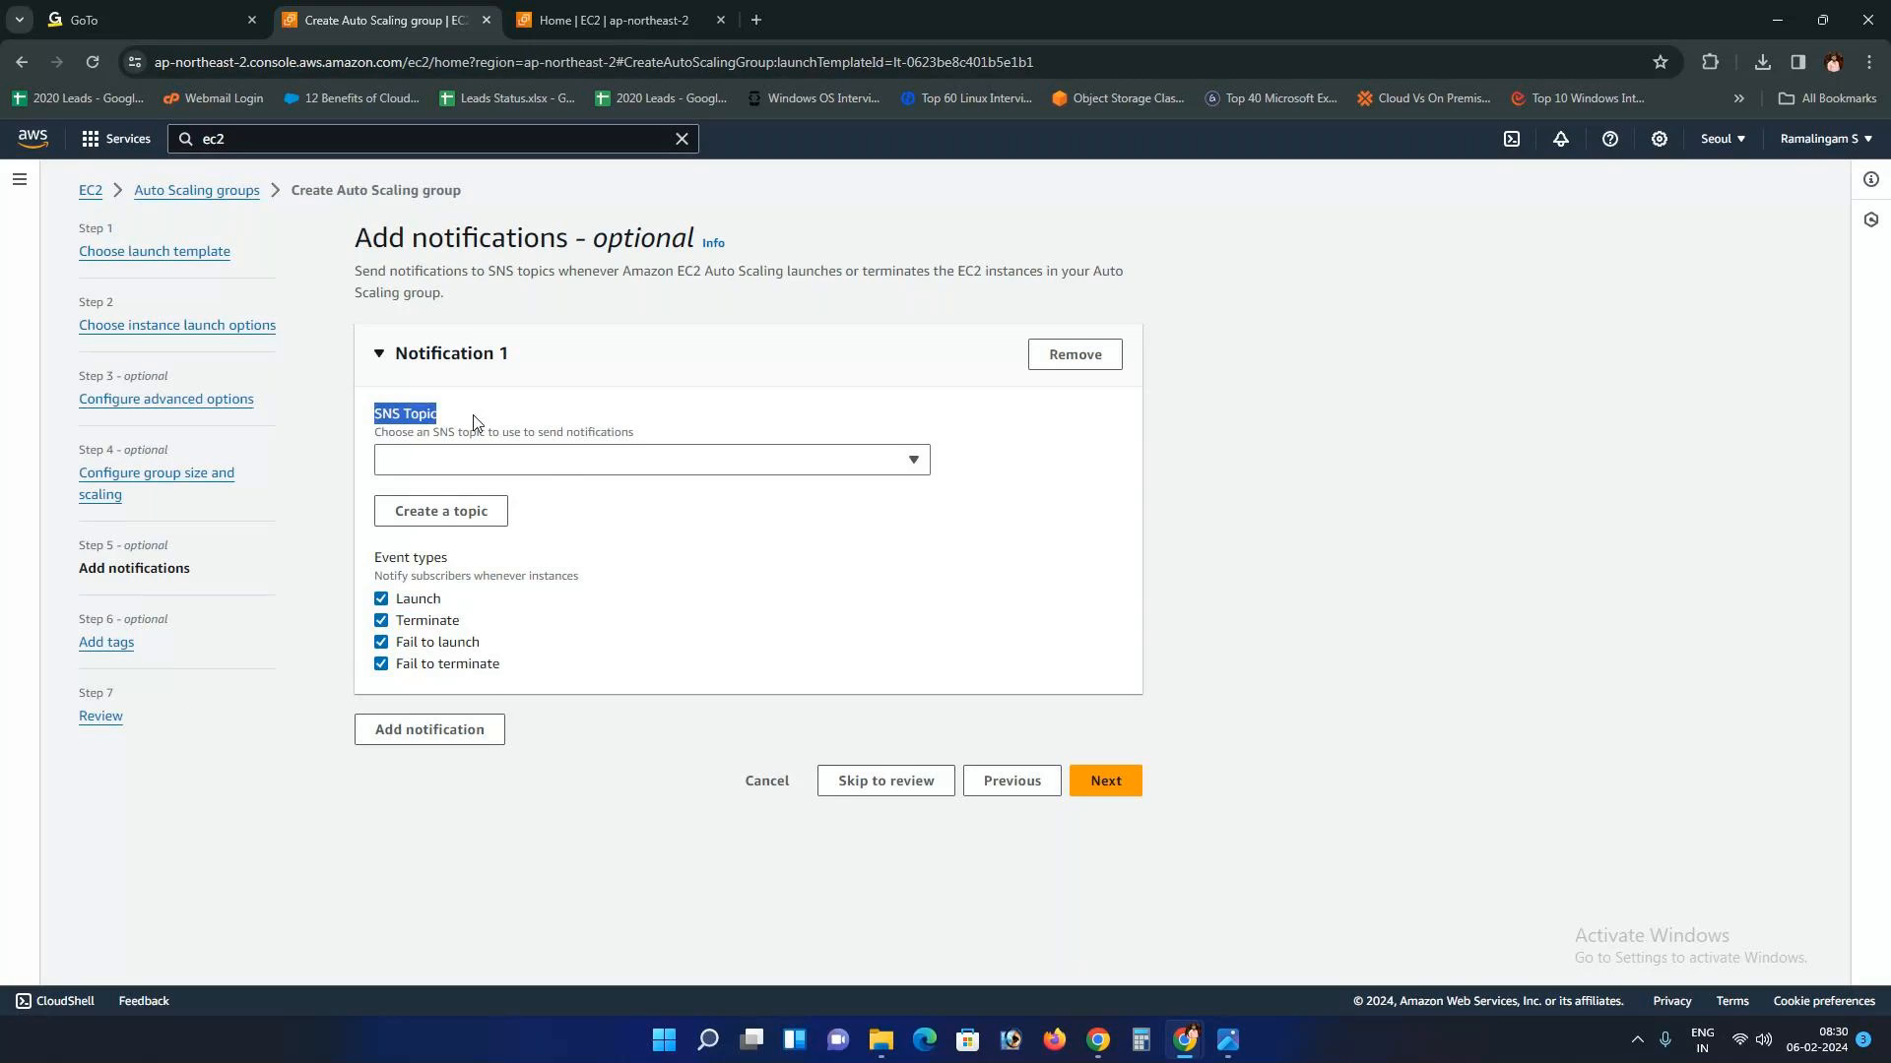
left_click(604, 466)
left_click(608, 583)
Step: Search 'sns' and open Simple Notification Service in a new browser tab
left_click(329, 147)
key("BackSpace")
key("BackSpace")
key("BackSpace")
type("sns")
right_click(575, 295)
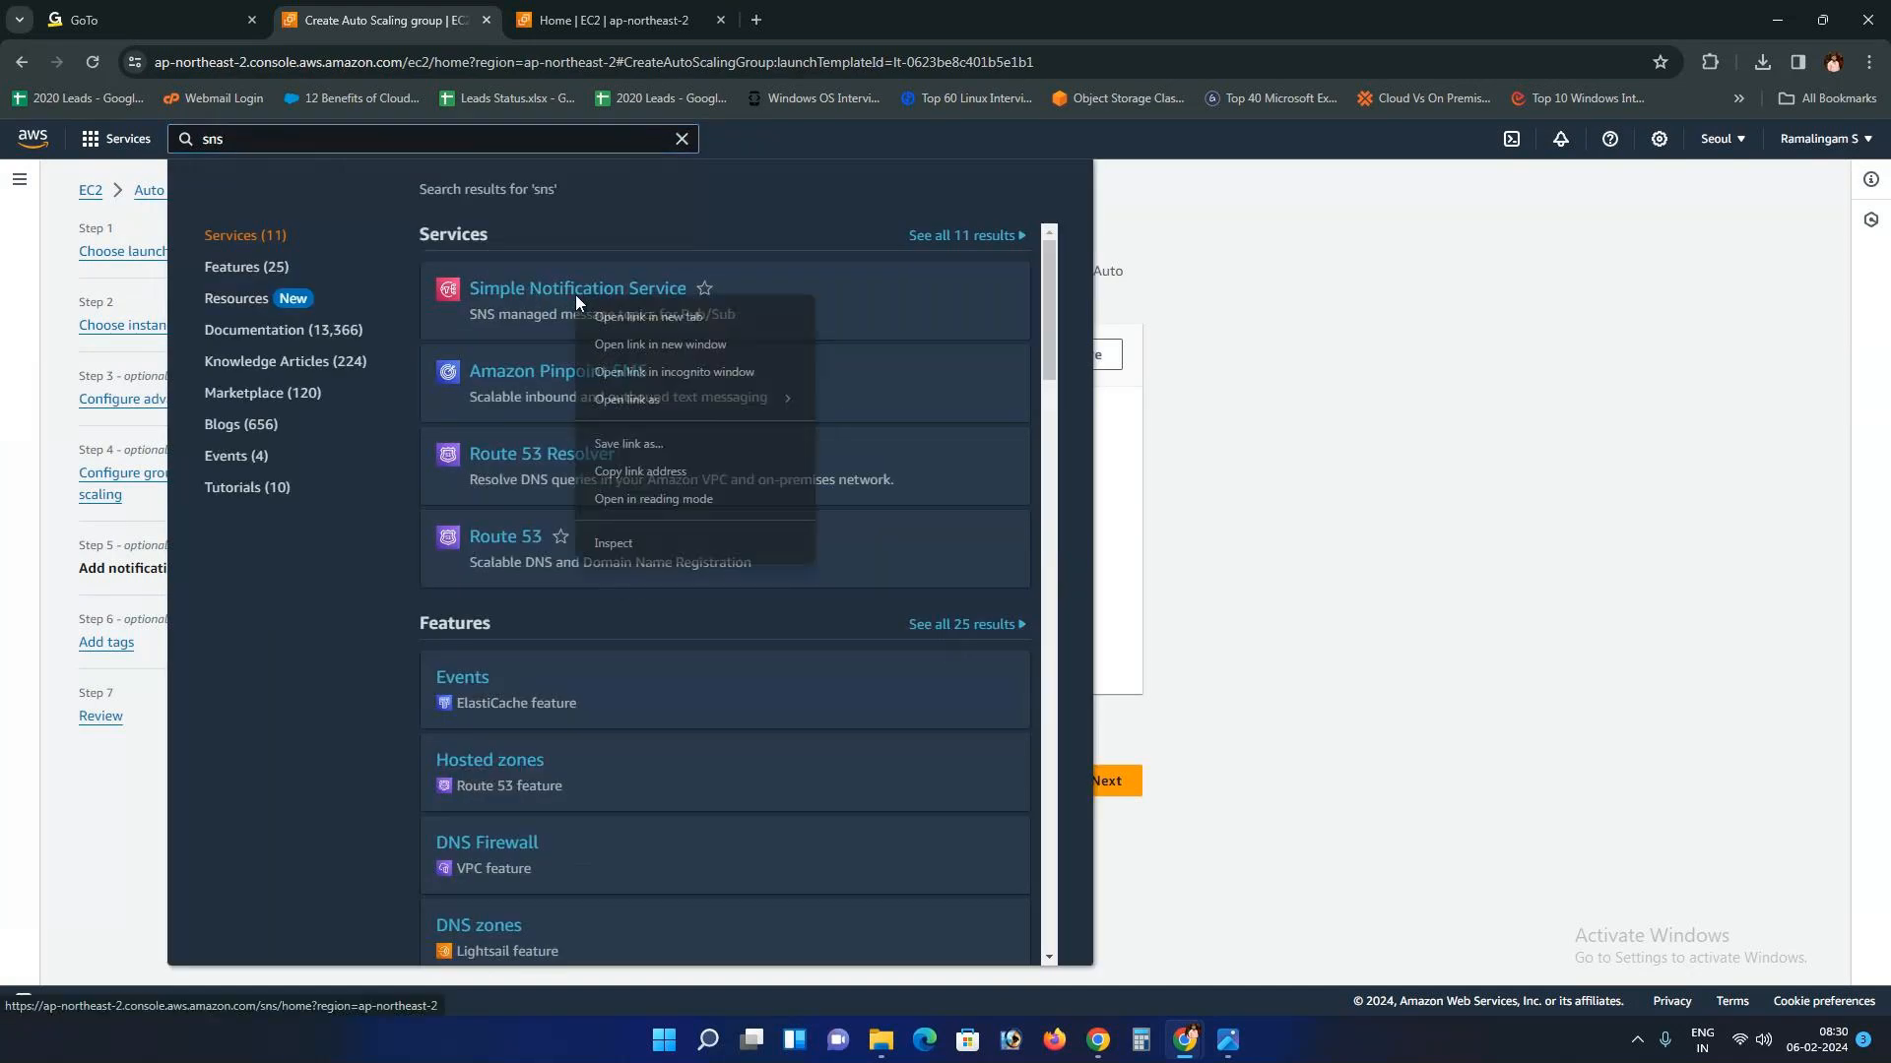
left_click(640, 317)
left_click(849, 10)
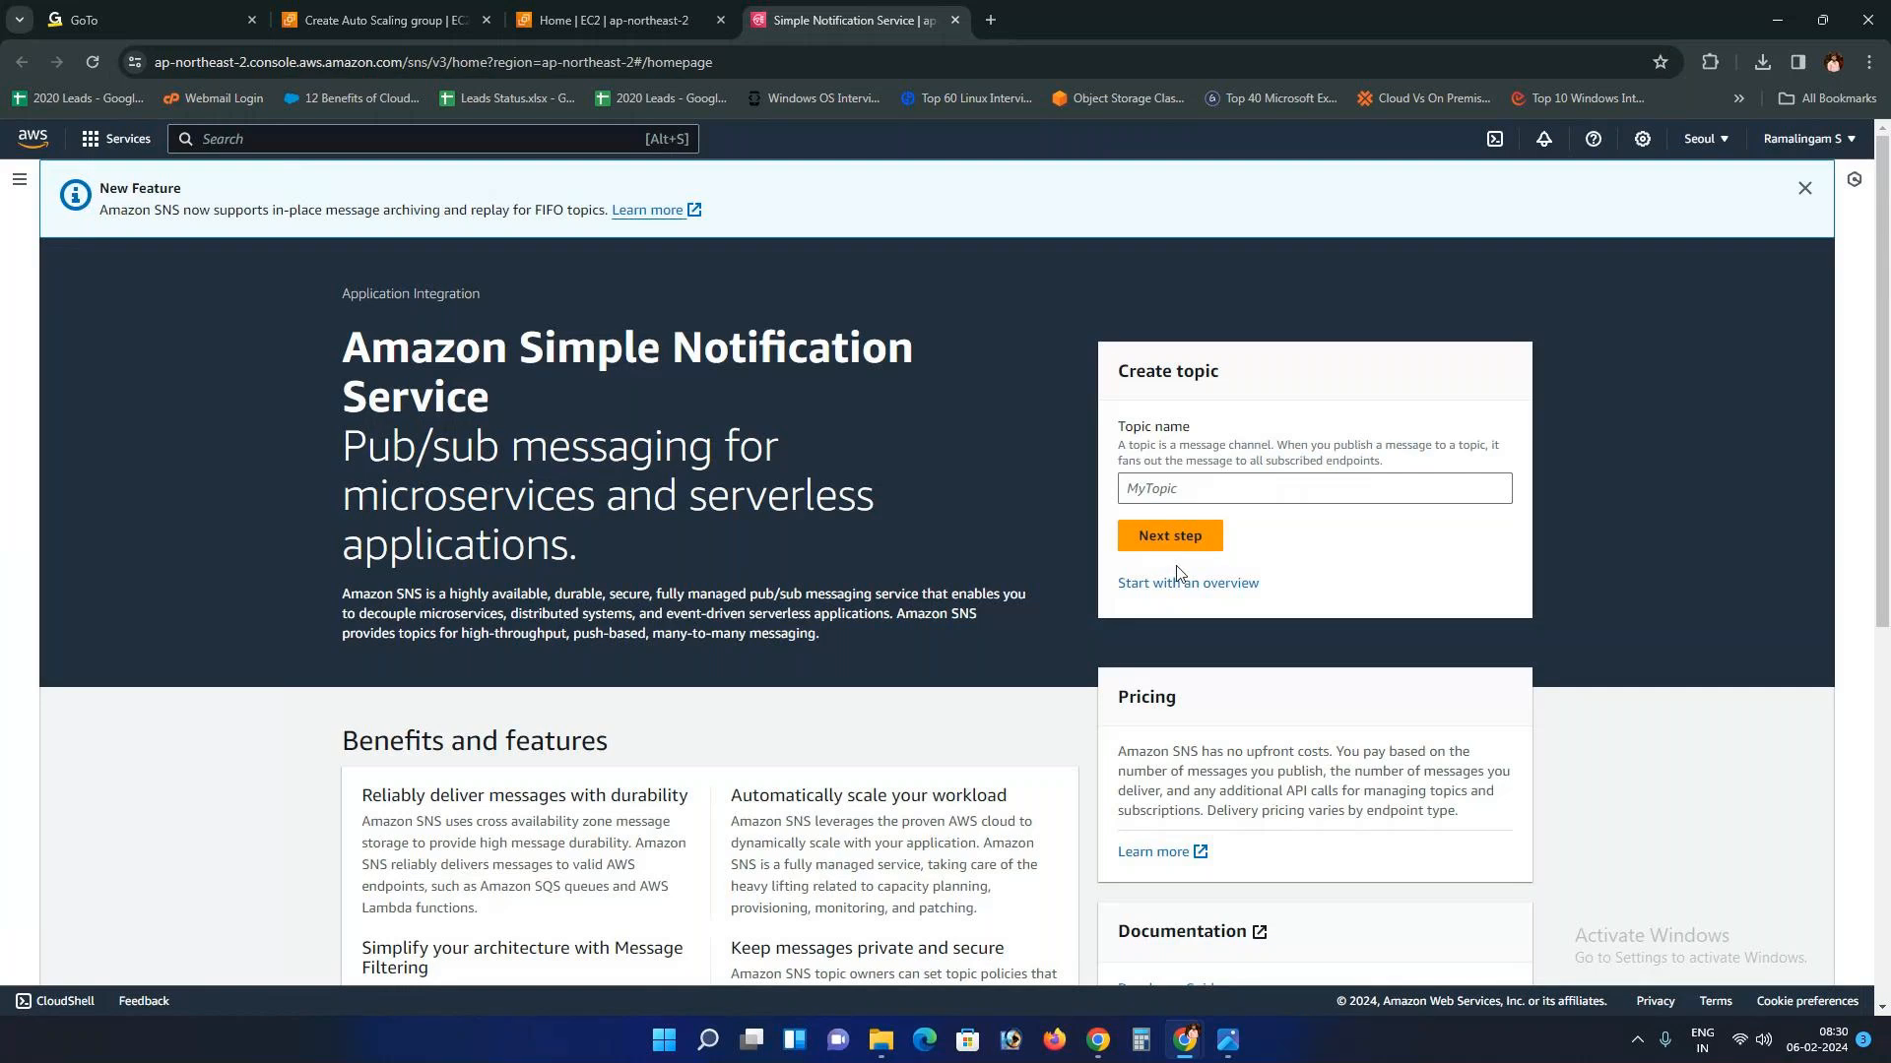
Step: Read the Amazon SNS overview, then choose Next step in the Create topic panel
left_click_drag(343, 340, 558, 423)
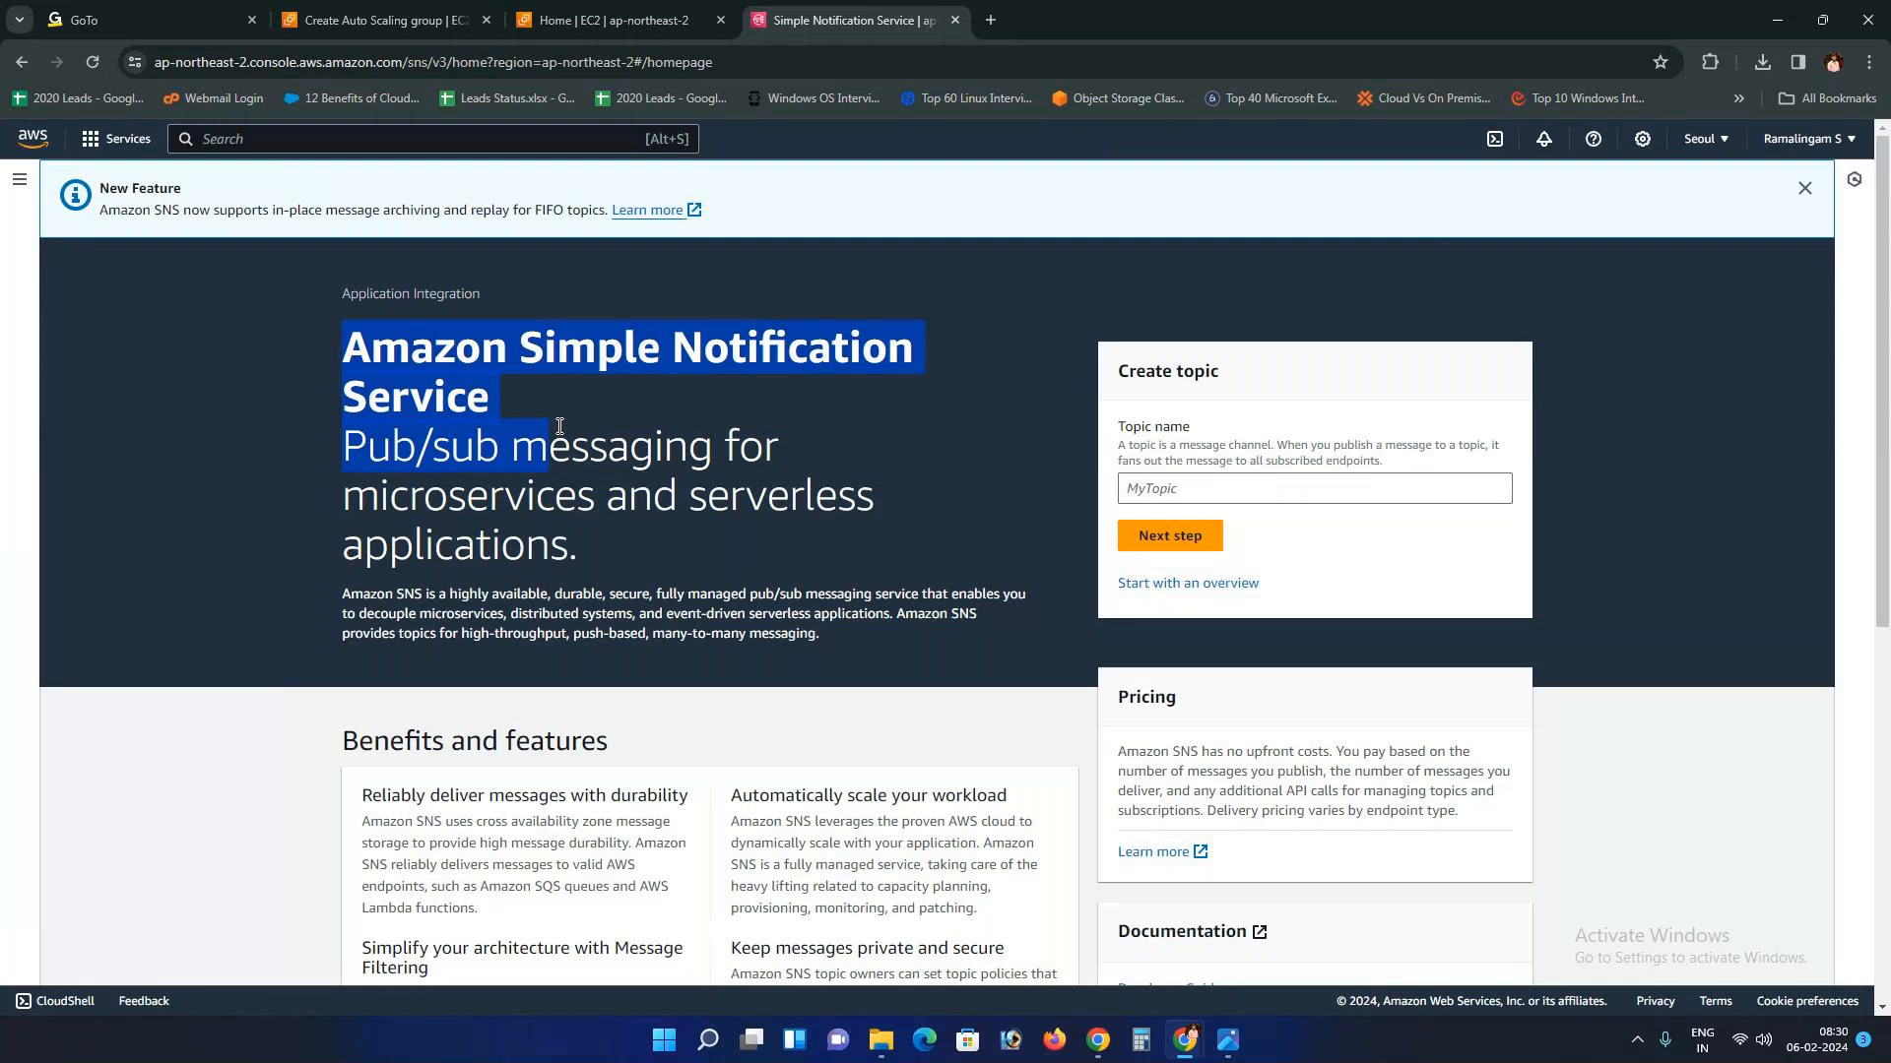
left_click(647, 474)
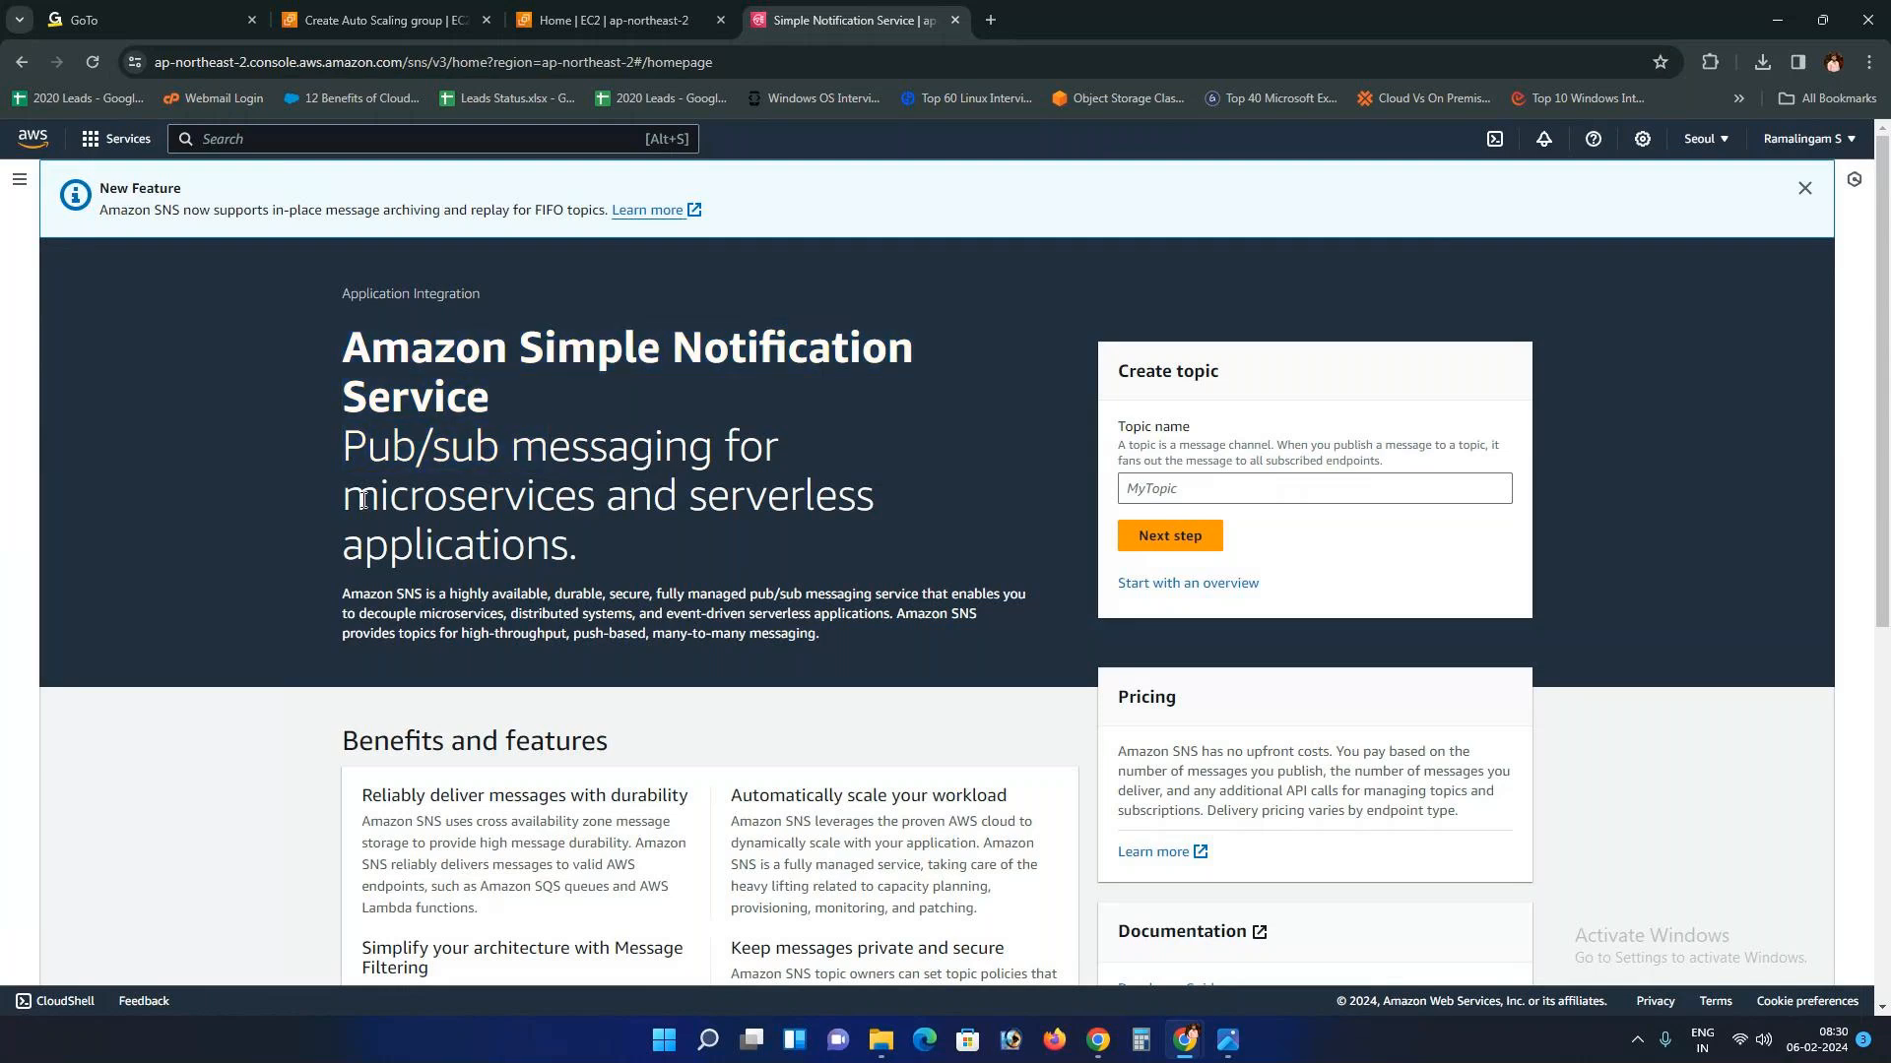
left_click_drag(363, 501, 581, 544)
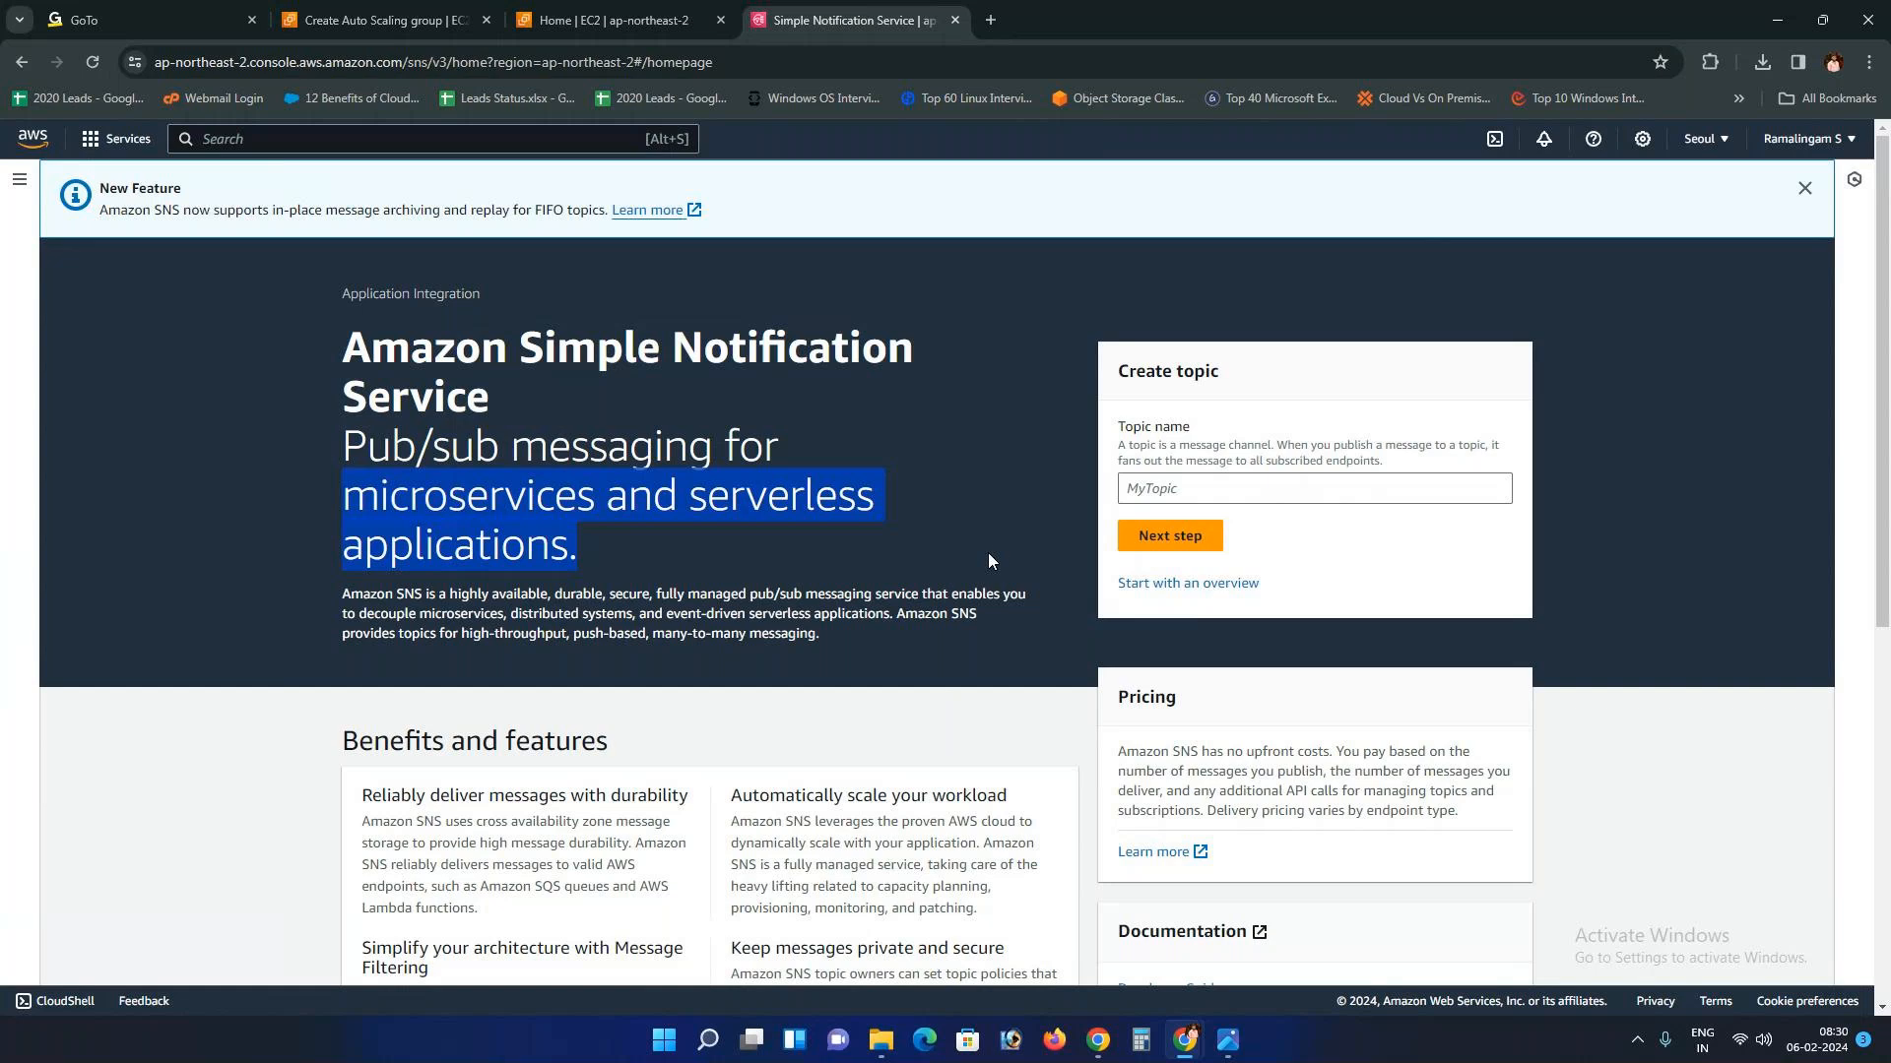
left_click(1168, 539)
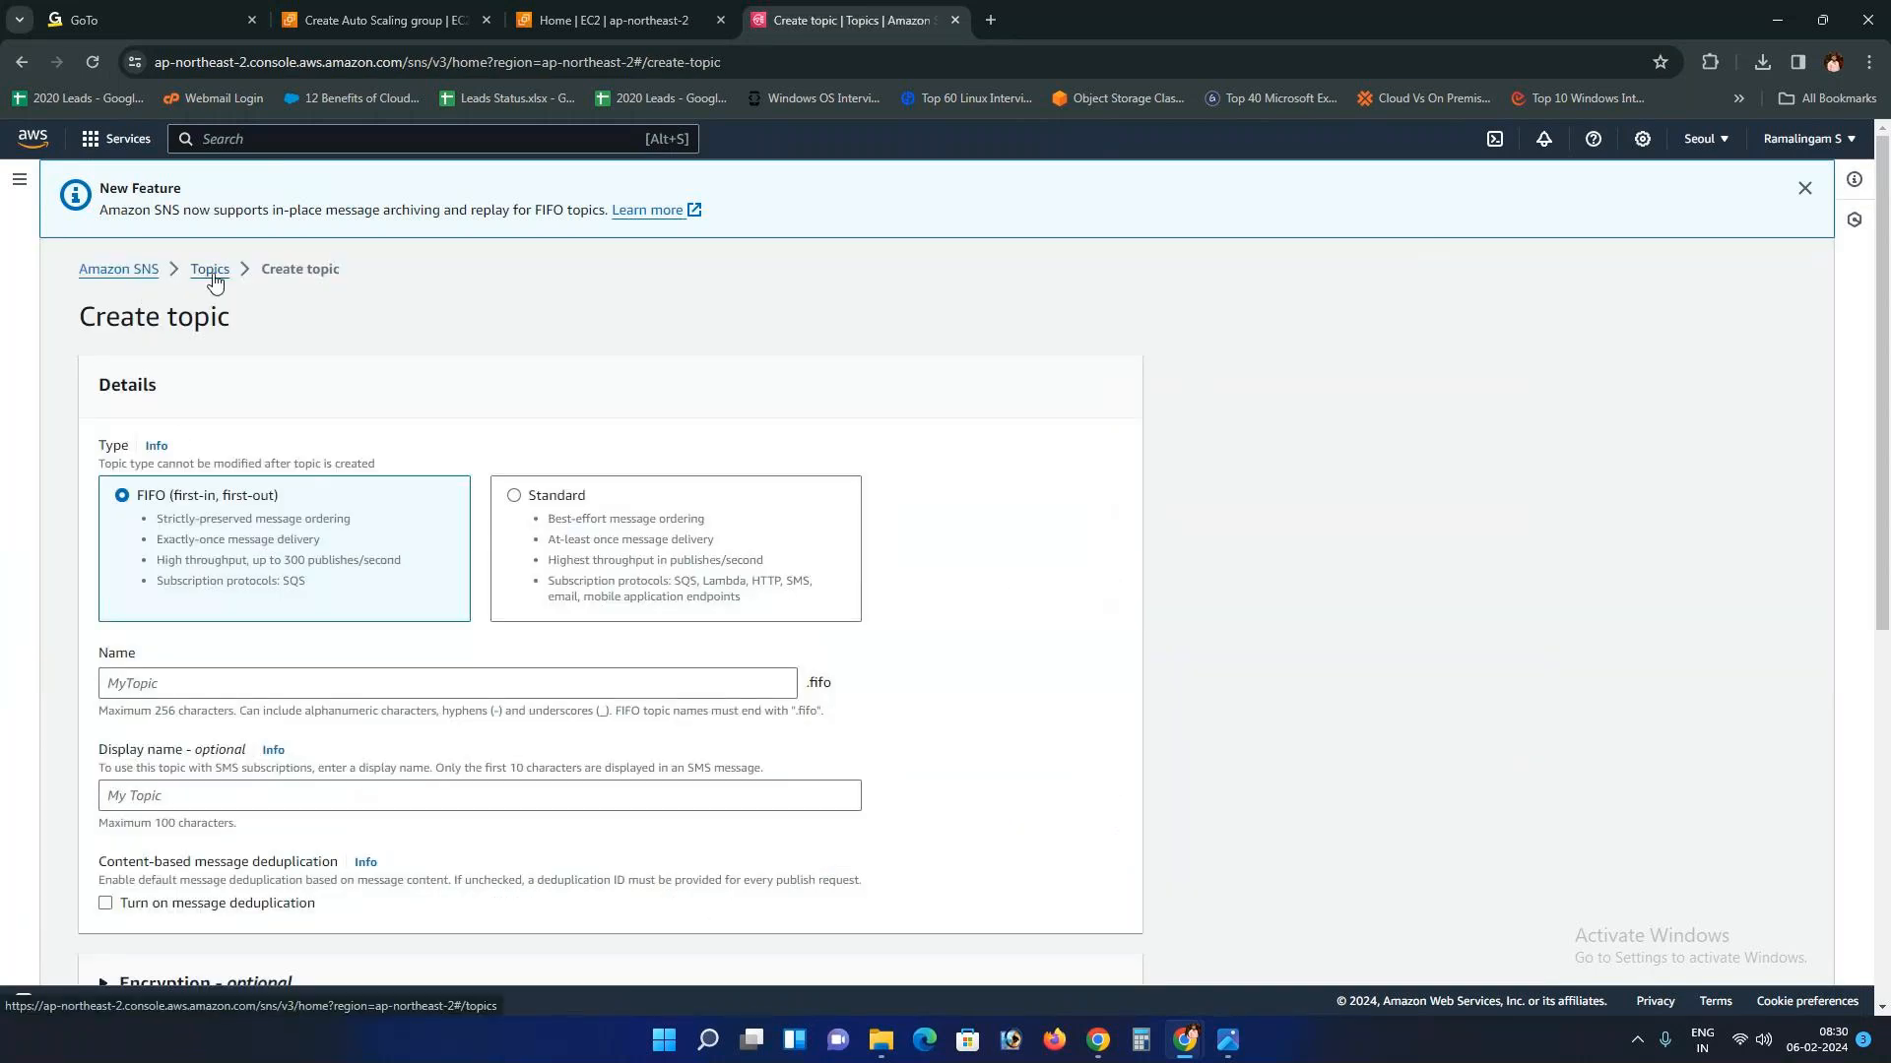
left_click_drag(231, 317, 82, 320)
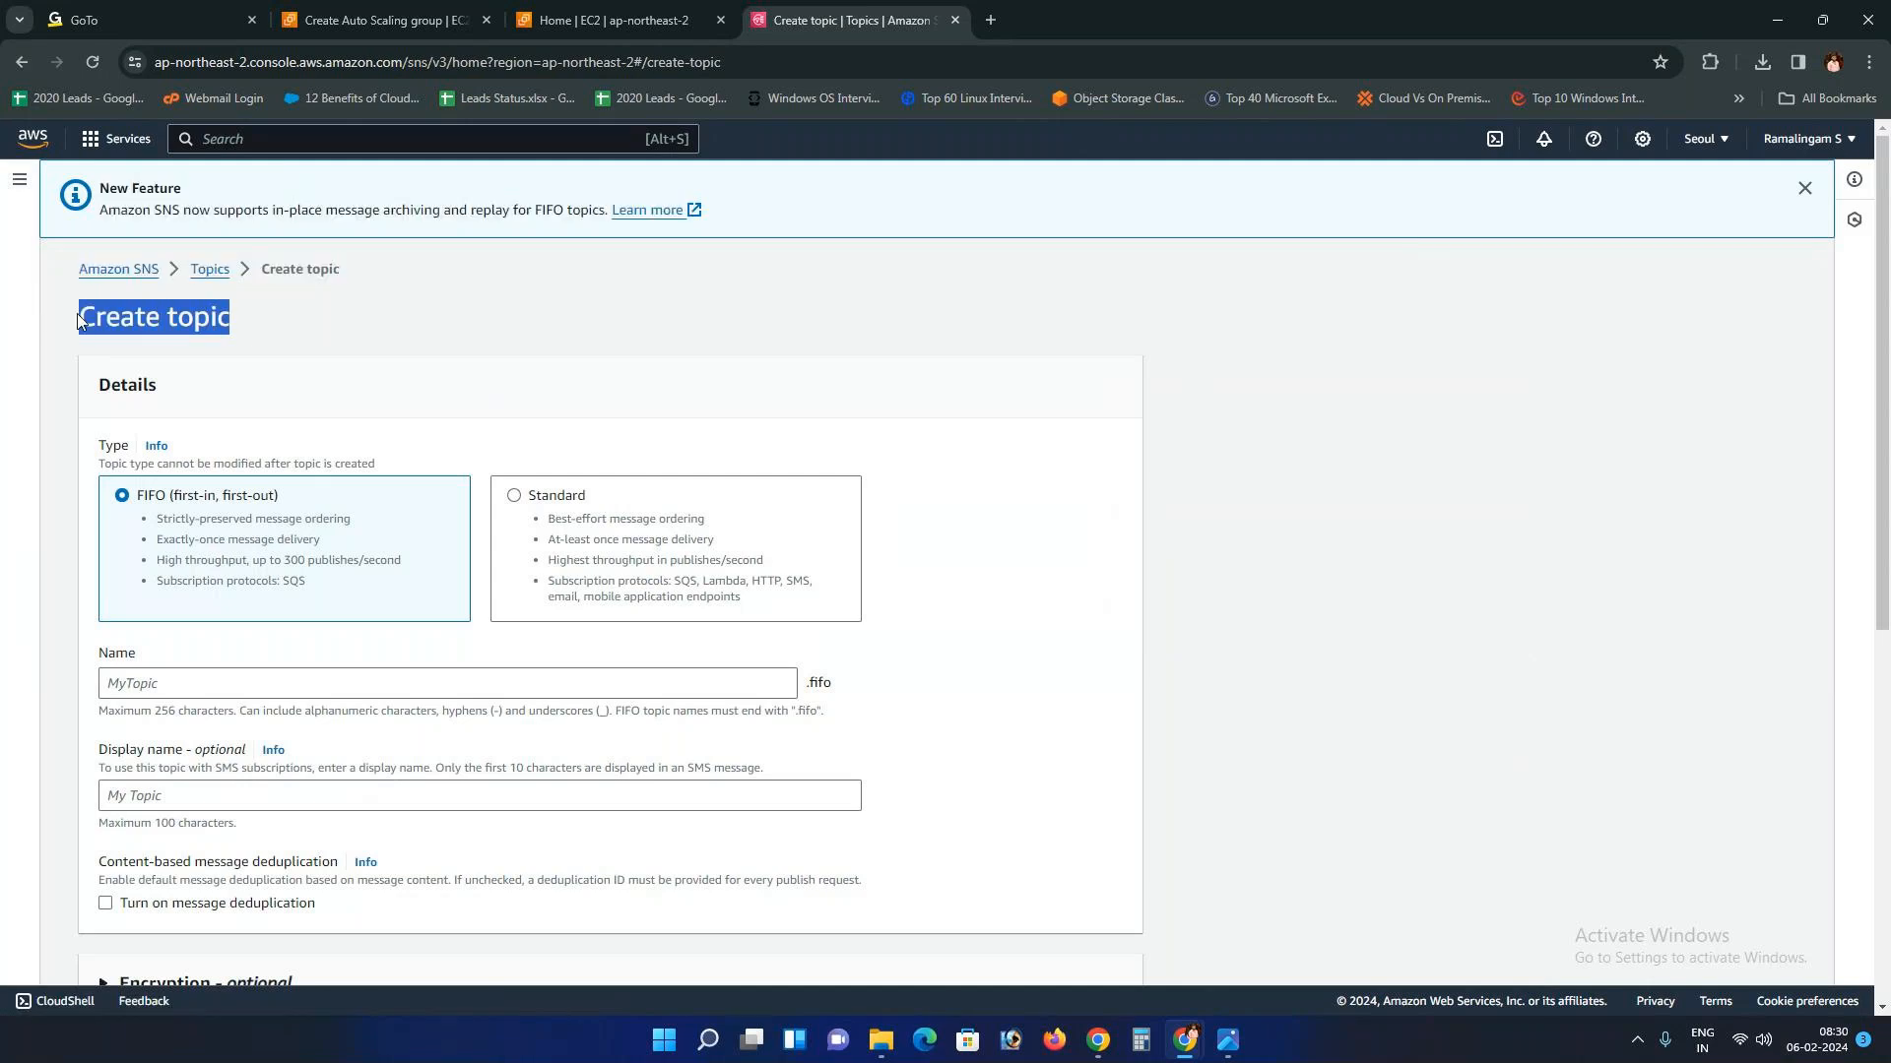
left_click(1182, 1038)
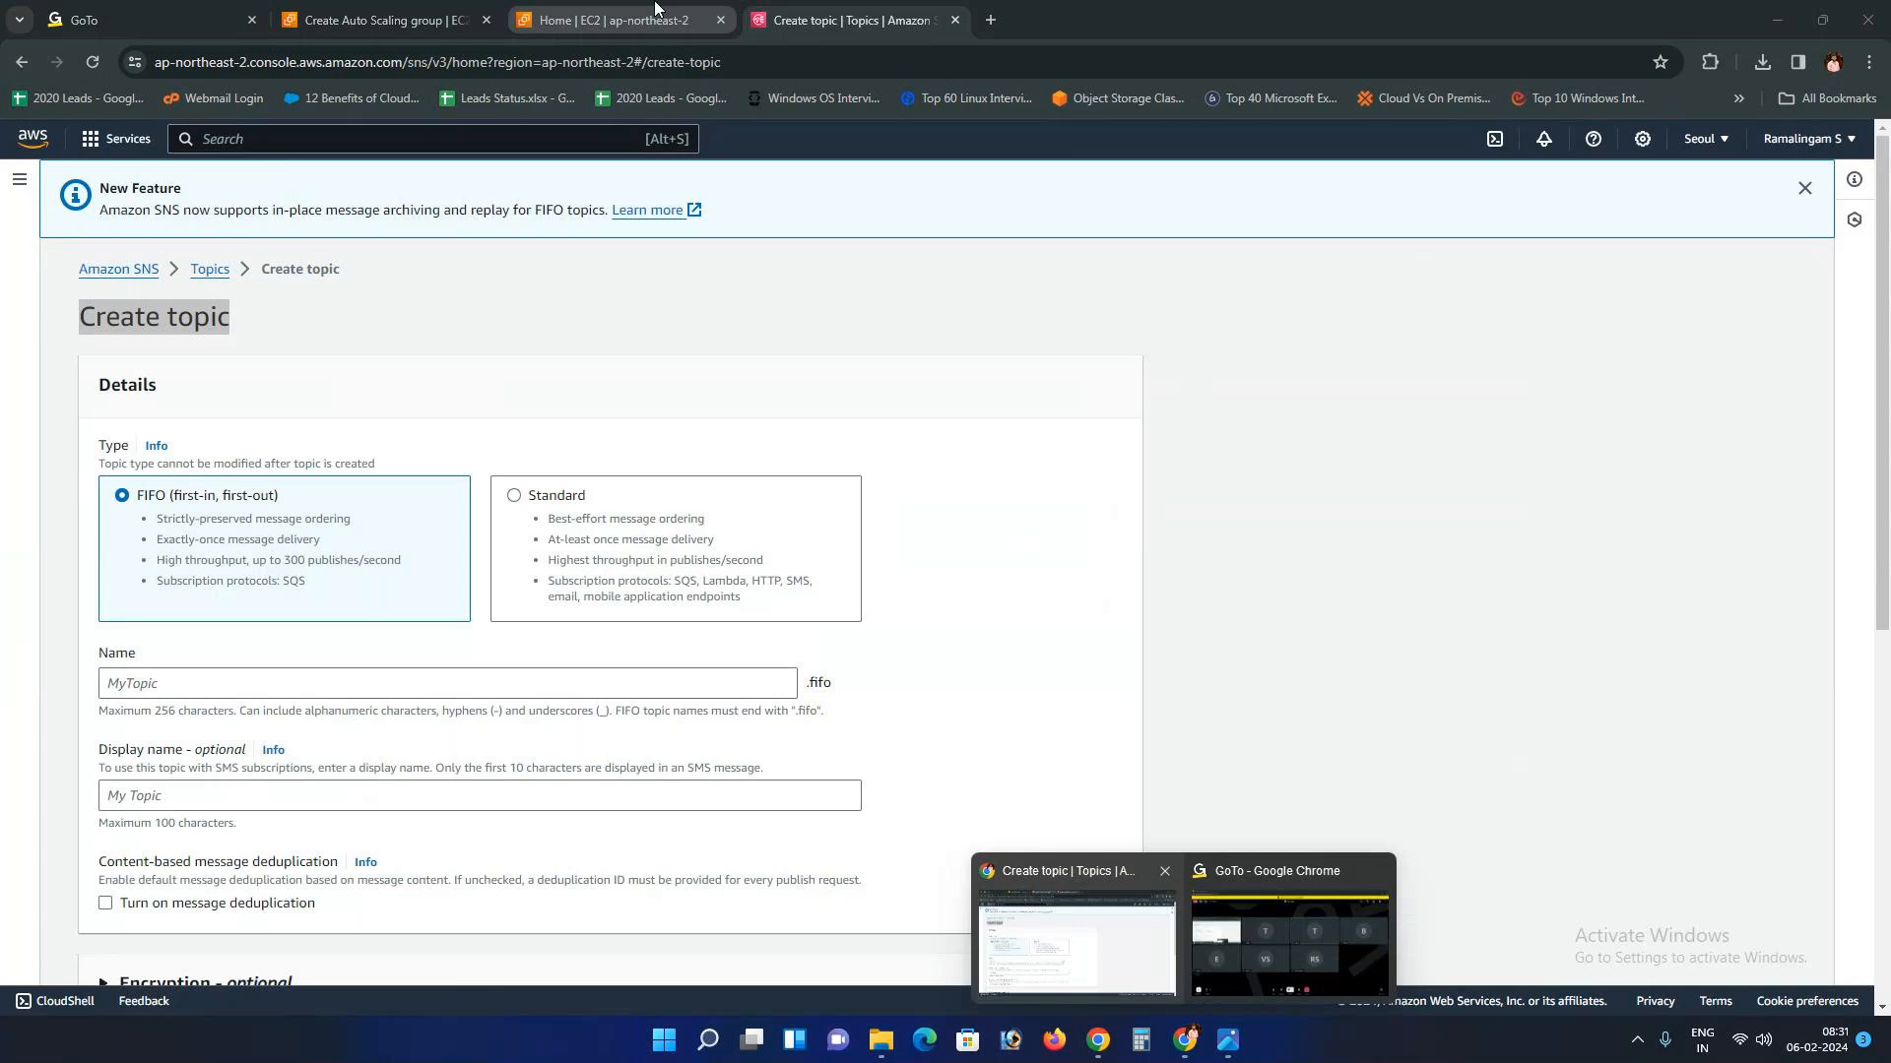
left_click(655, 8)
left_click(384, 19)
left_click(781, 379)
left_click(487, 460)
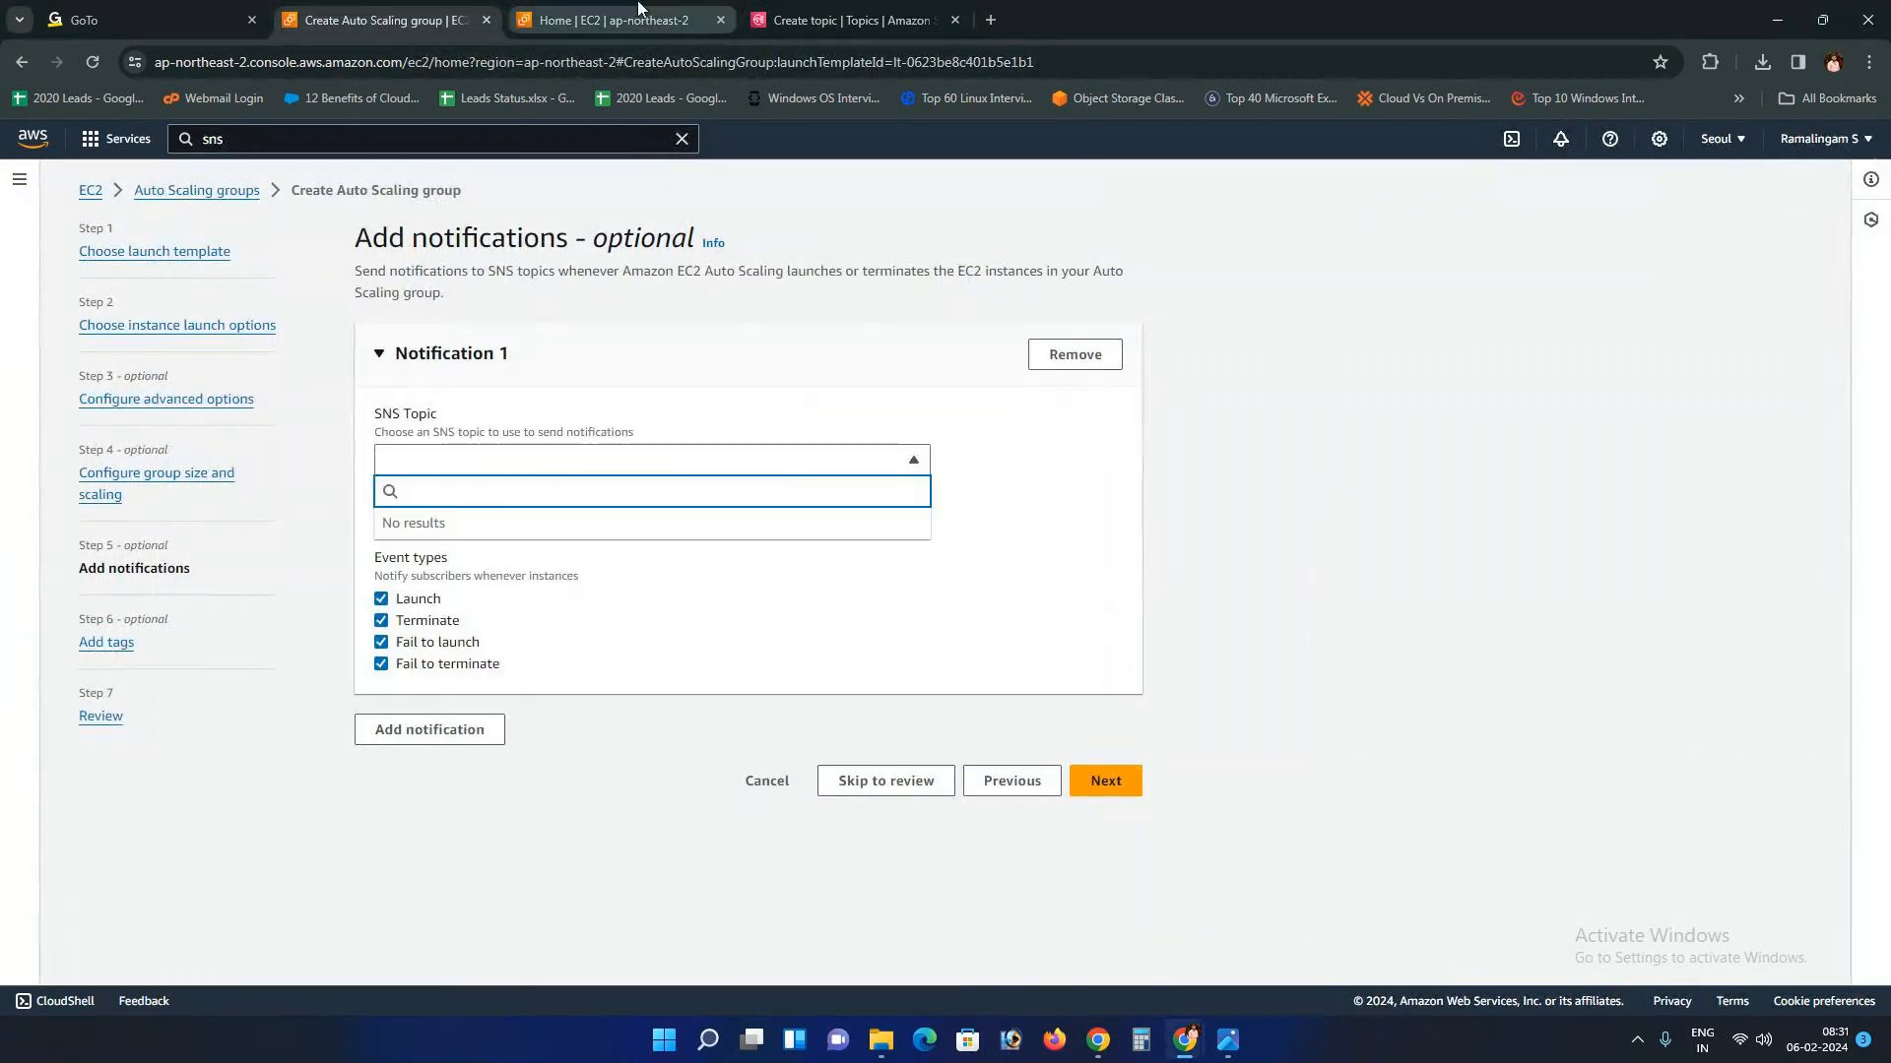
left_click(847, 20)
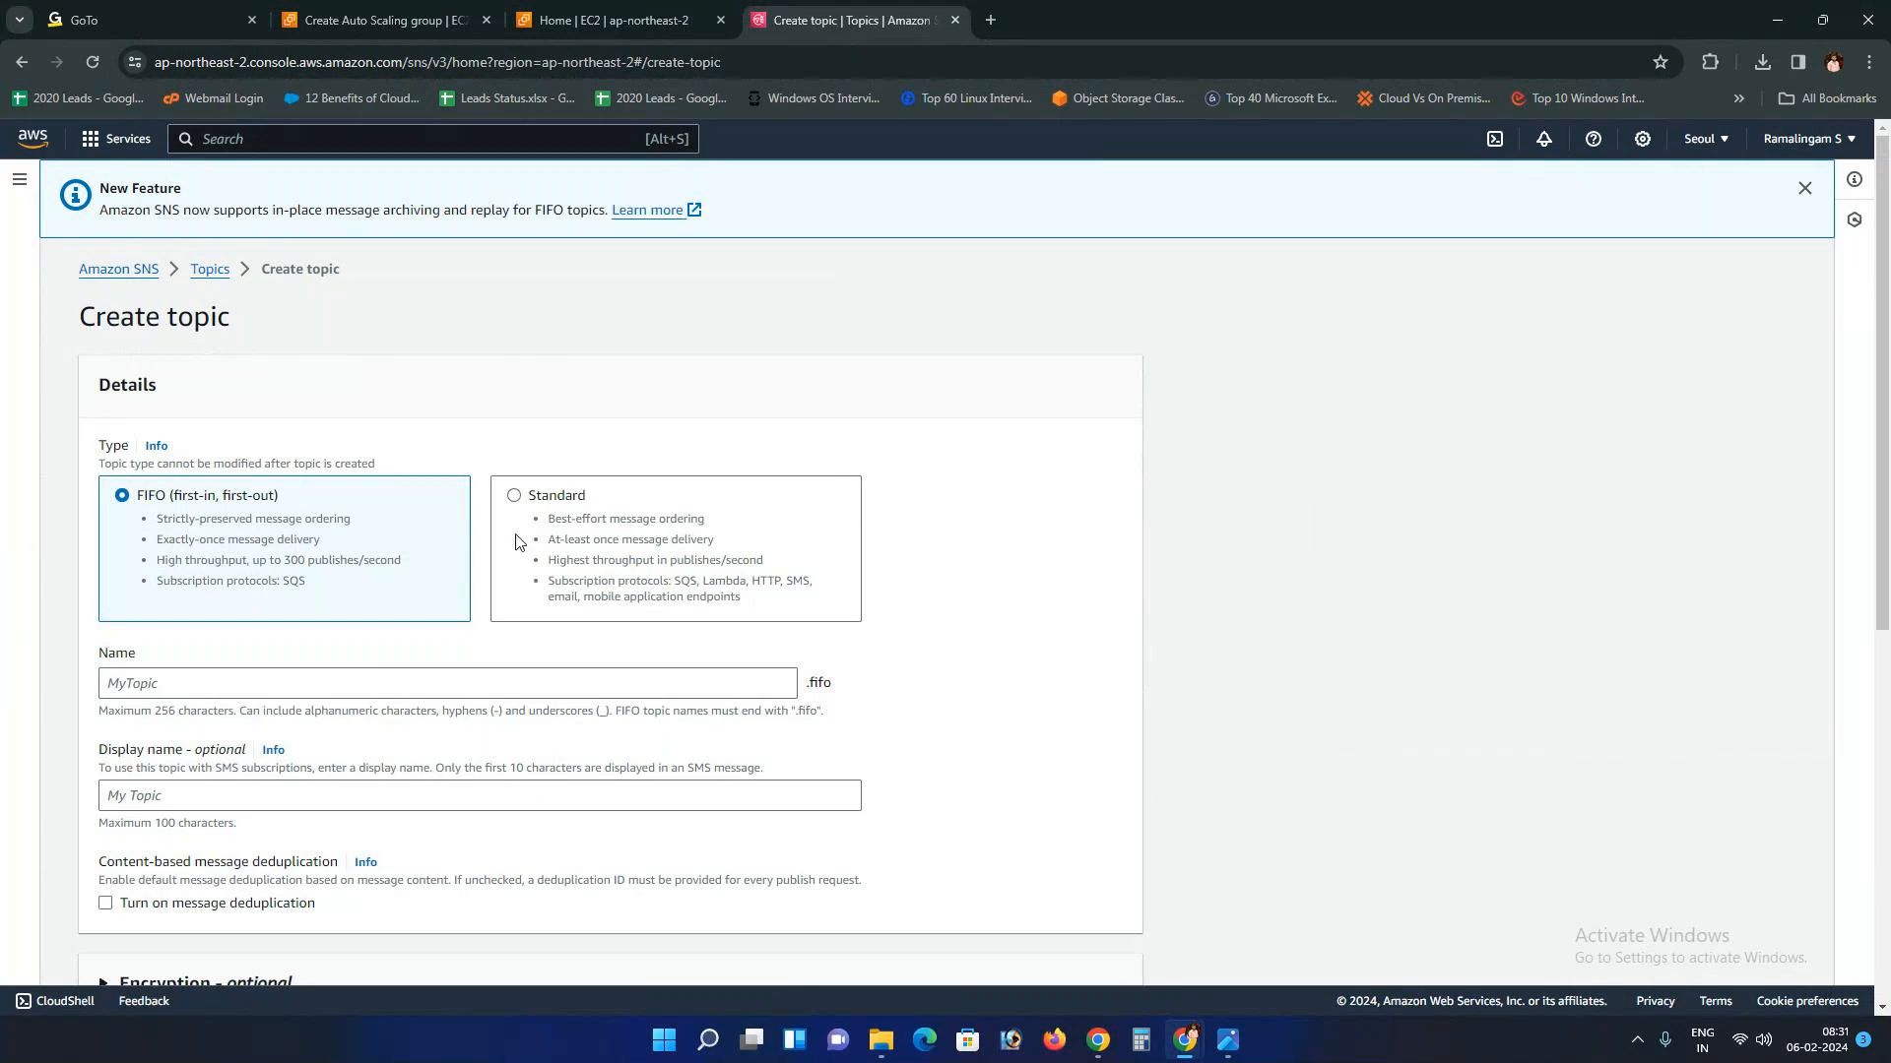
left_click(516, 503)
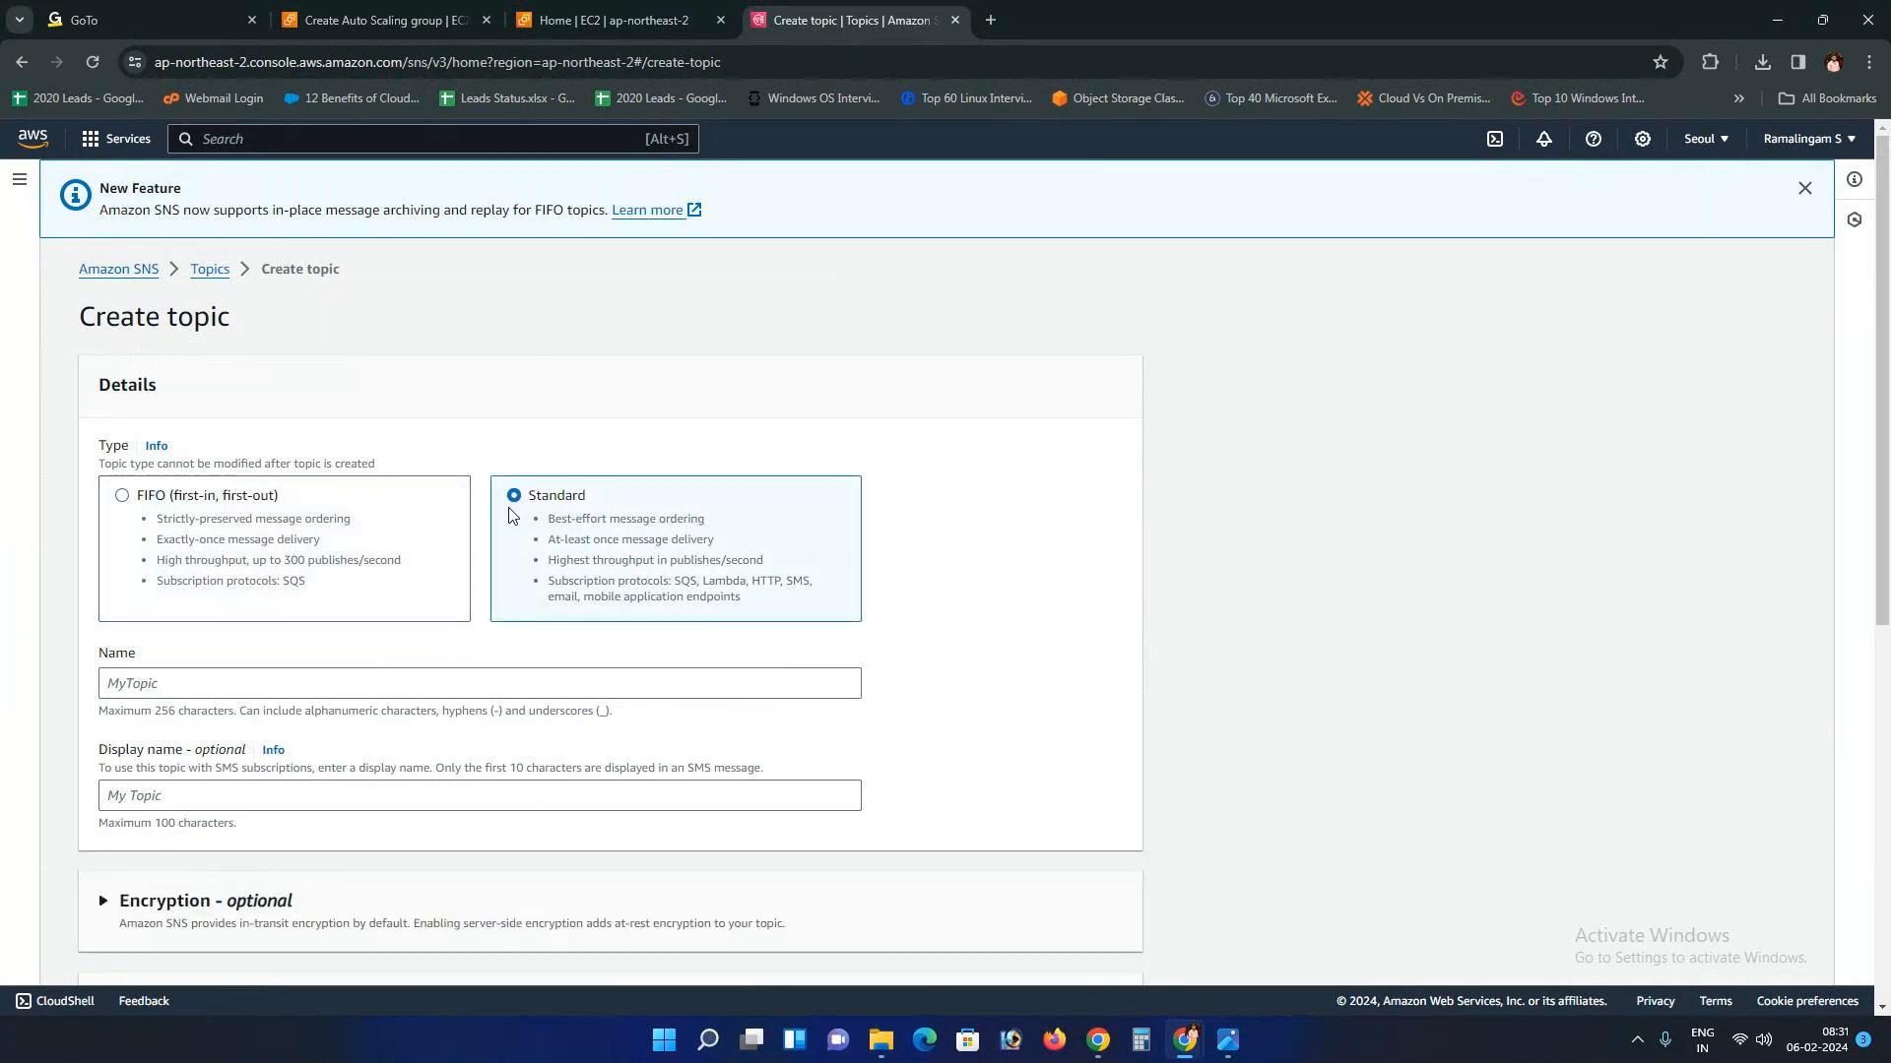
left_click(213, 535)
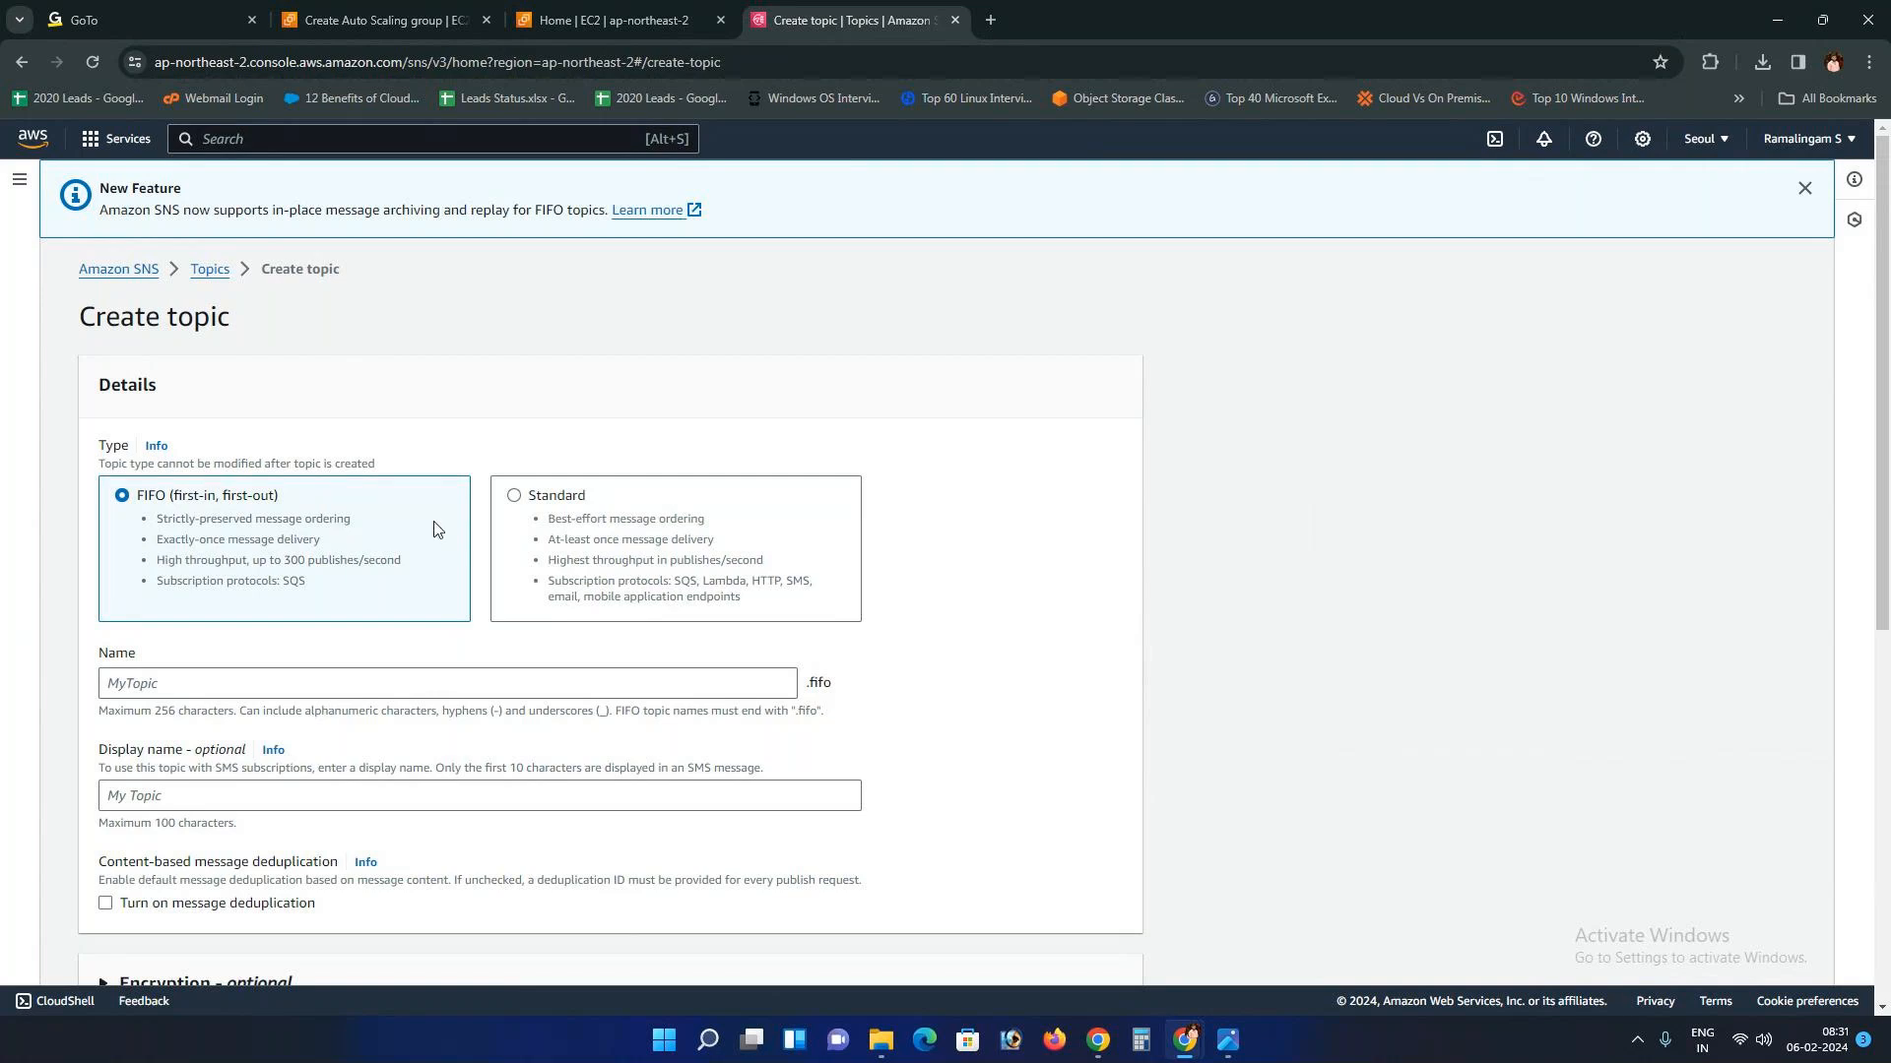
Step: Create a Standard SNS topic named Autoscaling_backup, leaving the display name blank
left_click(514, 498)
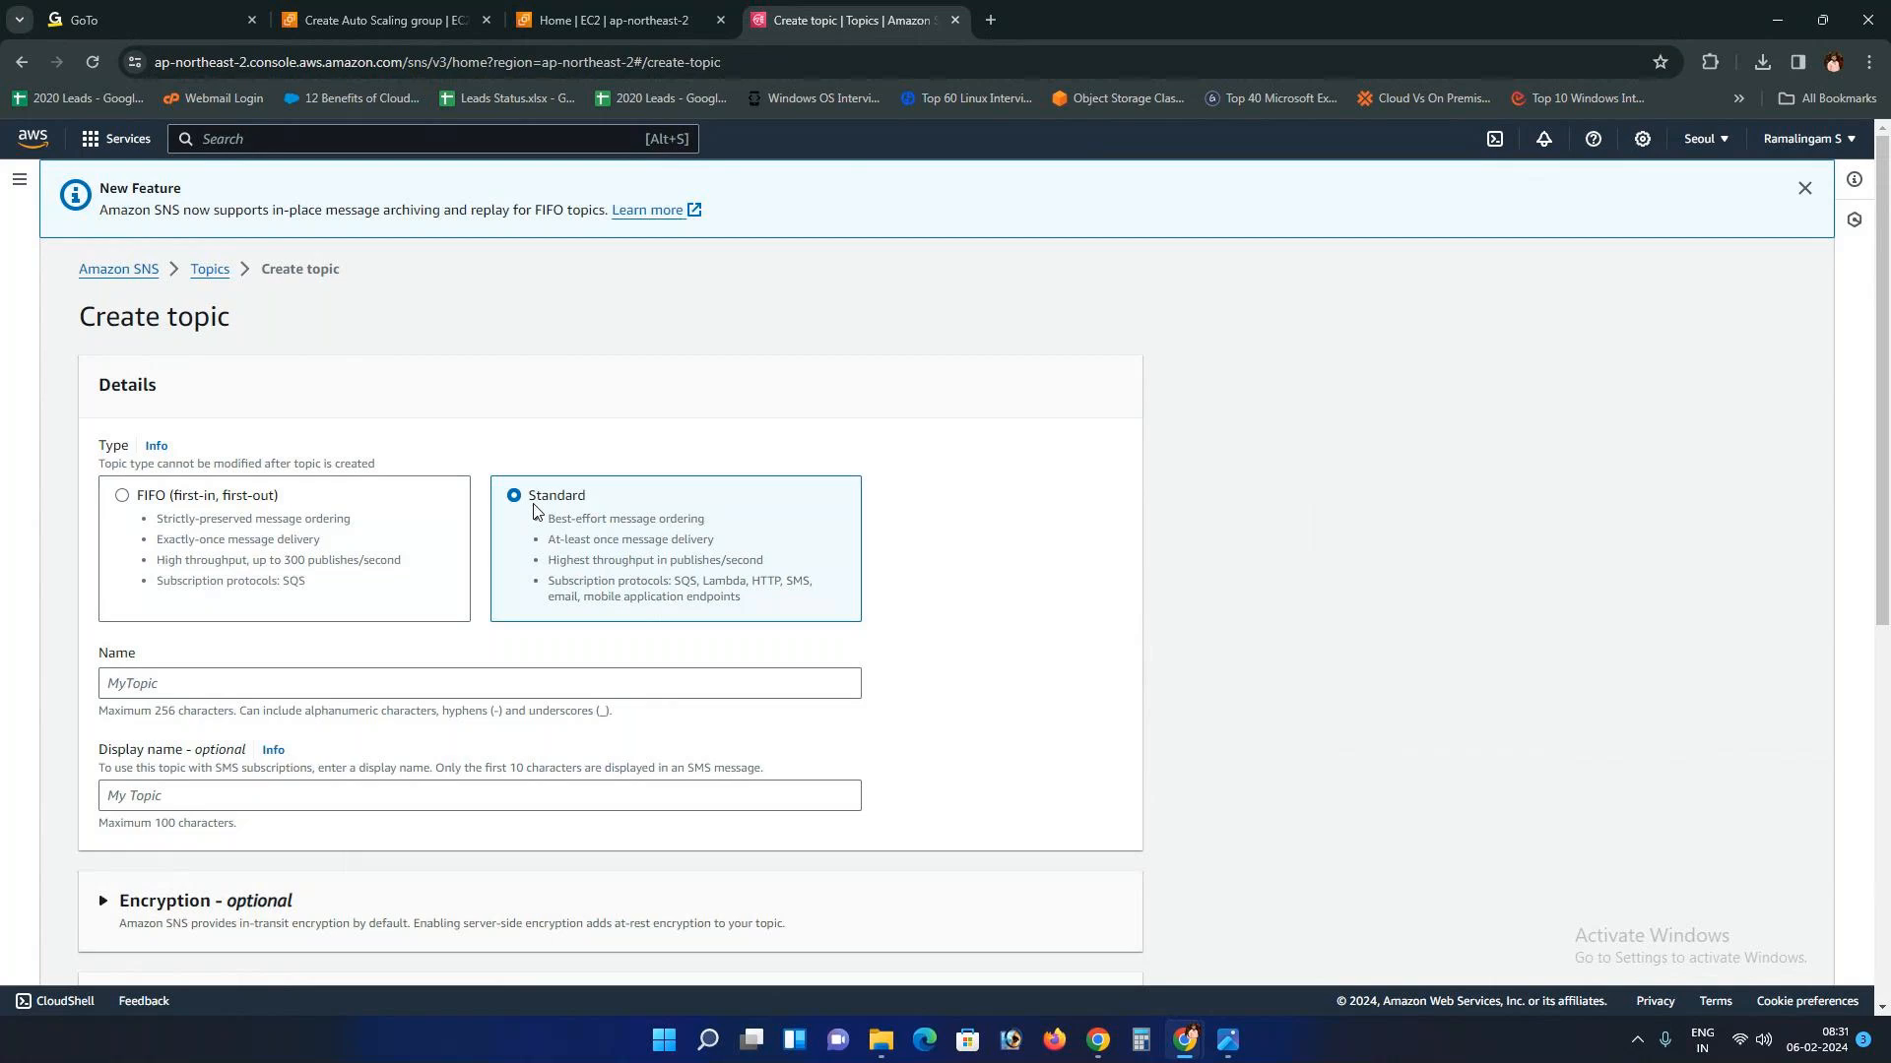
left_click(181, 686)
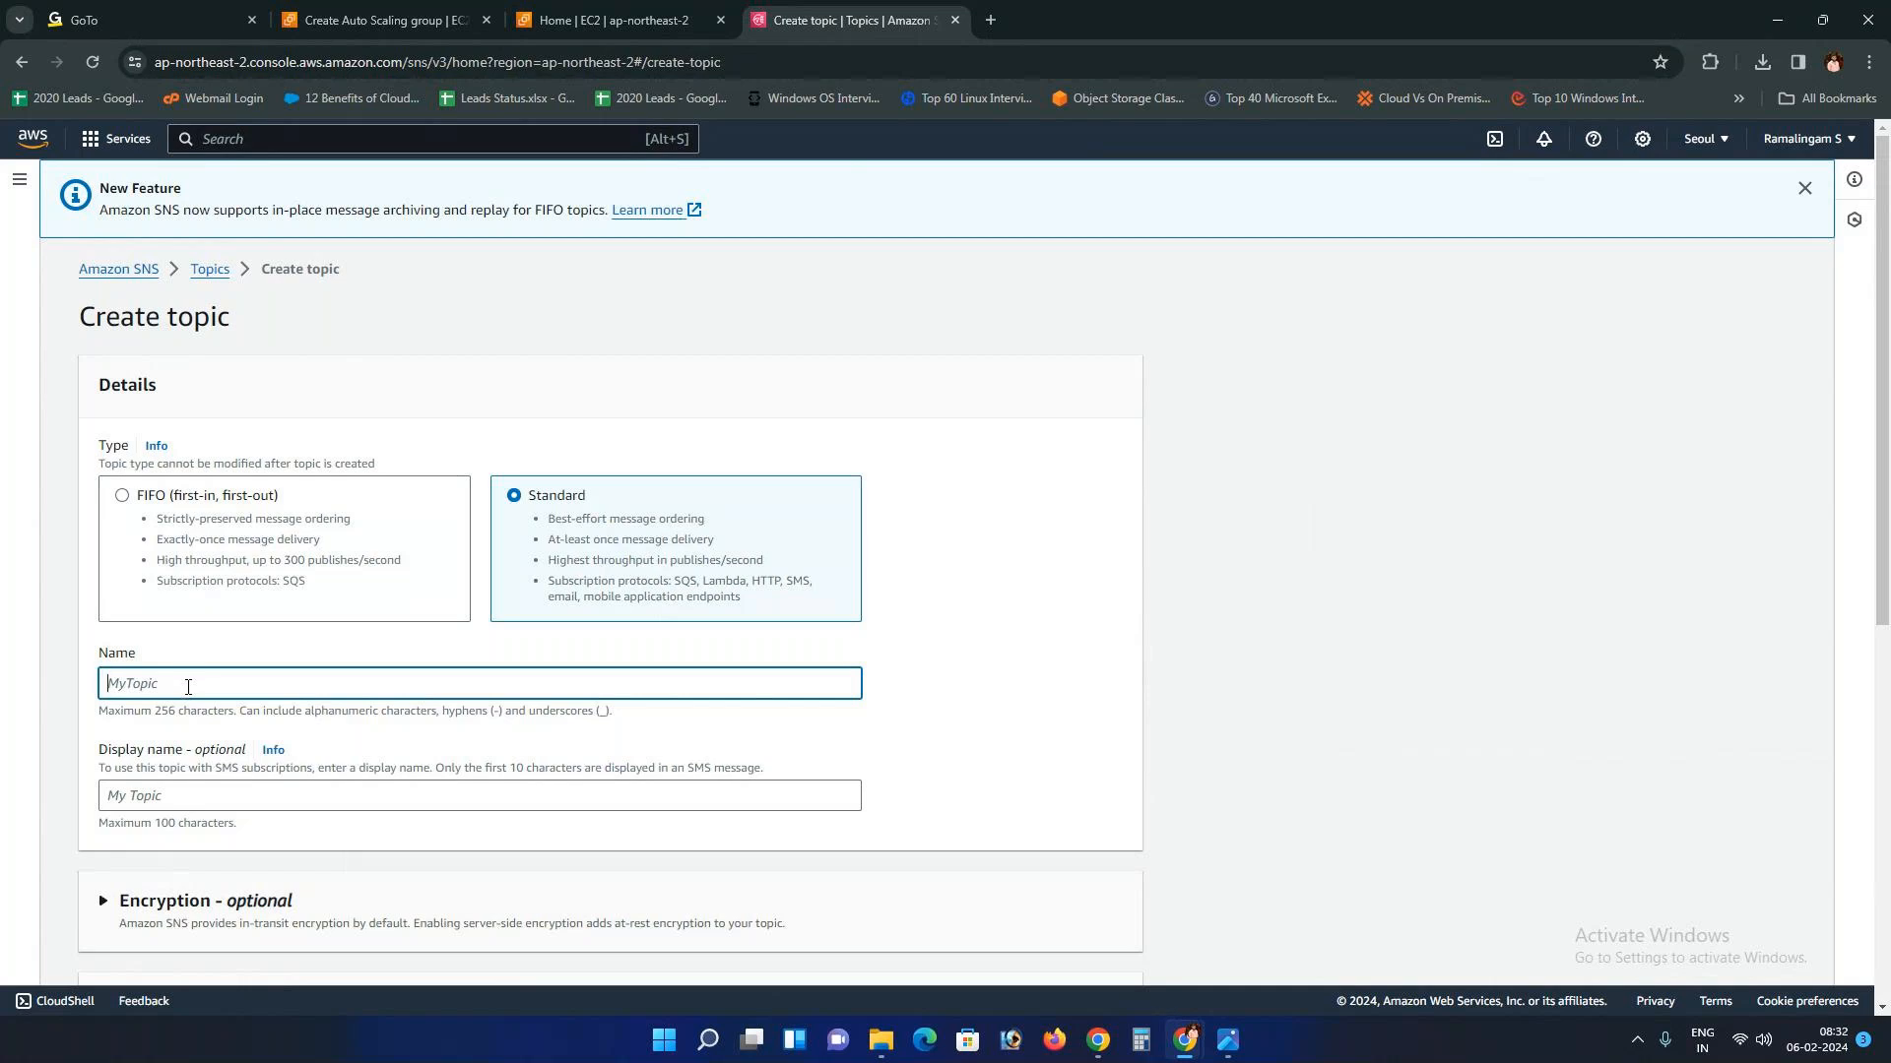
type("Autoscali")
type("ng")
type("_pac")
type("kup")
left_click(187, 795)
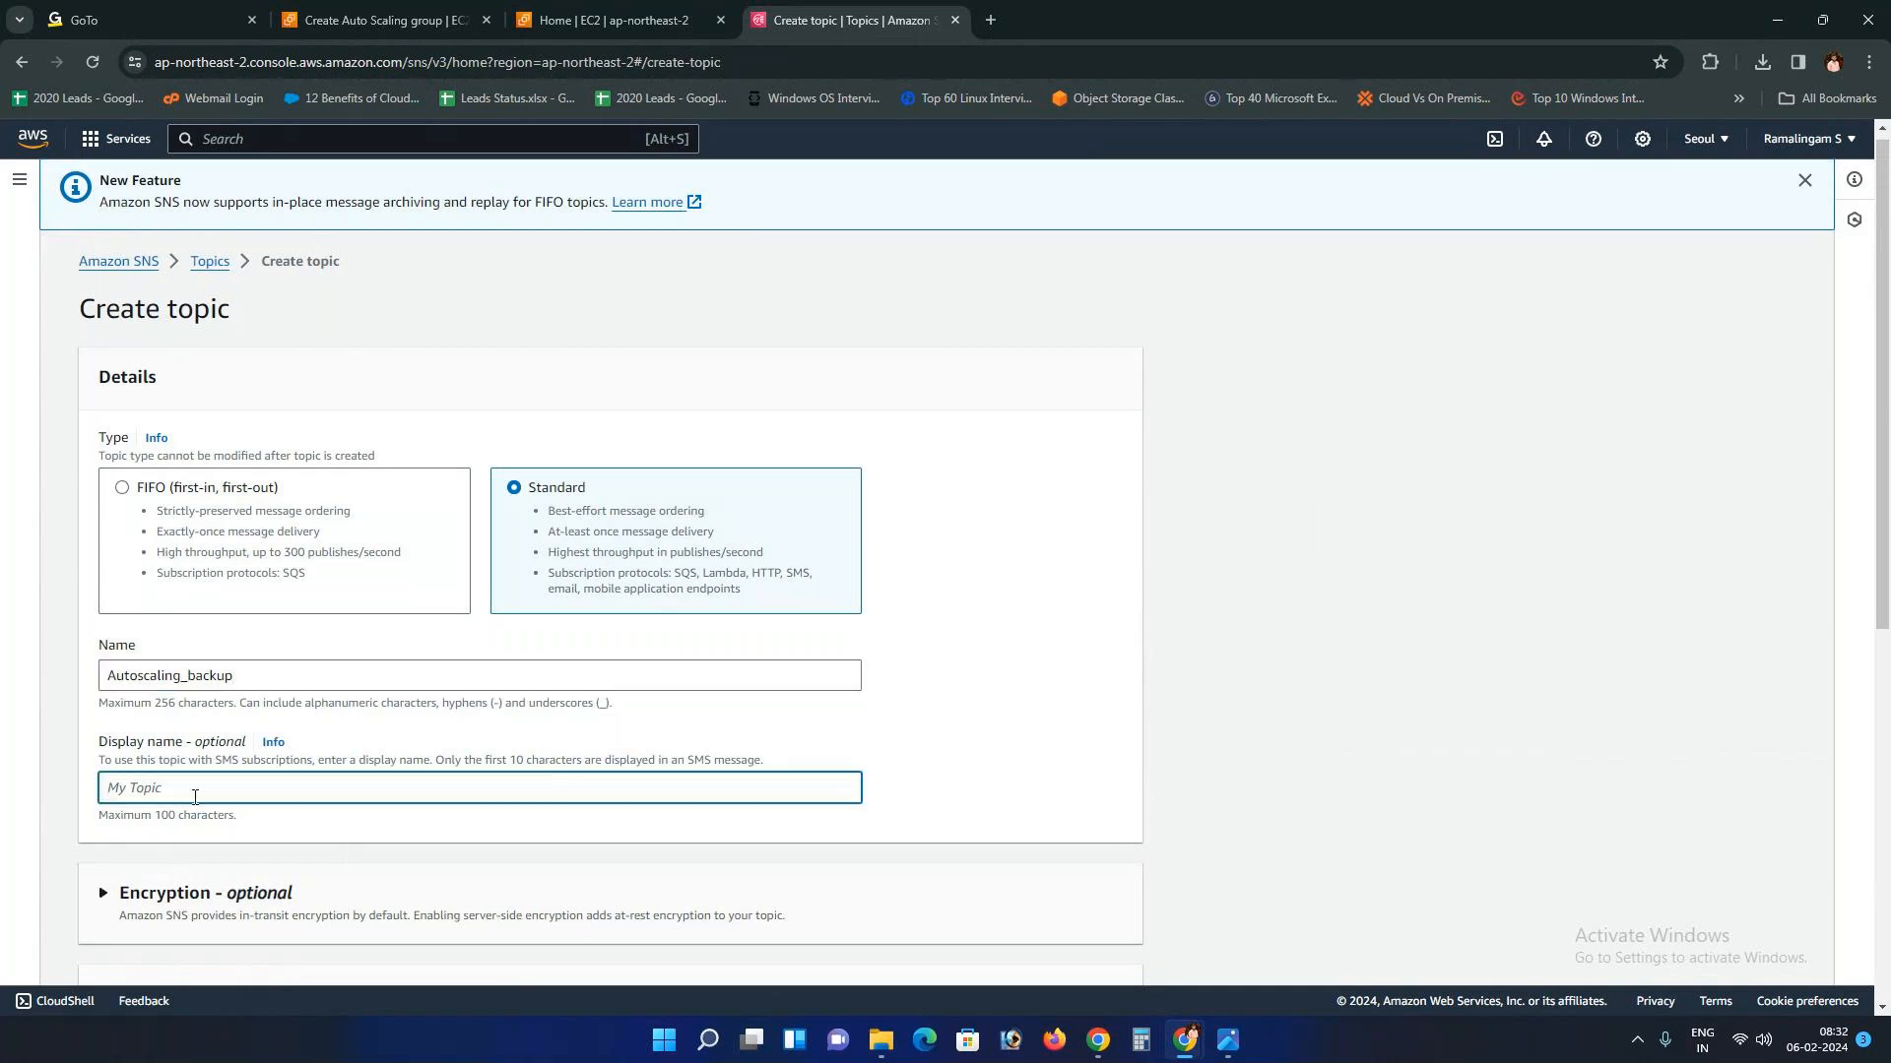
scroll(194, 798, "down", 6)
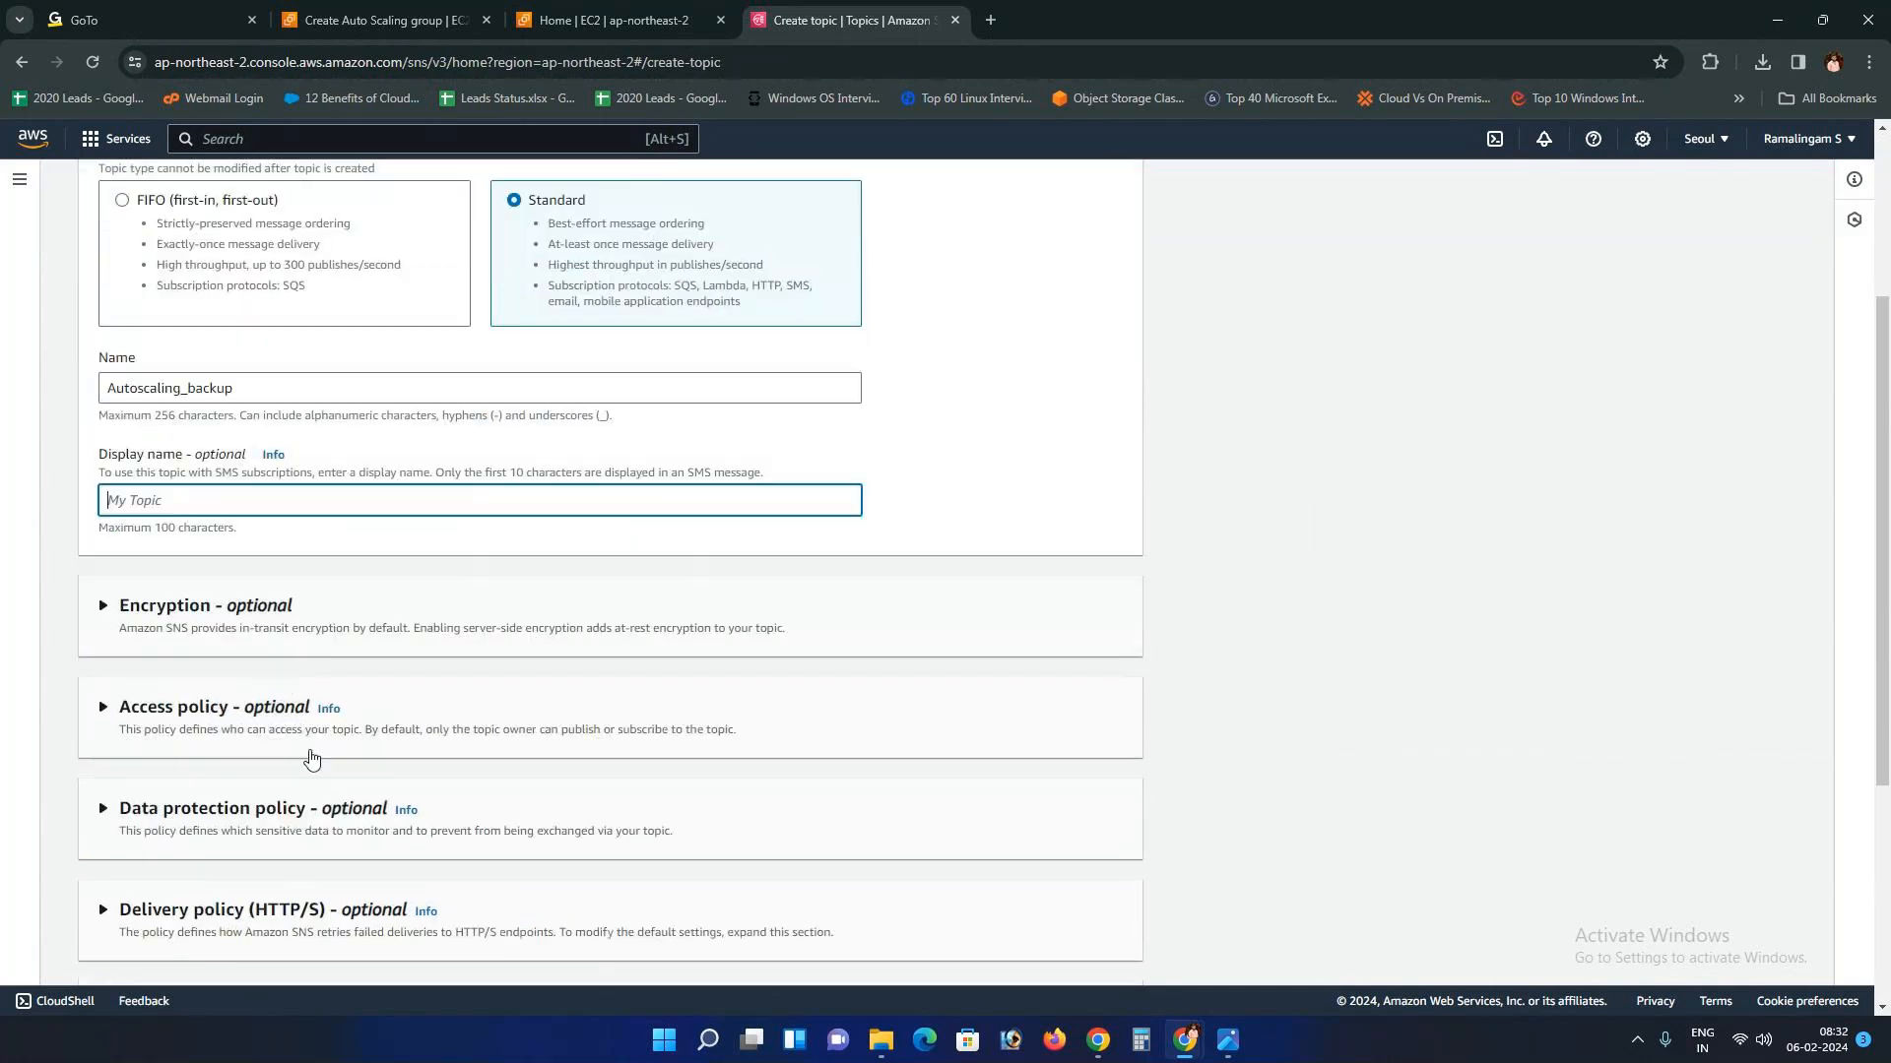
scroll(249, 699, "down", 1)
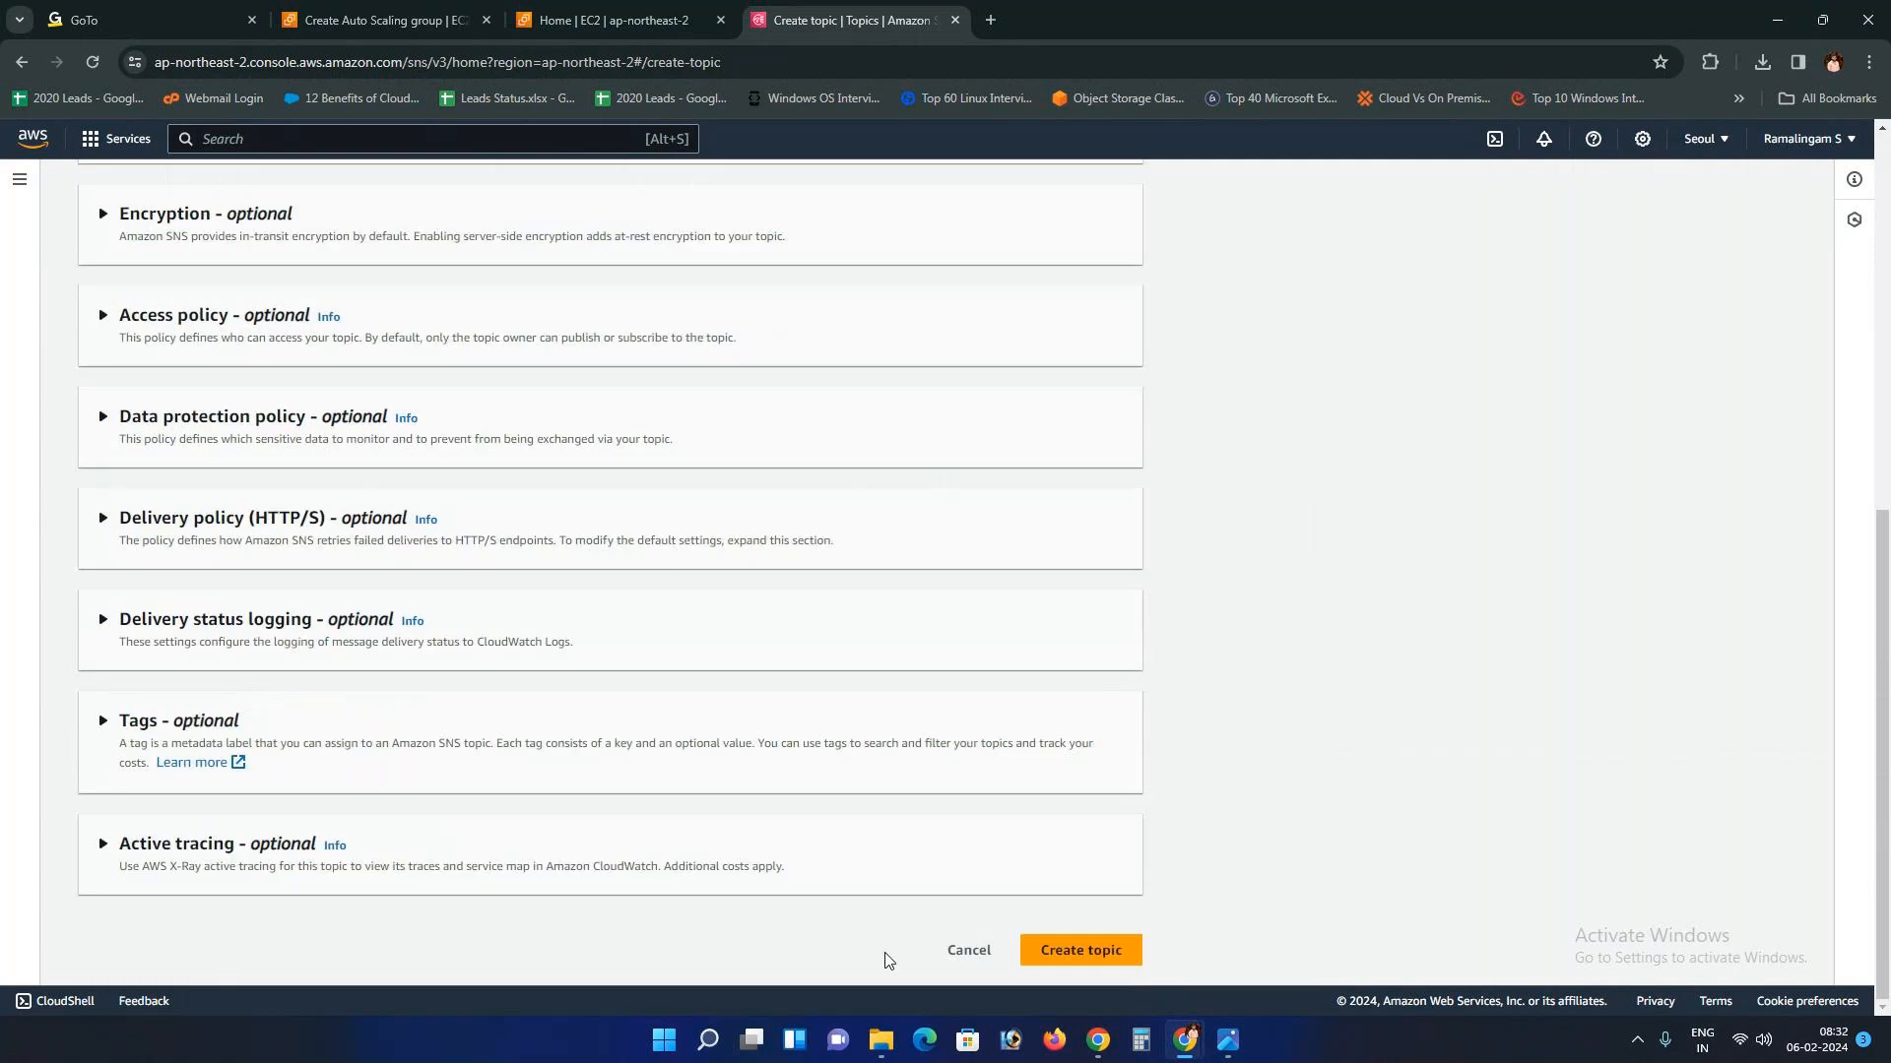
left_click(1083, 952)
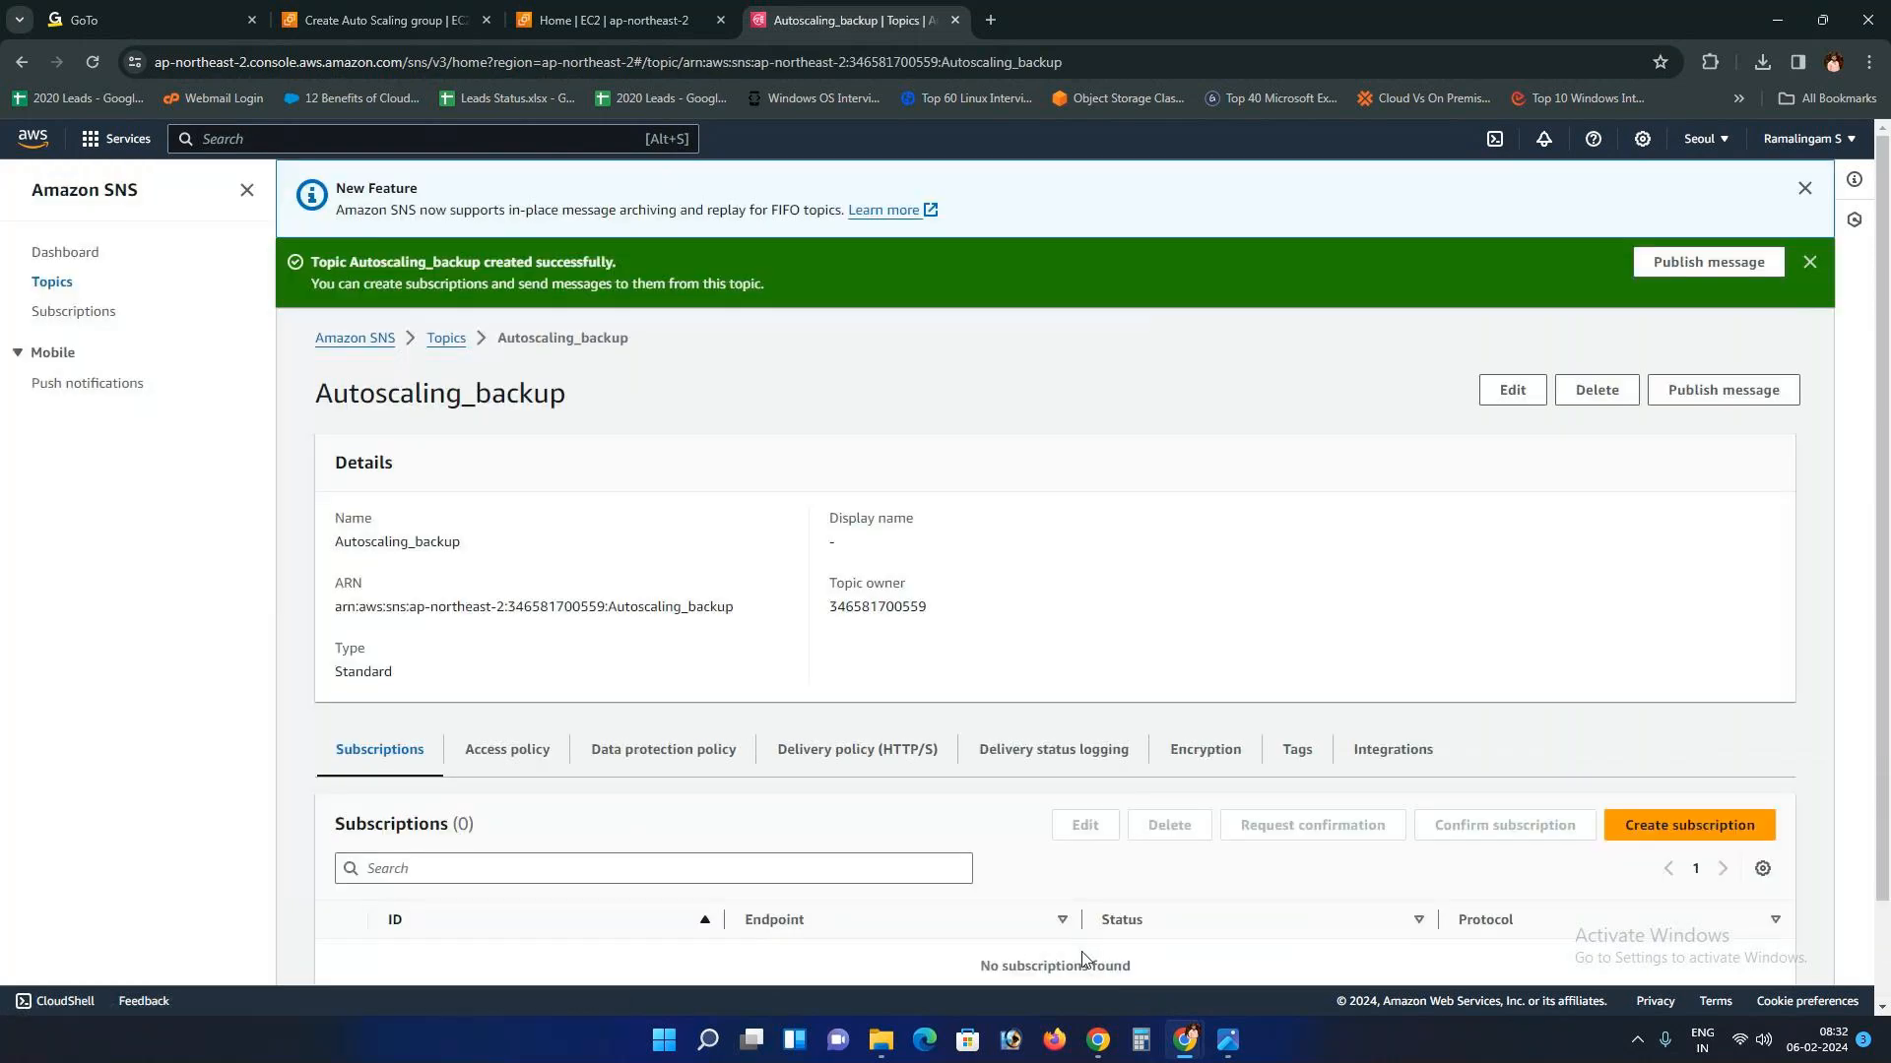
Step: Check the new Autoscaling_backup topic's name and dismiss the topic-created success banner
scroll(855, 859, "down", 2)
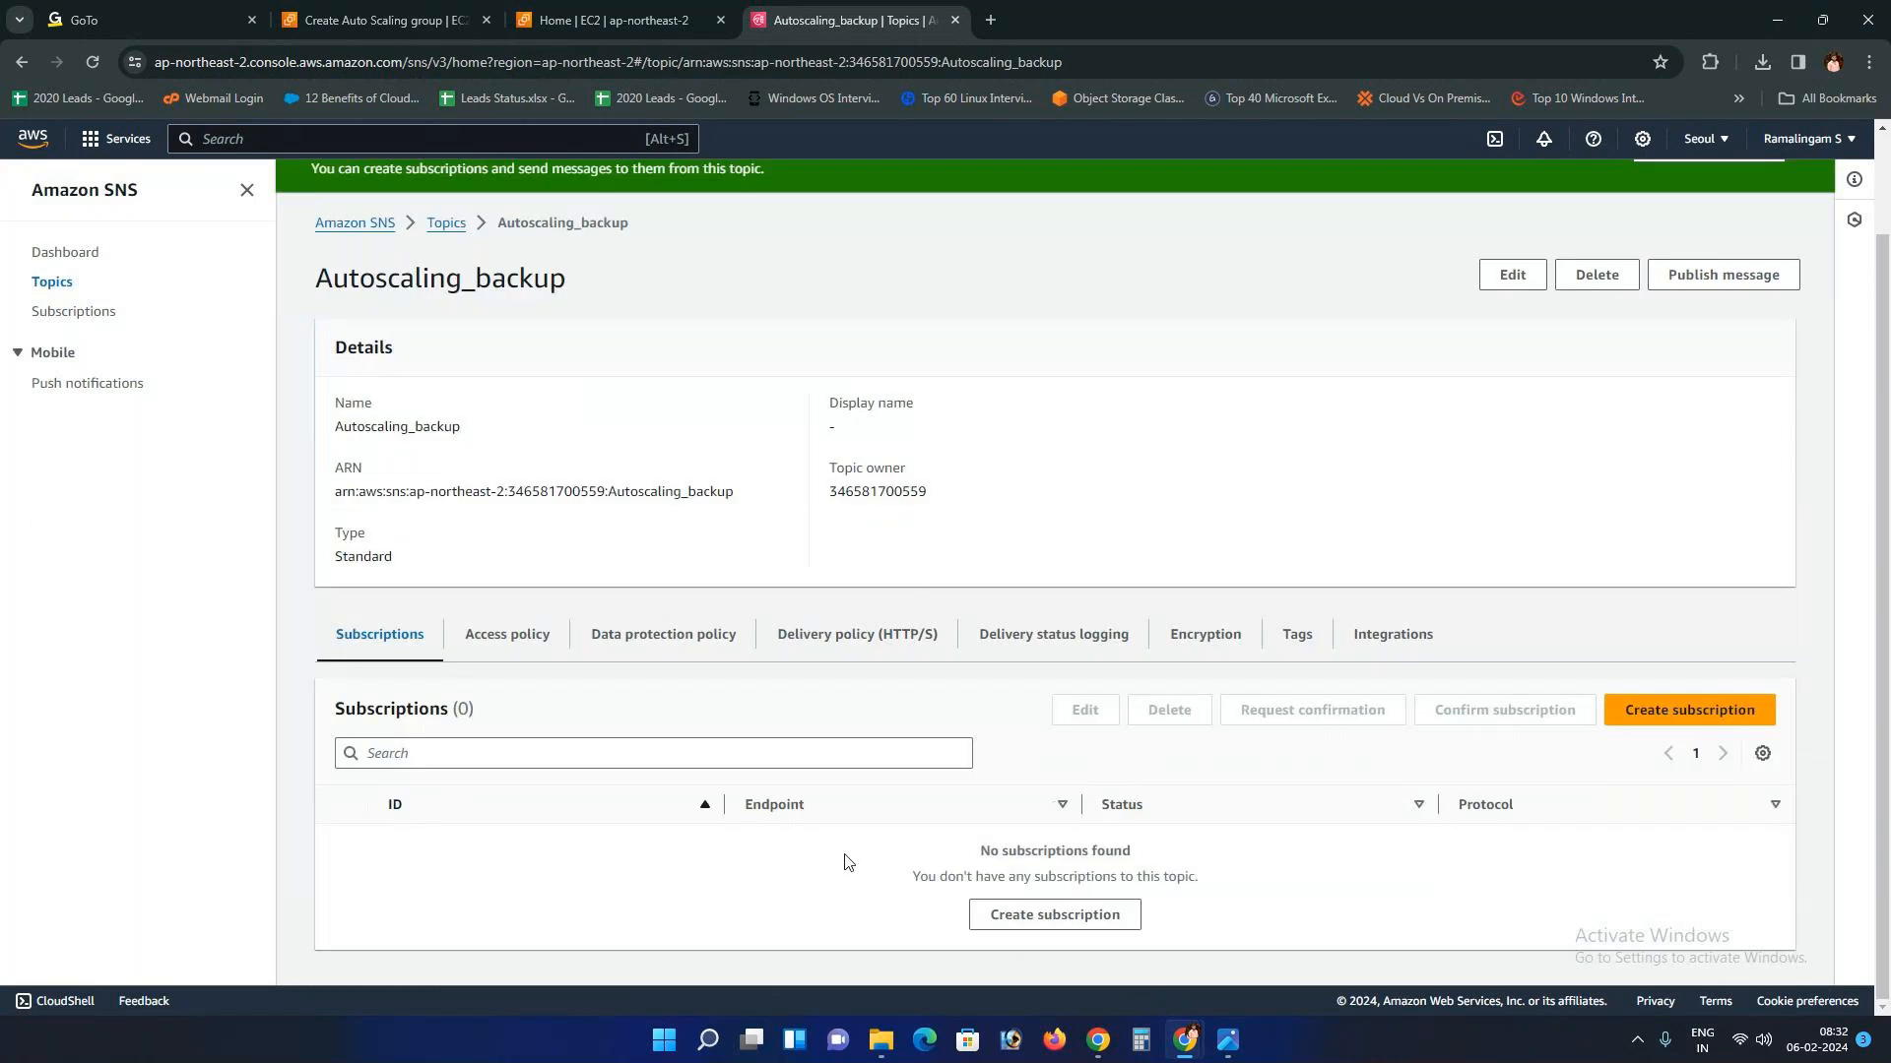
scroll(822, 853, "up", 2)
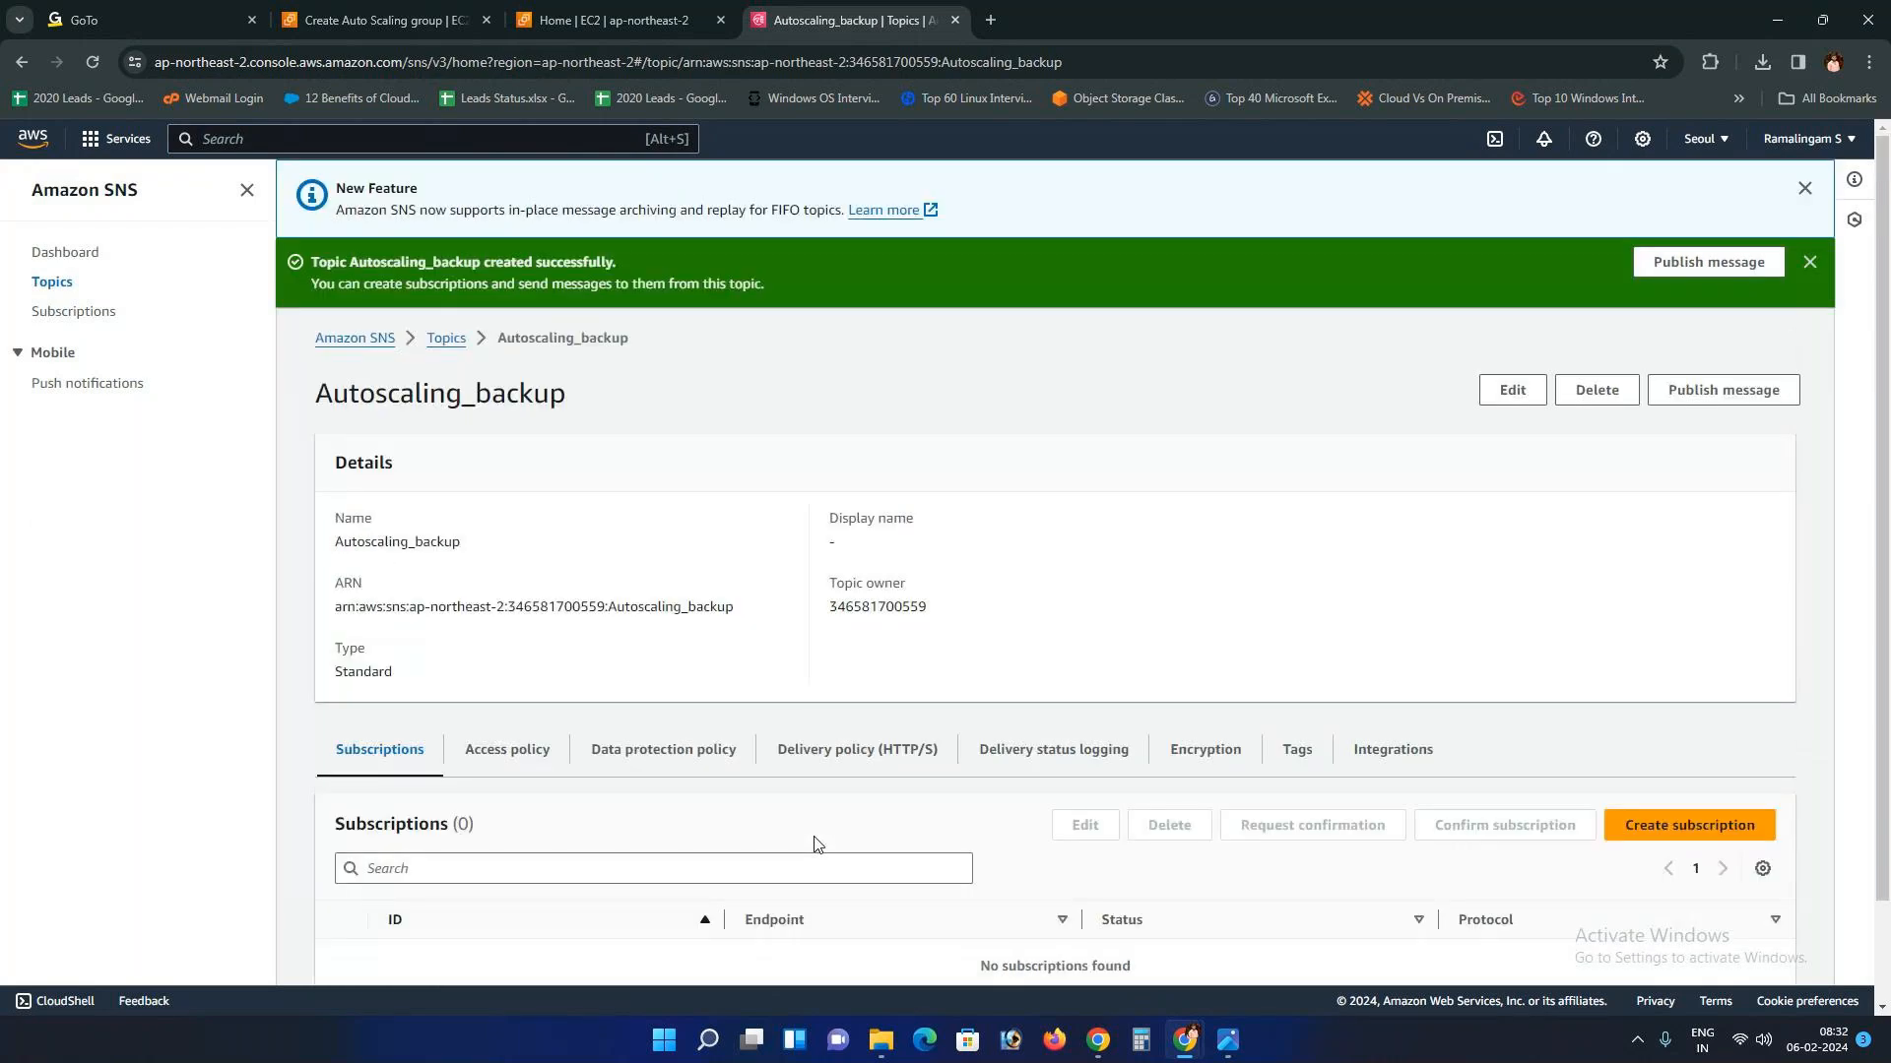
left_click_drag(317, 555, 483, 551)
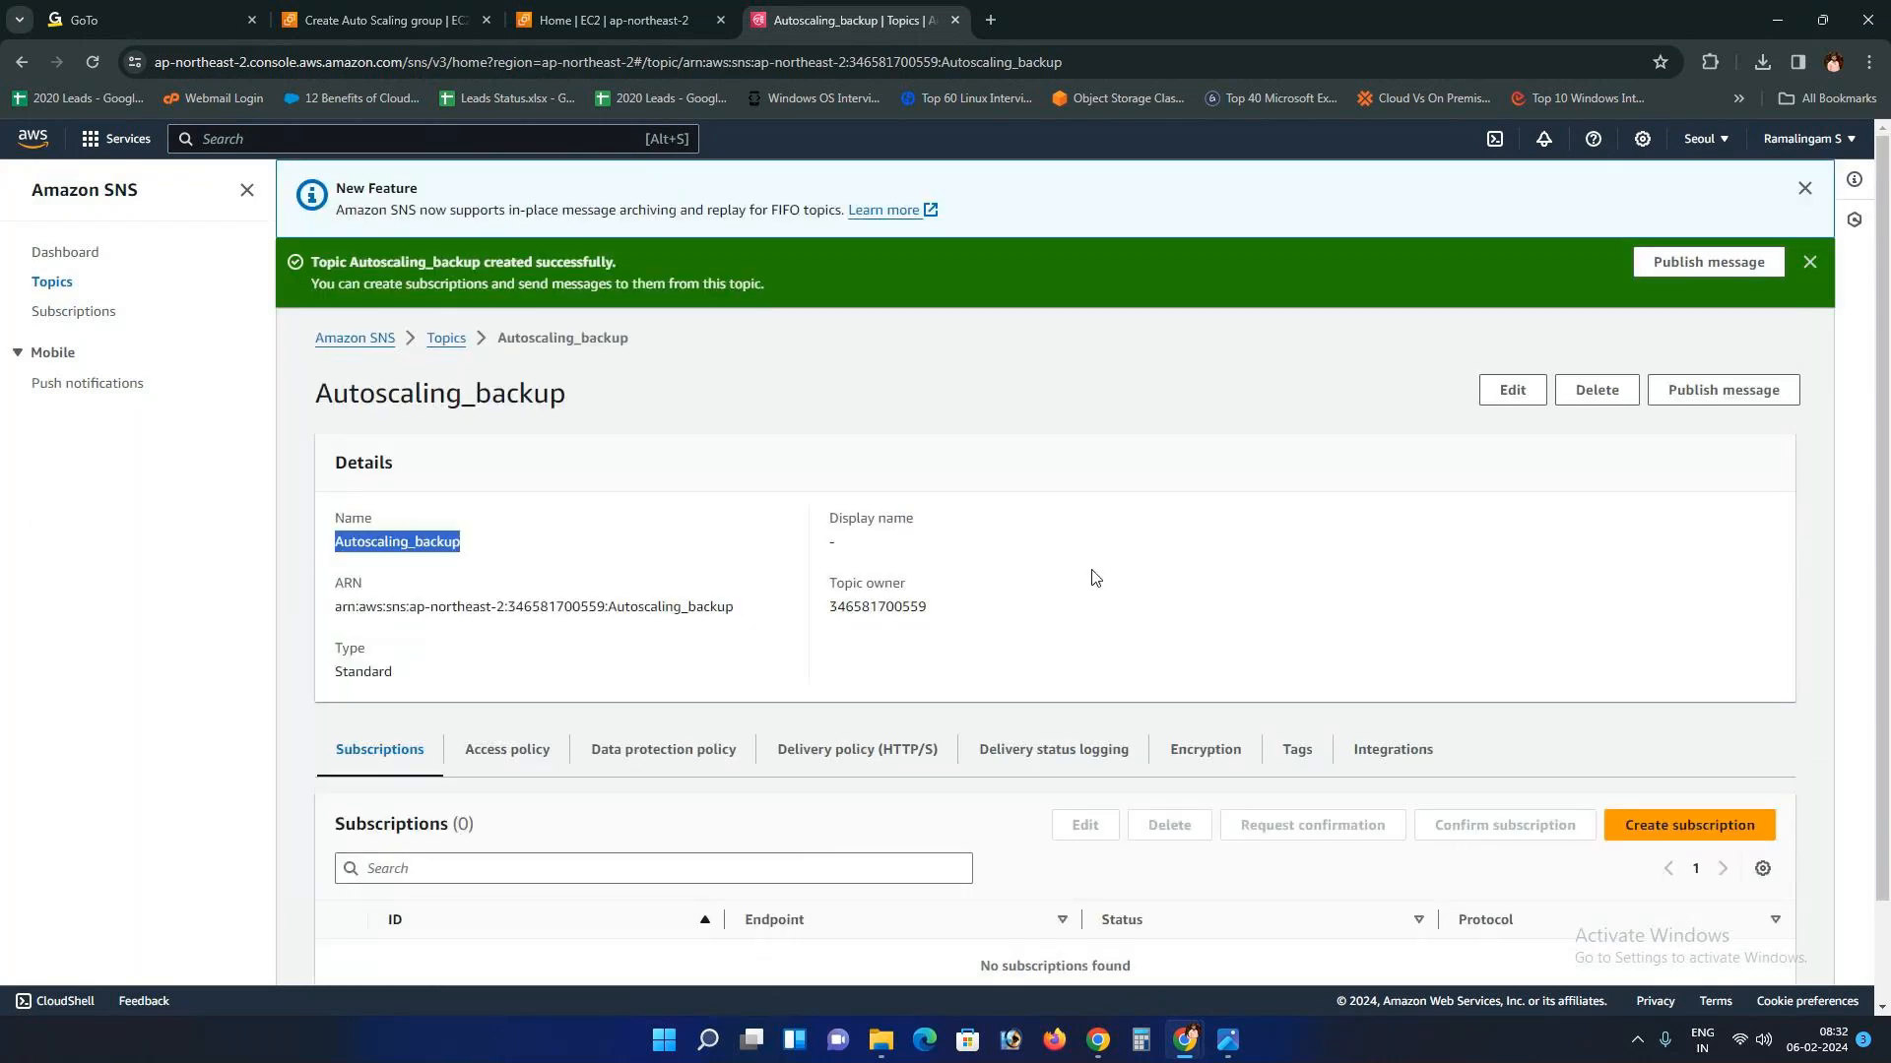
left_click(1811, 263)
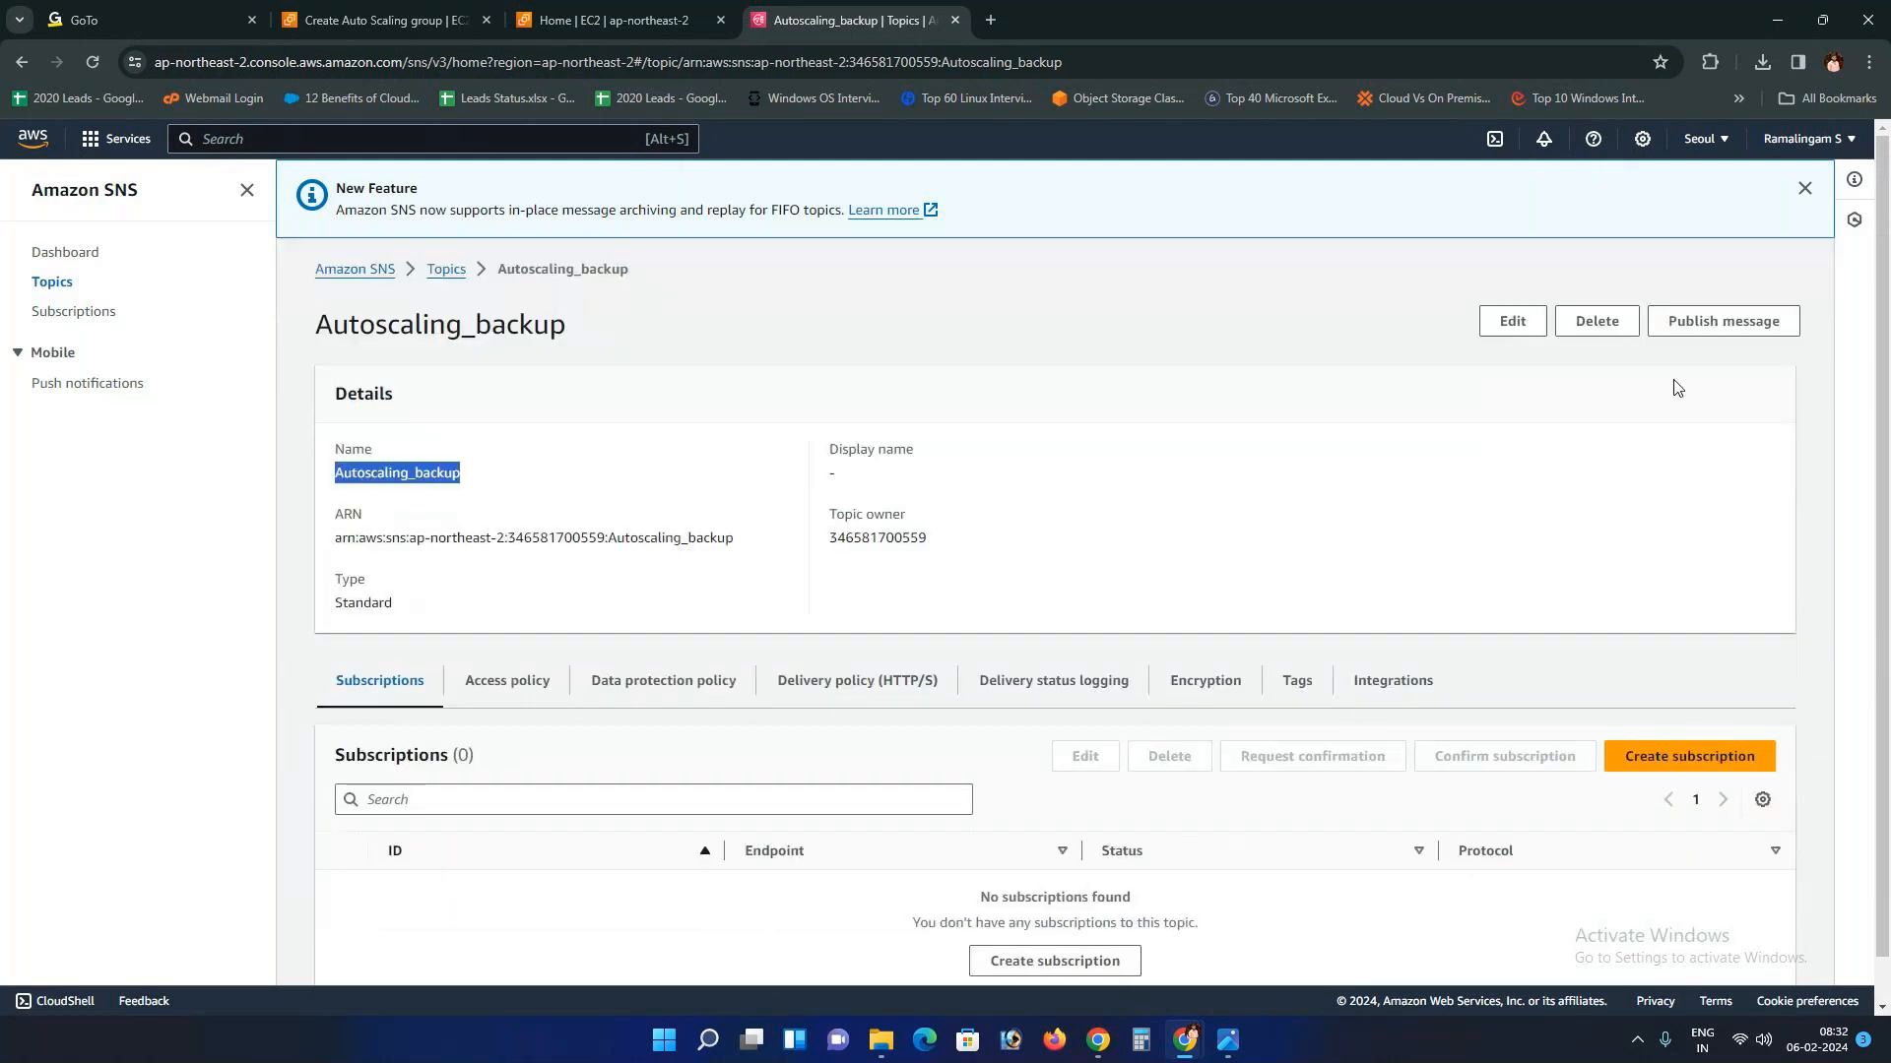
scroll(637, 764, "down", 1)
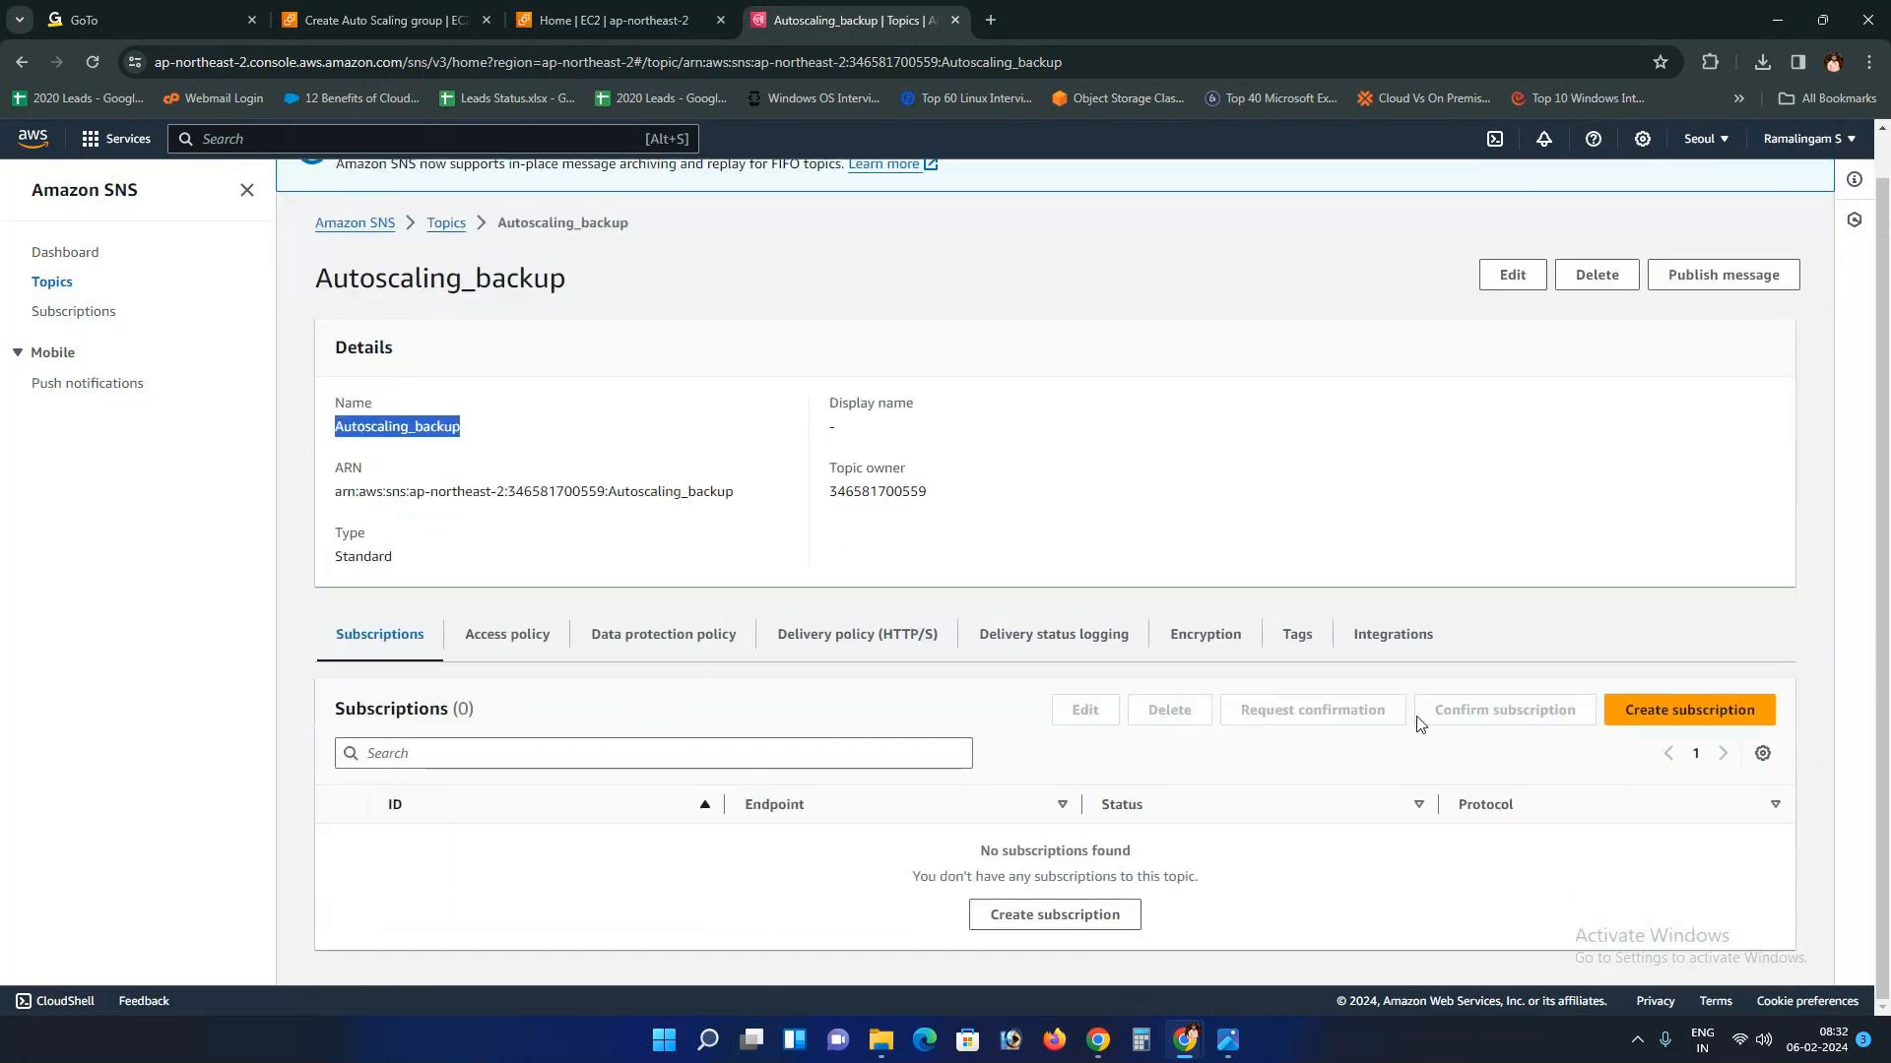
Step: Create an Email-protocol subscription to Autoscaling_backup using the subscriber's e-mail address as endpoint
left_click(1673, 720)
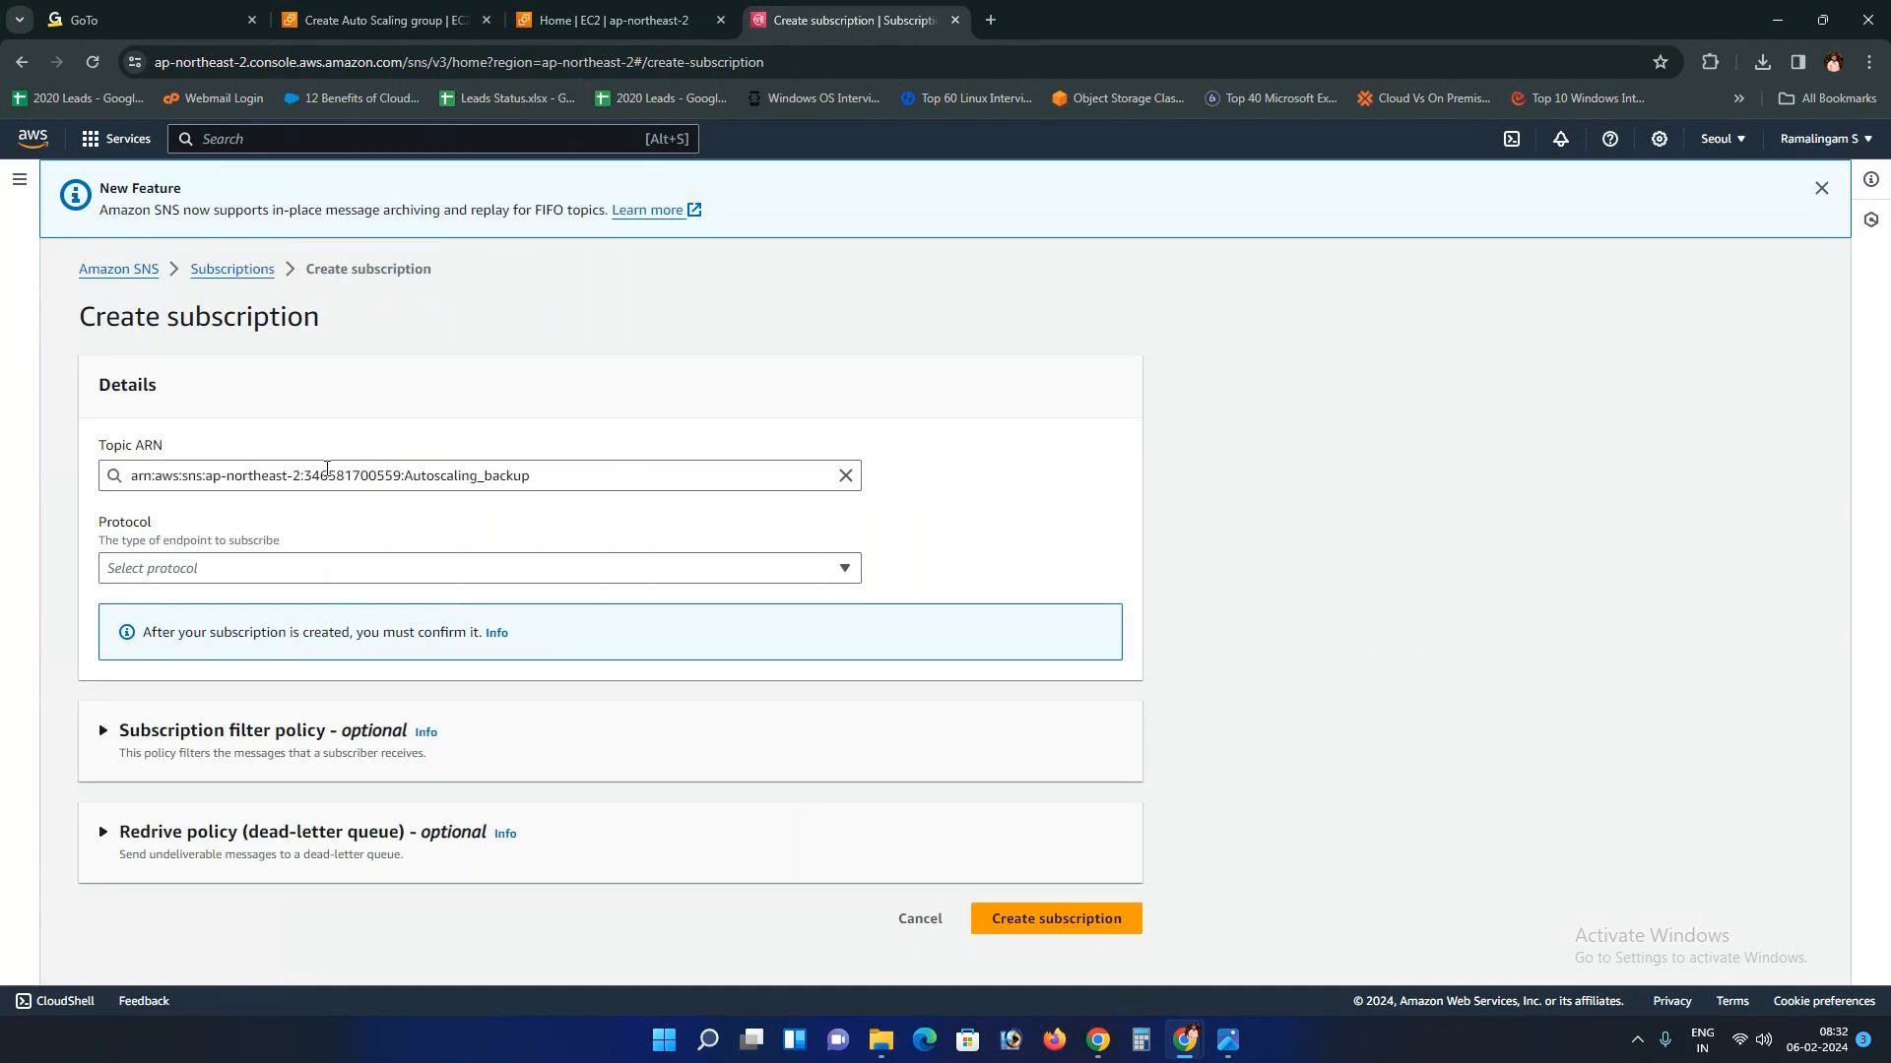
left_click_drag(139, 445, 163, 448)
left_click(128, 568)
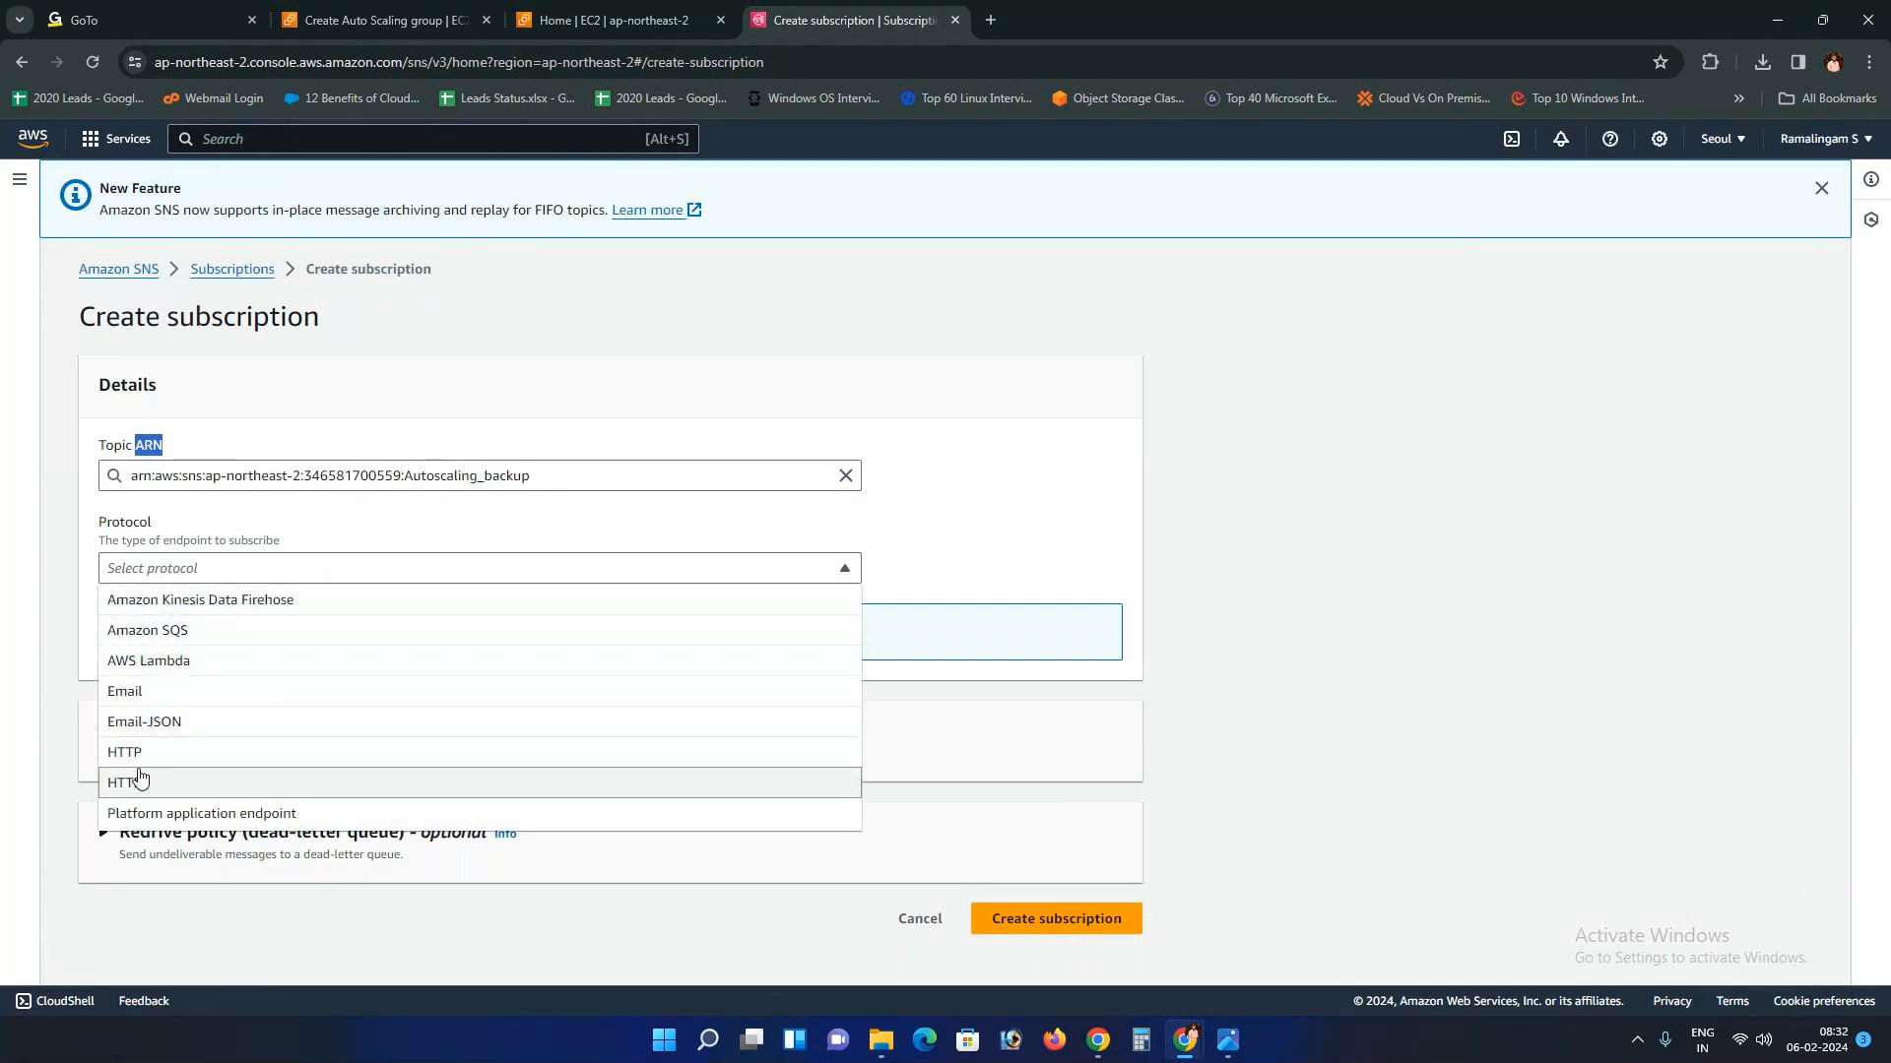
left_click(193, 694)
left_click(220, 664)
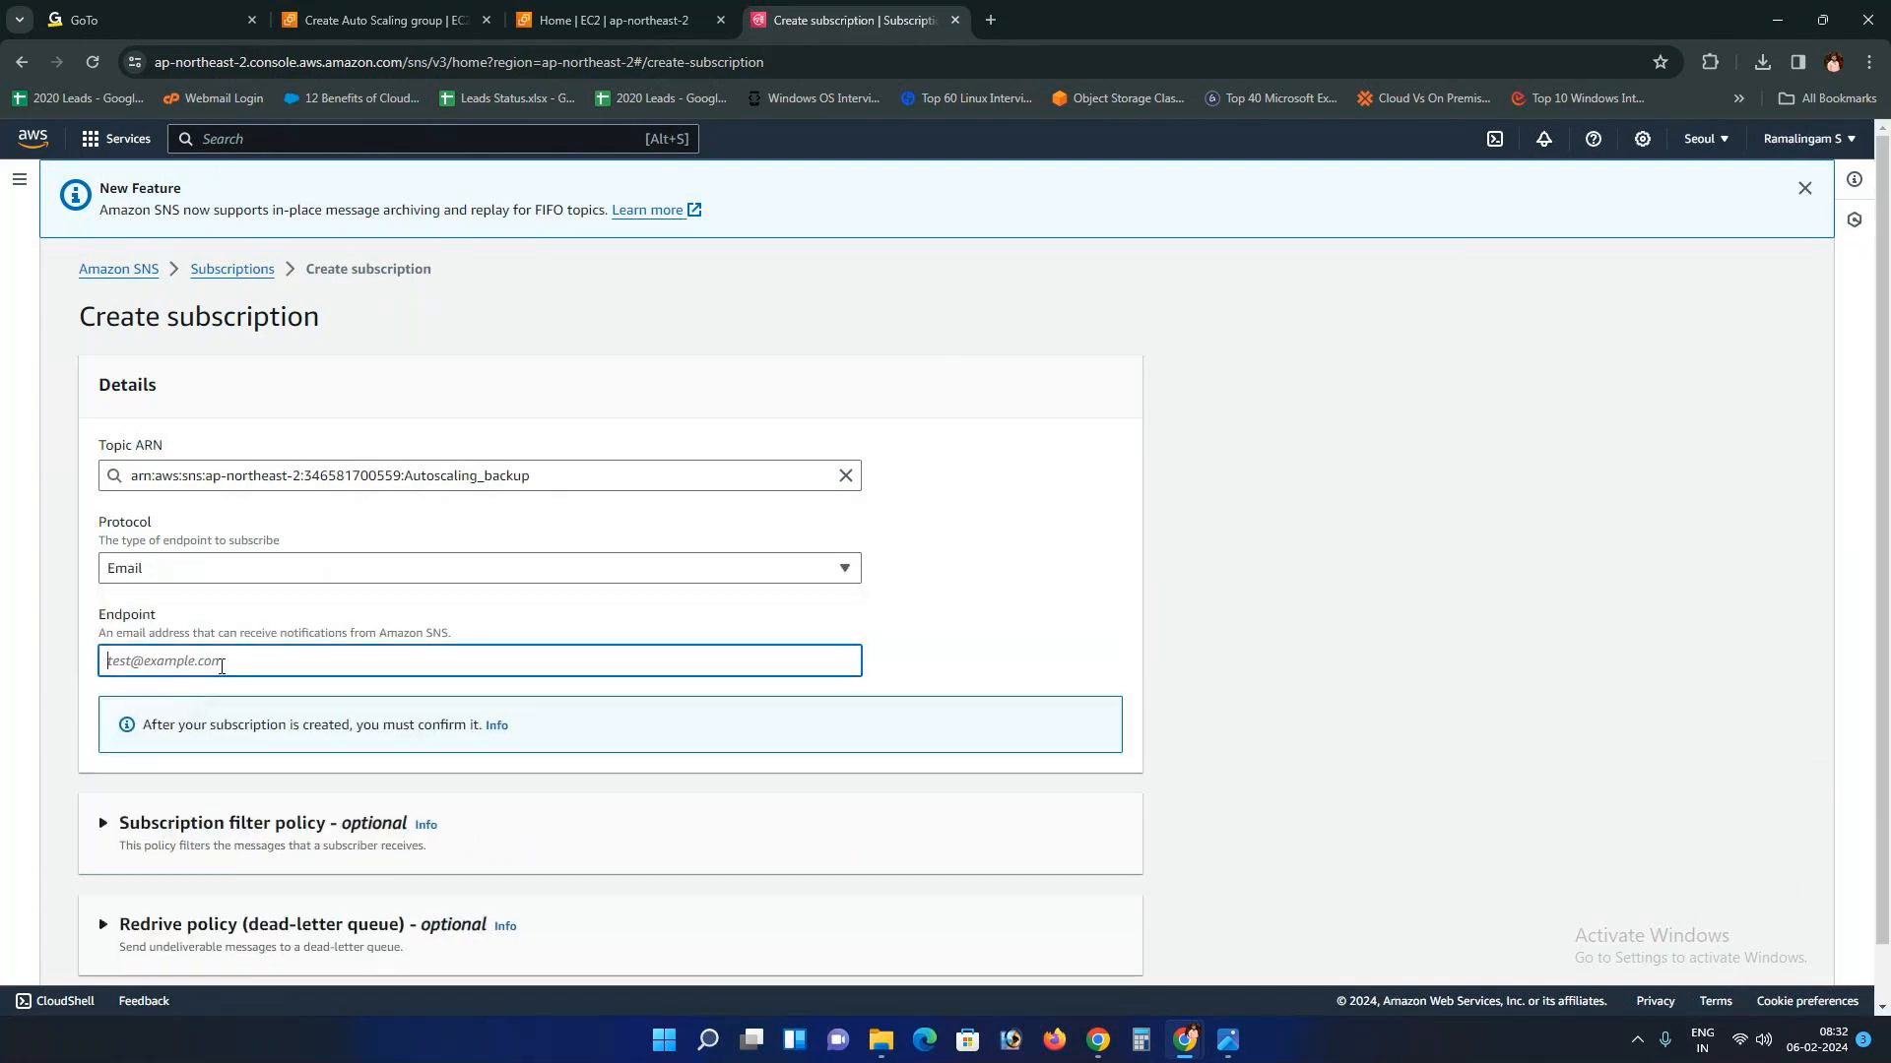
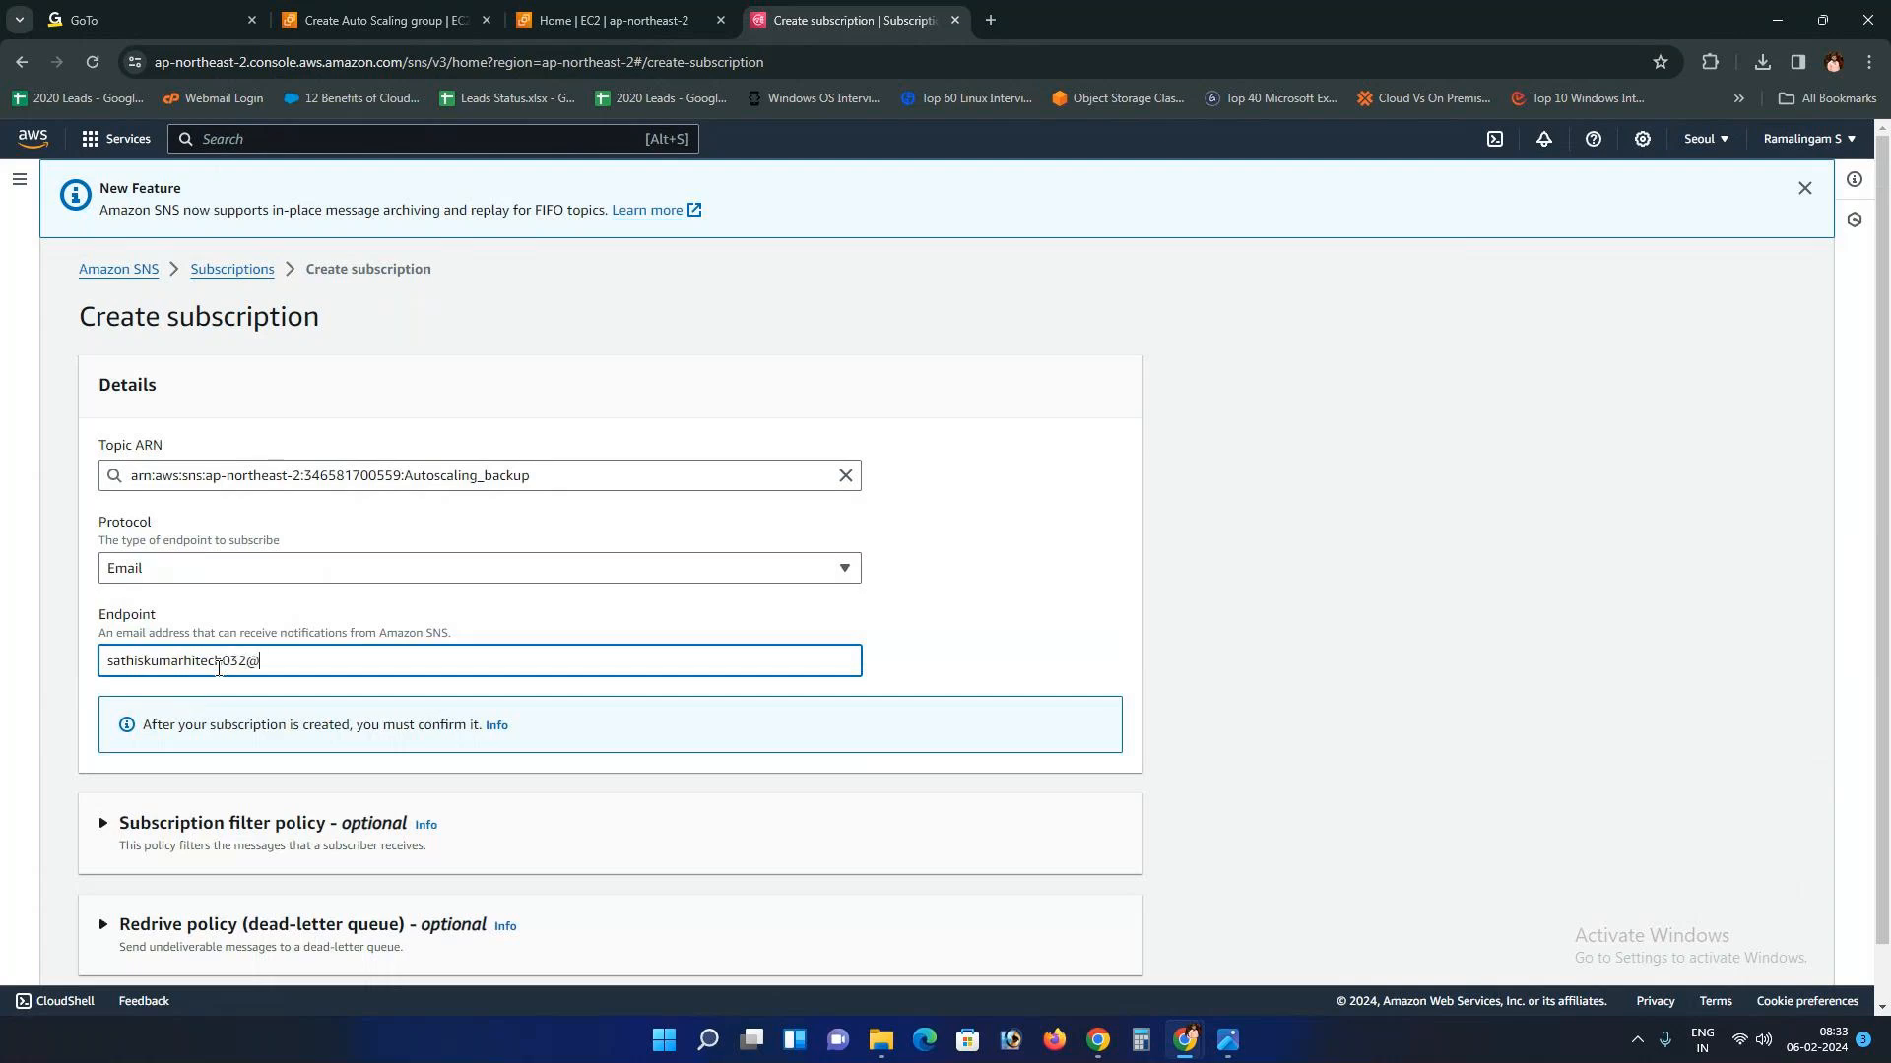
scroll(235, 690, "down", 1)
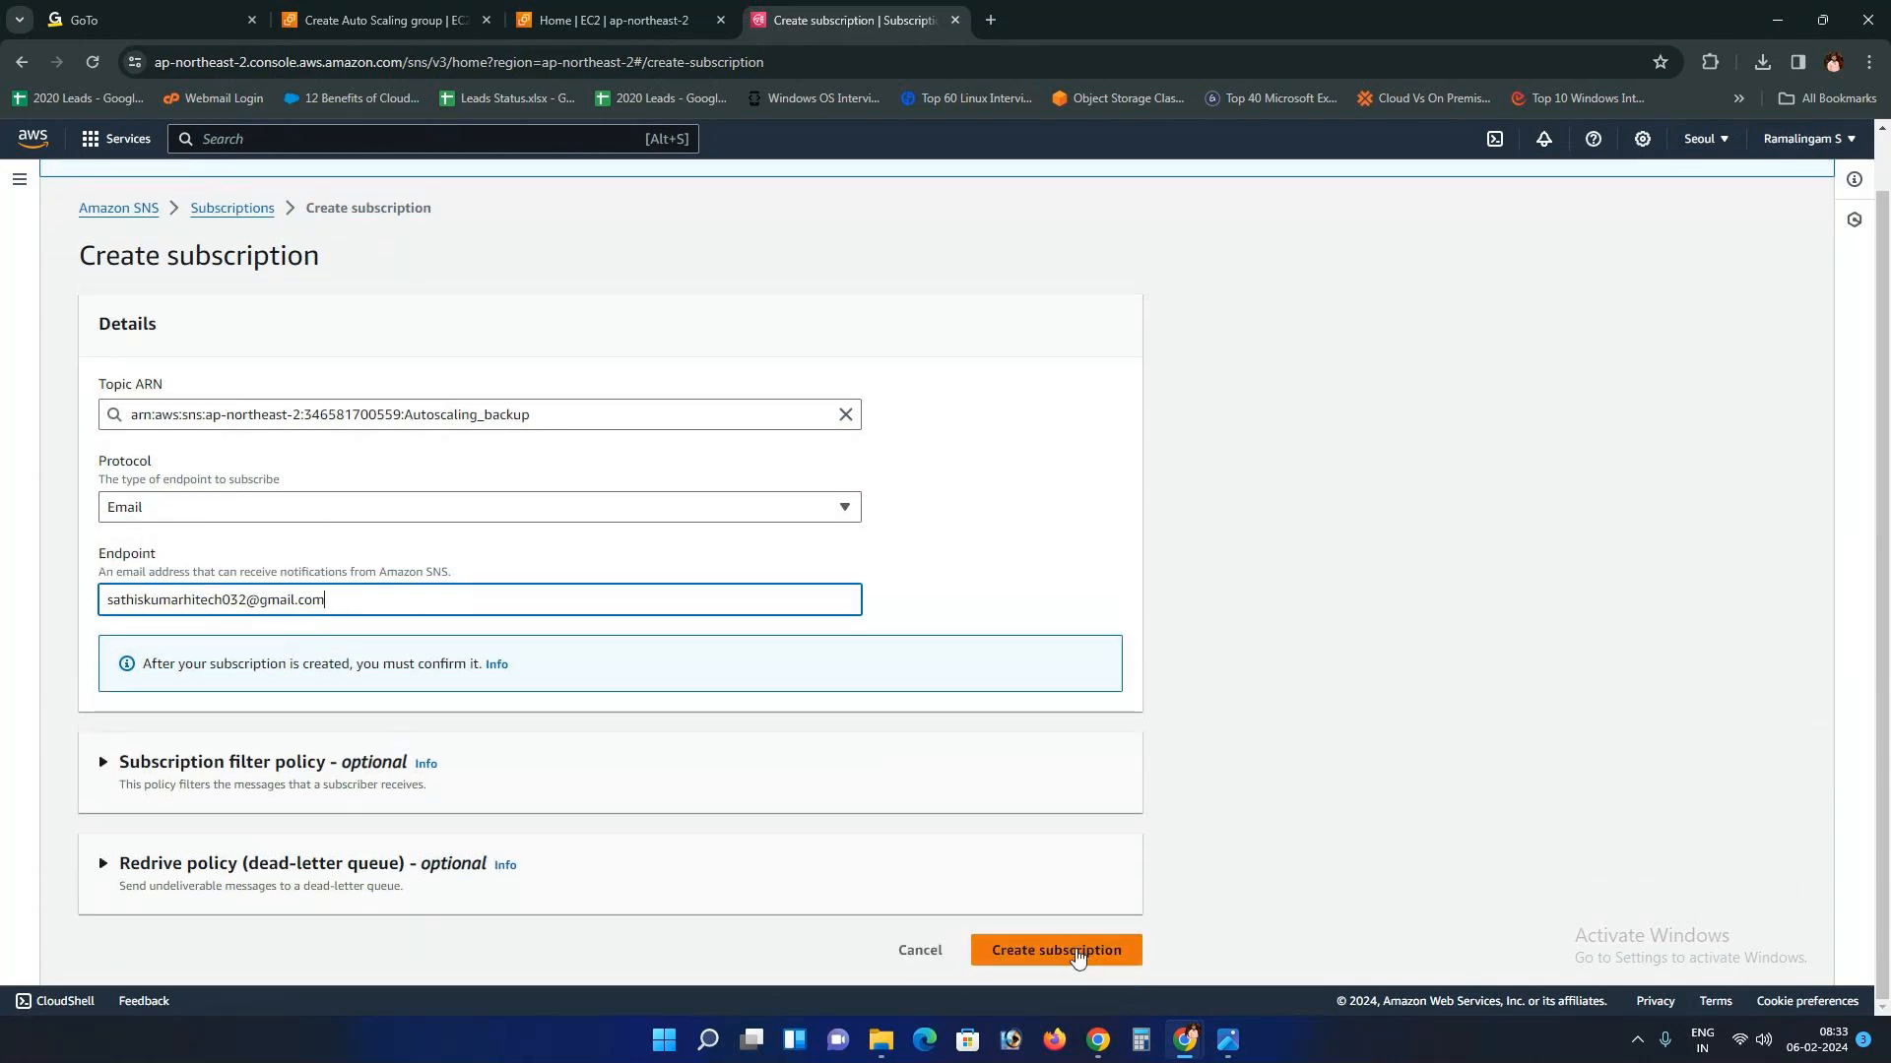
left_click(1077, 952)
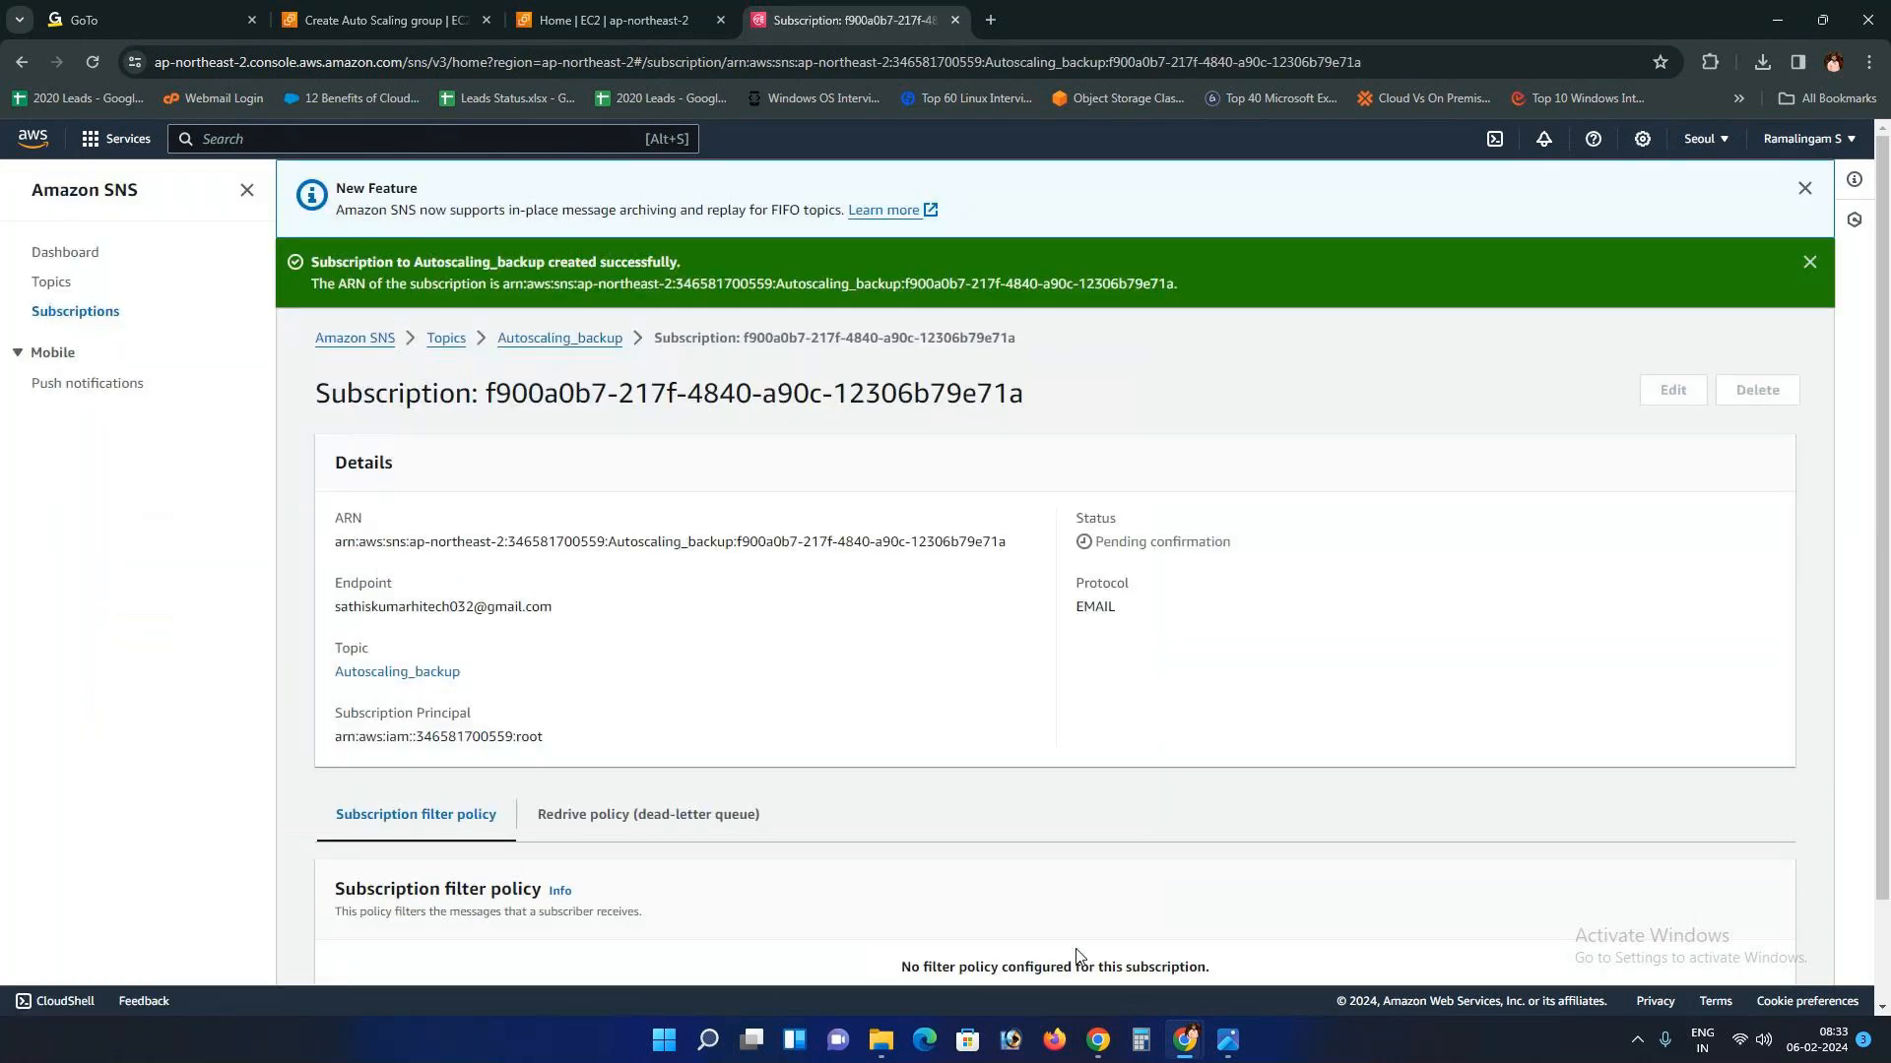
Step: Verify the subscription status reads Pending confirmation, then open a new browser tab
scroll(1077, 956, "down", 2)
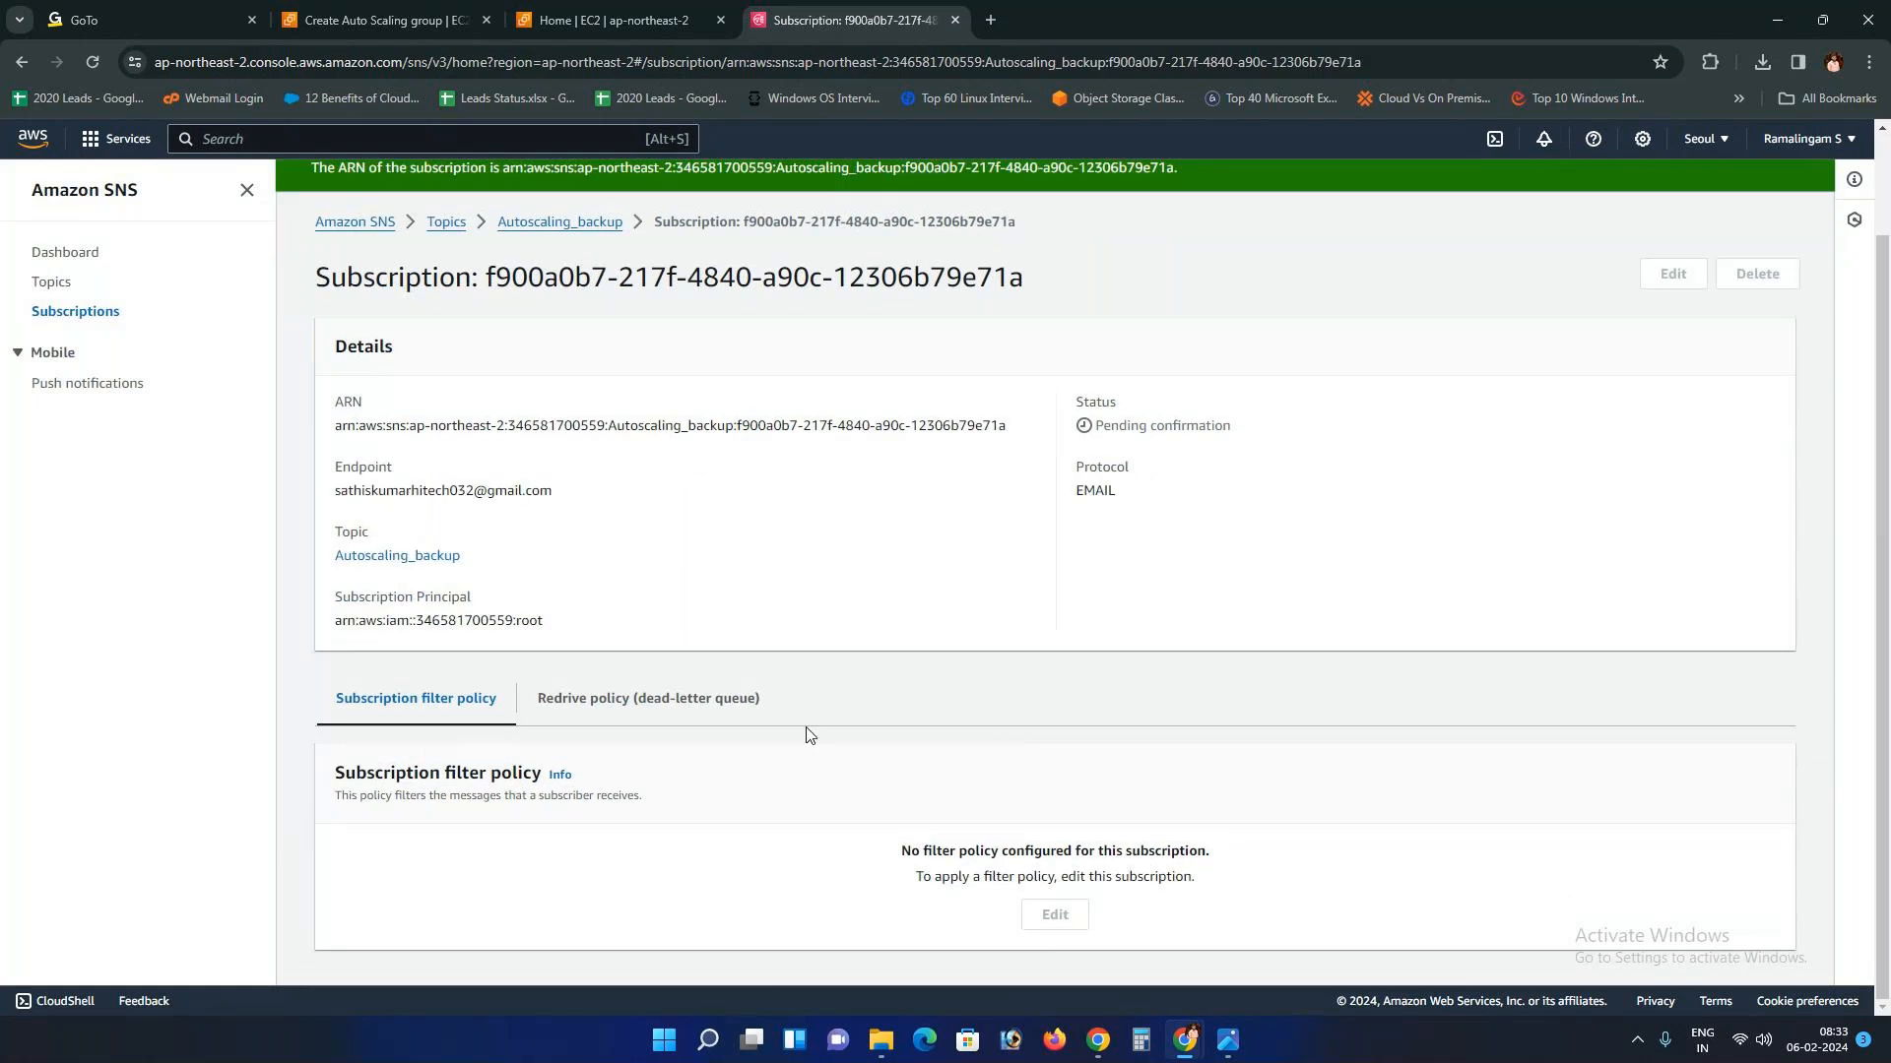
scroll(805, 734, "up", 2)
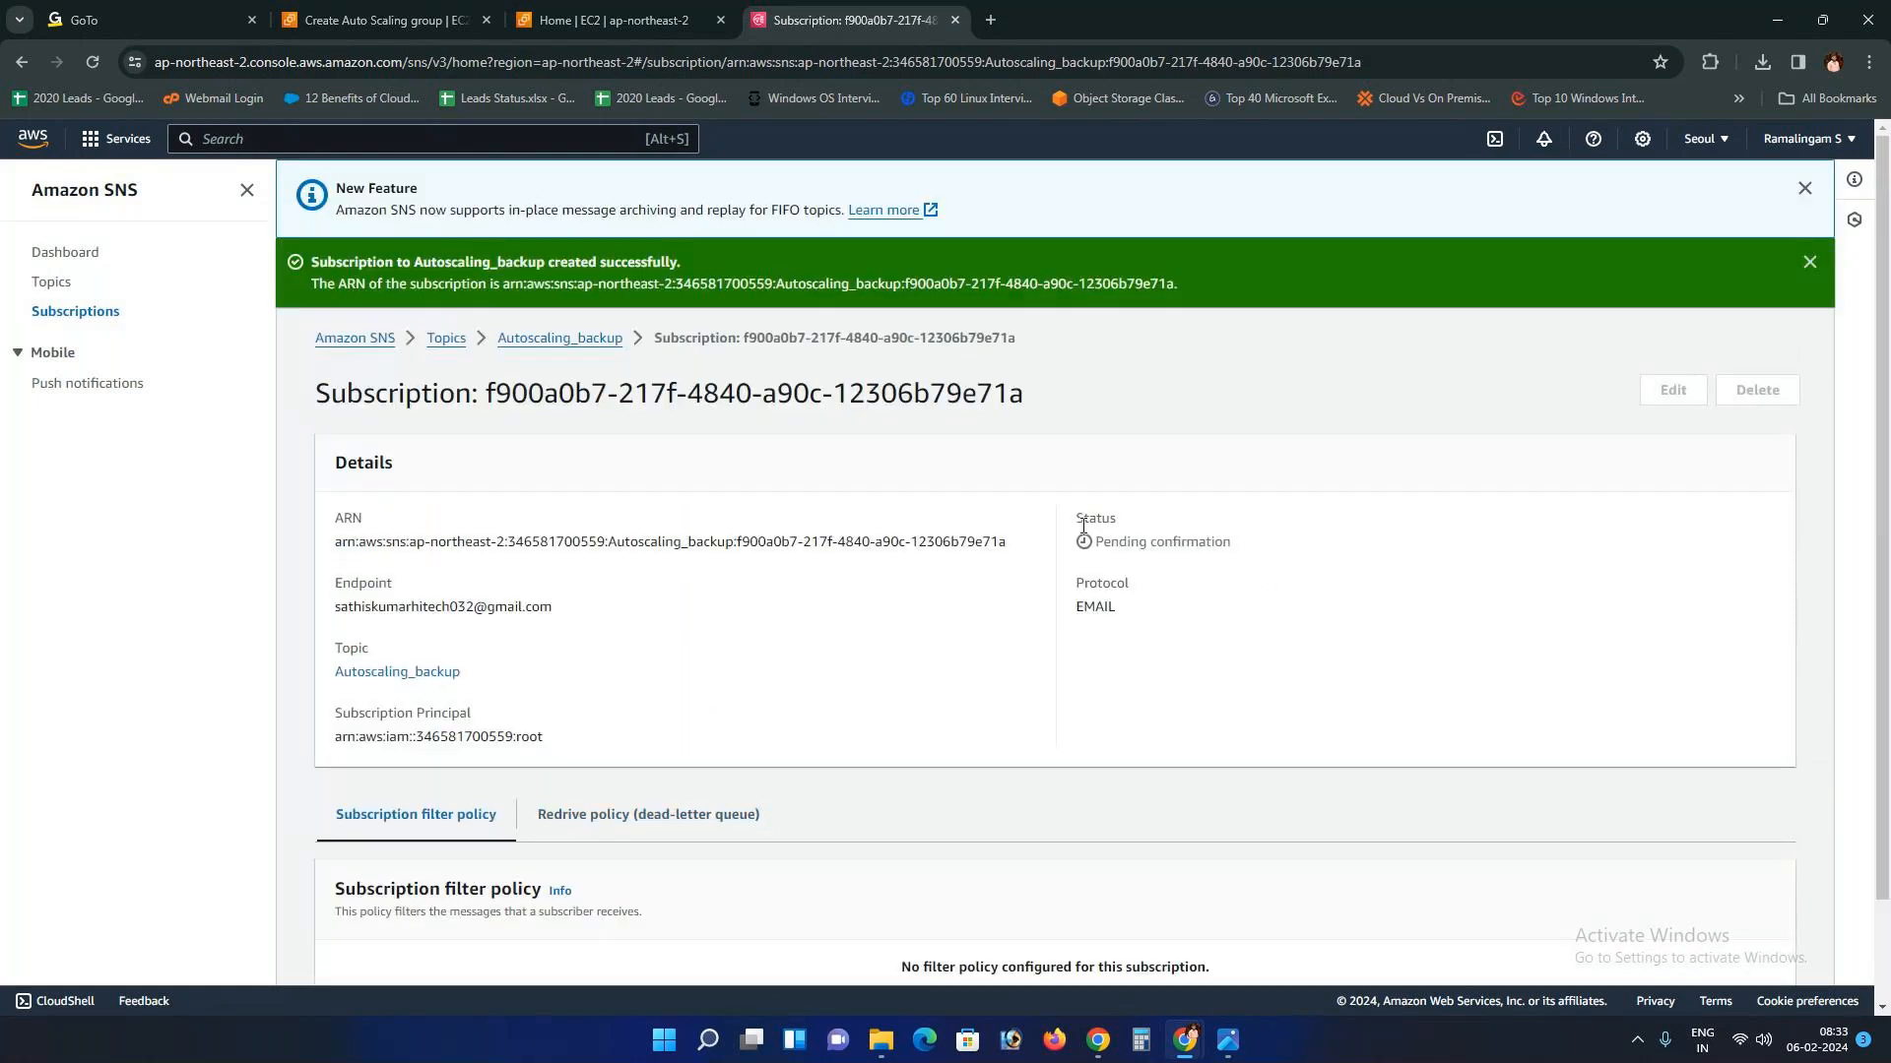
double_click(1085, 519)
left_click(1076, 549)
left_click_drag(1075, 548, 1241, 548)
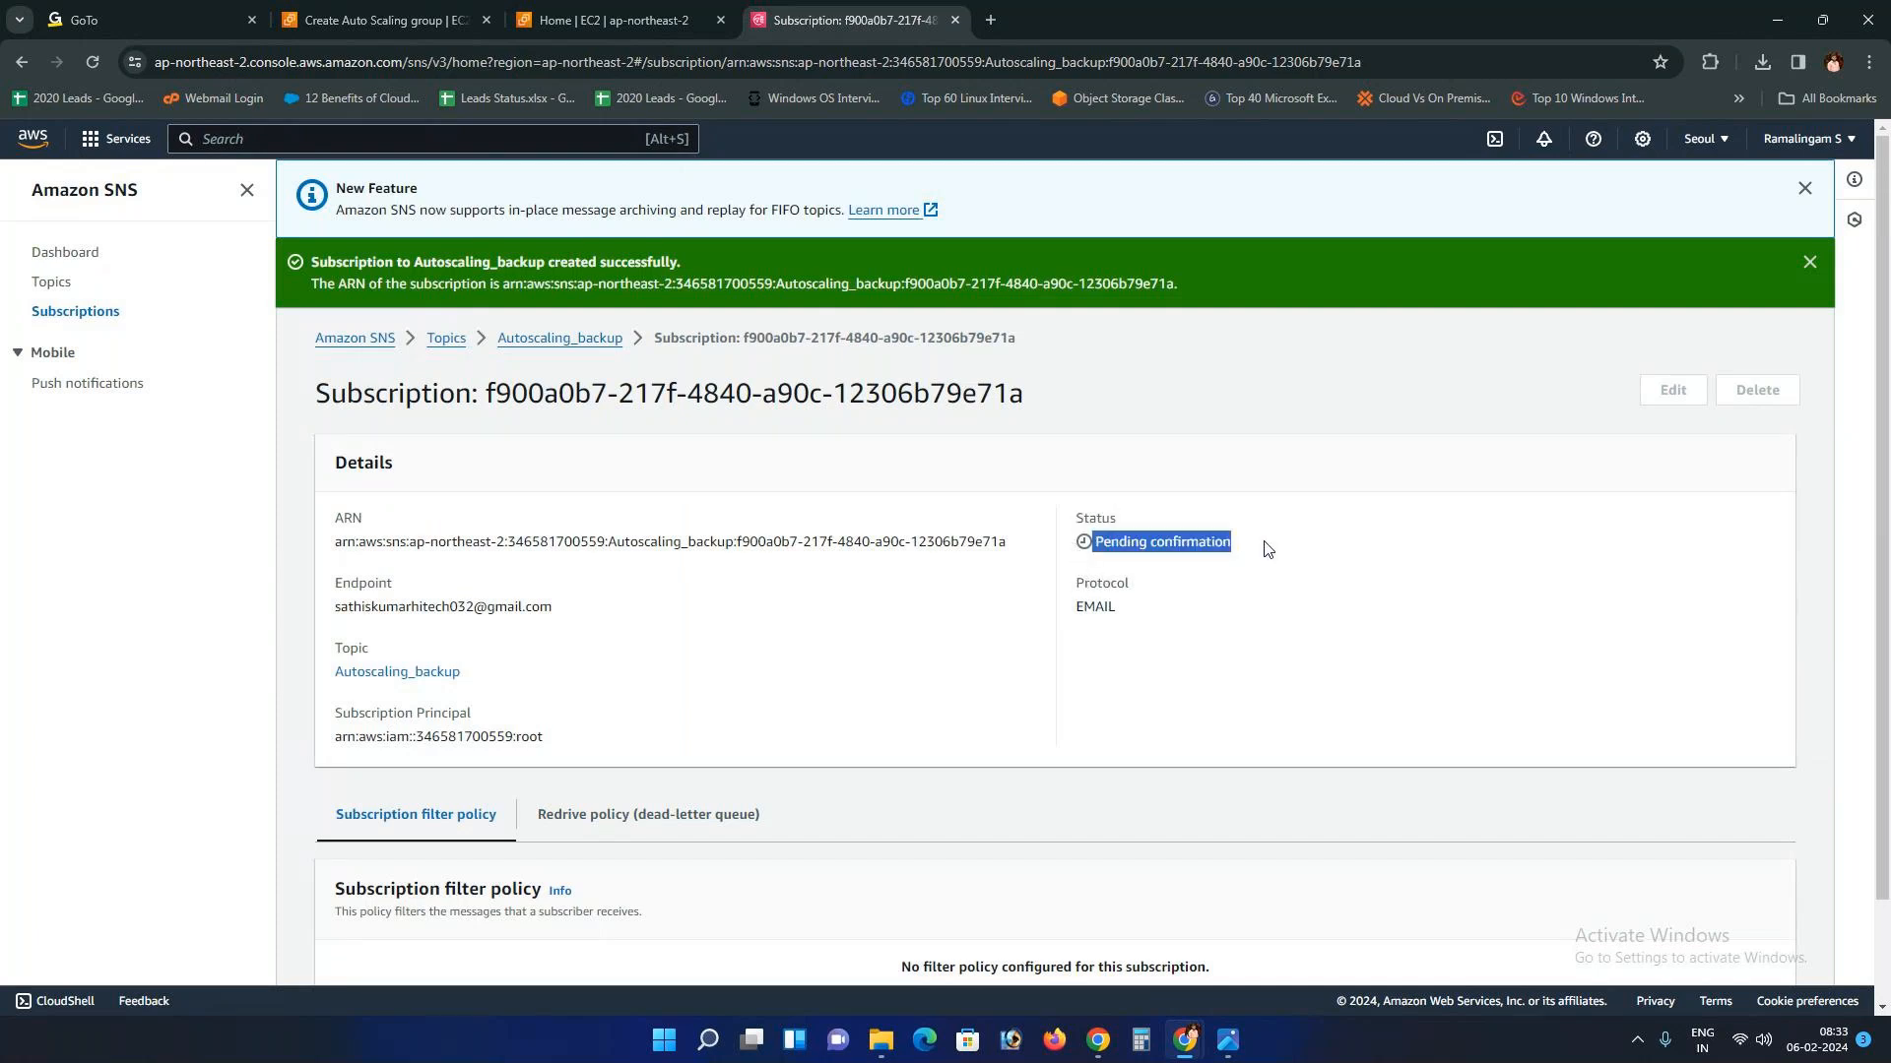
left_click(990, 20)
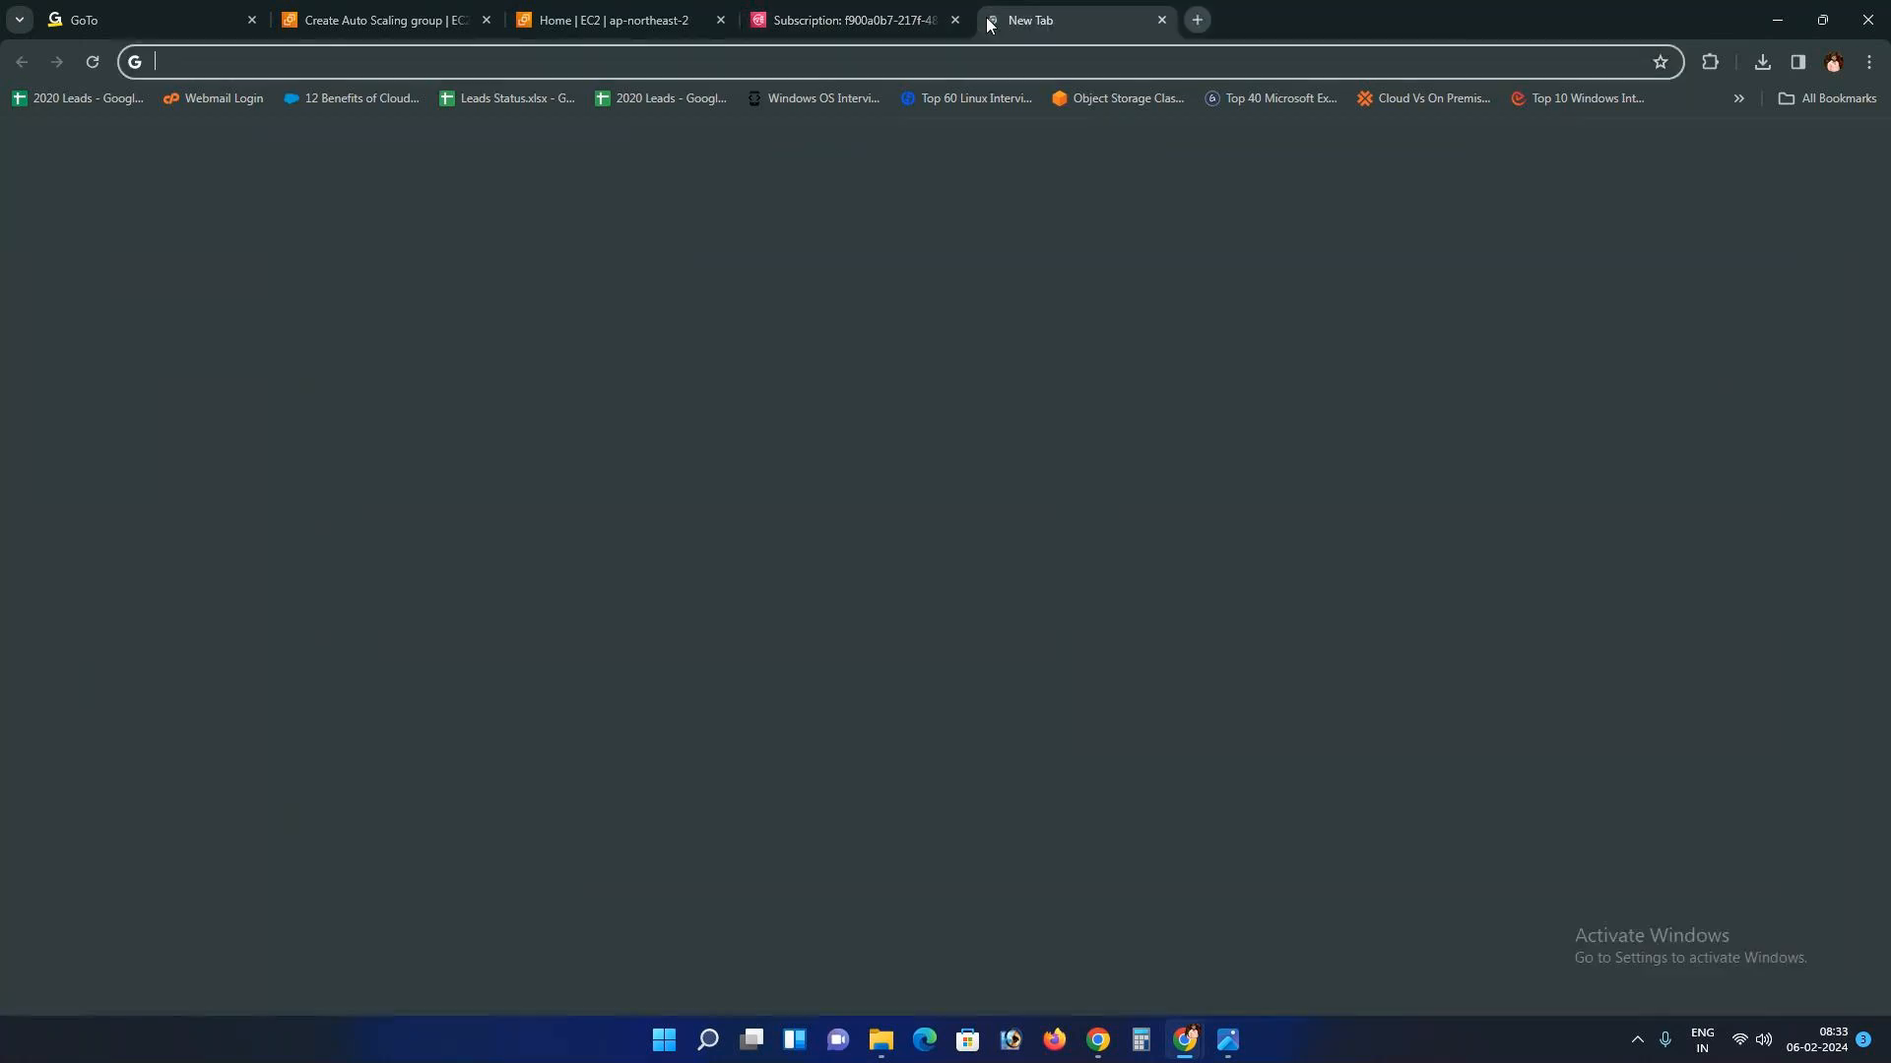
Step: Confirm the Autoscaling_backup subscription from the AWS Notification e-mail in Gmail, then return to SNS
left_click(1809, 149)
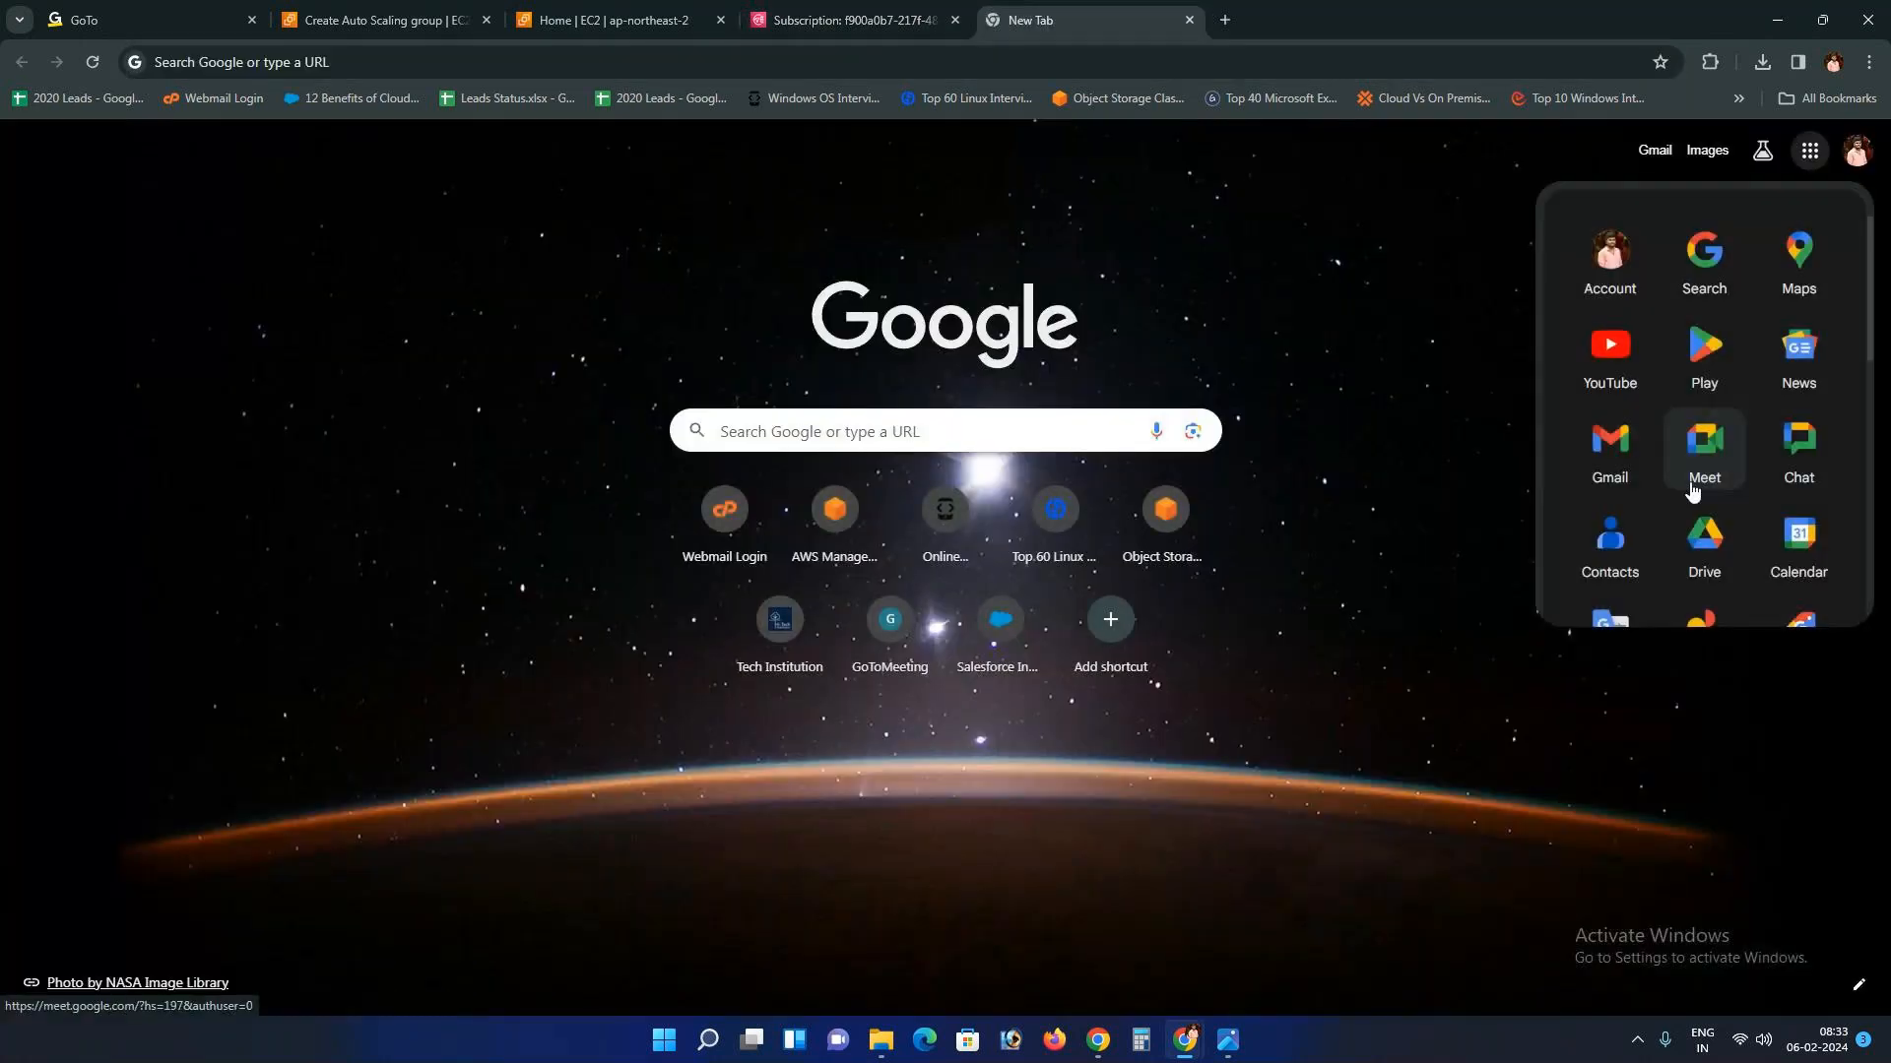
left_click(1610, 473)
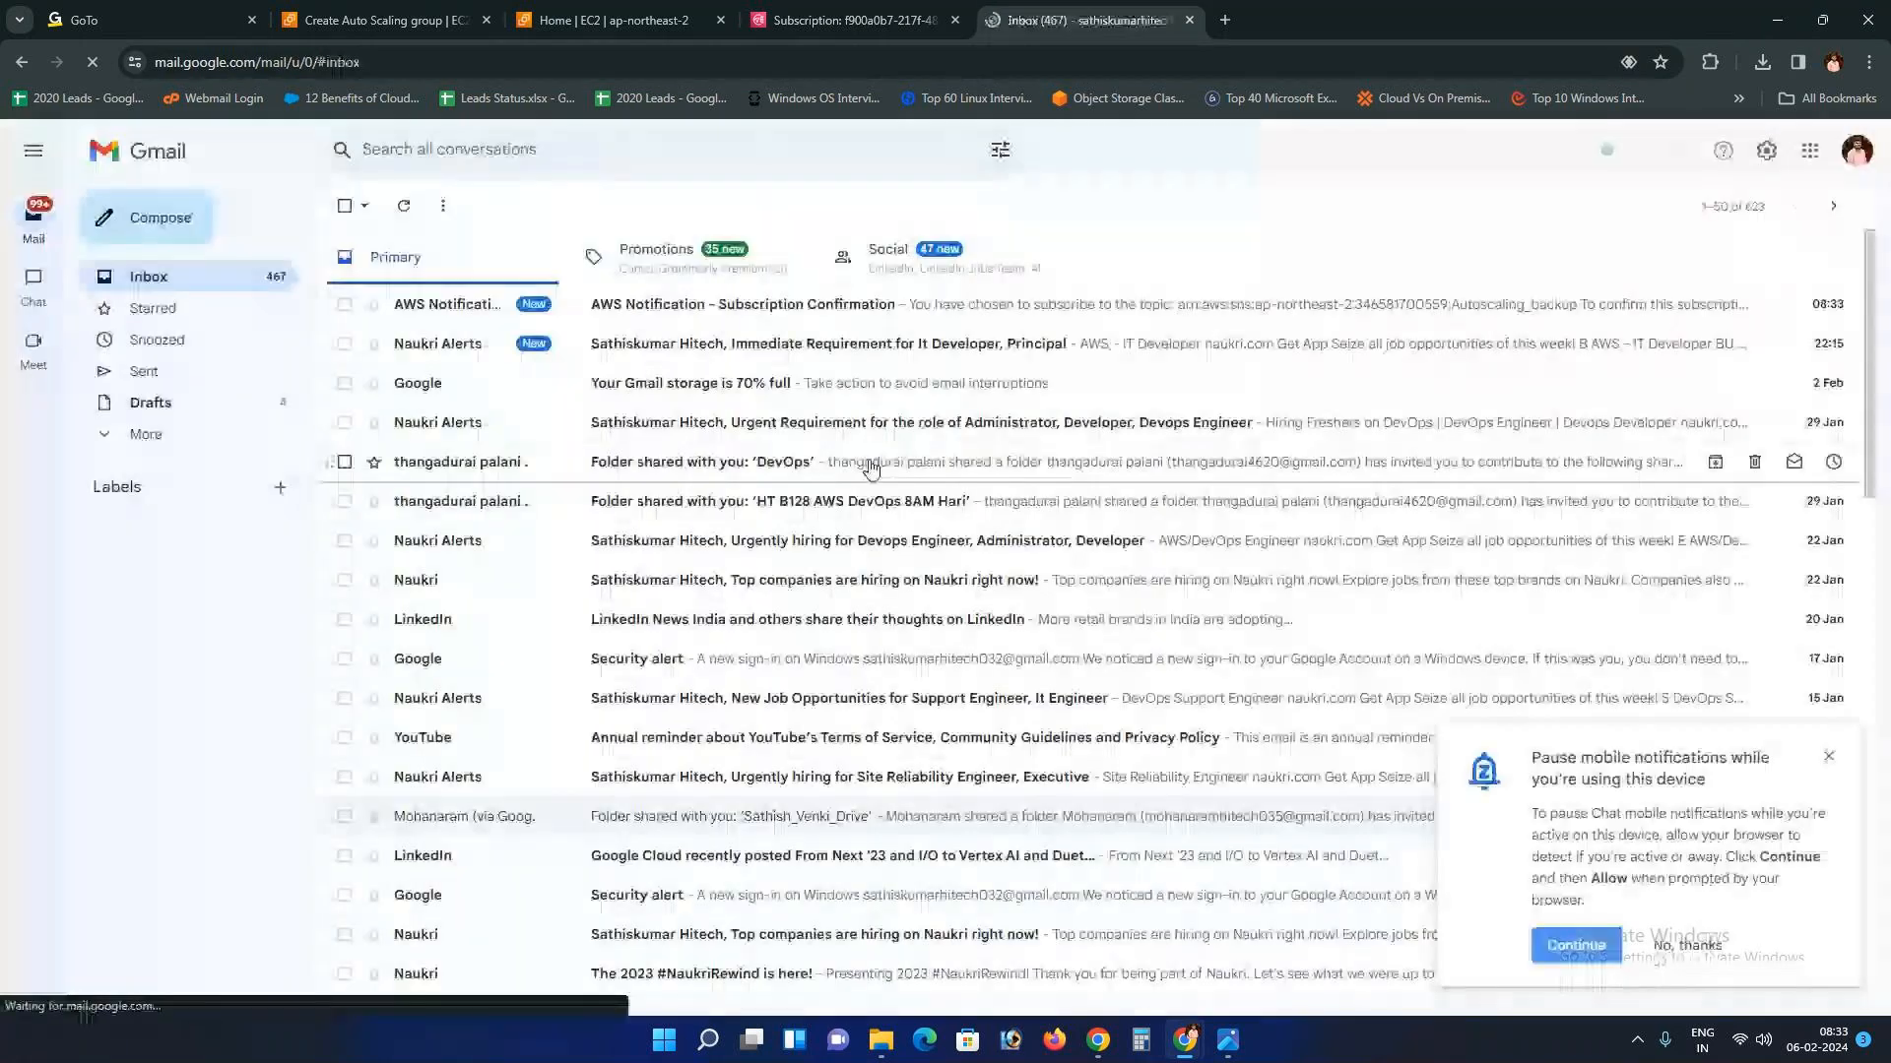
left_click(406, 211)
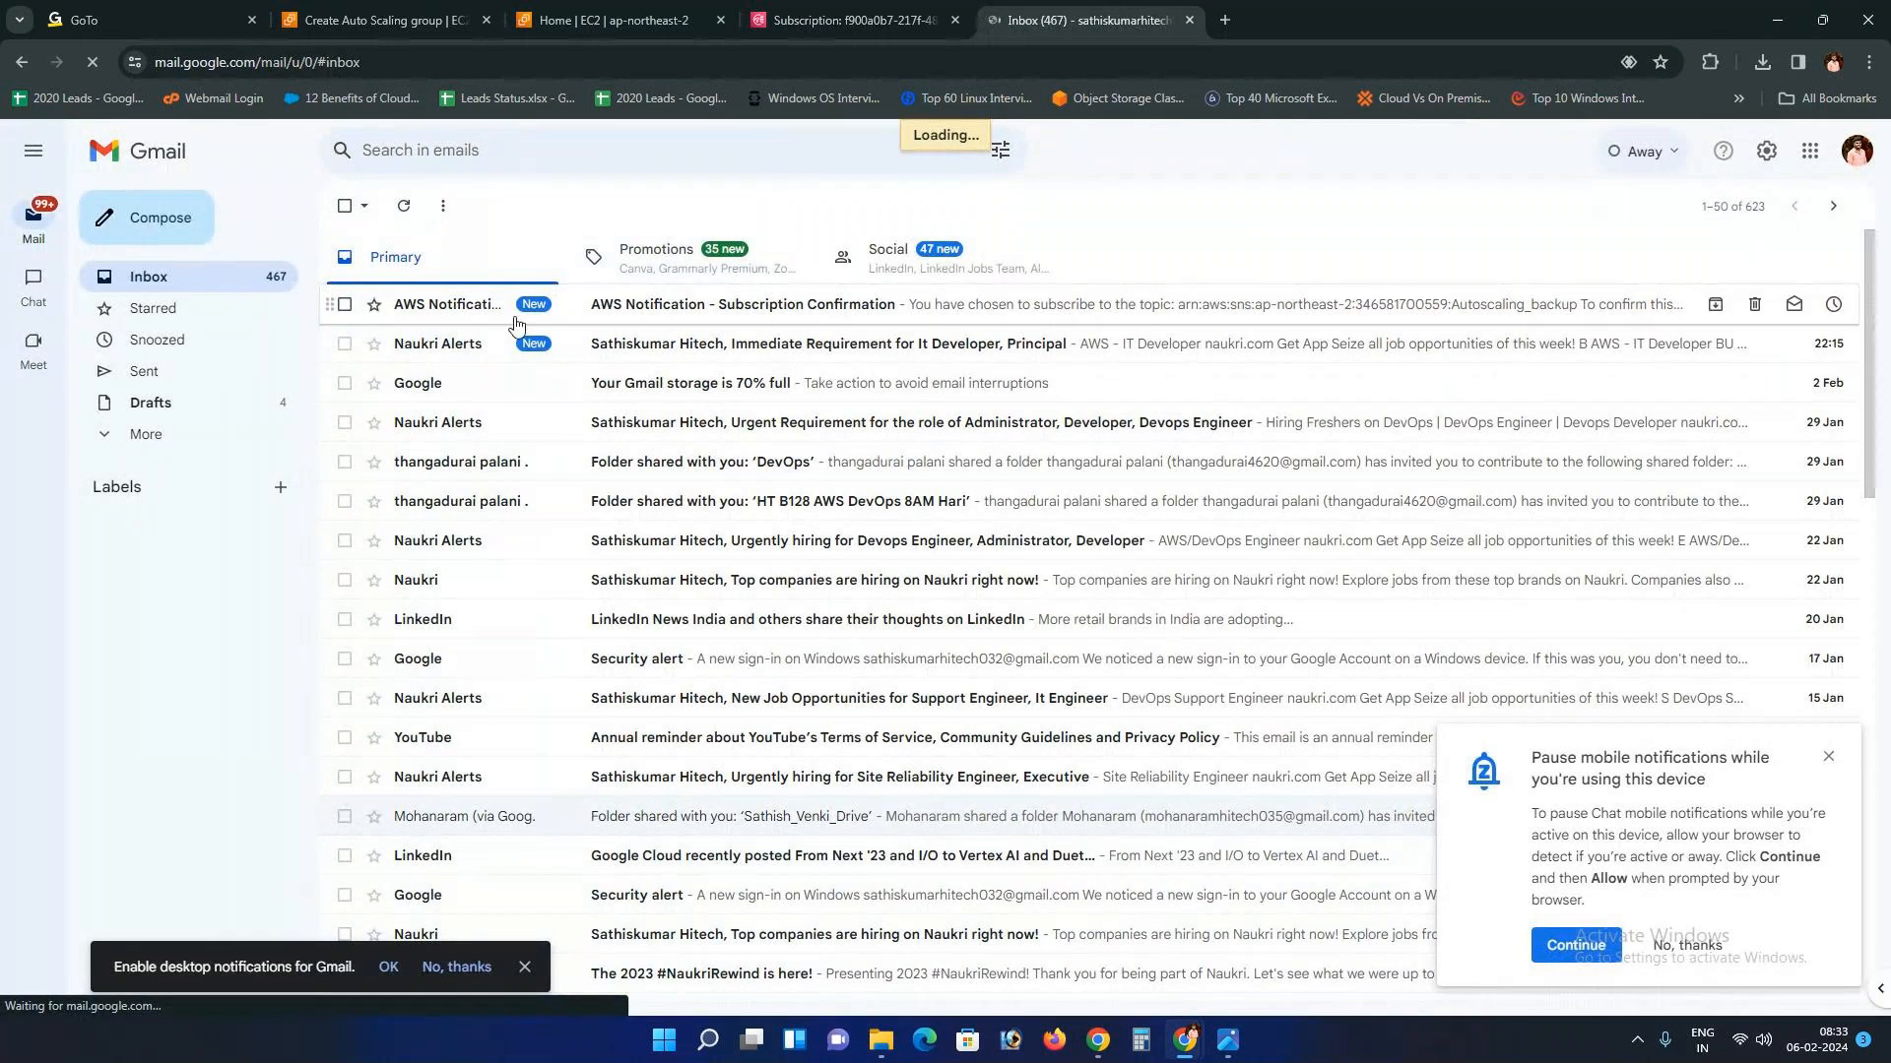
left_click(459, 305)
left_click(455, 447)
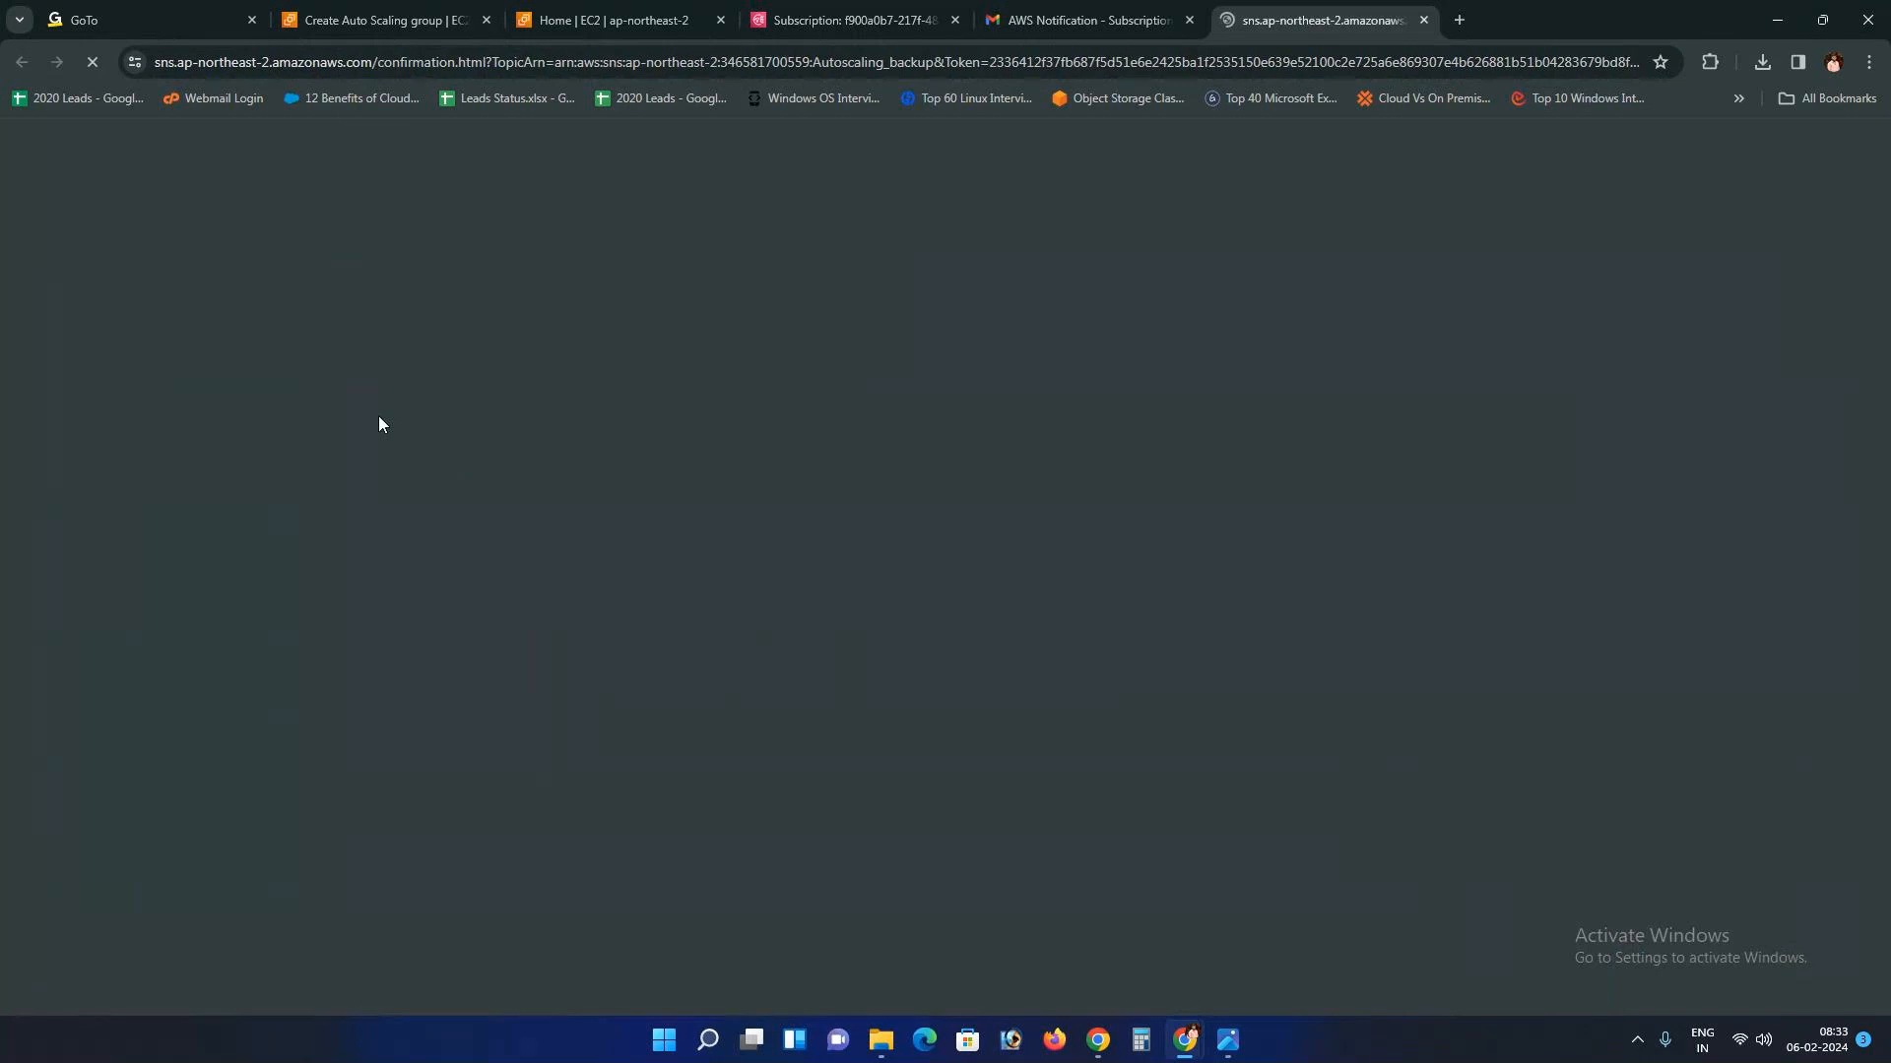
left_click_drag(40, 223, 257, 223)
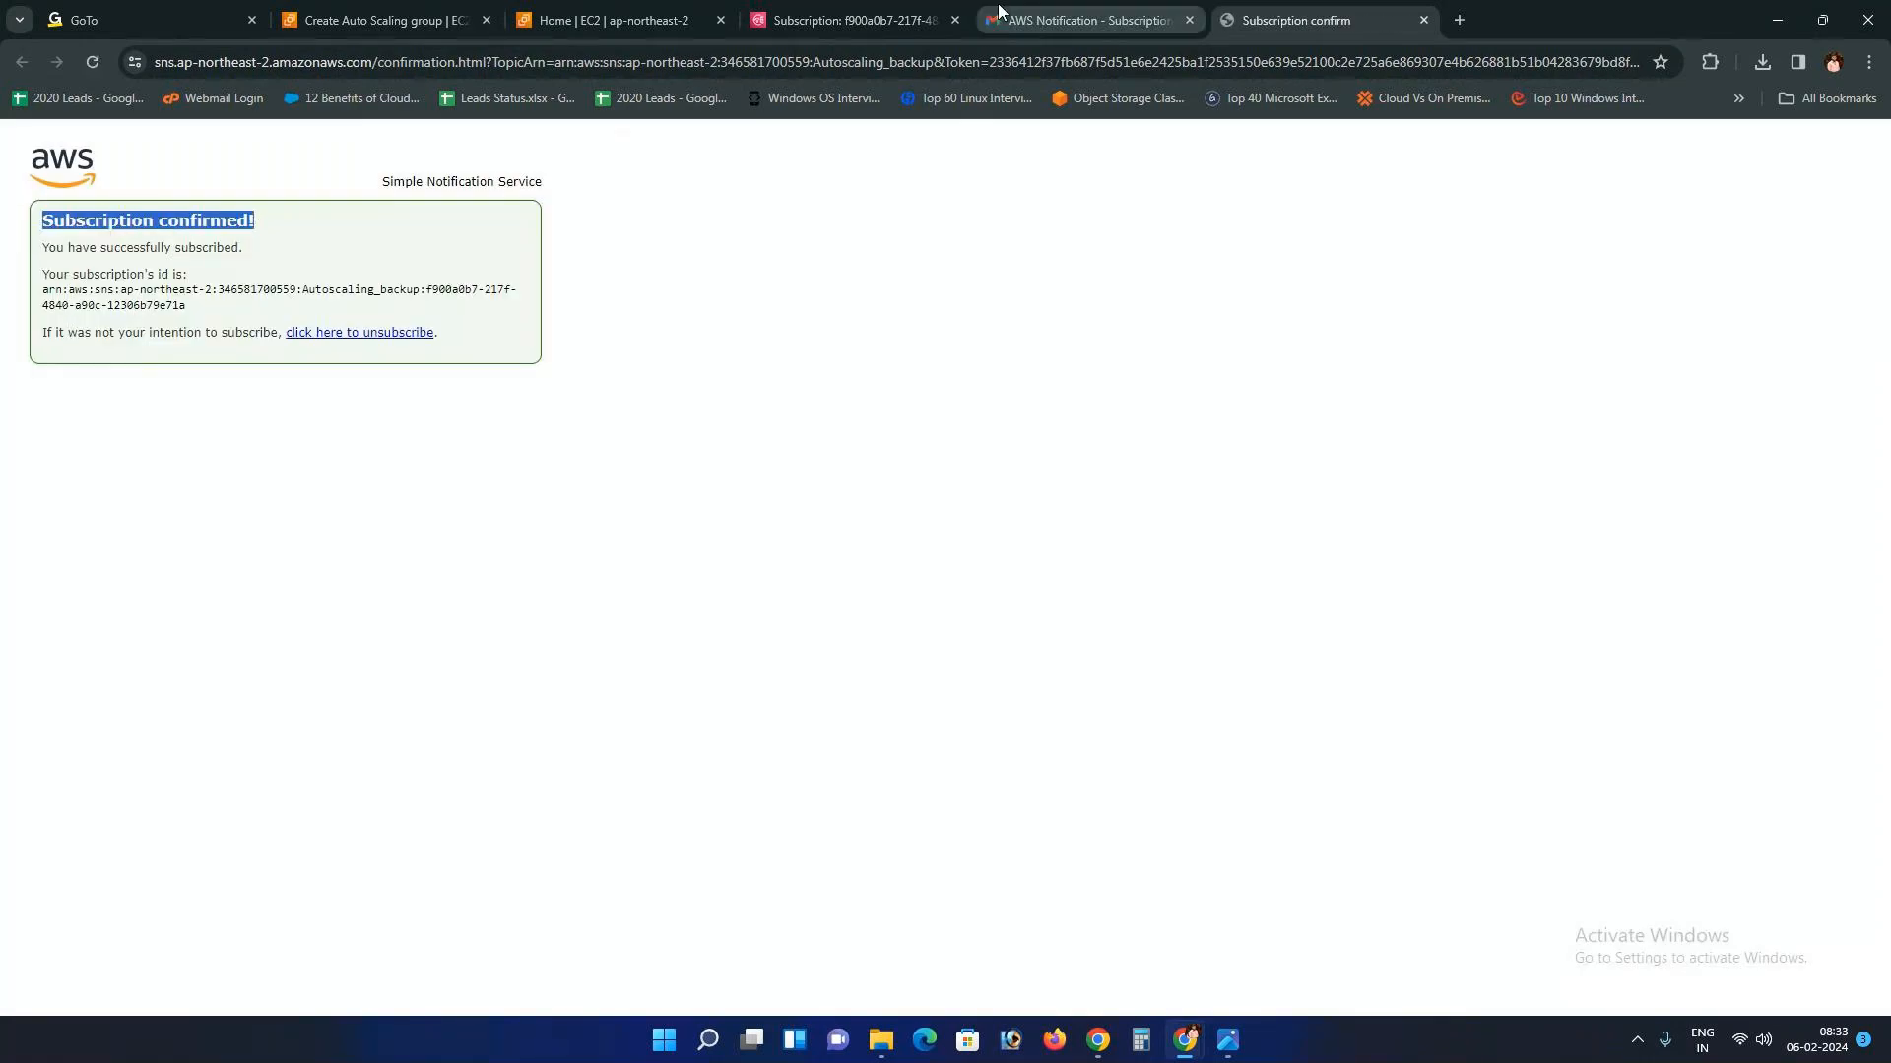
left_click(862, 21)
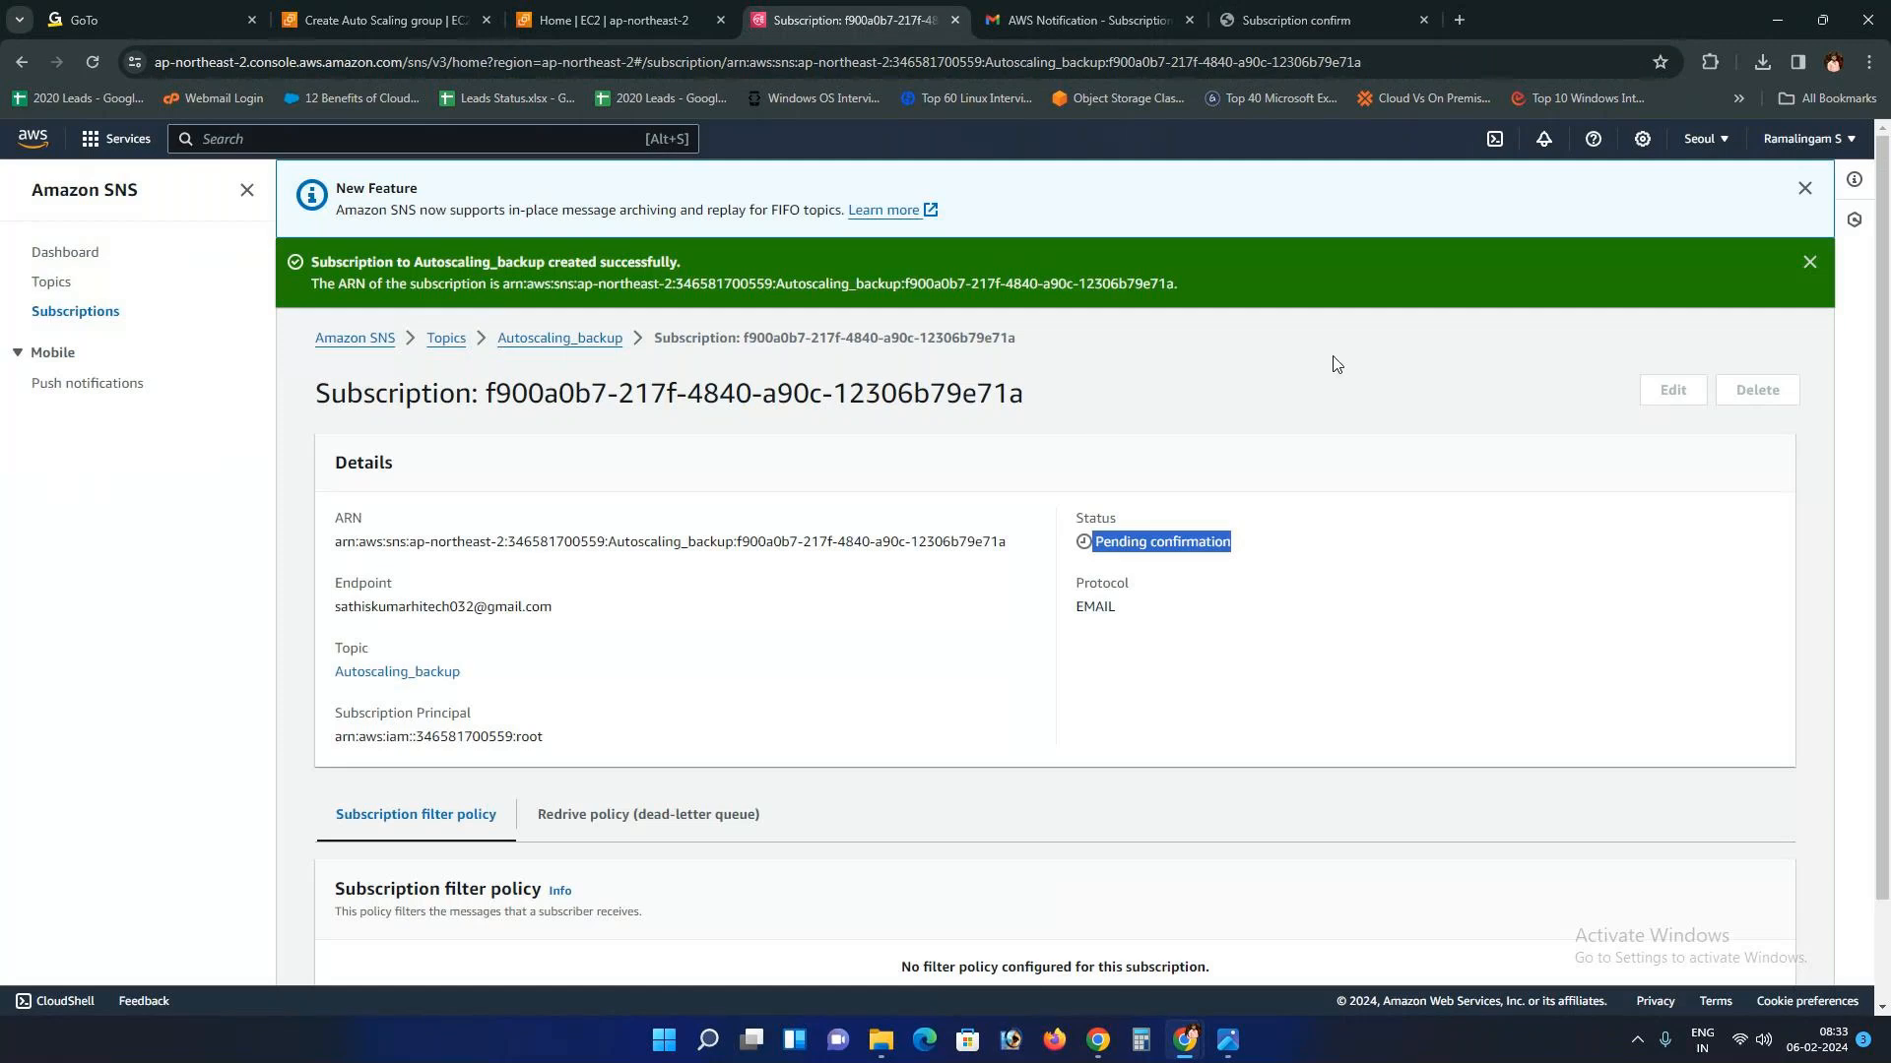
left_click(1810, 262)
scroll(1209, 270, "down", 1)
scroll(612, 334, "up", 1)
left_click(582, 272)
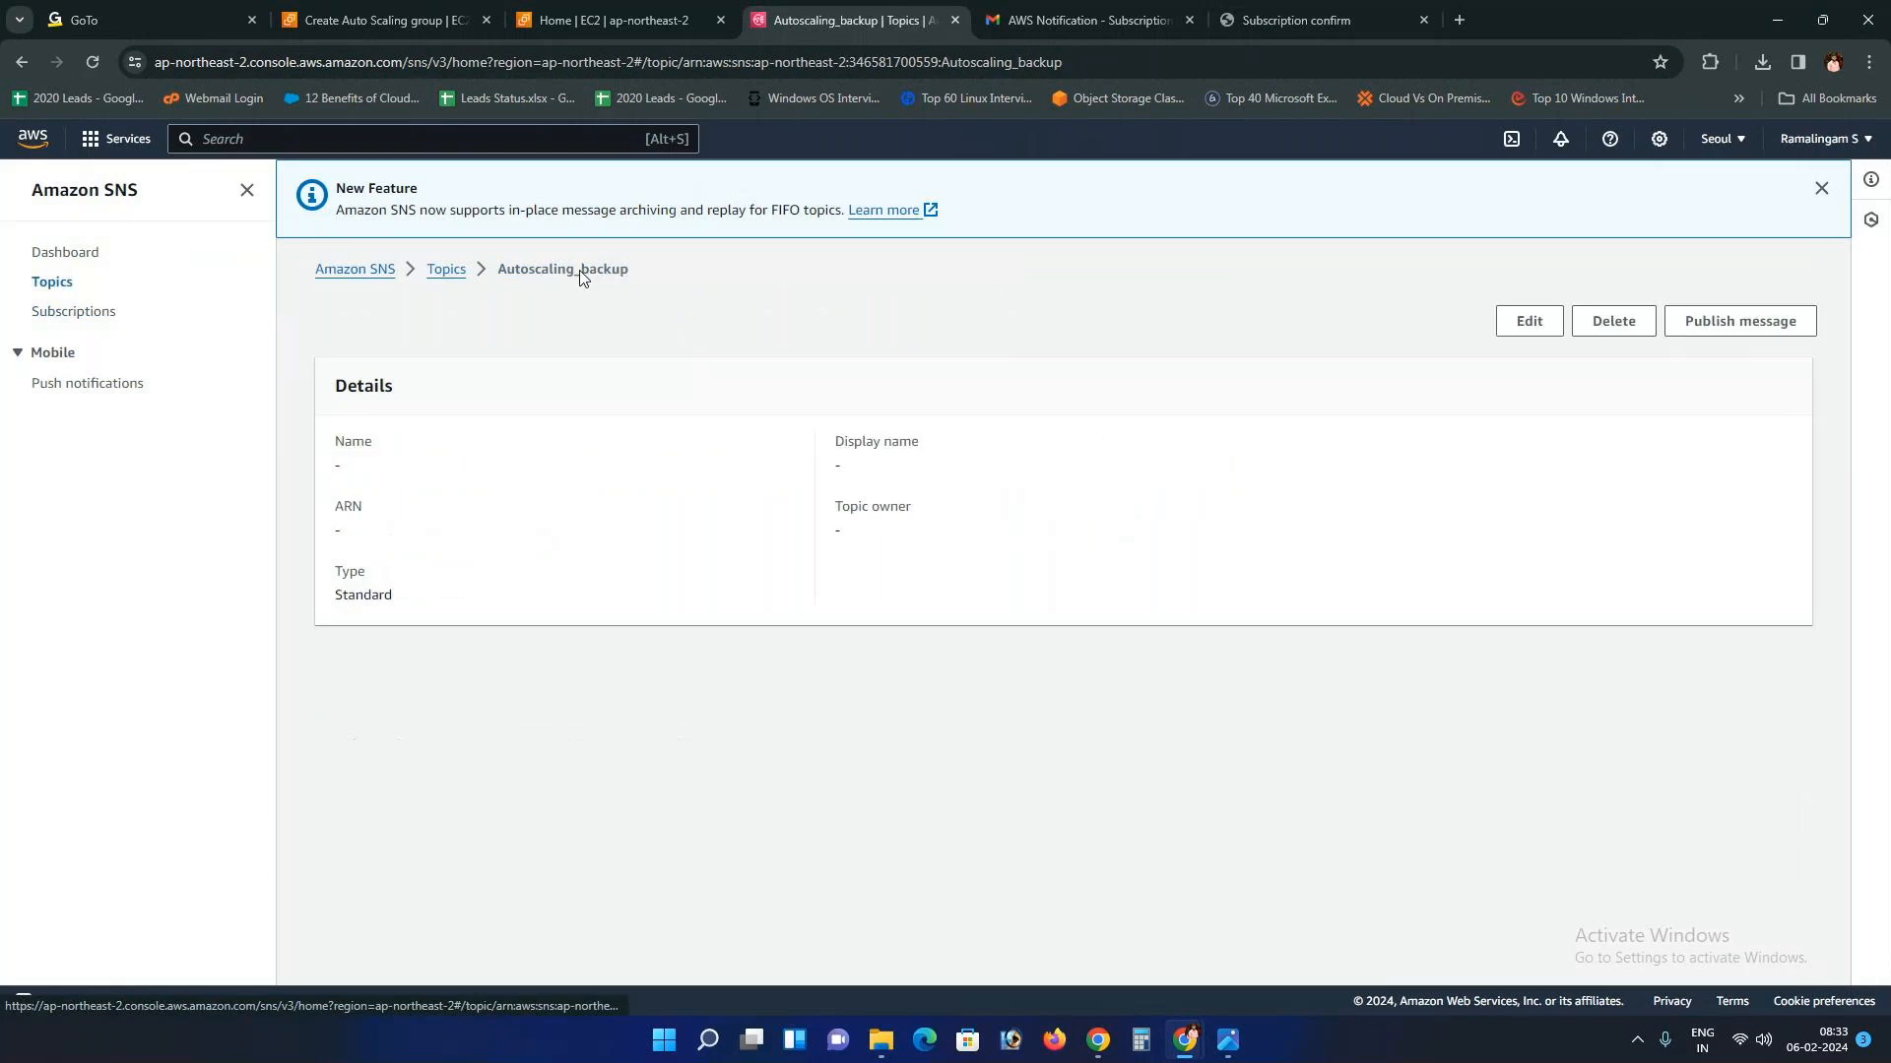
left_click(451, 273)
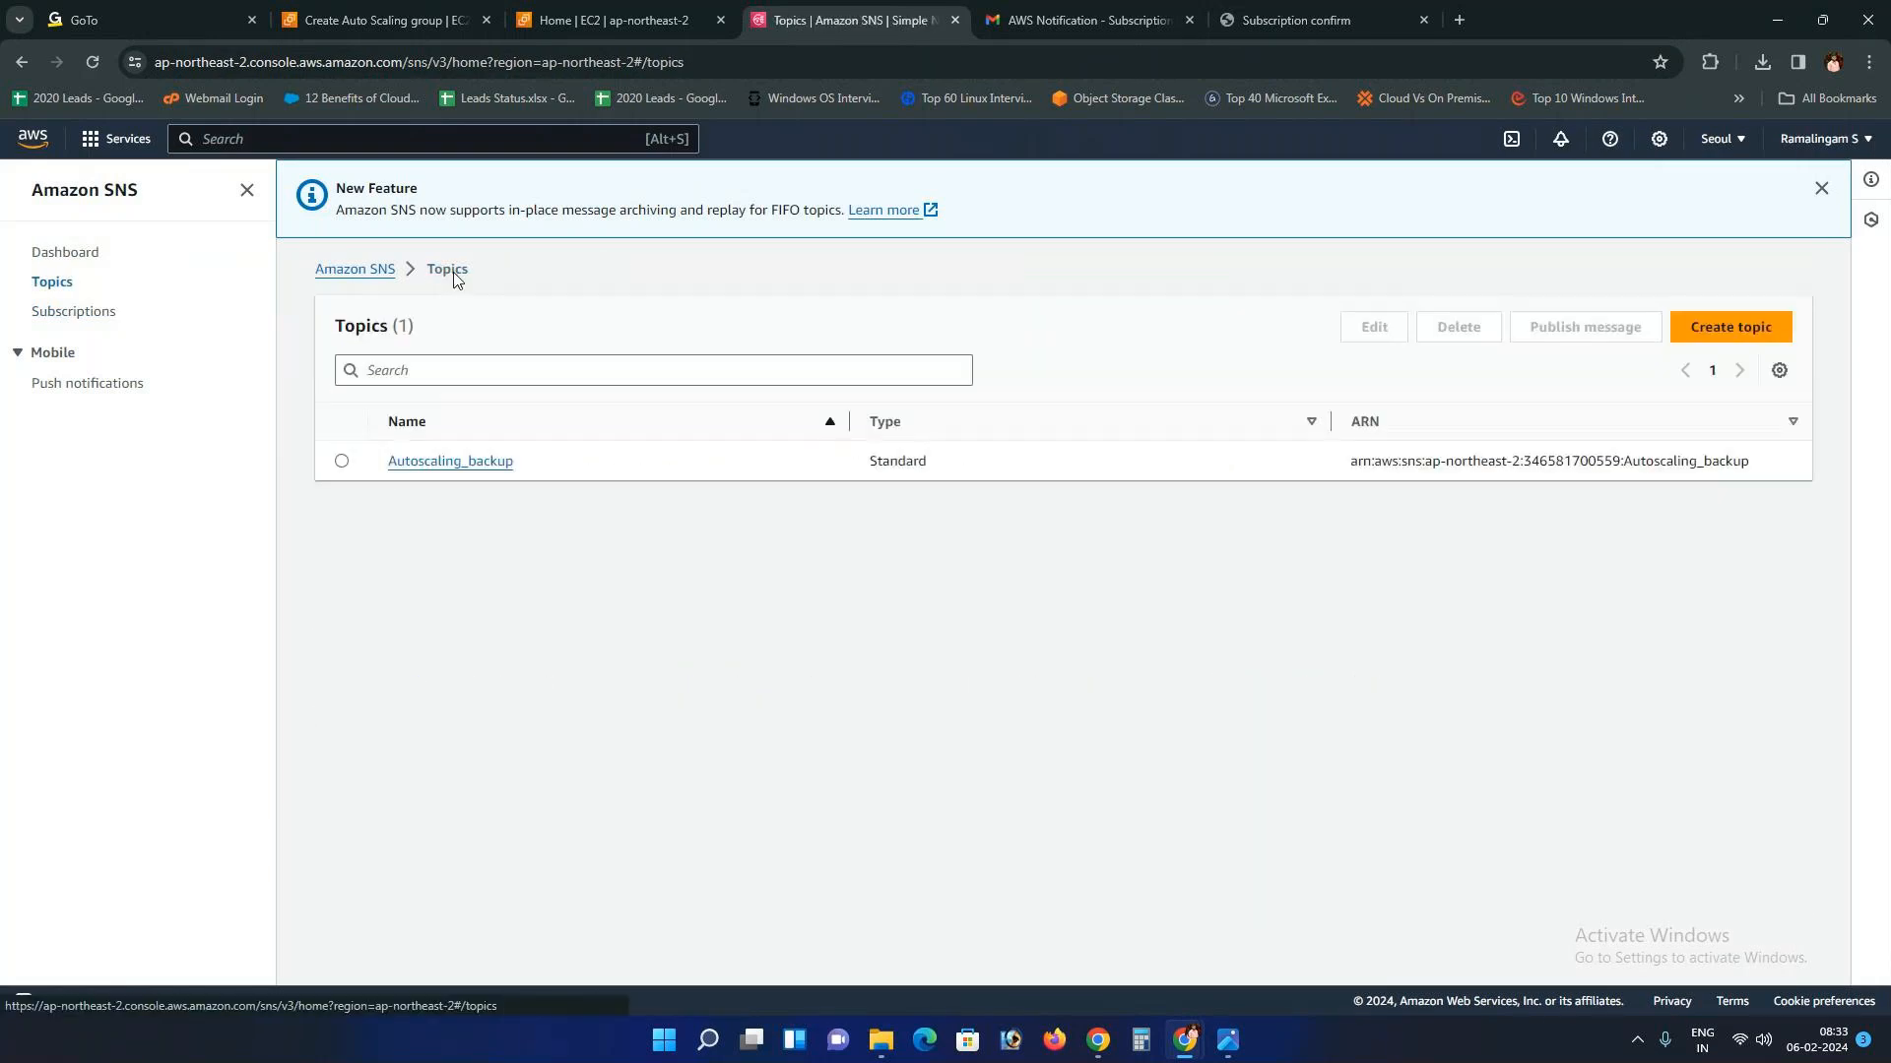
left_click(426, 463)
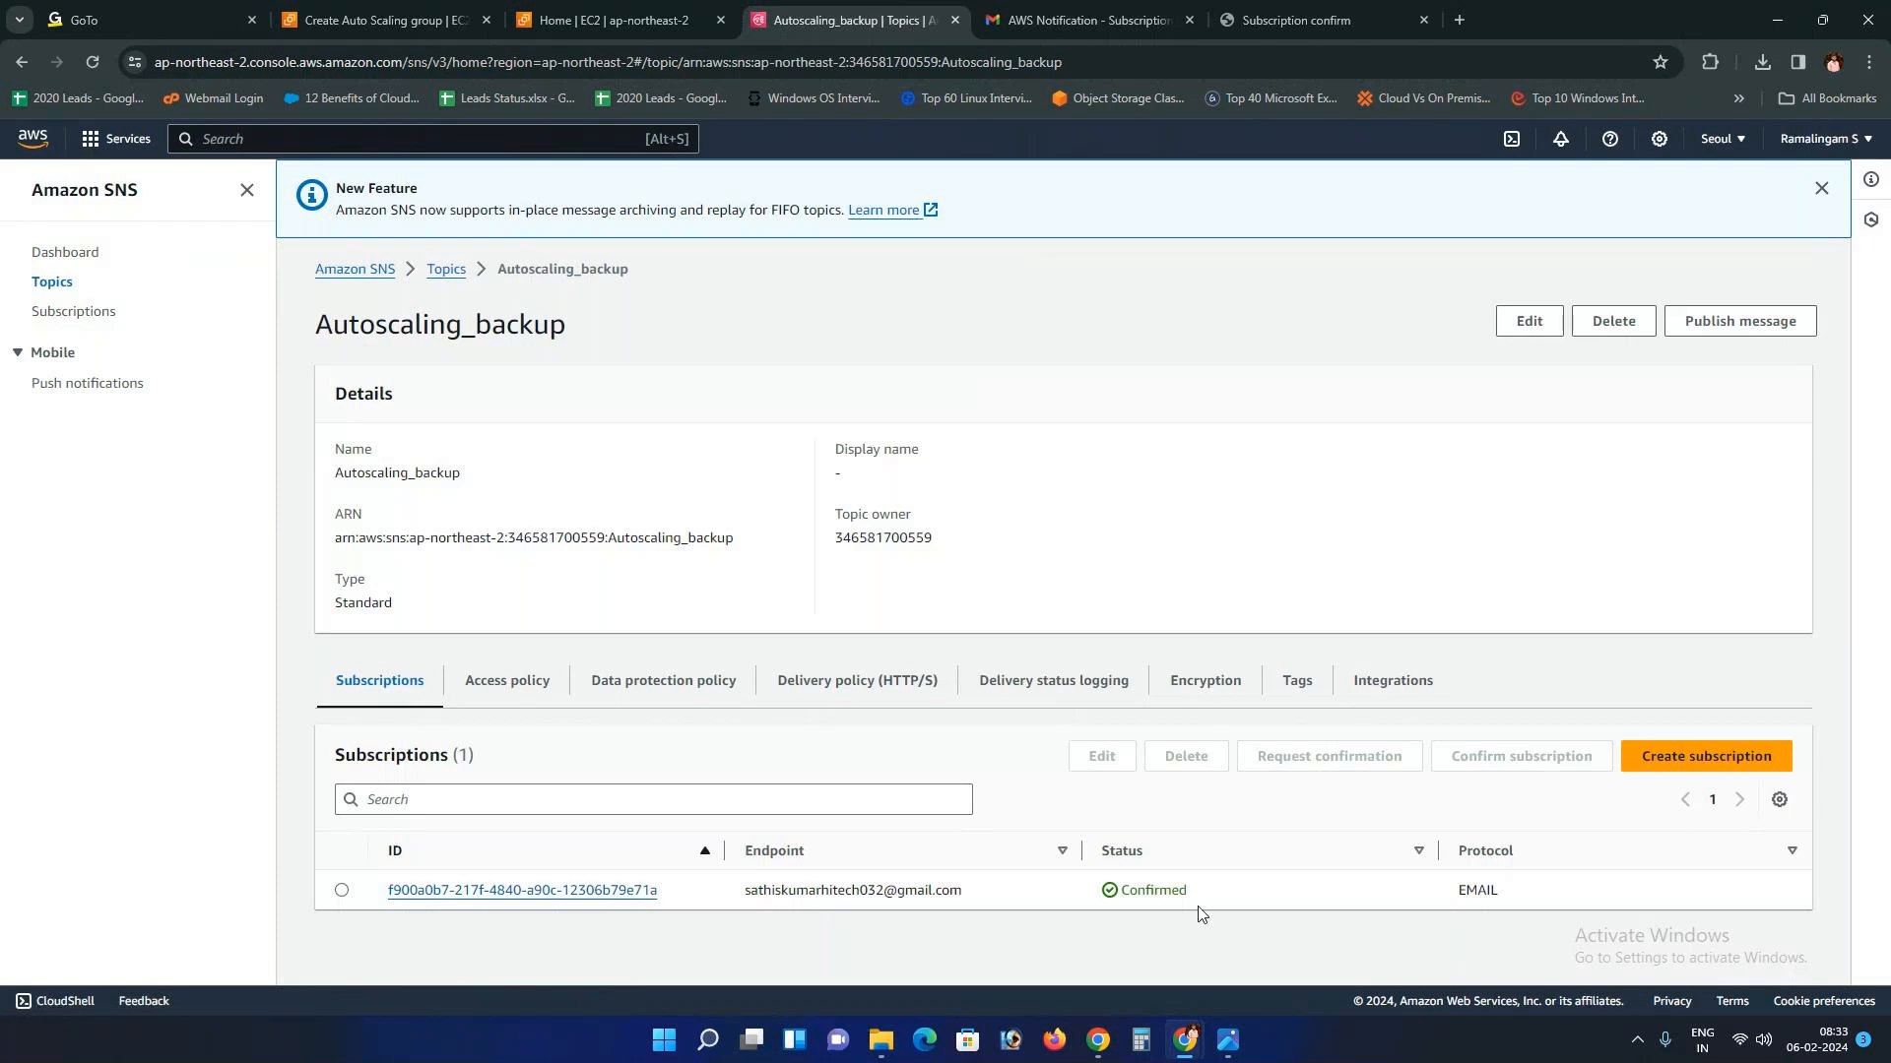
left_click_drag(1200, 913, 1103, 891)
Step: Back in the Auto Scaling wizard, find the SNS topic list empty and reload the setup page
left_click(417, 8)
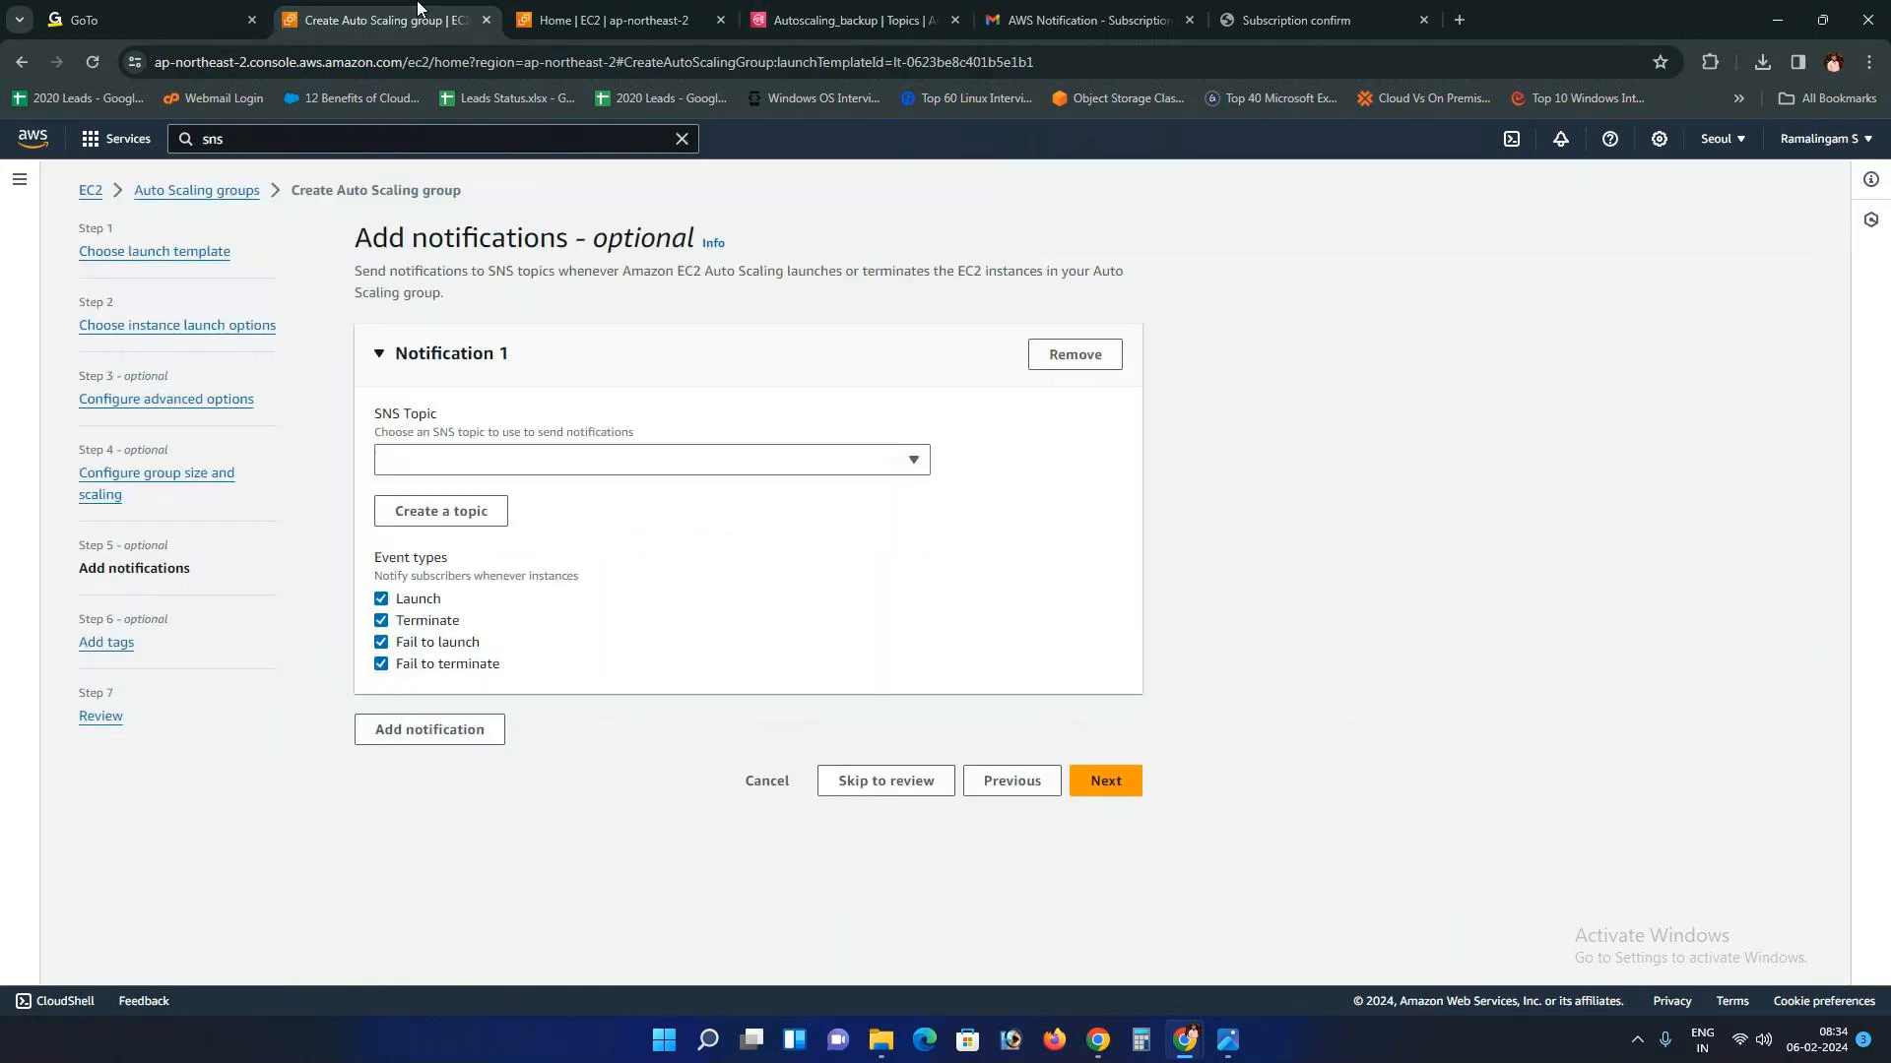
left_click(915, 460)
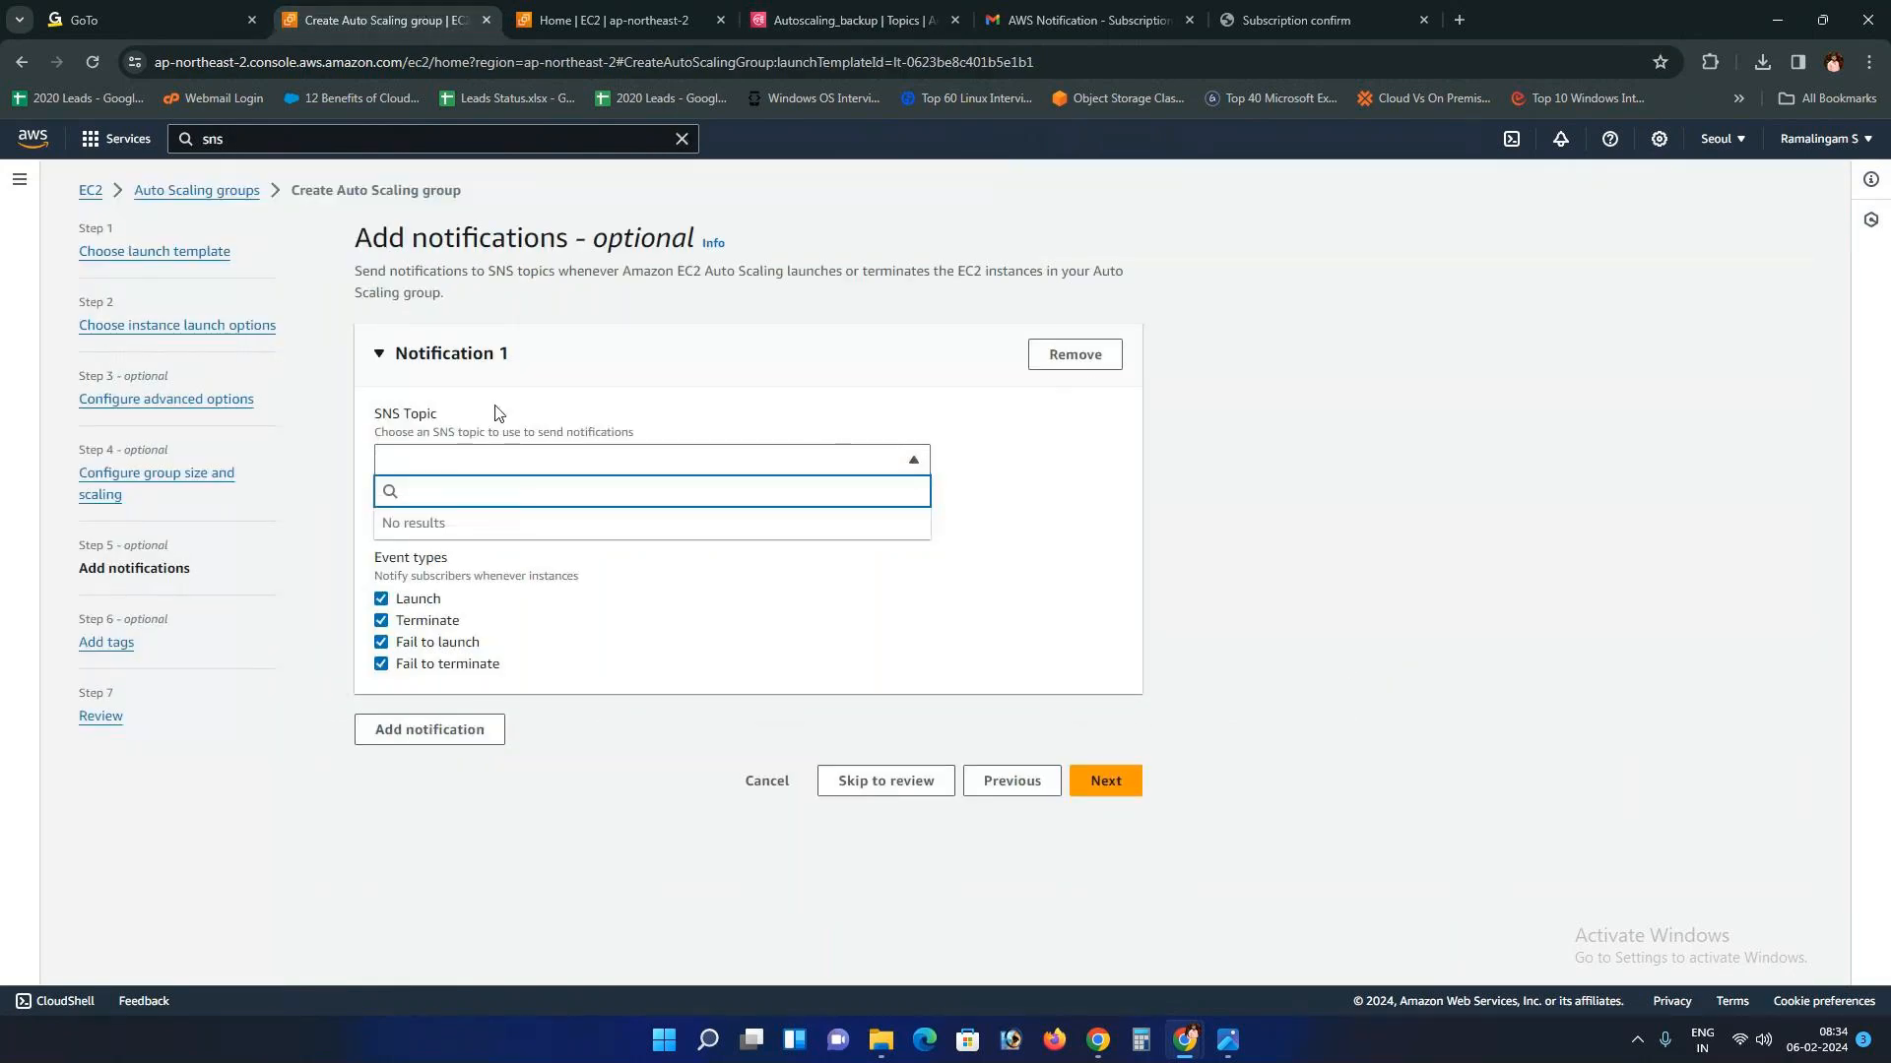
left_click(892, 400)
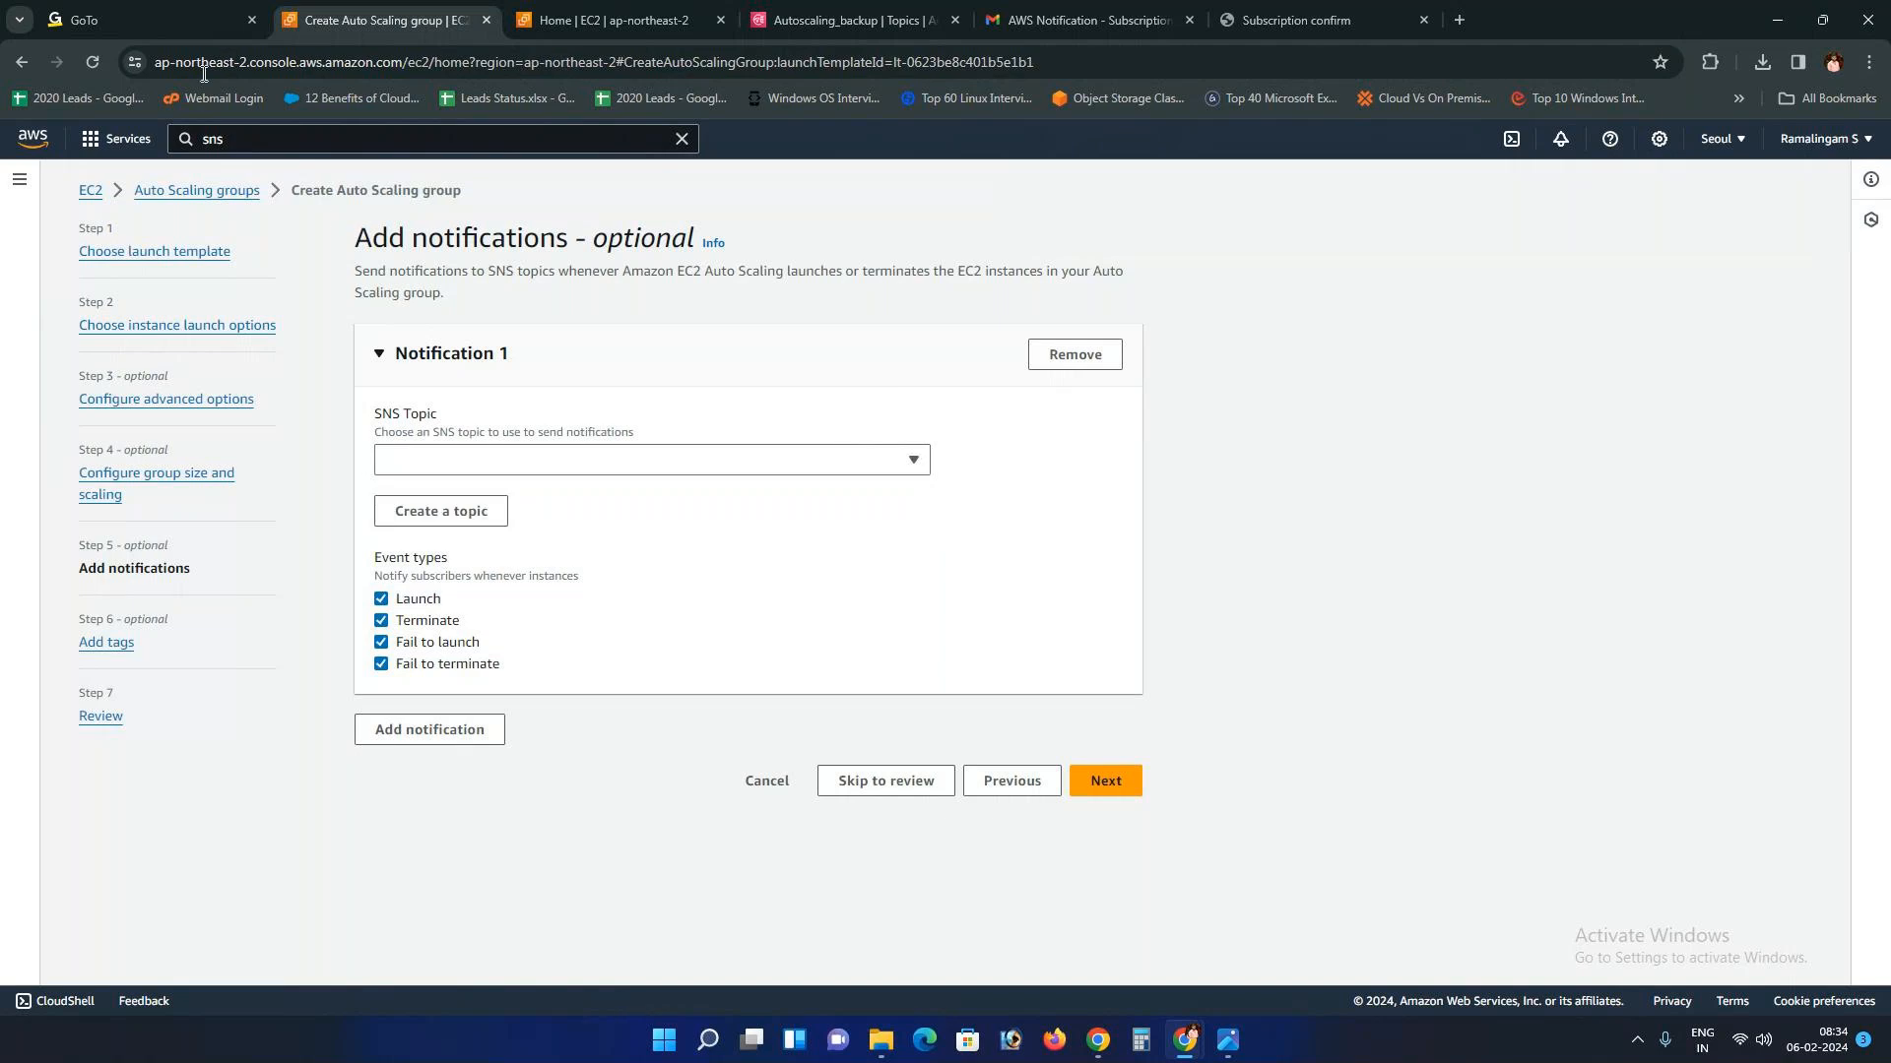
left_click(243, 61)
key("Return")
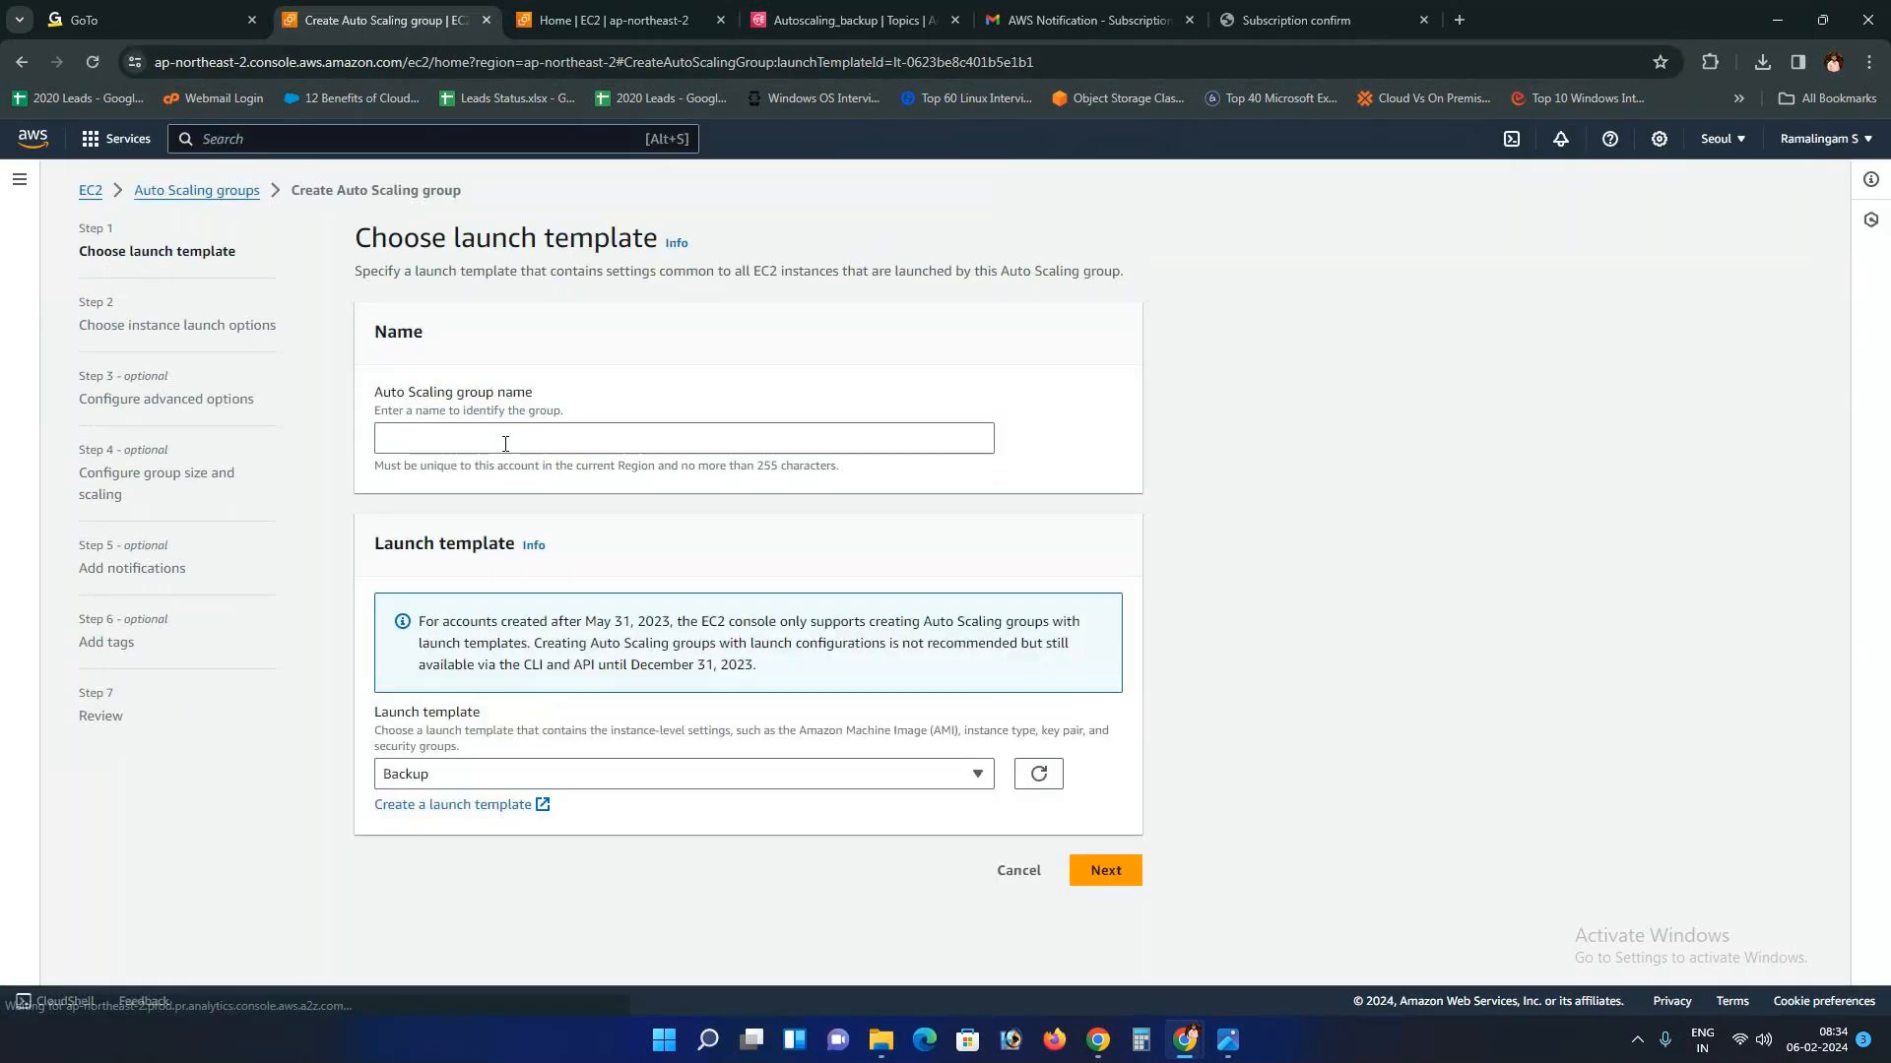
scroll(507, 455, "down", 4)
scroll(507, 455, "up", 4)
Step: Name the Auto Scaling group ASG using the Backup launch template
left_click(465, 439)
type("Au")
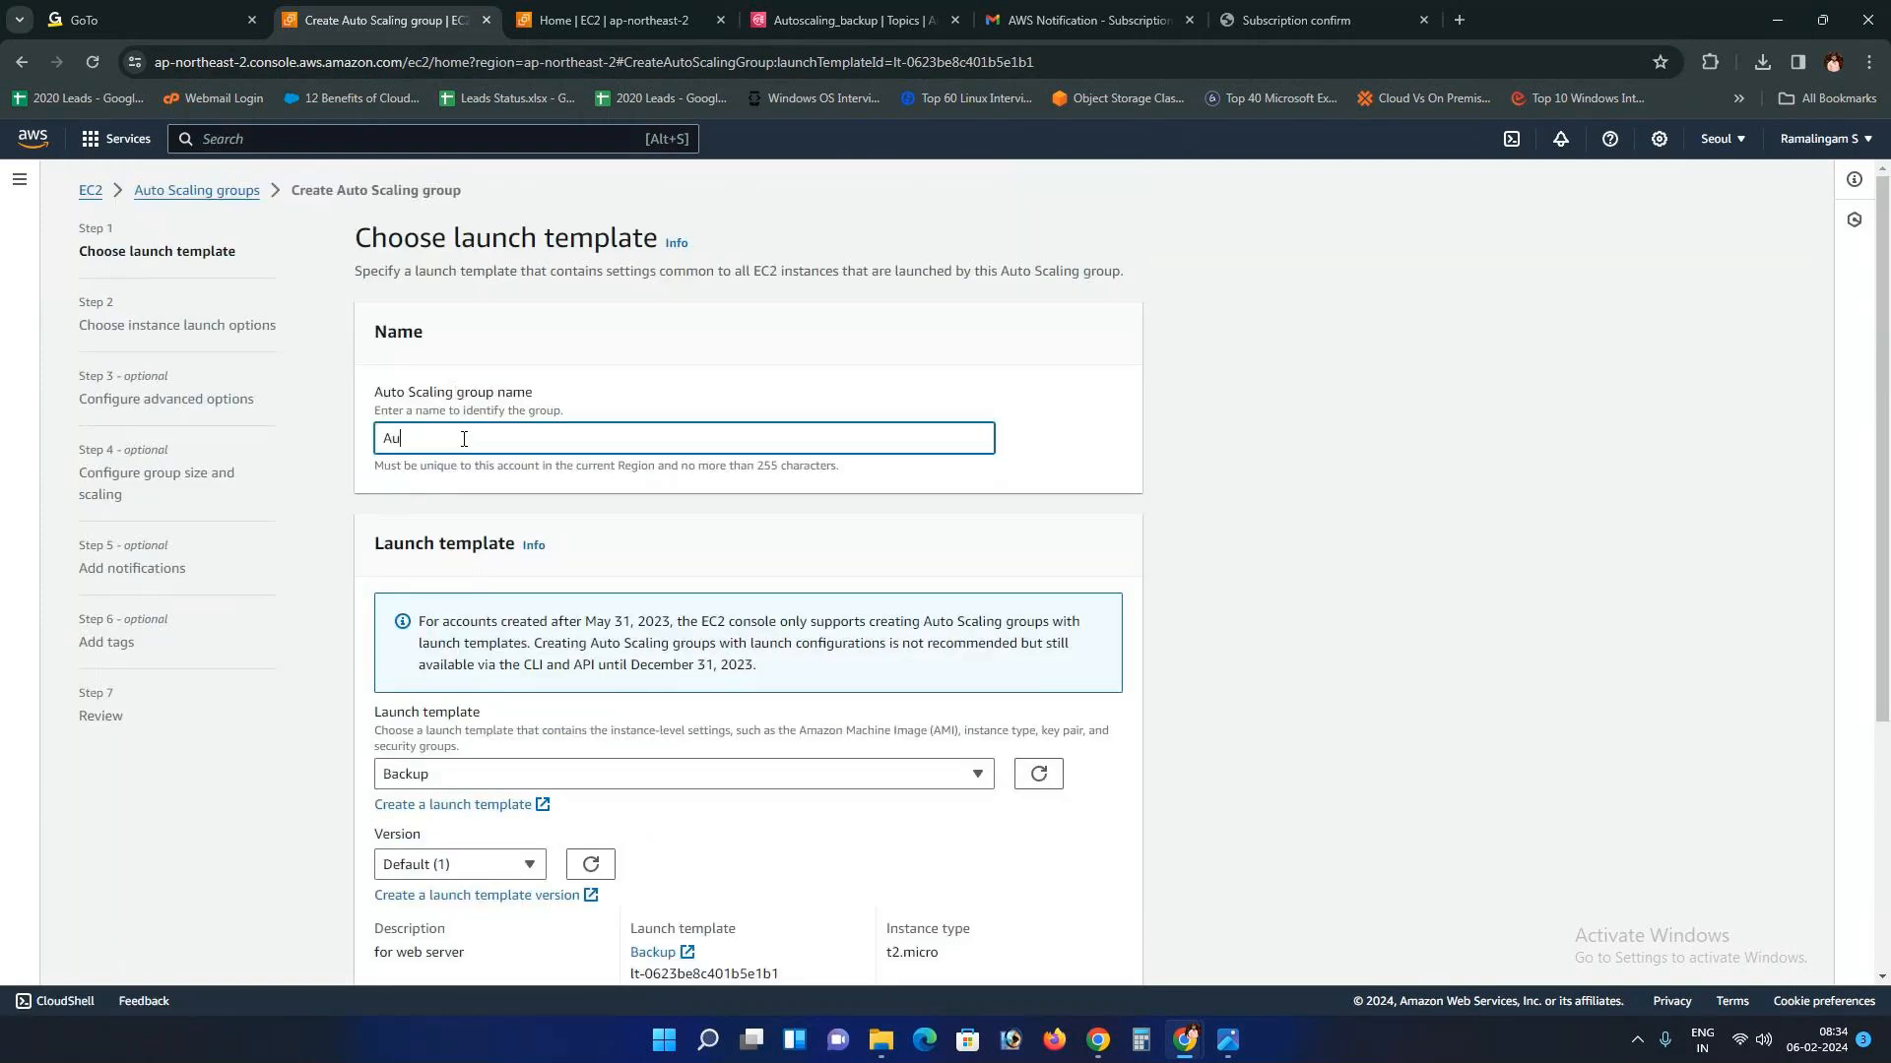
type("toscaling")
key("BackSpace")
key("BackSpace")
key("BackSpace")
key("BackSpace")
key("BackSpace")
key("BackSpace")
key("BackSpace")
key("BackSpace")
key("BackSpace")
key("BackSpace")
type("SG")
scroll(788, 689, "down", 4)
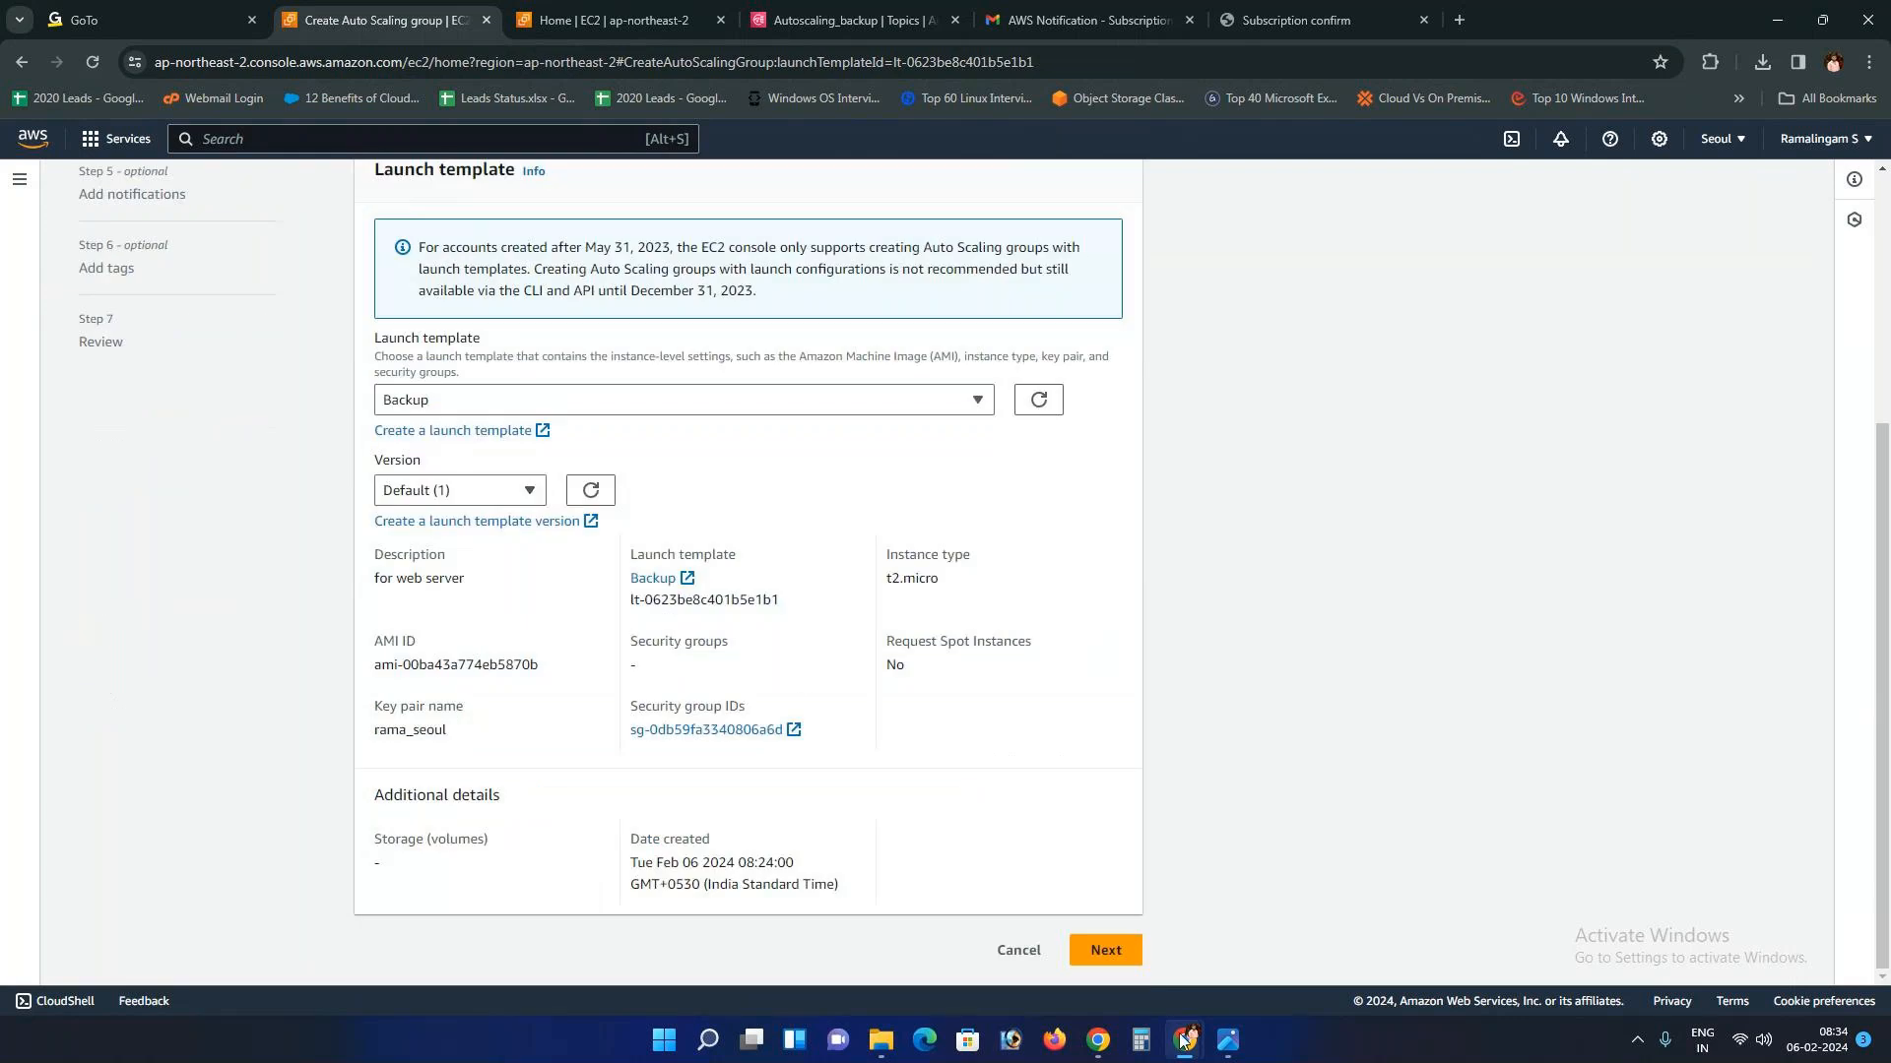
left_click(1105, 950)
Step: Choose the ap-northeast-2a subnet and keep the default advanced options
scroll(616, 744, "down", 2)
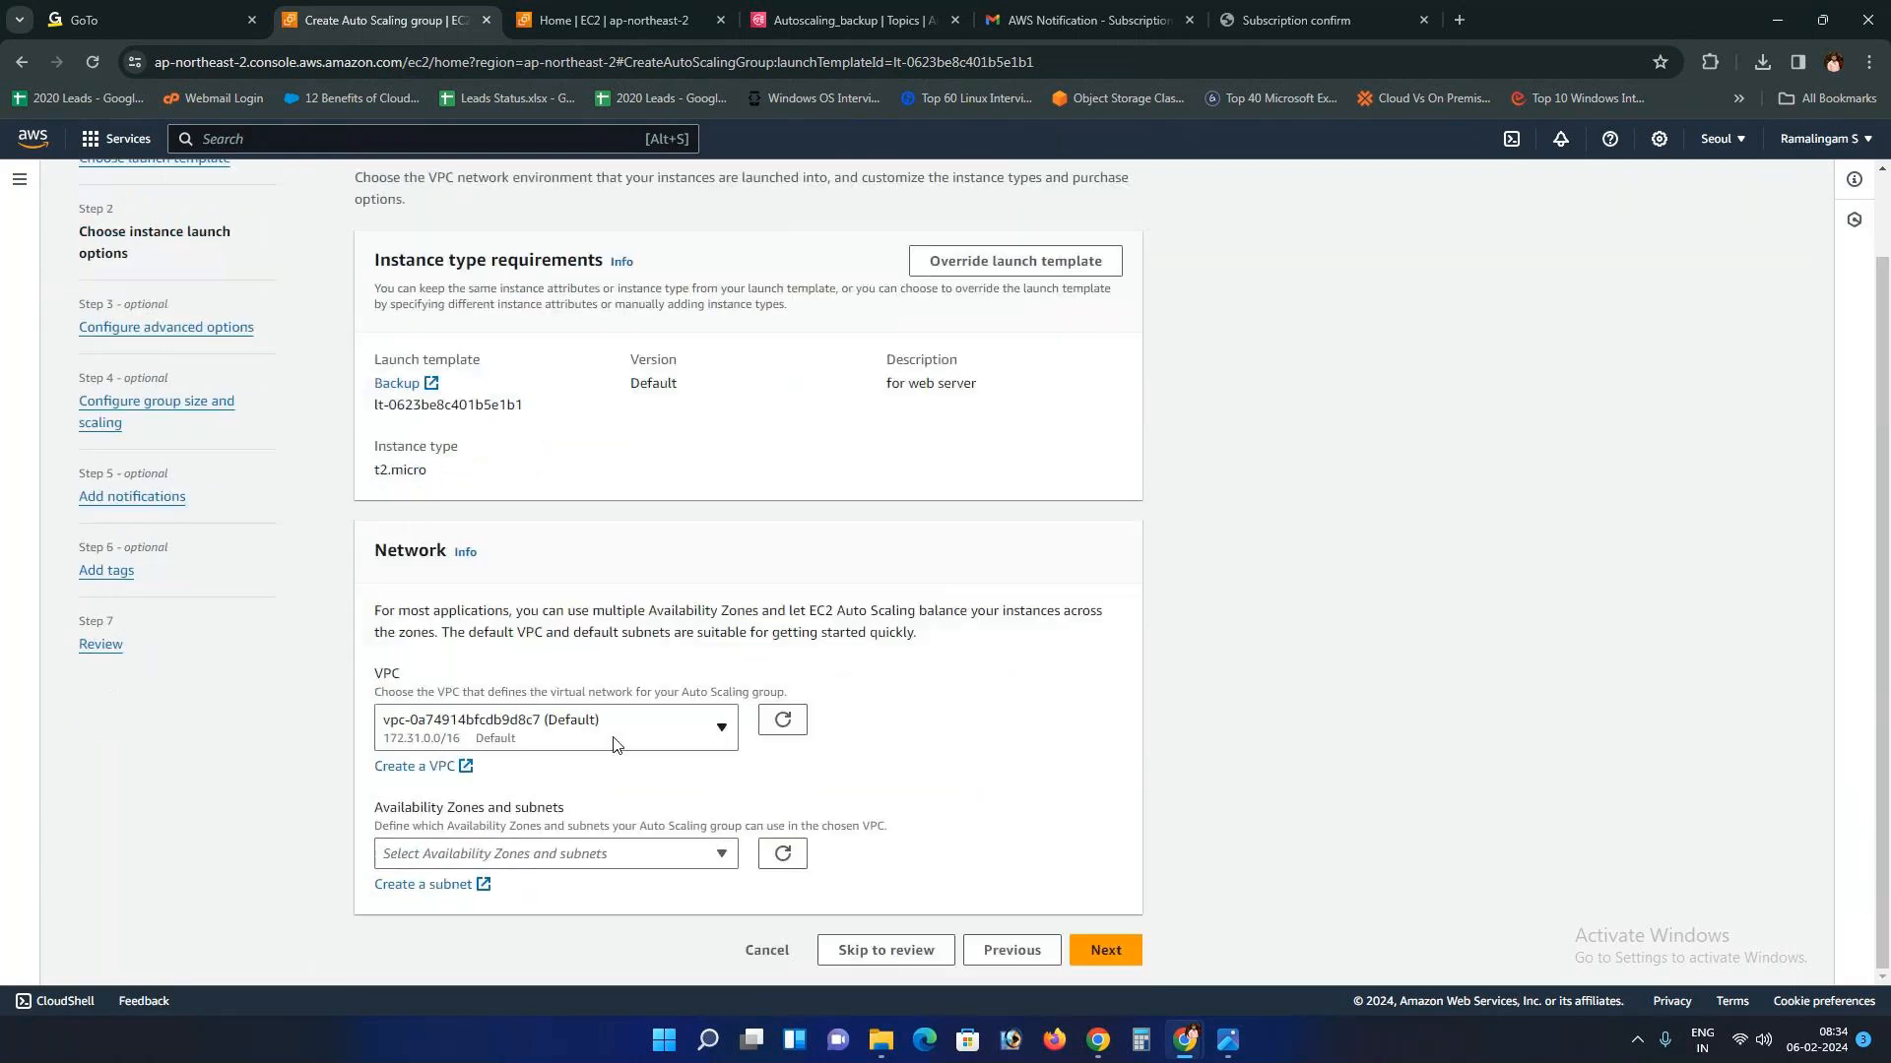
left_click(551, 854)
left_click(542, 670)
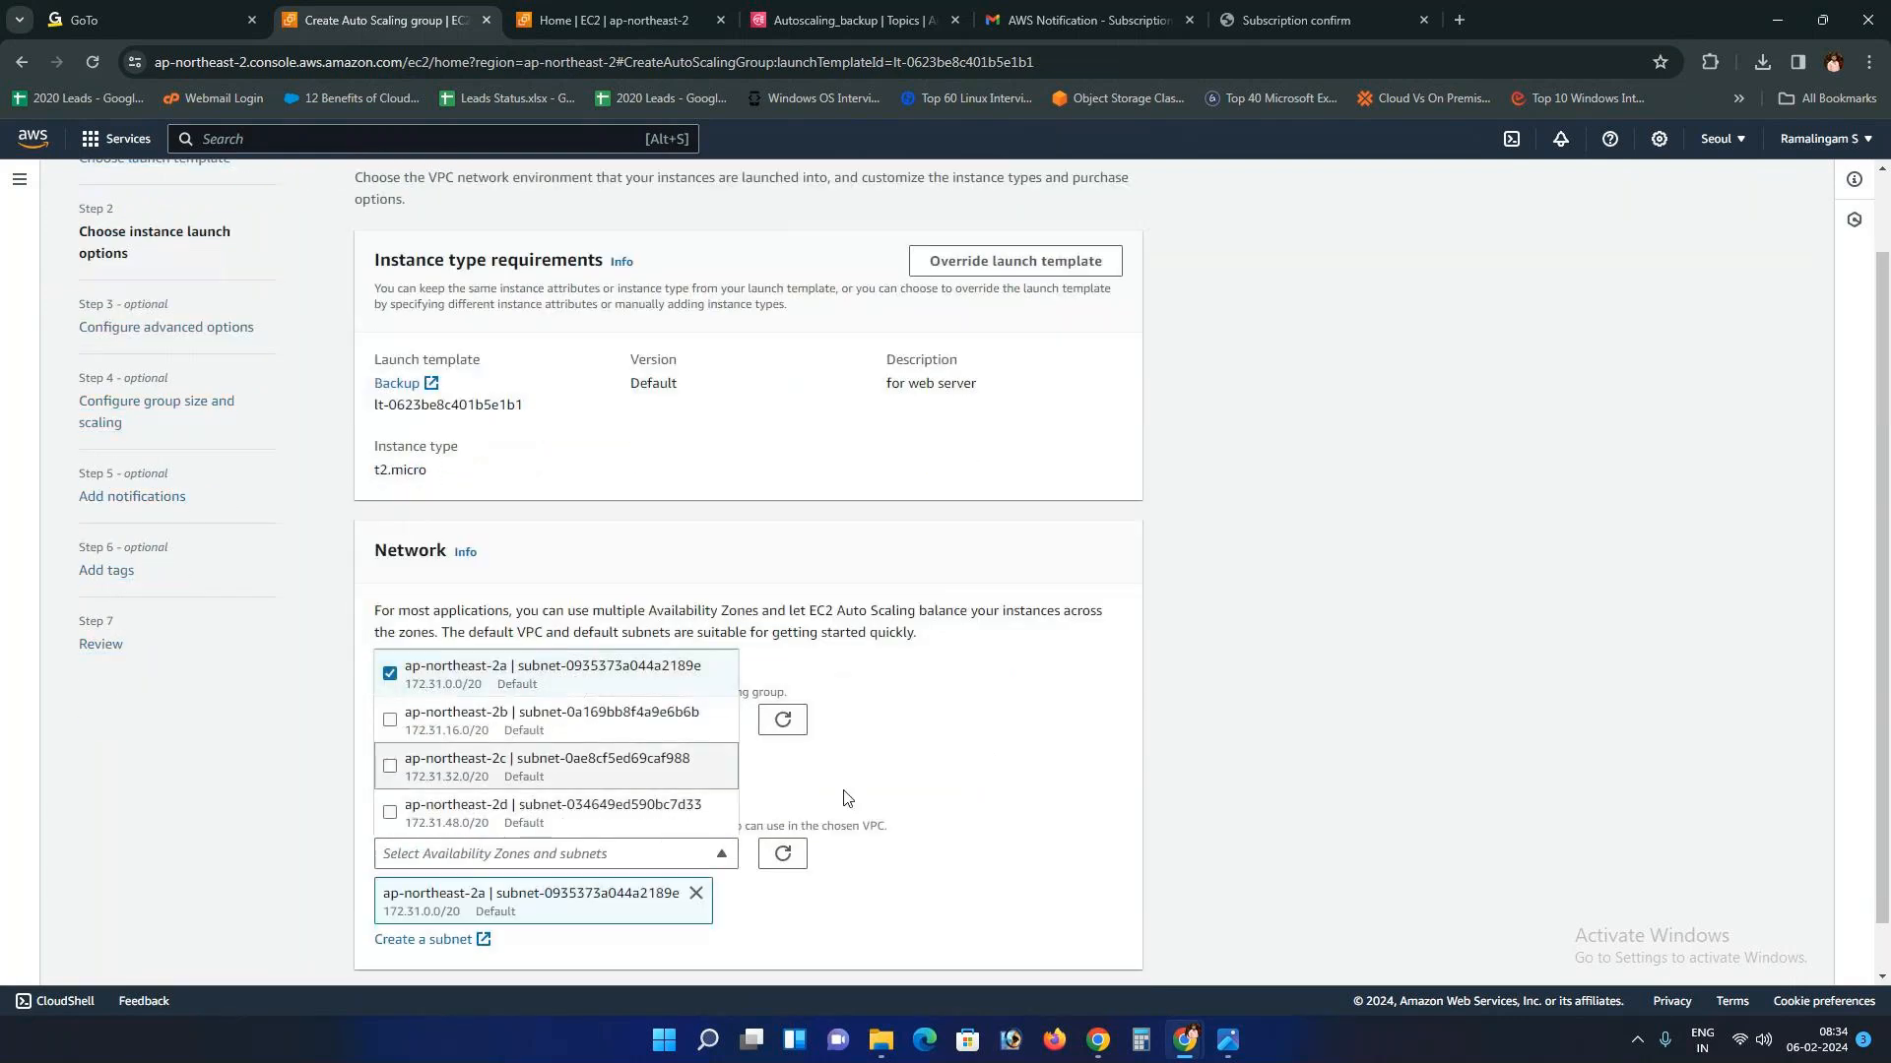
left_click(1102, 955)
left_click(1105, 950)
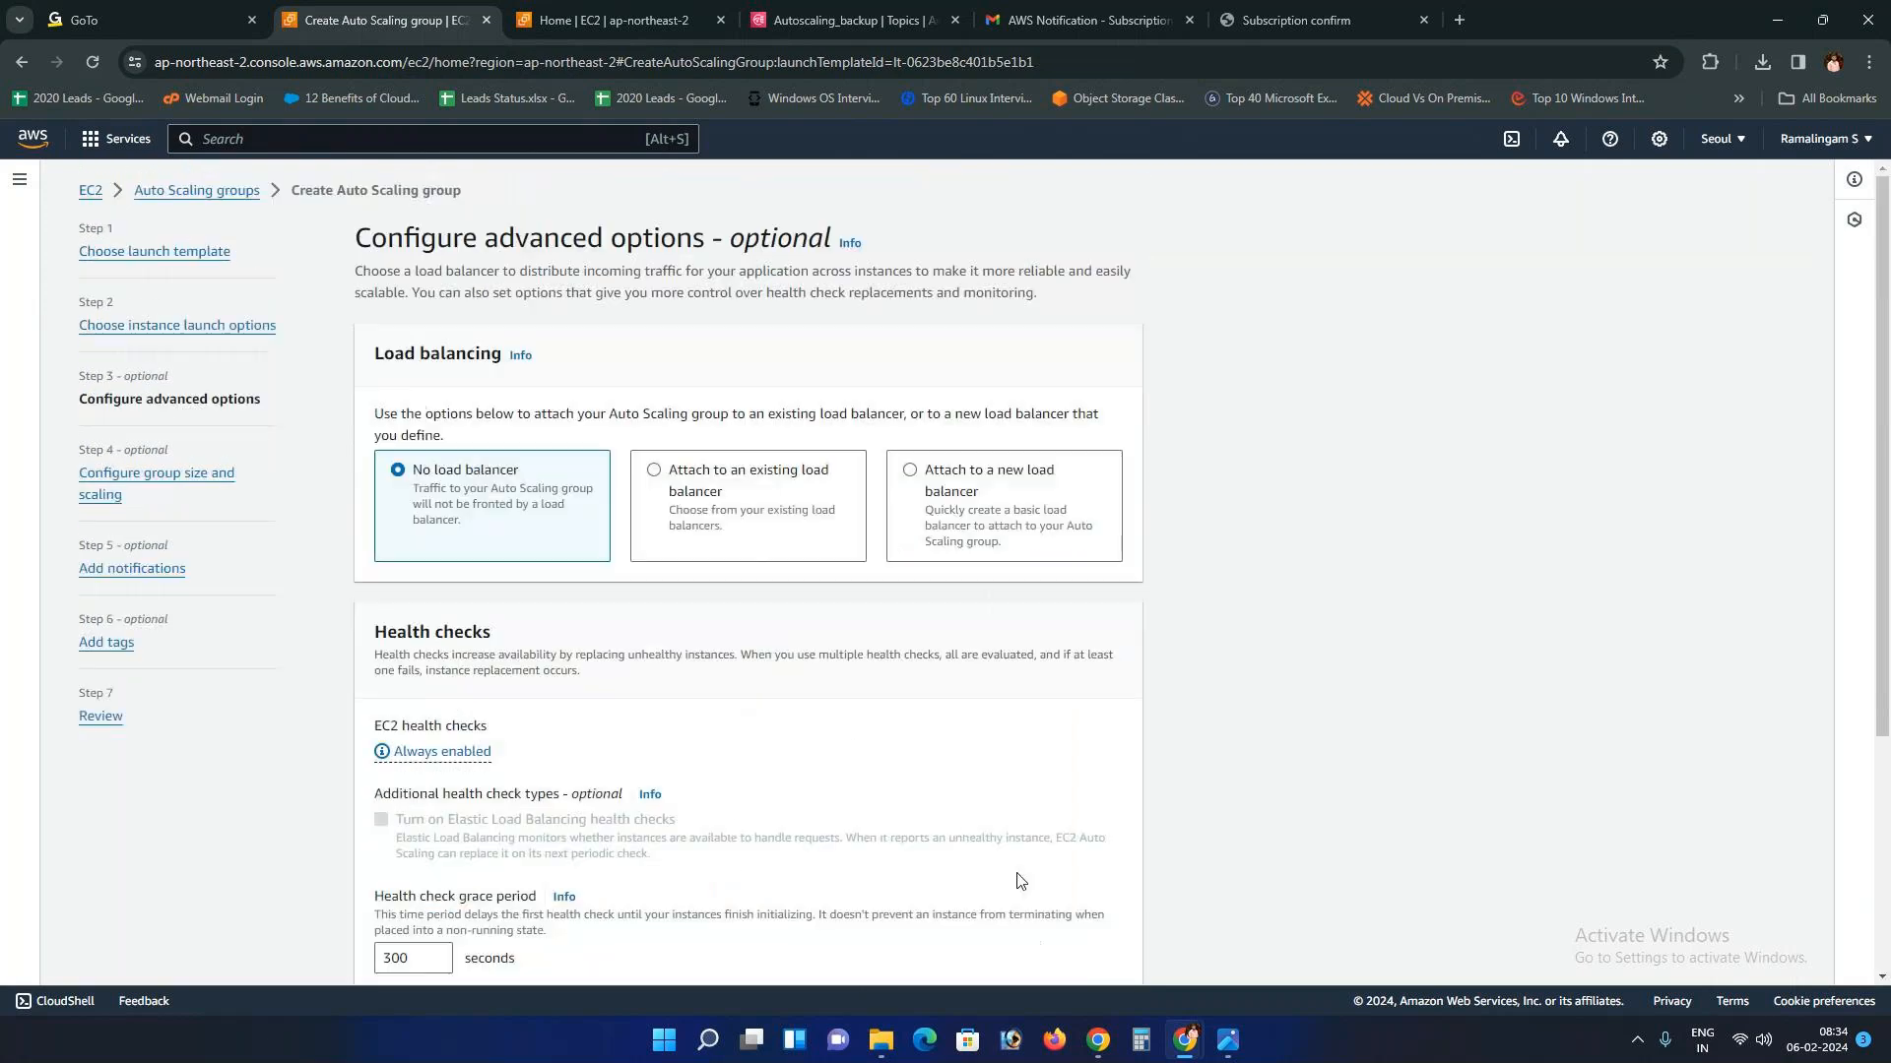
scroll(751, 785, "down", 3)
scroll(749, 785, "up", 1)
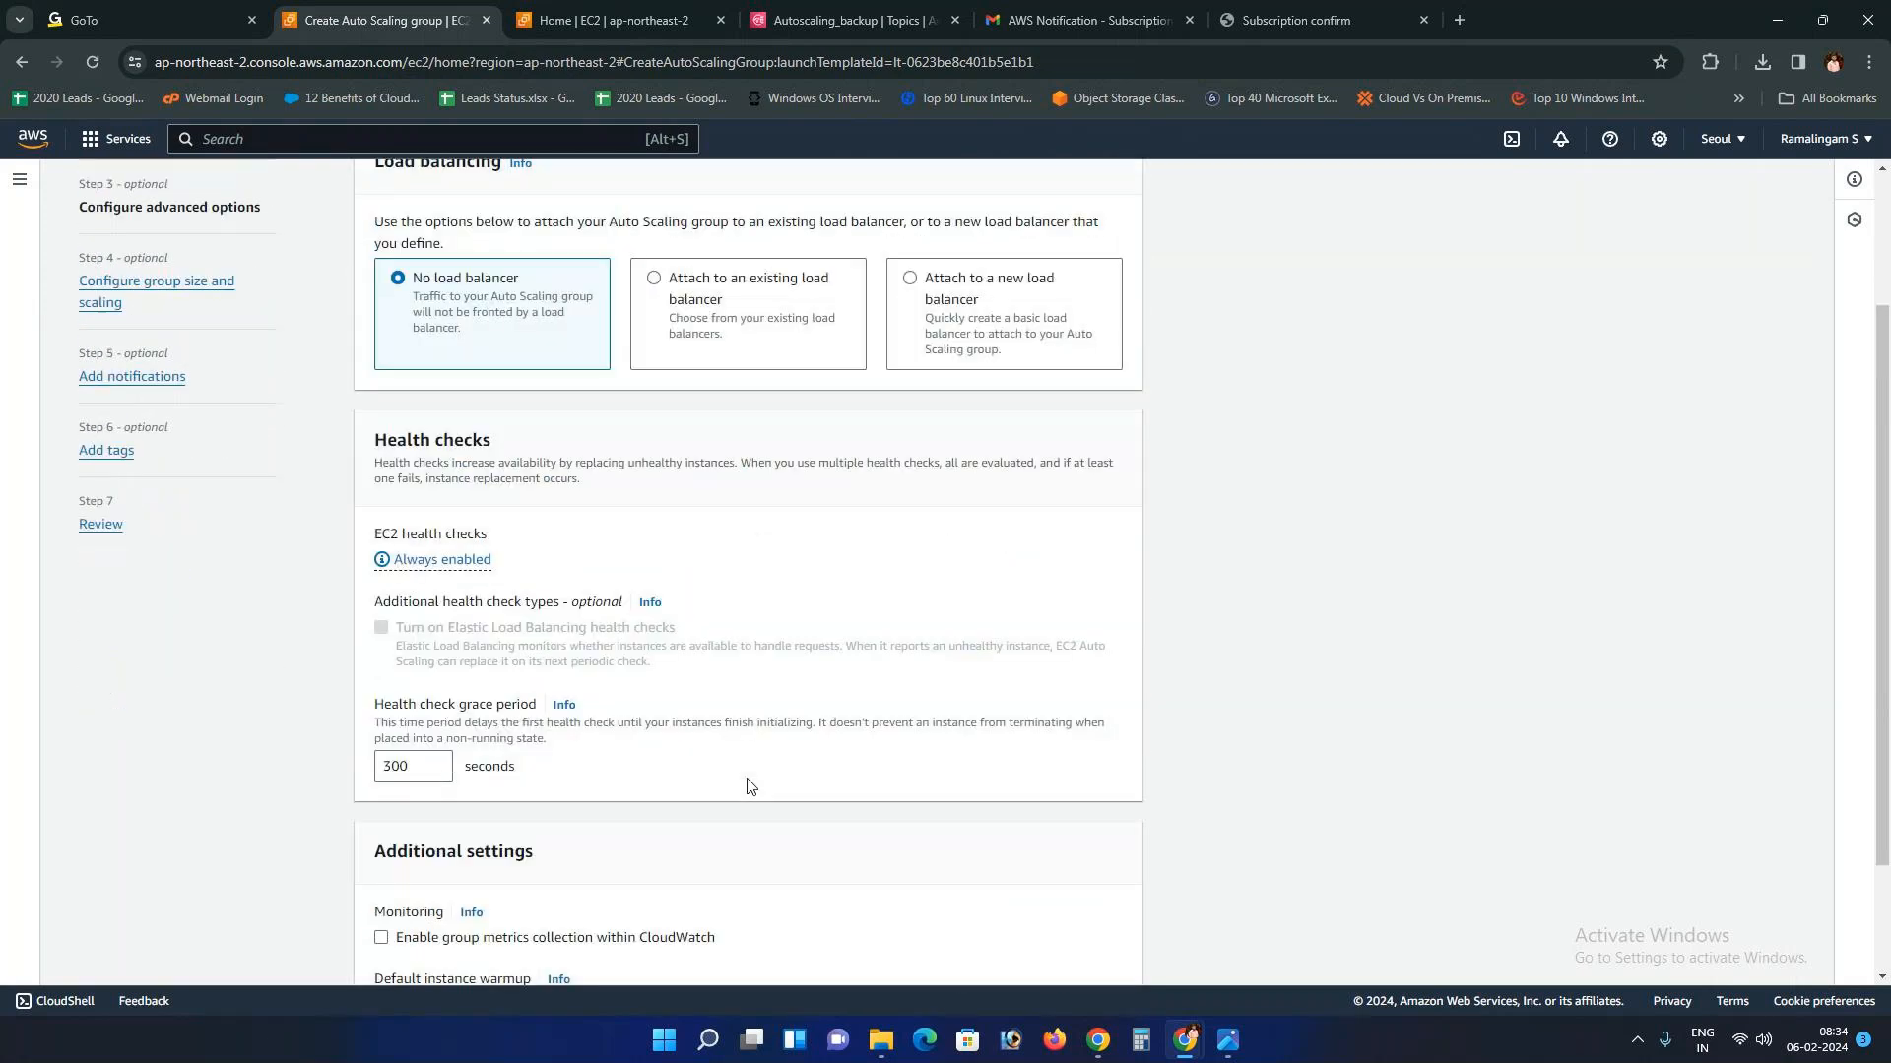
scroll(749, 784, "up", 2)
scroll(748, 785, "down", 4)
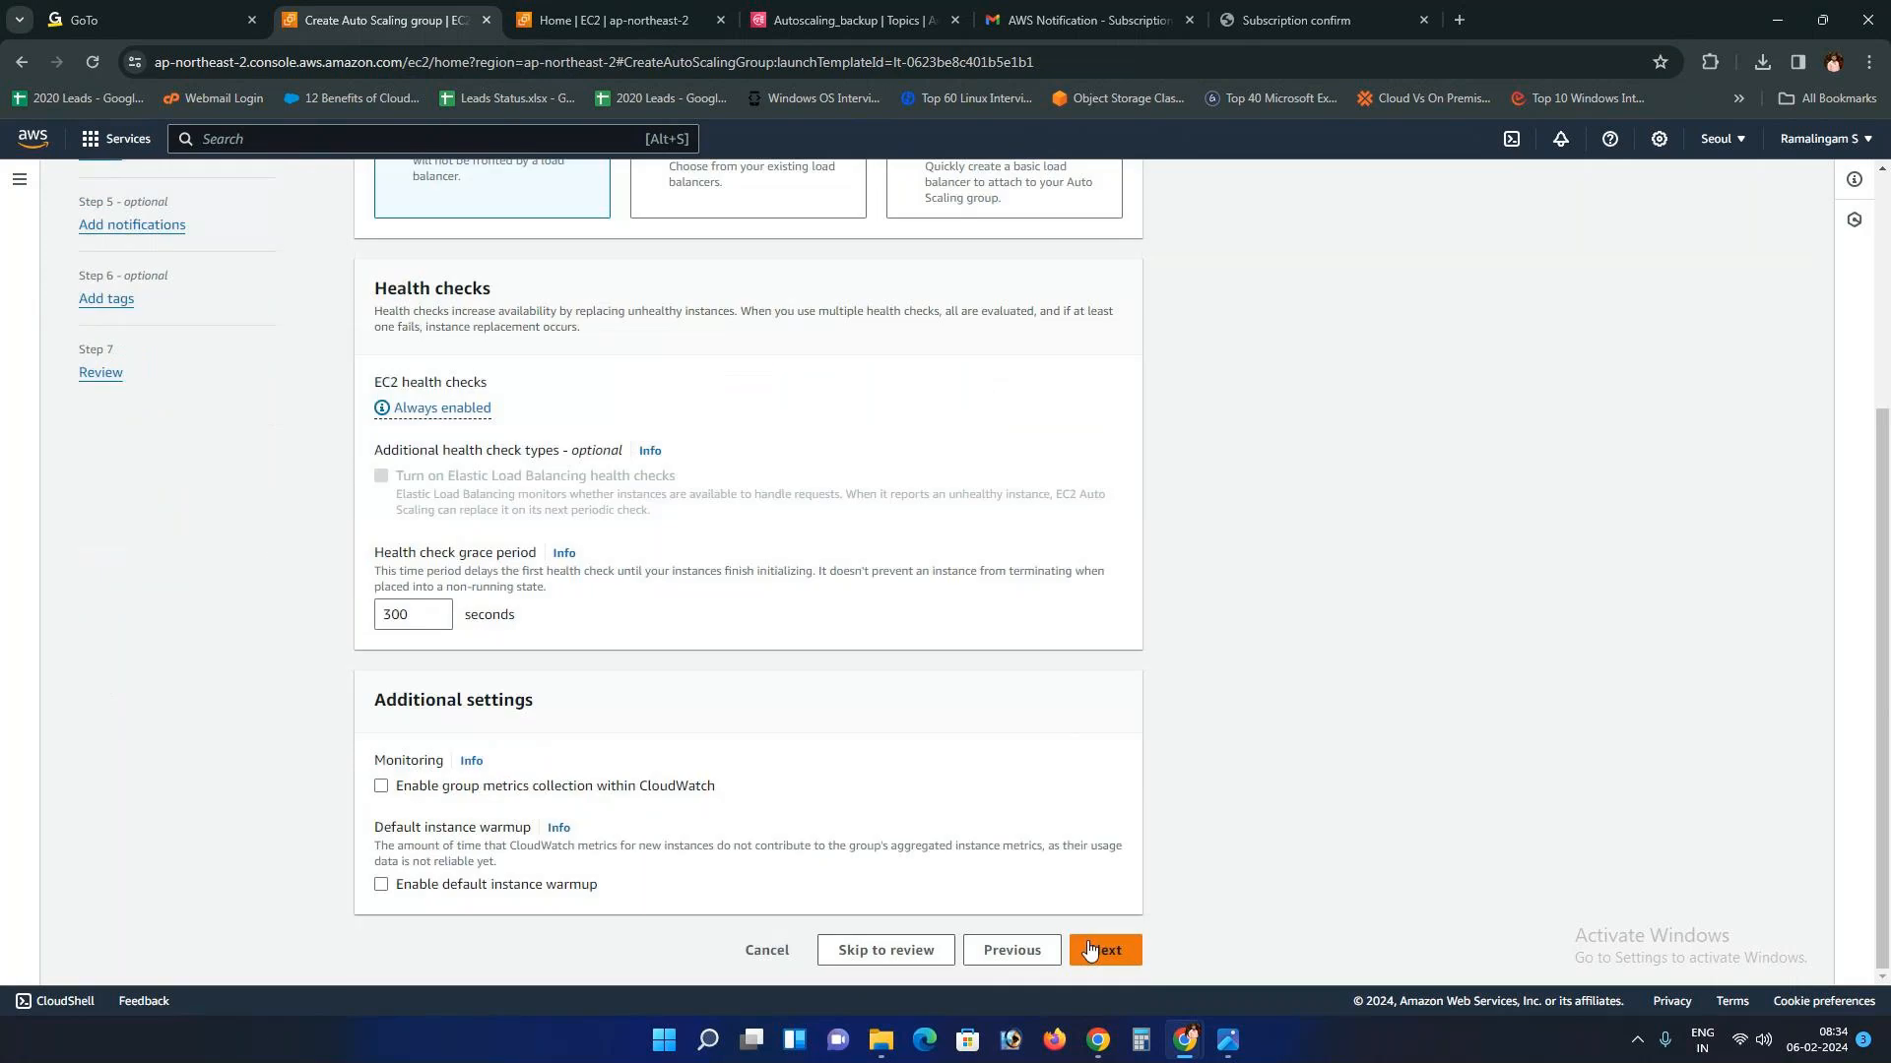
scroll(718, 654, "up", 3)
scroll(1054, 975, "down", 3)
left_click(1103, 948)
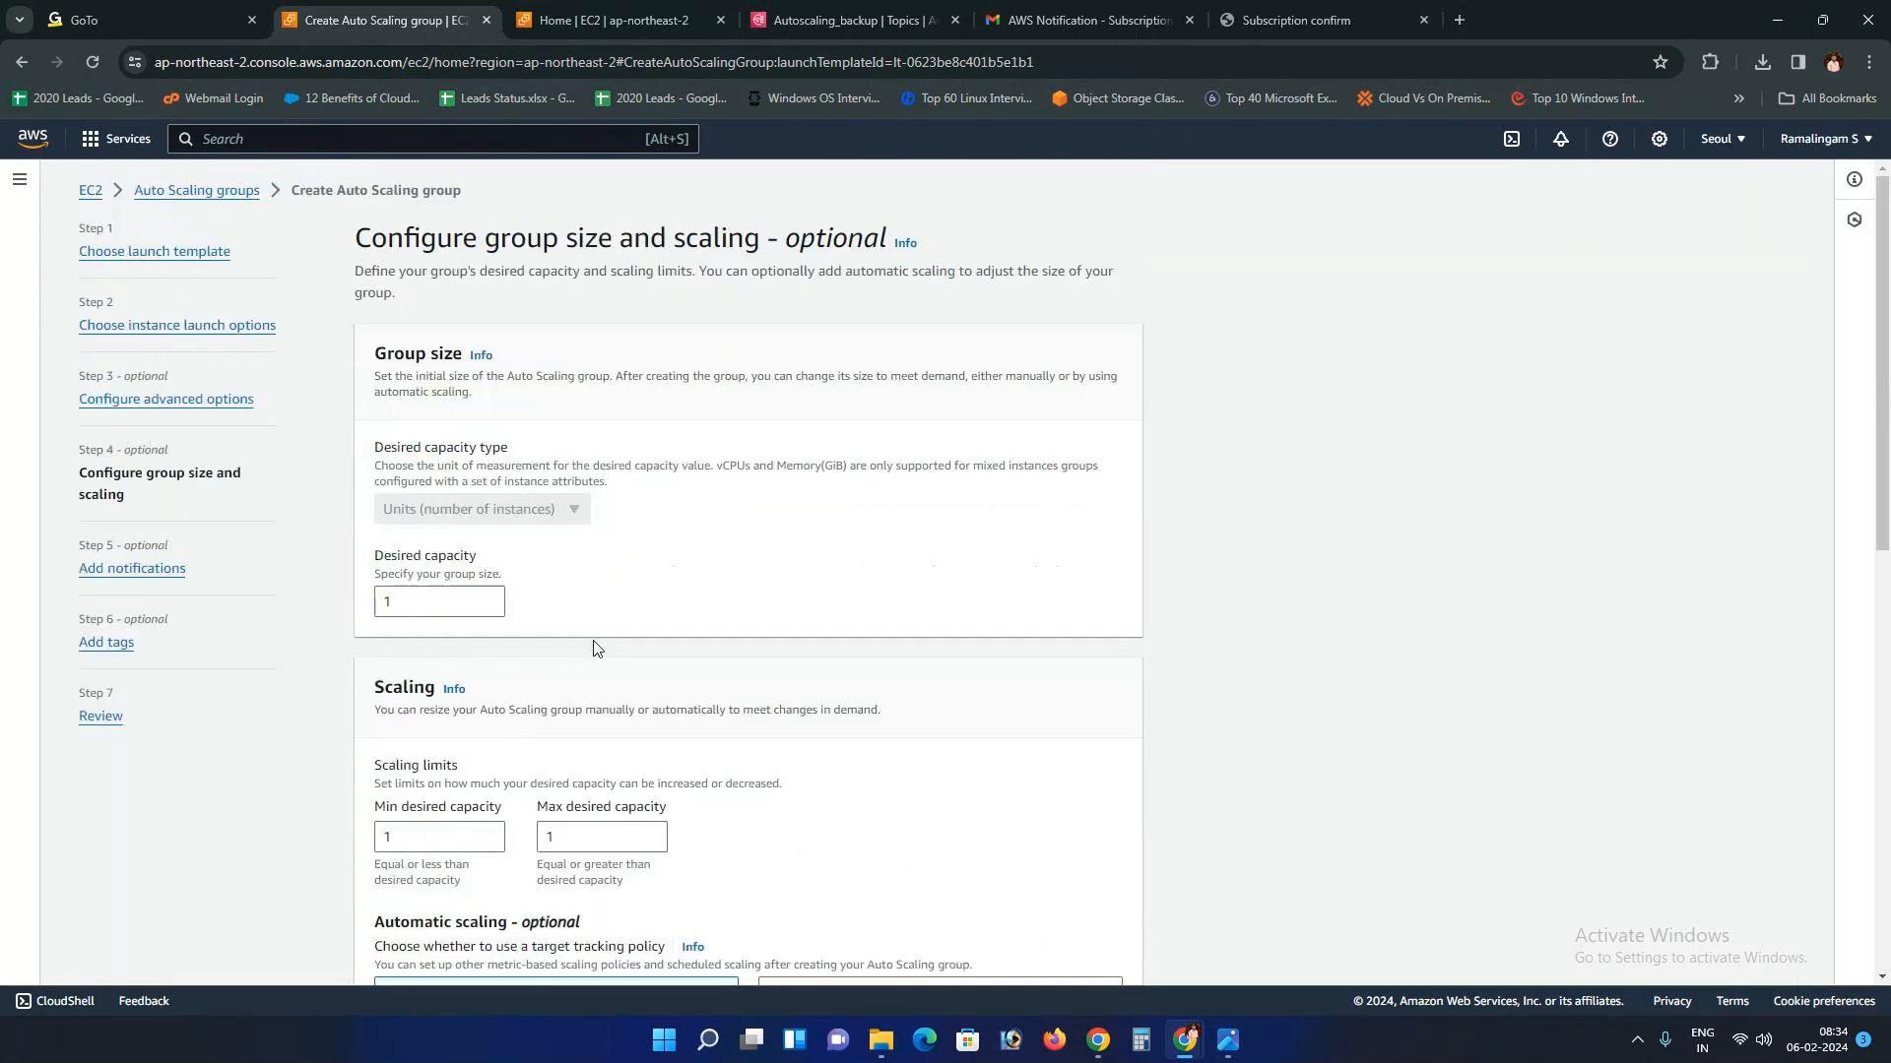
Step: Set desired capacity to 2 and add Notification 1 on the notifications step
double_click(412, 604)
type("2")
scroll(726, 848, "down", 10)
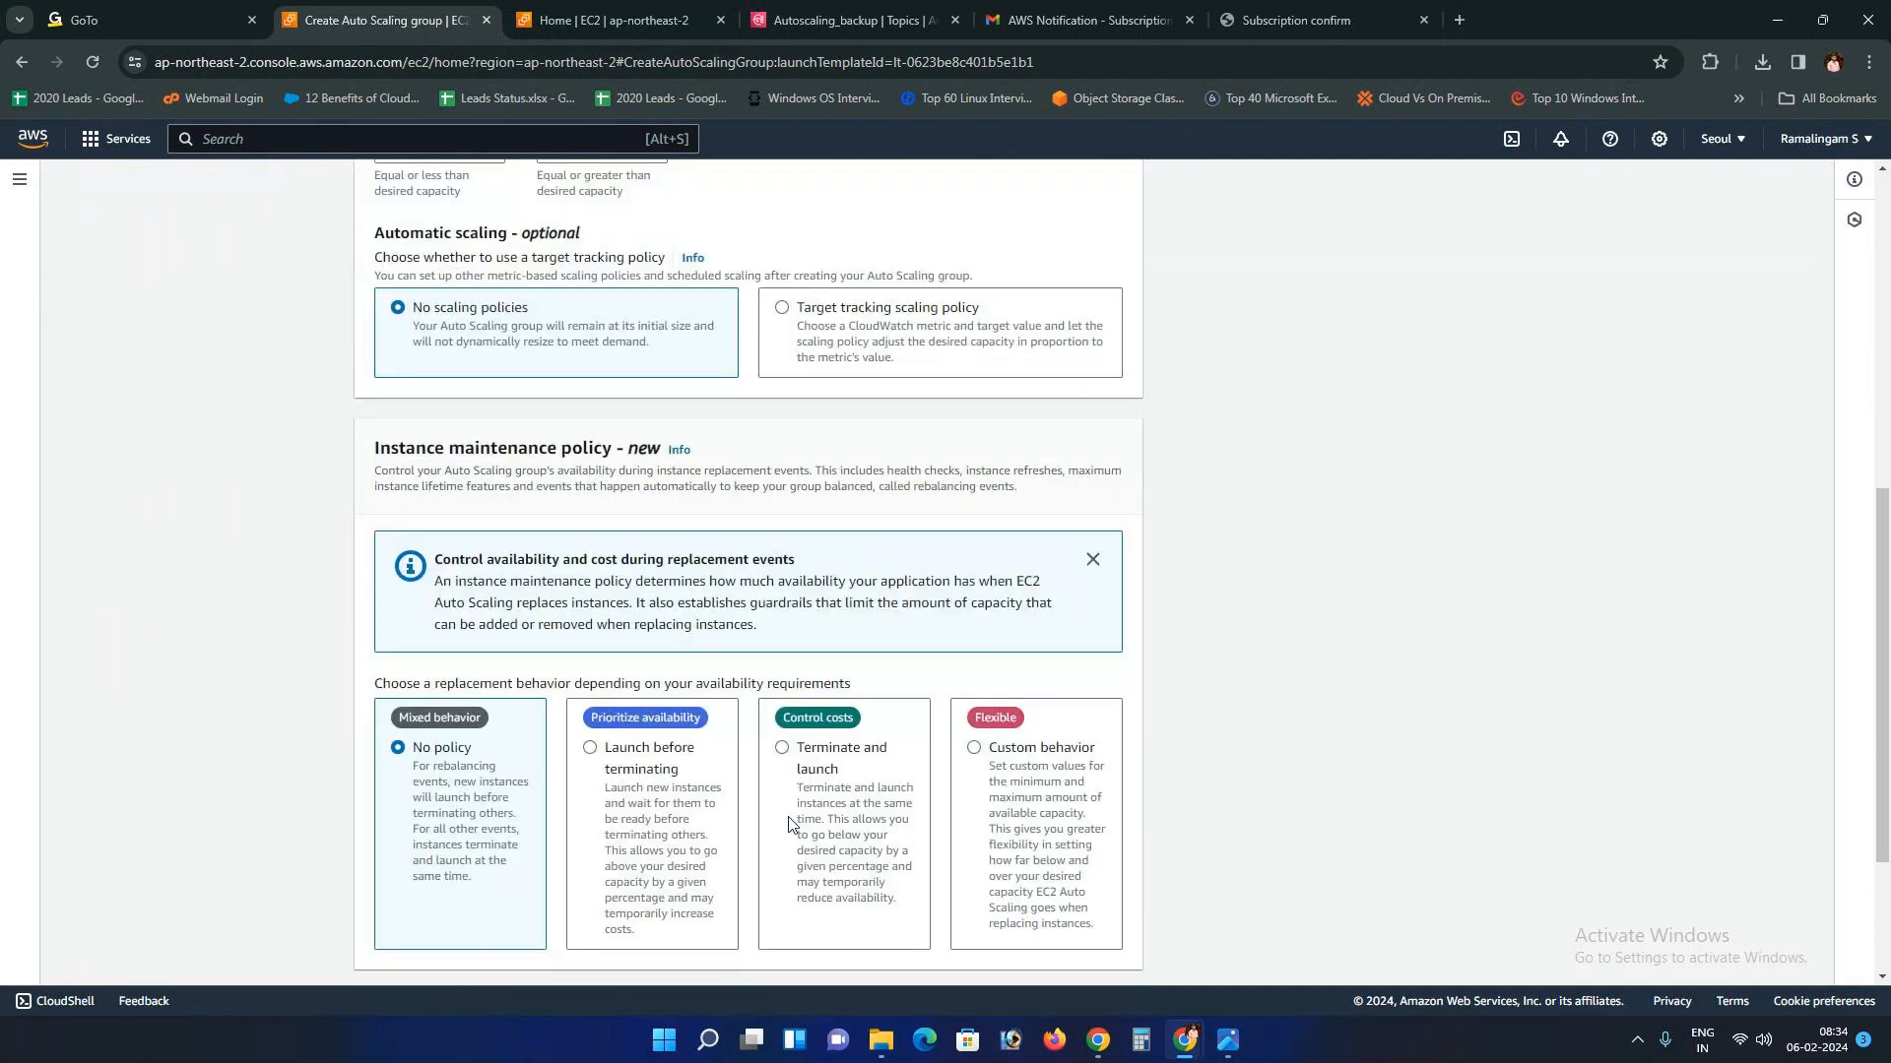
left_click(1103, 950)
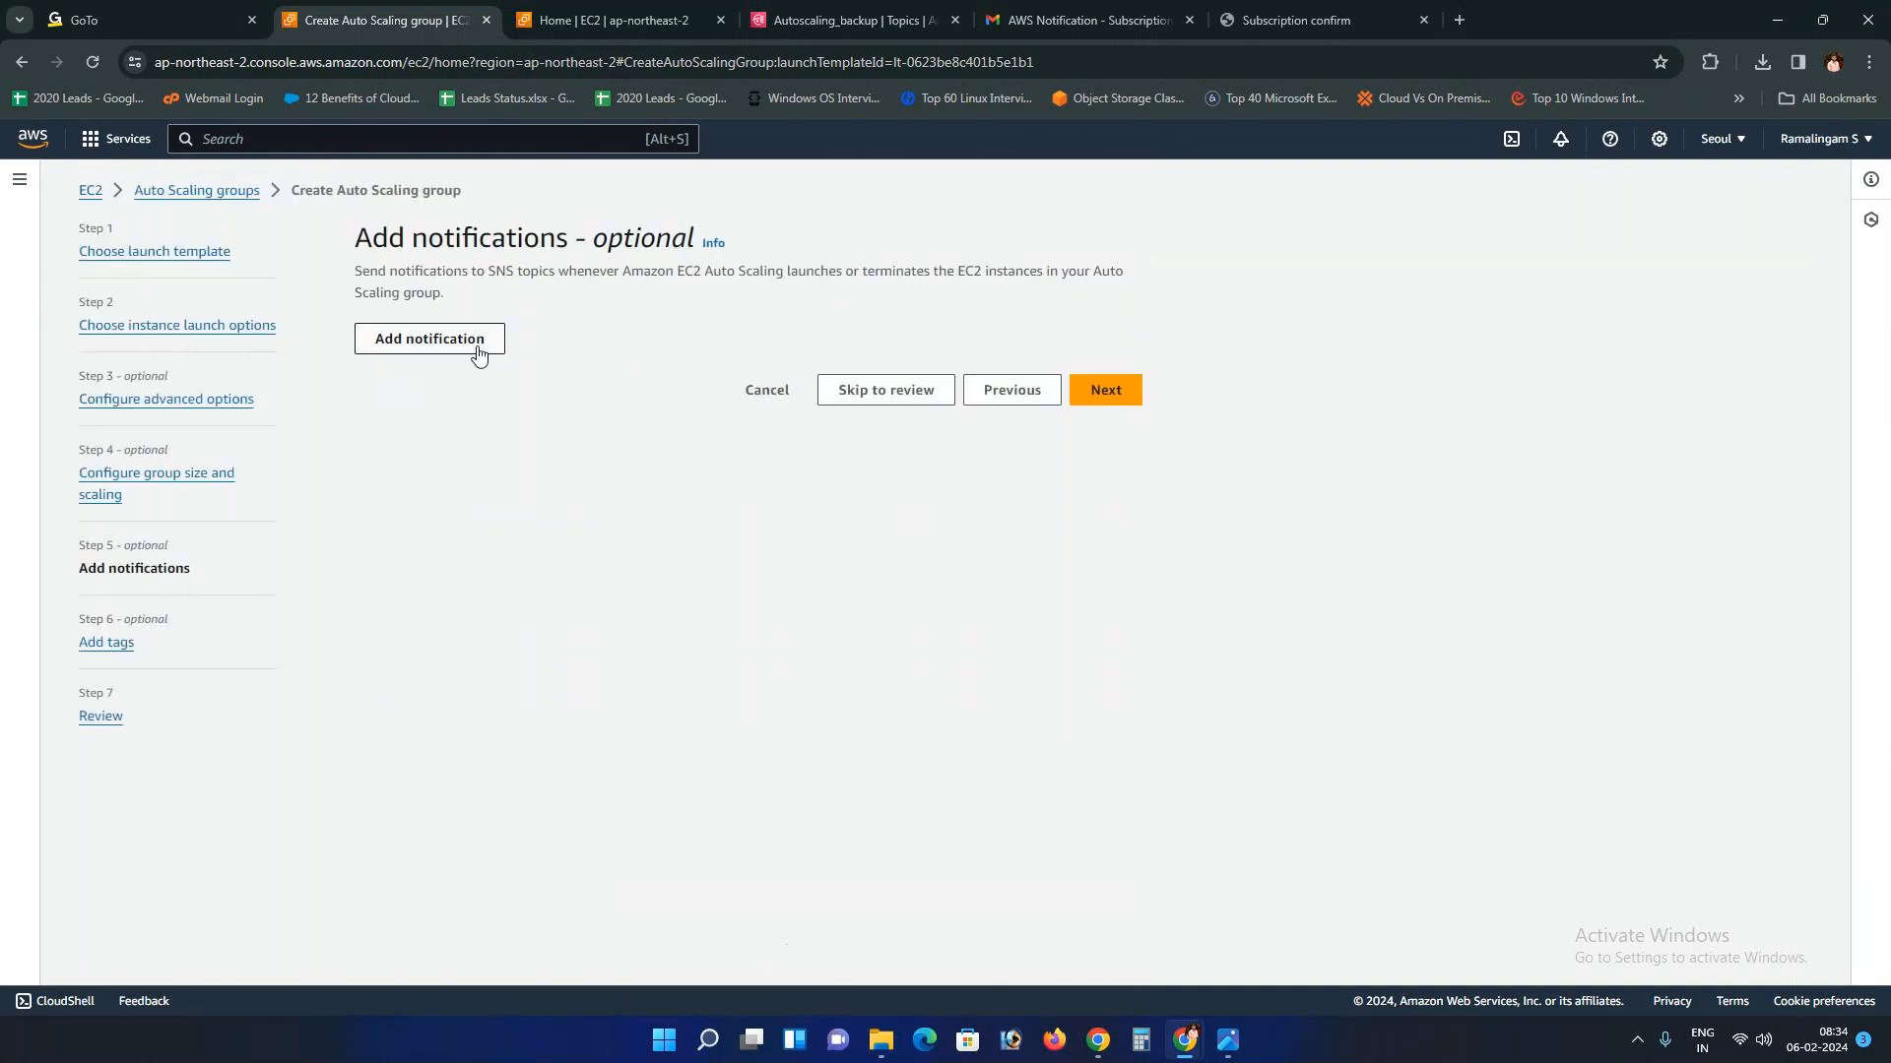
left_click(476, 352)
left_click(545, 461)
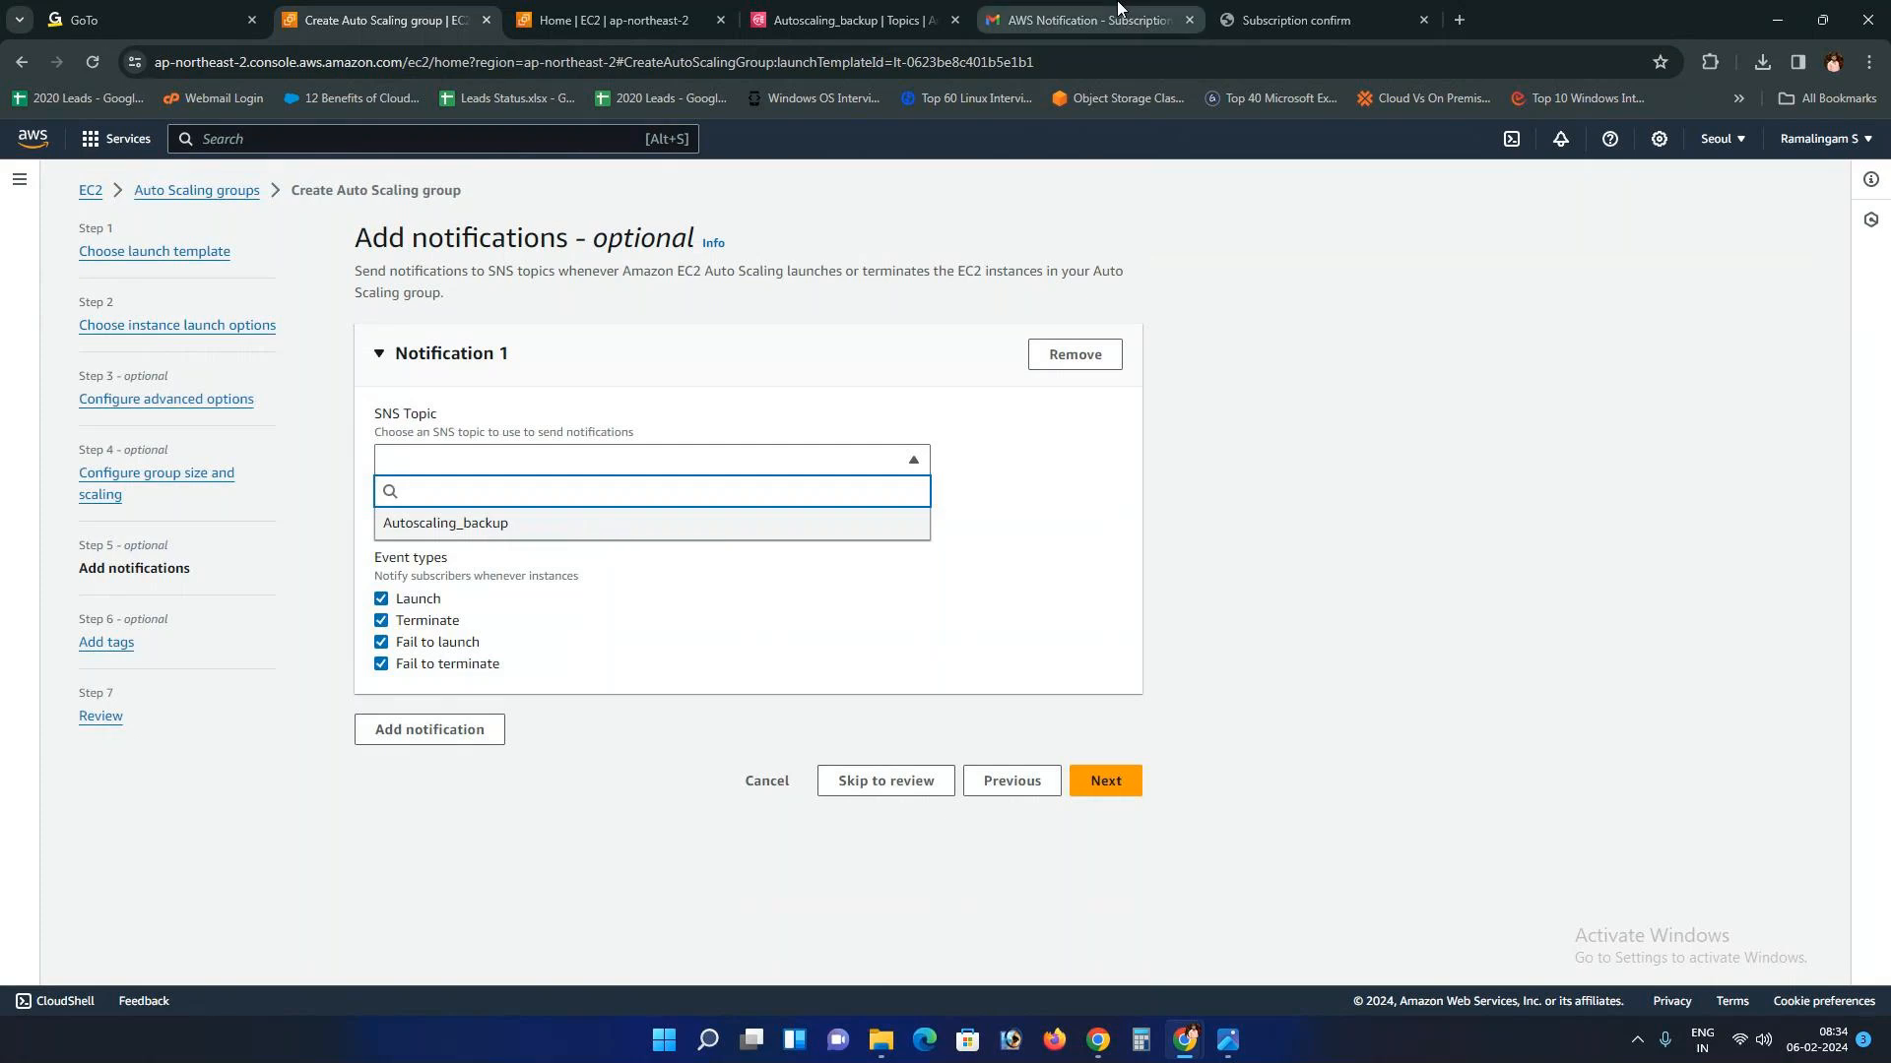
Step: Send Notification 1 to the Autoscaling_backup topic with all four event types, then continue to tags
left_click(852, 19)
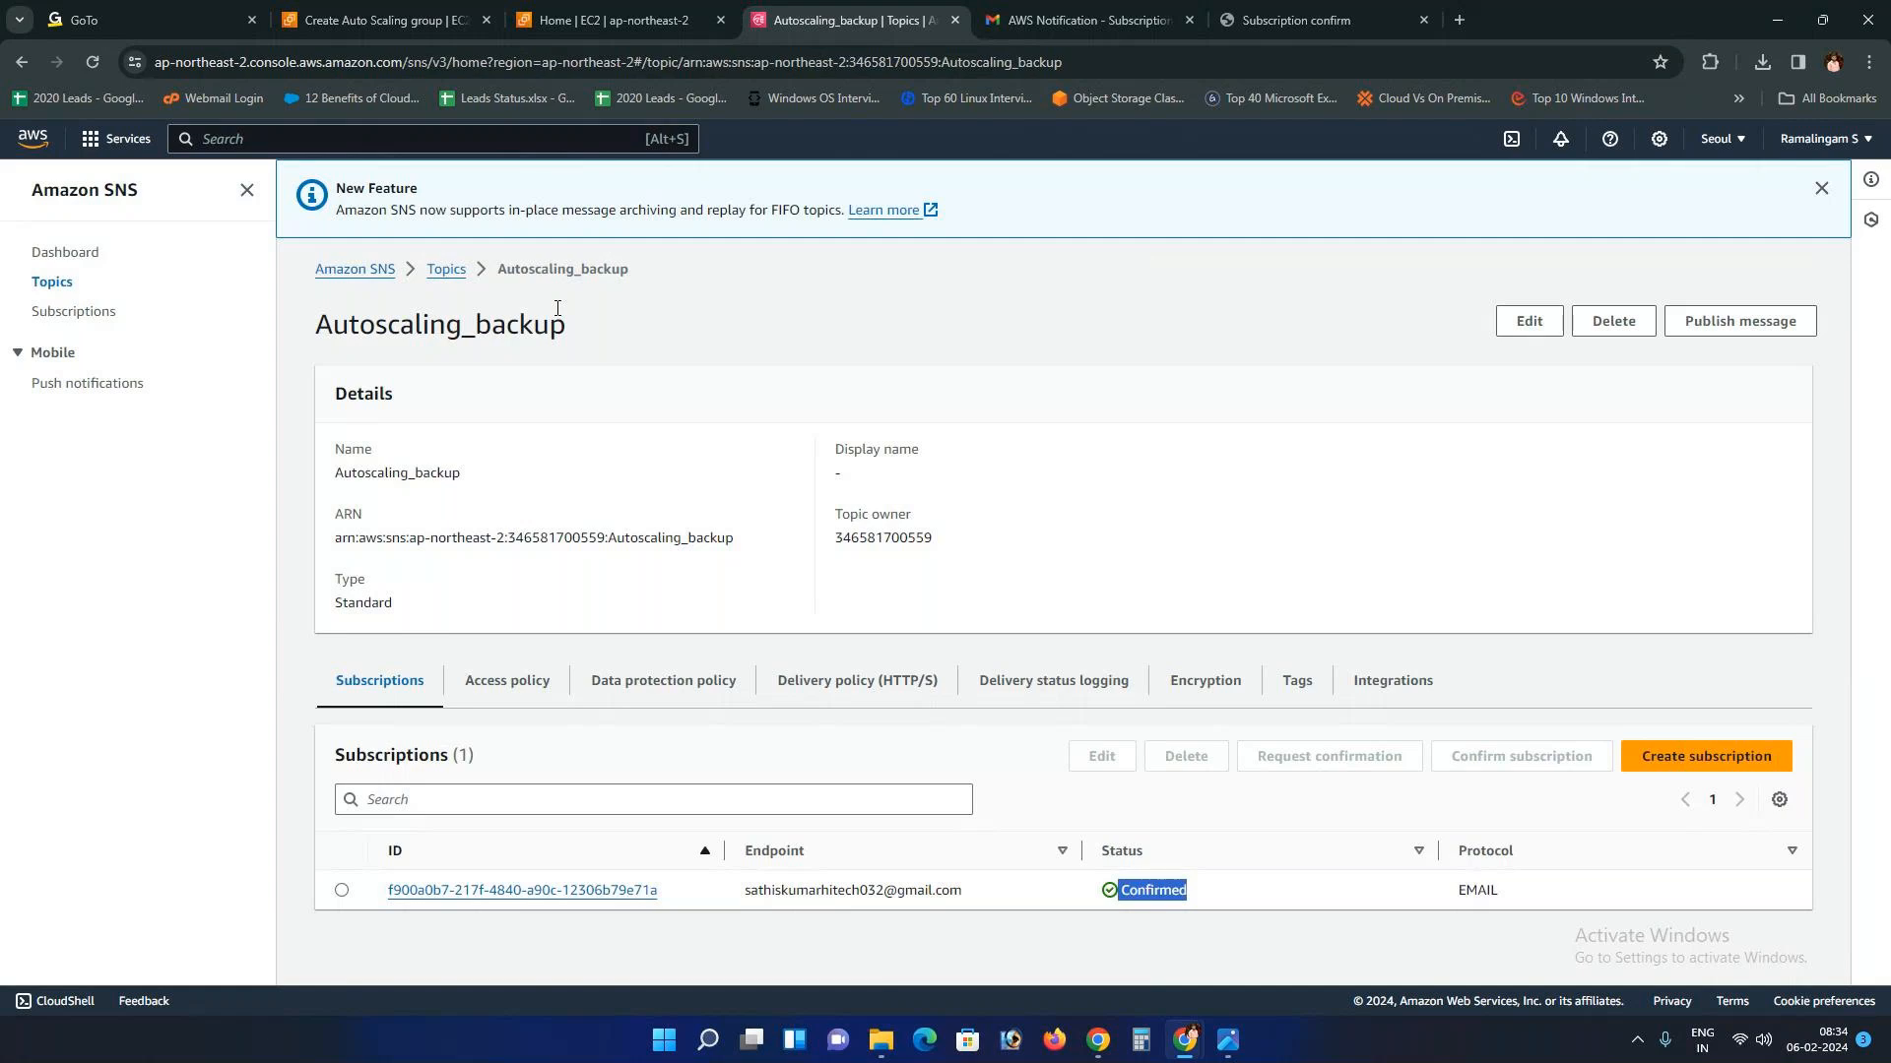
left_click(384, 20)
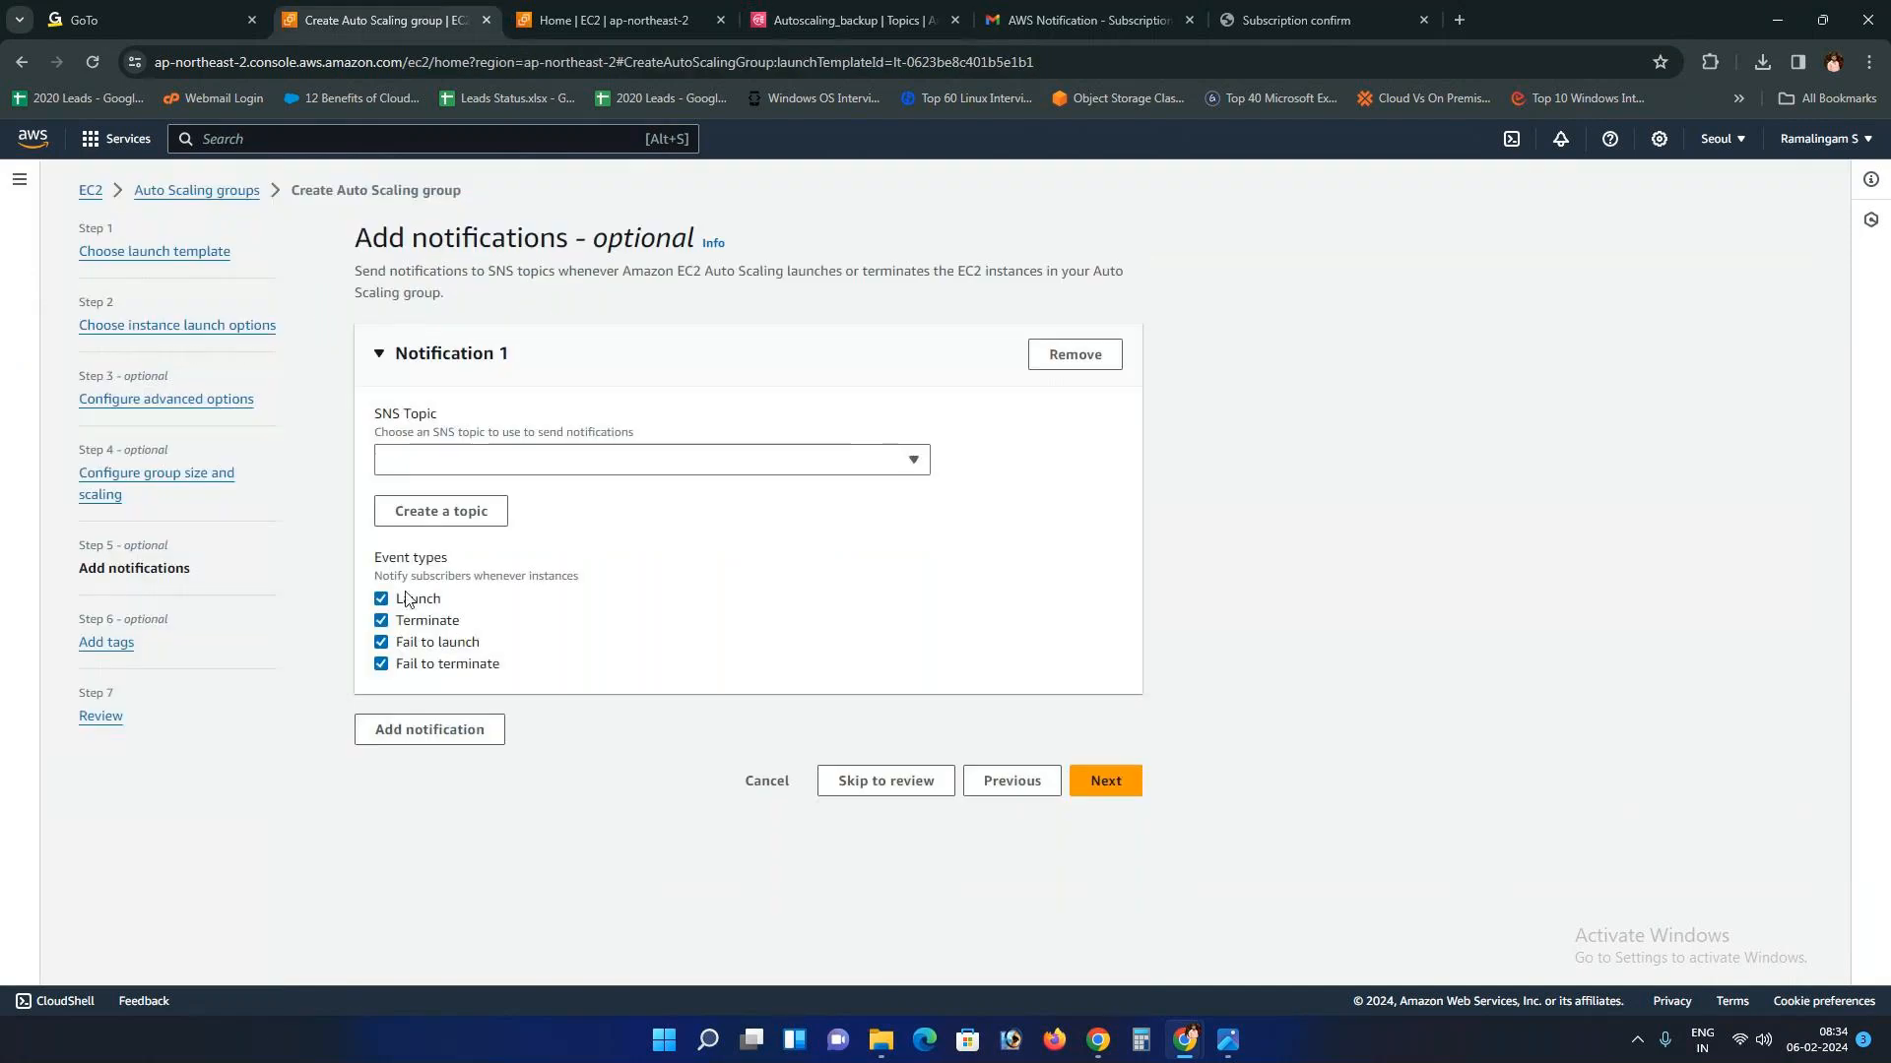
left_click(532, 460)
left_click(532, 524)
mouse_move(376, 559)
left_mouse_down()
mouse_move(537, 581)
mouse_move(382, 581)
left_mouse_up()
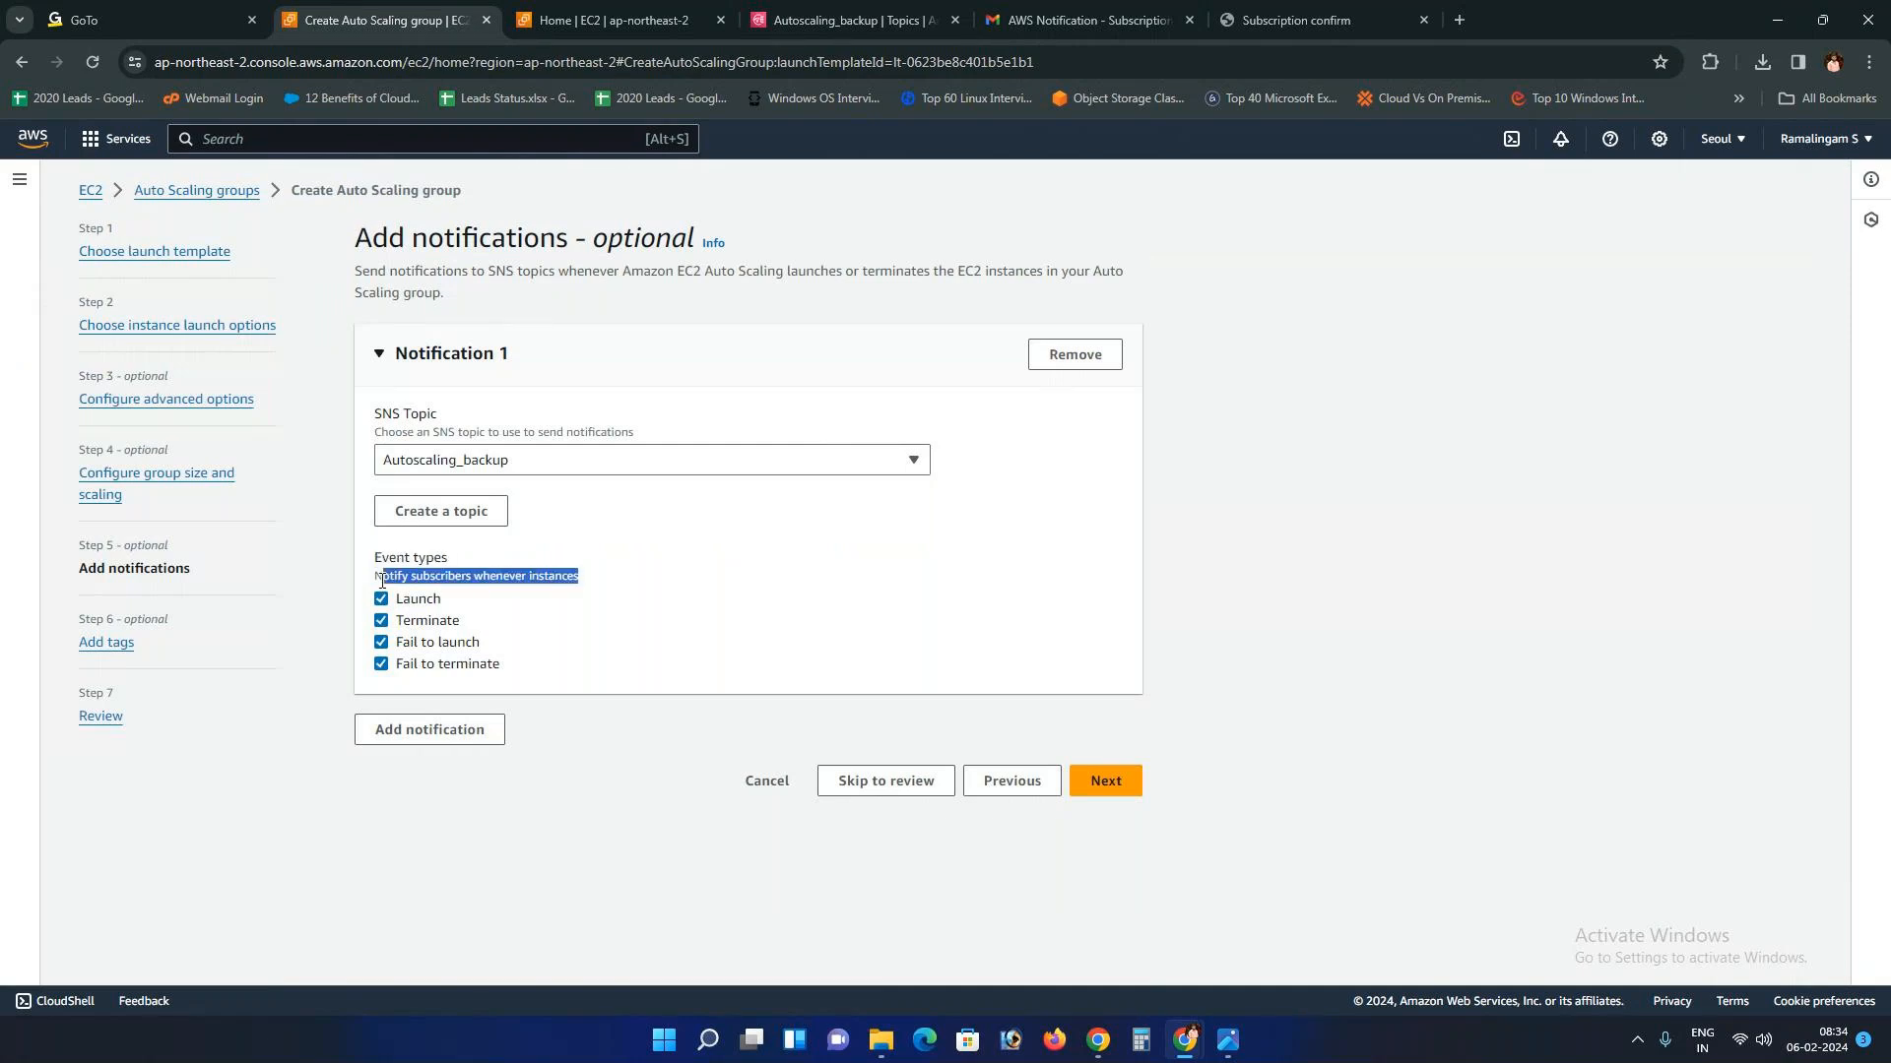
left_click(453, 603)
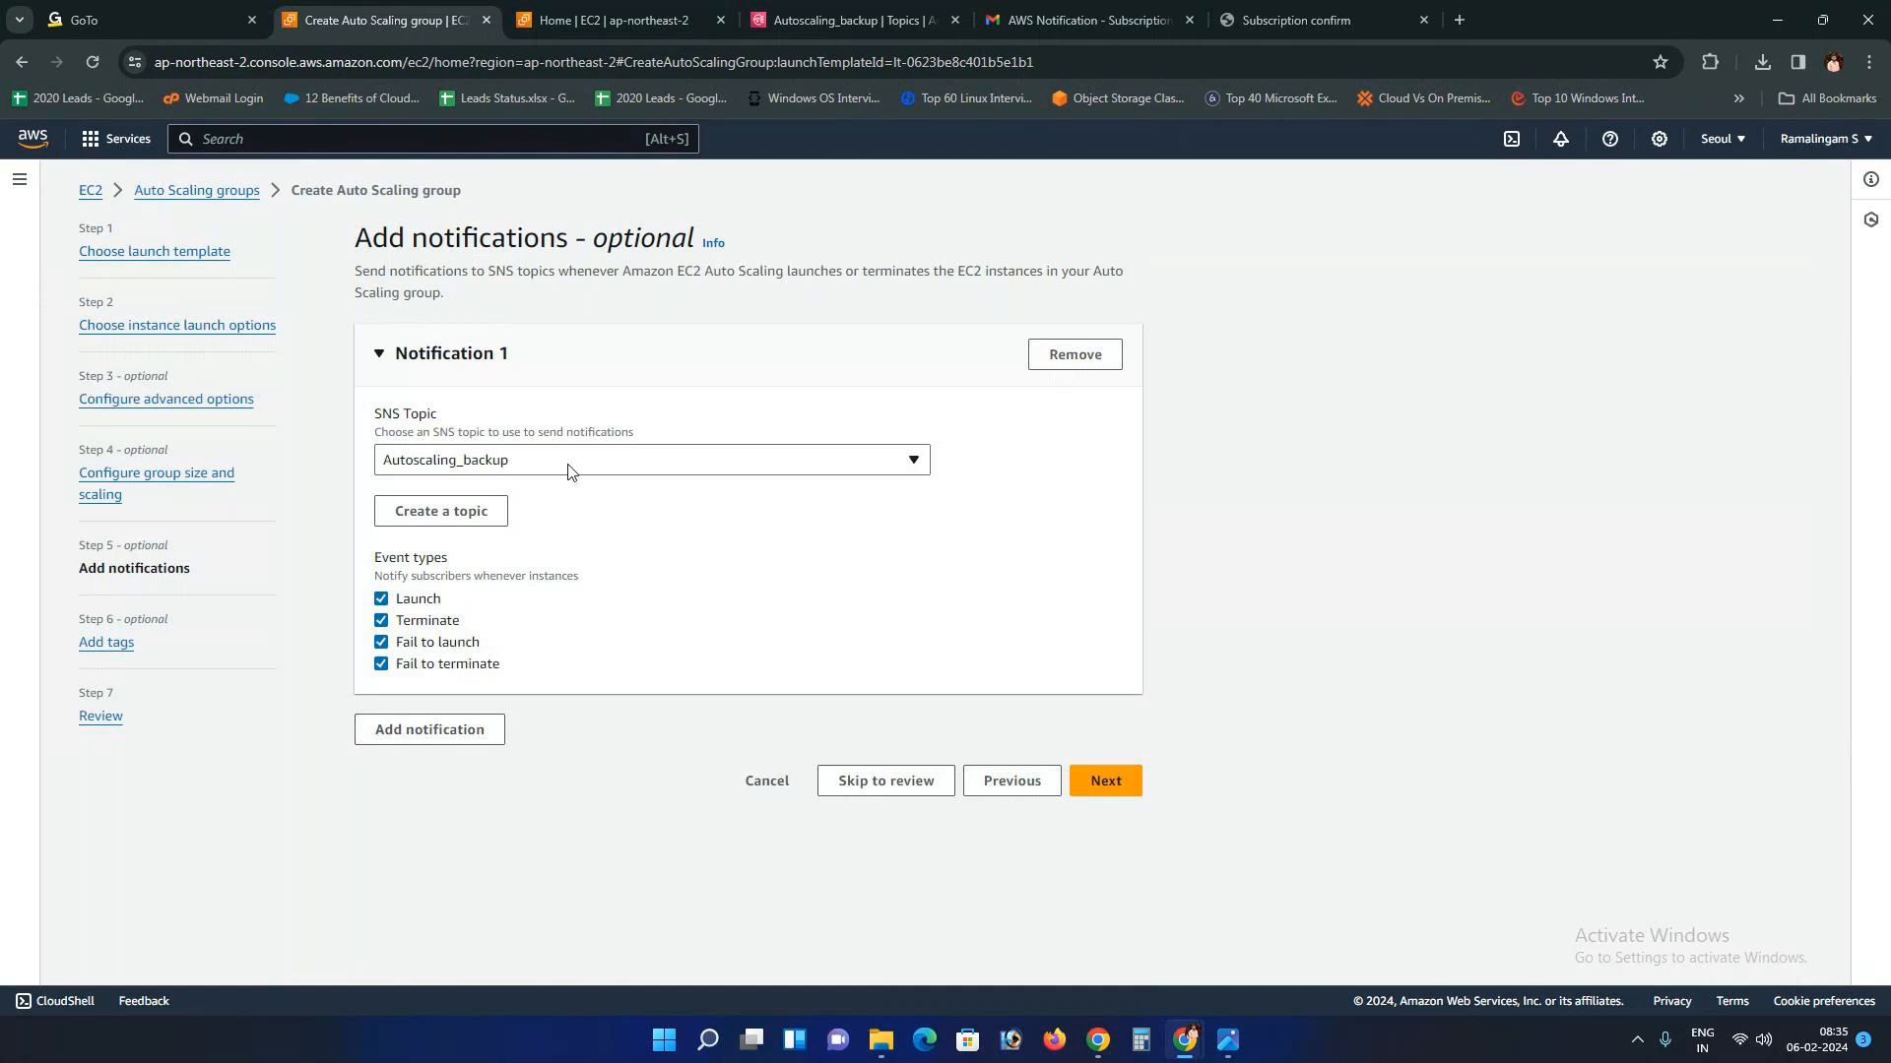
left_click(1113, 783)
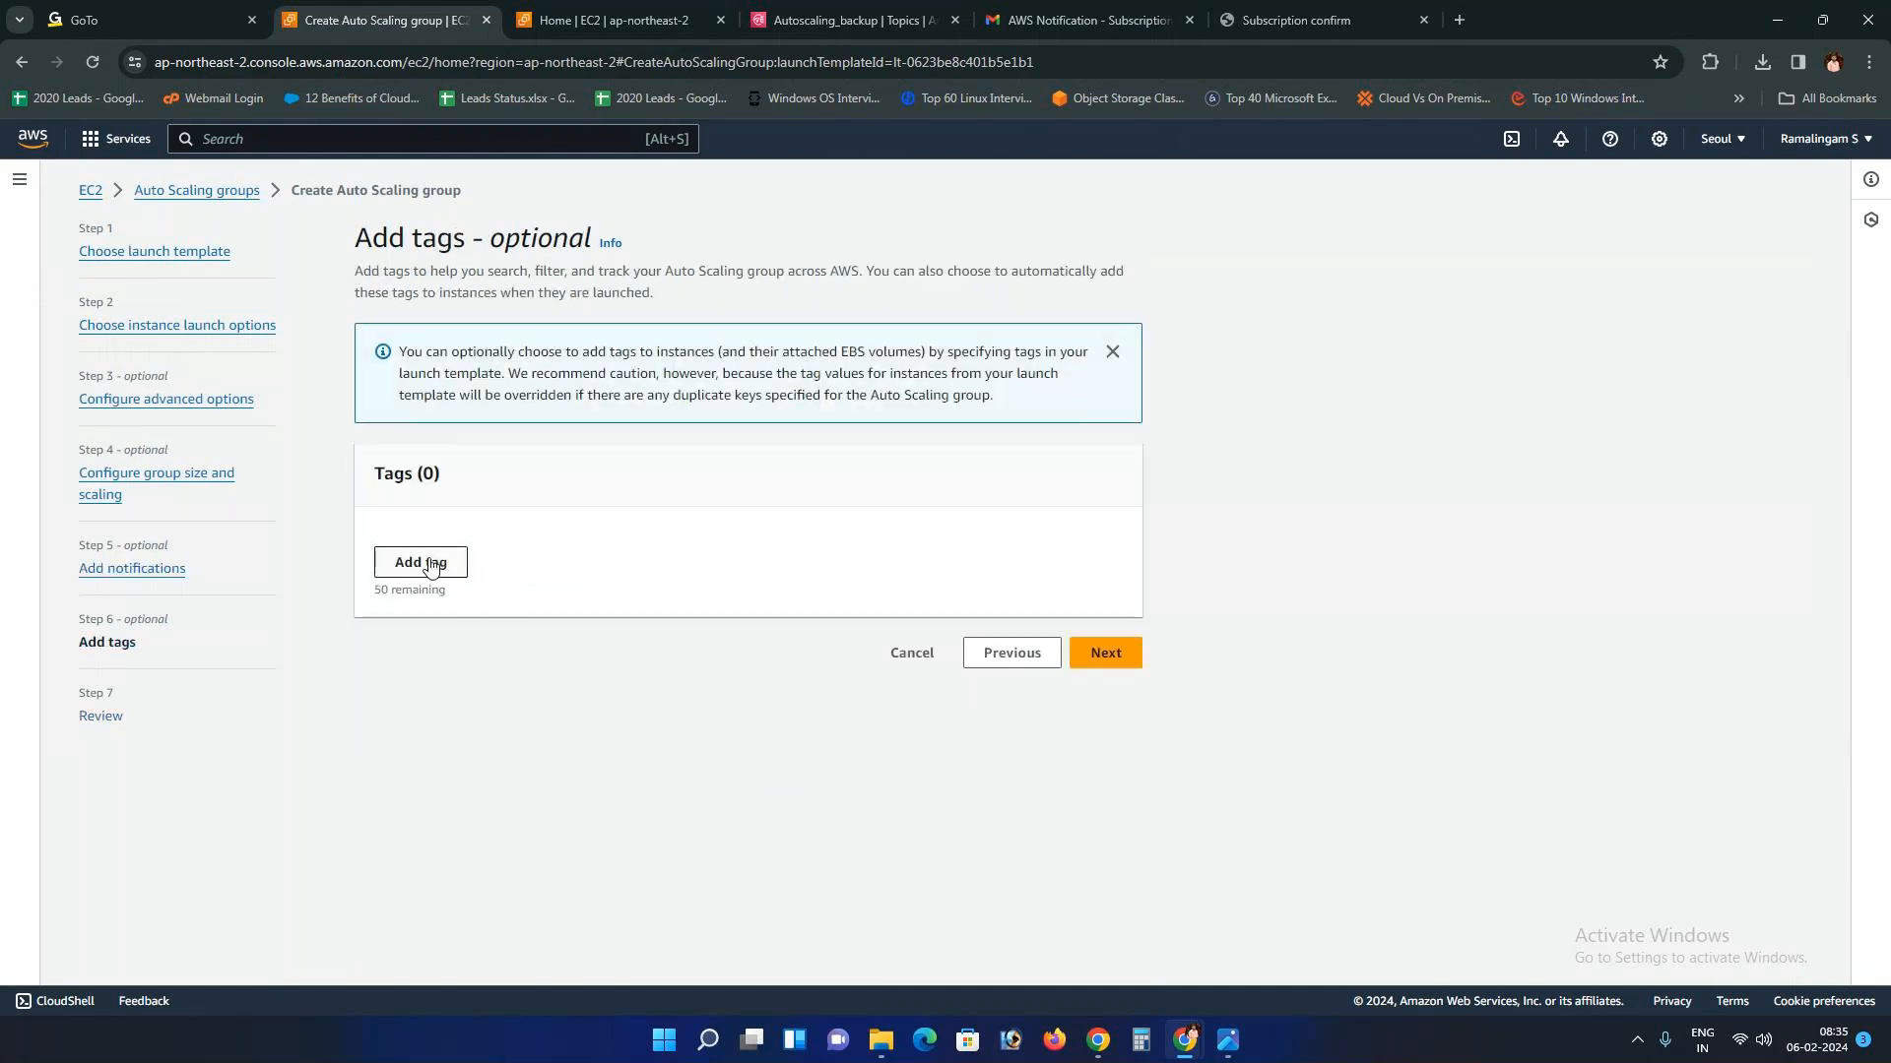
Step: Skip tags, review and create the ASG Auto Scaling group, then refresh the groups list
left_click(1098, 658)
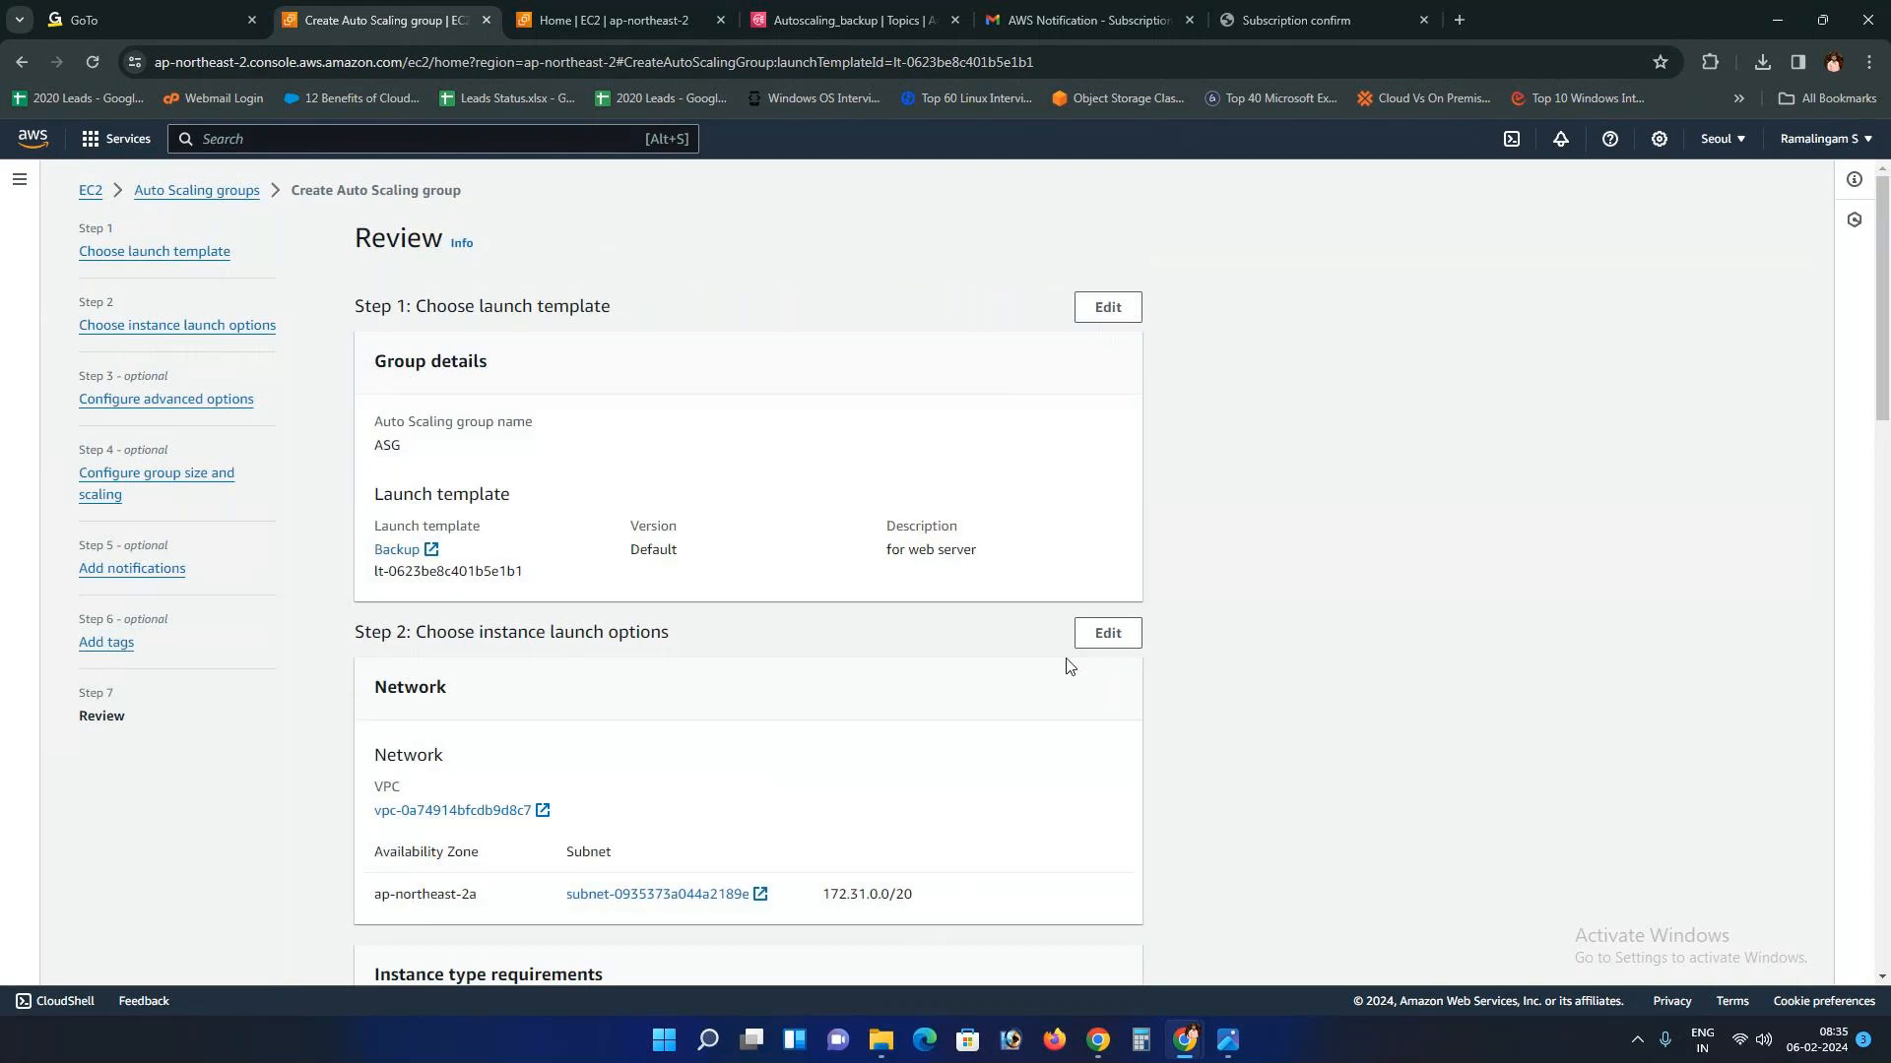
scroll(802, 751, "down", 15)
scroll(837, 778, "down", 2)
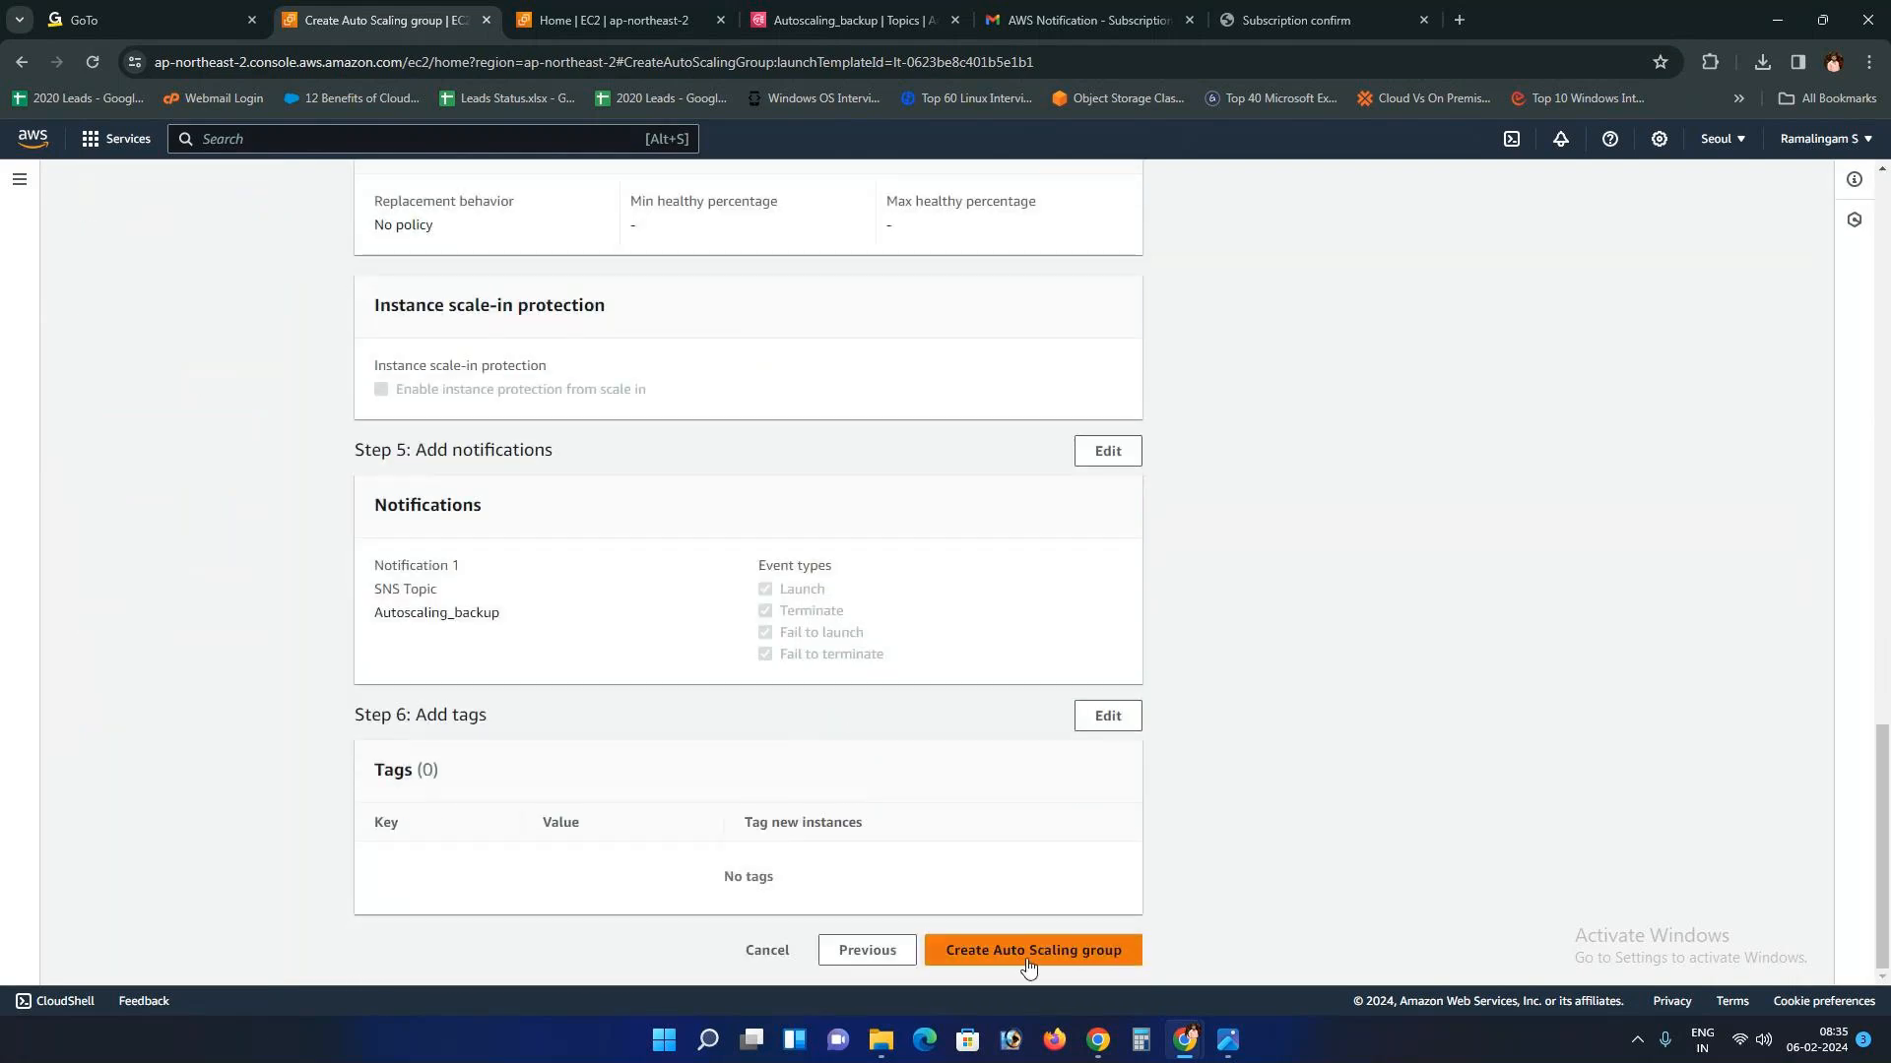
left_click(1042, 953)
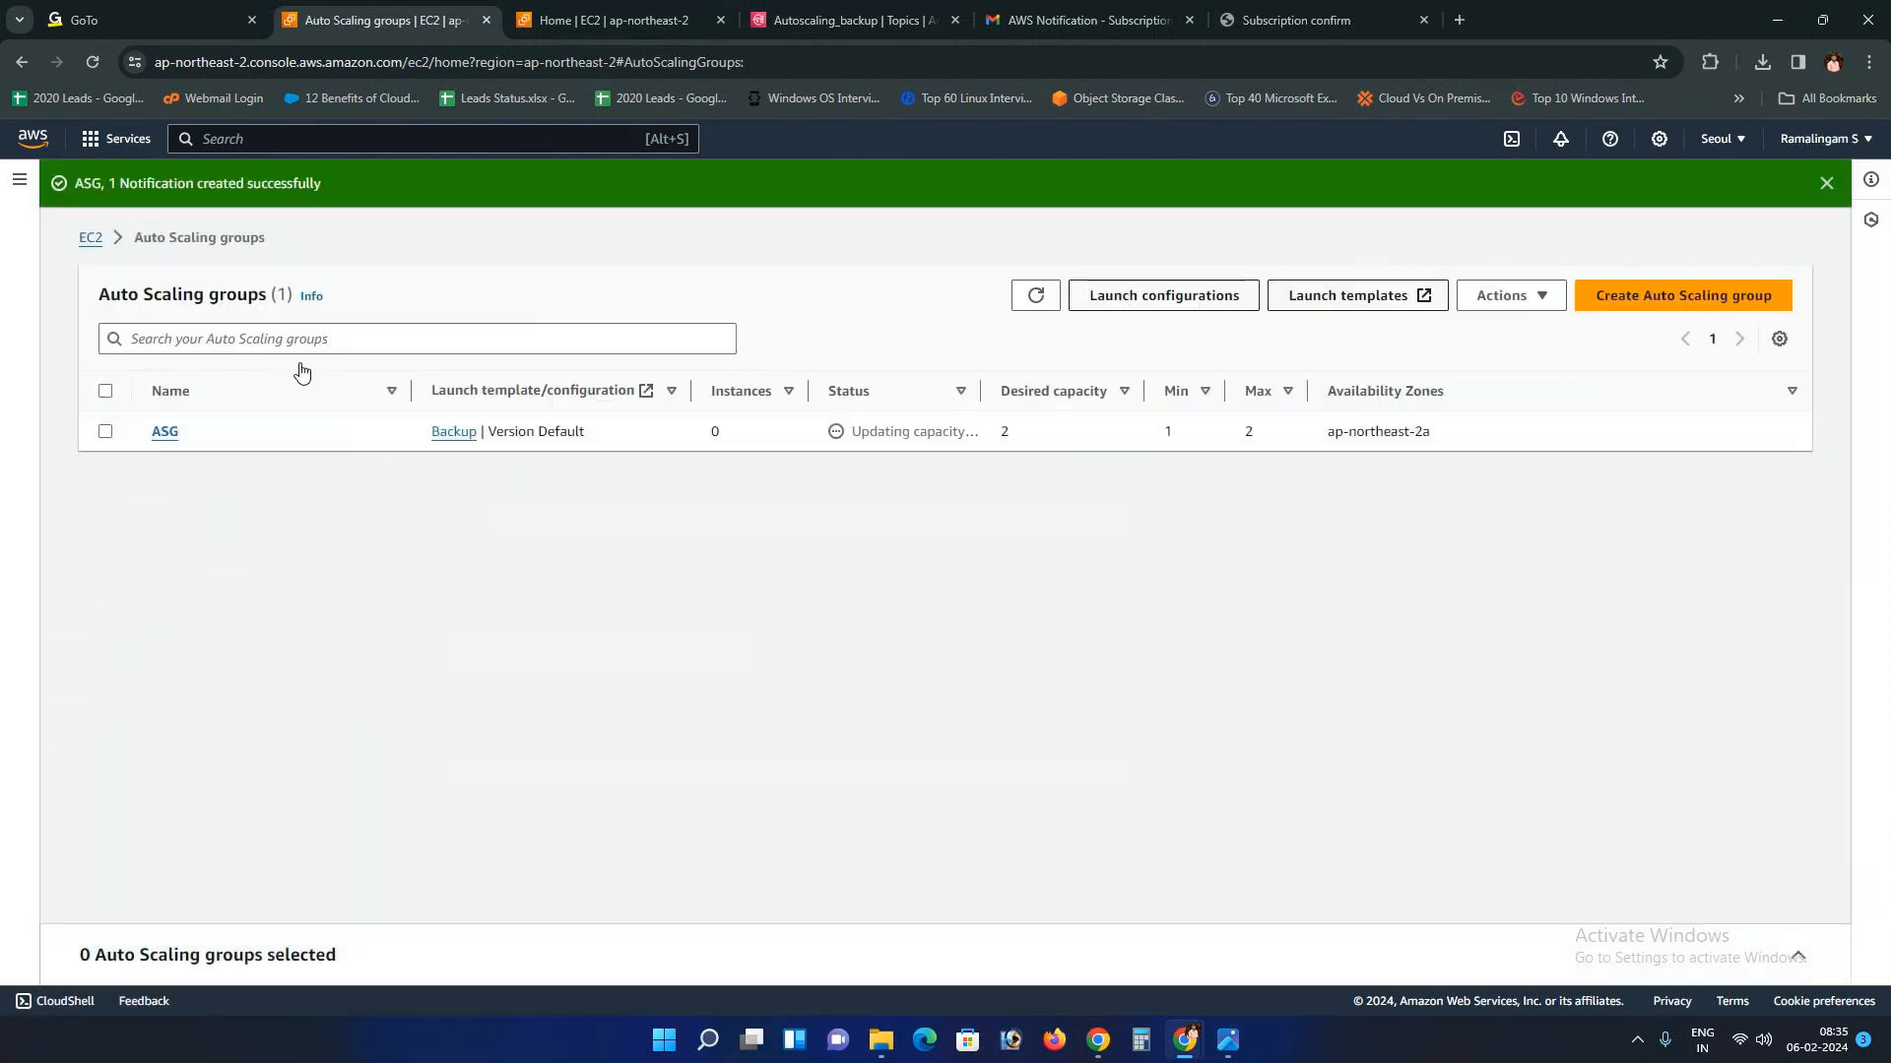
left_click(1016, 301)
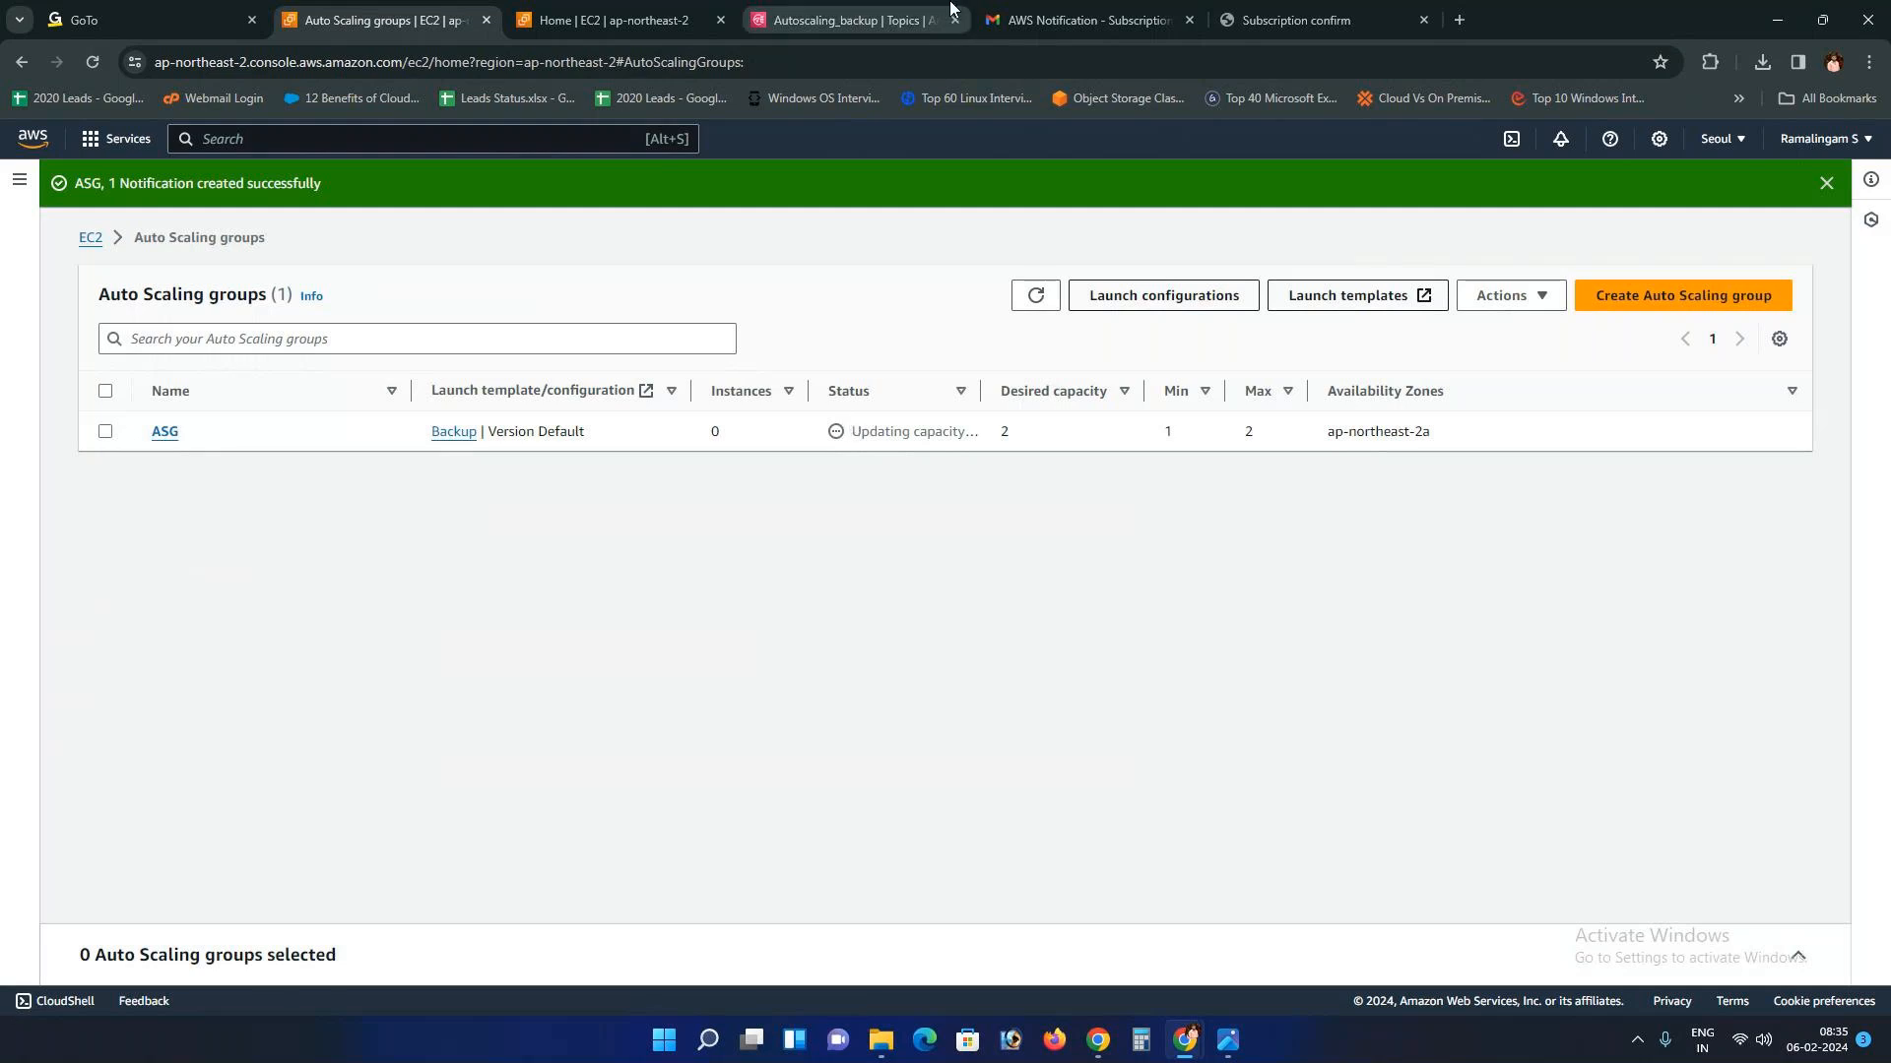
Step: Read the Auto Scaling test notification for ASG in Gmail, then refresh the console to see 2 instances
left_click(1084, 19)
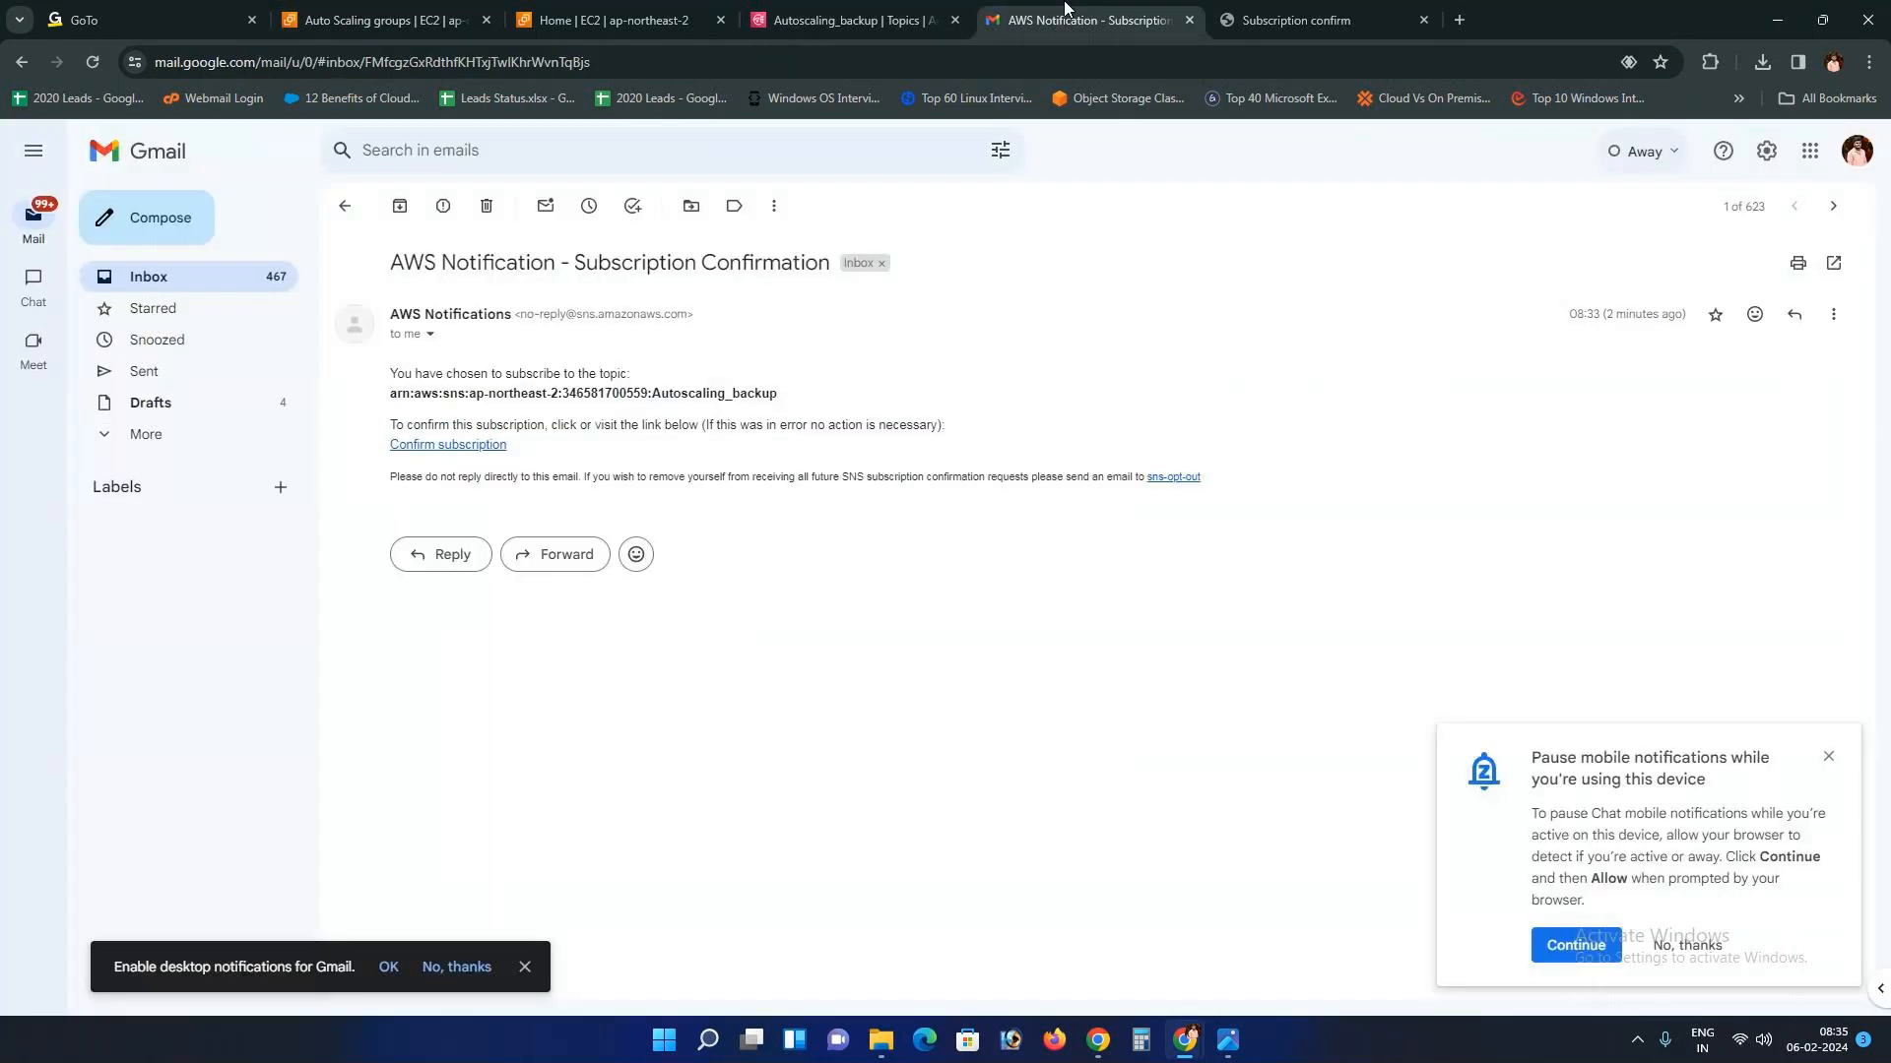
left_click(344, 209)
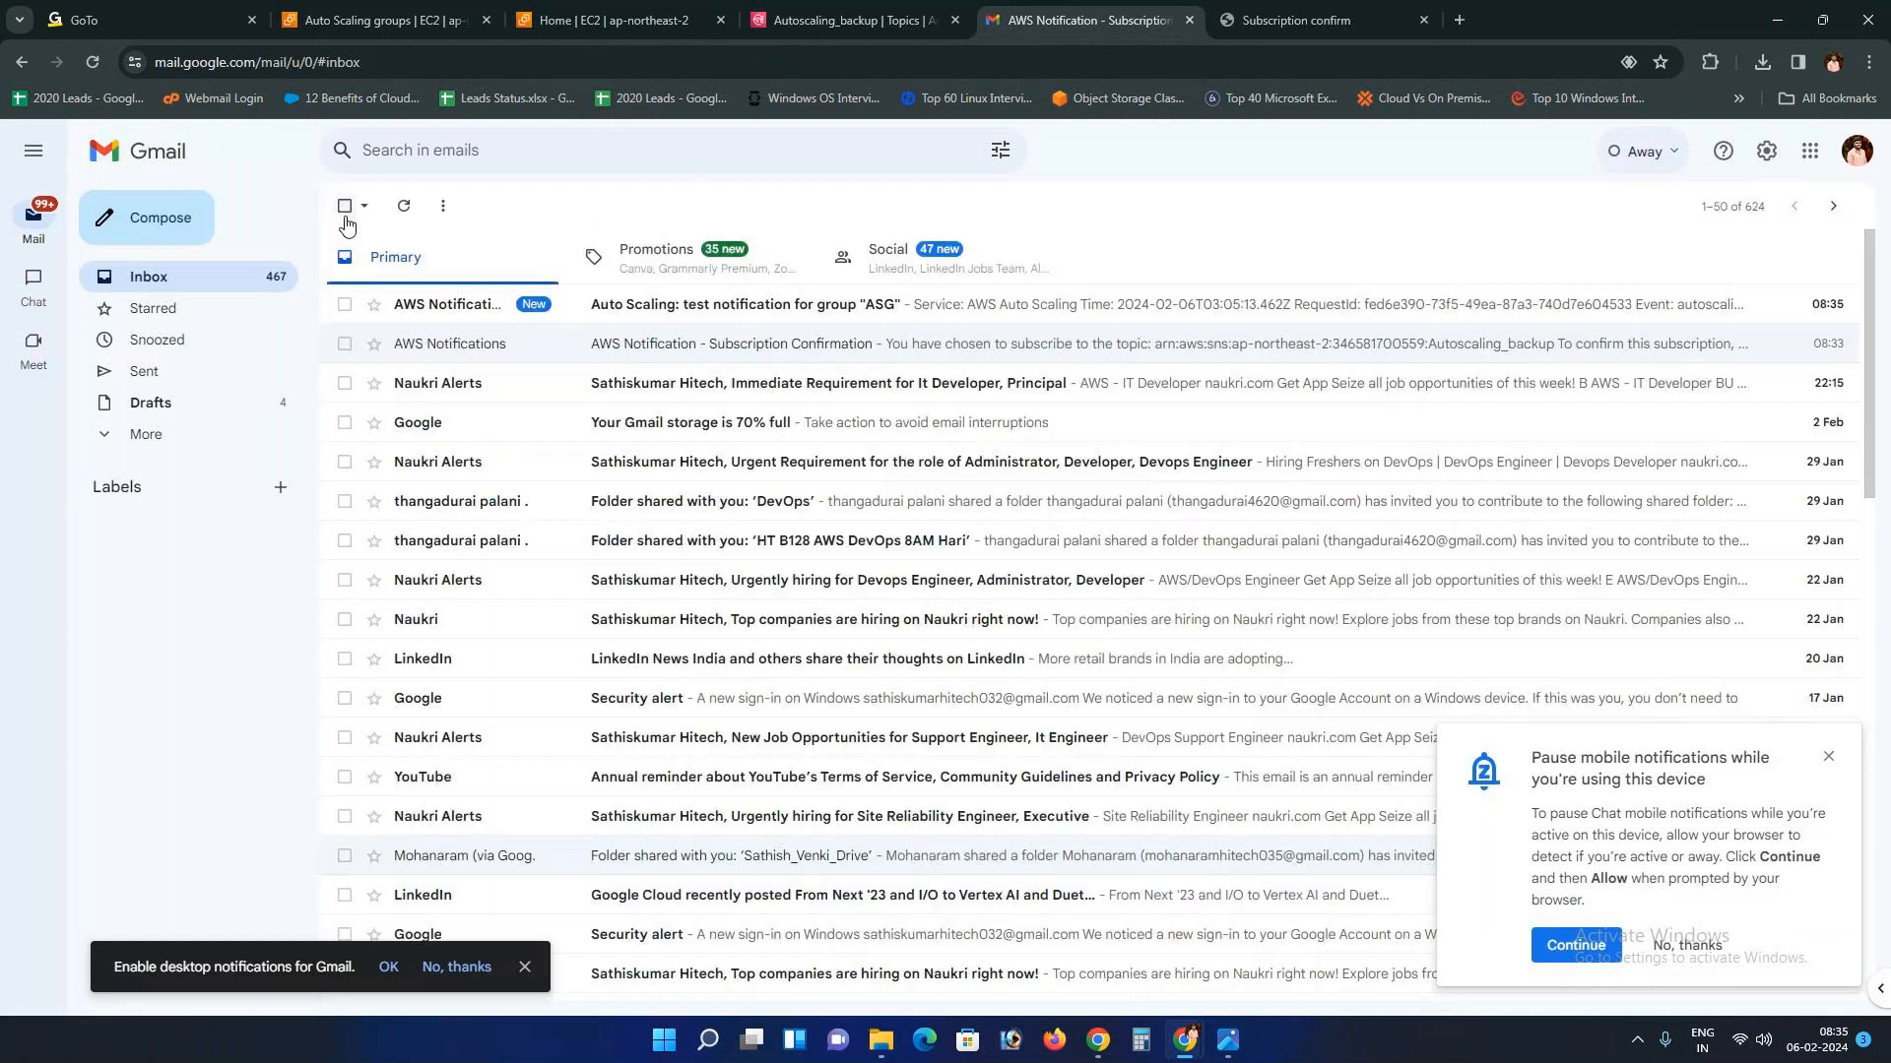
left_click(472, 305)
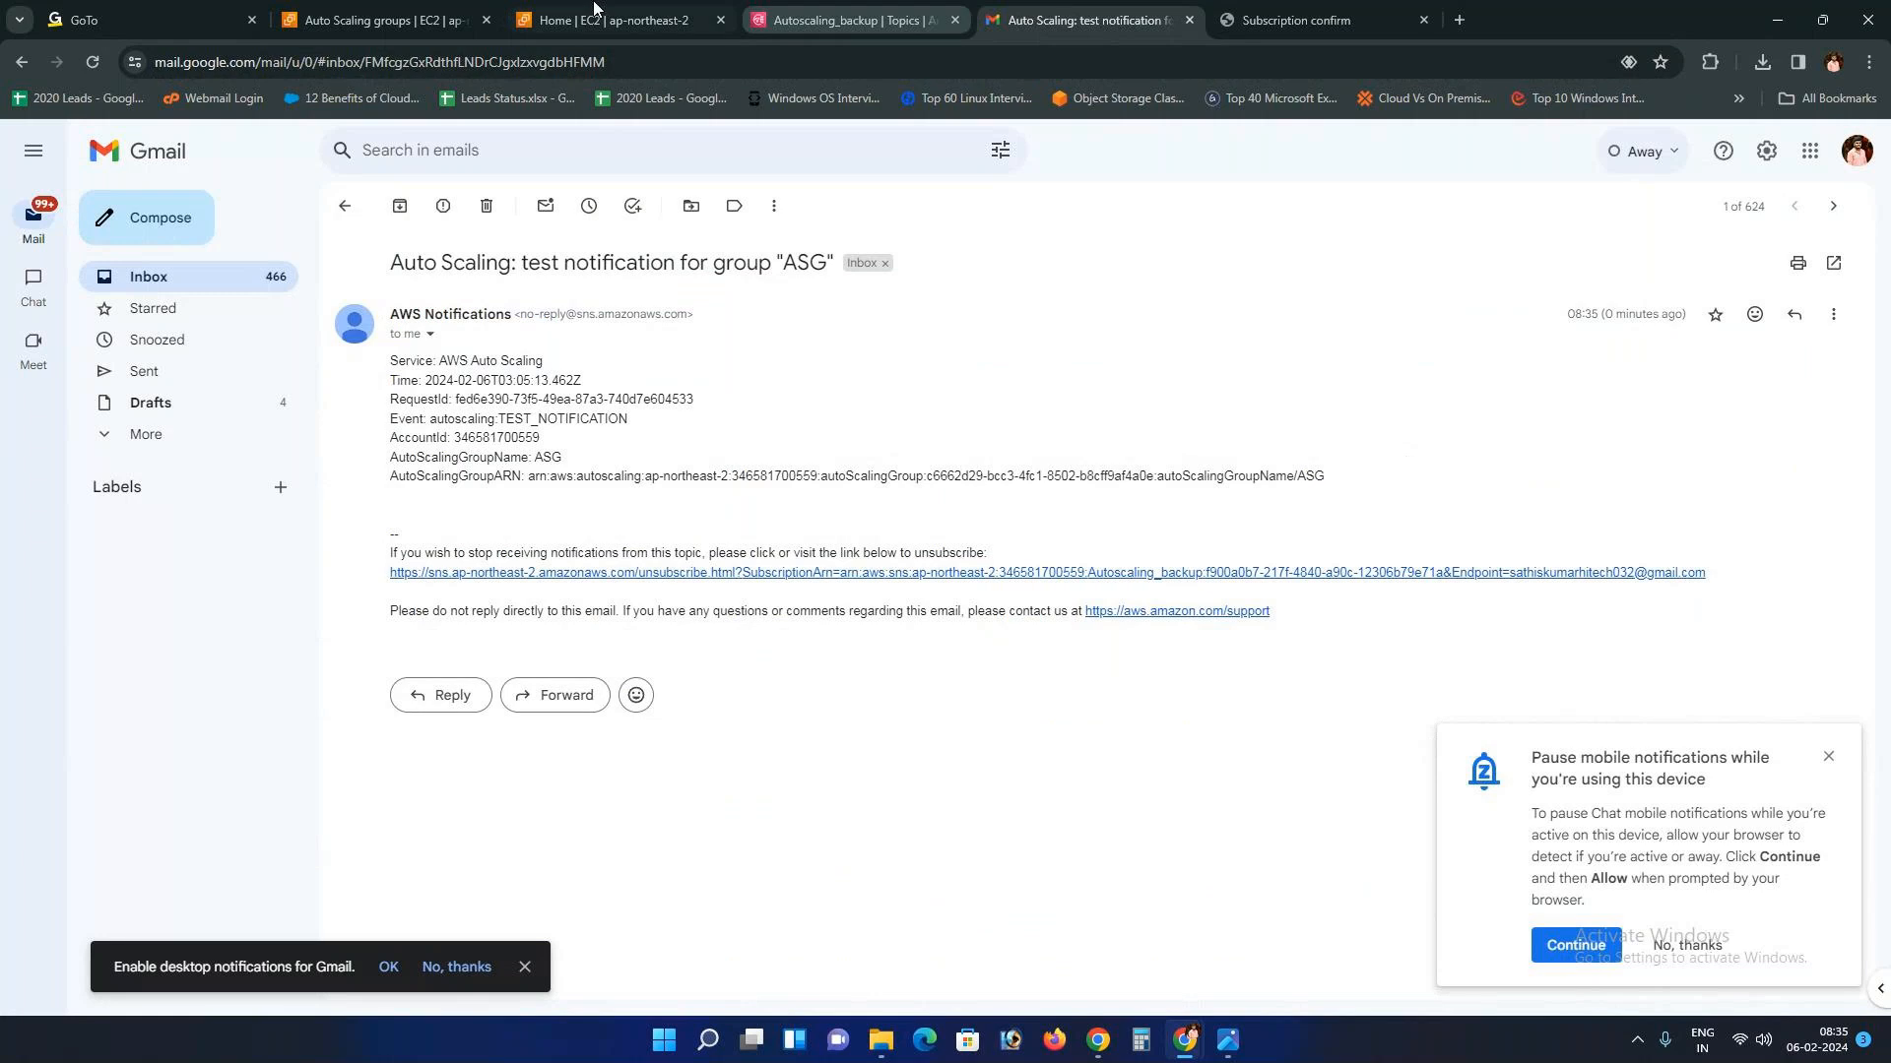
left_click(463, 24)
left_click(1036, 298)
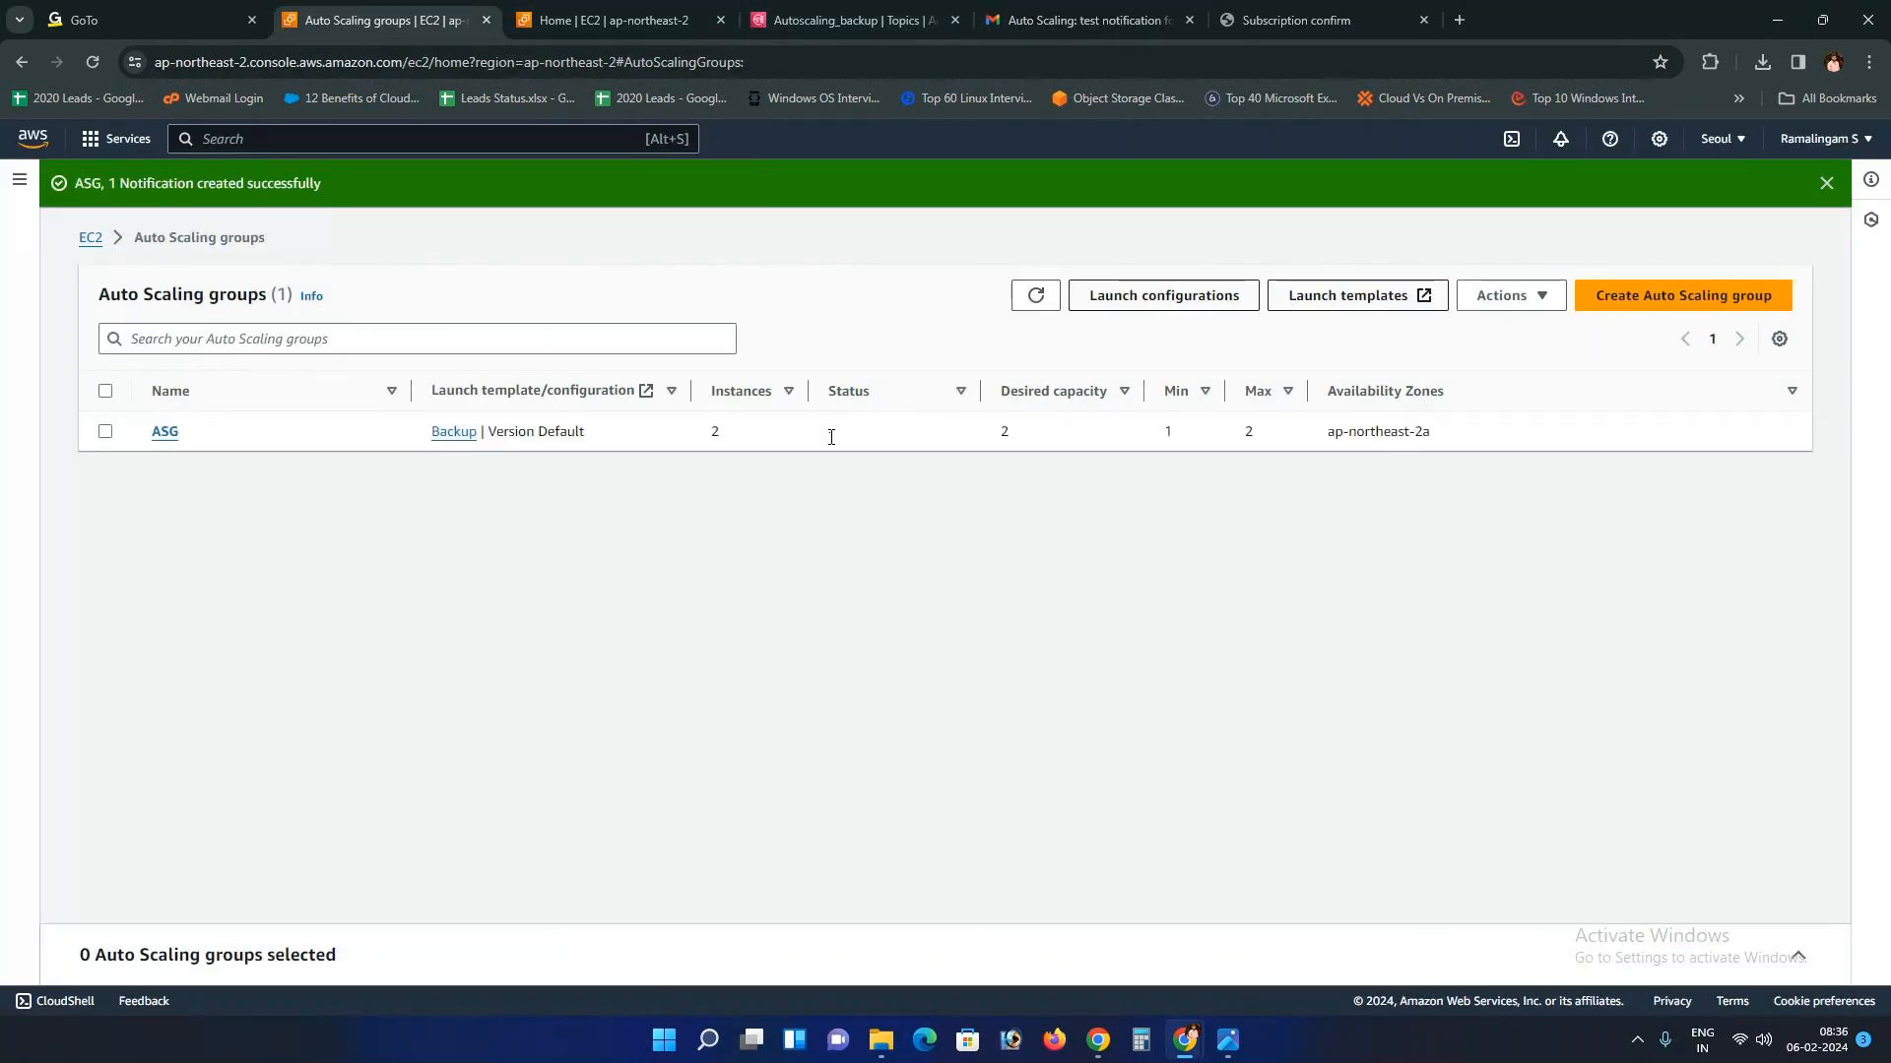
Step: Open ASG's Activity history showing two instance launches, then switch to the EC2 dashboard tab
left_click(842, 443)
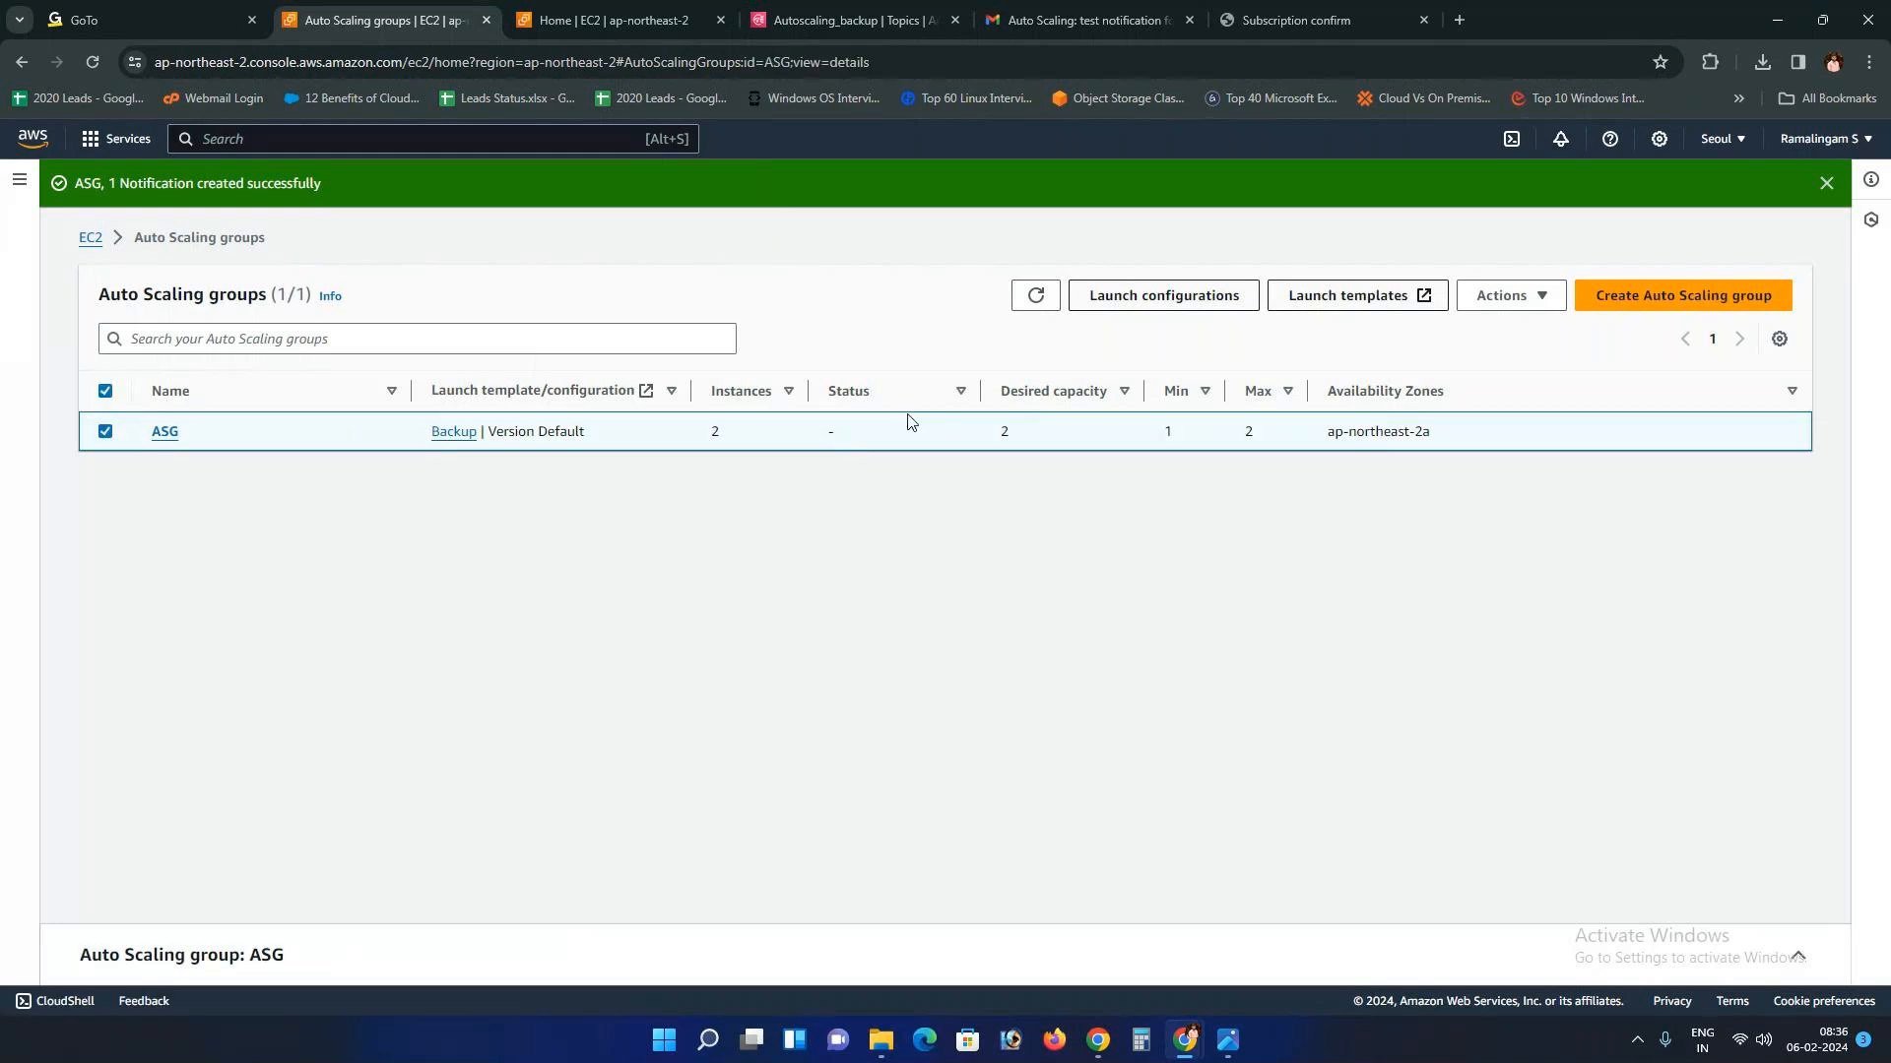
left_click(1036, 297)
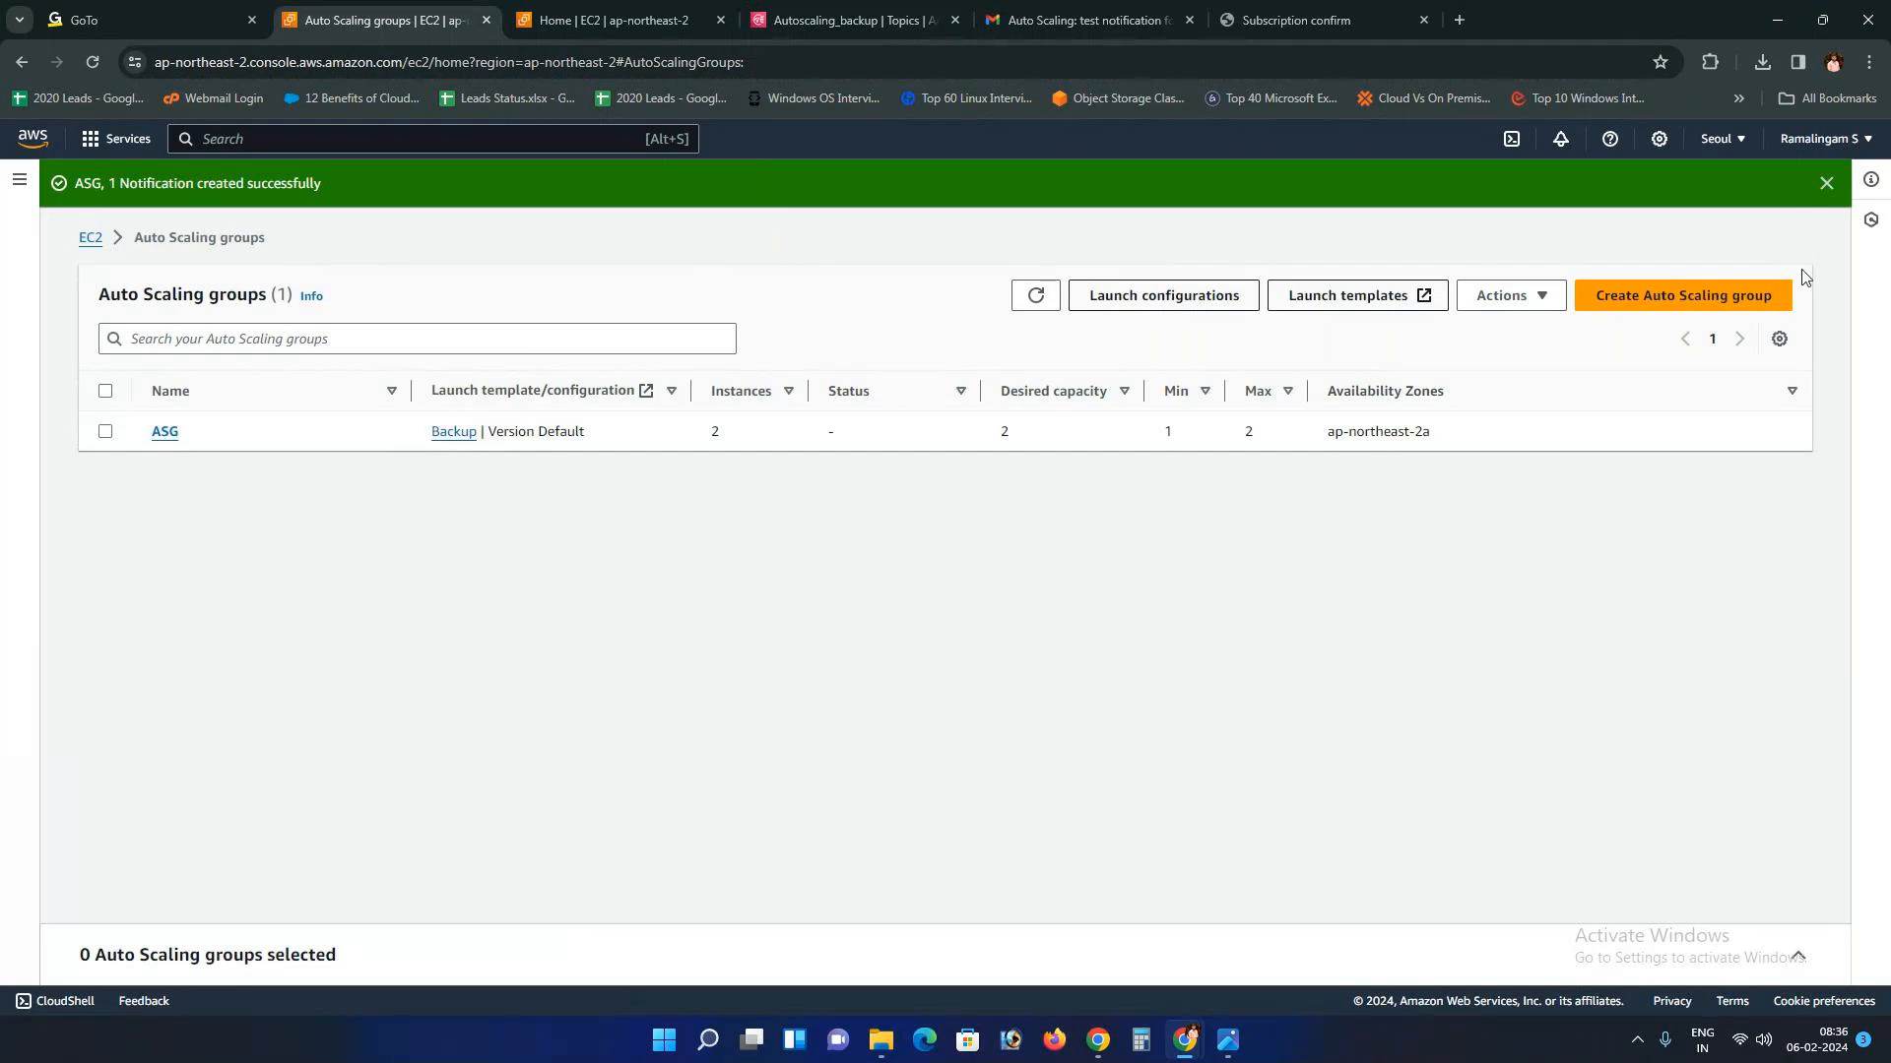
left_click(1822, 184)
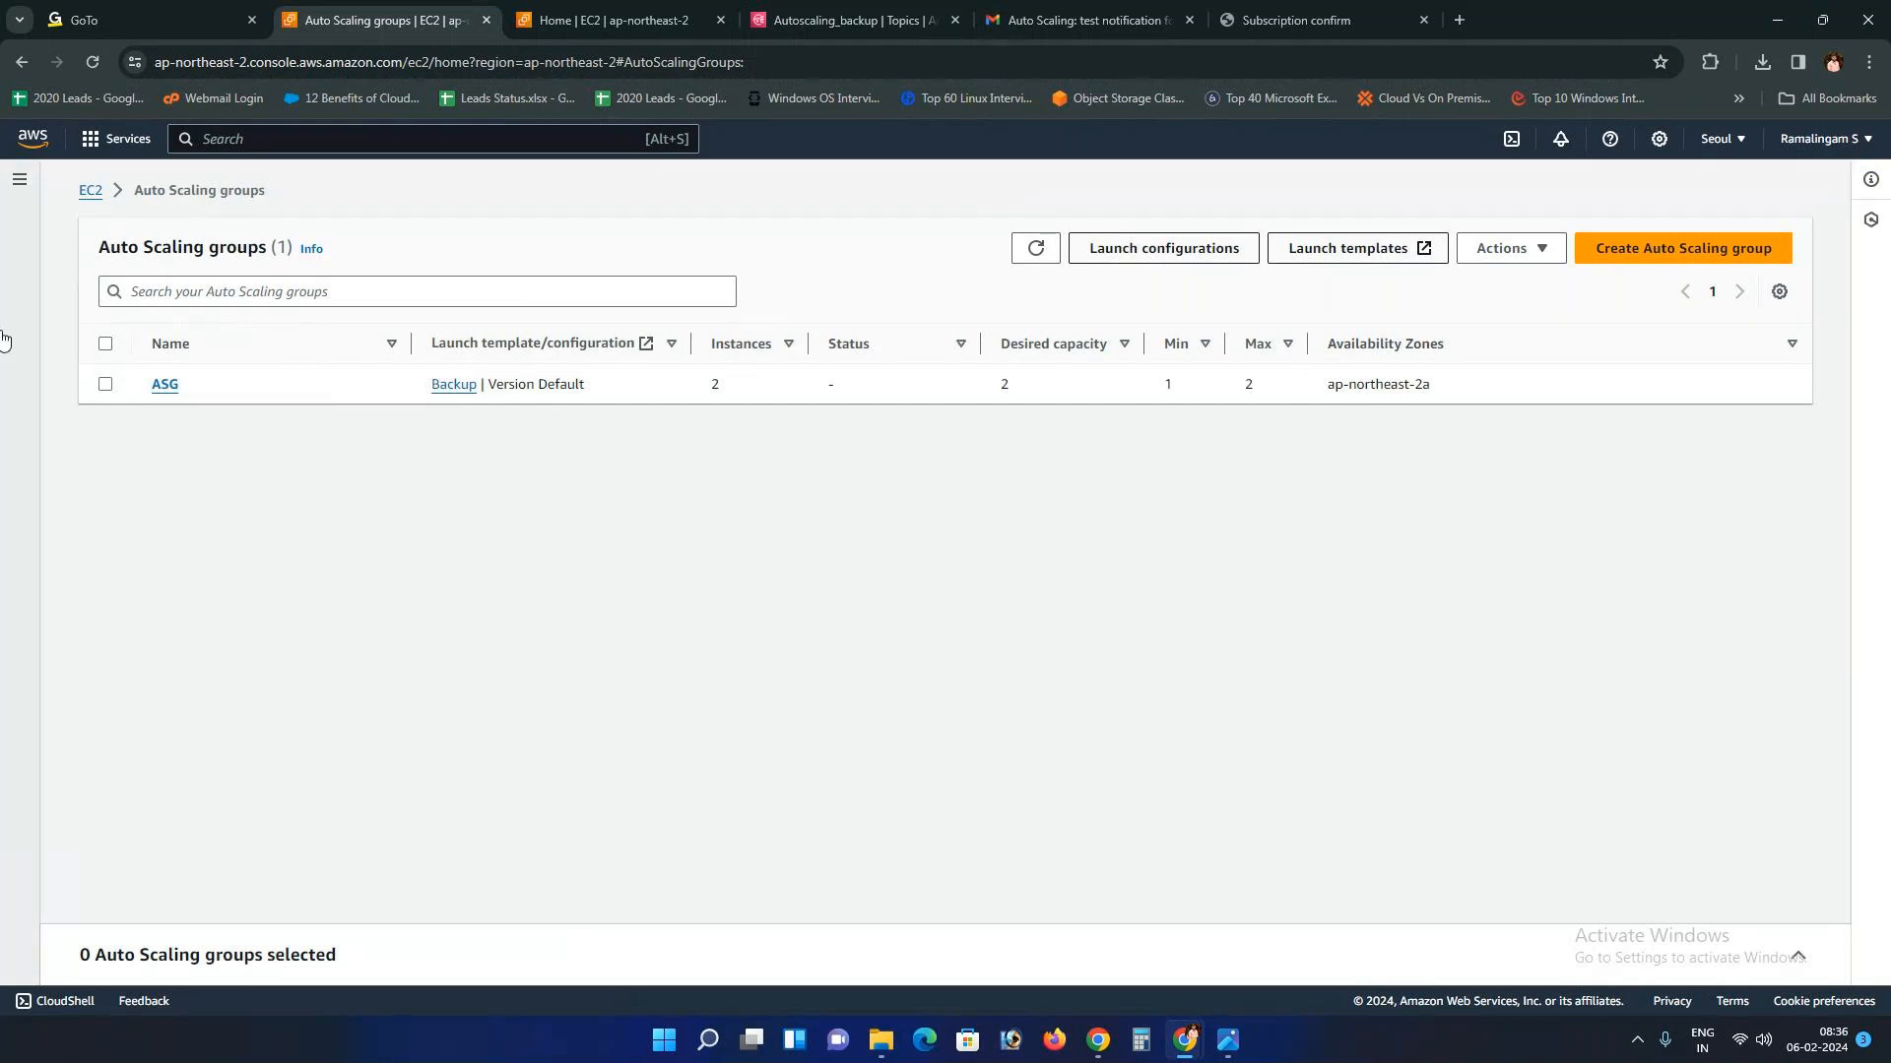
left_click(164, 385)
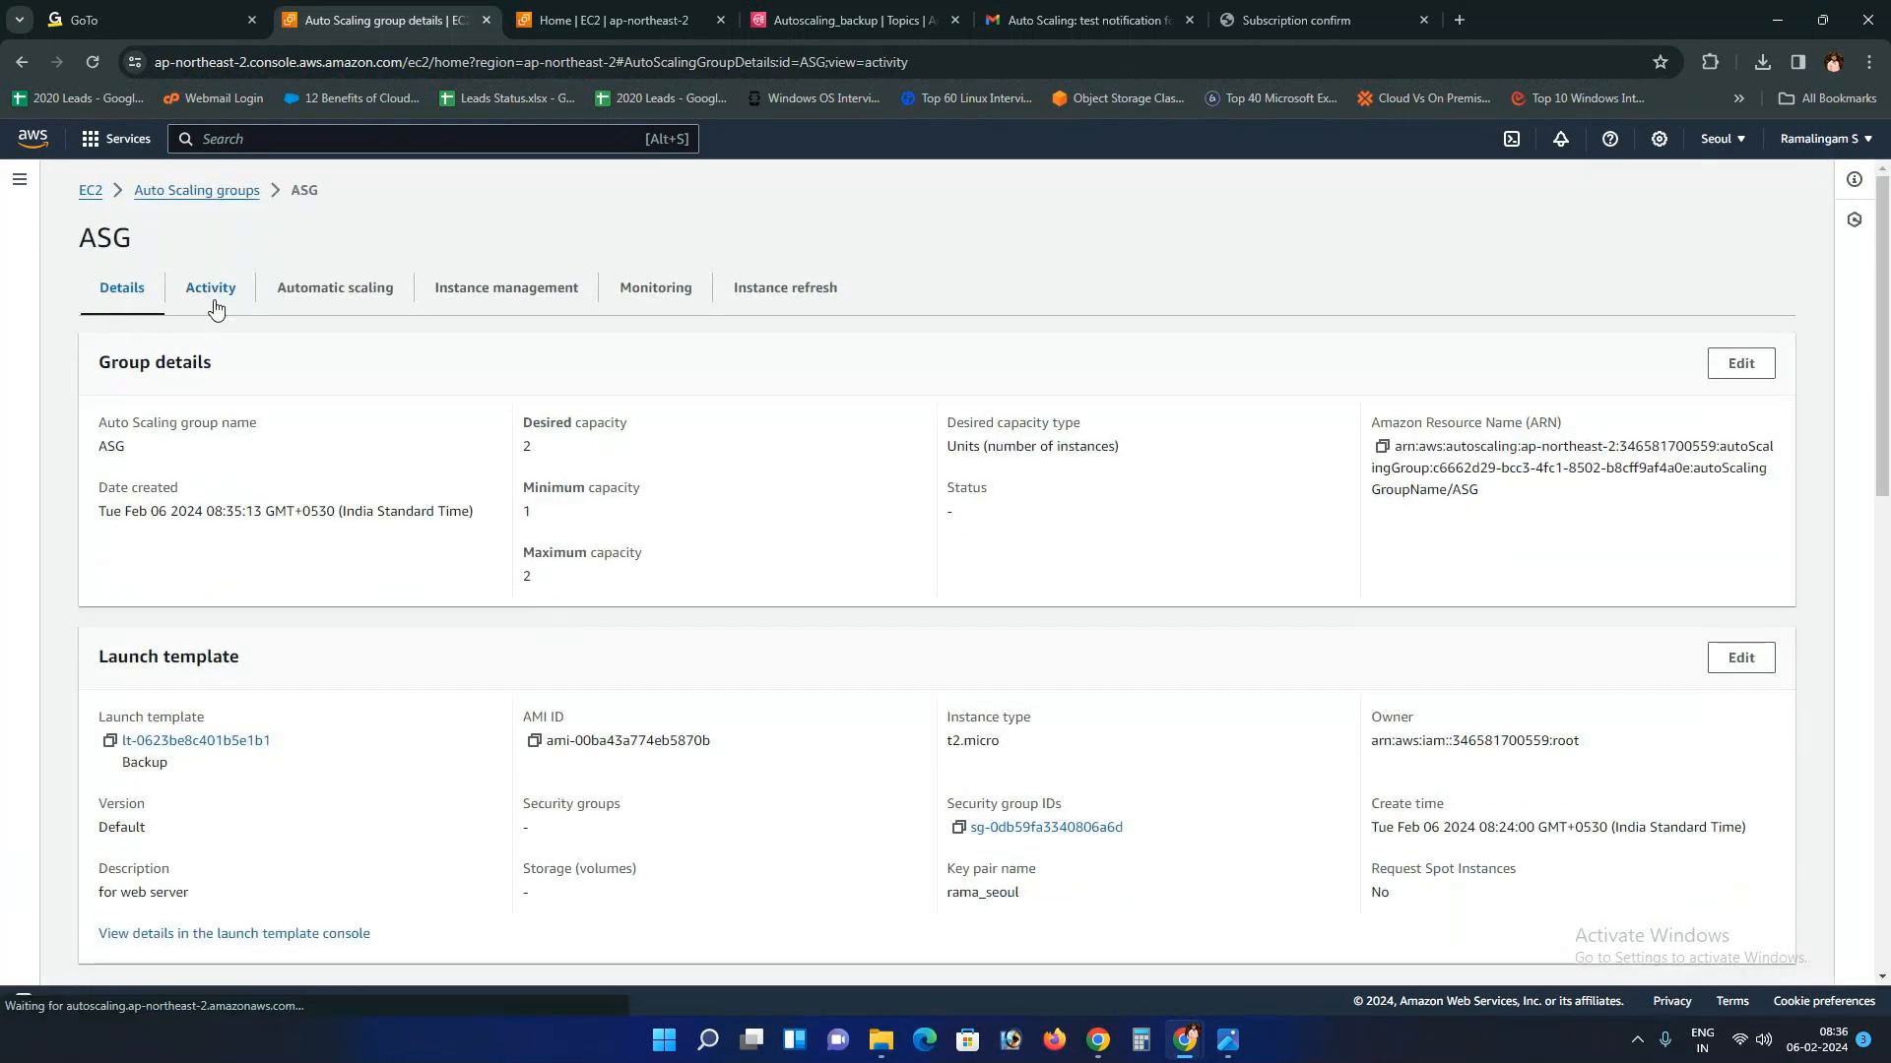
left_click(216, 301)
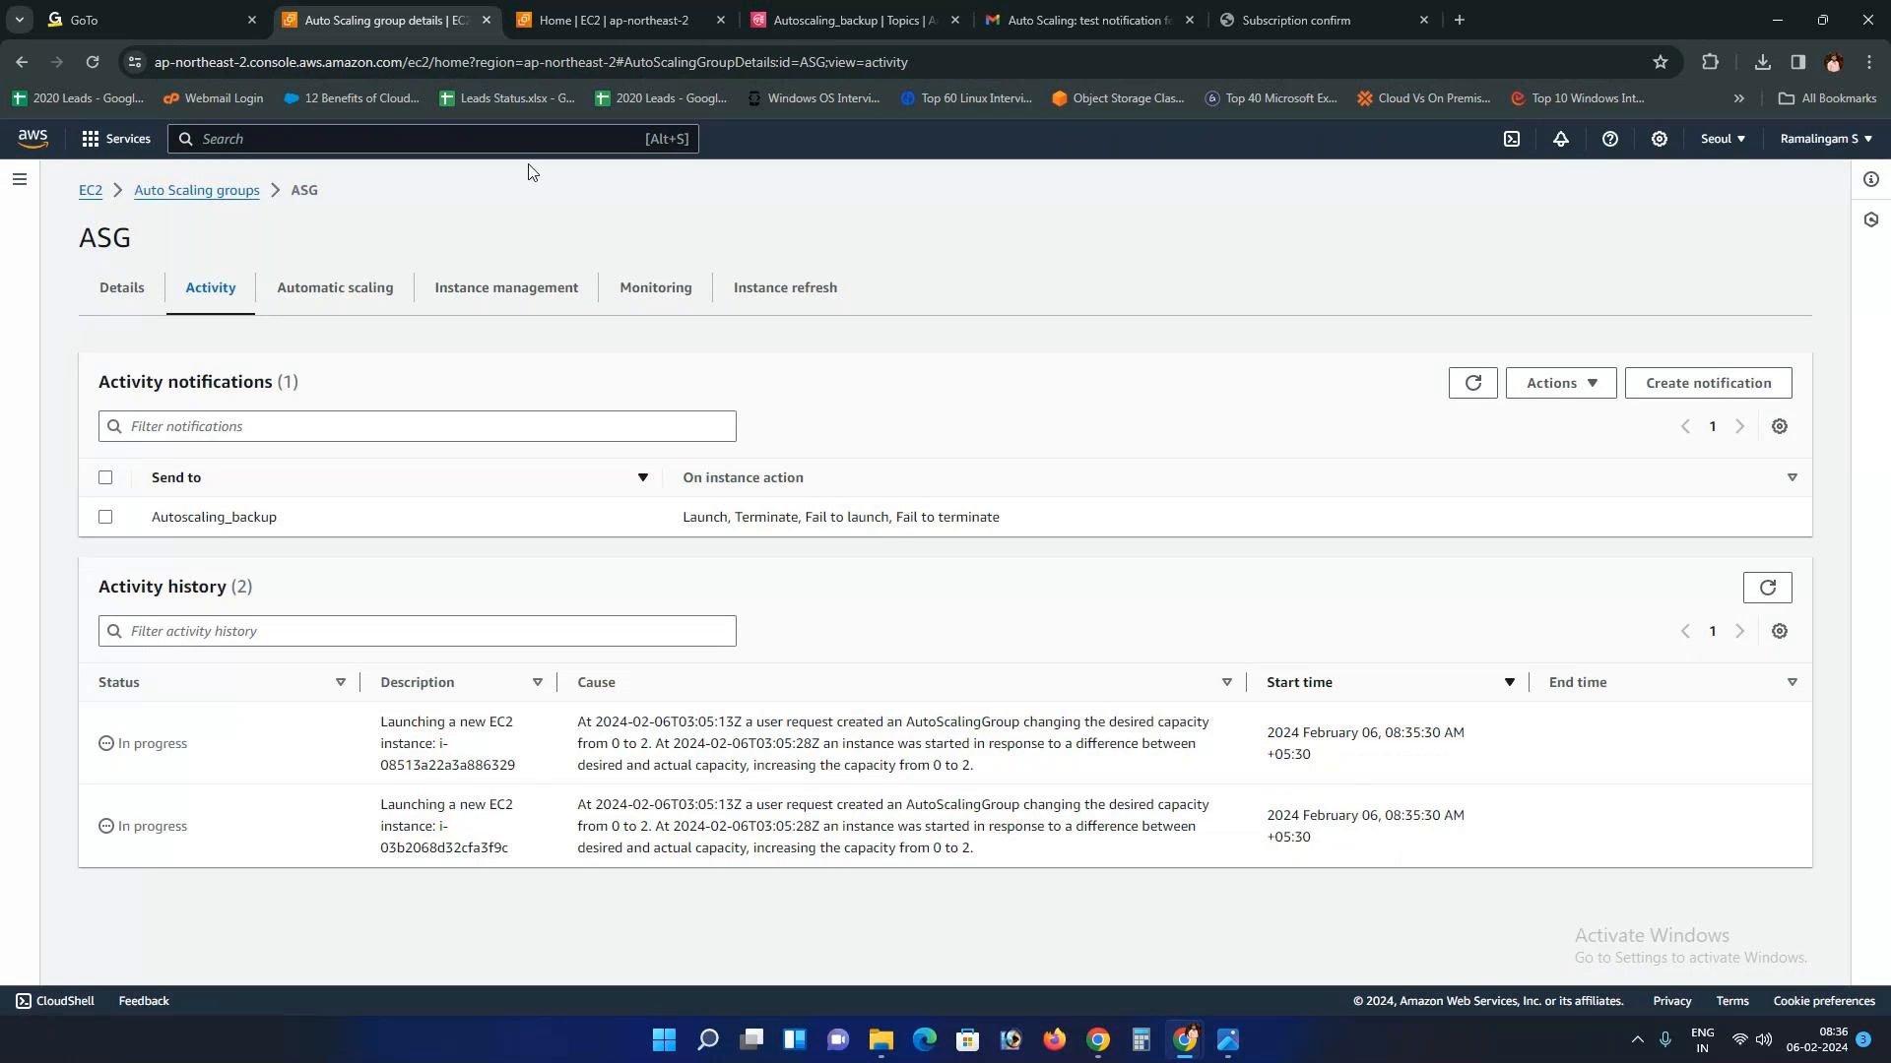
left_click(579, 20)
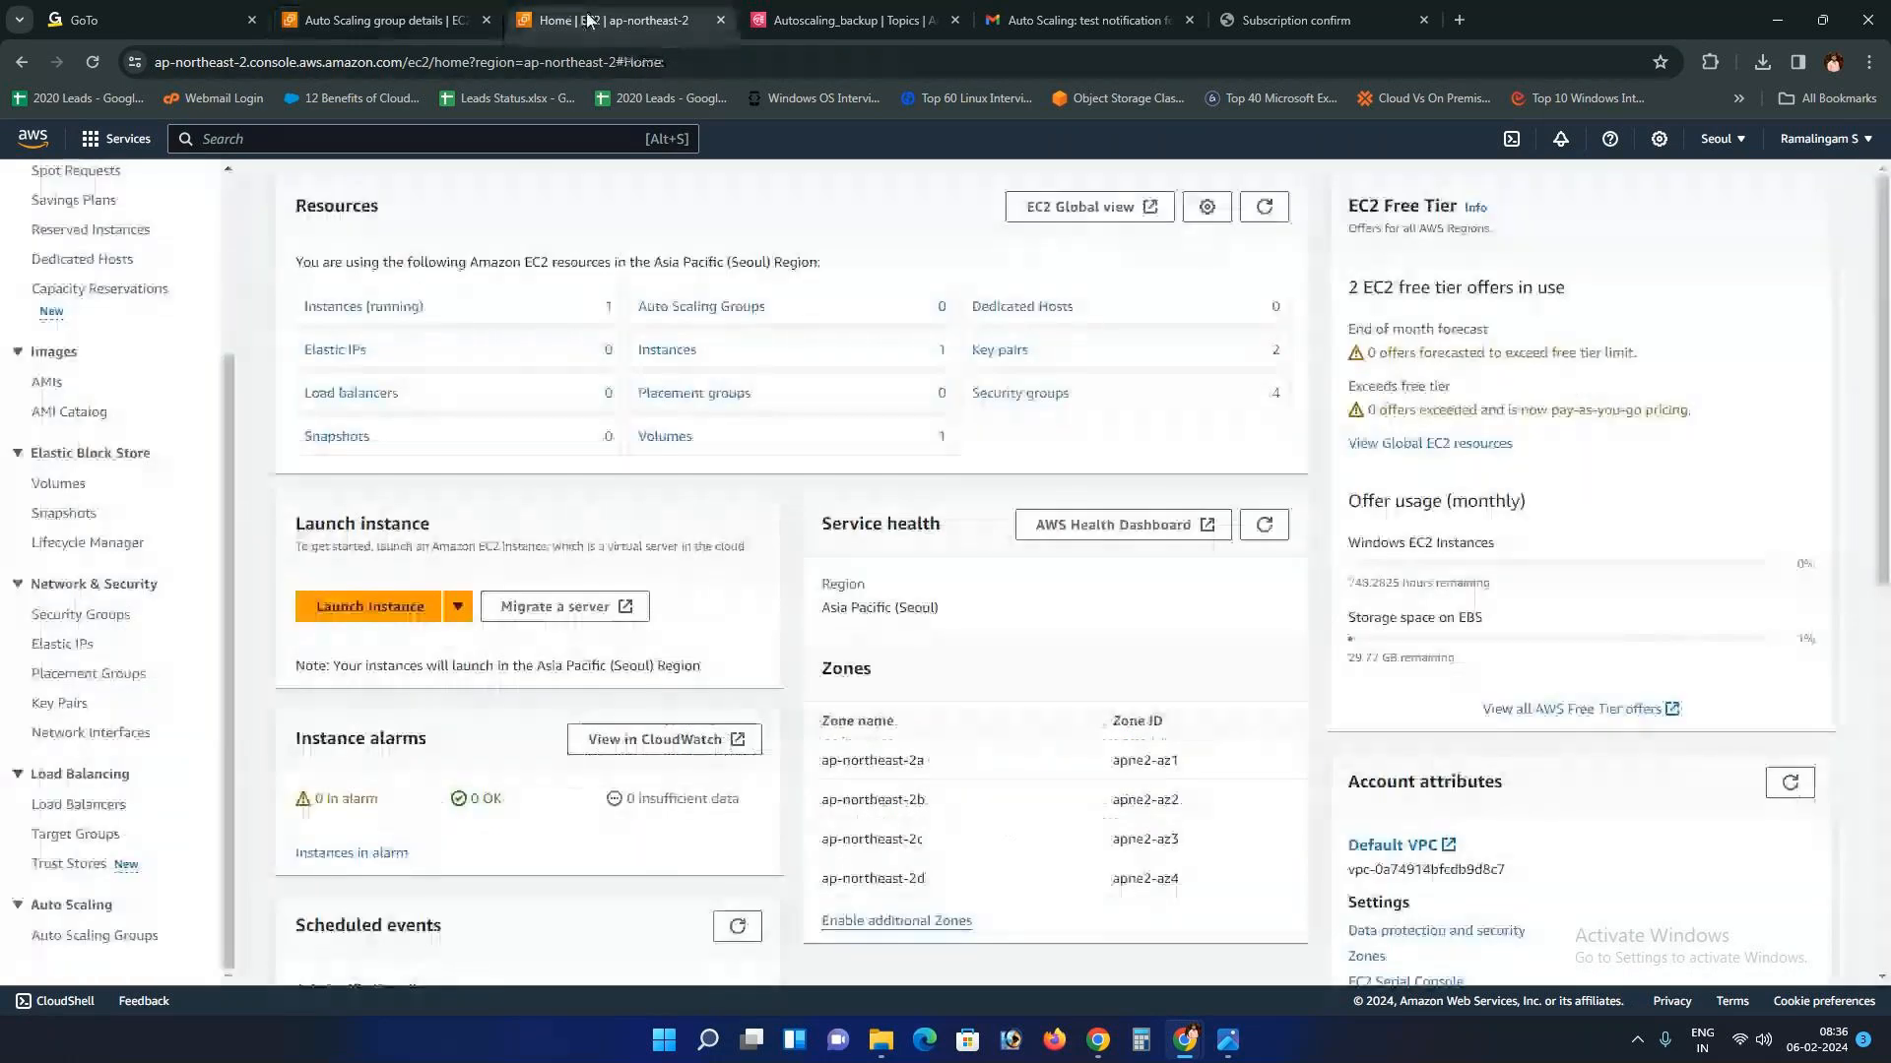
Step: Open the EC2 Instances list and start editing the names of the two unnamed instances
scroll(65, 275, "up", 3)
left_click(63, 325)
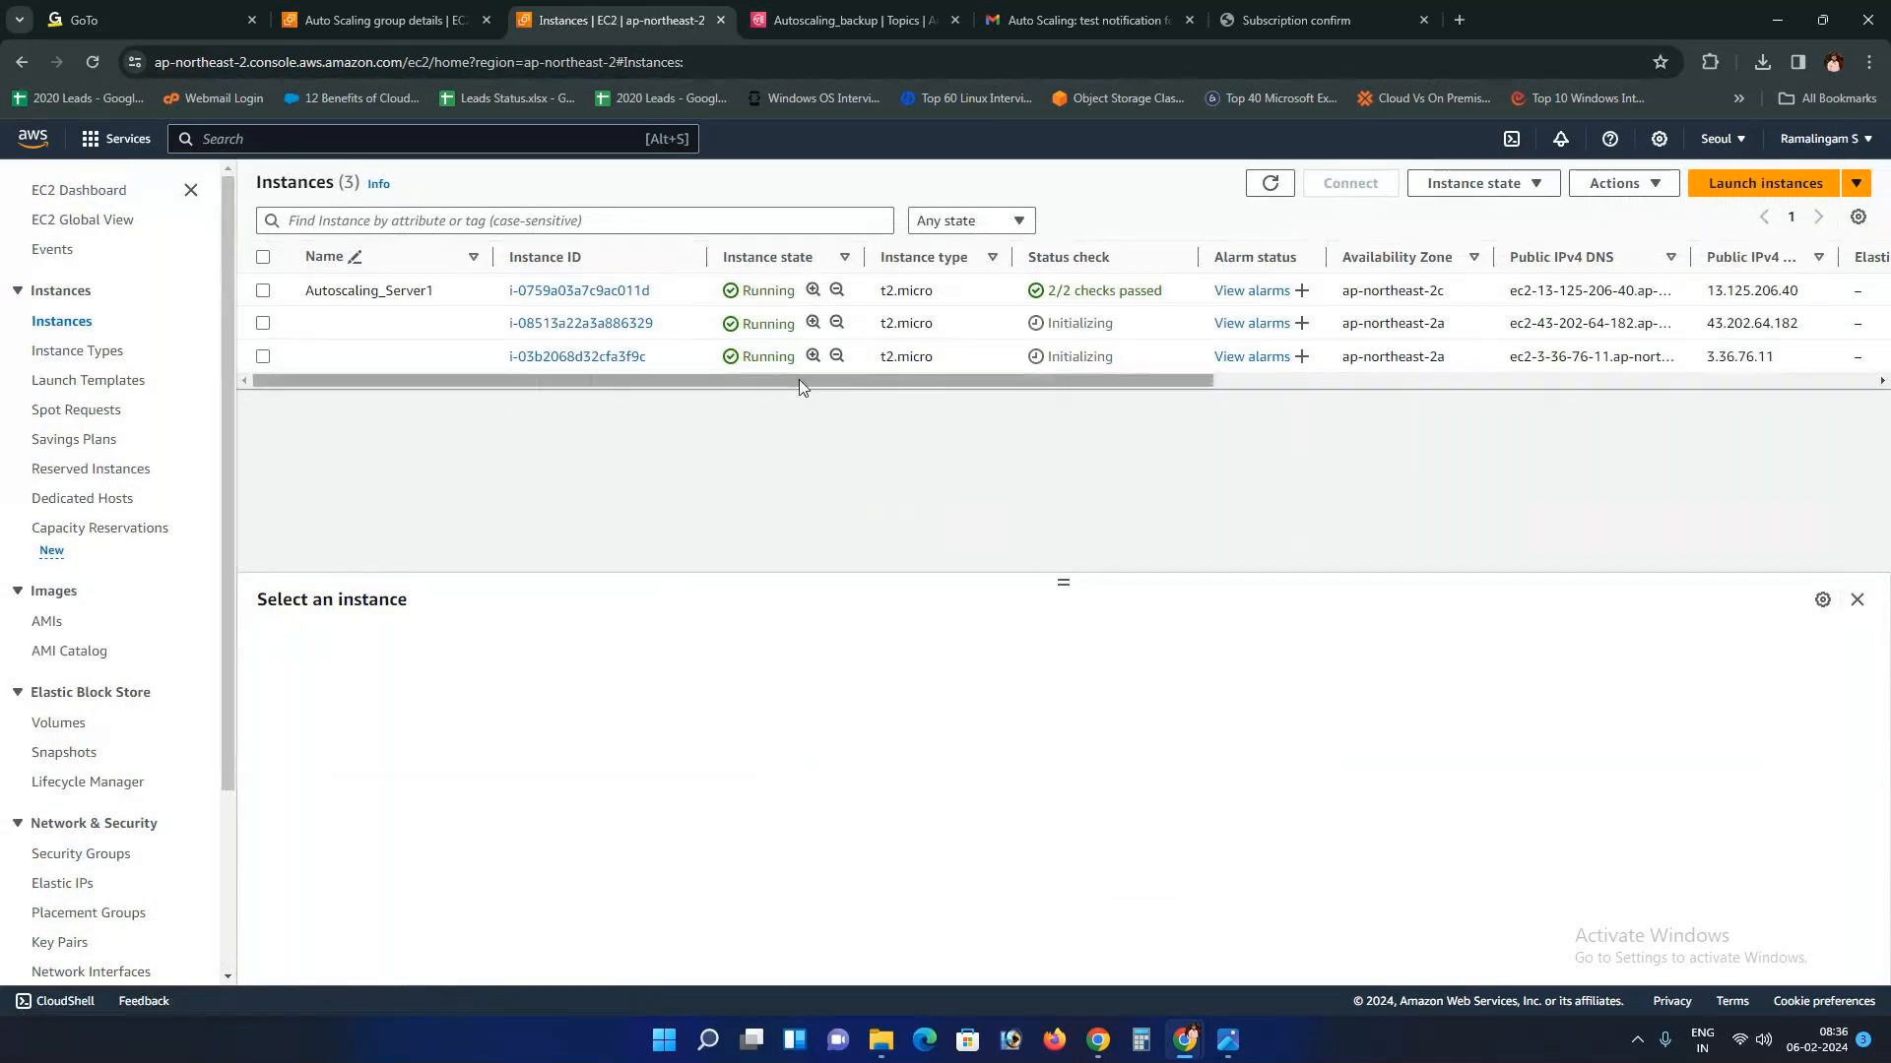
left_click_drag(799, 380, 728, 390)
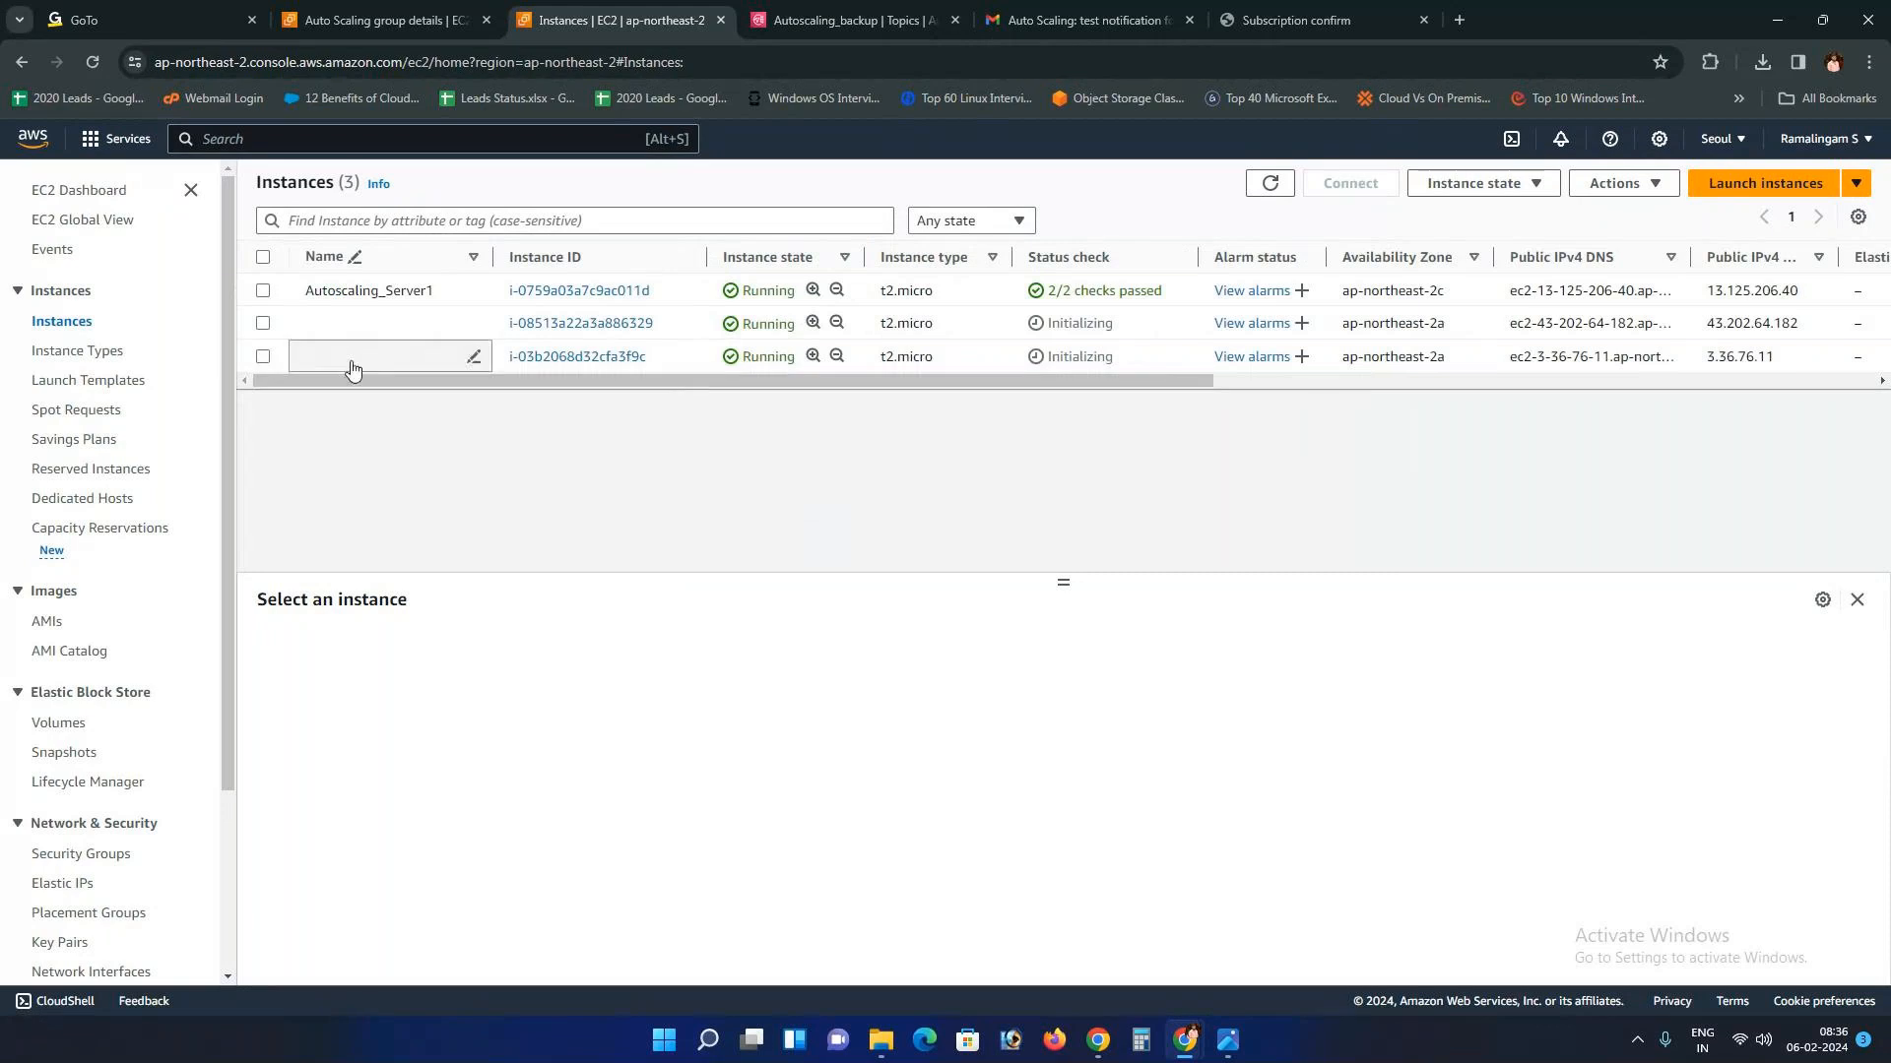
left_click(475, 324)
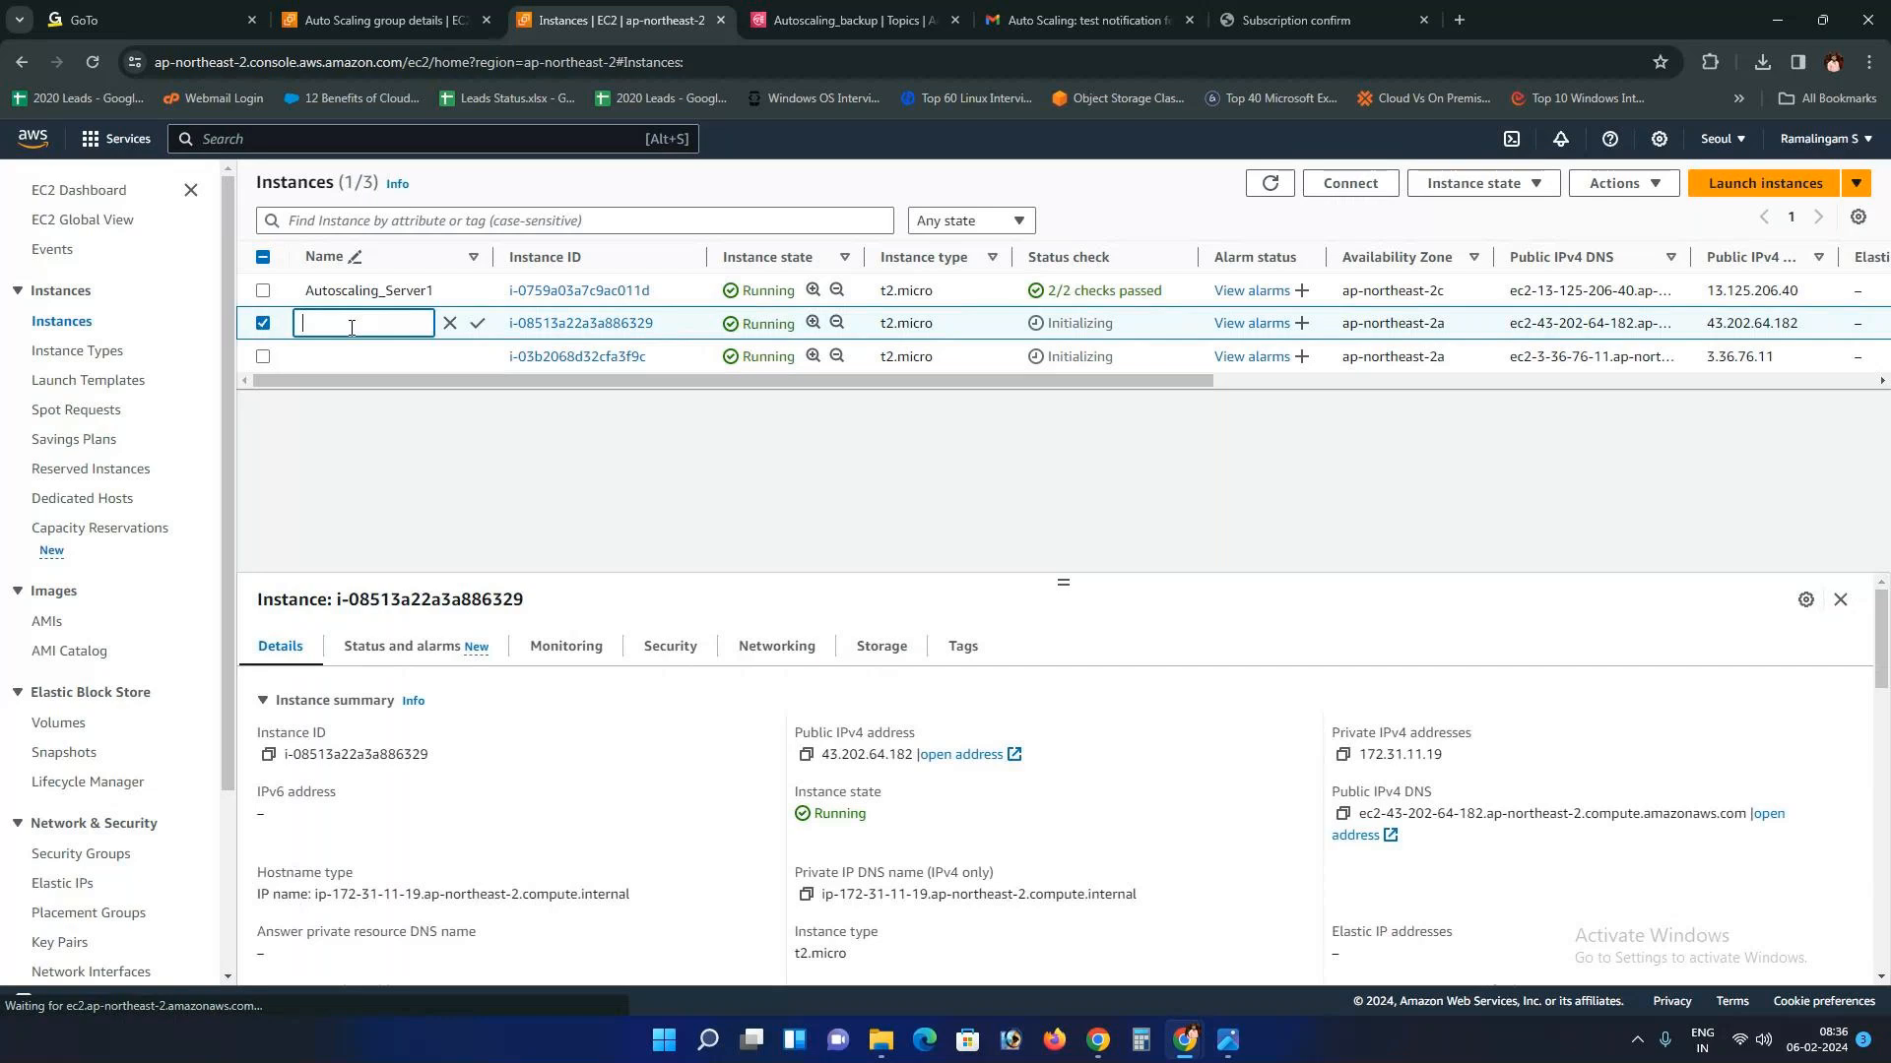
type("SERV")
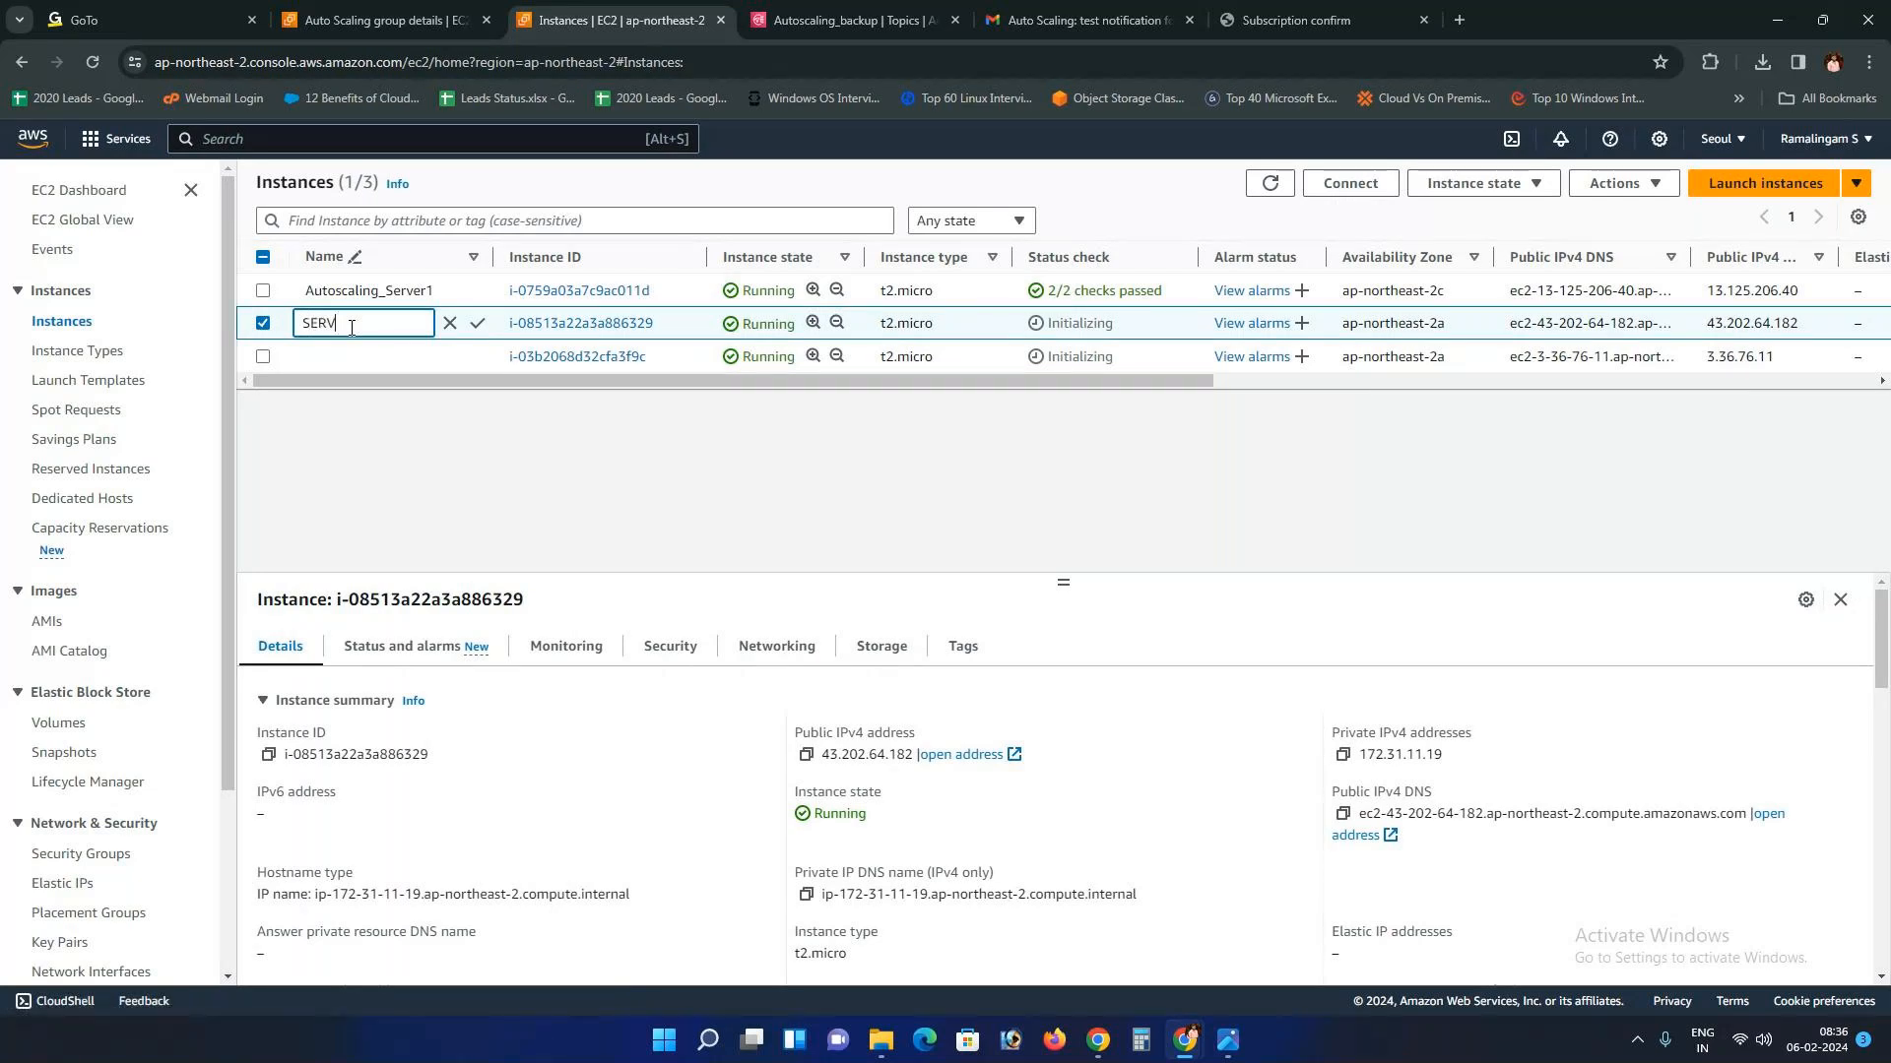
type("ER2")
key("BackSpace")
type("1")
left_click(343, 365)
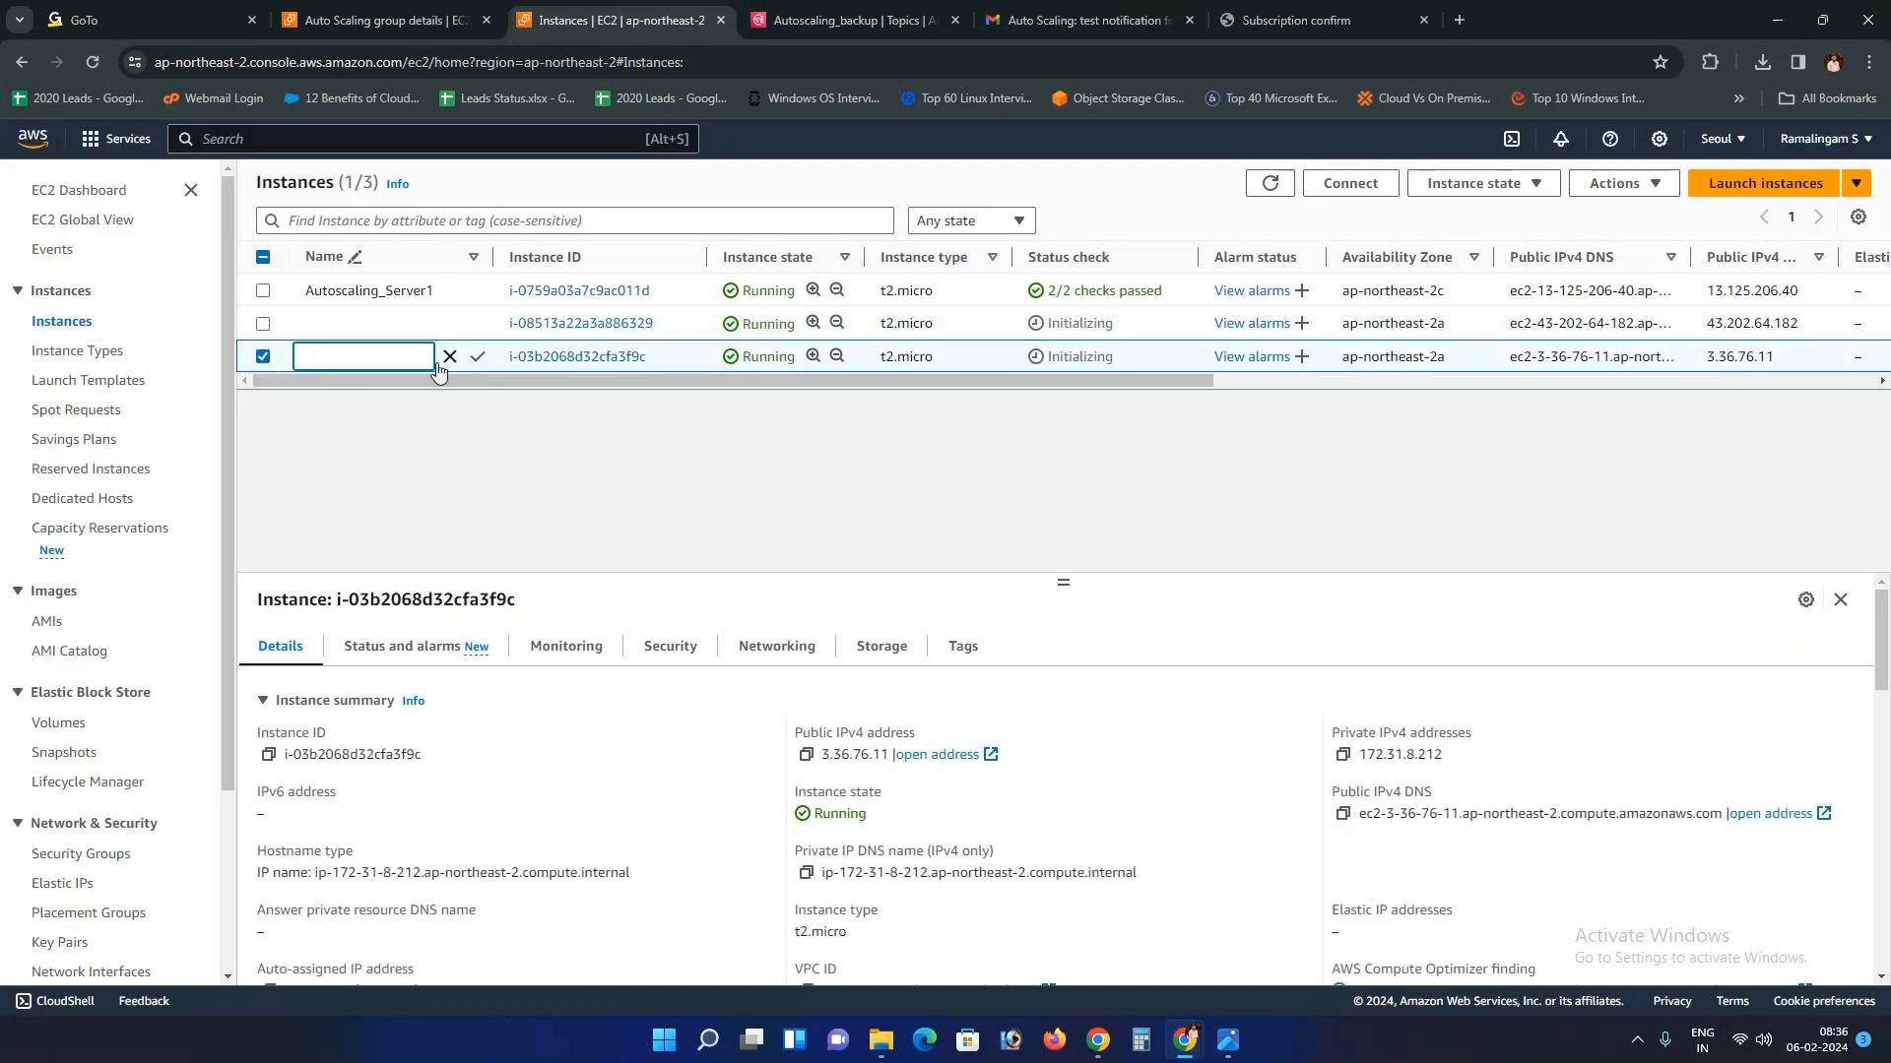
left_click(450, 357)
left_click(339, 356)
type("Server1")
key("Return")
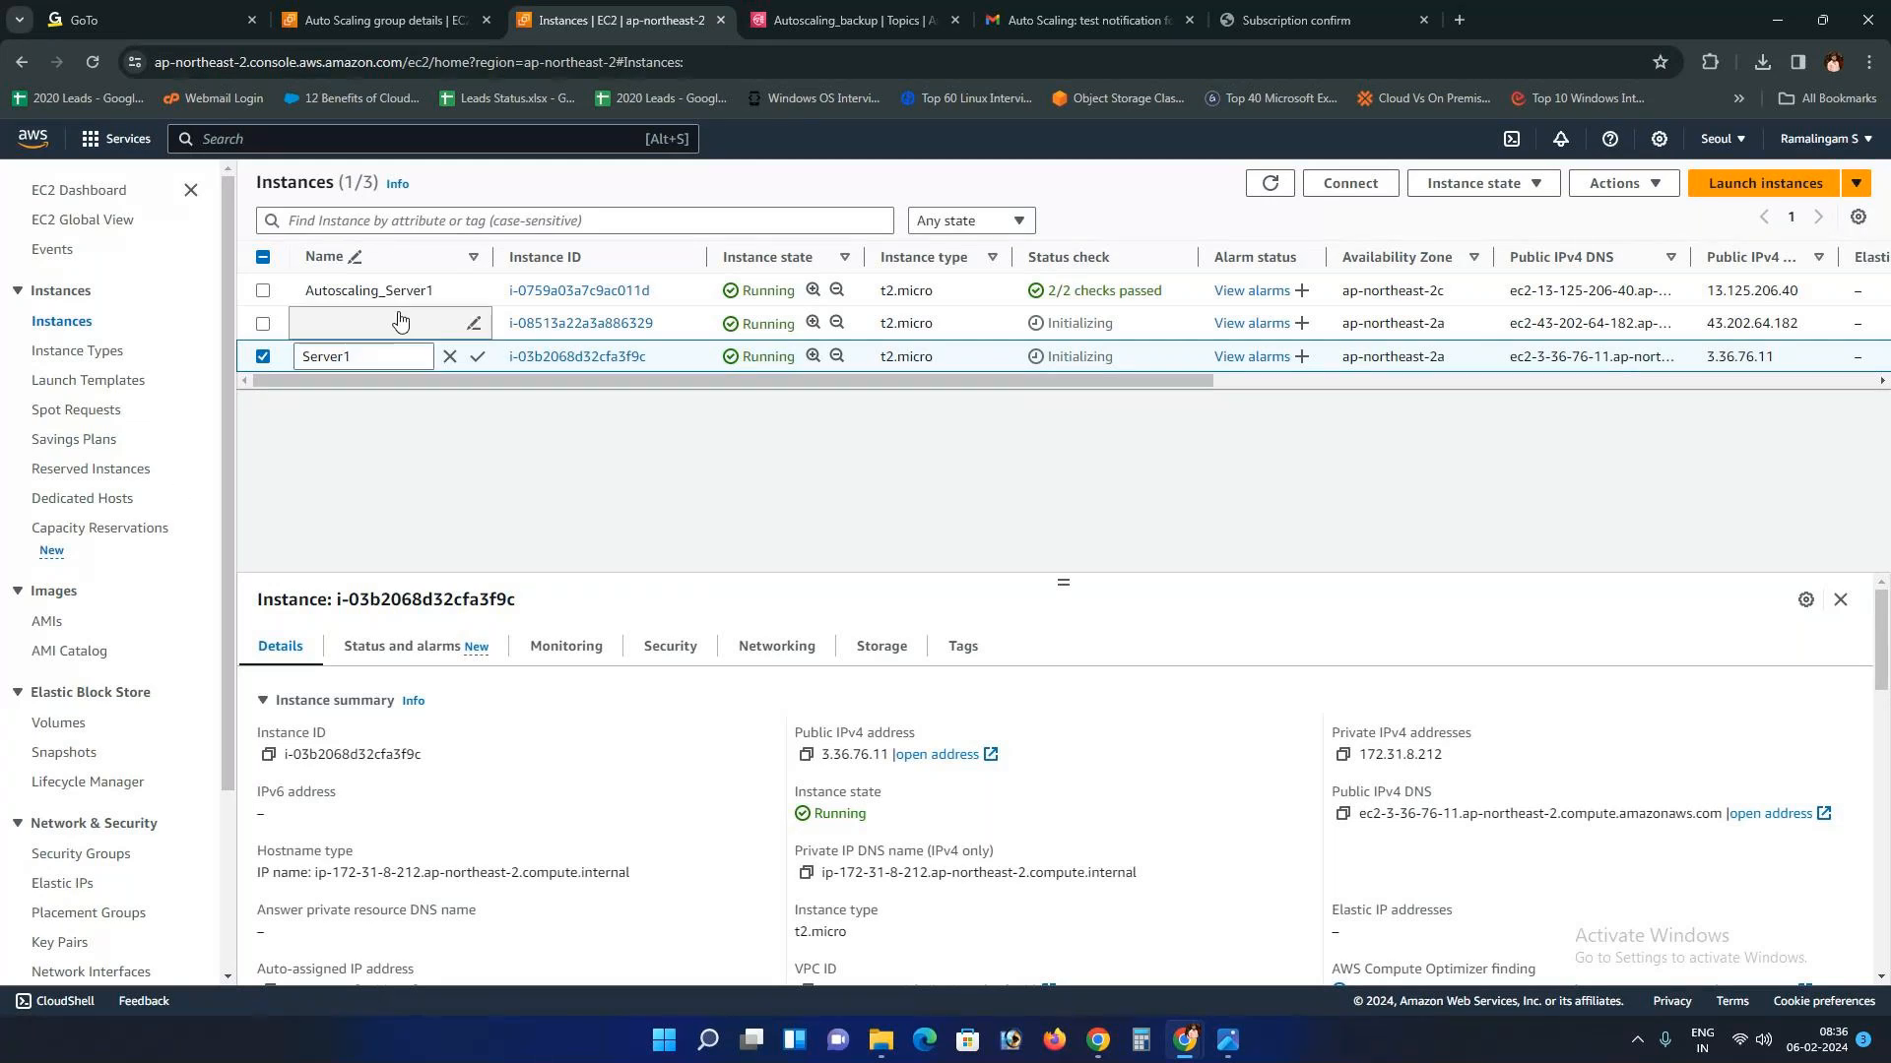
Step: Save the names Server1 and Server2 on the two new auto-scaled instances
left_click(434, 323)
left_click(360, 358)
type("Server1")
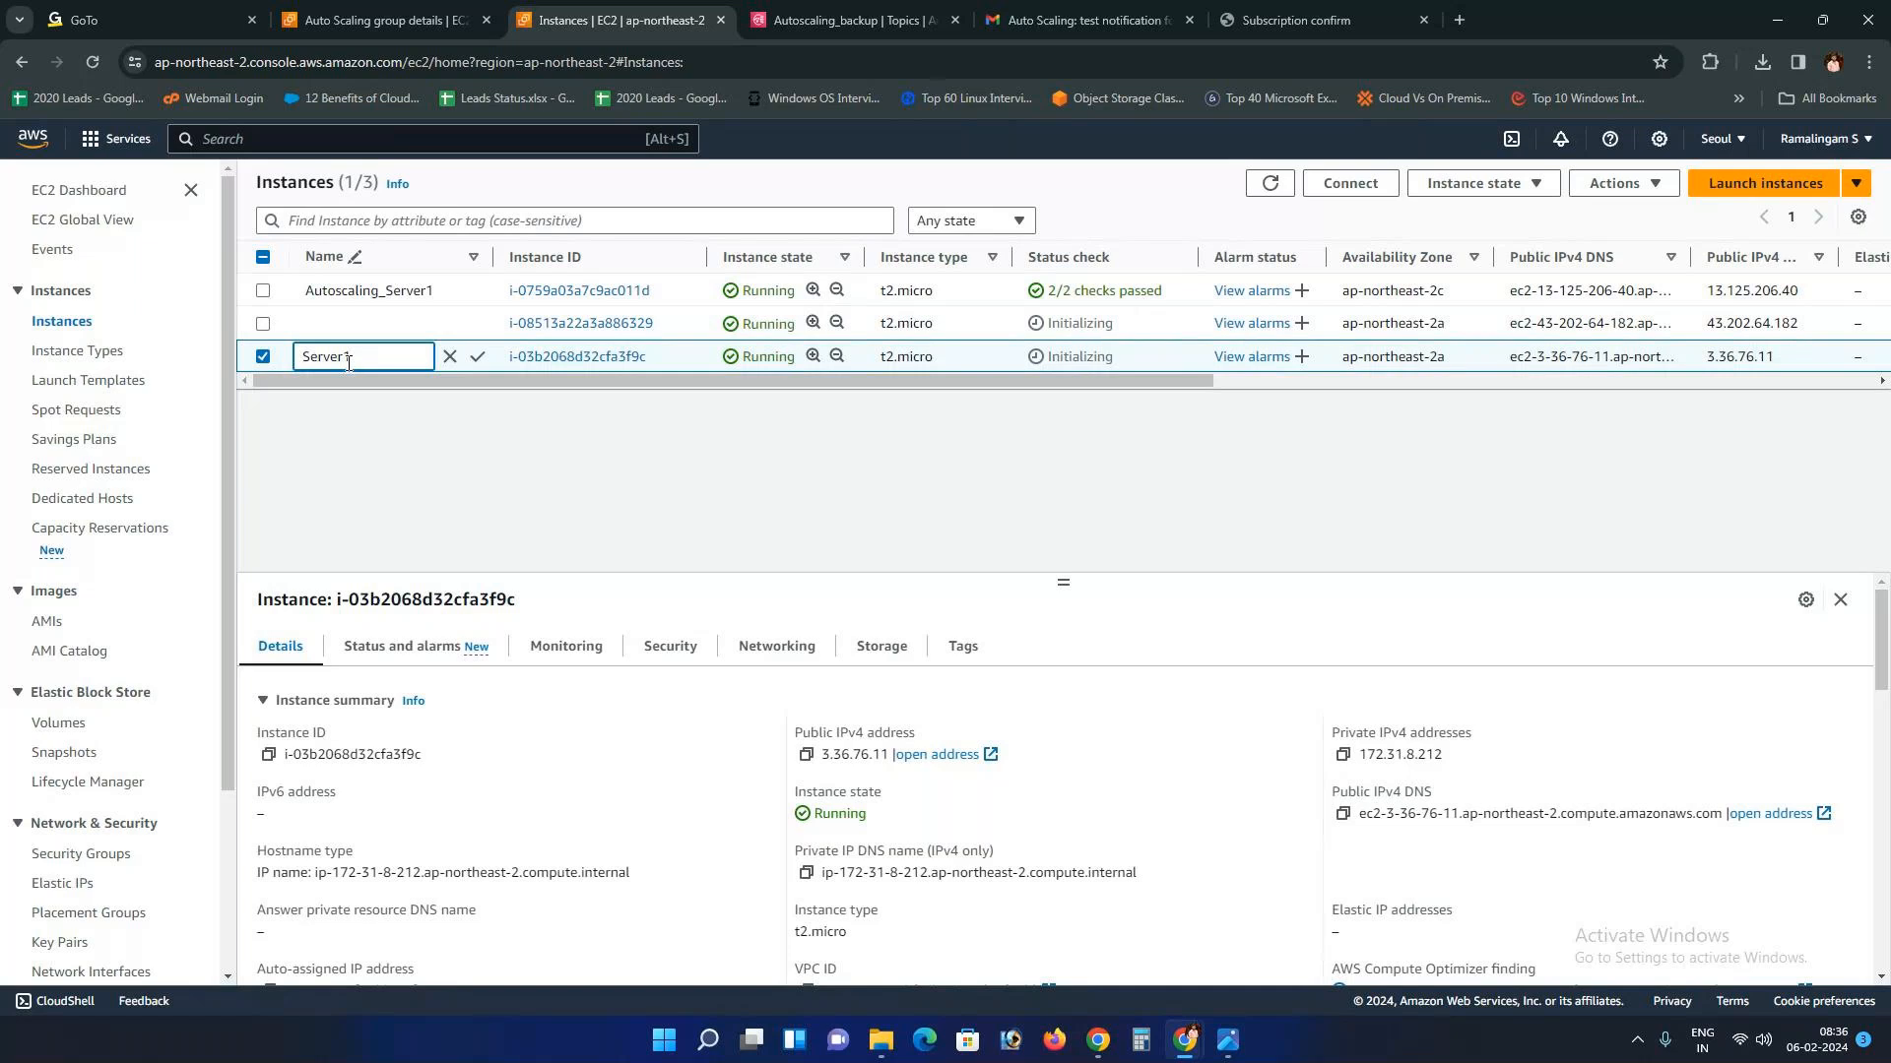
left_click(478, 356)
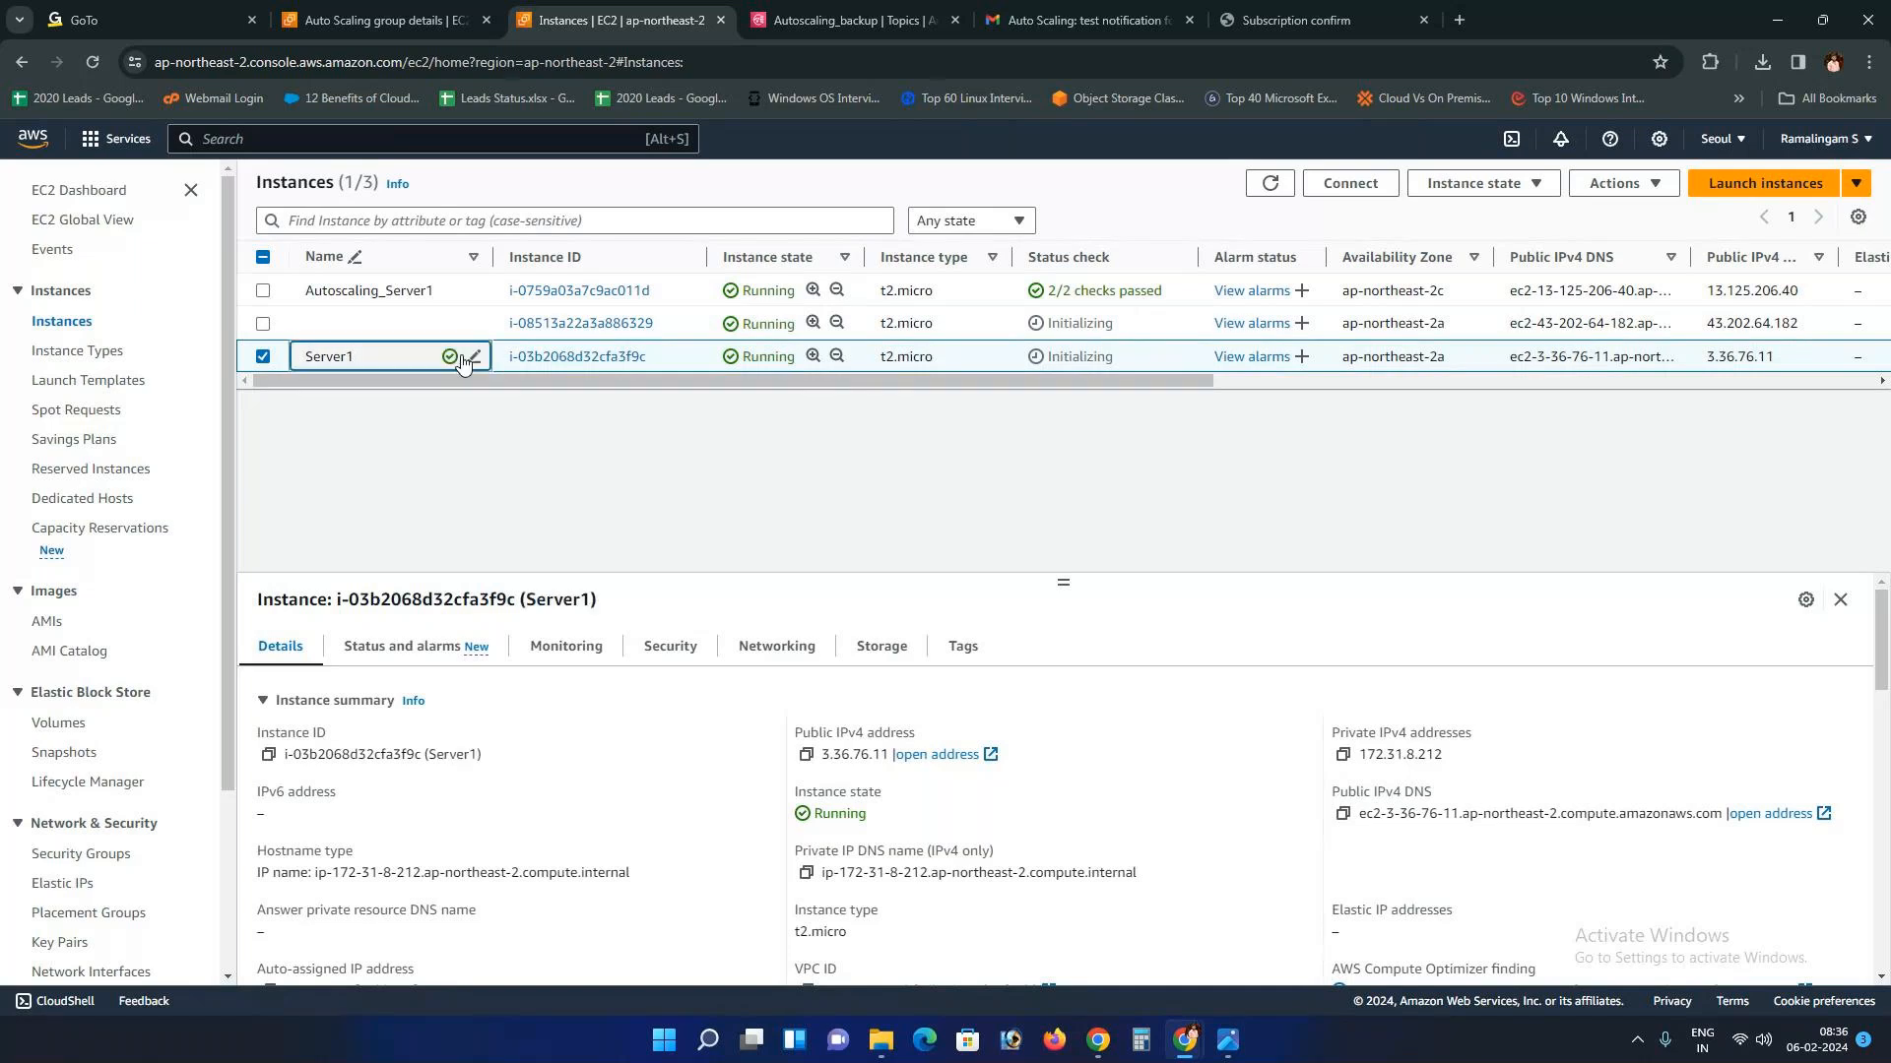
left_click(365, 333)
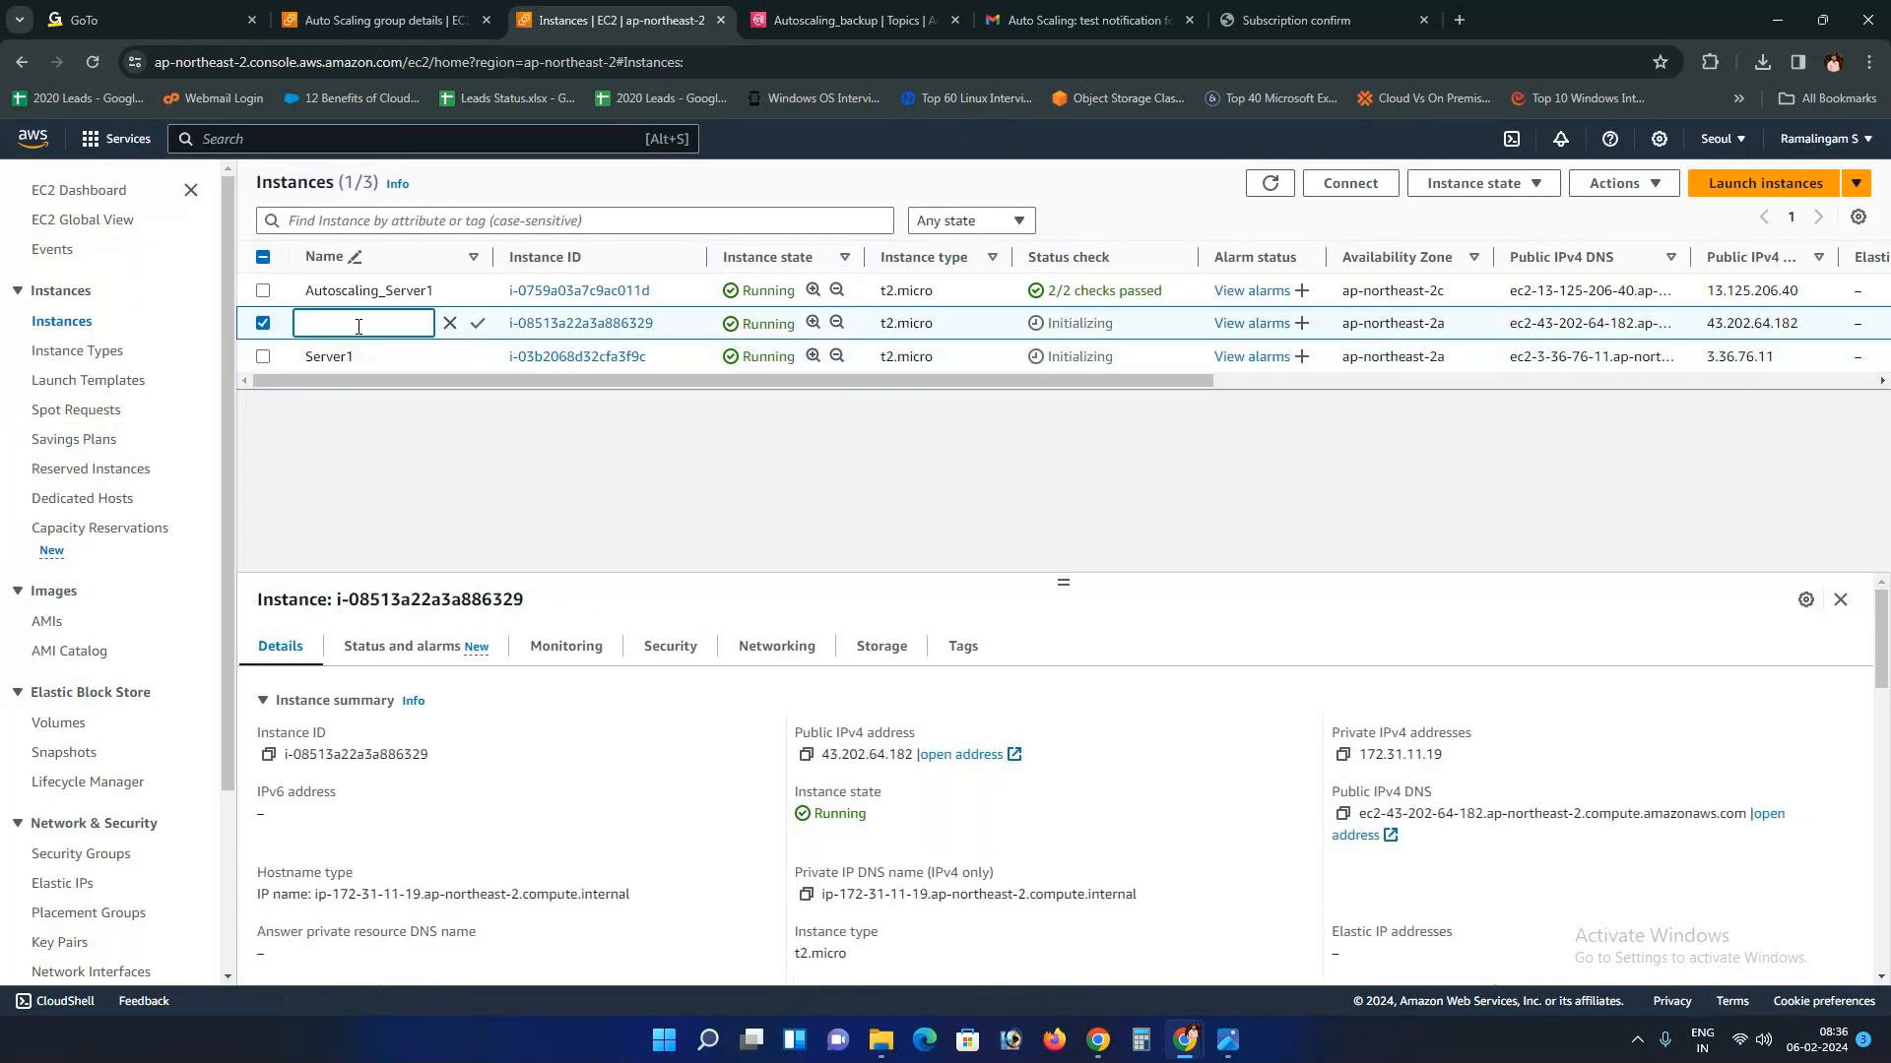
type("Server2")
left_click(477, 335)
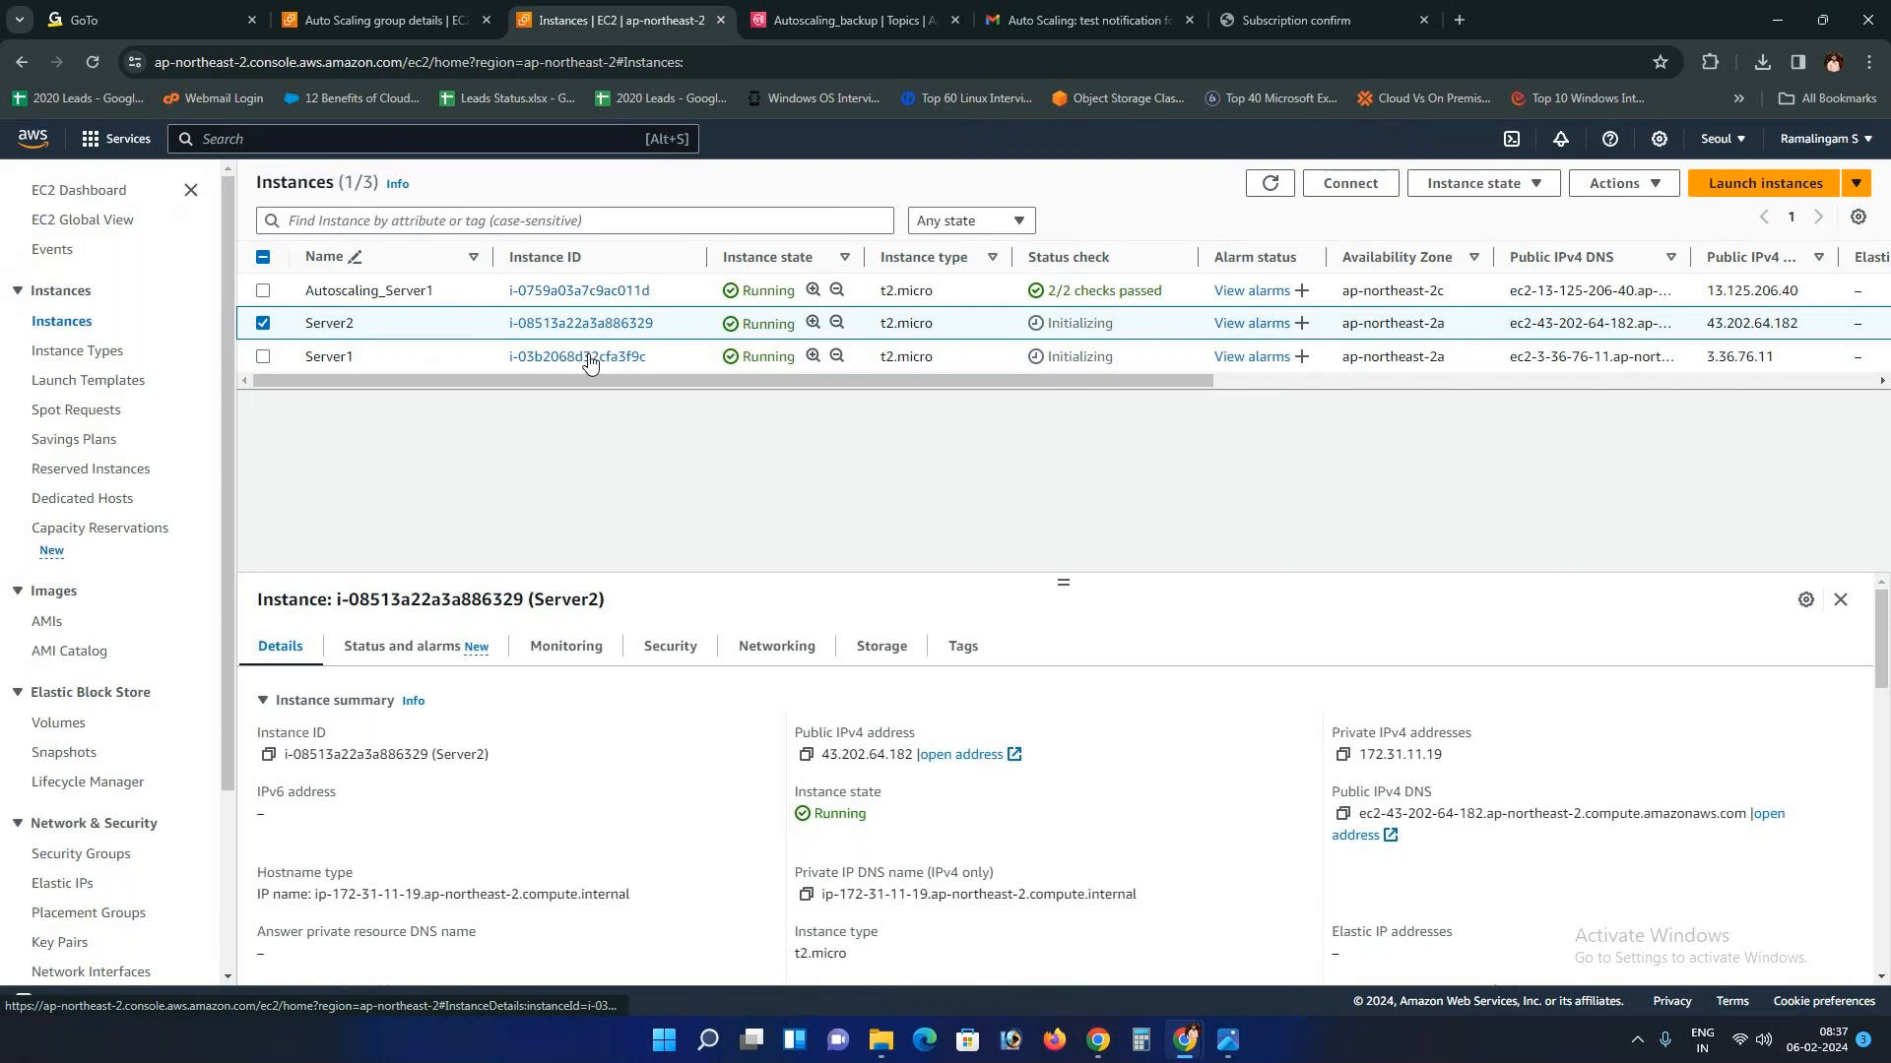
left_click(263, 324)
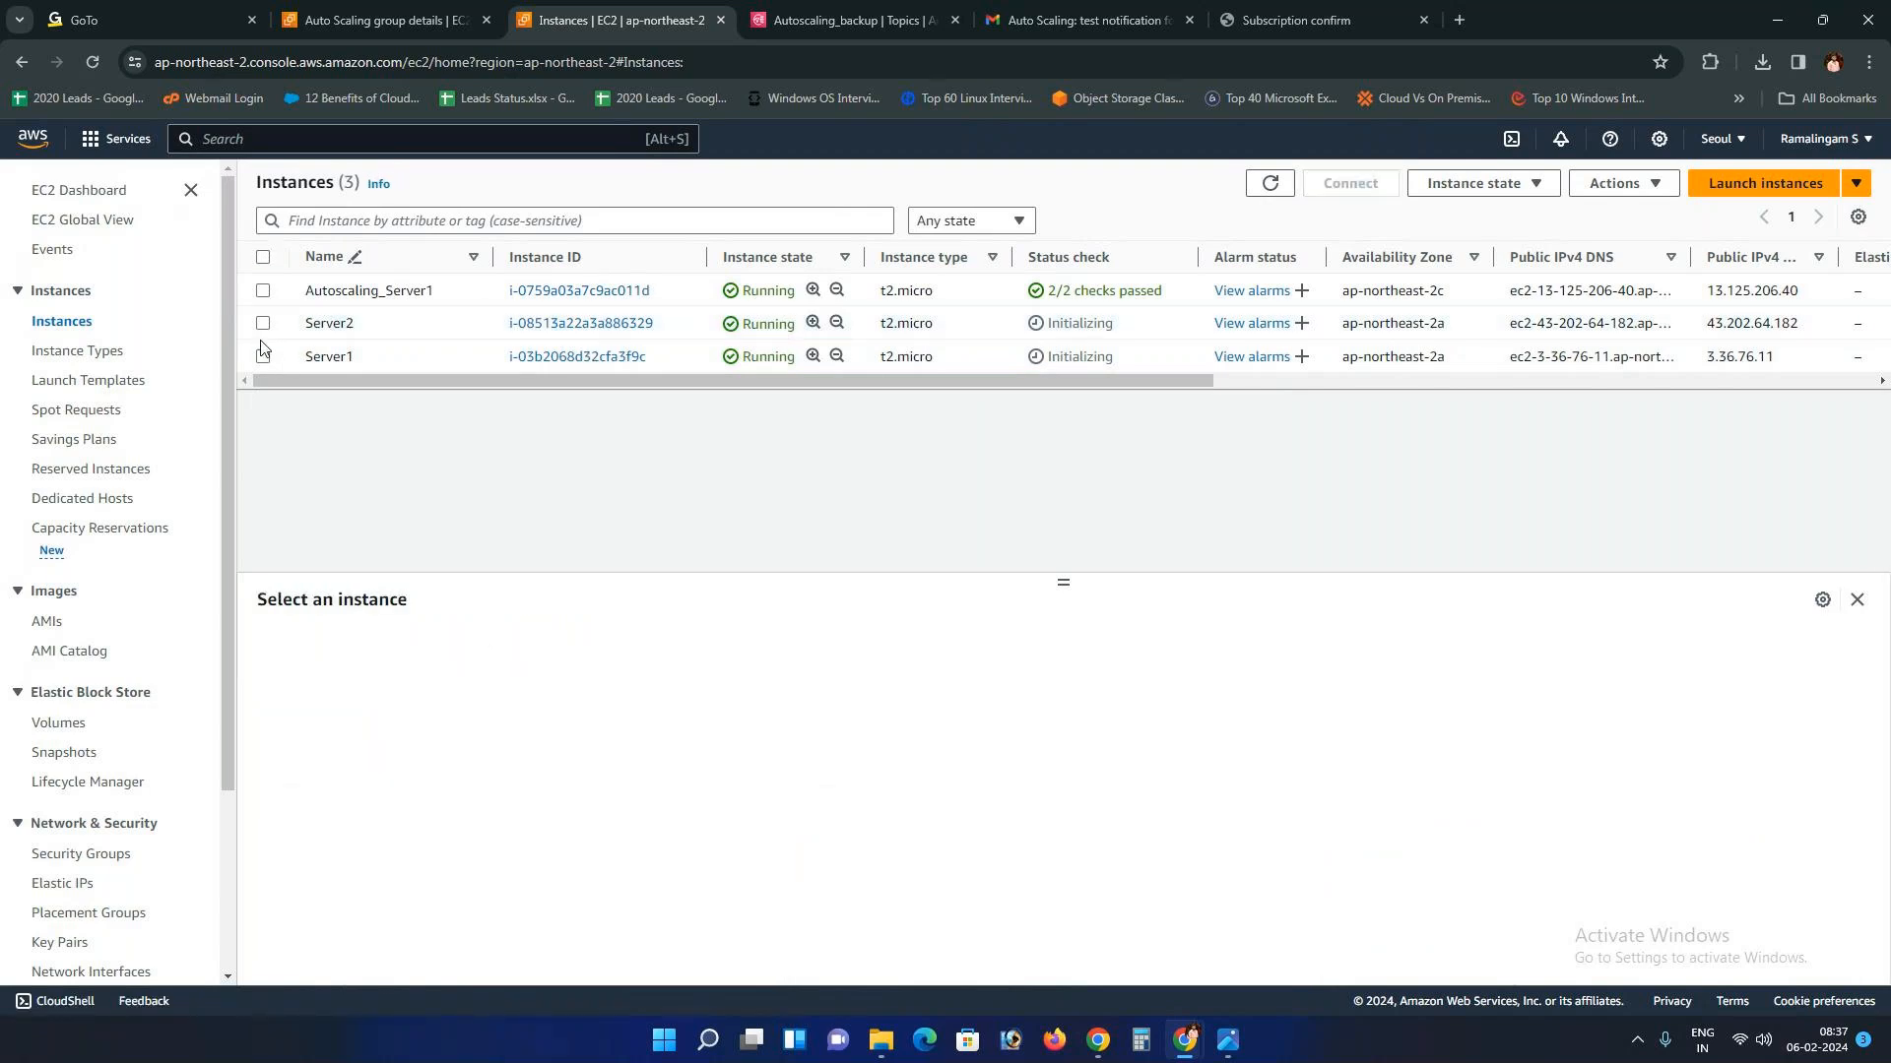
Step: Select Server1 and refresh the Instances table to update the status checks
left_click(263, 356)
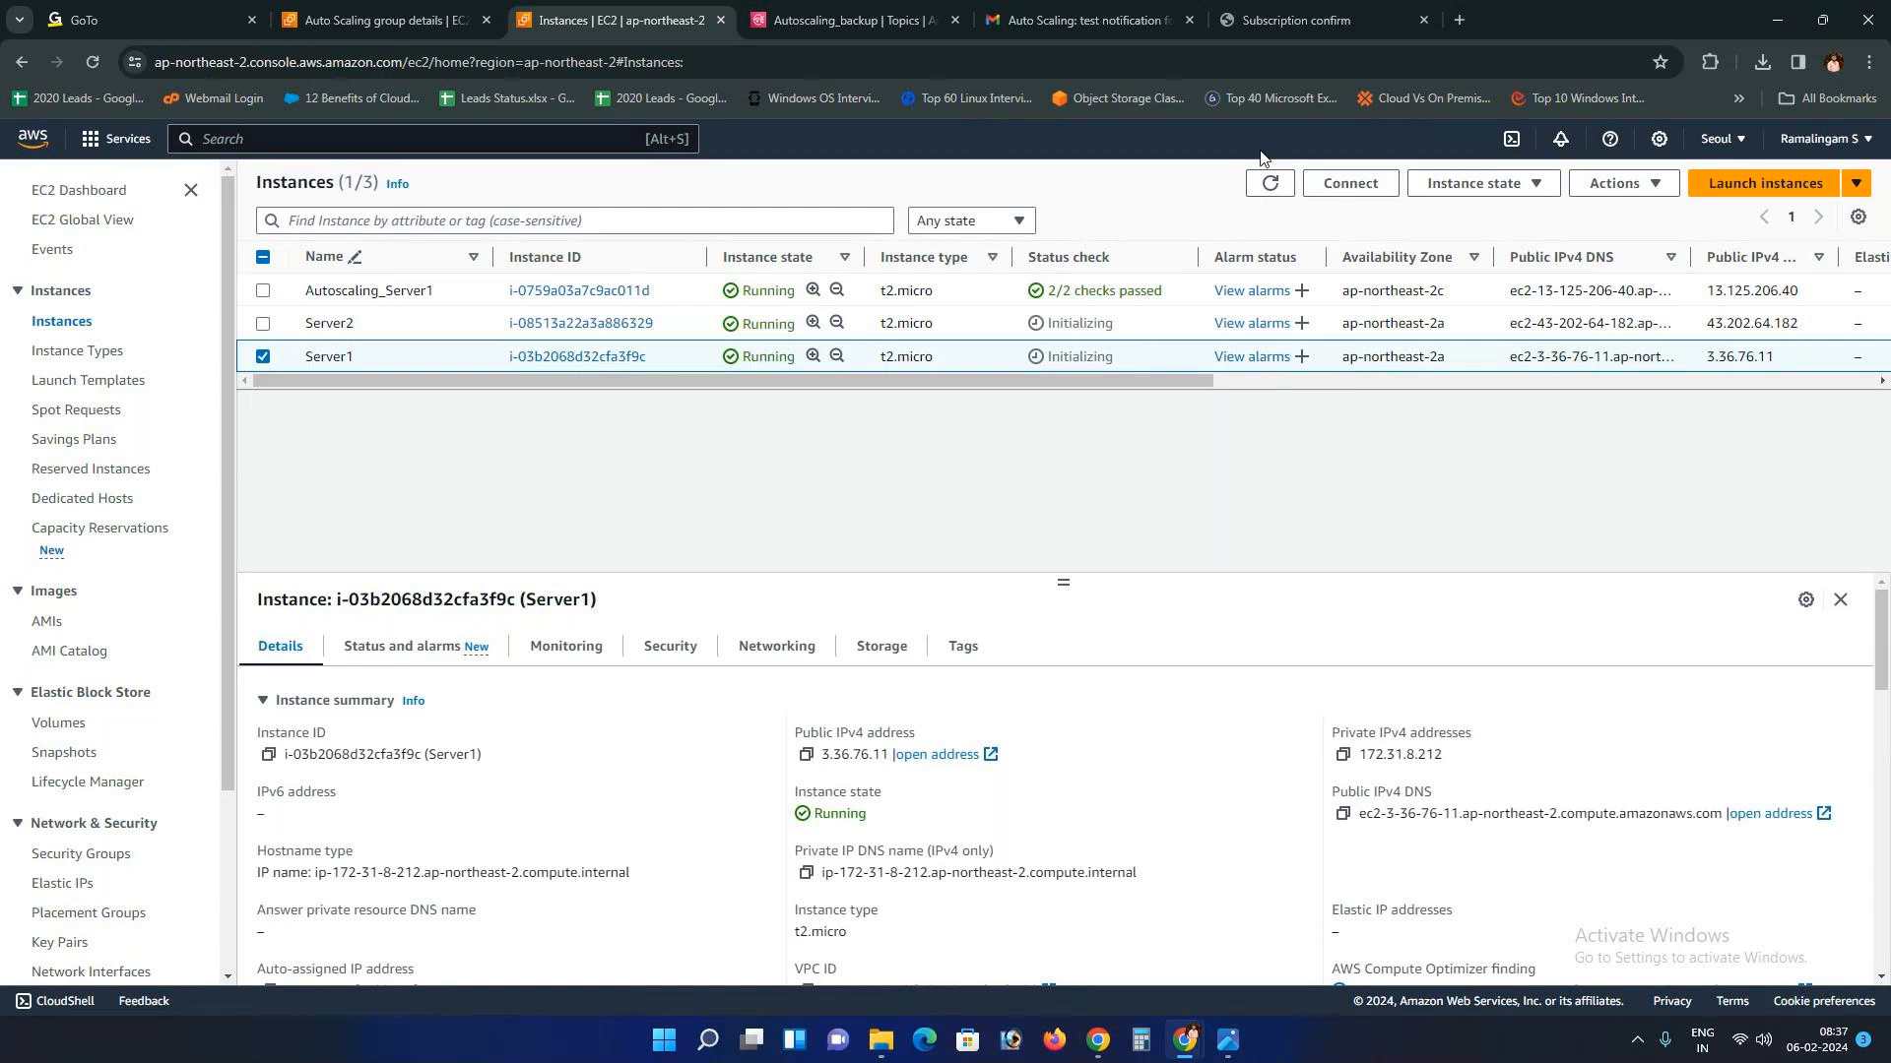
left_click(1269, 184)
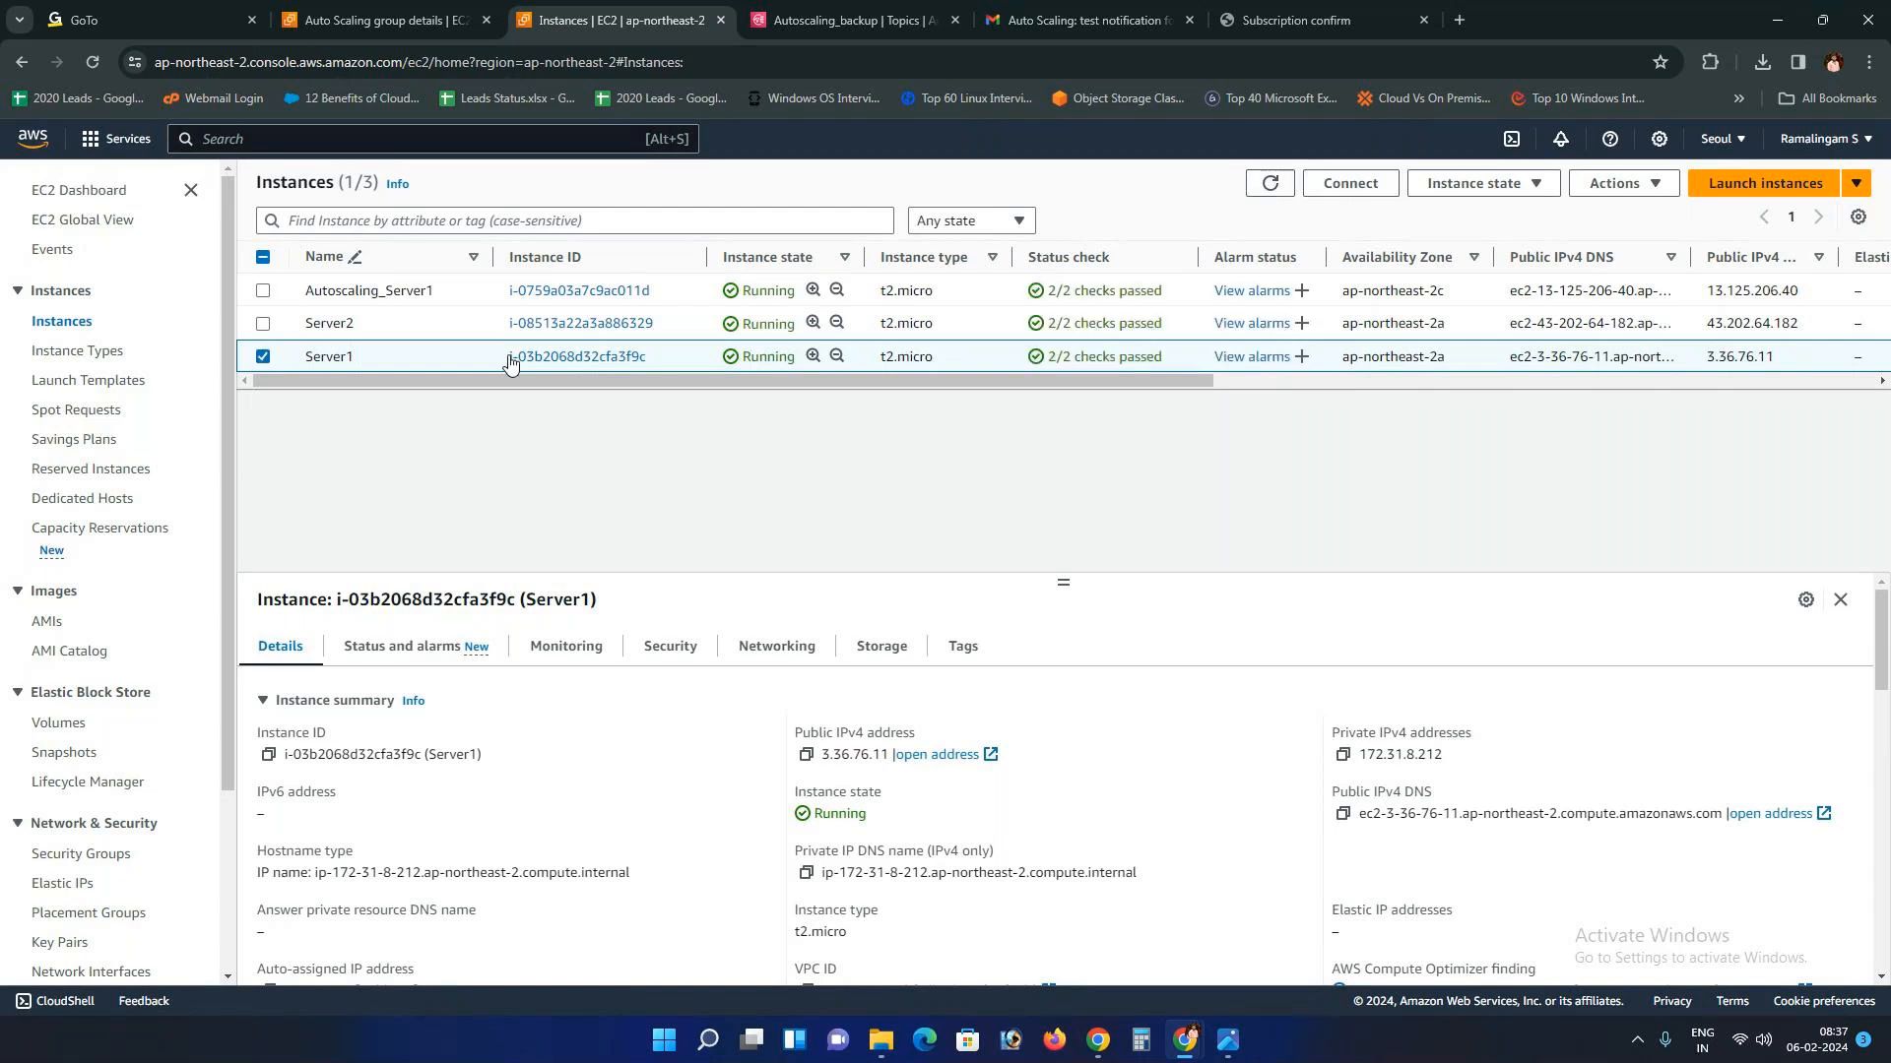
Step: Open the 'Auto Scaling: launch for group ASG' email and highlight its Service, Event, group name, instance ID and status lines
left_click(1050, 10)
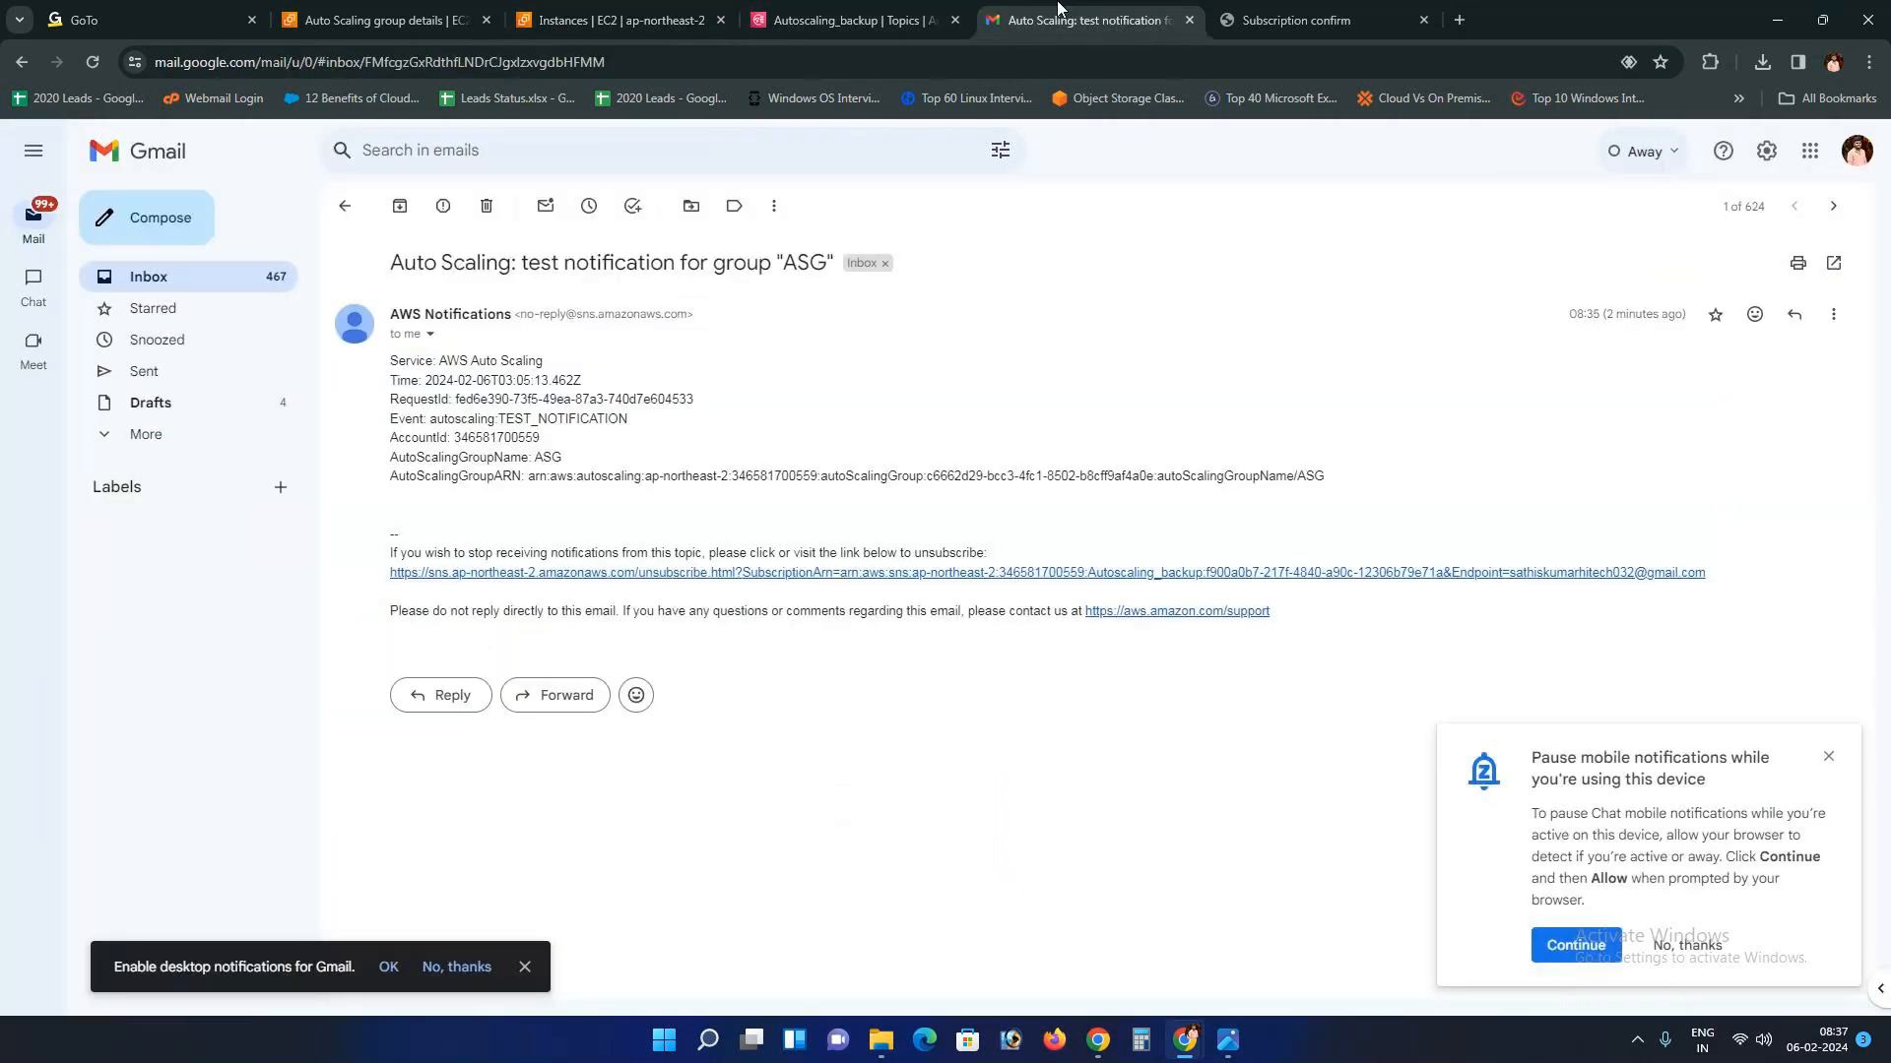
left_click(346, 208)
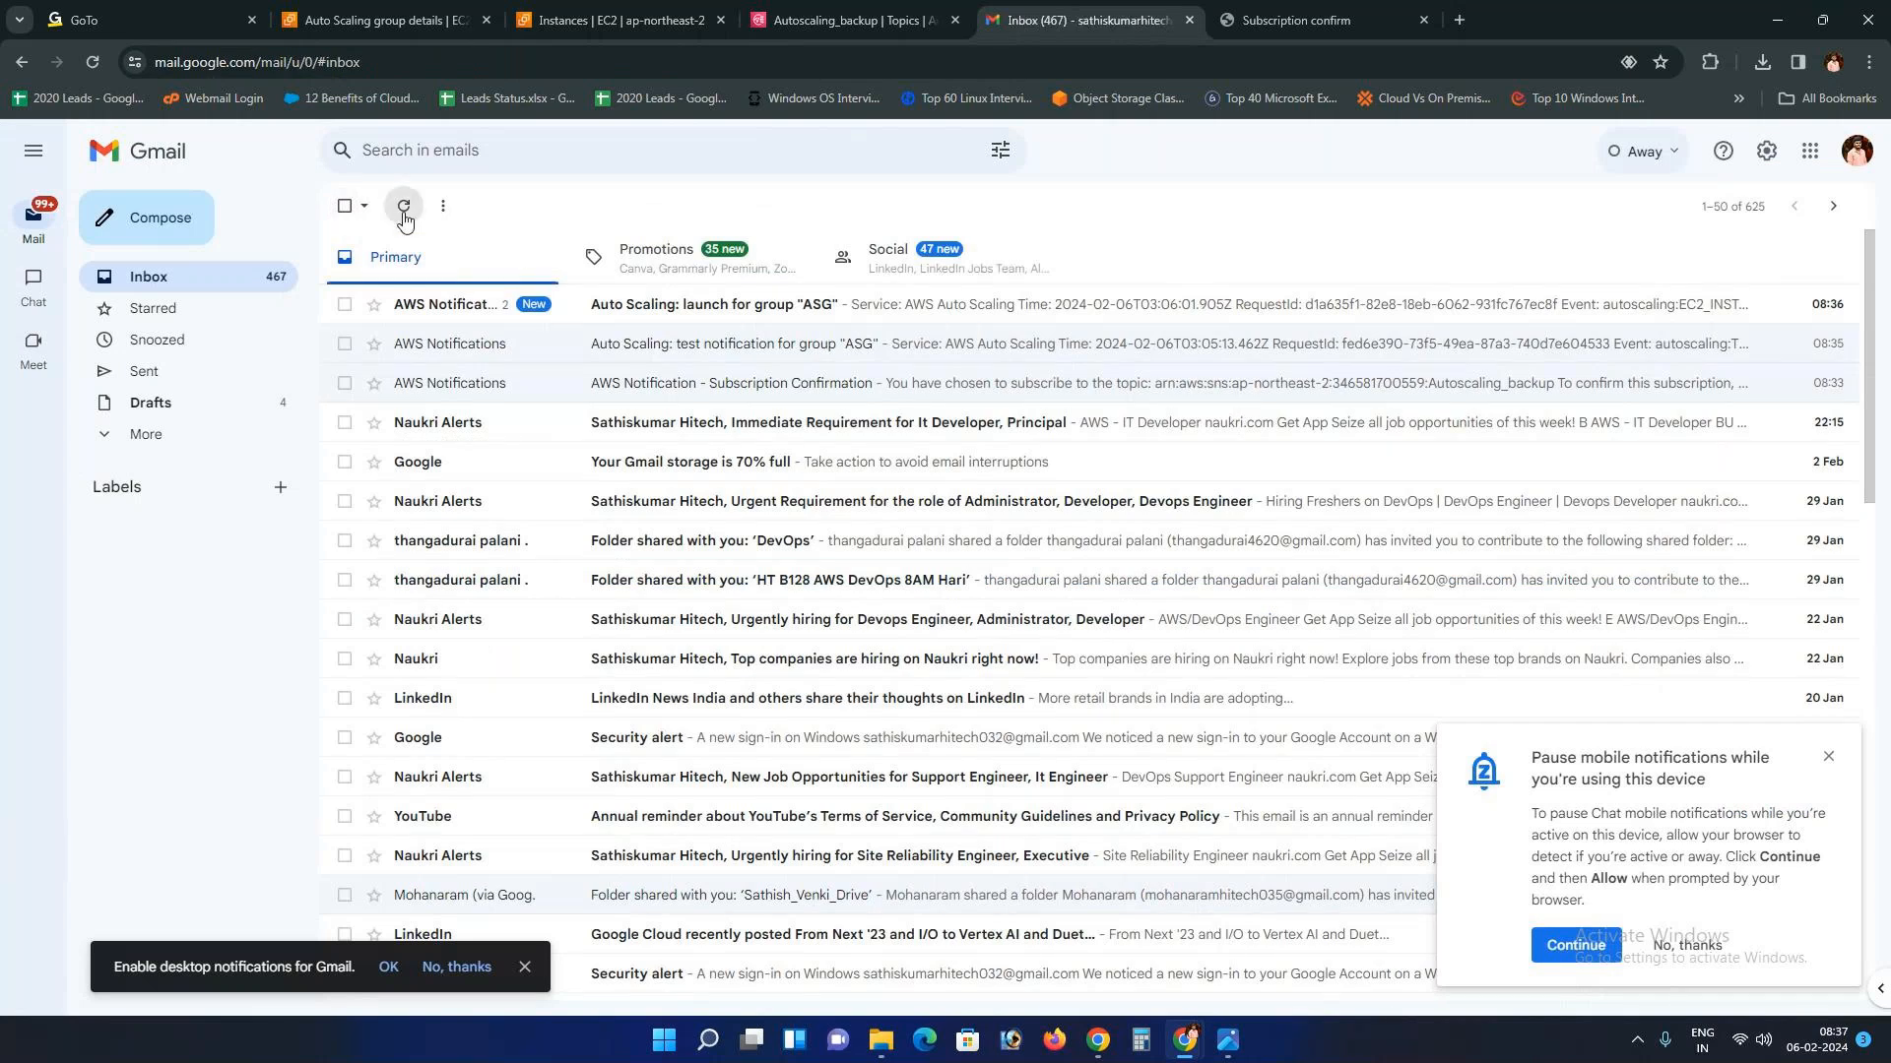
left_click(445, 305)
left_click_drag(391, 361, 526, 365)
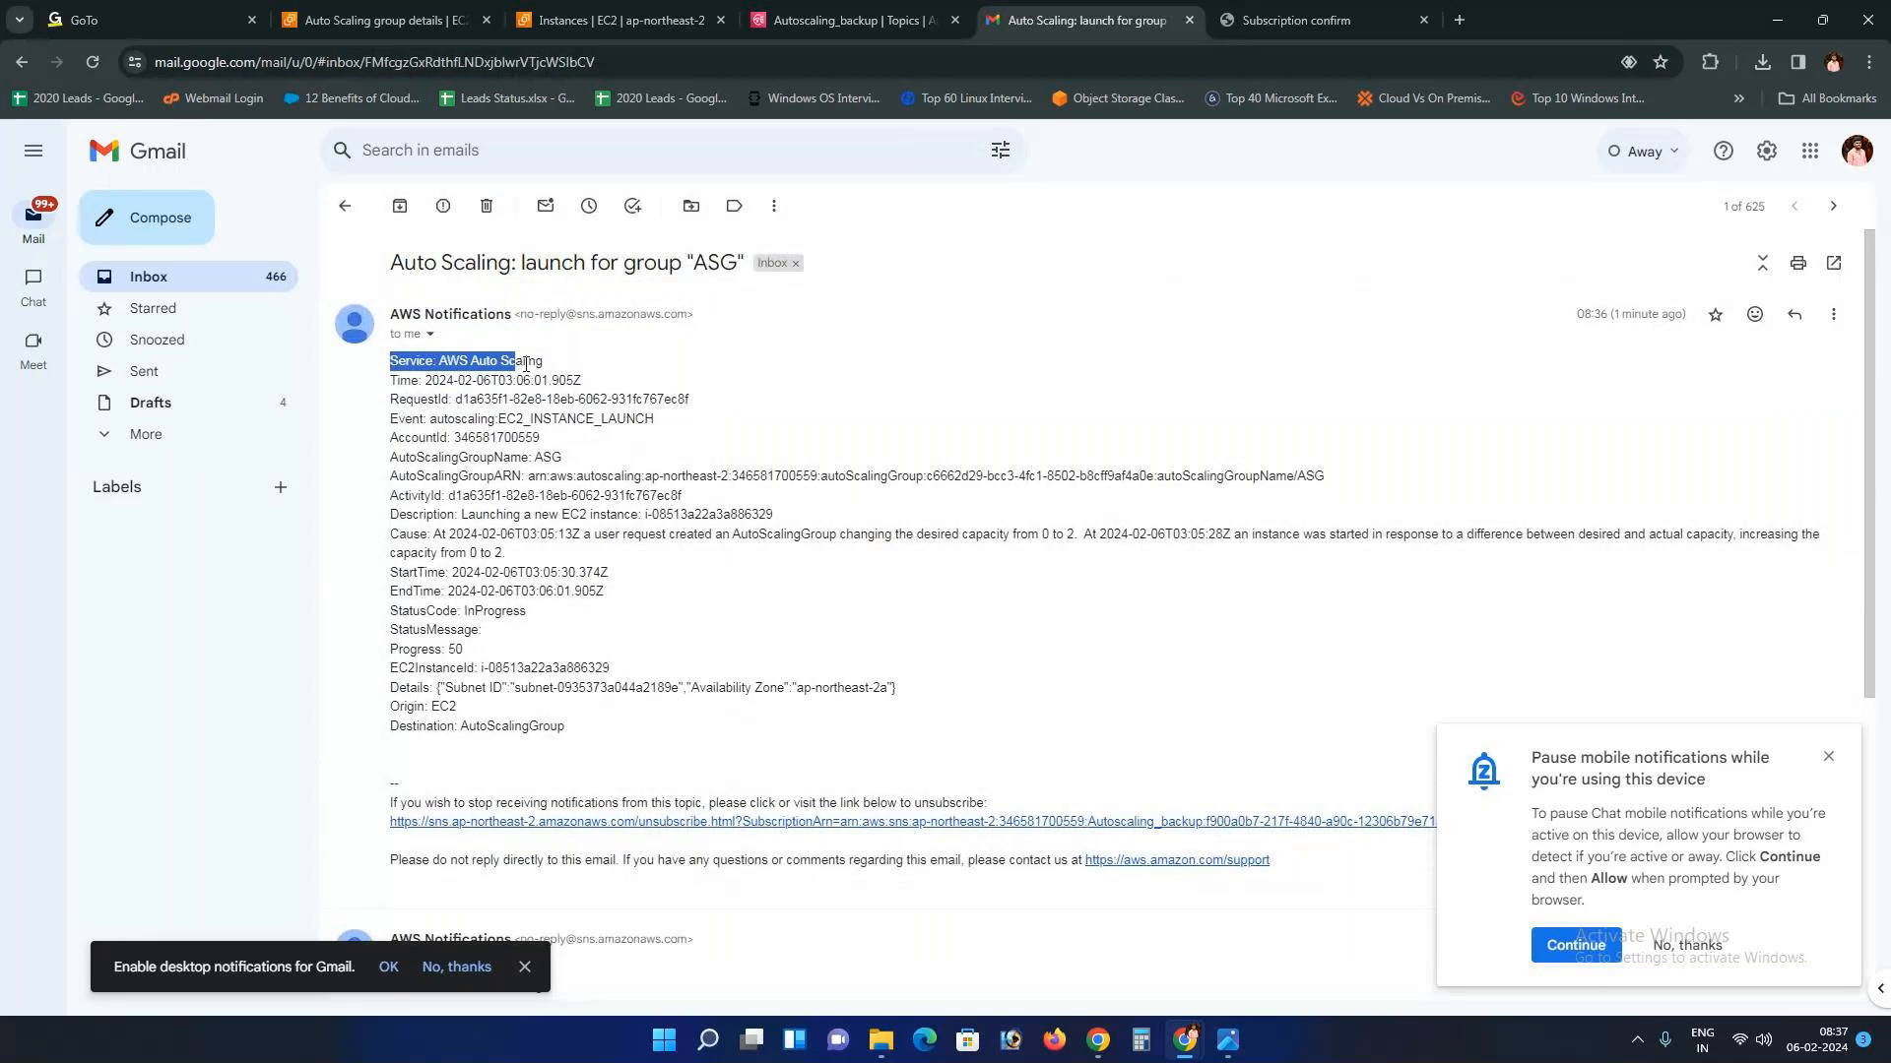
left_click(409, 399)
left_click_drag(391, 418, 567, 424)
left_click(394, 437)
left_click_drag(394, 437, 576, 476)
left_click(417, 494)
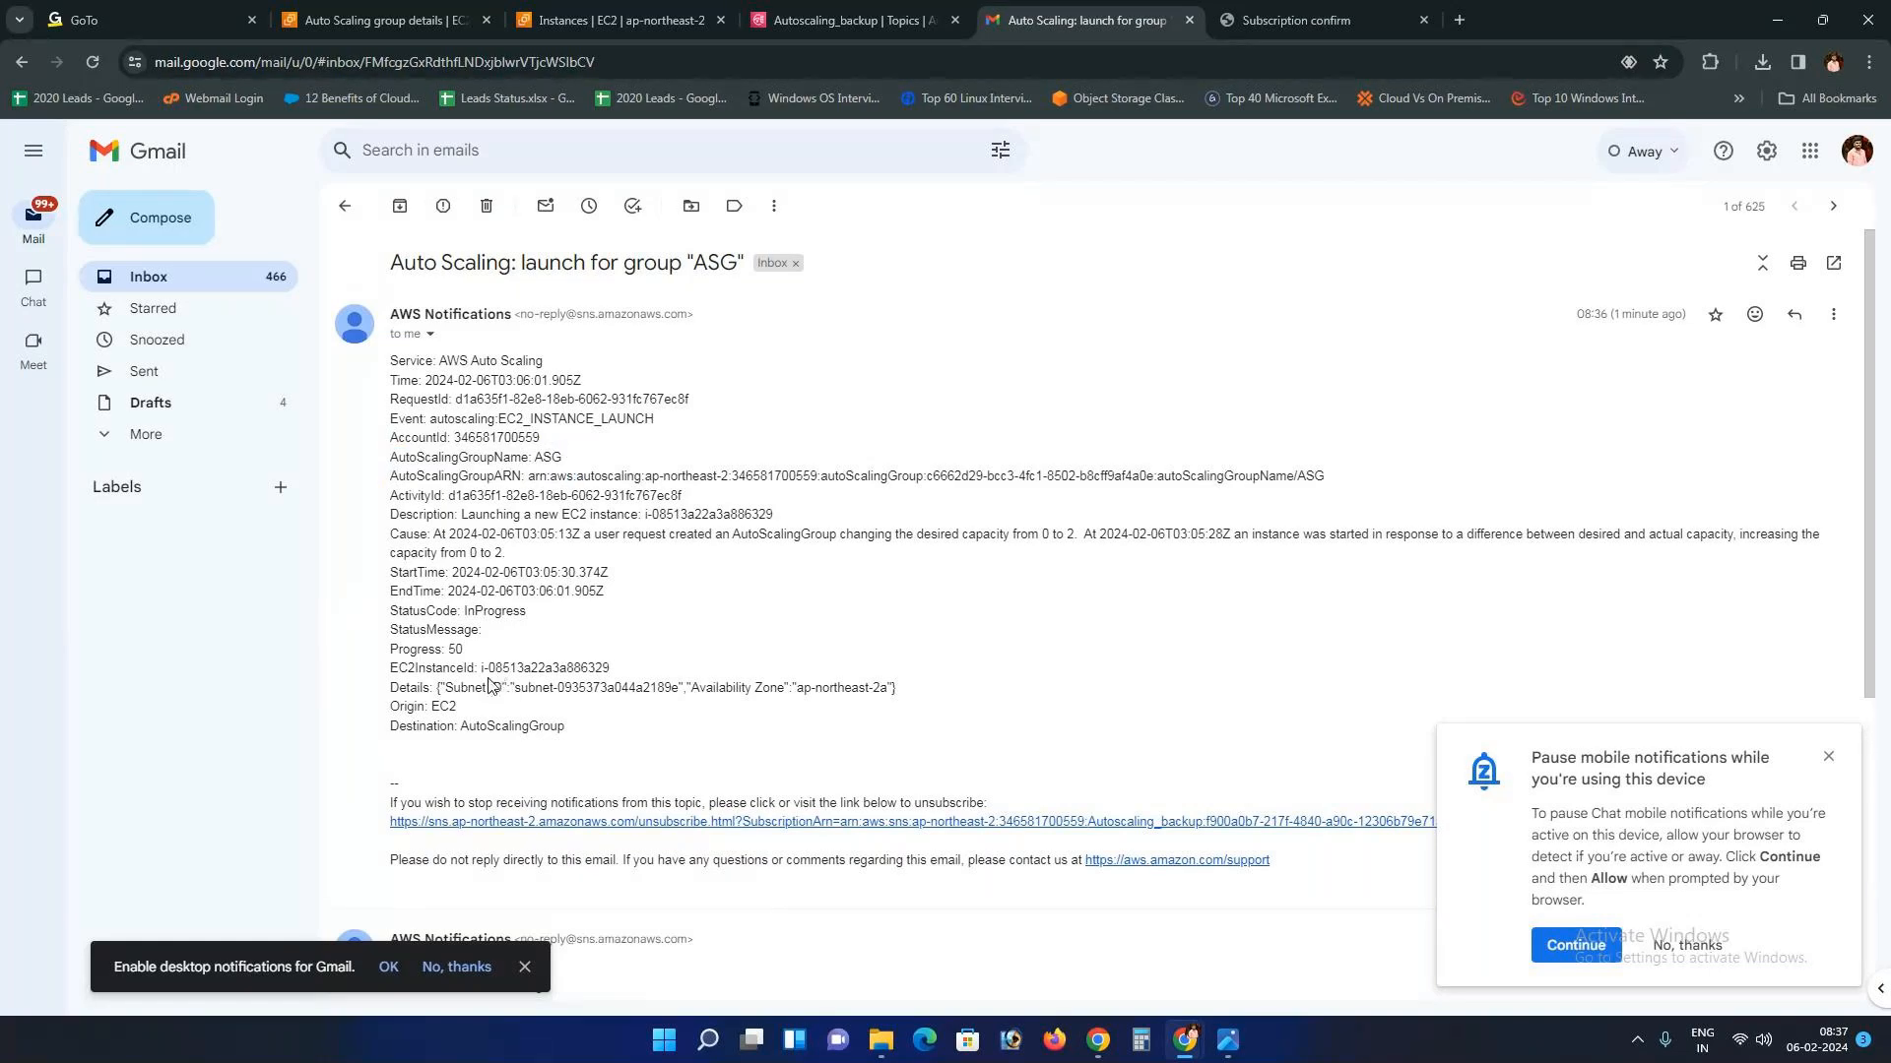
left_click_drag(483, 668, 611, 669)
left_click_drag(463, 612, 558, 619)
Step: Cycle through the Autoscaling_backup and Auto Scaling group tabs back to the EC2 instances list
key("ctrl+Page_Up")
left_click(465, 9)
left_click(581, 15)
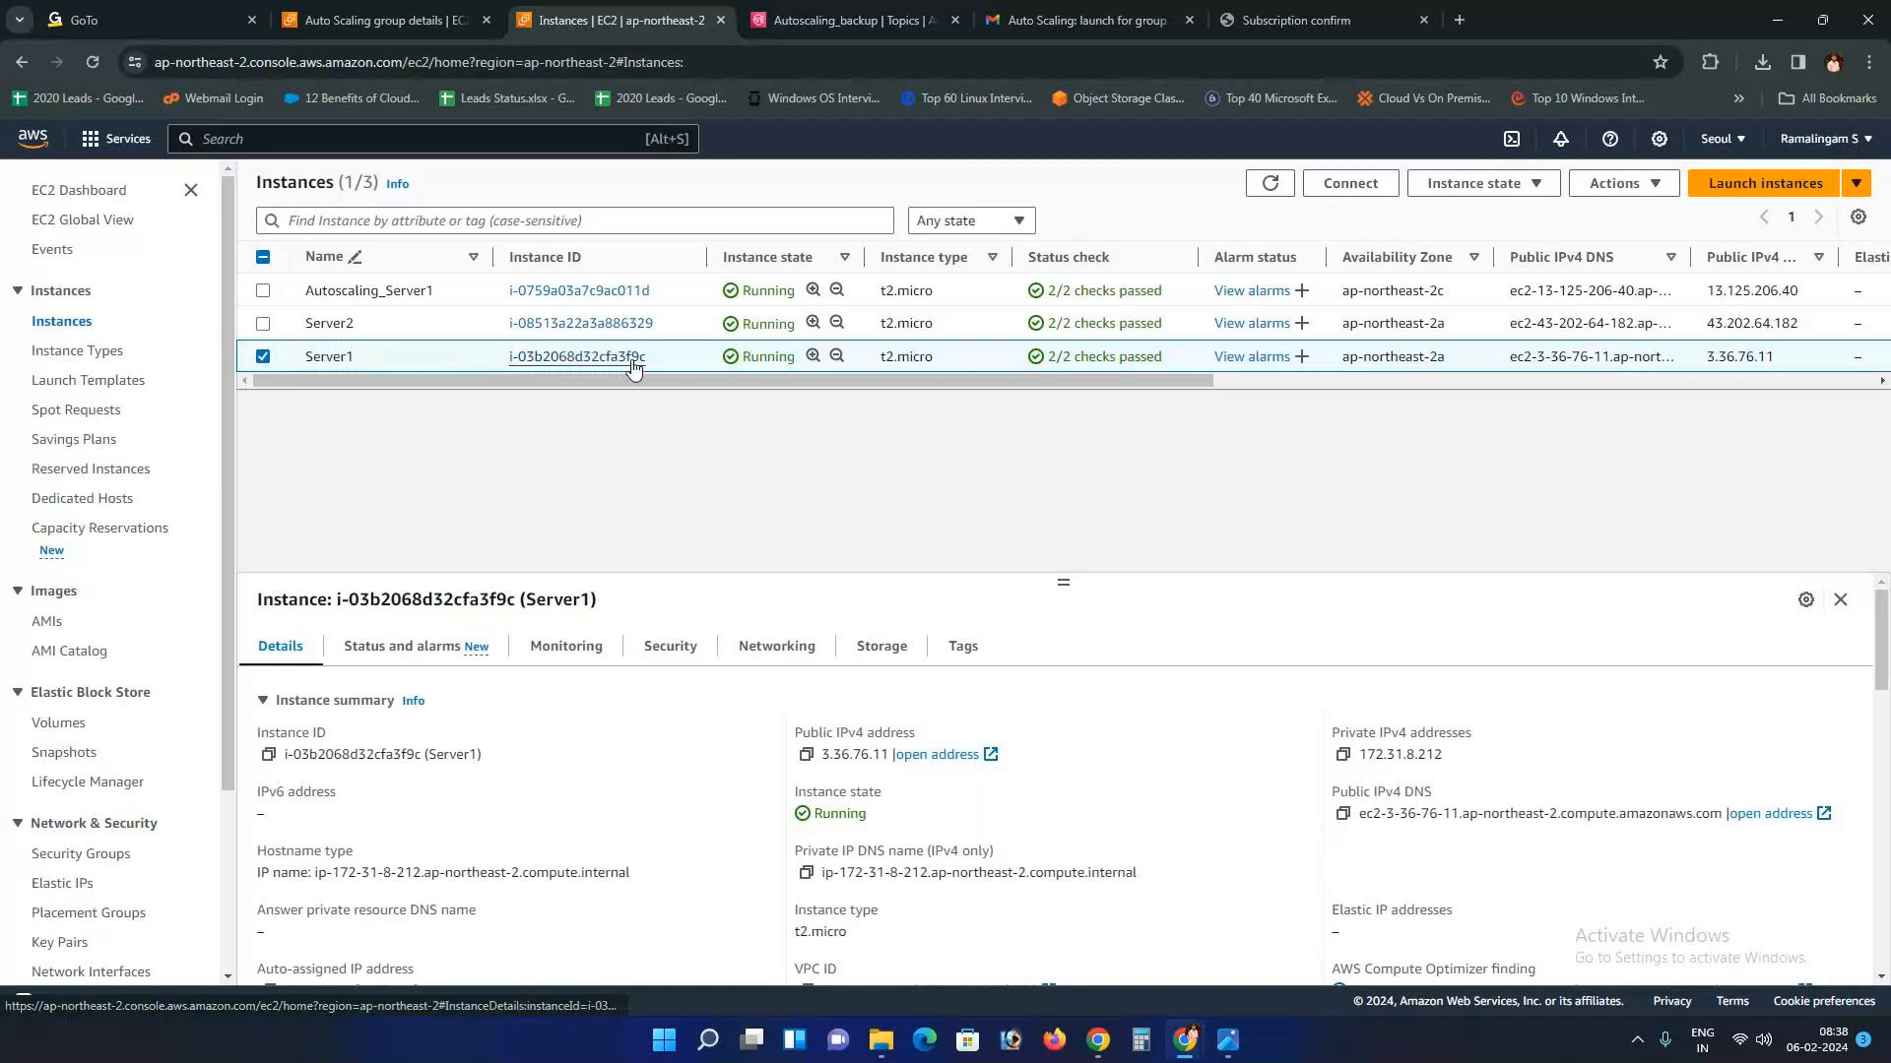
Step: Terminate the Server1 instance and reload the instance list
left_click(1482, 183)
left_click(1430, 330)
left_click(1388, 726)
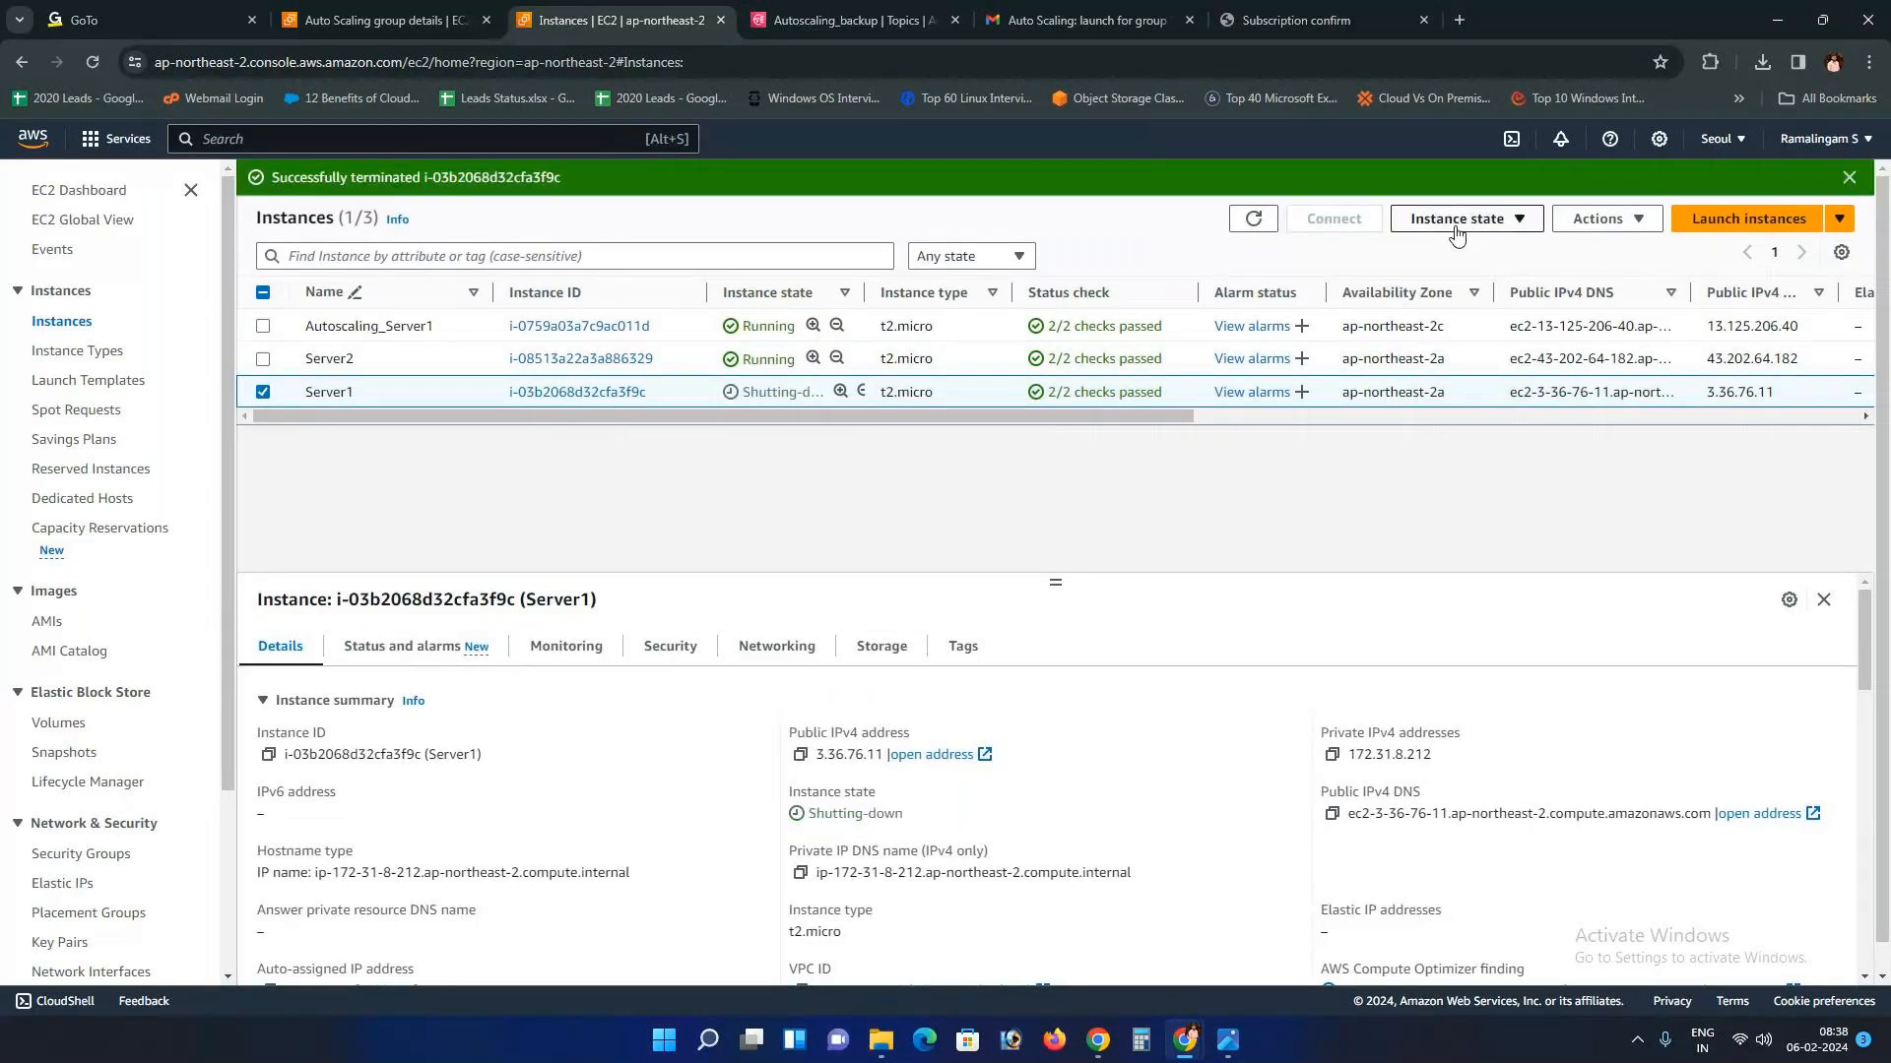
left_click(1257, 225)
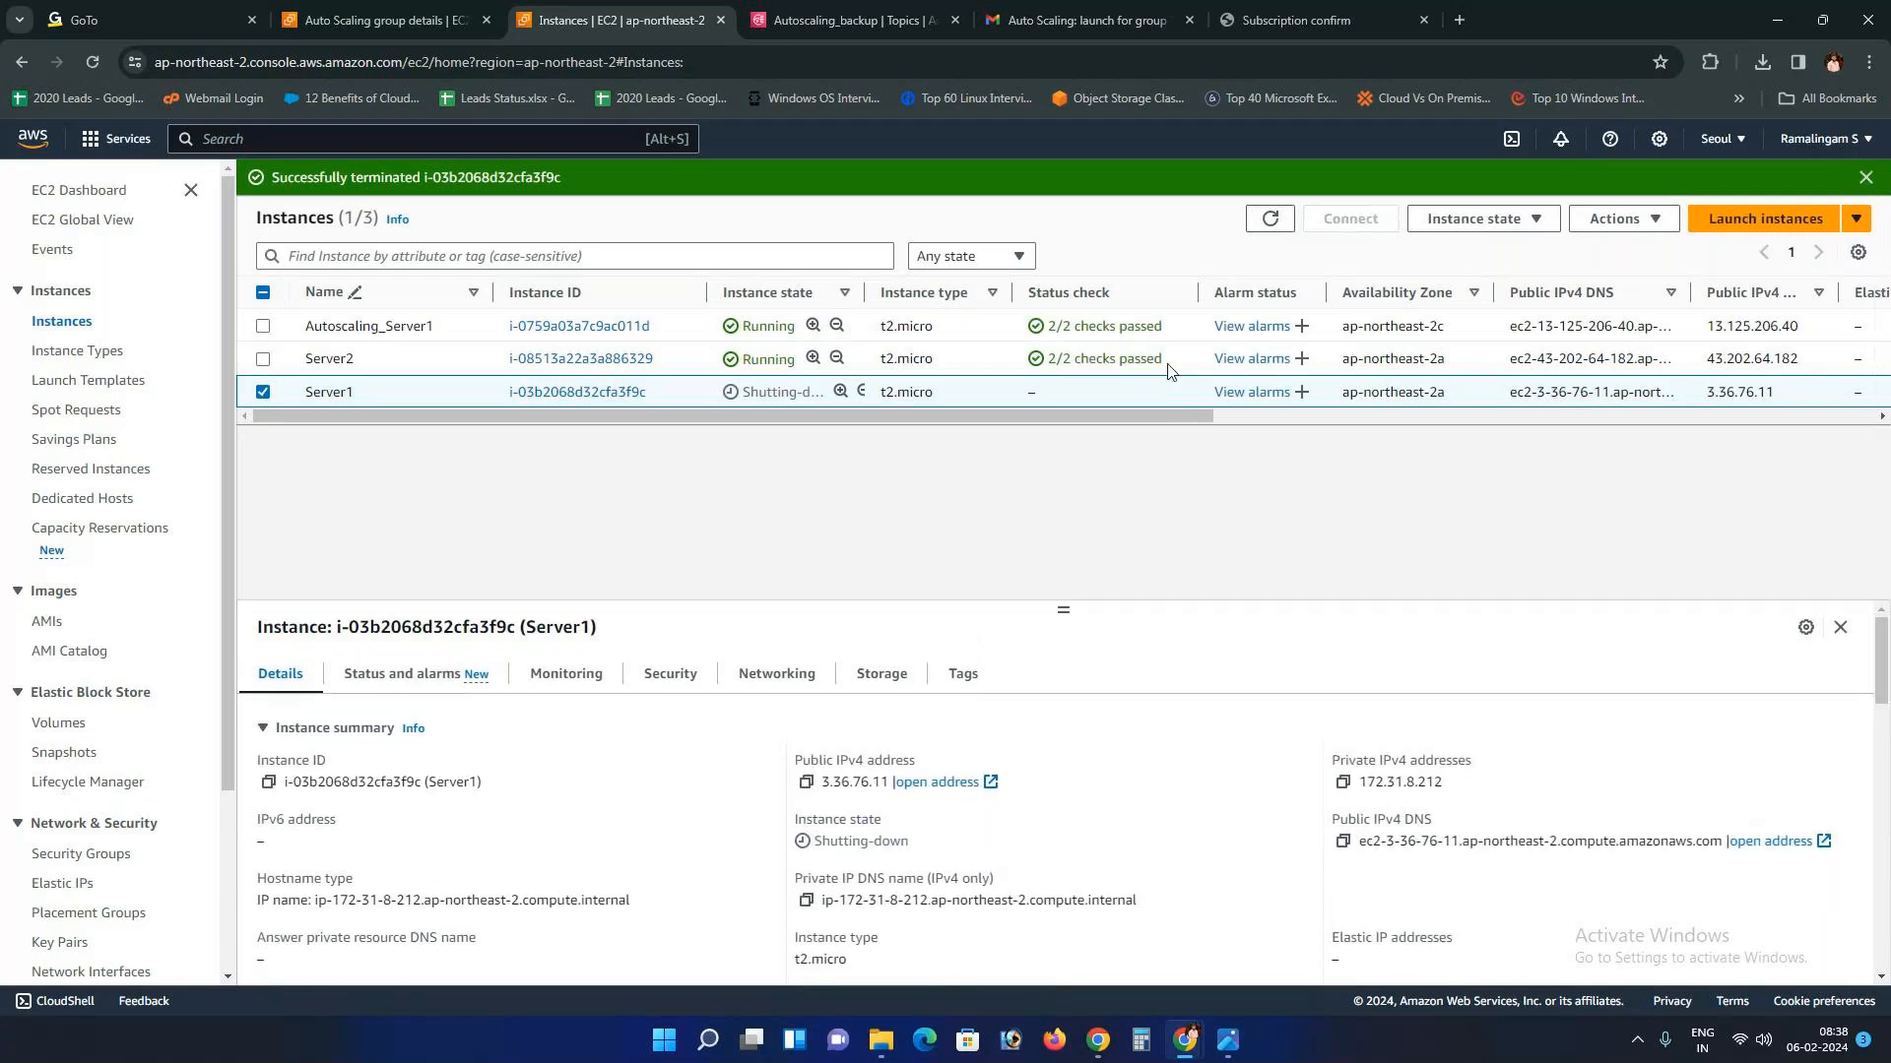
left_click(1272, 220)
Step: Check the Gmail inbox and other tabs, then reload EC2 to see Server1 terminated
left_click(1118, 8)
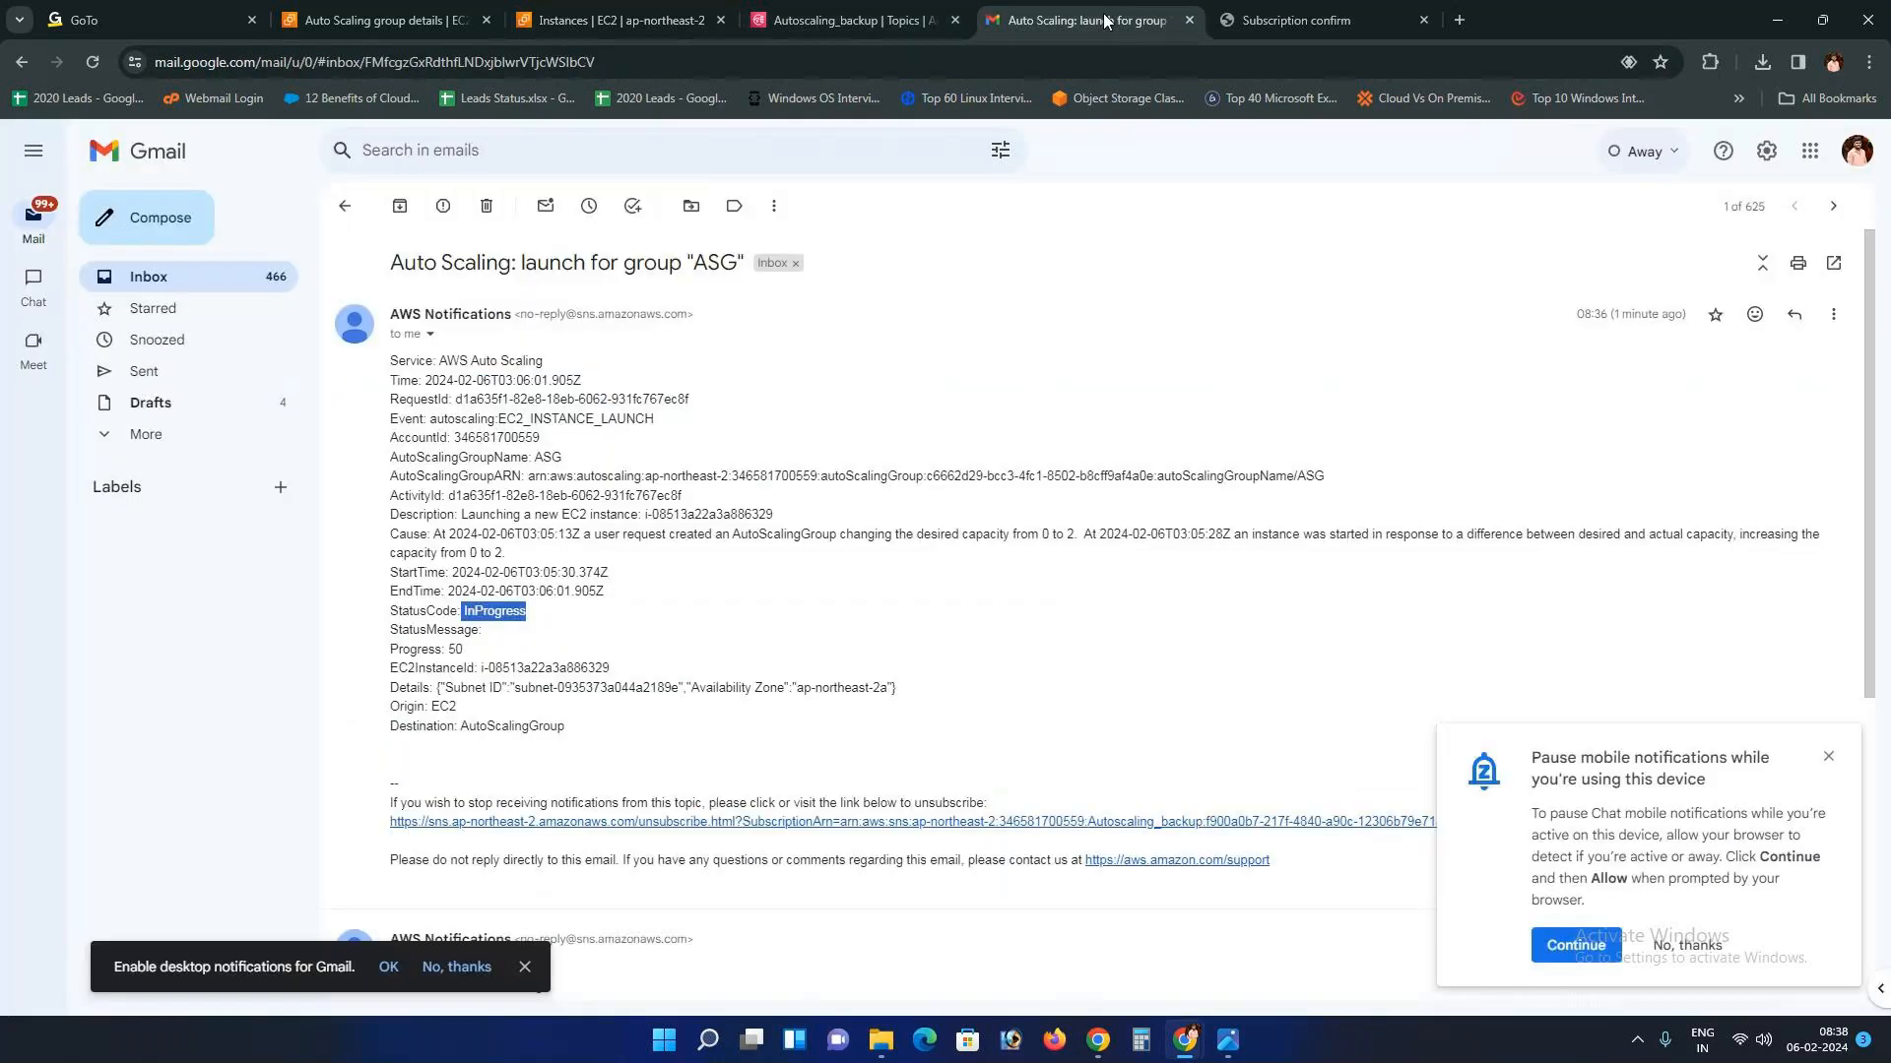
left_click(345, 212)
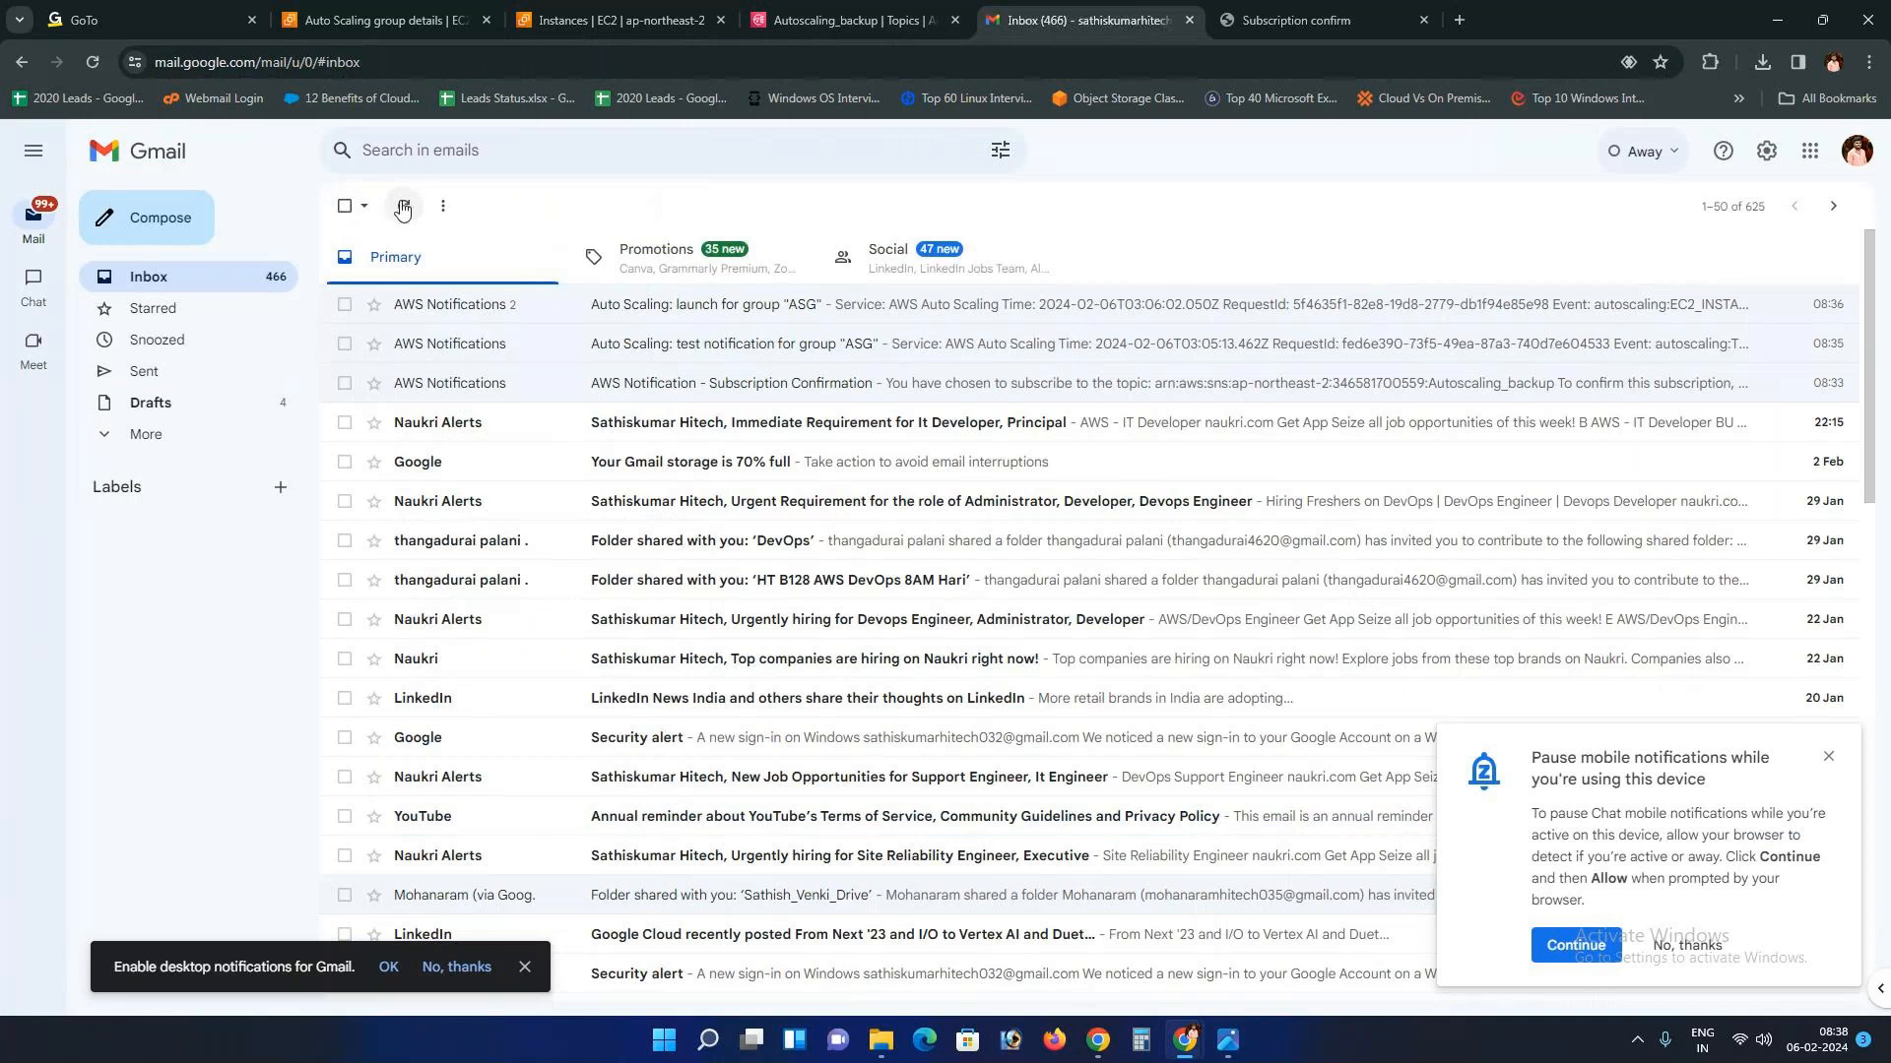
left_click(384, 20)
left_click(848, 20)
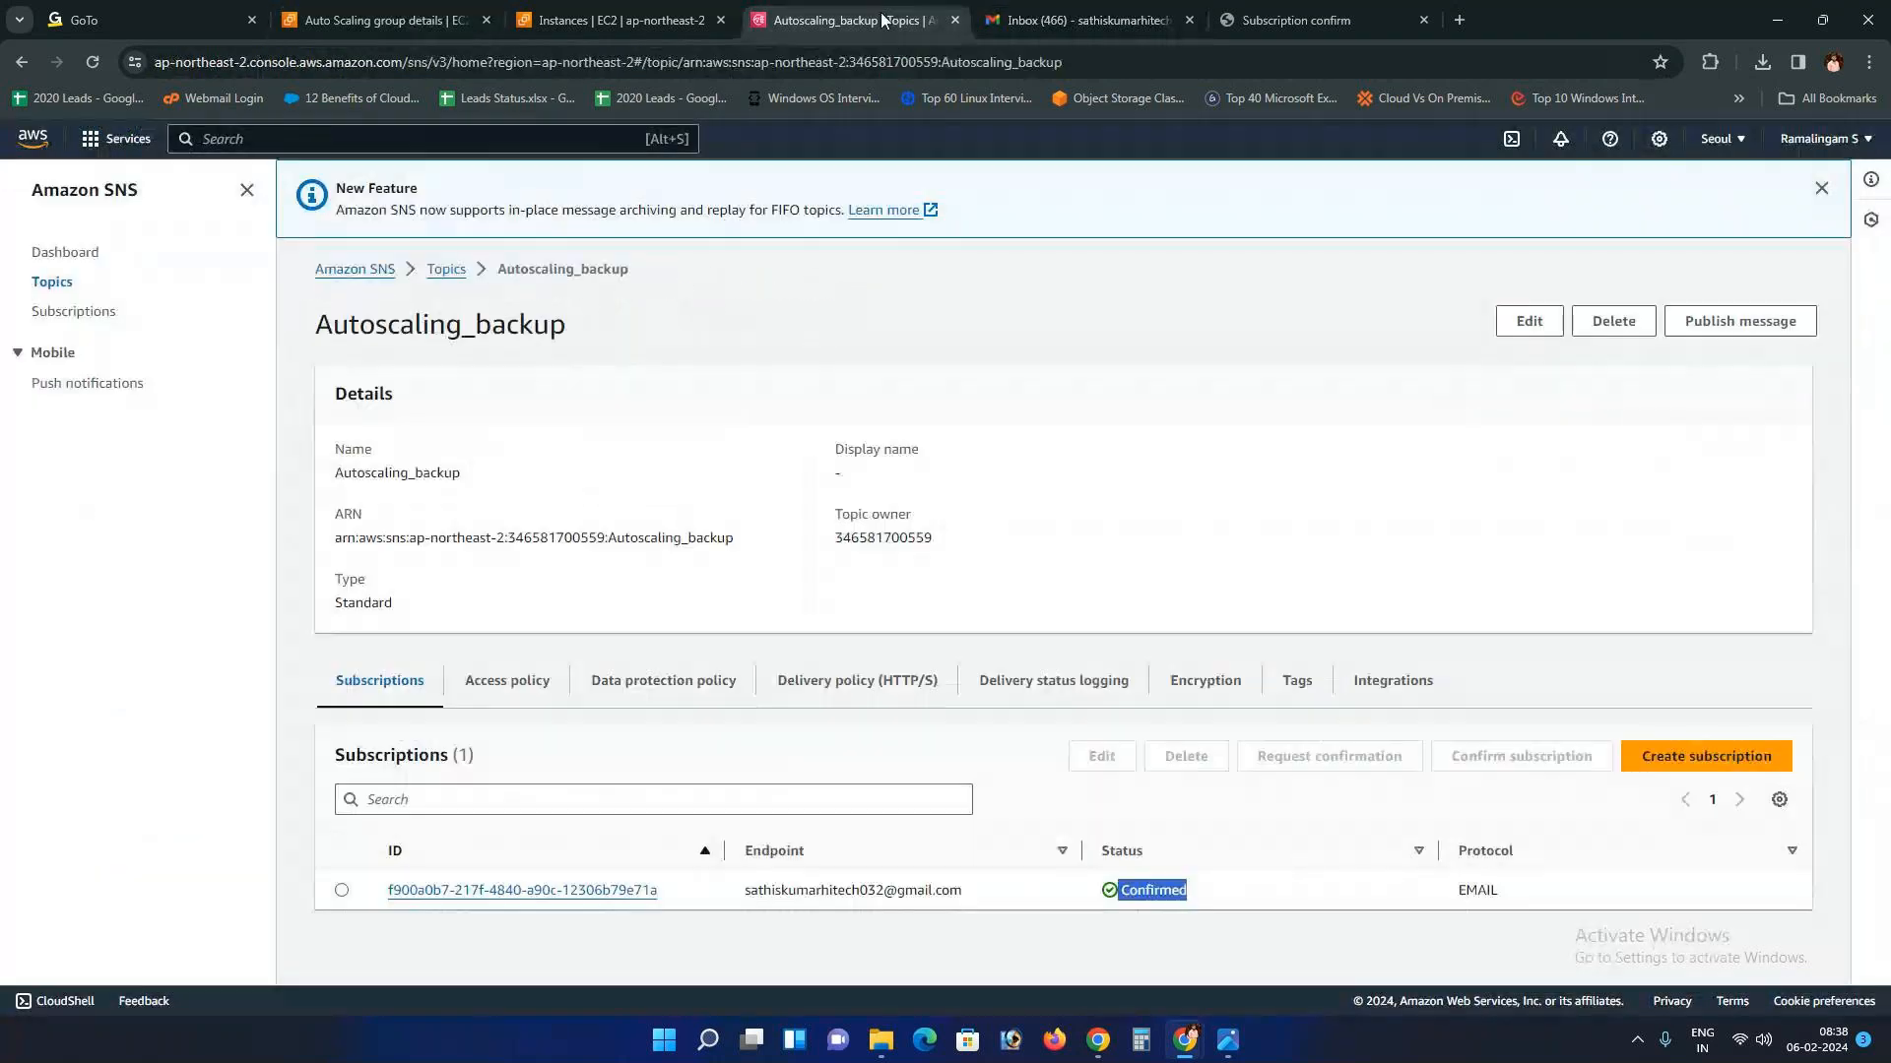
left_click(527, 28)
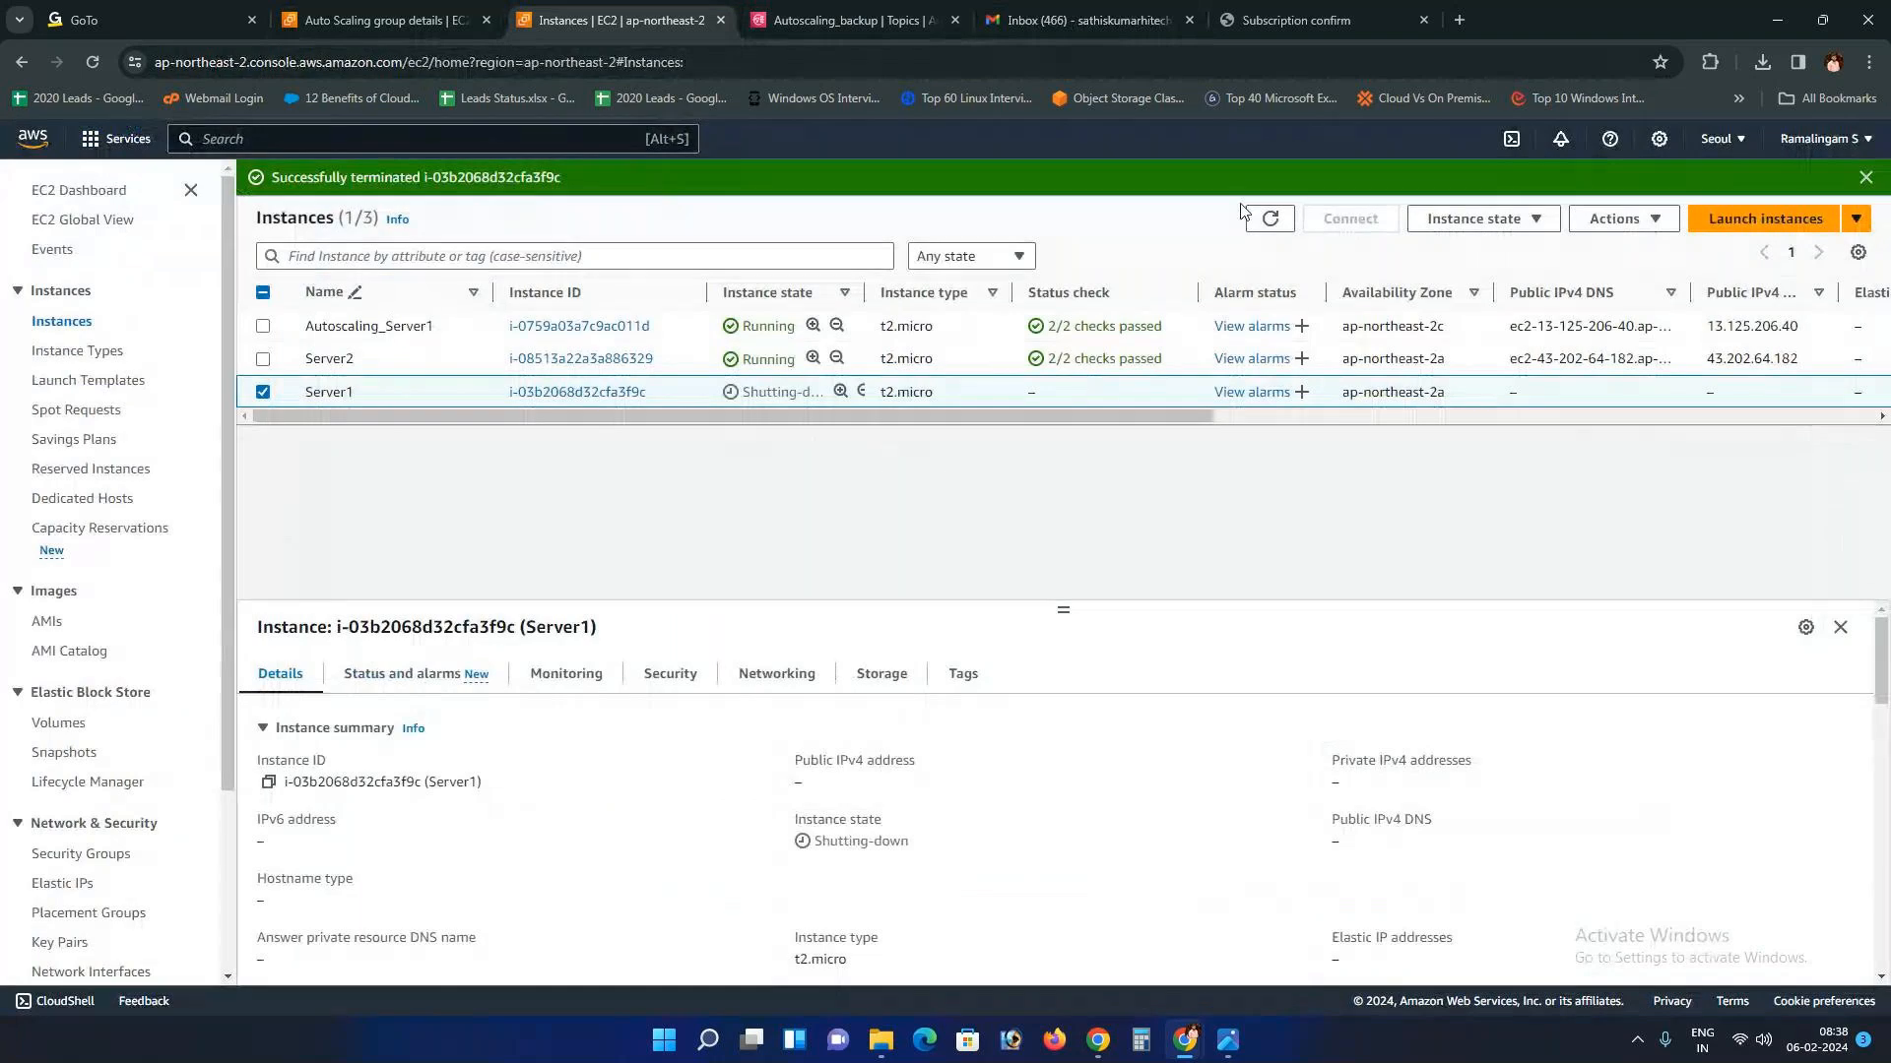
left_click(1270, 219)
Step: Dismiss the termination success message, refresh and enlarge the details panel, then clear the Server1 selection
left_click(1866, 180)
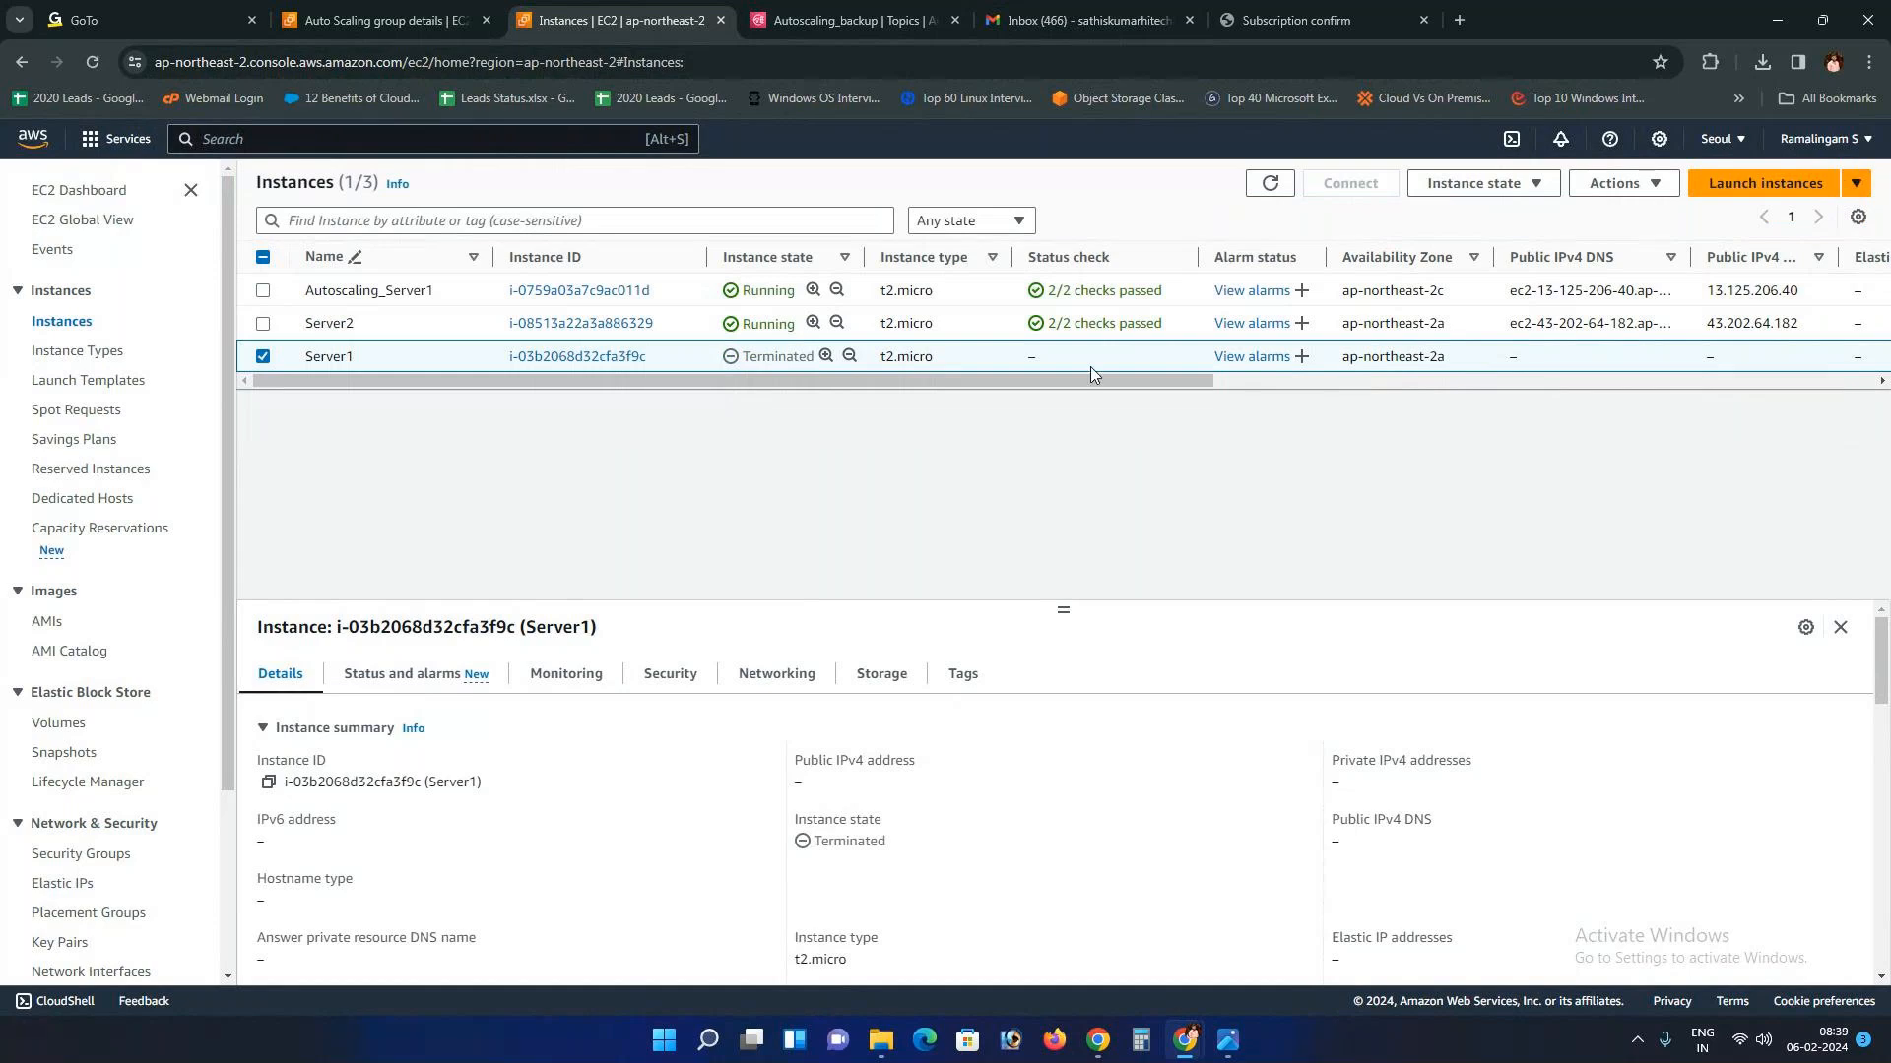
left_click(1271, 183)
left_click_drag(1061, 605, 1057, 487)
left_click(866, 20)
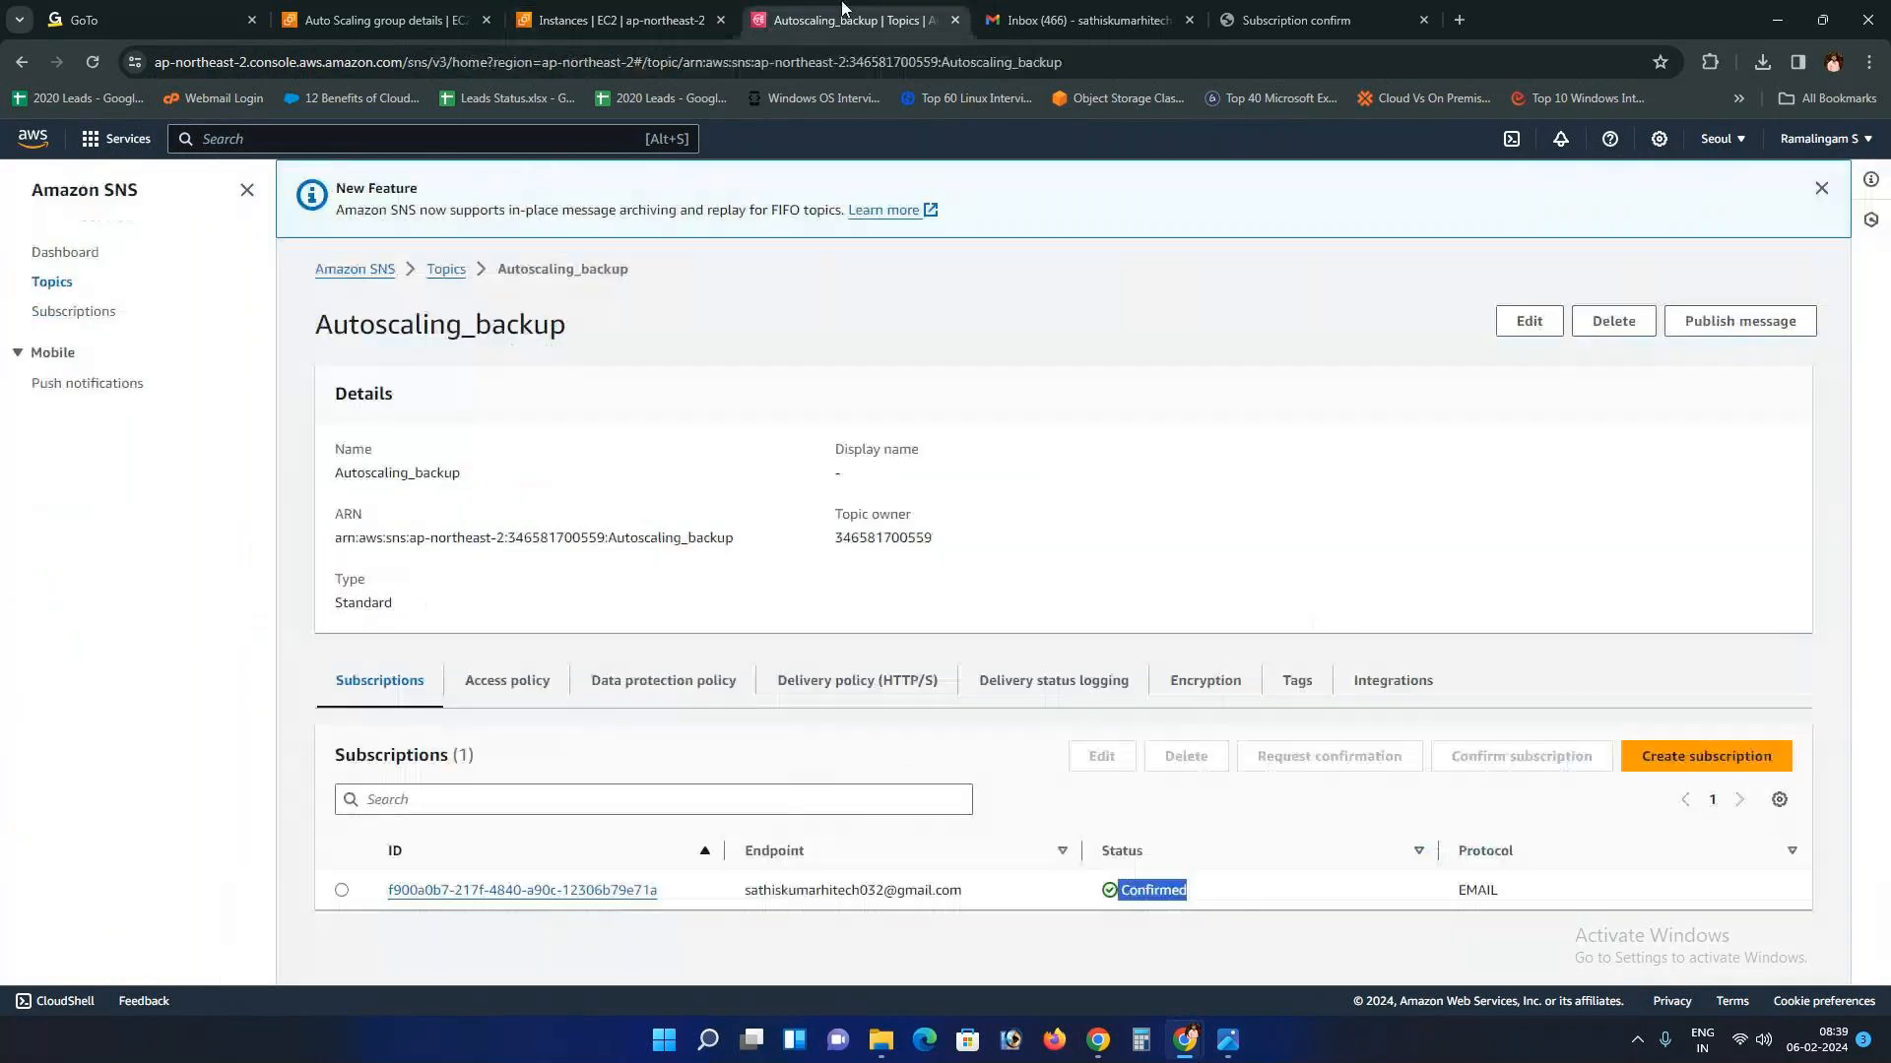
left_click(1052, 14)
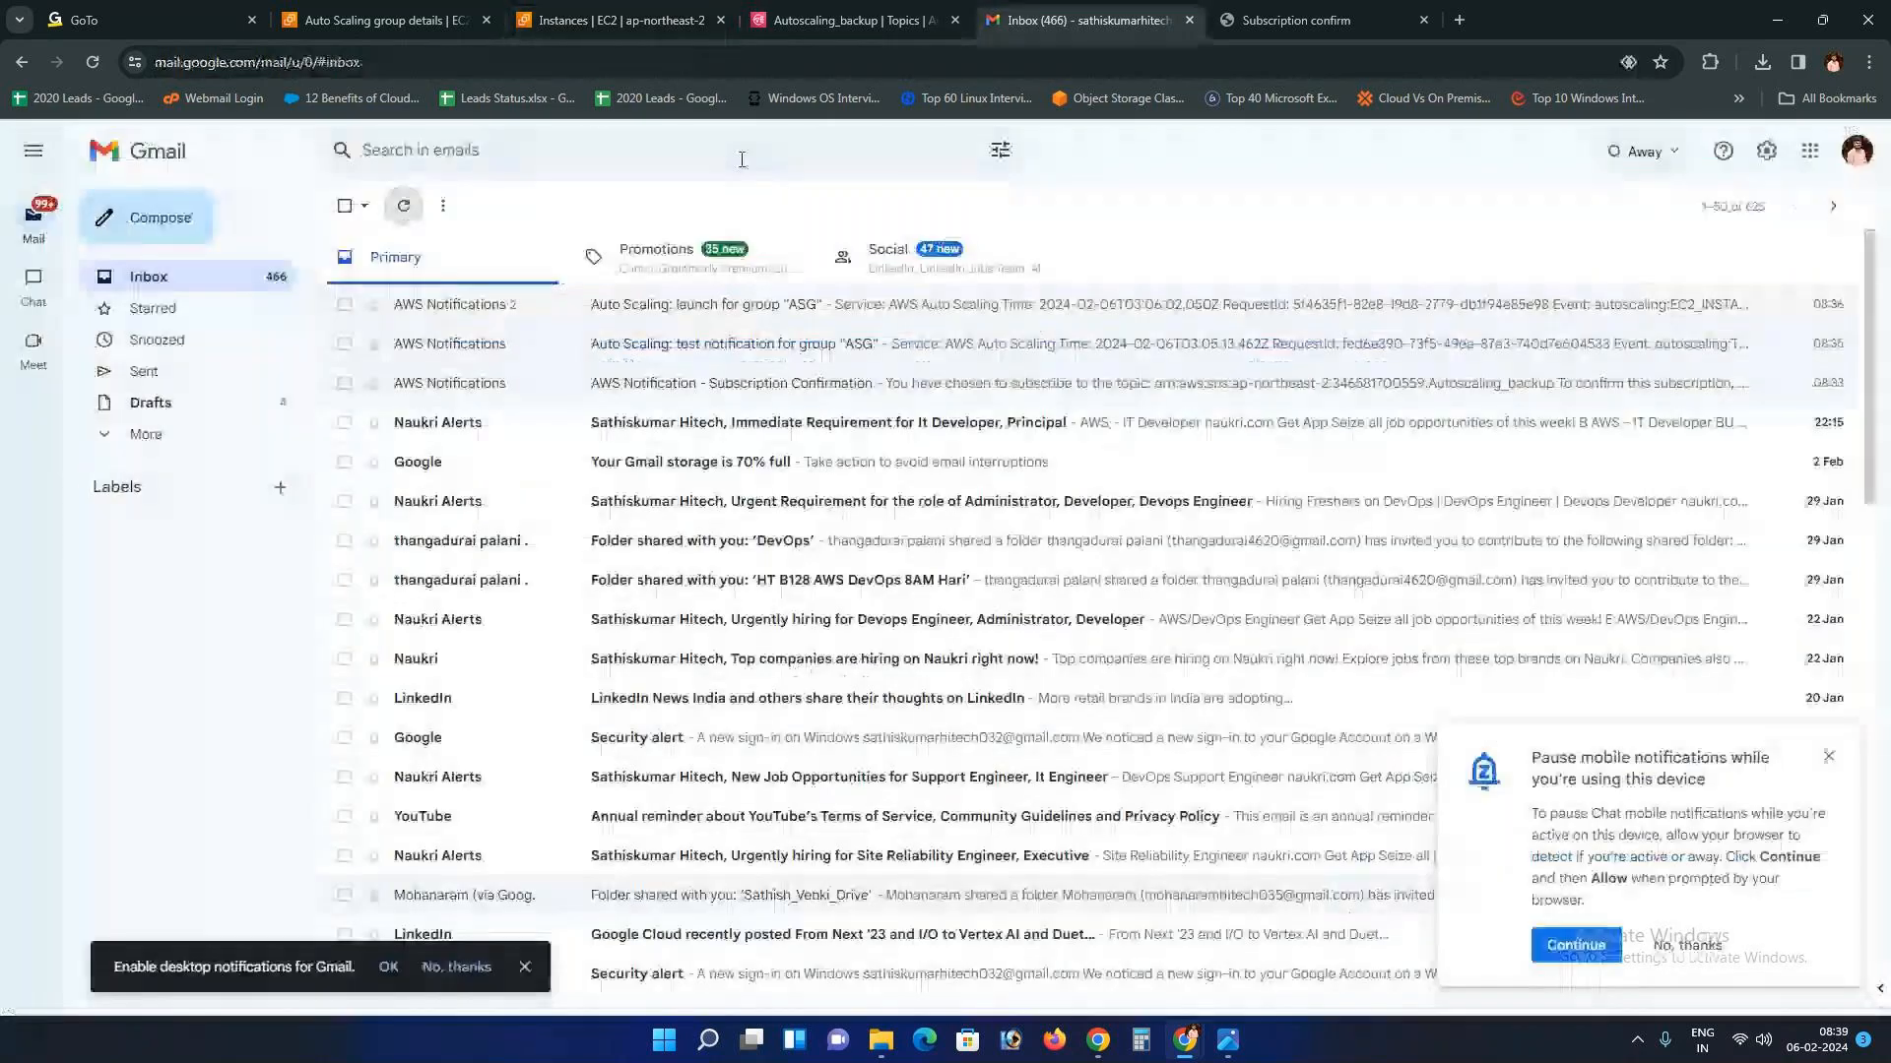
left_click(809, 18)
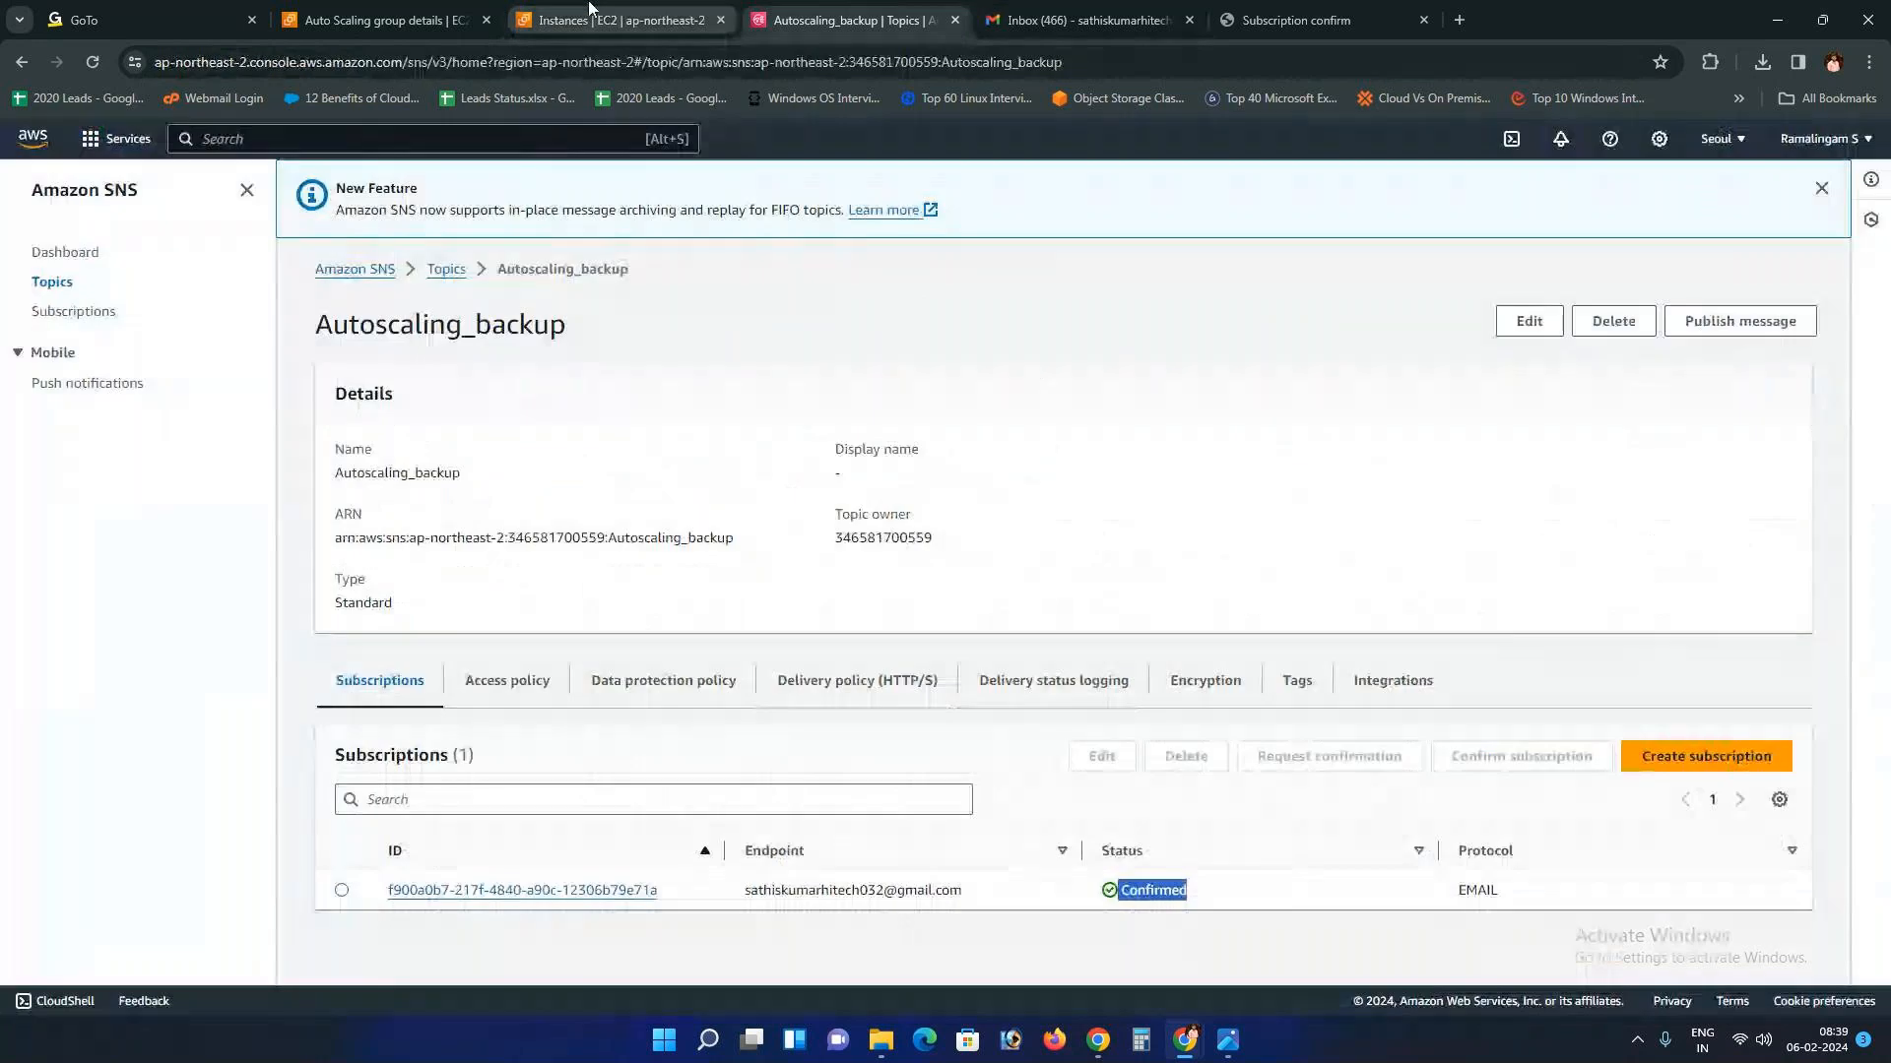
left_click(662, 18)
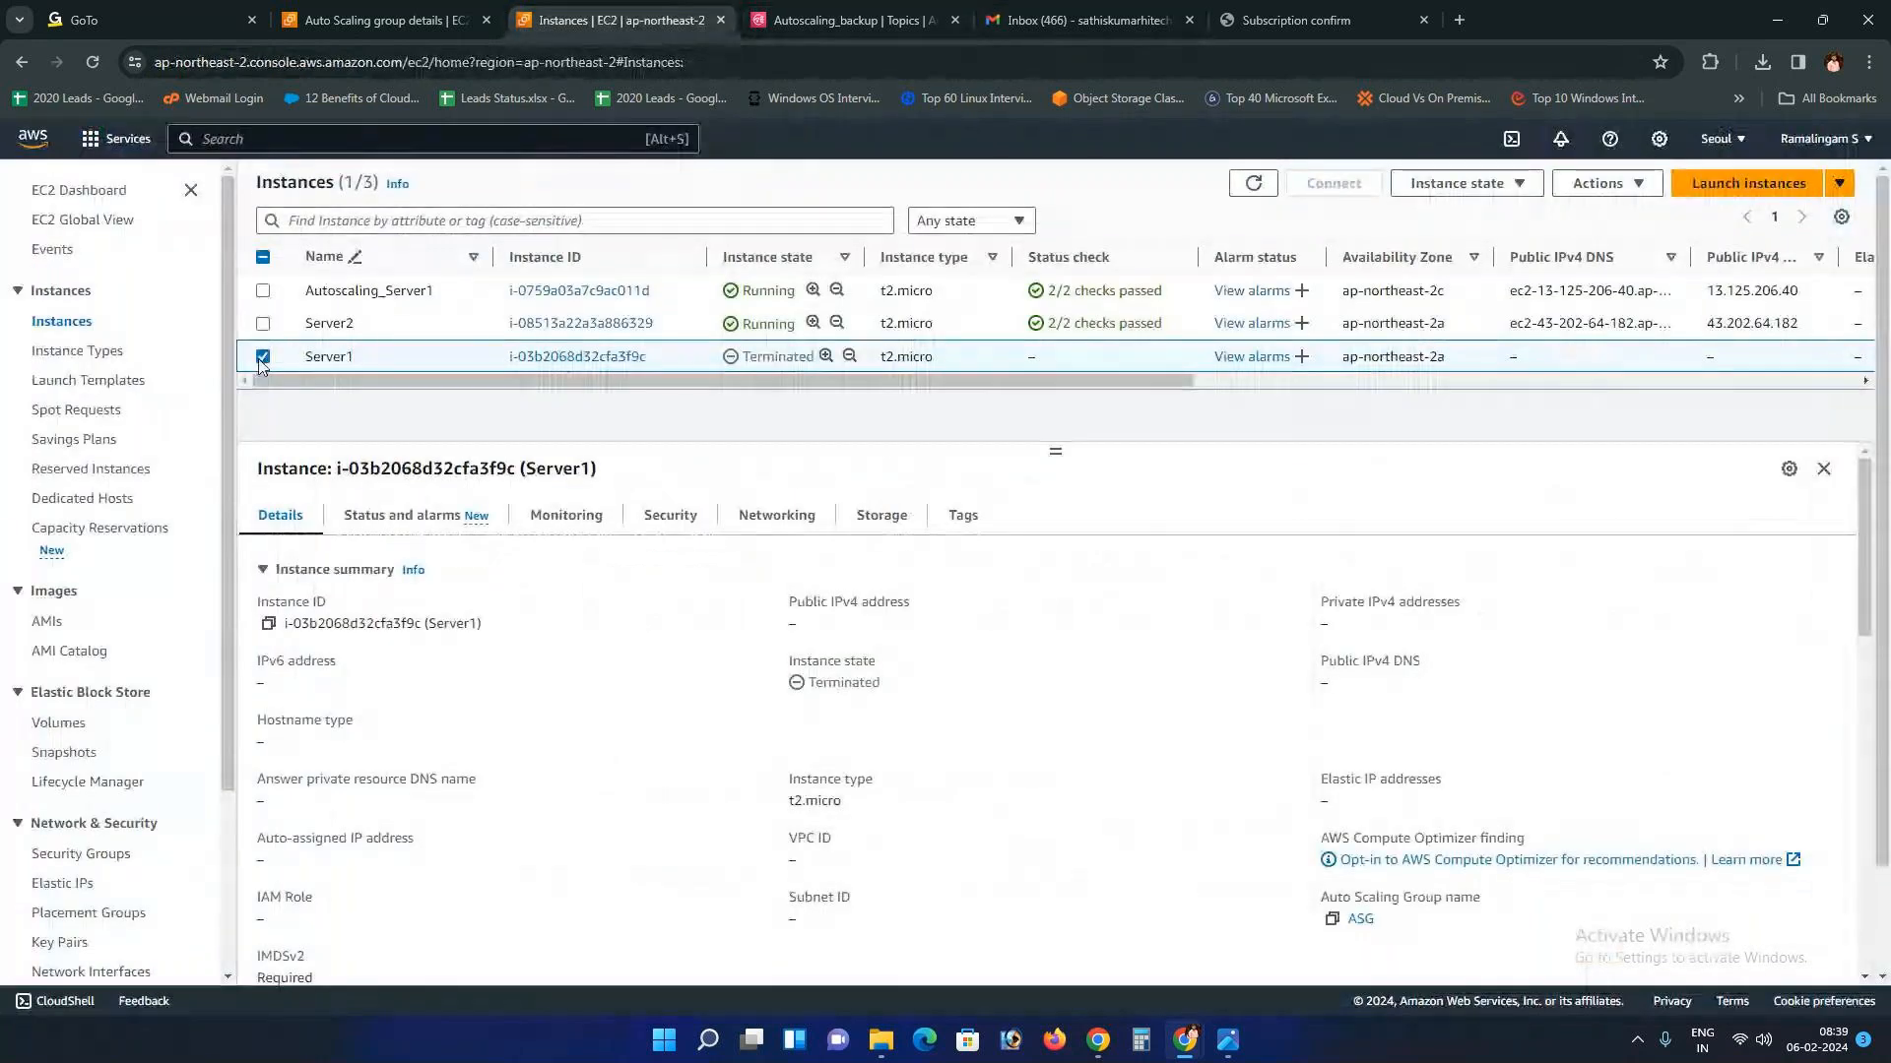
left_click(263, 356)
Step: Terminate Server2 through Instance state, refresh the list twice, then switch to the Gmail inbox
left_click(263, 323)
left_click(1455, 184)
left_click(1469, 335)
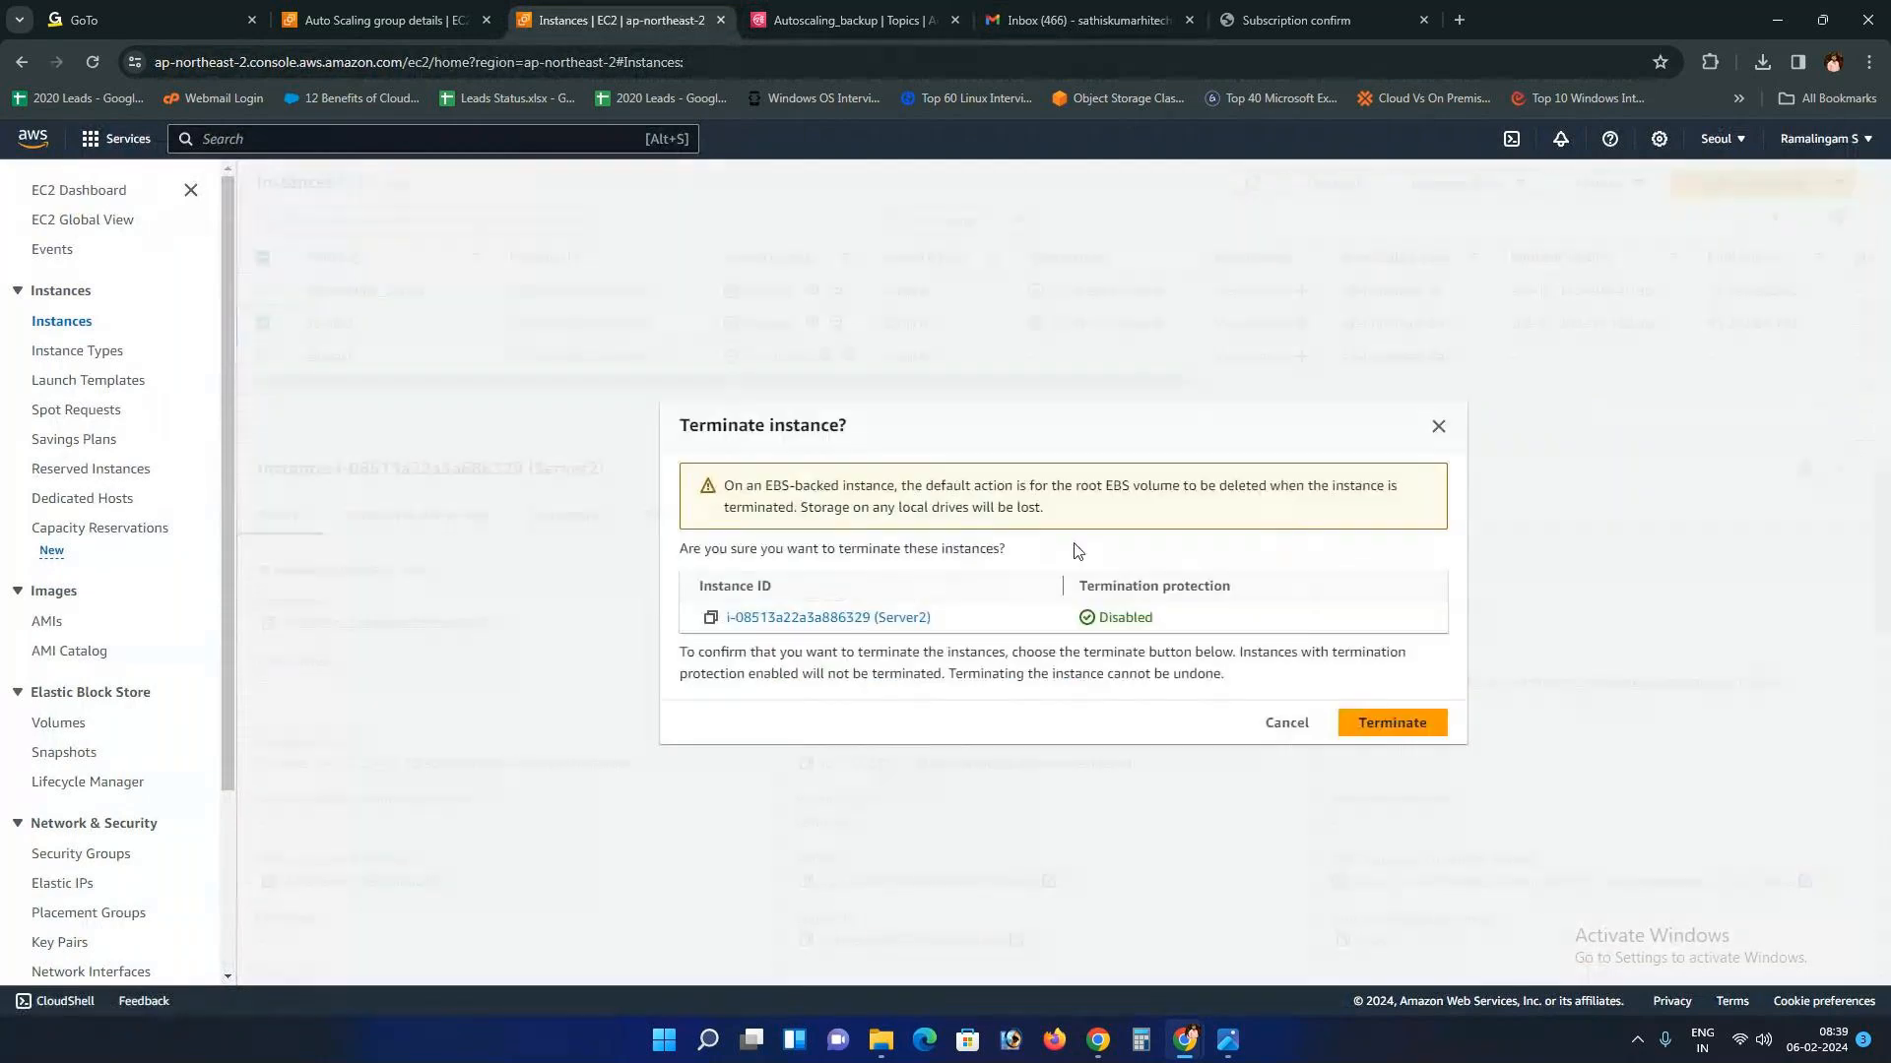
left_click(1392, 724)
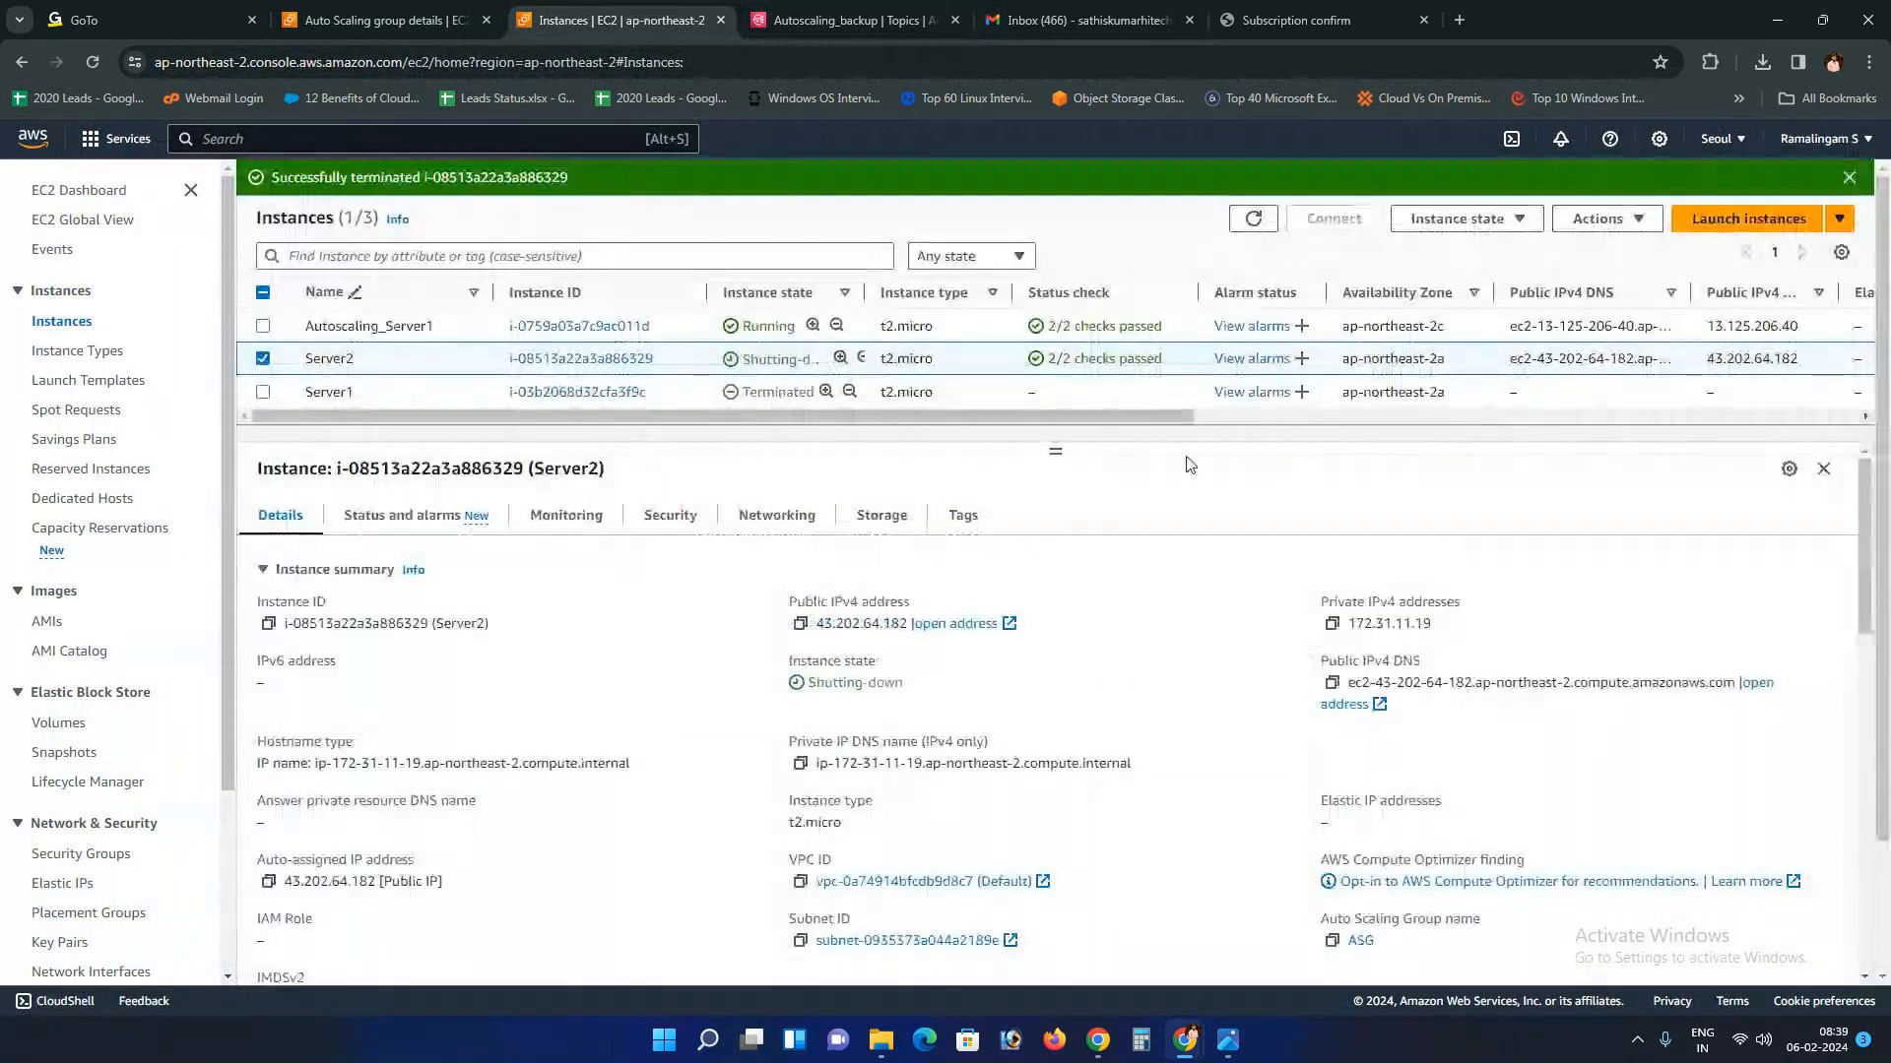
left_click(1266, 221)
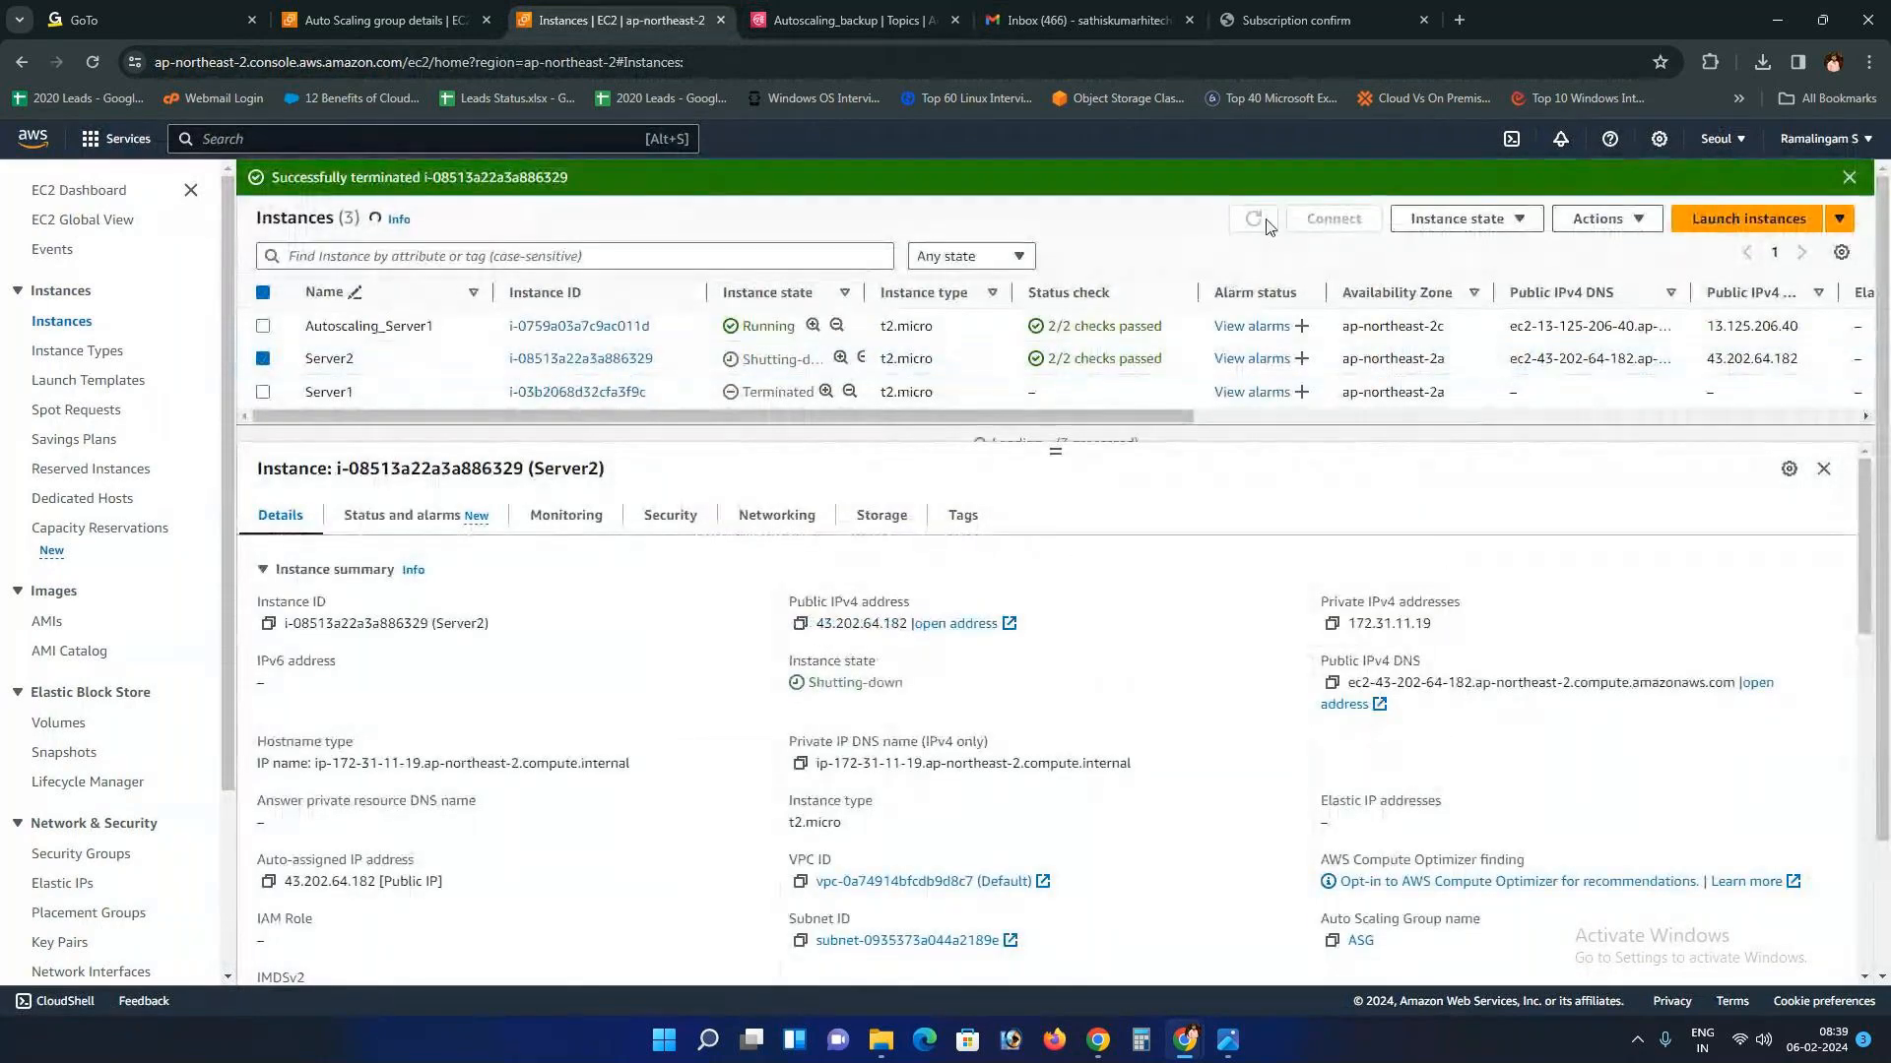
left_click_drag(1053, 453, 1051, 510)
left_click(1243, 225)
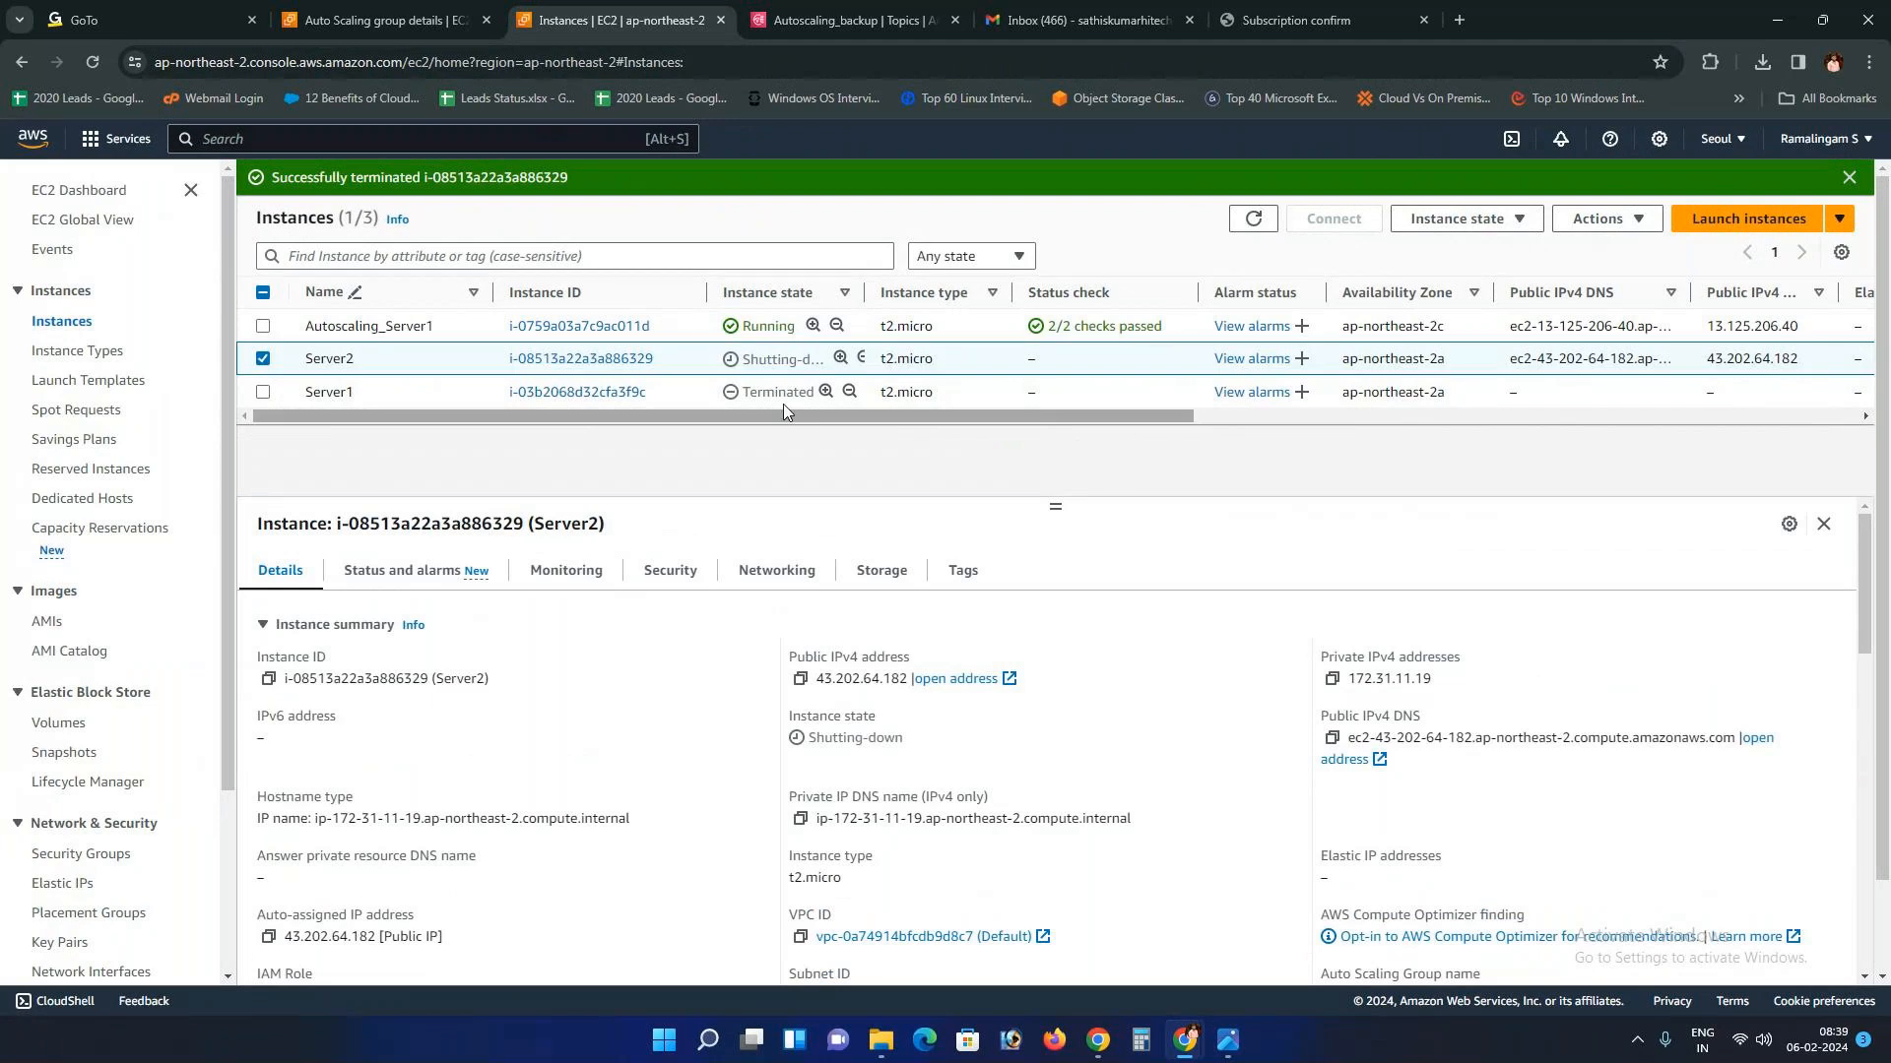
left_click(1014, 13)
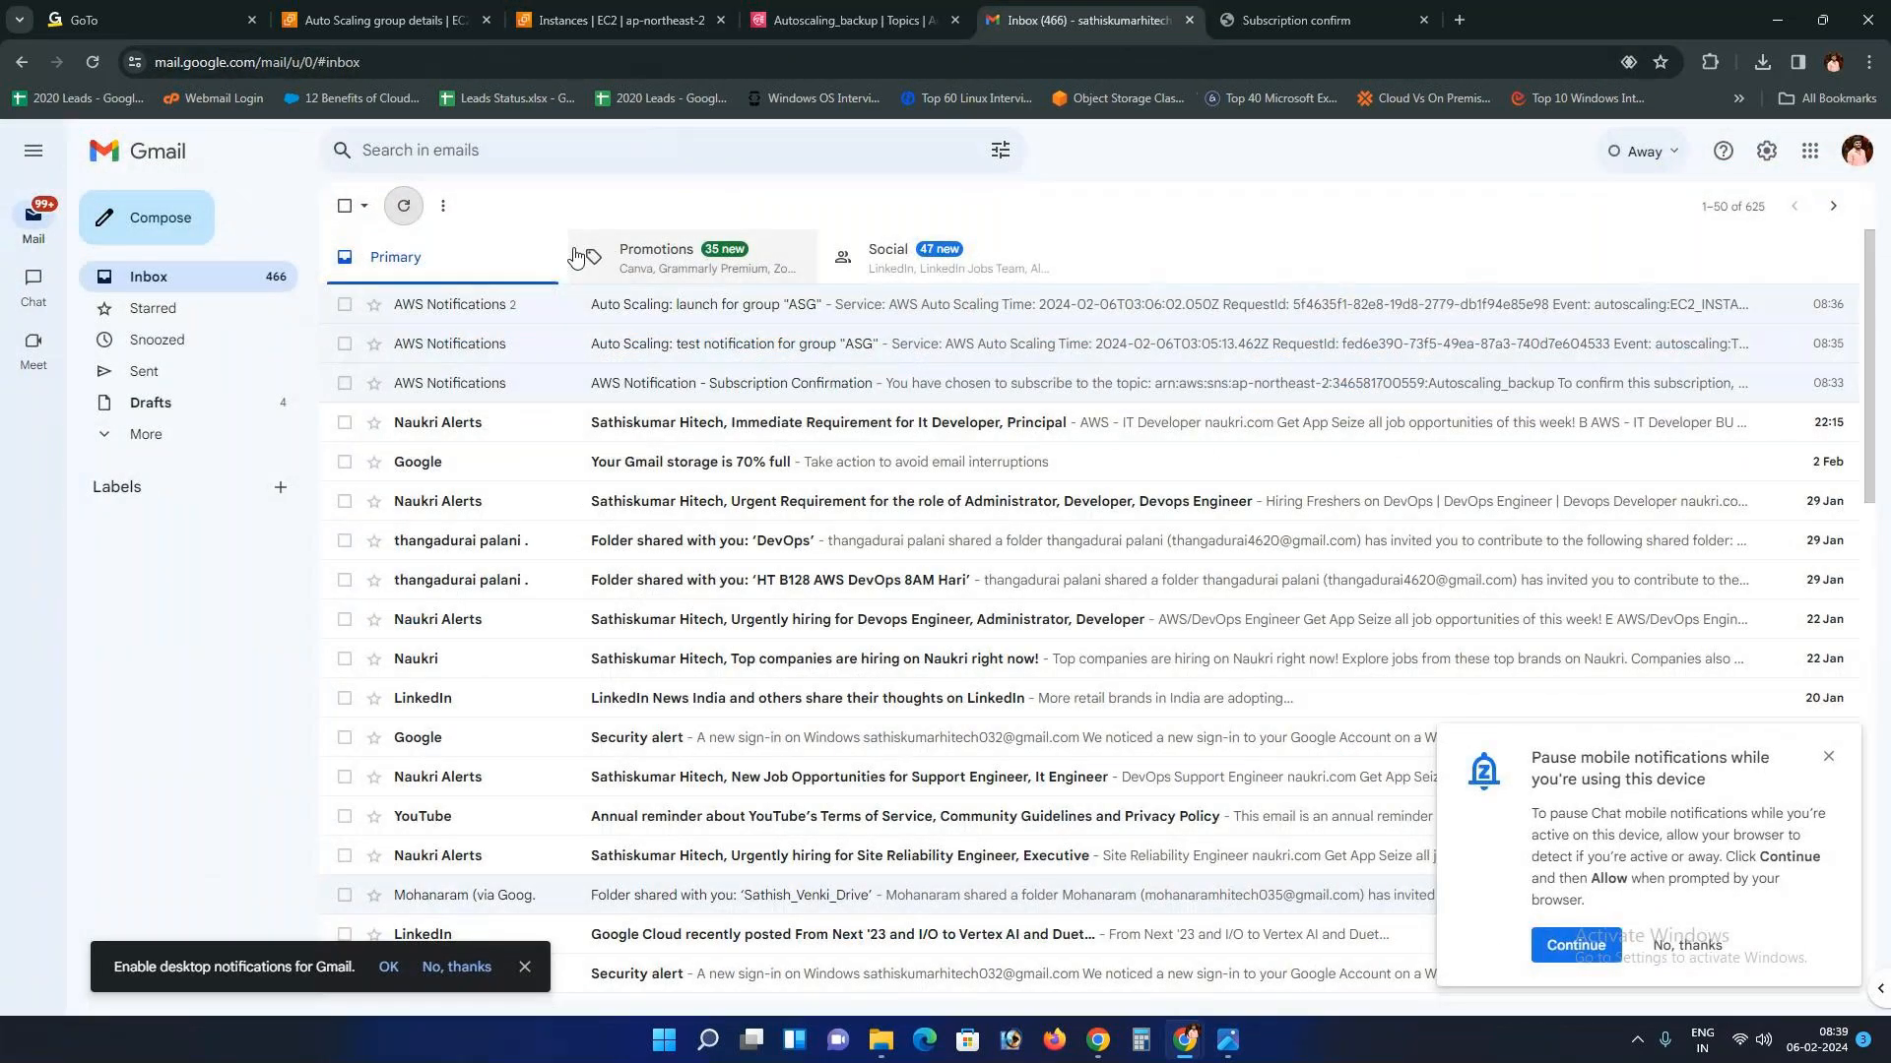
Step: Dismiss Gmail's mobile-notifications prompt, close the subscription confirmation tab, and refresh the EC2 instance list
left_click(1828, 758)
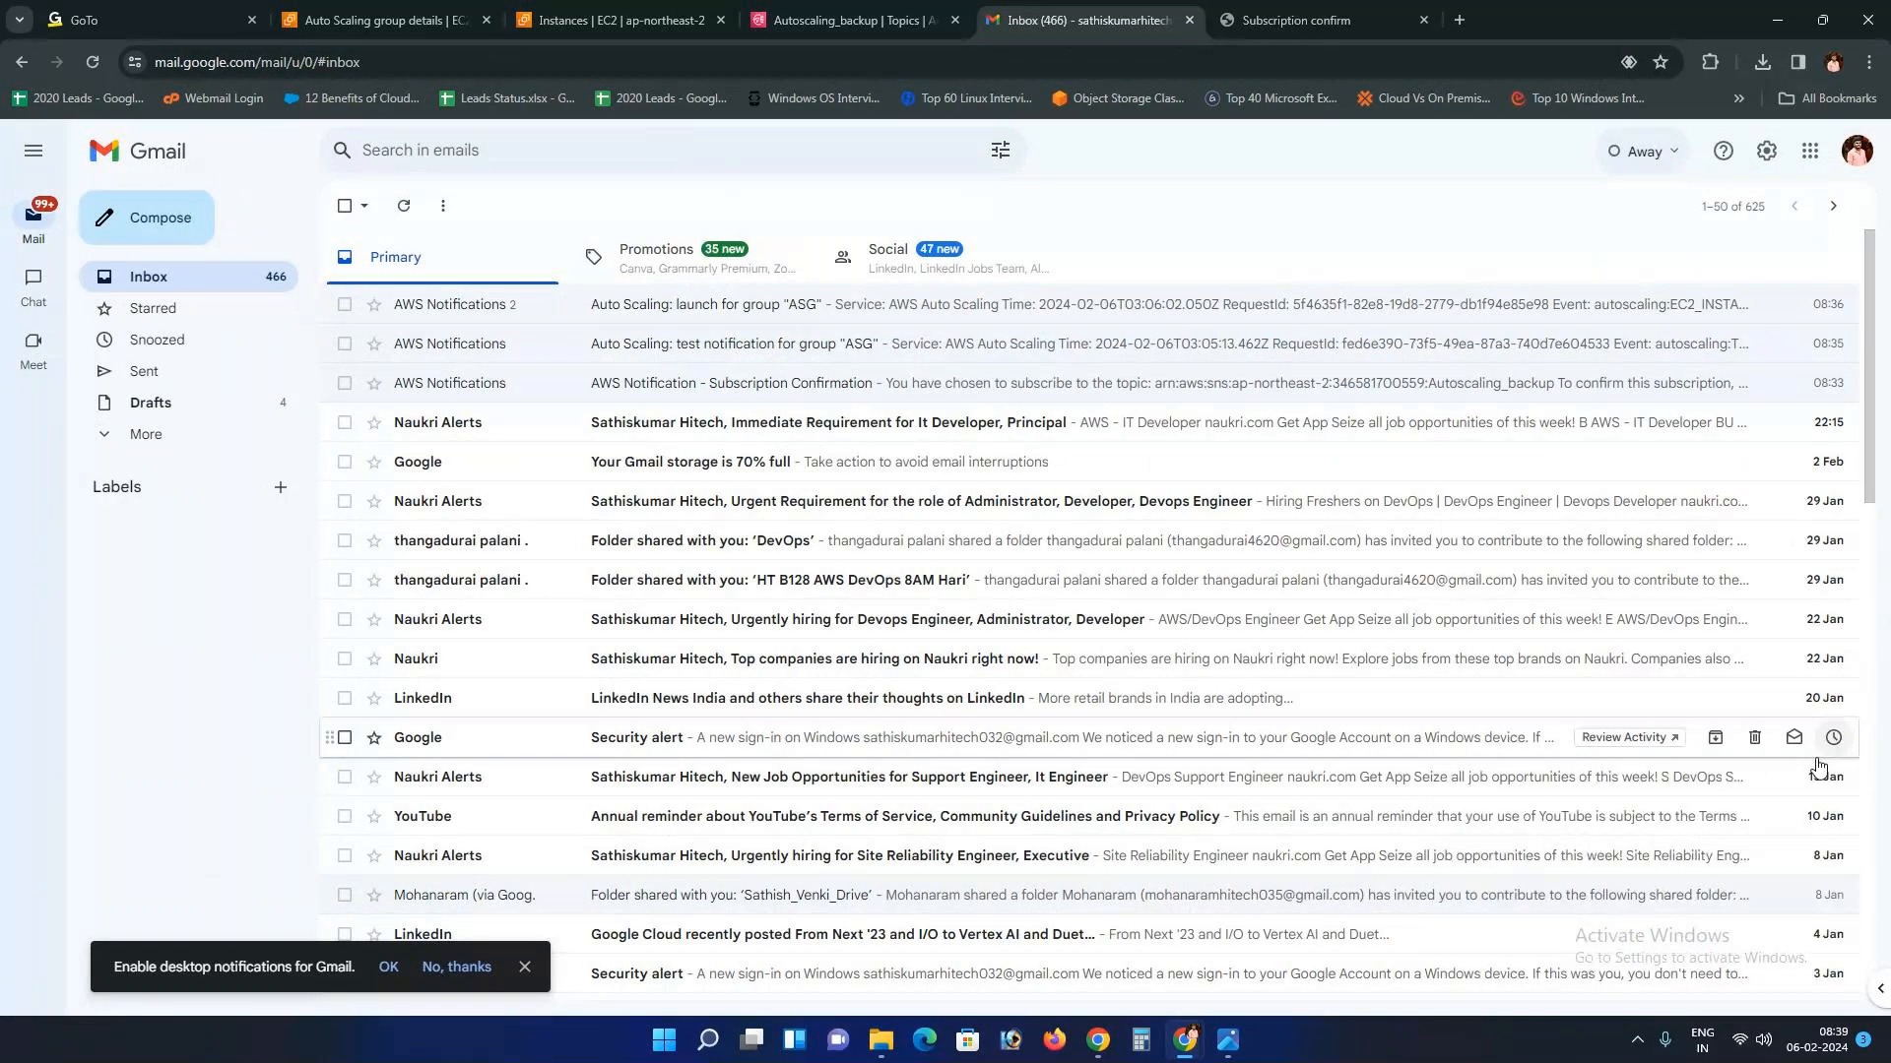
middle_click(1267, 10)
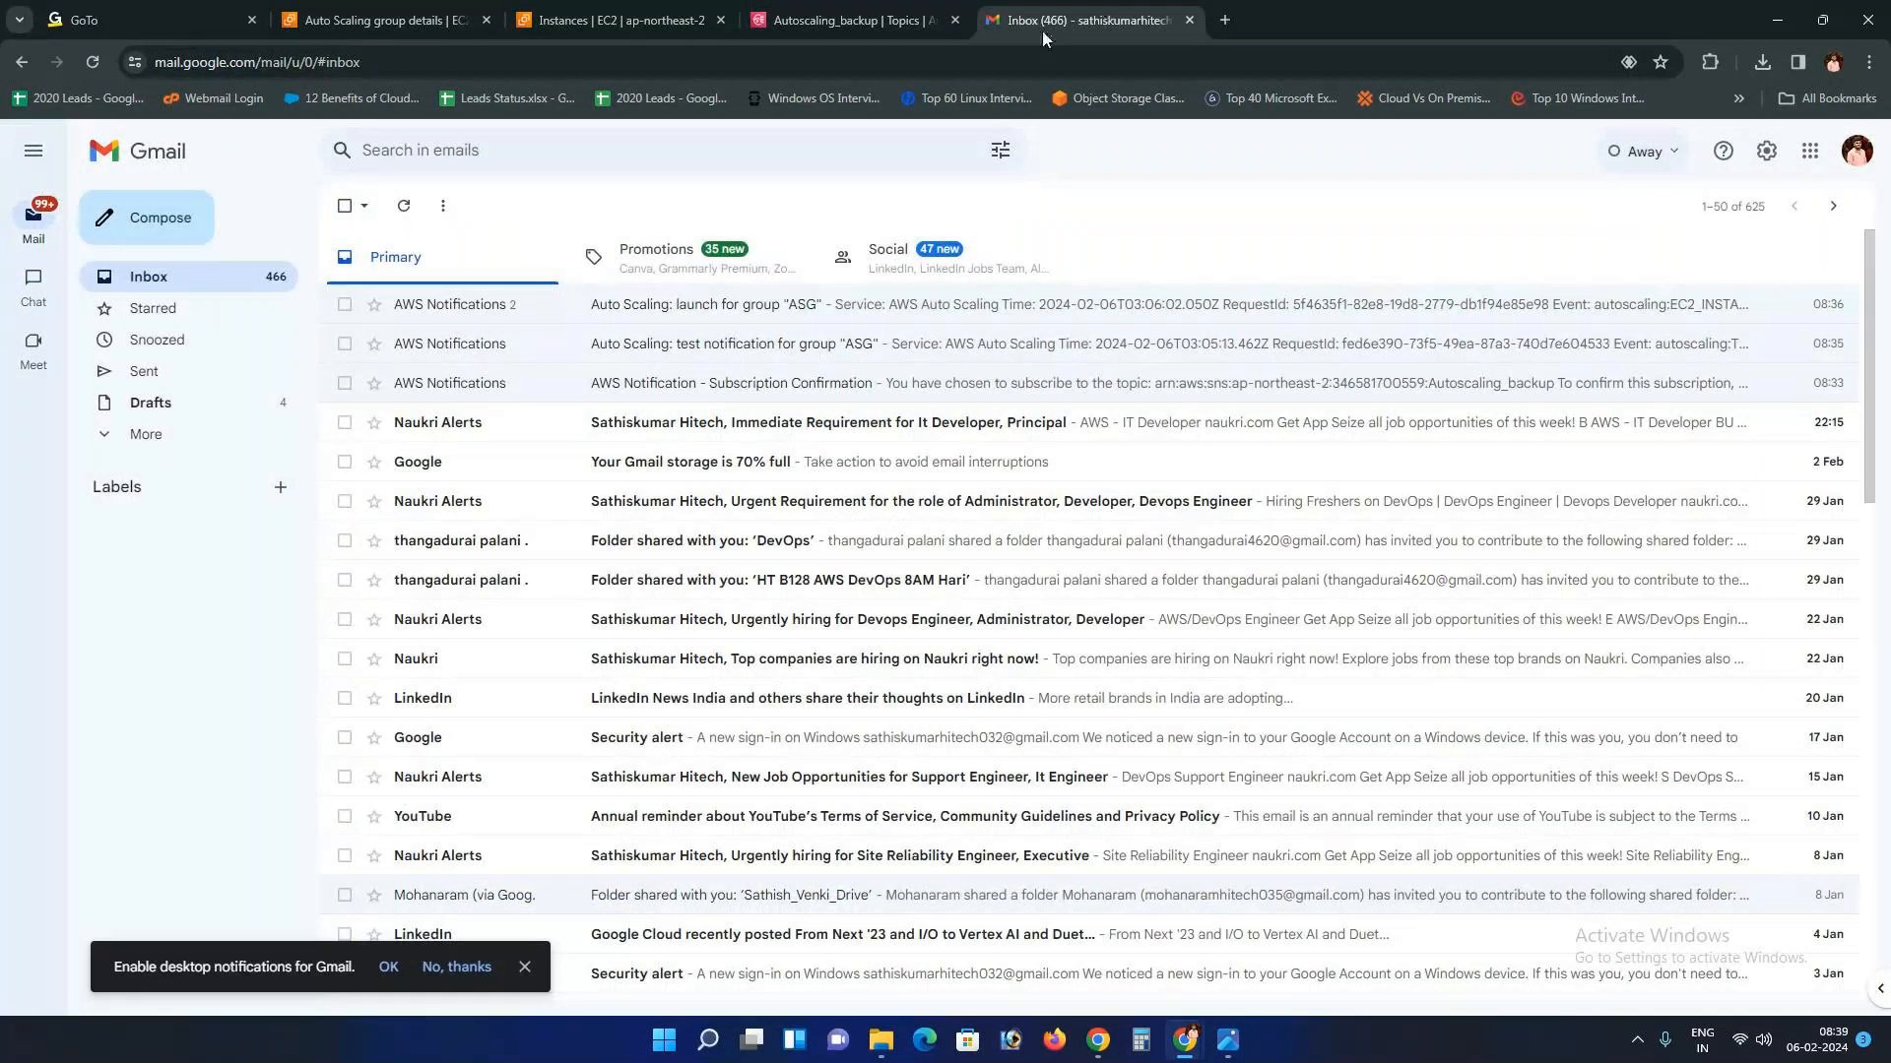
left_click(622, 21)
left_click(1258, 219)
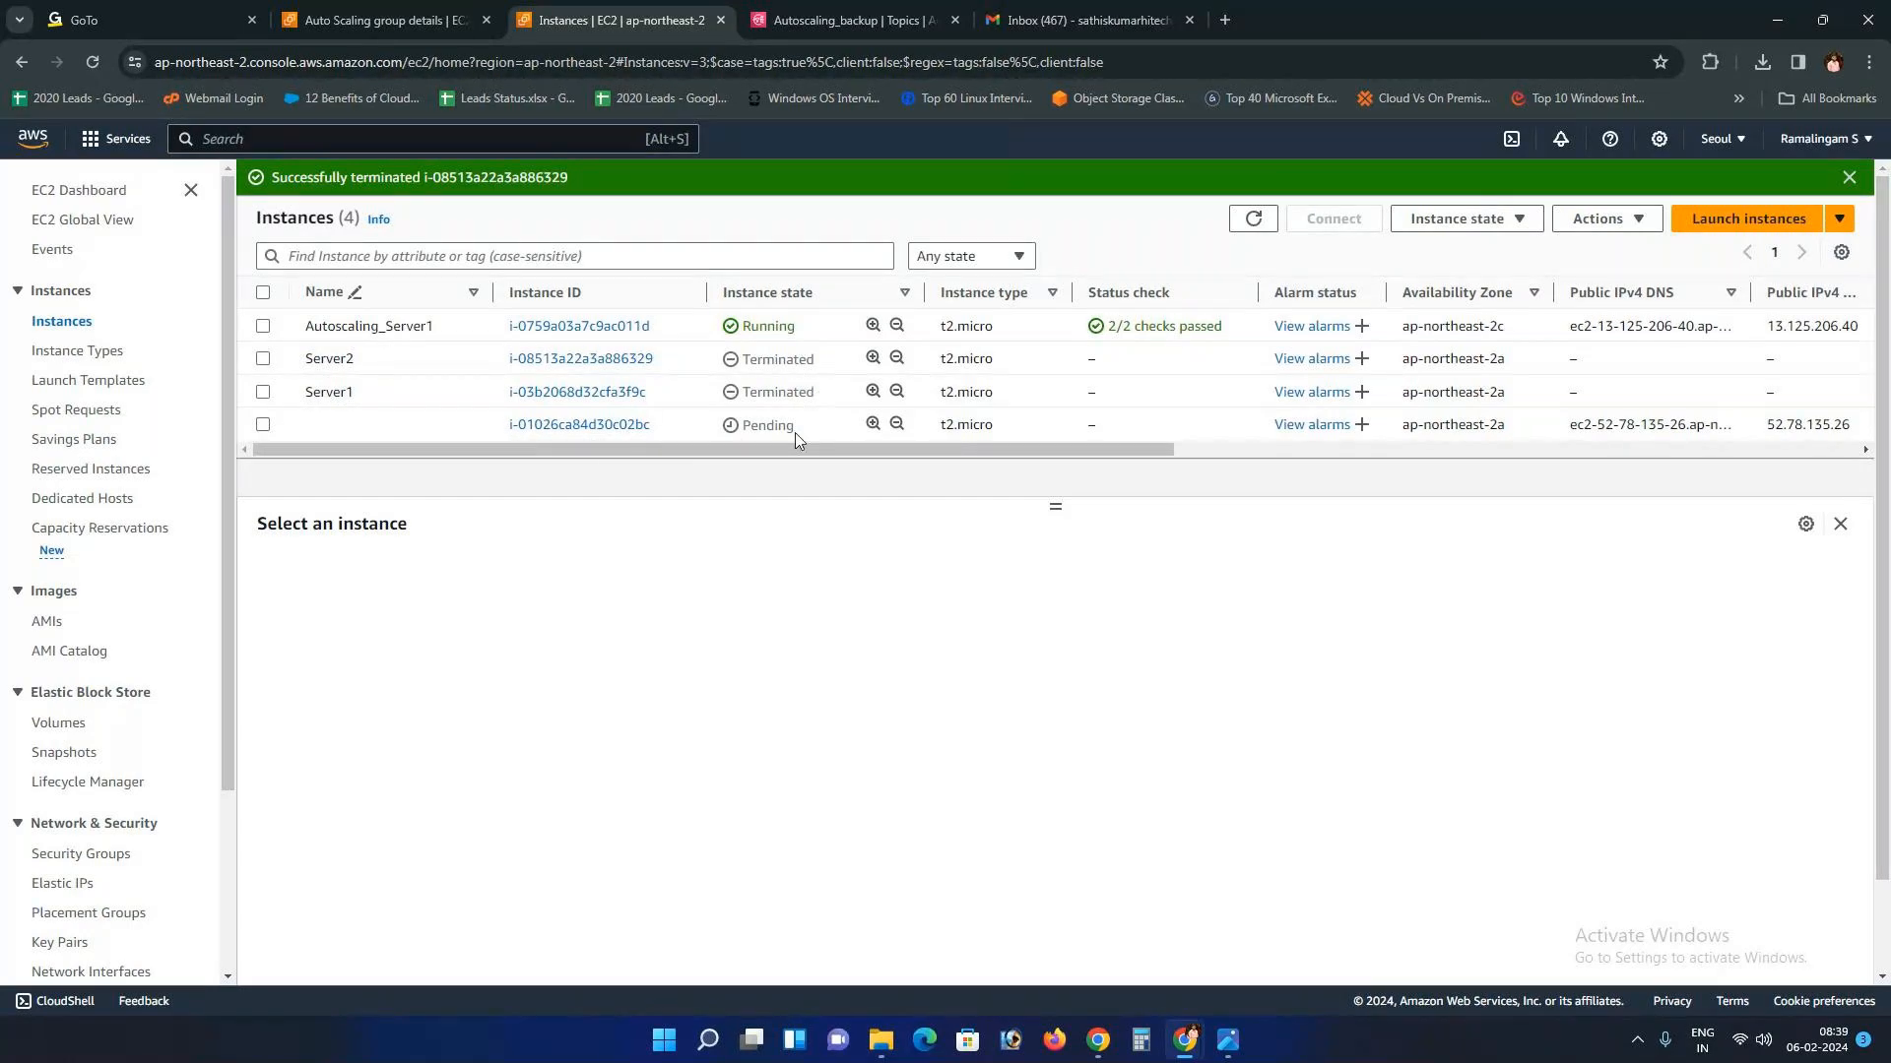
Step: Swap the instance names inline: rename Server1 to Server2 and Server2 to Server1
left_click(1268, 225)
left_click_drag(738, 426, 815, 431)
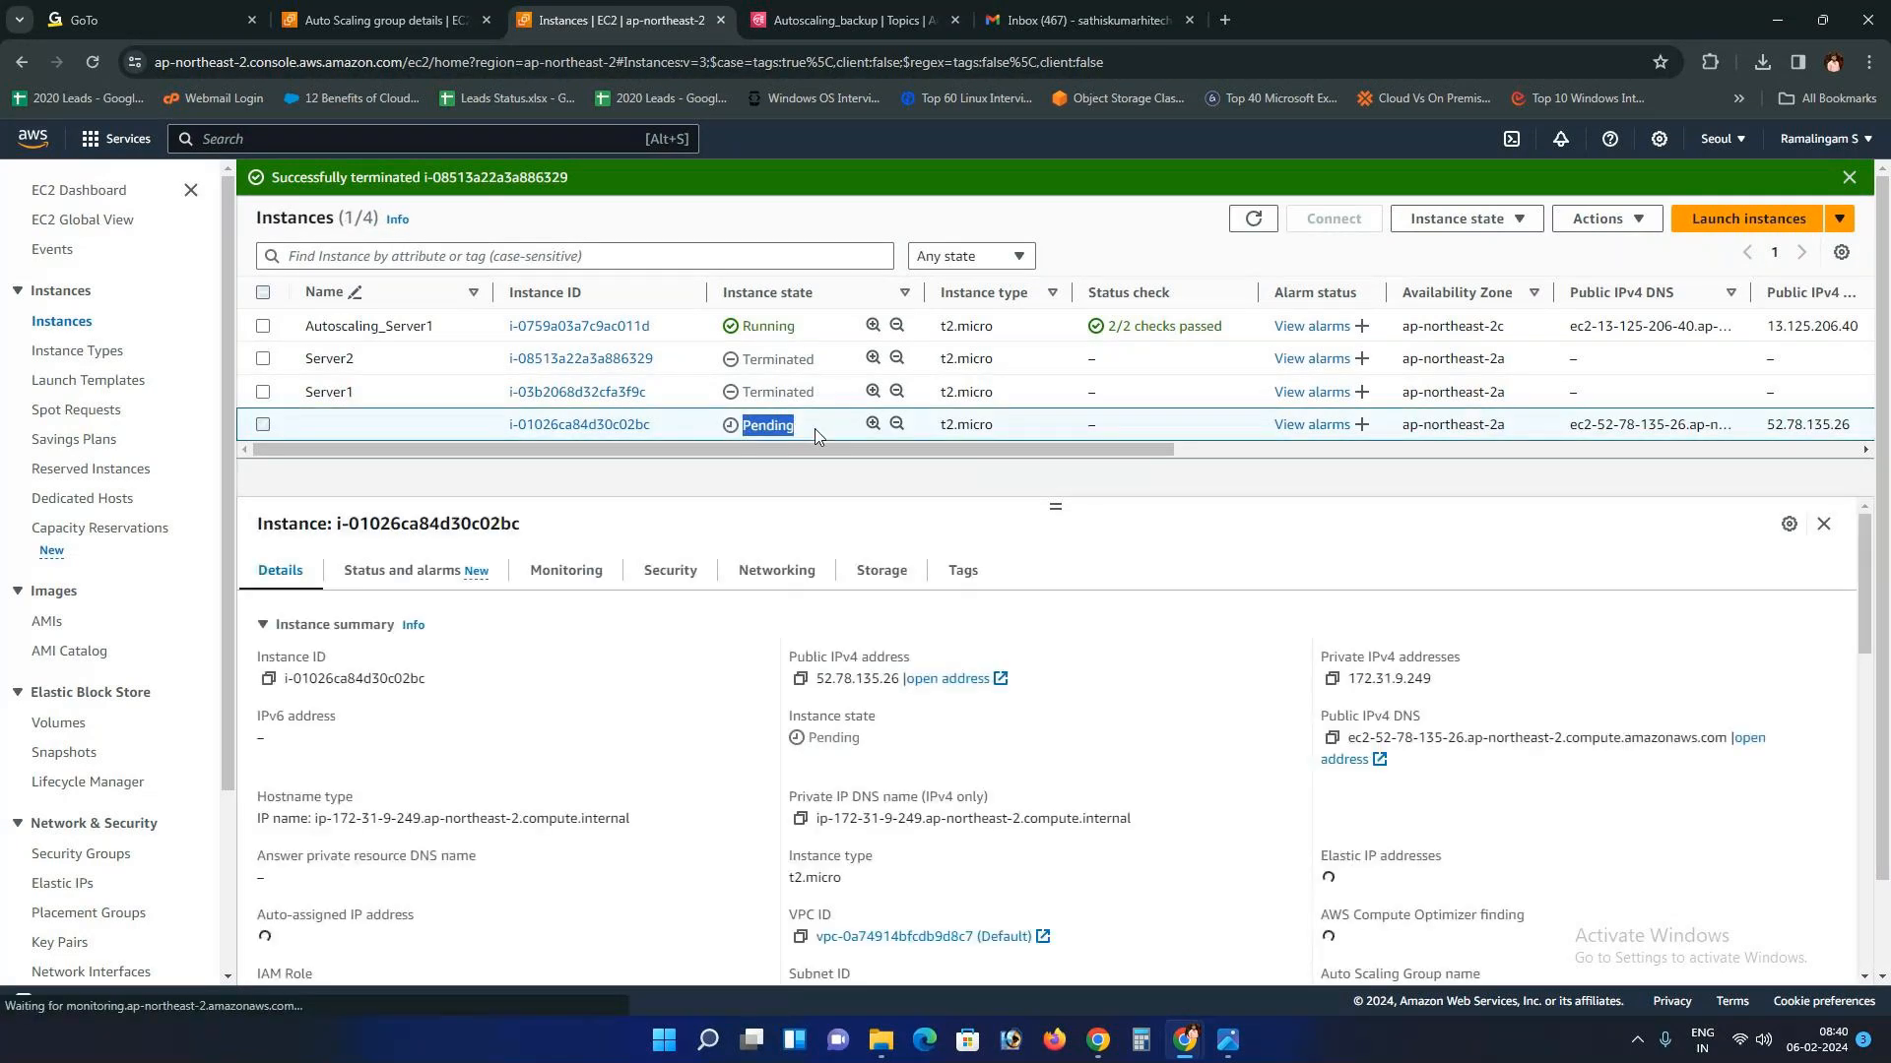
left_click(475, 394)
key("BackSpace")
type("2")
key("Return")
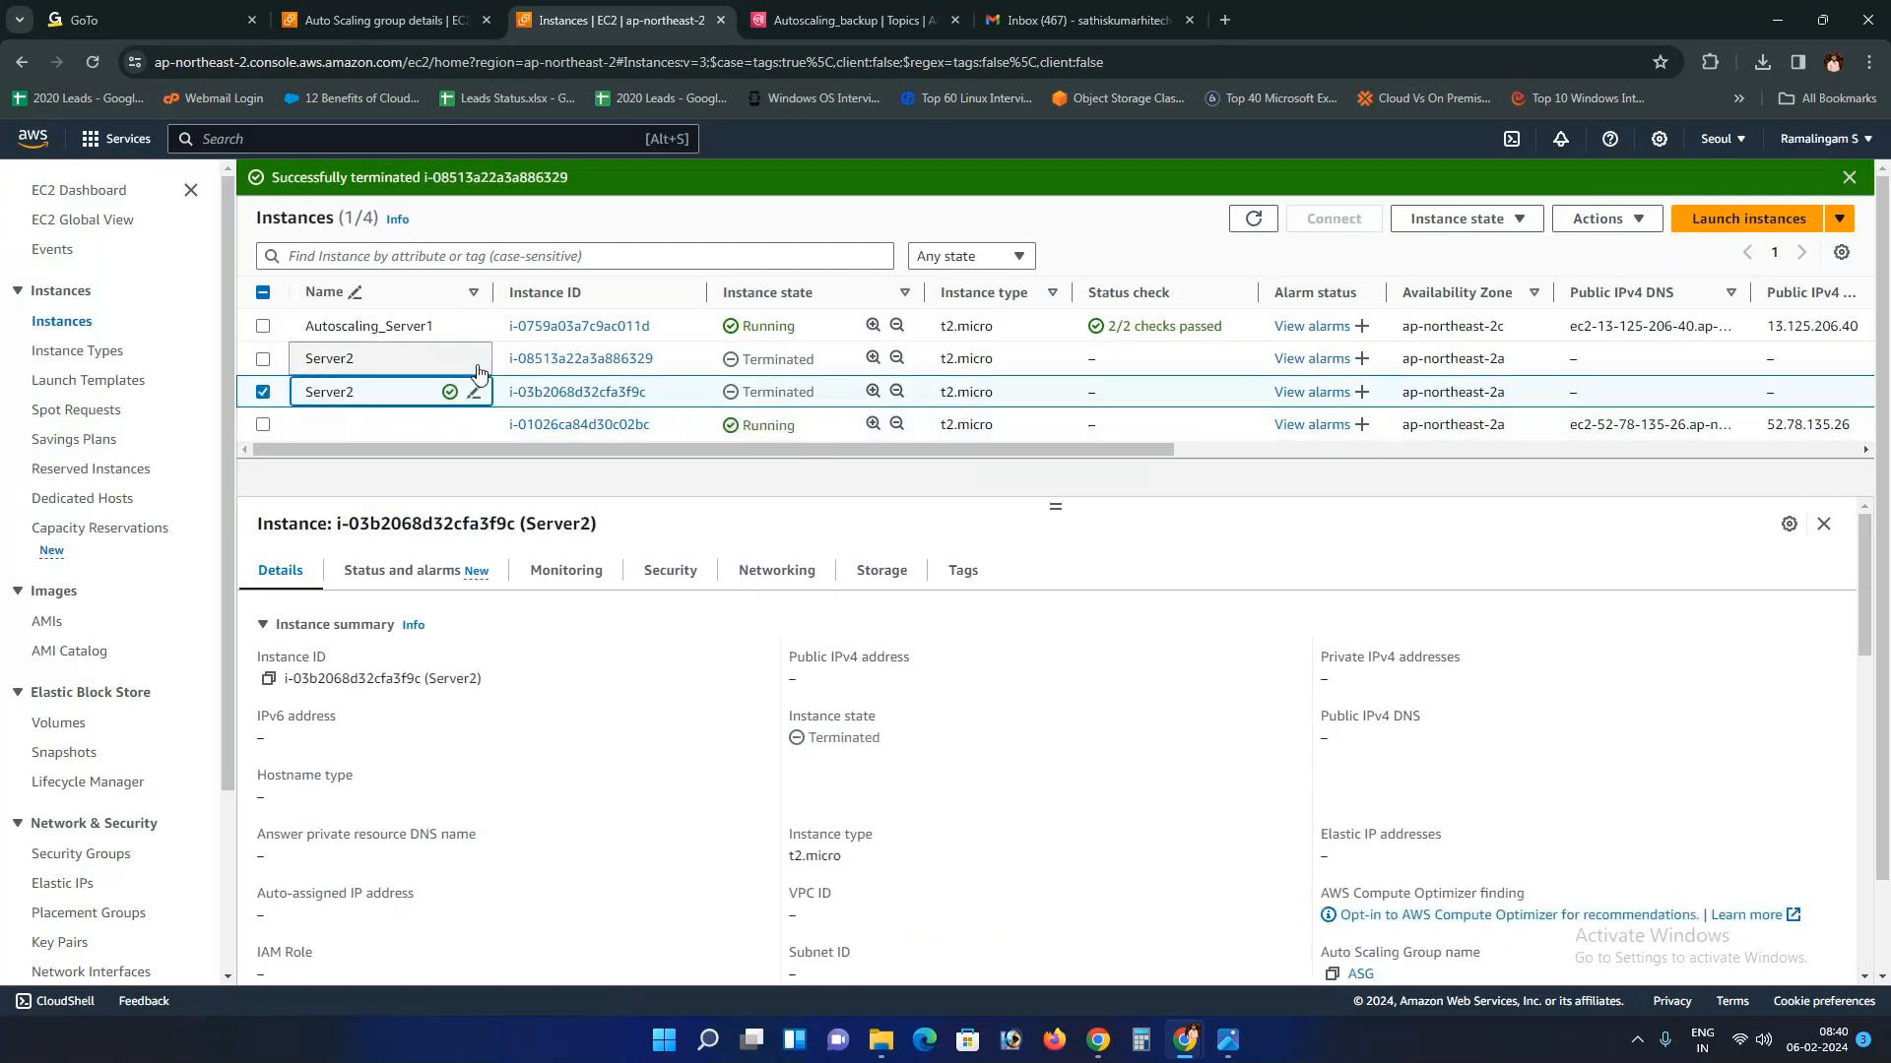
left_click(474, 359)
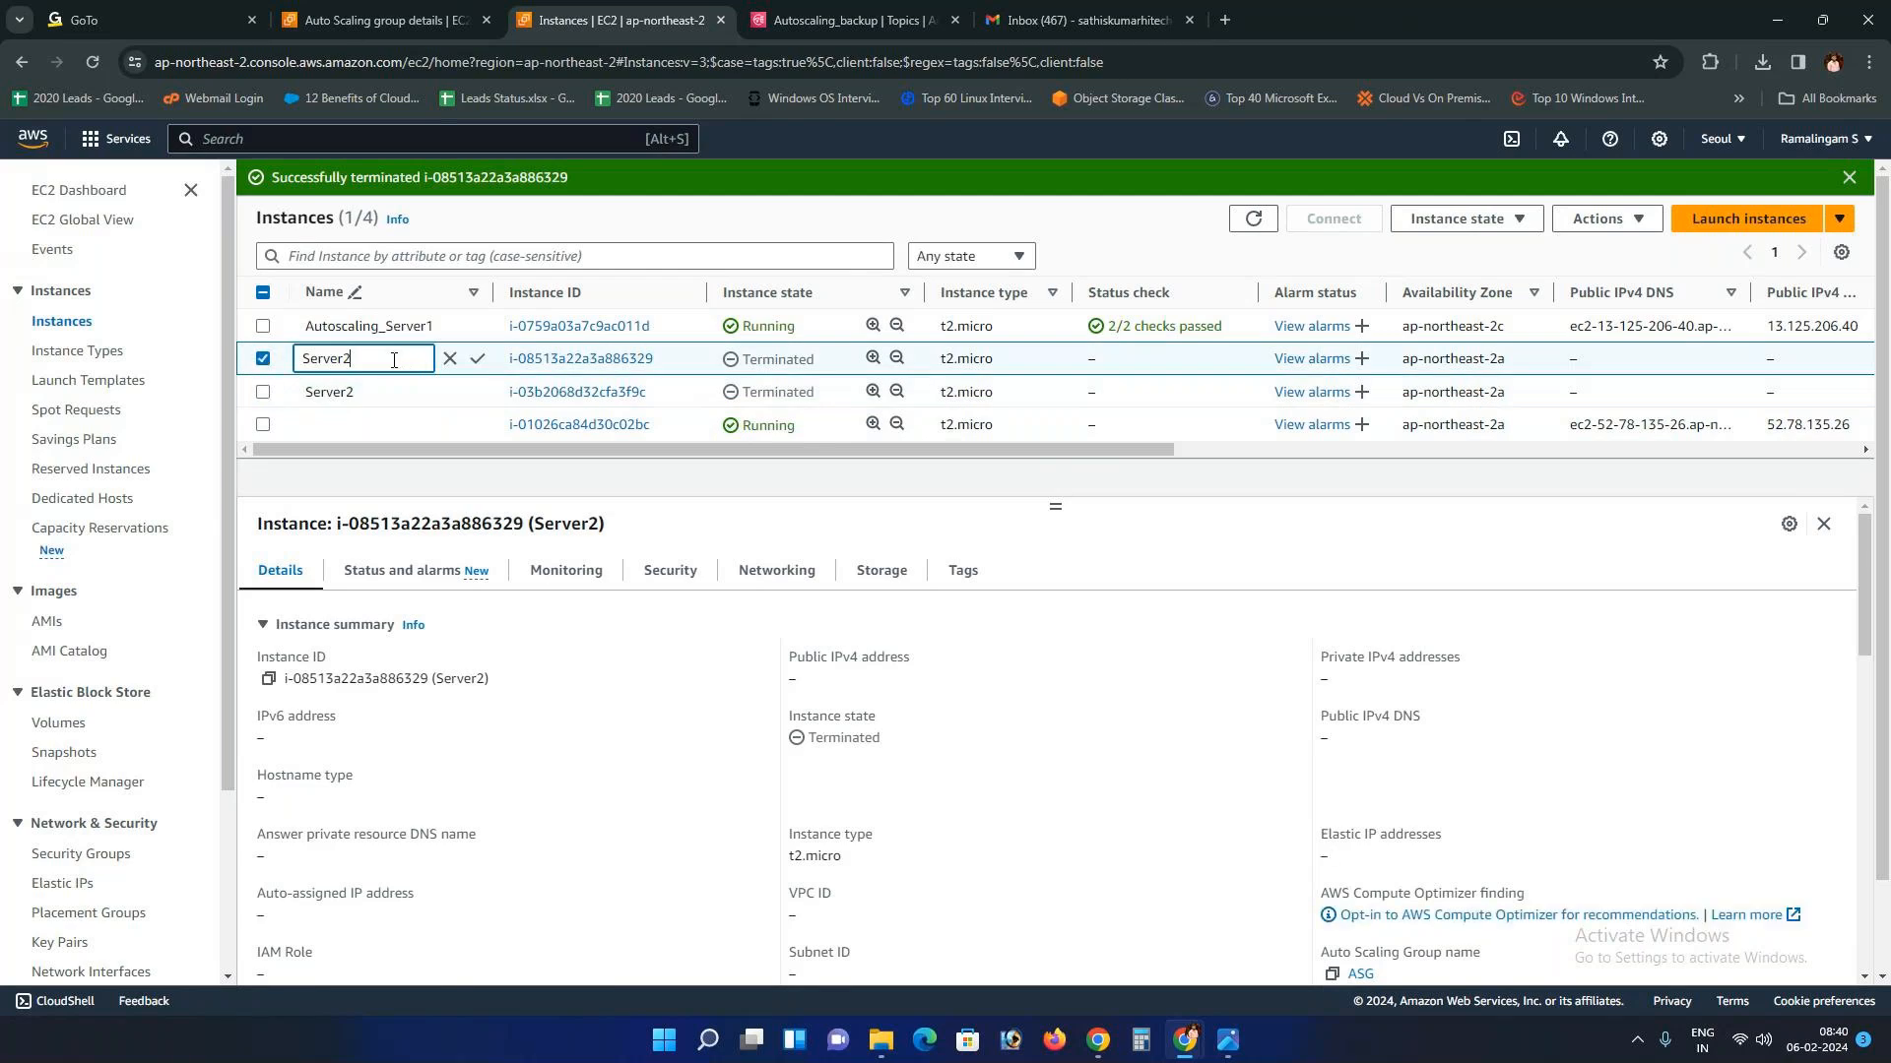
left_click(478, 359)
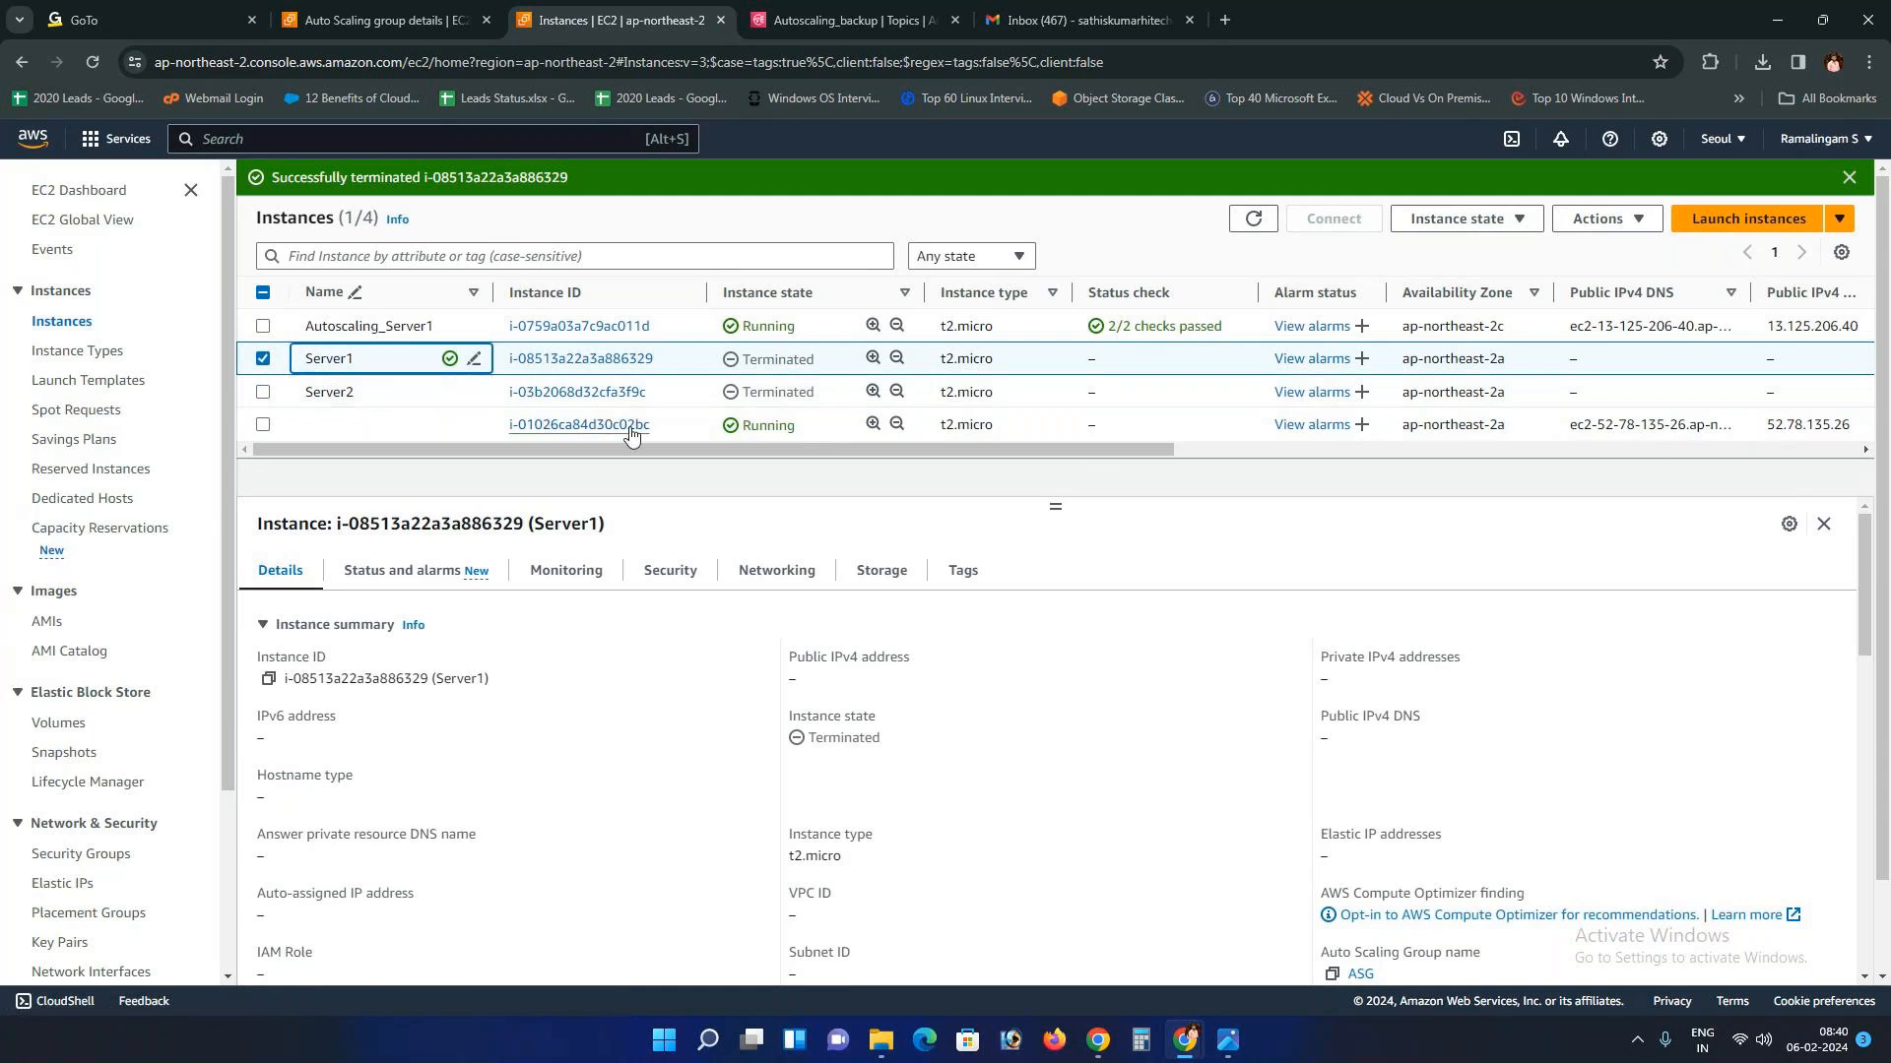
Step: Refresh the instance list and open the Auto Scaling launch email in Gmail
left_click(1253, 219)
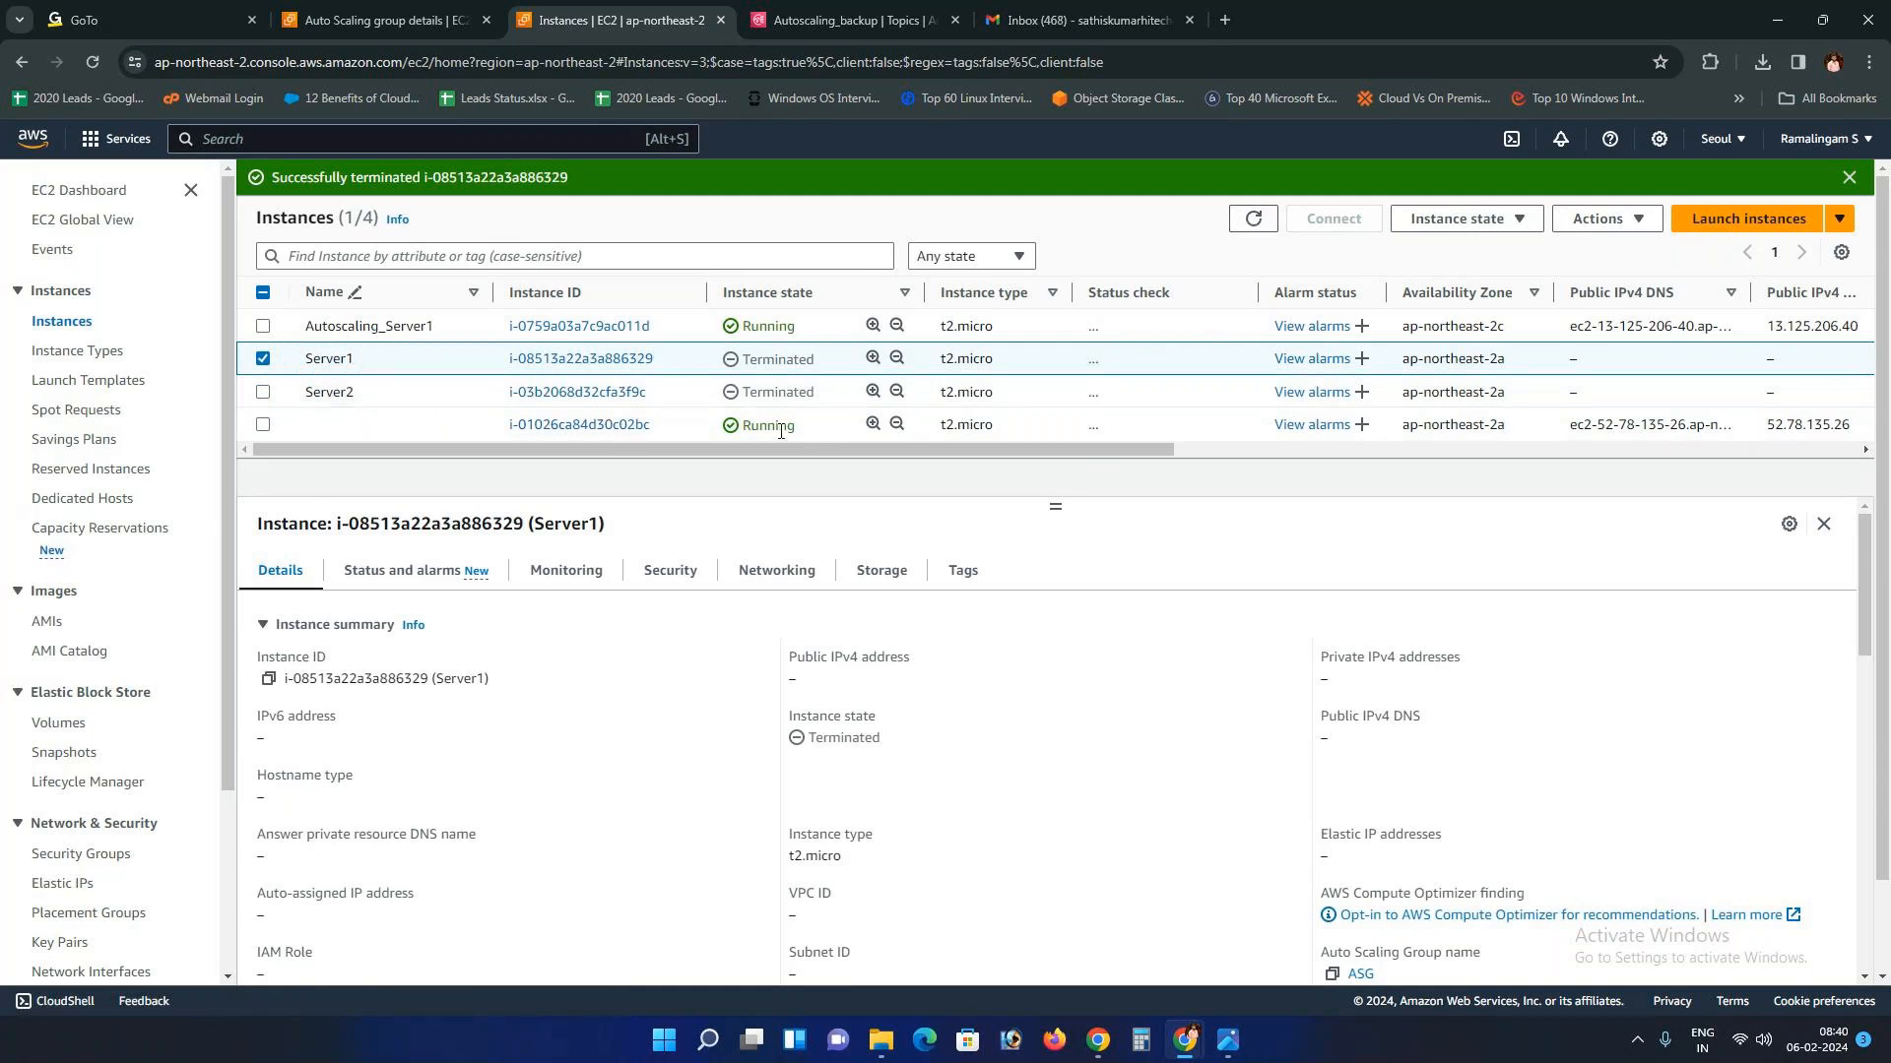
left_click(1046, 15)
left_click(565, 313)
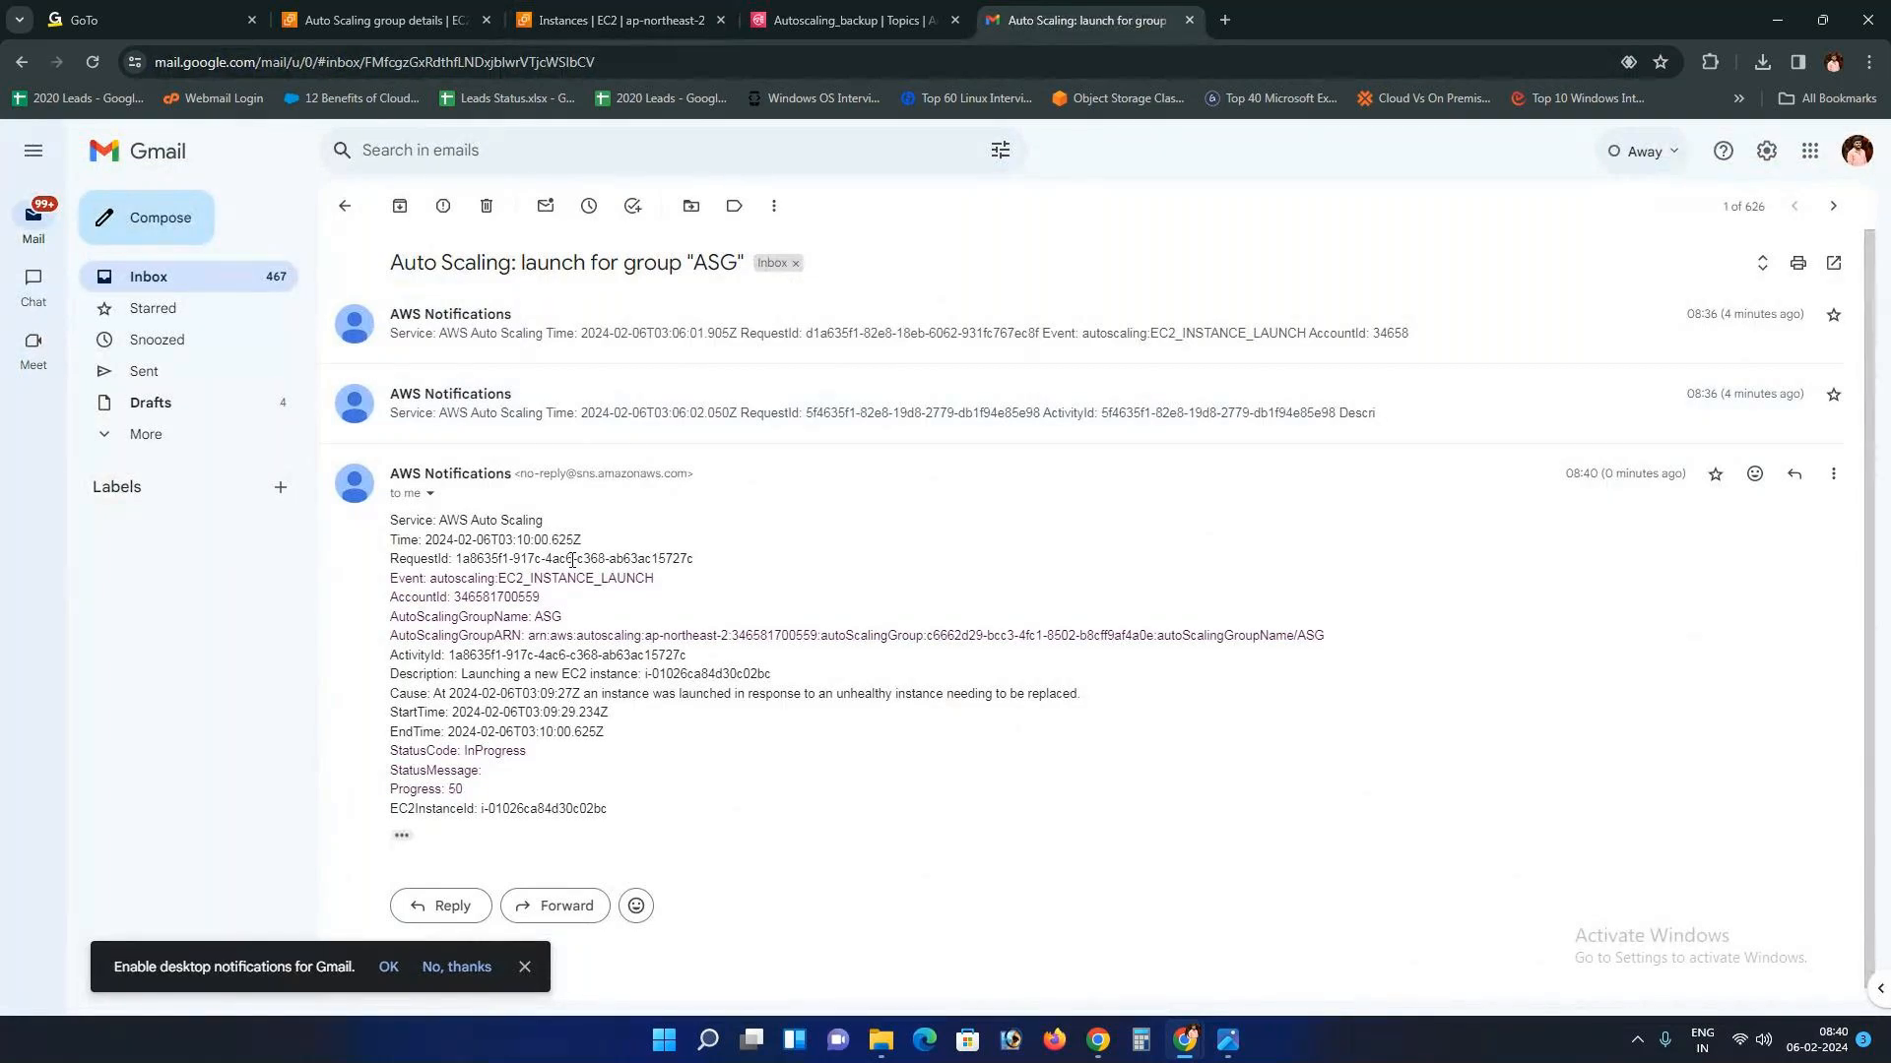
Step: Open the 'Auto Scaling: termination for group ASG' email, then return to the EC2 instances list
left_click(345, 207)
left_click(525, 350)
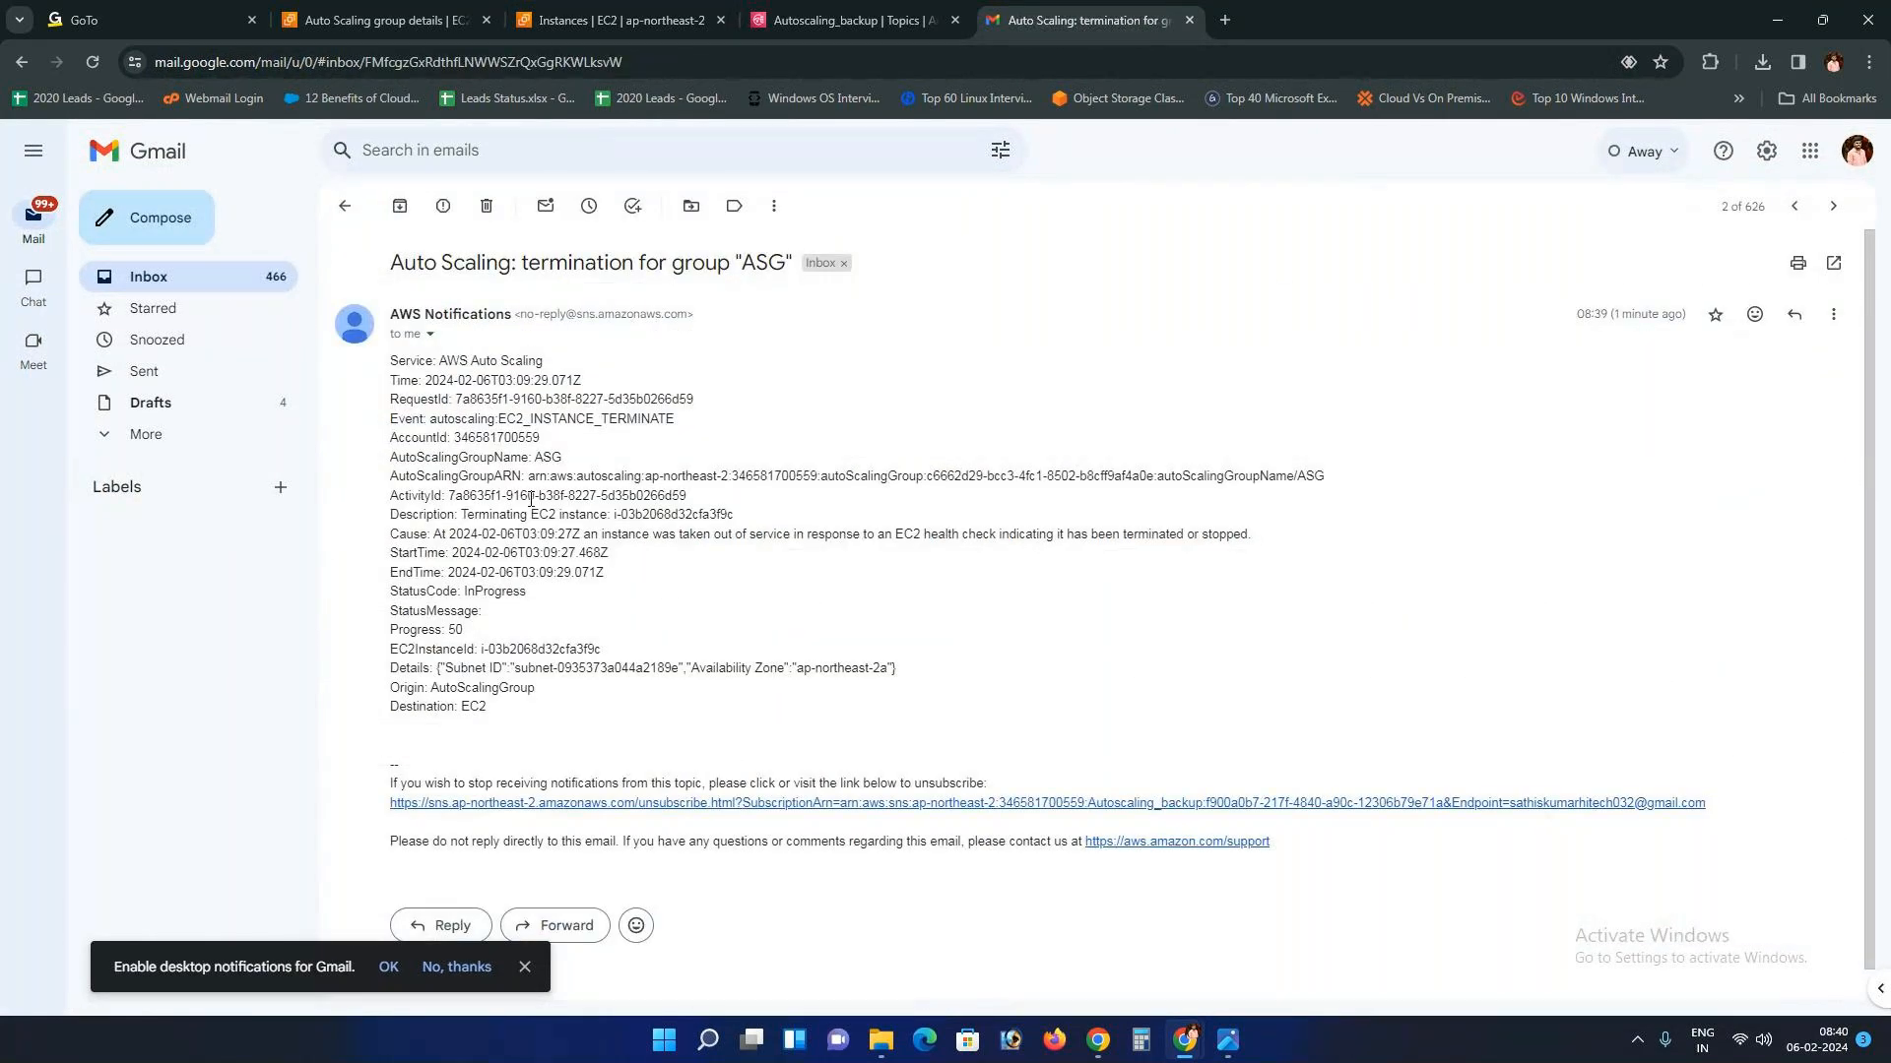
left_click(596, 20)
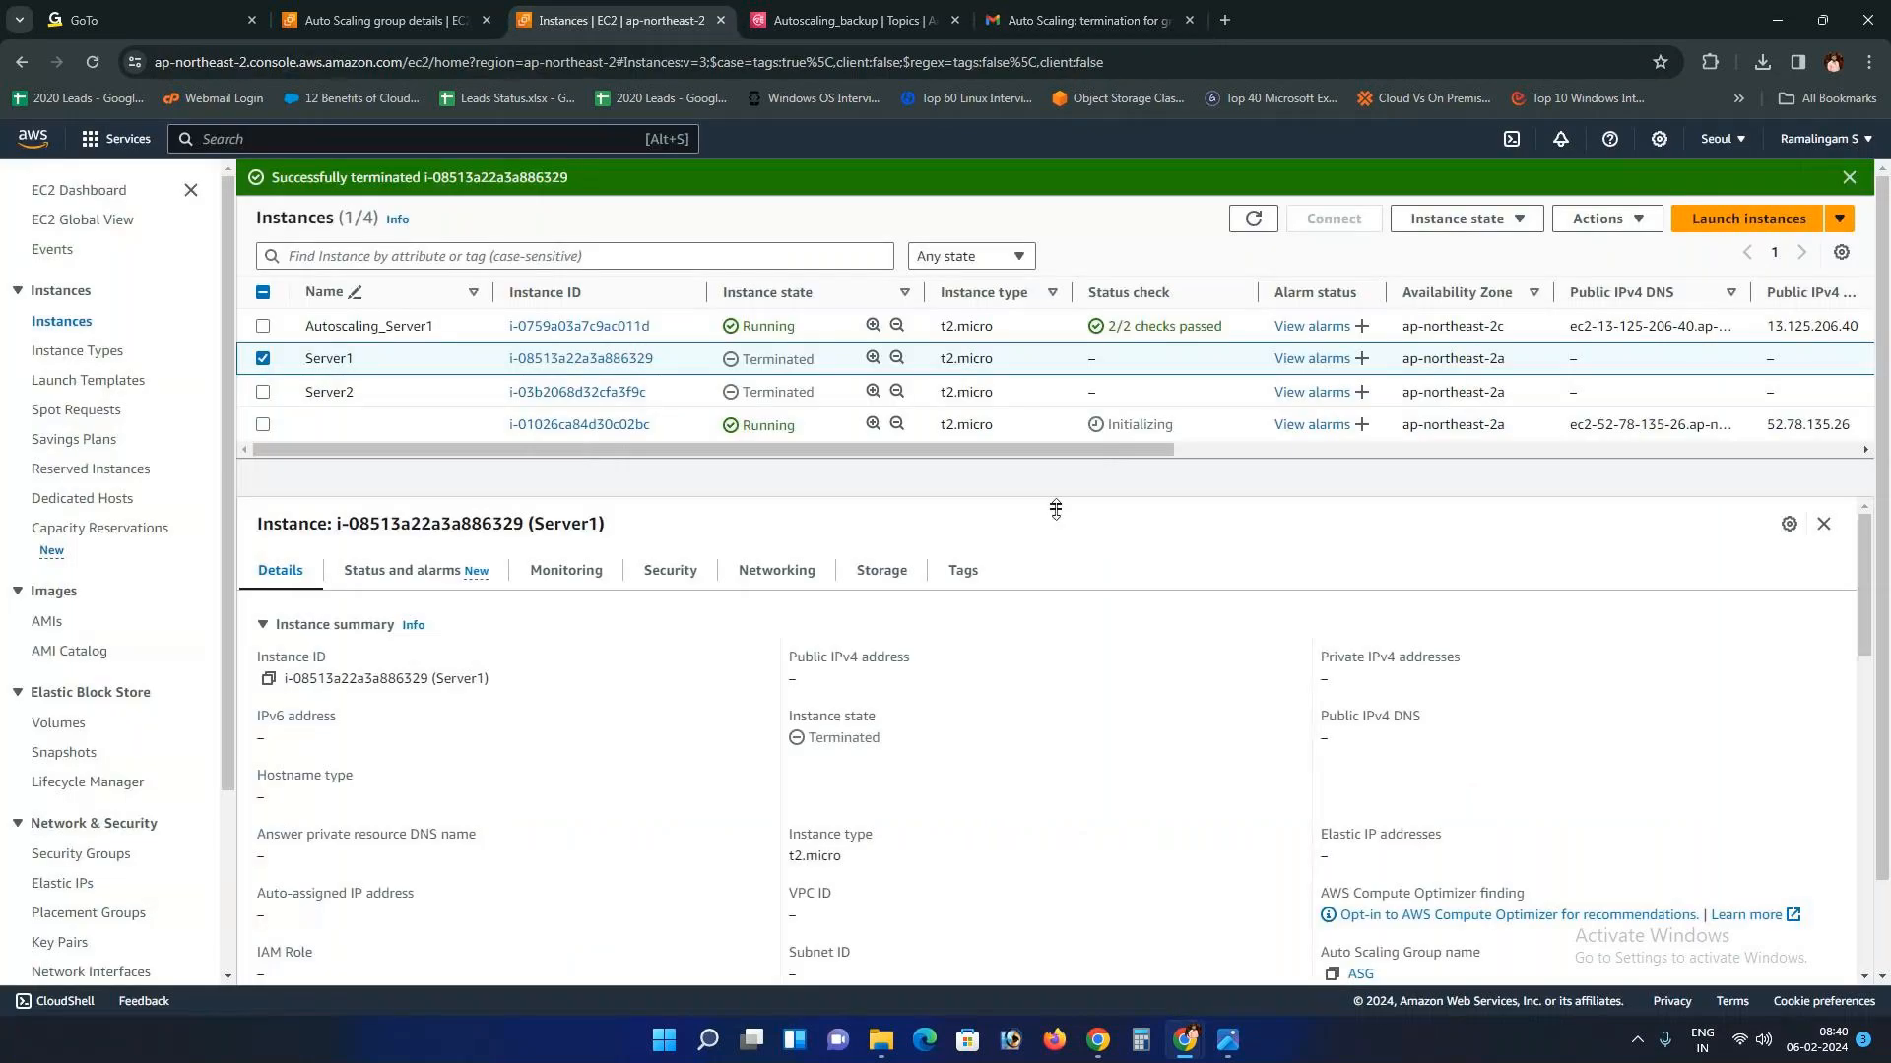
Step: Select the new replacement instance and Autoscaling_Server1 together to compare their monitoring charts
mouse_move(1055, 506)
left_mouse_down()
mouse_move(1055, 557)
mouse_move(1054, 514)
left_mouse_up()
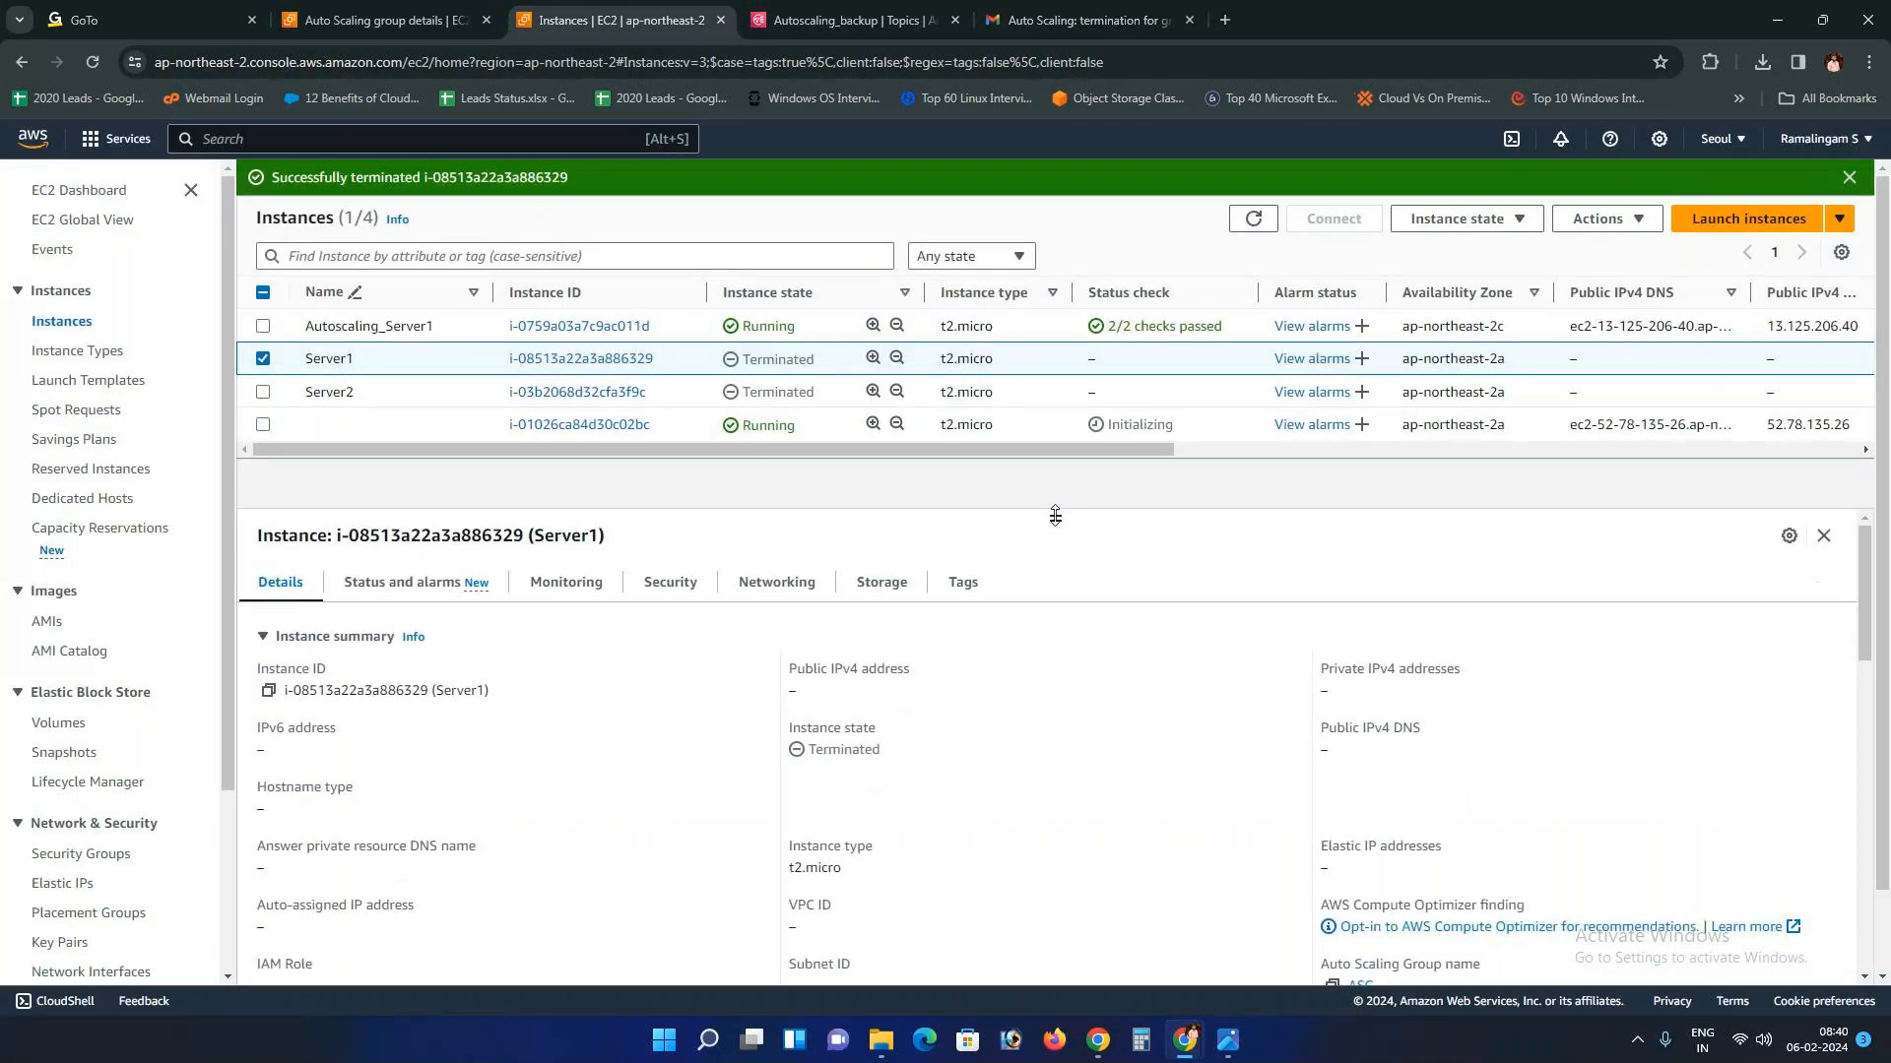
left_click(679, 428)
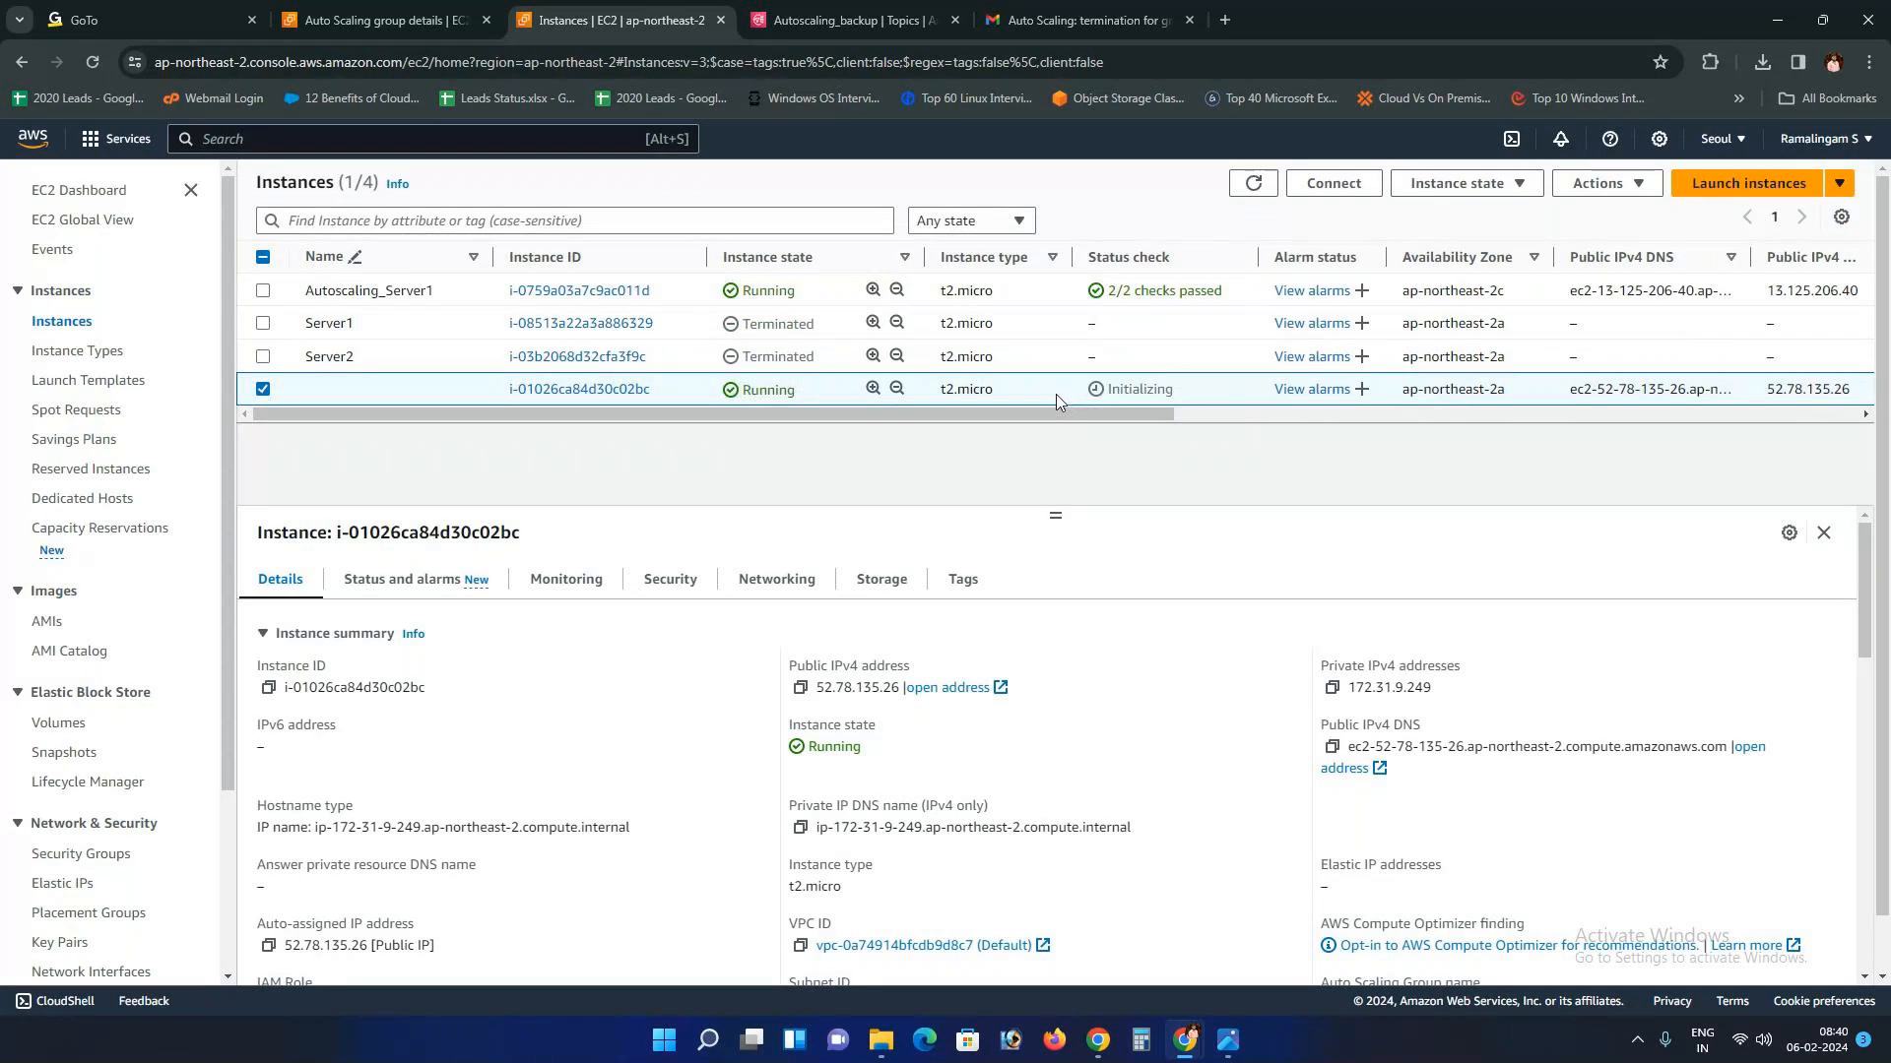
left_click(266, 291)
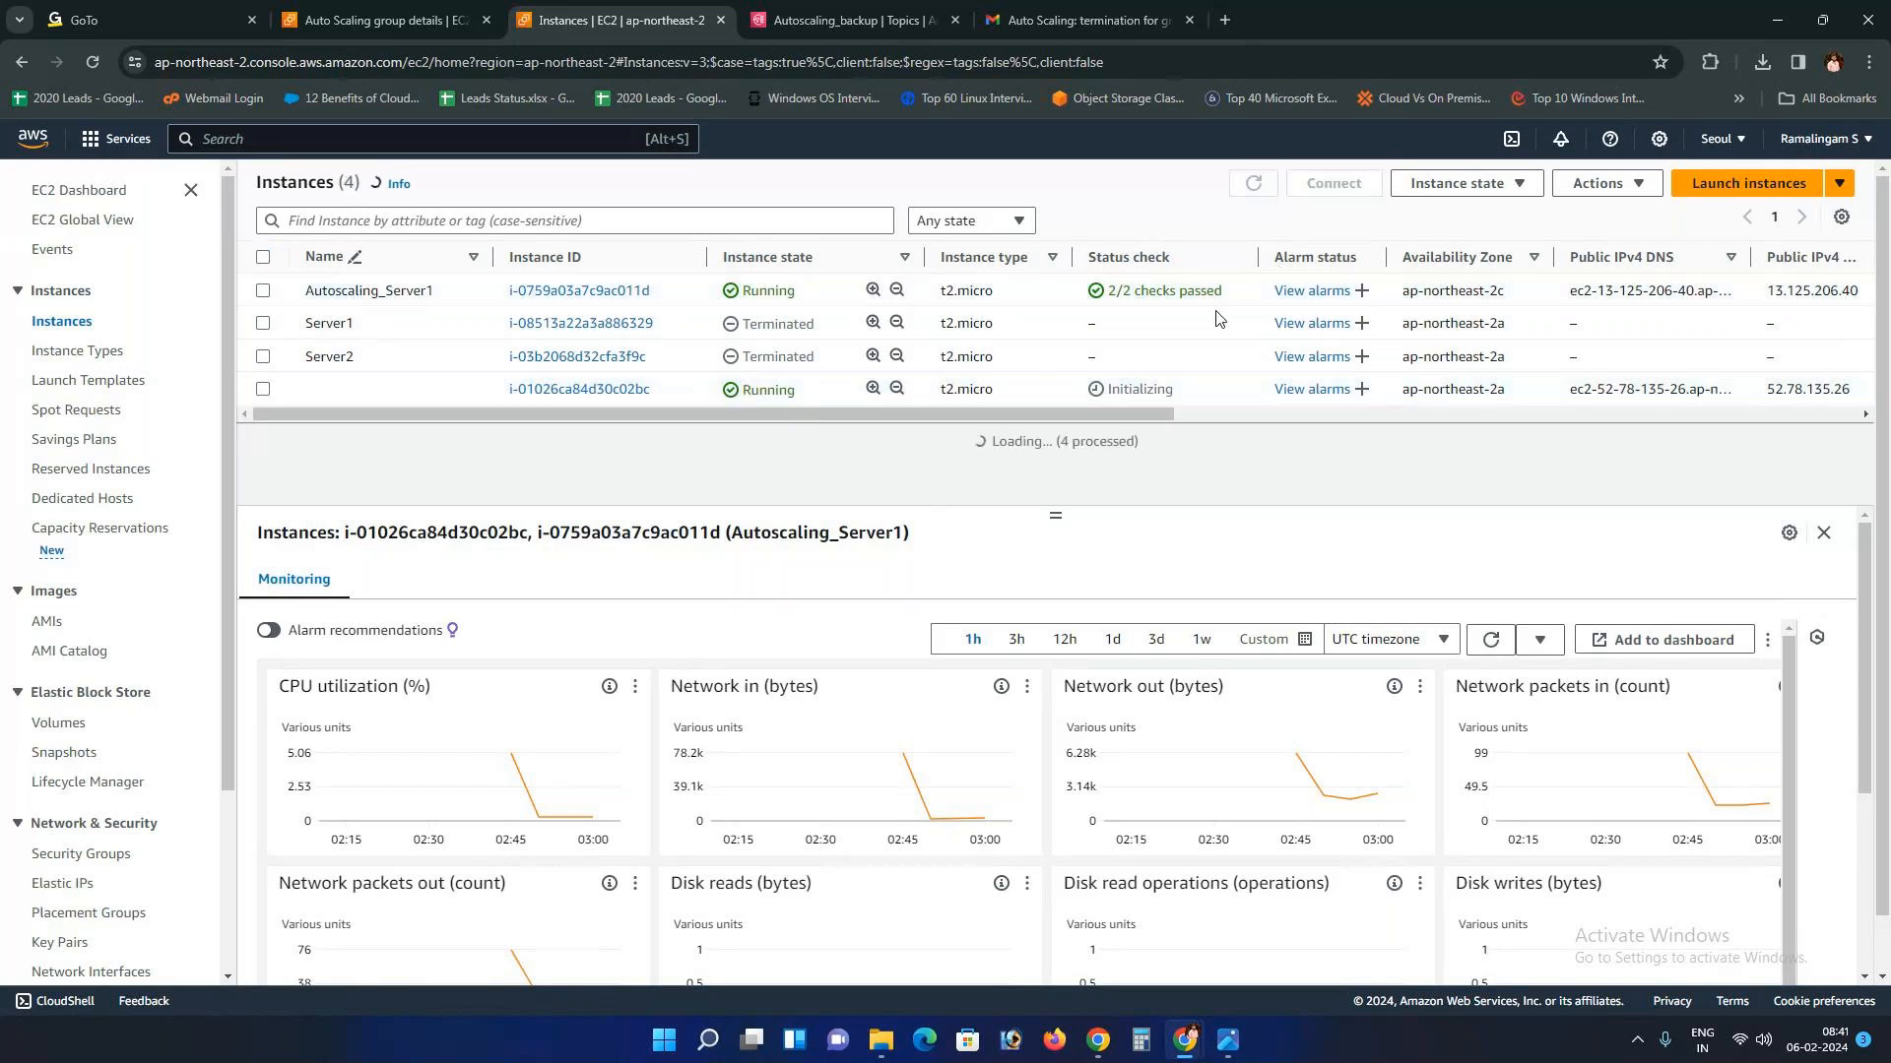
left_click_drag(1164, 425, 1727, 404)
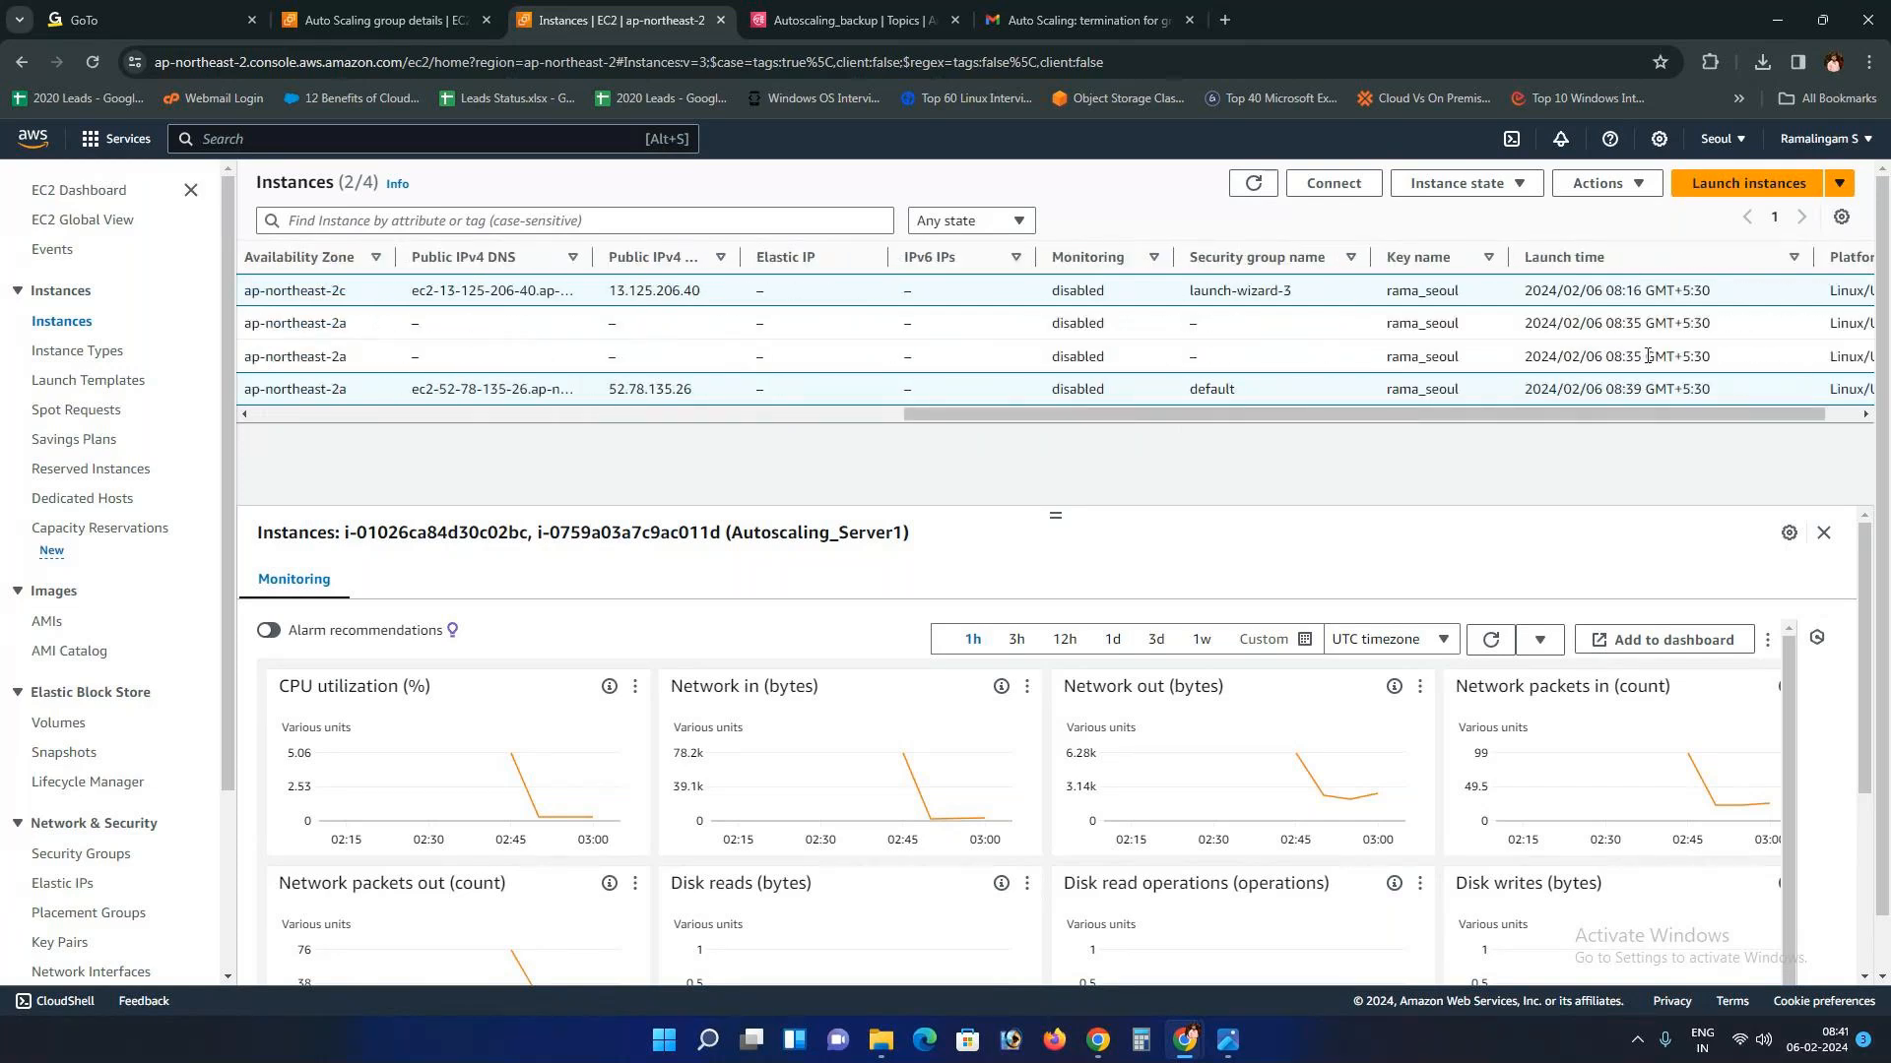
left_click_drag(1467, 414, 814, 426)
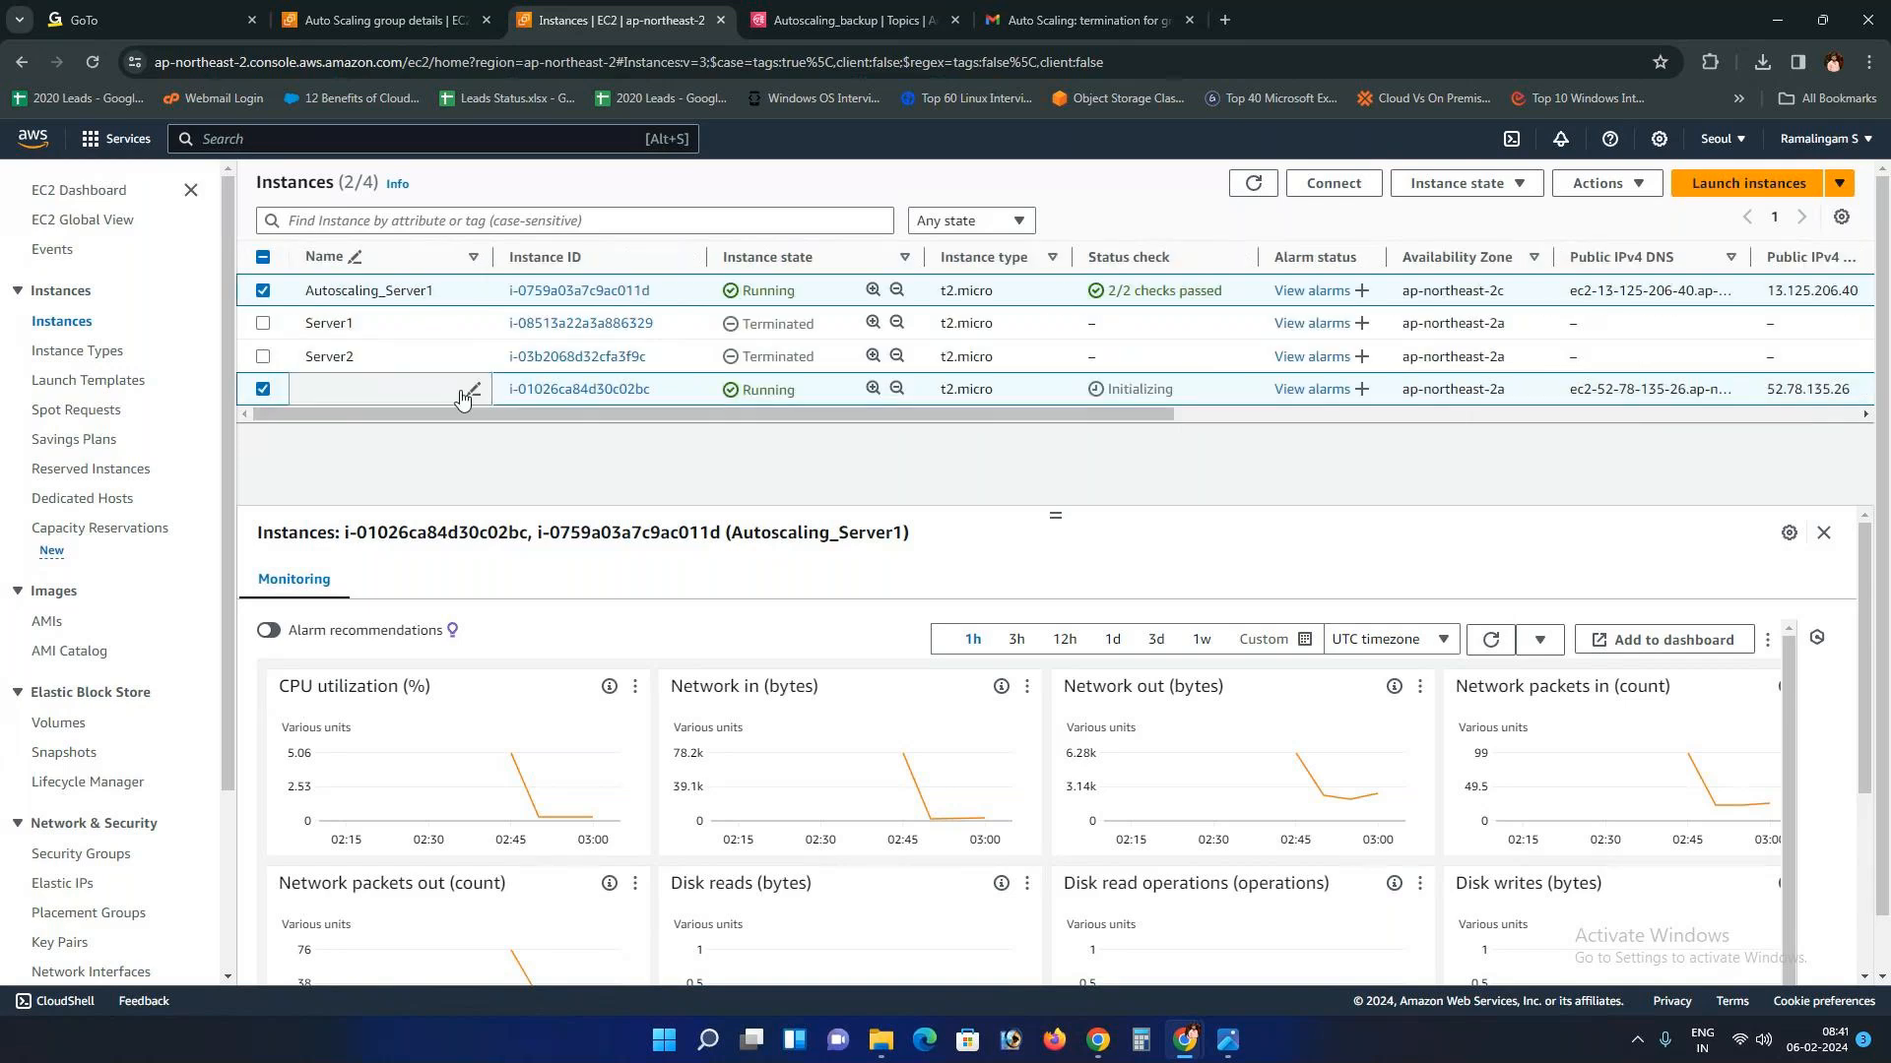
left_click(1027, 8)
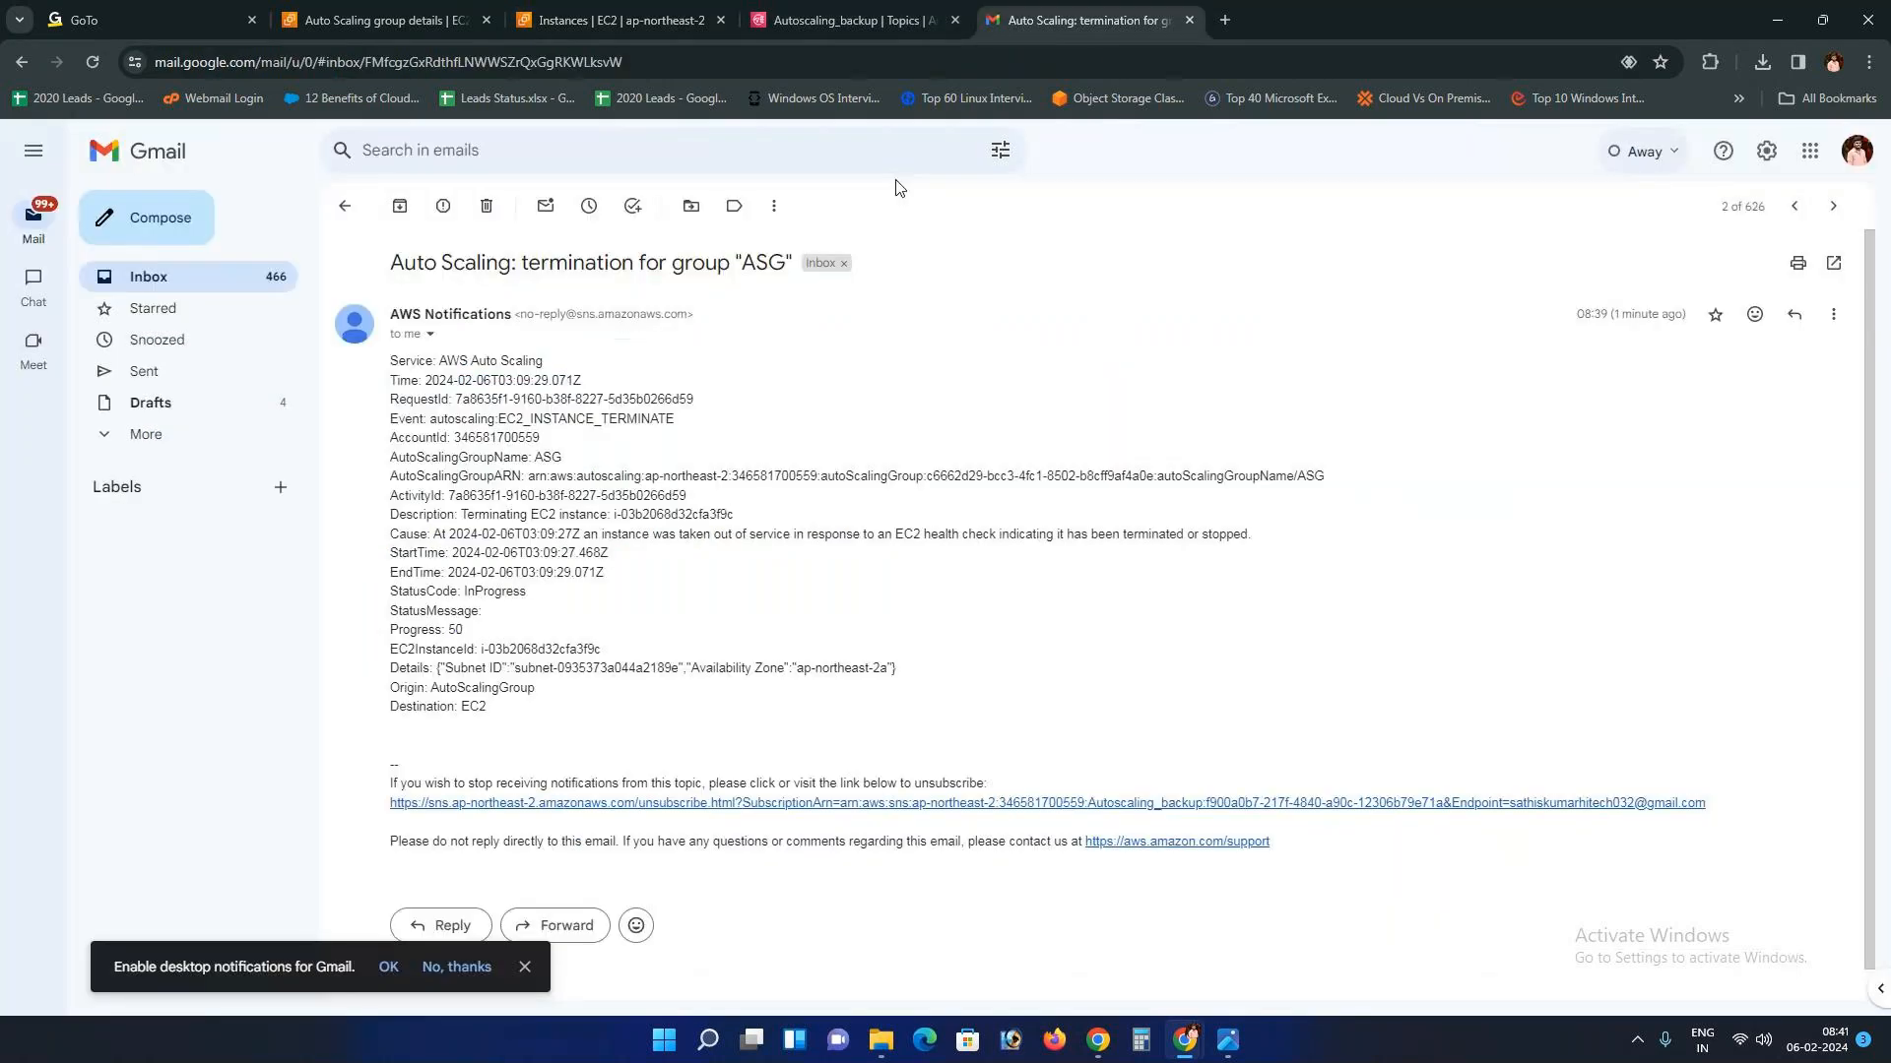
left_click(344, 205)
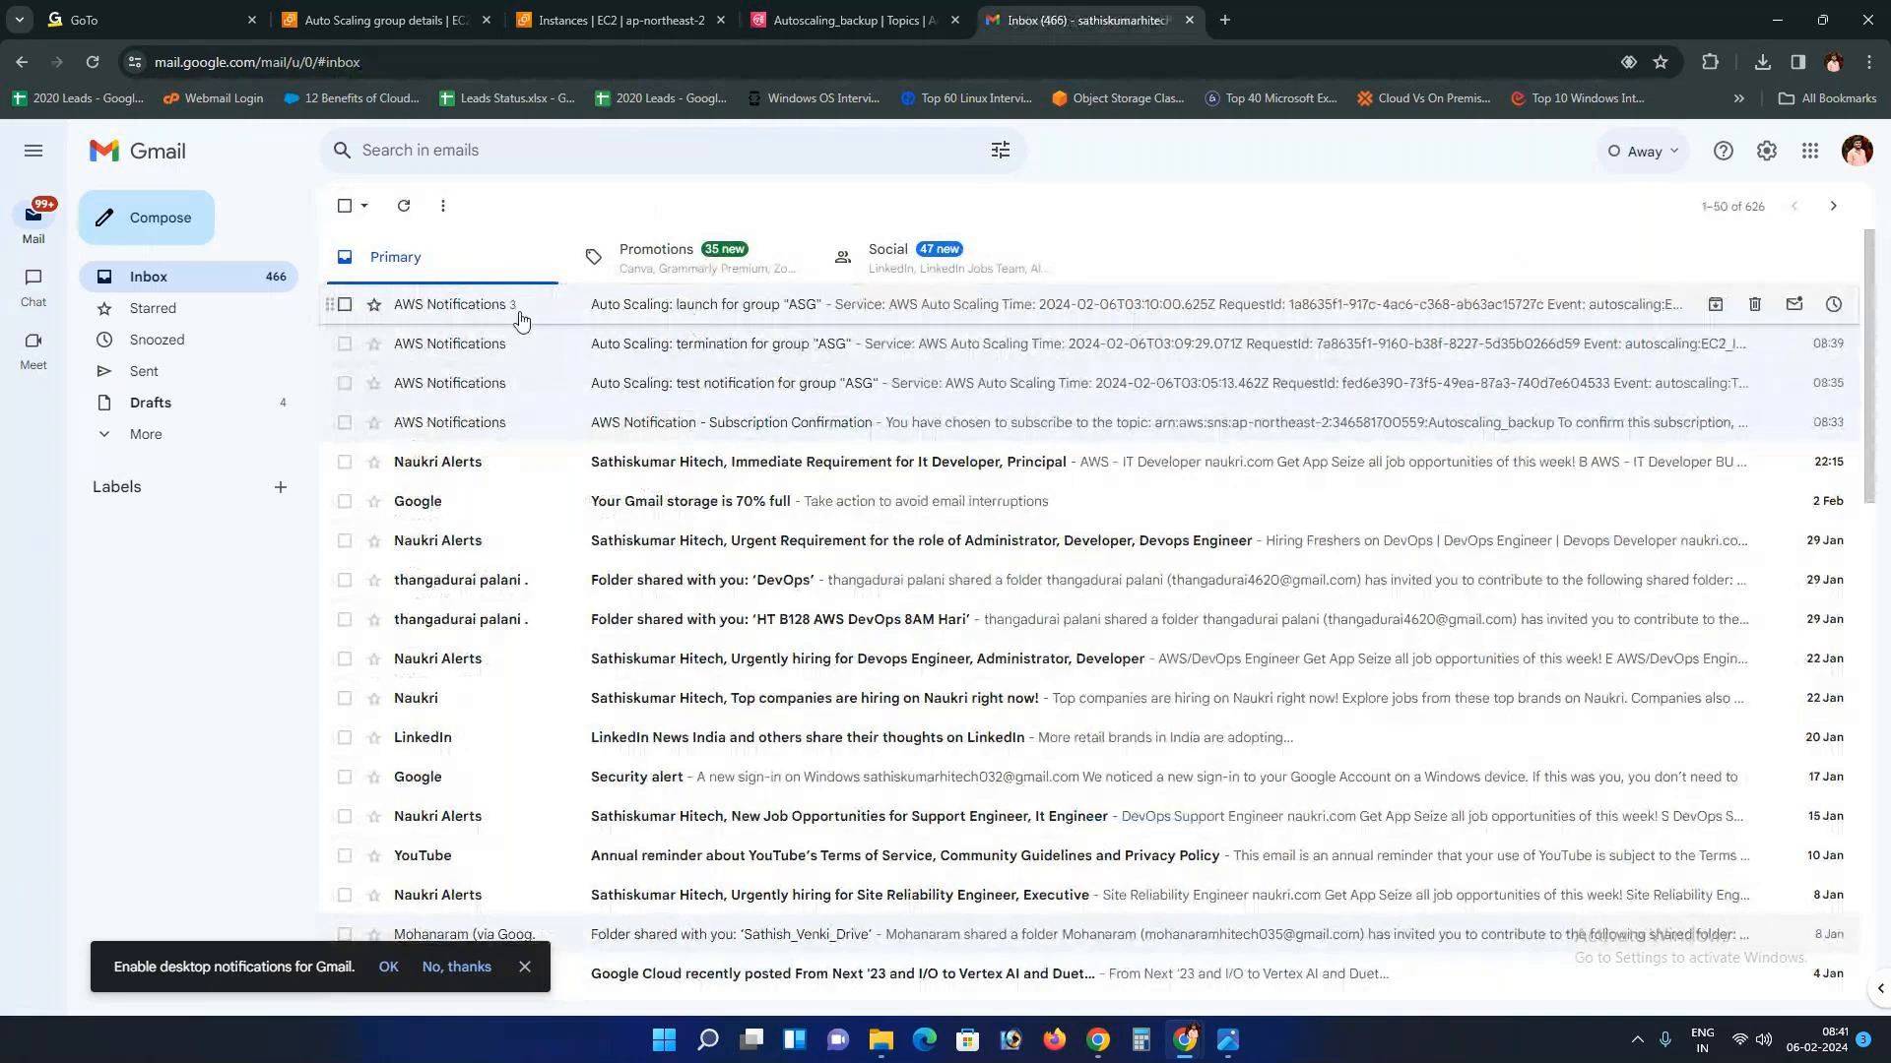
key("ctrl+shift+Tab")
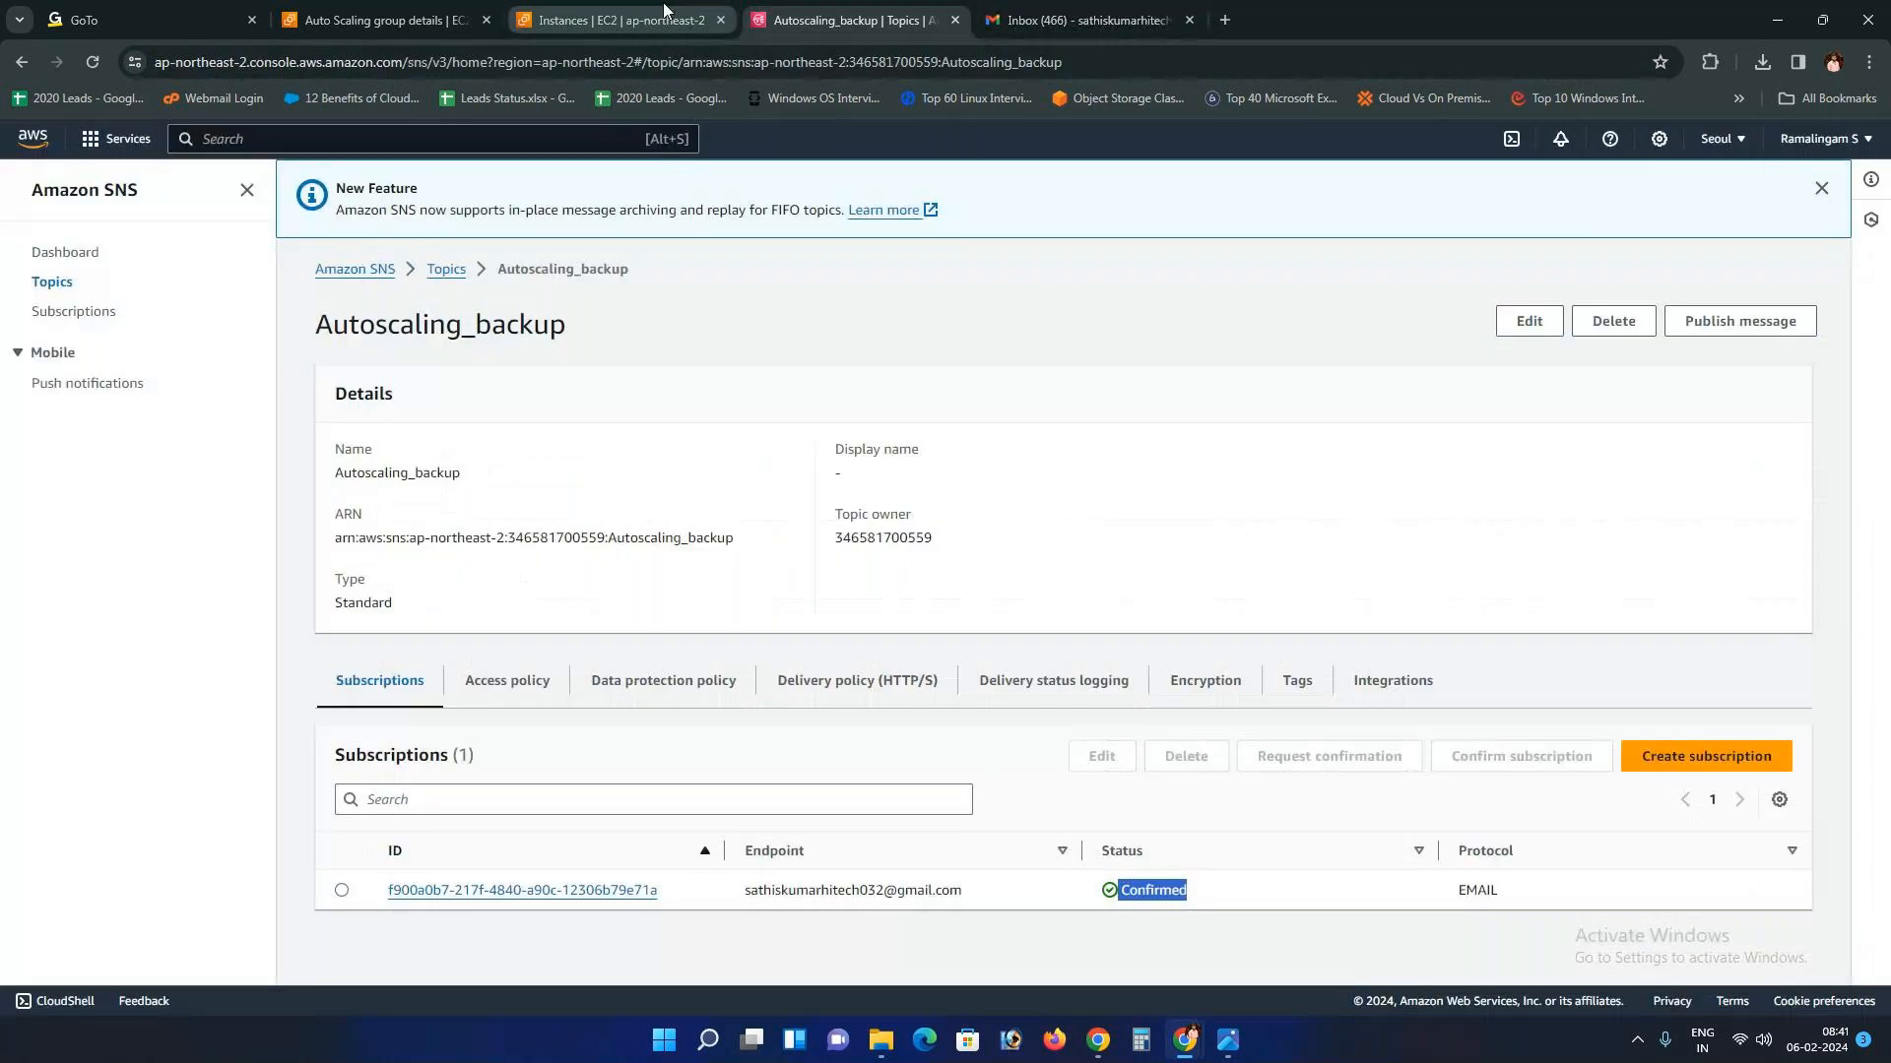
left_click(657, 20)
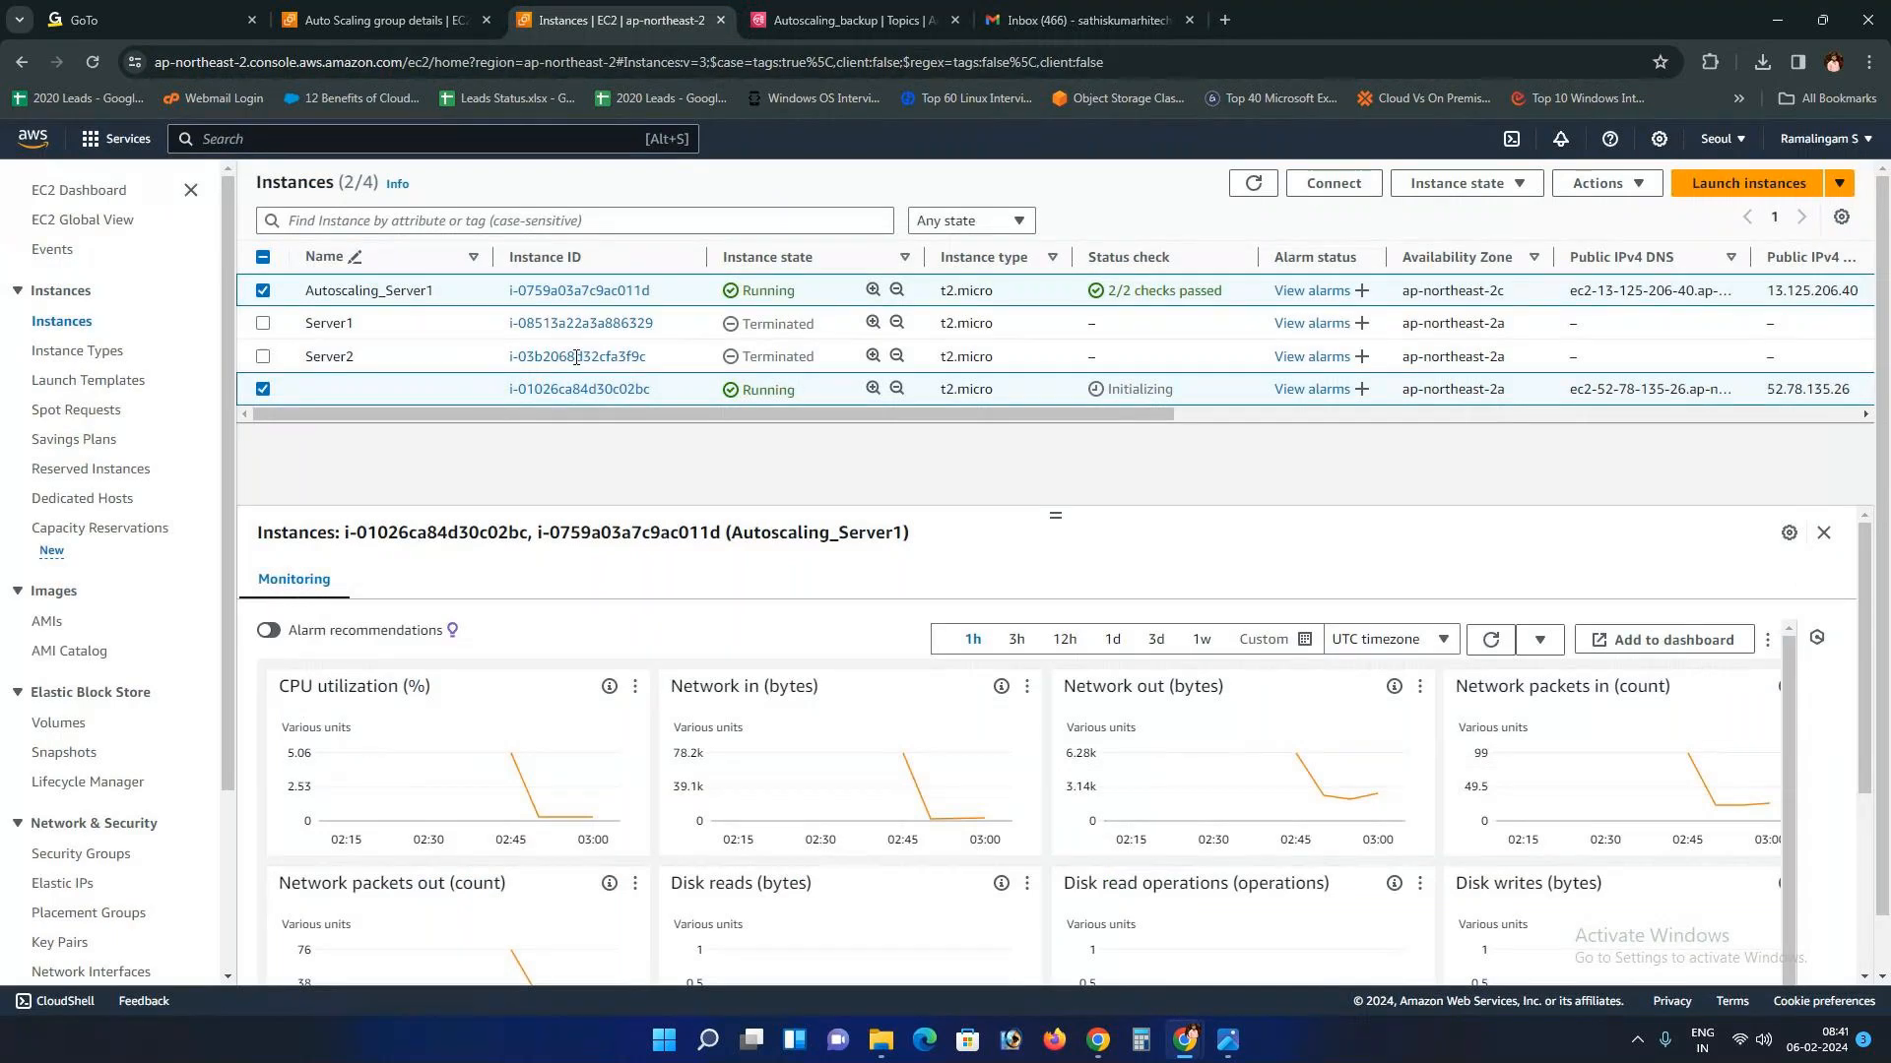
Step: Refresh the instance list, then go to the AMIs page under Images
left_click(1250, 184)
left_click(46, 621)
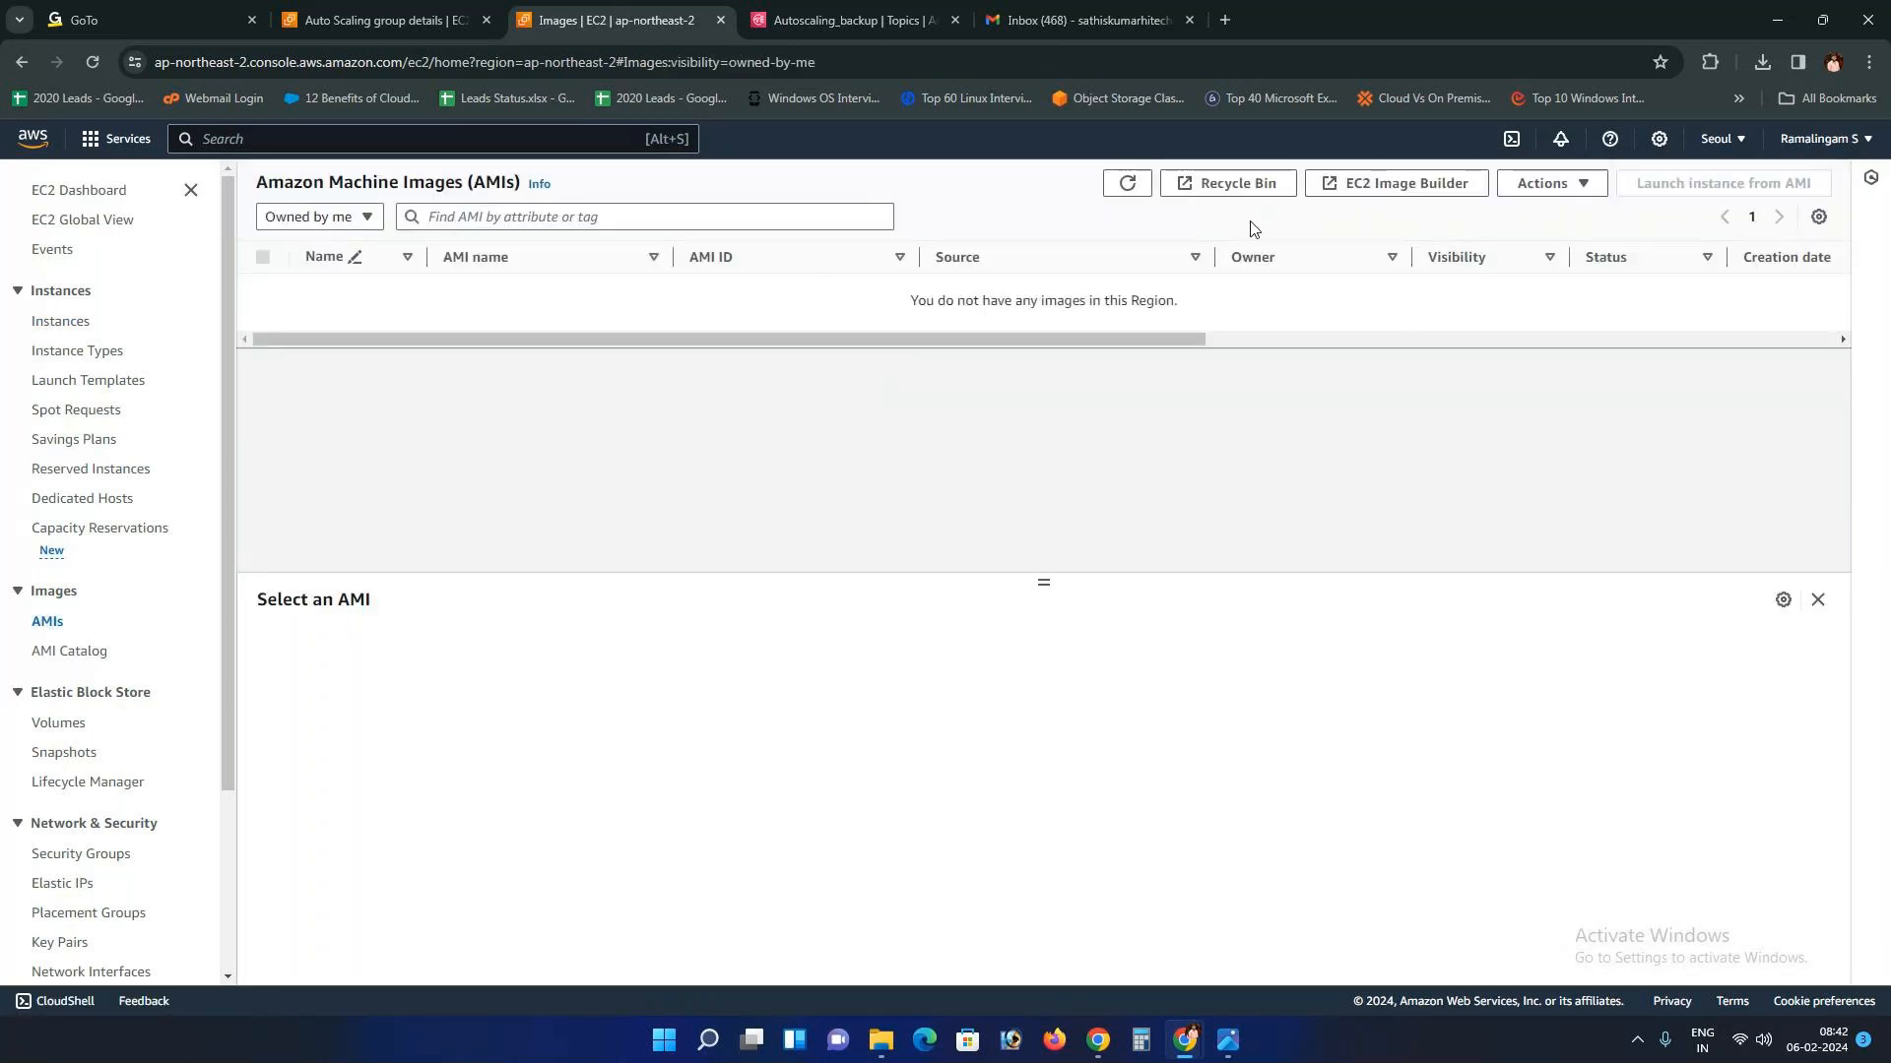
Step: Back on Instances, select new instance i-0a96b3e8ddf0da23d, refresh, then go to the Autoscaling_backup topic tab
left_click(71, 329)
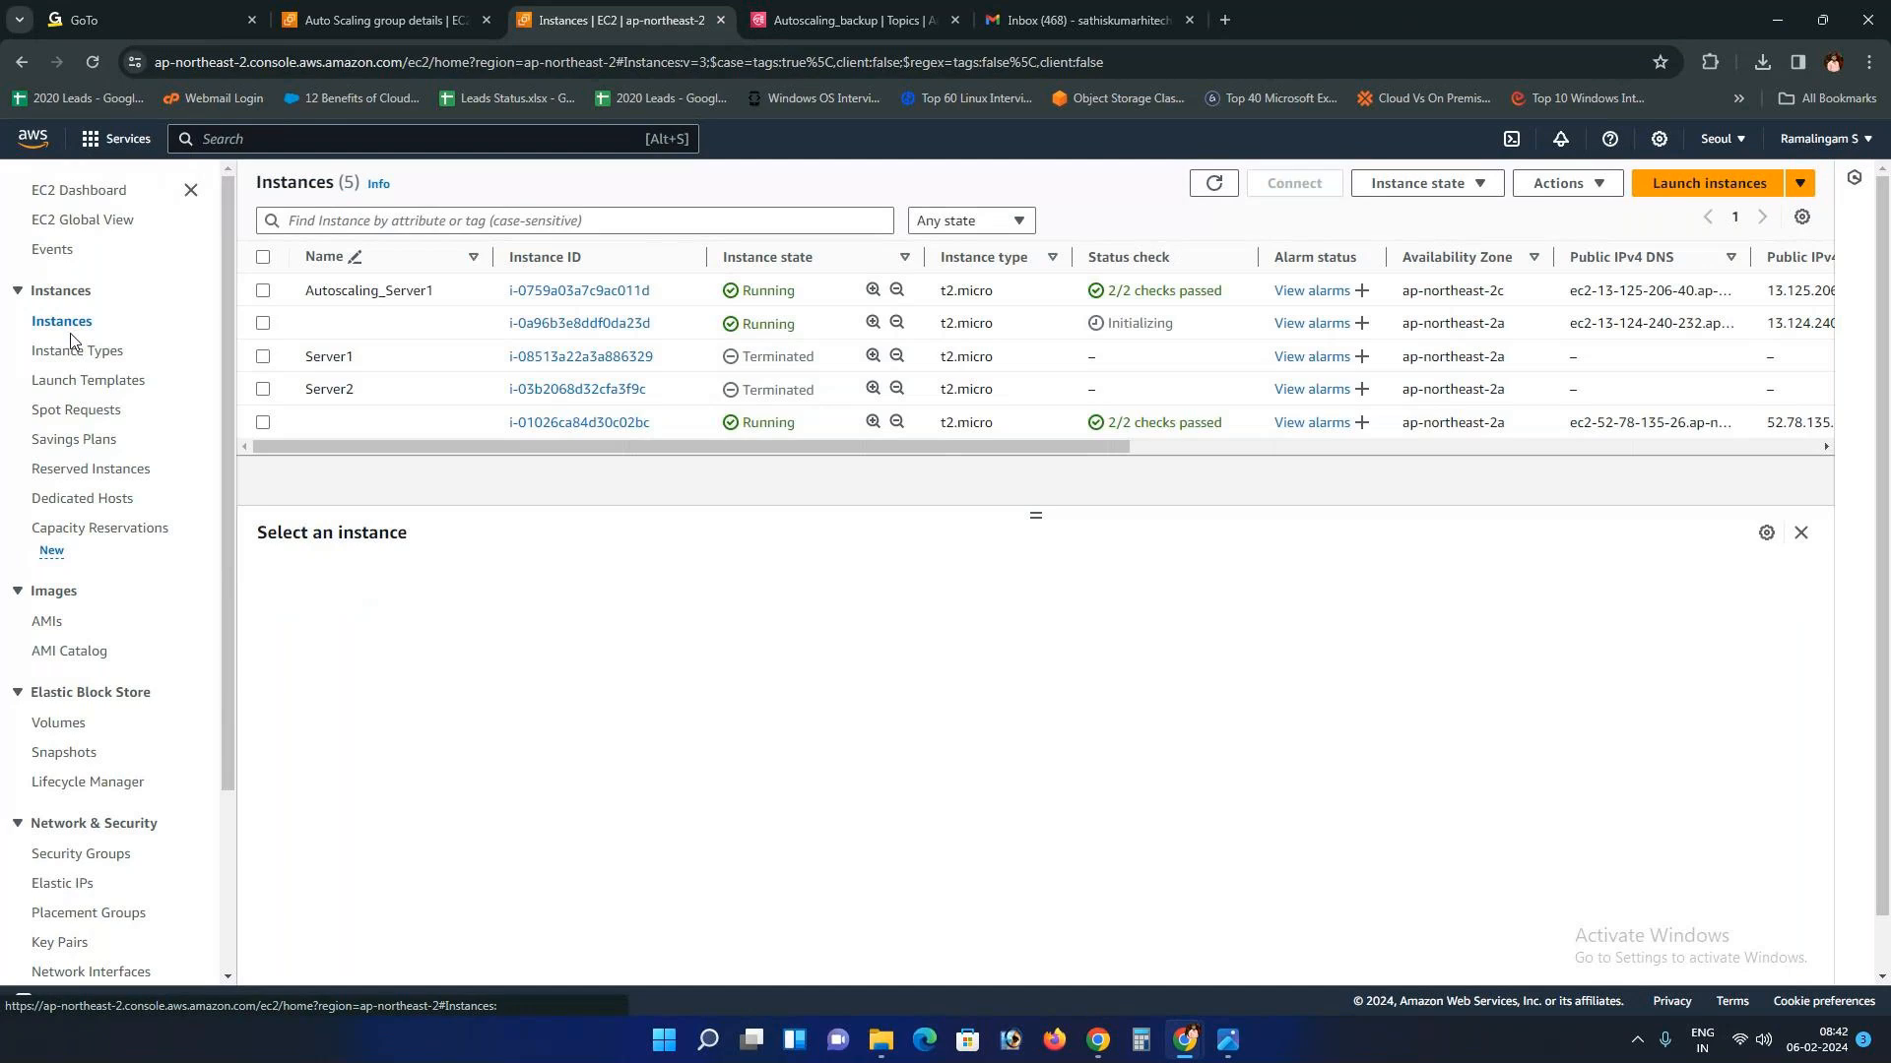
left_click(687, 333)
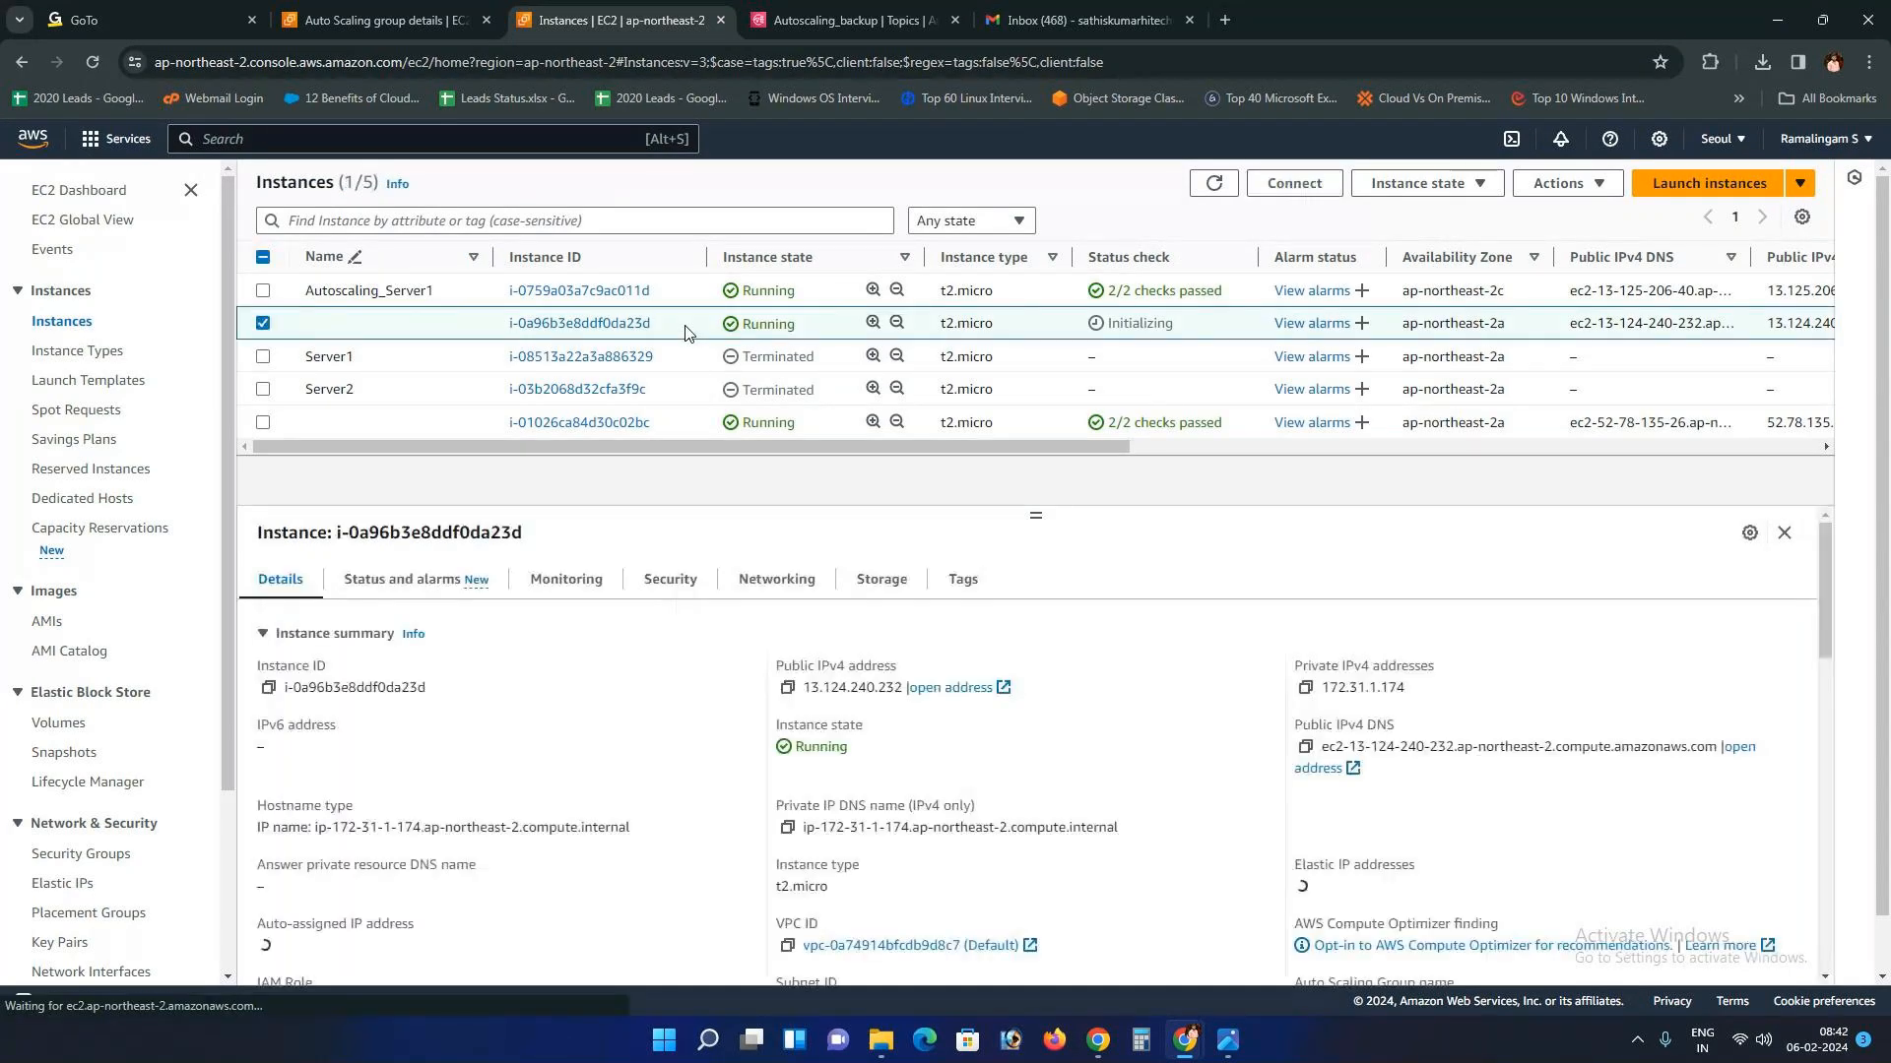
left_click(1217, 185)
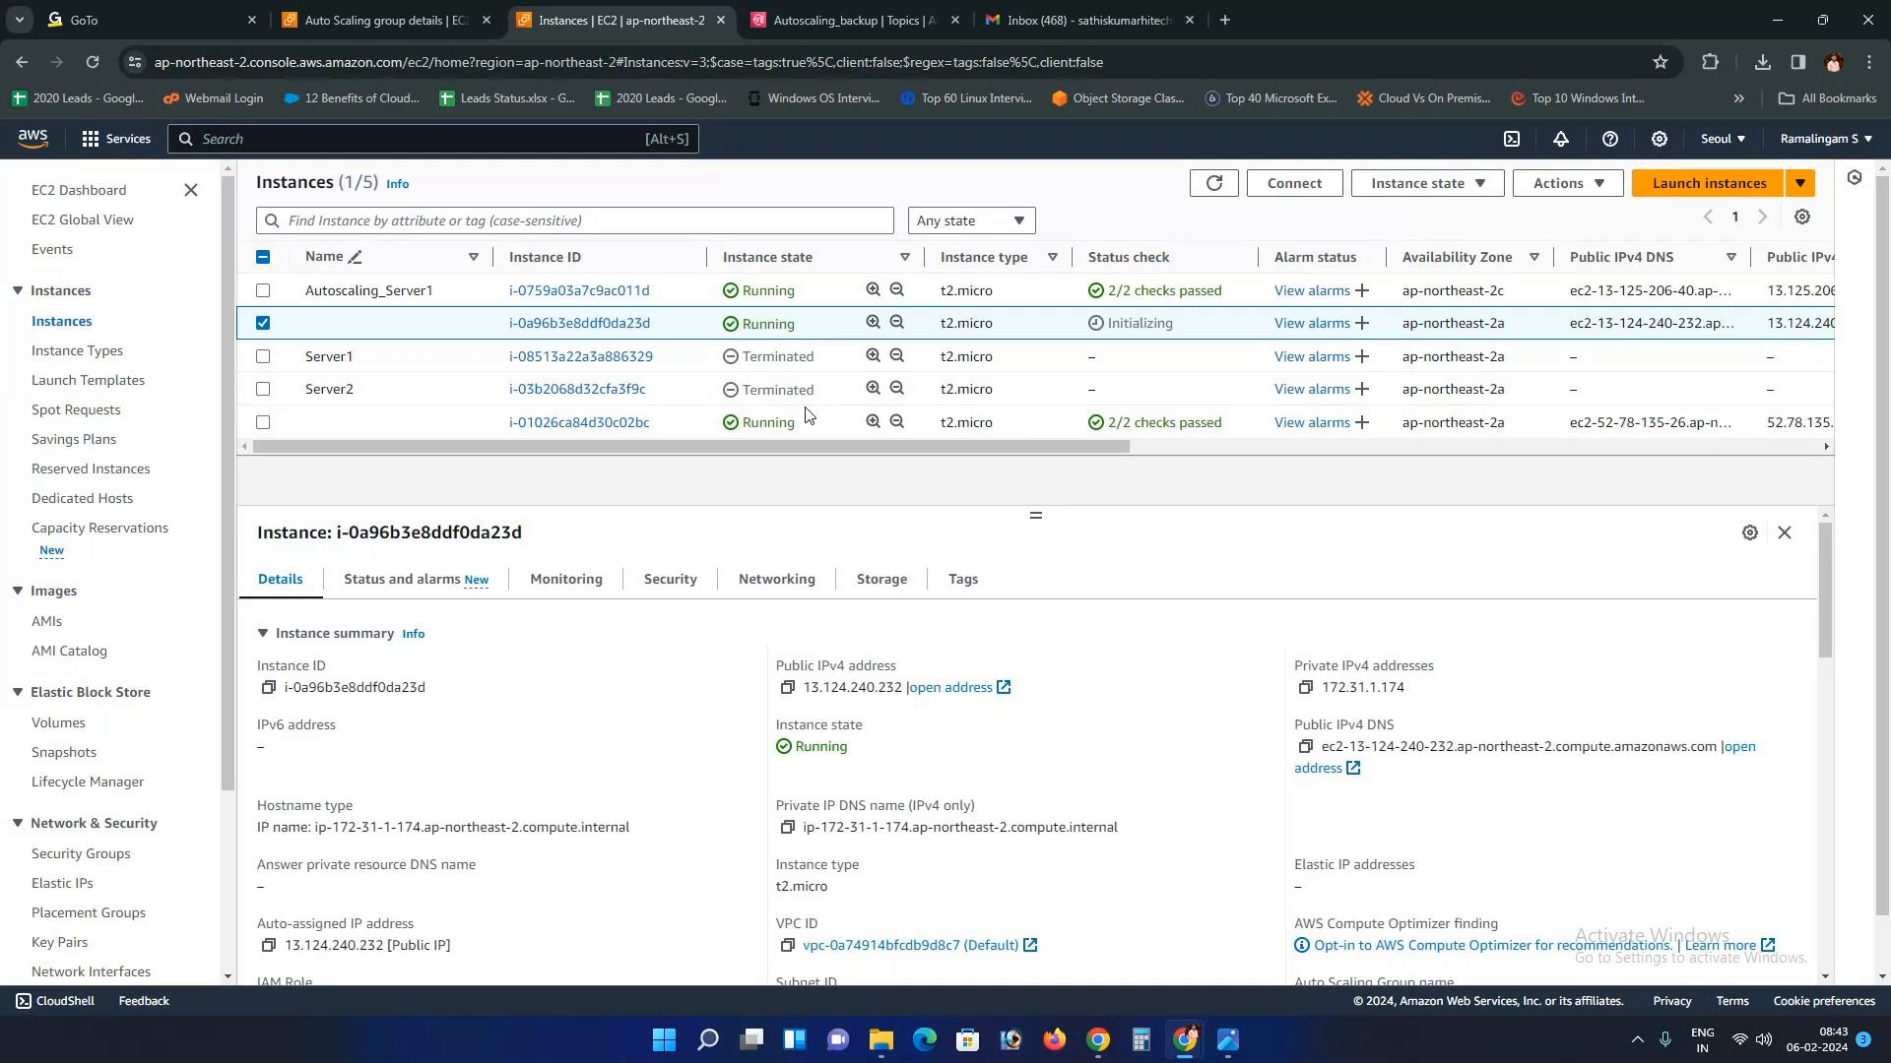
left_click(867, 20)
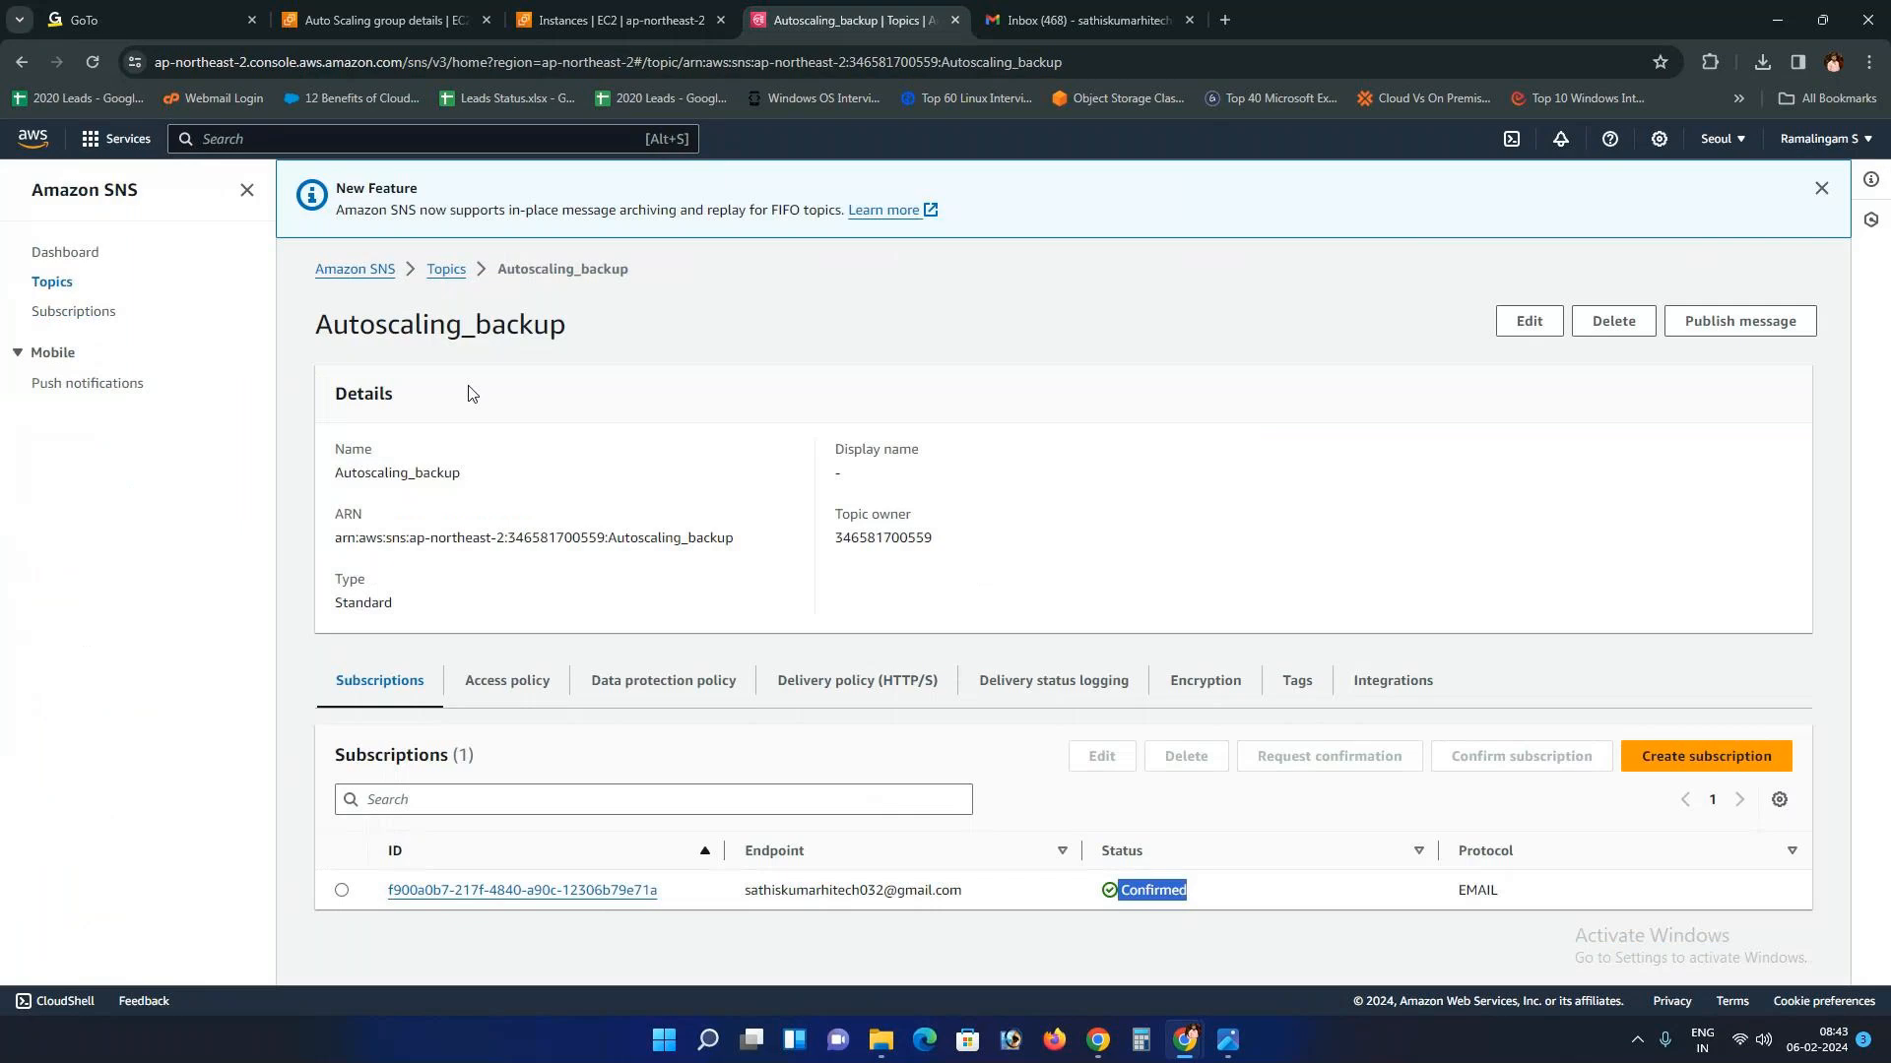
Step: Select the ASG group in the Auto Scaling groups list and choose Delete from Actions
left_click(431, 12)
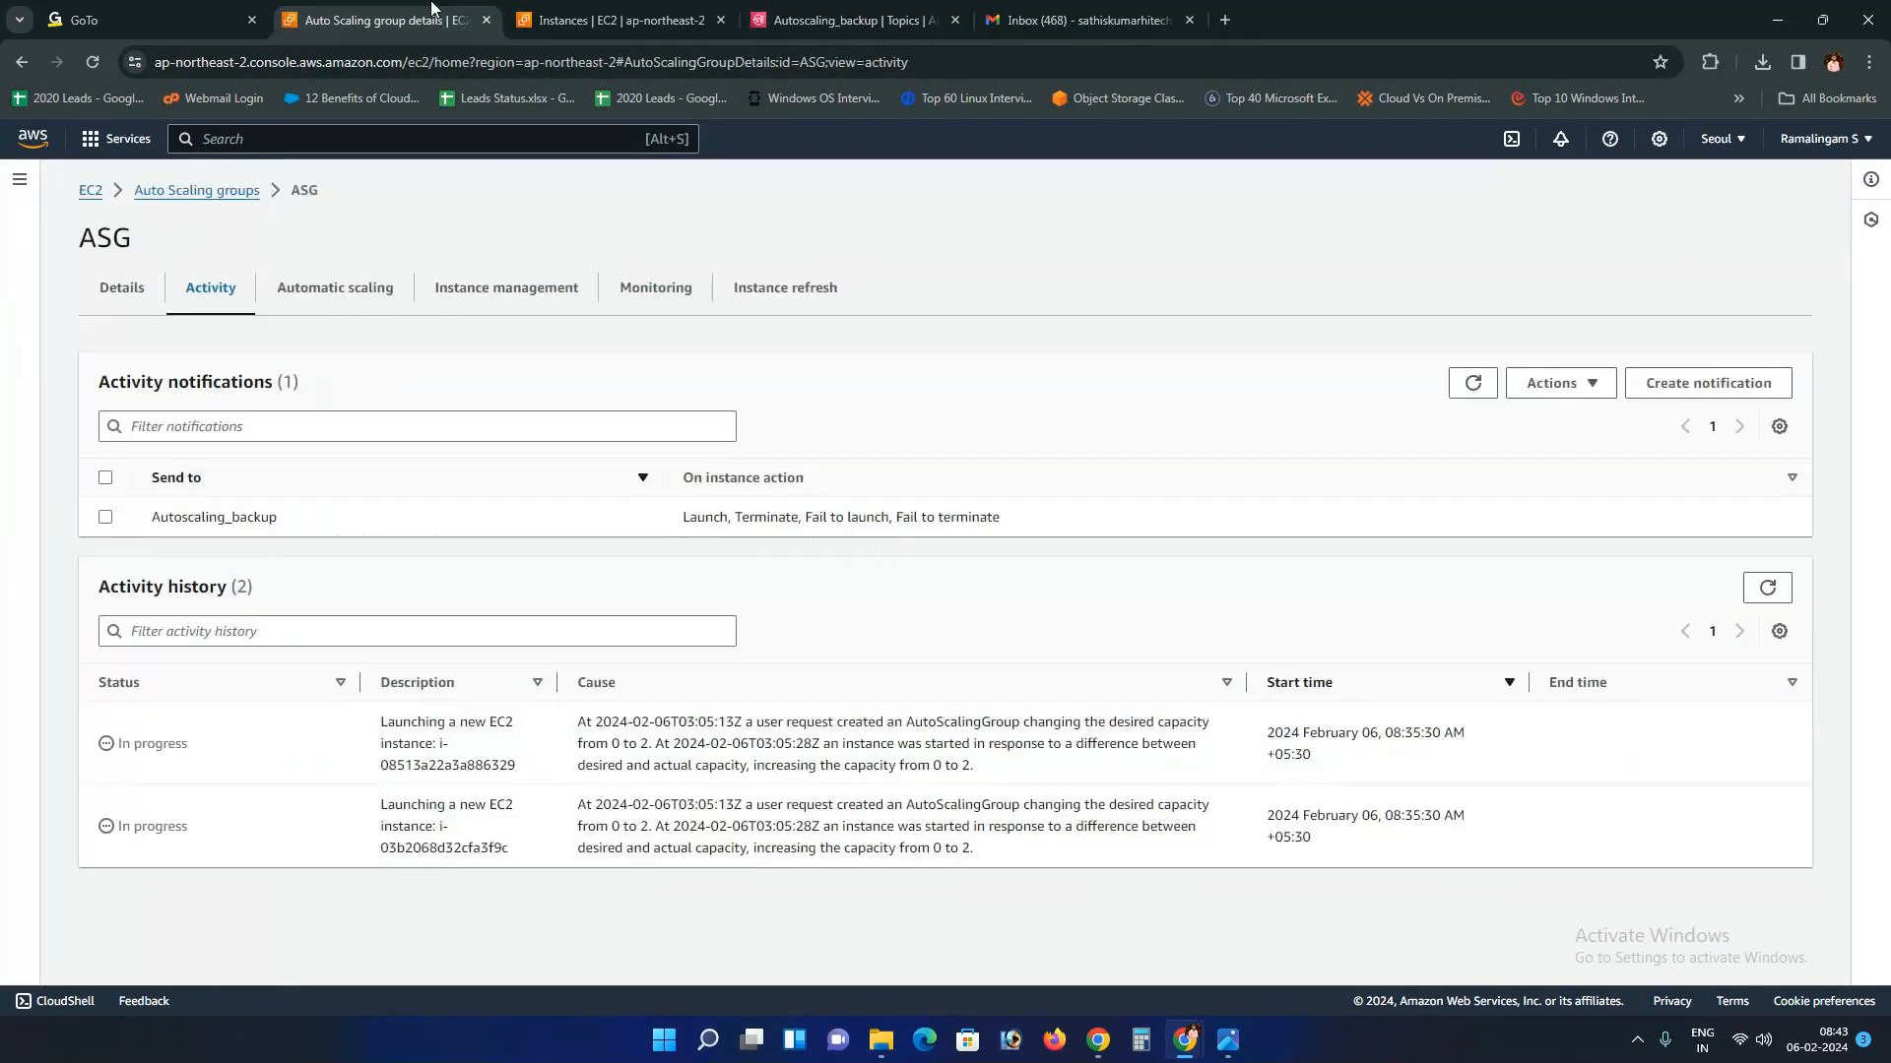
left_click(178, 196)
left_click(105, 384)
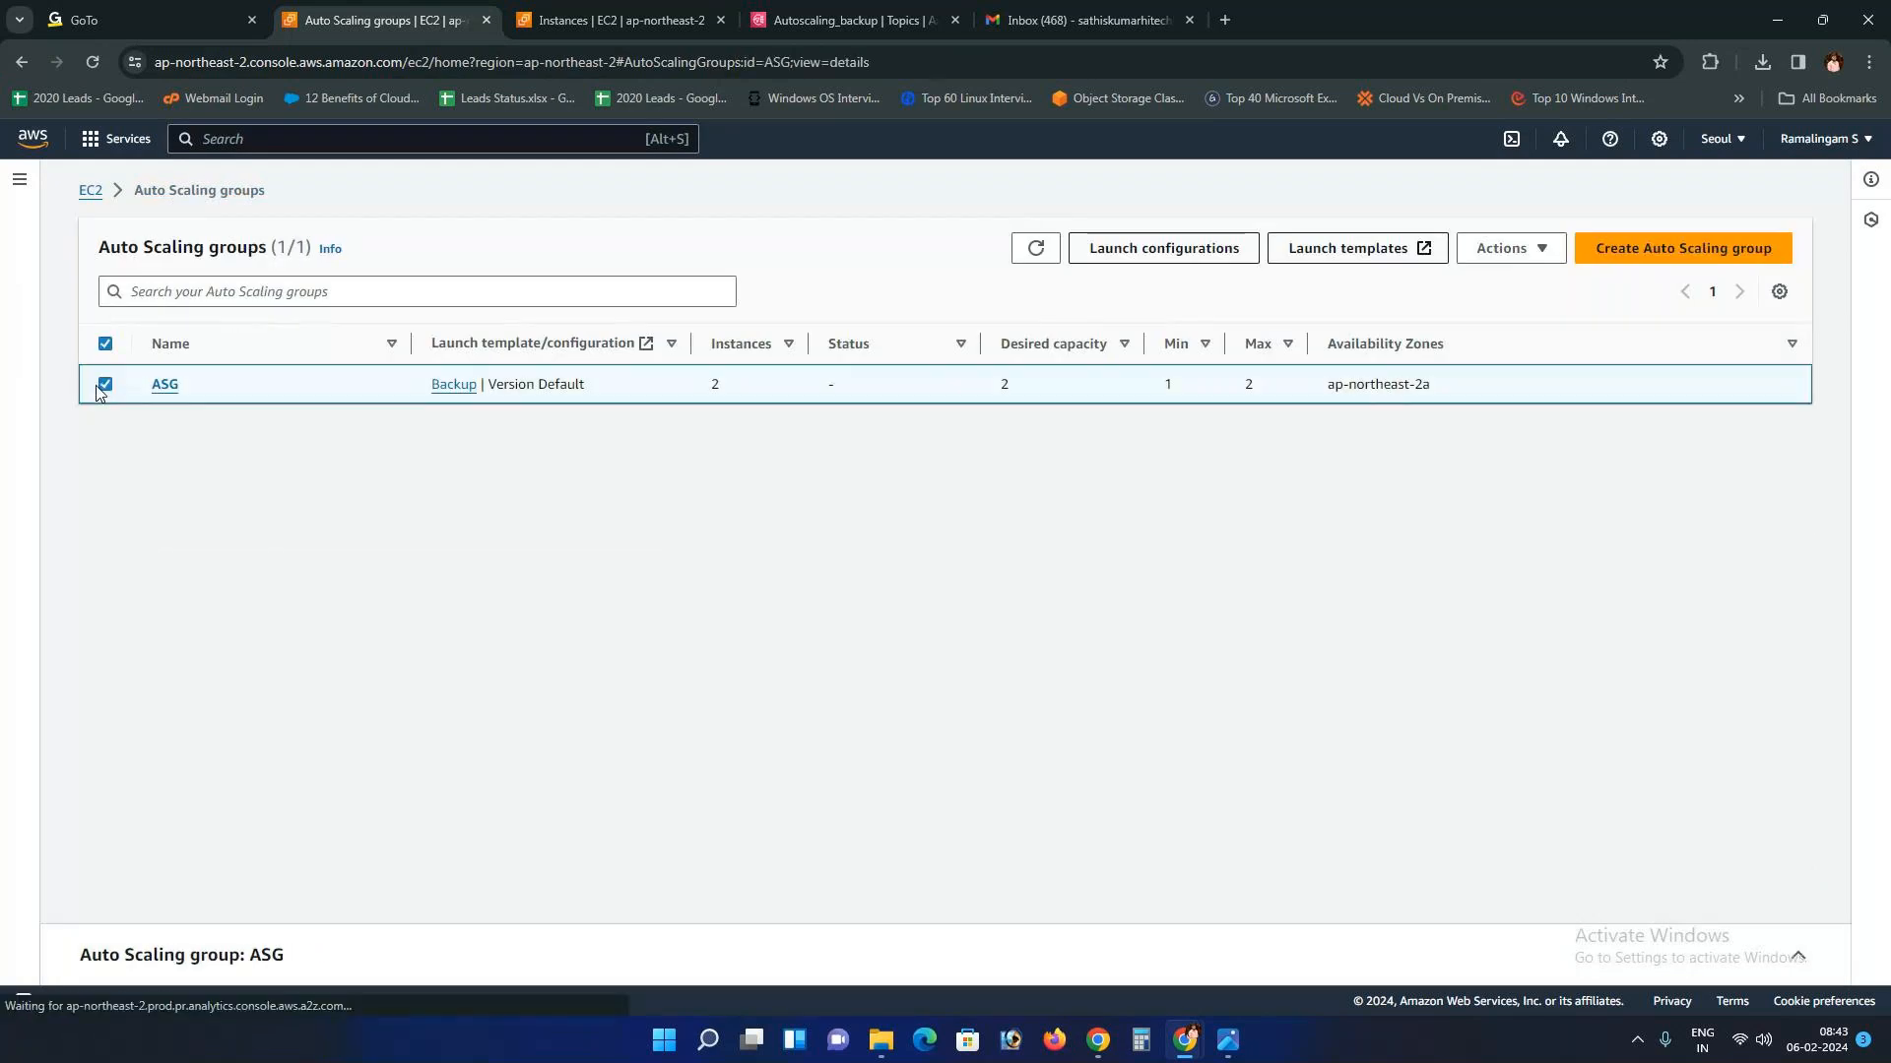
left_click(1516, 249)
left_click(1507, 306)
Step: Enter 'delete' in the confirmation box, confirm, and refresh to see ASG Deleting
left_click(769, 701)
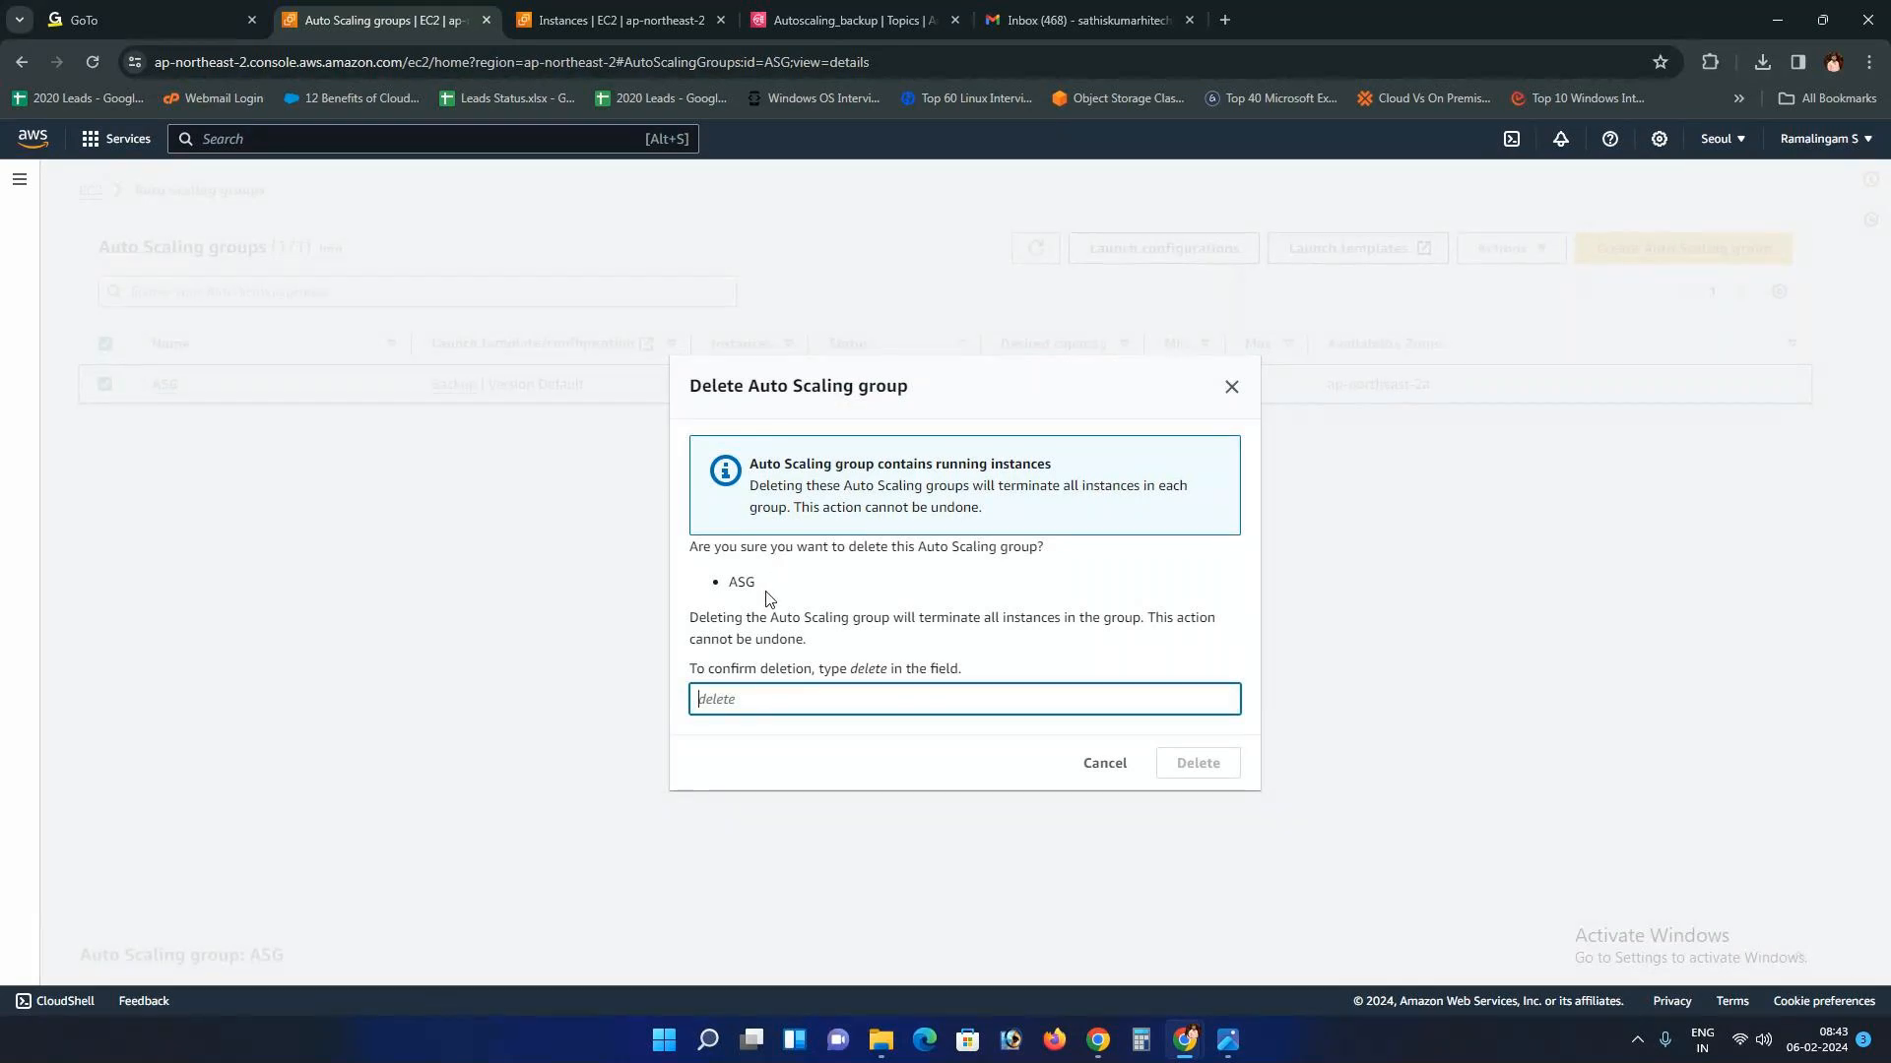
double_click(783, 669)
key("ctrl+c")
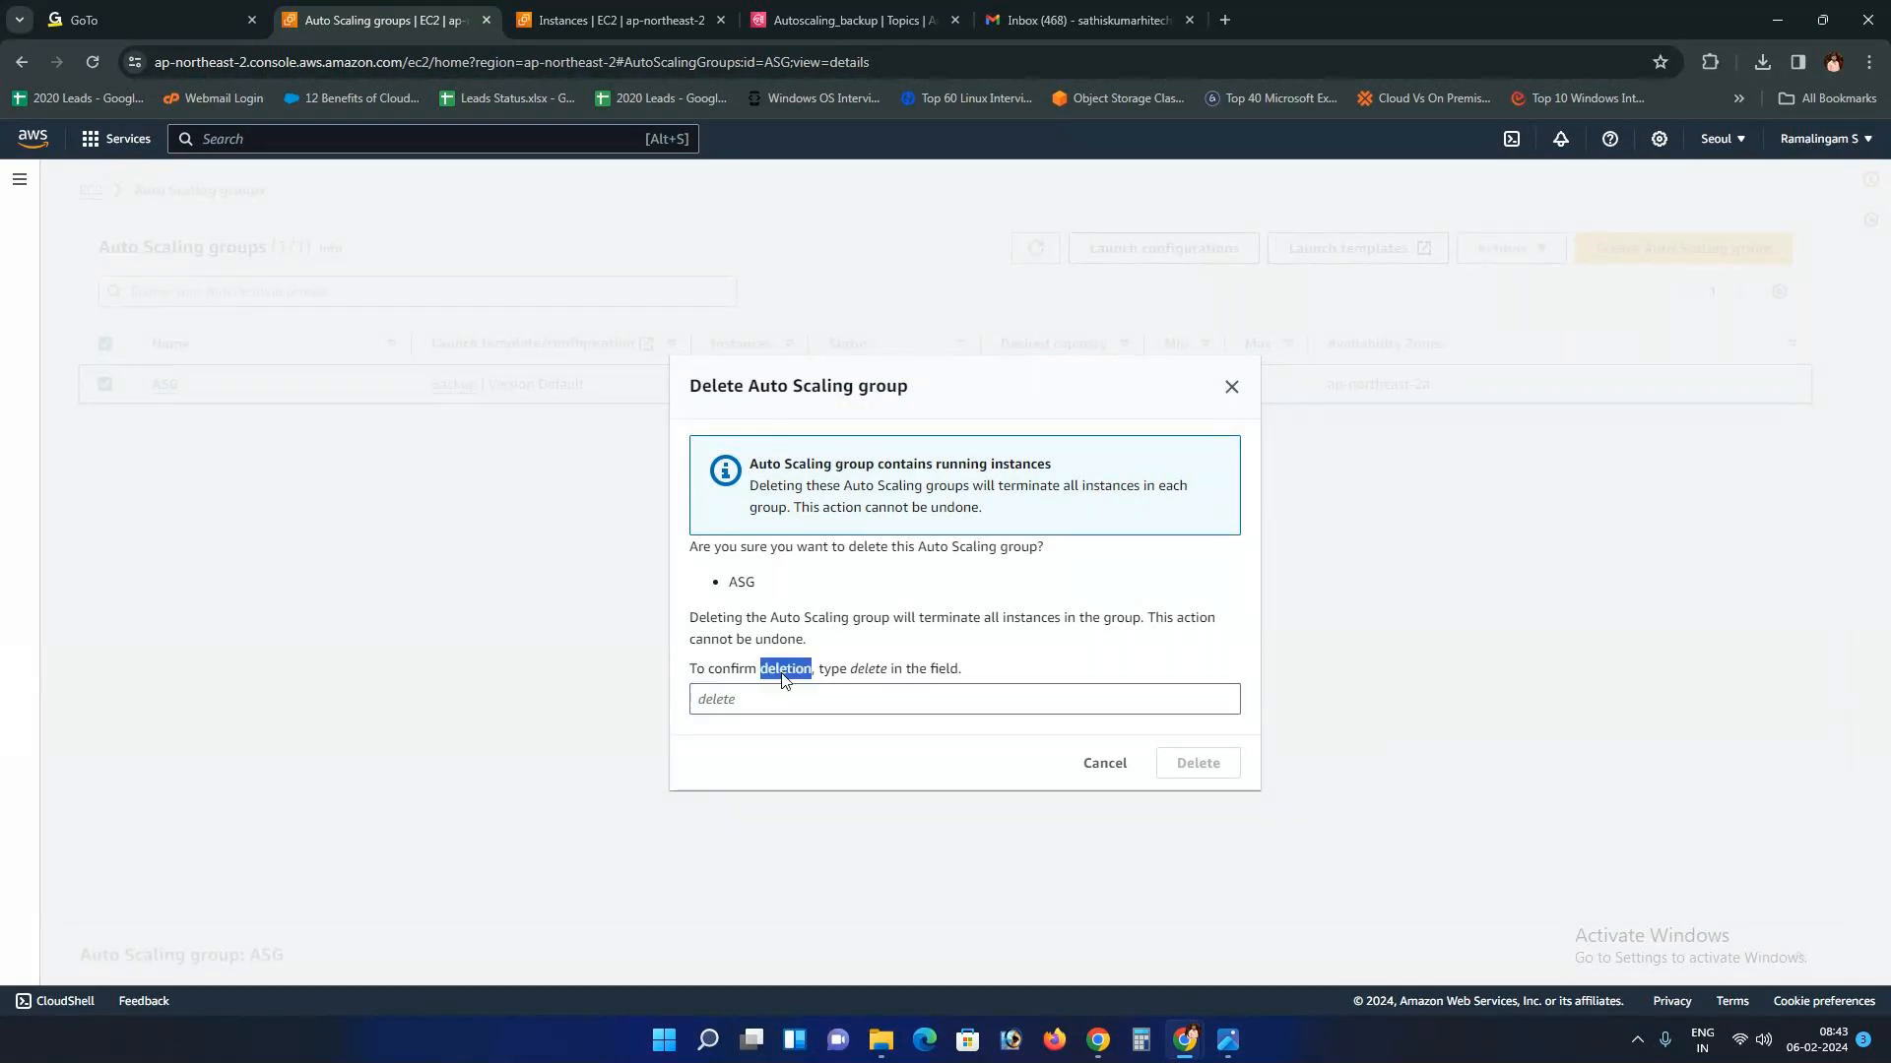
left_click(747, 701)
key("ctrl+v")
key("BackSpace")
key("BackSpace")
key("BackSpace")
type("e")
left_click(1199, 772)
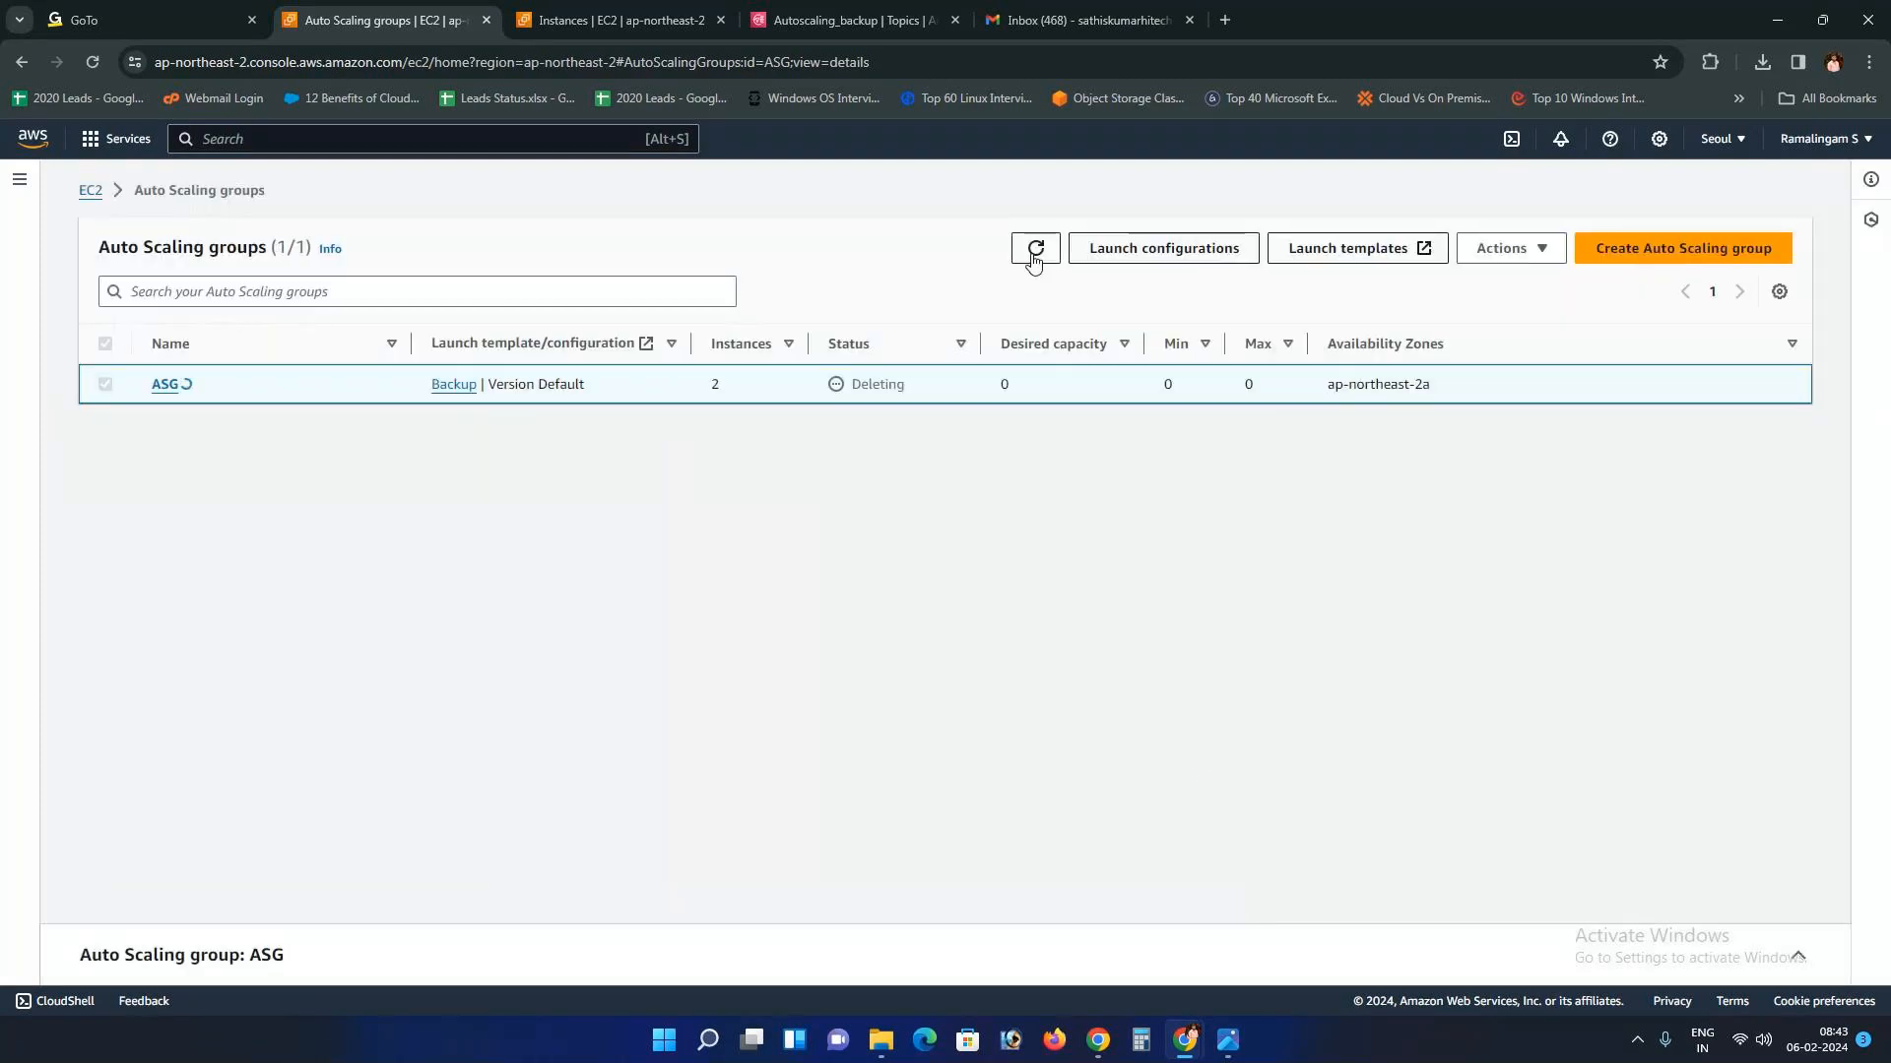
left_click(1034, 251)
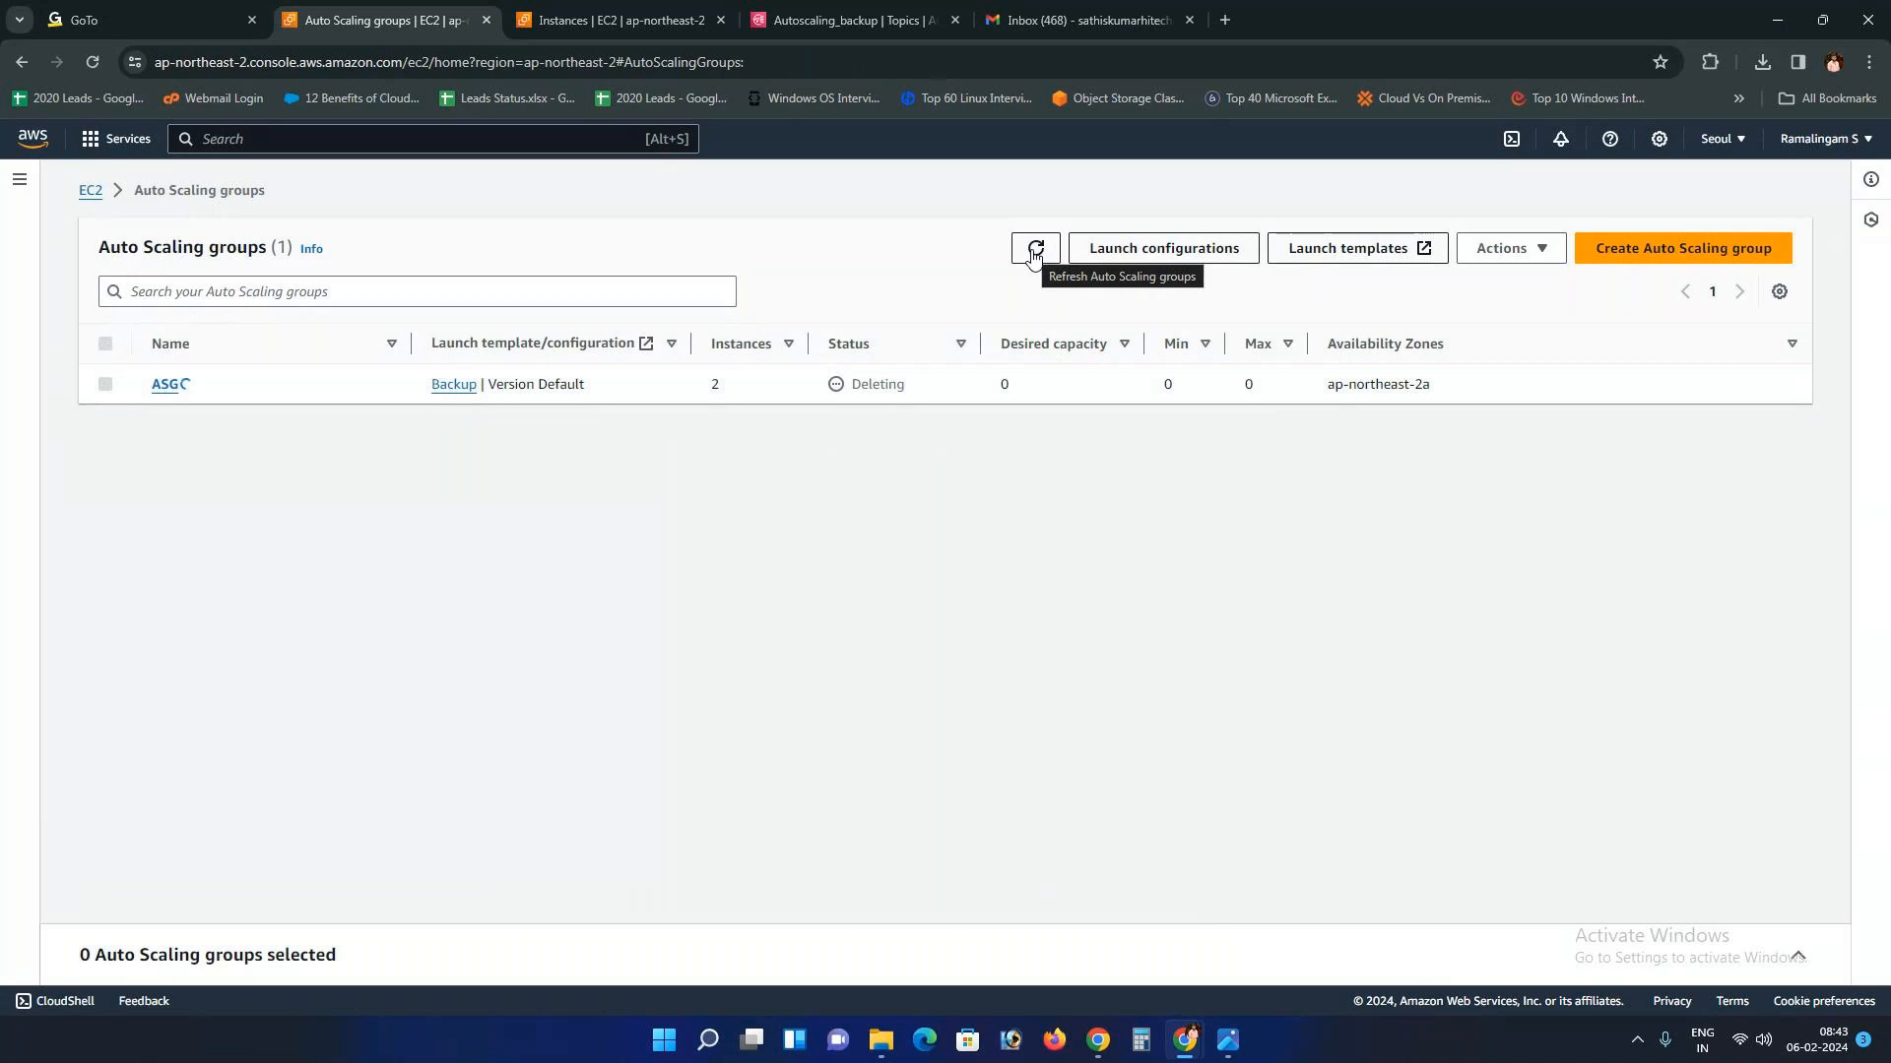
Step: Delete the Autoscaling_backup SNS topic, confirming with 'delete me'
left_click(847, 19)
left_click(445, 269)
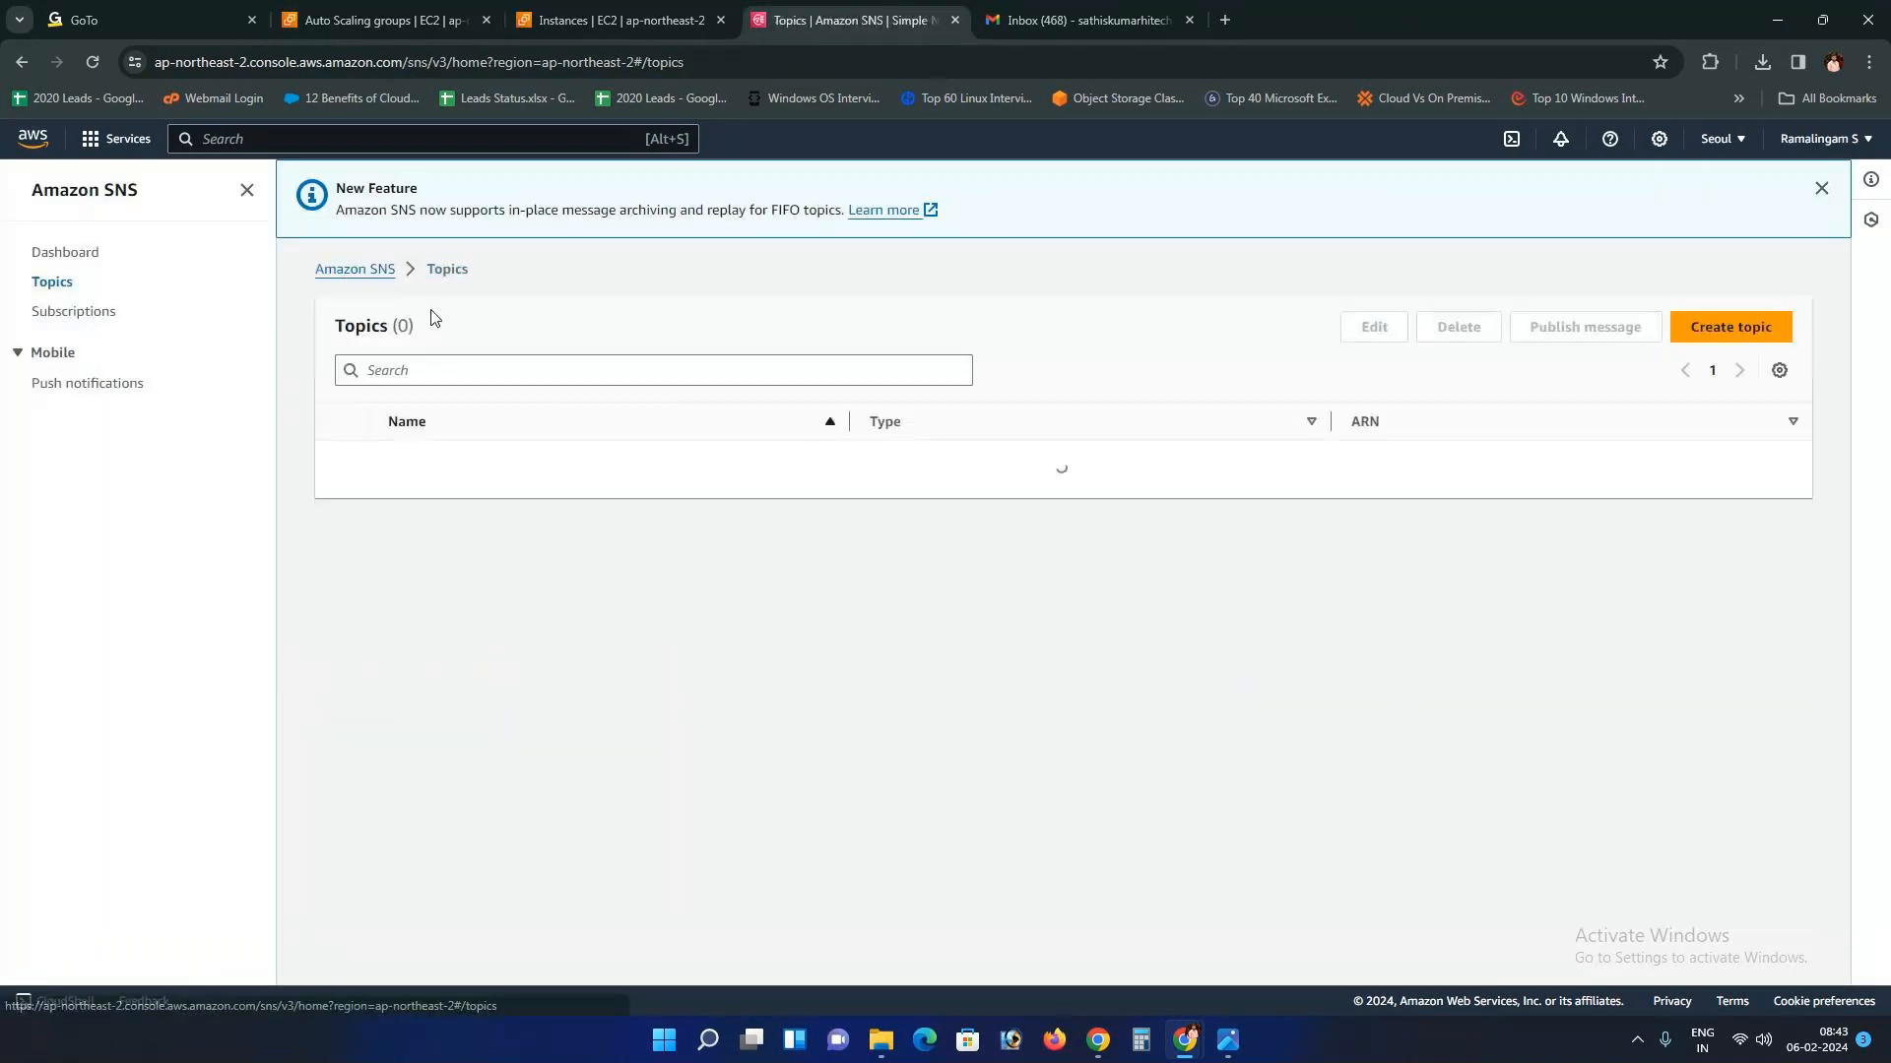
left_click(342, 461)
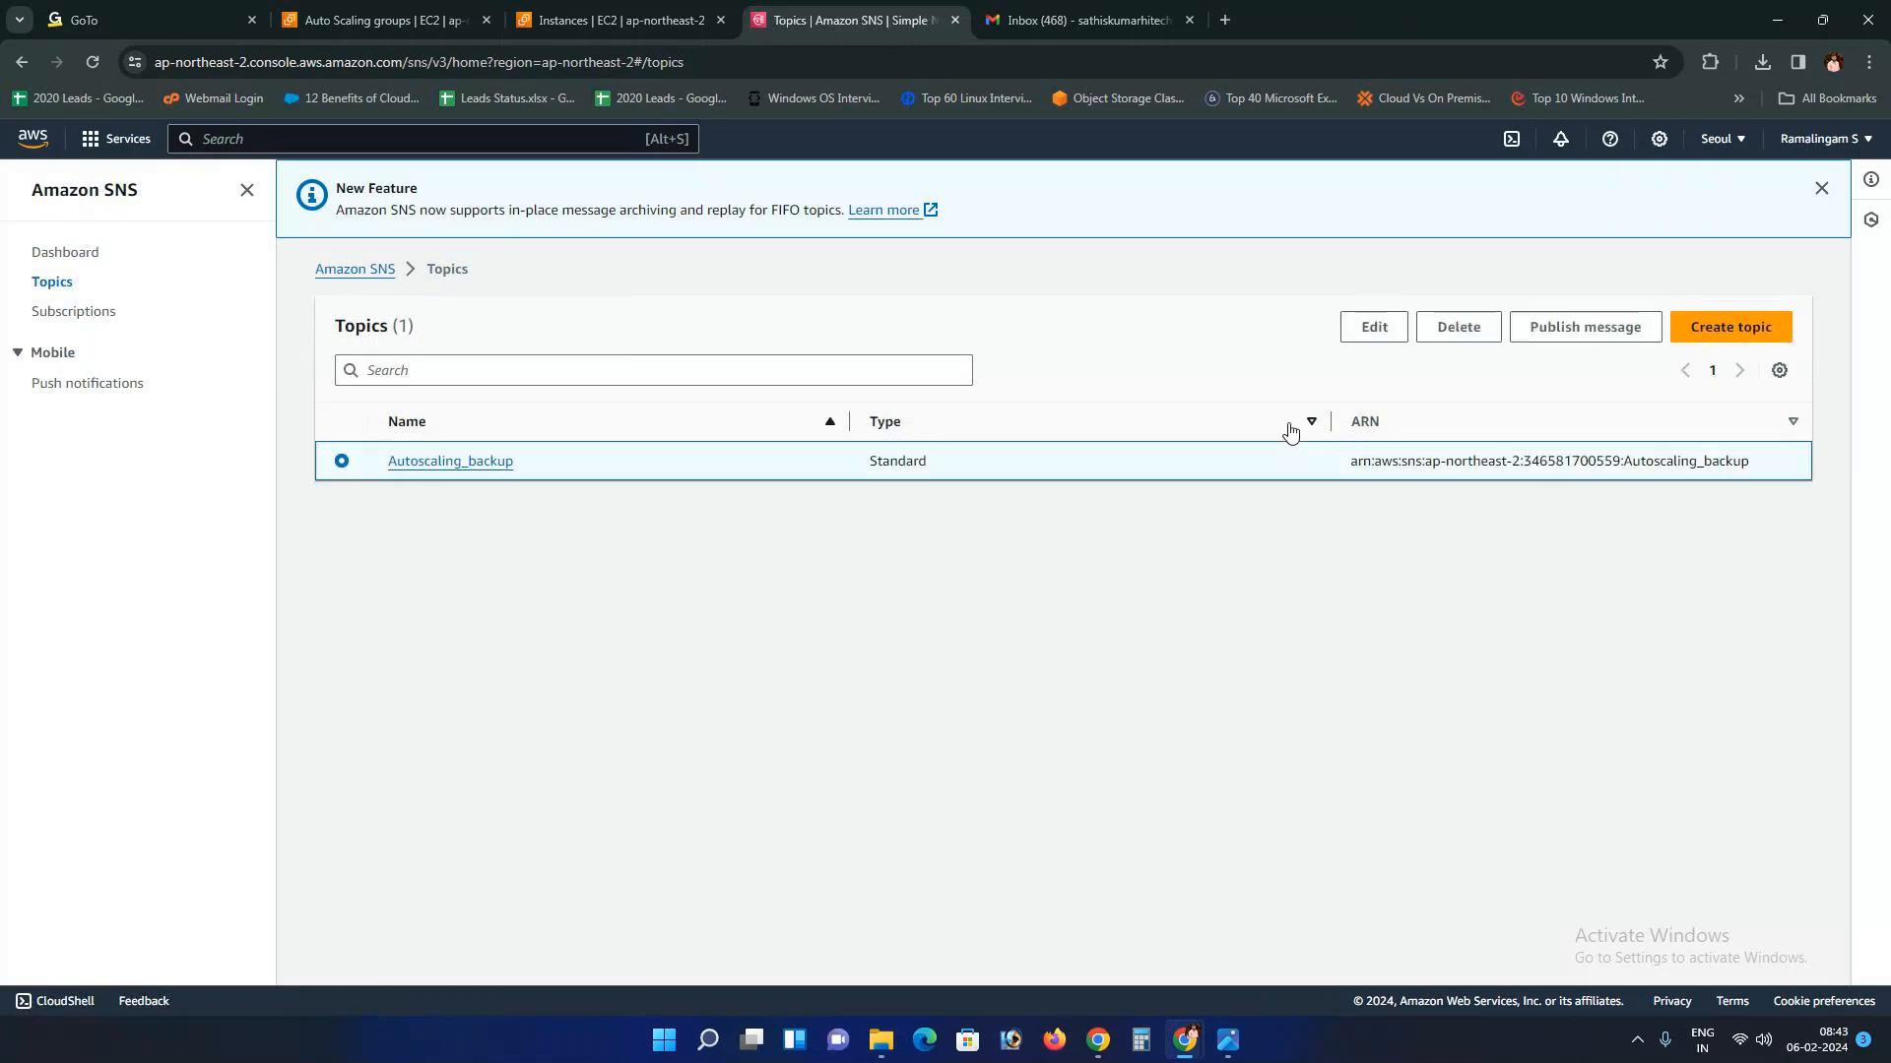
left_click(1461, 328)
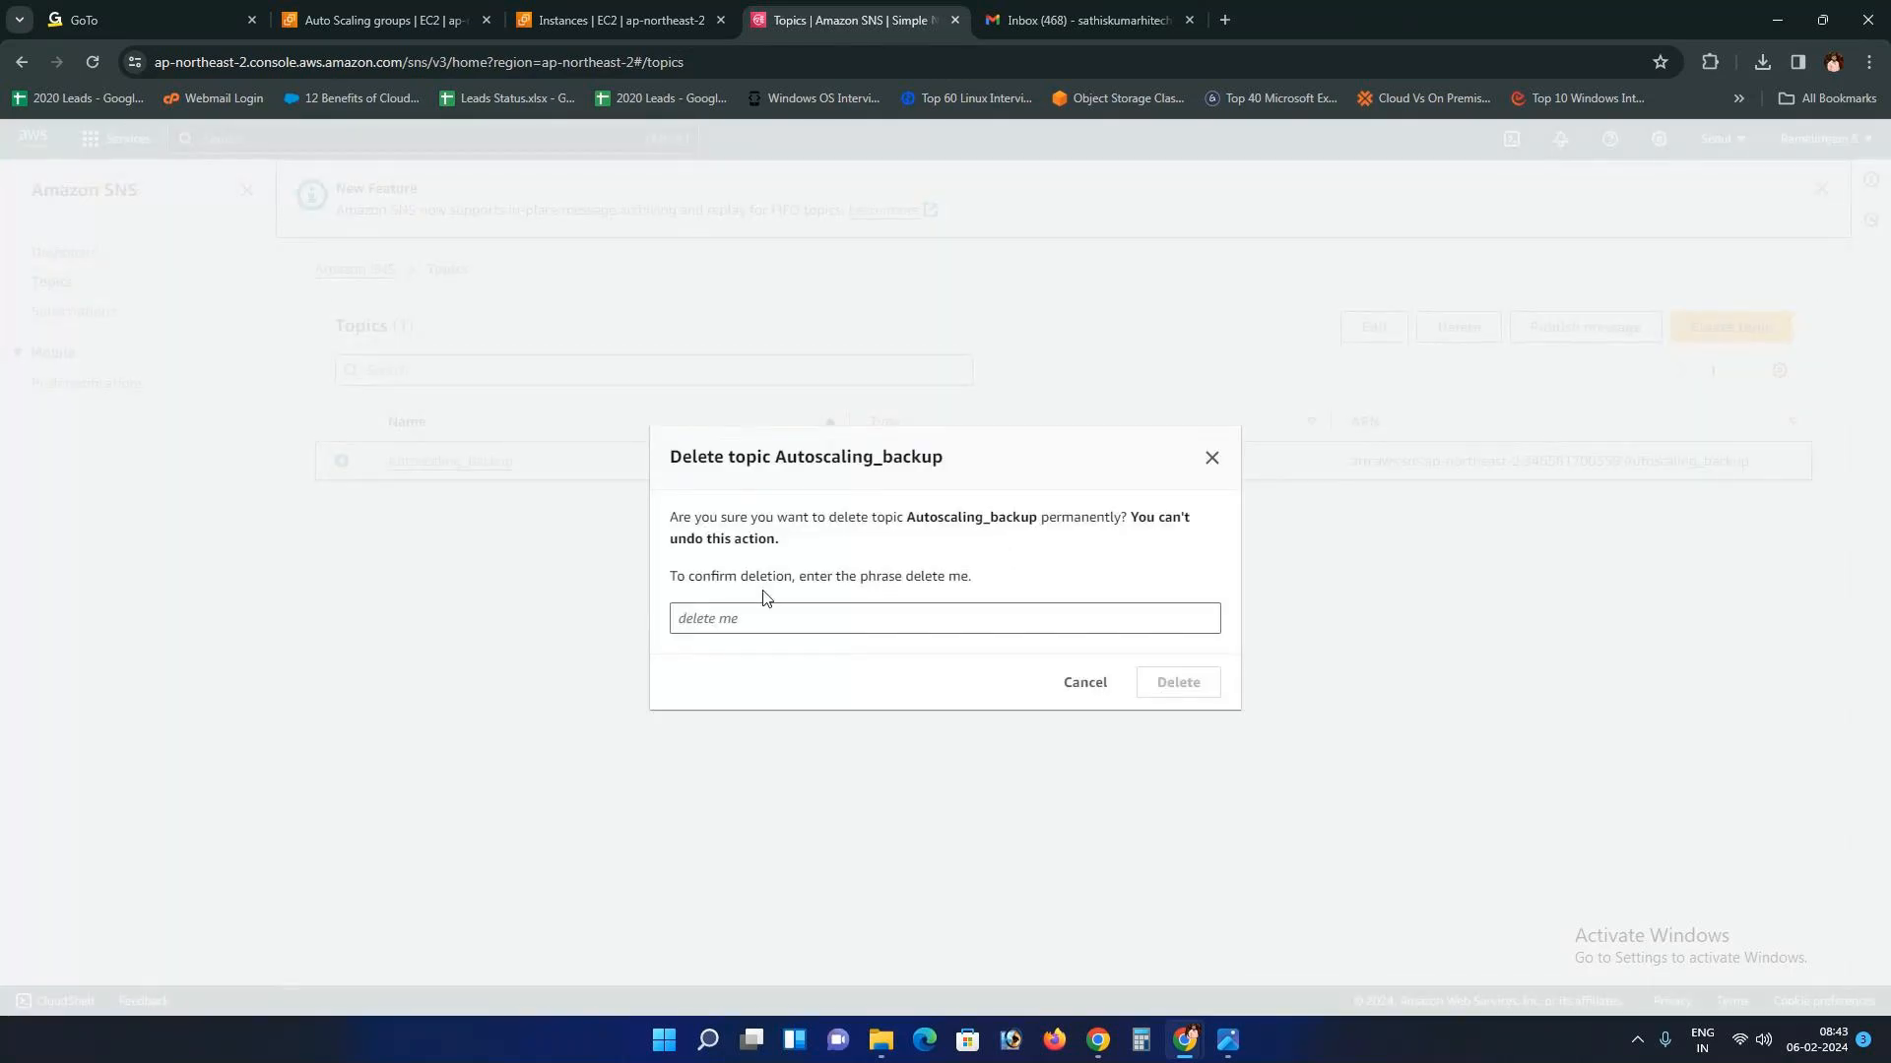
left_click(723, 617)
key("ctrl+v")
key("BackSpace")
key("BackSpace")
key("BackSpace")
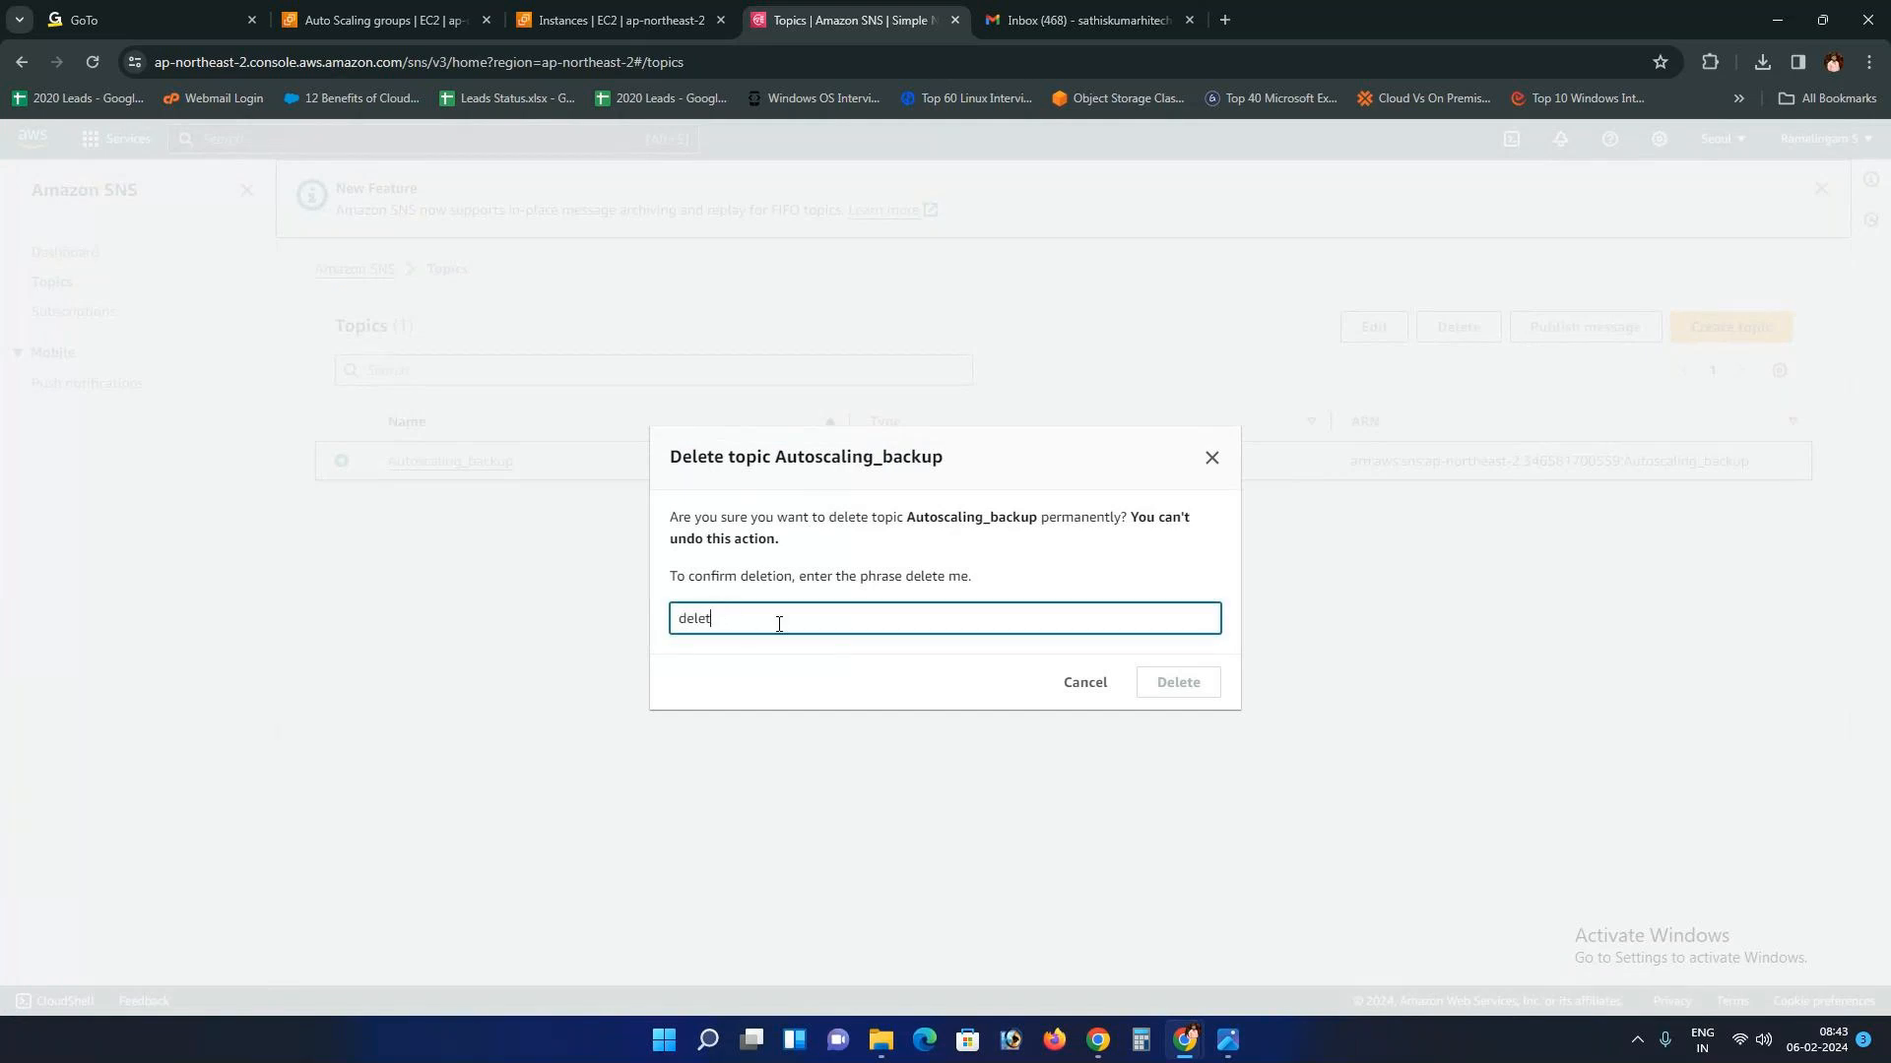
type("e me")
left_click(1163, 692)
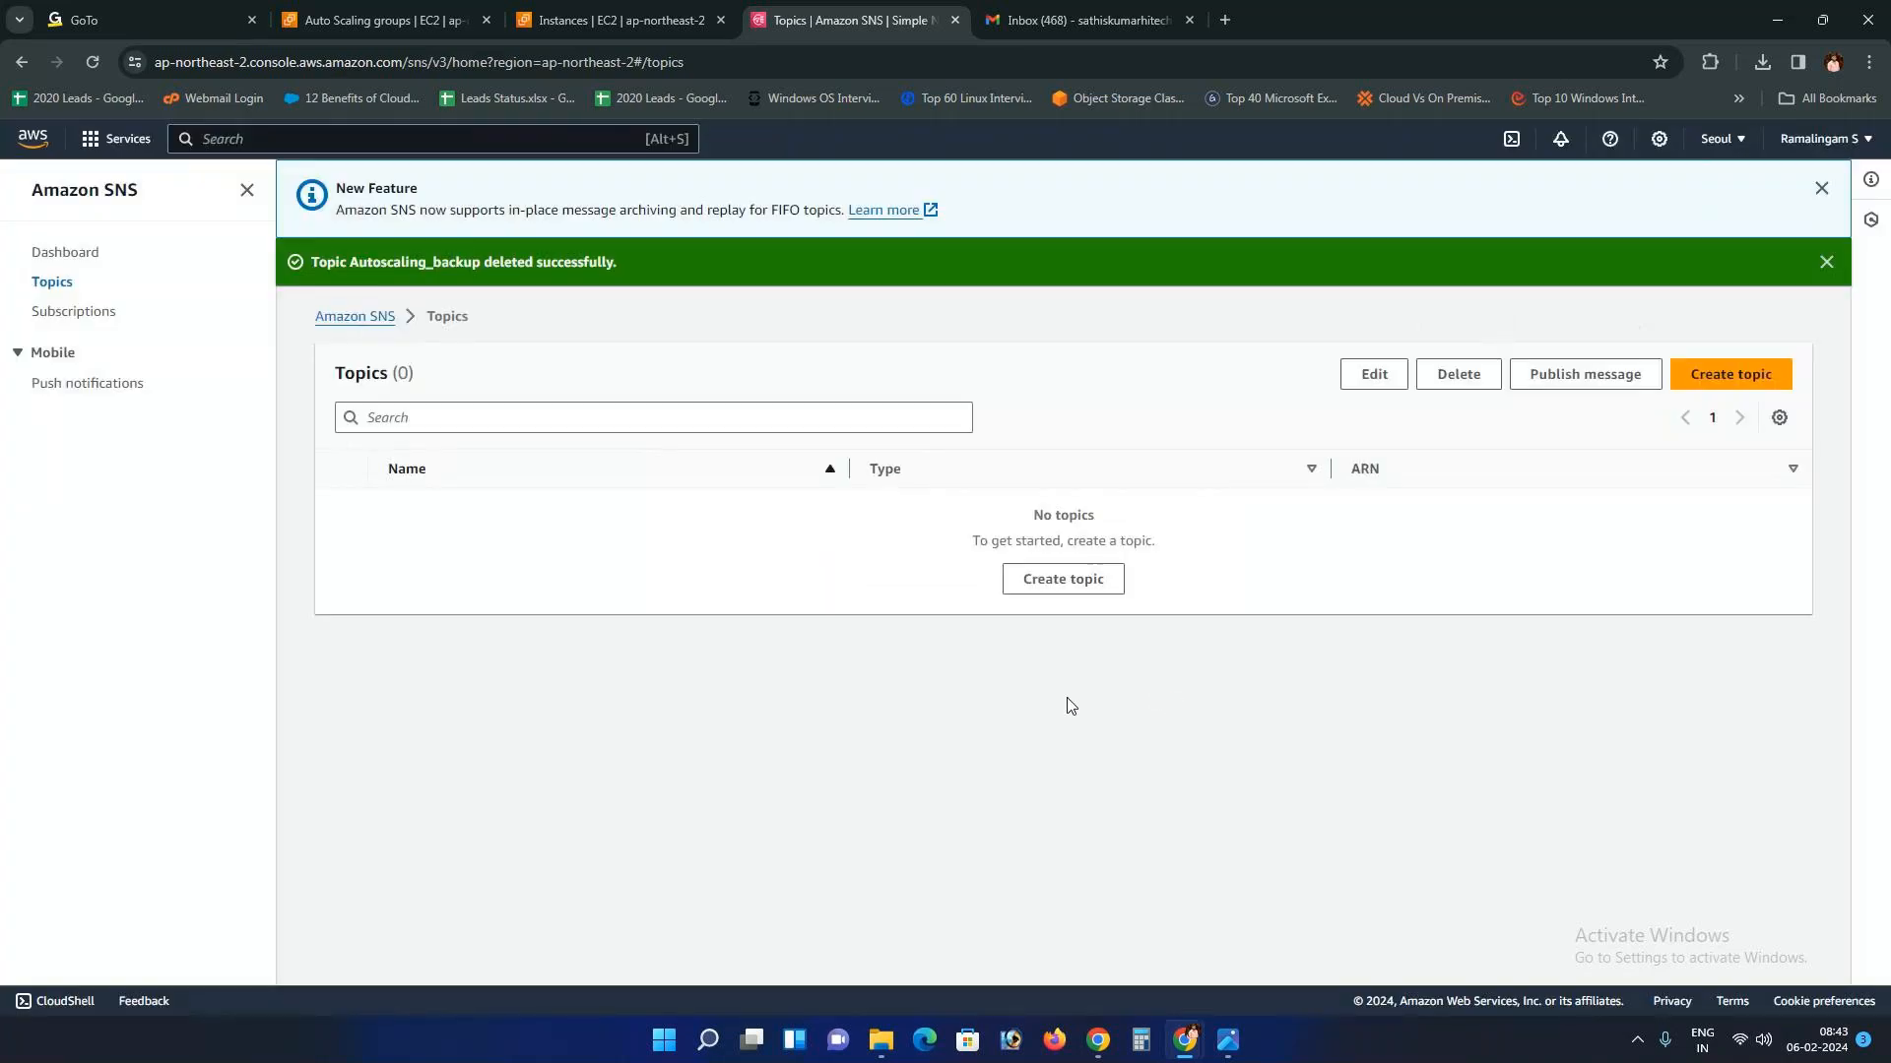
Step: Dismiss the topic-deleted and new-feature banners and return to the Auto Scaling groups list
left_click(1825, 261)
left_click(1821, 188)
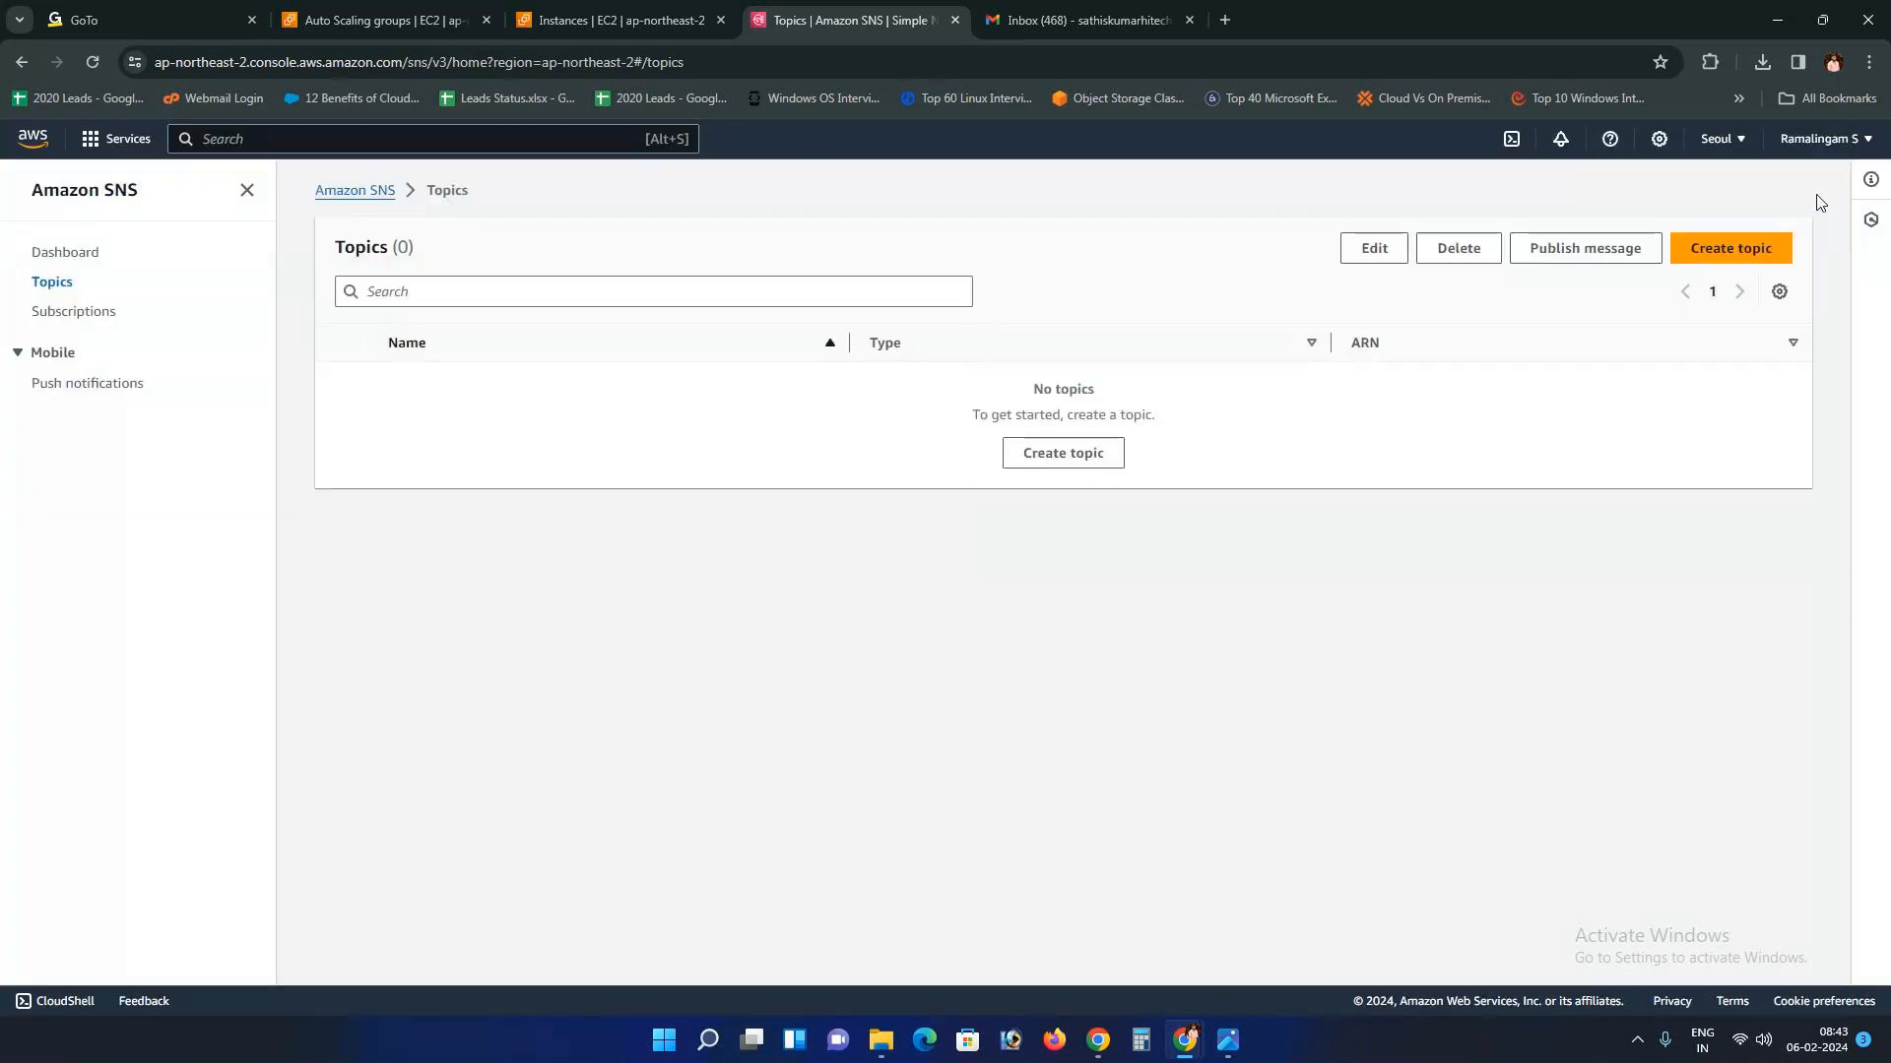
left_click(384, 20)
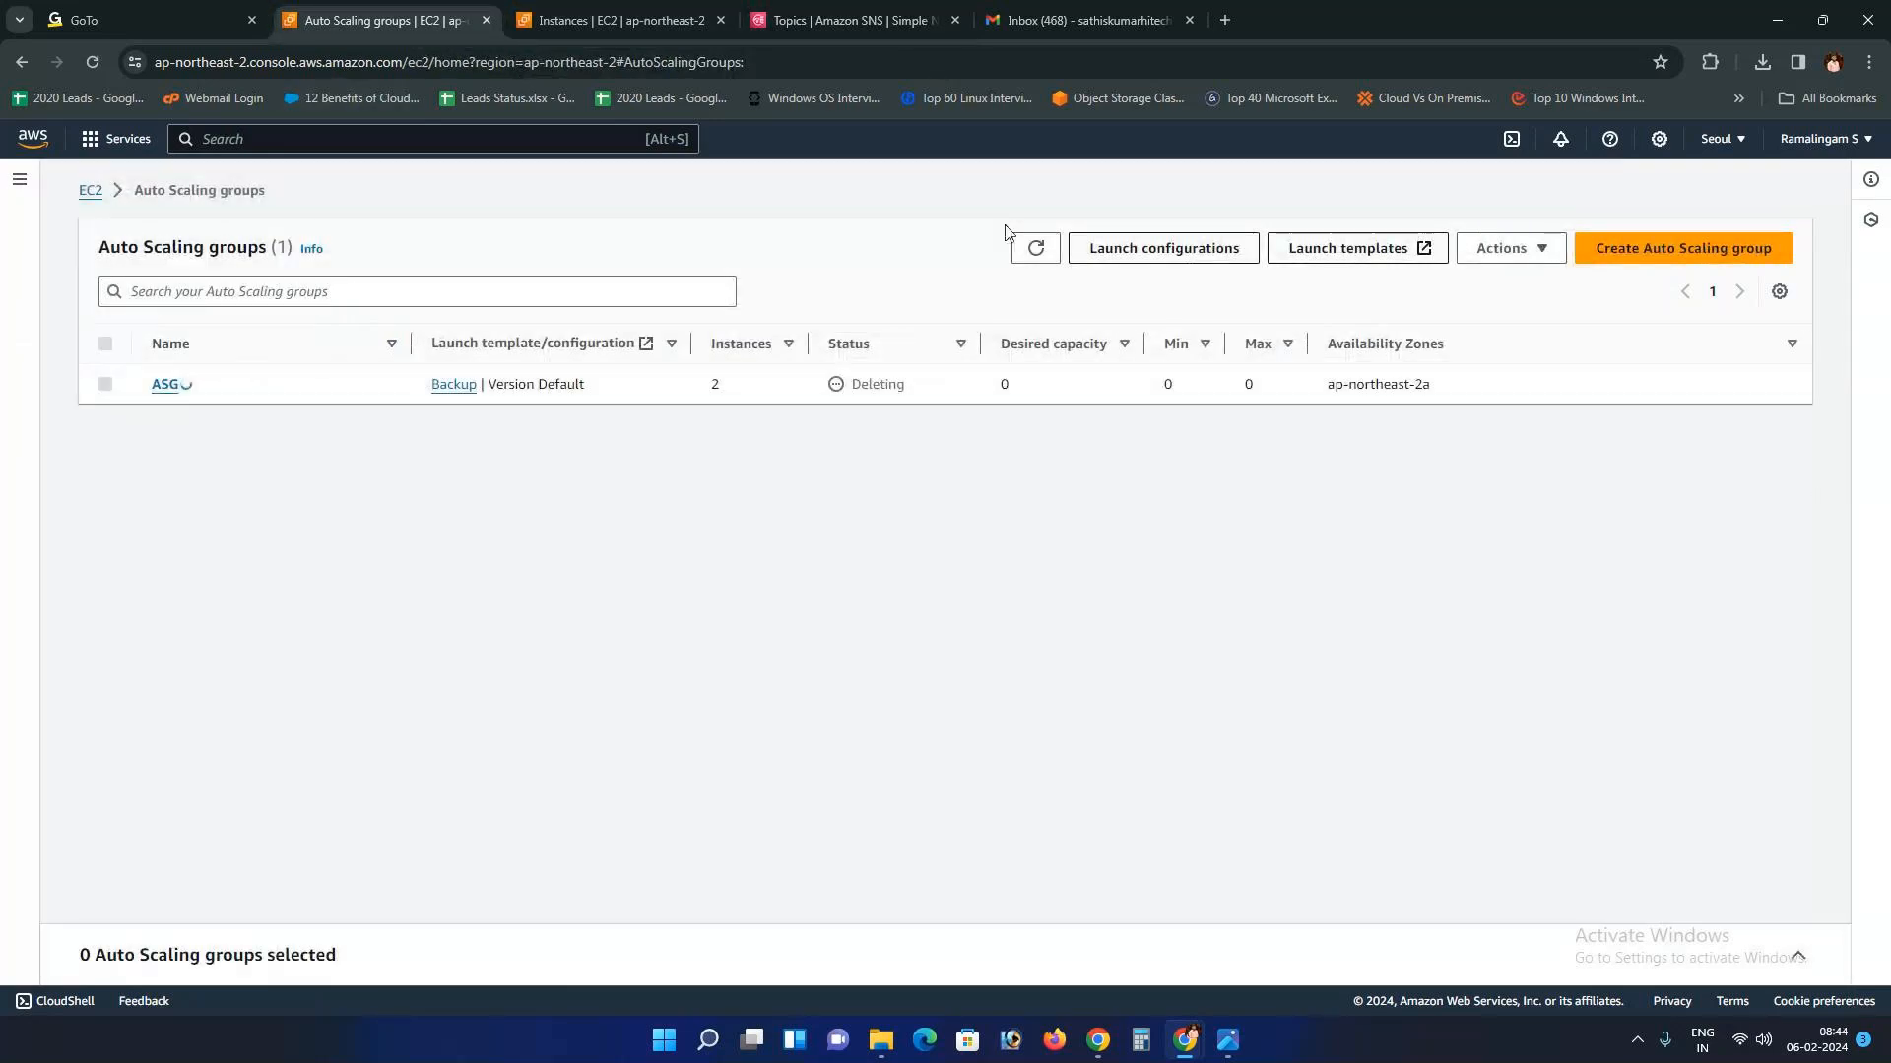
Step: Refresh the Auto Scaling groups list and close the now-empty SNS topics tab
left_click(1036, 248)
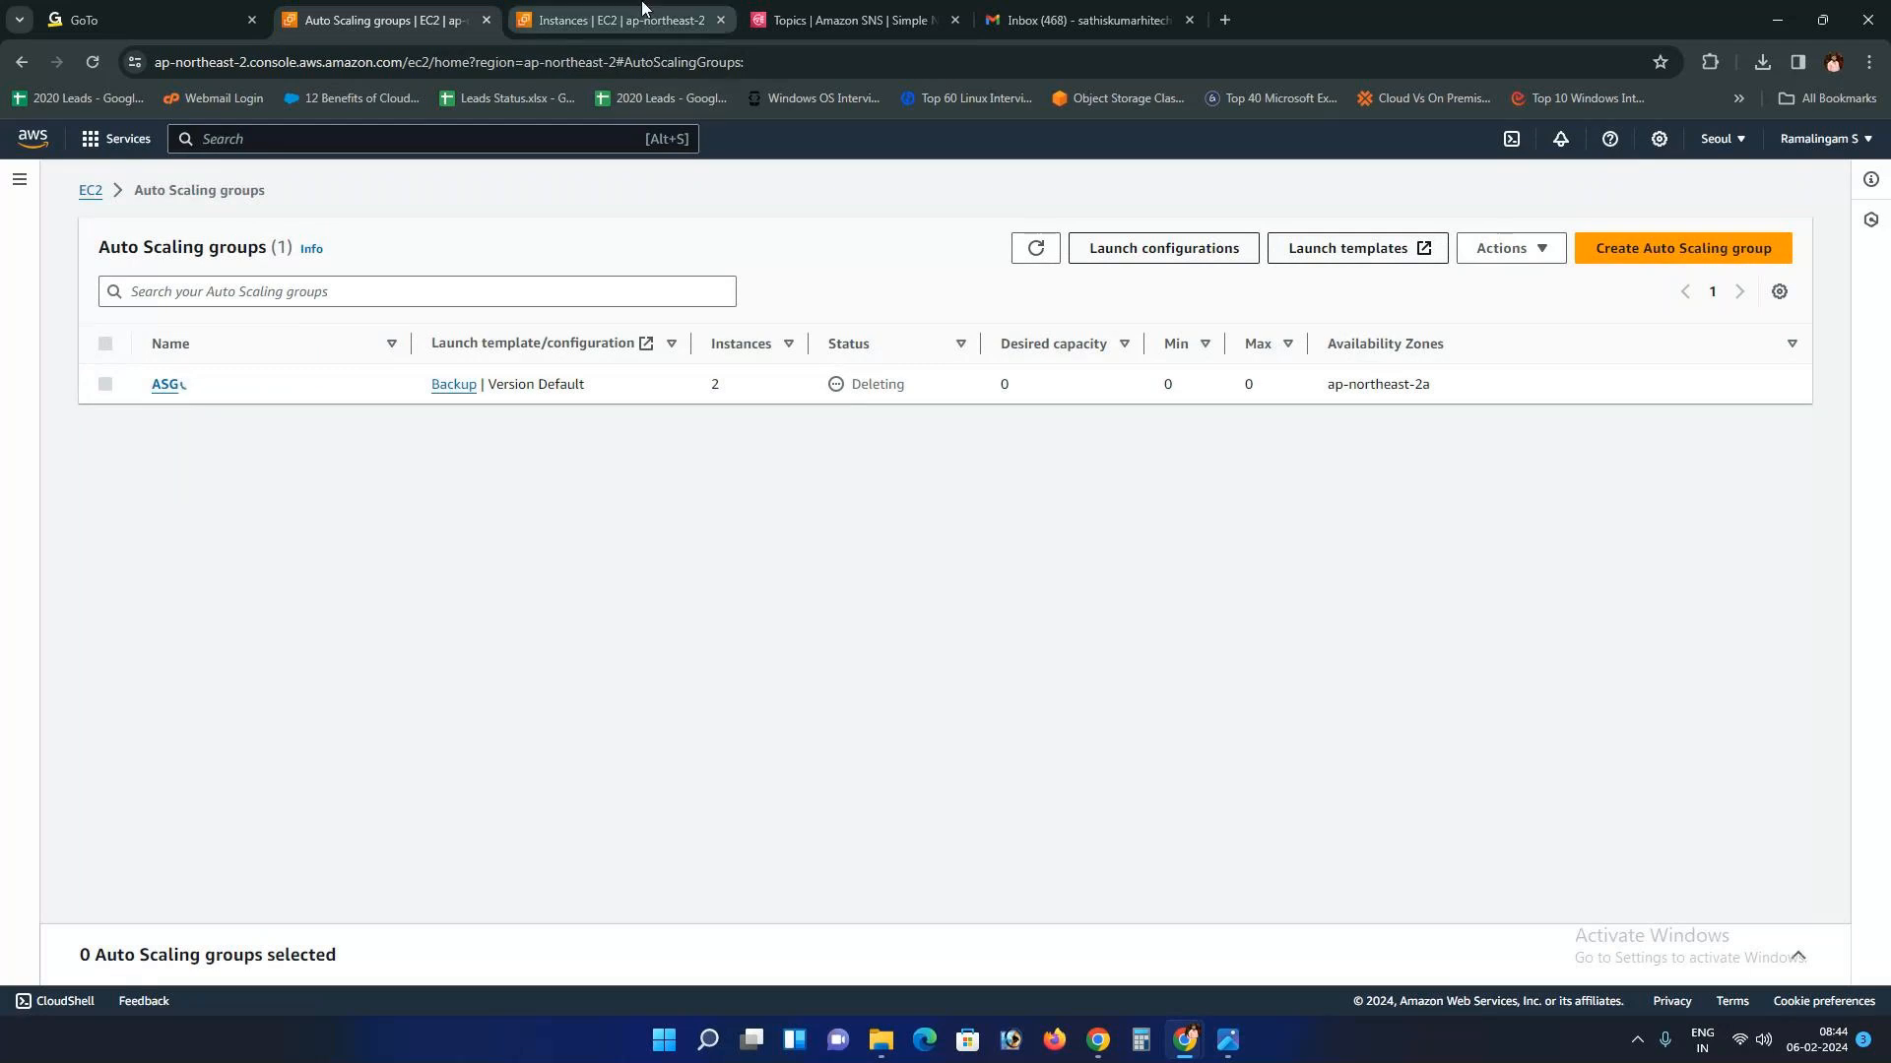
left_click(642, 12)
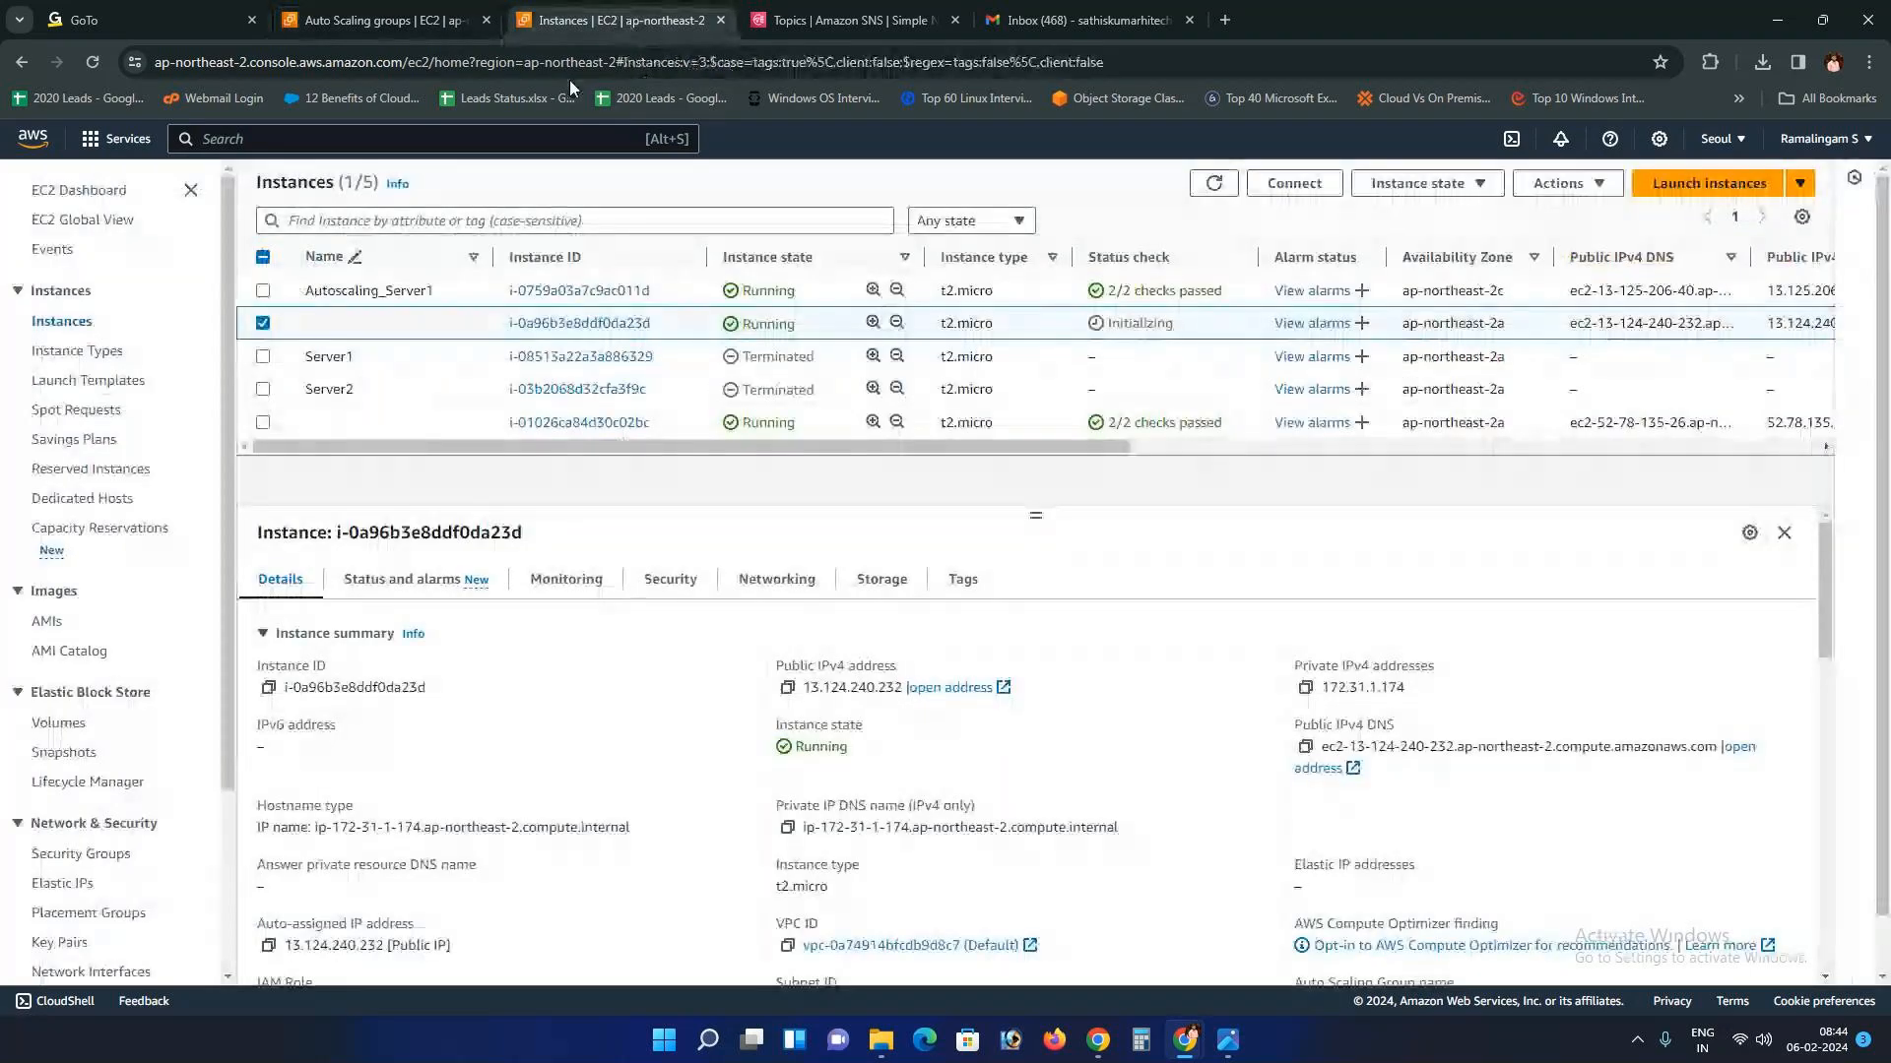
scroll(84, 860, "down", 3)
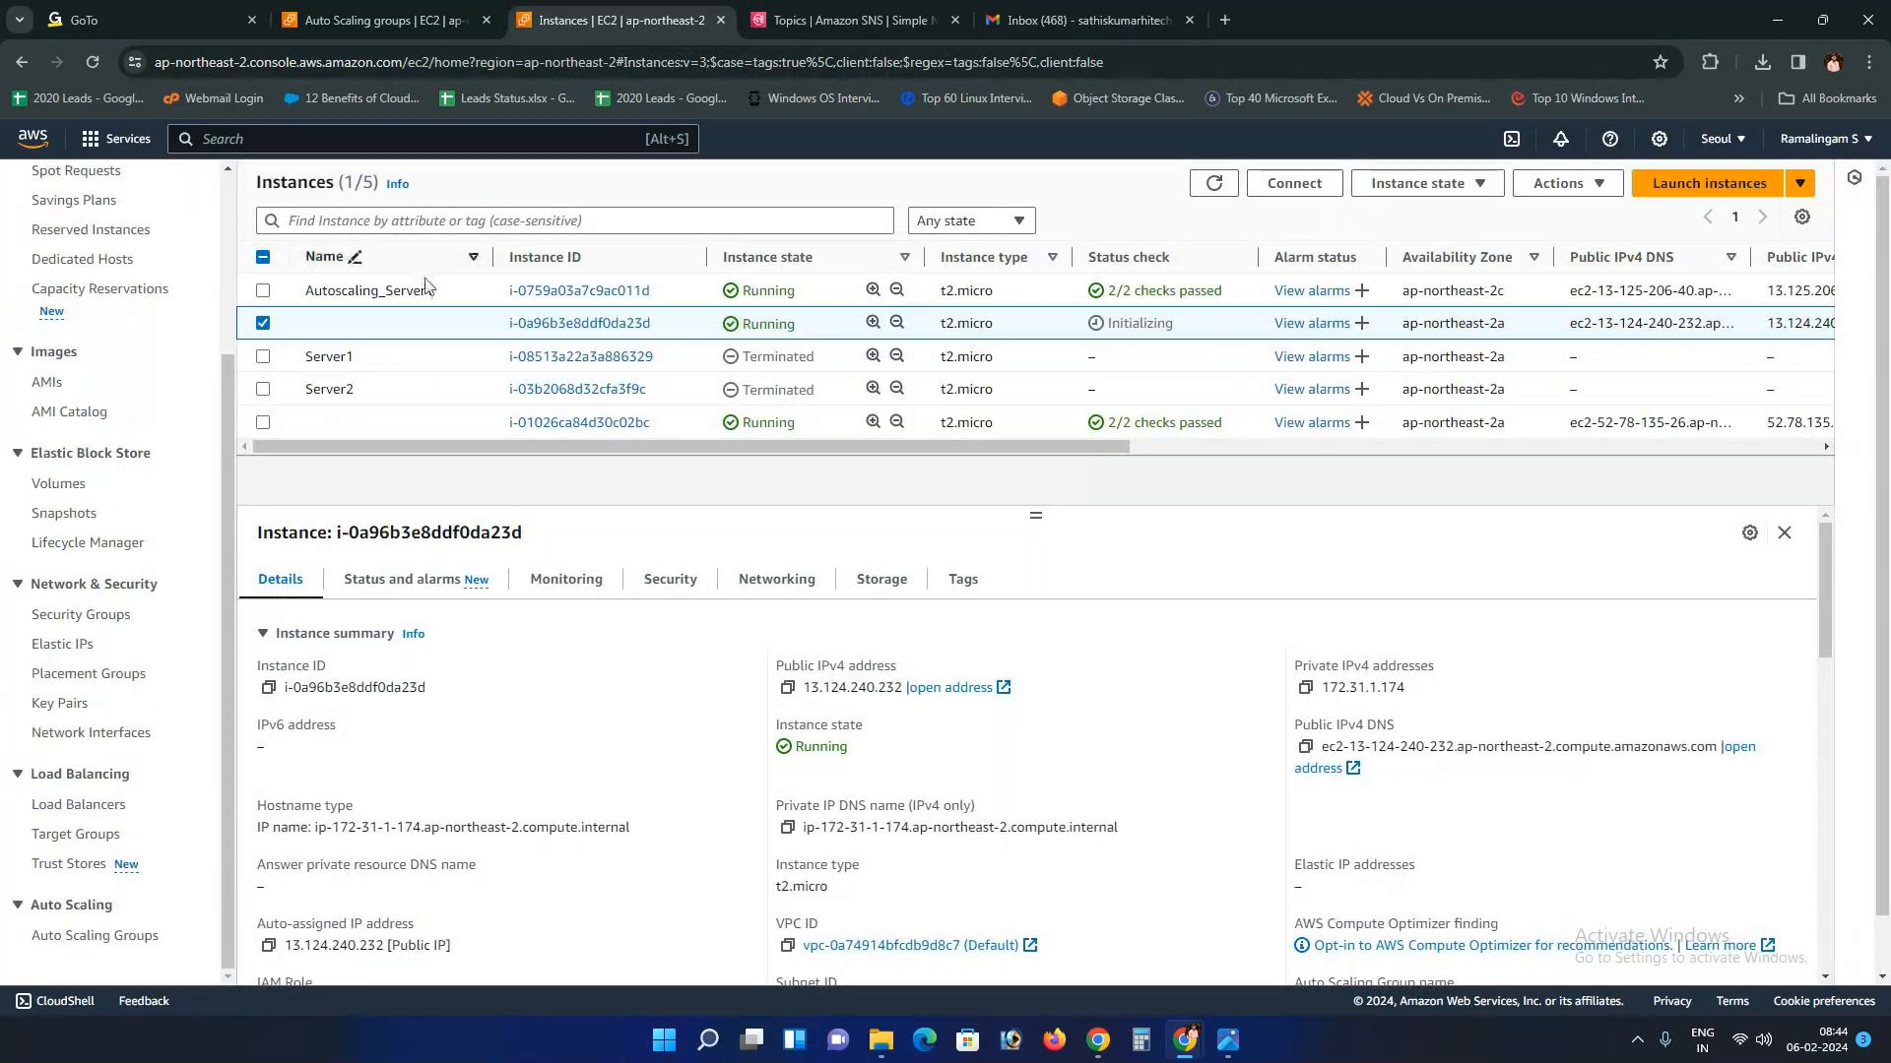
left_click(854, 17)
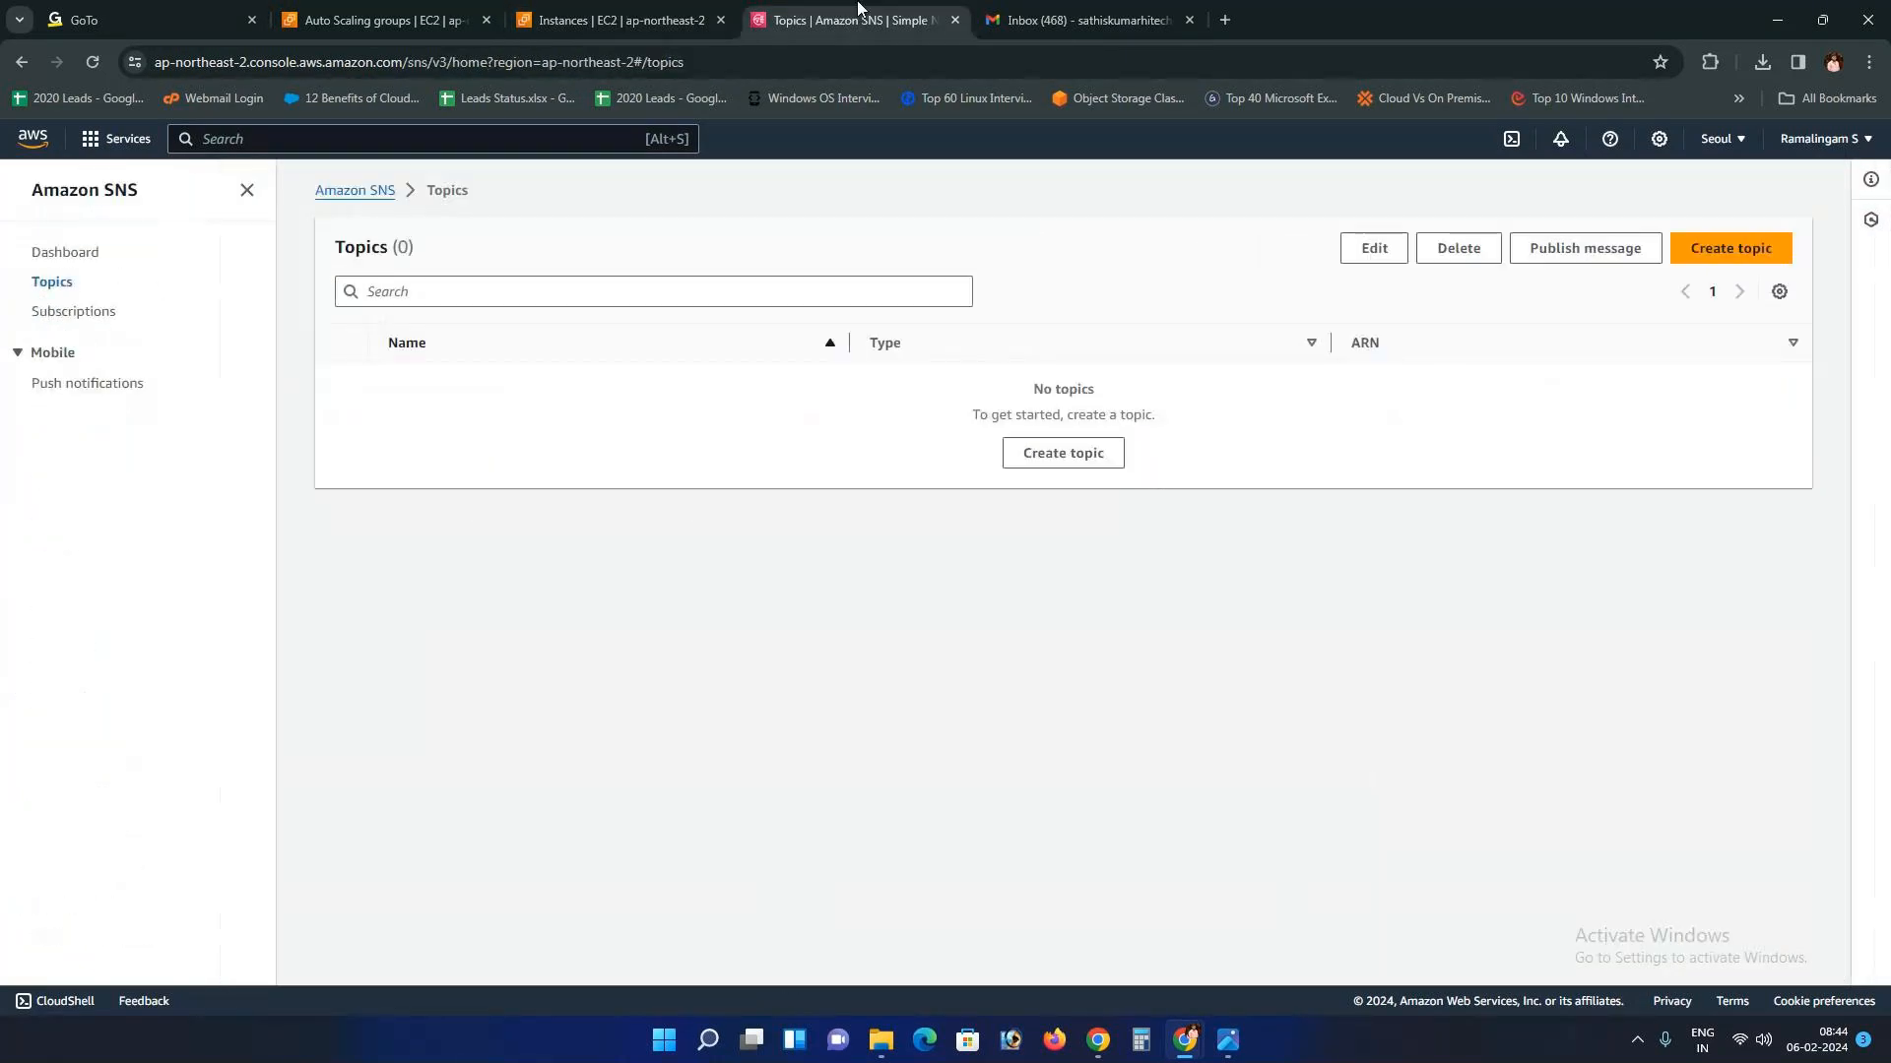
left_click(954, 20)
left_click(611, 19)
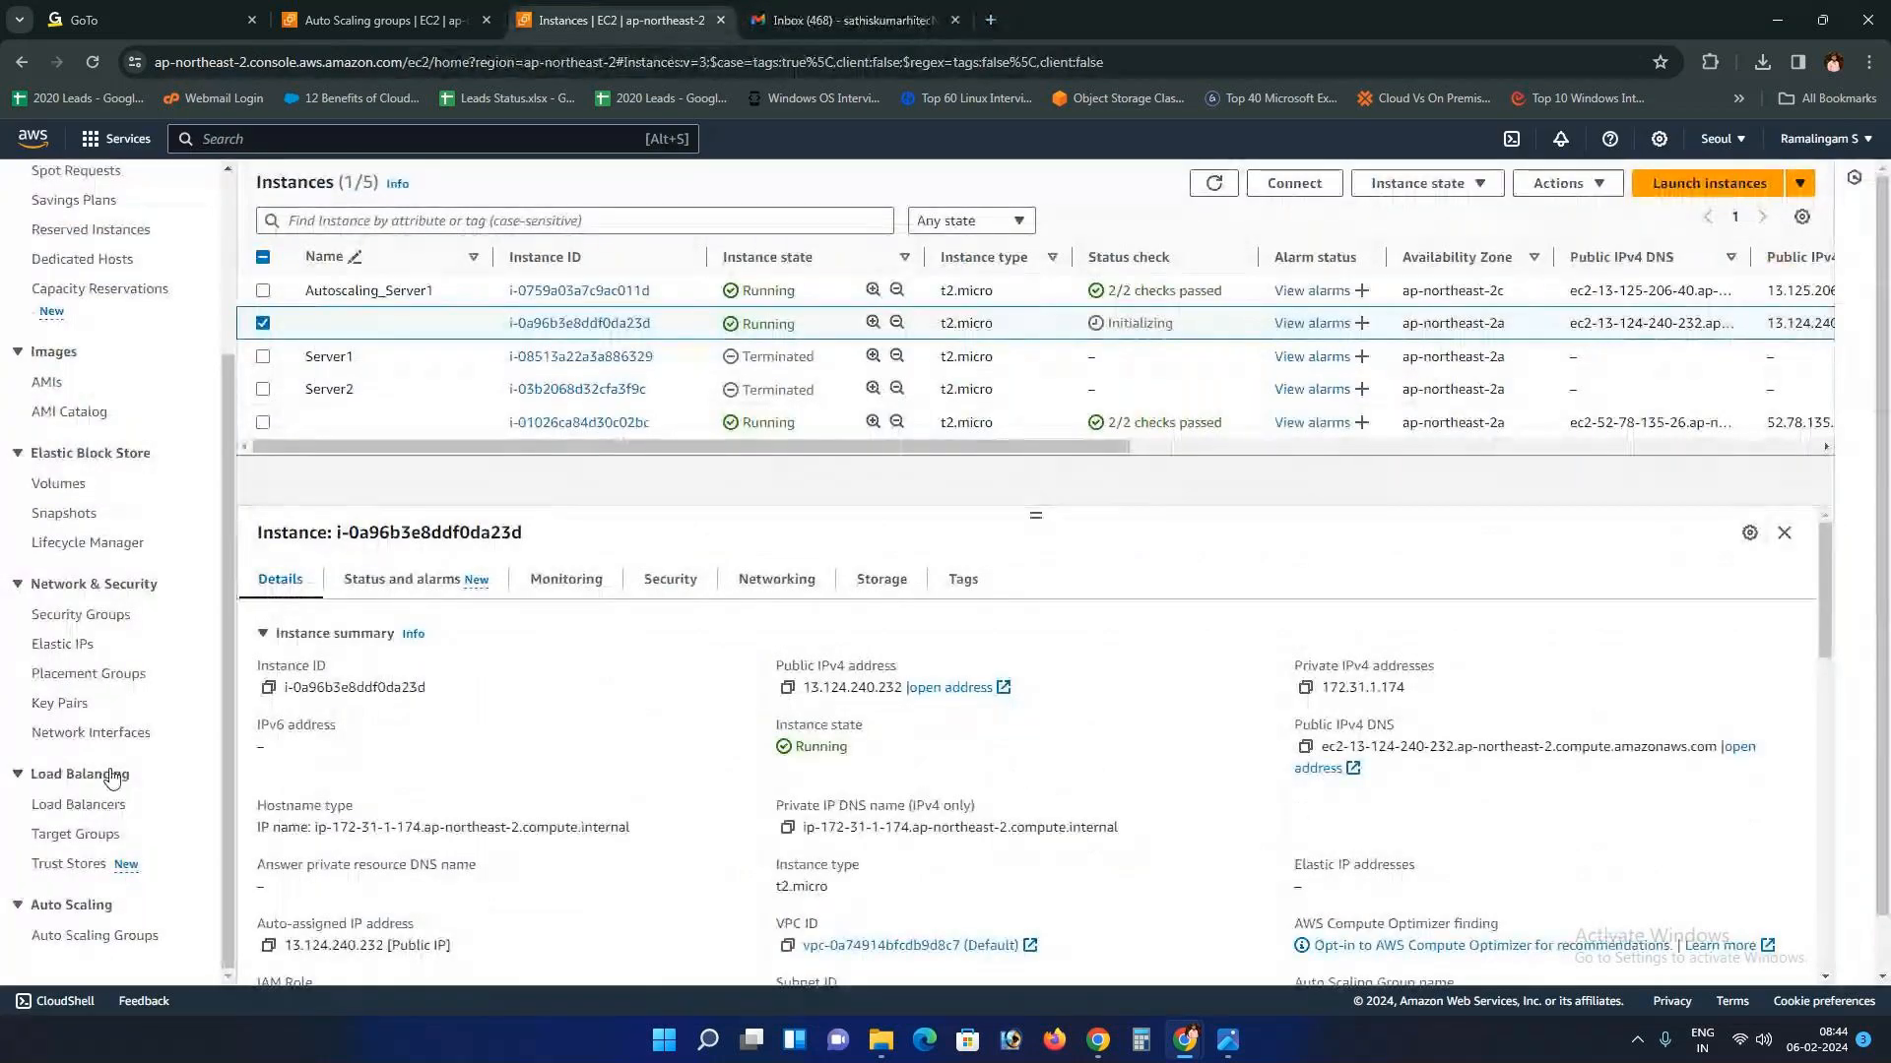
Step: Recheck twice whether the ASG group is gone, ending on the EC2 instances list
left_click(386, 20)
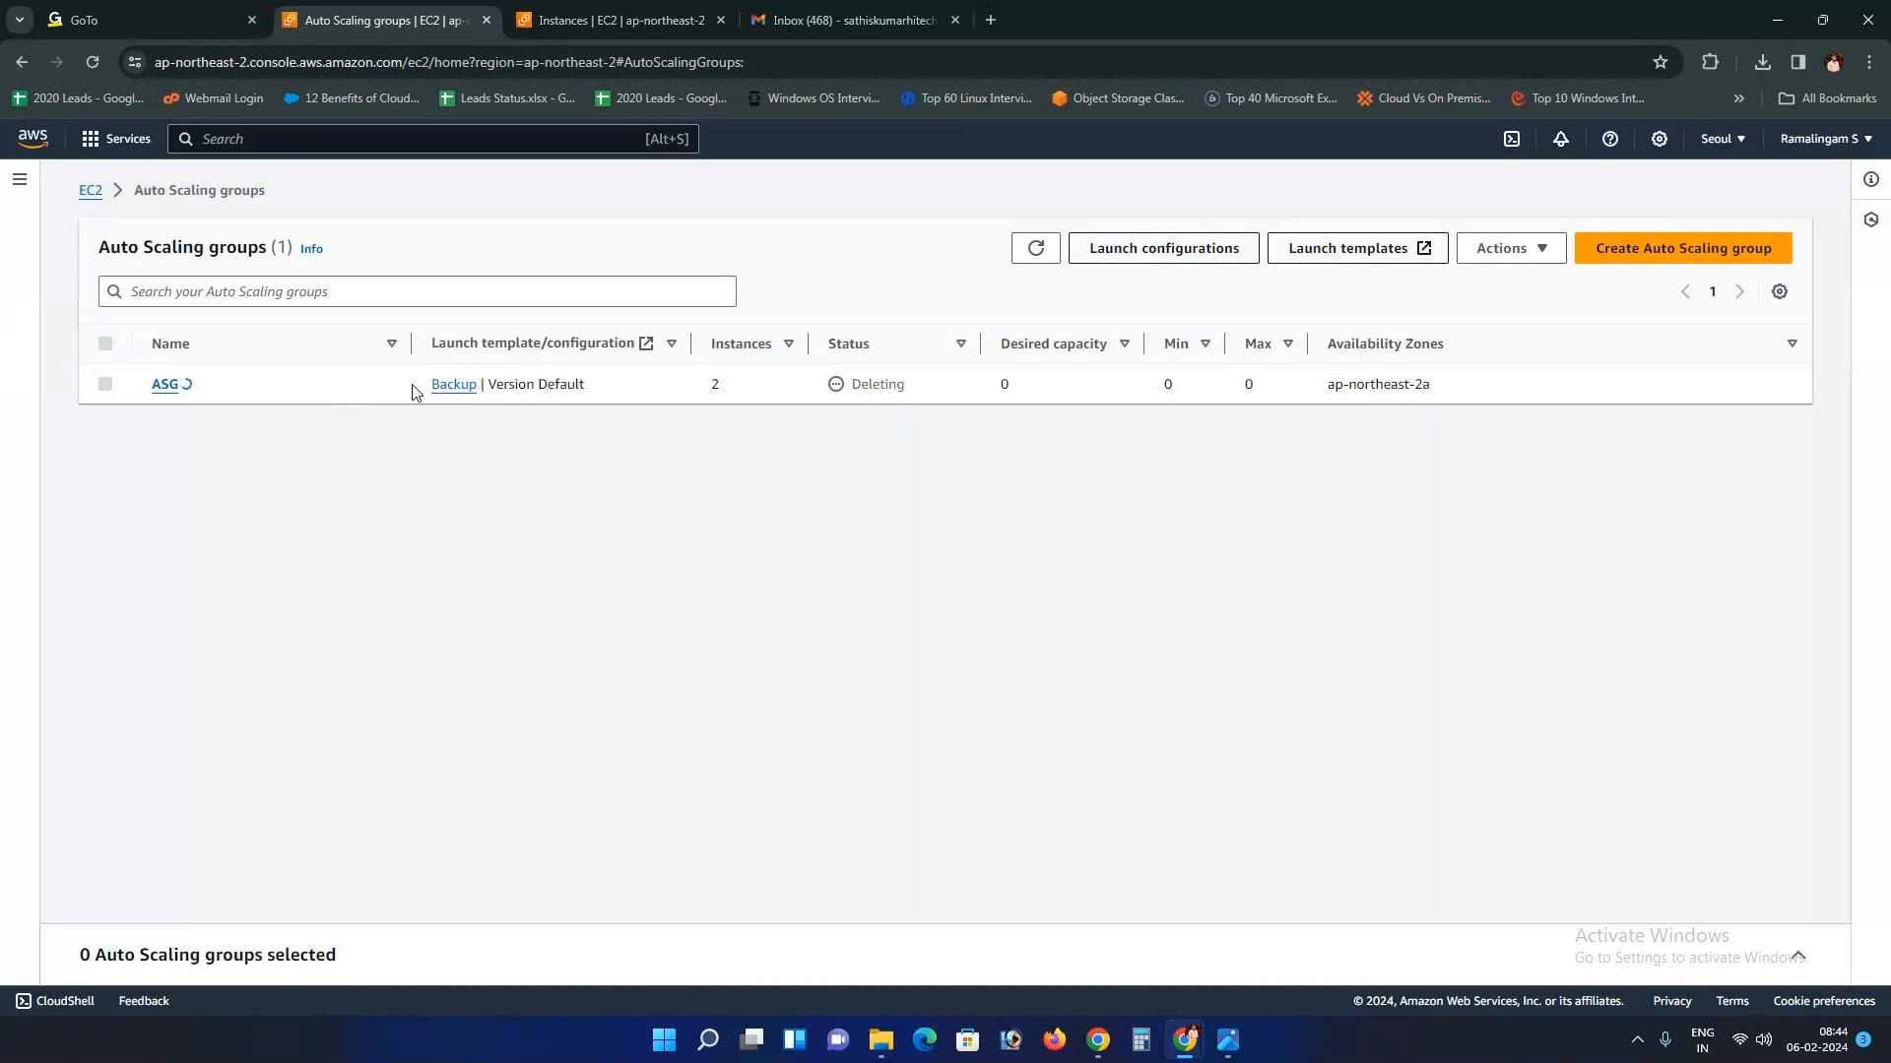
left_click(577, 10)
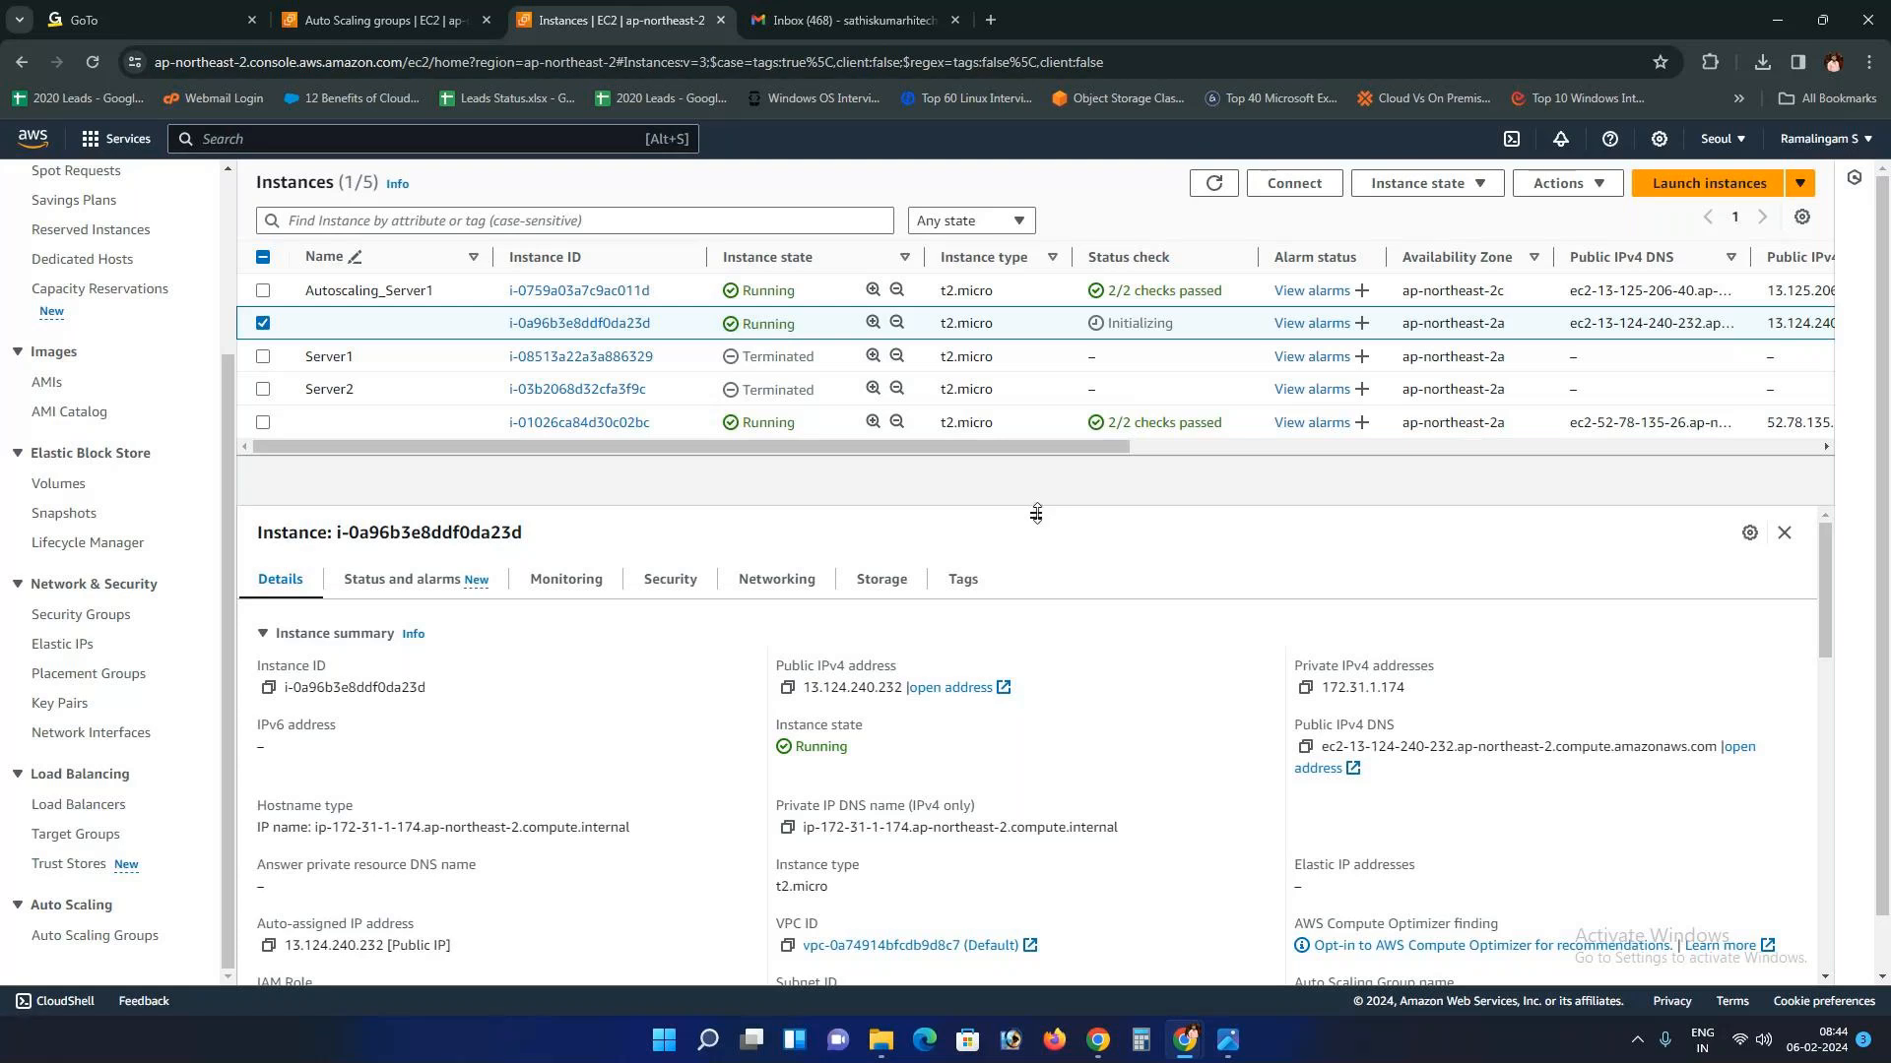
left_click(308, 10)
left_click(605, 12)
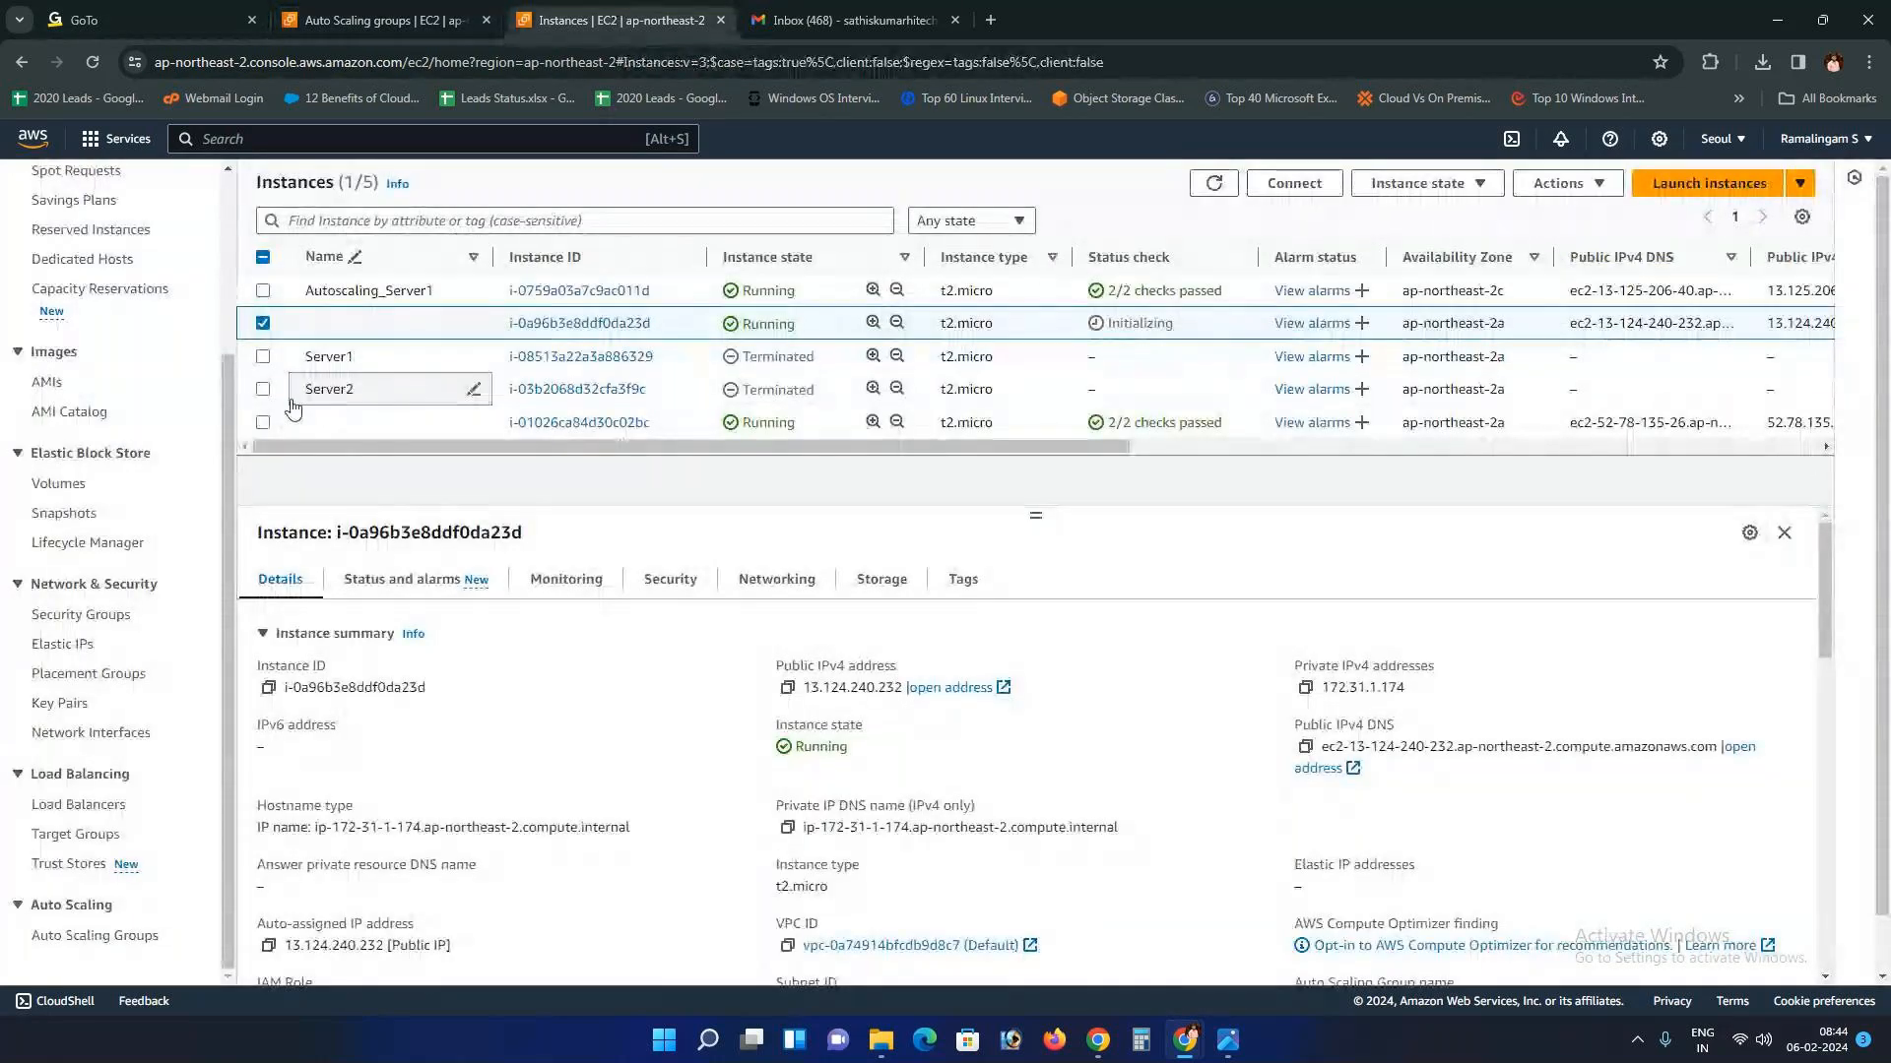
Step: Terminate the three remaining instances, including Autoscaling_Server1 and the last running one
left_click(263, 289)
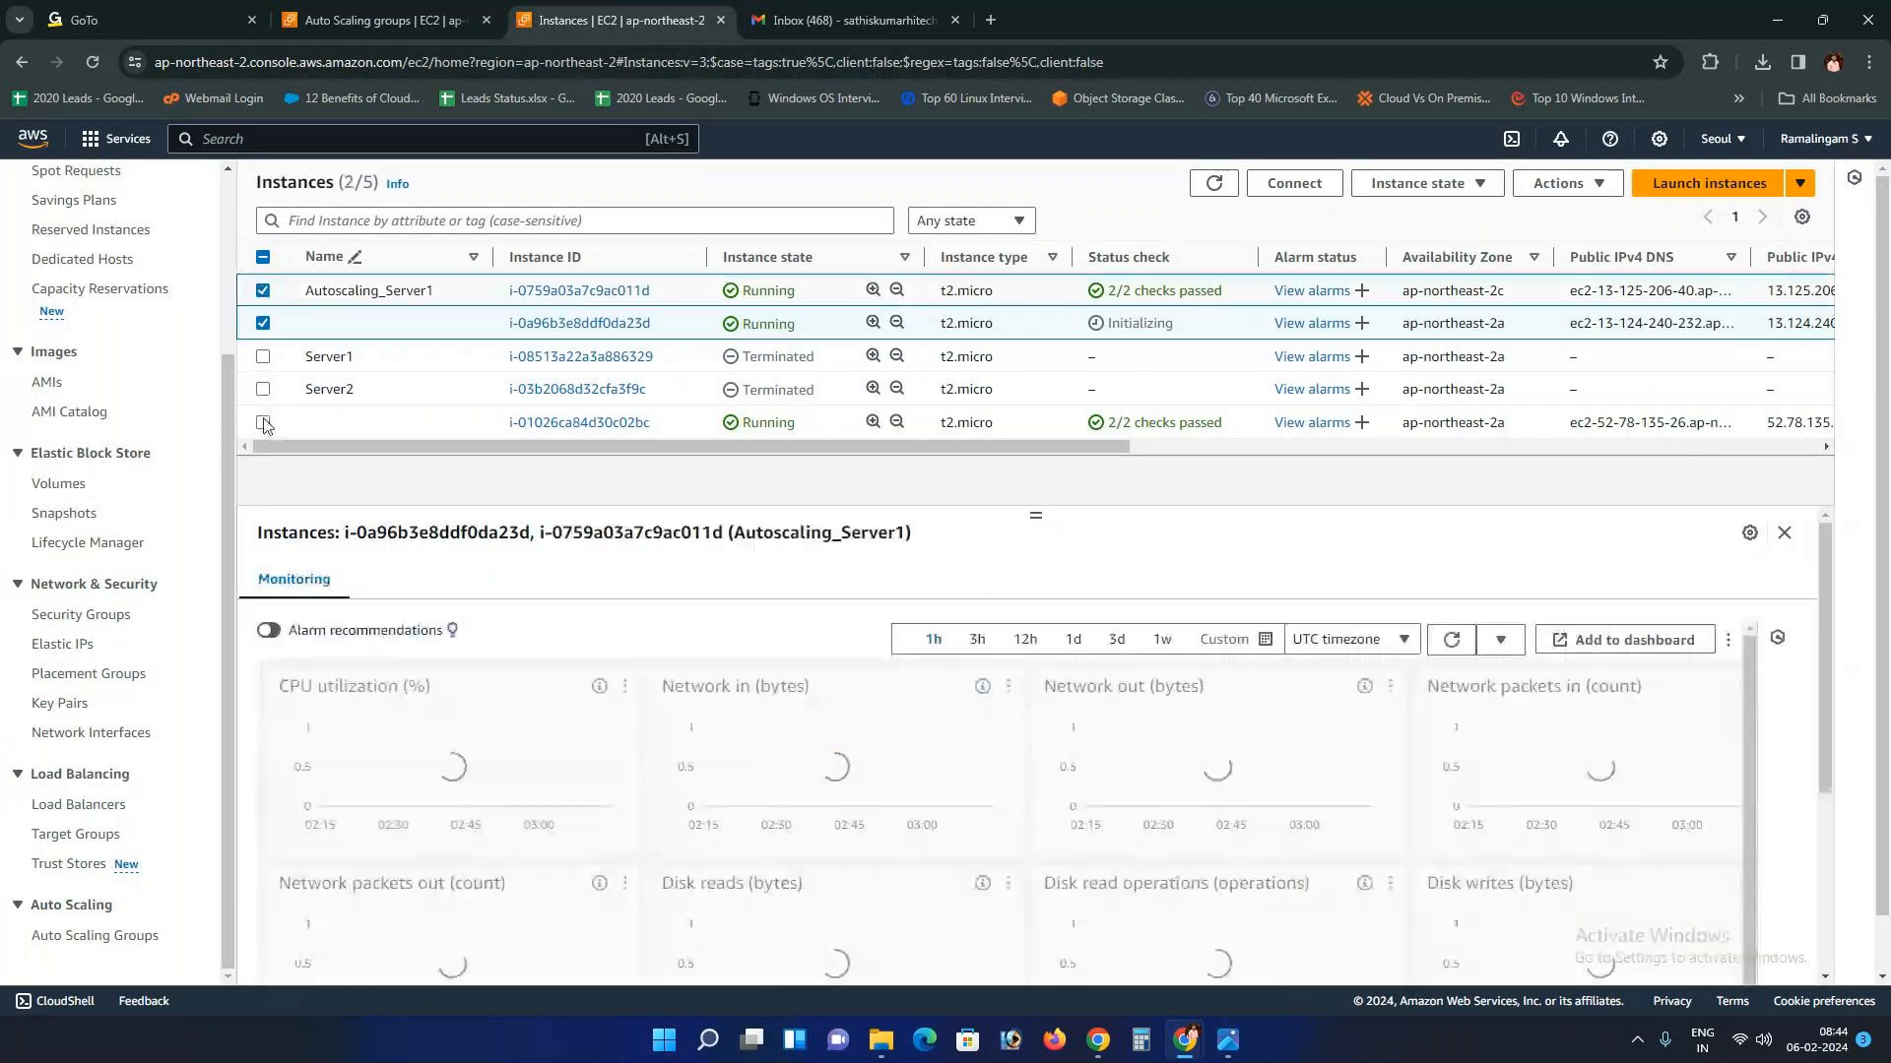
left_click(263, 422)
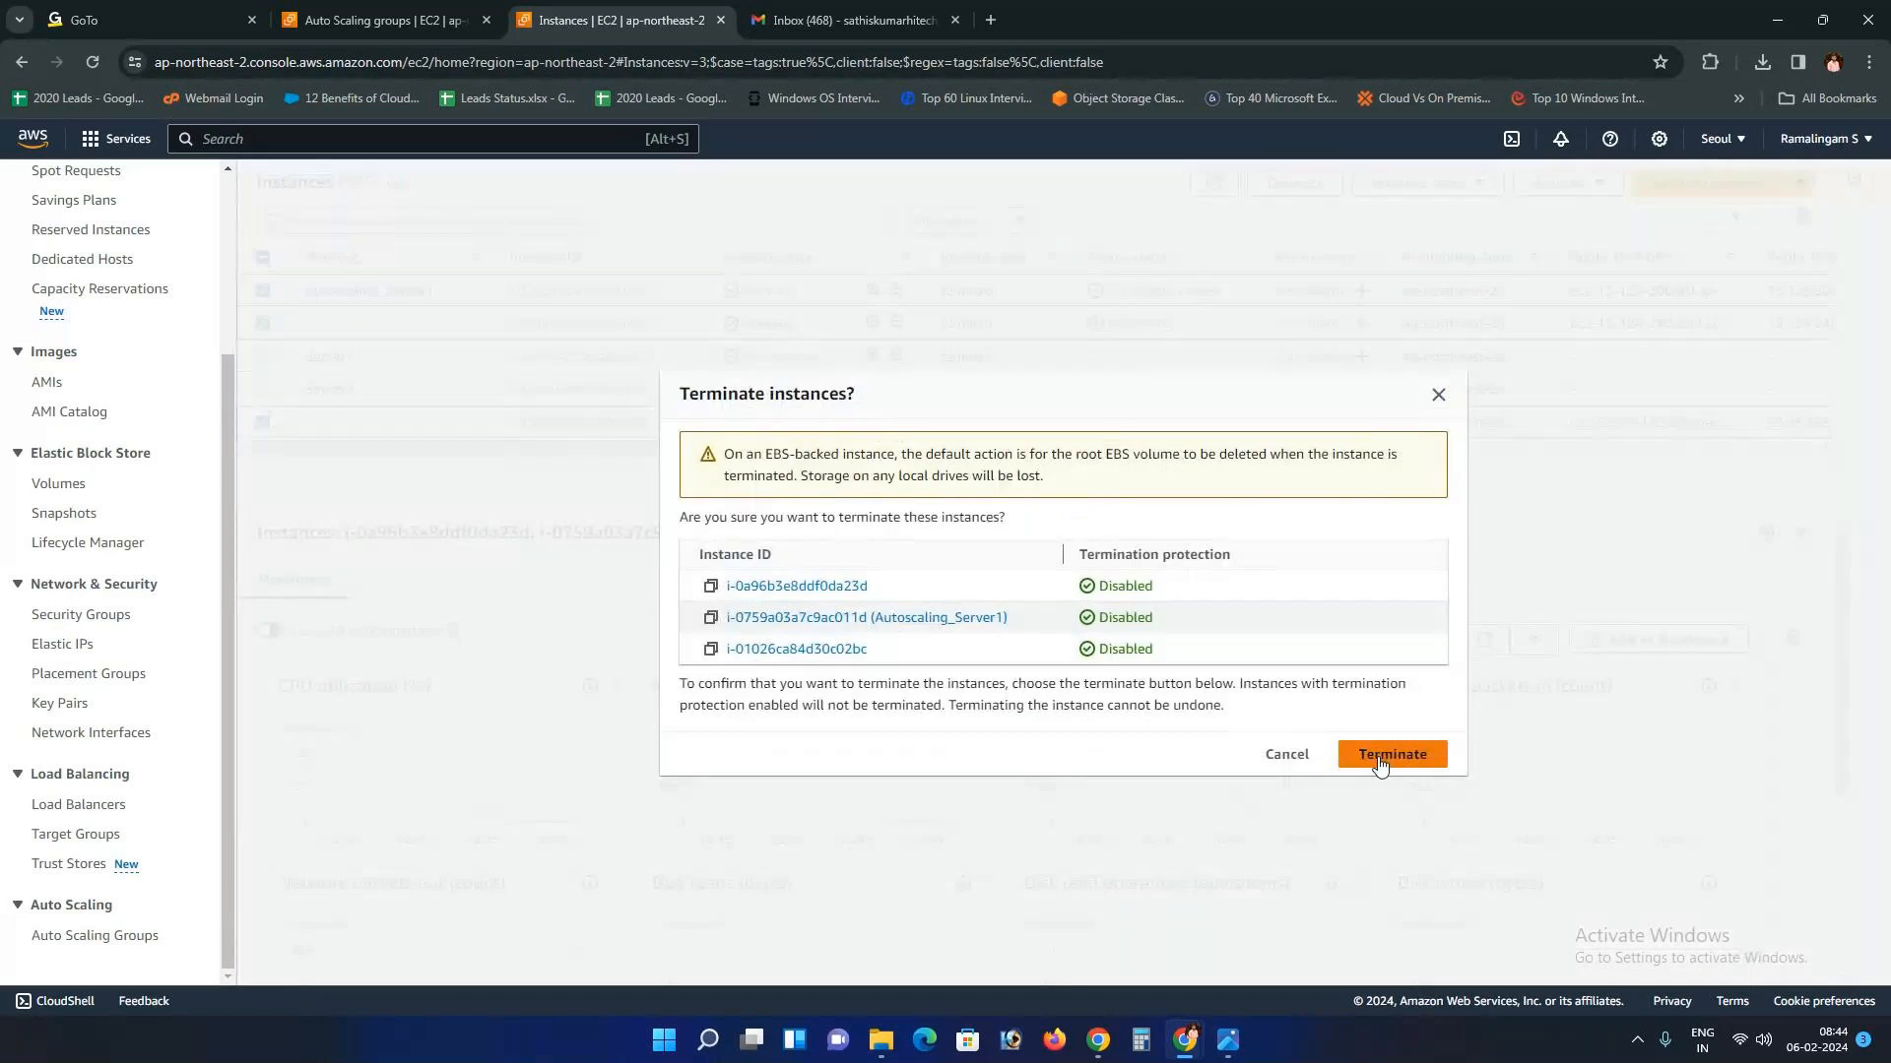
left_click(1379, 758)
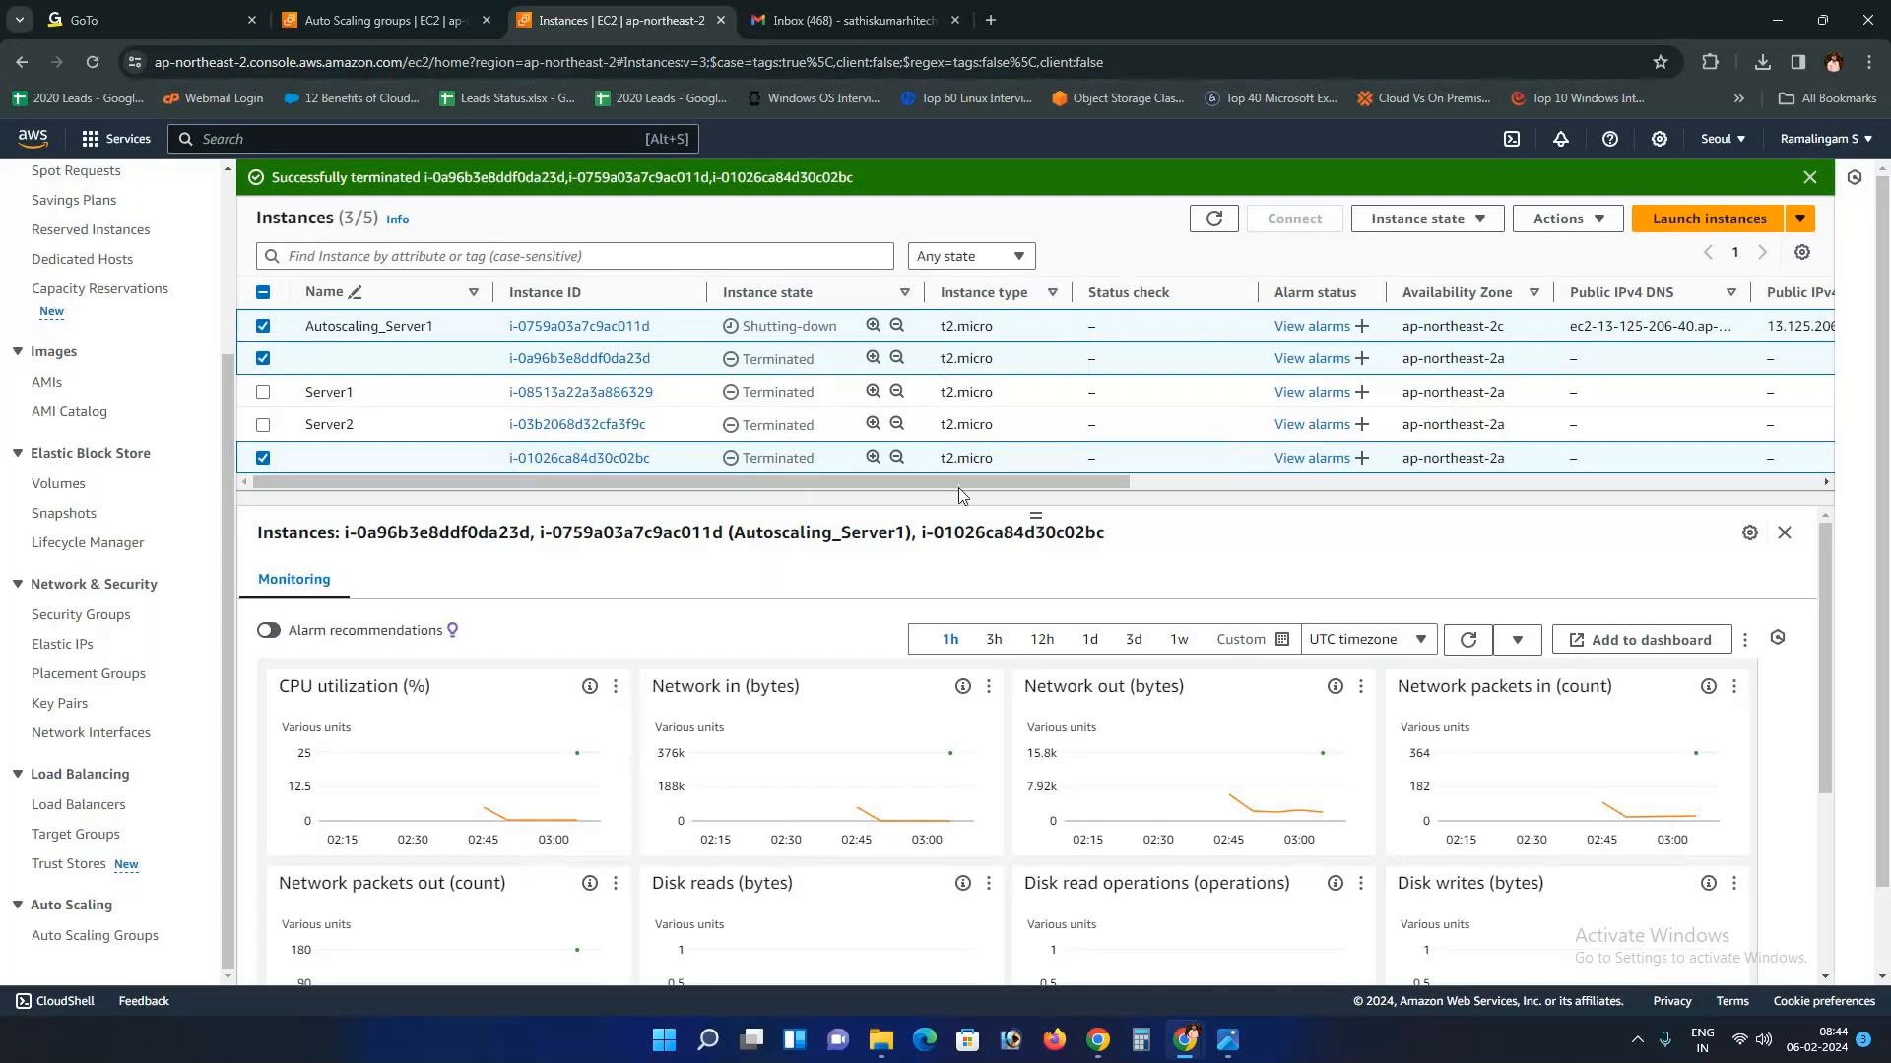
left_click_drag(1024, 514, 1023, 599)
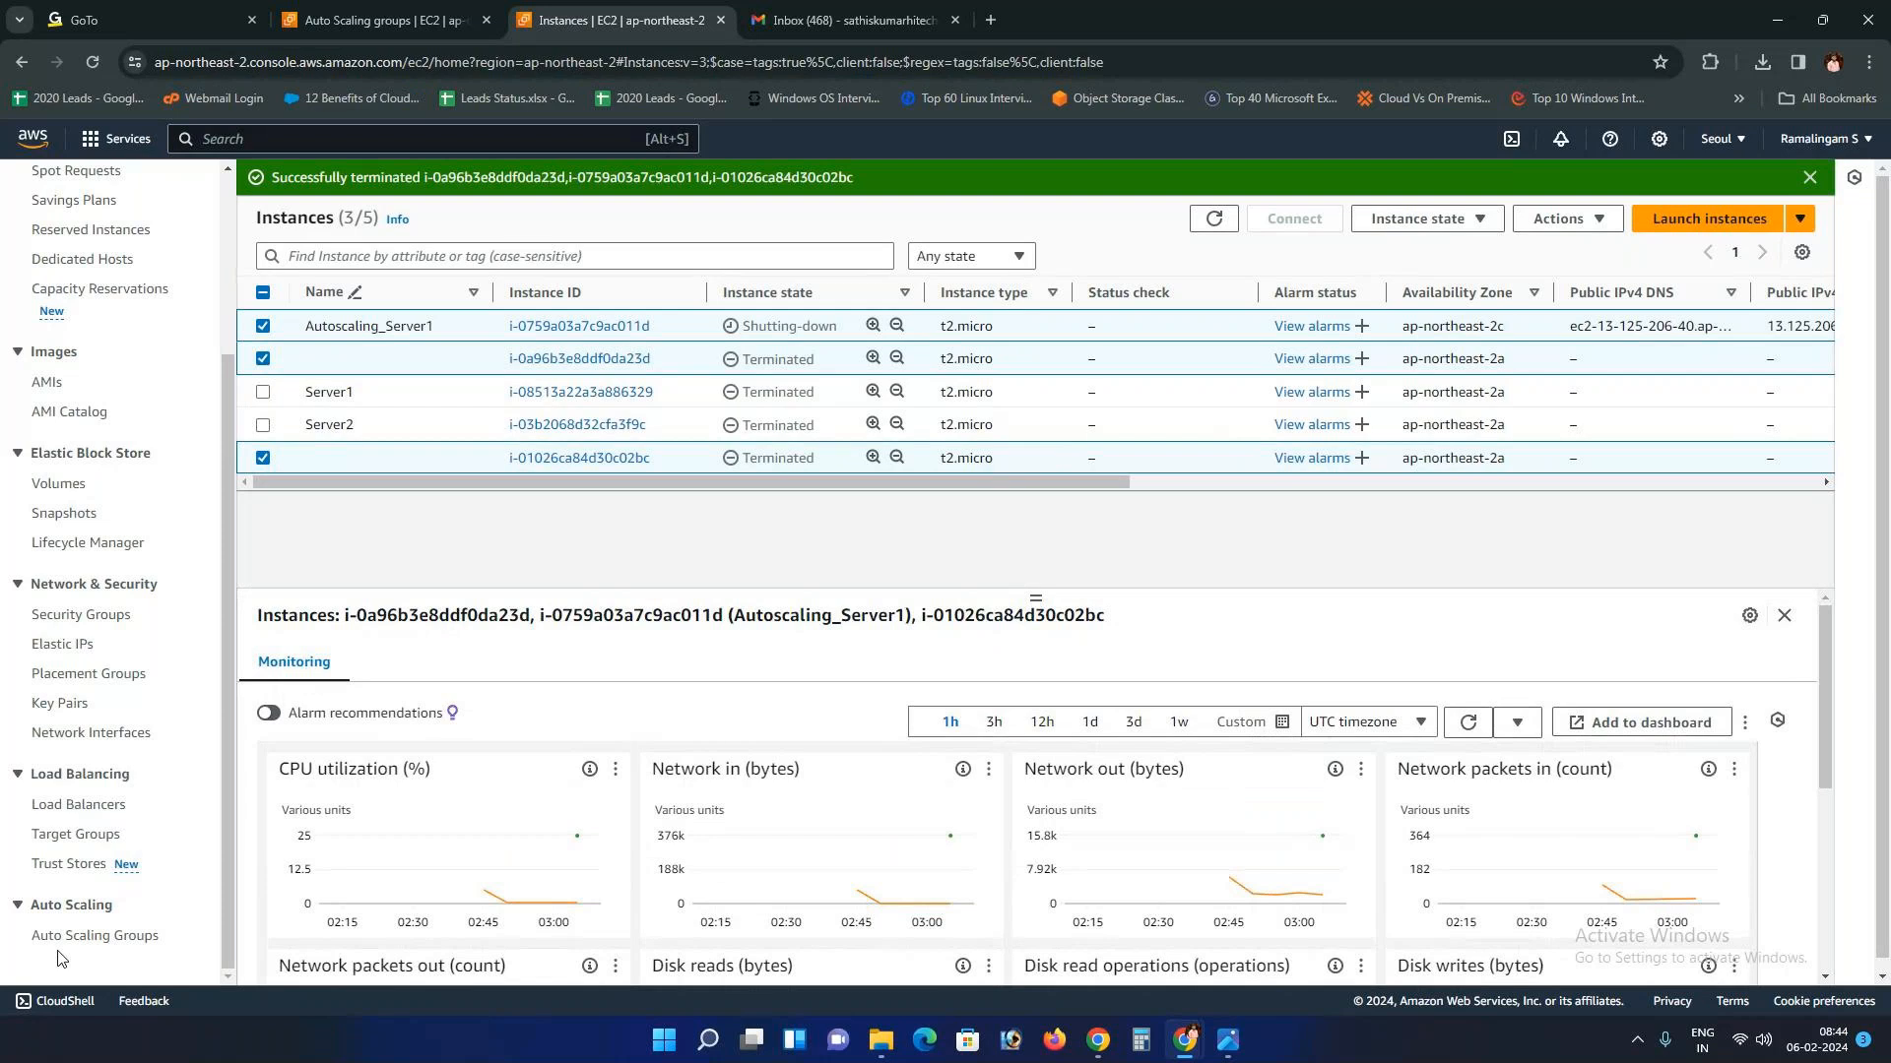
left_click(79, 938)
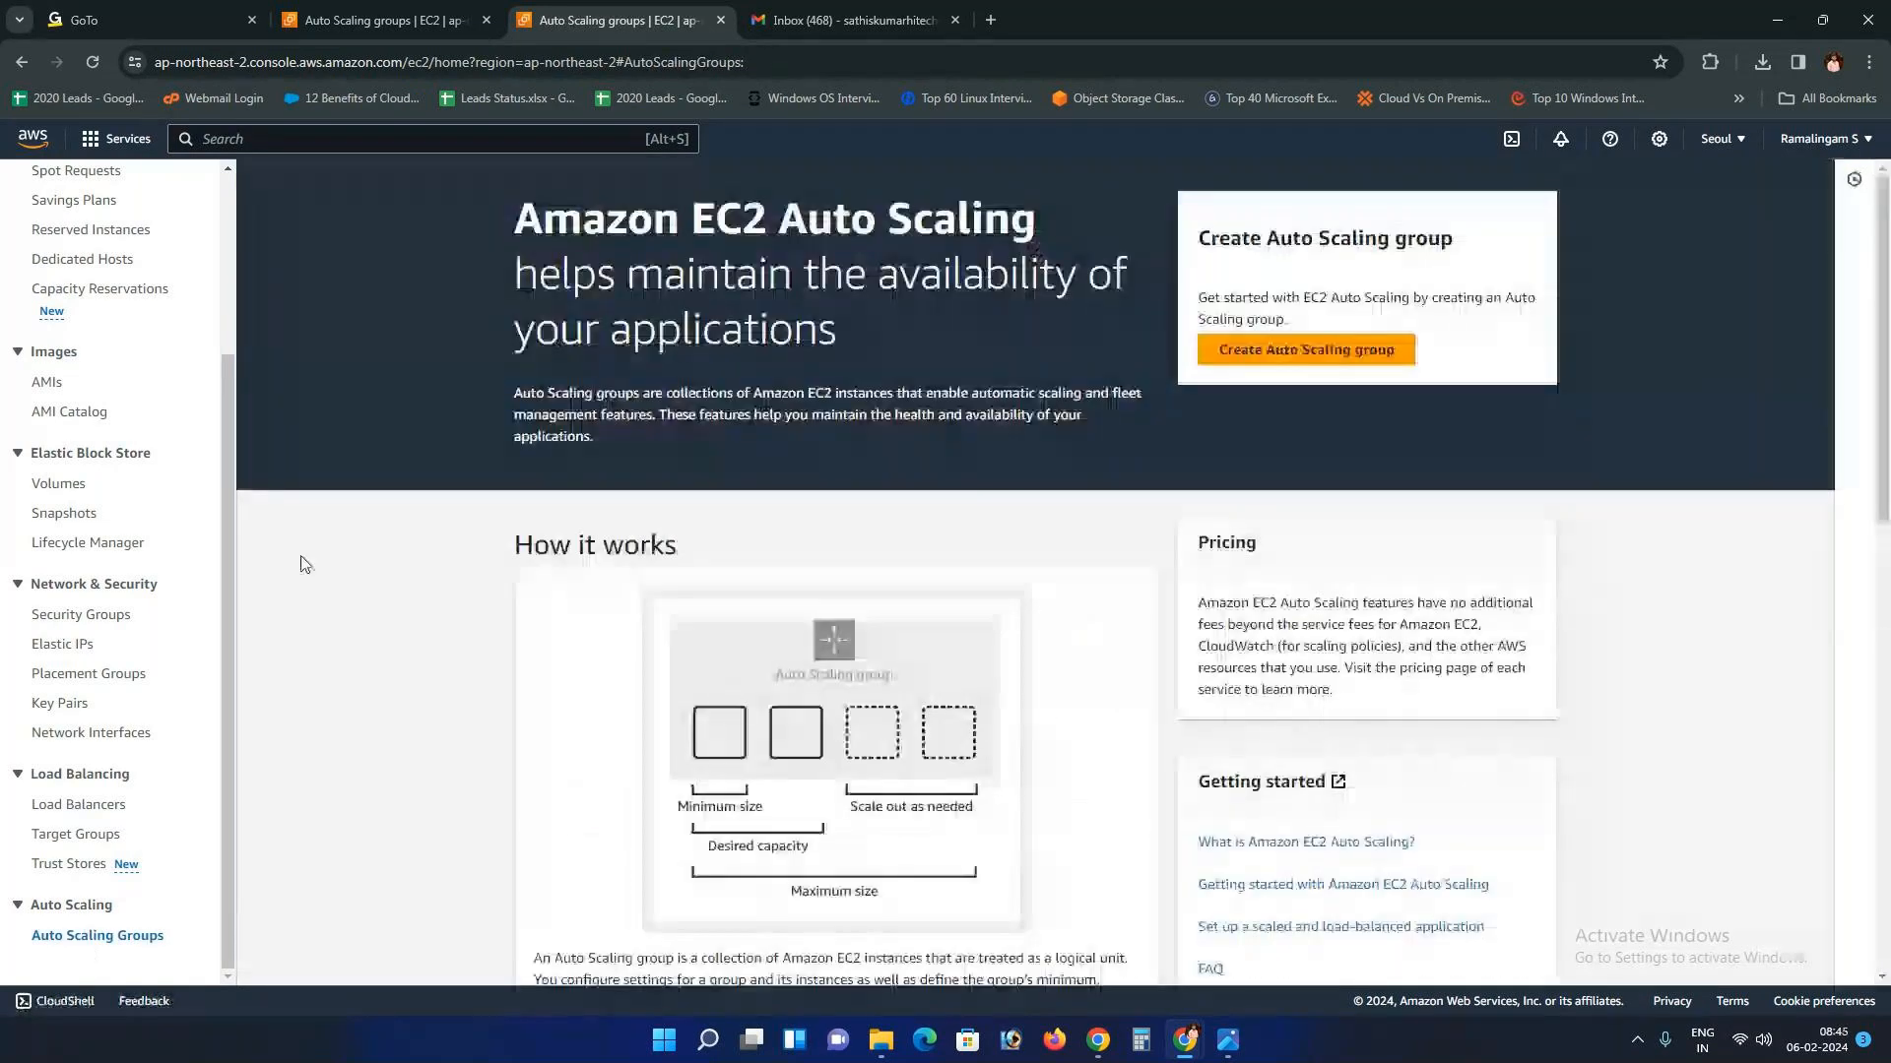
Step: Select the launch-wizard-1, -2 and -3 security groups, then view the Instances list
scroll(63, 689, "up", 1)
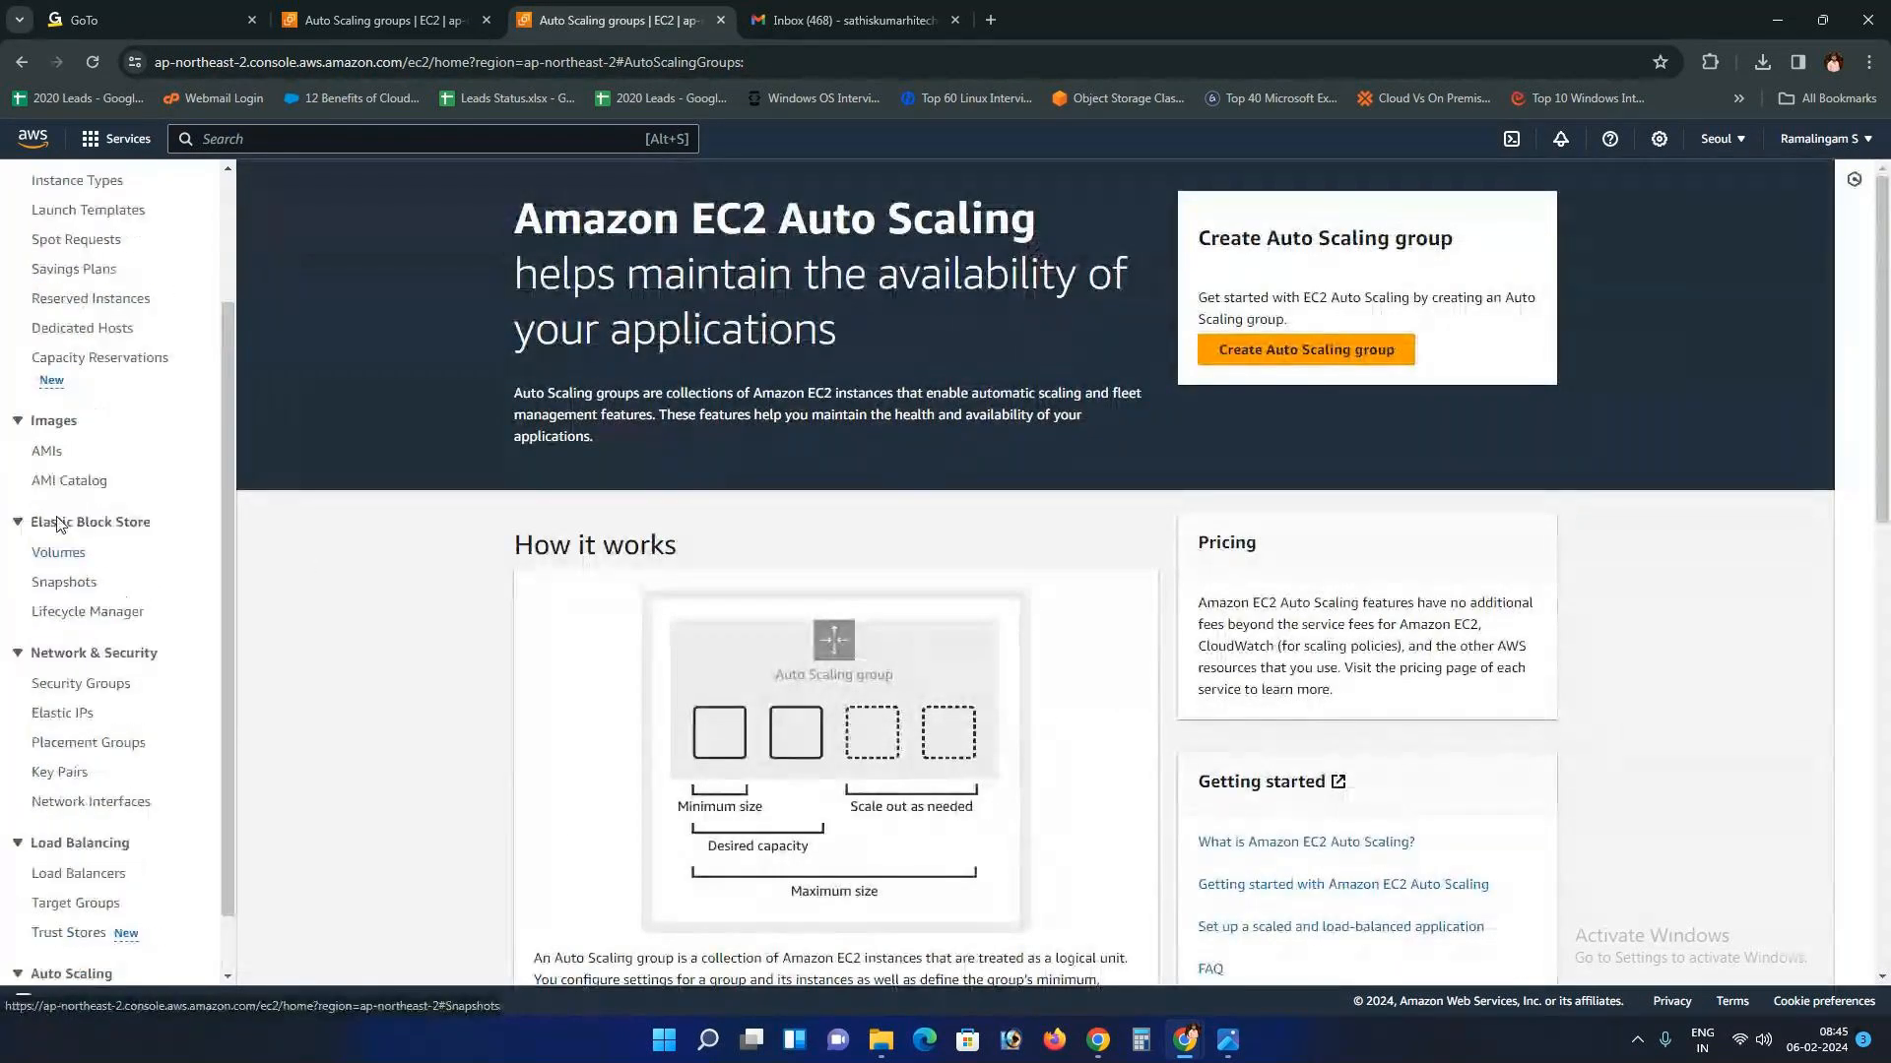
left_click(81, 657)
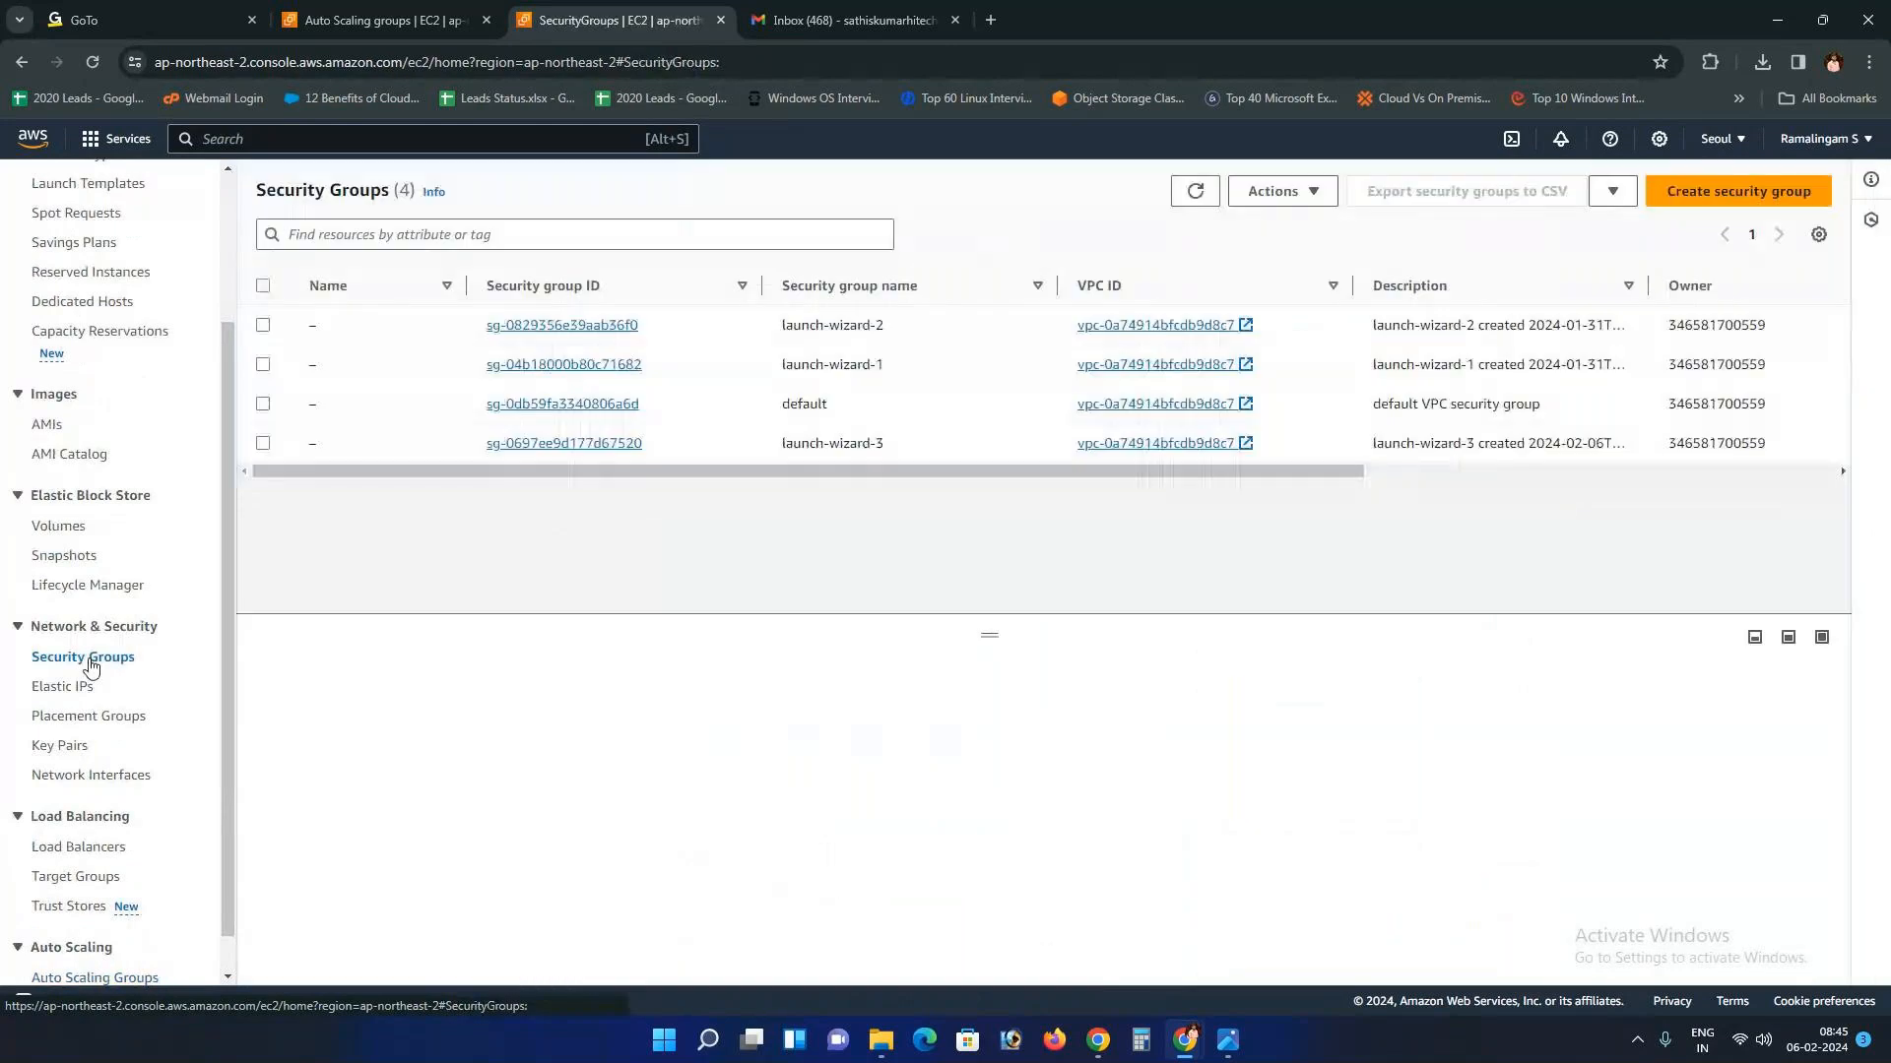
left_click_drag(829, 474, 526, 435)
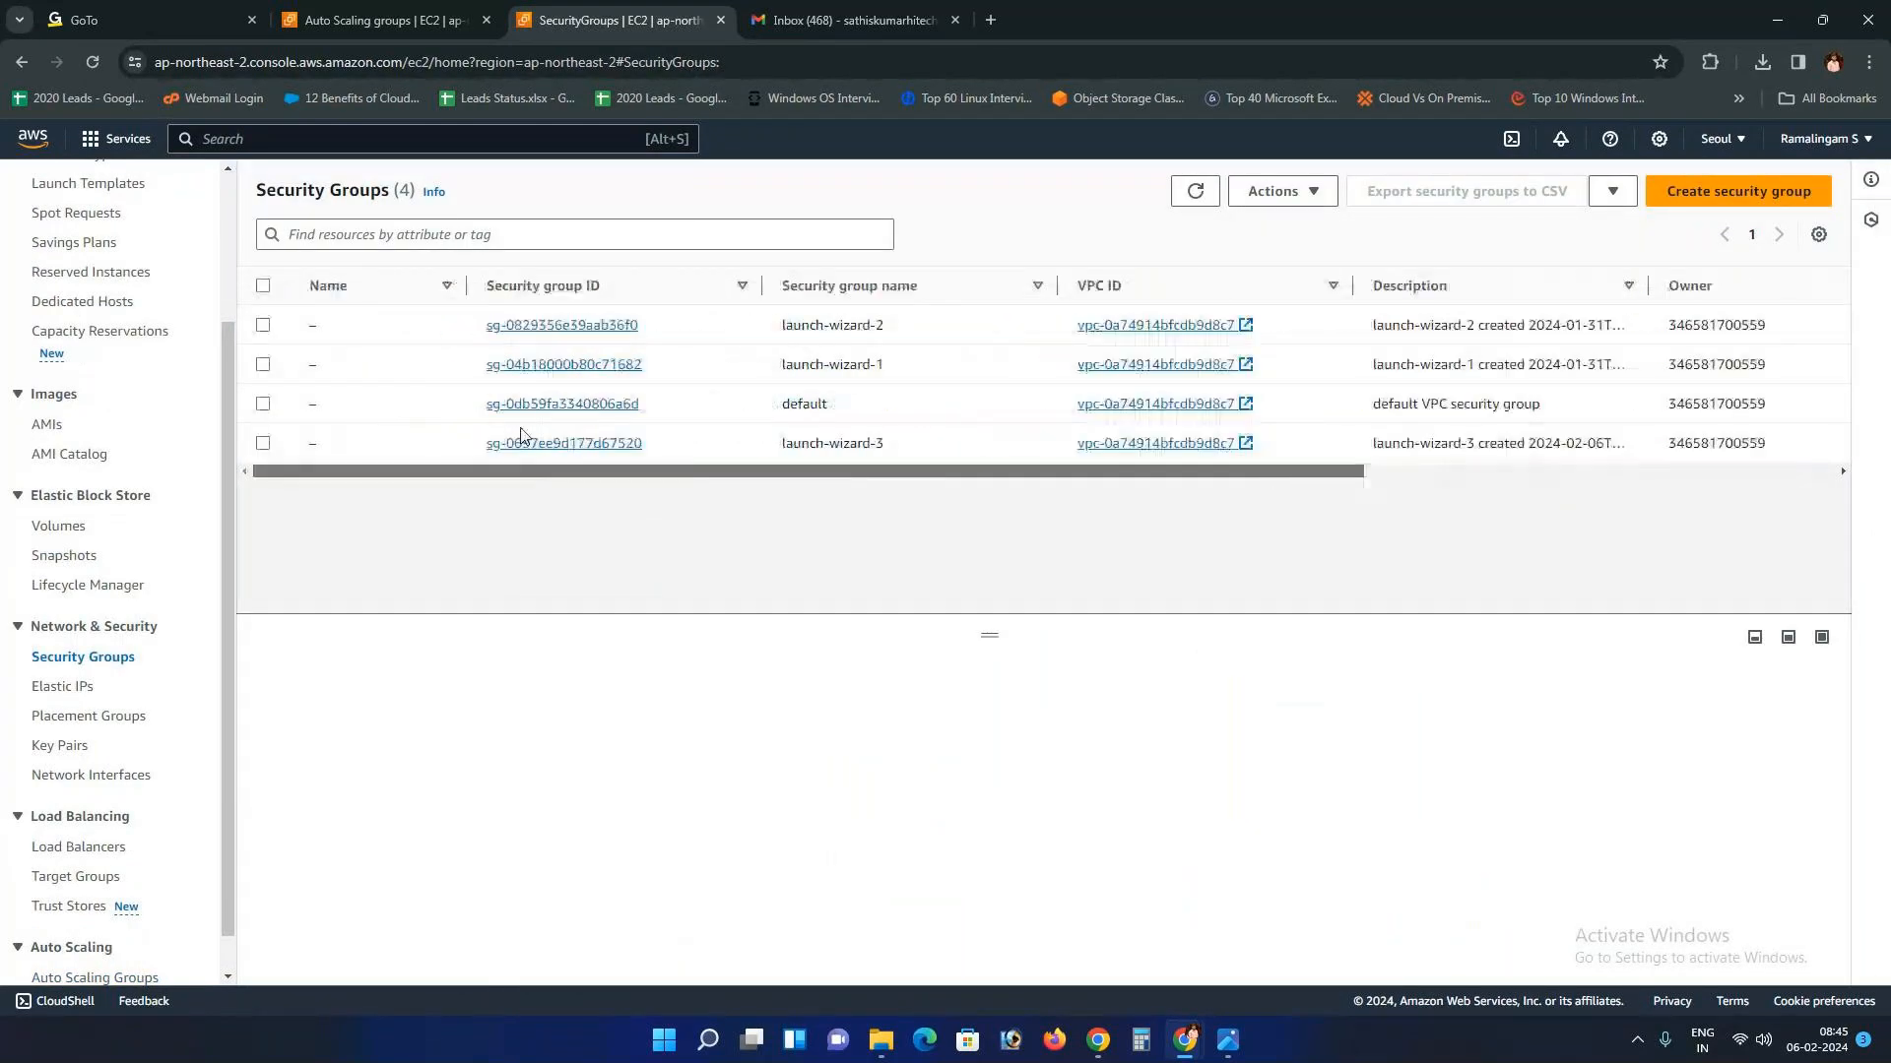
left_click(263, 444)
left_click(264, 367)
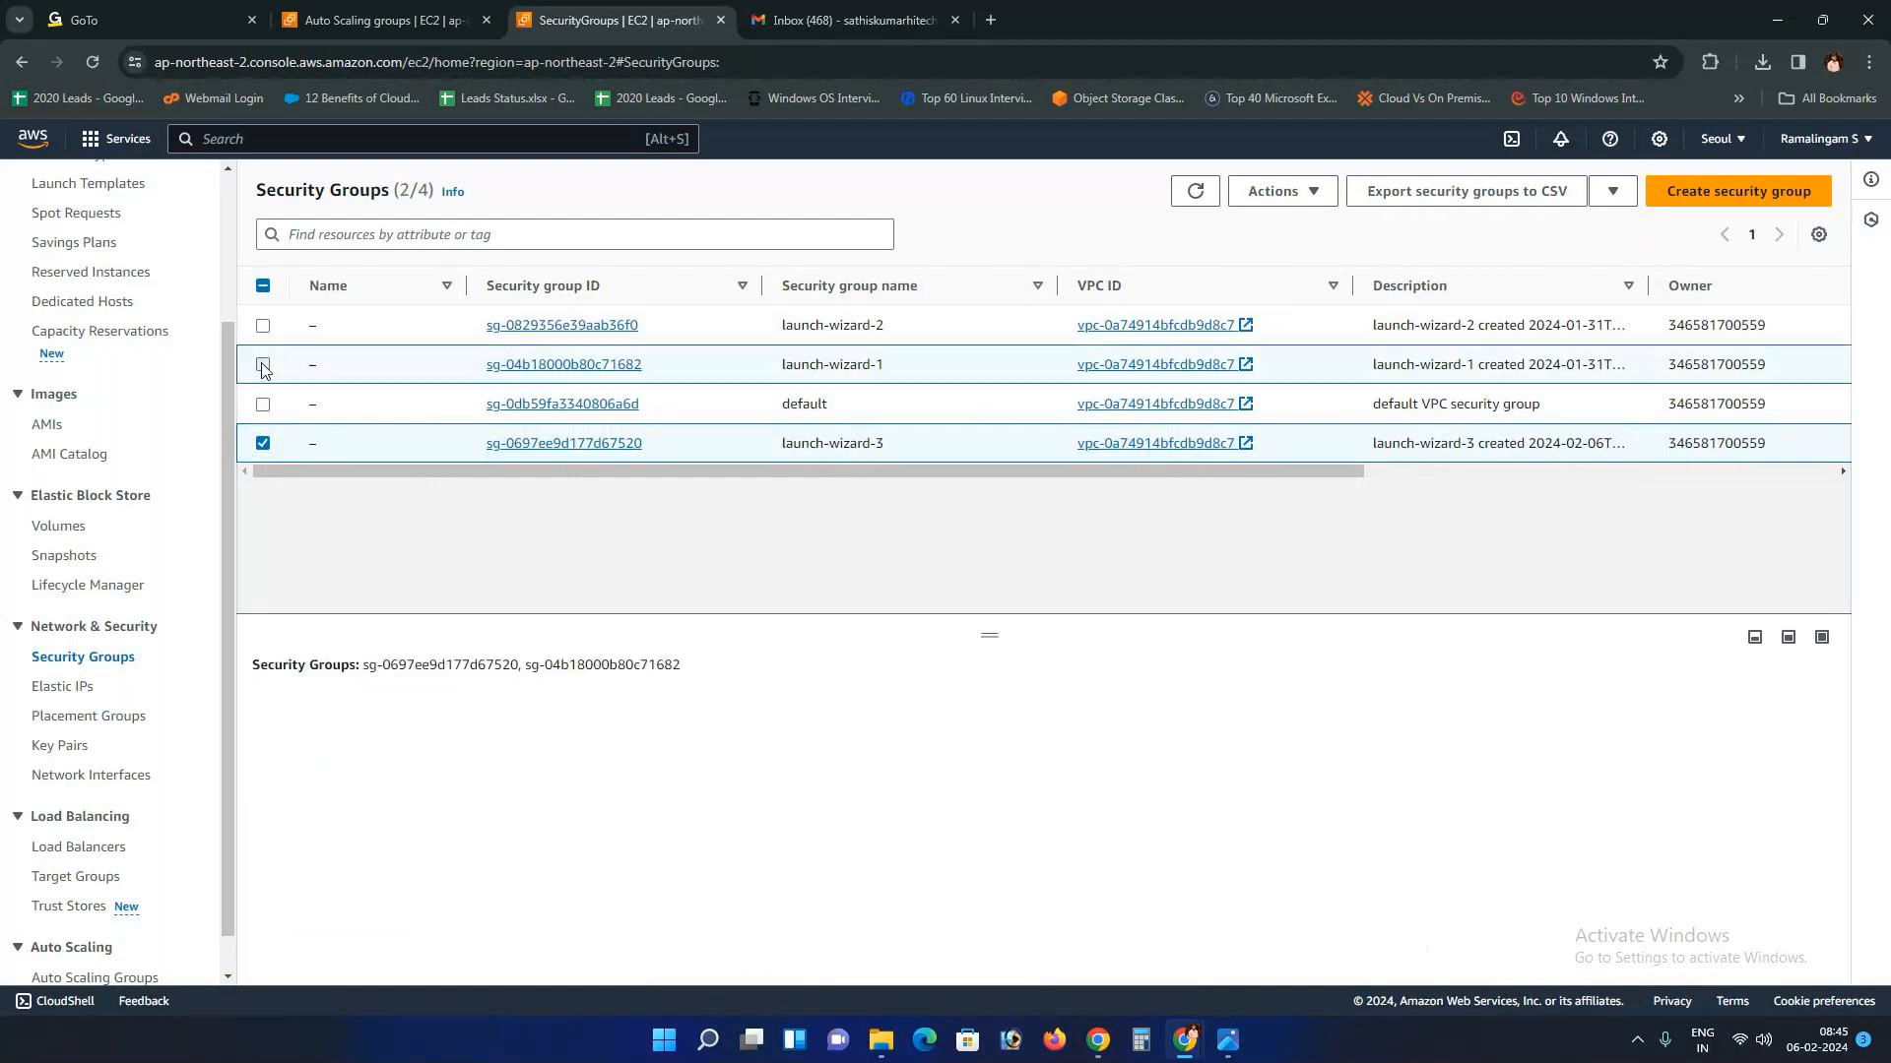
left_click(263, 326)
scroll(89, 394, "up", 3)
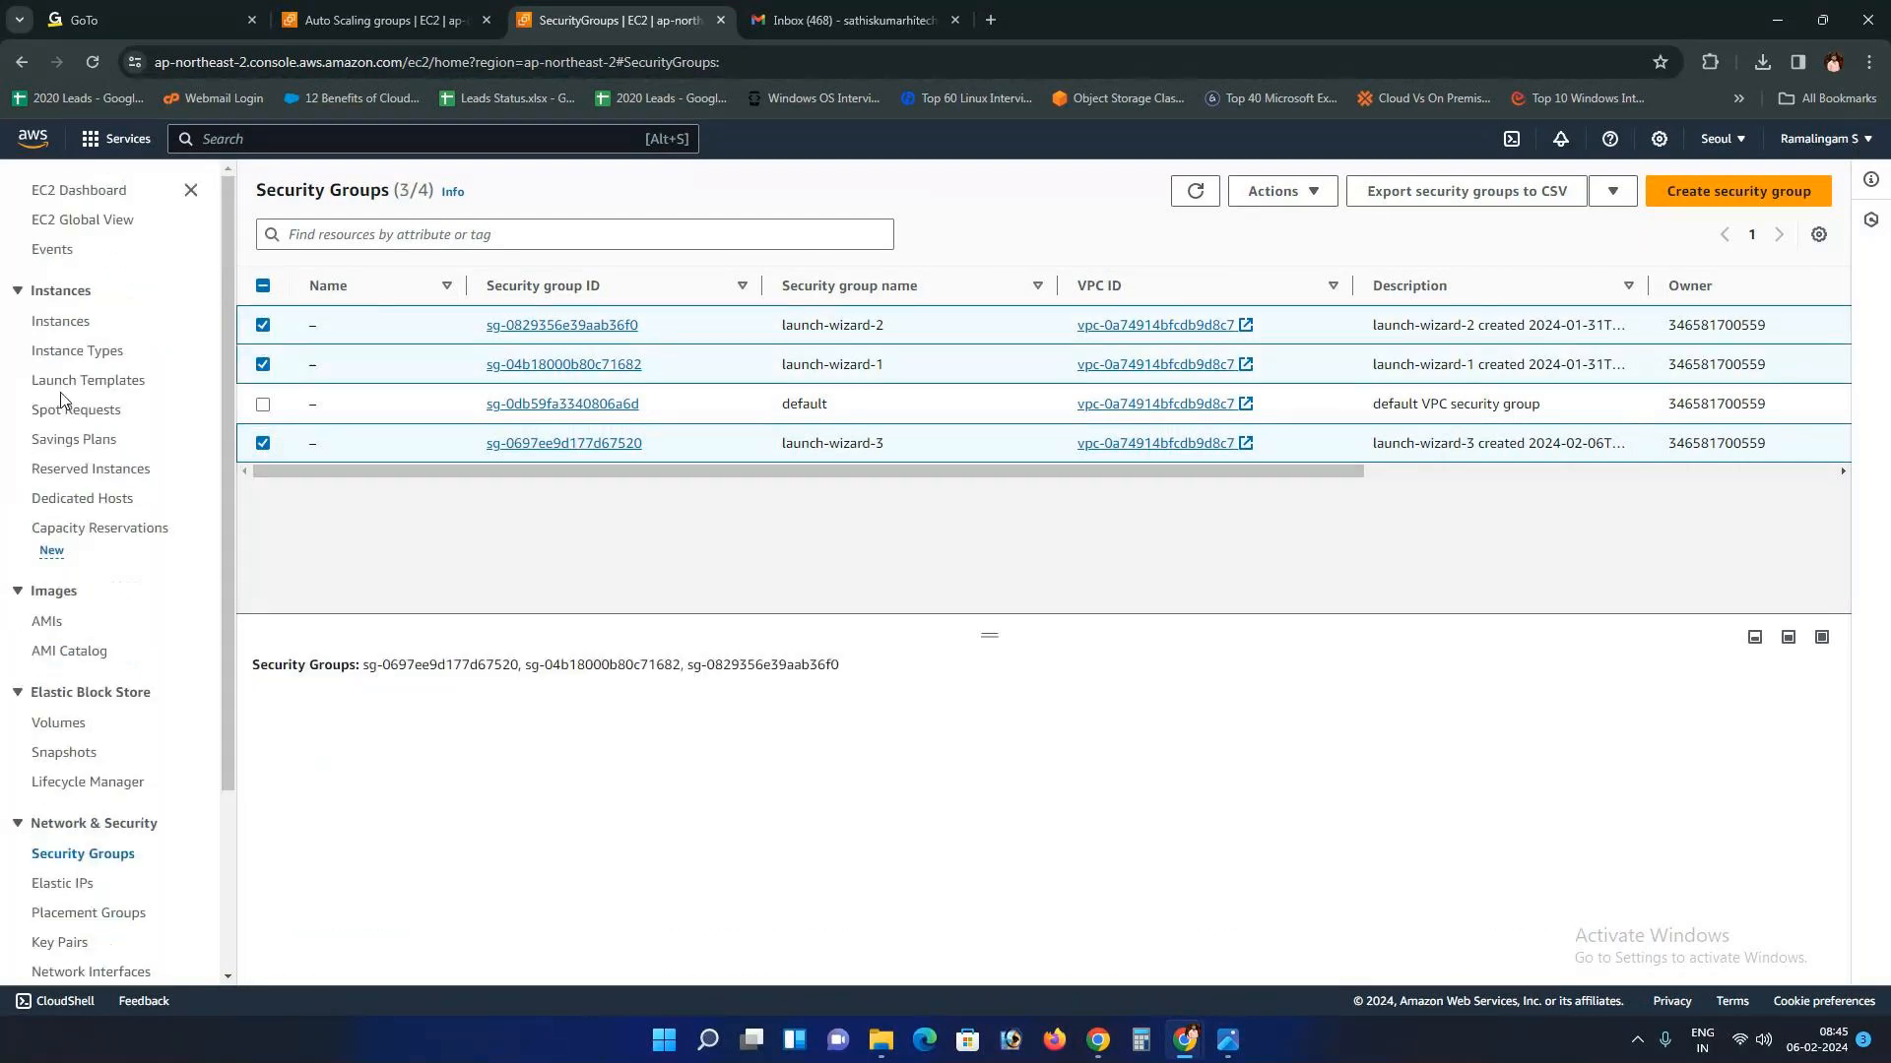
left_click(72, 329)
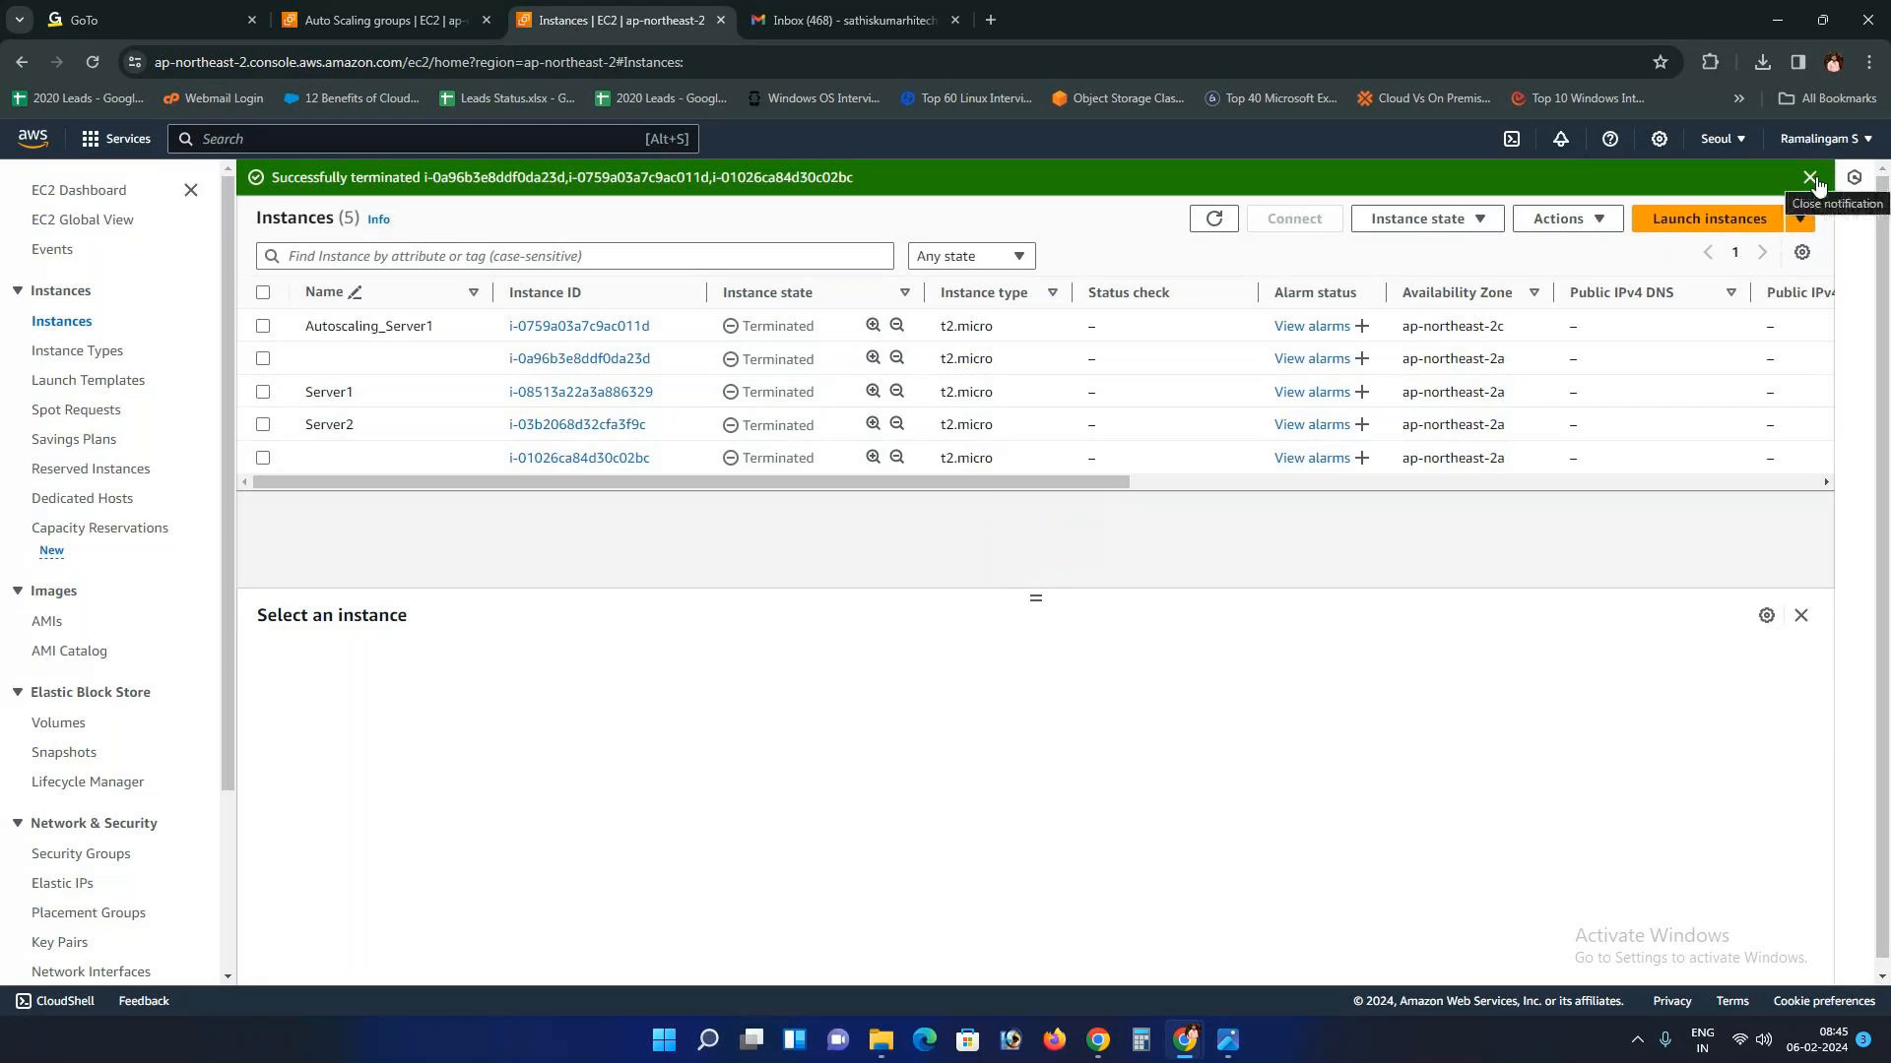
Step: Refresh the instances list and dismiss the termination success message
left_click_drag(1034, 596, 1041, 662)
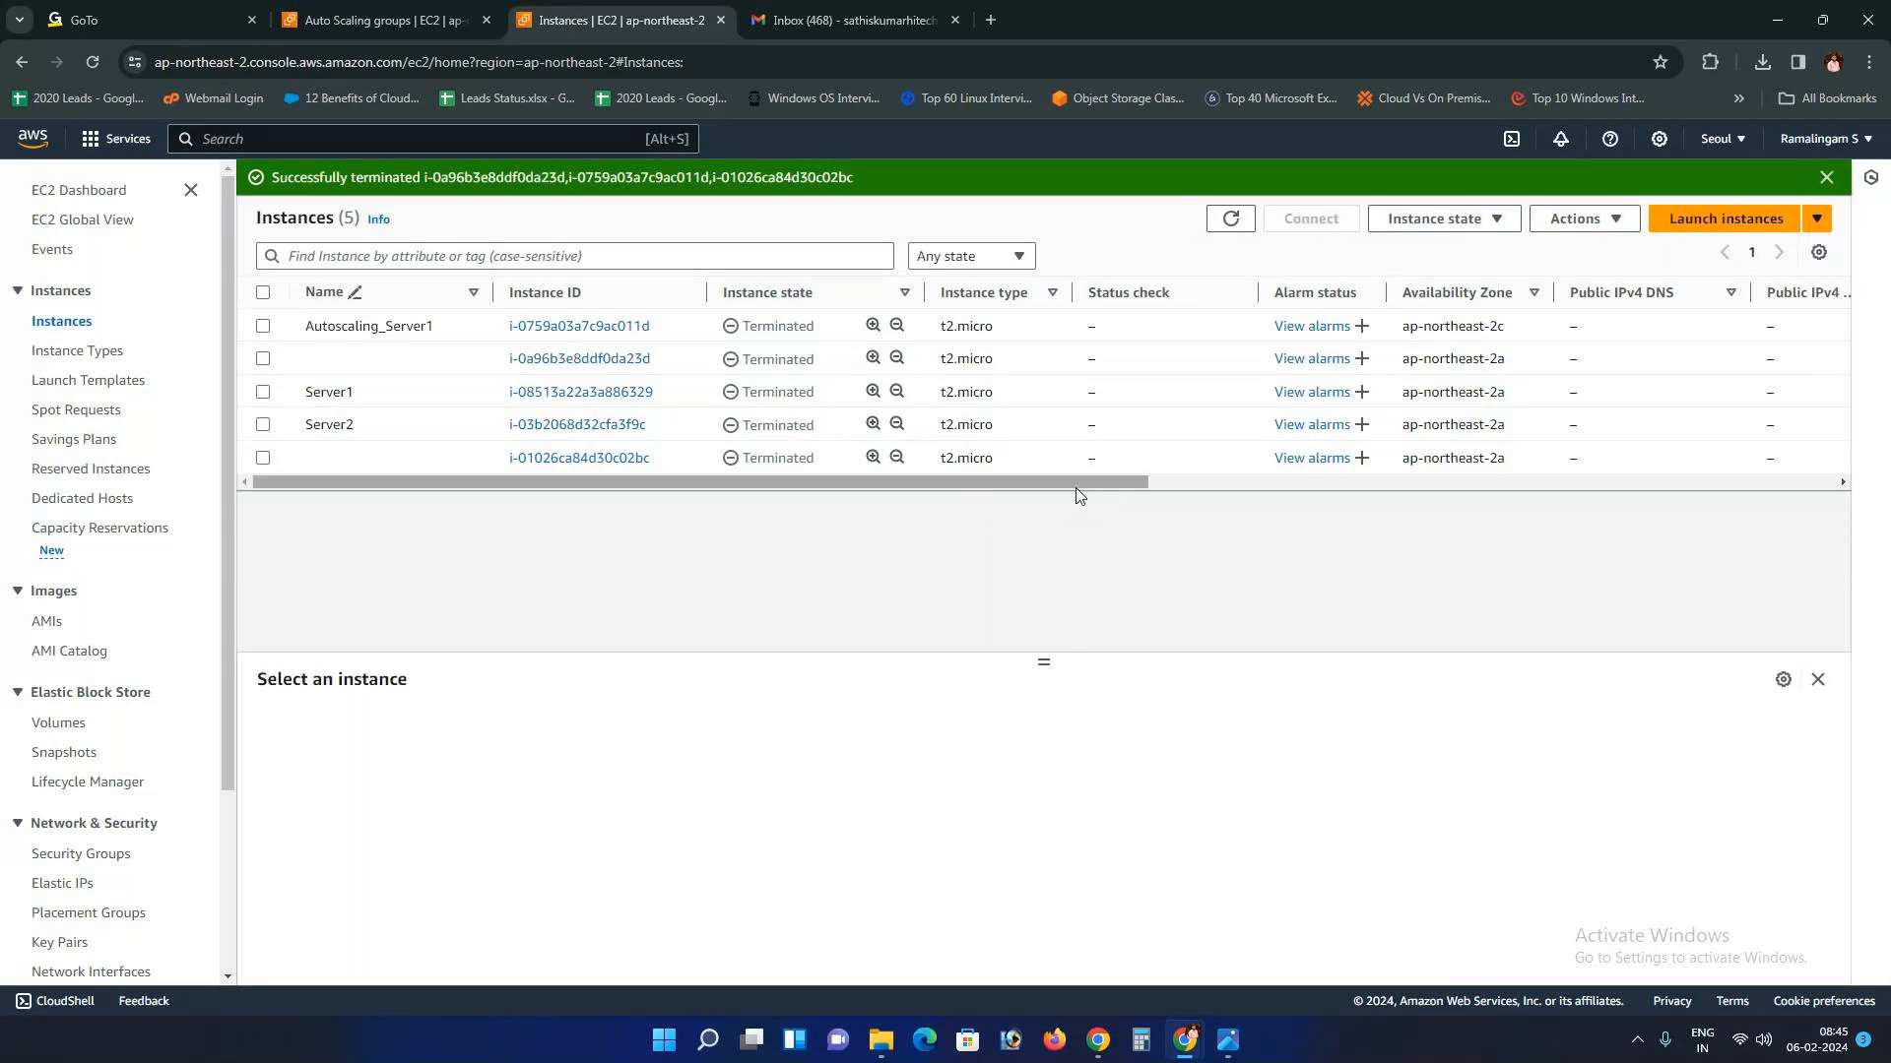
left_click(1230, 218)
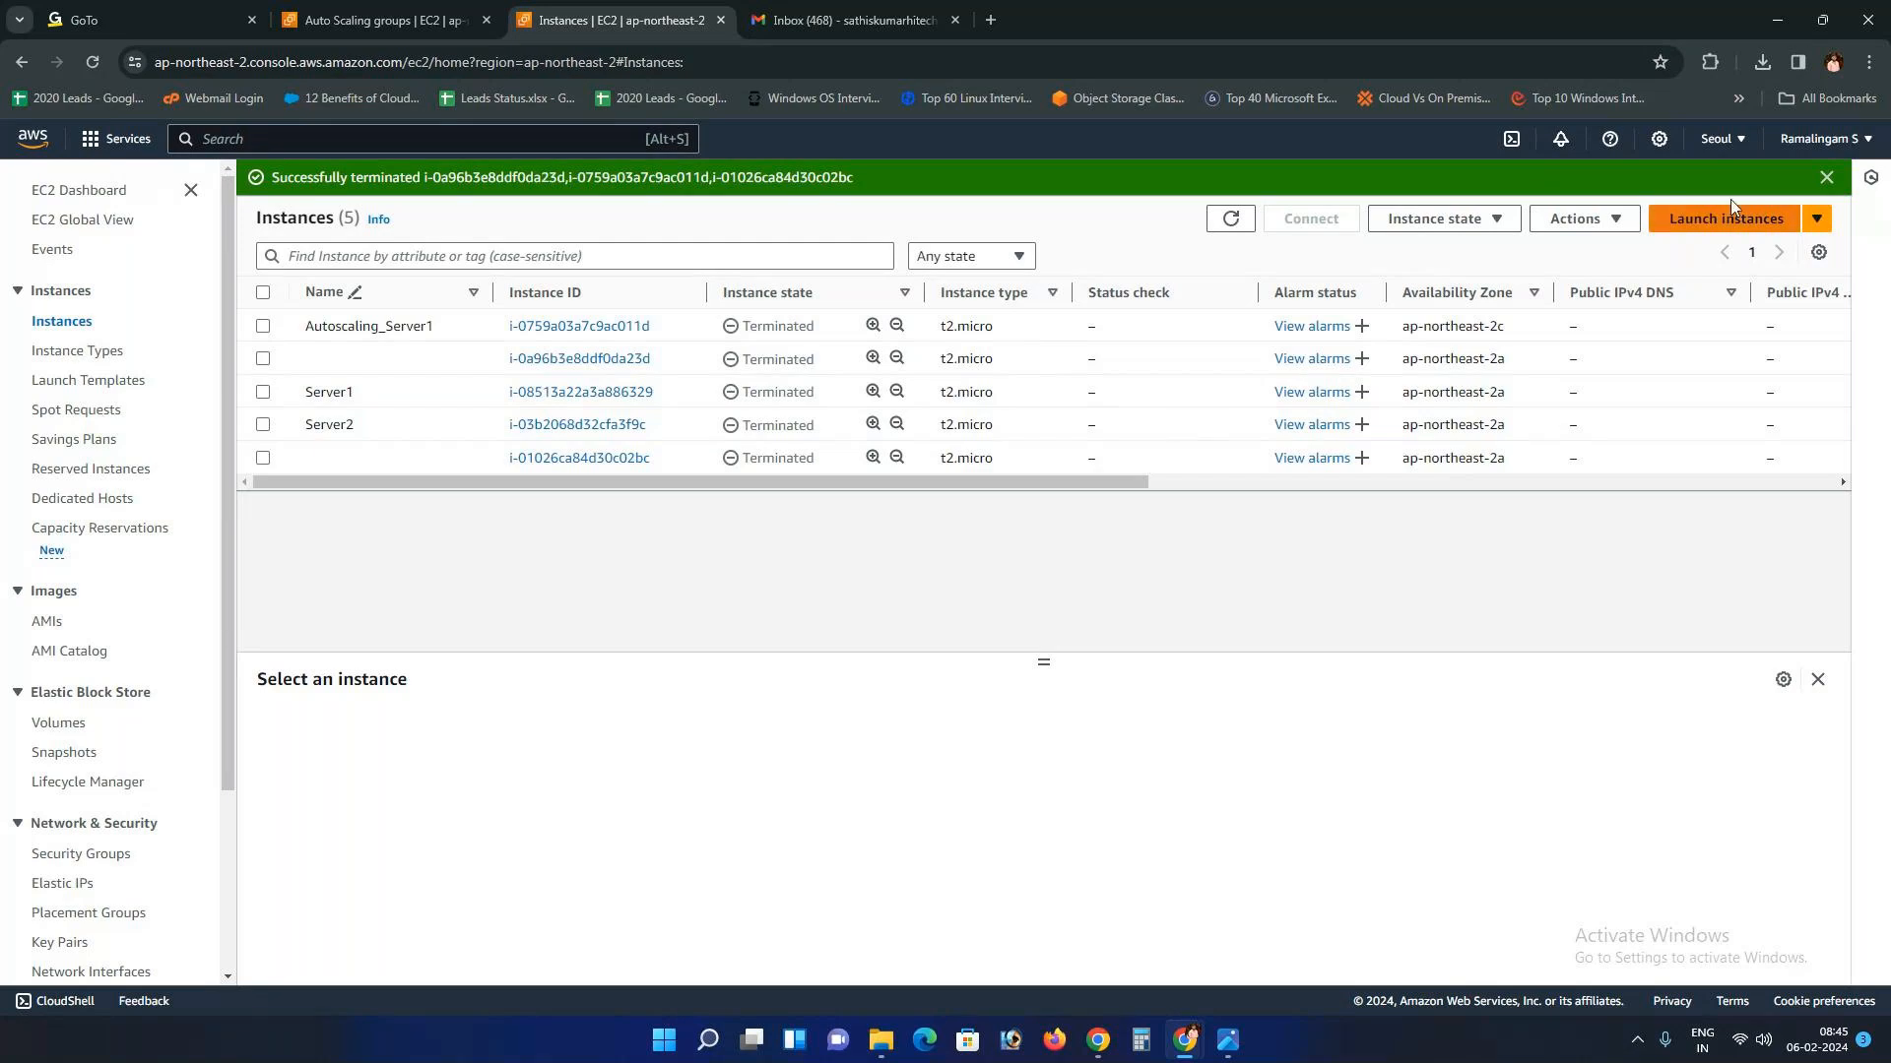
left_click(1826, 177)
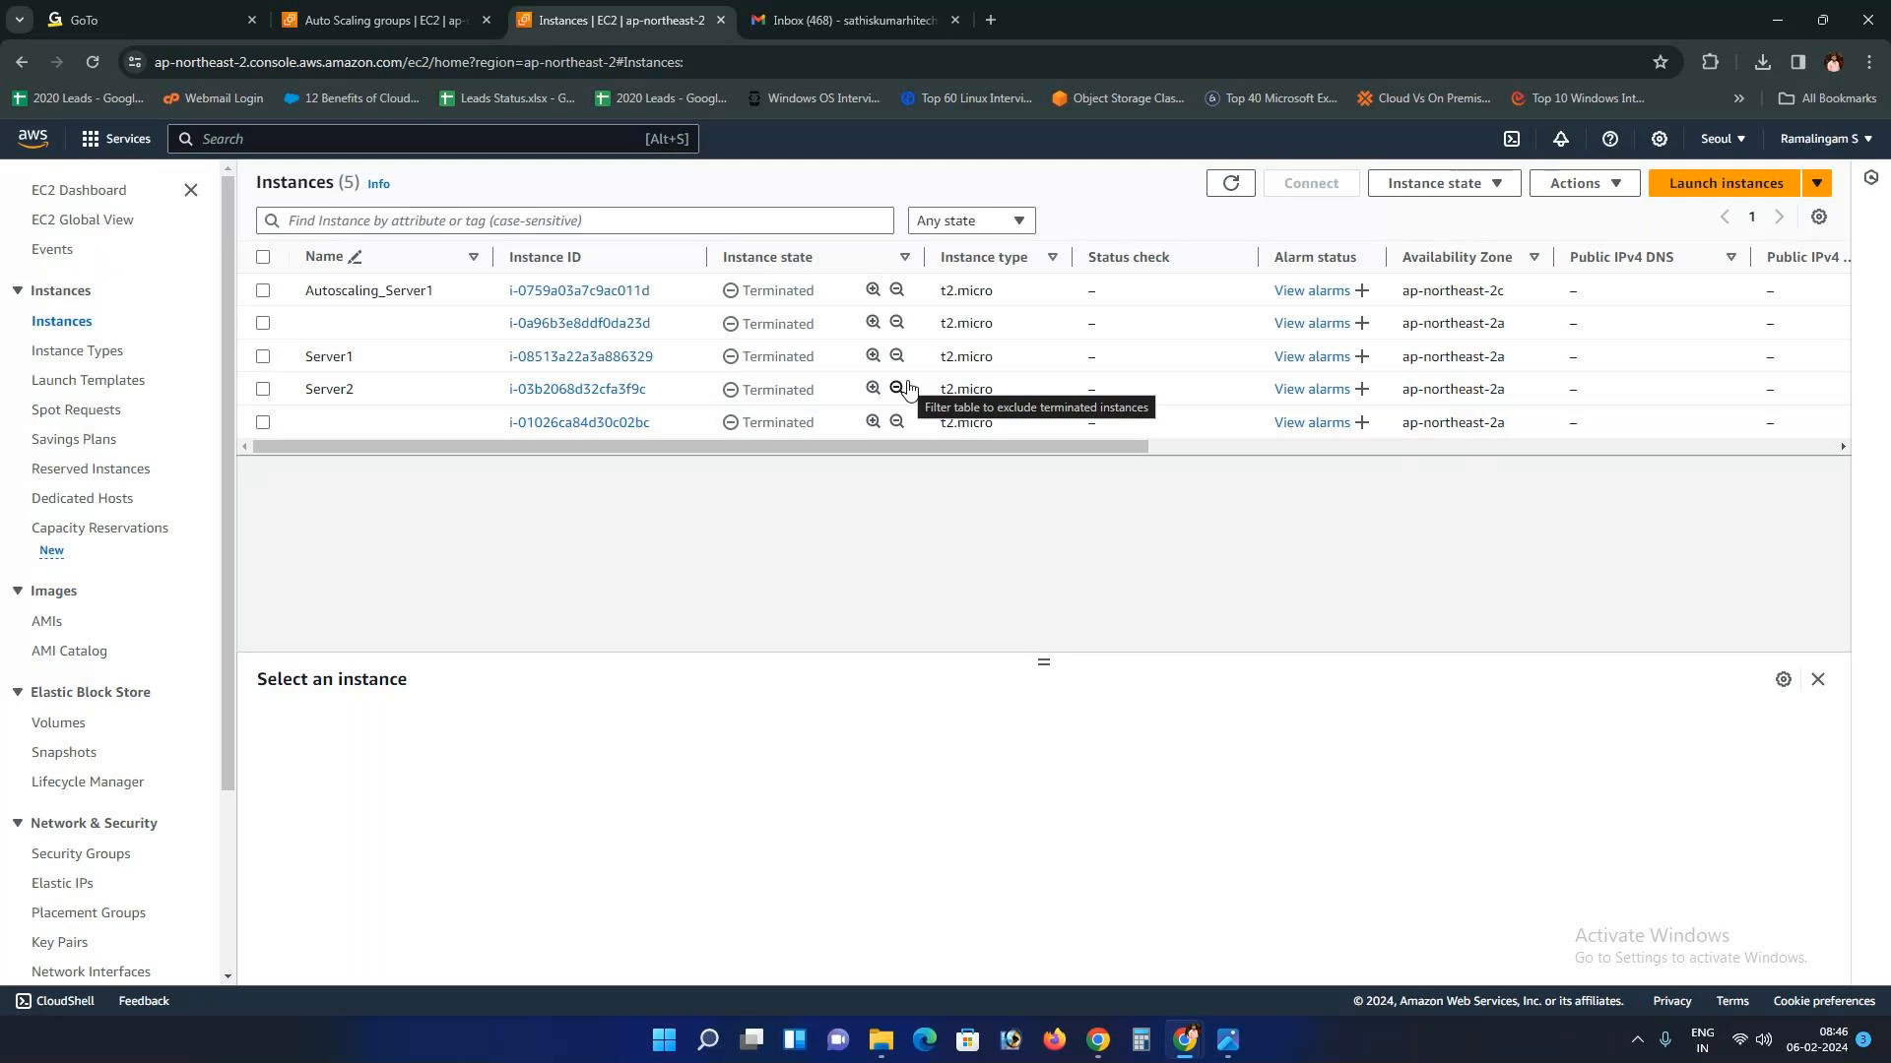
Step: Recheck Autoscaling_Server1's details and refresh until every instance shows terminated
left_click(1233, 180)
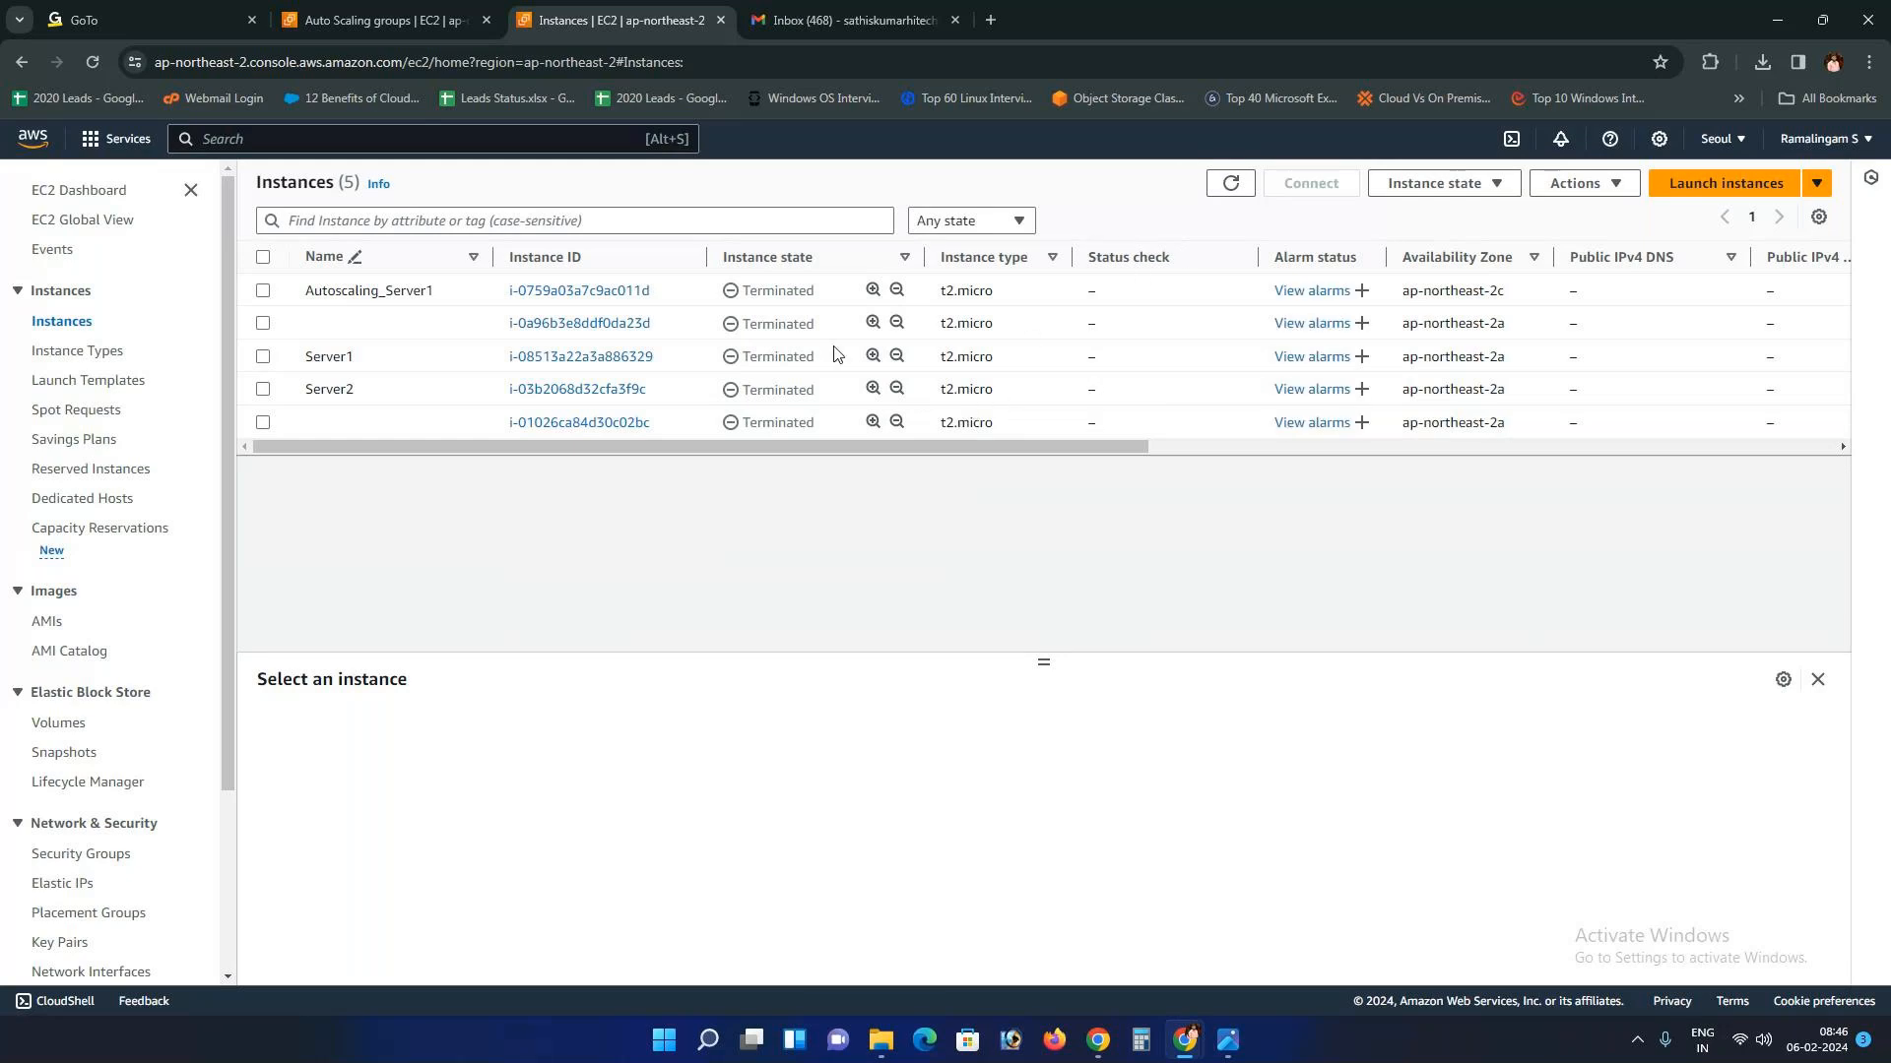
left_click(709, 297)
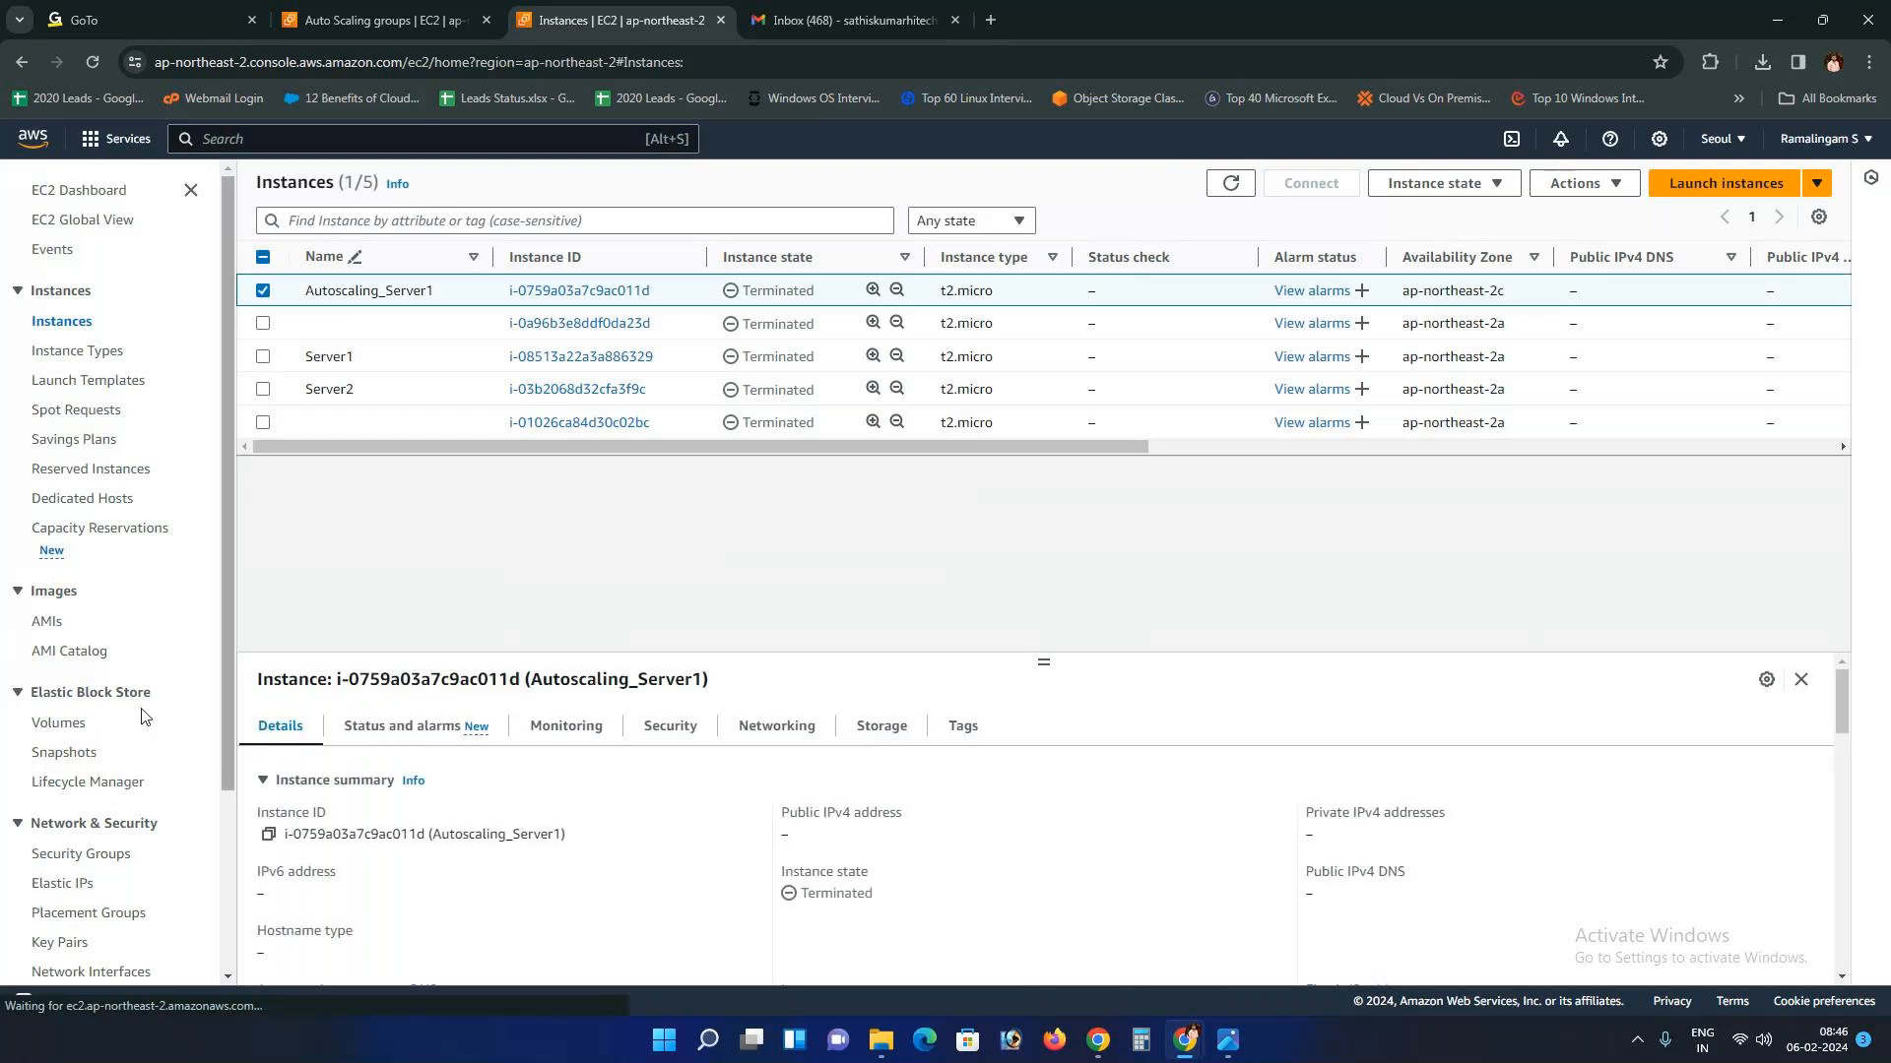
scroll(59, 886, "down", 3)
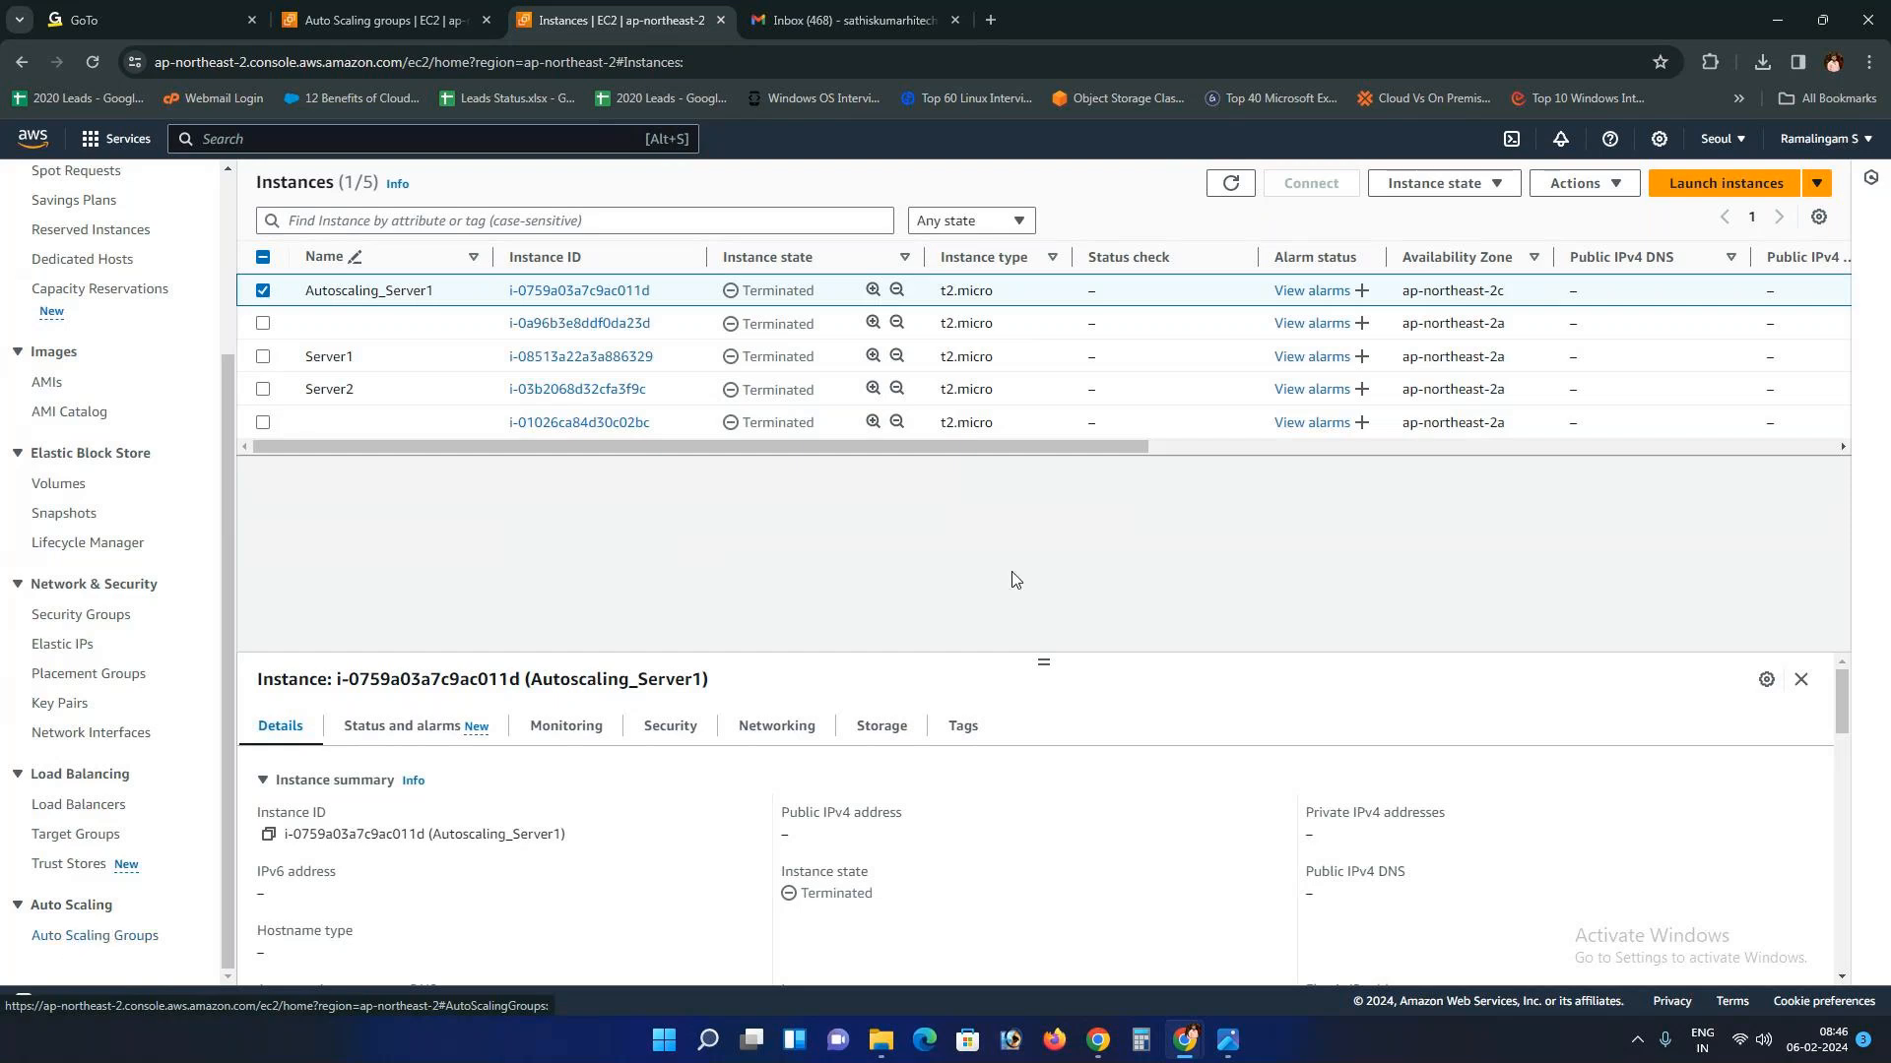
left_click(1231, 182)
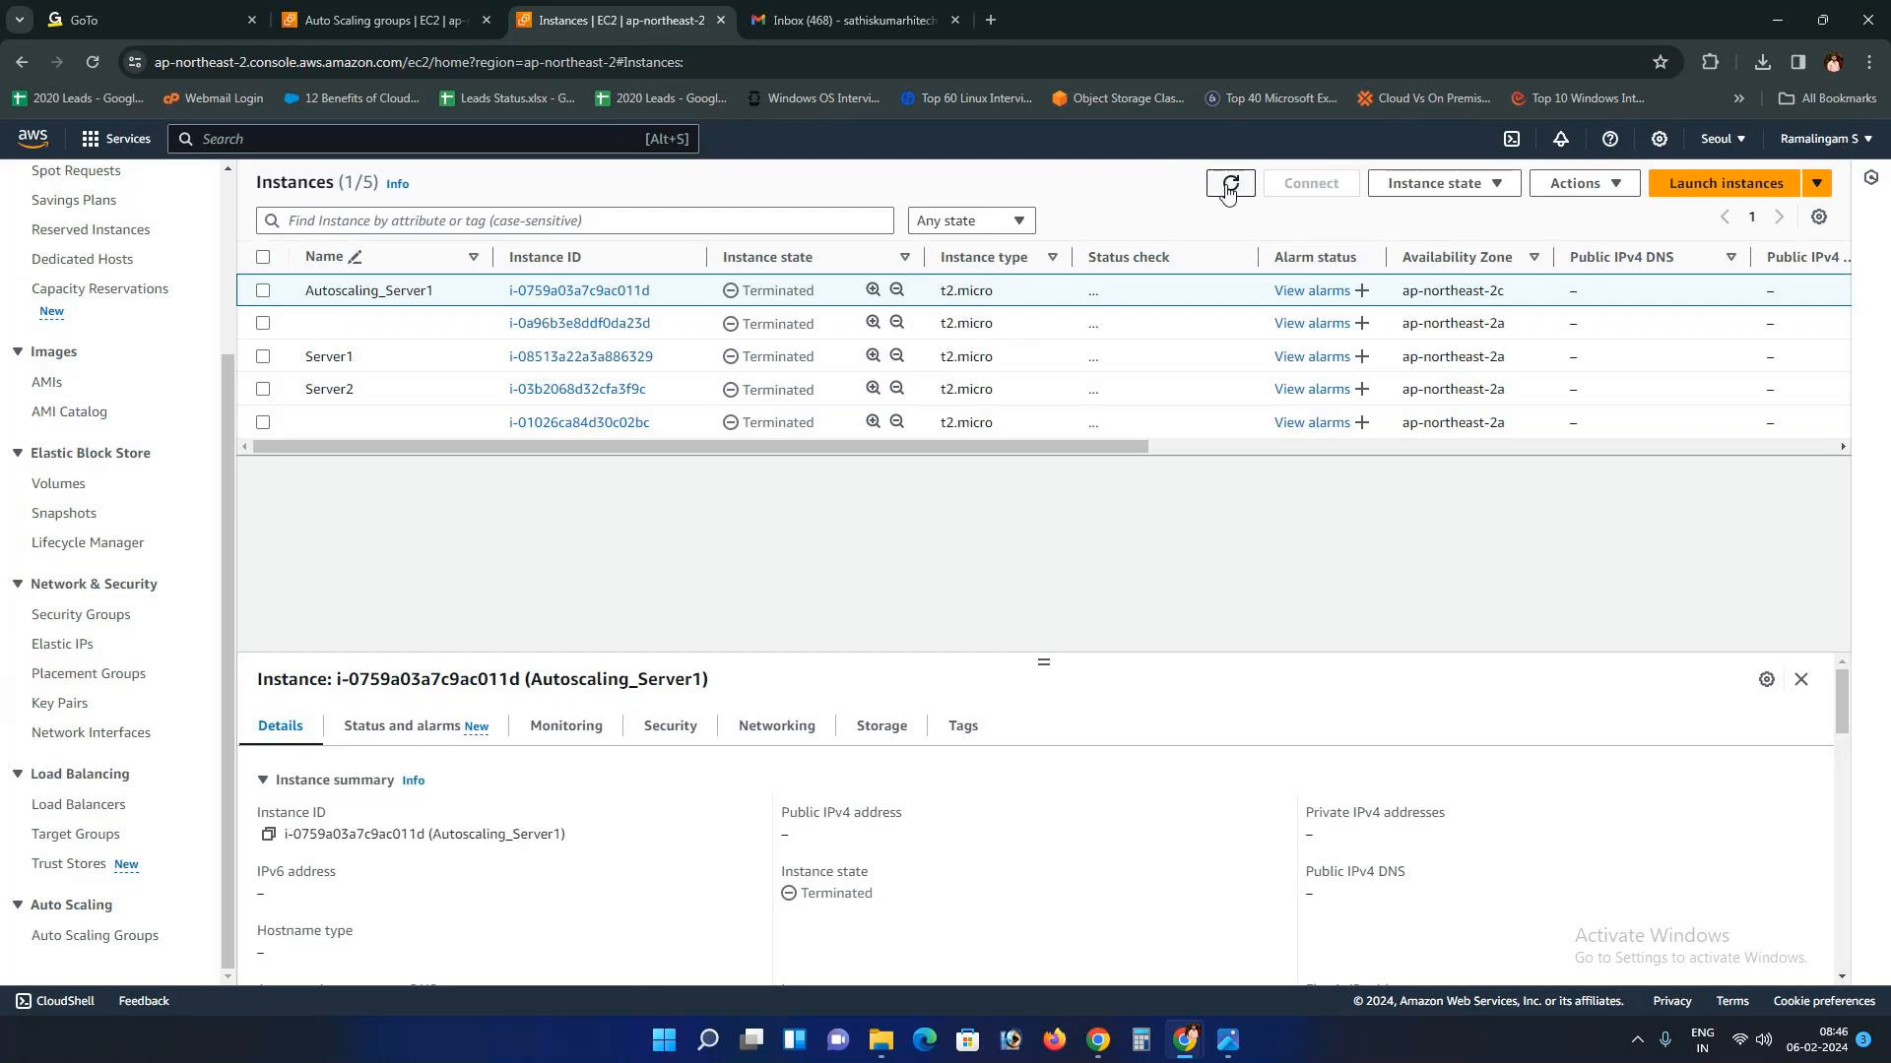
left_click(856, 18)
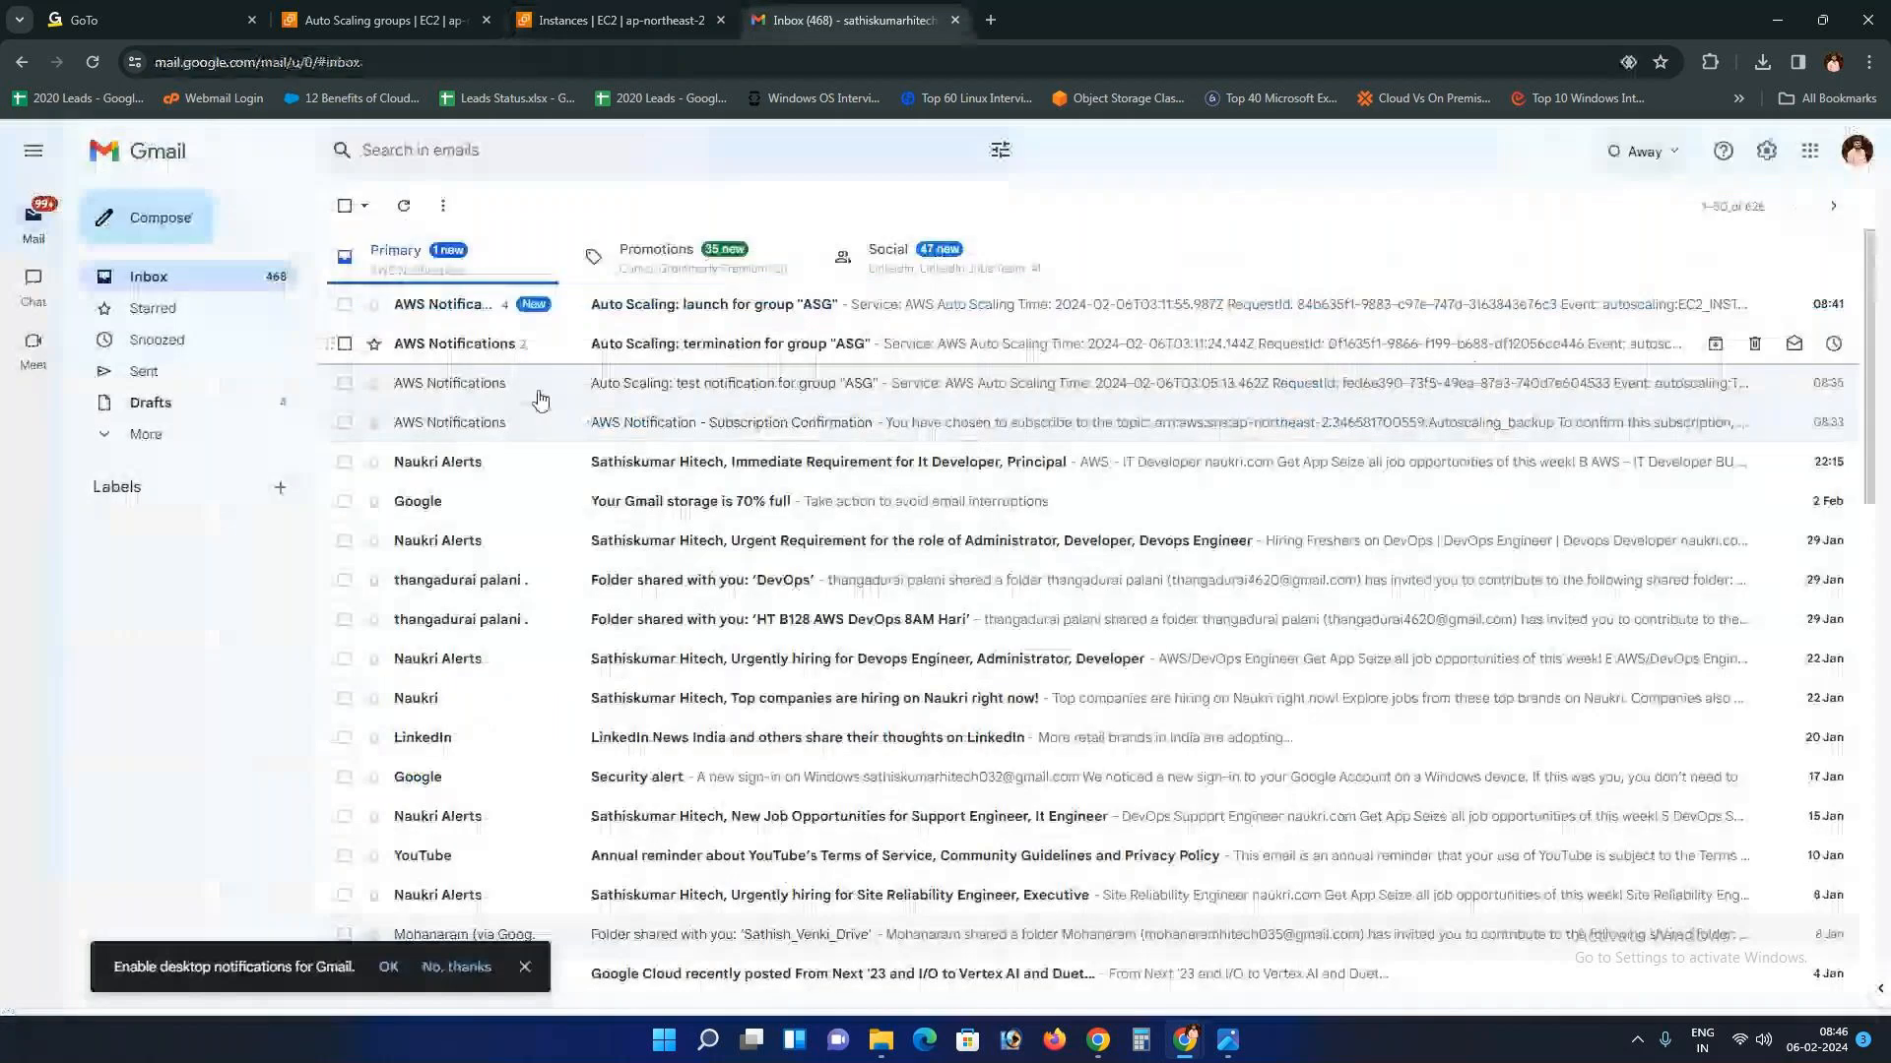
Step: Read the ASG launch and termination notification emails, reopening the launch thread
left_click(567, 307)
left_click(345, 201)
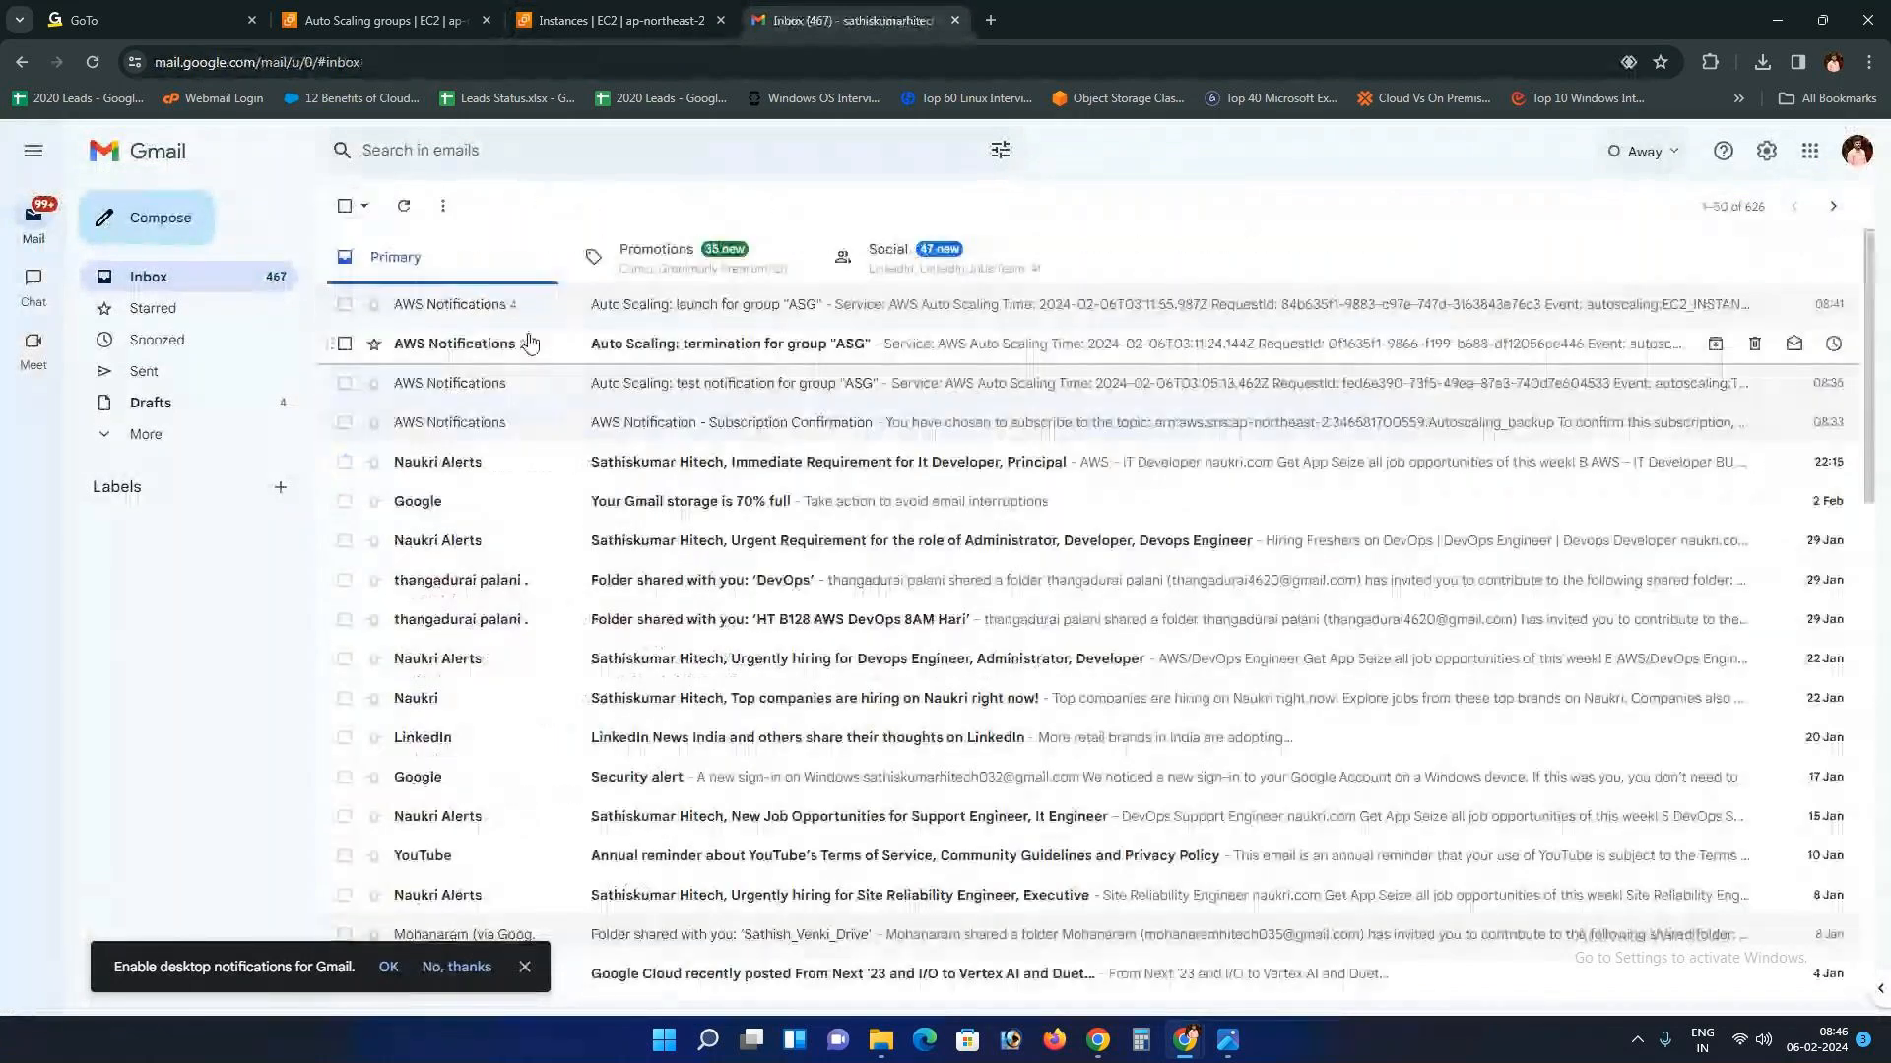
left_click(528, 343)
left_click(340, 207)
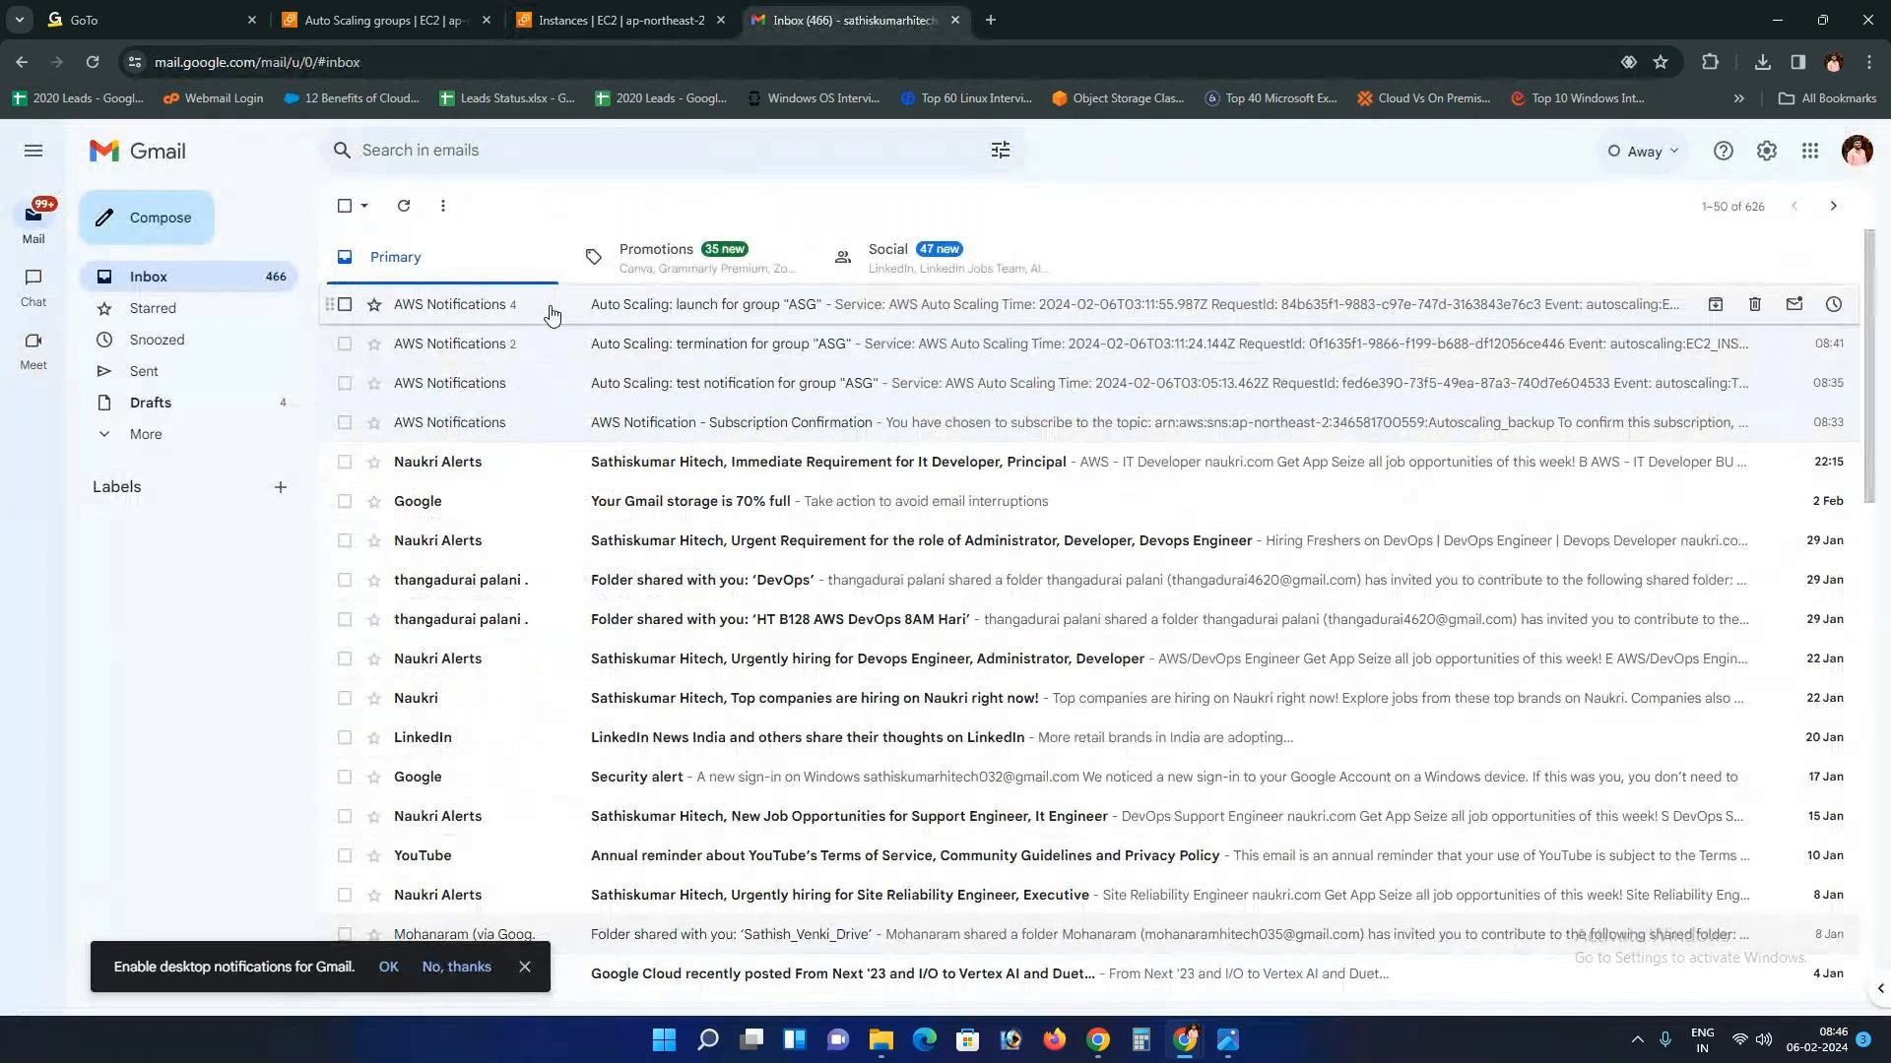
left_click(630, 307)
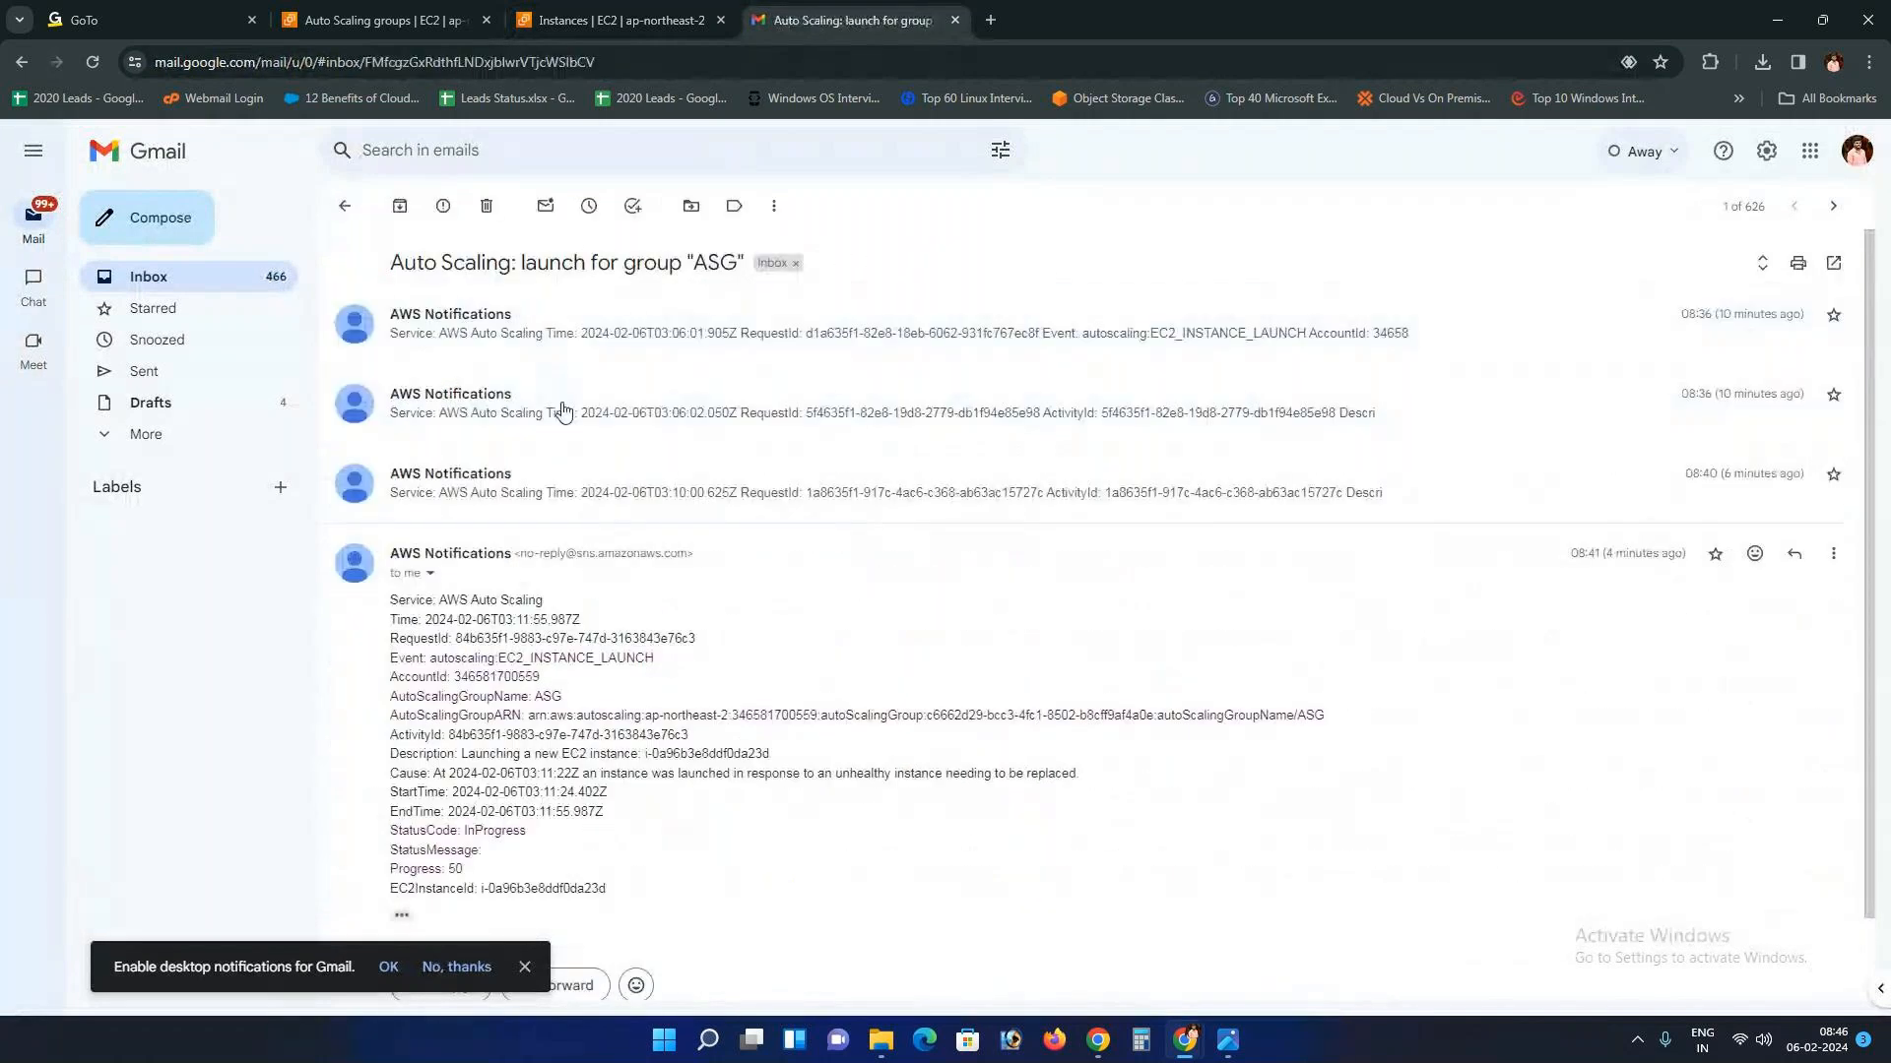
left_click(617, 17)
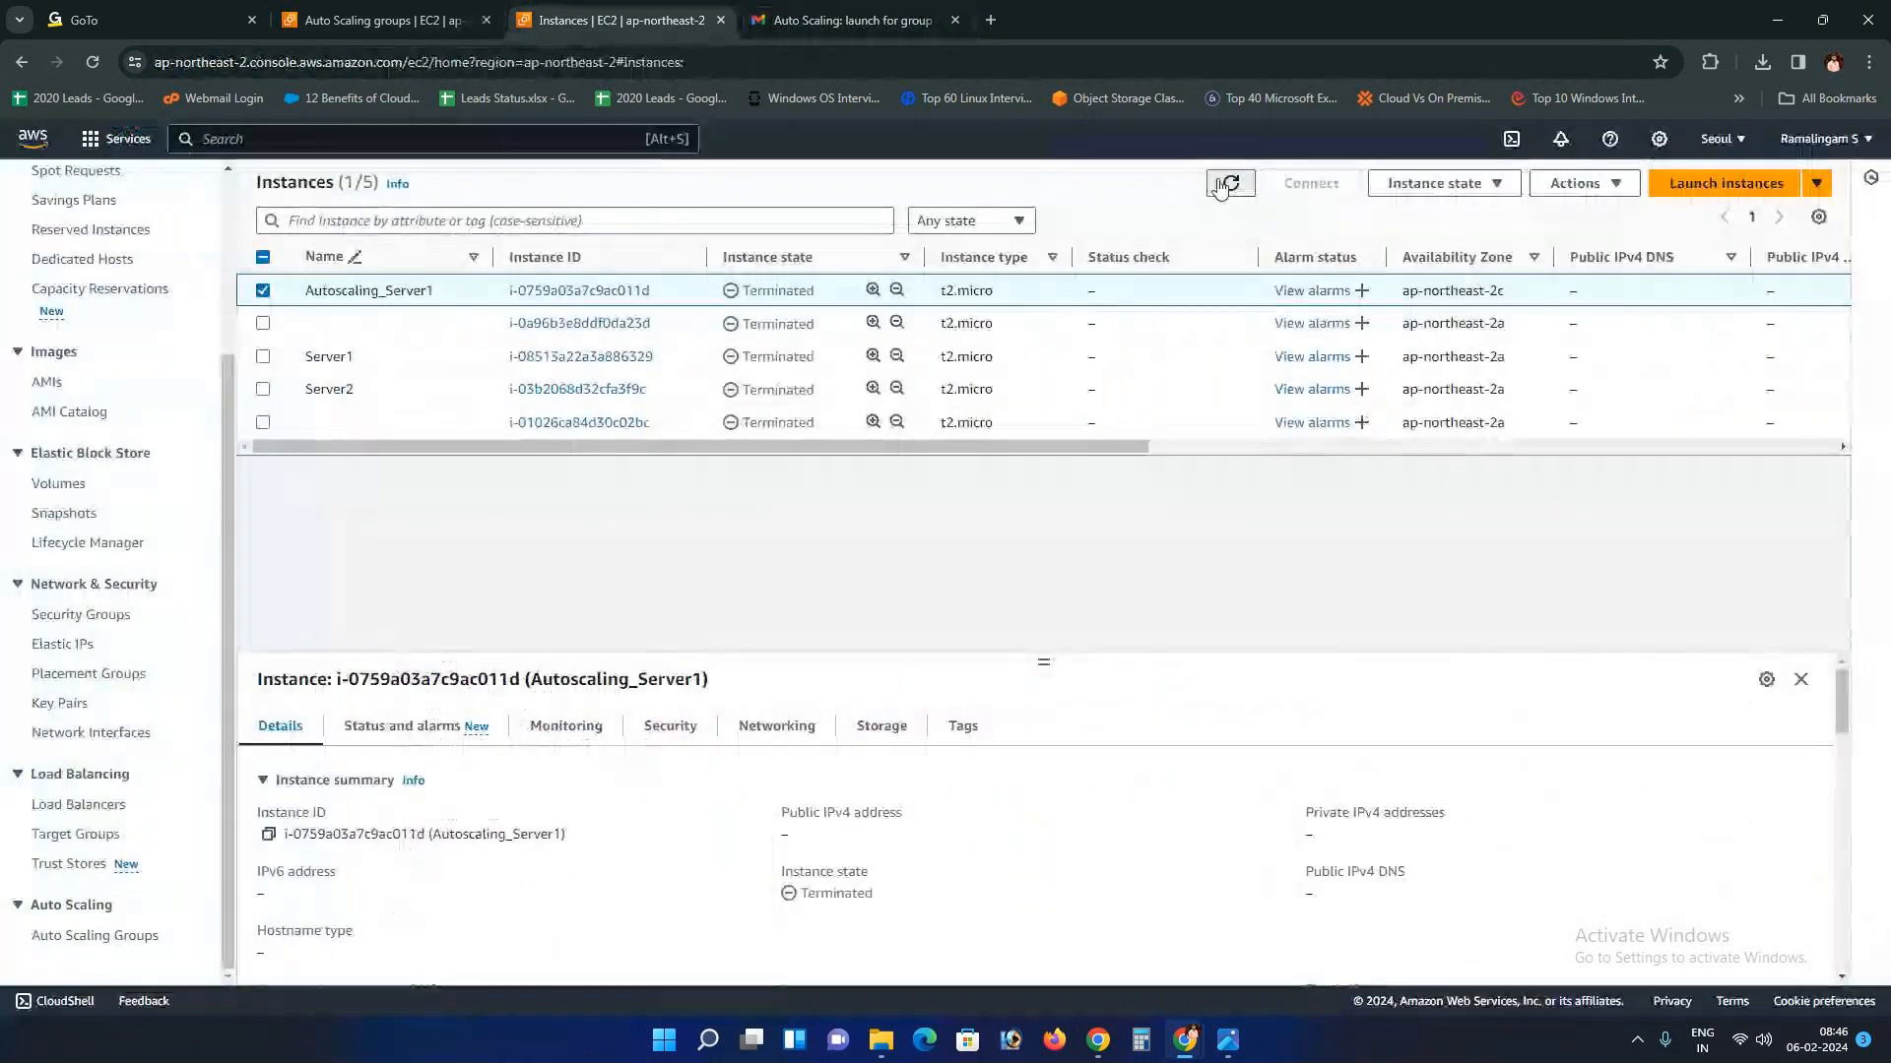
Step: Reload the EC2 Instances page and confirm the Auto Scaling groups page is empty
left_click(469, 61)
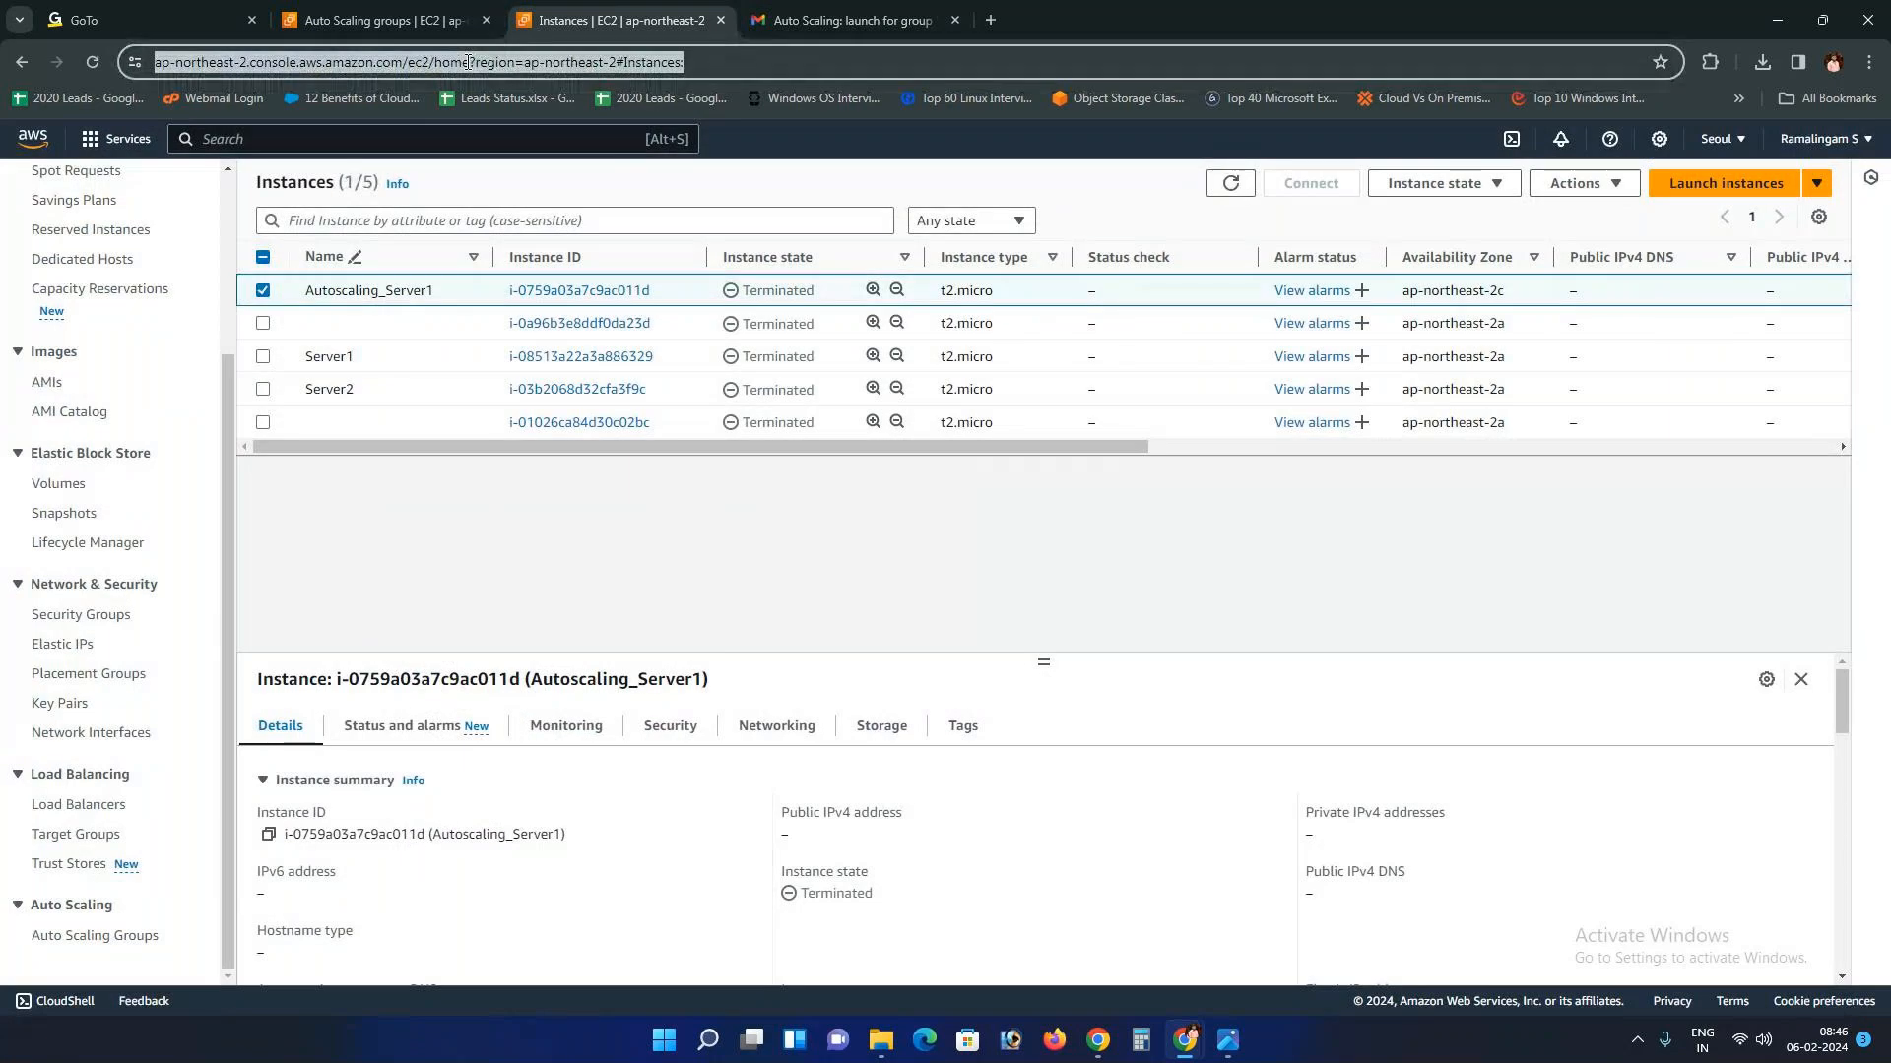
key("Return")
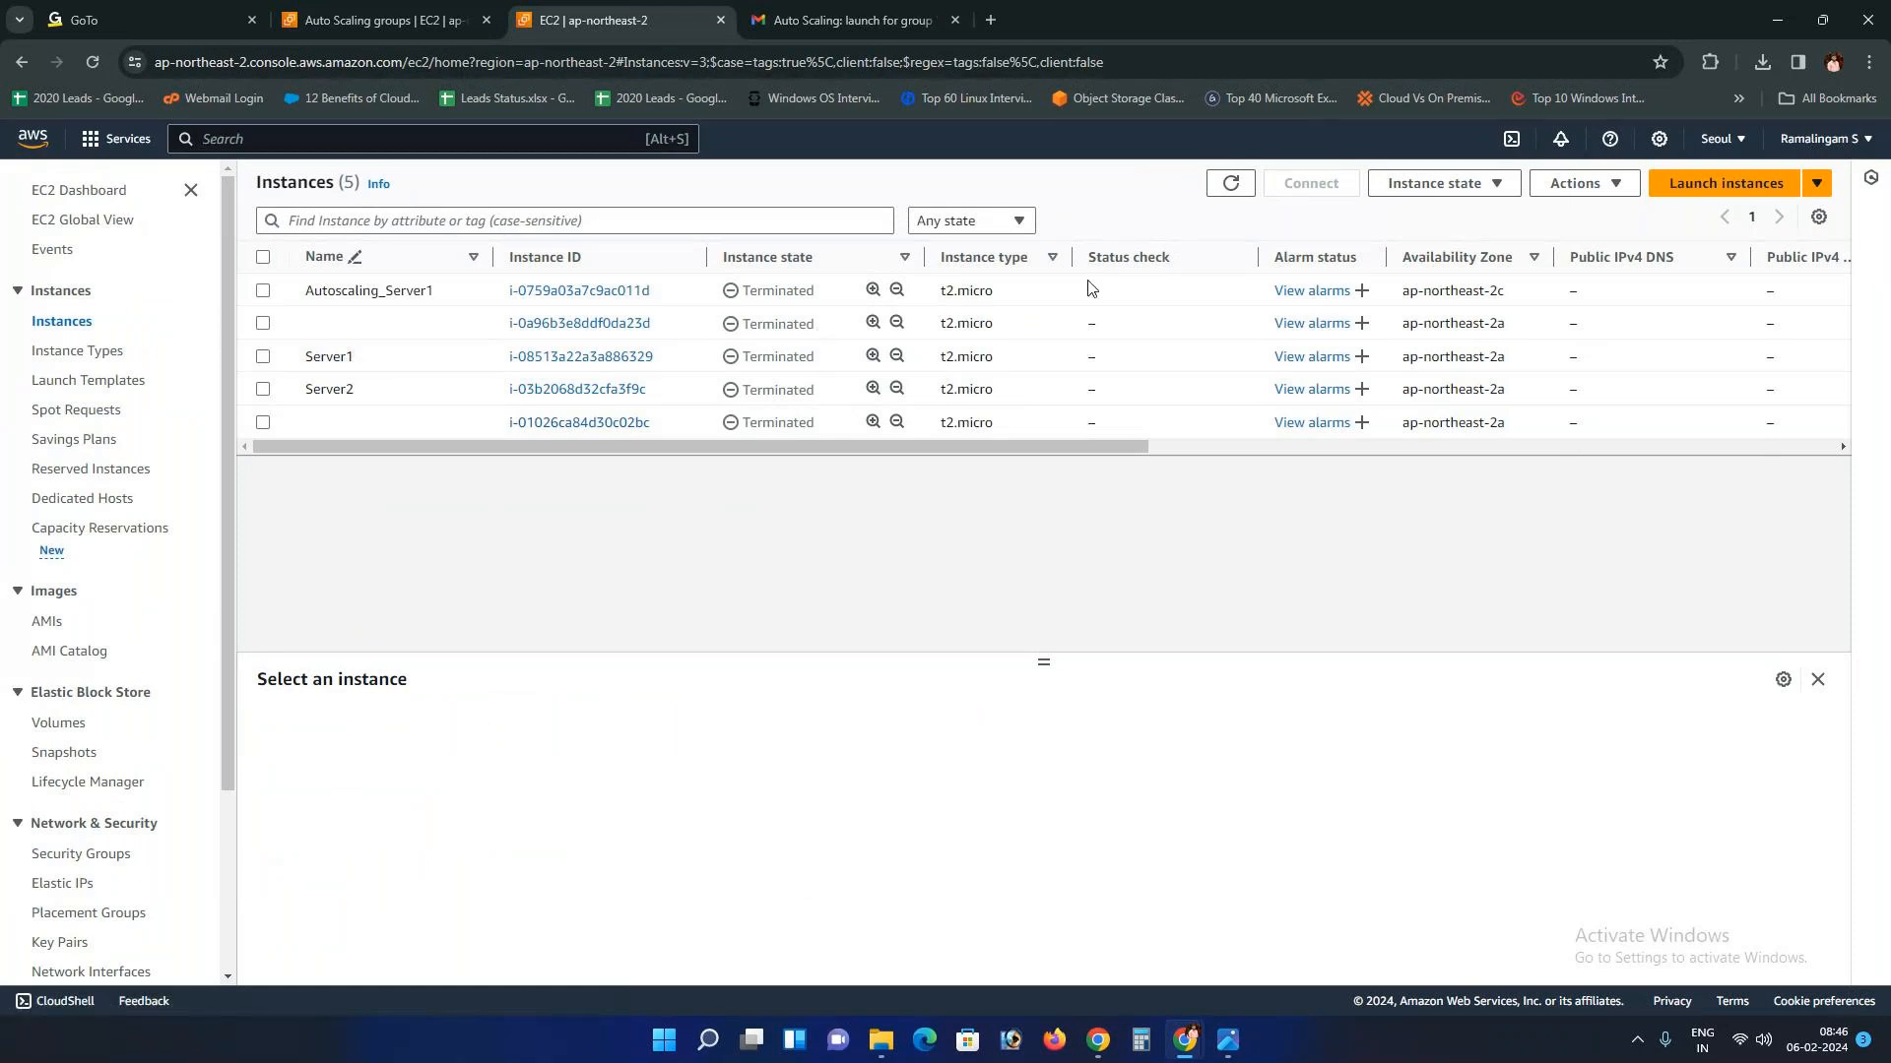
left_click(433, 20)
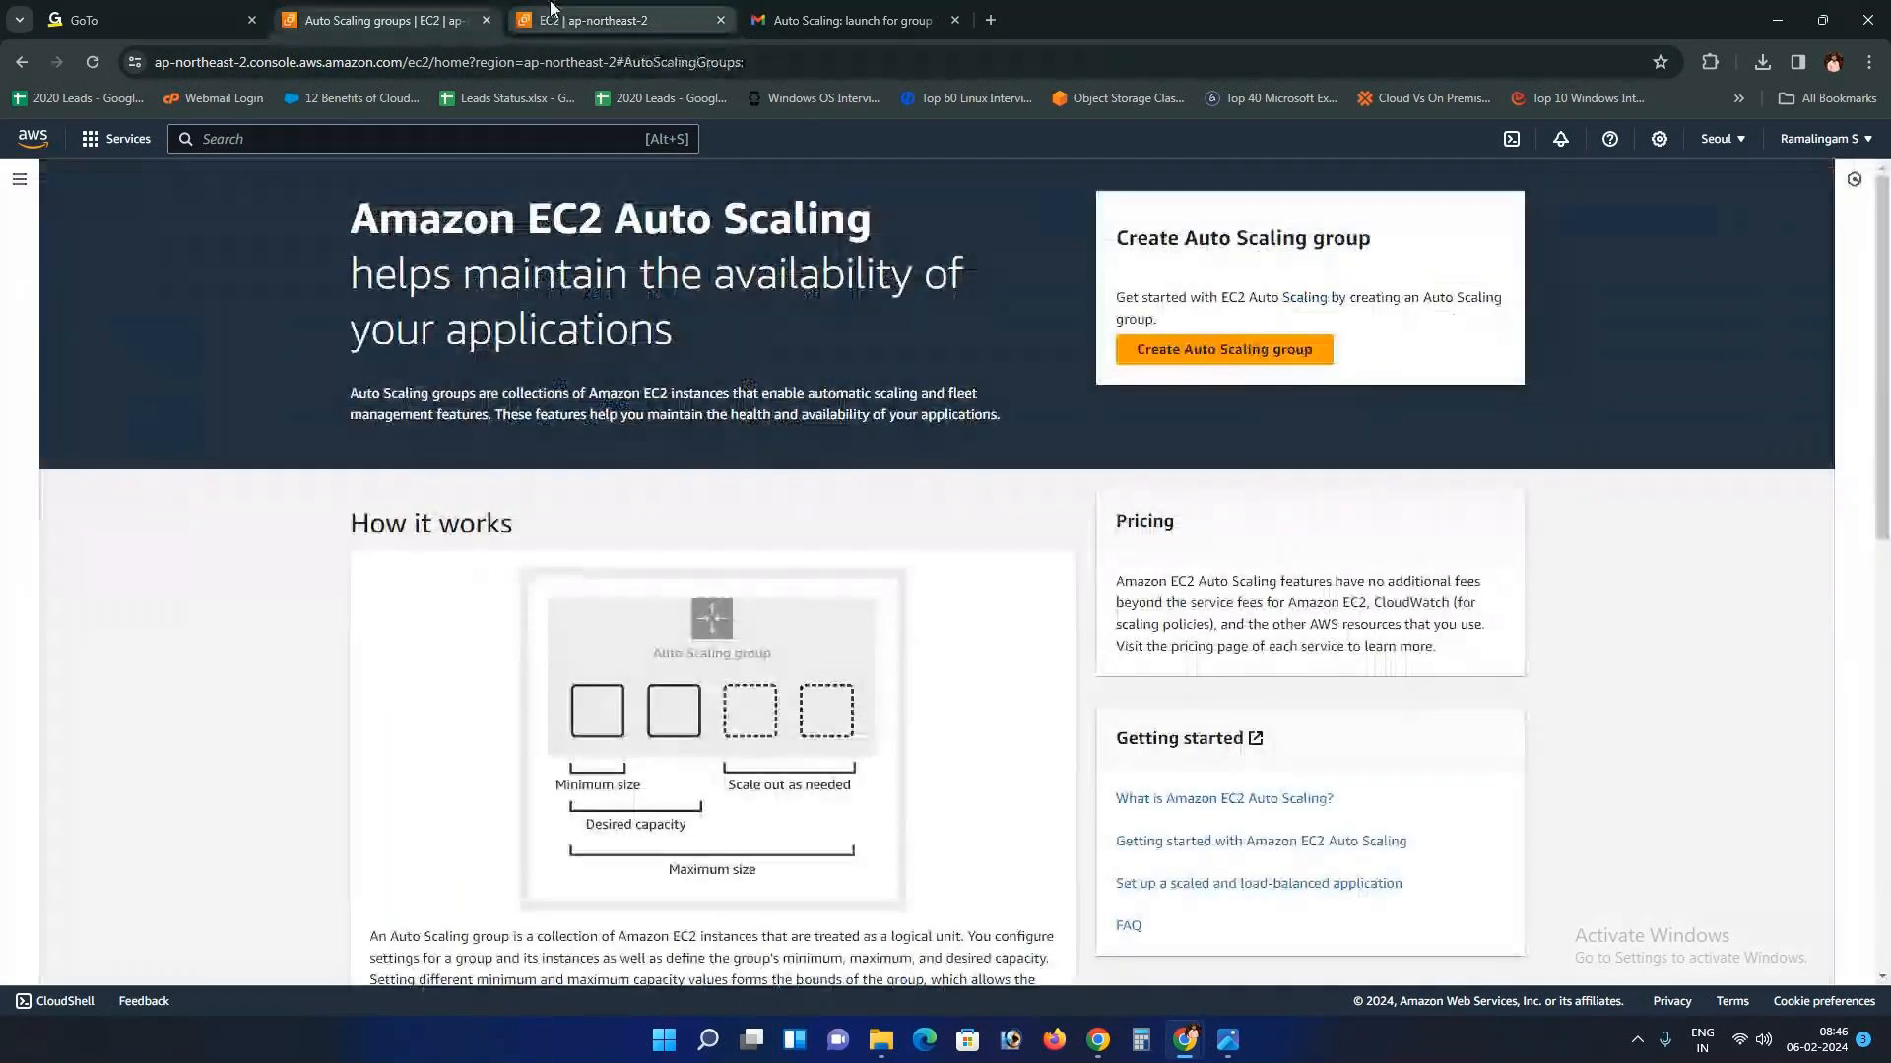
left_click(552, 12)
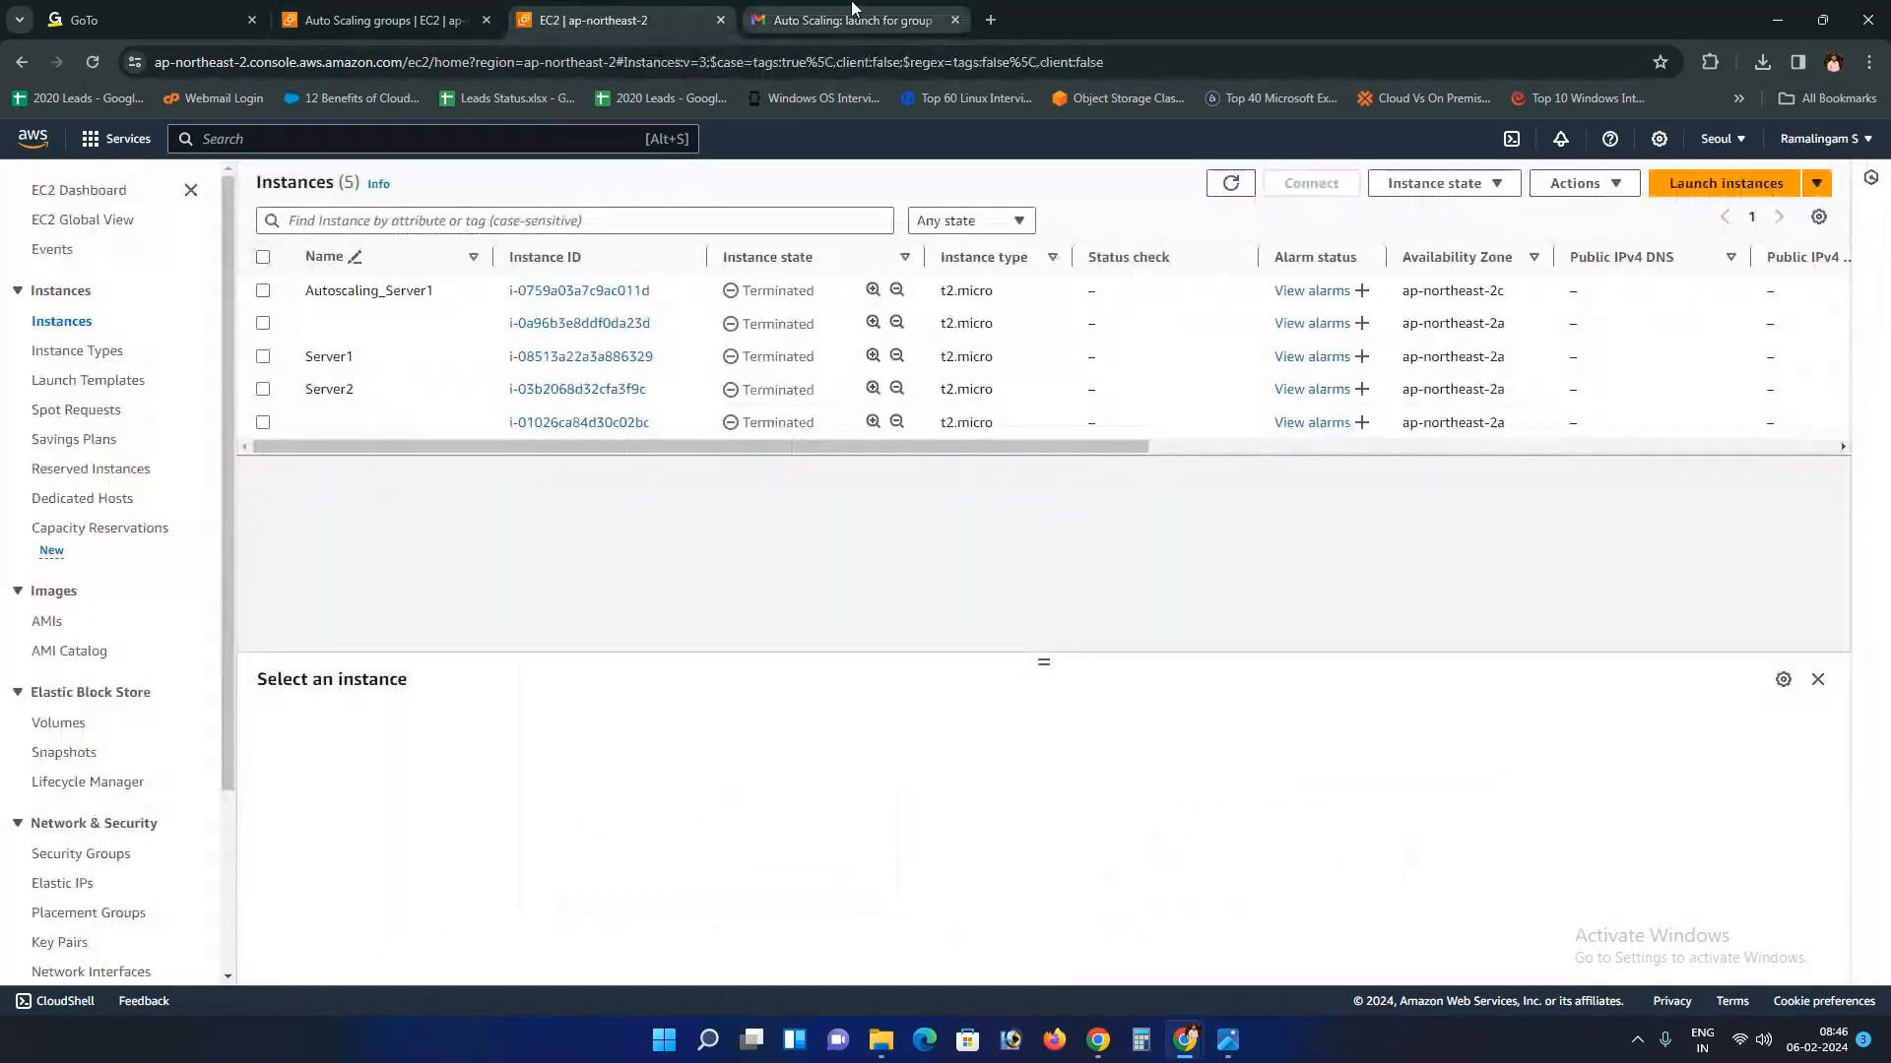
left_click(884, 14)
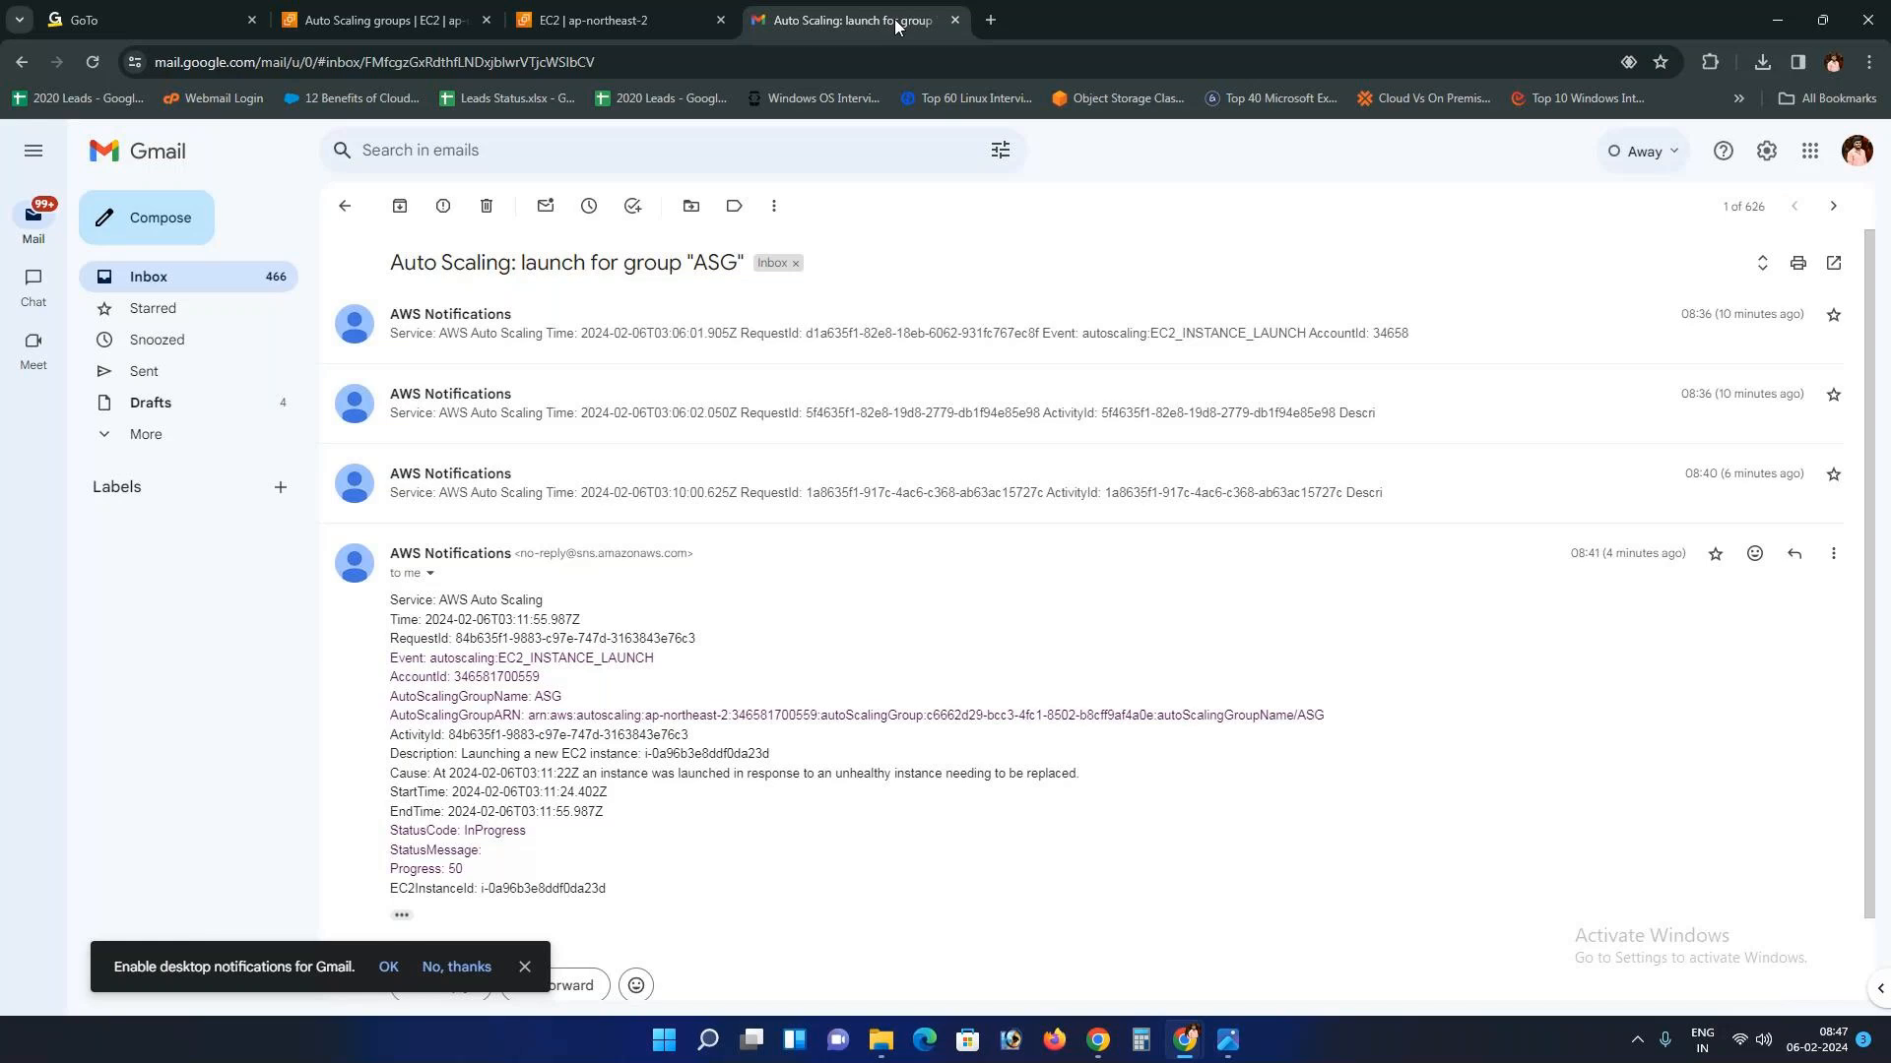
Step: Open the AMIs page under Images, which shows no owned images in the Seoul region
left_click(372, 10)
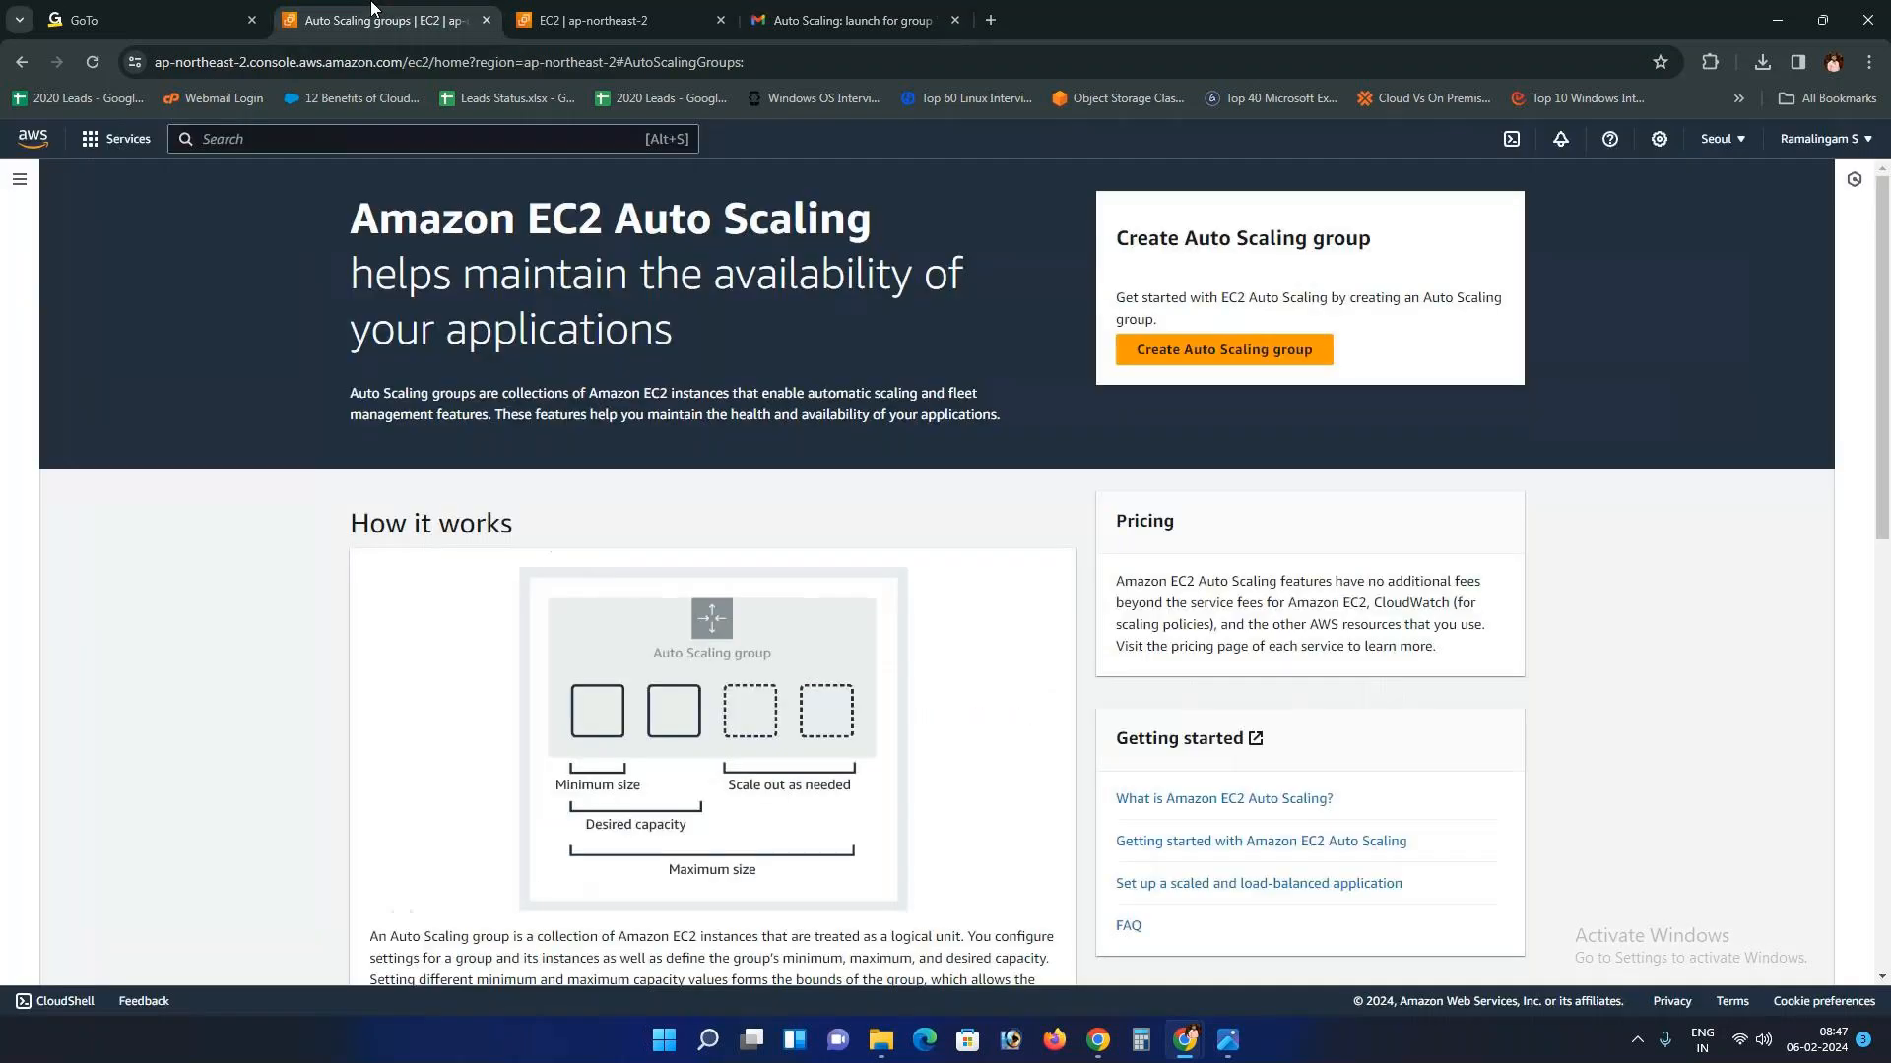
left_click(591, 19)
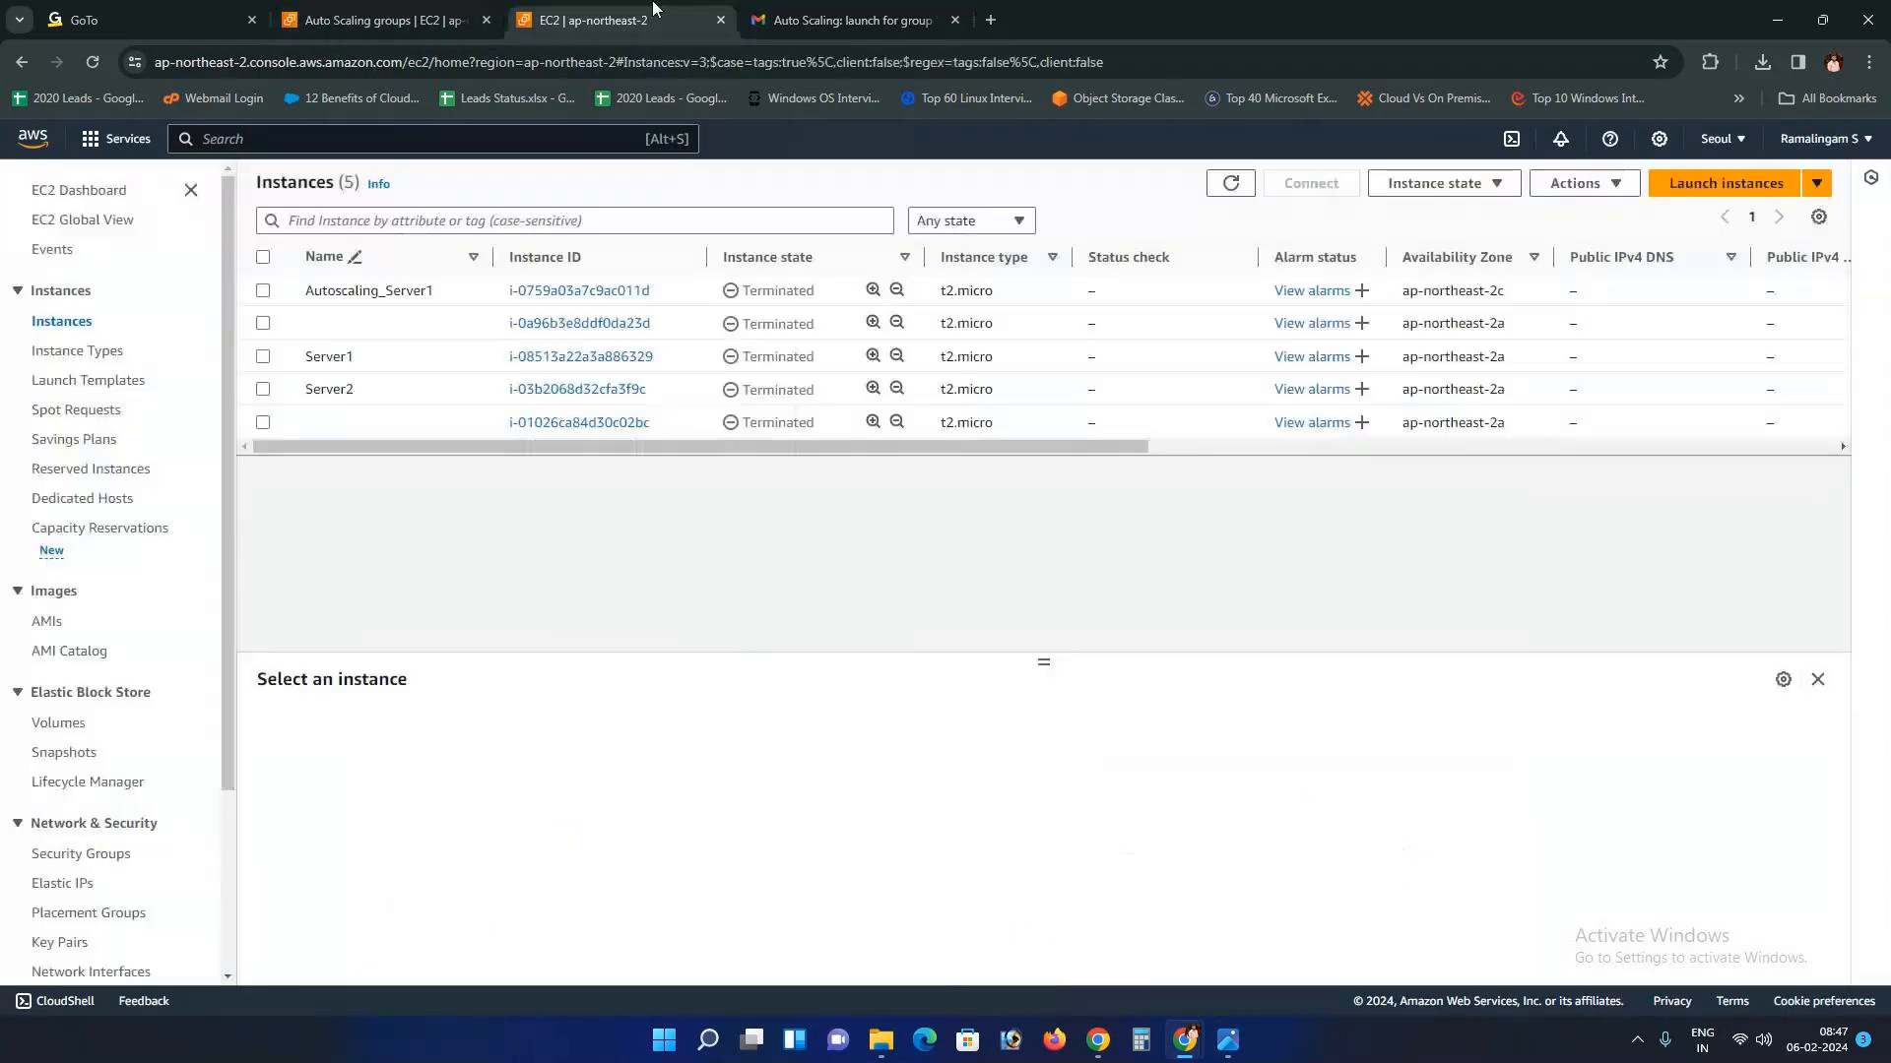
left_click(48, 621)
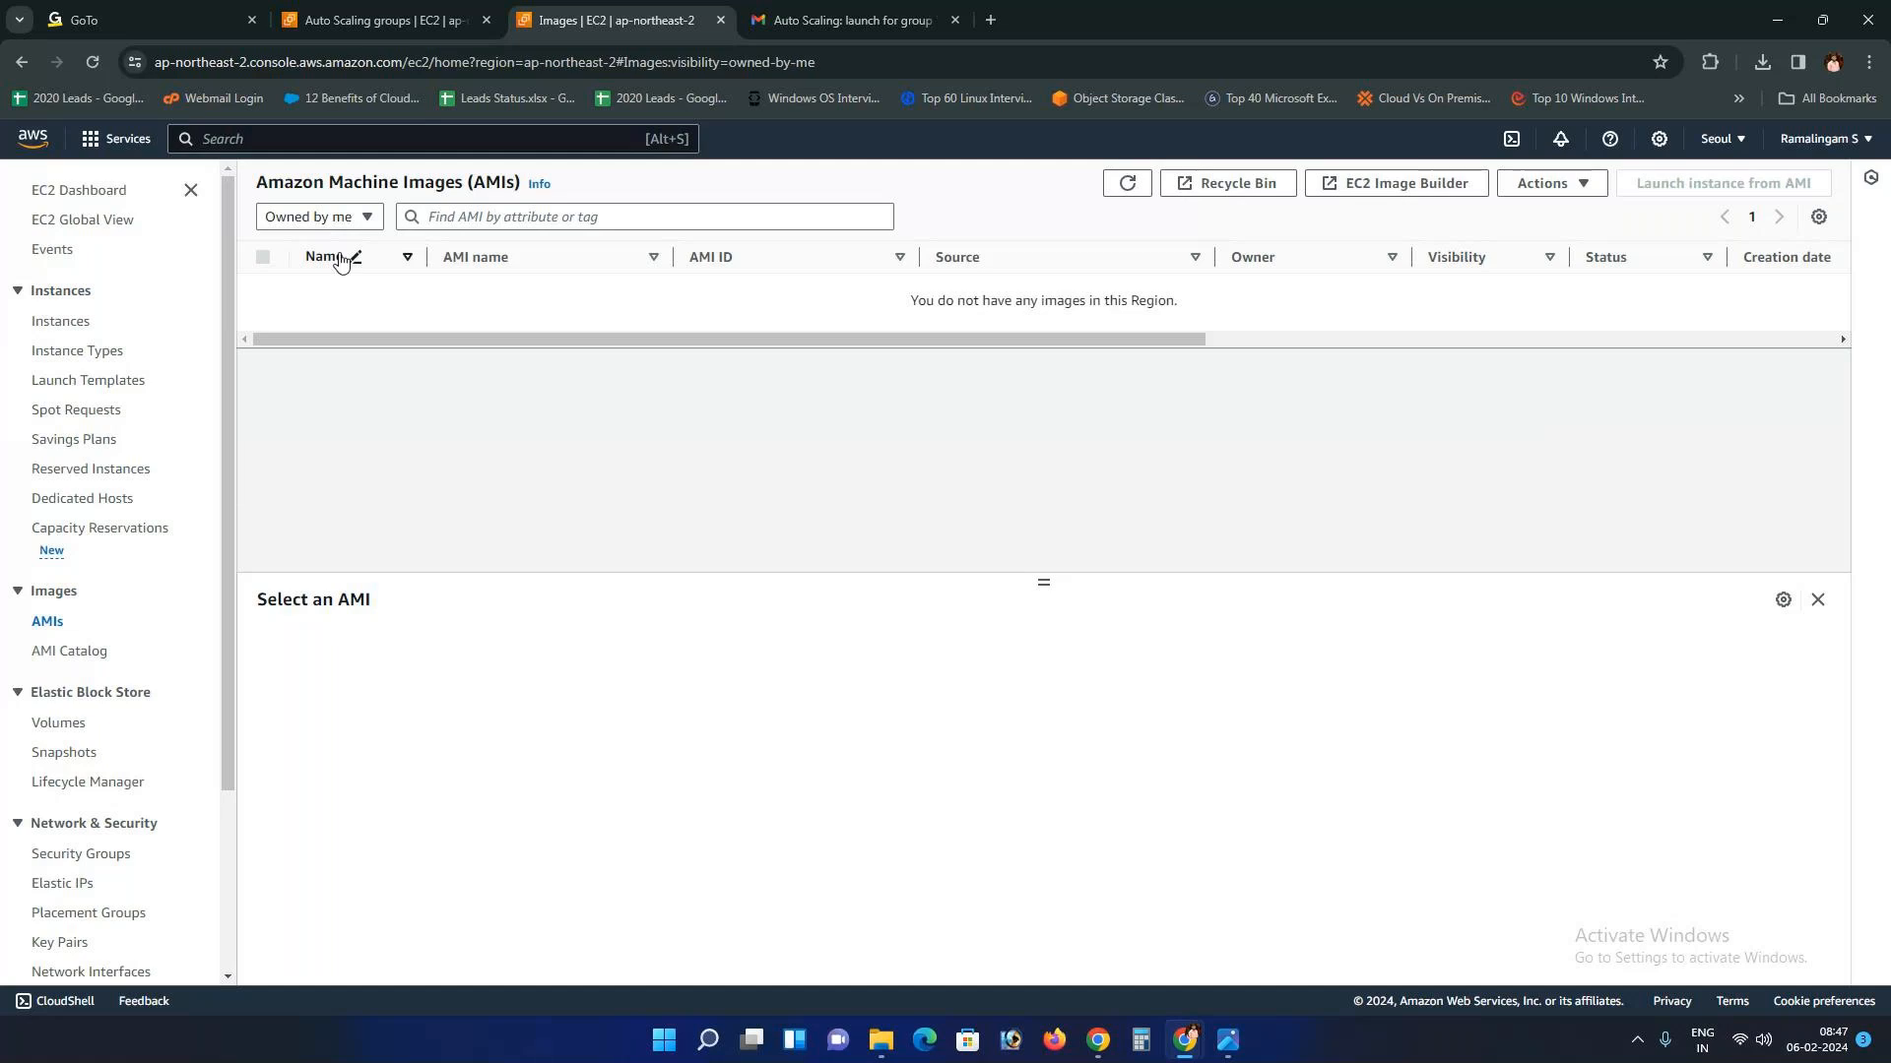
Step: Sign out of the AWS console and bring the GoTo meeting window to the front
left_click(1817, 139)
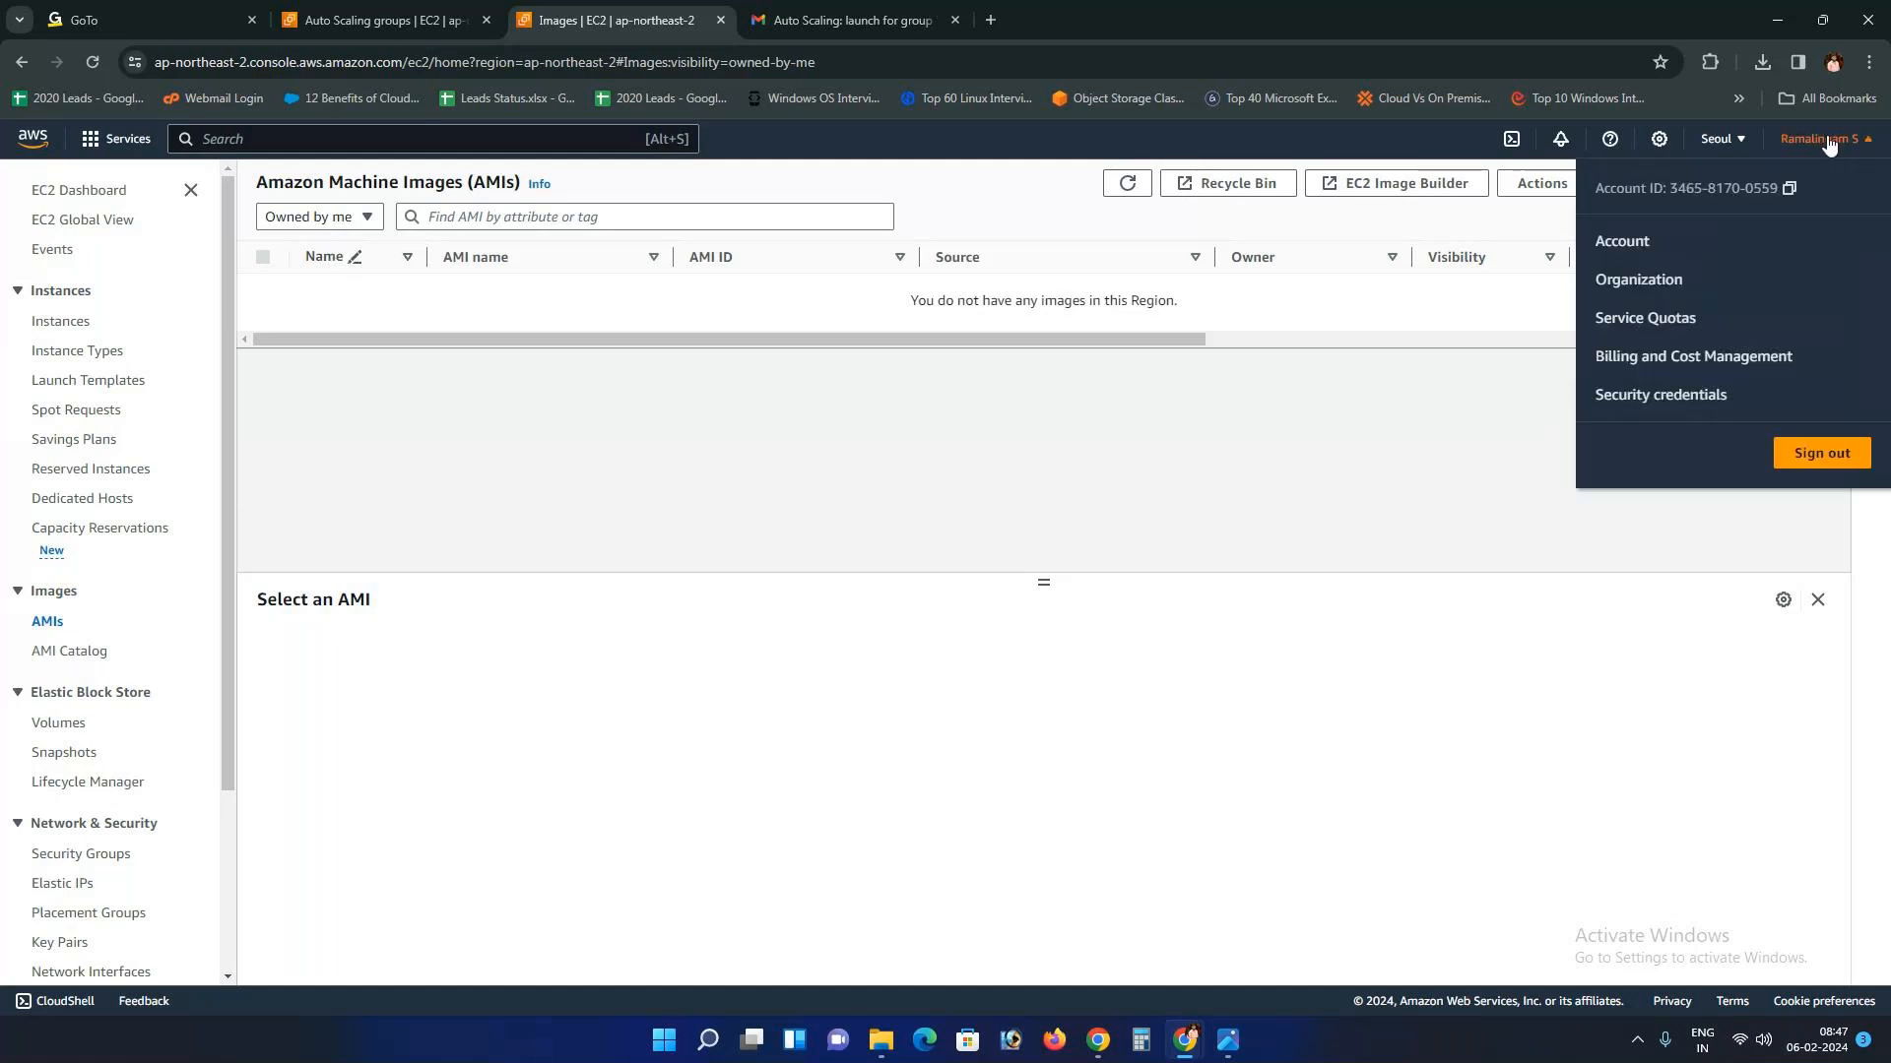
left_click(1800, 472)
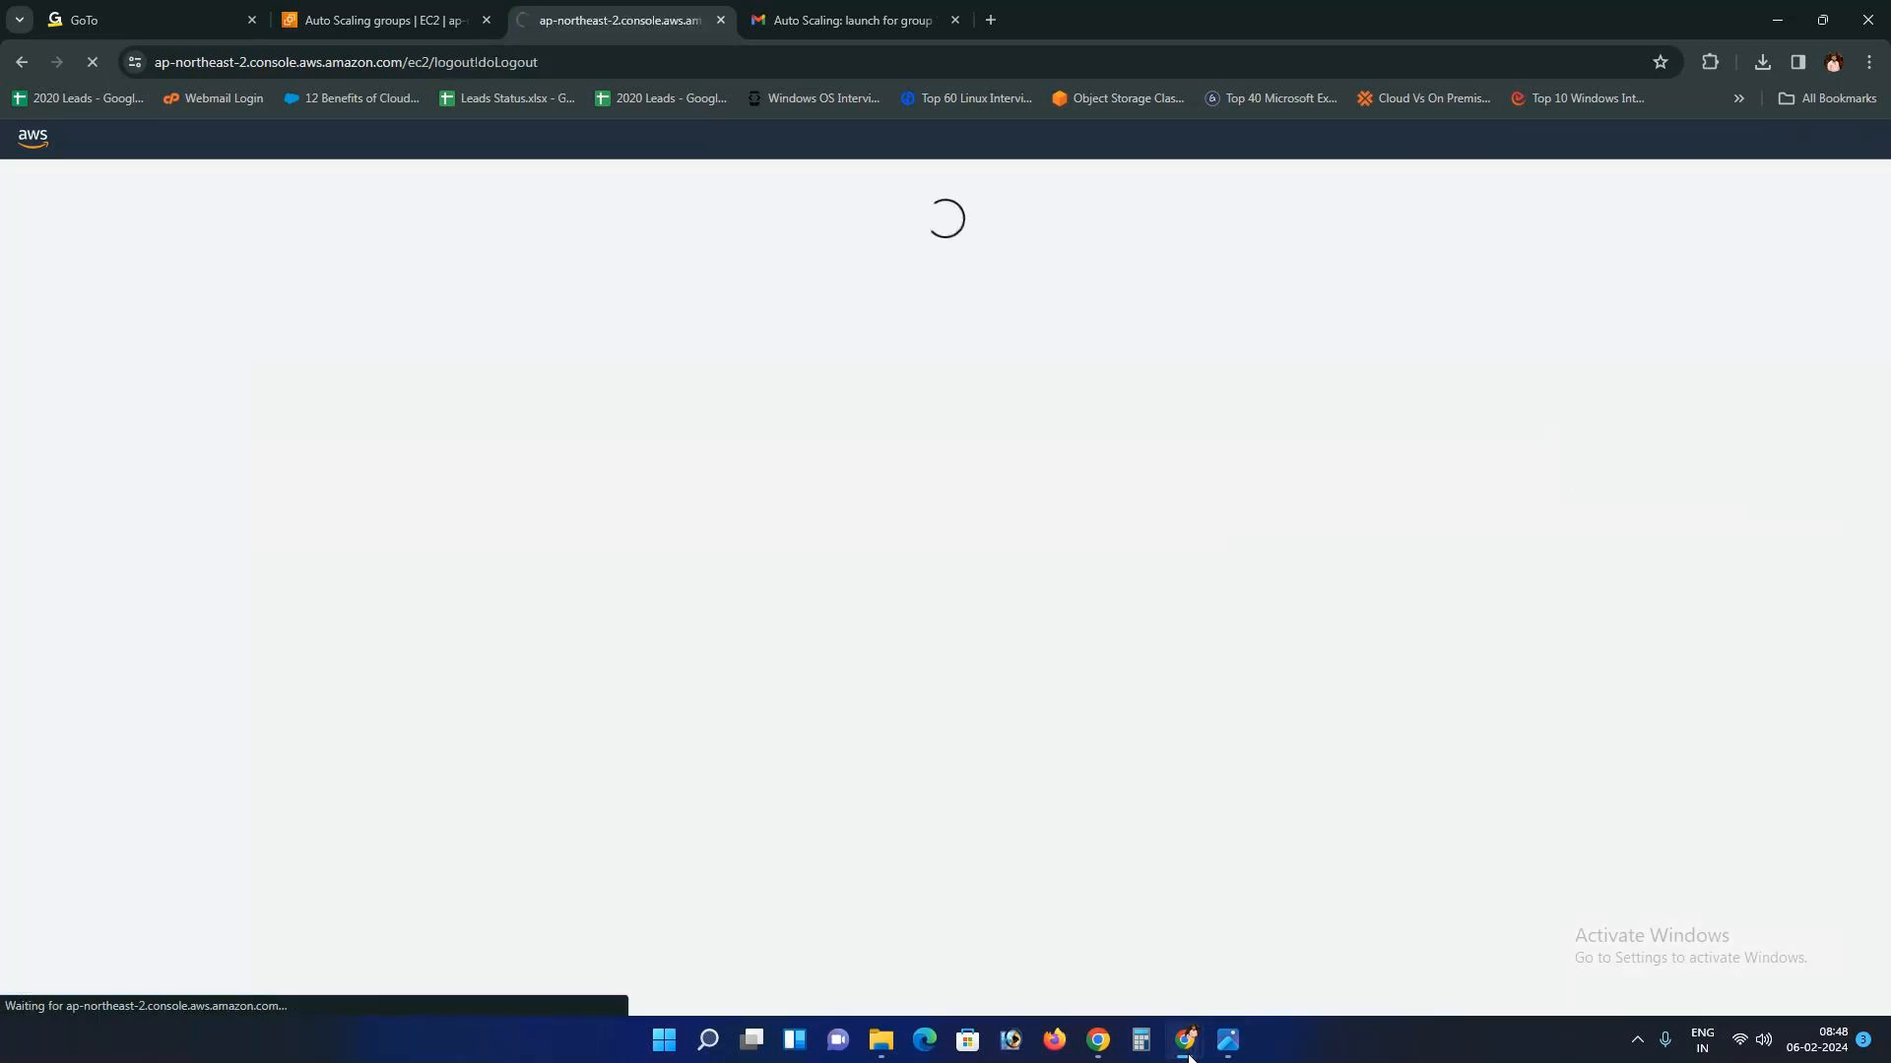
mouse_move(1189, 1051)
left_click(1290, 931)
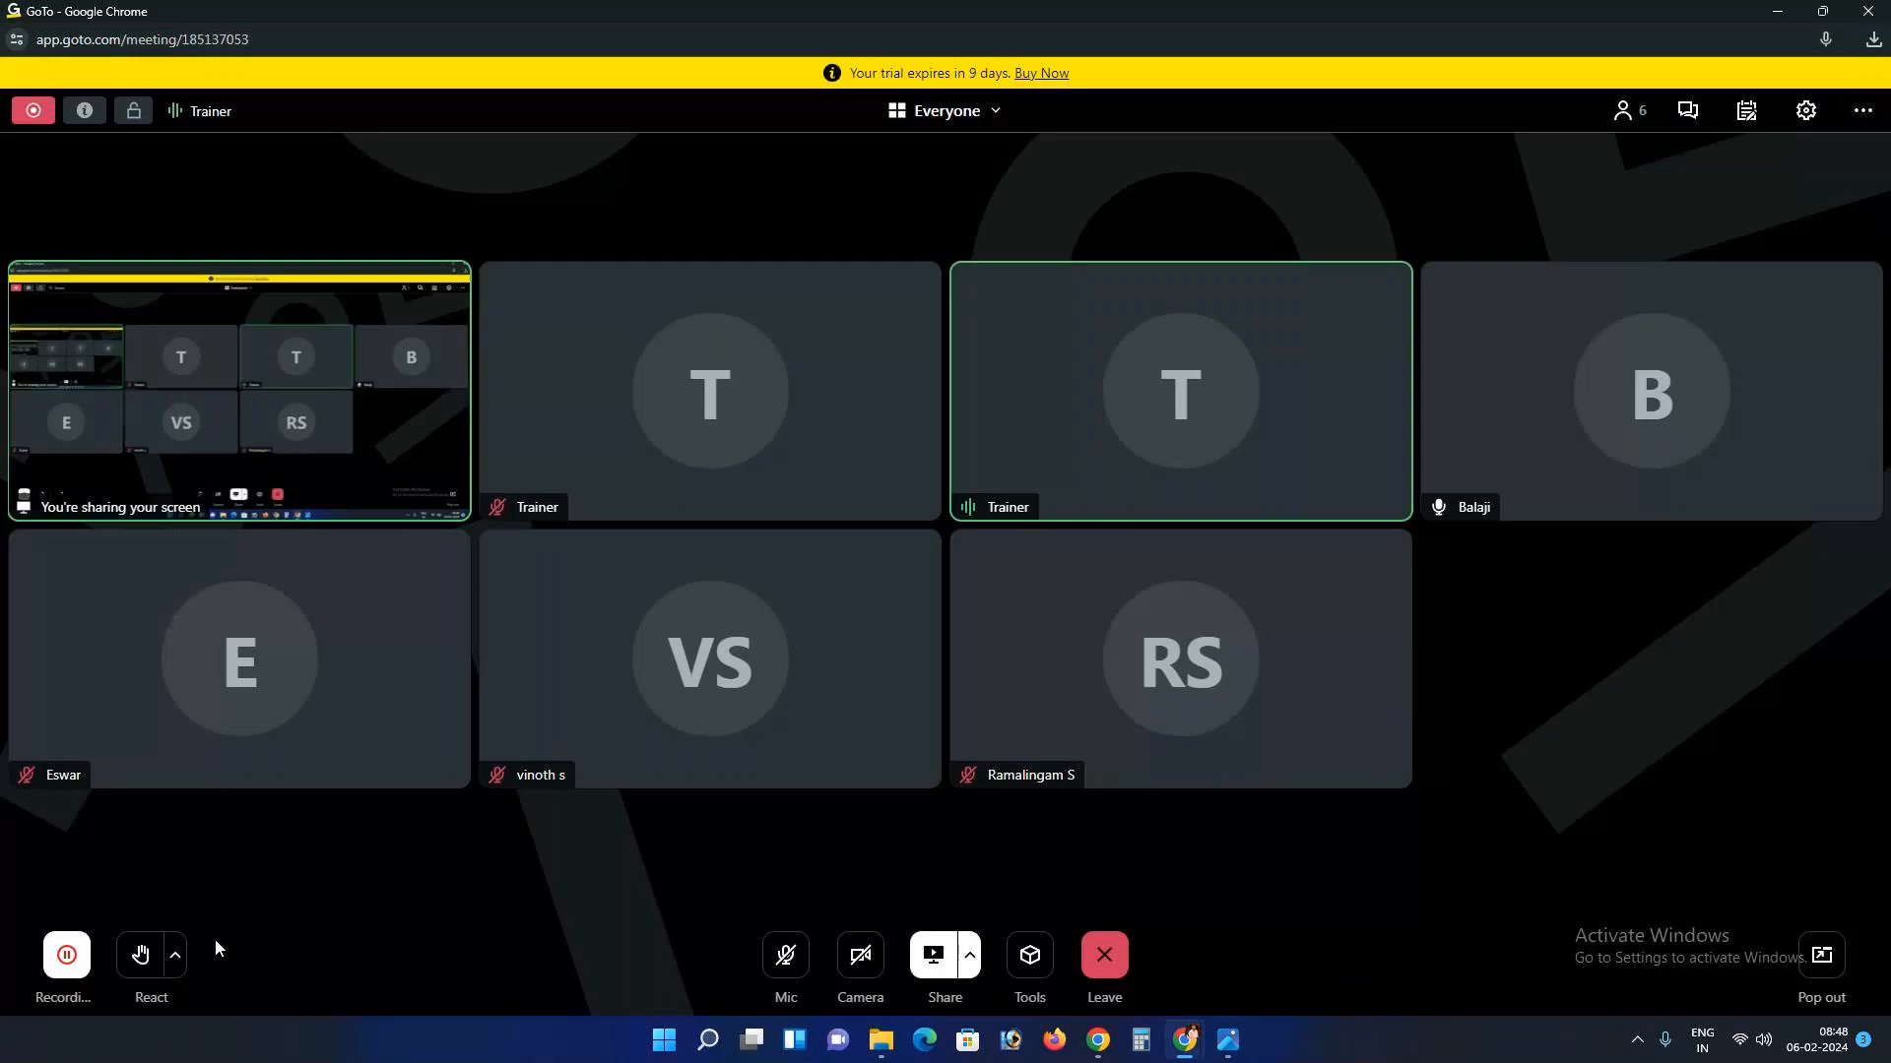